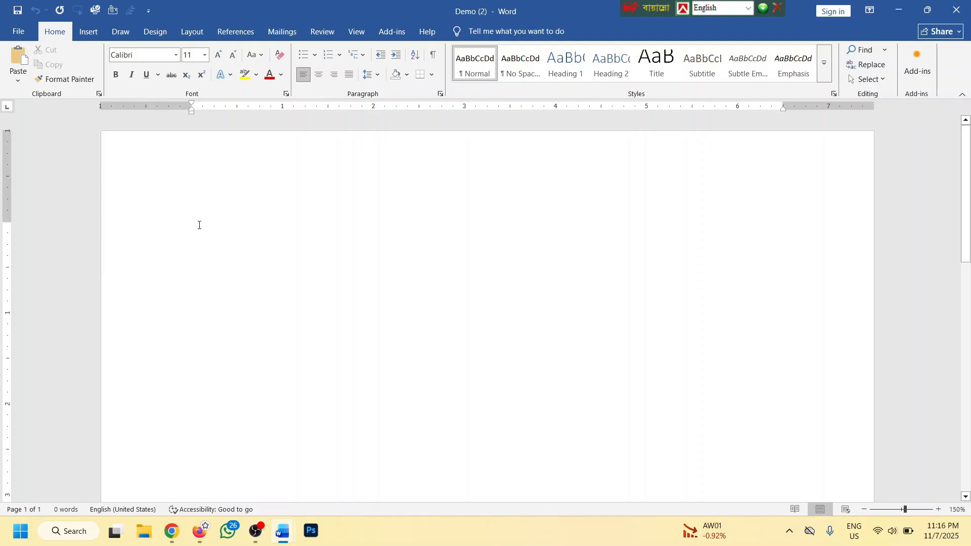
Clear the empty document and look at the Review and Mailings tabs before returning to Home
key("ctrl+a")
key("Delete")
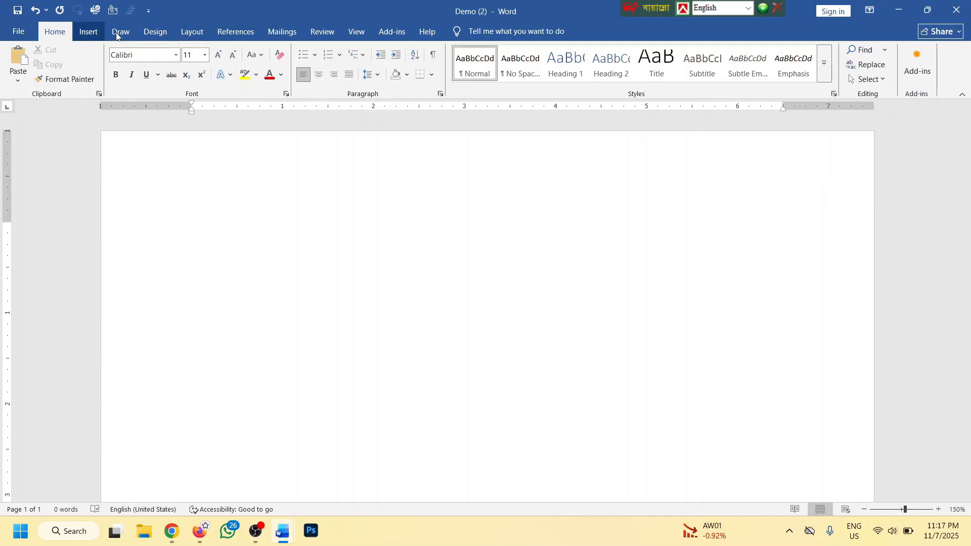
left_click(321, 32)
left_click(293, 32)
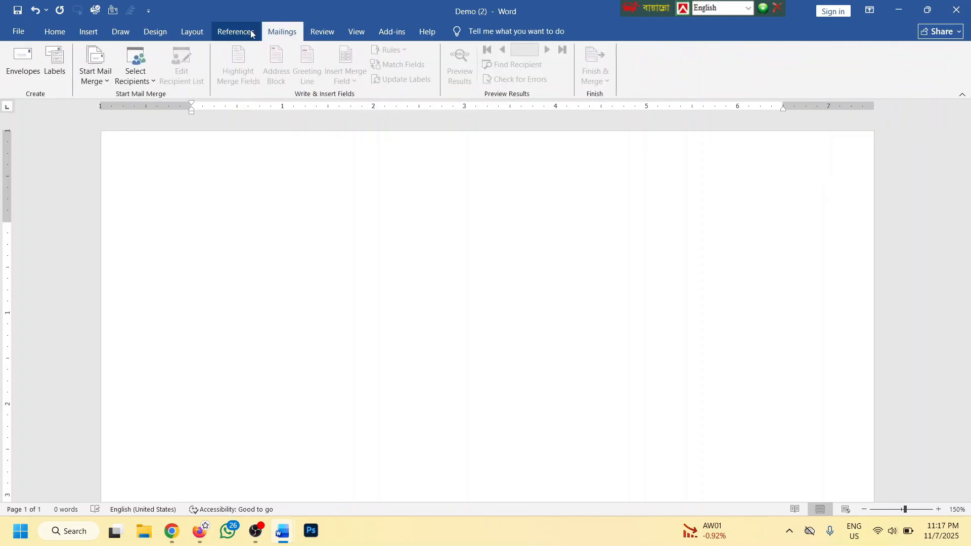
left_click(56, 33)
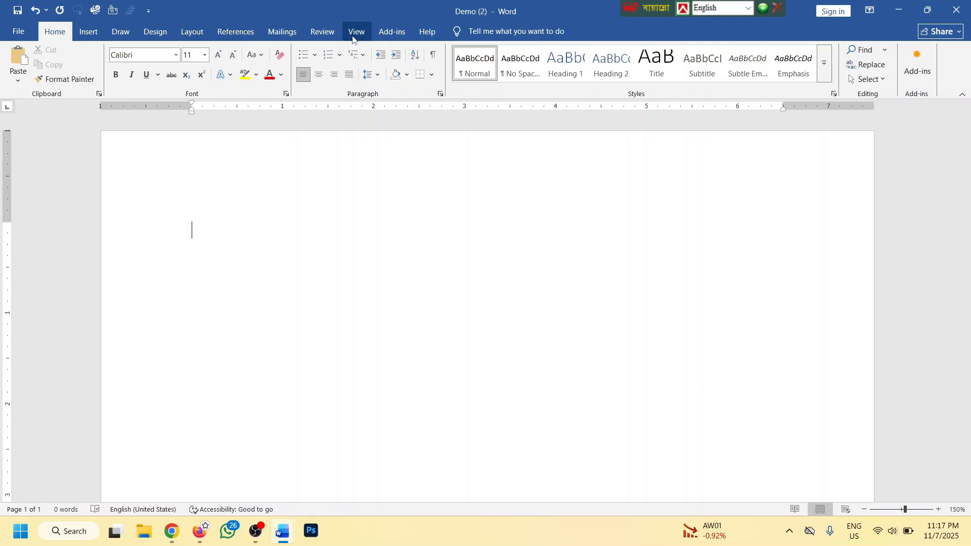
Zoom the page out to 50% and back in to 110%
scroll(375, 182, "down", 10)
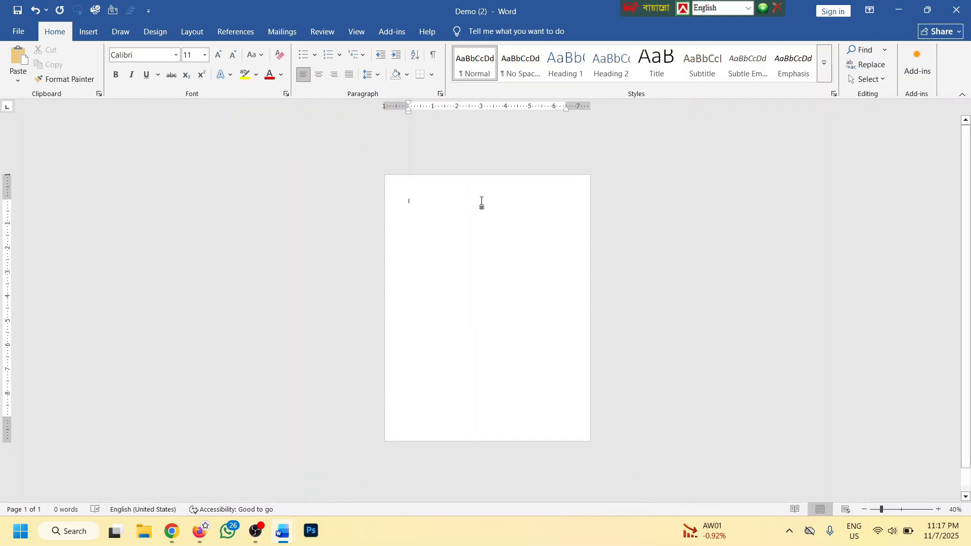
scroll(465, 220, "up", 3)
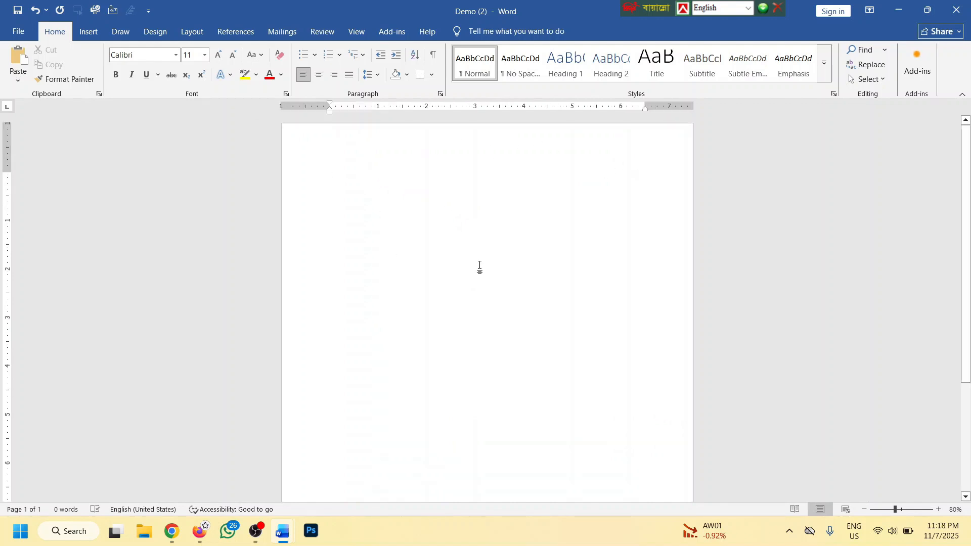
scroll(430, 241, "up", 3)
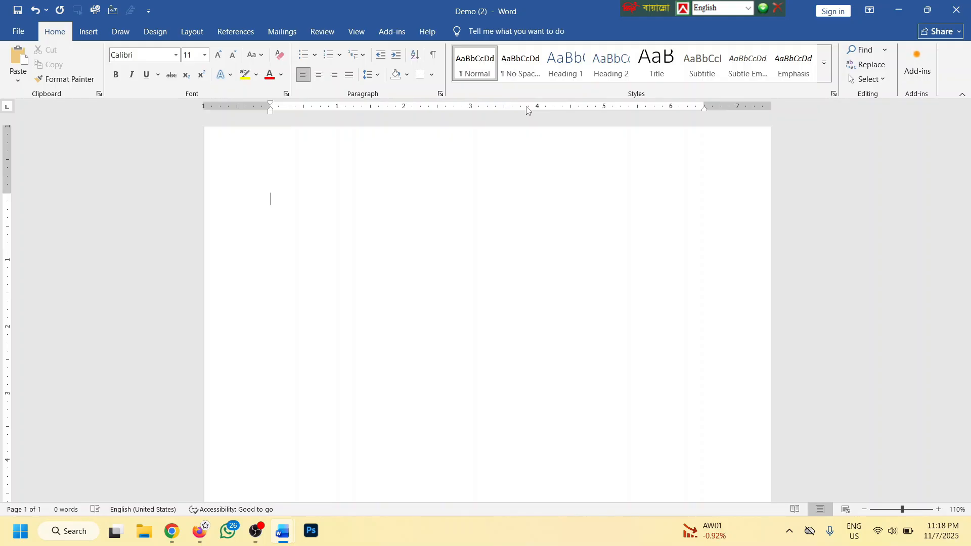
scroll(427, 205, "down", 2)
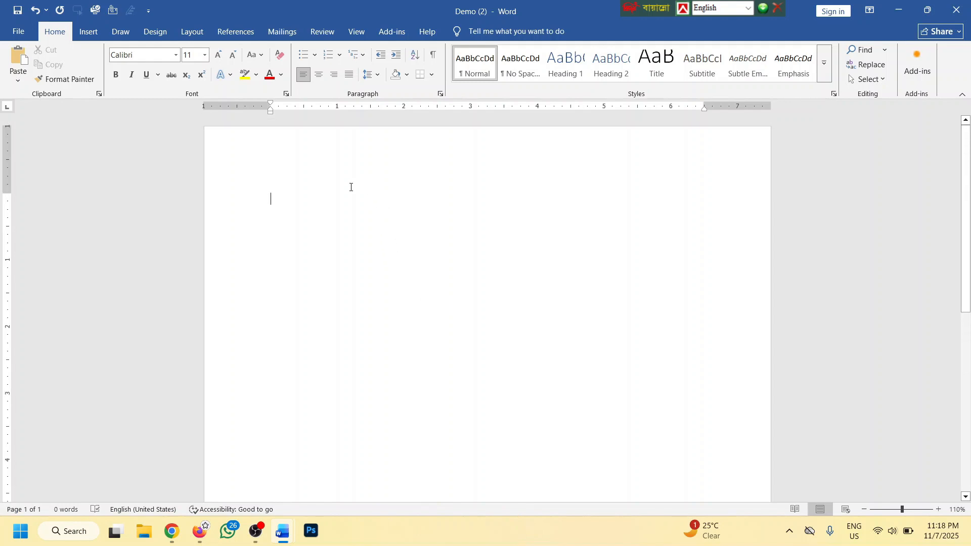
scroll(331, 194, "down", 4)
Add page breaks, then generate Lorem ipsum placeholder paragraphs with =lorem()
key("ctrl+Return")
key("ctrl+Return")
key("ctrl+Return")
key("ctrl+Return")
key("ctrl+Return")
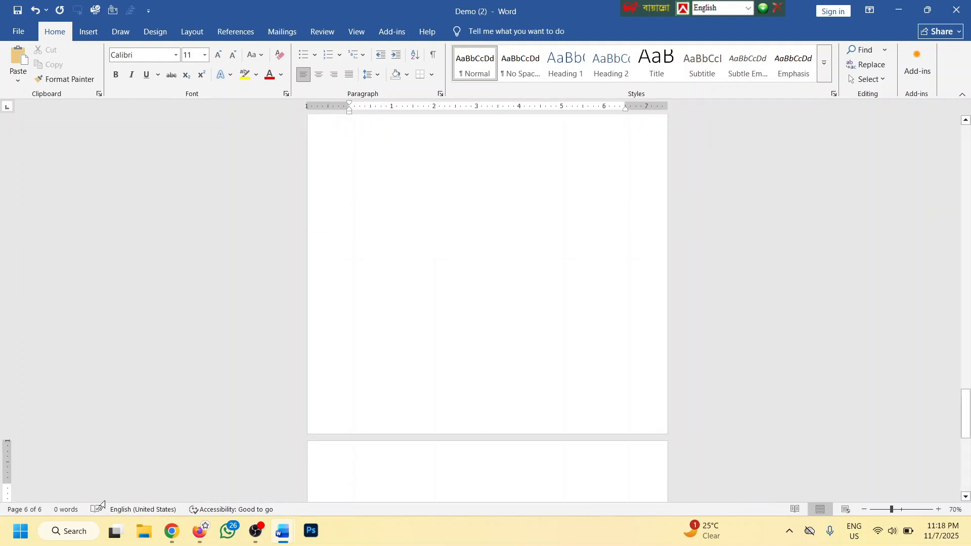
type("=")
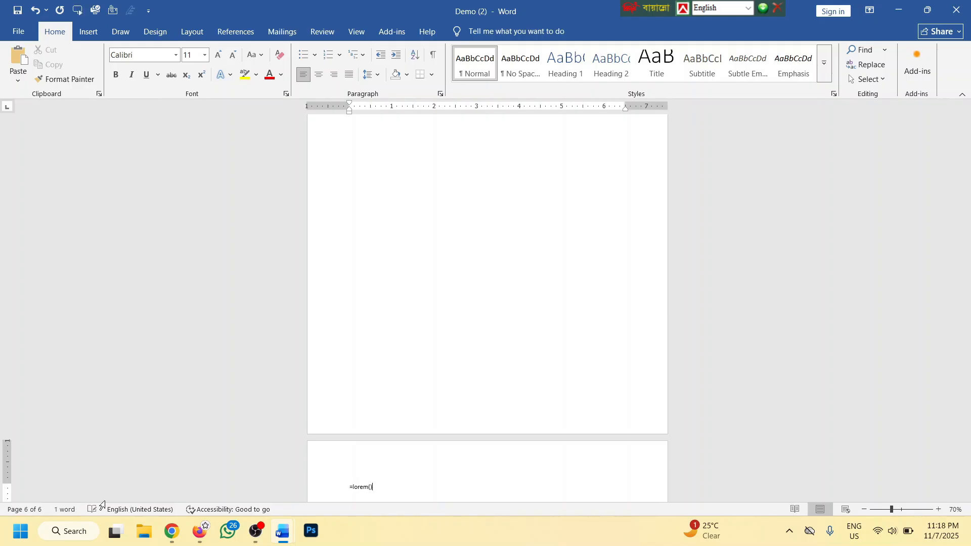
type("lorem()")
key("Return")
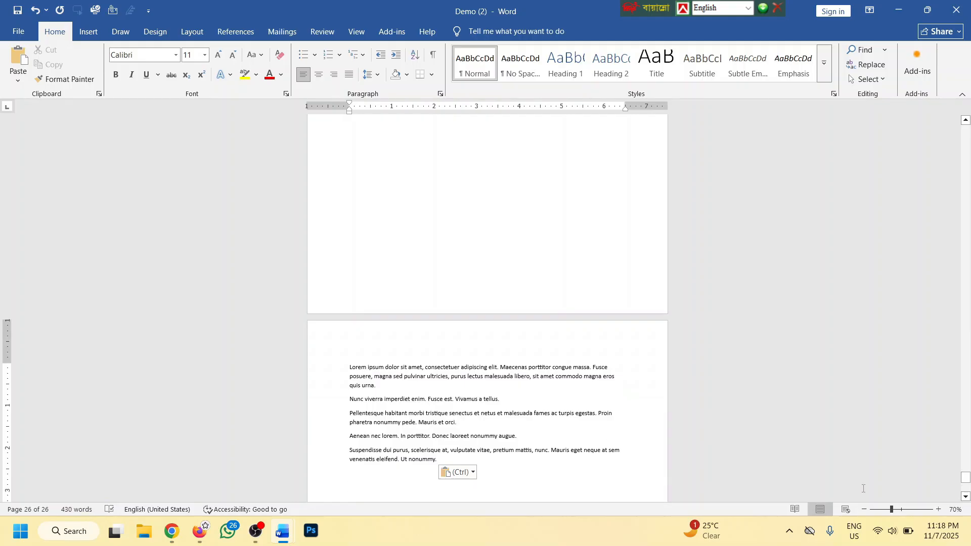
Enlarge the text with the zoom slider up to maximum magnification
mouse_move(892, 510)
left_mouse_down()
mouse_move(930, 512)
mouse_move(905, 511)
left_mouse_up()
left_click(939, 509)
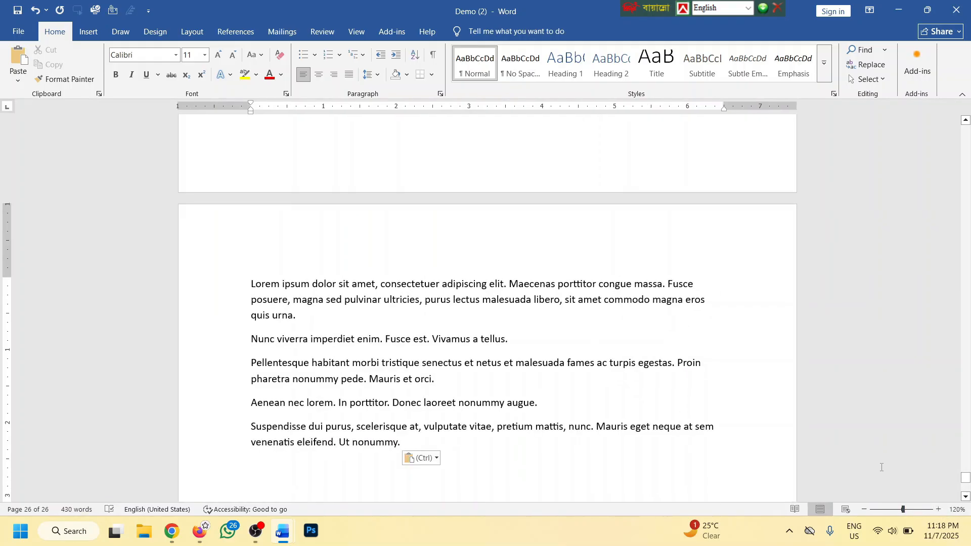
mouse_move(903, 510)
left_mouse_down()
mouse_move(932, 510)
mouse_move(870, 510)
mouse_move(895, 509)
left_mouse_up()
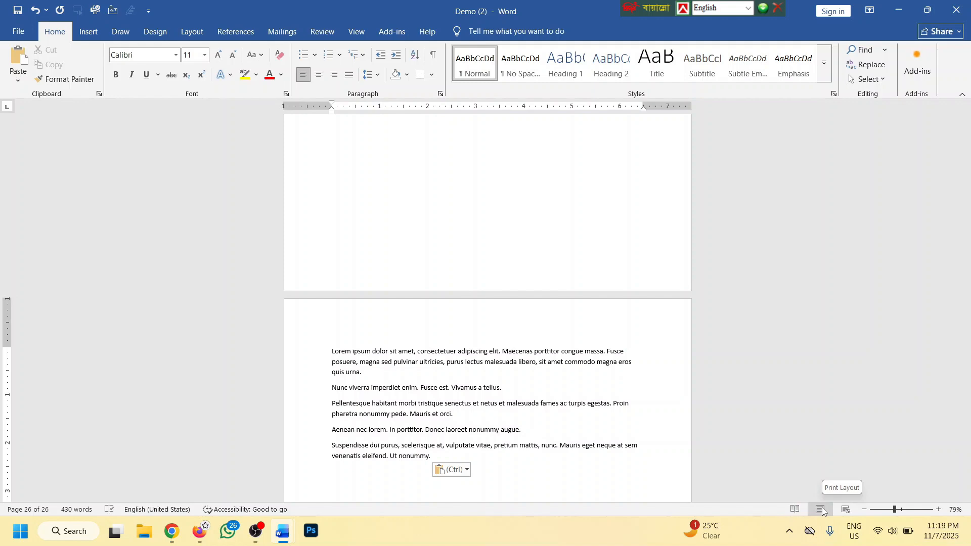
Switch the document to Web Layout, then Read Mode, then back to Print Layout
left_click(846, 509)
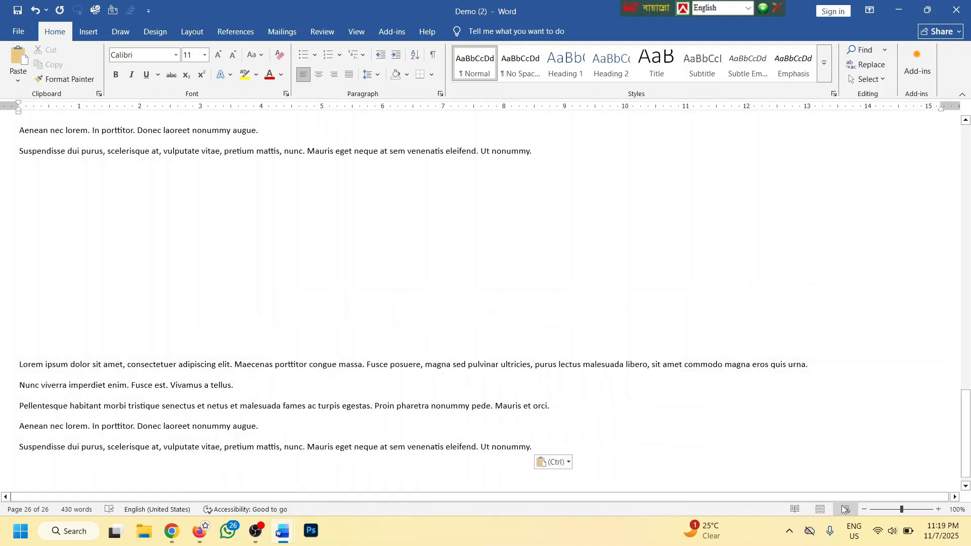
left_click(793, 509)
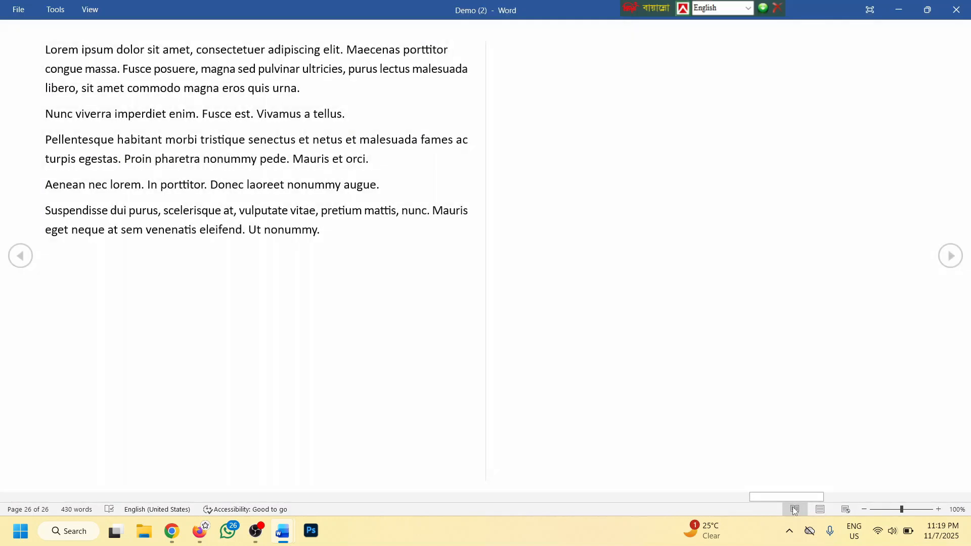
left_click(820, 509)
Select all the Lorem ipsum text and extra pages and delete them
scroll(440, 255, "up", 3)
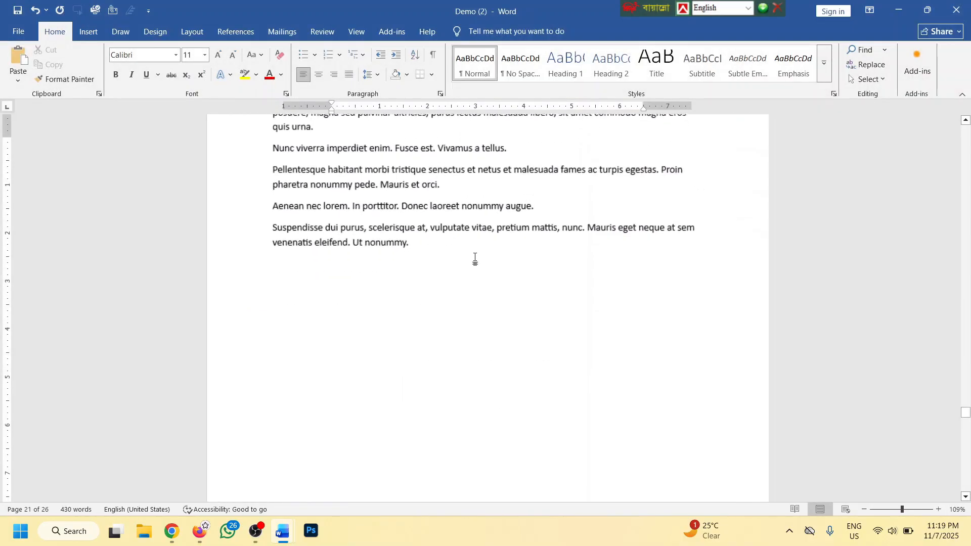
scroll(487, 201, "up", 1)
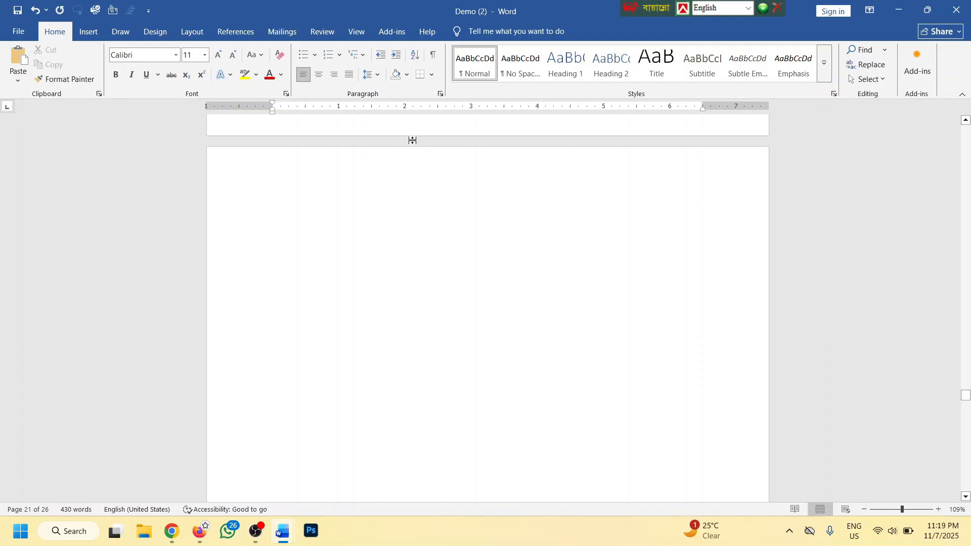
scroll(412, 139, "down", 3)
scroll(484, 219, "up", 2)
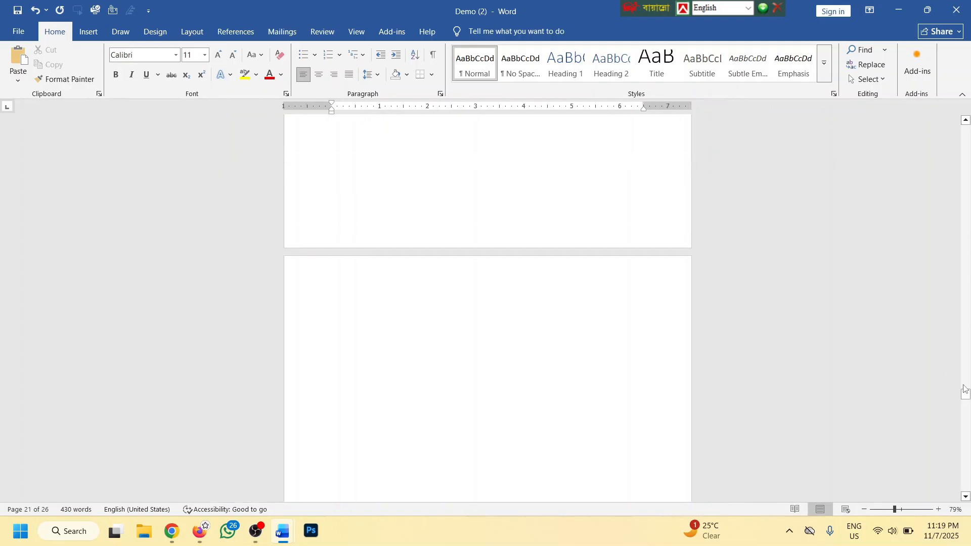
key("ctrl+a")
key("Delete")
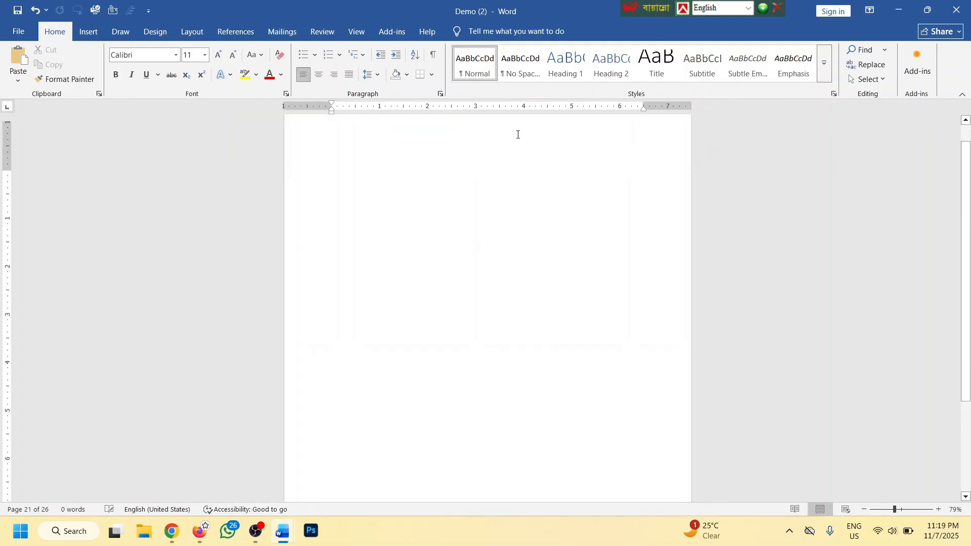
scroll(366, 162, "up", 3)
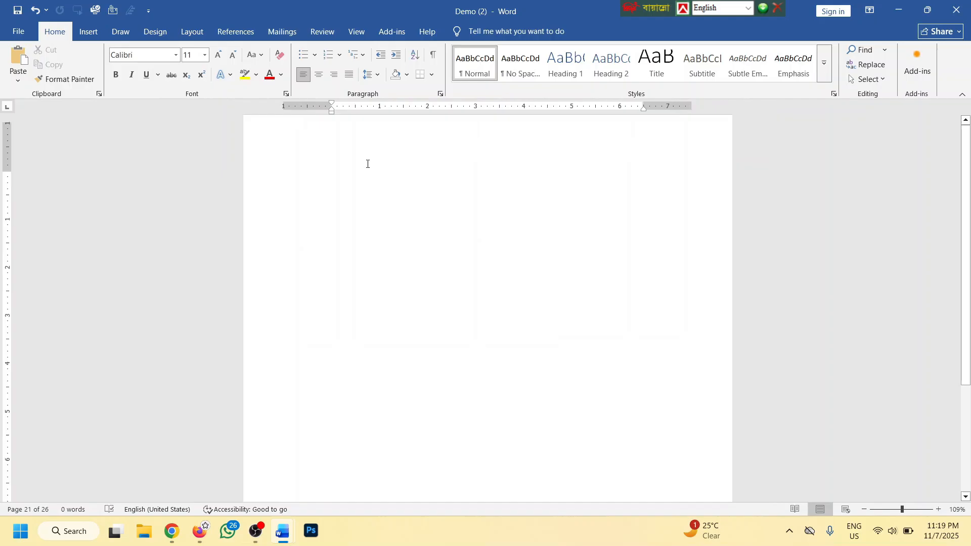
left_click(870, 10)
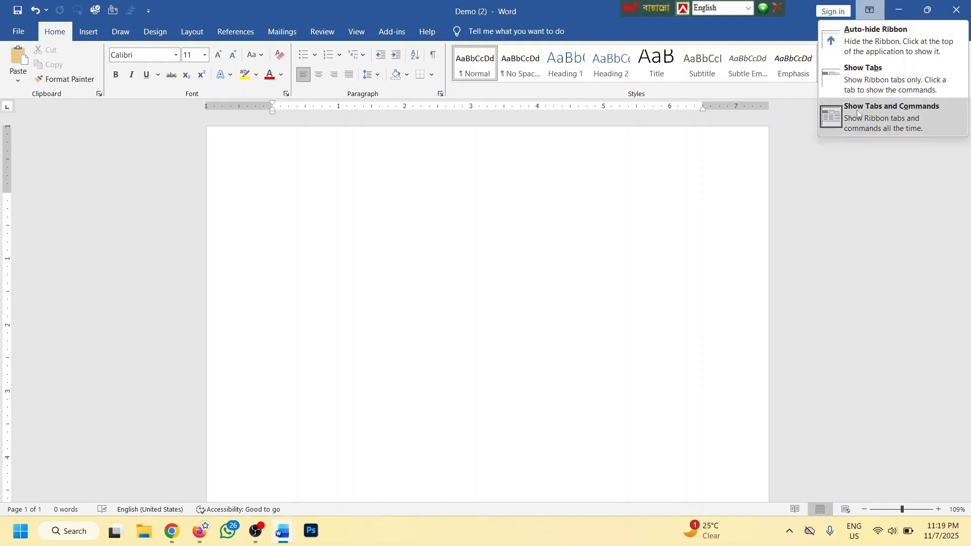
left_click(849, 71)
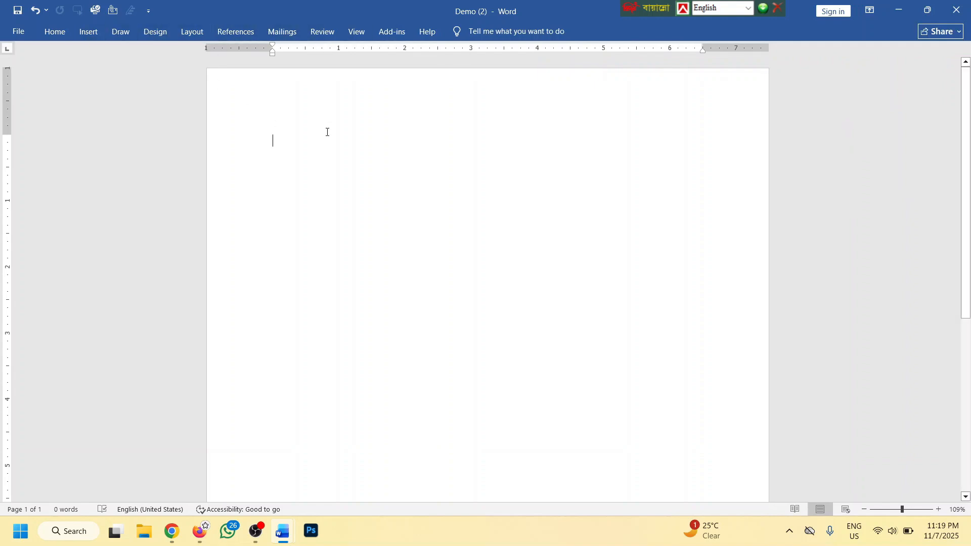
left_click(869, 10)
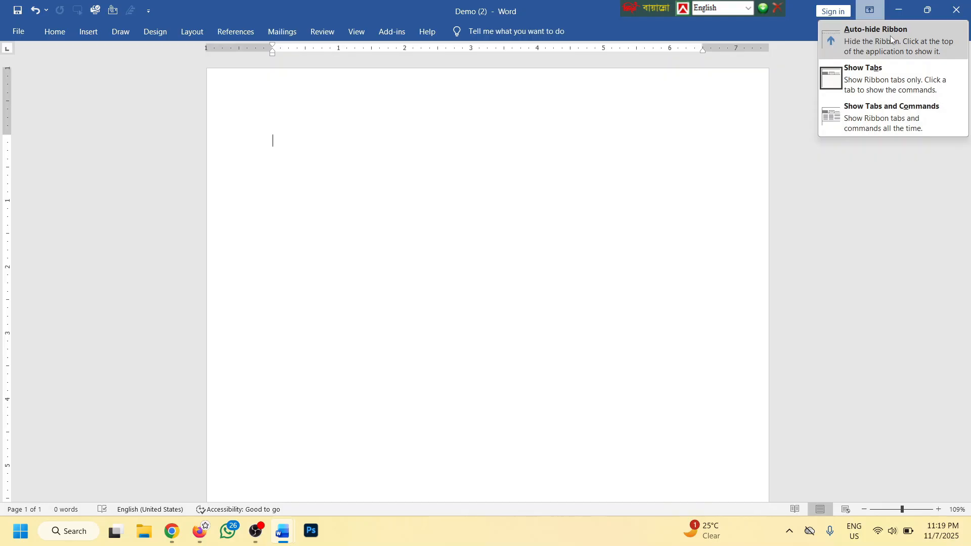
left_click(856, 33)
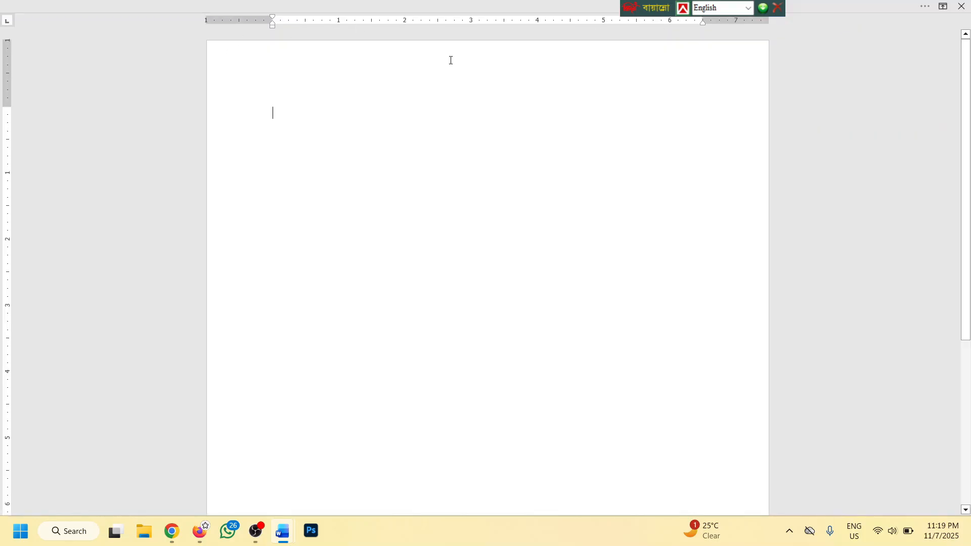
left_click(385, 5)
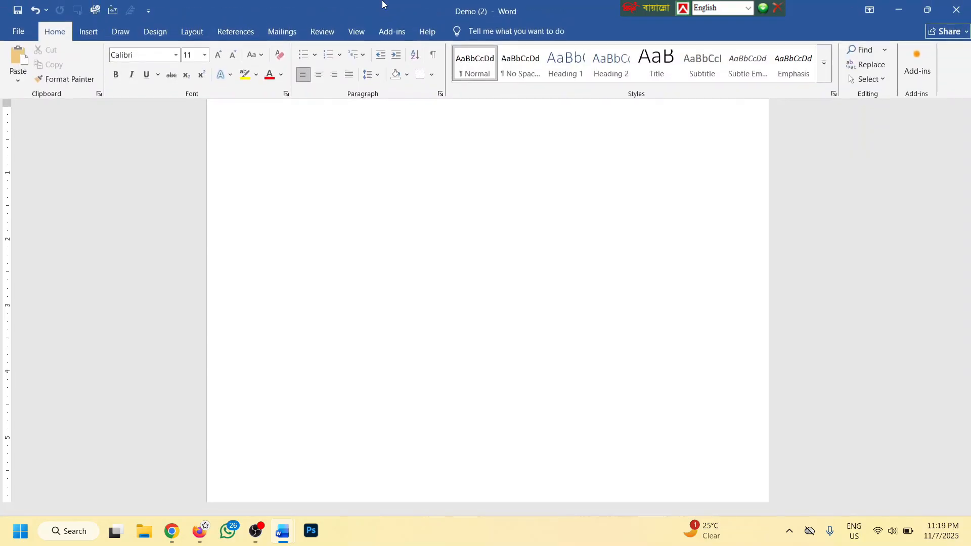
left_click(388, 171)
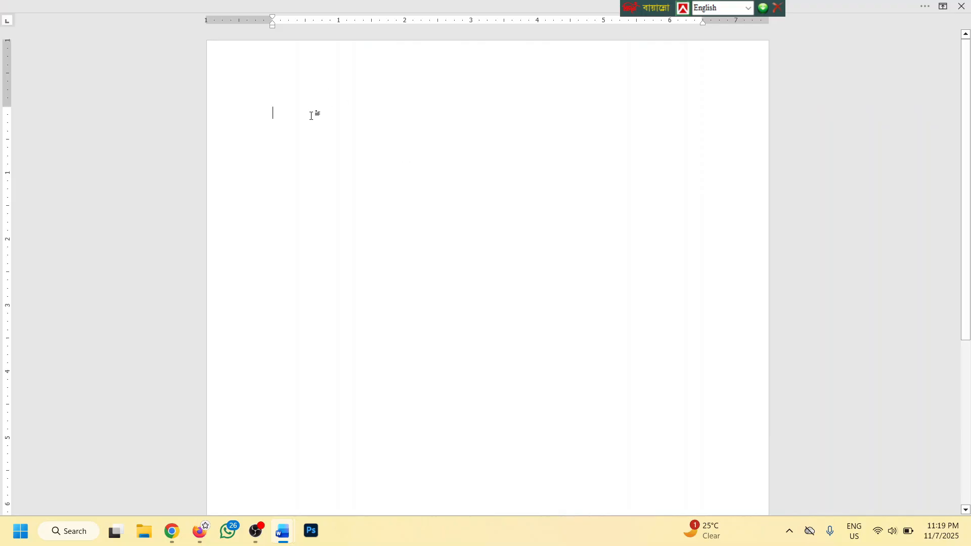
left_click(943, 7)
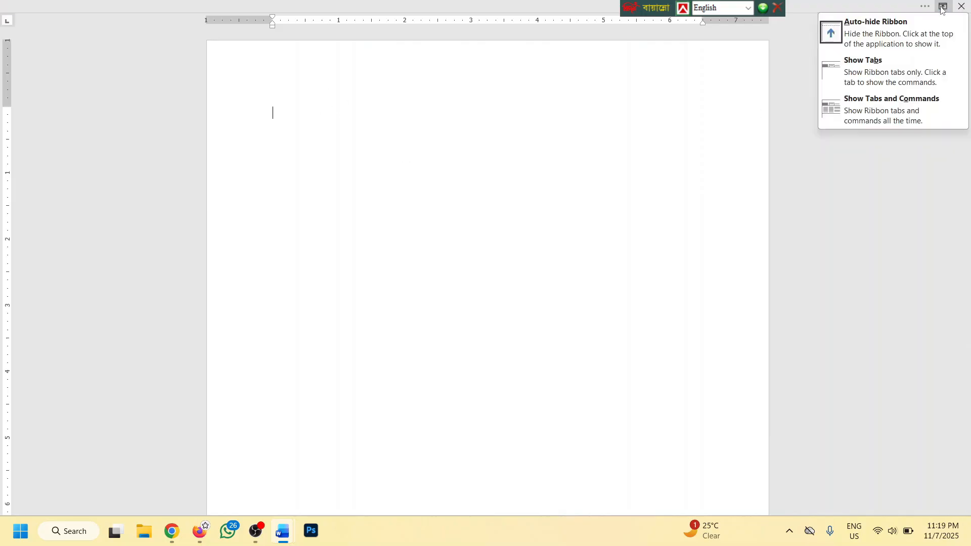
left_click(923, 107)
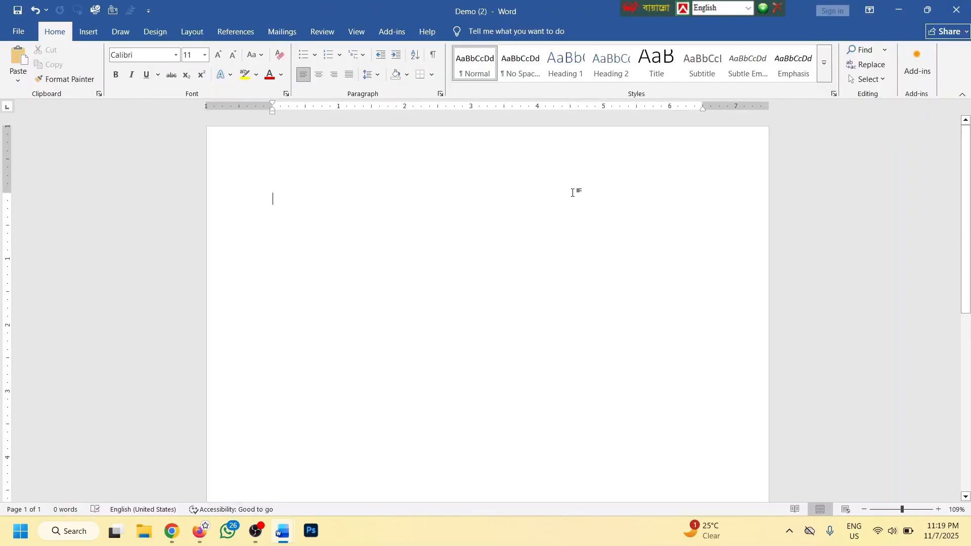
left_click_drag(658, 8, 321, 8)
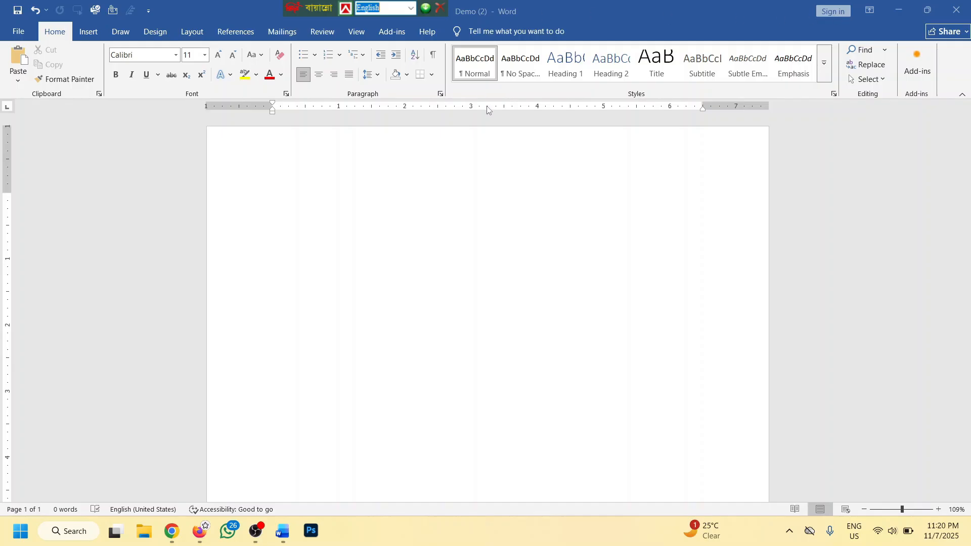
left_click_drag(305, 8, 583, 8)
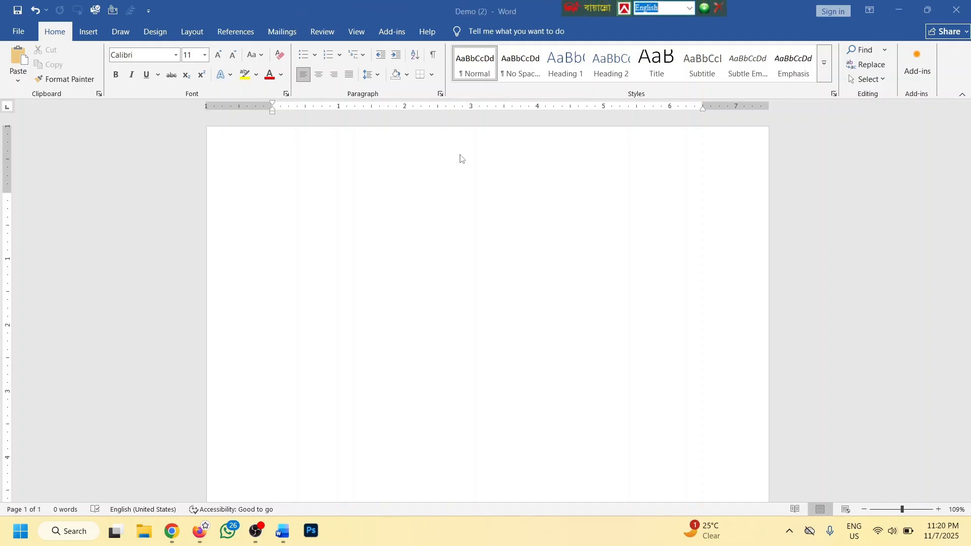
left_click(304, 191)
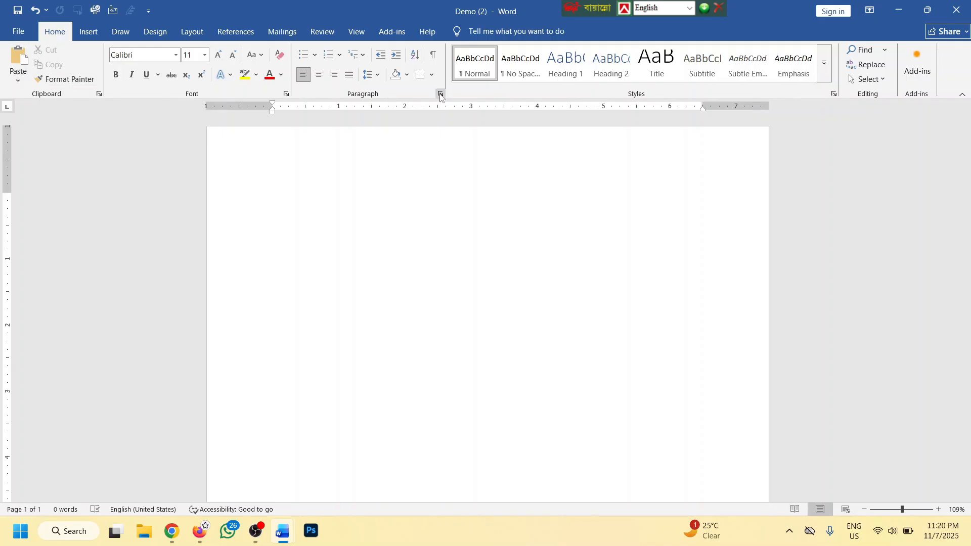
left_click(256, 198)
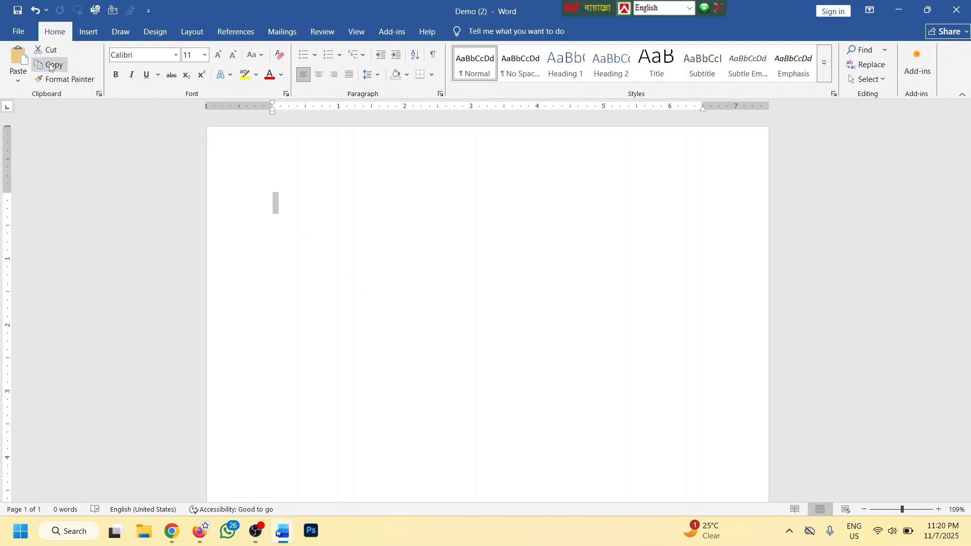
Generate five Lorem ipsum paragraphs with =lorem(), select and deselect the first, and zoom to 209%
left_click(282, 186)
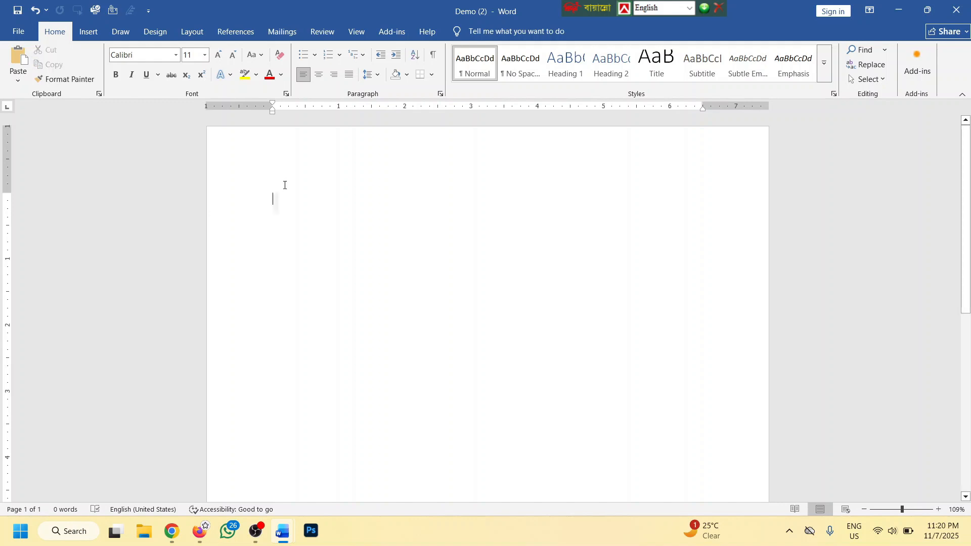
type("=")
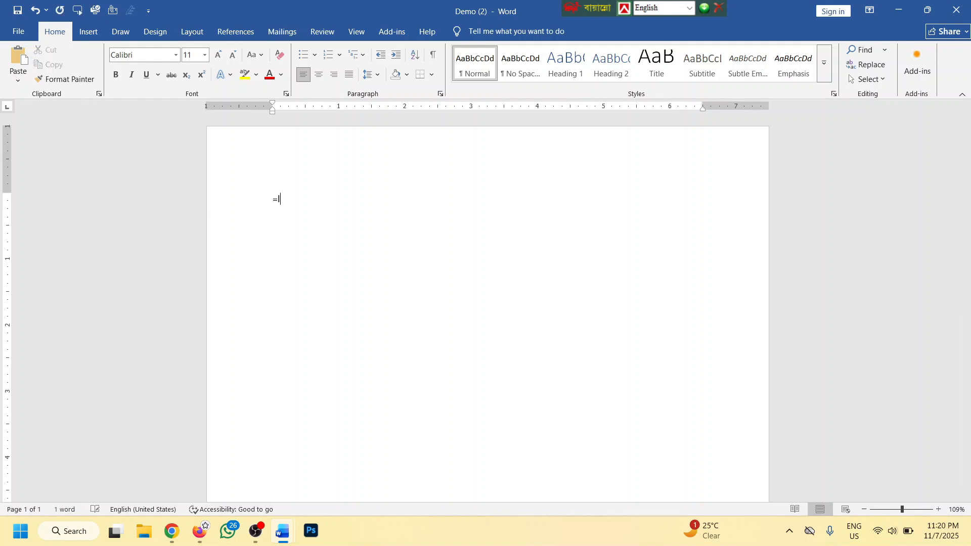
type("lorem()")
key("Return")
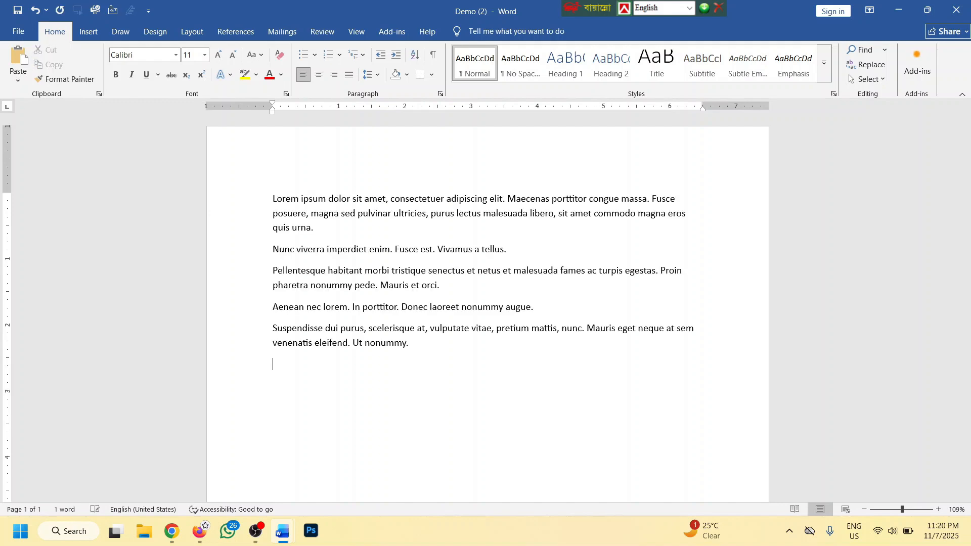
triple_click(283, 205)
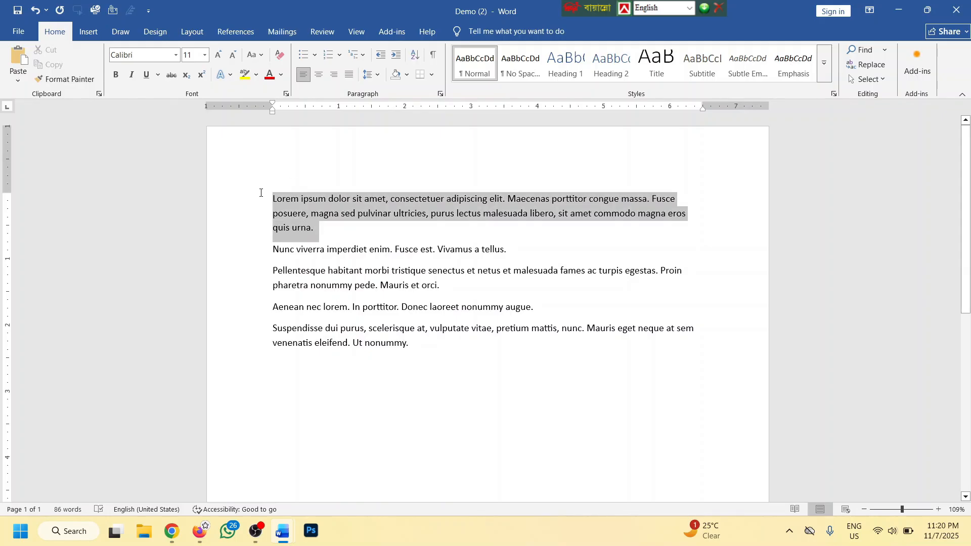
left_click(341, 236)
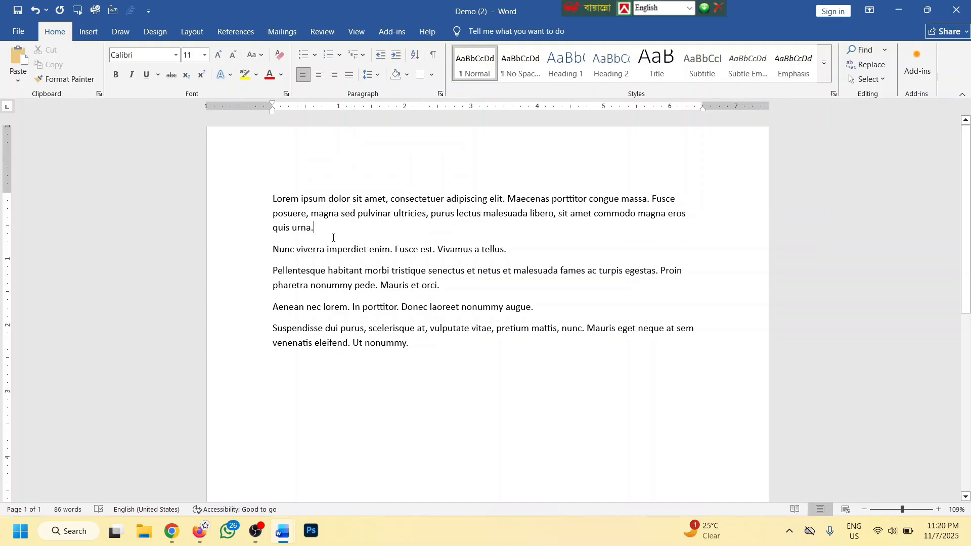
scroll(332, 237, "up", 10, "ctrl")
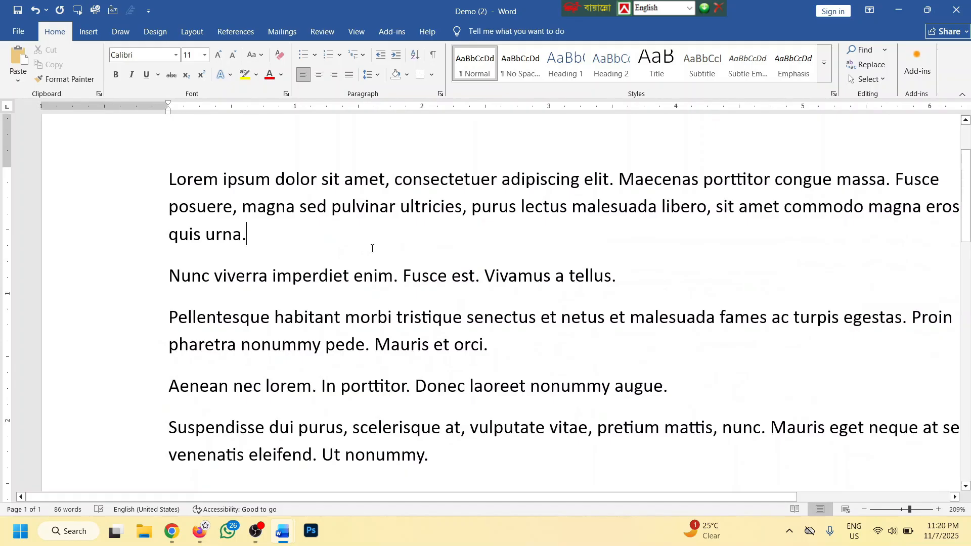
Minimize both windows, close the blank Document1, and bring Demo (2) back to the front
left_click(892, 11)
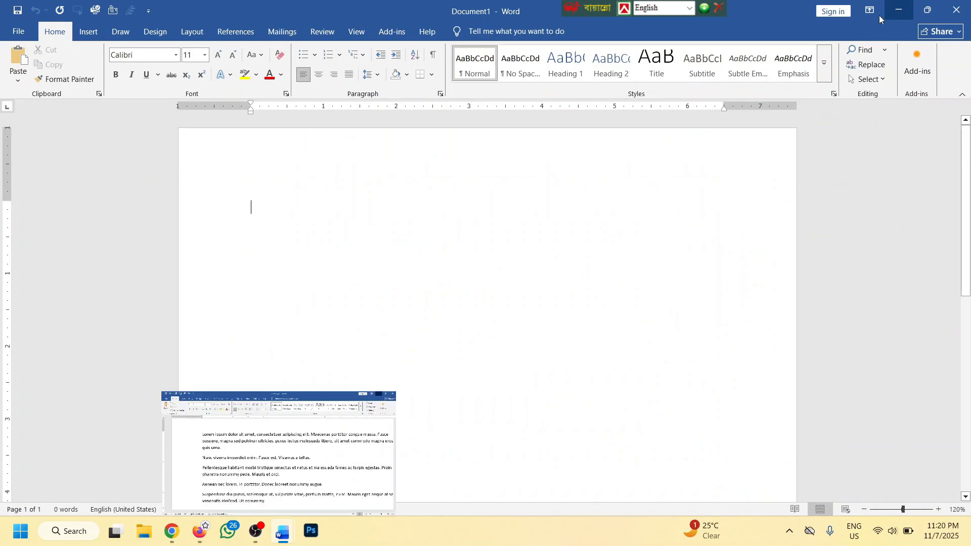
left_click(969, 532)
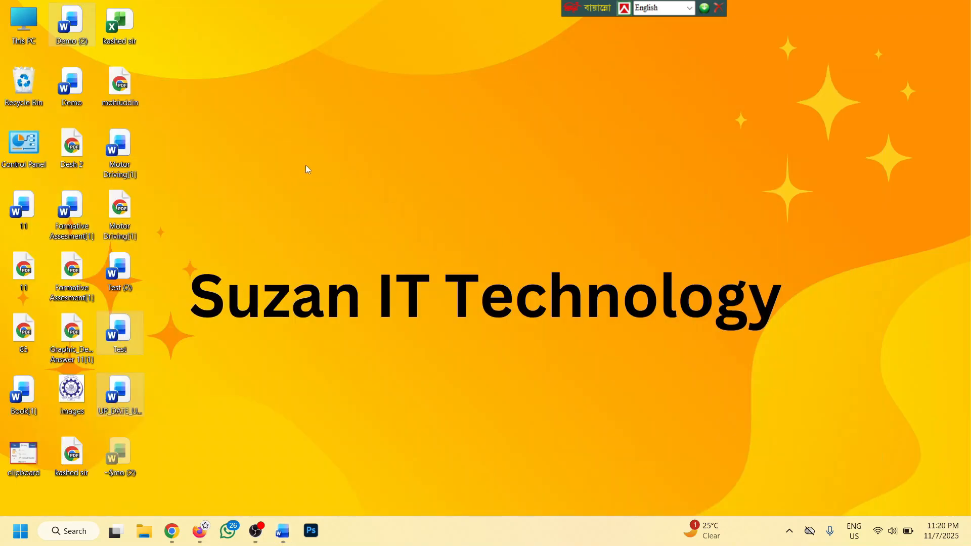
left_click(283, 531)
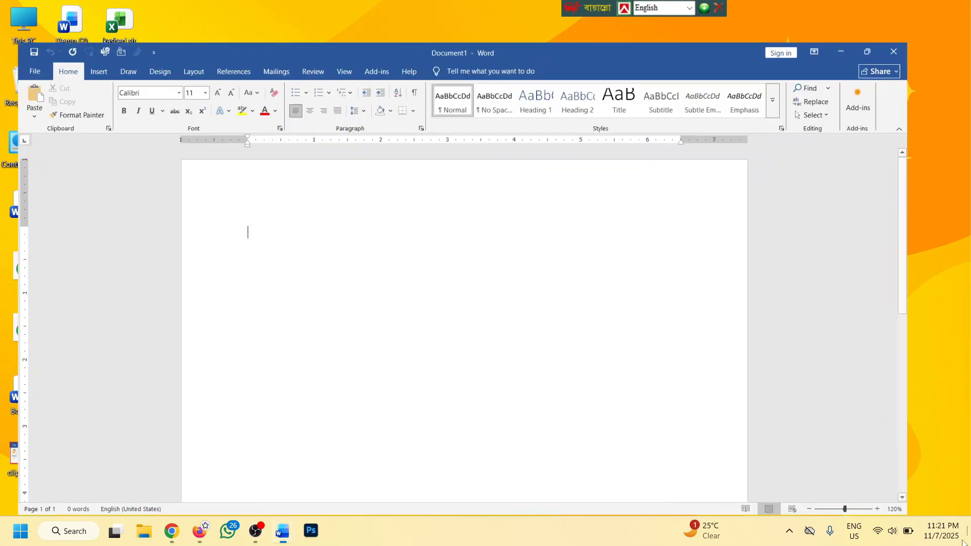
left_click(967, 5)
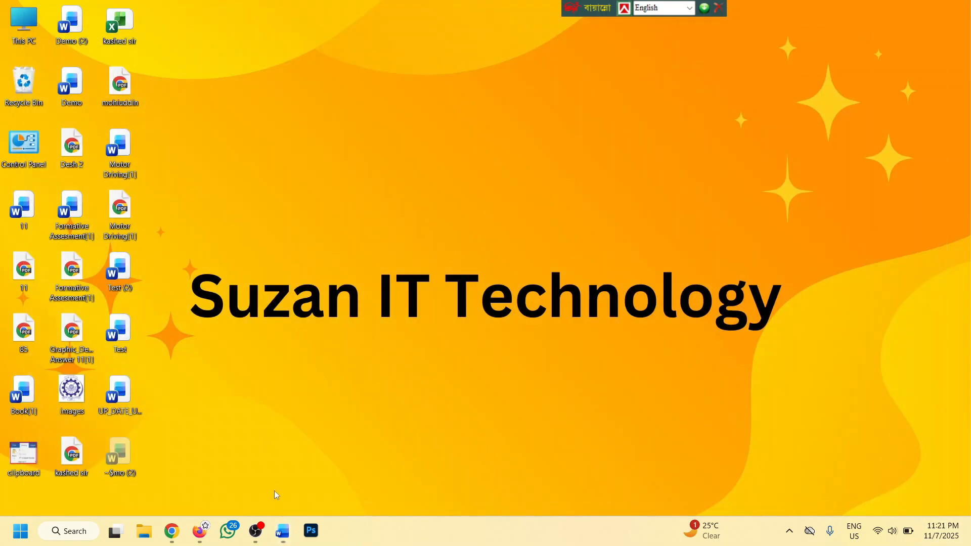
left_click(282, 537)
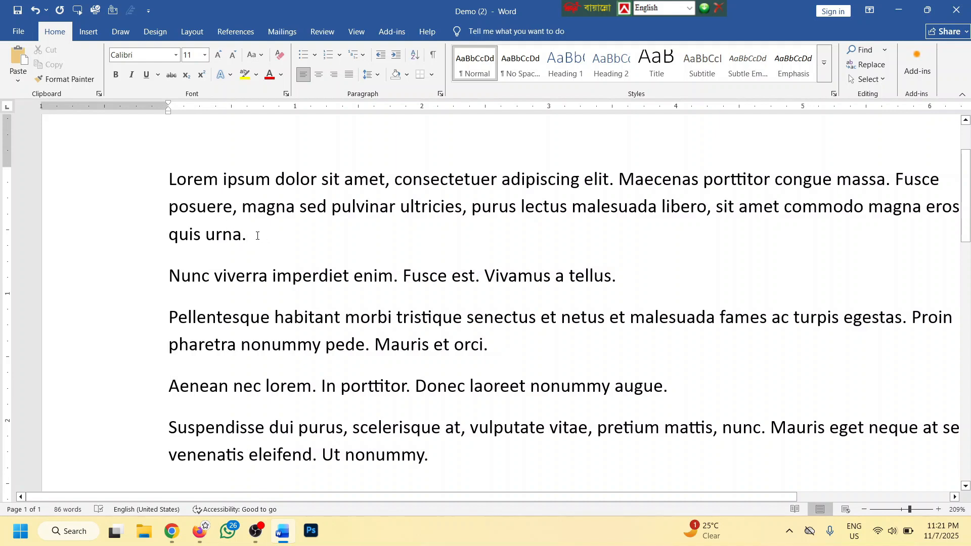
Practise selecting the first paragraph by dragging and with Shift+arrow keys, ending at lectus
mouse_move(247, 236)
left_mouse_down()
mouse_move(172, 209)
mouse_move(180, 188)
mouse_move(229, 205)
mouse_move(253, 236)
left_mouse_up()
left_click(168, 172)
left_click(294, 255)
key("shift+Left")
key("shift+Left")
key("shift+Left")
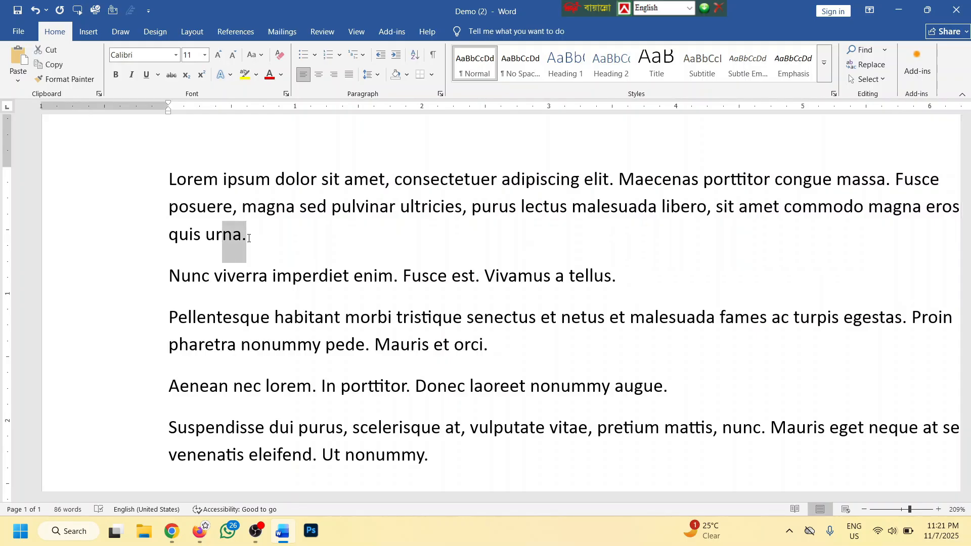
key("shift+Left")
key("shift+Left")
key("shift+Left")
key("shift+Left")
key("shift+Left")
key("shift+Left")
key("shift+Left")
key("shift+Left")
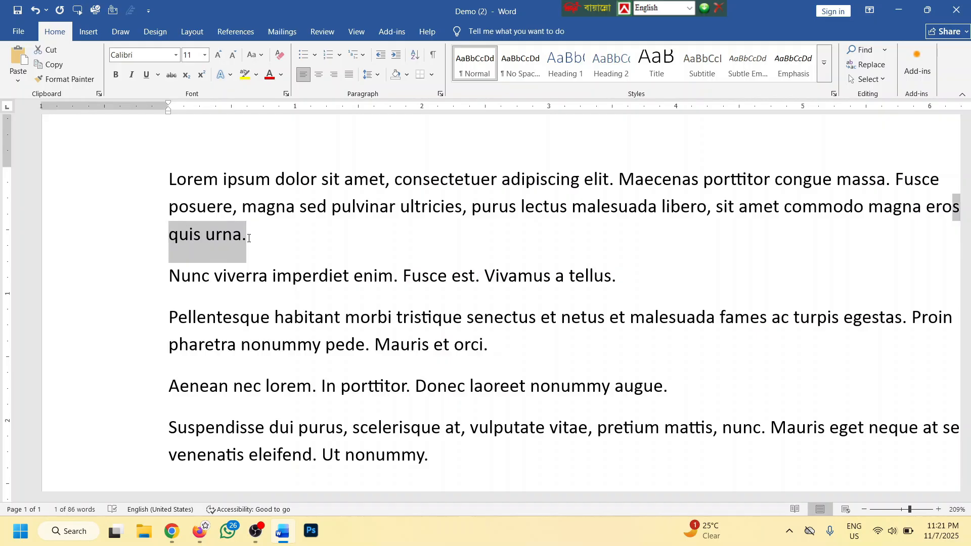
key("shift+Left")
key("shift+Left")
key("shift+Left")
key("shift+Left")
key("shift+Left")
key("shift+Left")
key("shift+Left")
key("shift+Left")
key("shift+Left")
key("shift+Left")
key("shift+Left")
key("shift+Left")
key("shift+Left")
key("shift+Left")
key("shift+Left")
key("shift+Left")
key("shift+Left")
key("shift+Left")
key("shift+Left")
key("shift+Left")
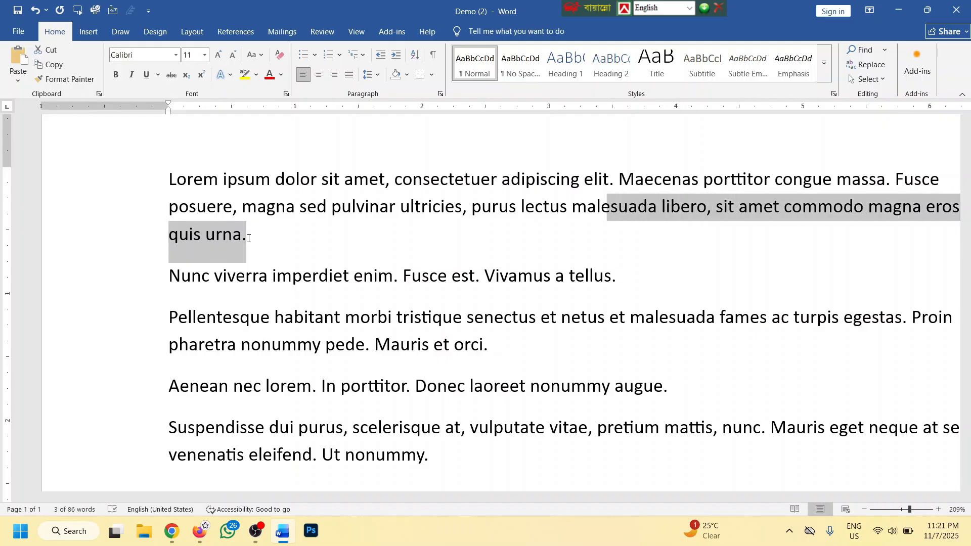
key("shift+Left")
key("shift+Left")
key("shift+Left")
key("shift+Left")
key("shift+Left")
key("shift+Left")
key("shift+Left")
key("shift+Left")
key("shift+Left")
key("shift+Left")
key("shift+Left")
key("shift+Left")
key("shift+Right")
key("shift+Right")
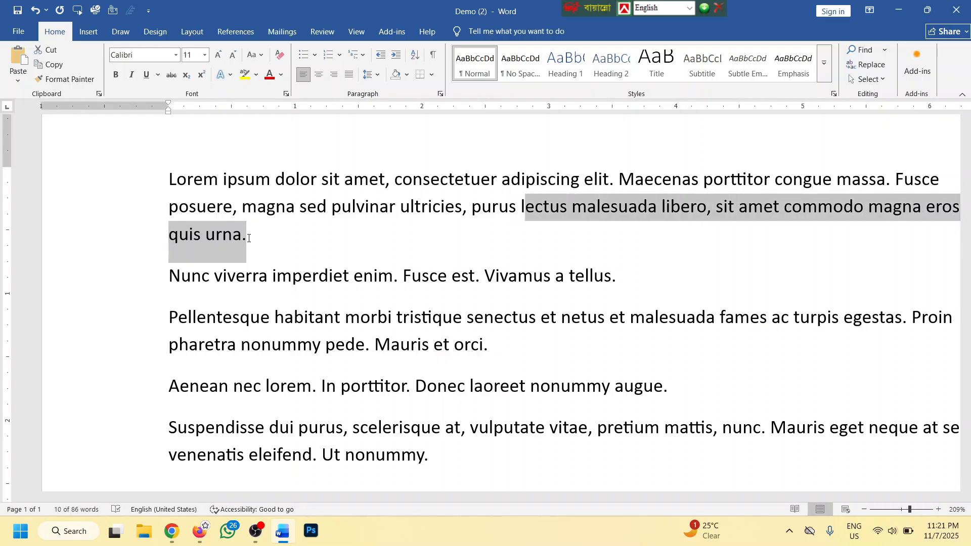
key("shift+Right")
key("shift+Right")
key("shift+Right")
key("shift+Right")
key("shift+Right")
key("shift+Right")
key("shift+Right")
key("shift+Right")
key("shift+Right")
key("shift+Right")
key("shift+Right")
key("shift+Right")
key("shift+Right")
key("shift+Right")
key("shift+Right")
key("shift+Right")
key("shift+Right")
key("shift+Right")
key("shift+Right")
key("shift+Right")
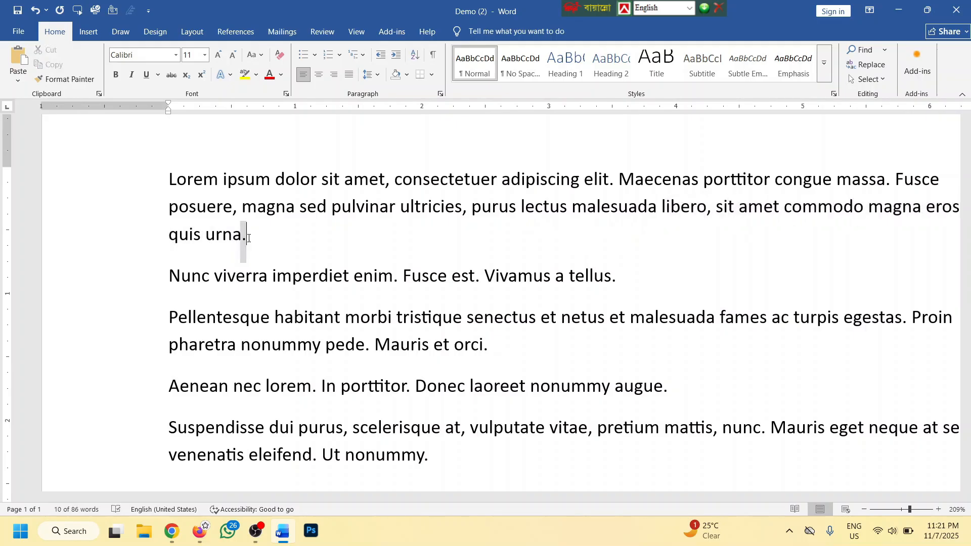
Extend the selection through the second paragraph, collapse it, and add blank lines after the last paragraph
key("ctrl+shift+Right")
key("ctrl+shift+Right")
key("ctrl+shift+Right")
key("ctrl+shift+Right")
key("ctrl+shift+Right")
key("ctrl+shift+Right")
key("ctrl+shift+Right")
key("ctrl+shift+Right")
key("ctrl+shift+Right")
key("ctrl+shift+Right")
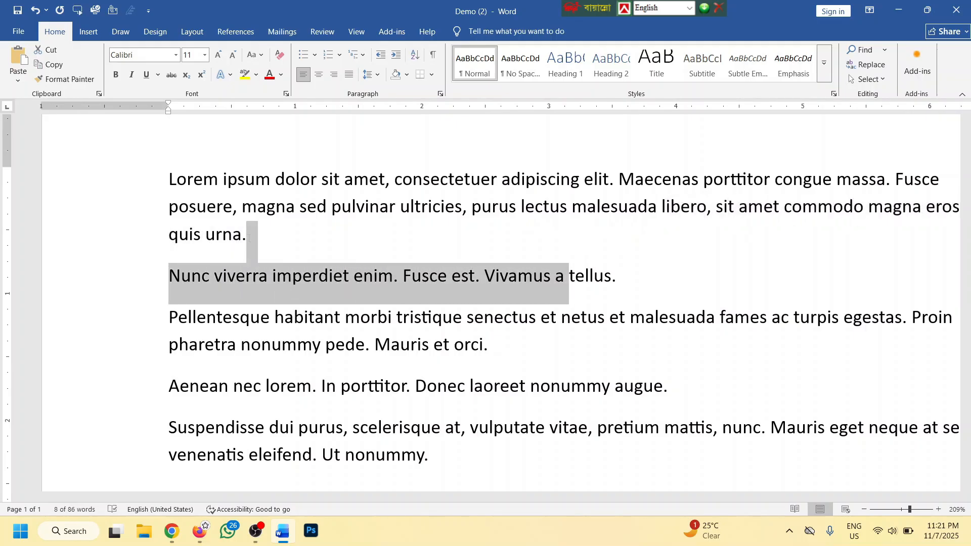
key("Left")
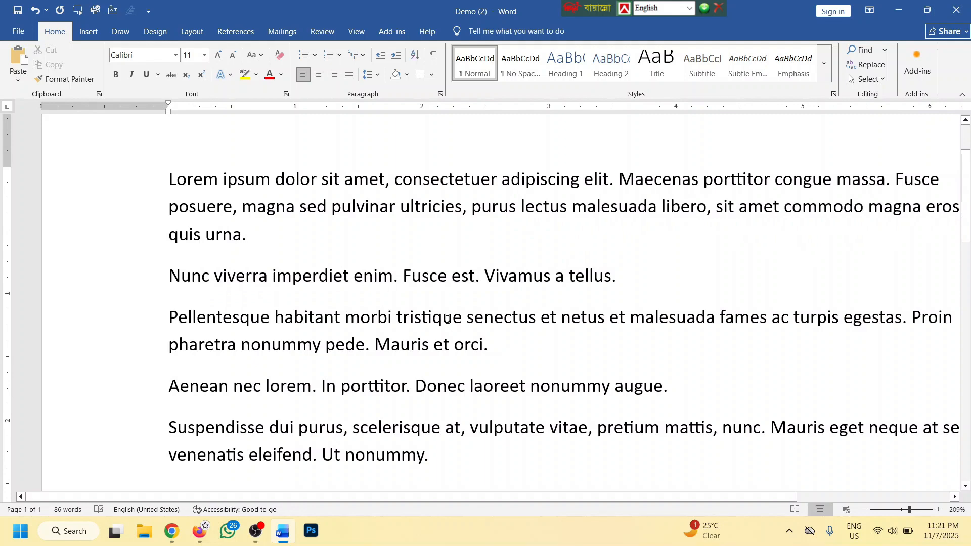
scroll(458, 313, "down", 3)
key("Return")
key("Return")
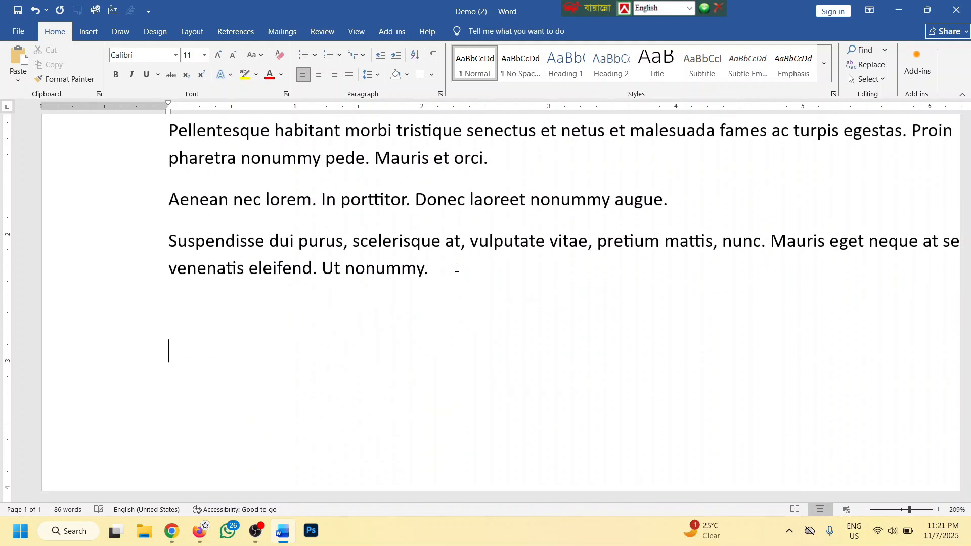
Cut the first Lorem ipsum paragraph from the top of the document
key("ctrl+a")
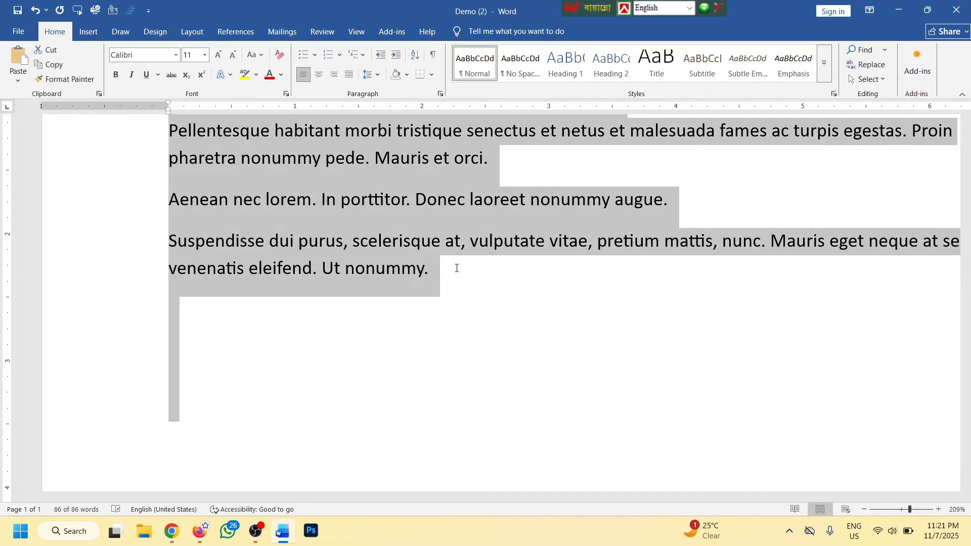
scroll(460, 264, "up", 4)
scroll(455, 264, "down", 2, "ctrl")
scroll(391, 268, "down", 2, "ctrl")
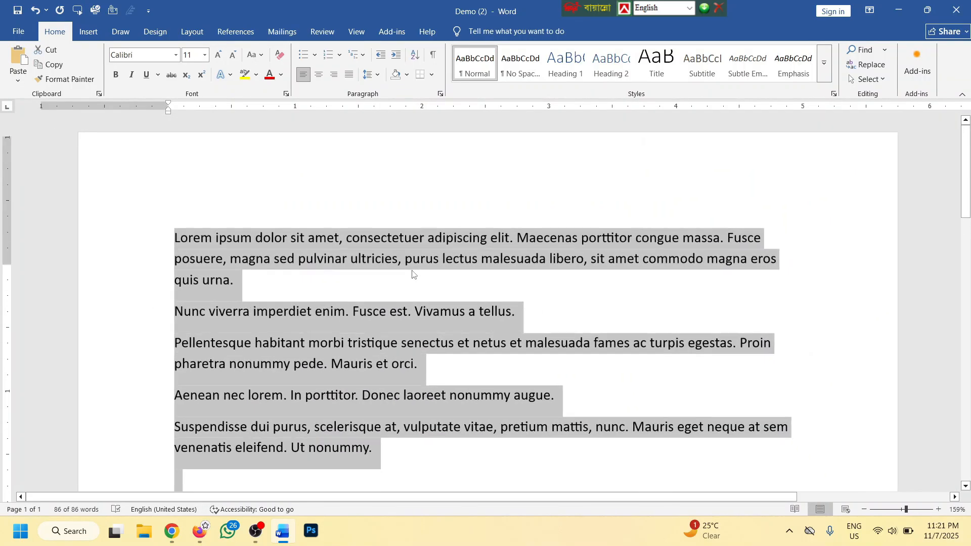
scroll(268, 284, "down", 3, "ctrl")
left_click(284, 266)
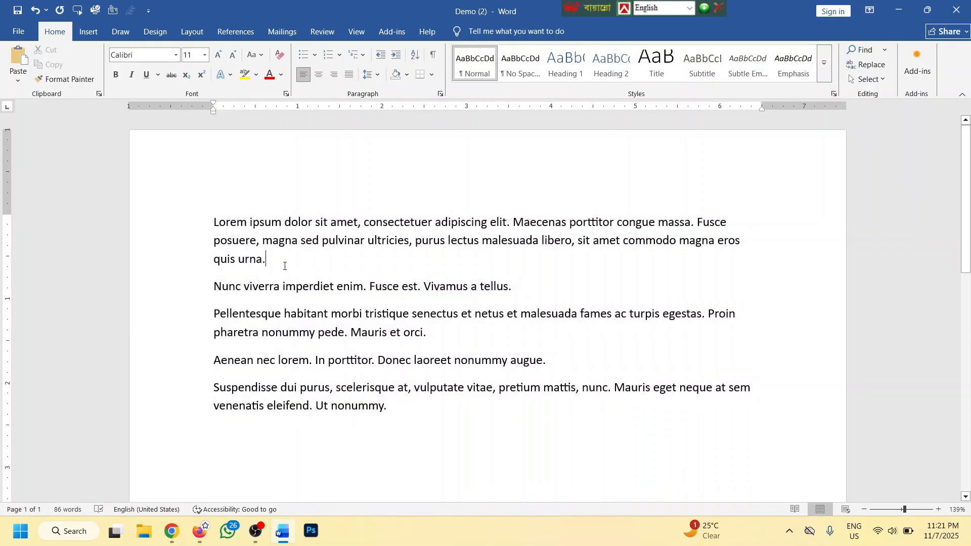
triple_click(304, 271)
key("super+c")
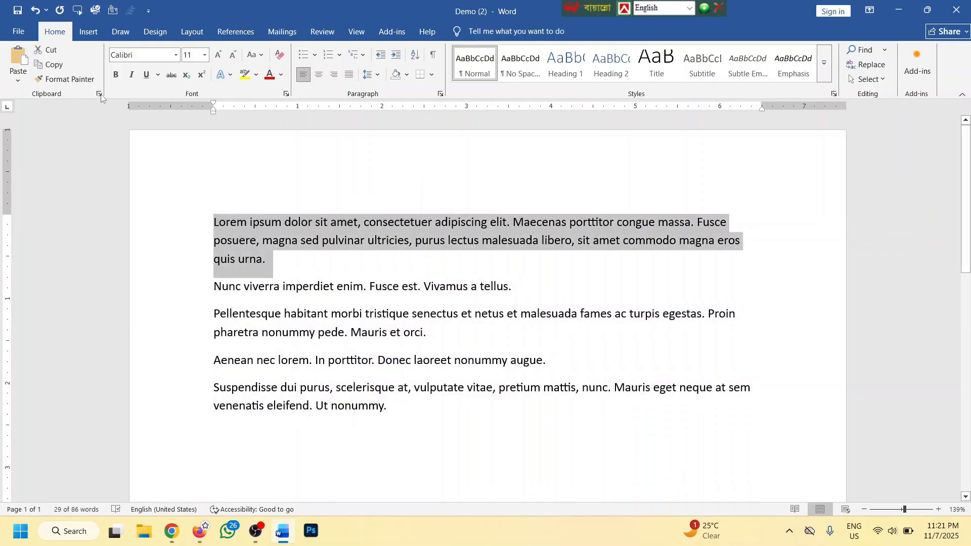
left_click(45, 50)
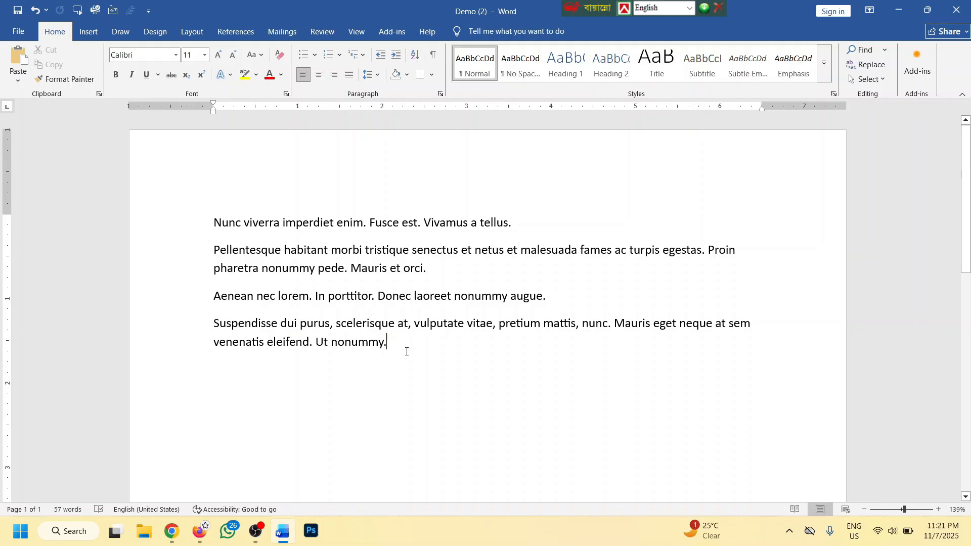
Paste it twice at the document's end, the second time with Keep Source Formatting
key("Return")
key("Return")
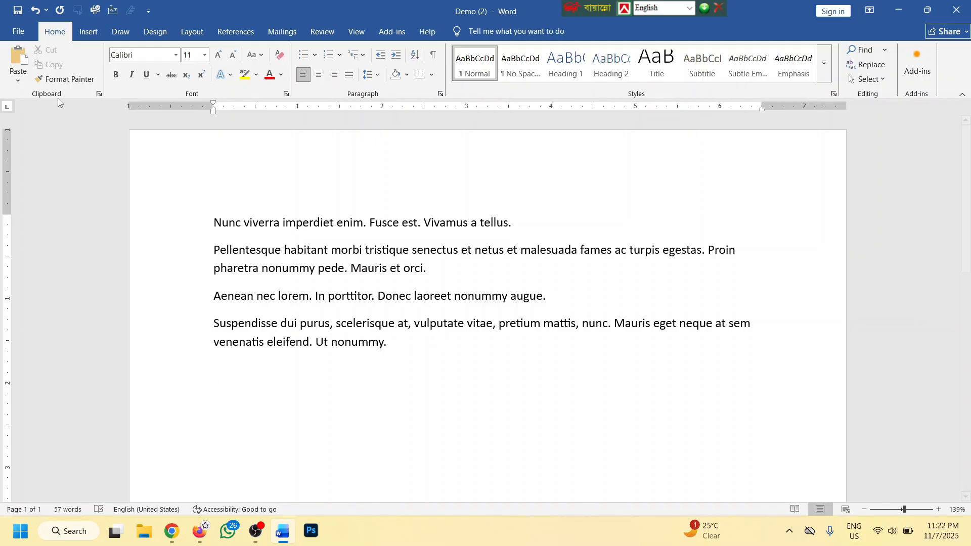
left_click(21, 57)
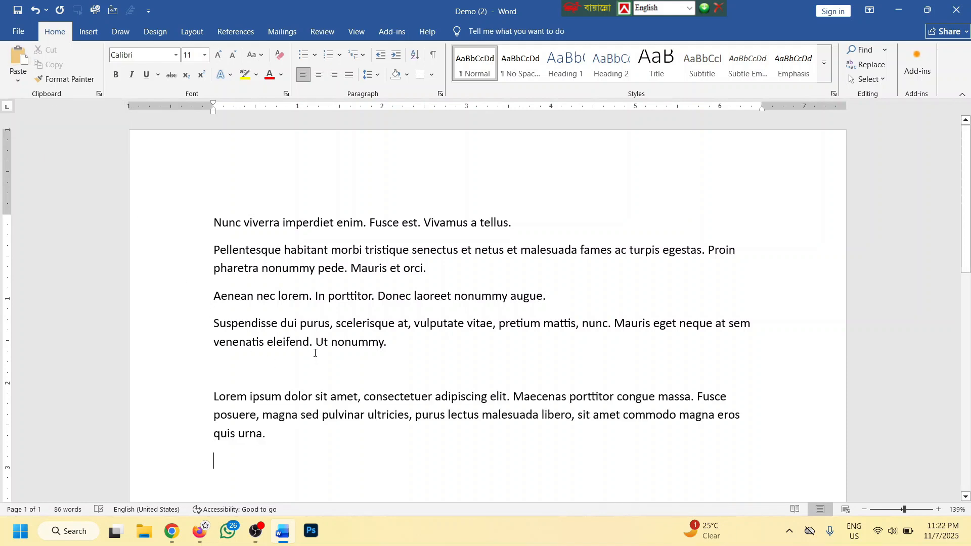
left_click(17, 81)
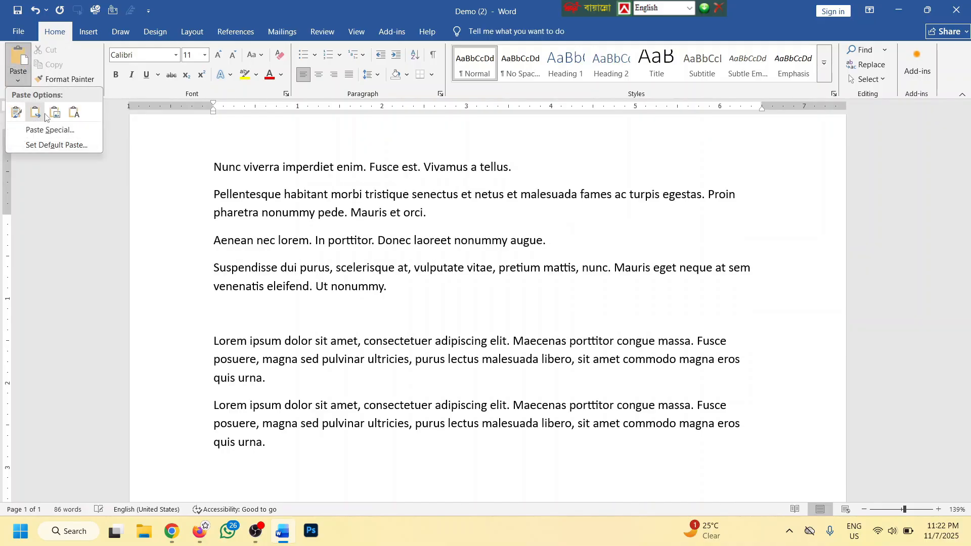
left_click(16, 112)
Select and copy the Pellentesque paragraph
scroll(325, 369, "up", 1)
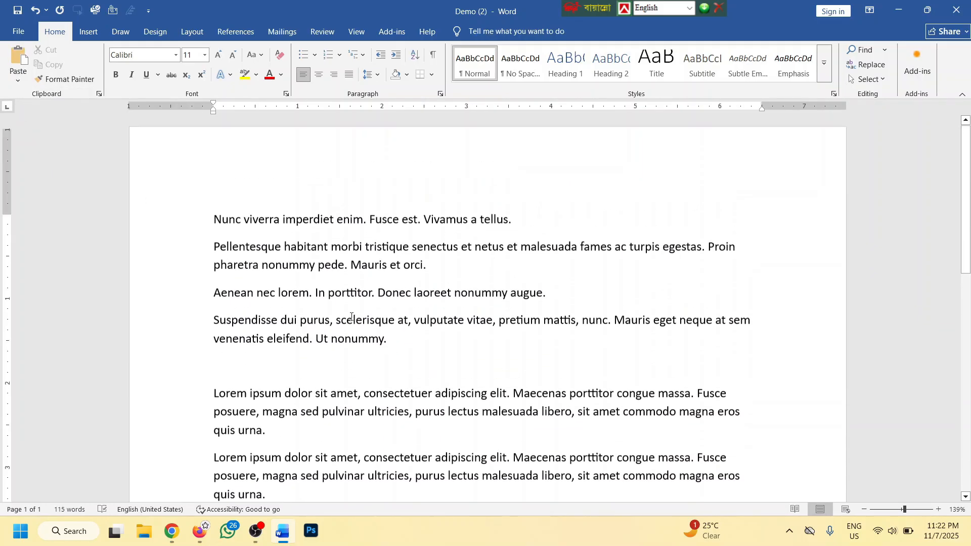
left_click_drag(448, 280, 213, 250)
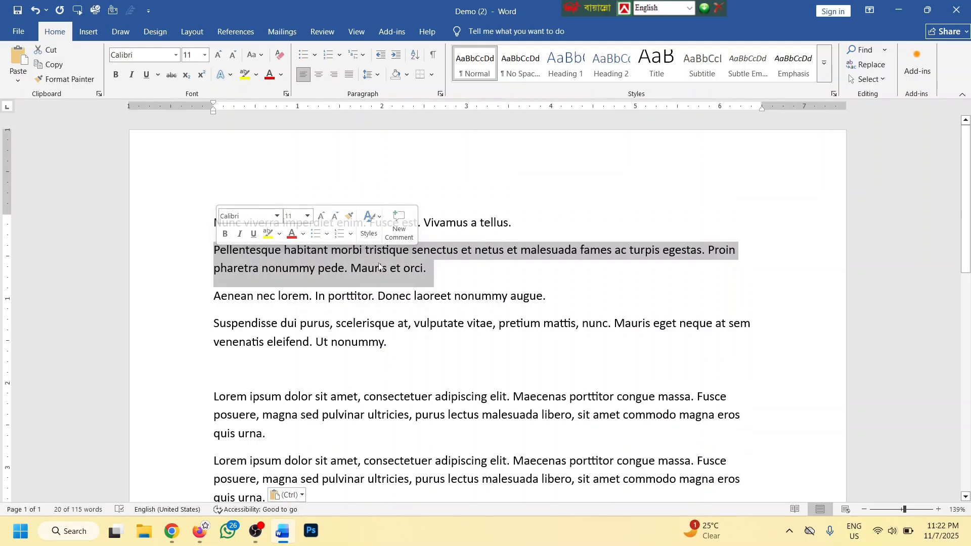
left_click_drag(427, 270, 221, 250)
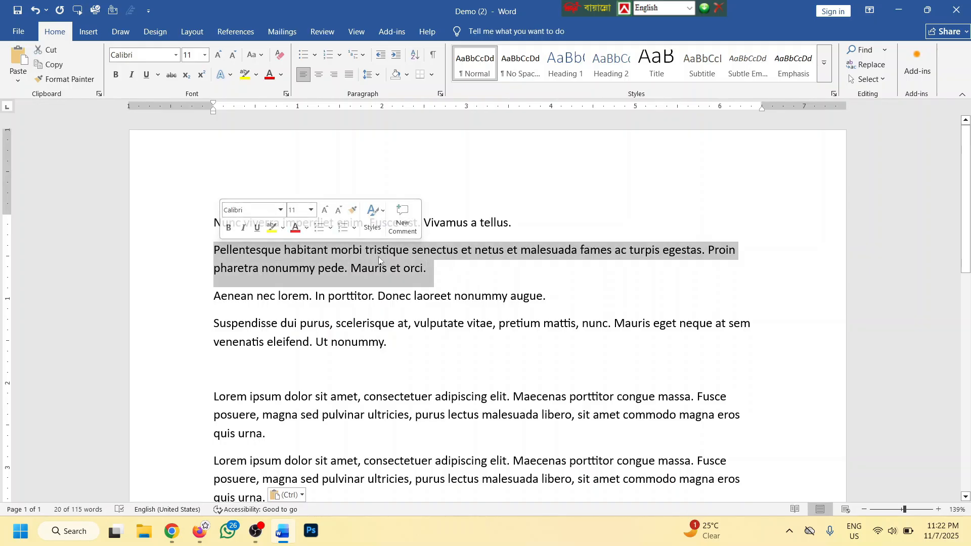
left_click(50, 64)
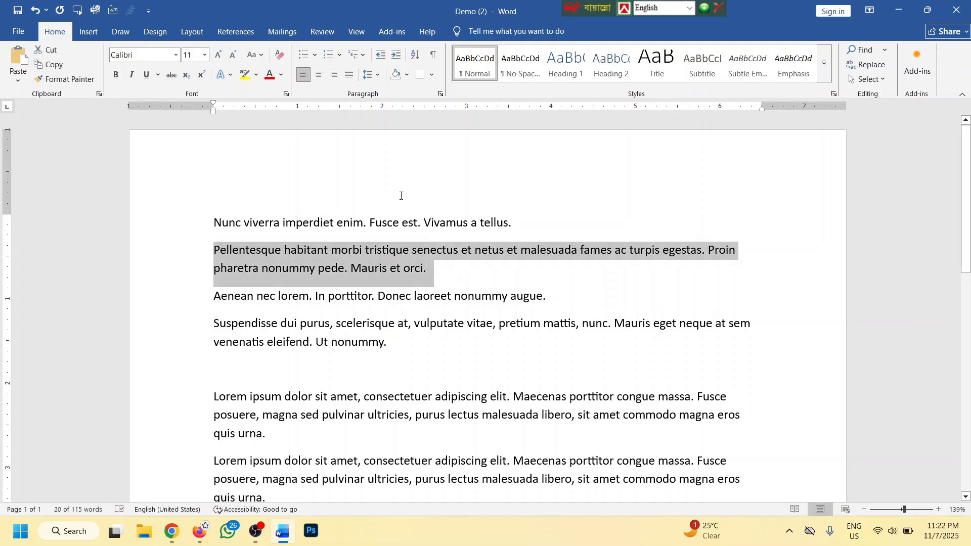
Paste five copies of it on a new line after 'quis urna.'
scroll(365, 289, "down", 2)
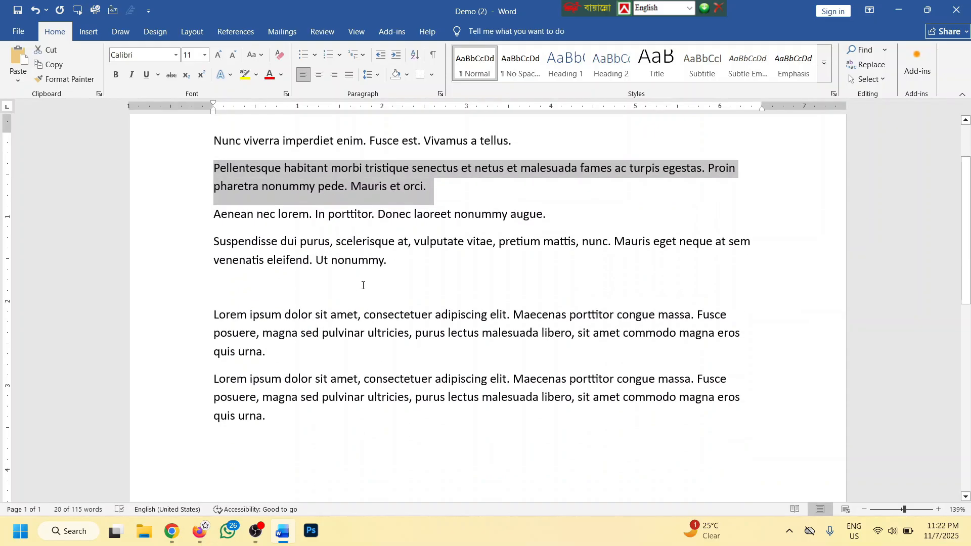
left_click(275, 360)
key("Return")
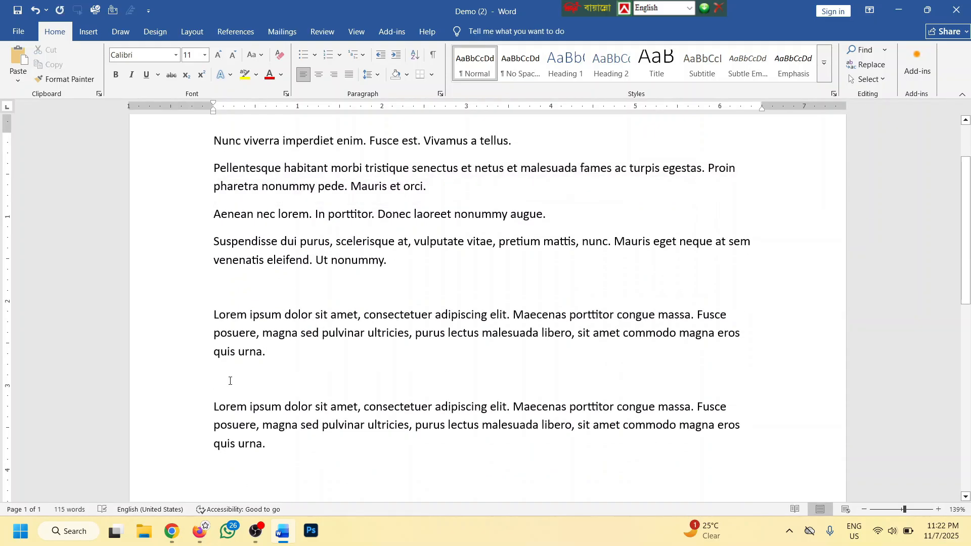
left_click(15, 56)
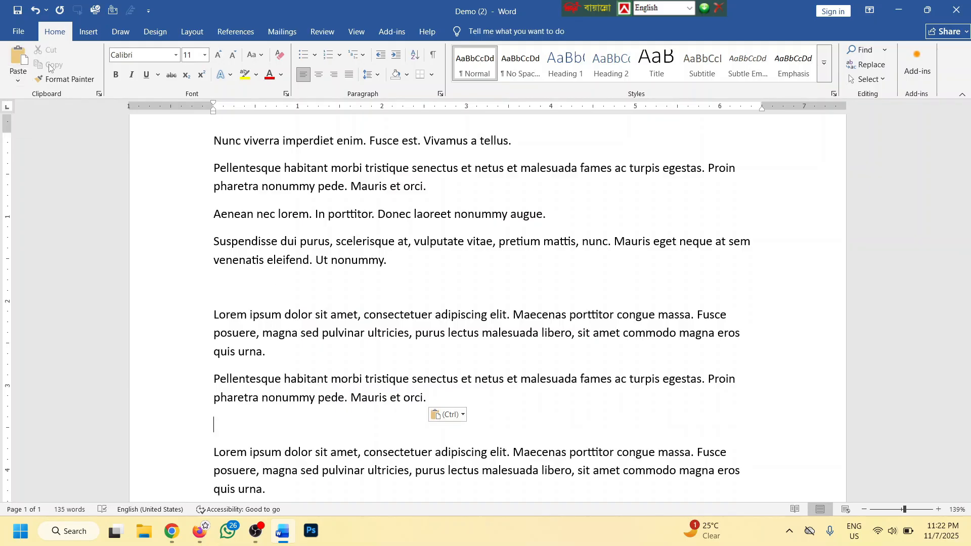
left_click(24, 50)
left_click(19, 56)
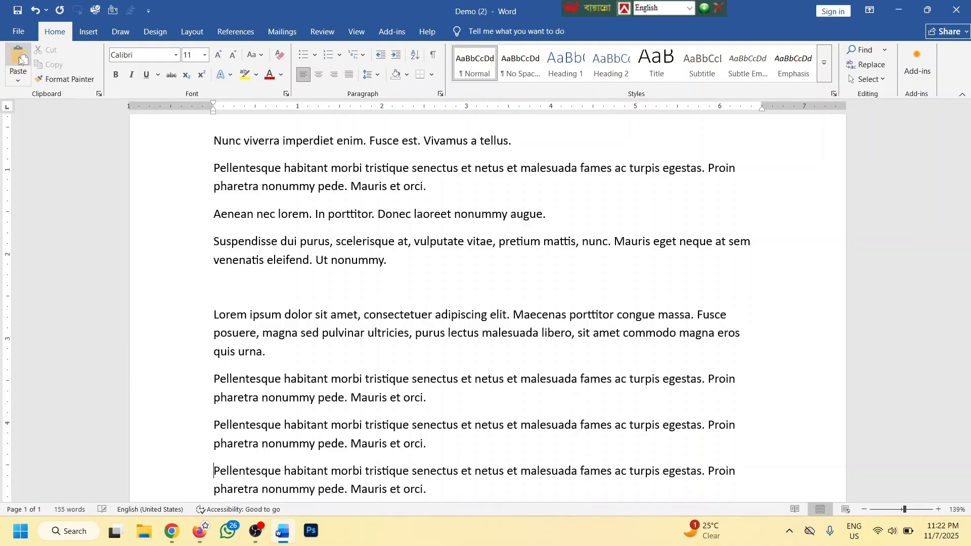
left_click(19, 56)
scroll(320, 235, "down", 2)
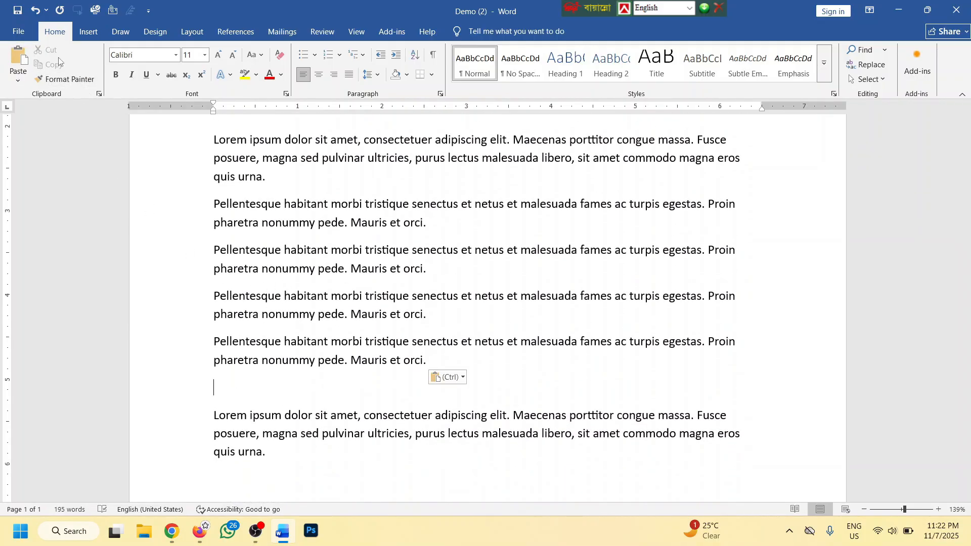
left_click(19, 55)
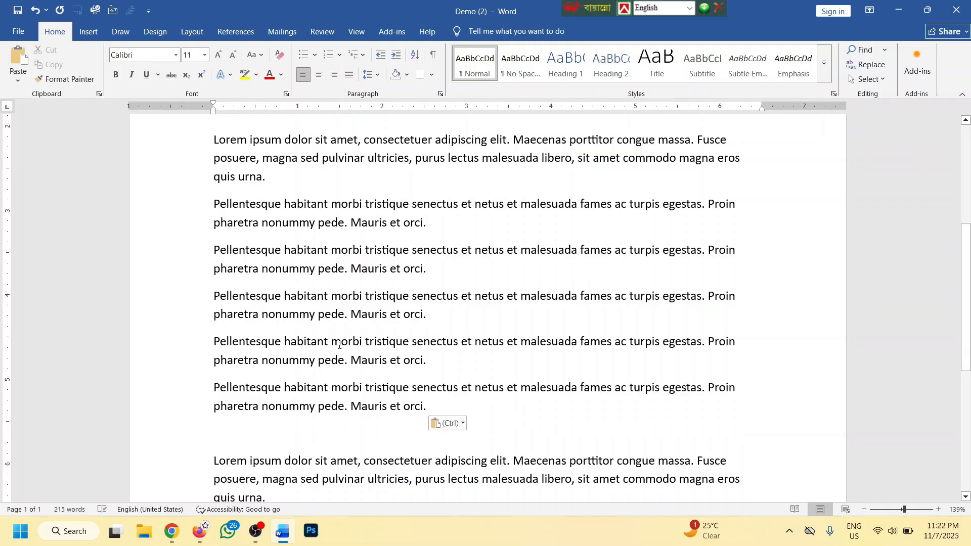
scroll(283, 328, "up", 5)
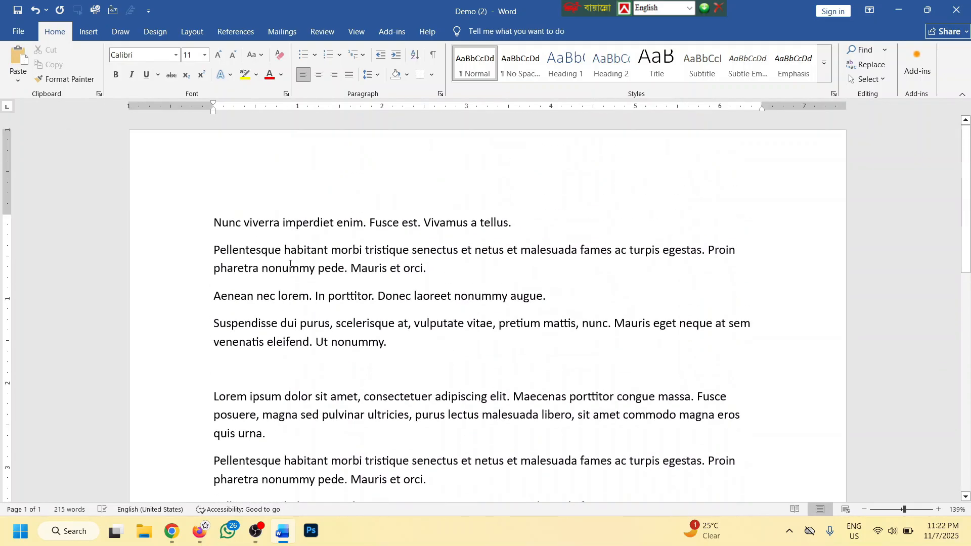
Cut the Nunc viverra line and paste it on the empty line below the Suspendisse paragraph
triple_click(512, 231)
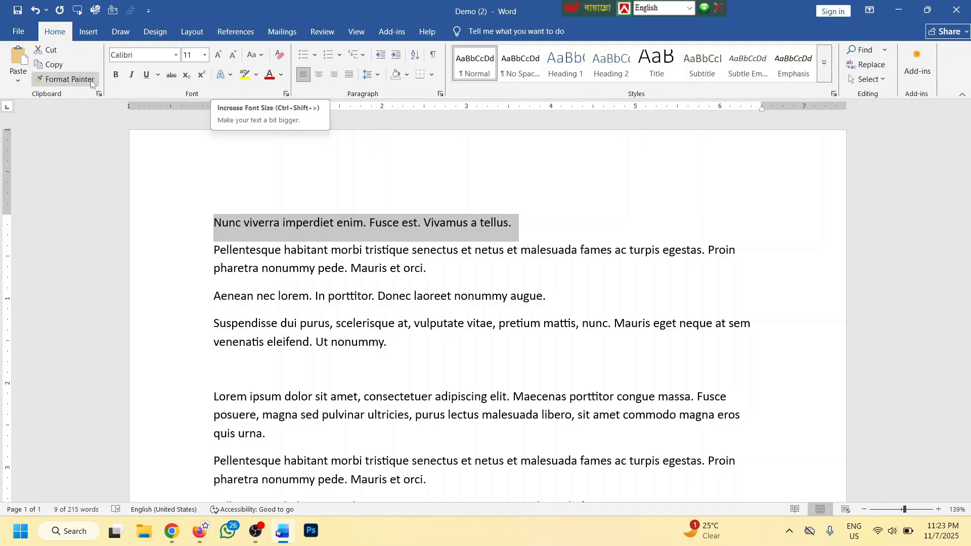
left_click(541, 230)
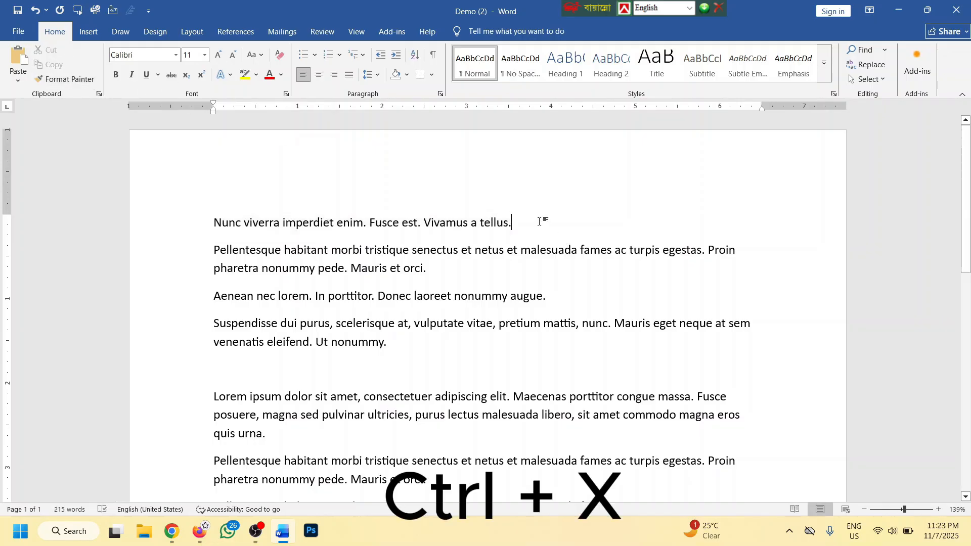
left_click_drag(541, 230, 214, 225)
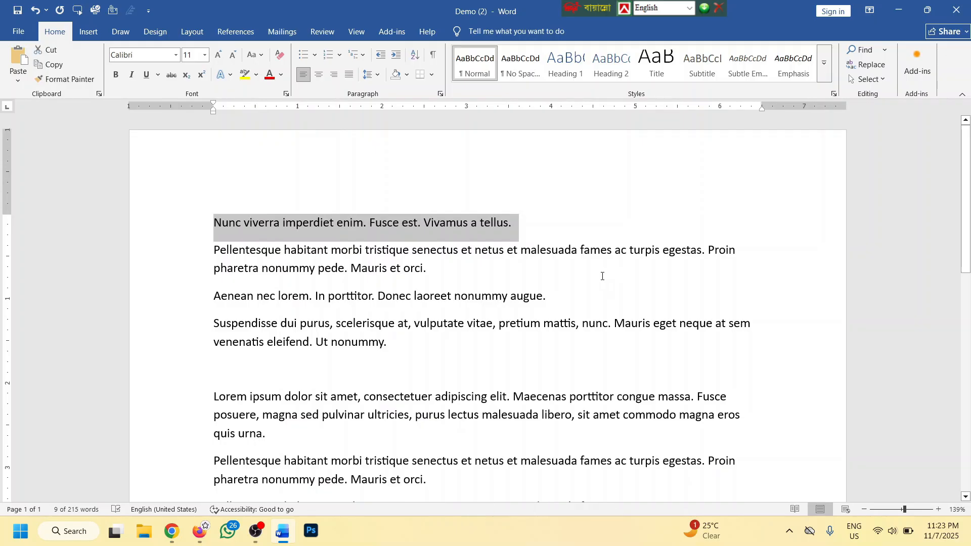
key("ctrl+x")
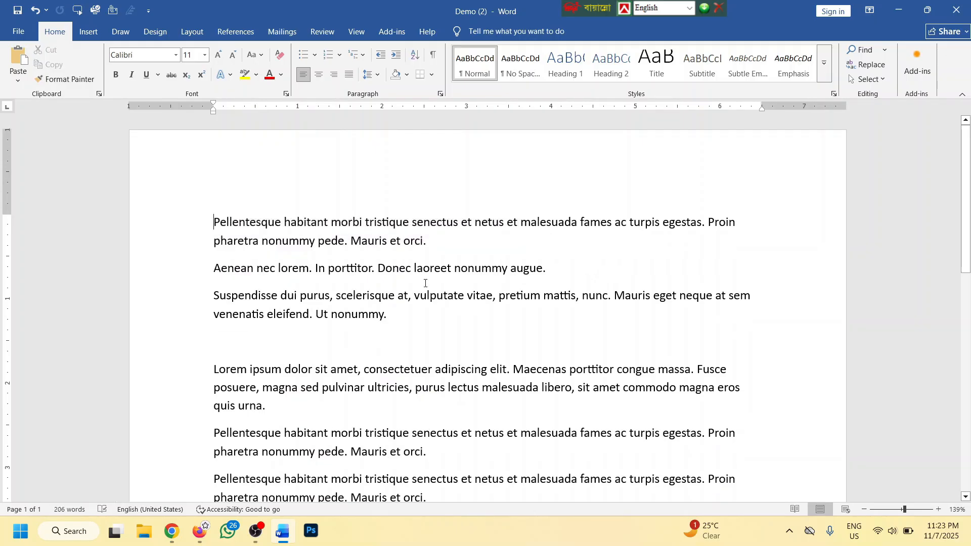
left_click(261, 341)
key("ctrl+v")
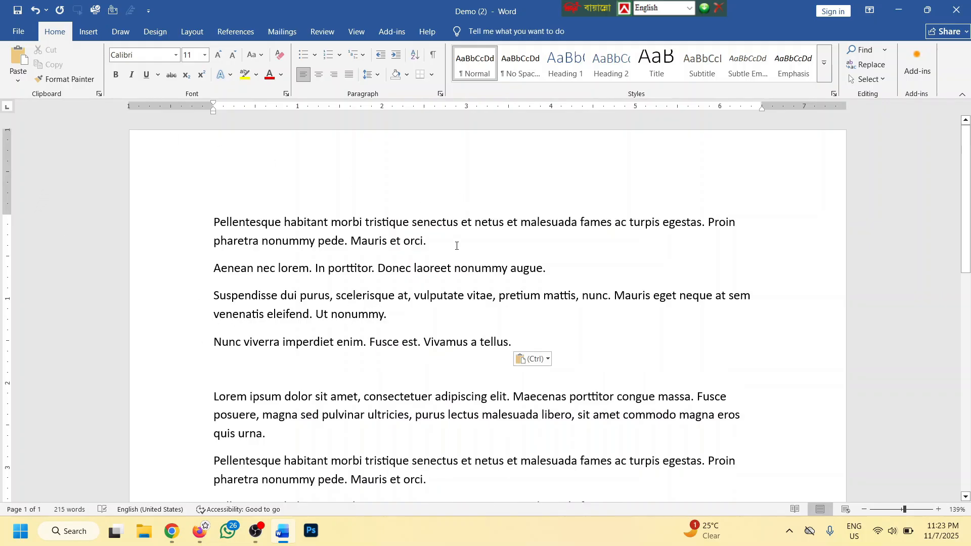
Copy the first Pellentesque paragraph below the Nunc viverra line and remove the leftover blank line
double_click(210, 223)
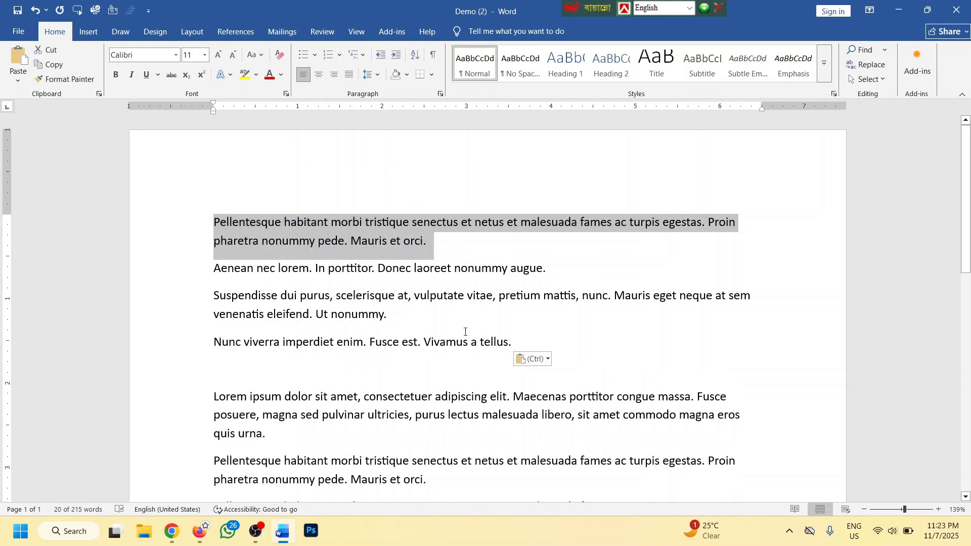
key("ctrl+c")
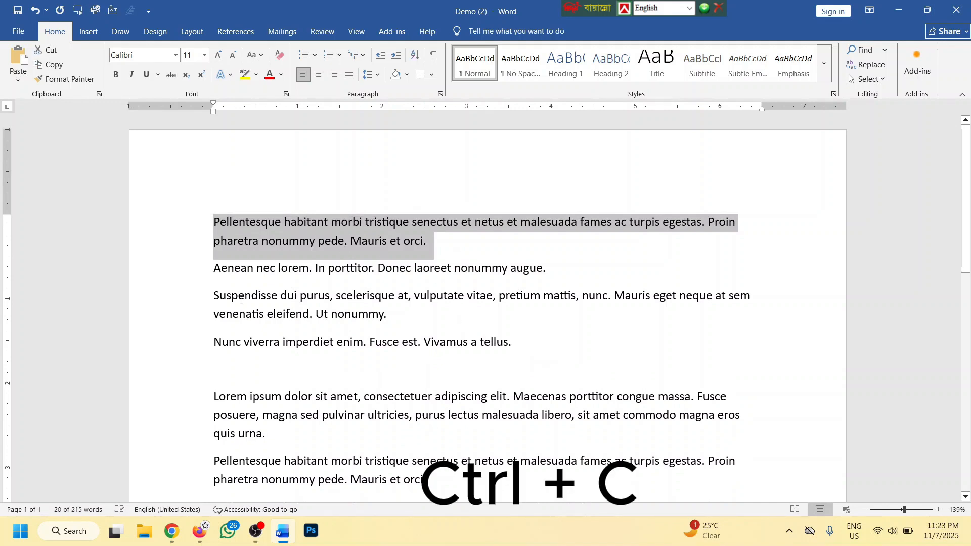
left_click(237, 372)
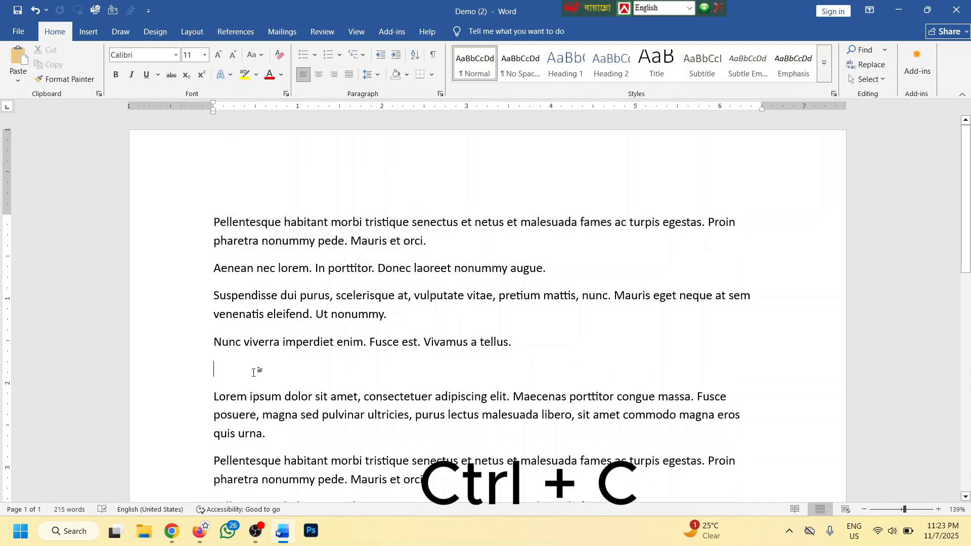
key("ctrl+v")
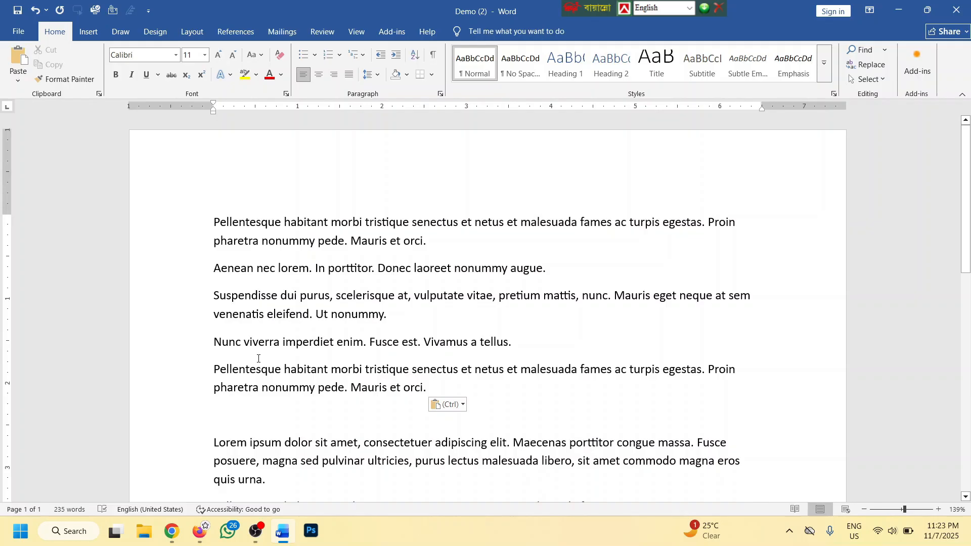
key("BackSpace")
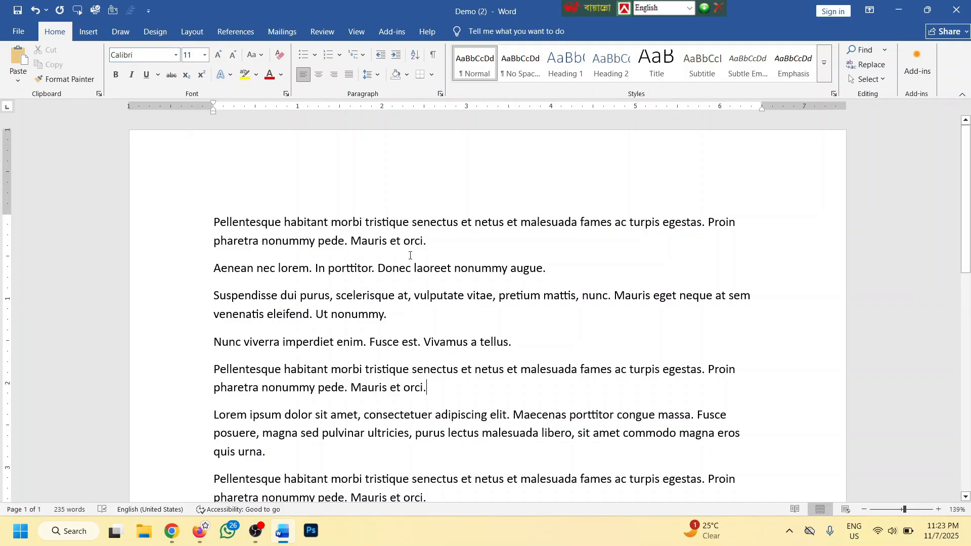
Select and delete all the existing document text
scroll(410, 255, "down", 1)
key("ctrl+a")
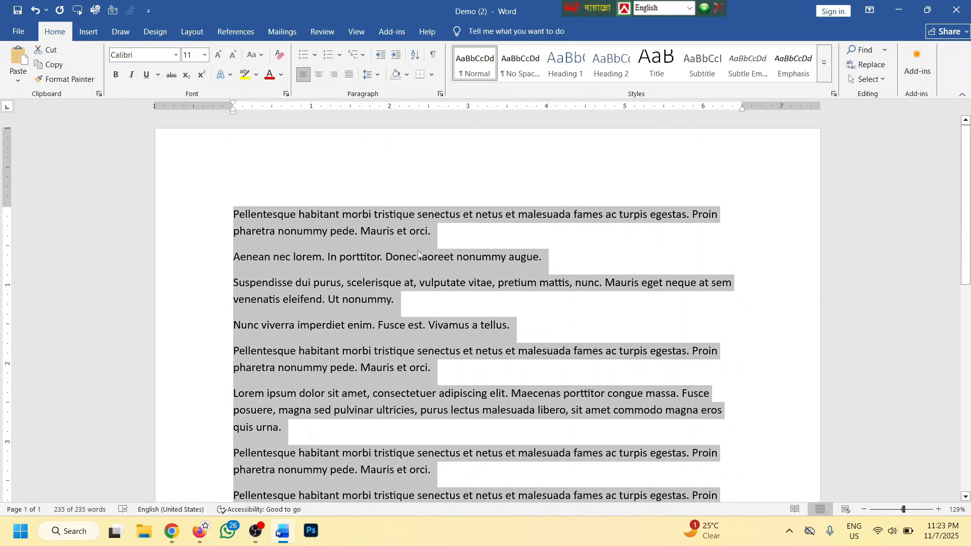
key("Delete")
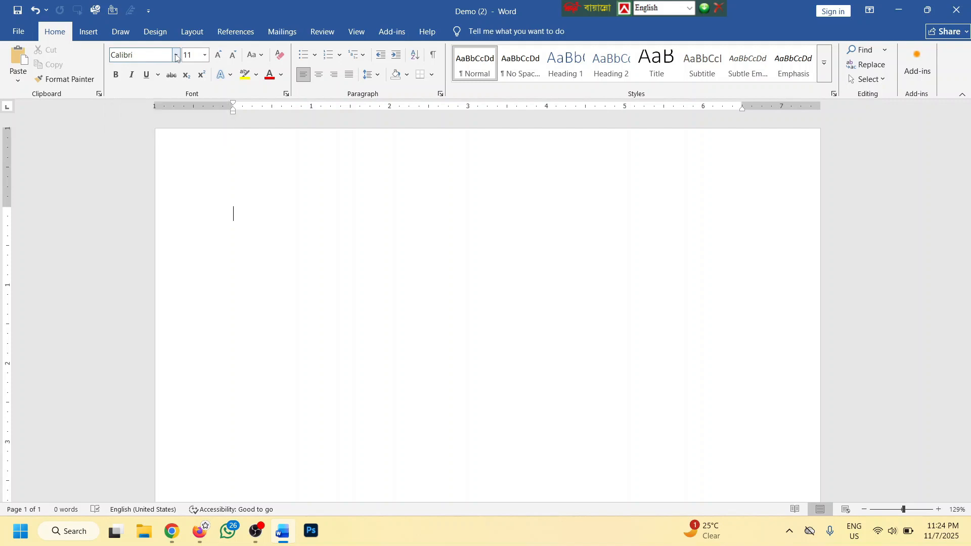
Switch to Times New Roman and generate five Lorem ipsum paragraphs with =lorem()
left_click(175, 55)
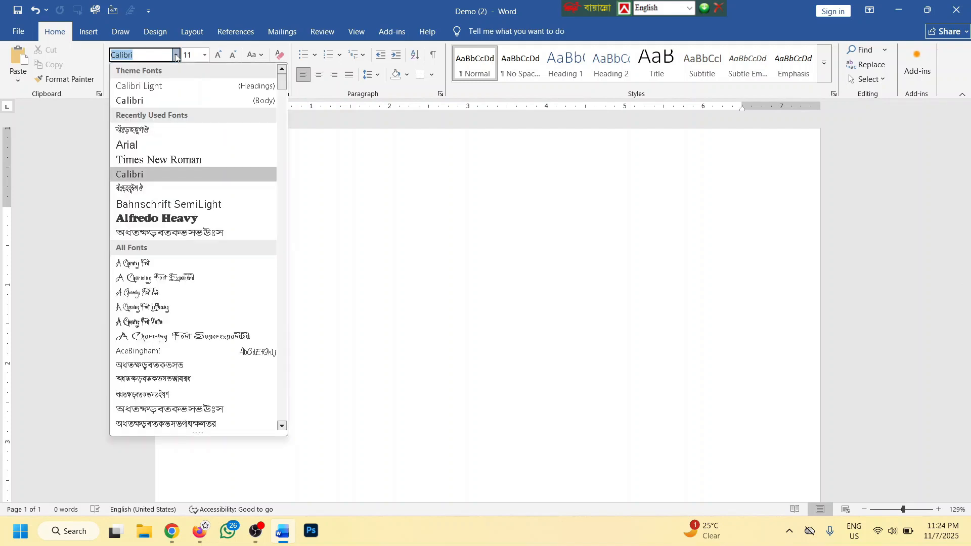
left_click(156, 160)
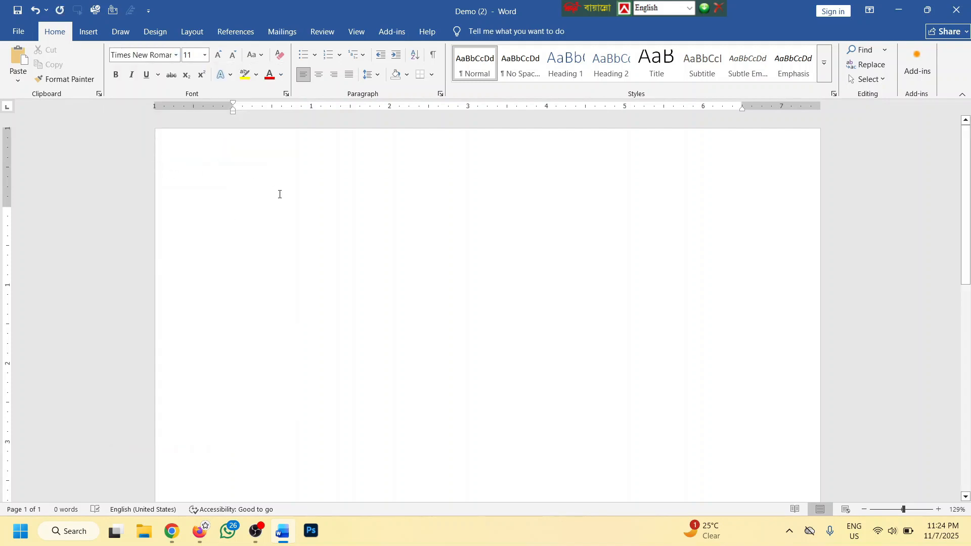
type("=lorem()")
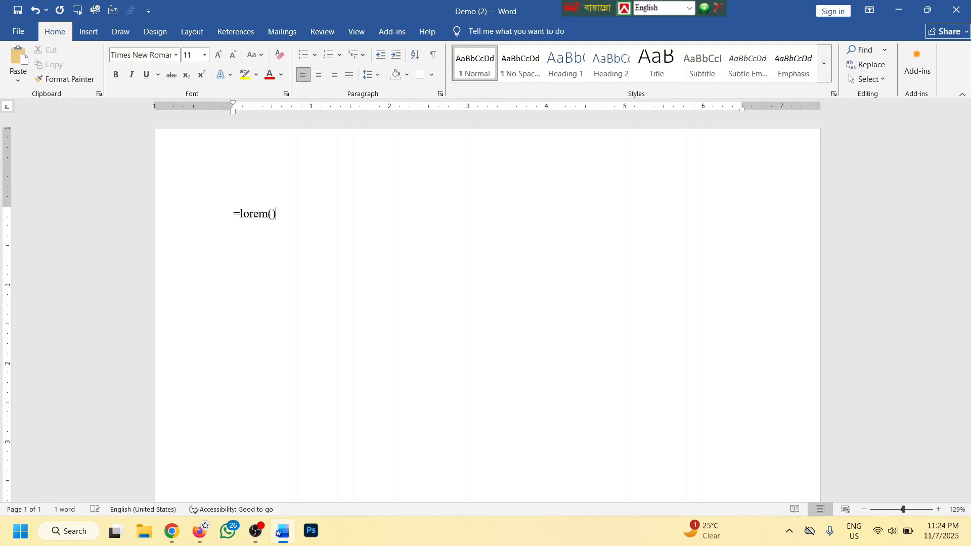
key("Return")
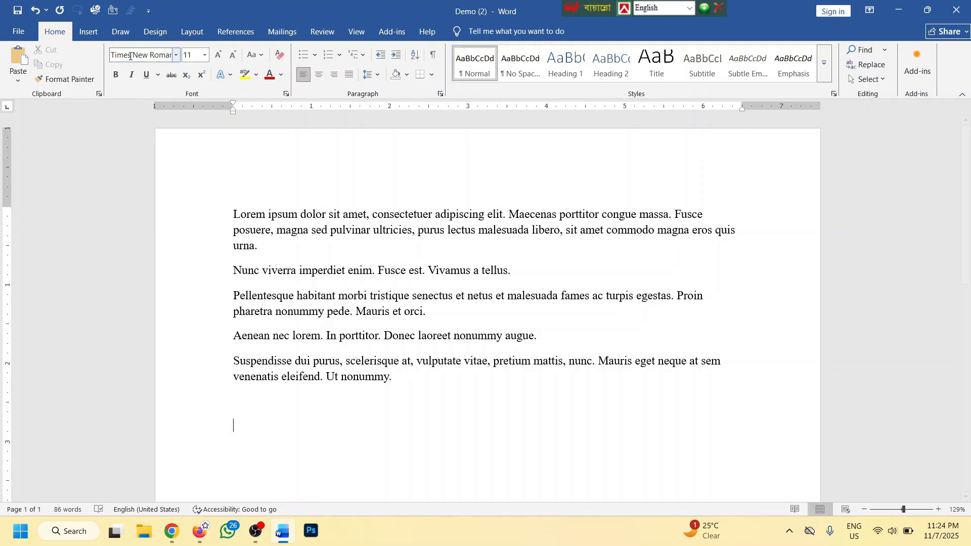
Try SutonnyMJ, then Alfredo Heavy, and settle on SutonnyMJ by entering 'Sut' in the Font box
left_click(177, 56)
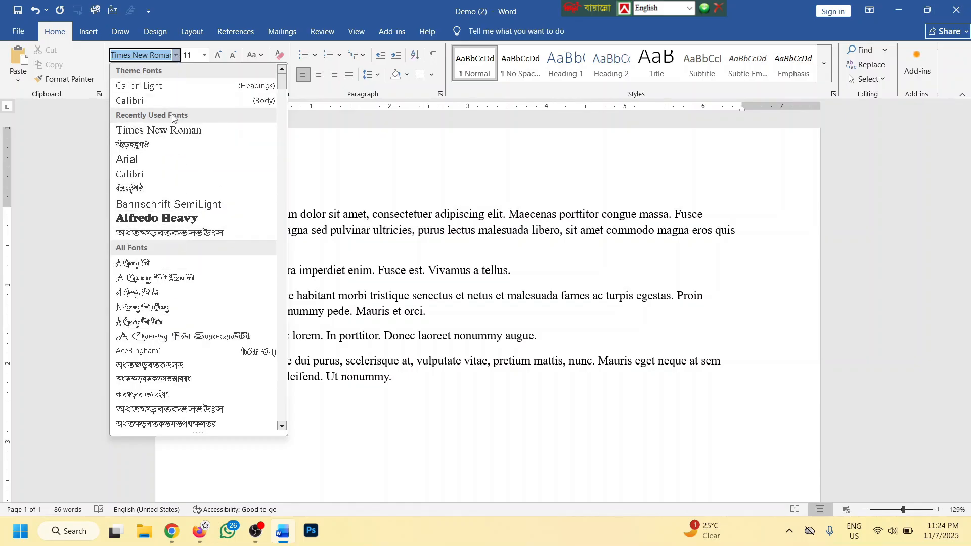
left_click(146, 147)
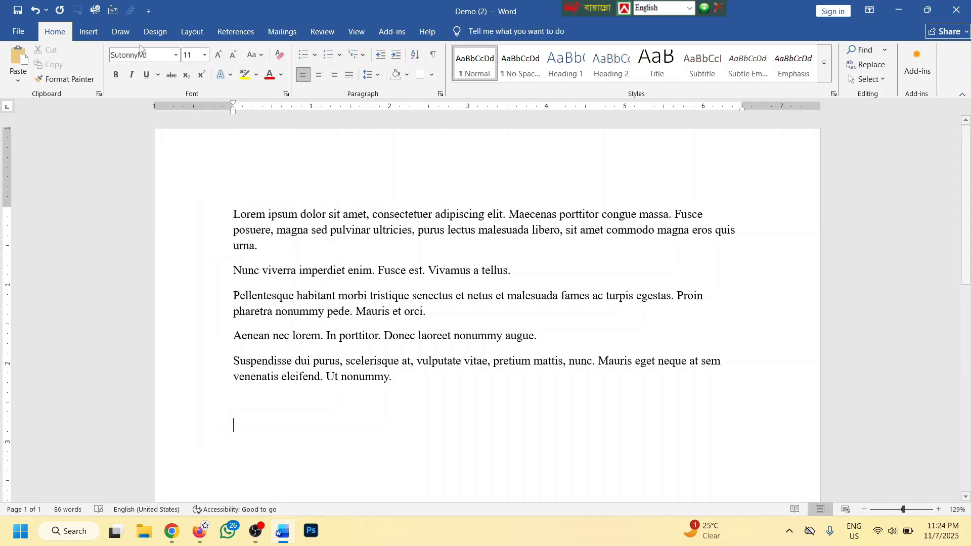
left_click(176, 55)
left_click(158, 220)
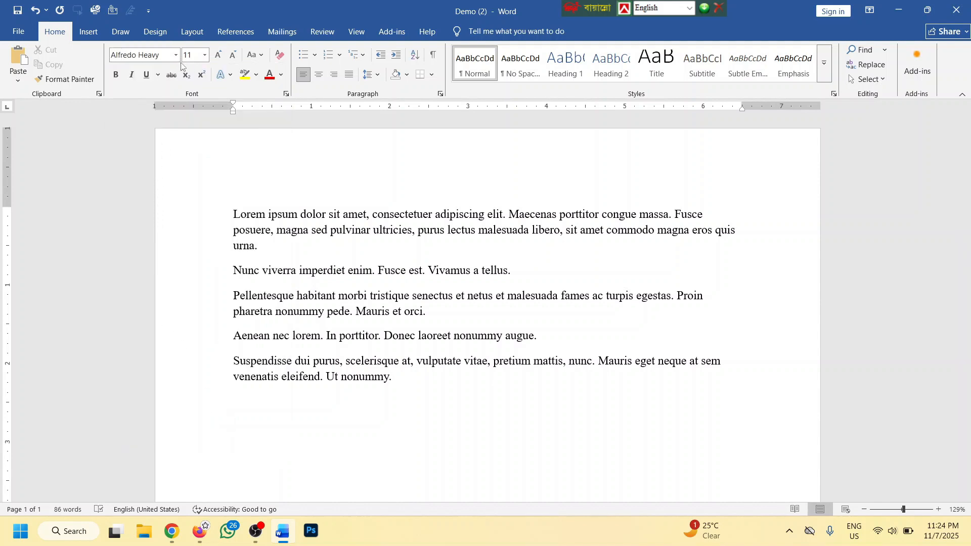
left_click(135, 52)
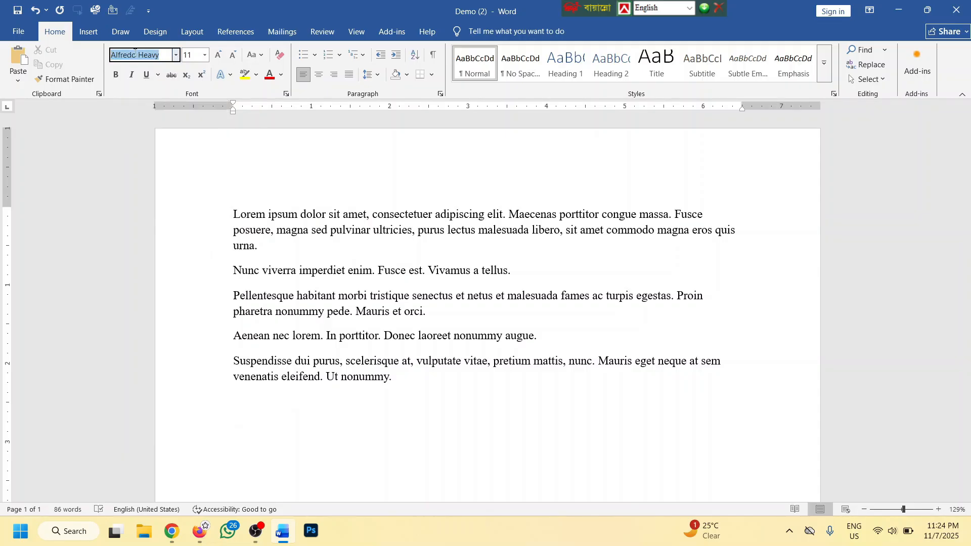
type("Sut")
key("Return")
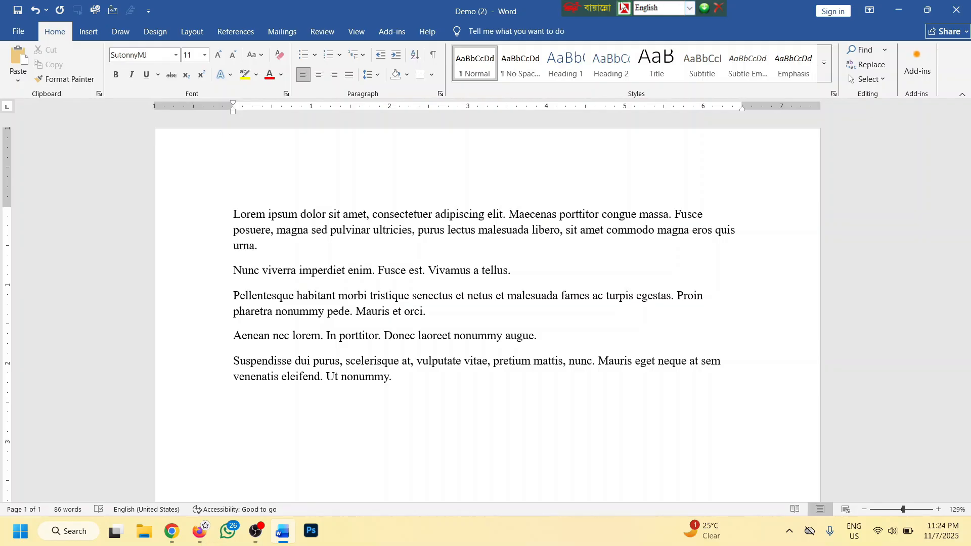
Type আমার সোনার বাংলা on the empty line below using the Bijoy Classic layout
left_click_drag(594, 9, 590, 9)
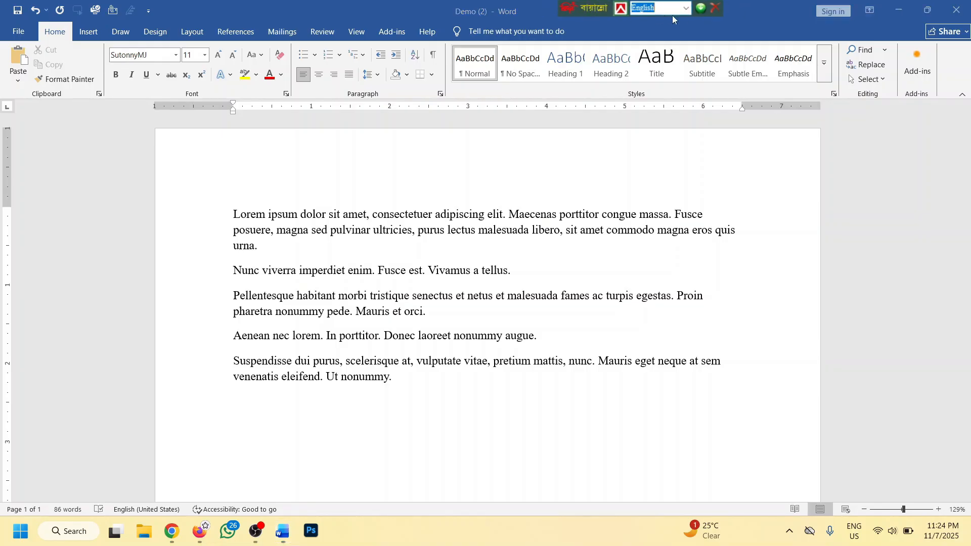
left_click(686, 7)
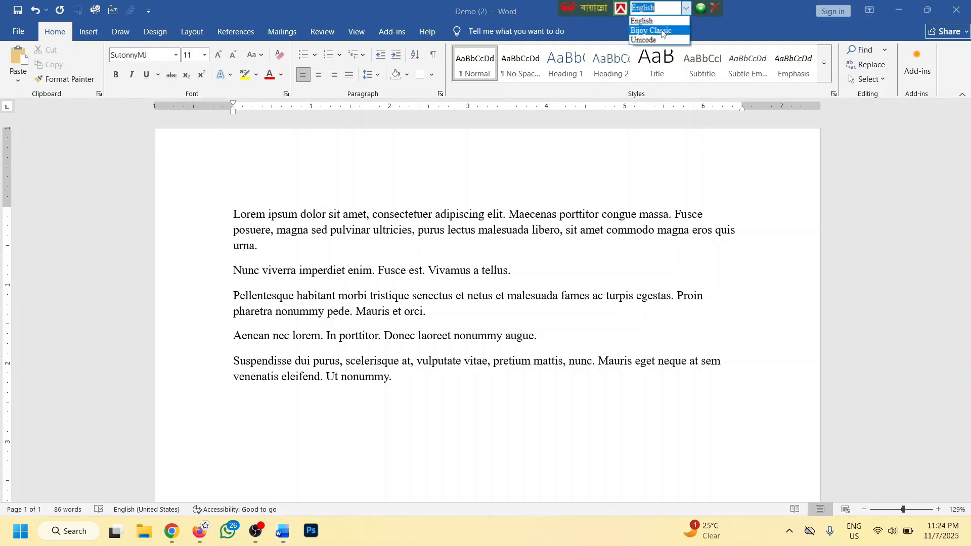
left_click(661, 30)
left_click(245, 438)
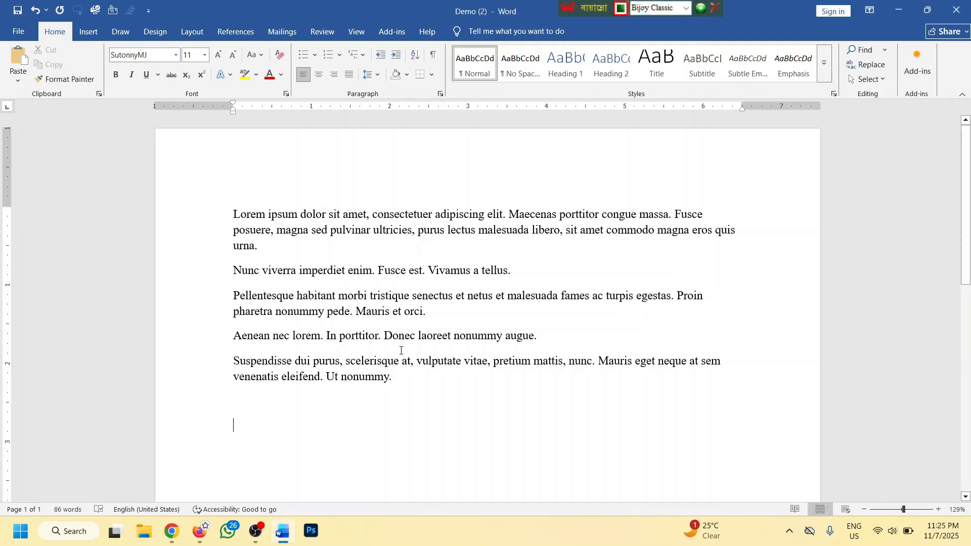
type("আমার সোনা")
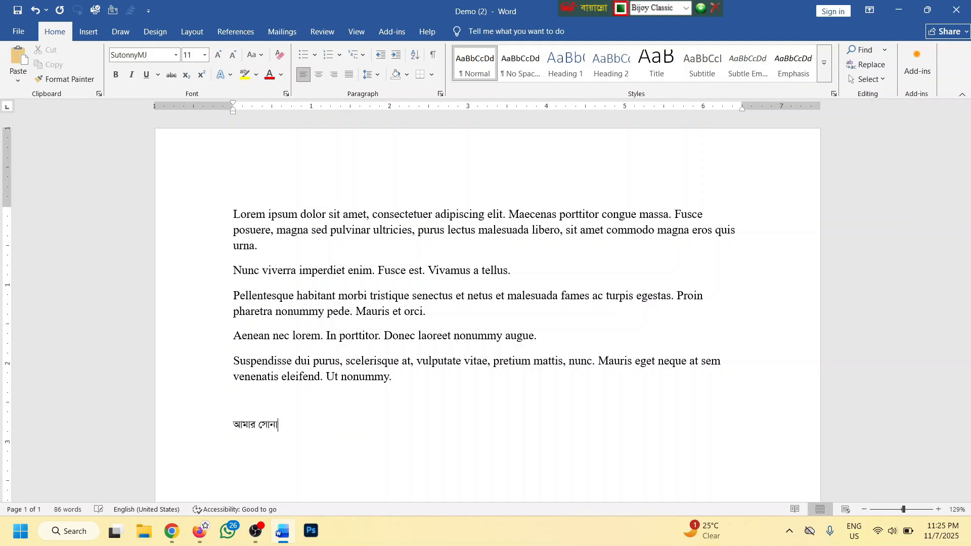
type("র বাংলা")
Return to the end of the Bengali line and toggle the layout to English and back to Bijoy Classic
scroll(355, 388, "up", 6, "ctrl")
scroll(212, 391, "up", 2, "ctrl")
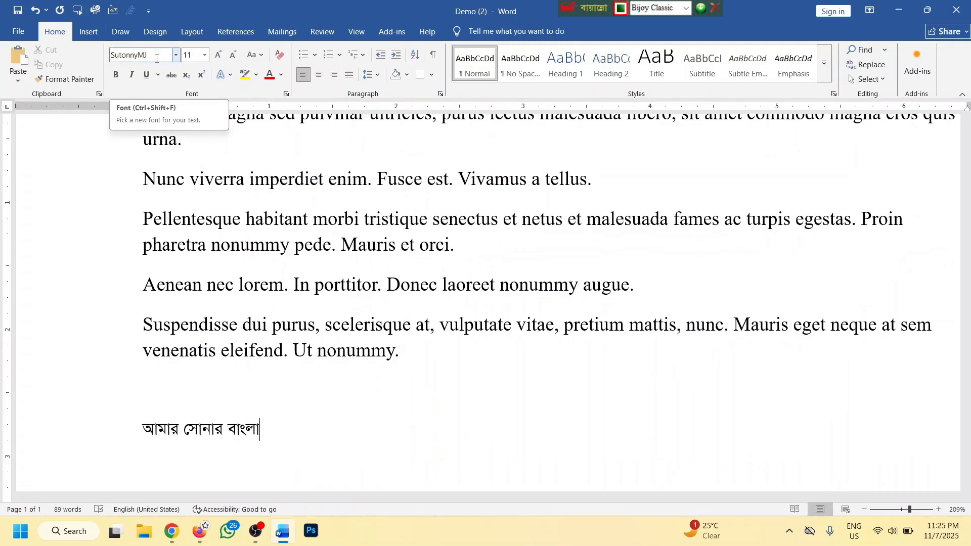
scroll(305, 305, "down", 5, "ctrl")
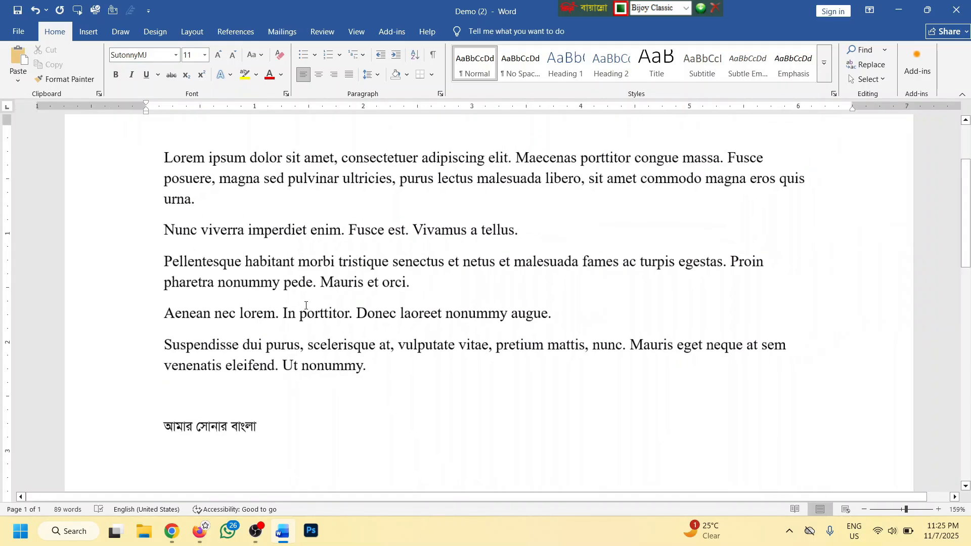
scroll(306, 305, "down", 1, "ctrl")
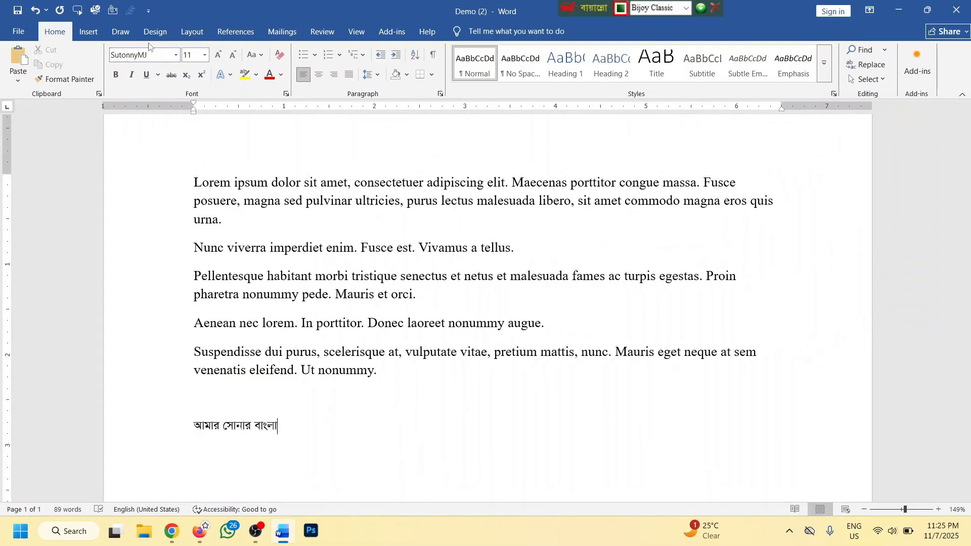
left_click_drag(586, 4, 595, 5)
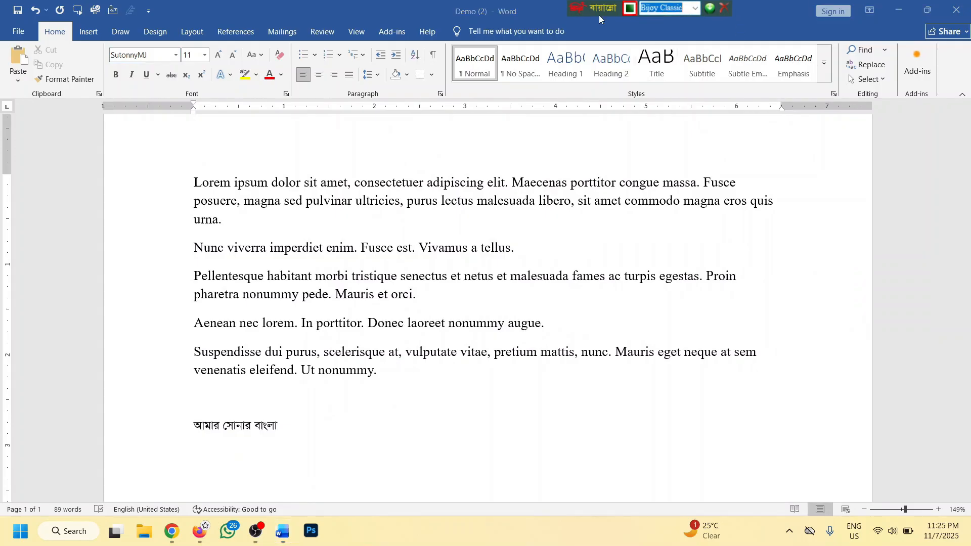
left_click(292, 433)
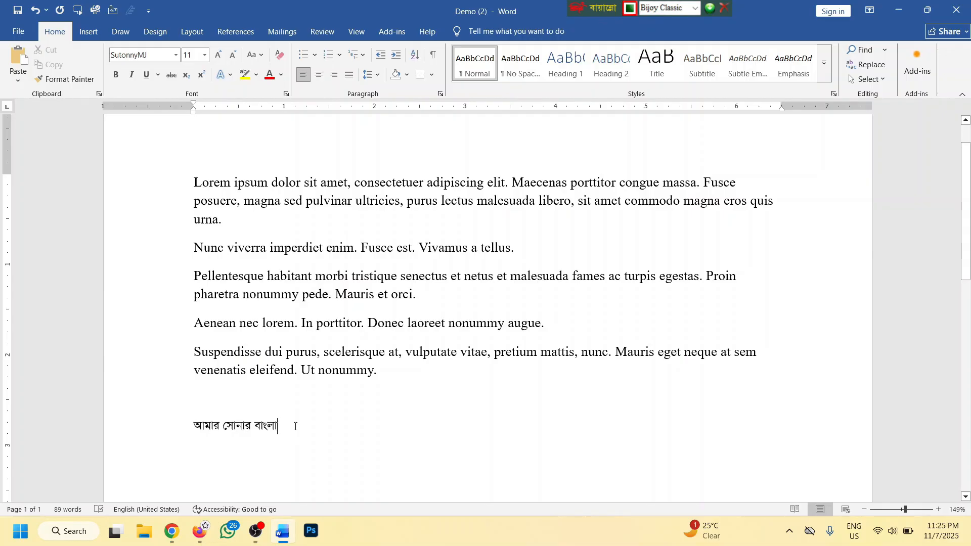
key("ctrl+alt+b")
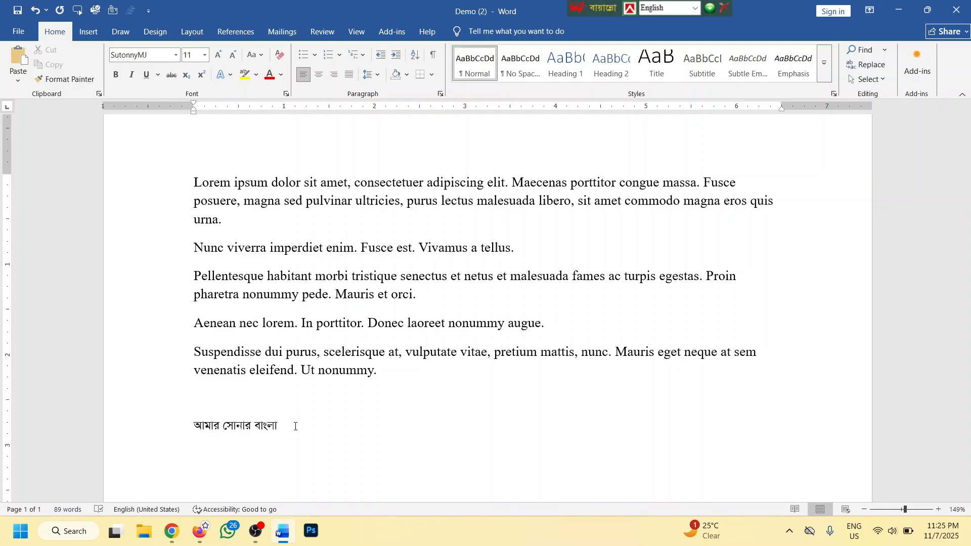
key("ctrl+alt+b")
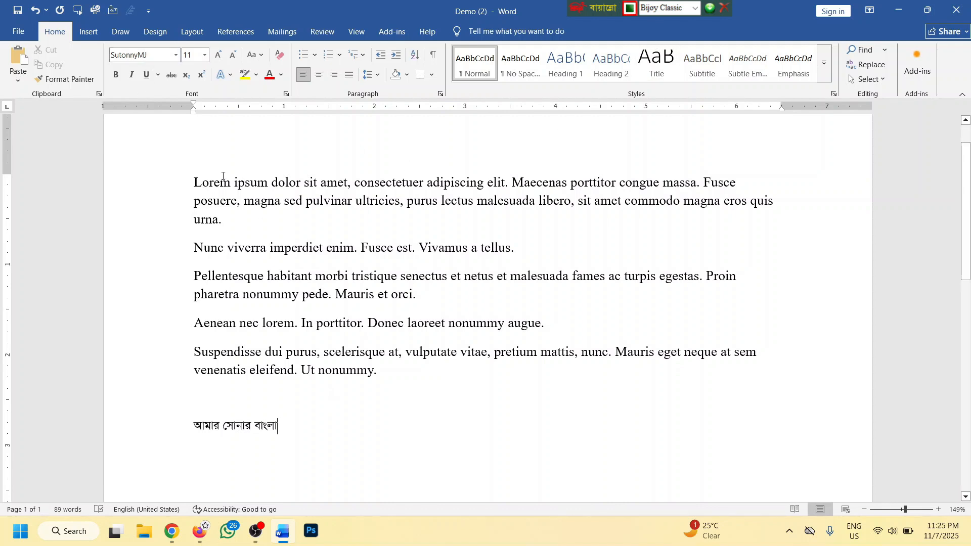
Switch the keyboard layout to English with the caret before 'Lorem'
left_click(195, 183)
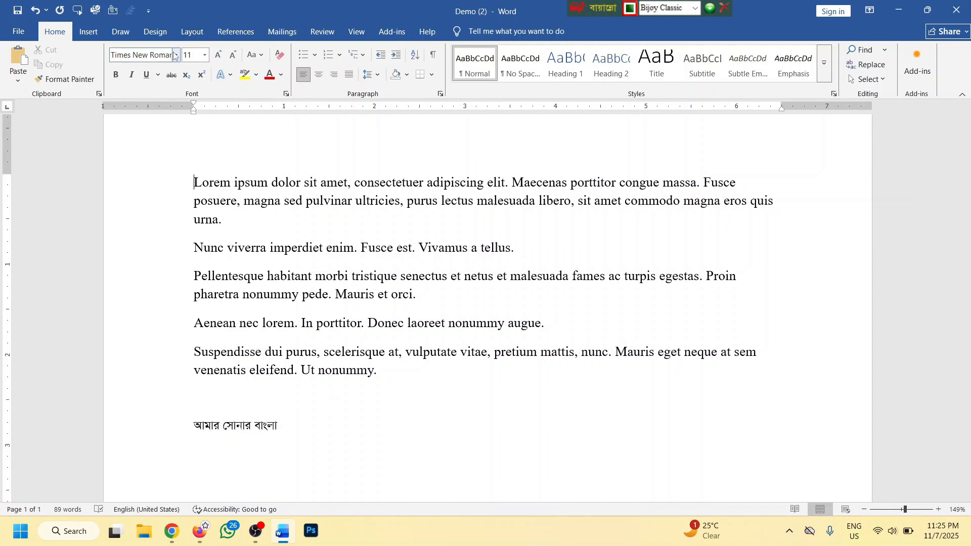
left_click(695, 9)
left_click(685, 22)
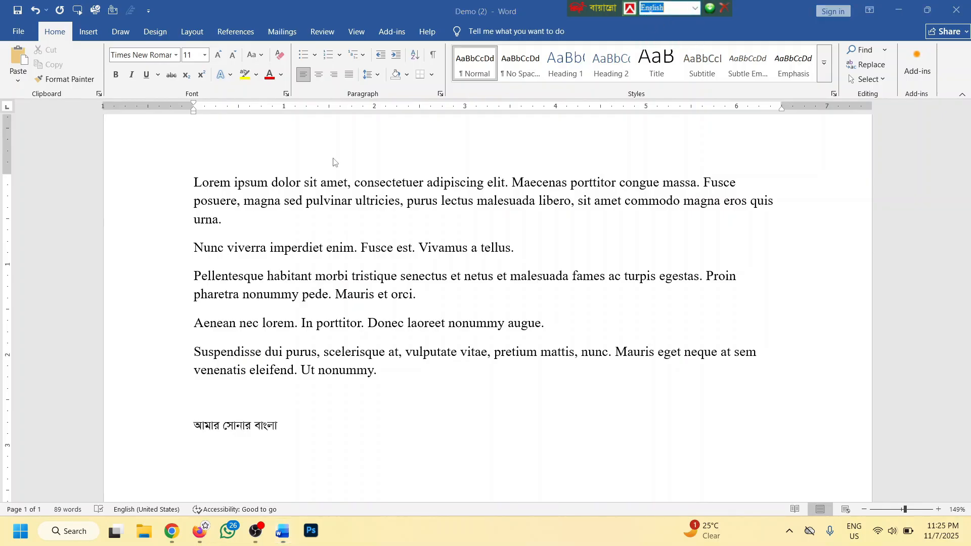
left_click(194, 183)
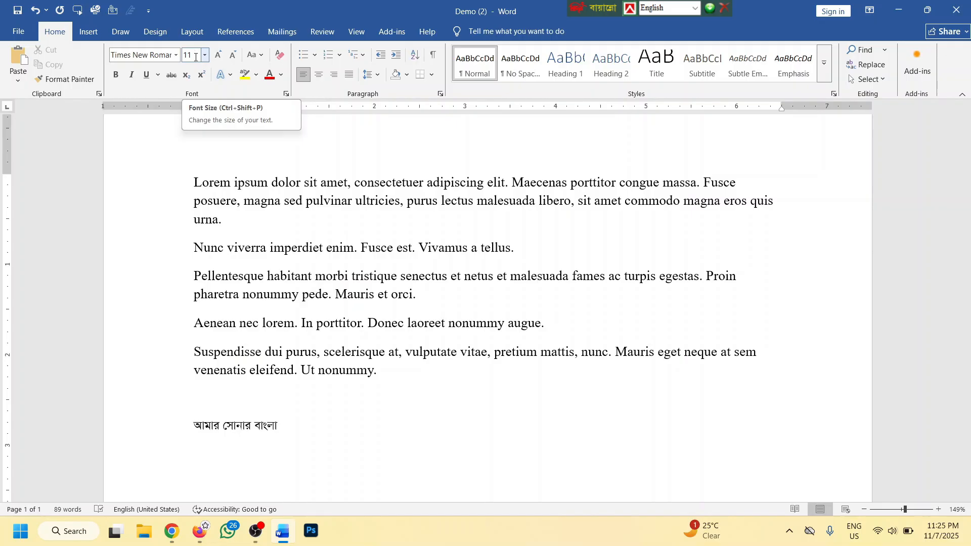
Delete all the text, set size 24, then undo to restore the text
scroll(288, 223, "down", 2, "ctrl")
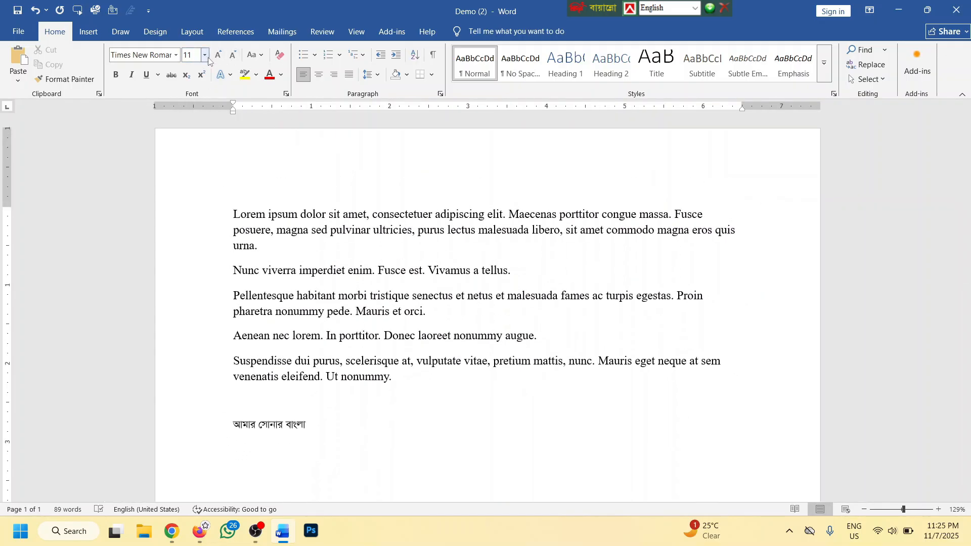
key("ctrl+a")
key("Delete")
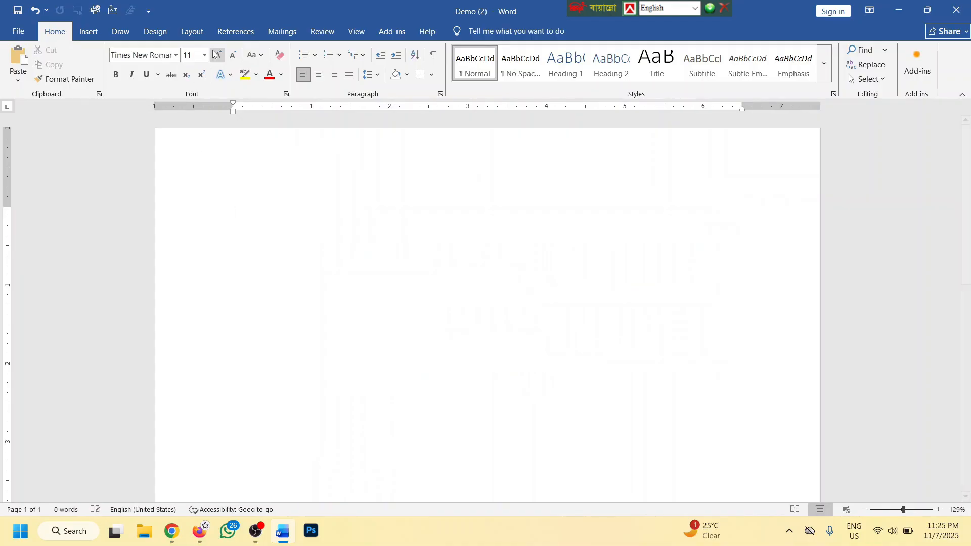
left_click(204, 54)
left_click(194, 198)
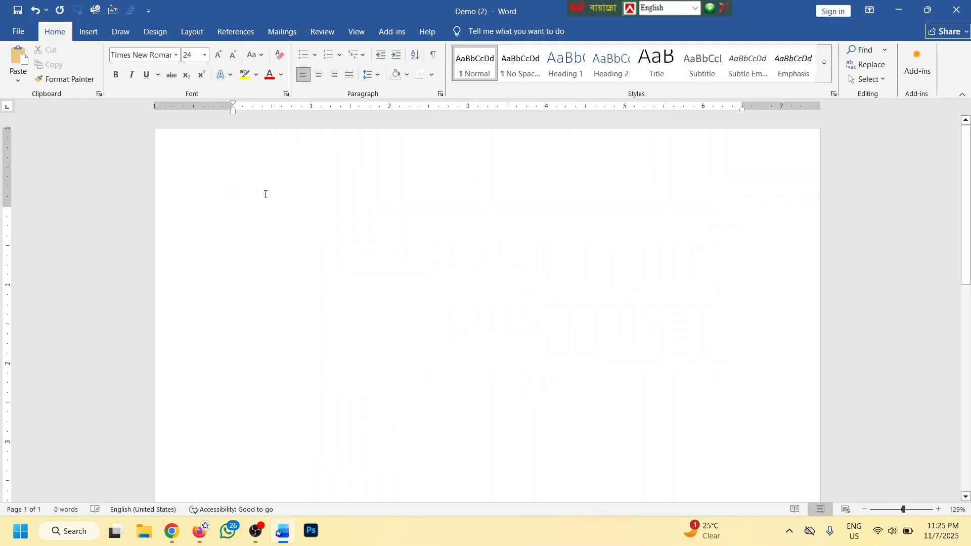
key("ctrl+z")
key("ctrl+z")
Select all the document text and set it to 24 pt
scroll(352, 378, "down", 1, "ctrl")
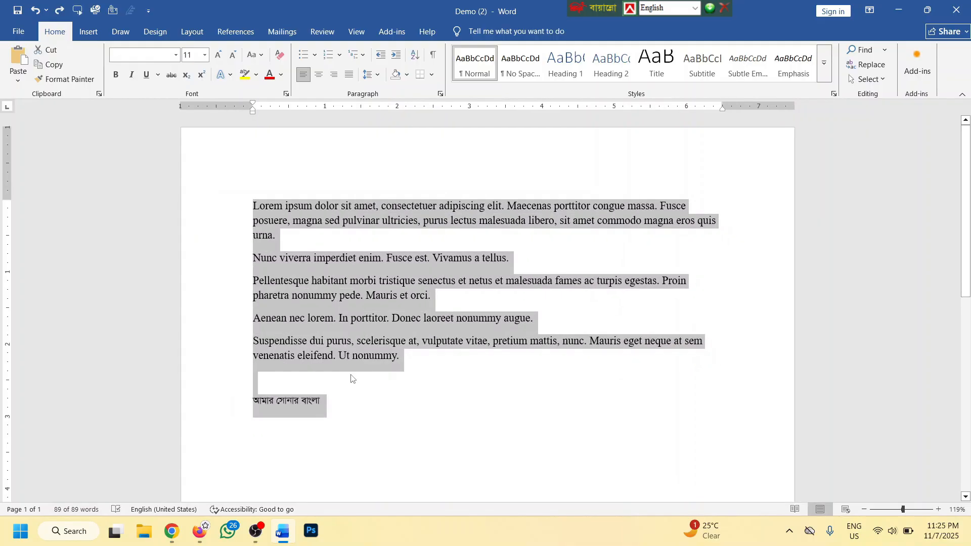
left_click(385, 374)
triple_click(189, 209)
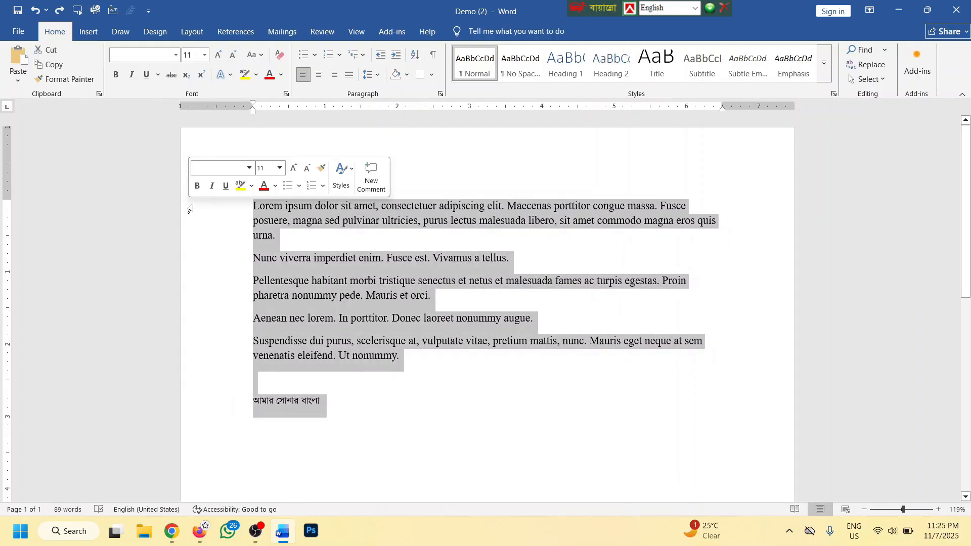
left_click(205, 55)
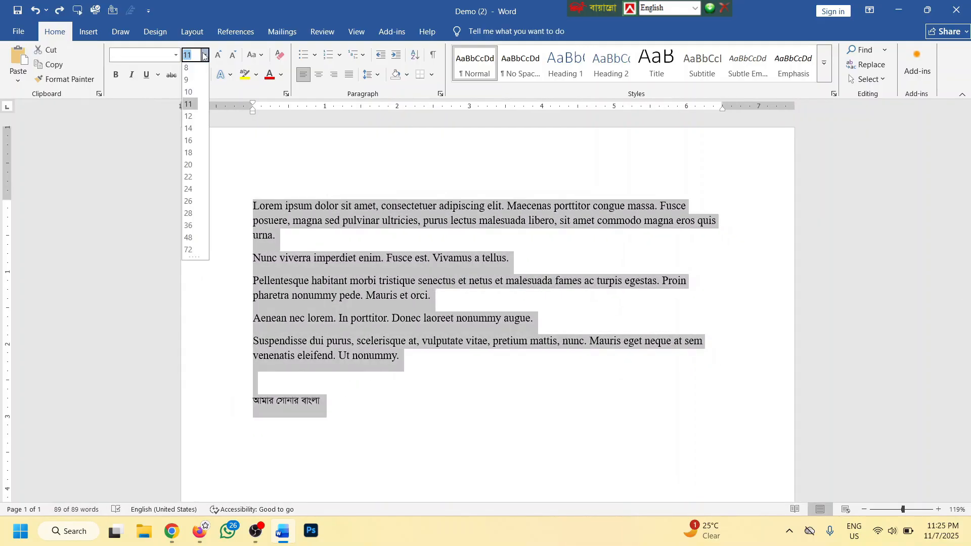
left_click(188, 190)
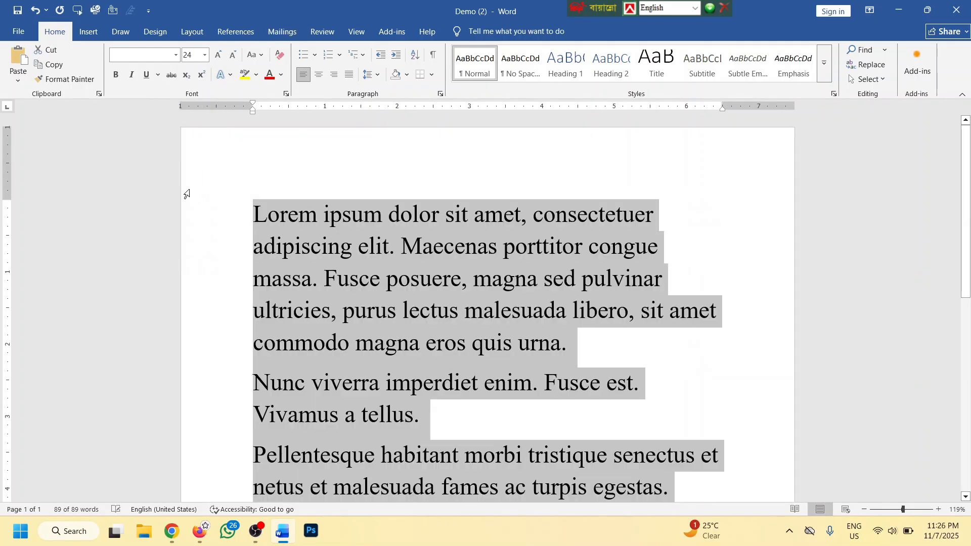
Step the text size down and back up with the Shrink and Grow Font buttons
double_click(231, 56)
double_click(231, 56)
double_click(231, 56)
double_click(231, 57)
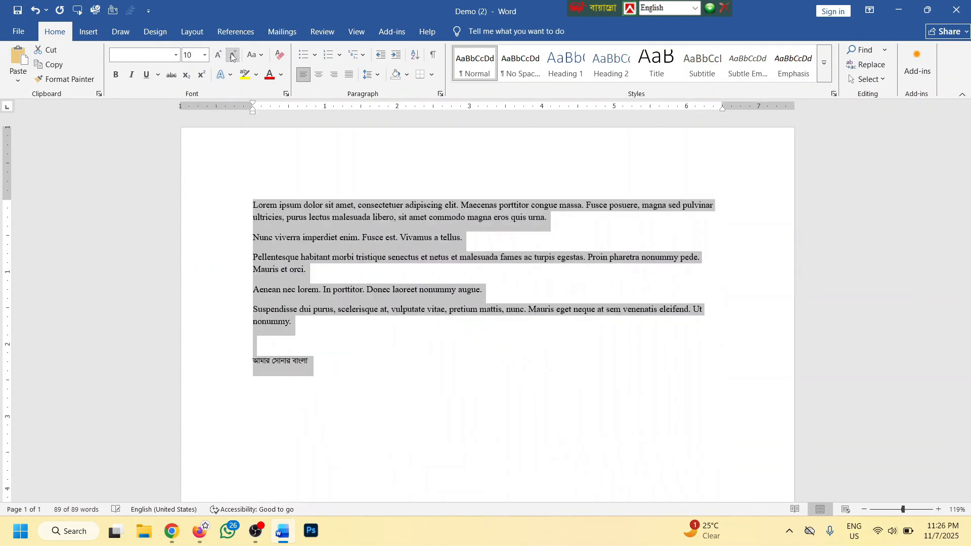
double_click(232, 57)
left_click(232, 57)
left_click(232, 57)
left_click(233, 57)
left_click(232, 57)
left_click(218, 55)
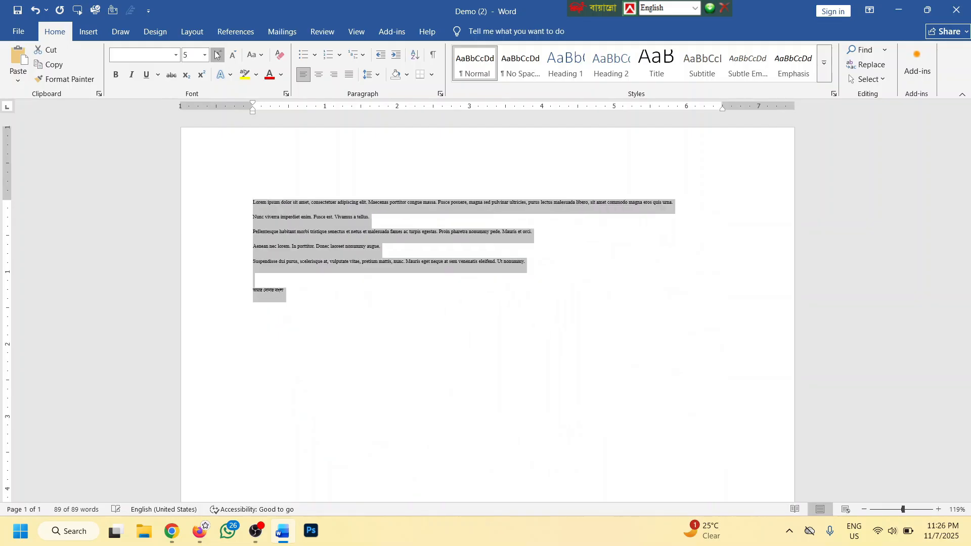
left_click(218, 55)
left_click(218, 56)
left_click(218, 55)
left_click(218, 55)
left_click(218, 56)
left_click(218, 55)
left_click(218, 56)
left_click(218, 56)
left_click(219, 56)
left_click(219, 57)
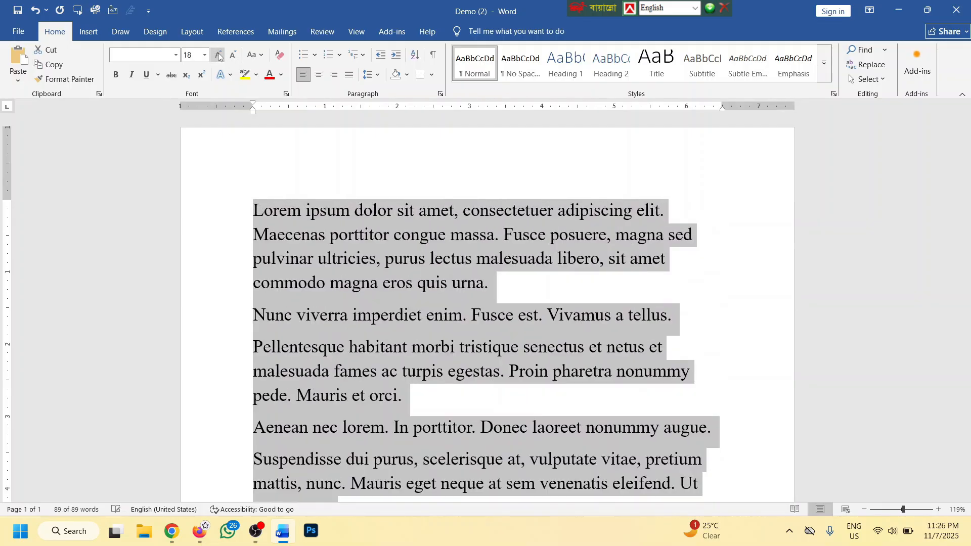
left_click(233, 56)
left_click(233, 56)
left_click(233, 56)
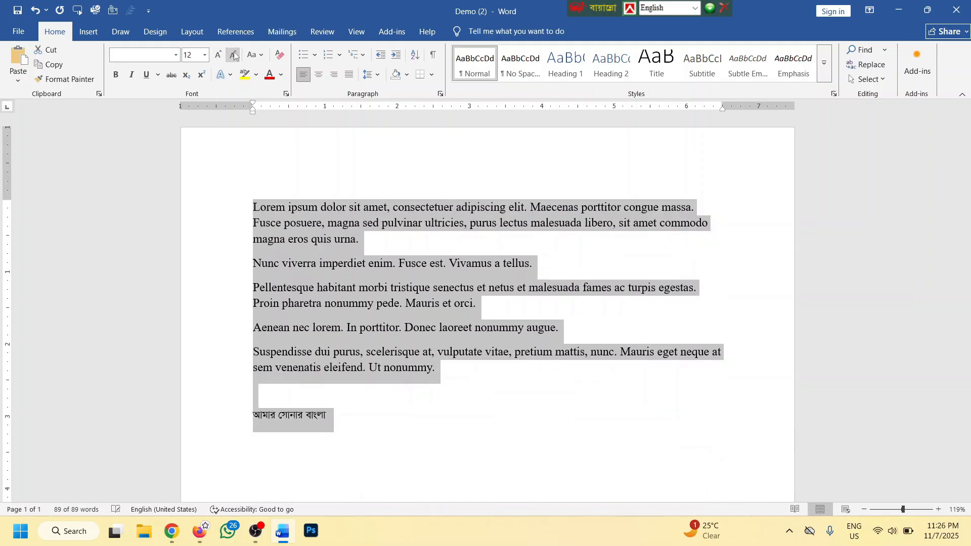
left_click(233, 56)
left_click(234, 56)
left_click(218, 55)
left_click(218, 55)
left_click(218, 56)
left_click(218, 55)
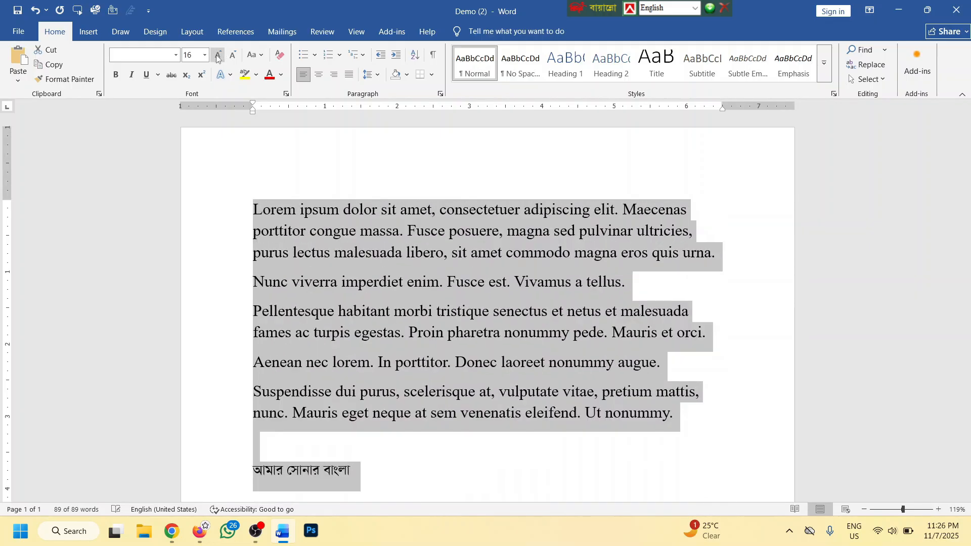
Reset the text to 24 pt, then enlarge it to 30 pt in the Font Size box
left_click(205, 56)
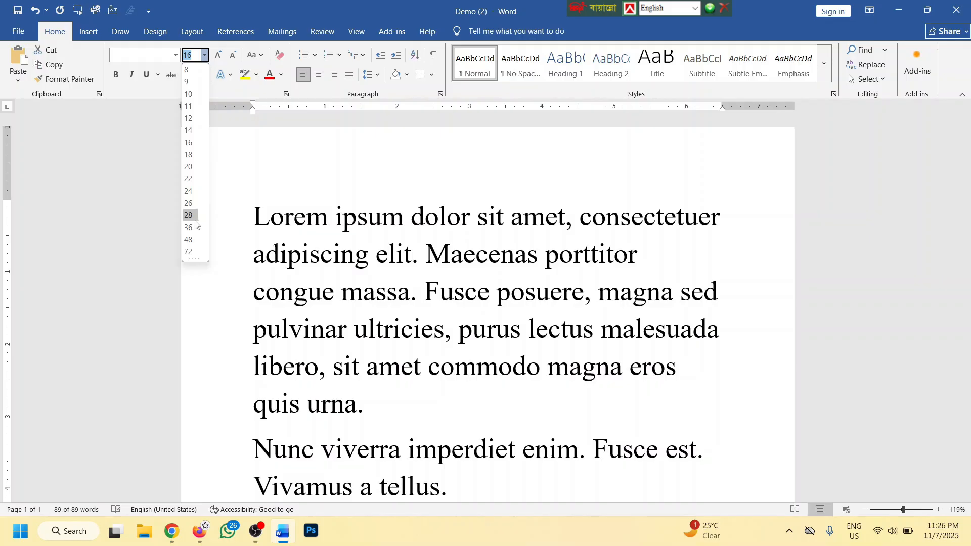
left_click(230, 220)
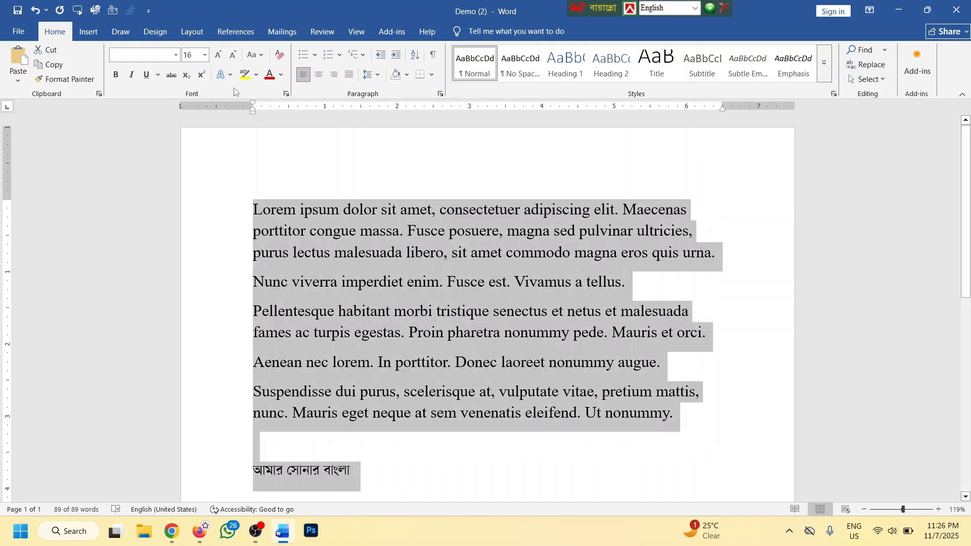
left_click(204, 55)
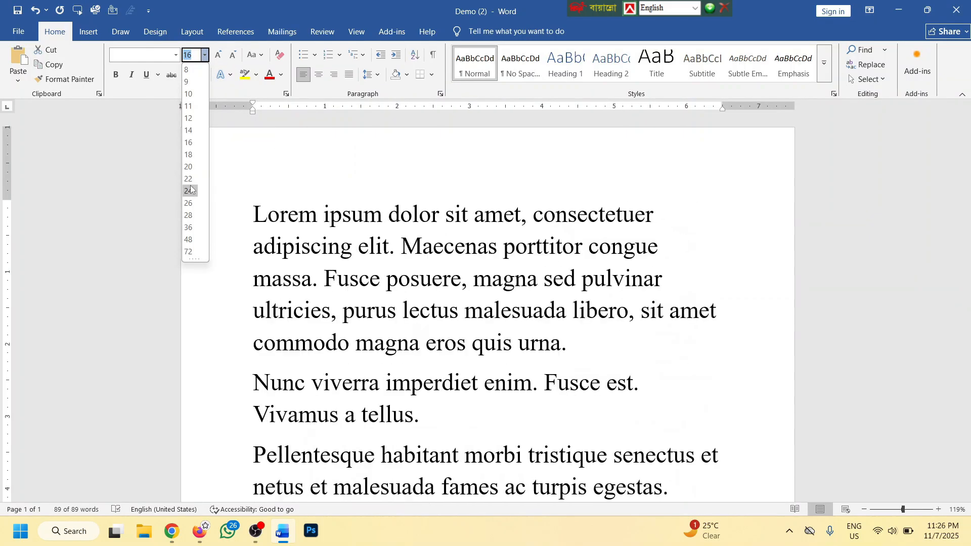
left_click(190, 190)
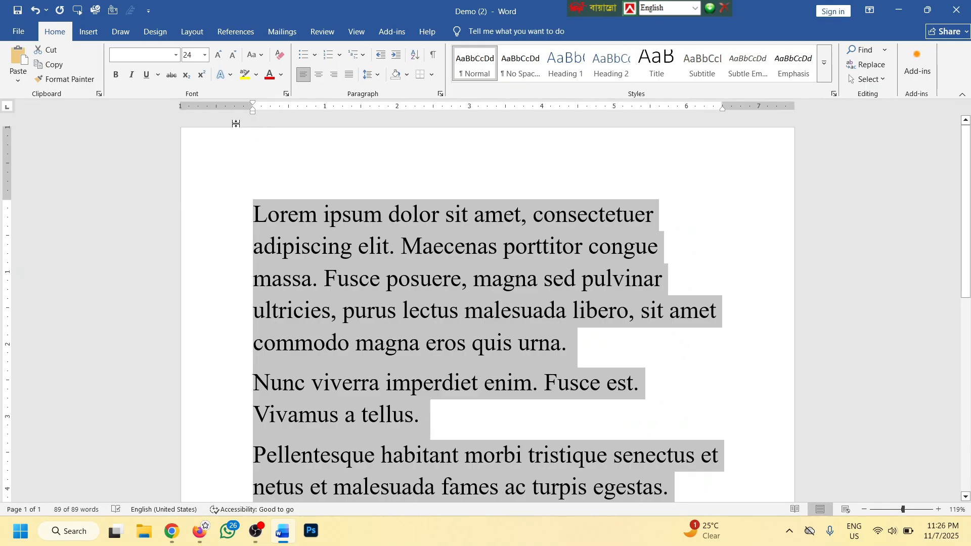
left_click(189, 56)
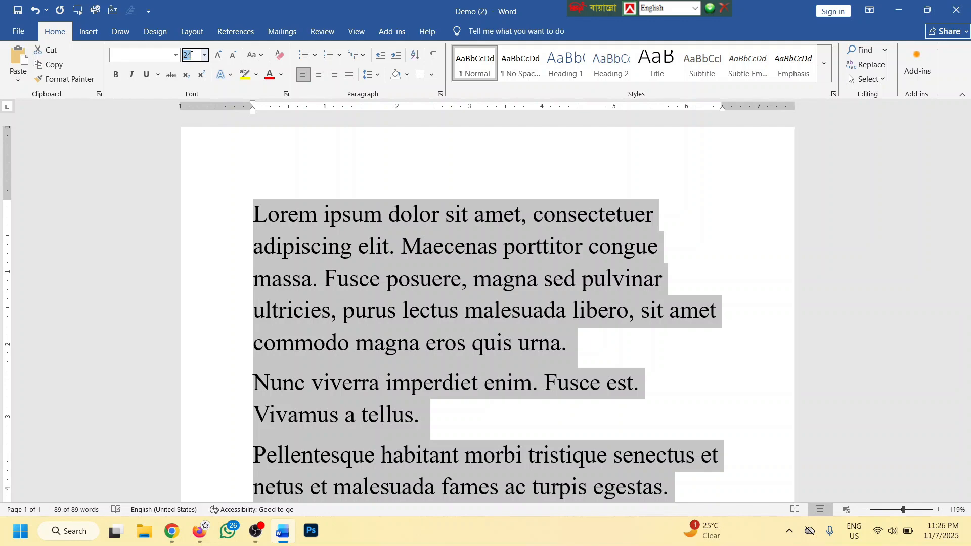
type("30")
key("Return")
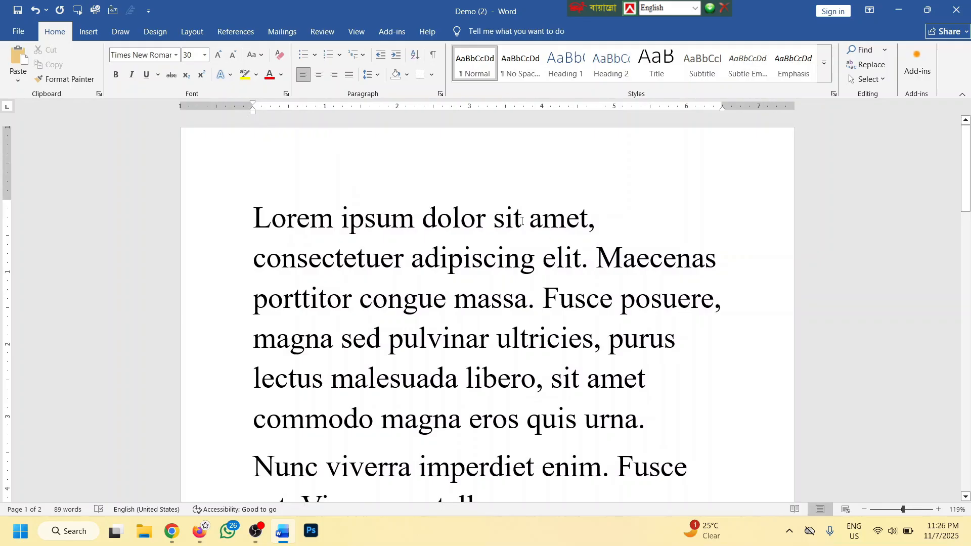
Replace the whole document with the two opening paragraphs, Lorem ipsum and Nunc viverra
scroll(594, 250, "down", 3, "ctrl")
left_click_drag(526, 408, 274, 196)
key("ctrl+c")
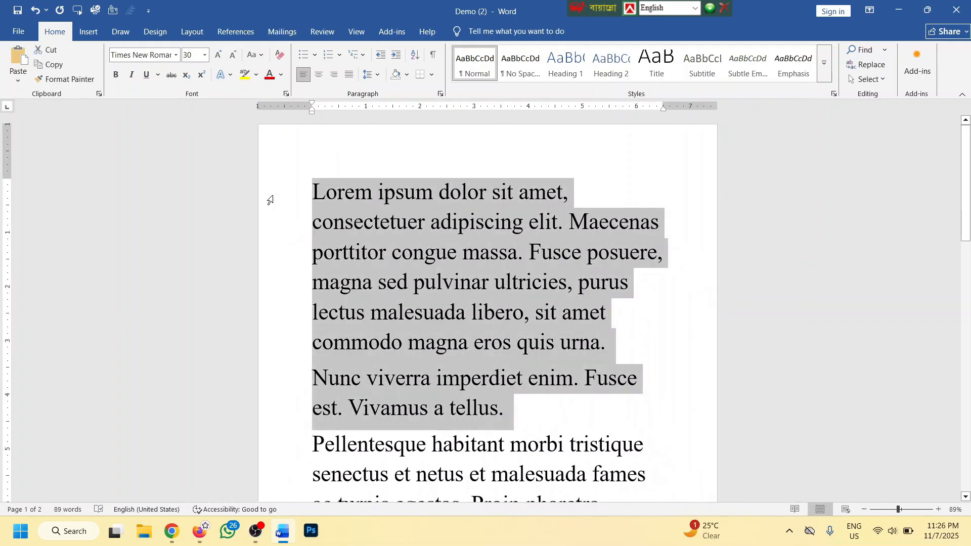
key("Delete")
key("ctrl+a")
key("ctrl+v")
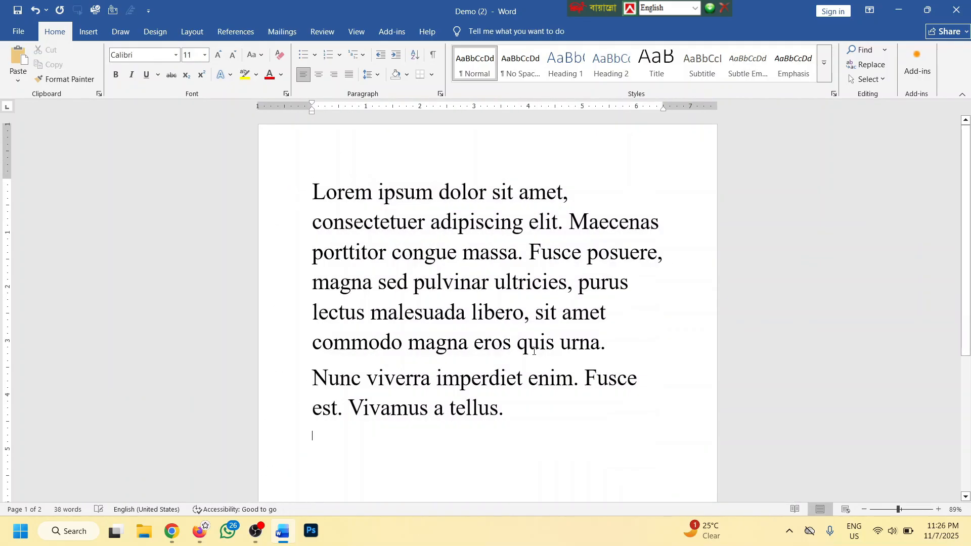
Select all of the remaining text
scroll(526, 375, "down", 1, "ctrl")
scroll(526, 336, "up", 2, "ctrl")
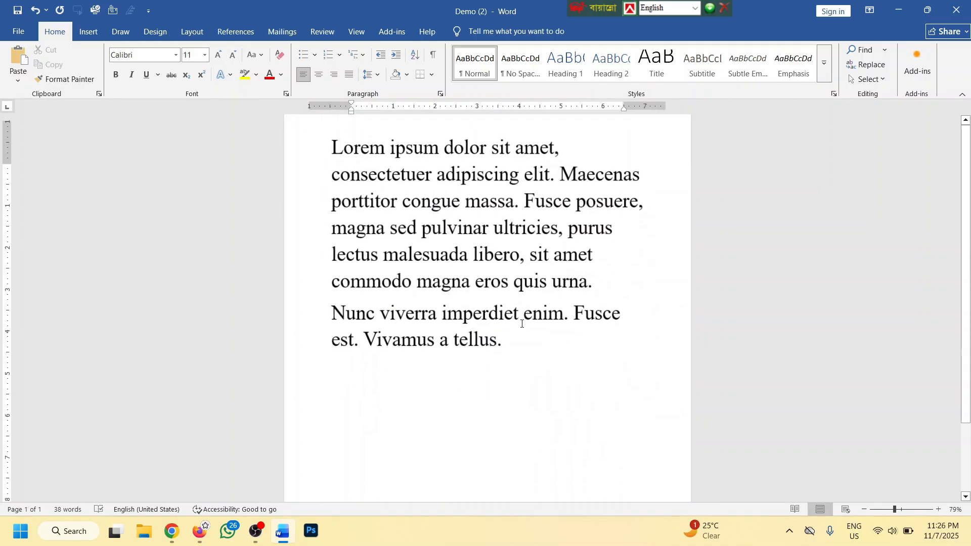
scroll(573, 361, "up", 3)
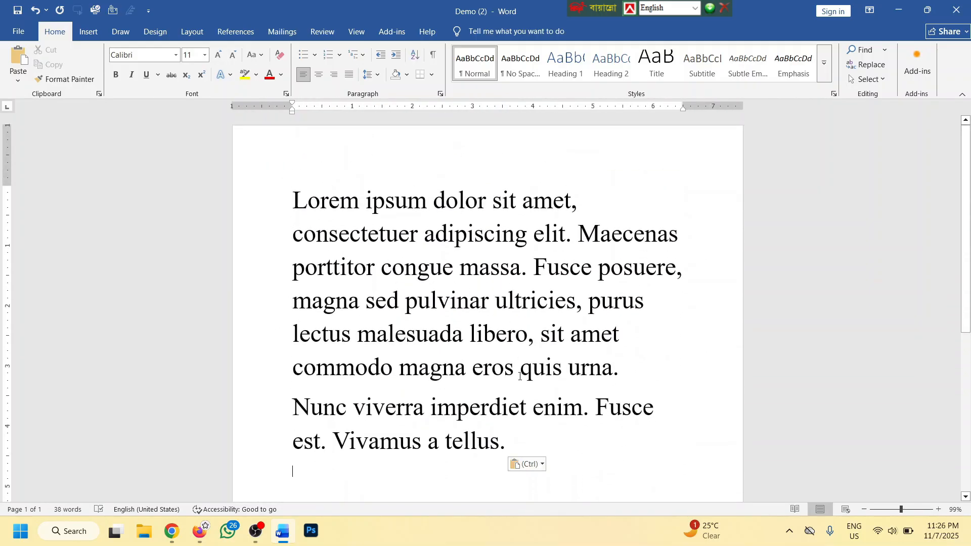
left_click_drag(522, 443, 319, 217)
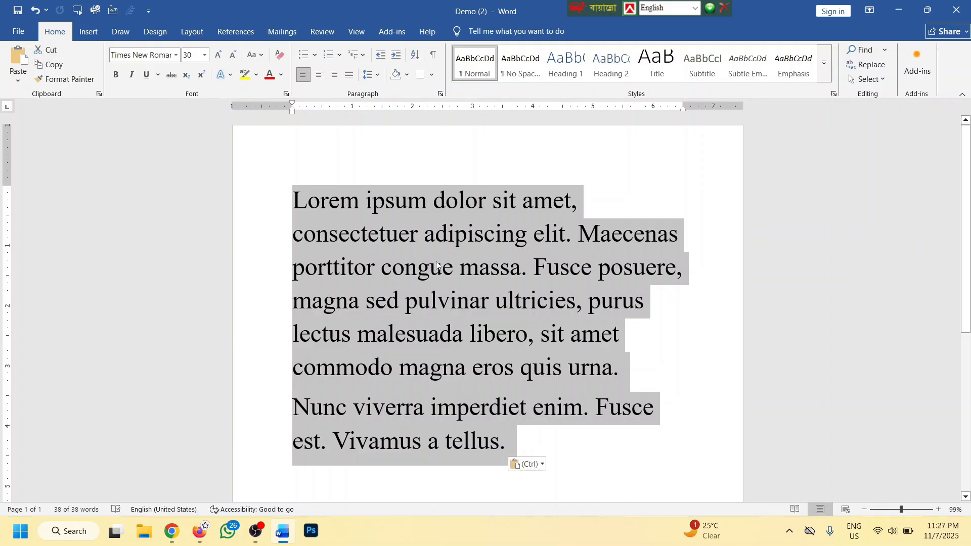
left_click(516, 447)
left_click_drag(517, 447, 285, 192)
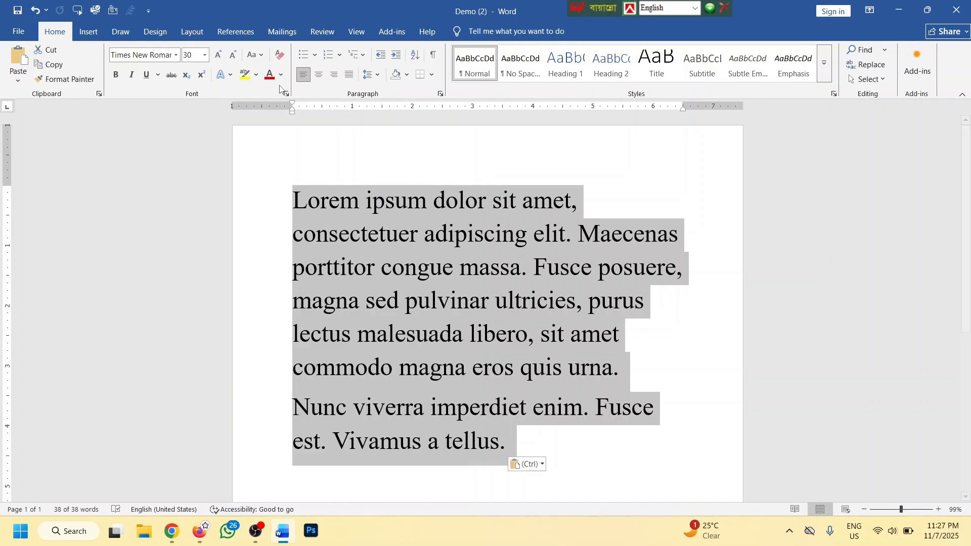
left_click(255, 60)
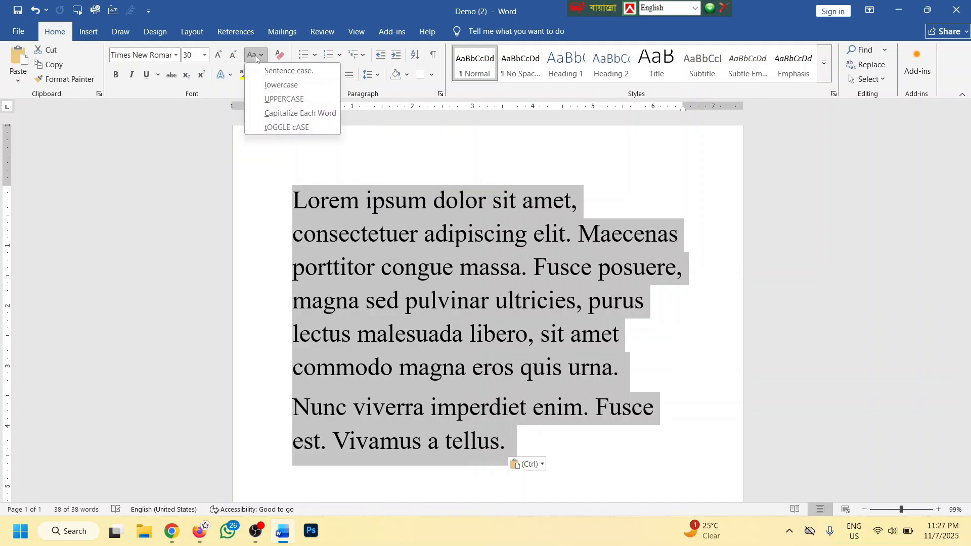
left_click(275, 86)
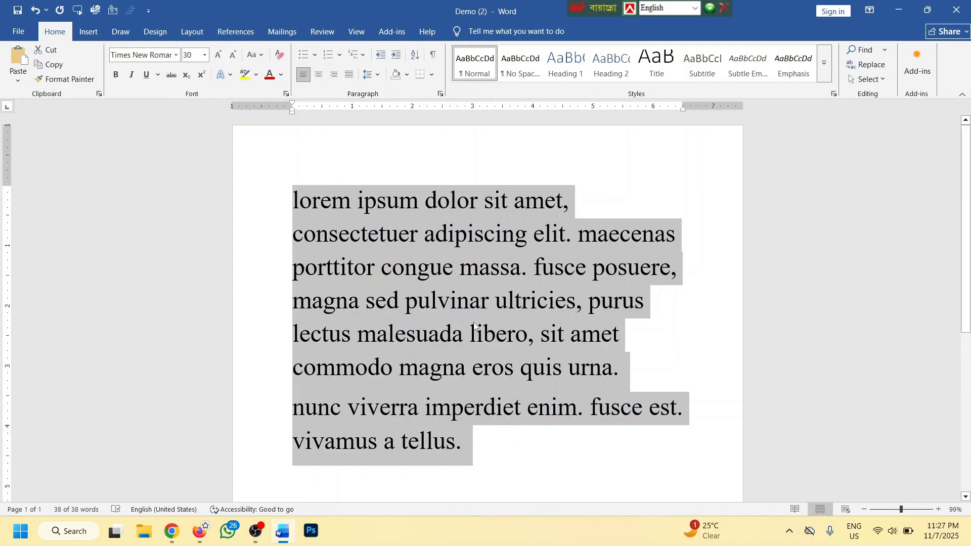
scroll(452, 298, "down", 2)
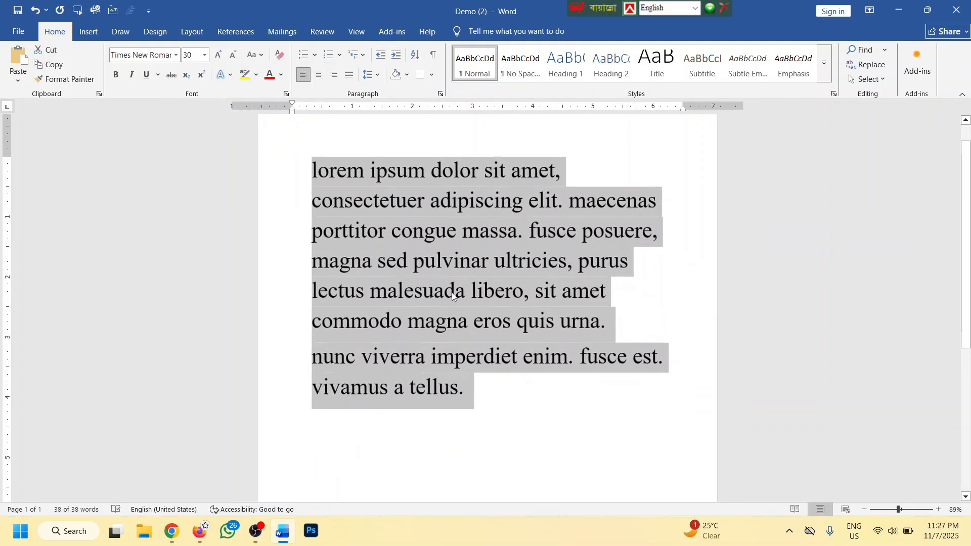
left_click(255, 54)
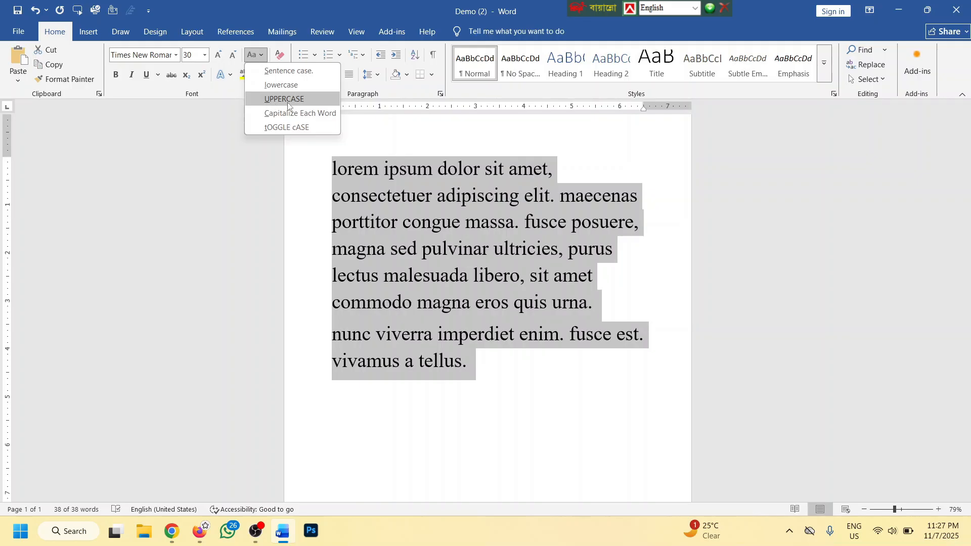
left_click(283, 101)
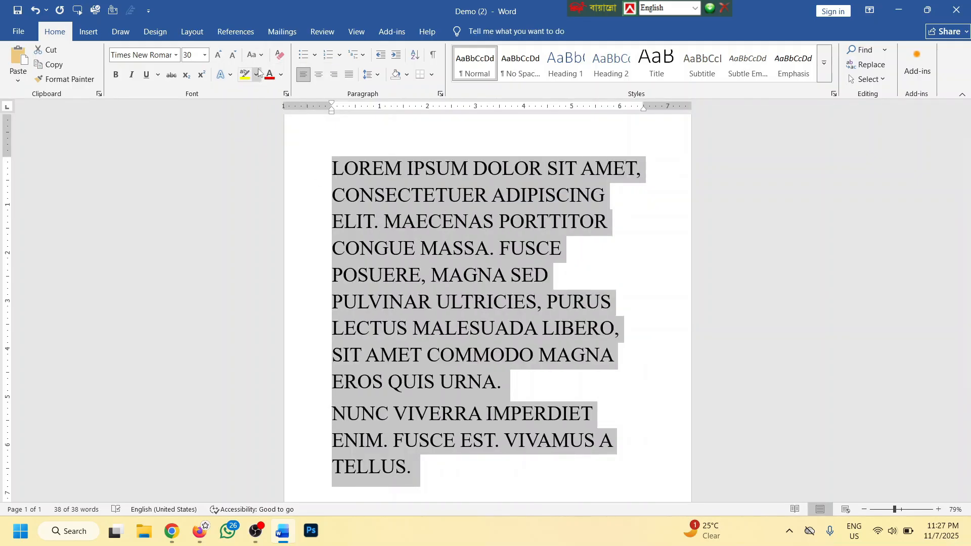
left_click(254, 55)
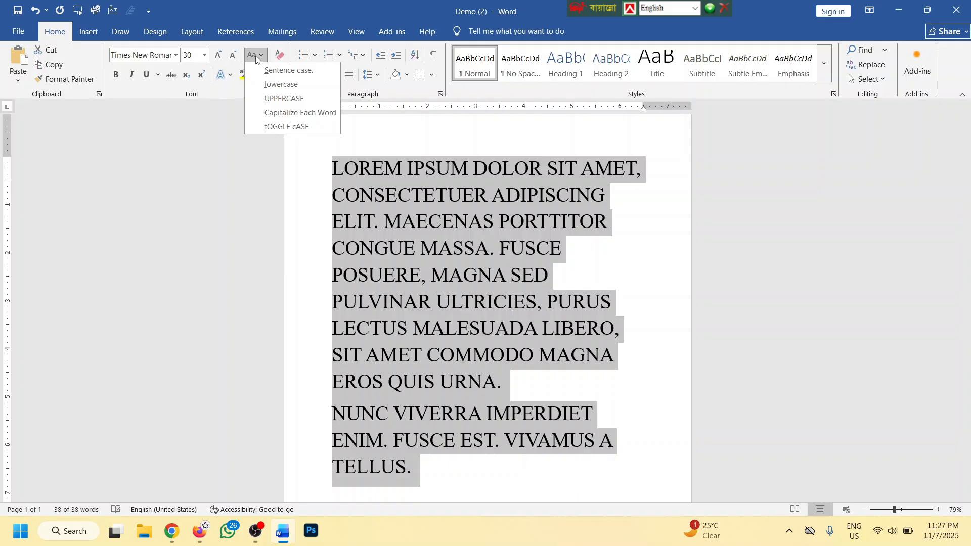
left_click(303, 117)
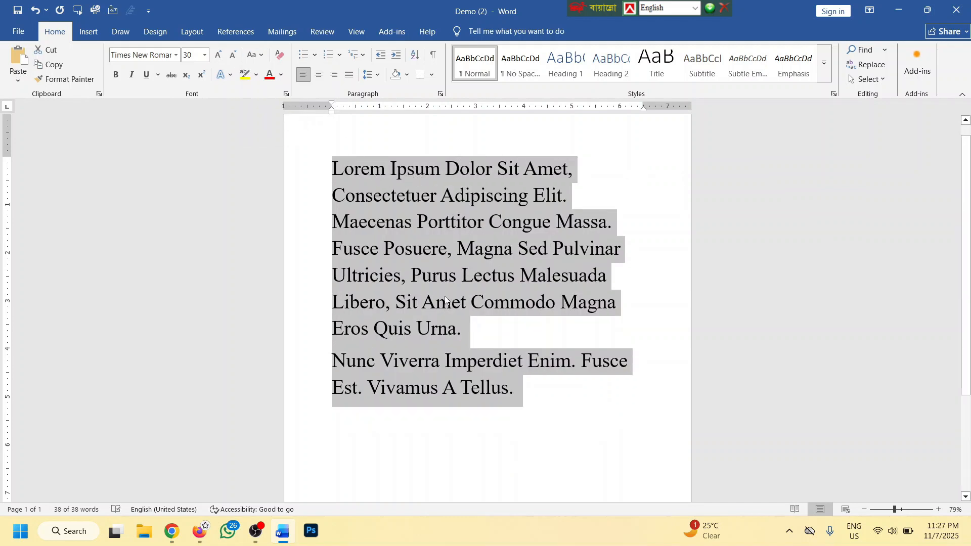
left_click(255, 55)
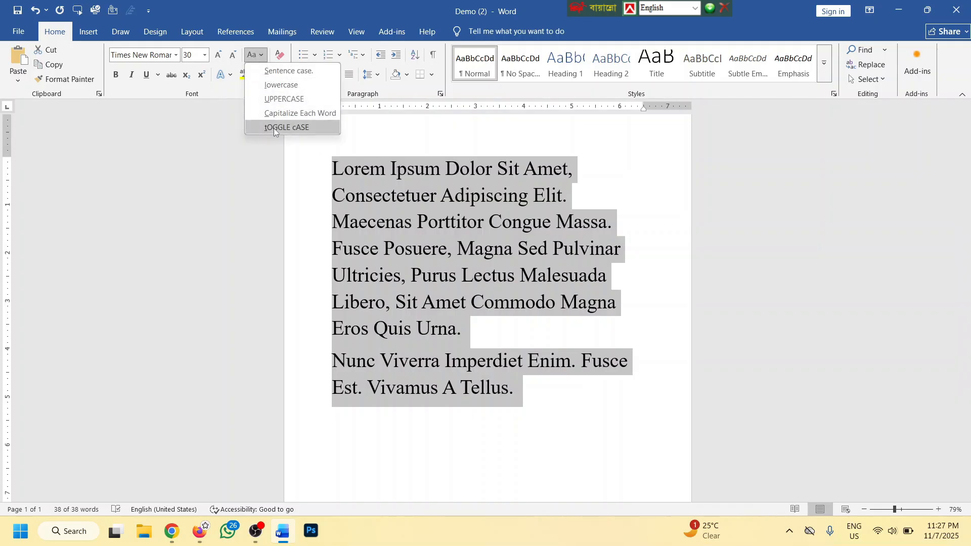
left_click(286, 128)
left_click(256, 55)
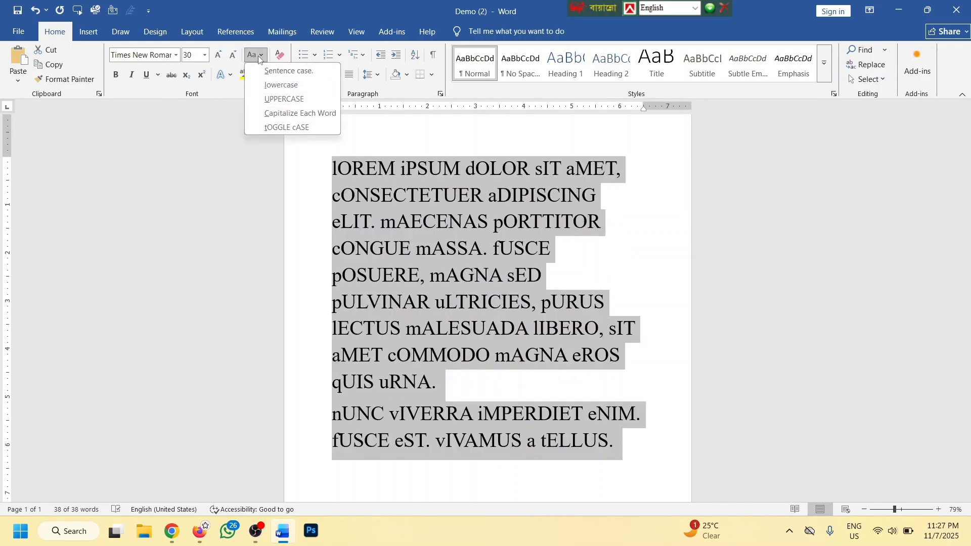
left_click(274, 128)
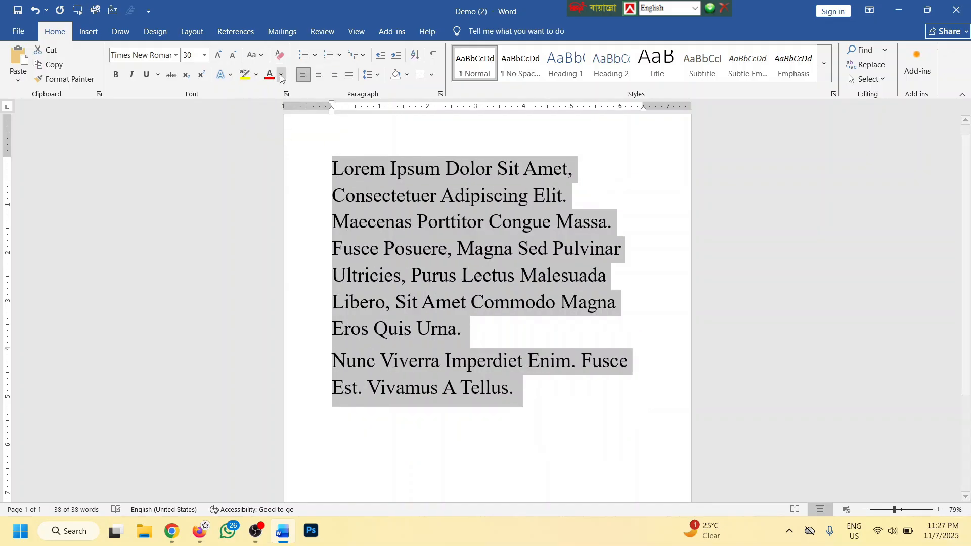
left_click(255, 55)
left_click(275, 127)
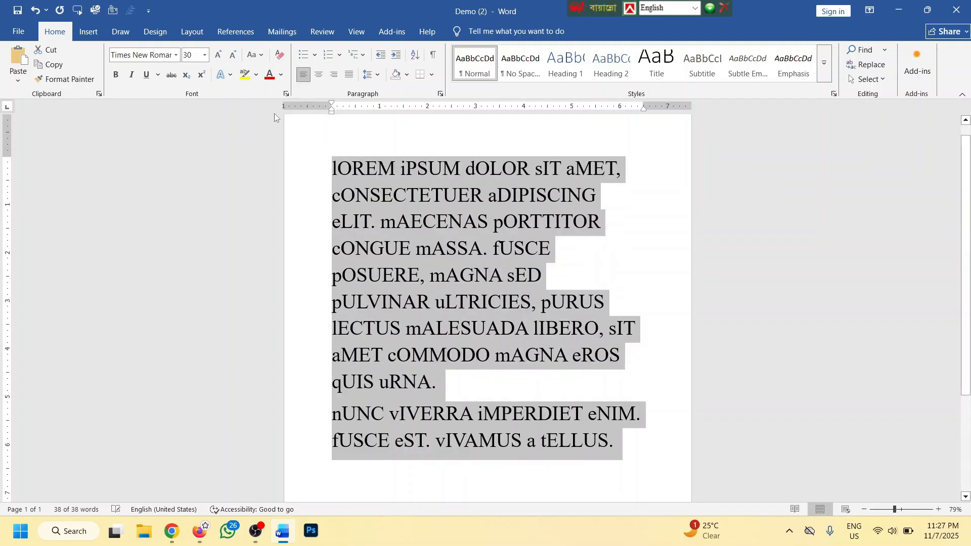
left_click(254, 55)
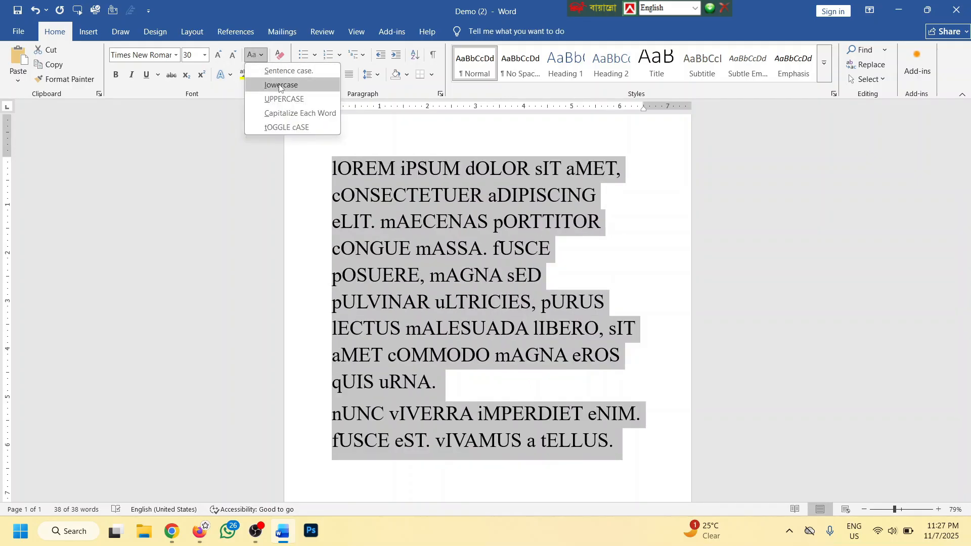
left_click(279, 86)
left_click(255, 56)
left_click(272, 98)
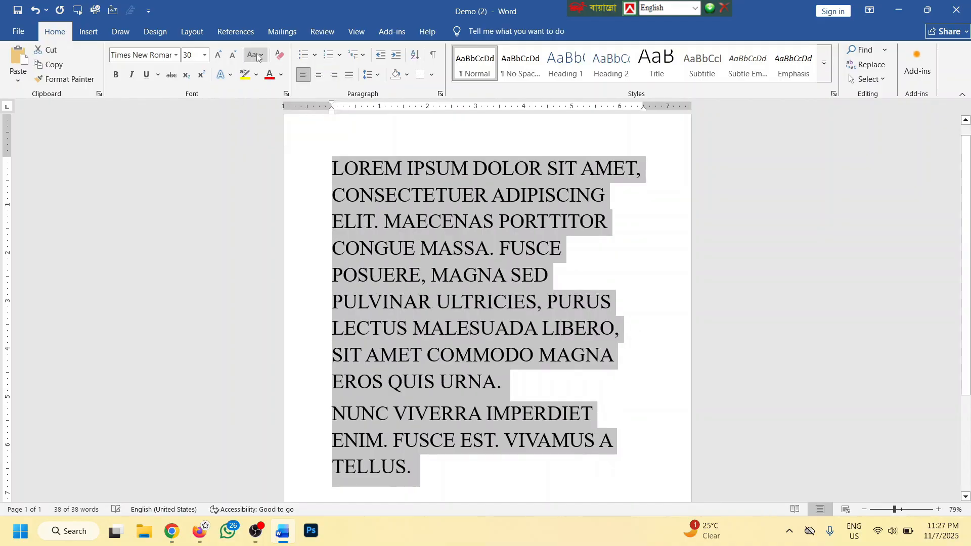
left_click(256, 54)
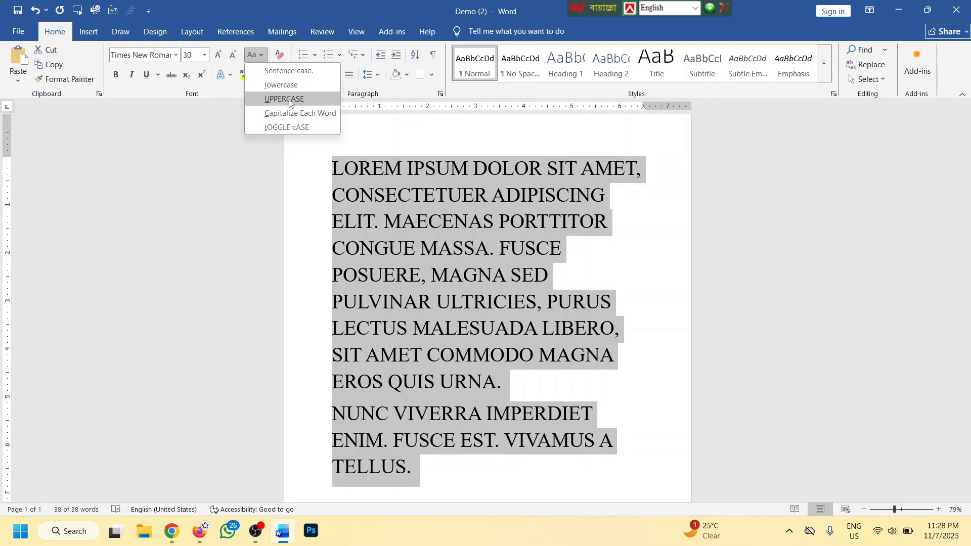
left_click(289, 71)
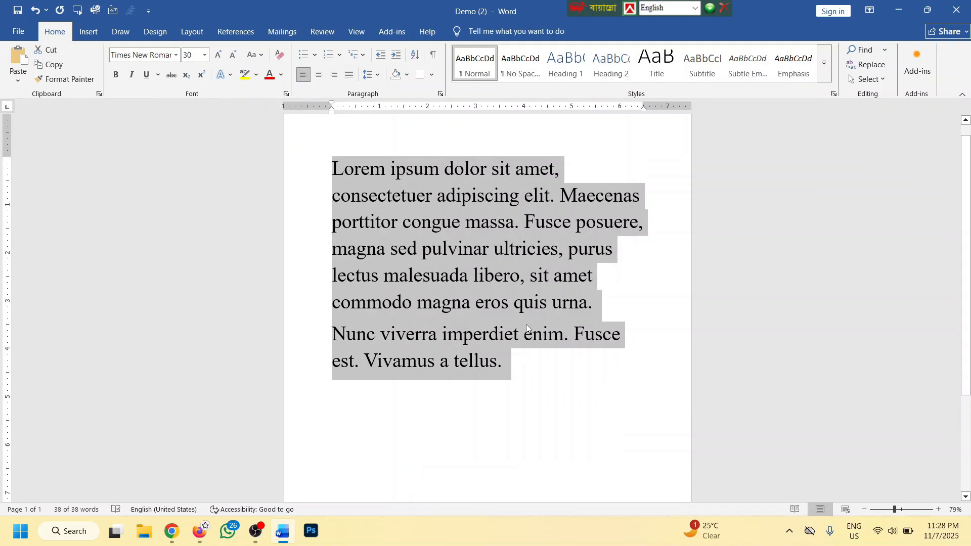
left_click(537, 375)
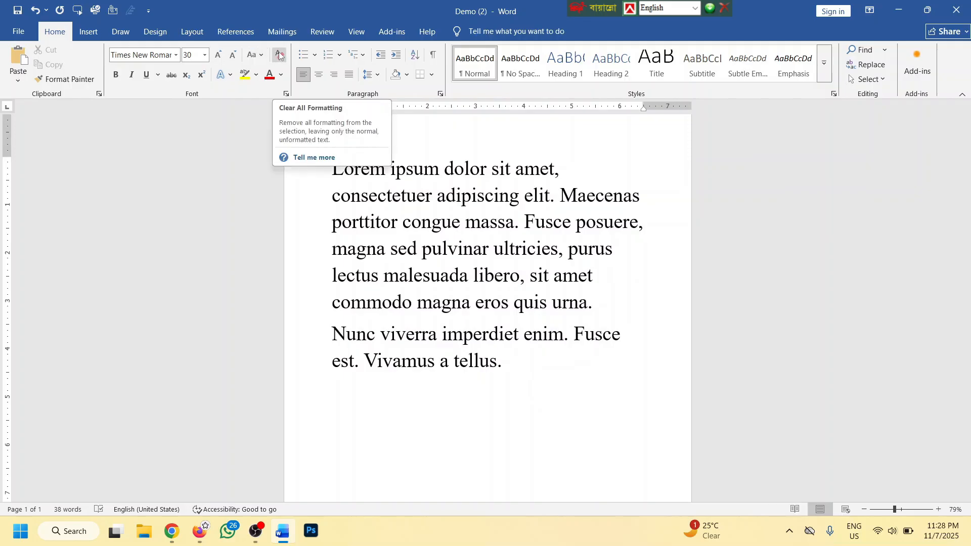
left_click(463, 335)
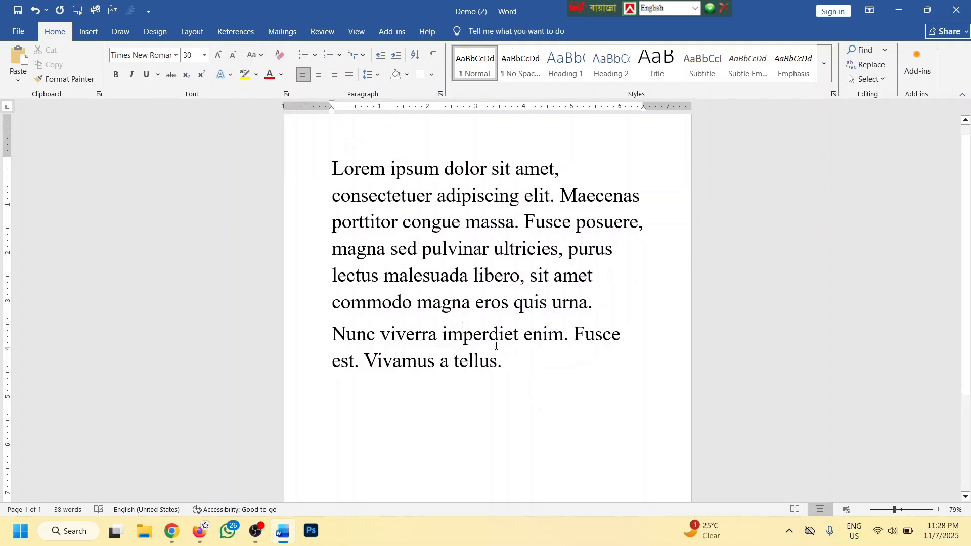
left_click_drag(497, 354, 314, 158)
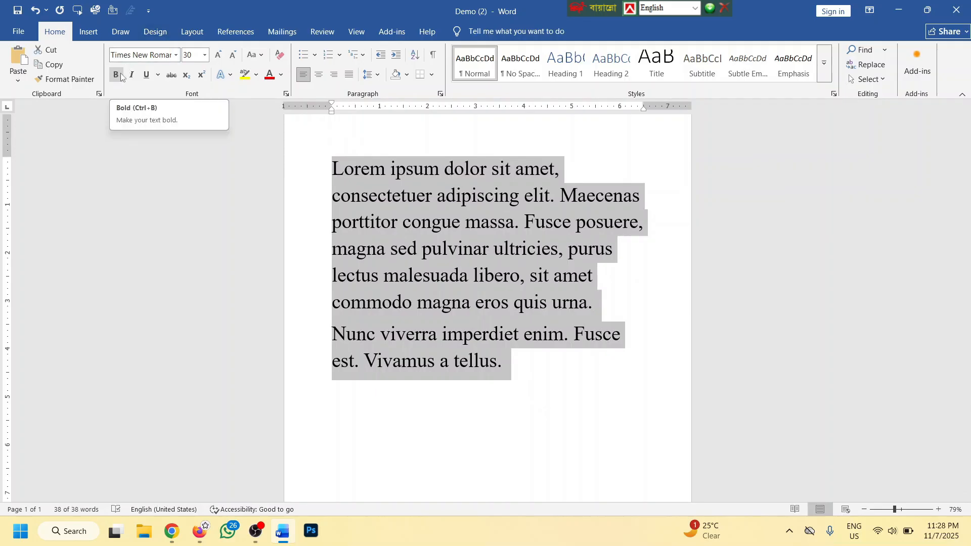
left_click(455, 276)
scroll(465, 273, "up", 2)
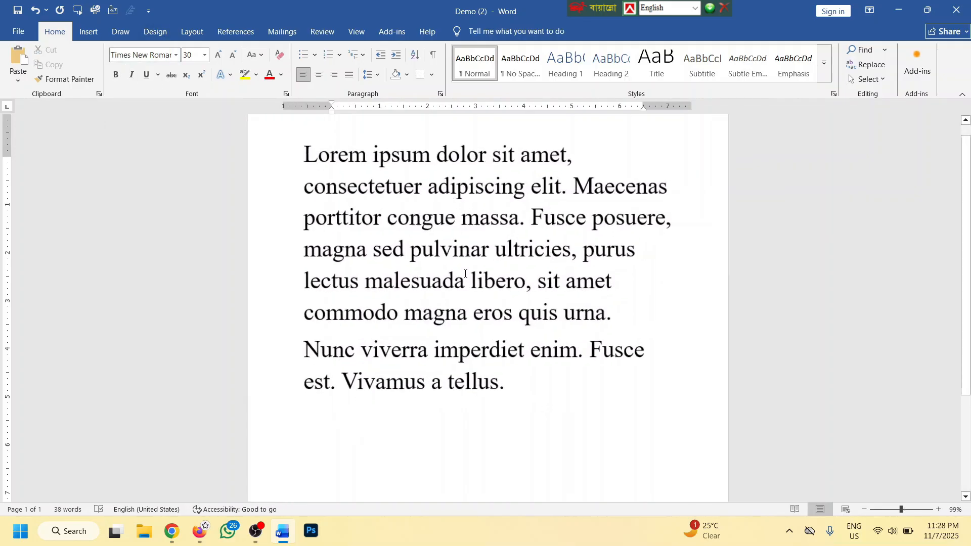
scroll(465, 273, "up", 1)
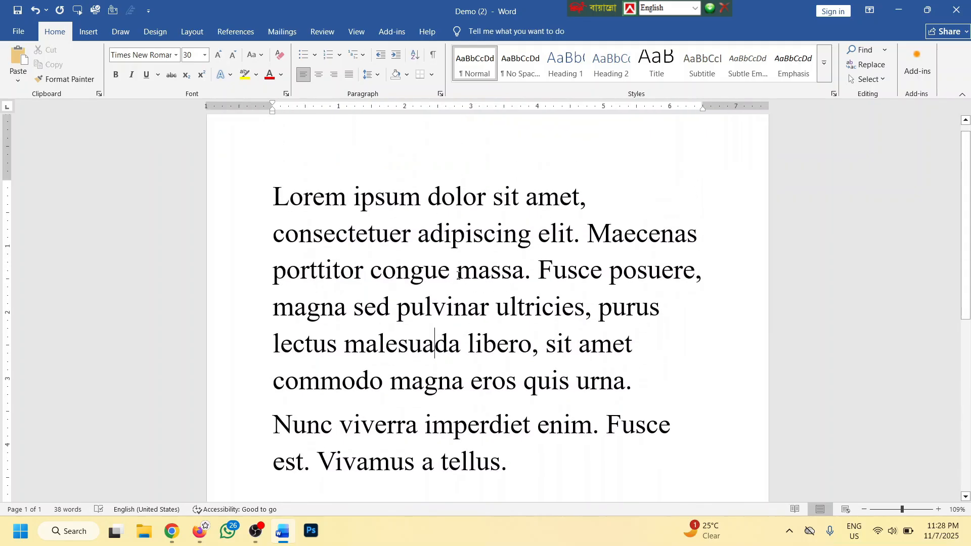
scroll(458, 273, "down", 2)
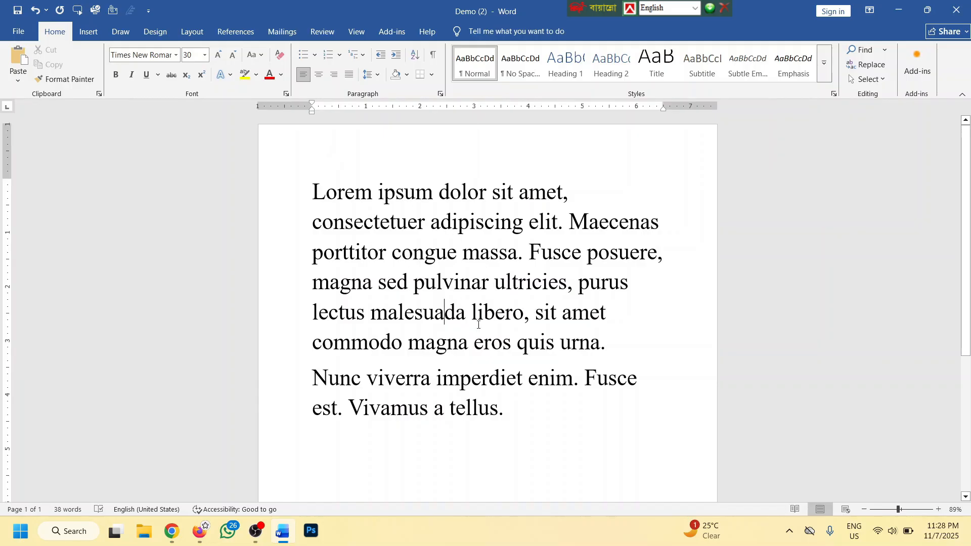
left_click_drag(524, 438, 477, 157)
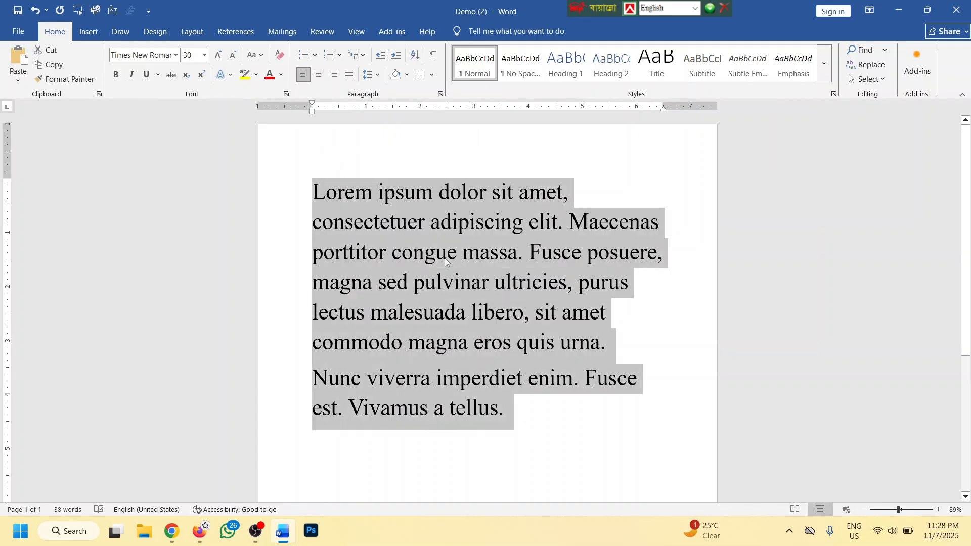
left_click(450, 255)
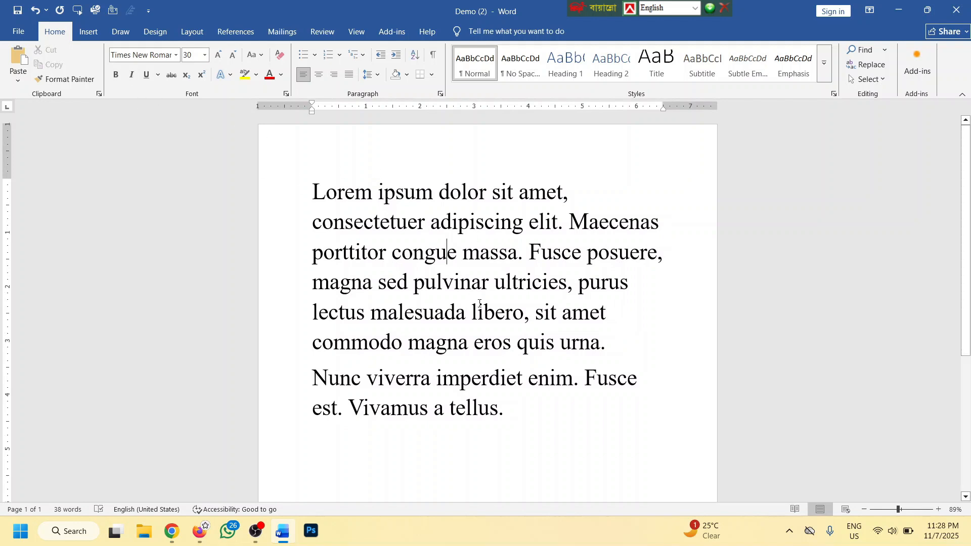
left_click_drag(573, 281, 389, 282)
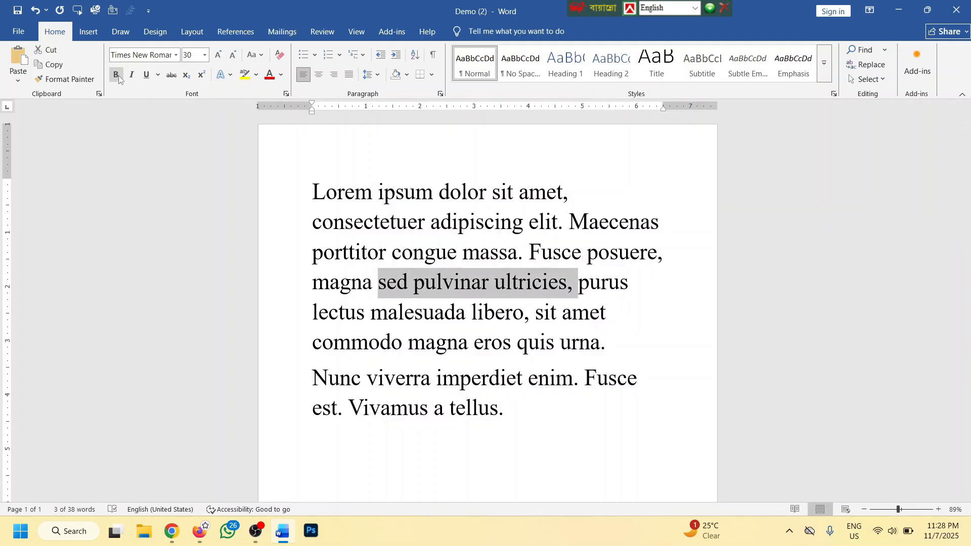
key("ctrl+b")
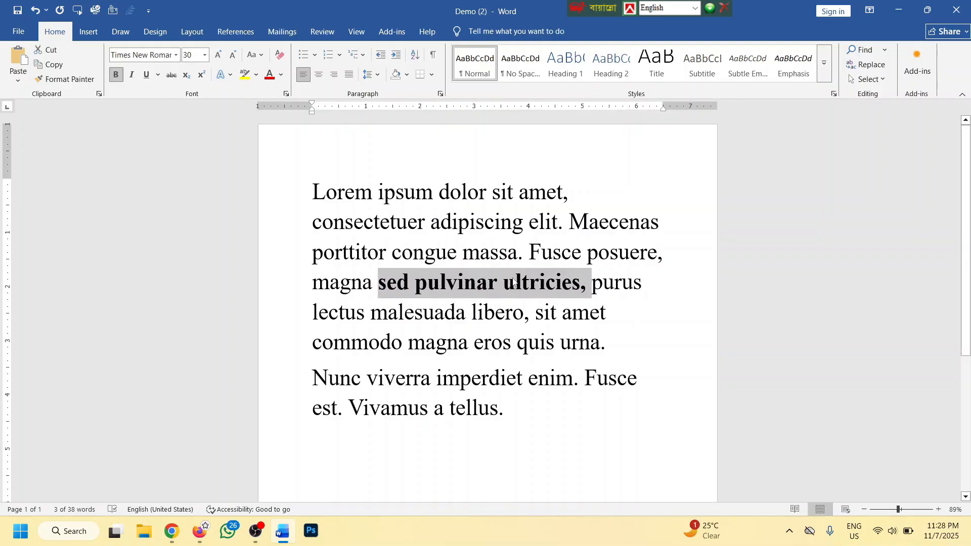
left_click_drag(578, 199, 302, 193)
left_click(116, 75)
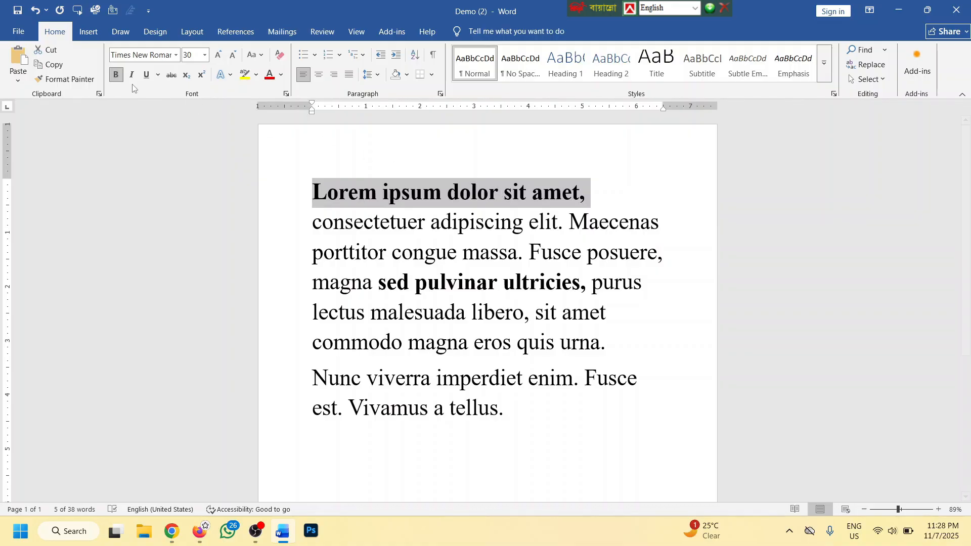
key("ctrl+b")
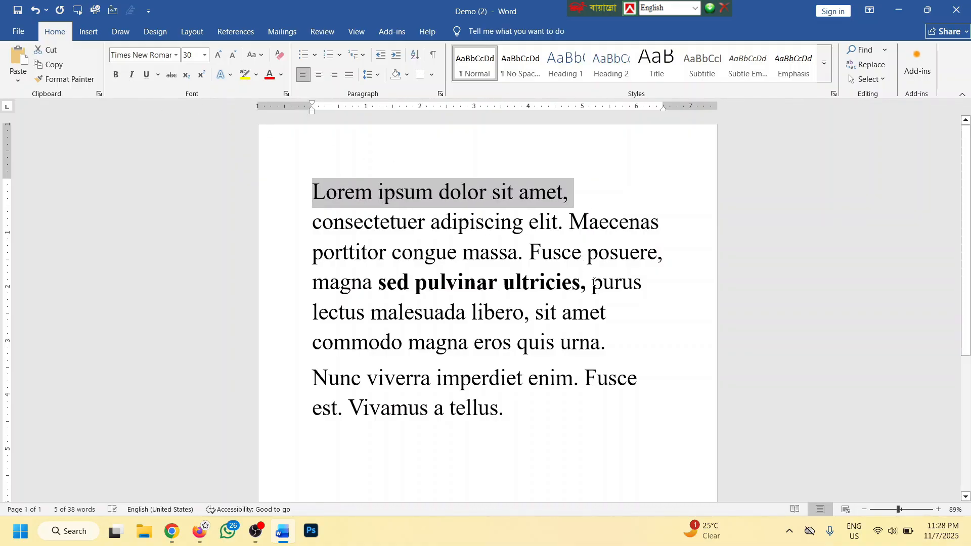
left_click_drag(587, 284, 379, 284)
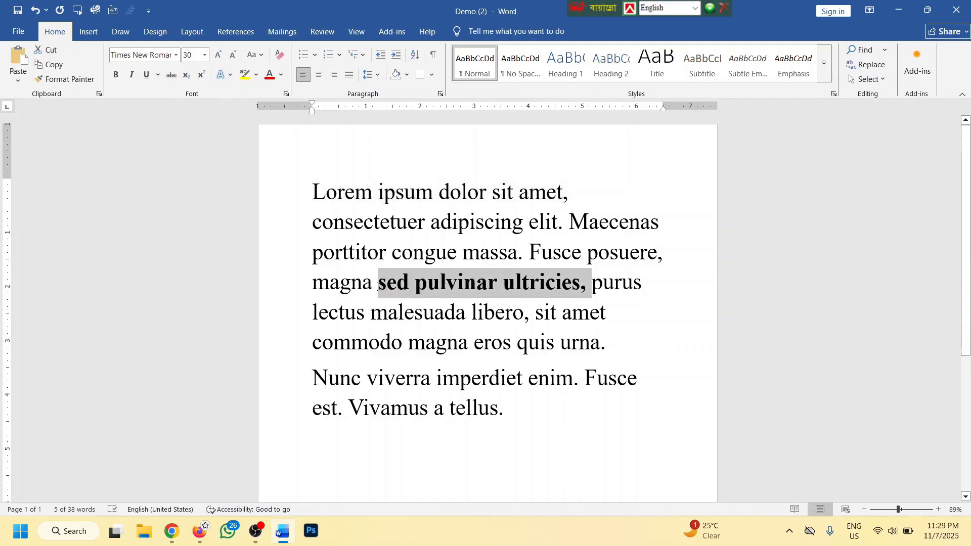
key("ctrl+b")
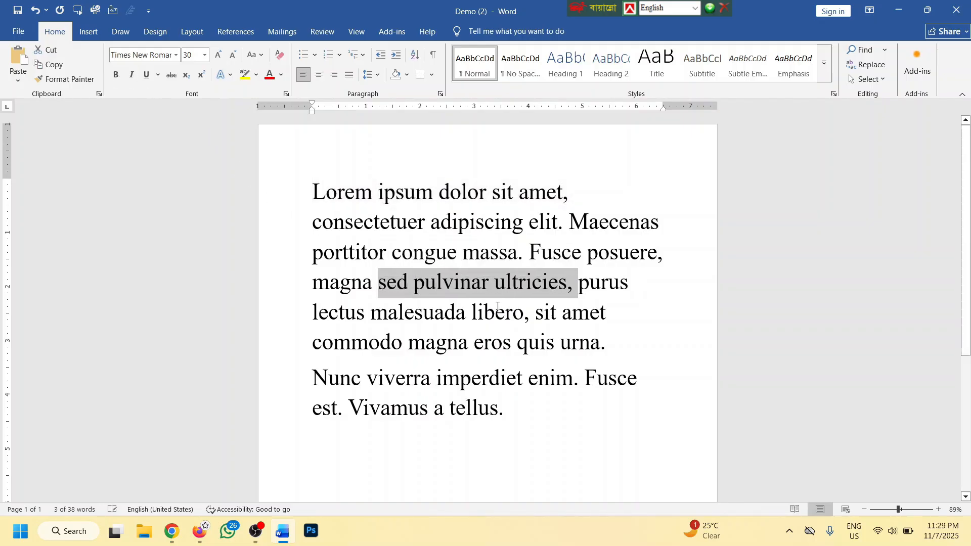
left_click(505, 314)
left_click_drag(524, 395, 309, 282)
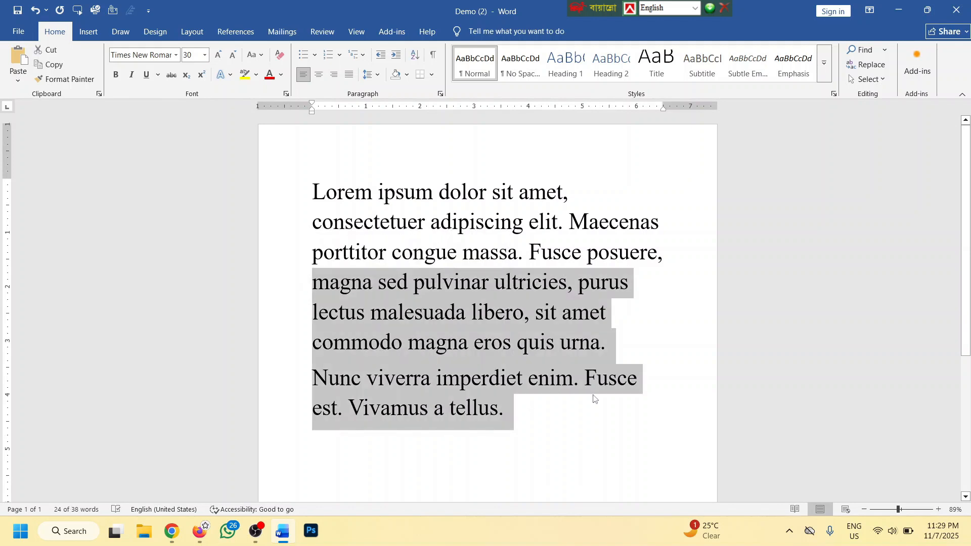
key("ctrl+b")
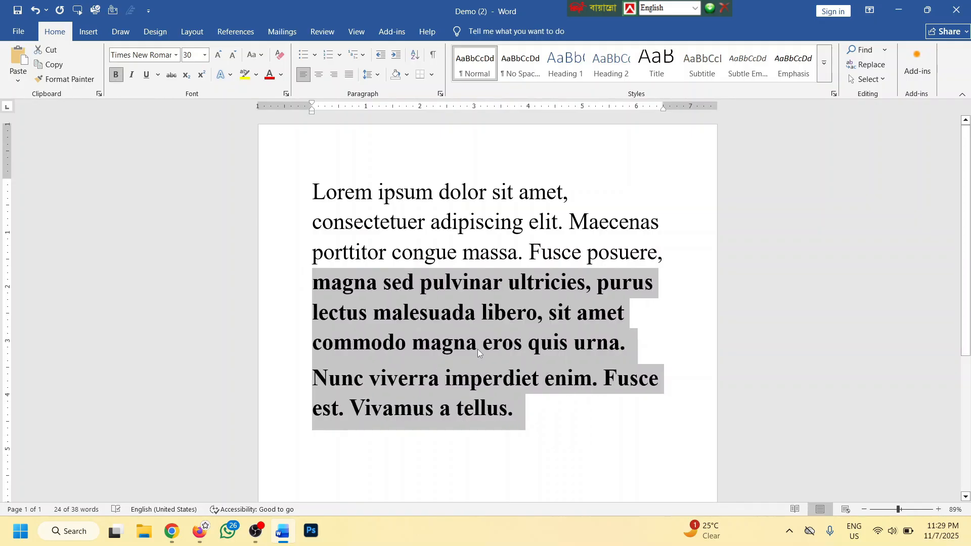
left_click(115, 75)
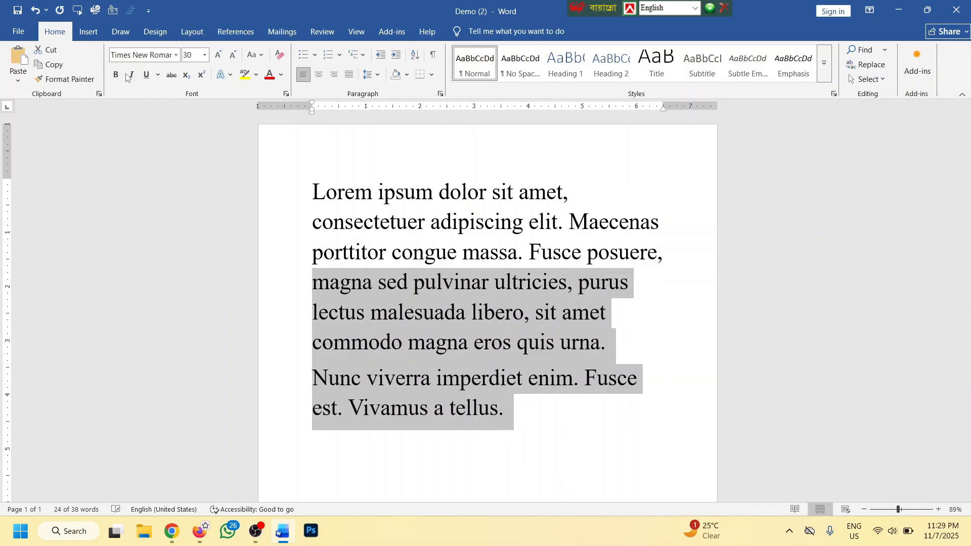
left_click(619, 316)
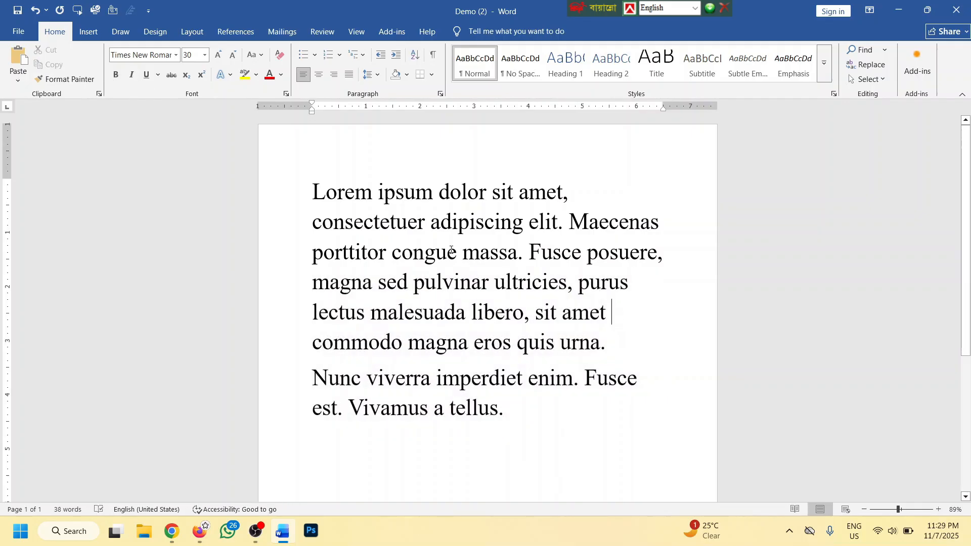
scroll(480, 251, "up", 2, "ctrl")
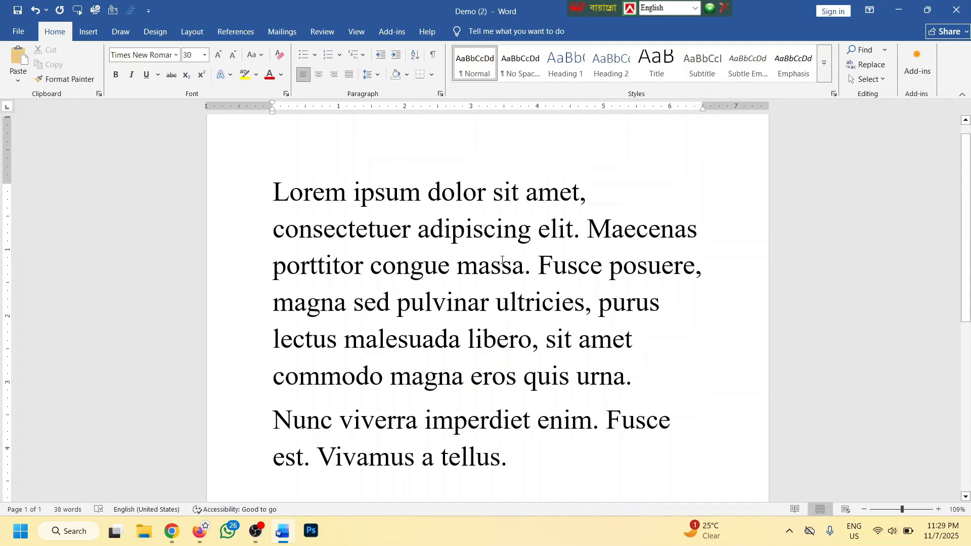
scroll(502, 260, "up", 1)
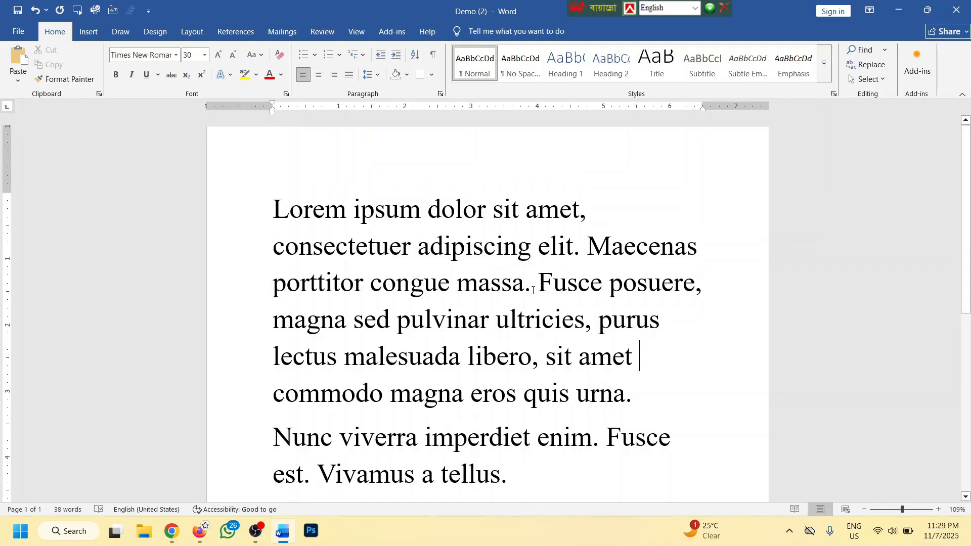
left_click_drag(532, 290, 277, 205)
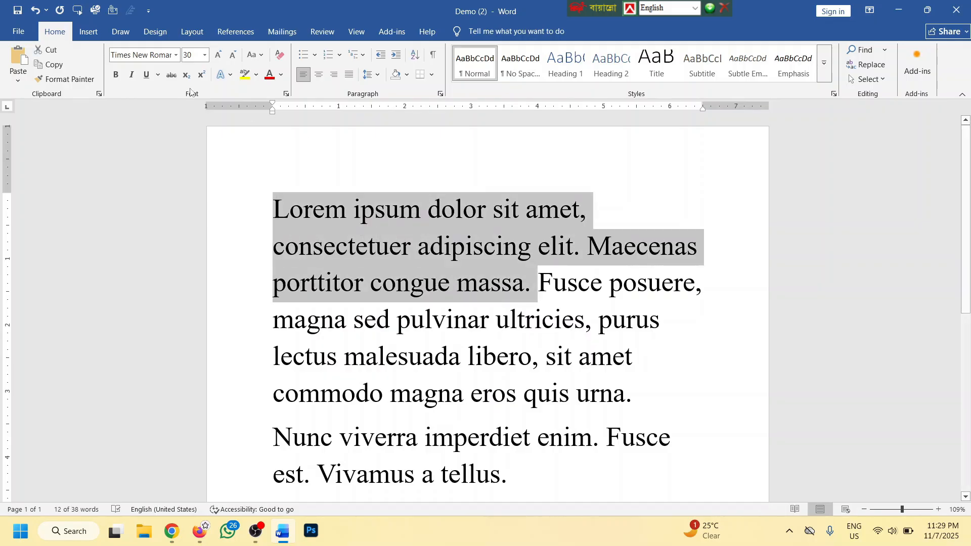
left_click(131, 75)
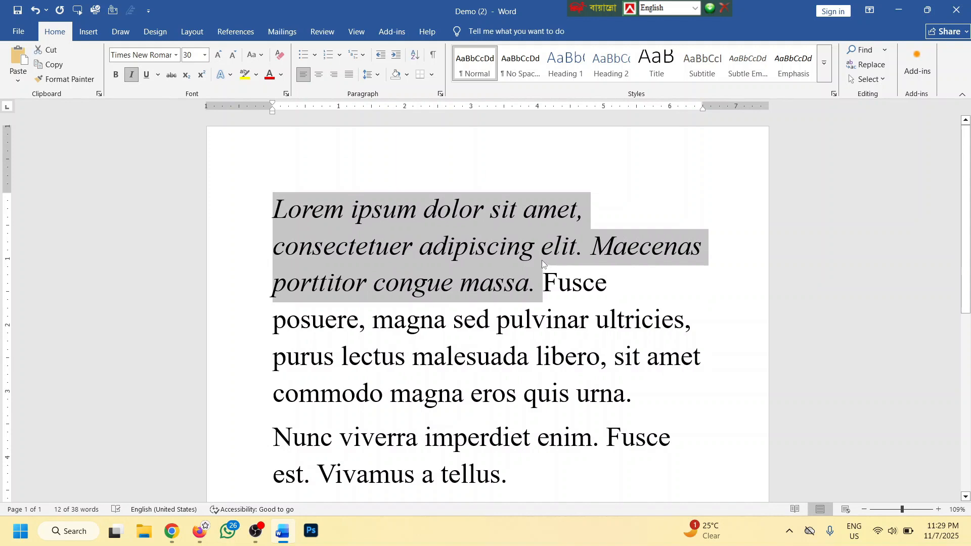
left_click(131, 75)
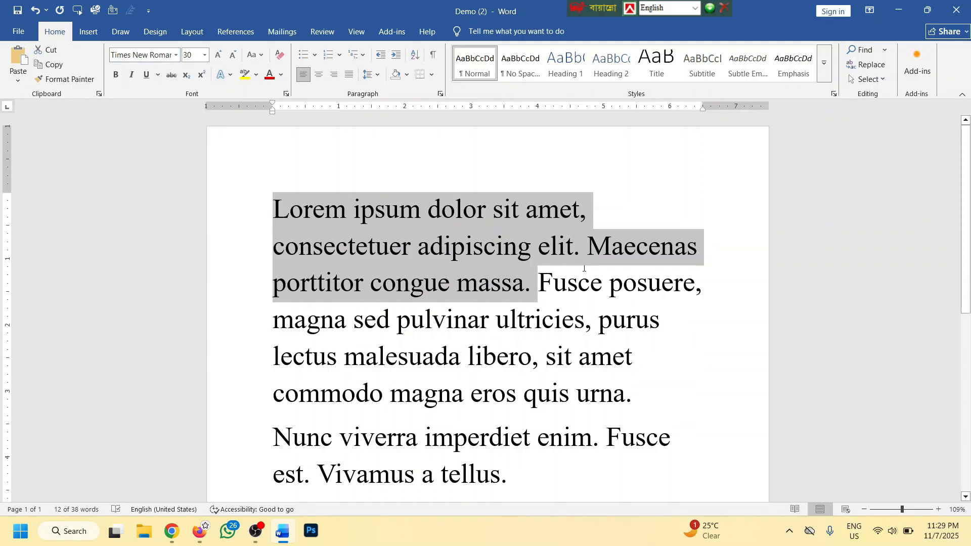
scroll(525, 318, "down", 1)
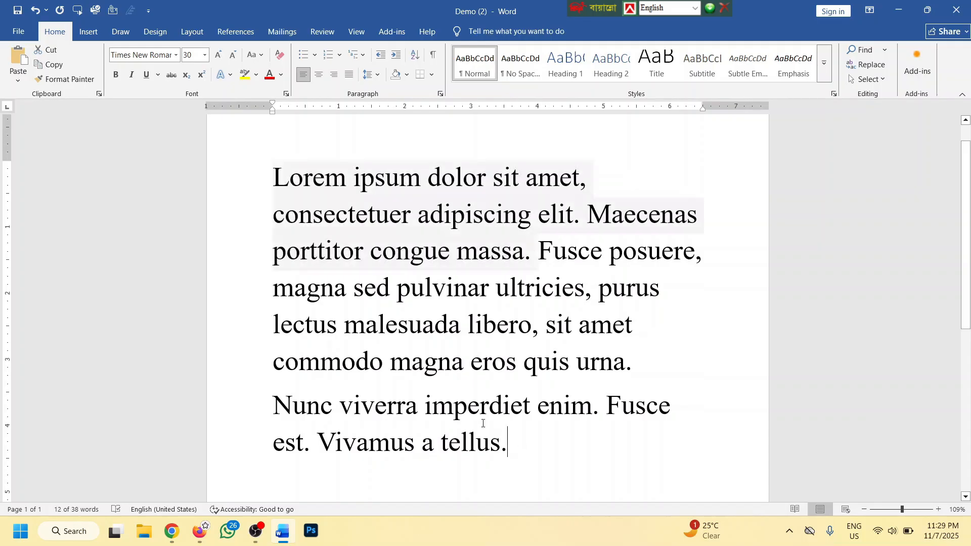
left_click_drag(507, 441, 273, 287)
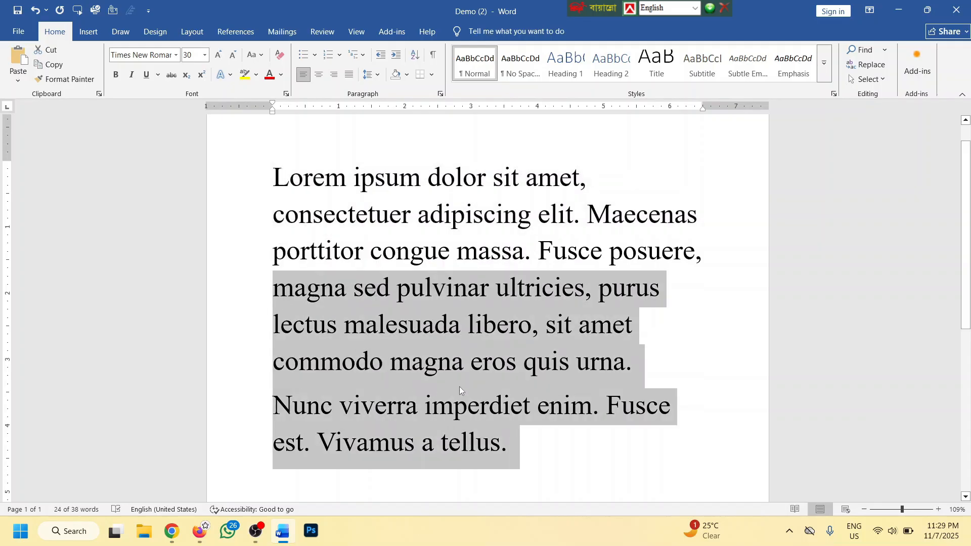
key("ctrl+i")
key("ctrl+i")
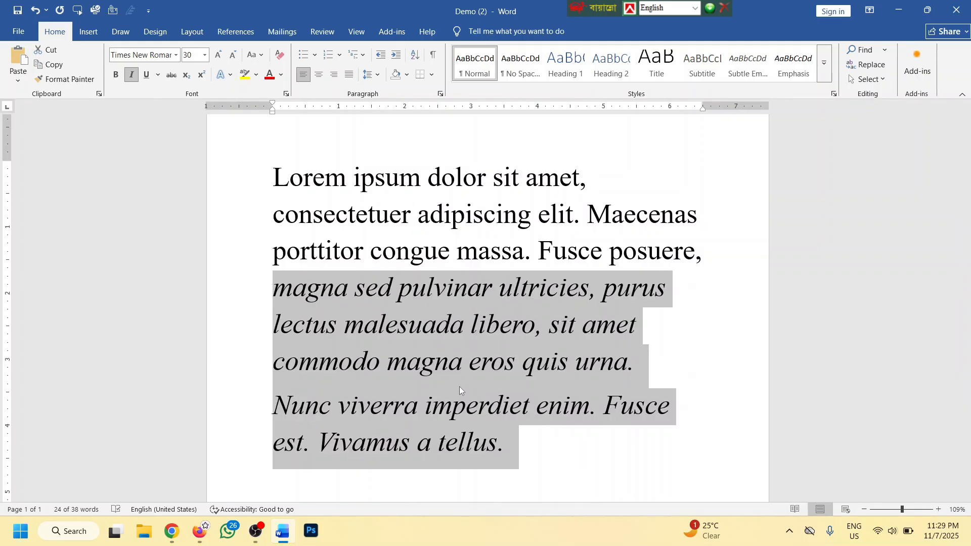
key("ctrl+i")
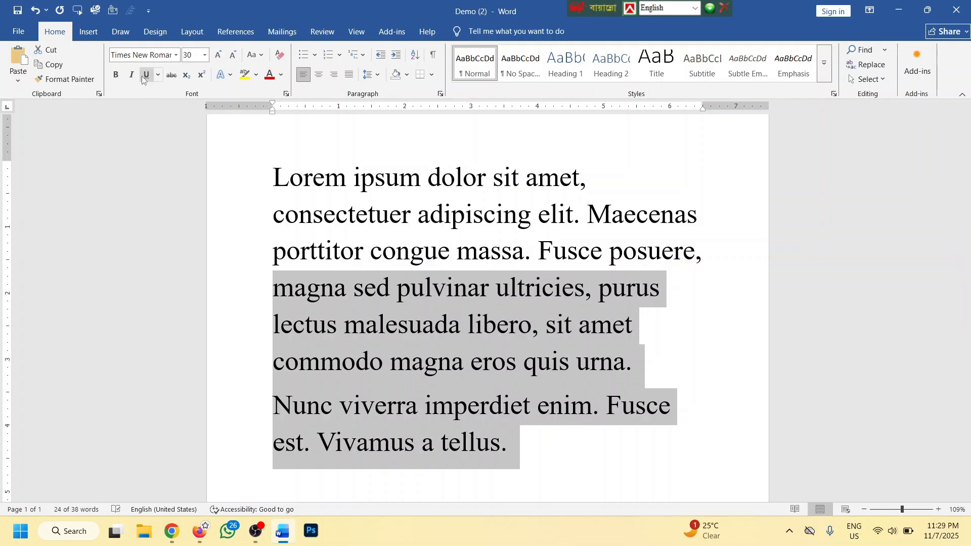
scroll(563, 245, "up", 1)
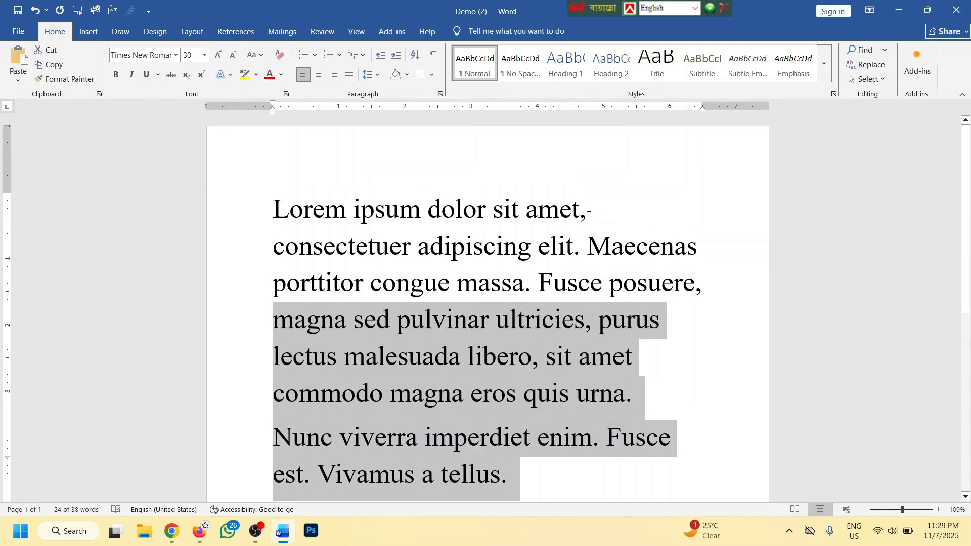
left_click(589, 211)
Give the first line 'Lorem ipsum dolor sit amet,' a wavy underline
left_click_drag(620, 215, 268, 210)
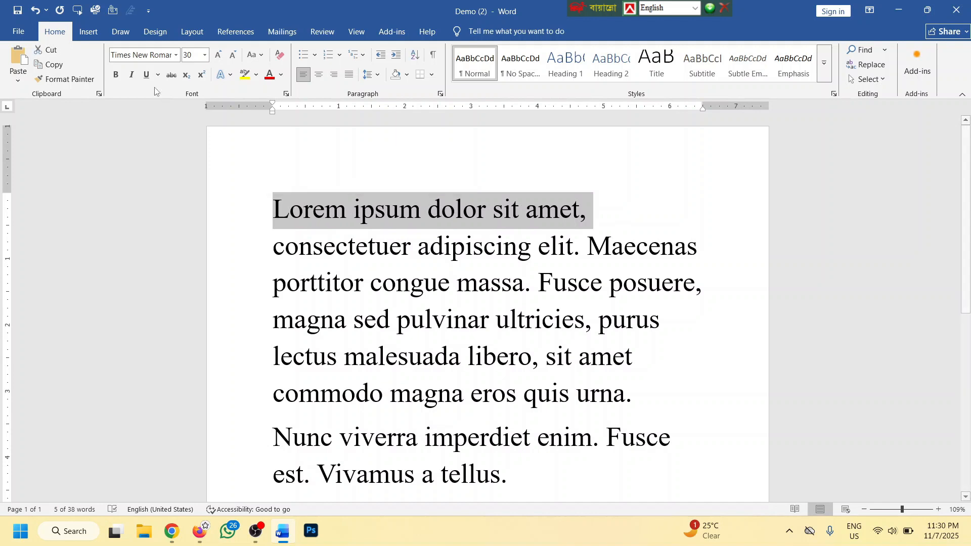
left_click(146, 74)
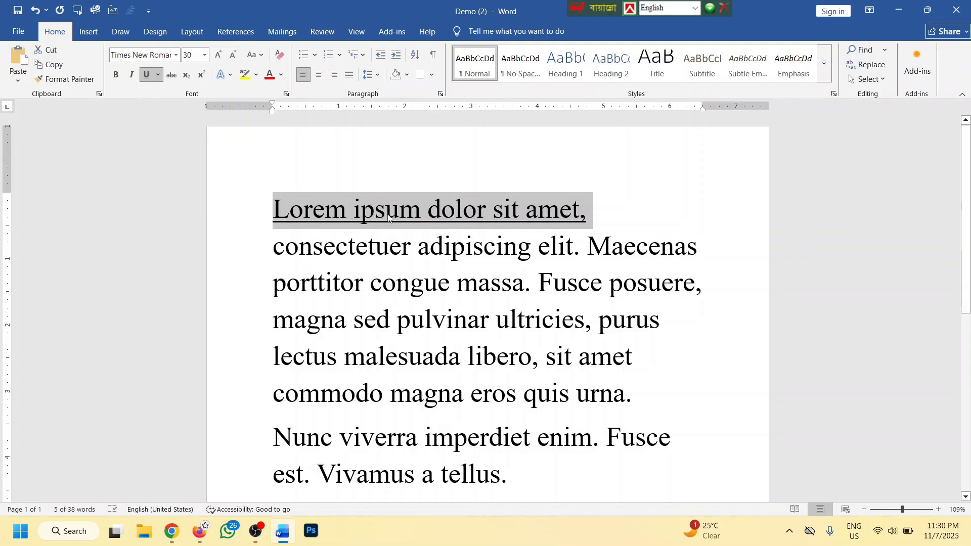
left_click(158, 76)
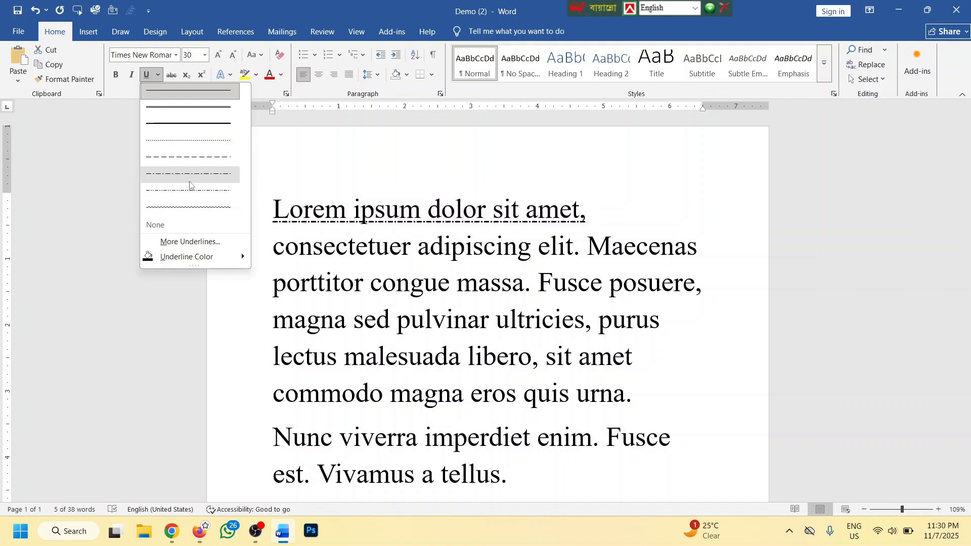
left_click(183, 208)
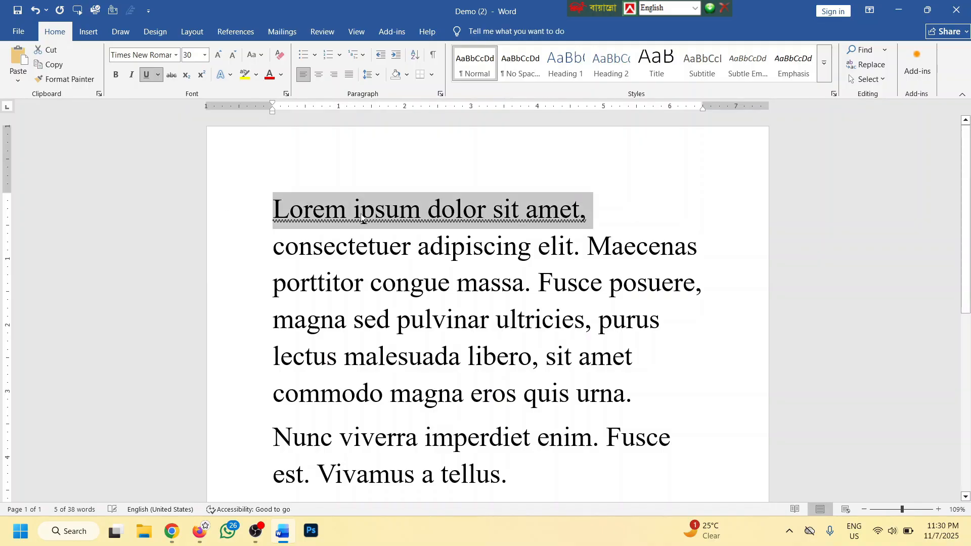
Change the first line's underline to double wavy through the Font dialog
left_click(158, 75)
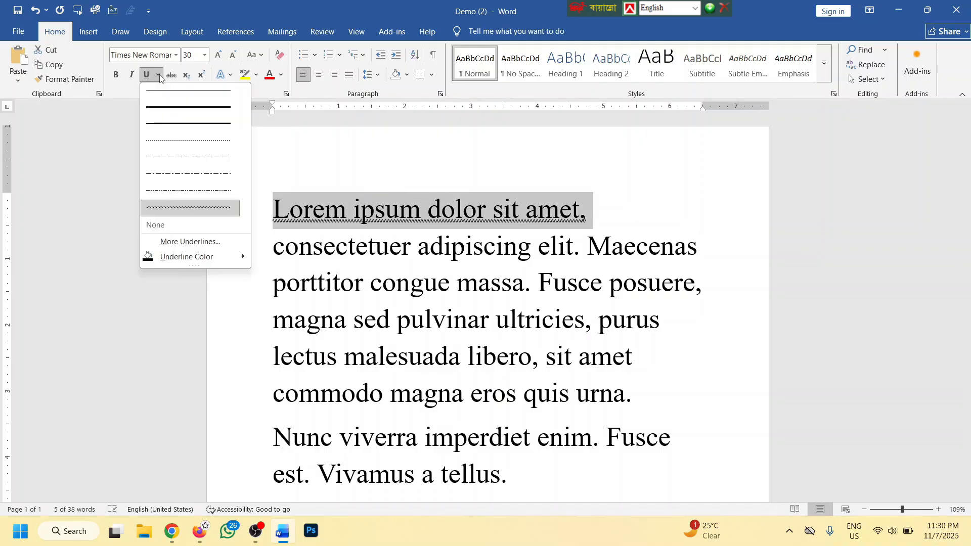
left_click(181, 243)
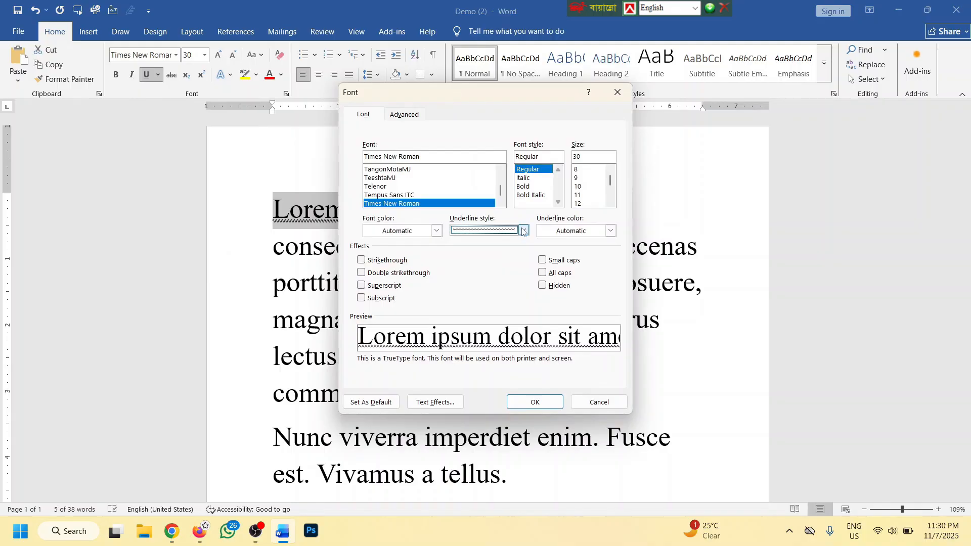
left_click(523, 231)
scroll(486, 283, "down", 2)
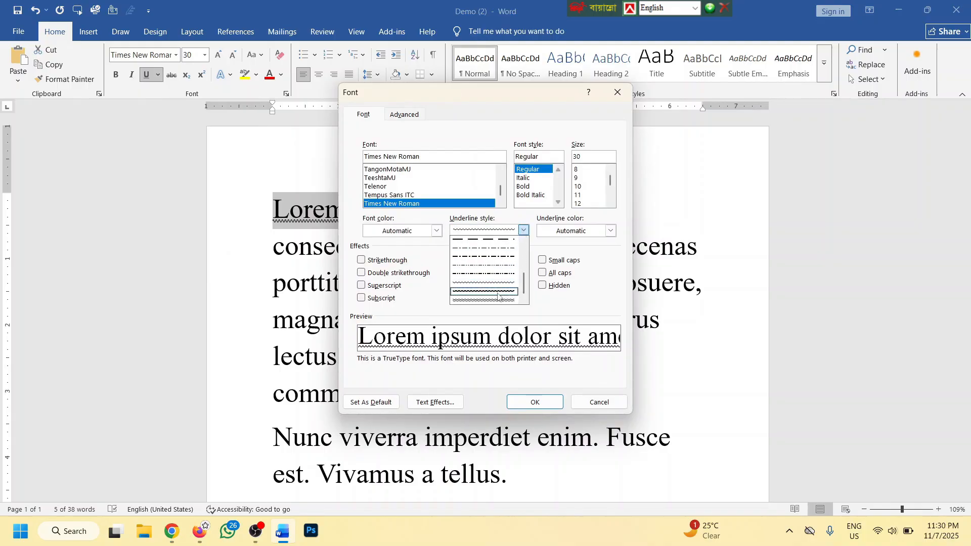
left_click(498, 302)
left_click(535, 402)
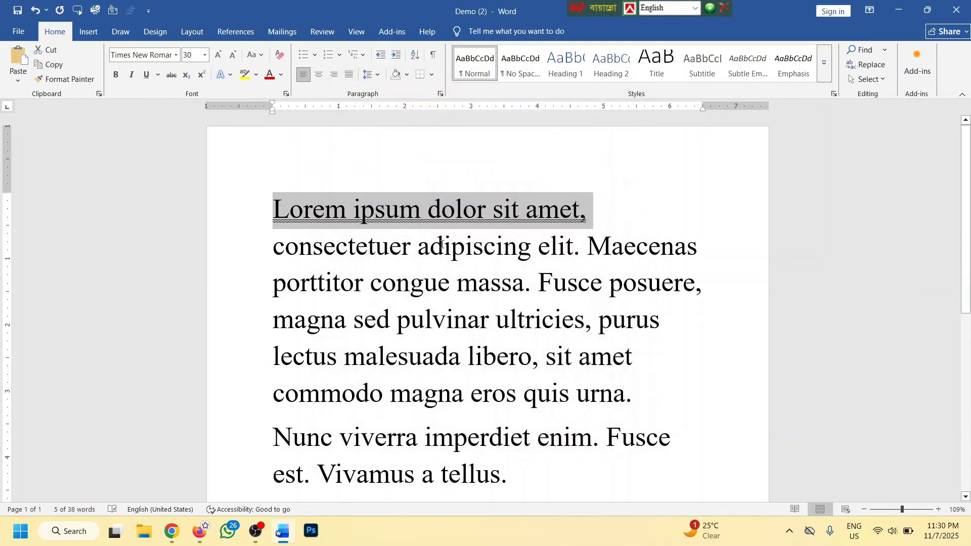
Color the first line's wavy underline red, then reselect the line
left_click(158, 74)
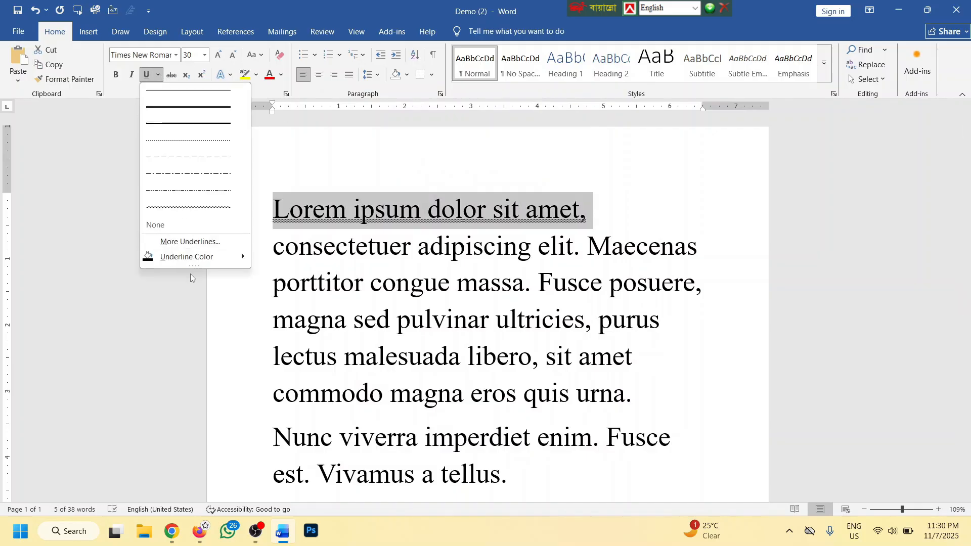
mouse_move(186, 257)
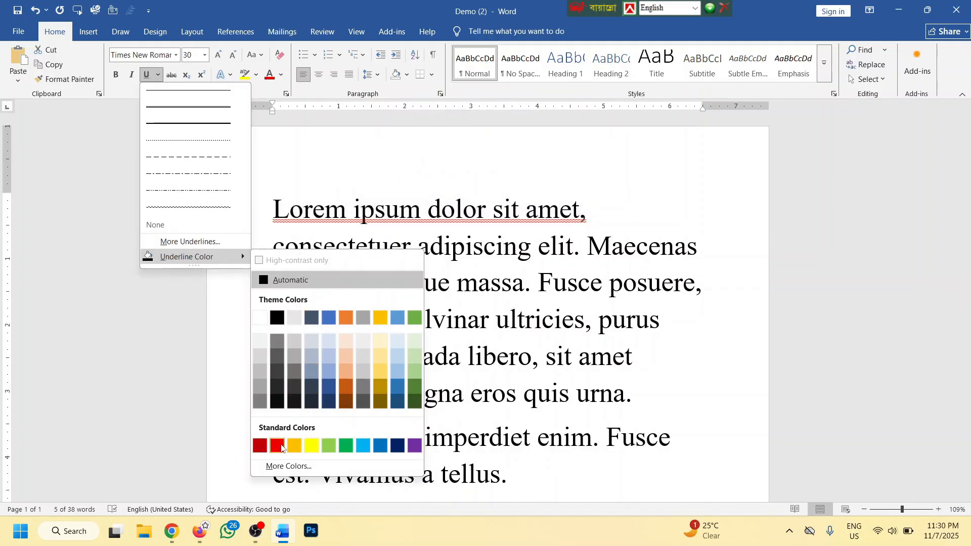
left_click(279, 447)
scroll(405, 217, "up", 12, "ctrl")
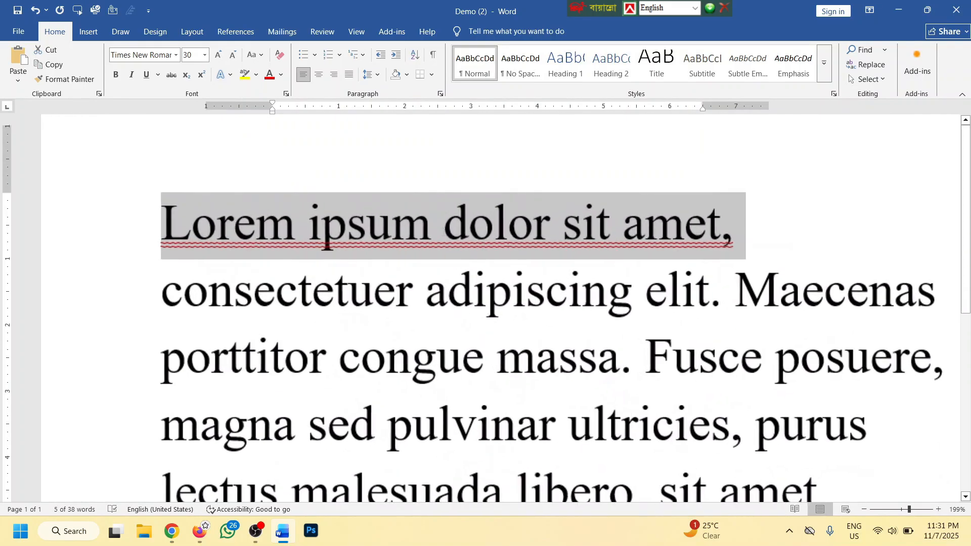
left_click(373, 246)
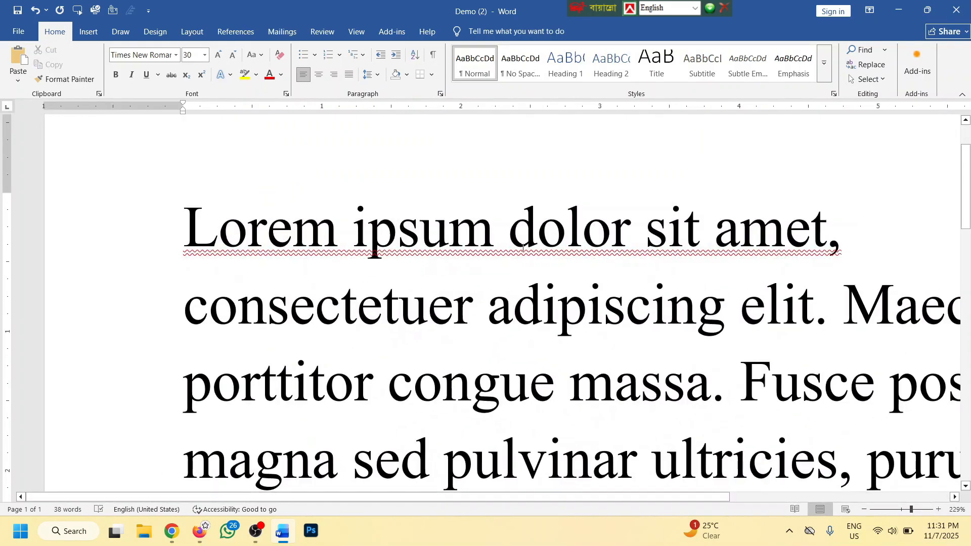
left_click_drag(854, 244, 182, 244)
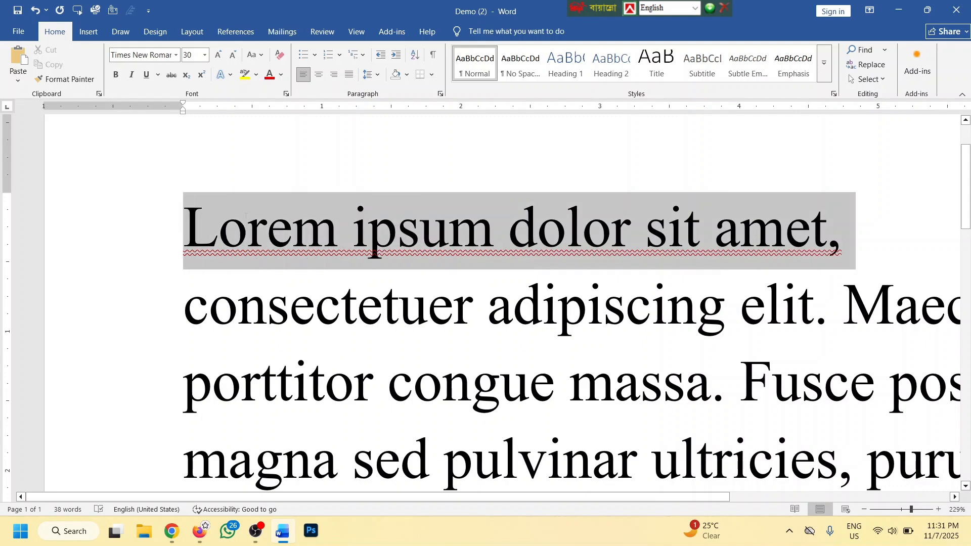
scroll(494, 226, "down", 6, "ctrl")
scroll(494, 226, "down", 7, "ctrl")
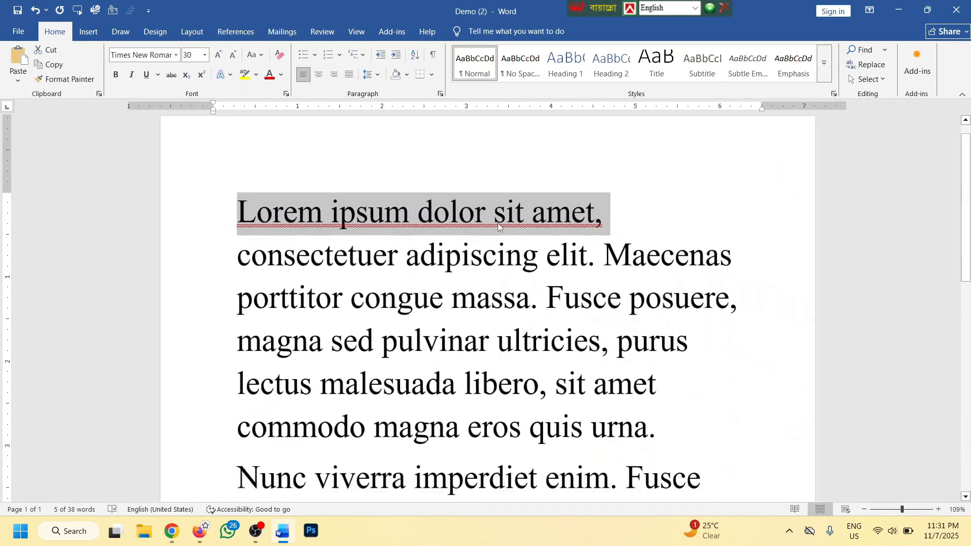
Select all the text and underline it
left_click_drag(538, 445, 342, 215)
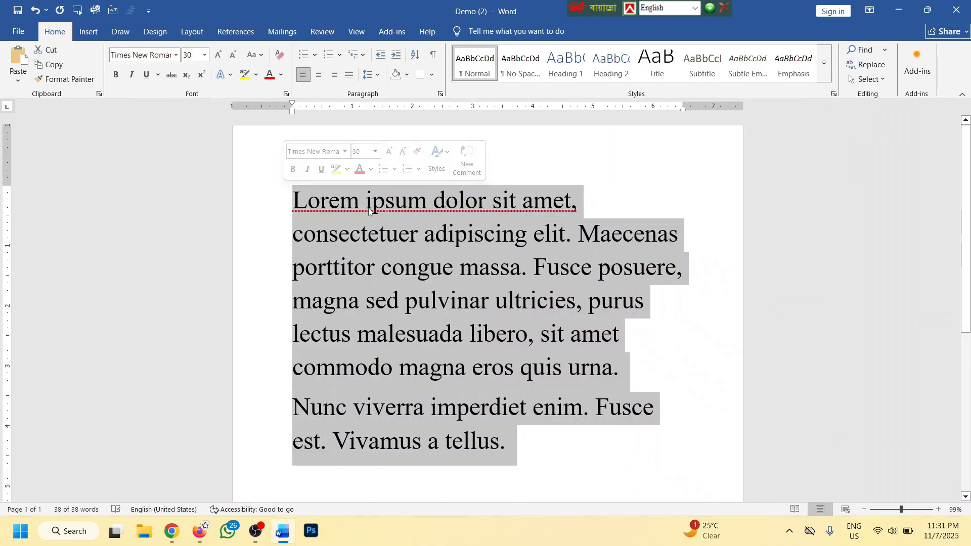
left_click(150, 78)
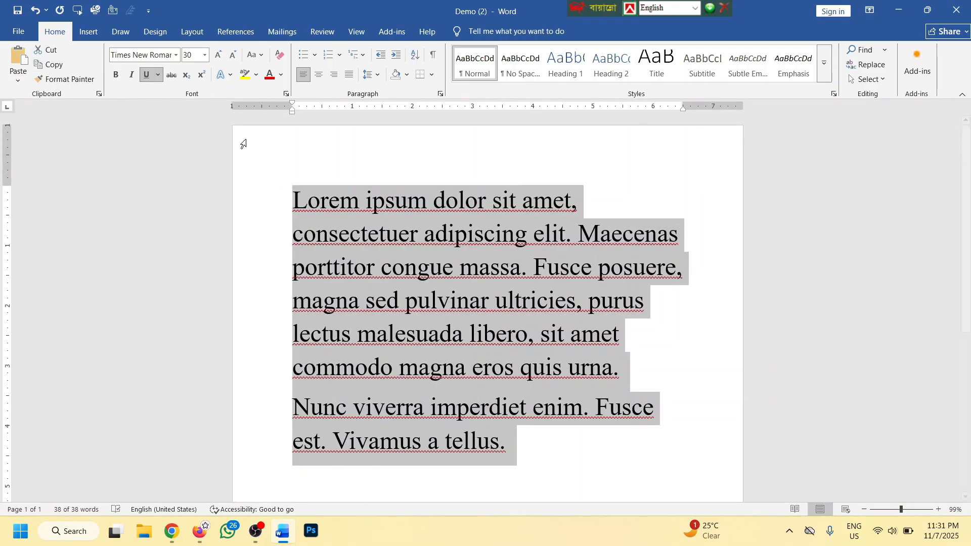
scroll(464, 258, "up", 3, "ctrl")
scroll(464, 258, "up", 2, "ctrl")
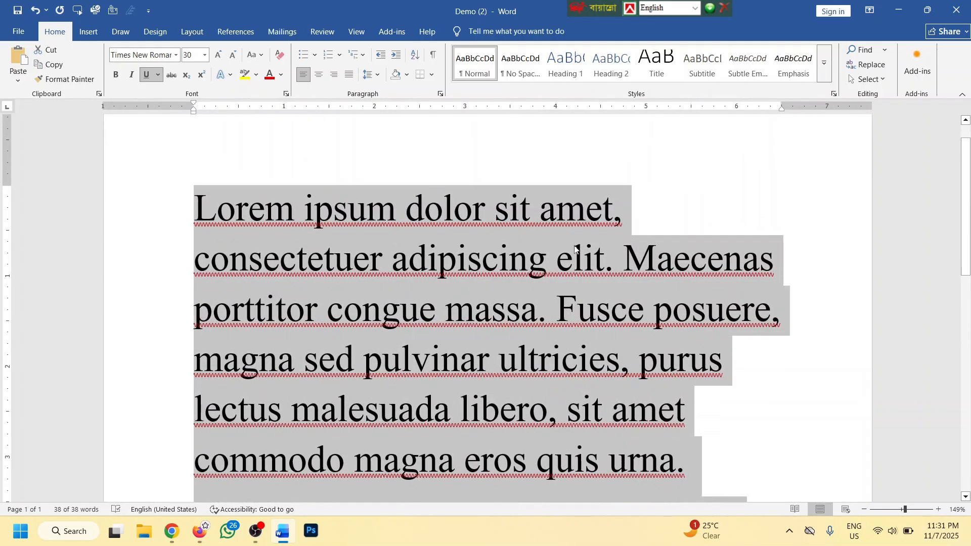
scroll(554, 247, "down", 3, "ctrl")
scroll(395, 214, "down", 3, "ctrl")
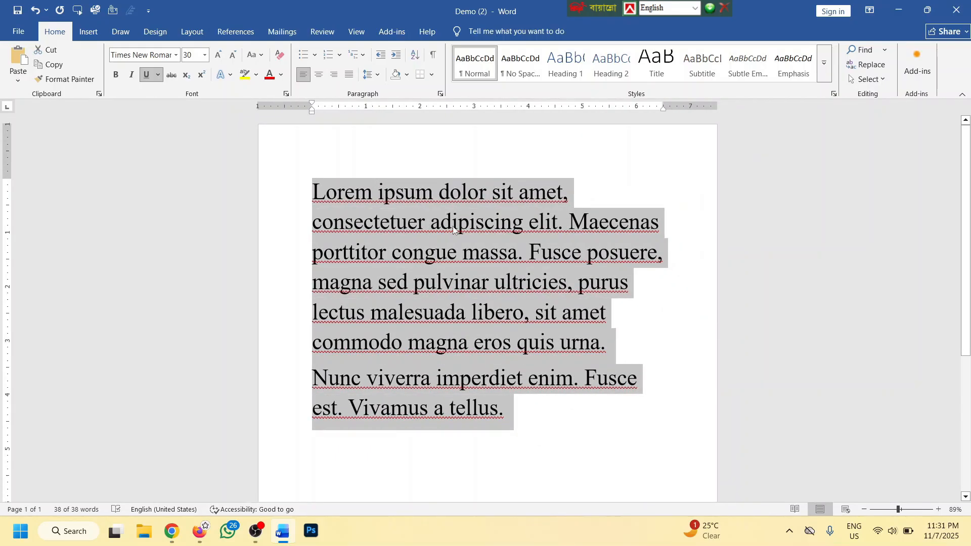
Change the underline style to Words only in the Font dialog
left_click(158, 75)
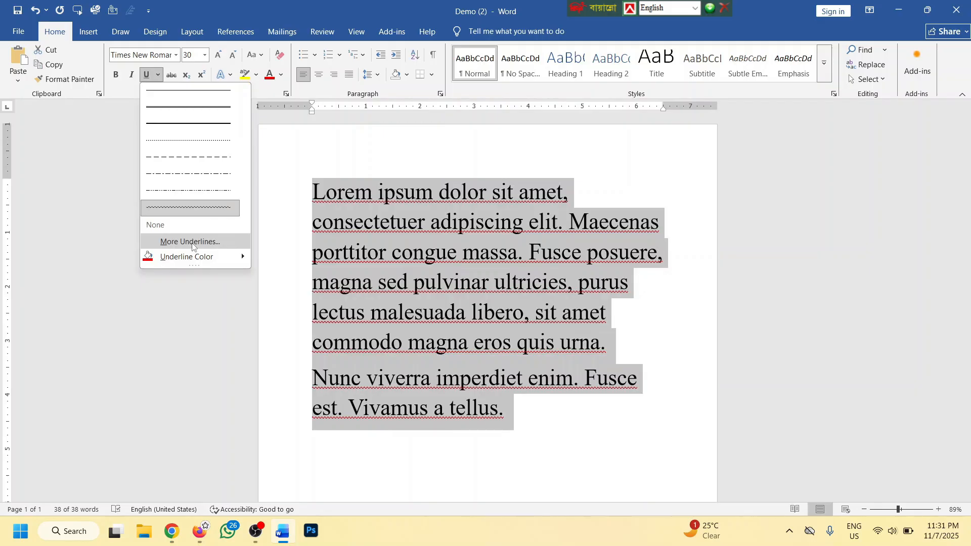
left_click(227, 241)
left_click(523, 230)
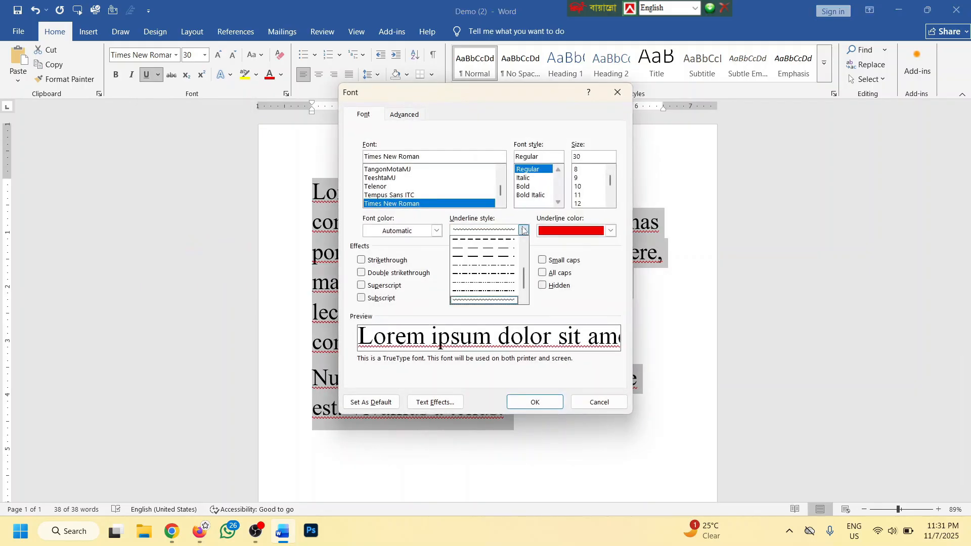
scroll(513, 255, "up", 2)
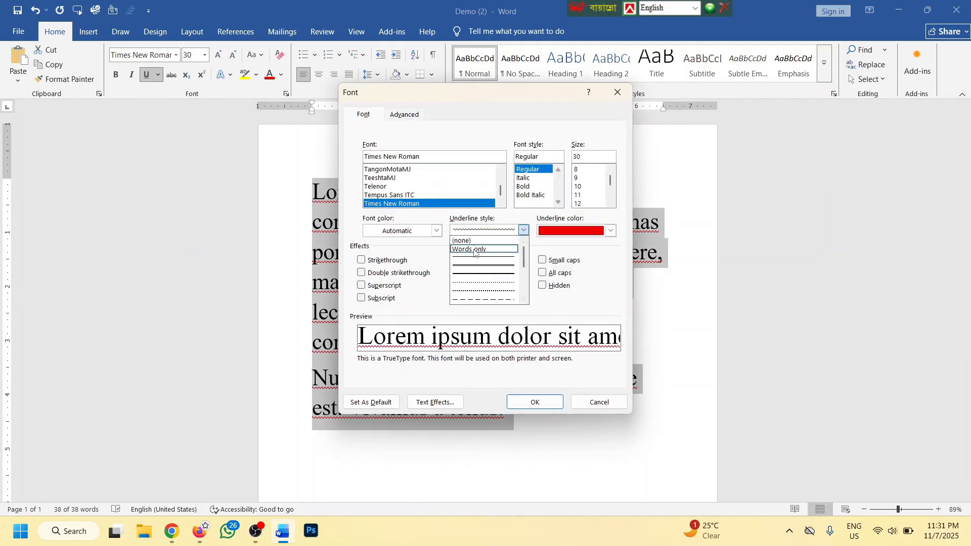
left_click(474, 250)
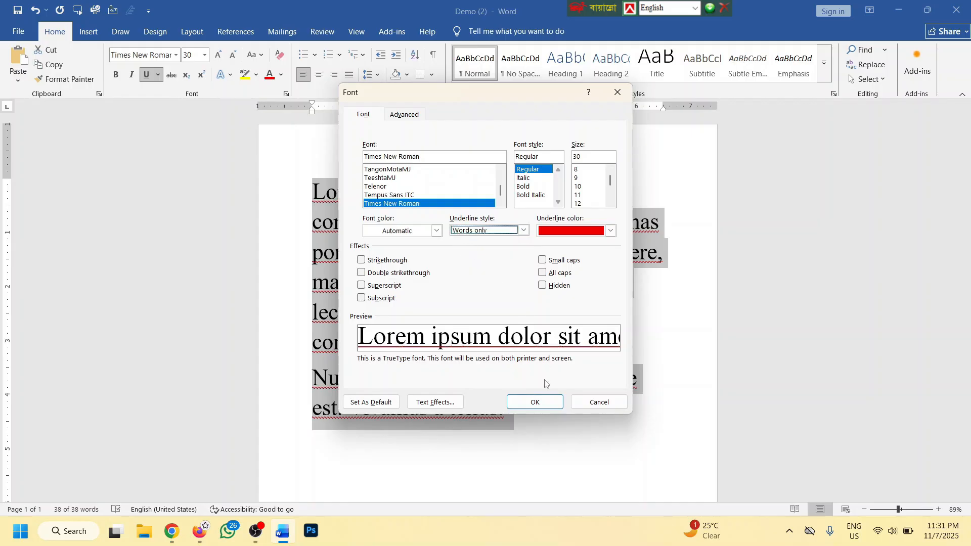
left_click(535, 402)
scroll(397, 228, "up", 1)
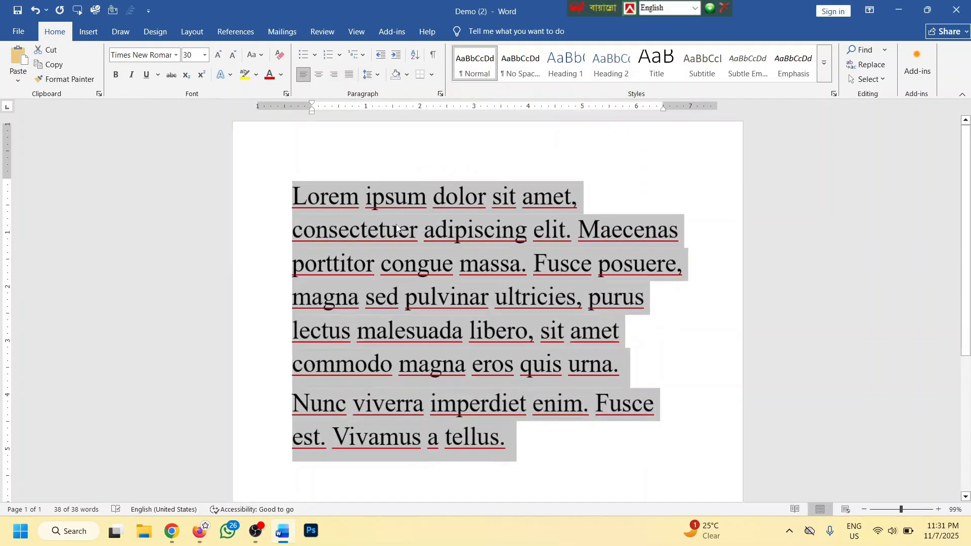
scroll(396, 227, "up", 2)
scroll(494, 358, "down", 2)
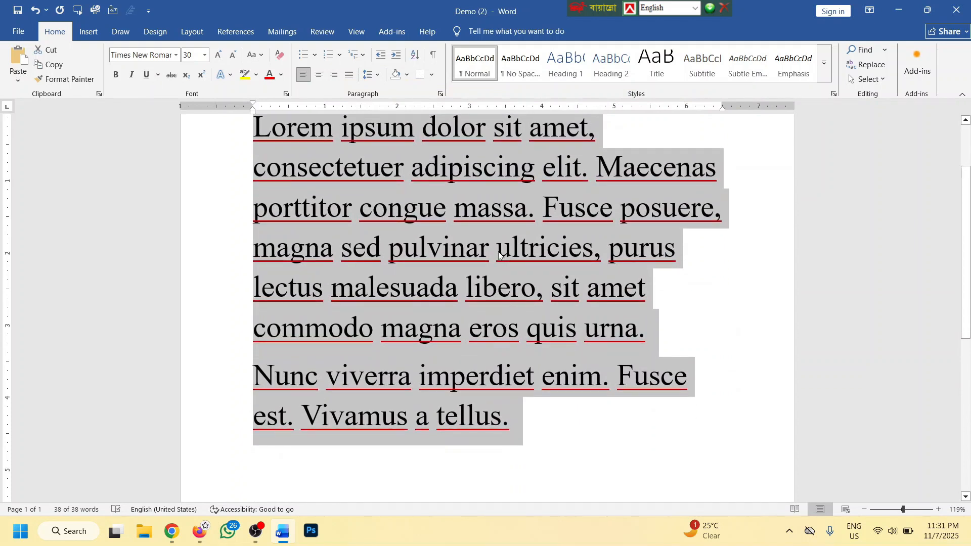
scroll(498, 250, "up", 1)
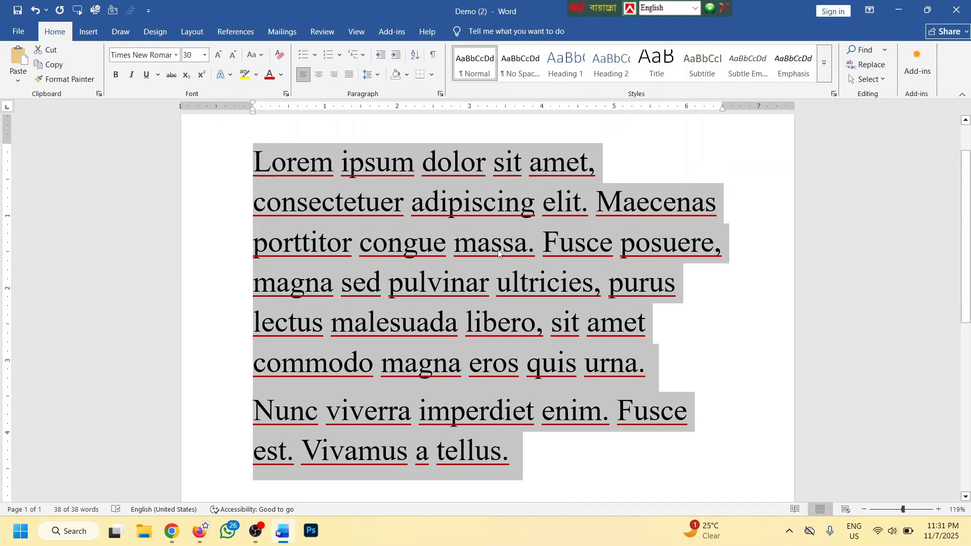
Remove the underline, then toggle a words-only underline on and off with Ctrl+Shift+W
left_click(147, 75)
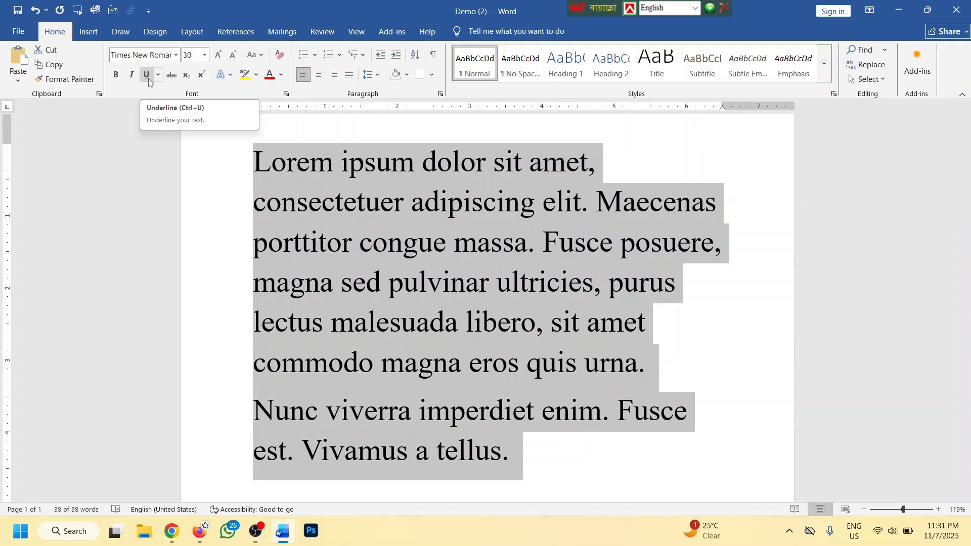
key("ctrl+shift+w")
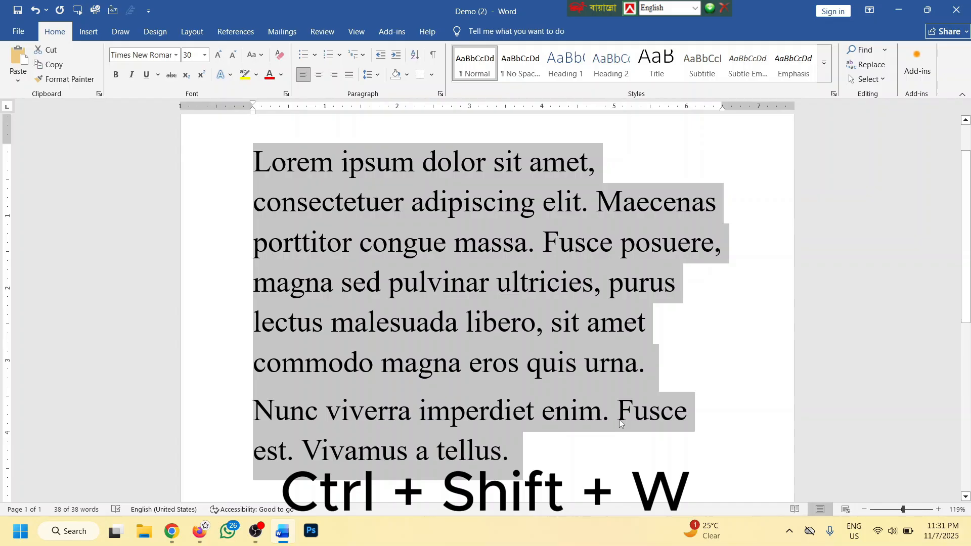
key("ctrl+shift+w")
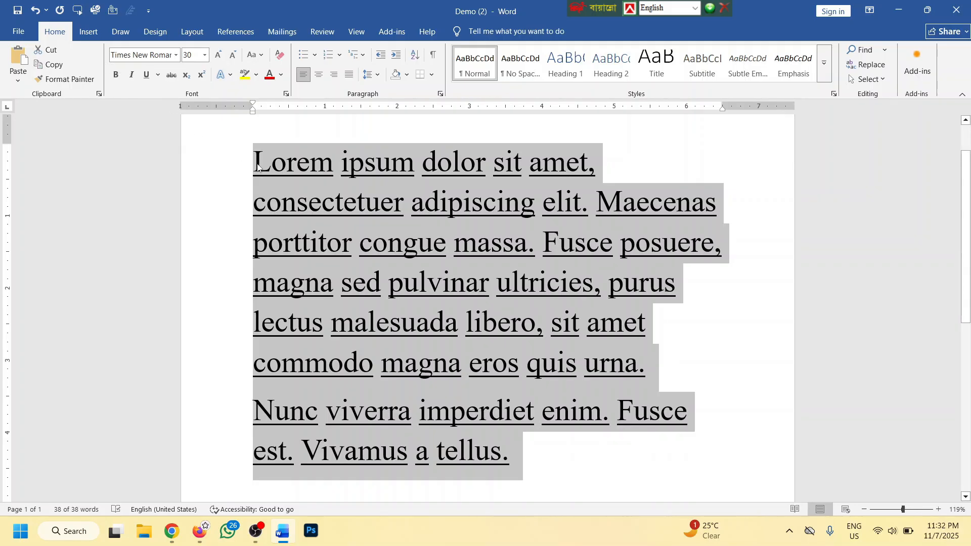
key("ctrl+shift+w")
key("ctrl+shift+w")
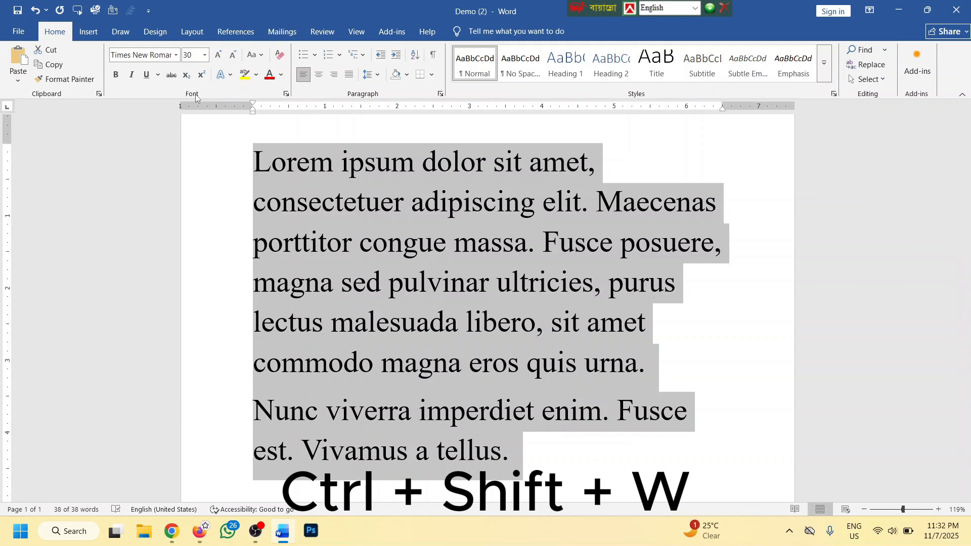
Strike through the first two lines, ending at 'consectetuer adipiscing elit. Maecenas'
left_click(526, 453)
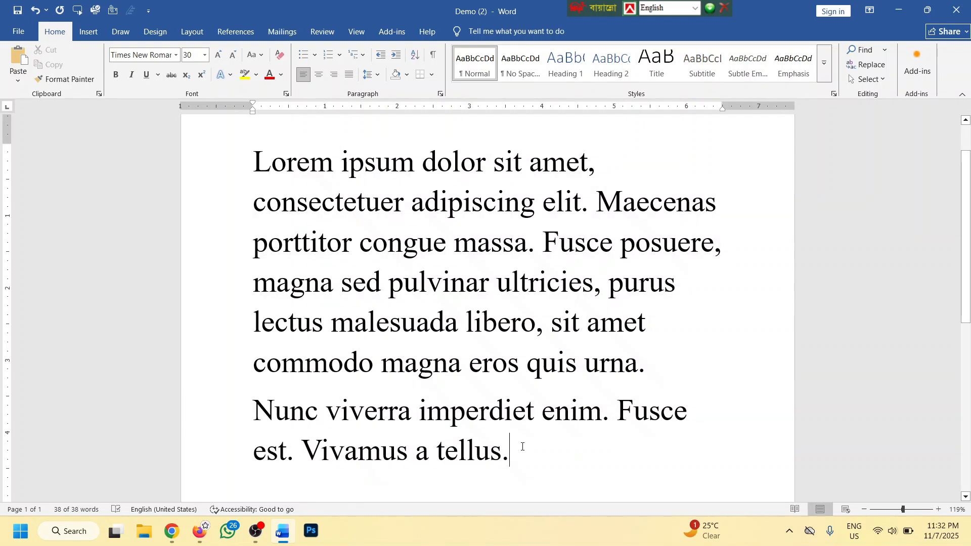
scroll(627, 393, "down", 5)
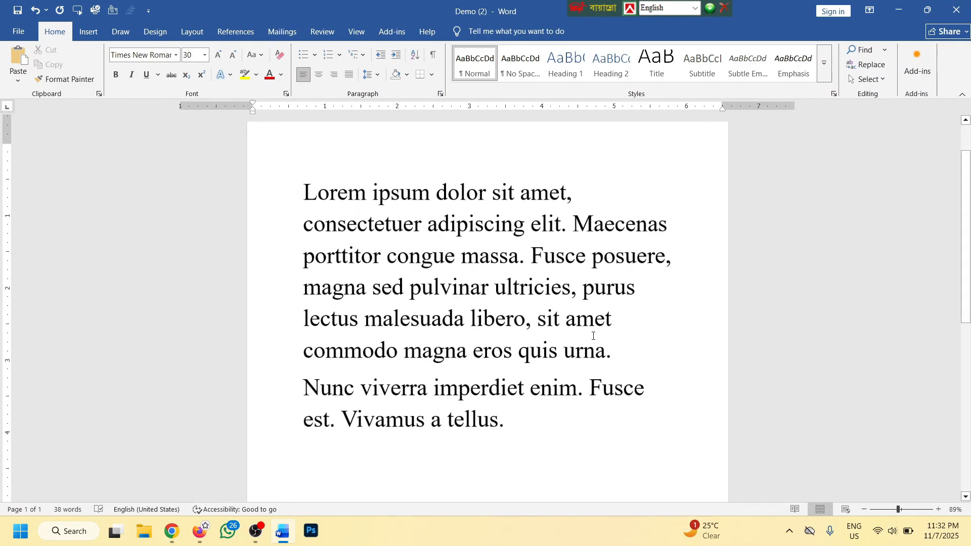
scroll(534, 312, "up", 3)
scroll(534, 312, "up", 3)
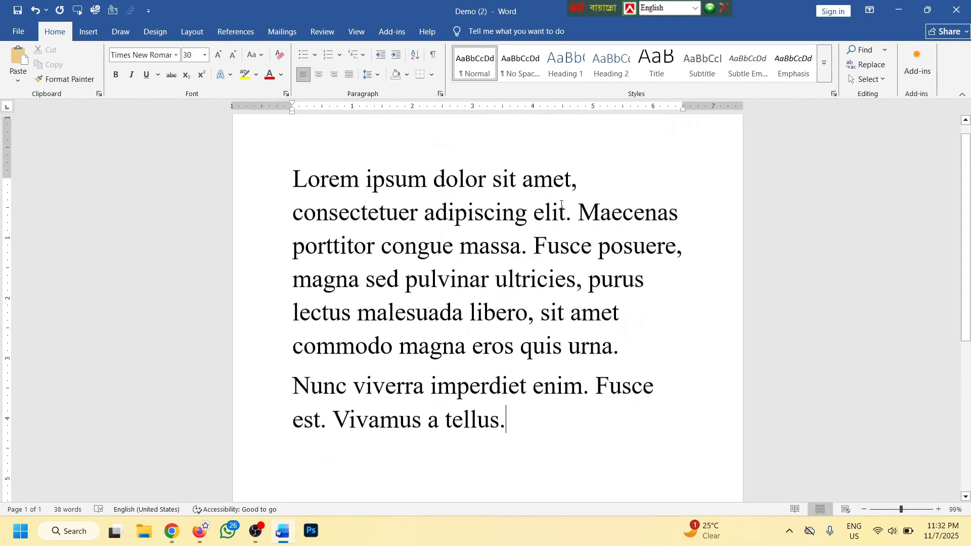
left_click_drag(585, 202, 286, 204)
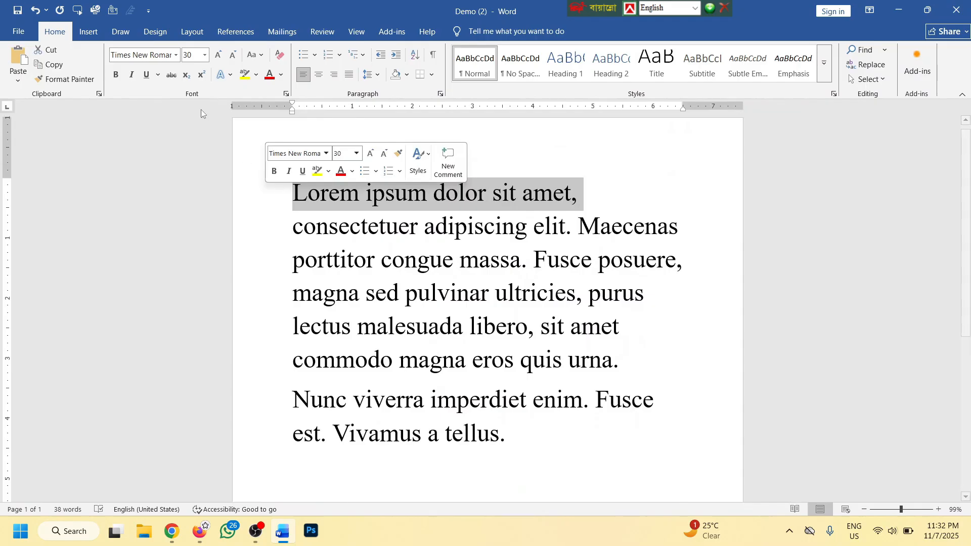
left_click(172, 75)
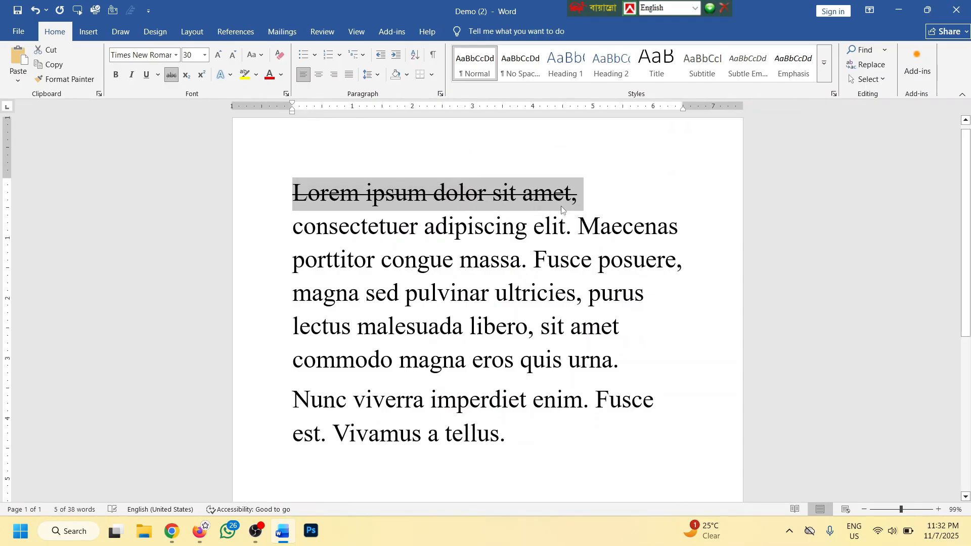
left_click_drag(683, 229, 291, 227)
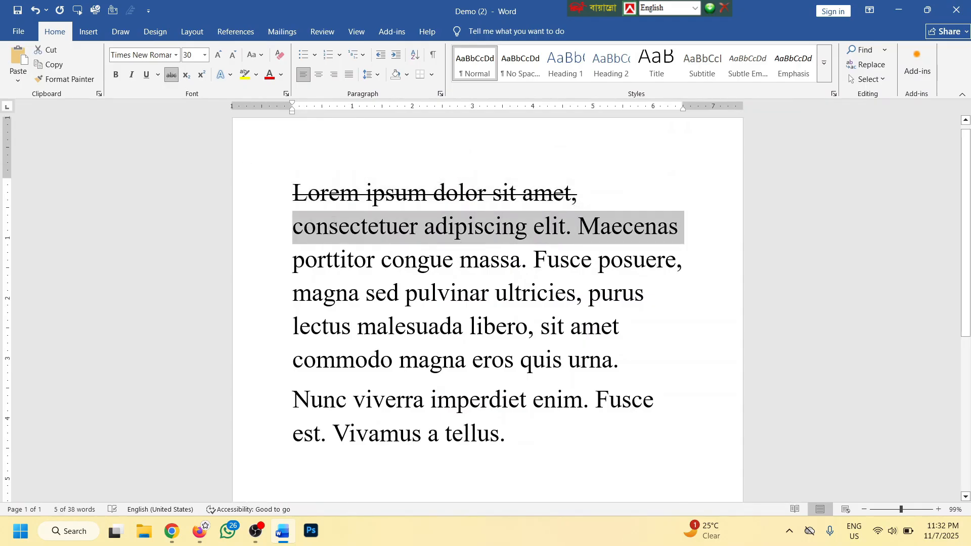
left_click(172, 74)
Add empty lines after 'tellus.' at the end of the text
scroll(505, 354, "down", 2)
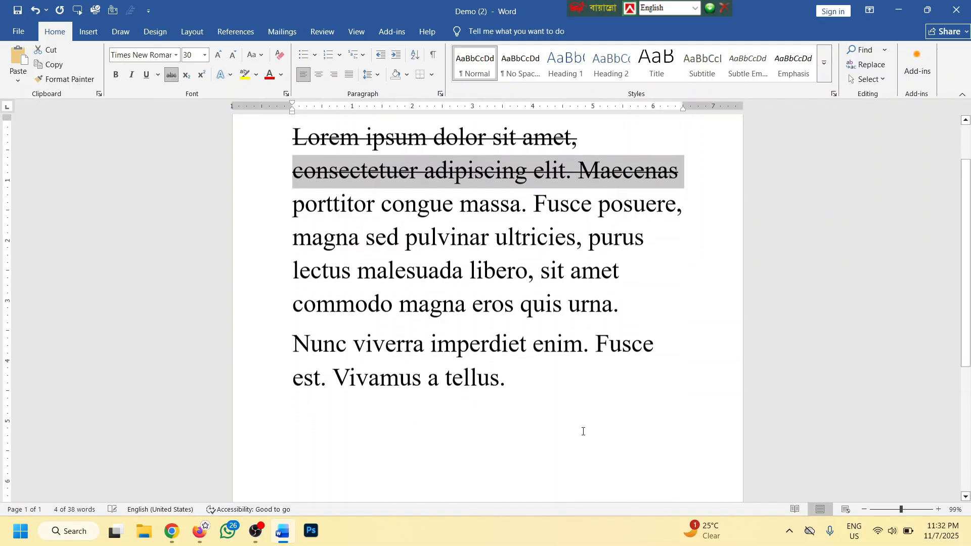
left_click(527, 379)
key("Return")
key("Return")
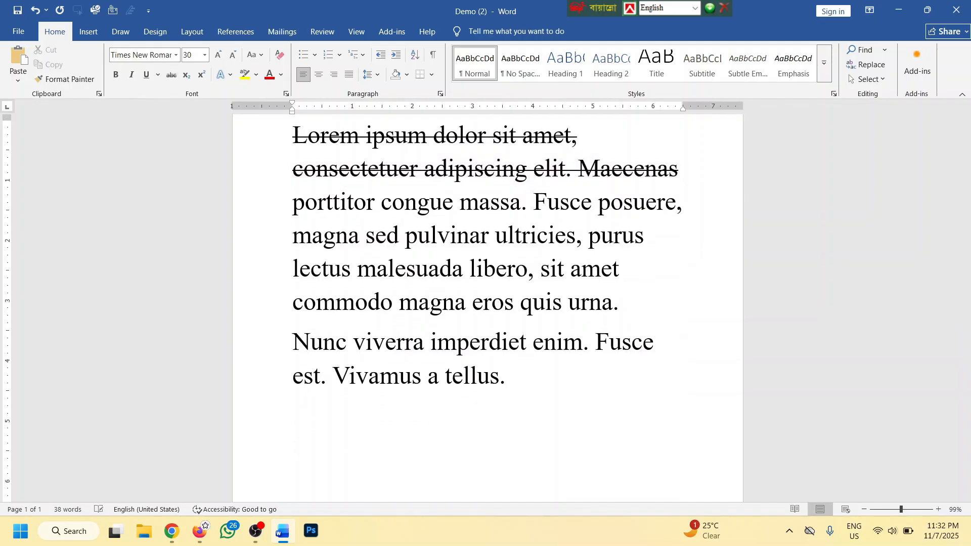
Type '= 150 Taka' and '= 120 Taka' on consecutive lines
type("= 150 Taka")
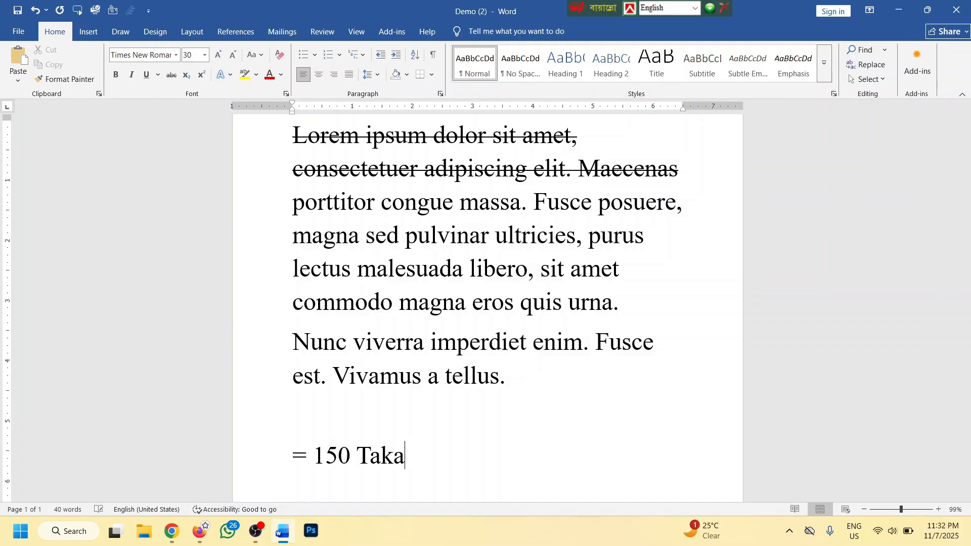
key("Return")
key("Return")
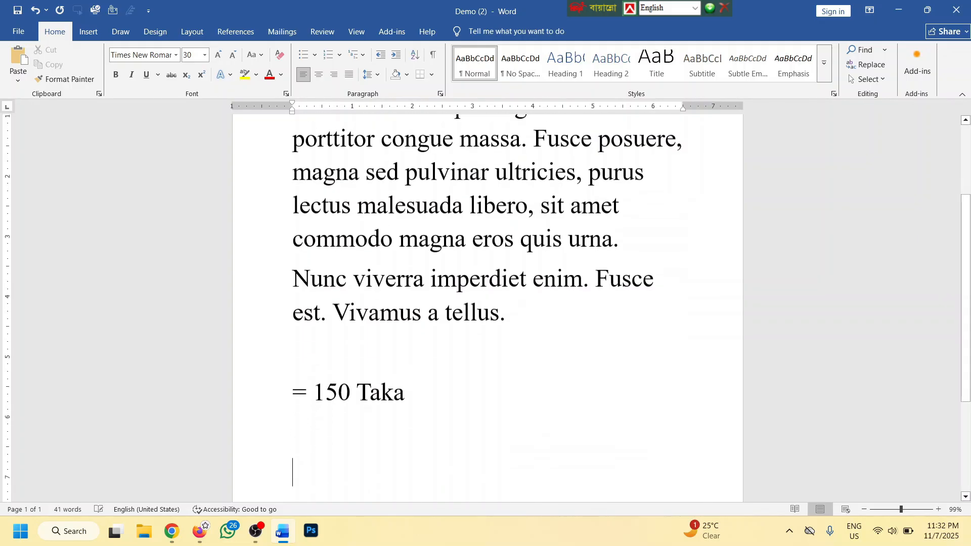
type("= 120 Taka")
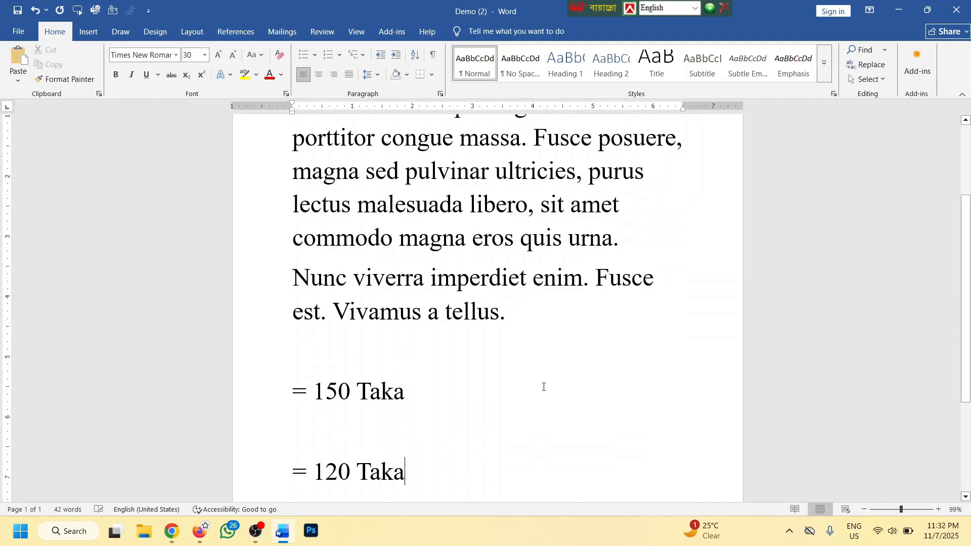
Strike through the number 120 on the last line
scroll(512, 403, "down", 1)
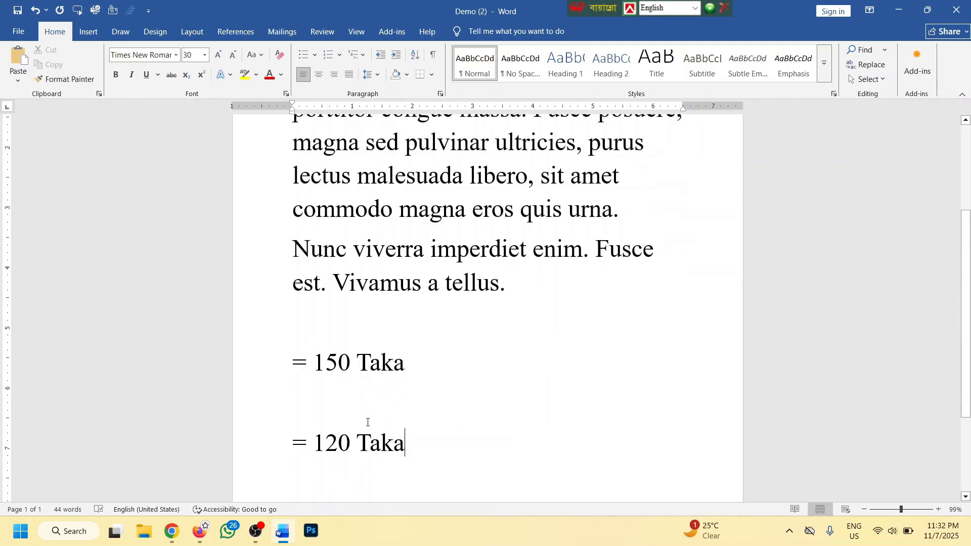
double_click(332, 438)
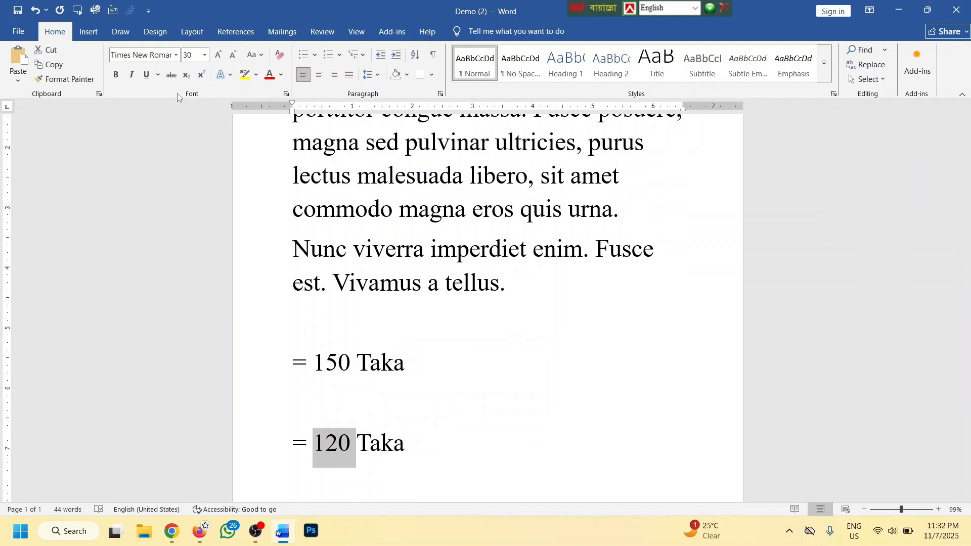
left_click(172, 77)
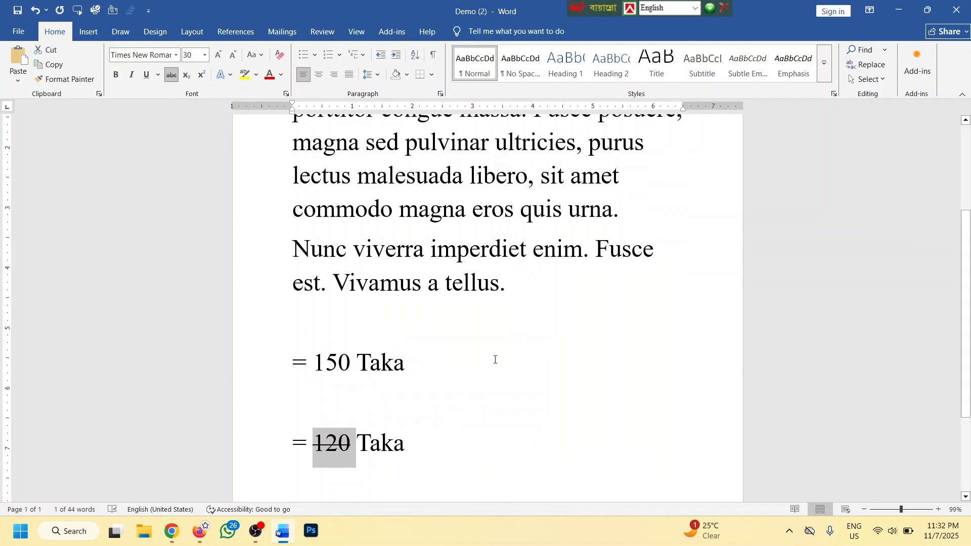
Delete the blank line between the two Taka lines
scroll(455, 364, "down", 3)
left_click(369, 343)
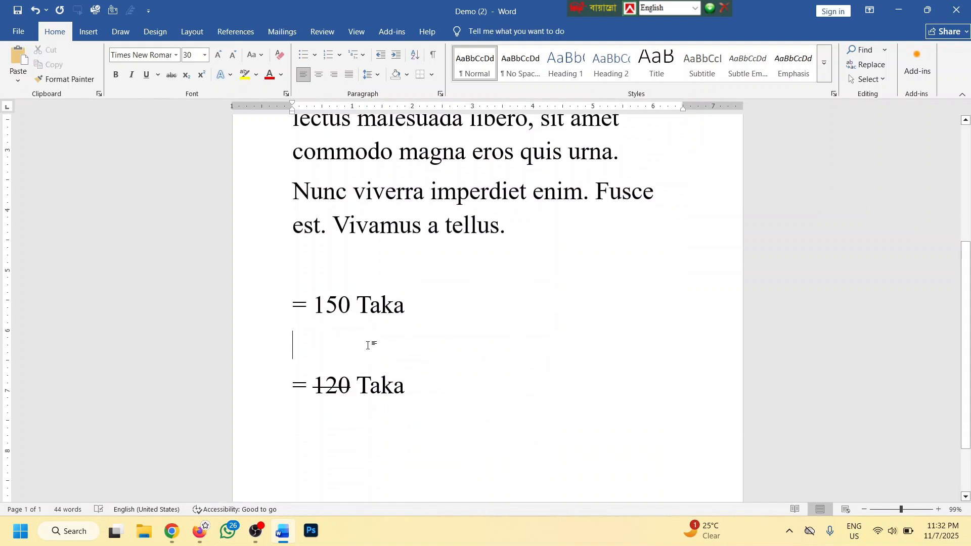
key("BackSpace")
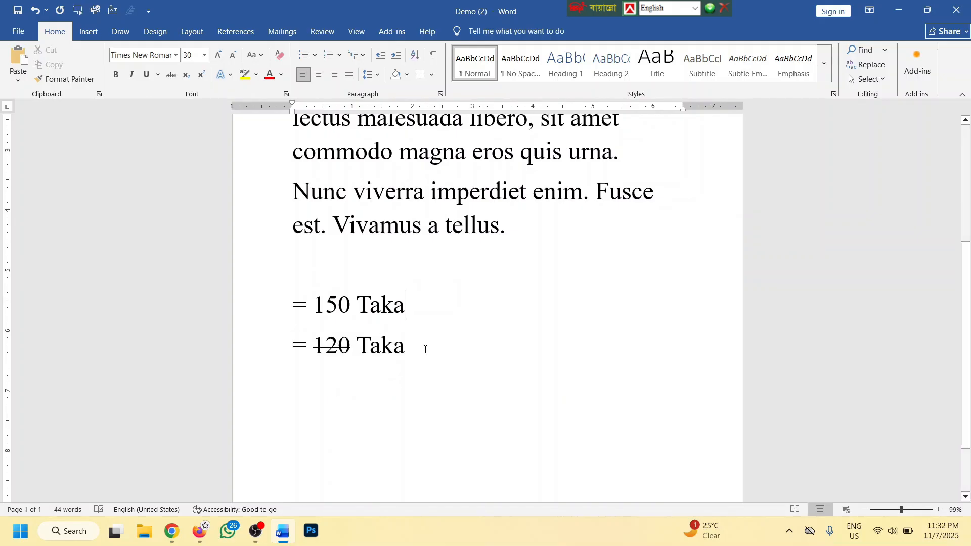
Remove the strikethrough from 120 again
left_click_drag(422, 347, 288, 341)
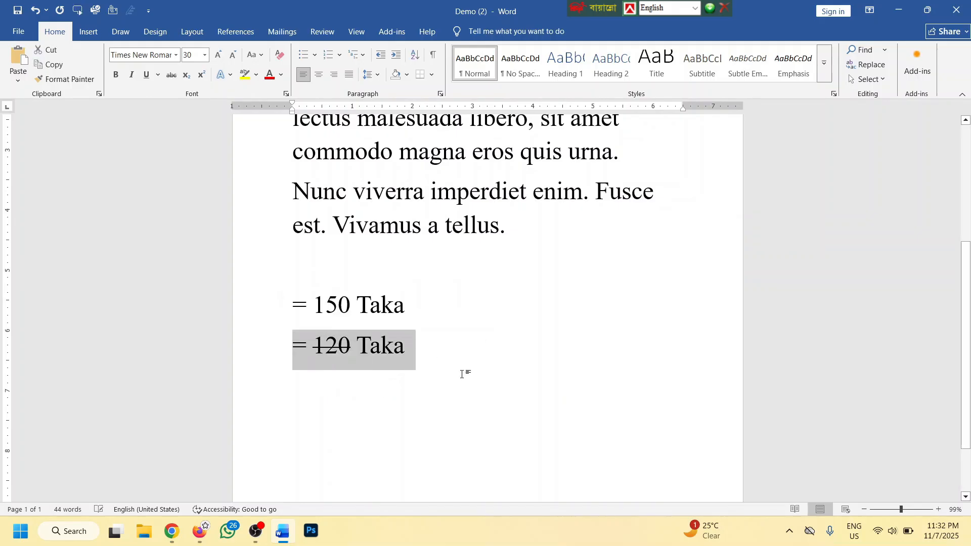
left_click(461, 374)
triple_click(435, 312)
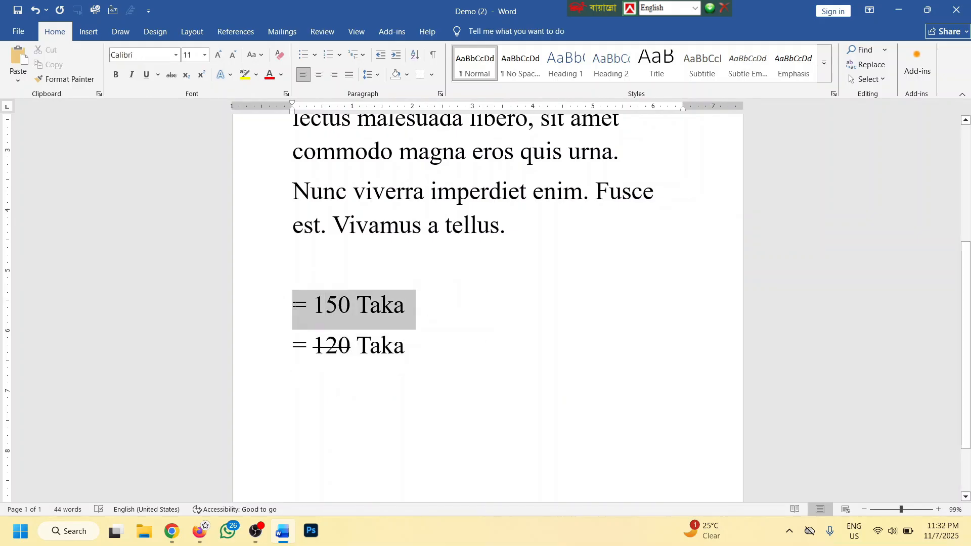
double_click(339, 350)
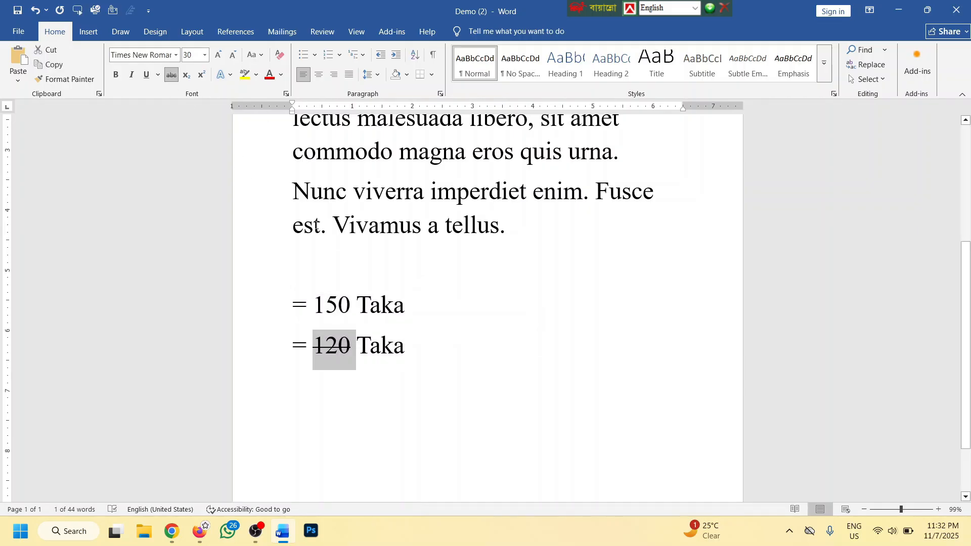
left_click(171, 75)
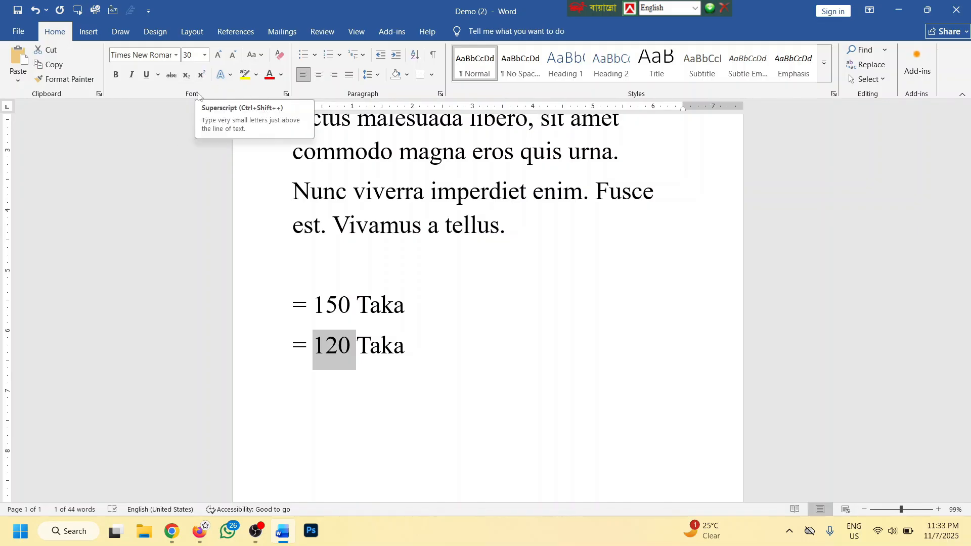
Delete both Taka lines and the blank line between them
left_click(420, 346)
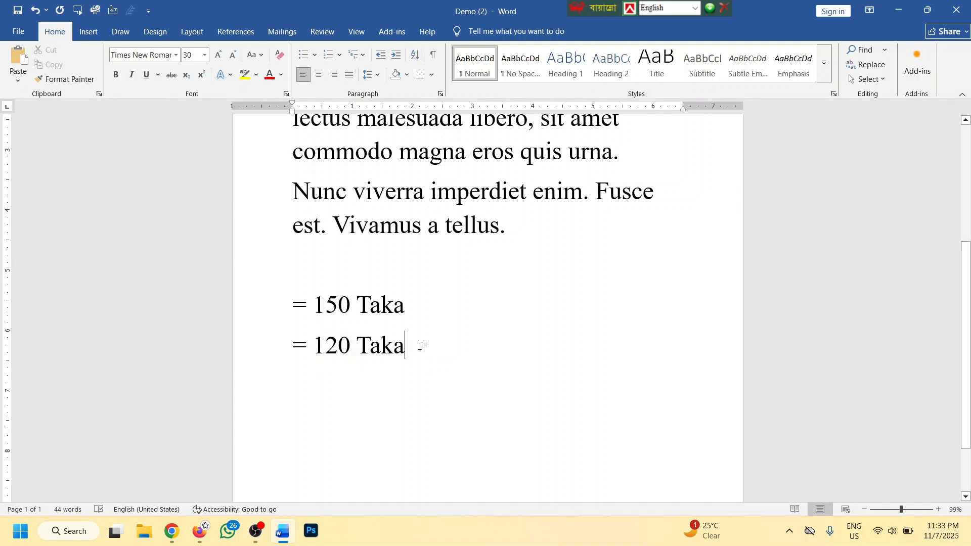
left_click_drag(419, 346, 275, 262)
key("Delete")
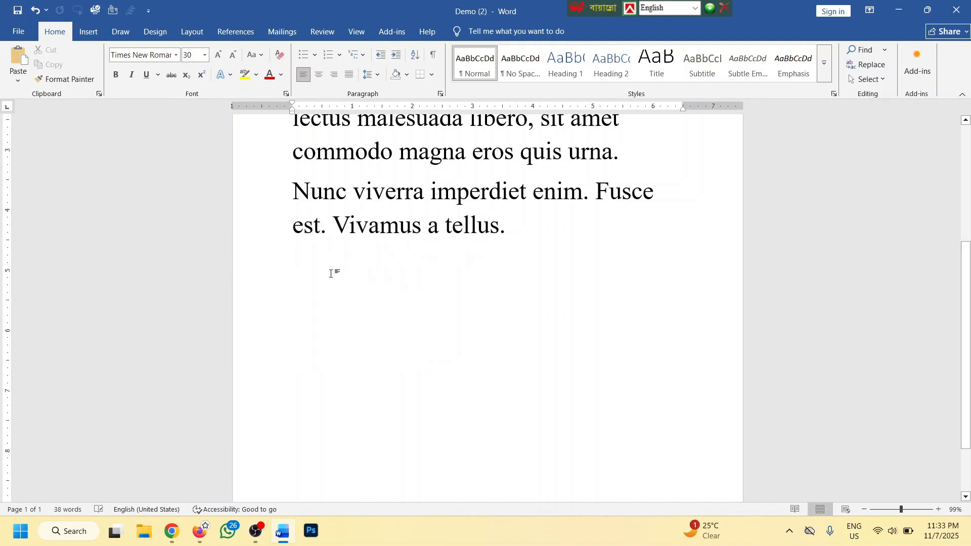
At 36-point size, type H2O, H2SO4 and CO2 on separate lines
left_click(218, 55)
type("H@")
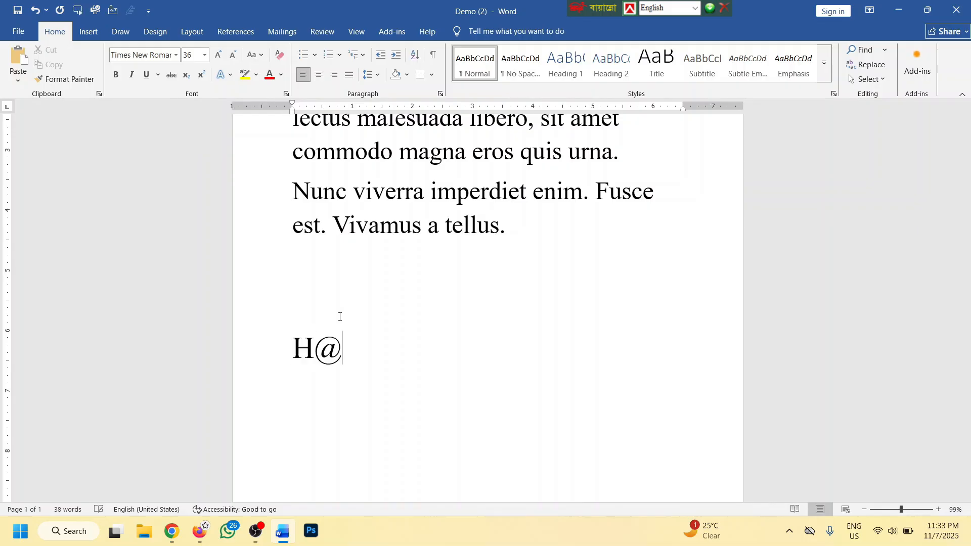
key("BackSpace")
type("2o")
key("BackSpace")
type("O")
key("Return")
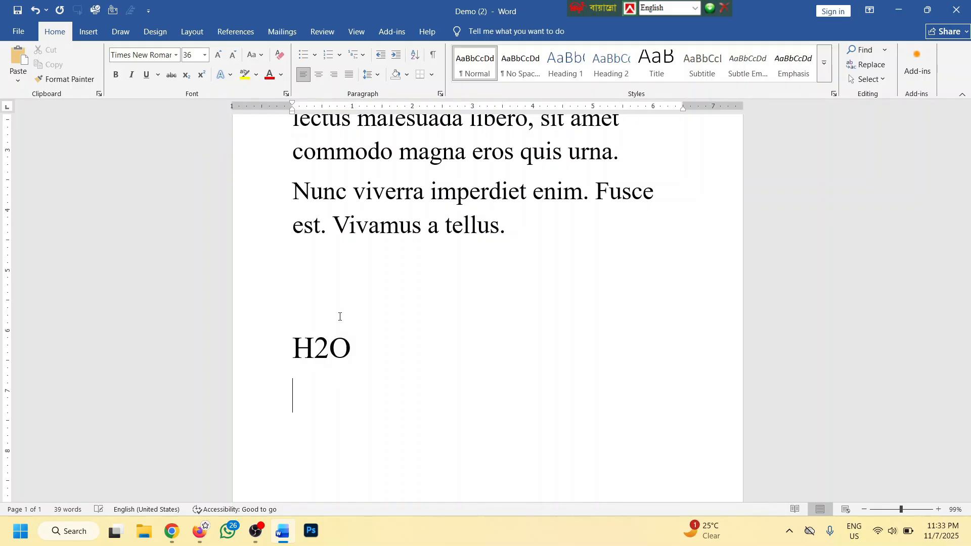
type("H2SO")
type("4")
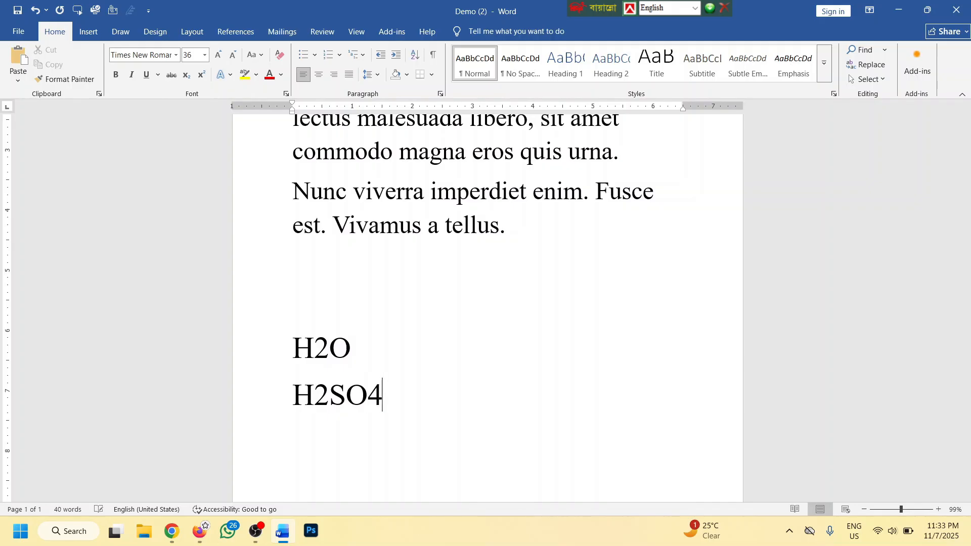
key("Return")
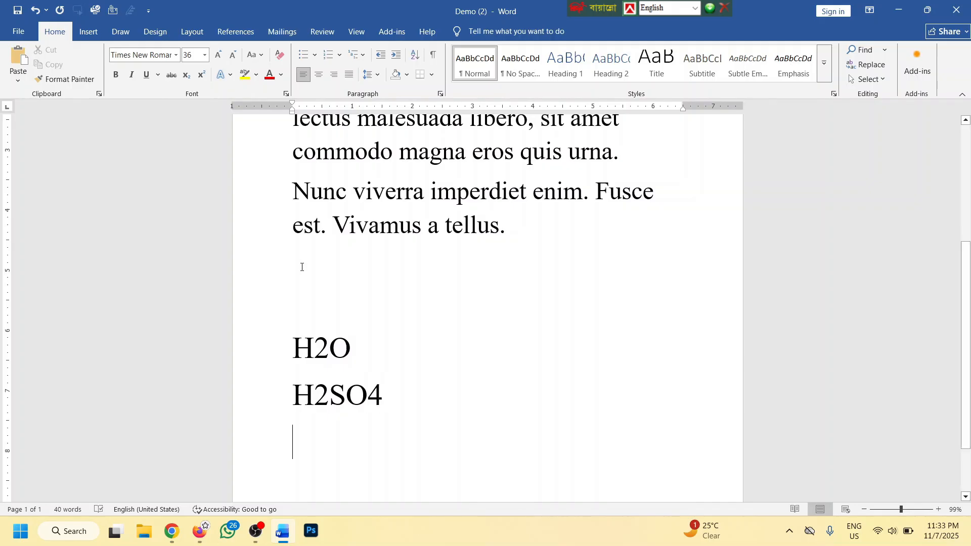
type("CO")
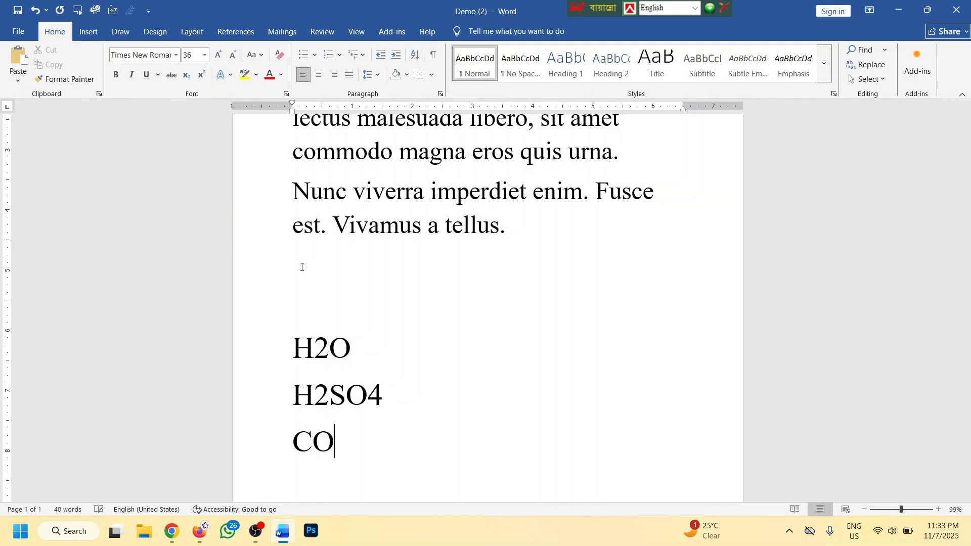
type("2")
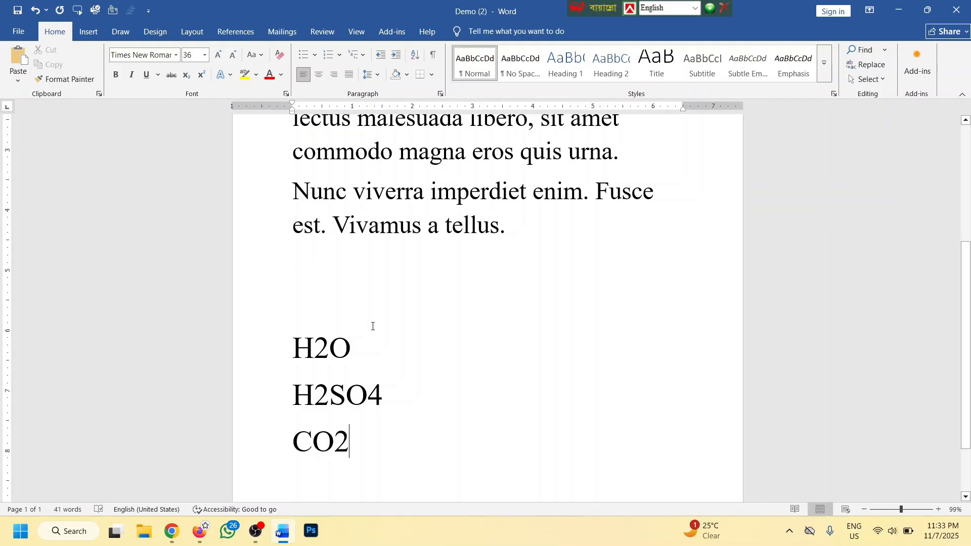
scroll(359, 335, "down", 1)
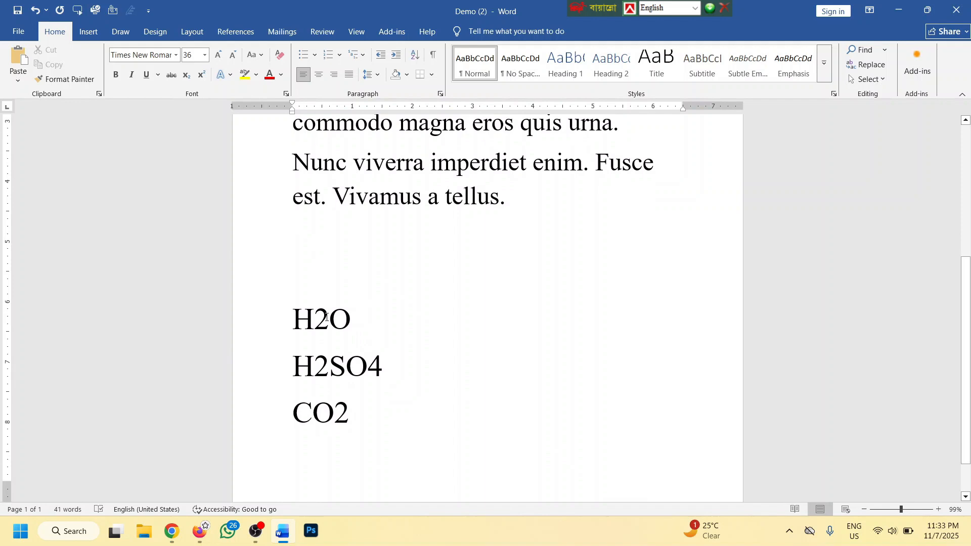
Make the digits in H2O, H2SO4 and CO2 subscript
left_click_drag(326, 317, 317, 323)
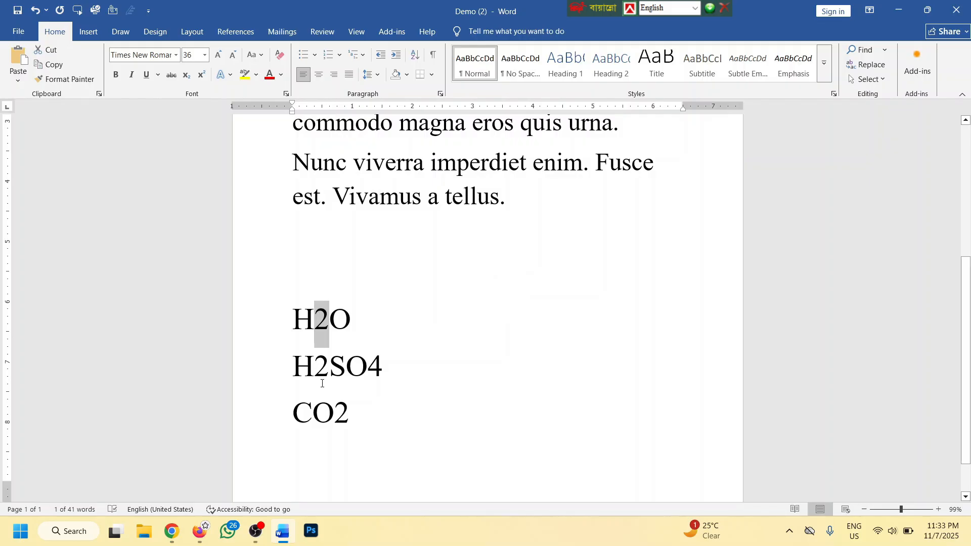
left_click(187, 75)
left_click_drag(329, 363, 314, 364)
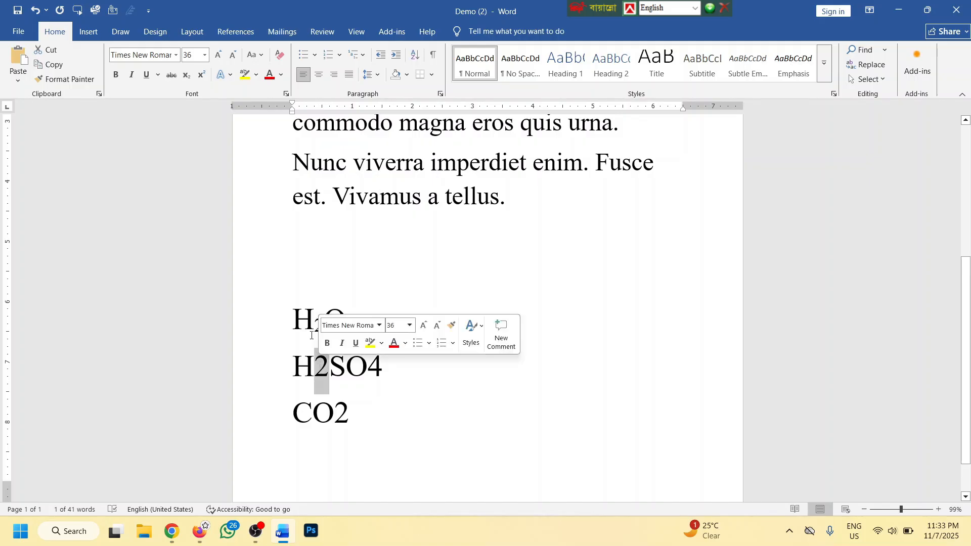
left_click(186, 75)
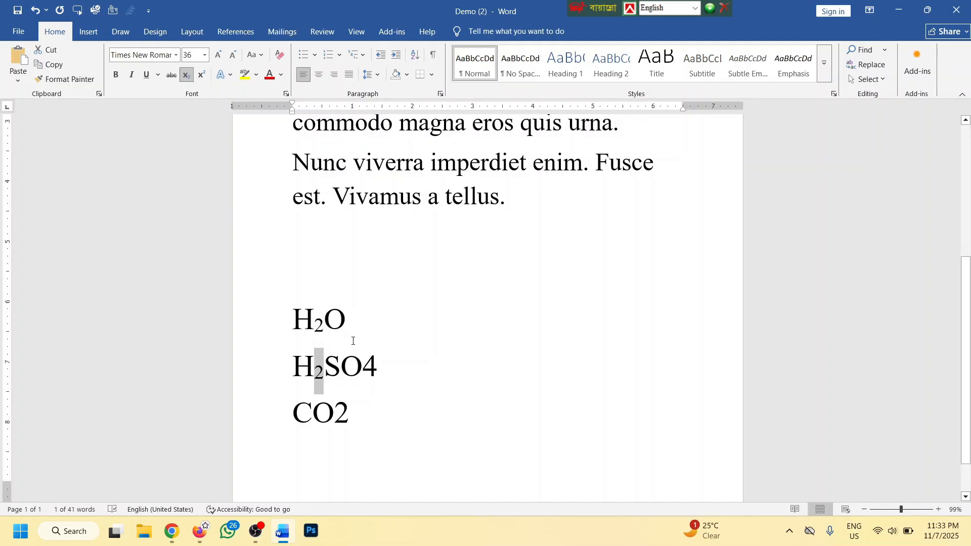
key("ctrl+z")
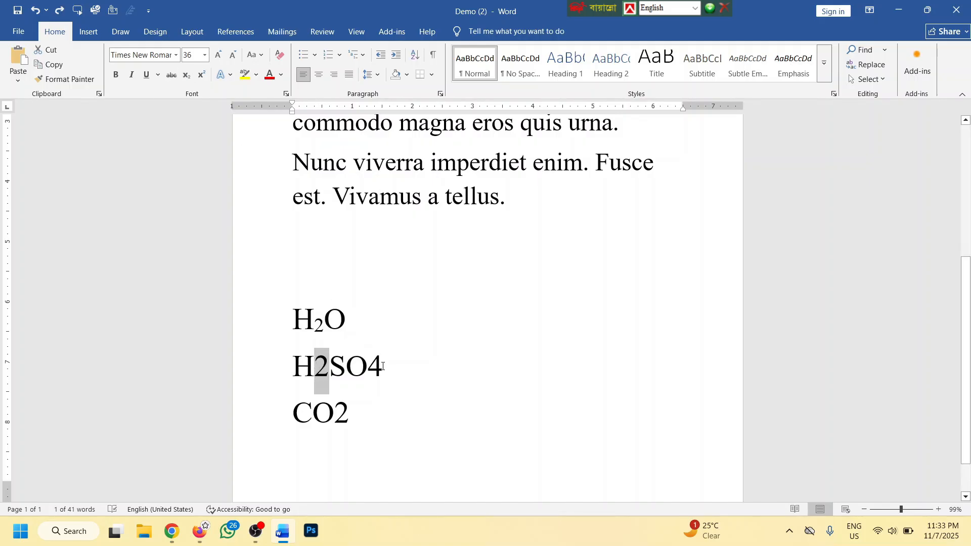
left_click_drag(383, 365, 333, 420)
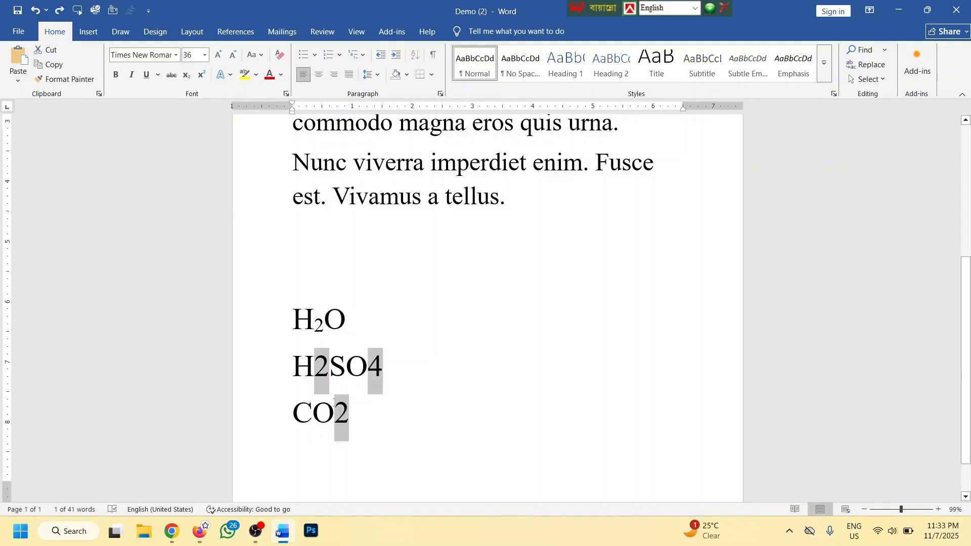
left_click(186, 75)
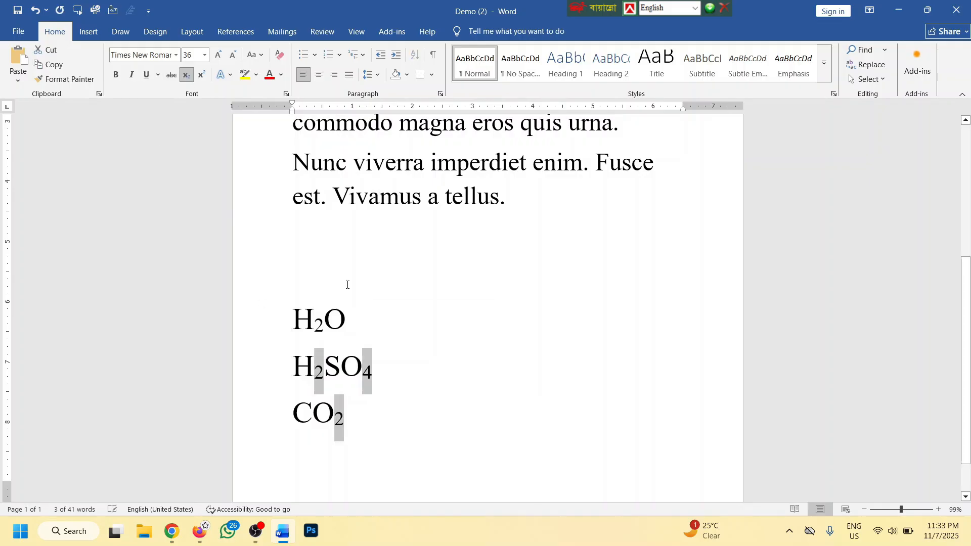
Separate the formulas with blank lines and remove the empty lines above H2O
left_click(360, 326)
key("Return")
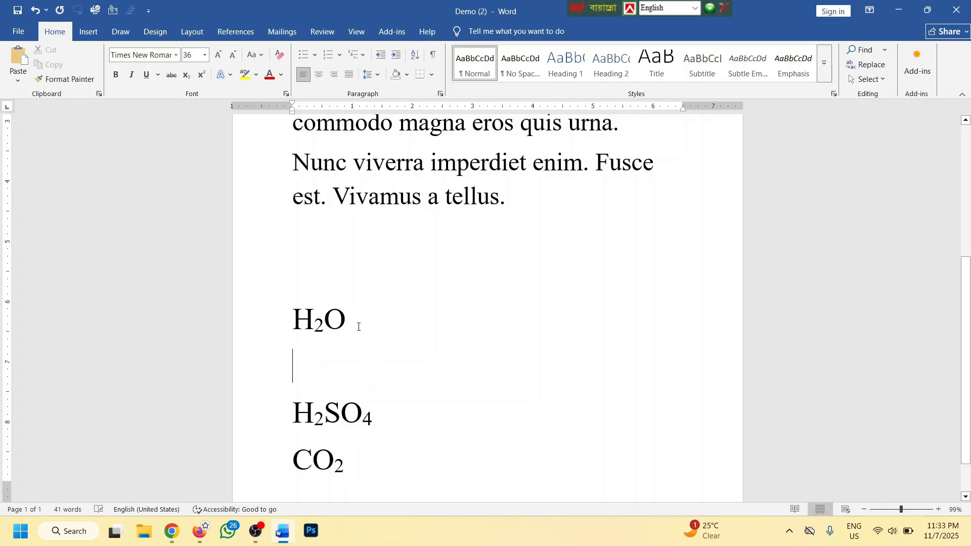
left_click(385, 428)
key("Return")
scroll(382, 400, "down", 2)
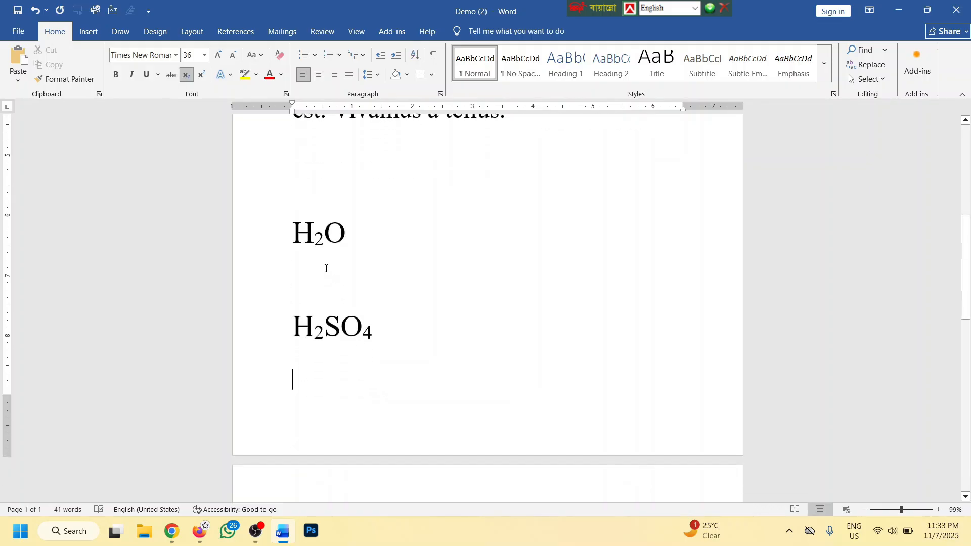
left_click(323, 182)
key("BackSpace")
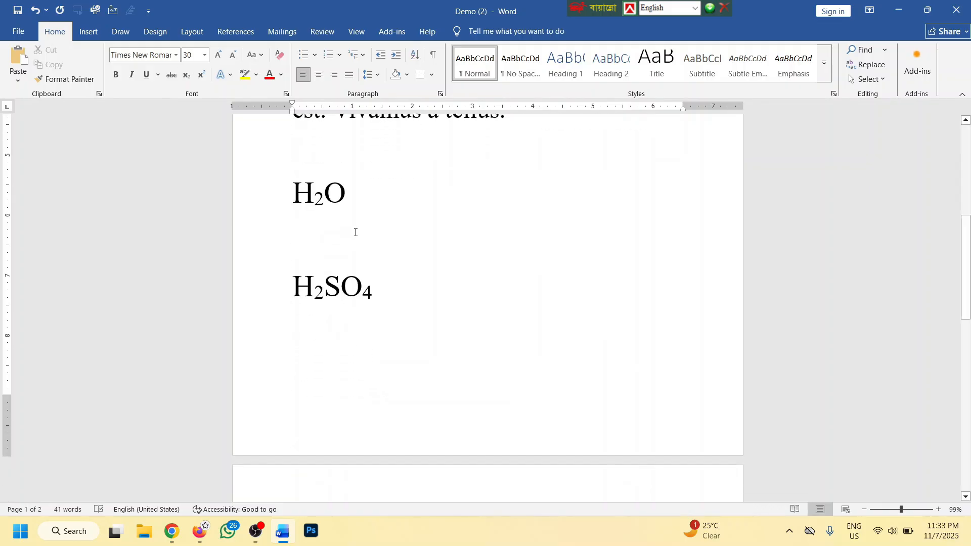
key("BackSpace")
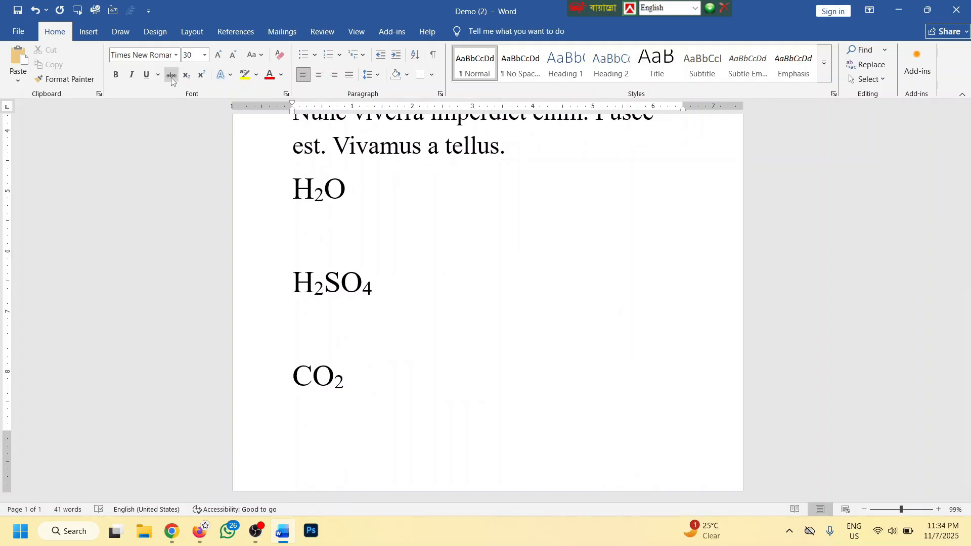
left_click_drag(366, 385, 264, 190)
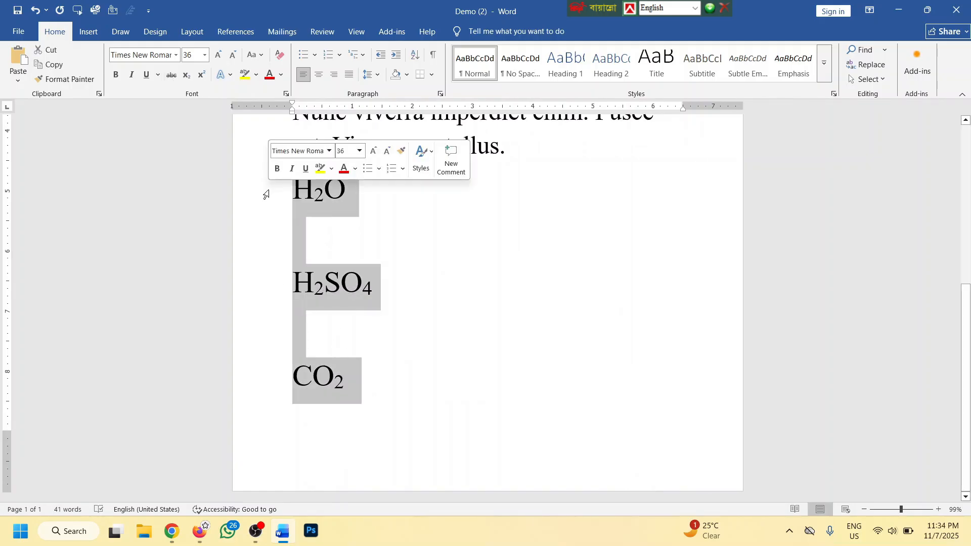
Replace the formulas with the equation a + b2 = a2+2ab+b2, fixing the capitalised a
key("BackSpace")
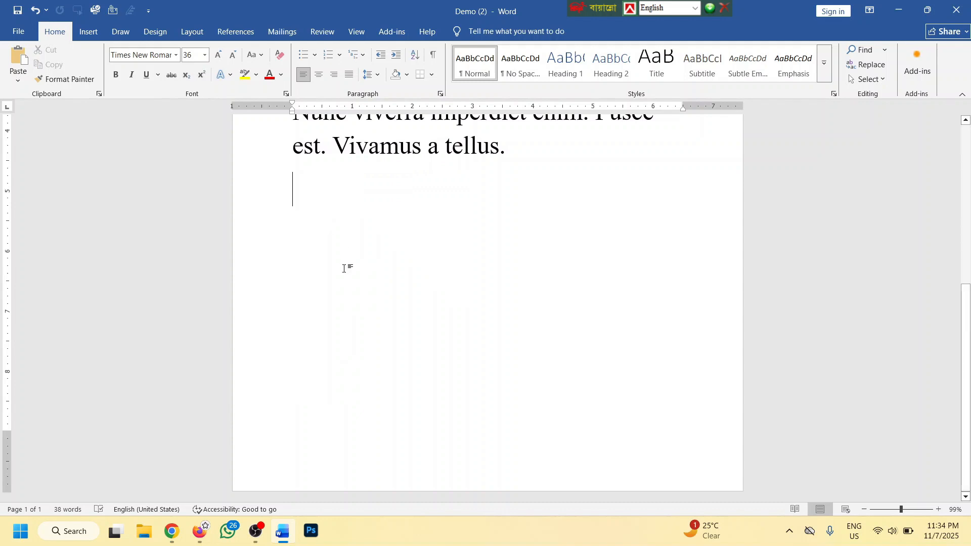
type("a + 2")
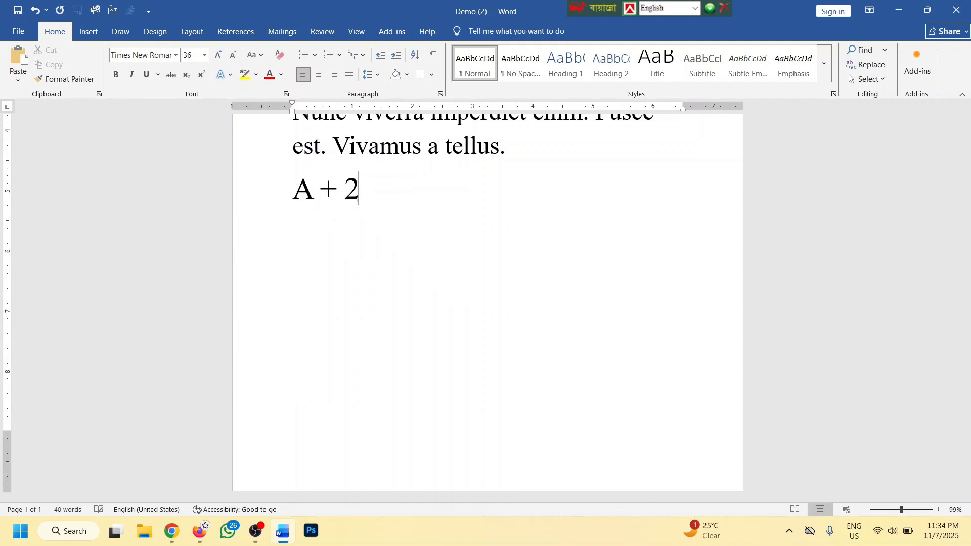
key("BackSpace")
type("b 2 = ")
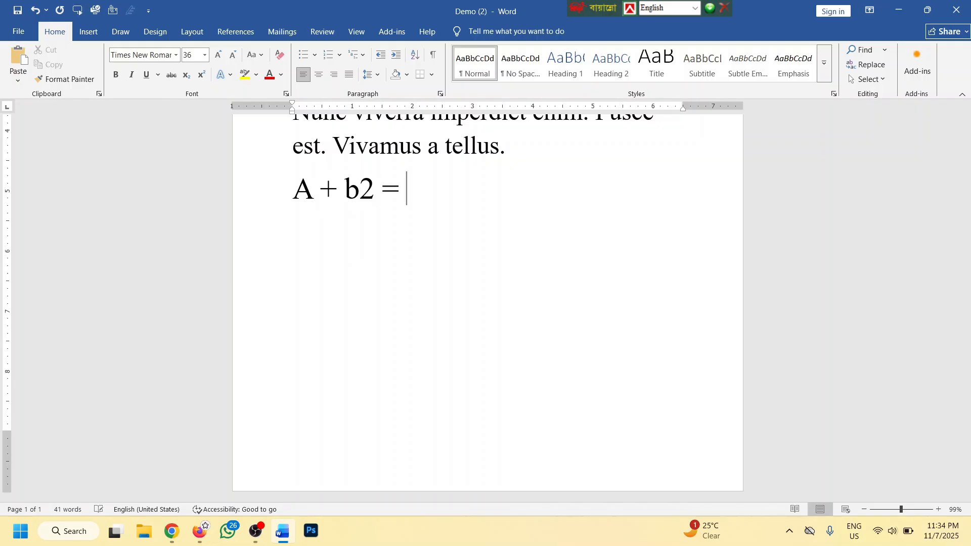
type("a2+2")
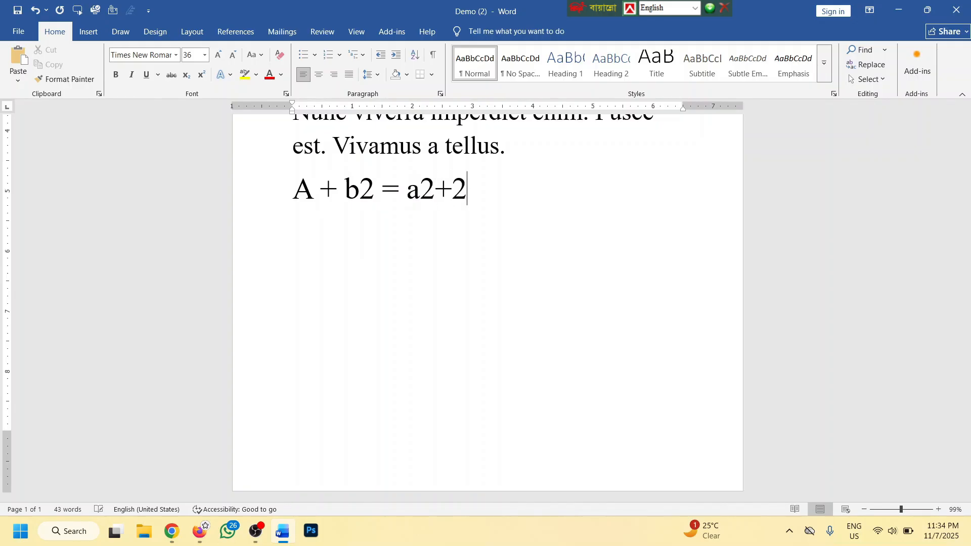
type("ab+b2")
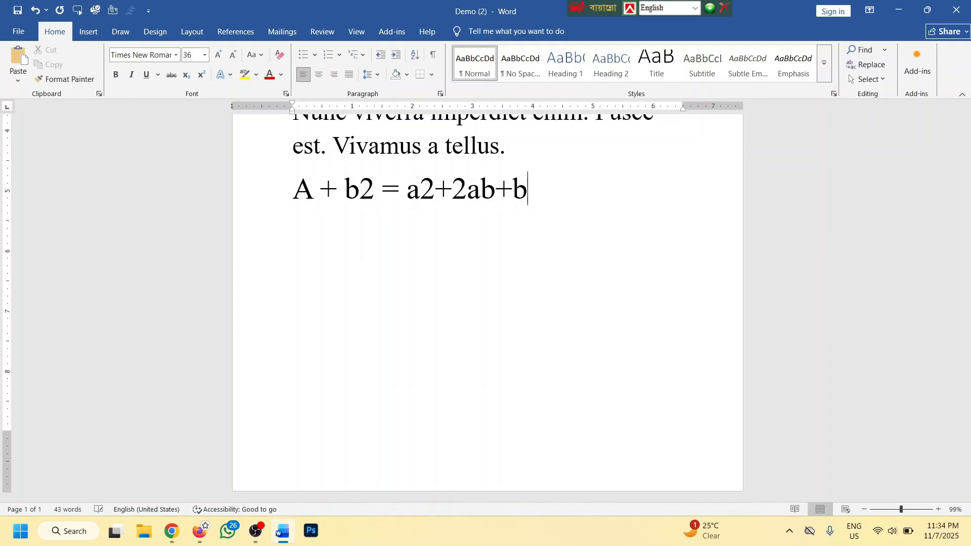
double_click(316, 190)
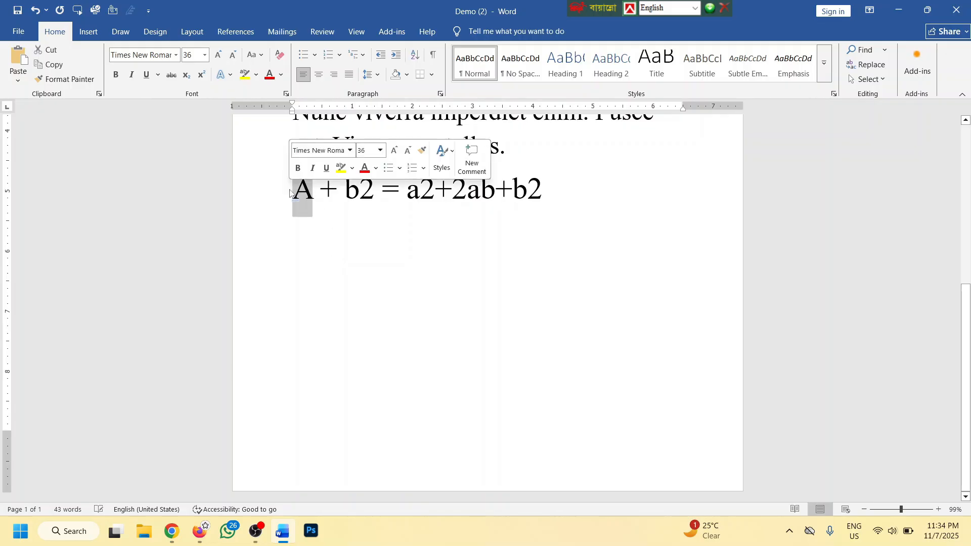
type("a")
Make every exponent 2 superscript and add a blank line above the equation
scroll(352, 229, "up", 1)
left_click(353, 220)
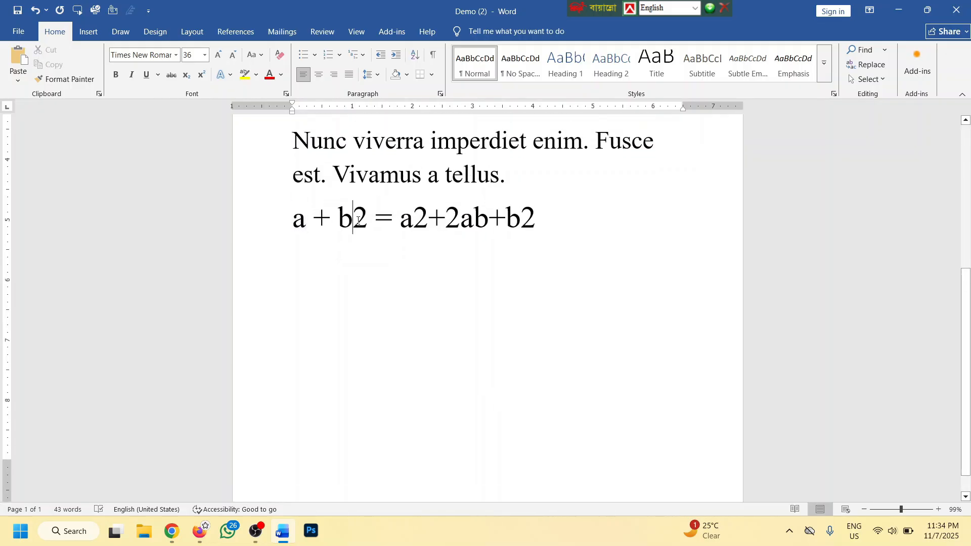
left_click_drag(359, 214, 369, 214)
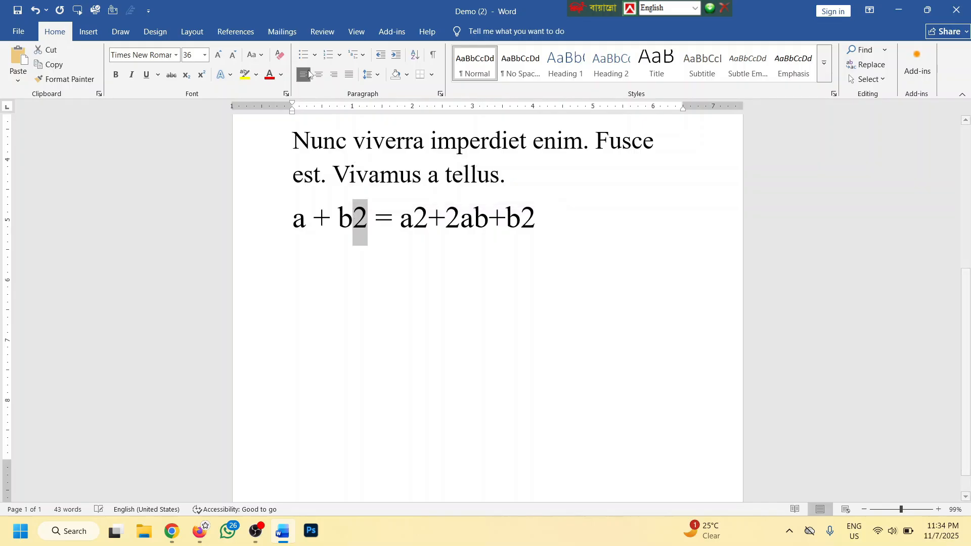
left_click(202, 76)
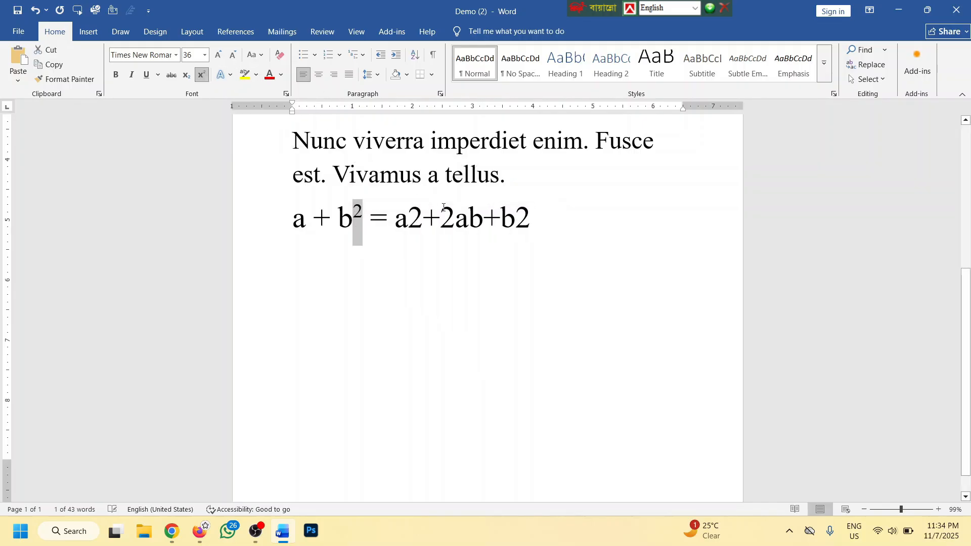
left_click_drag(409, 214, 423, 215)
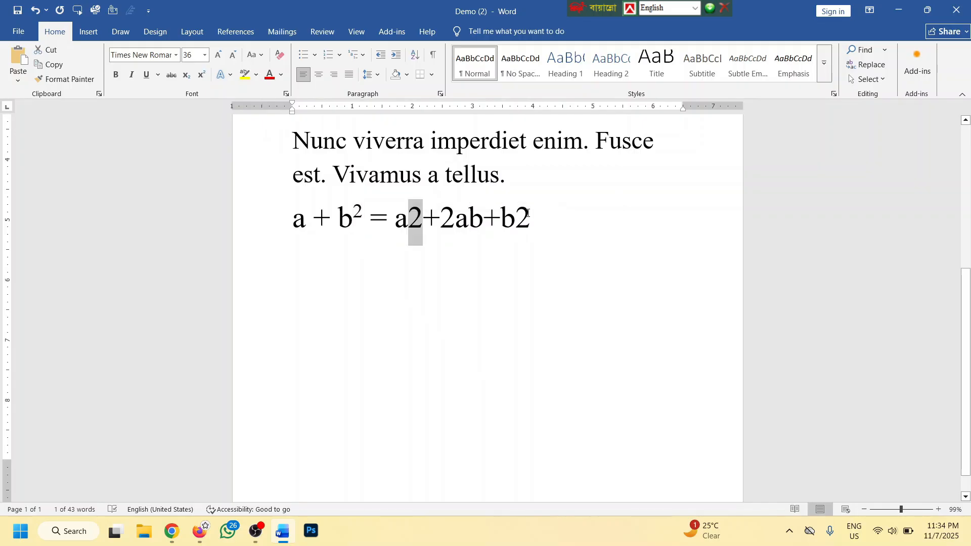
left_click_drag(526, 212, 527, 212)
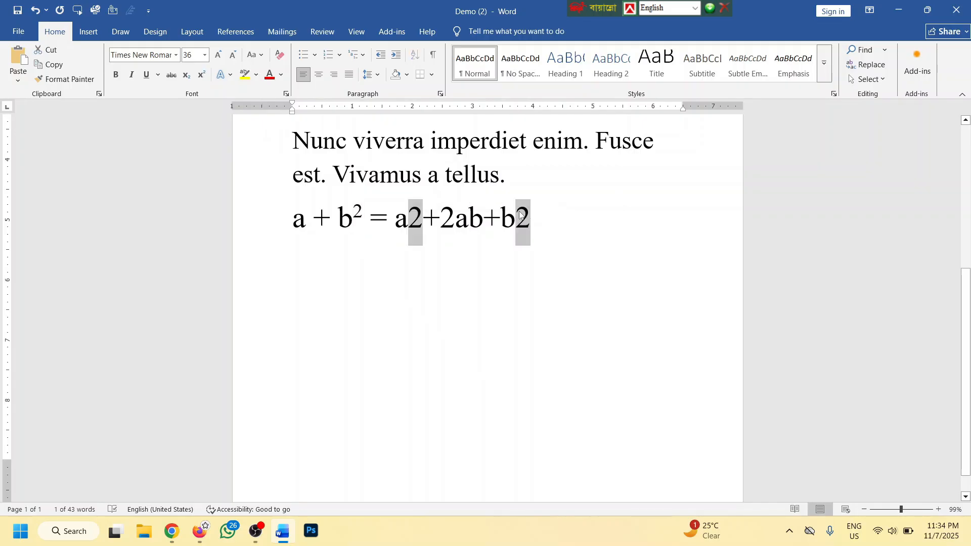
left_click(201, 75)
left_click(325, 279)
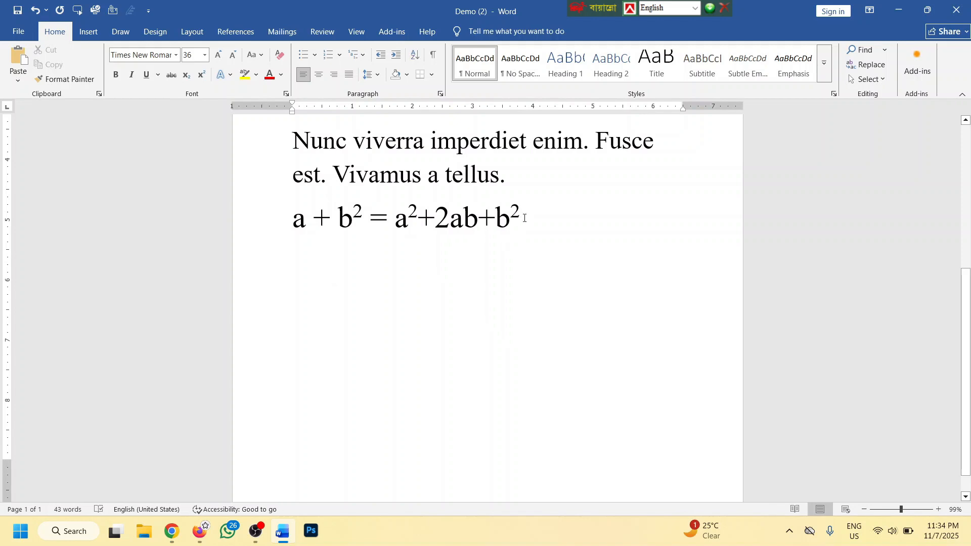
key("Return")
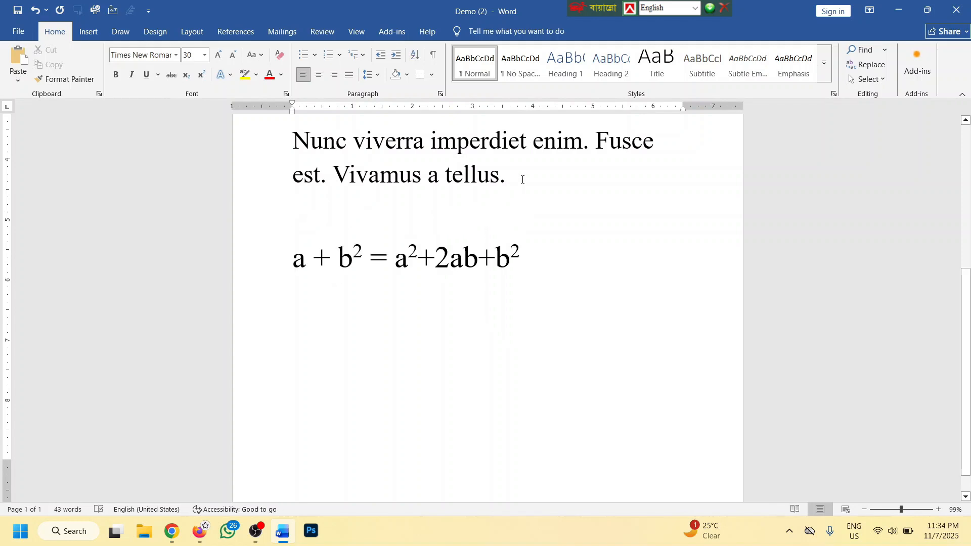
Type 1st, 2nd, 3rd and 4th on separate lines
type("1st")
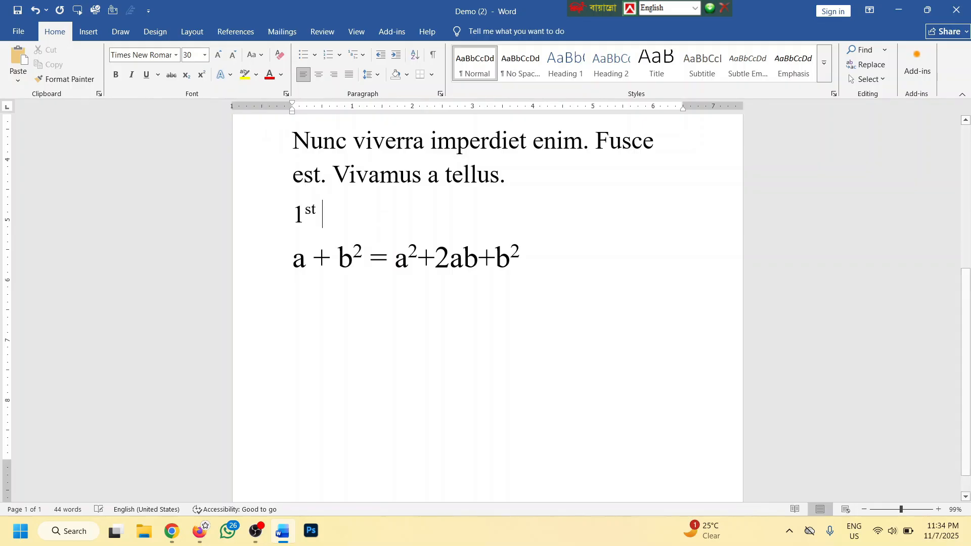
key("Return")
type("2nd")
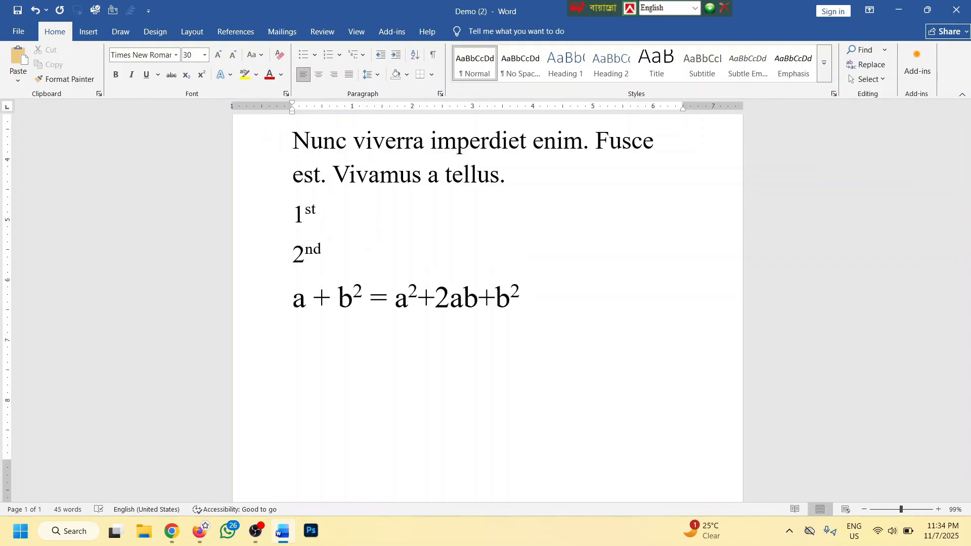
key("Return")
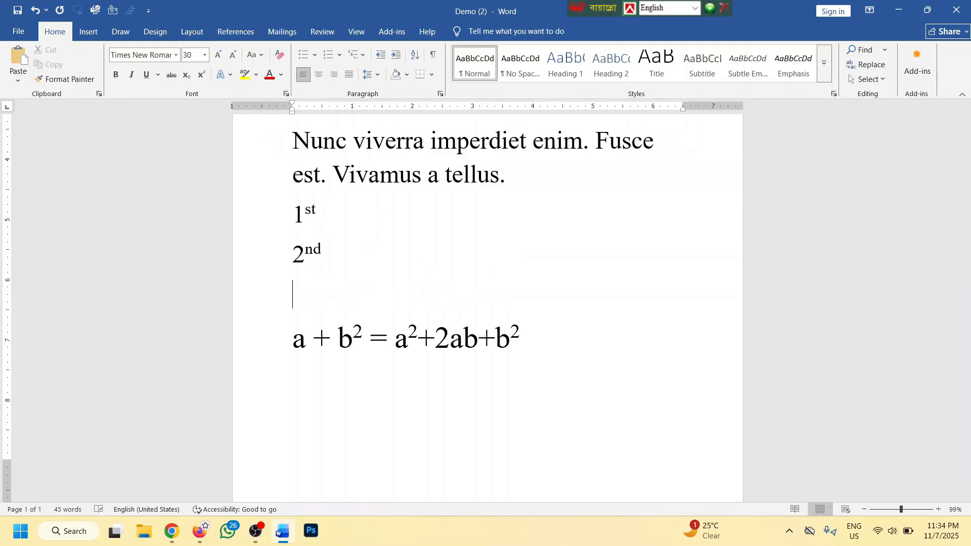
type("3rd")
key("Return")
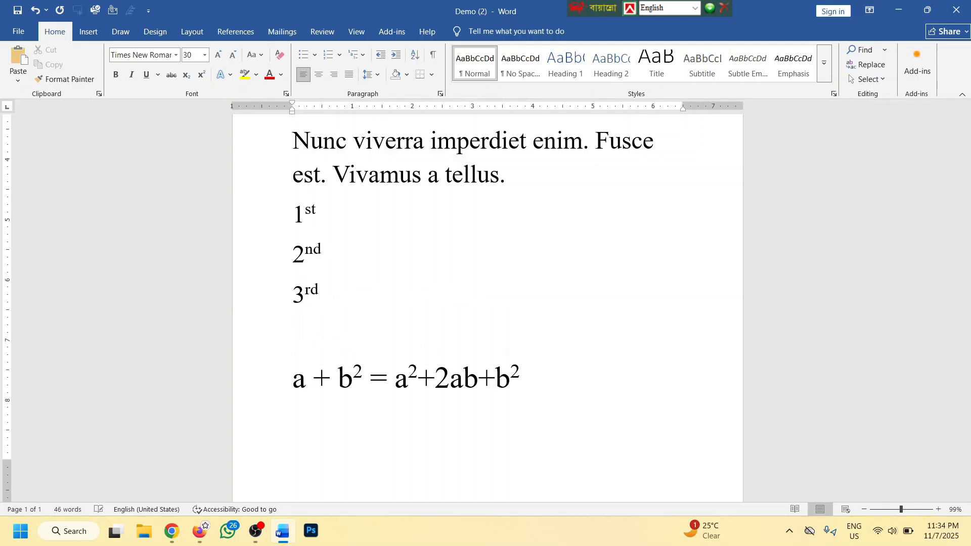
type("4th")
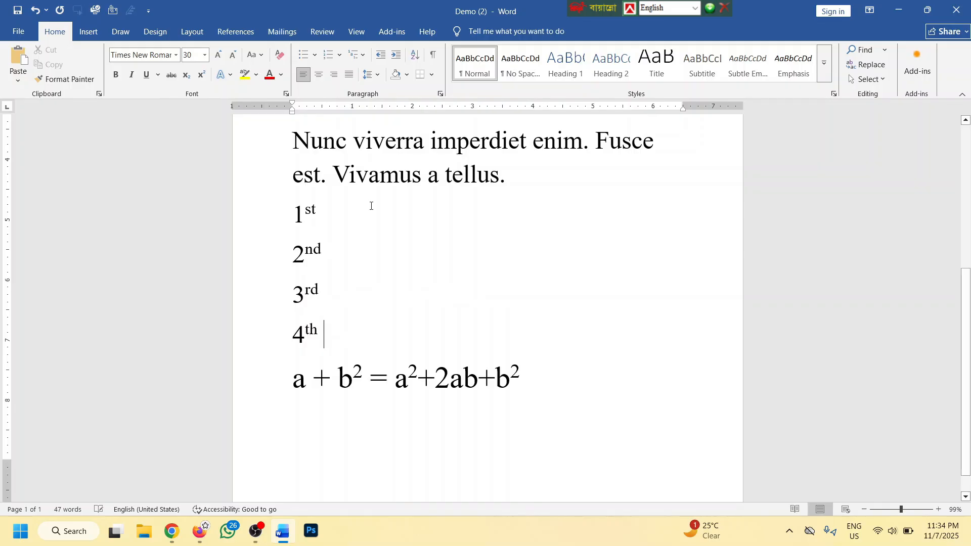
Undo AutoCorrect on 4th and make its th superscript manually
key("ctrl+z")
left_click_drag(333, 344, 305, 339)
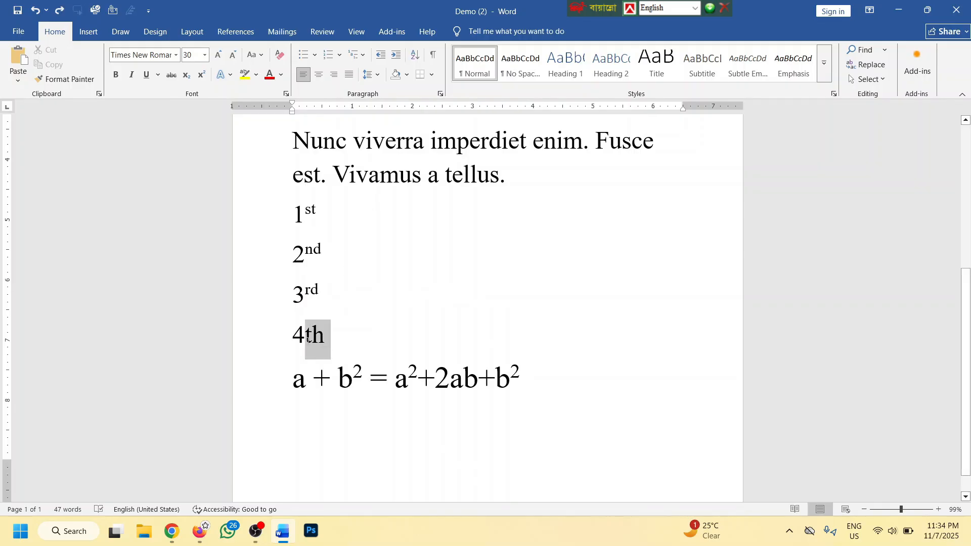
left_click(202, 75)
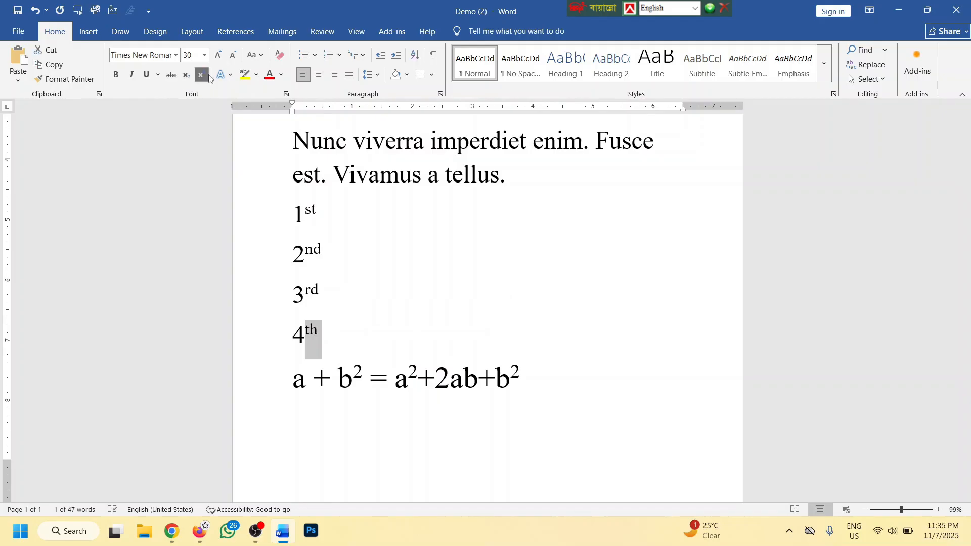
left_click(519, 374)
key("ctrl+a")
Replace all document content with sample paragraphs generated by =lorem()
scroll(287, 116, "up", 4)
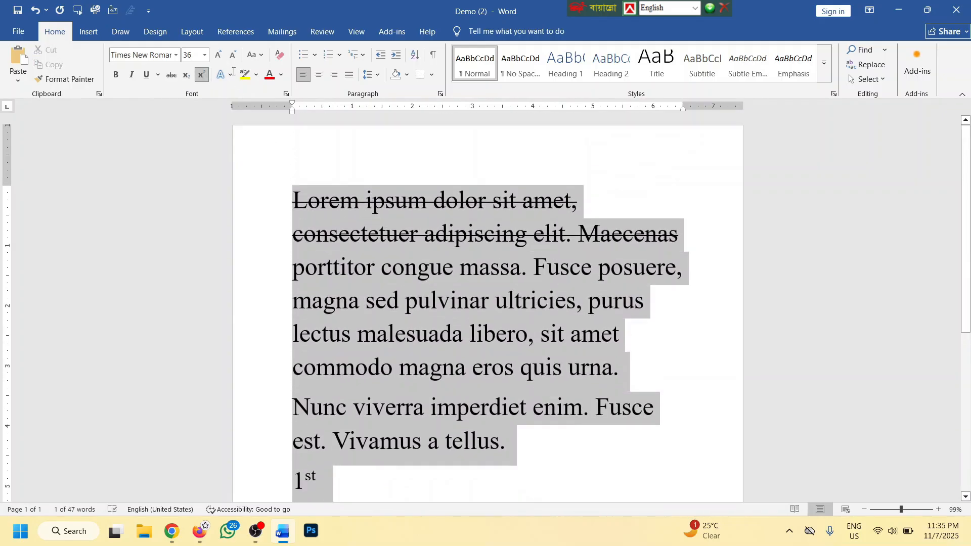
key("BackSpace")
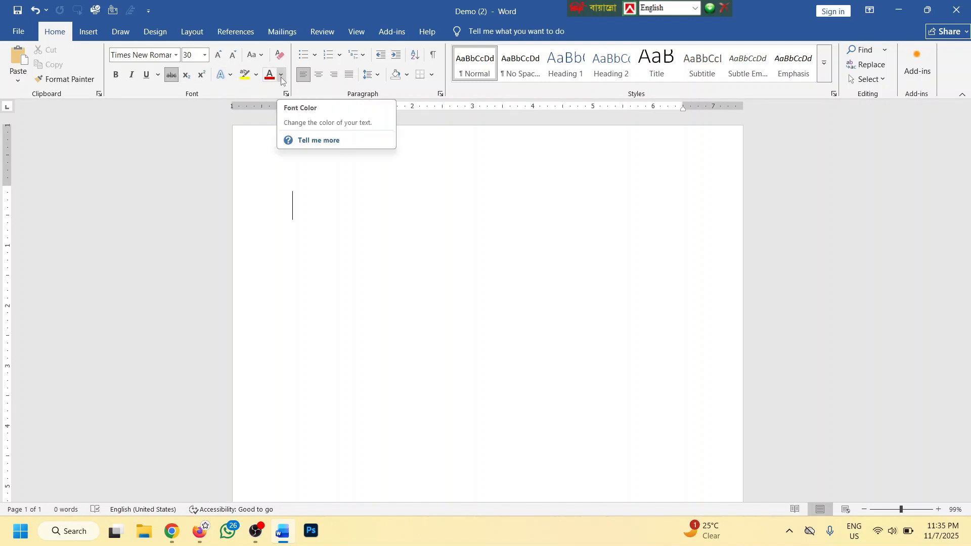
type("=")
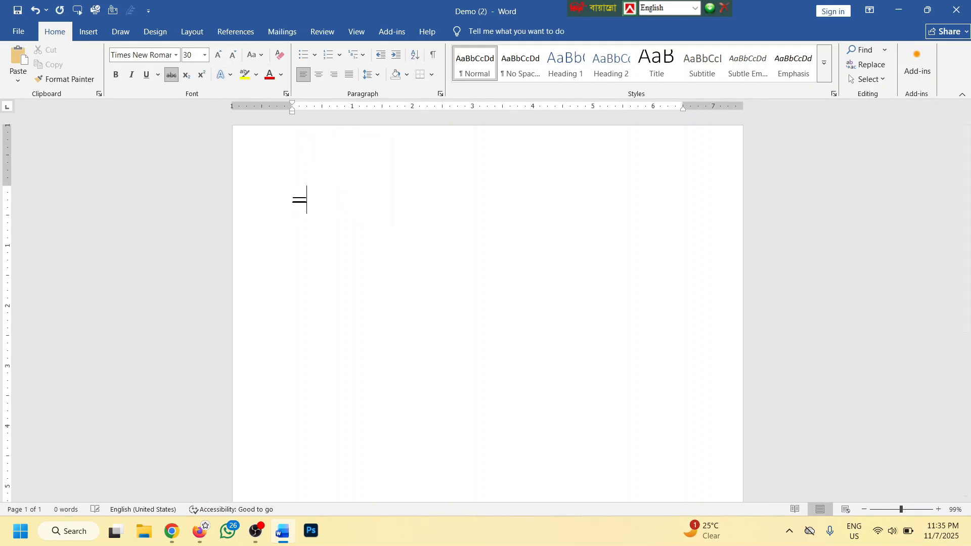
type("lorem()")
key("Return")
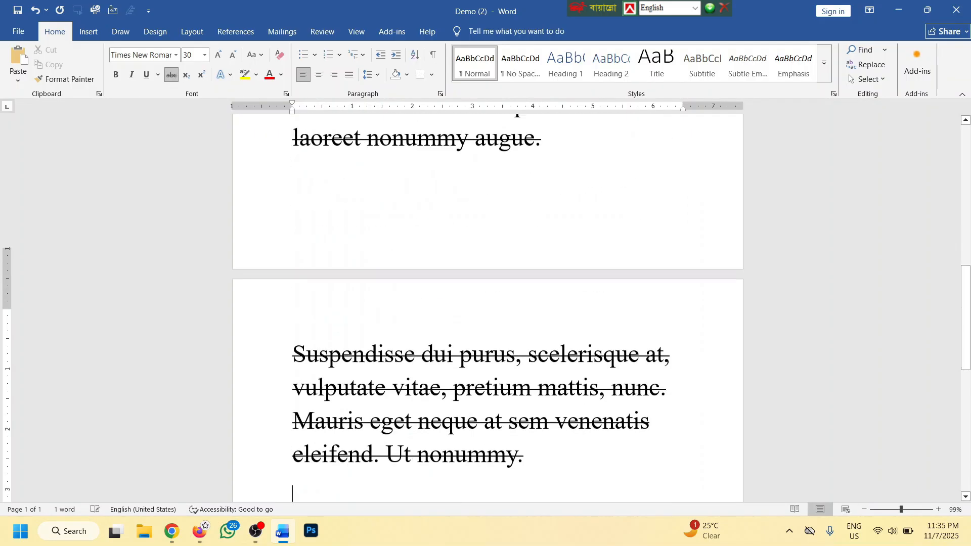
Remove strikethrough from all text and shrink it five size steps to 16 point
key("ctrl+a")
left_click(174, 79)
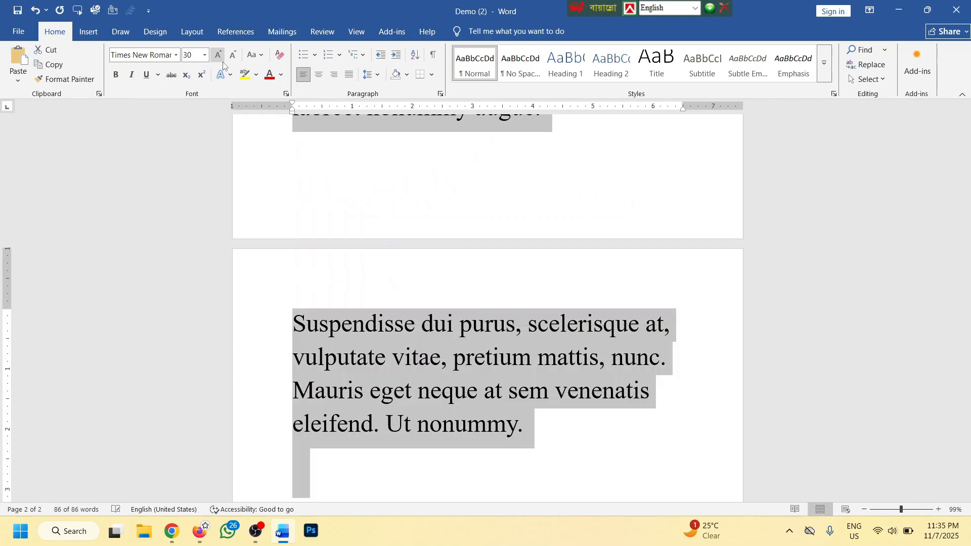
left_click(233, 56)
left_click(232, 55)
left_click(233, 55)
left_click(233, 56)
left_click(232, 56)
left_click(232, 56)
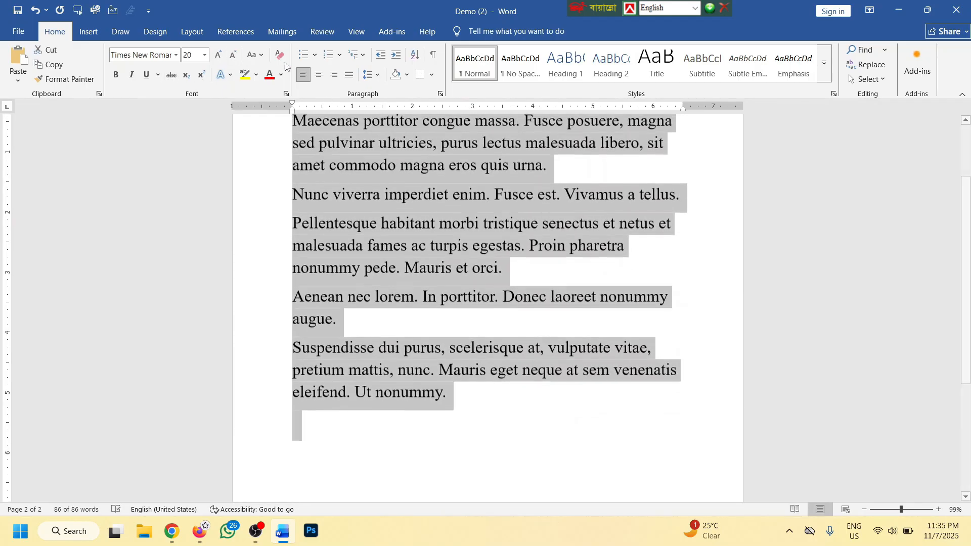
left_click(232, 55)
scroll(462, 229, "up", 1)
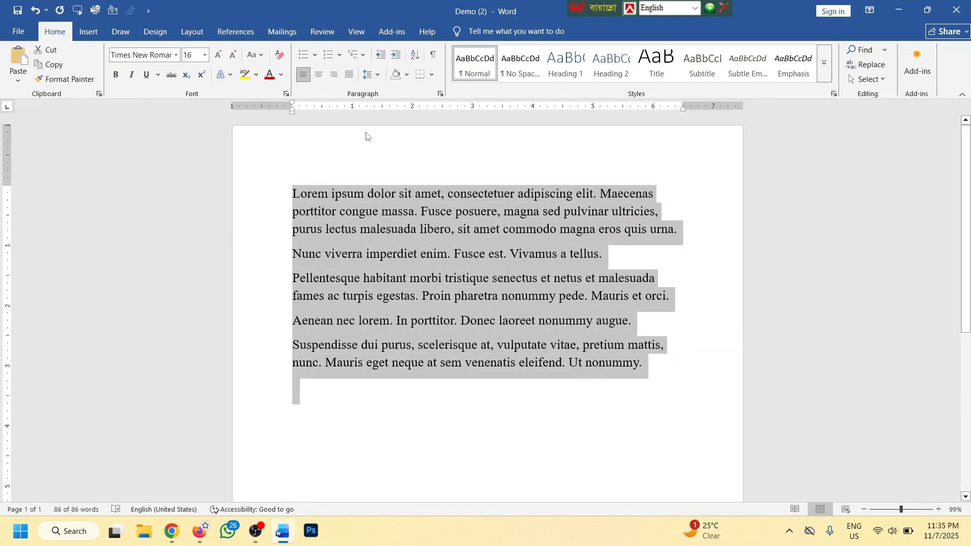
left_click(282, 76)
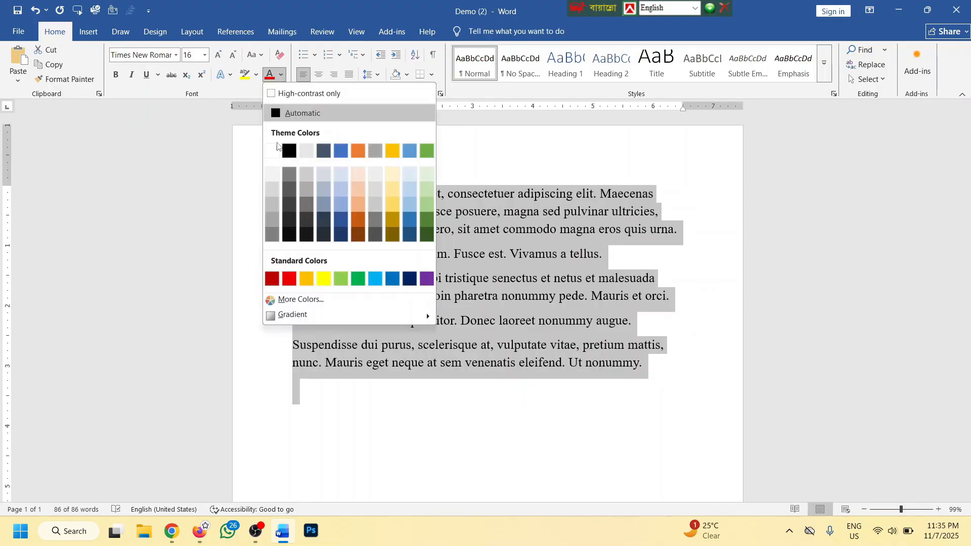
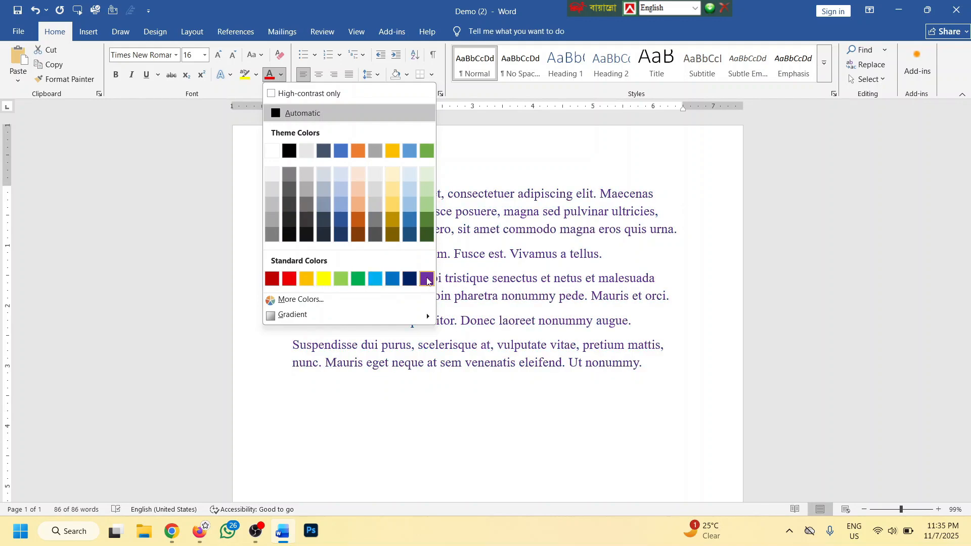
Make the text red, then try colours in the More Colors dialog's Standard and Custom tabs
left_click(293, 282)
left_click(282, 74)
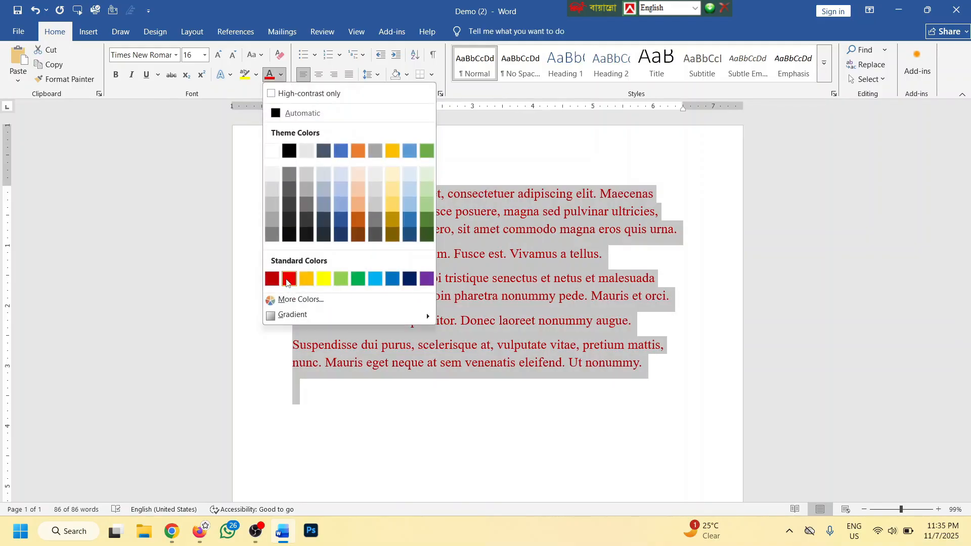
left_click(300, 299)
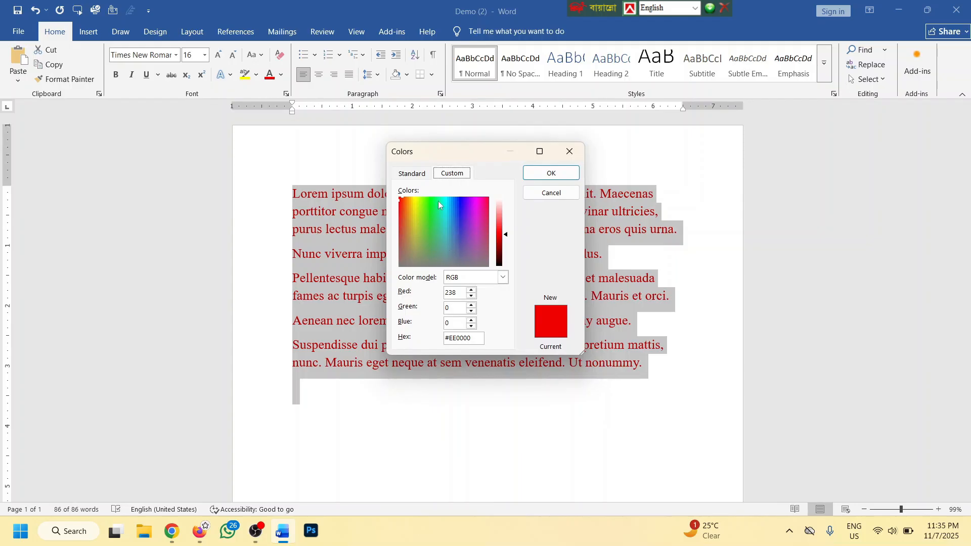
left_click(440, 222)
left_click(447, 220)
left_click(411, 173)
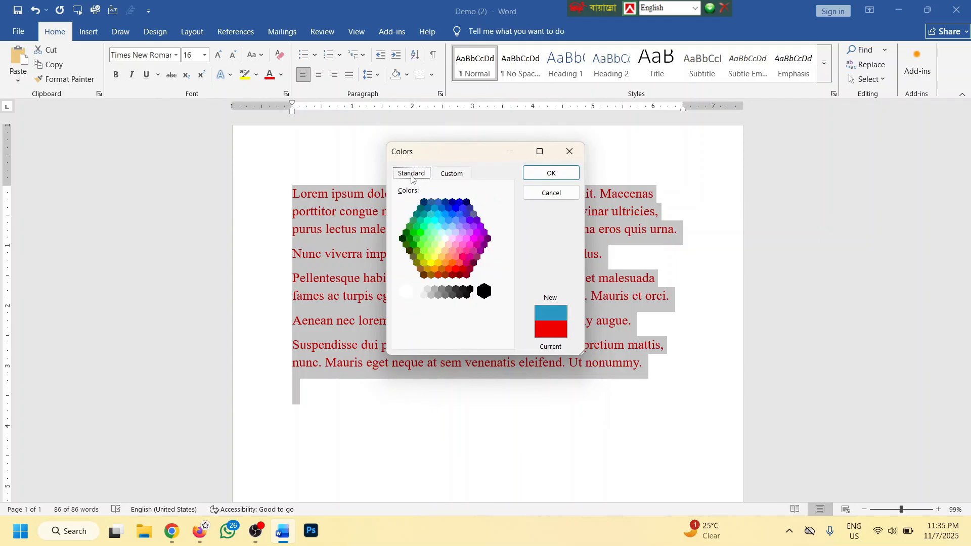
left_click(436, 232)
left_click(439, 235)
left_click(448, 174)
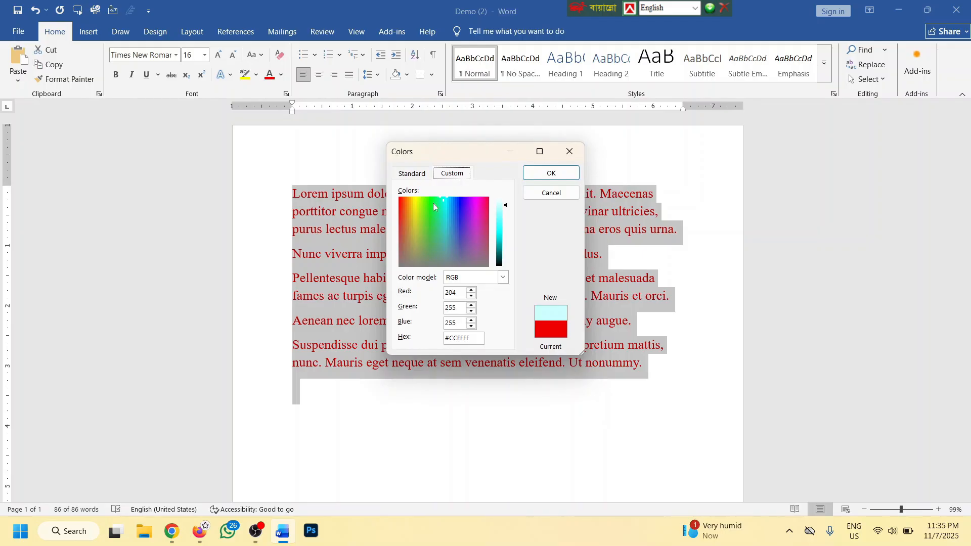
Set the custom RGB colour to Red 100, Green 100, Blue 100 and apply it to the text
left_click(495, 276)
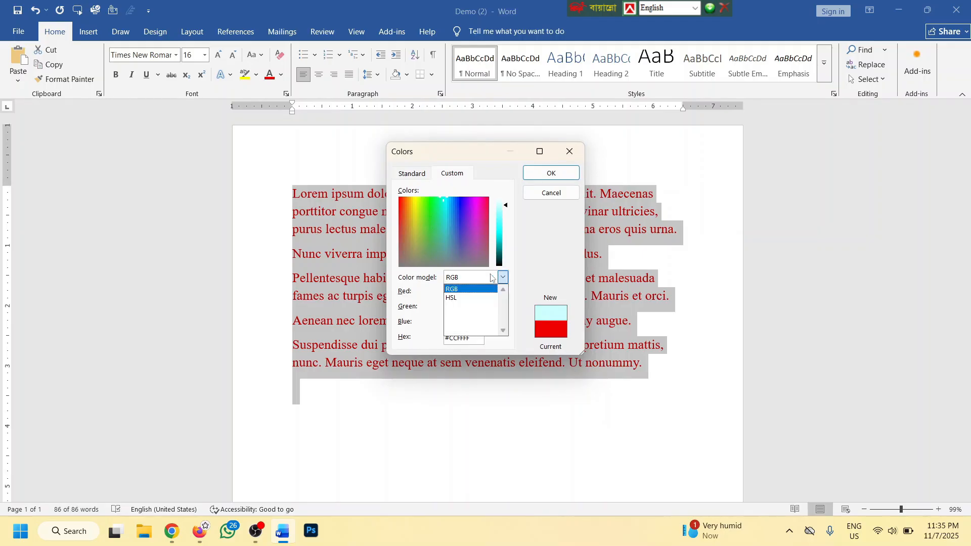
left_click(472, 294)
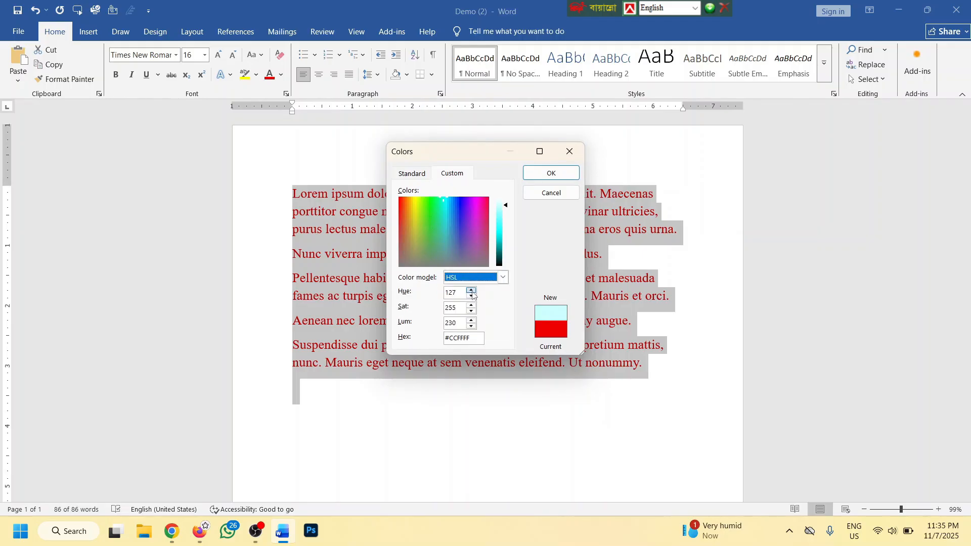
left_click(502, 277)
left_click(464, 286)
left_click(454, 292)
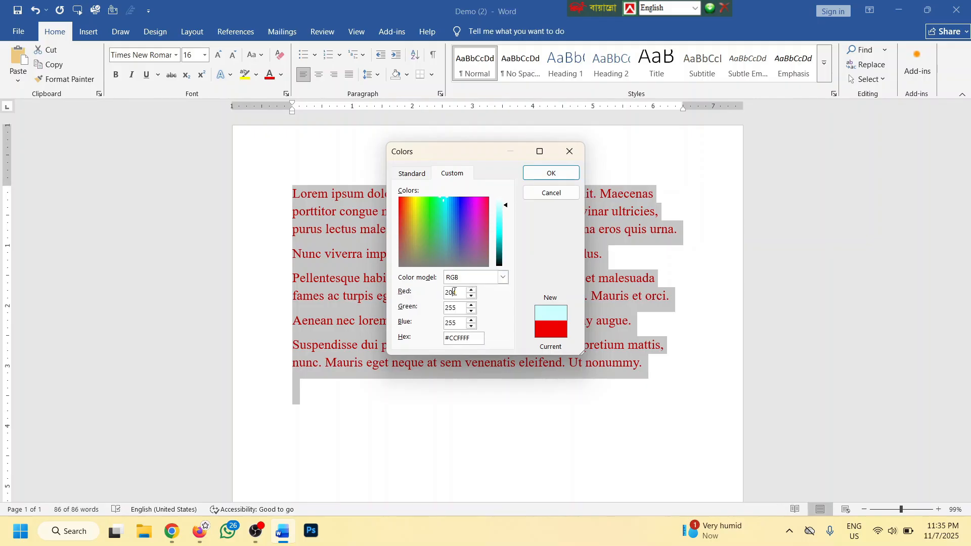
double_click(452, 322)
type("100")
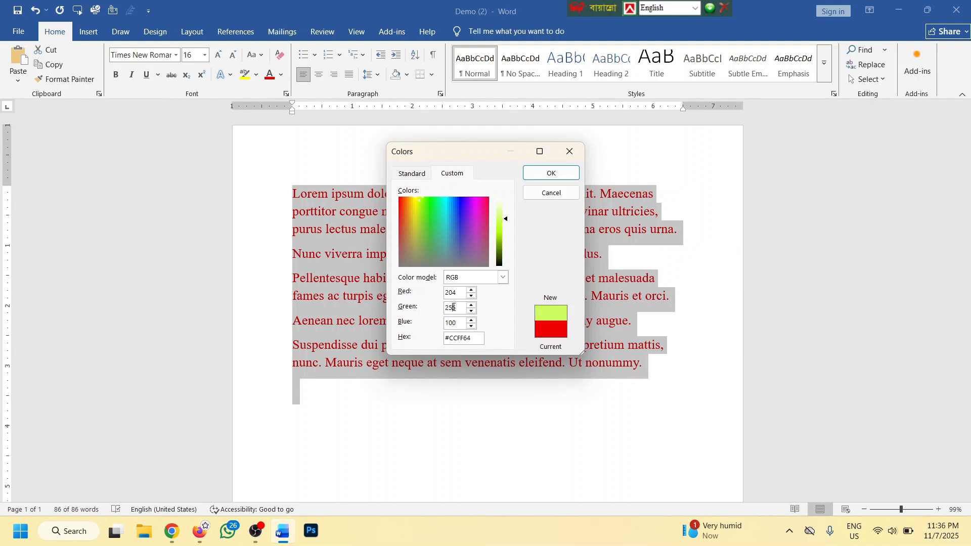
double_click(453, 306)
type("100")
left_click(460, 322)
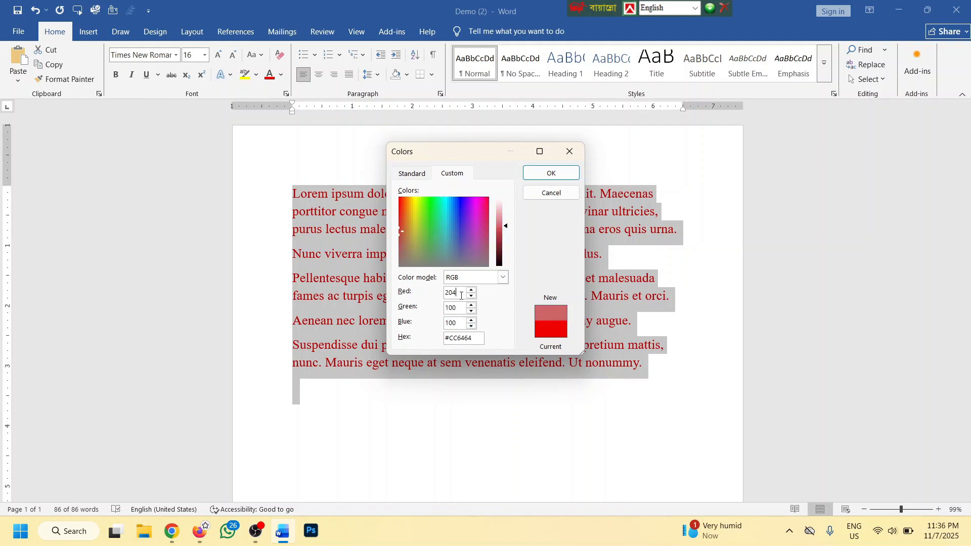
type("1")
left_click(489, 293)
type("1")
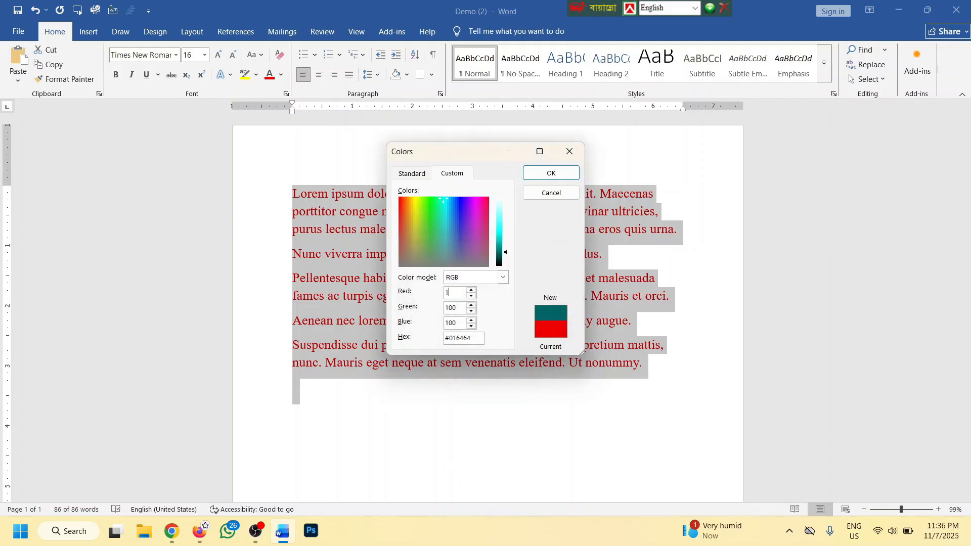
type("00")
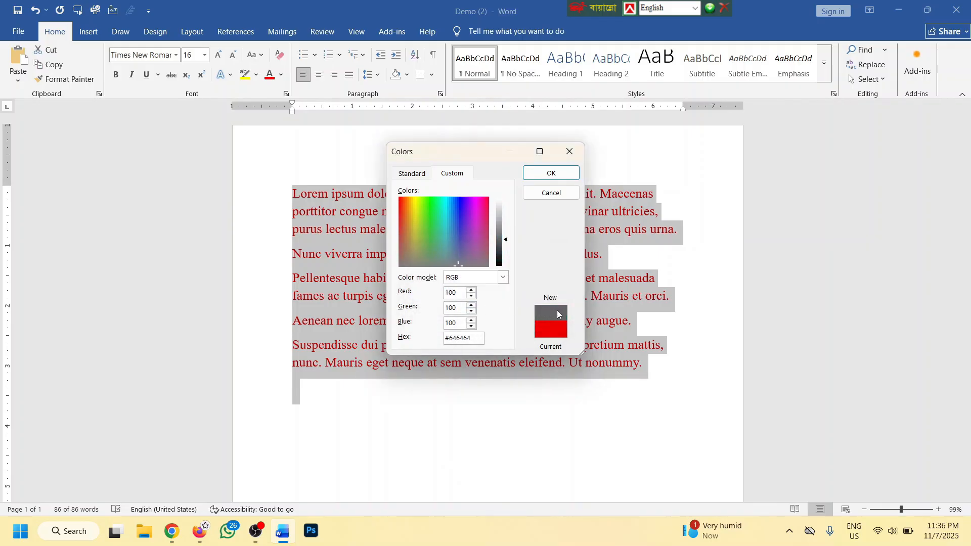
left_click(551, 173)
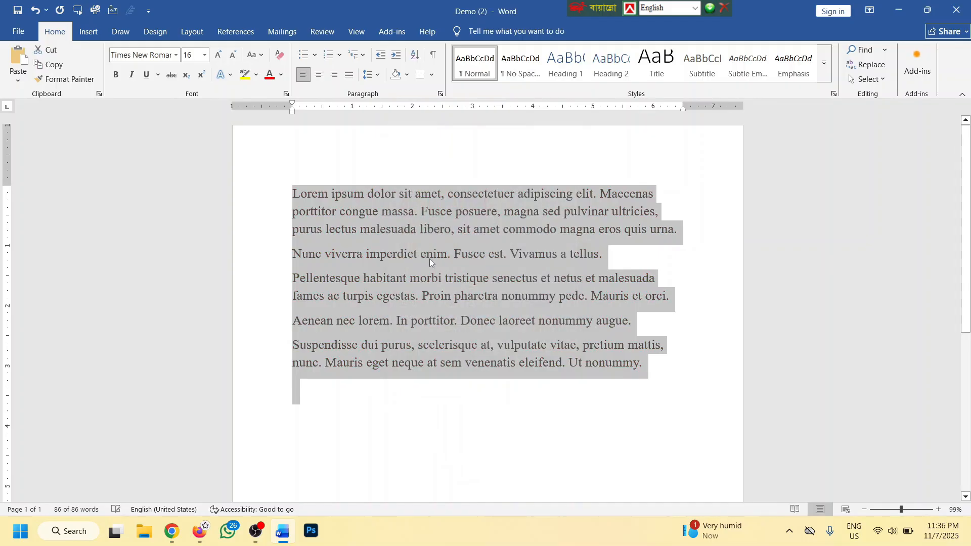
Switch the text fill to a gradient and make the first stop dark red at 15%
left_click(281, 74)
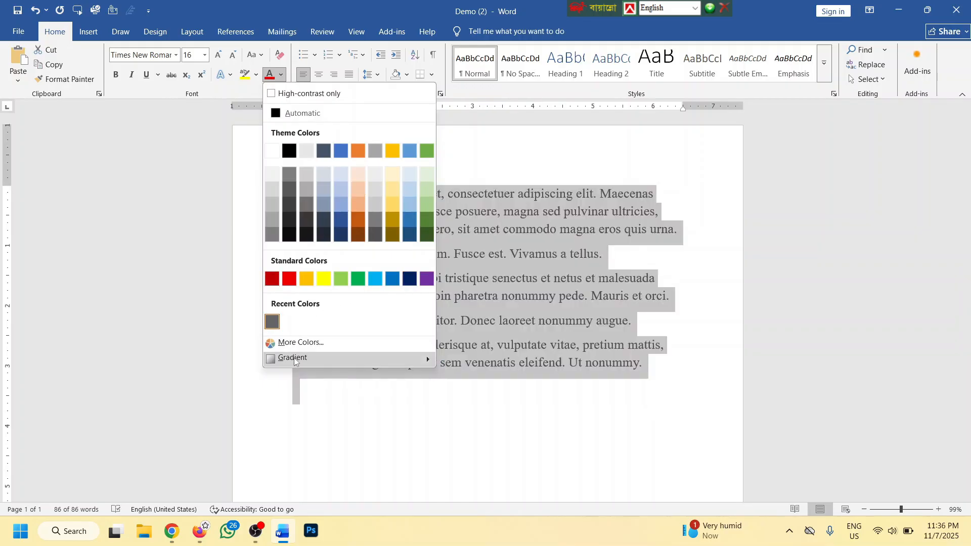
mouse_move(322, 357)
left_click(483, 502)
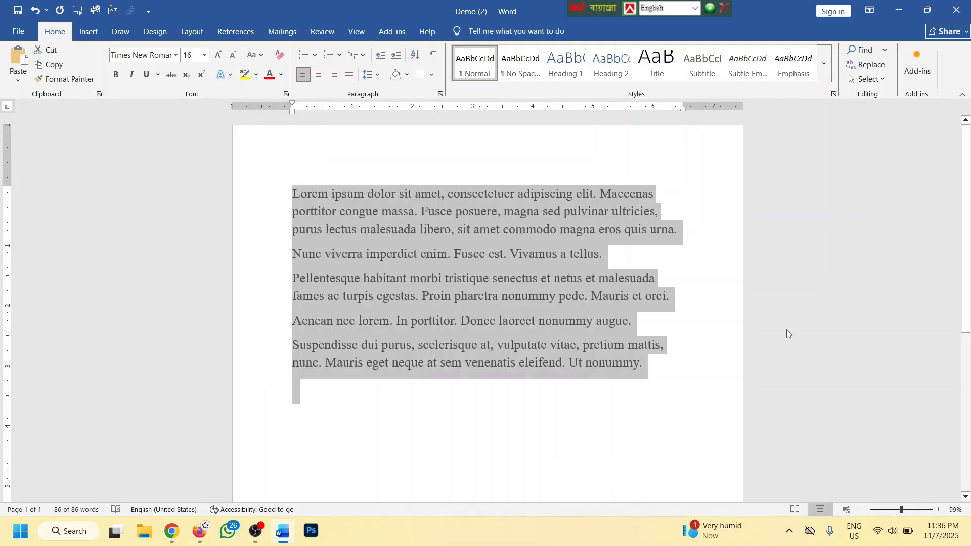
left_click(858, 215)
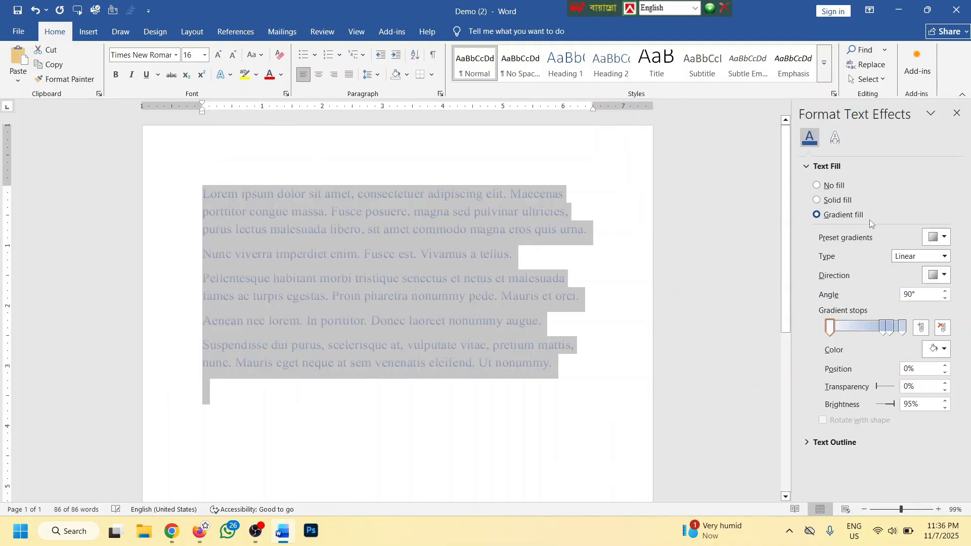
left_click_drag(836, 330, 844, 329)
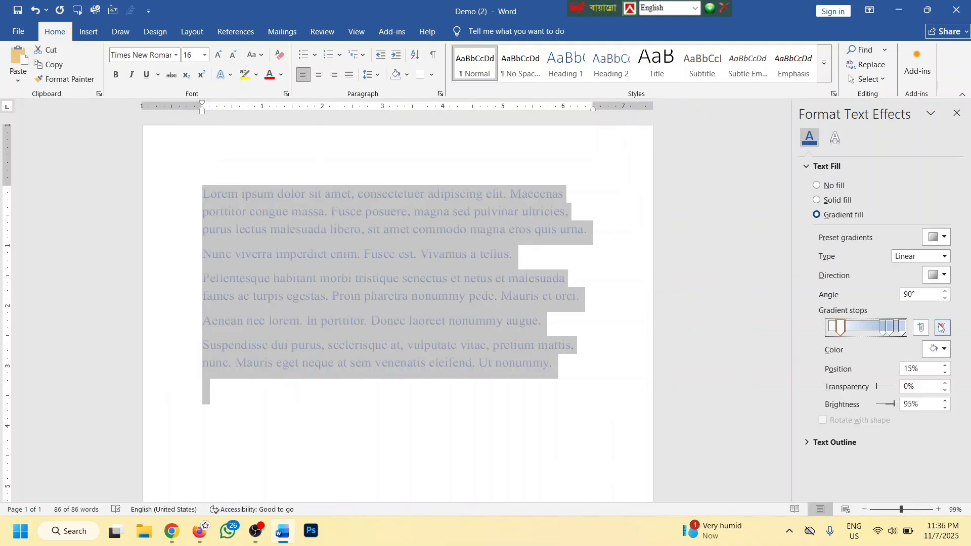
left_click(944, 349)
left_click(804, 281)
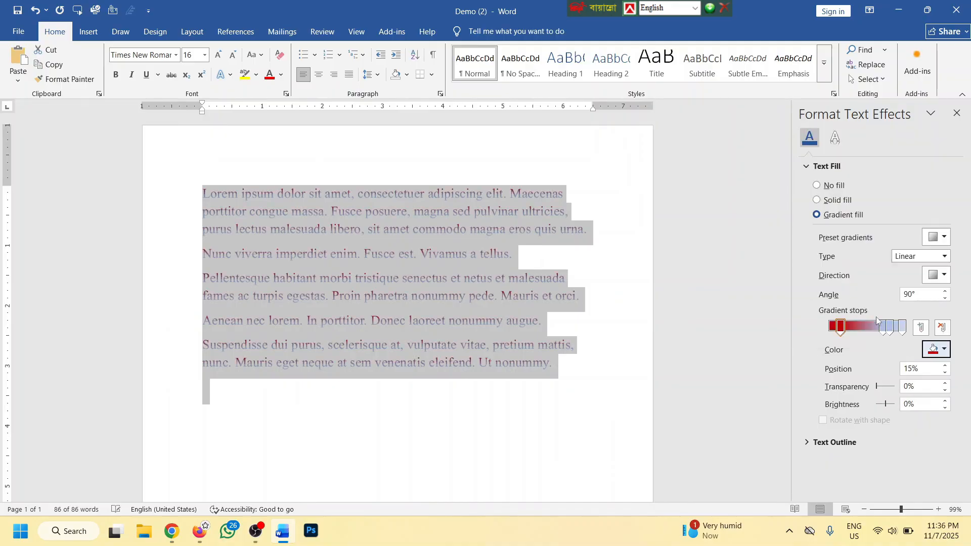
Make the remaining gradient stops yellow at 36%, green, and dark blue at 100%
left_click_drag(883, 324, 855, 325)
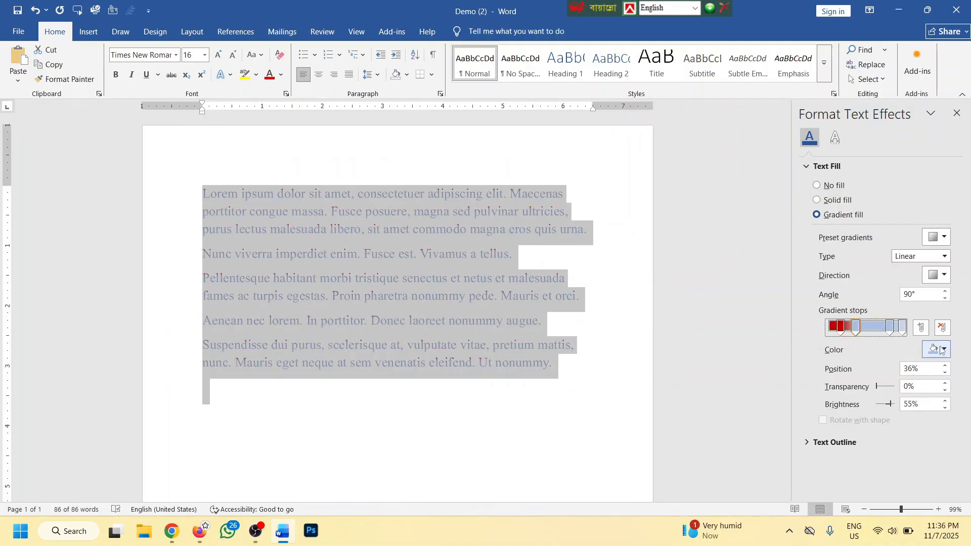
left_click(941, 348)
left_click(856, 284)
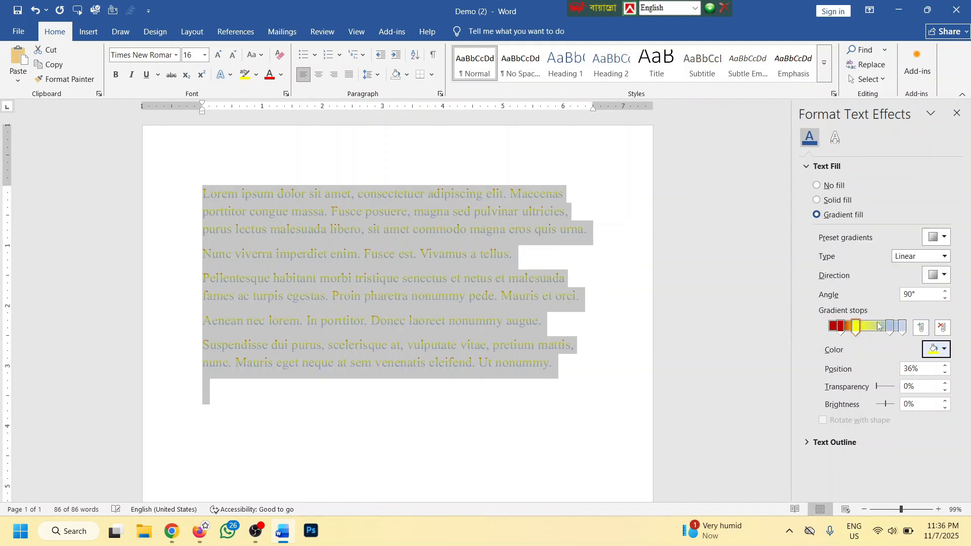
left_click(888, 327)
left_click(941, 348)
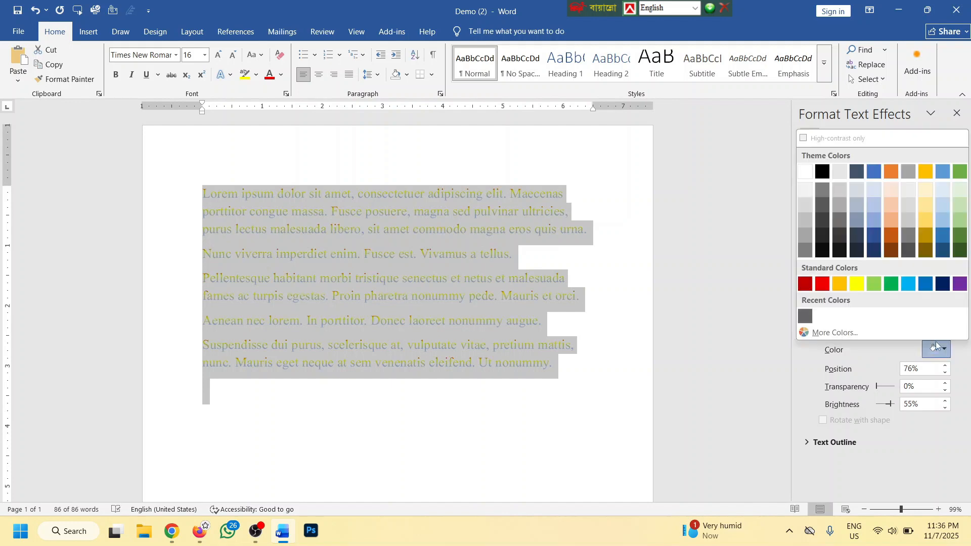
left_click(898, 285)
left_click(903, 327)
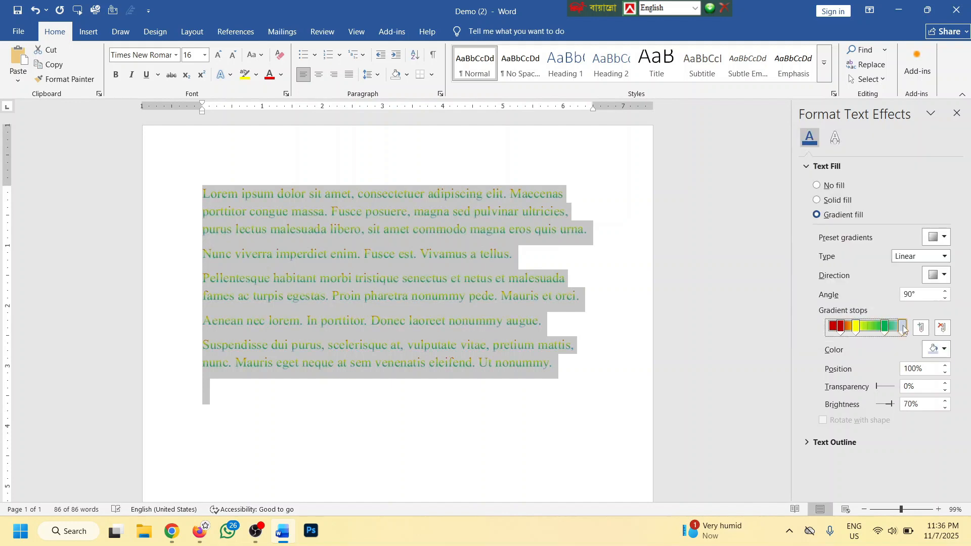
left_click(938, 349)
left_click(948, 286)
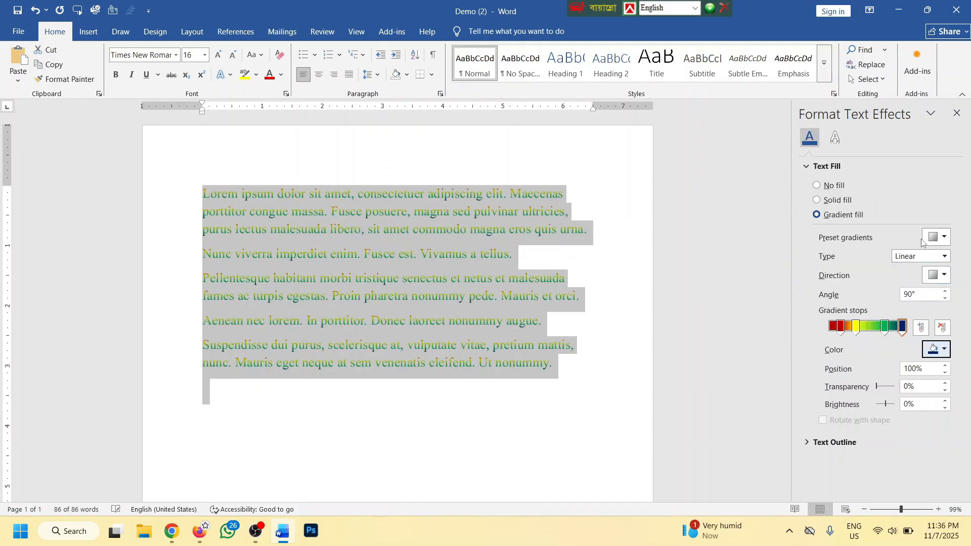
left_click(957, 114)
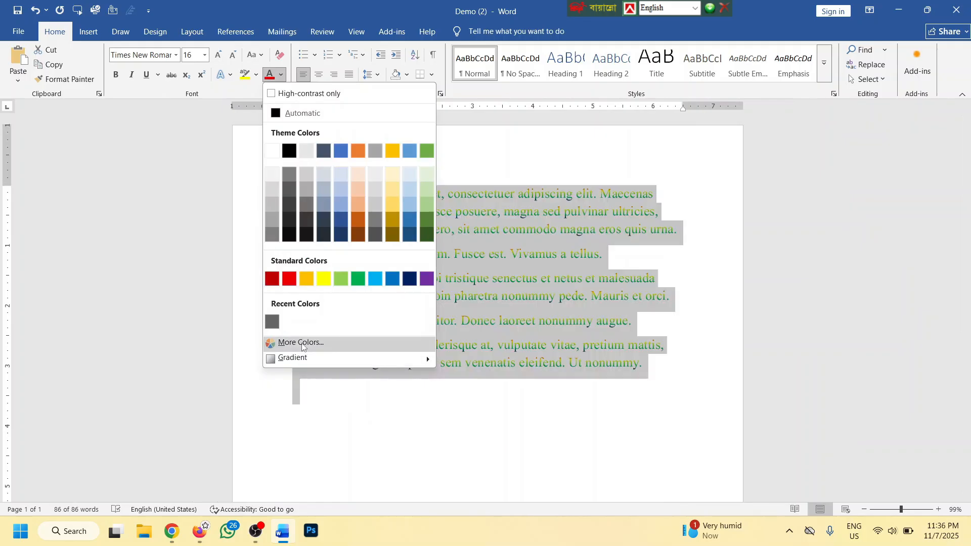
Apply the From Center radial gradient, bold the text, and grow it to 20 pt
mouse_move(426, 356)
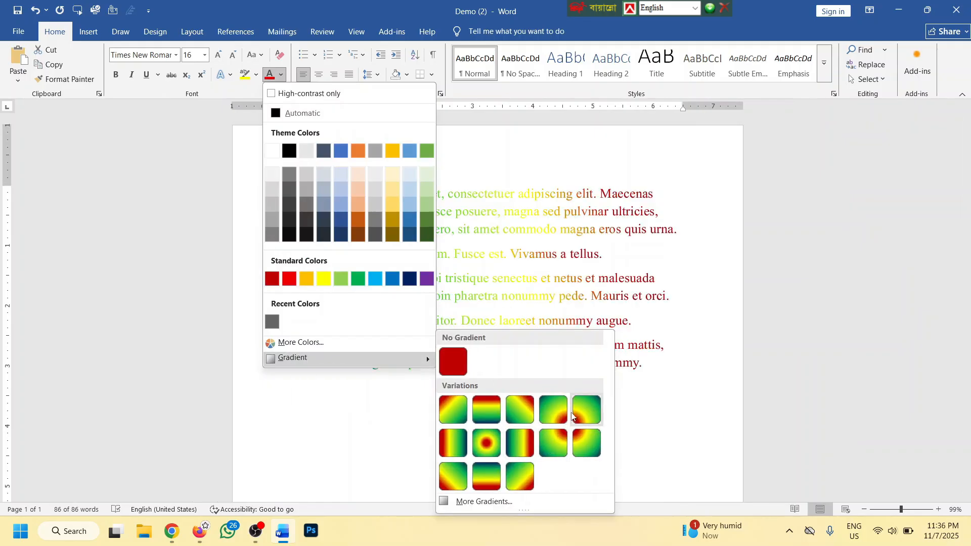
left_click(488, 447)
left_click(115, 74)
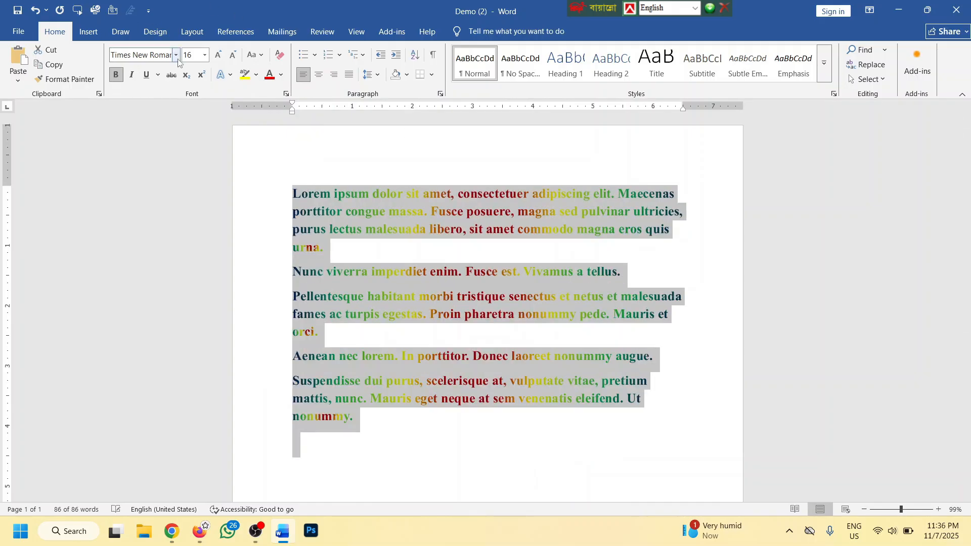
left_click(218, 55)
left_click(218, 55)
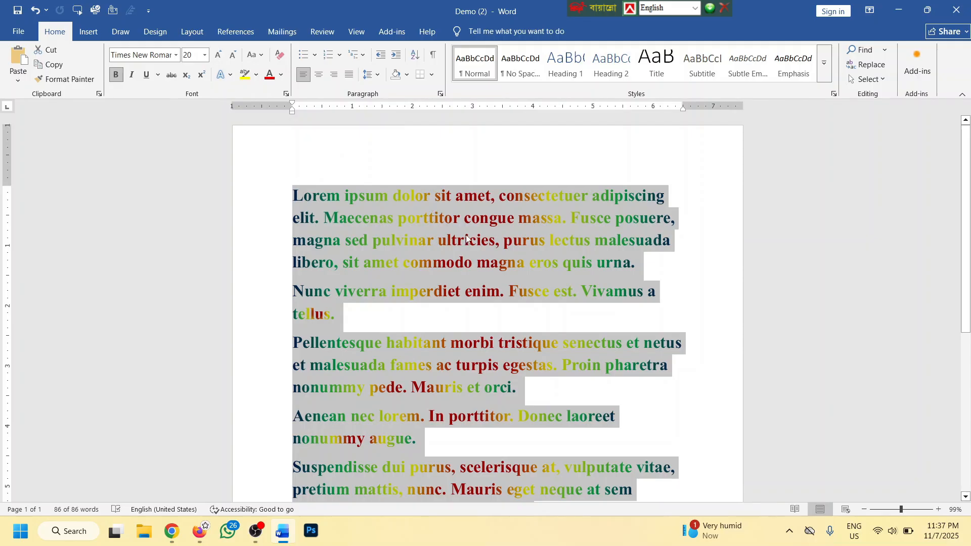
Clear all formatting from the whole text, then undo to restore the bold gradient
scroll(475, 241, "down", 3, "ctrl")
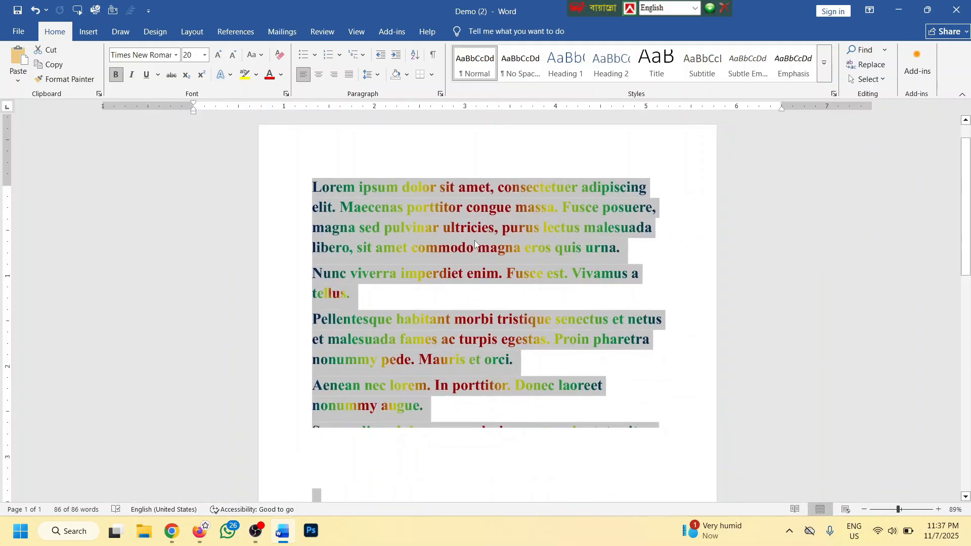
scroll(511, 248, "down", 2, "ctrl")
scroll(511, 248, "up", 7, "ctrl")
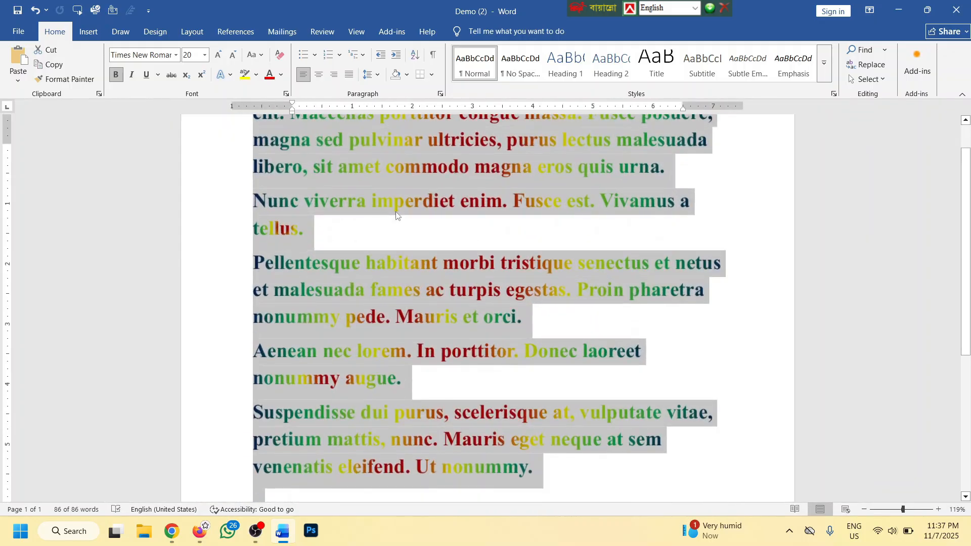
left_click(280, 56)
scroll(422, 241, "up", 4)
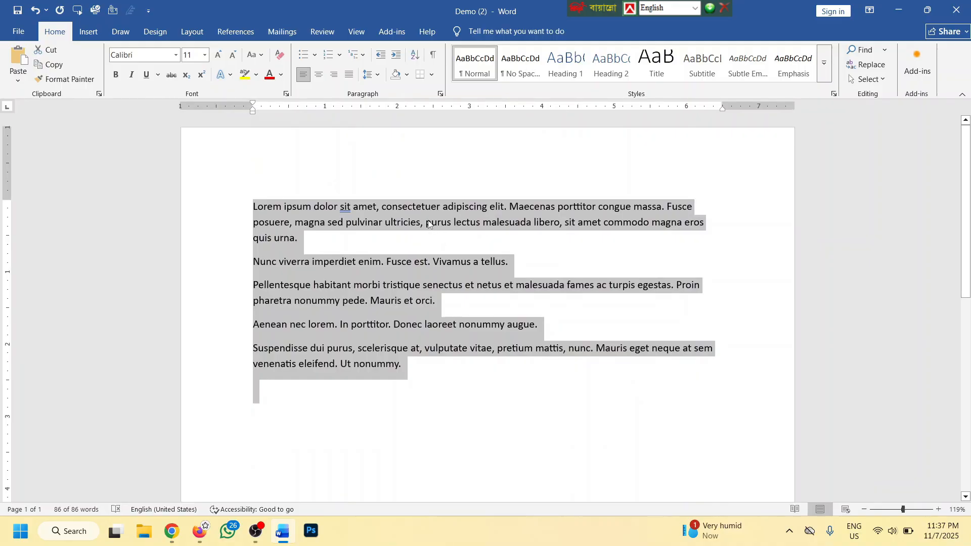
key("ctrl+z")
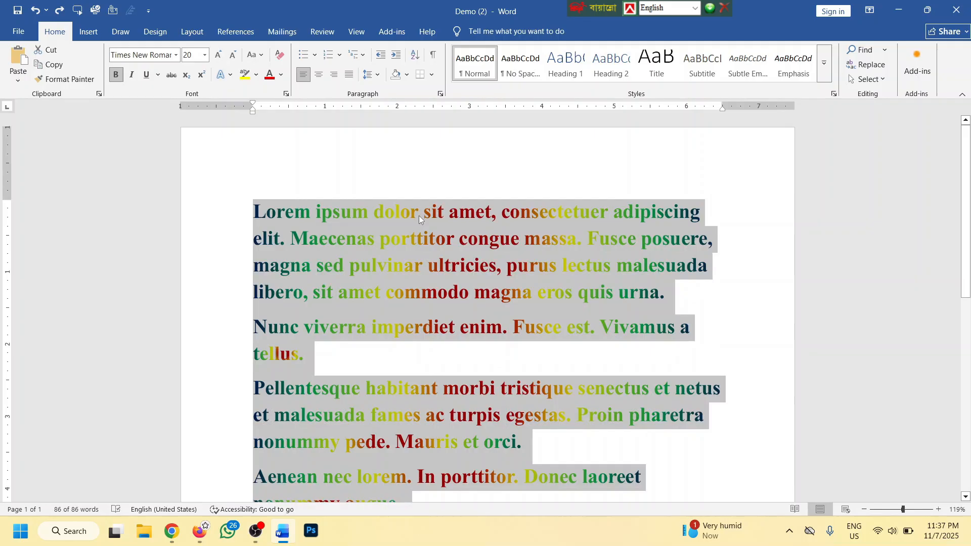
Reset only the first four paragraphs to plain Calibri 11 with Ctrl+Space
scroll(419, 223, "down", 2)
scroll(419, 236, "down", 3)
scroll(442, 283, "down", 4)
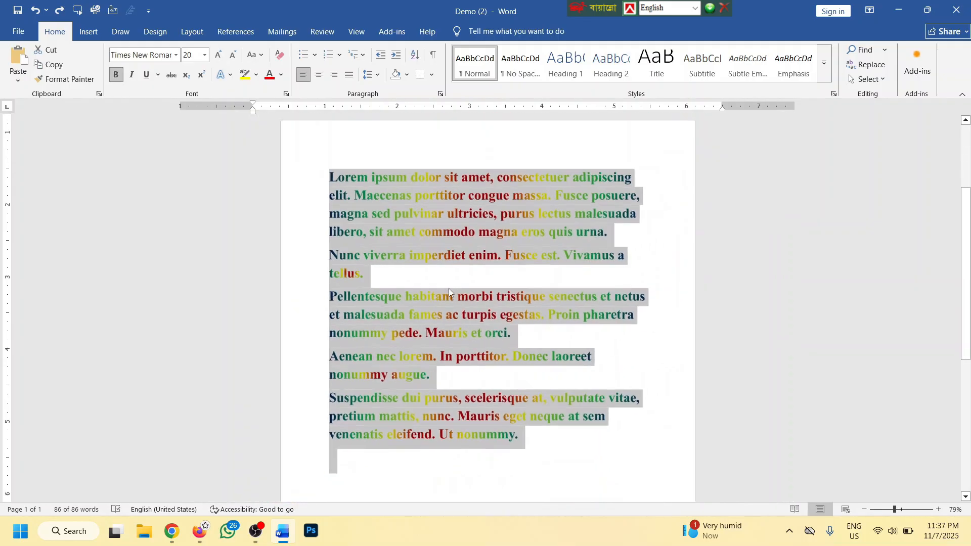
left_click(491, 333)
left_click_drag(303, 374, 297, 178)
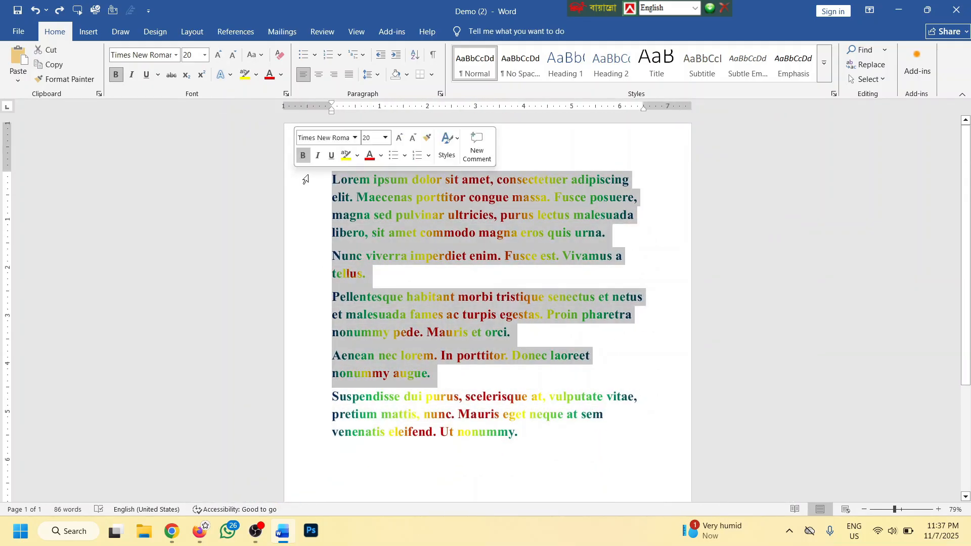
left_click(280, 54)
scroll(525, 259, "up", 3)
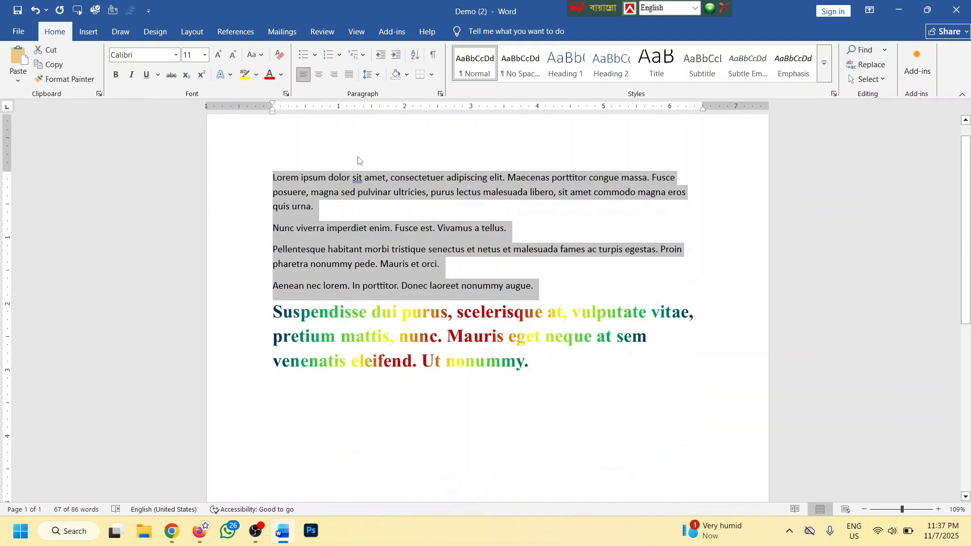
key("ctrl+z")
key("ctrl+space")
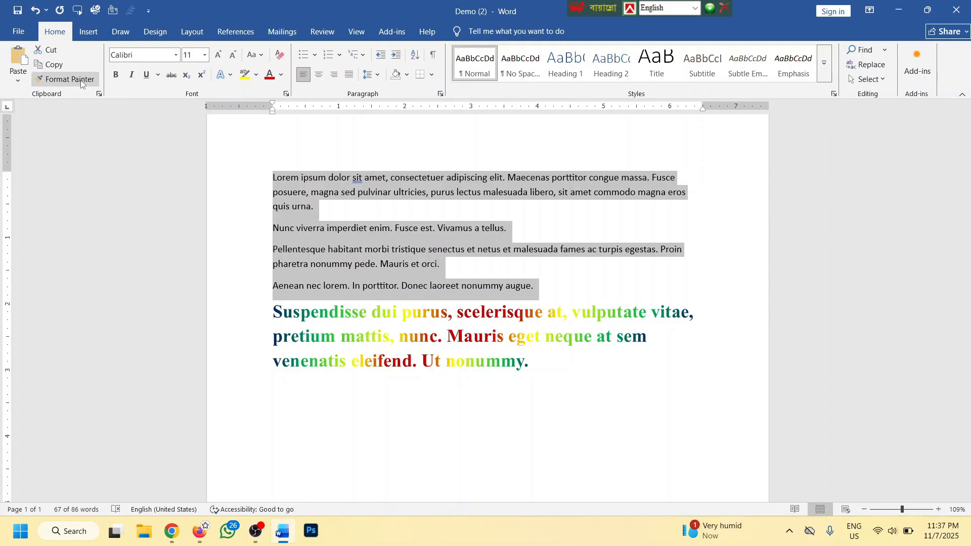
Copy the last paragraph's bold gradient formatting onto the Aenean paragraph with Format Painter
left_click(333, 305)
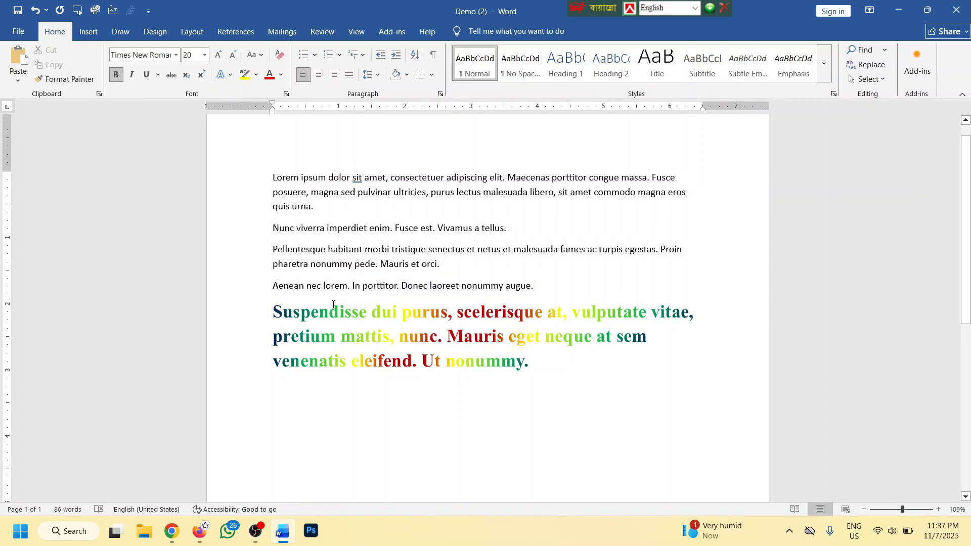
left_click_drag(255, 315, 528, 405)
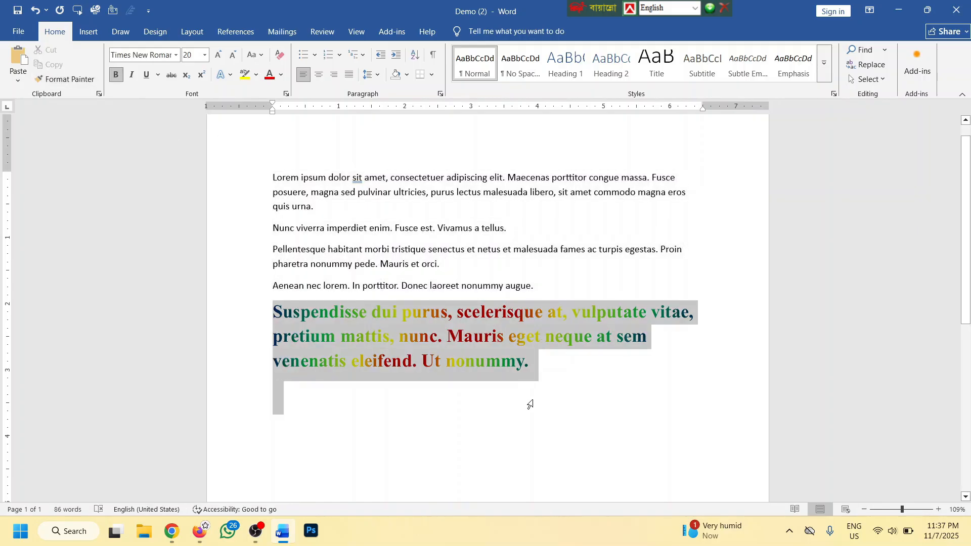
left_click(511, 286)
left_click_drag(552, 287, 273, 192)
left_click(359, 312)
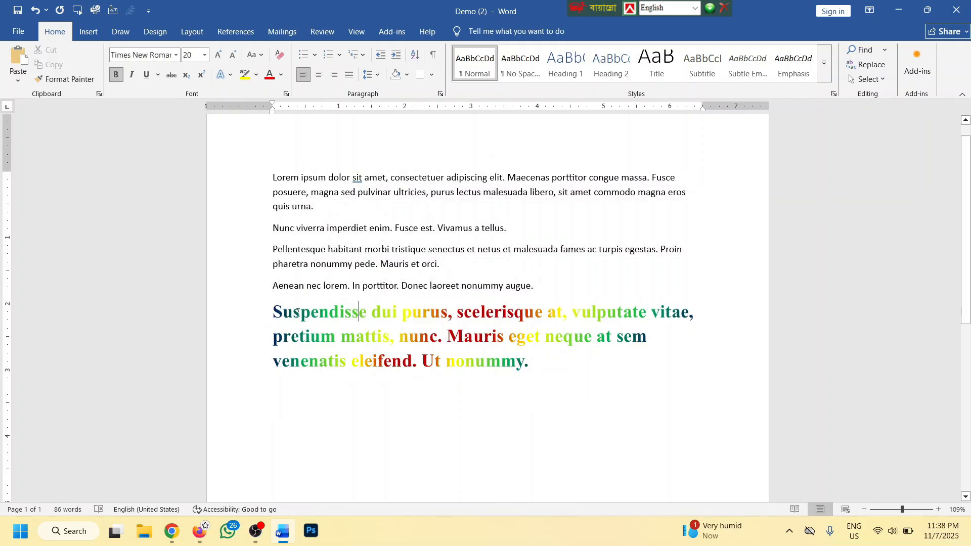
left_click_drag(267, 306, 544, 363)
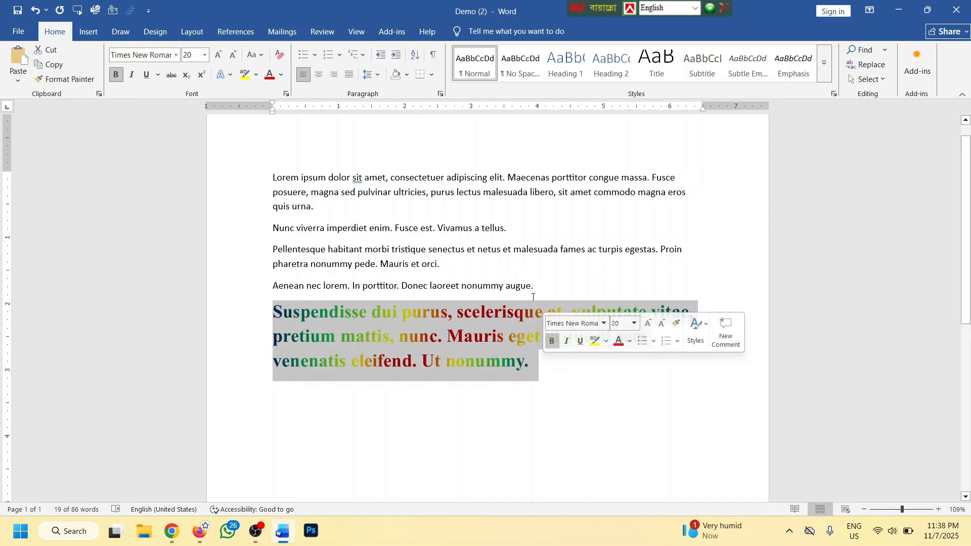
left_click_drag(535, 287, 473, 286)
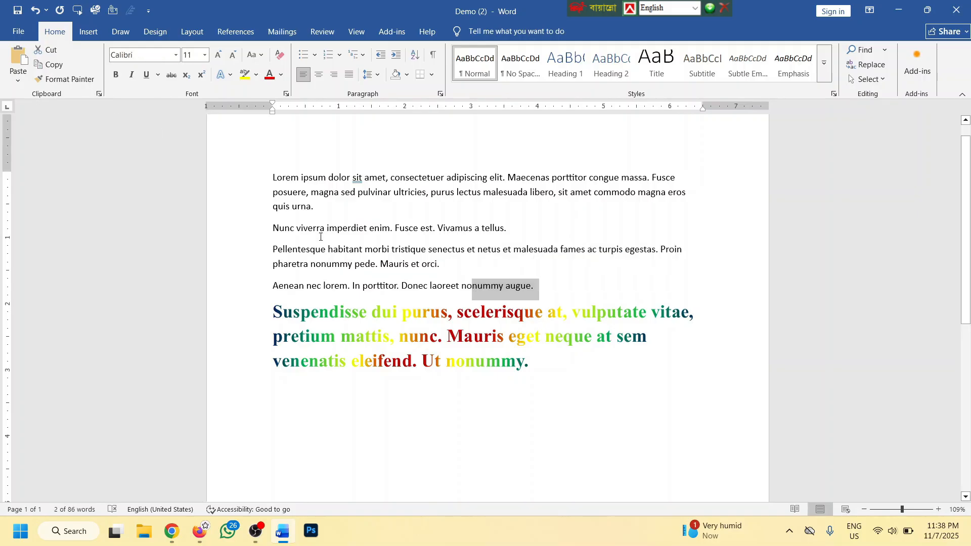
left_click(594, 394)
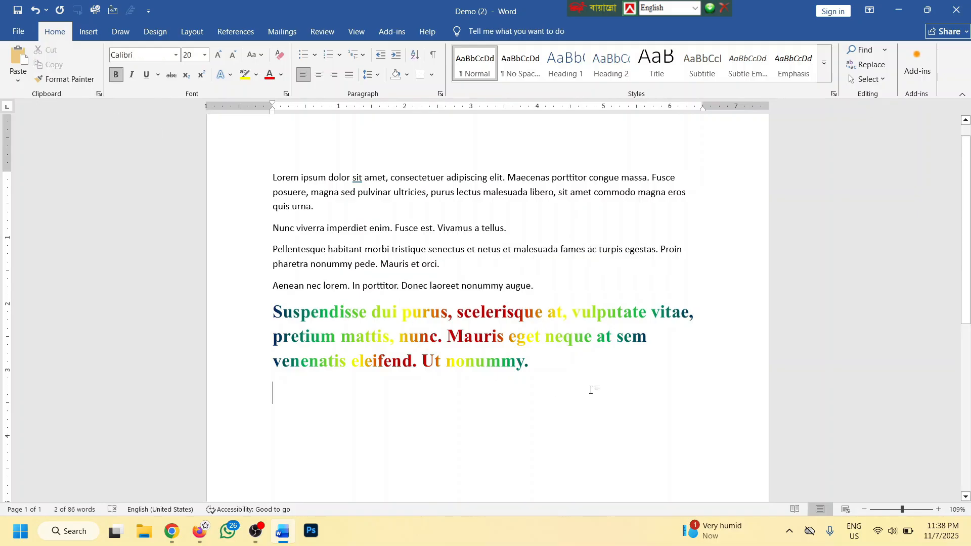
left_click_drag(271, 309, 544, 377)
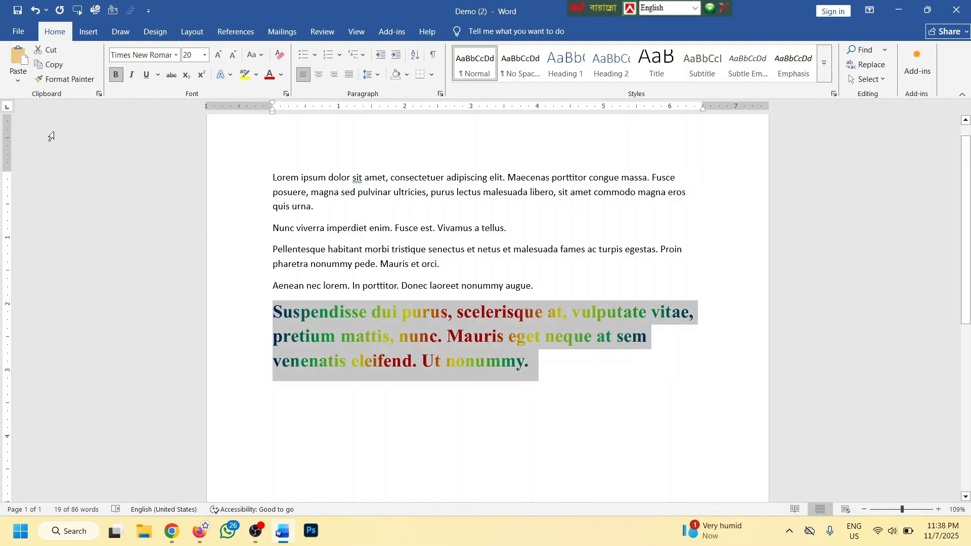
left_click(57, 81)
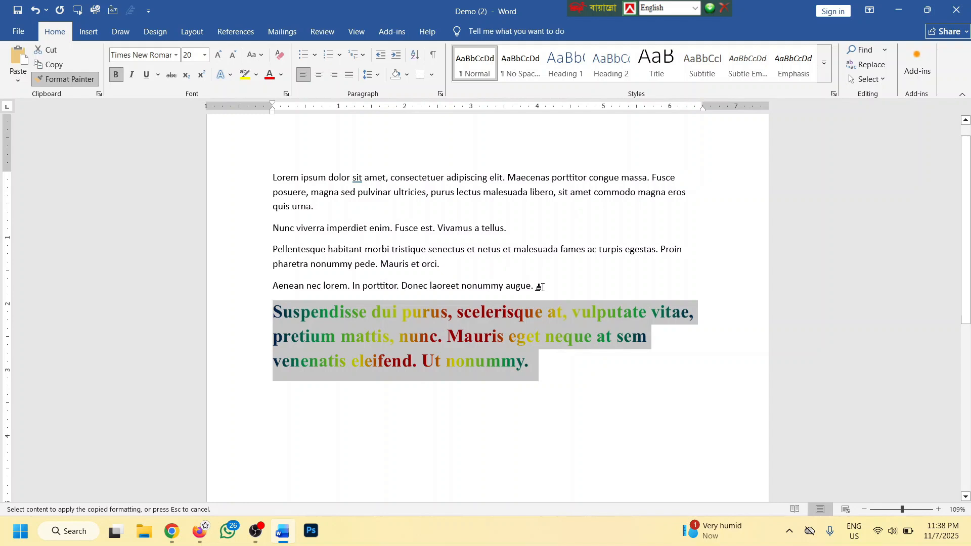
left_click_drag(539, 287, 260, 285)
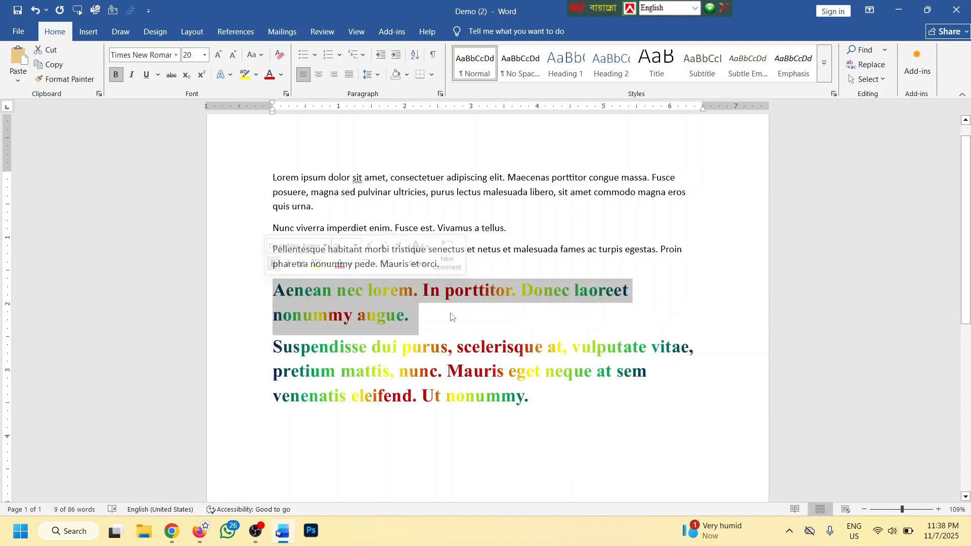
left_click(442, 321)
Paint the plain Calibri formatting from the upper paragraphs onto the Suspendisse paragraph
left_click_drag(423, 251, 298, 228)
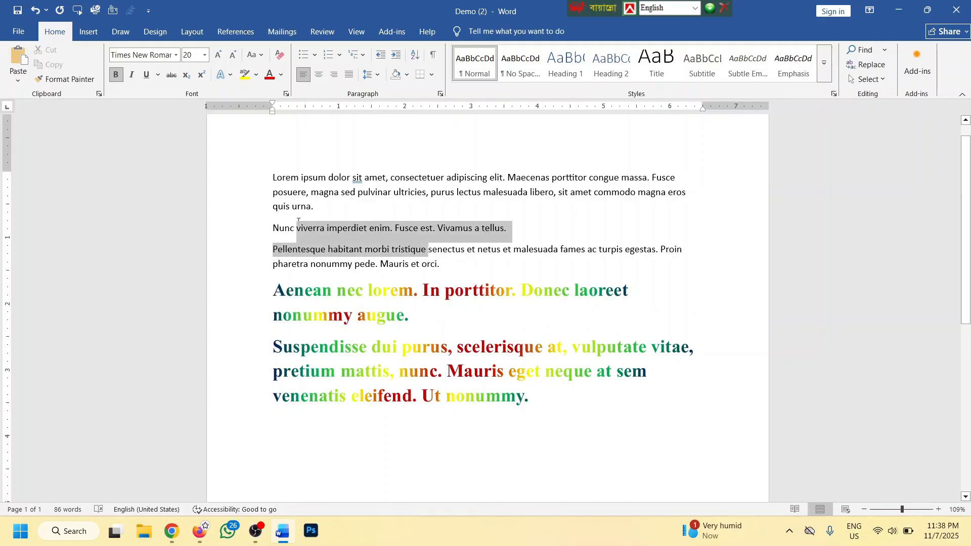
mouse_move(444, 264)
left_mouse_down()
mouse_move(259, 185)
mouse_move(261, 177)
left_mouse_up()
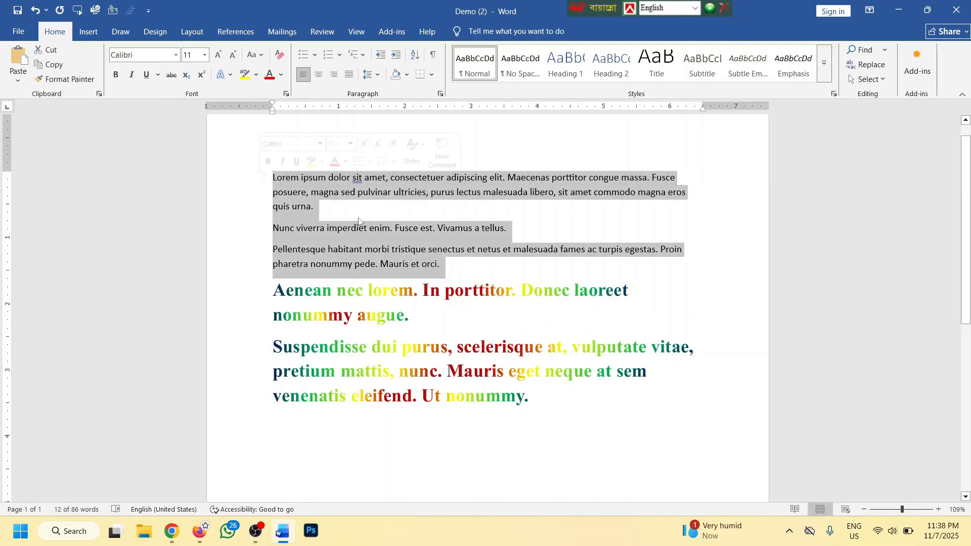
left_click(56, 80)
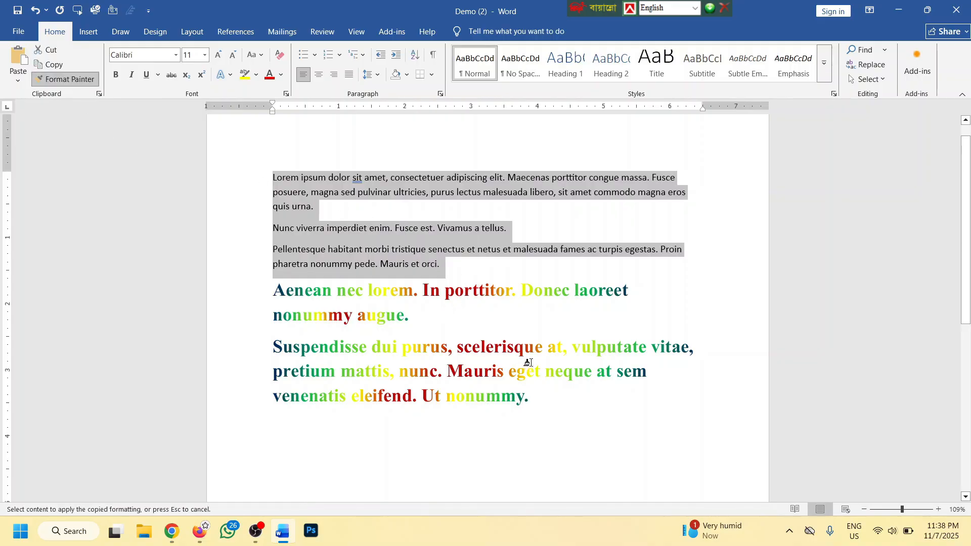
mouse_move(540, 396)
left_mouse_down()
mouse_move(464, 399)
mouse_move(272, 352)
left_mouse_up()
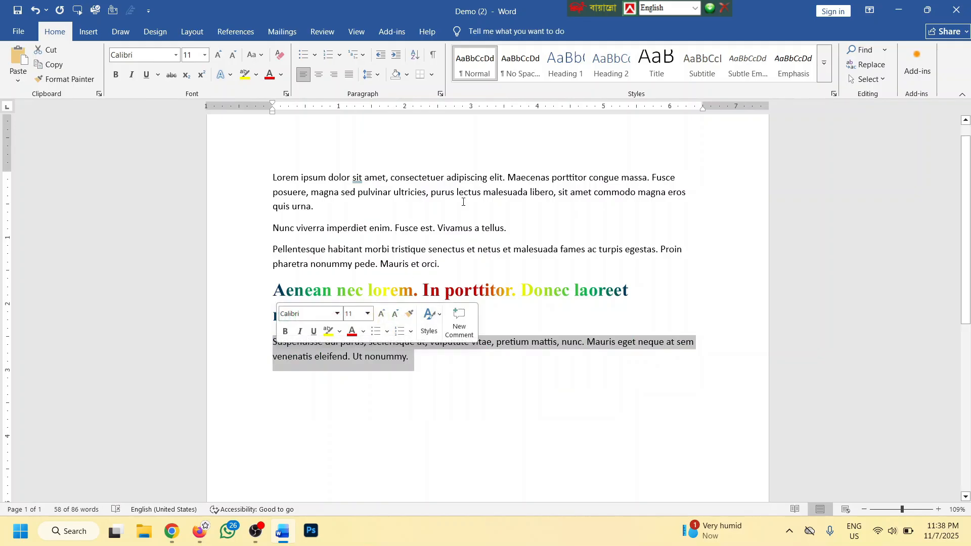
left_click(522, 310)
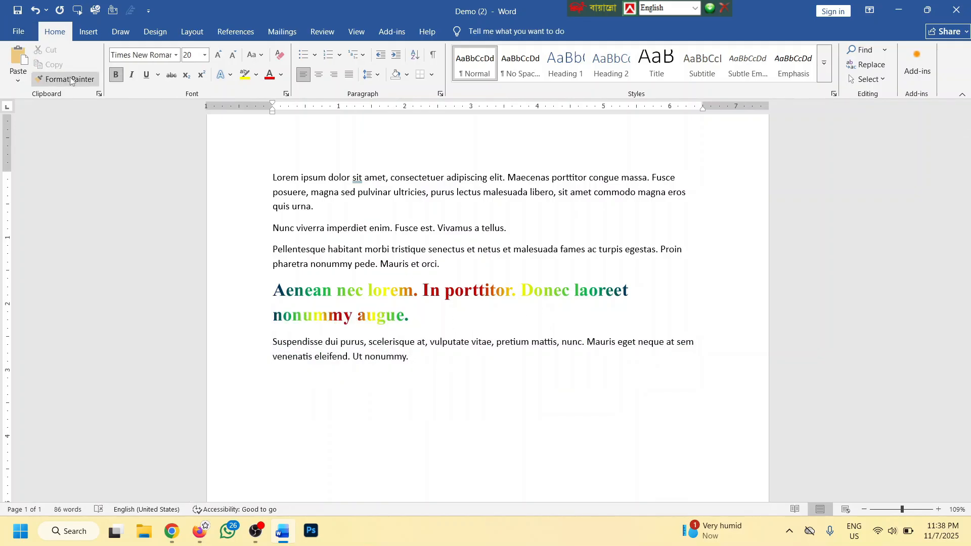
left_click(279, 56)
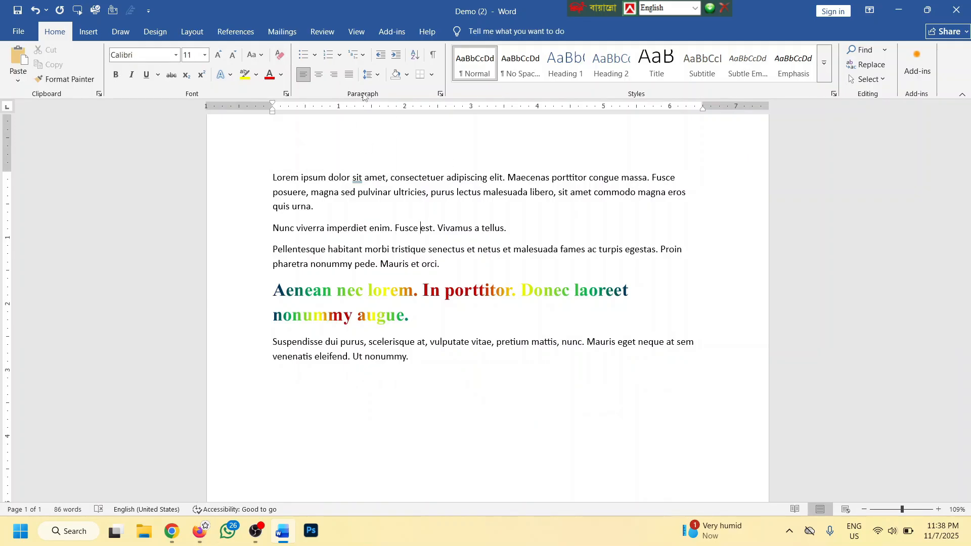
left_click(421, 228)
Replace the document text with a diamond-bulleted list of typed sample lines
key("ctrl+a")
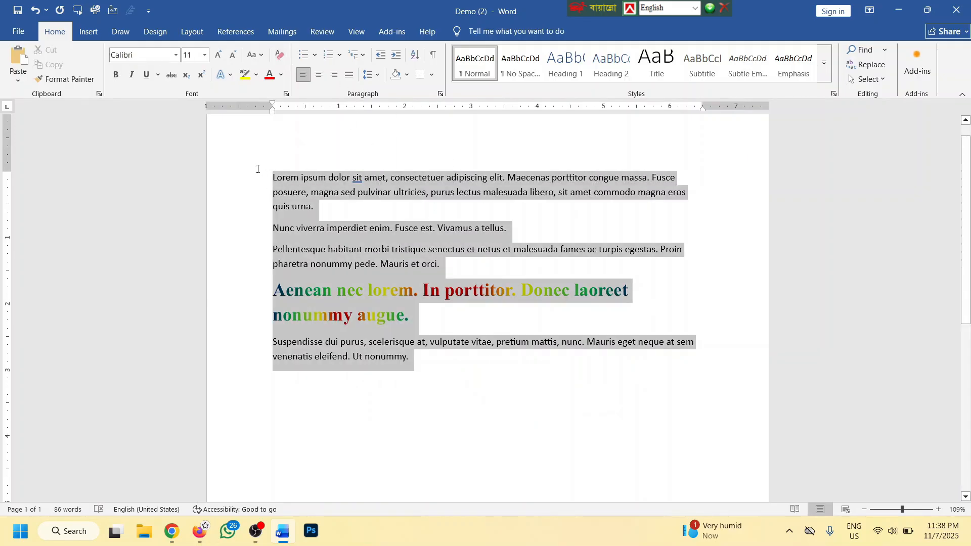
key("Delete")
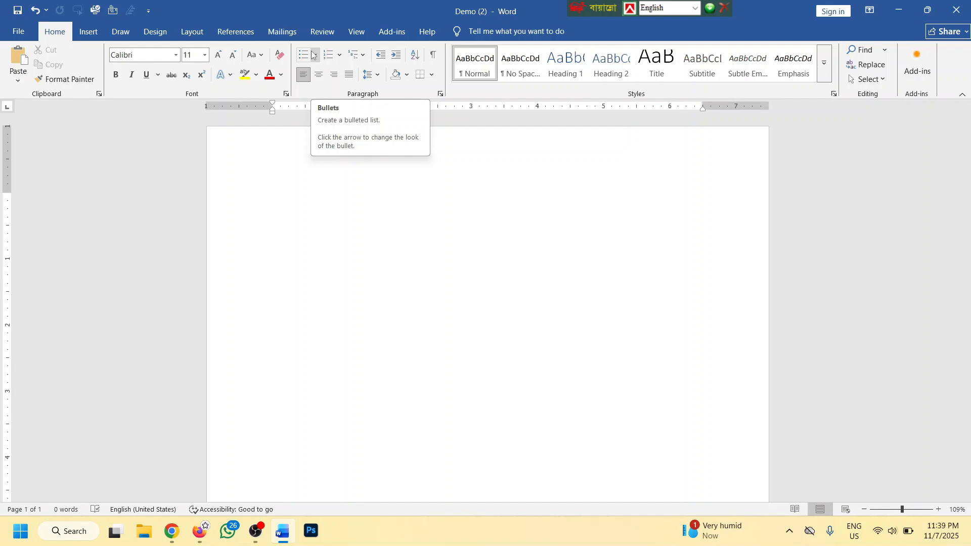
left_click(314, 55)
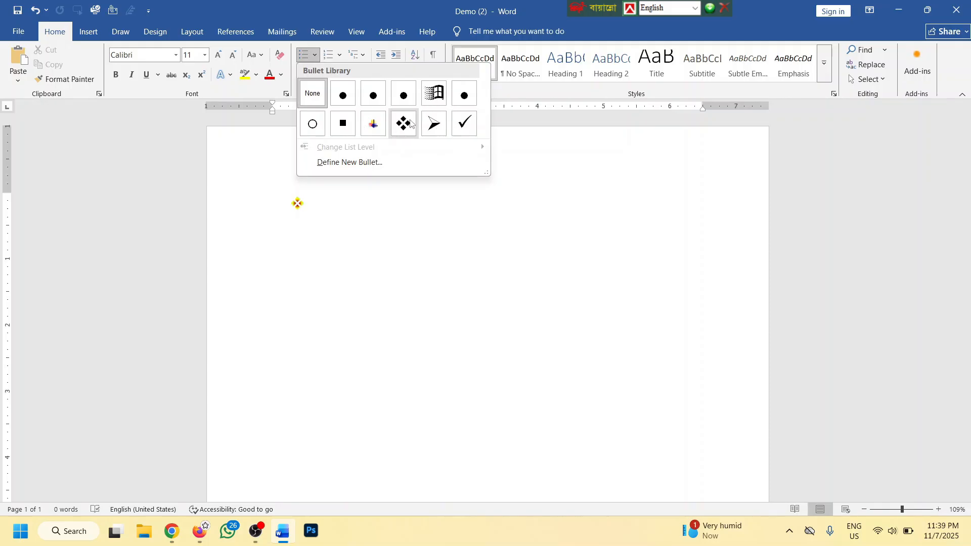
left_click(403, 123)
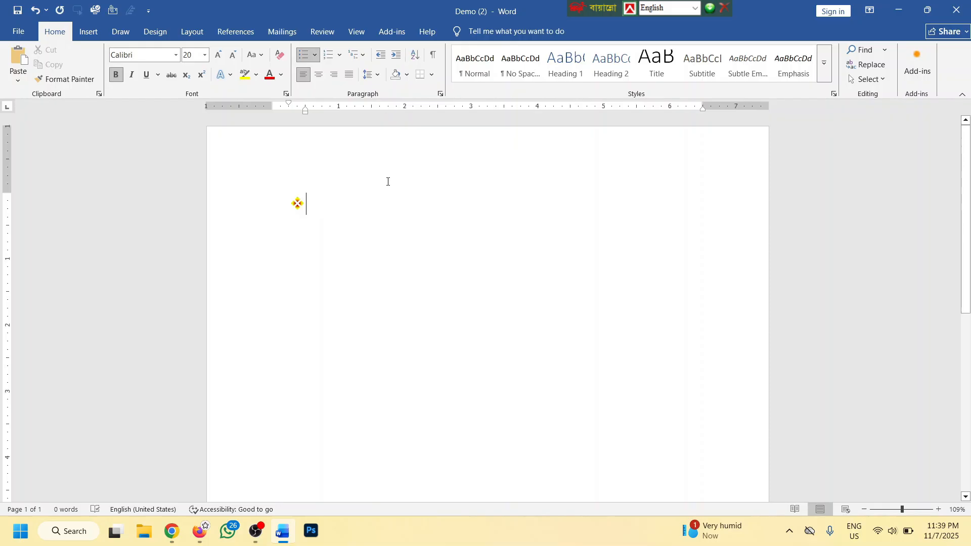
type("kjrasgnslrgsdgsa")
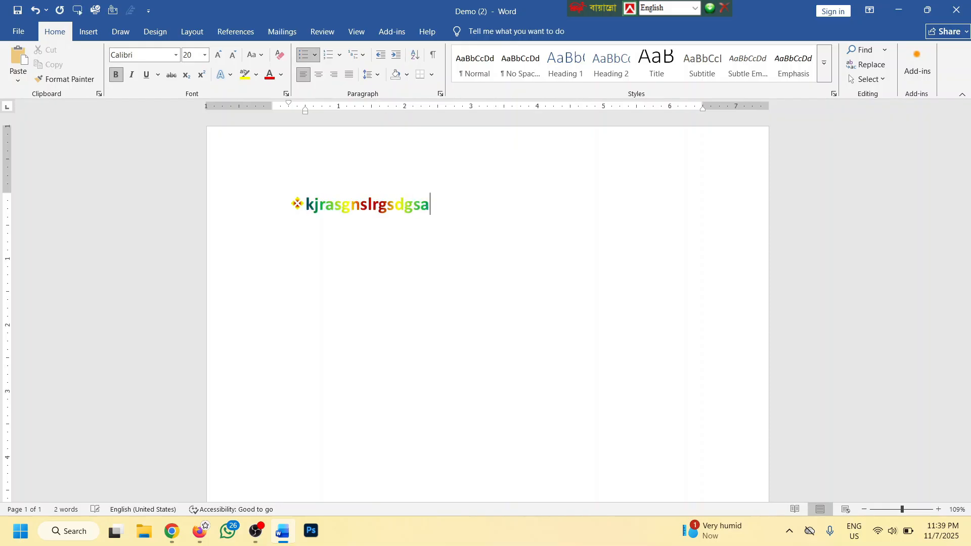
type("gasdg")
key("Return")
type("asdgnasg")
key("Return")
type("sadgas")
Add the remaining sample lines, then clear all formatting from the whole list
key("Return")
type("gas")
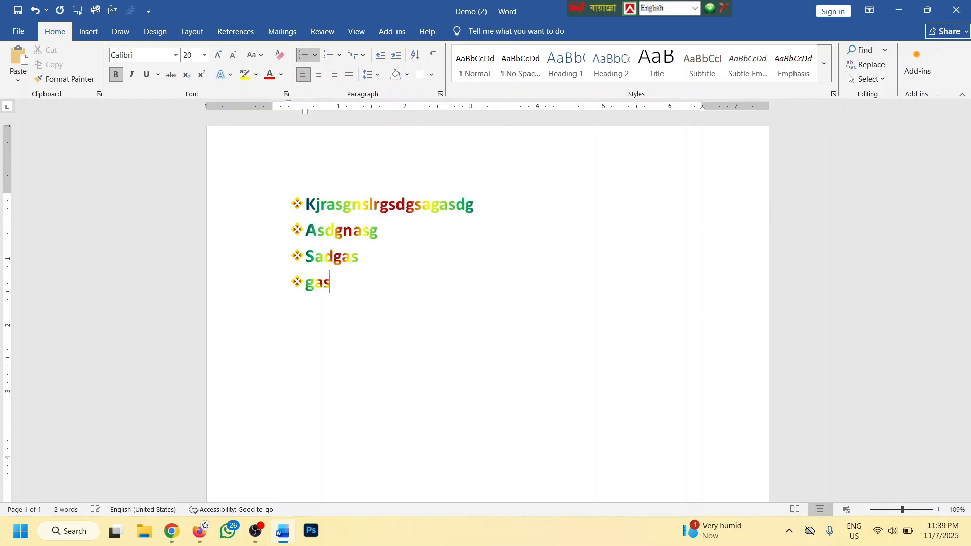
type("dg")
key("Return")
type("as")
key("Return")
type("gasg")
key("Return")
key("Return")
type("sg")
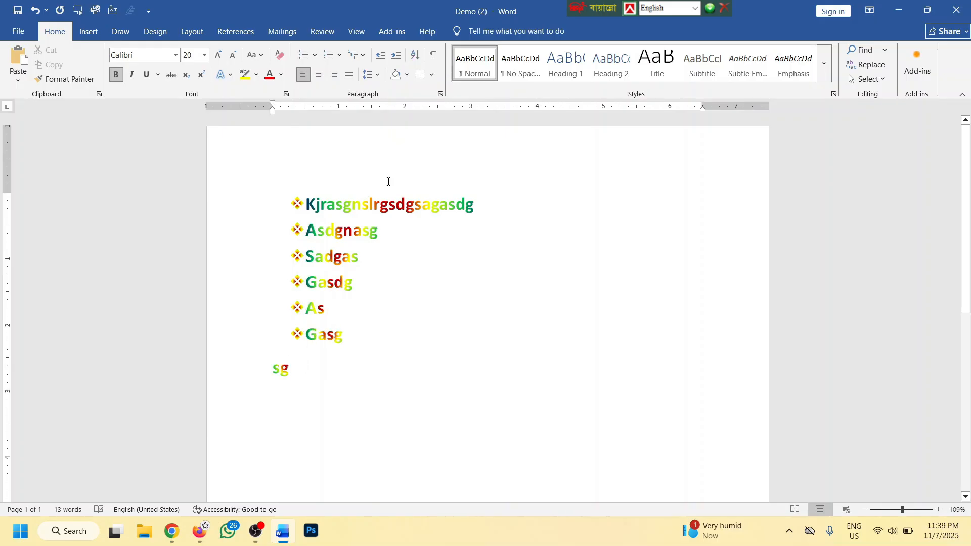
key("BackSpace")
key("BackSpace")
key("BackSpace")
key("Return")
type("sanjgasg")
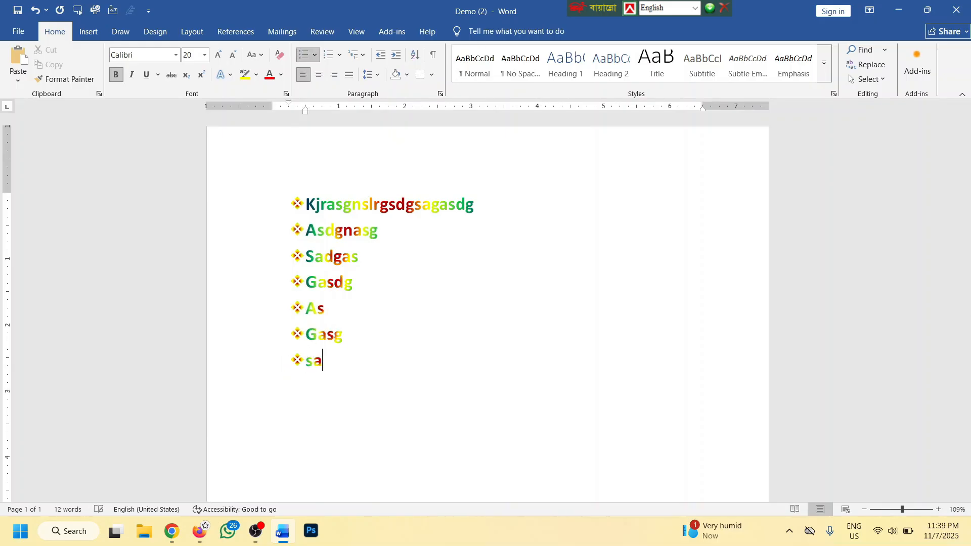
key("Return")
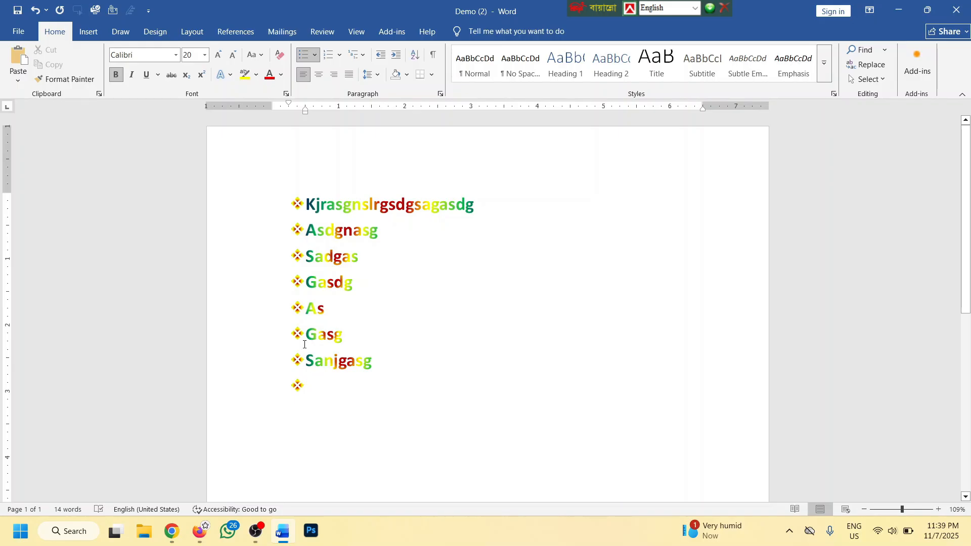
key("ctrl+a")
left_click(281, 56)
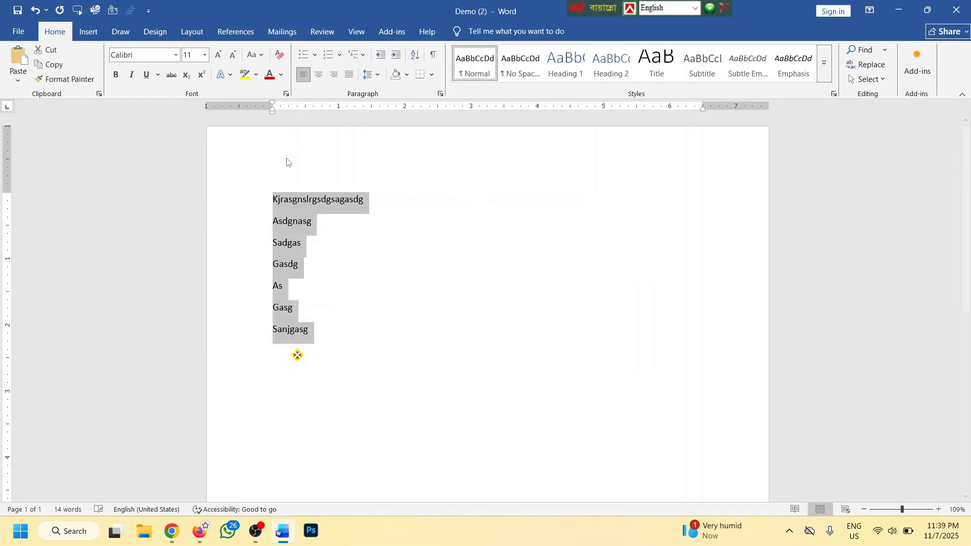
Reapply diamond bullets, delete the empty last line, and grow the list text to 16 pt
left_click(314, 54)
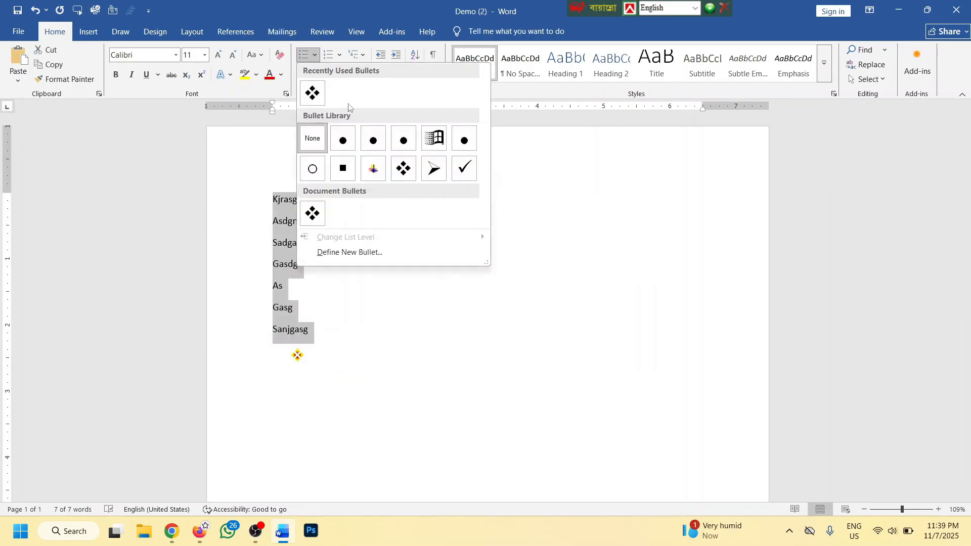
left_click(402, 167)
left_click(327, 314)
key("BackSpace")
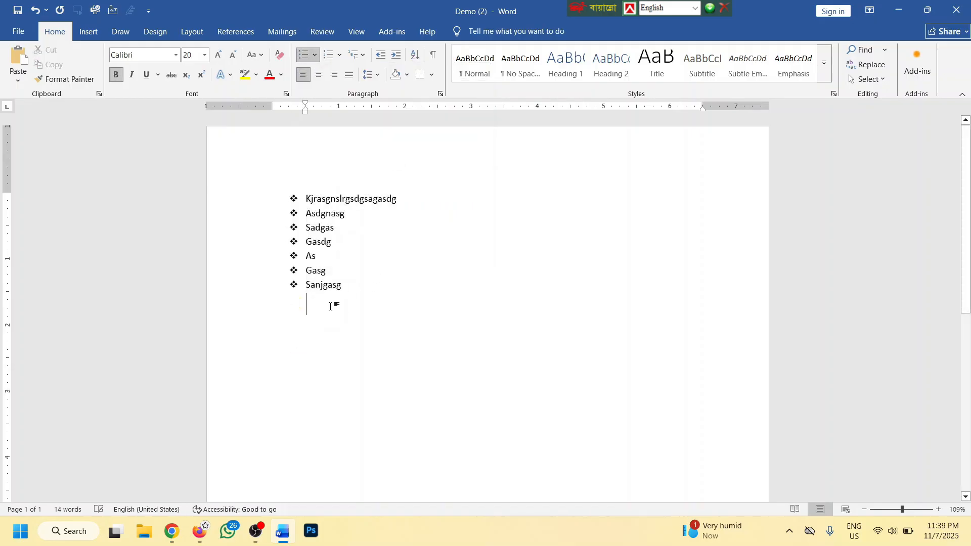
key("BackSpace")
key("BackSpace")
left_click_drag(360, 288, 286, 182)
left_click(218, 55)
left_click(219, 55)
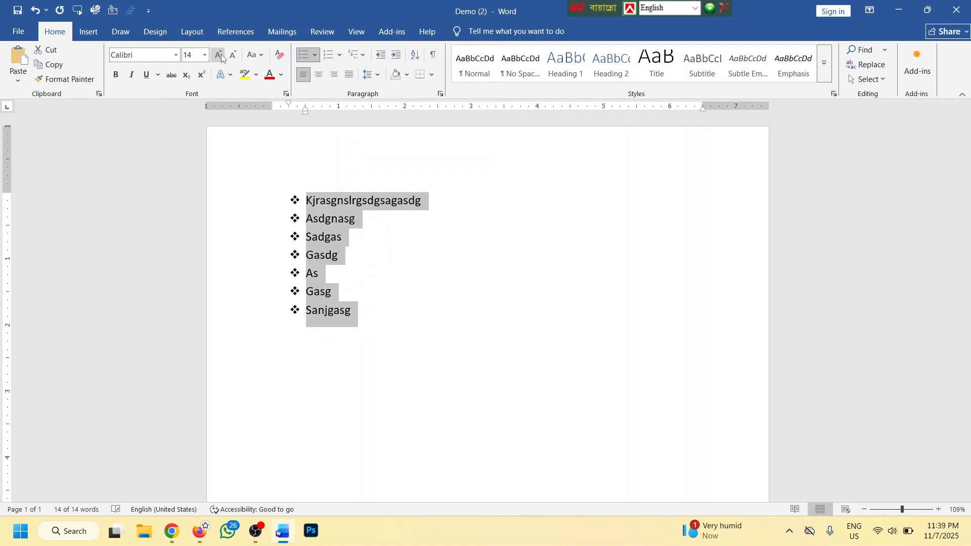
left_click(218, 55)
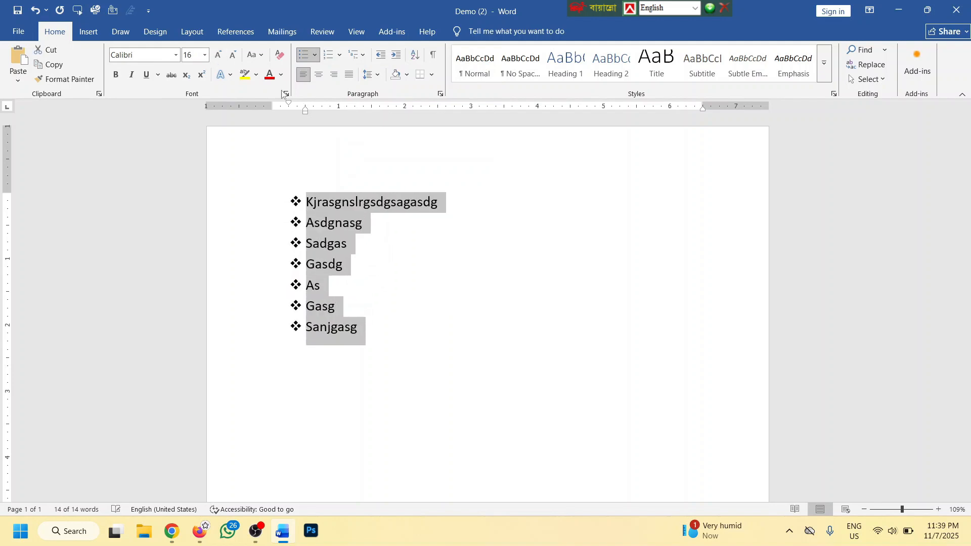
Define a new bullet using the Wingdings Aries symbol and apply it to the list
left_click(315, 55)
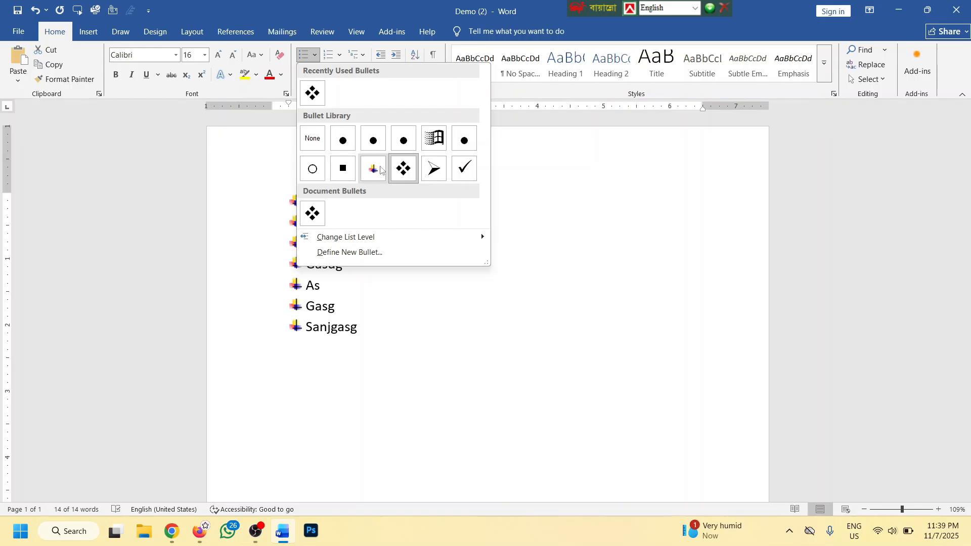
left_click(355, 252)
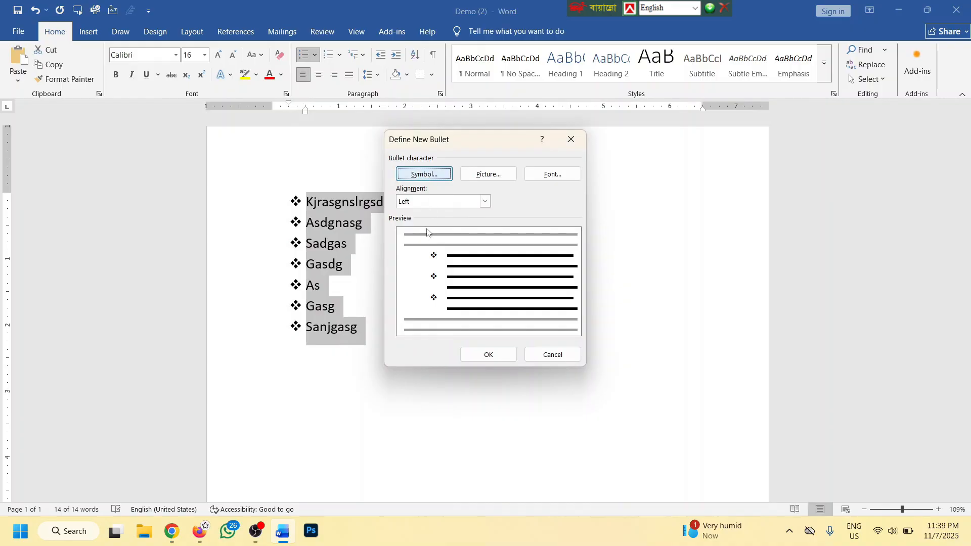
left_click(429, 173)
left_click(458, 251)
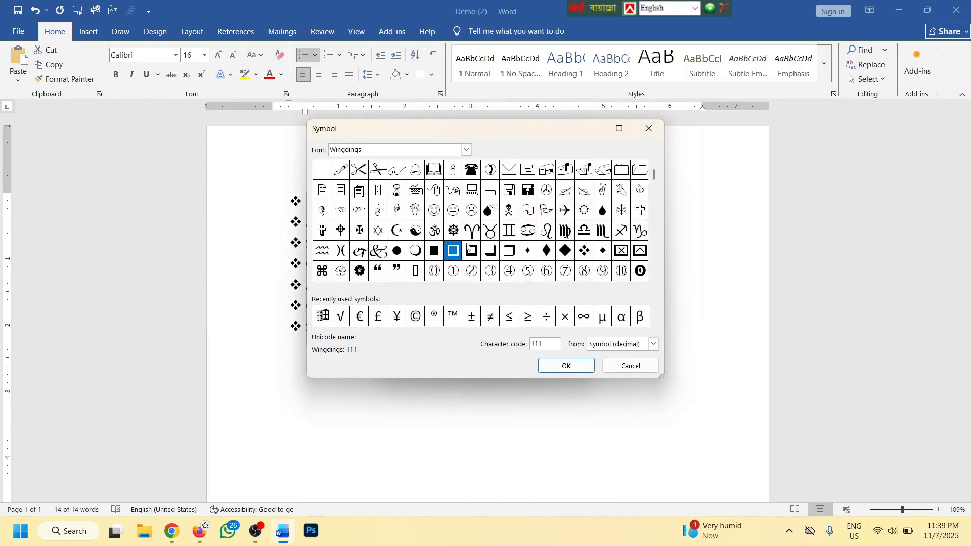
left_click(471, 233)
left_click(565, 369)
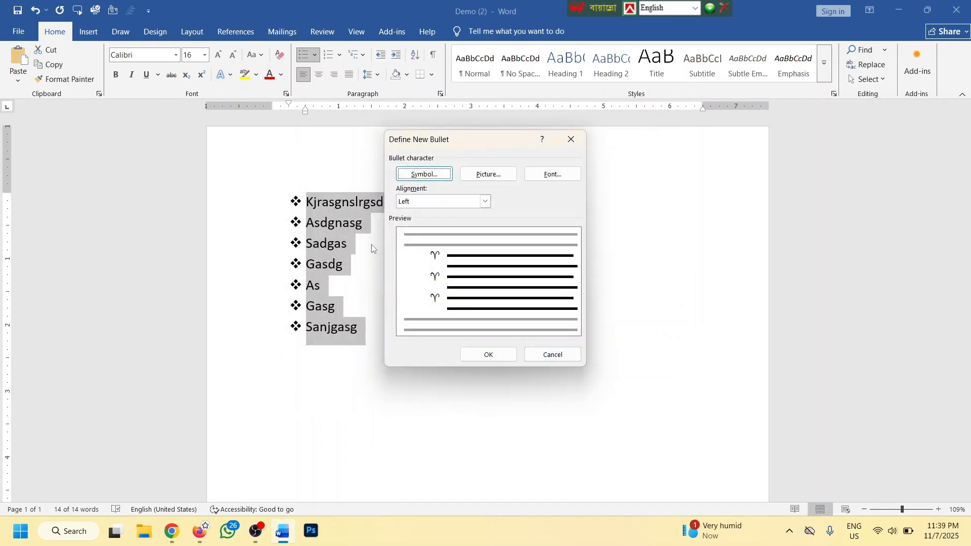
left_click(491, 356)
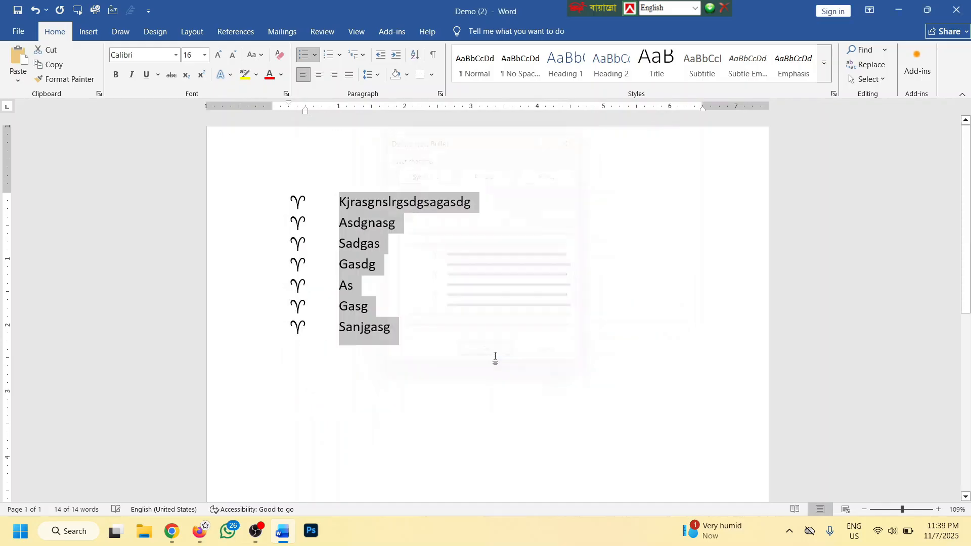
Set the custom Aries bullets' alignment to Right
left_click(314, 55)
left_click(348, 279)
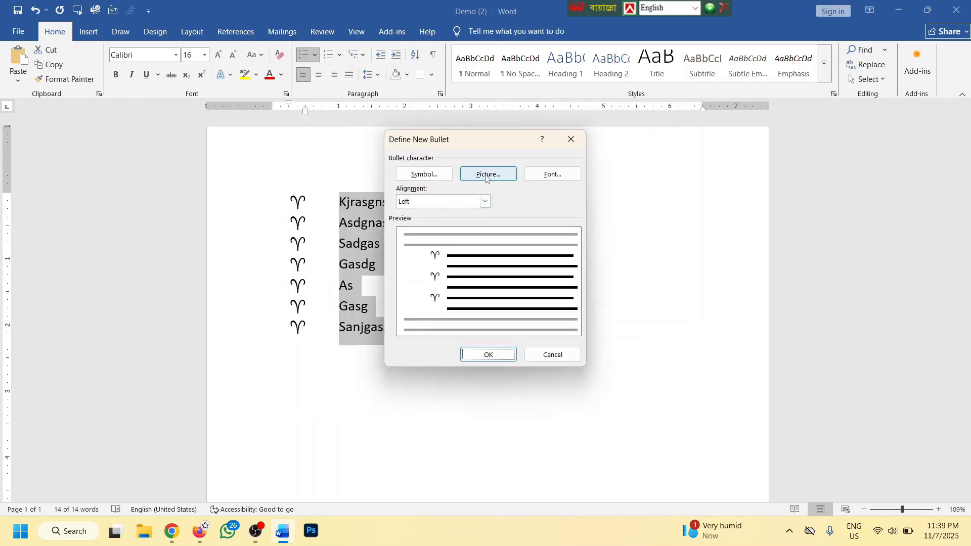
left_click(485, 201)
left_click(425, 230)
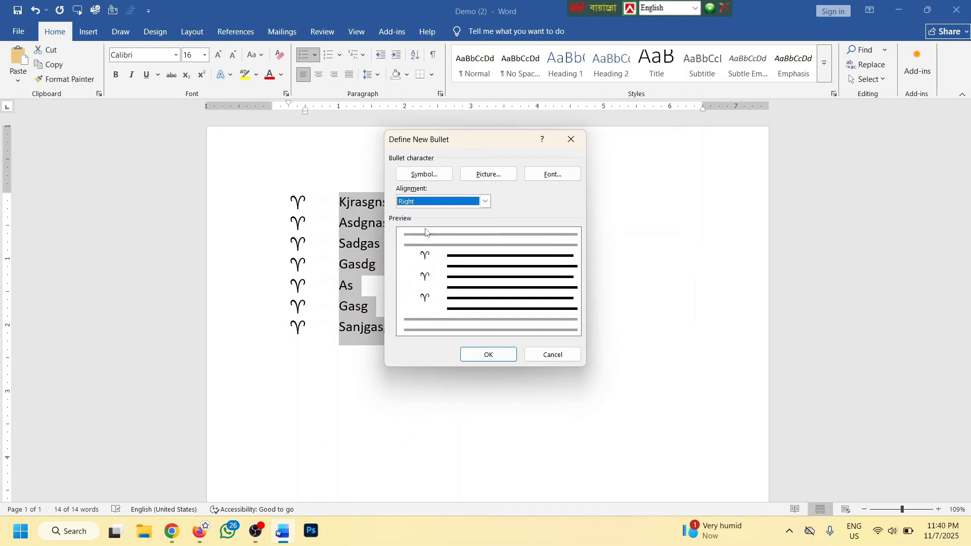
left_click(482, 354)
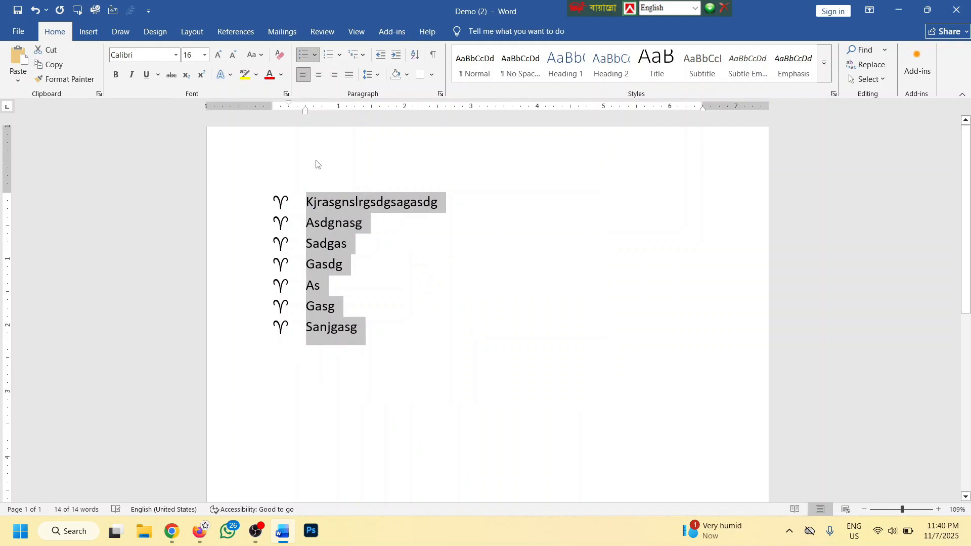
left_click(315, 55)
Delete the bulleted list and the trial numbered lines, leaving an empty page
key("Escape")
key("BackSpace")
key("BackSpace")
key("BackSpace")
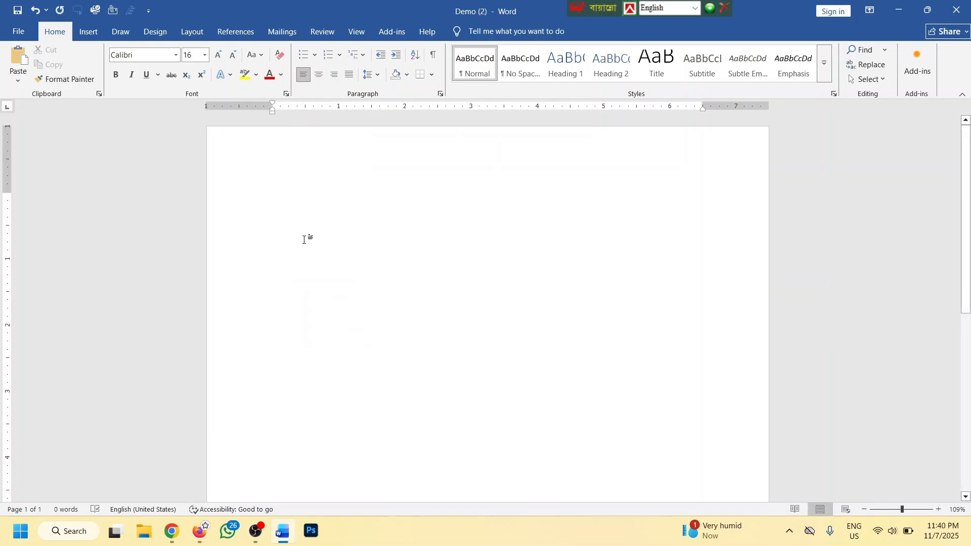
type("1.sergnebrergt")
key("Return")
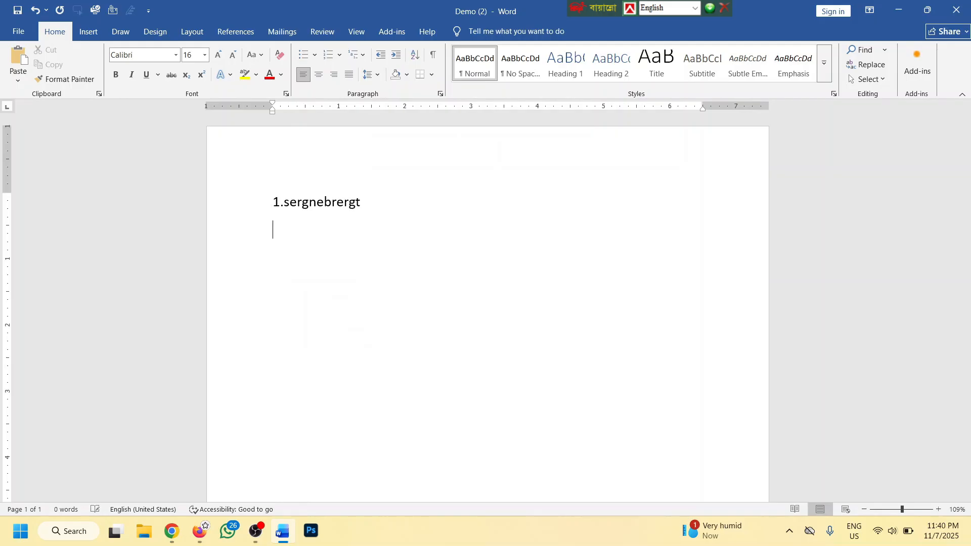
type("2.erkgt erigerg ")
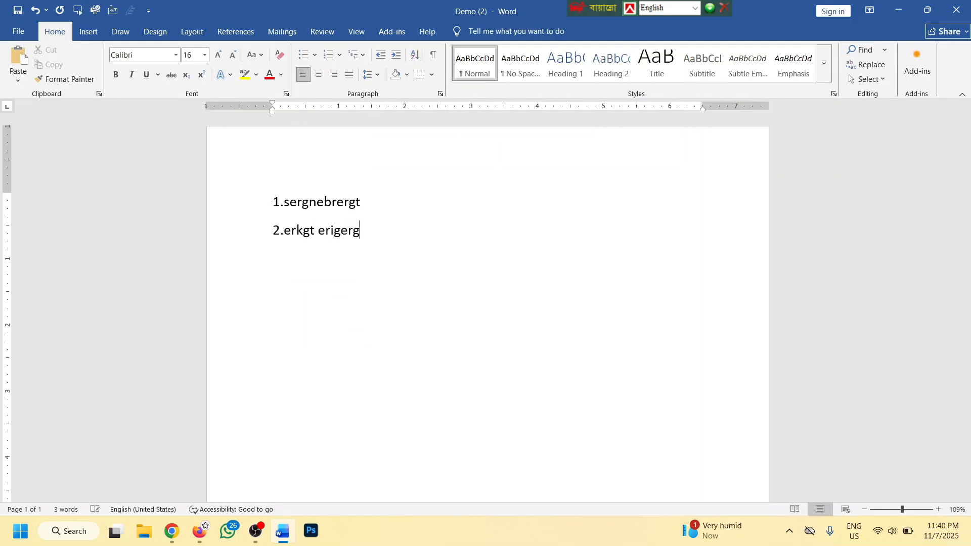
type("3.erkngeir")
key("ctrl+a")
key("BackSpace")
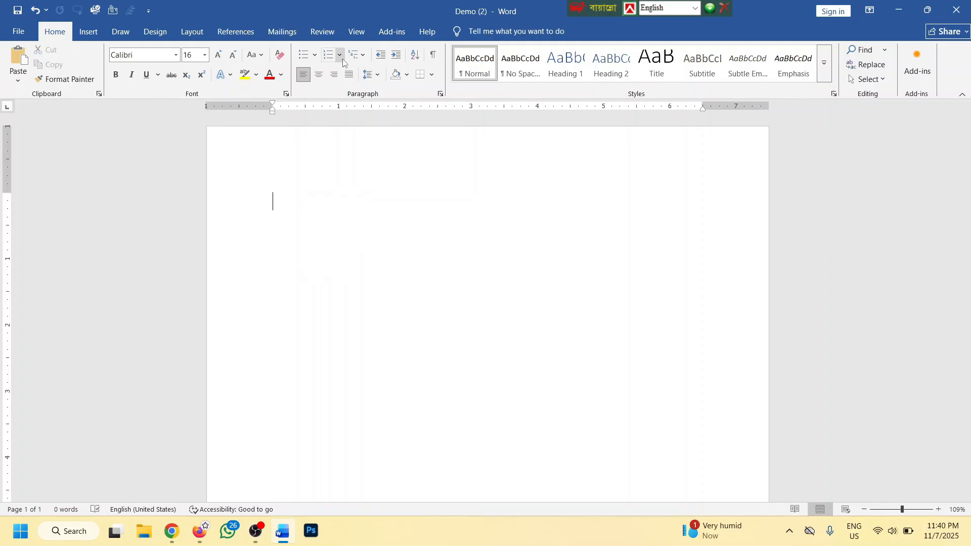
Apply '1. 2. 3.' numbering and type the 28 short sample list items
left_click(342, 59)
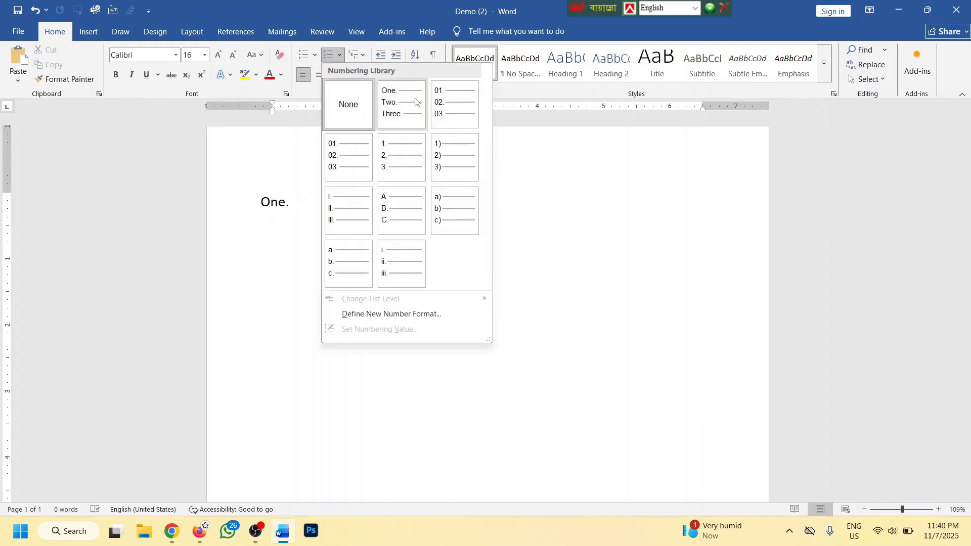
left_click(402, 151)
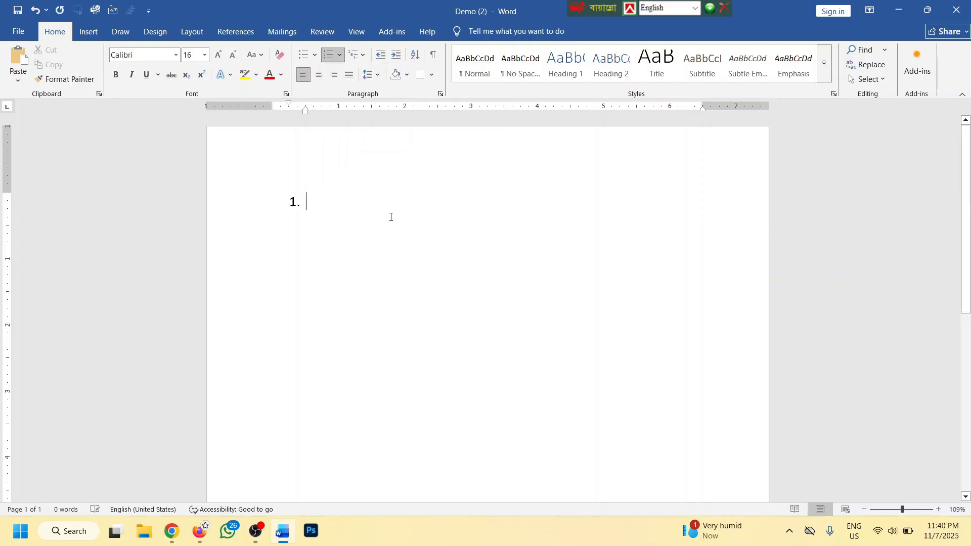
type("awrhgfba shd gfsadhgabsgdas")
key("Return")
type("d")
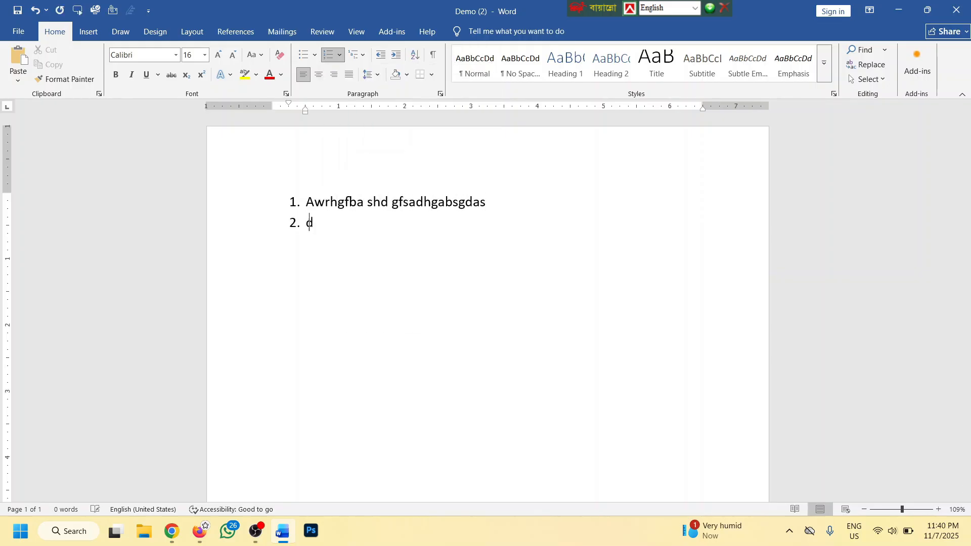
type("gasdgbasgd")
key("Return")
type("asdgsadgasdg")
key("Return")
type("sad")
key("Return")
type("g")
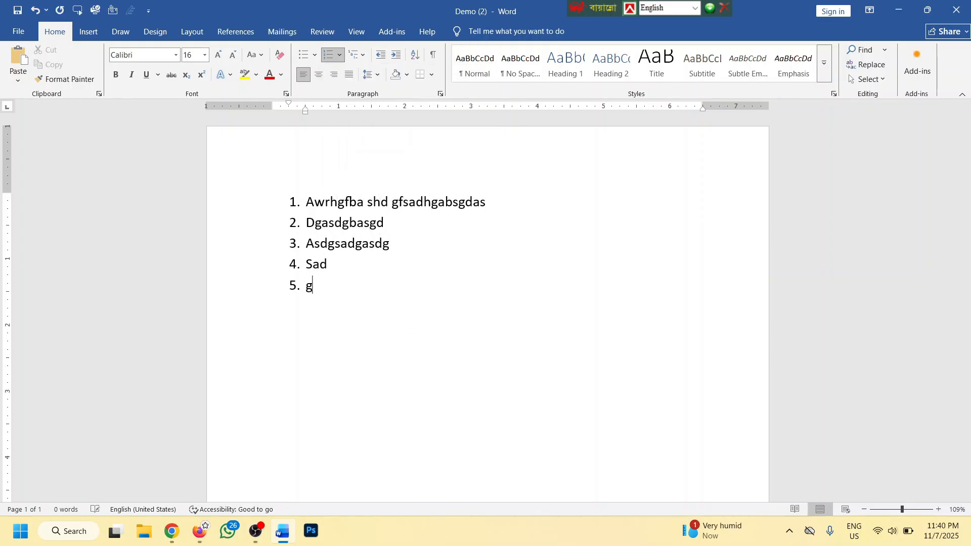
type(" asdg asdgasdg sad g asdg sad g ")
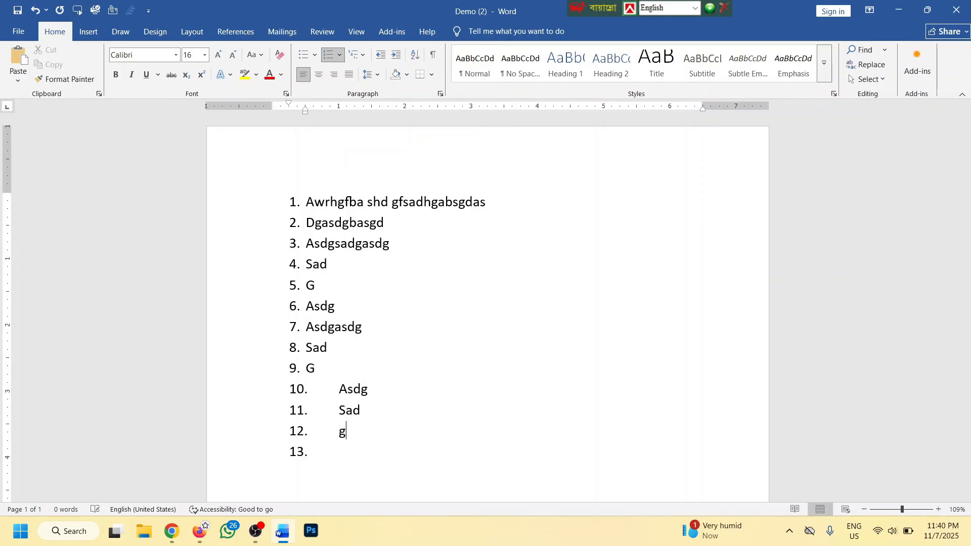
type("asdg as dg sad ga sdg asd g asg asd g")
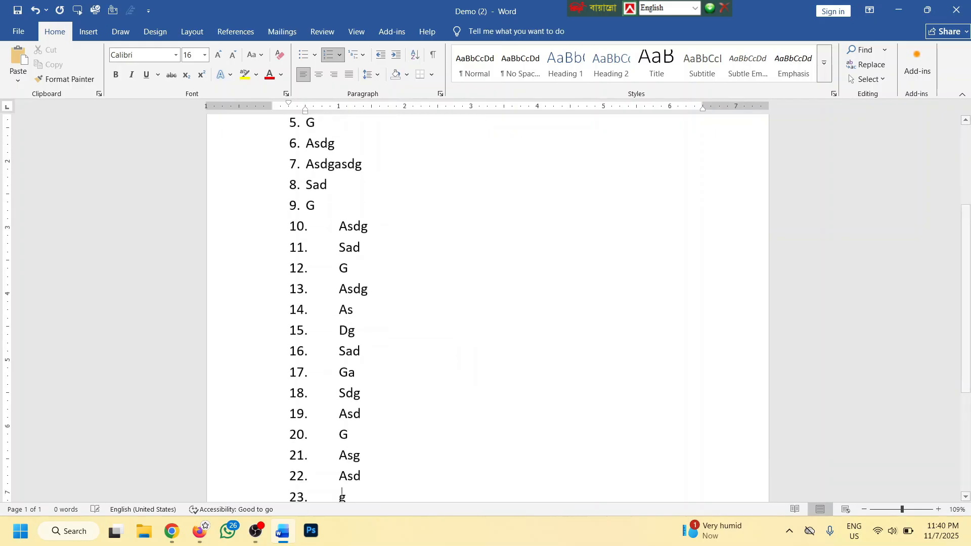
type(" asdg asd g sad g")
Select list items 10 through 28 and bring up the numbering style choices
scroll(313, 150, "down", 1)
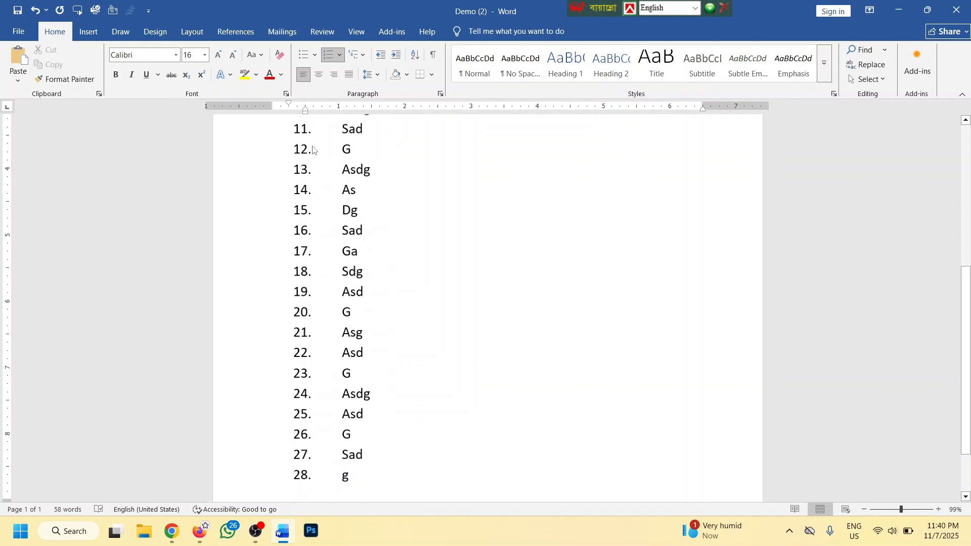
scroll(313, 150, "down", 1)
scroll(298, 180, "up", 3)
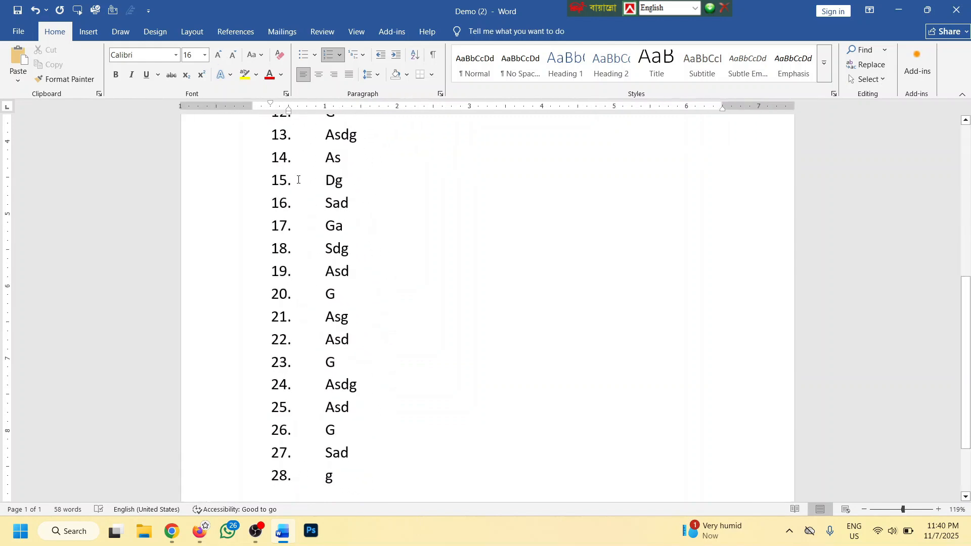
scroll(298, 179, "down", 3)
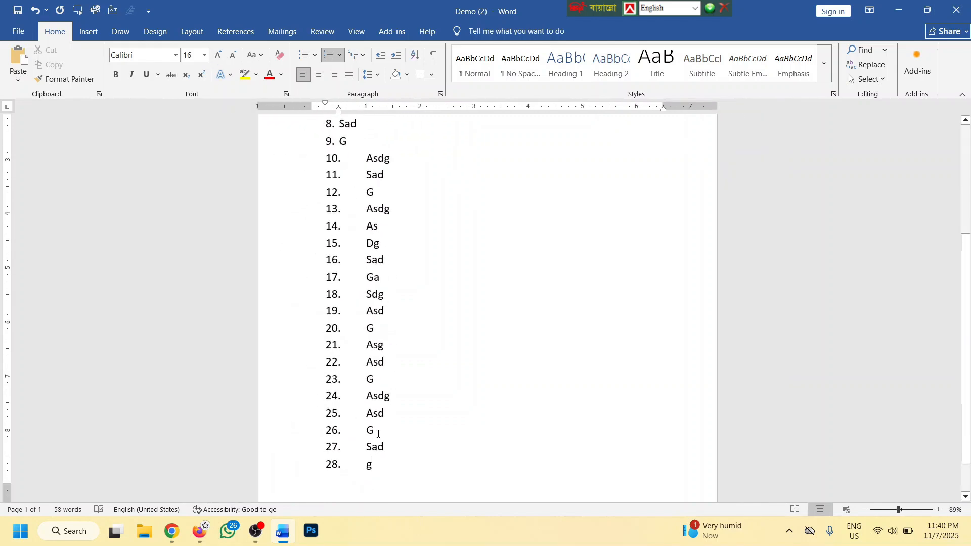
left_click_drag(378, 467, 364, 159)
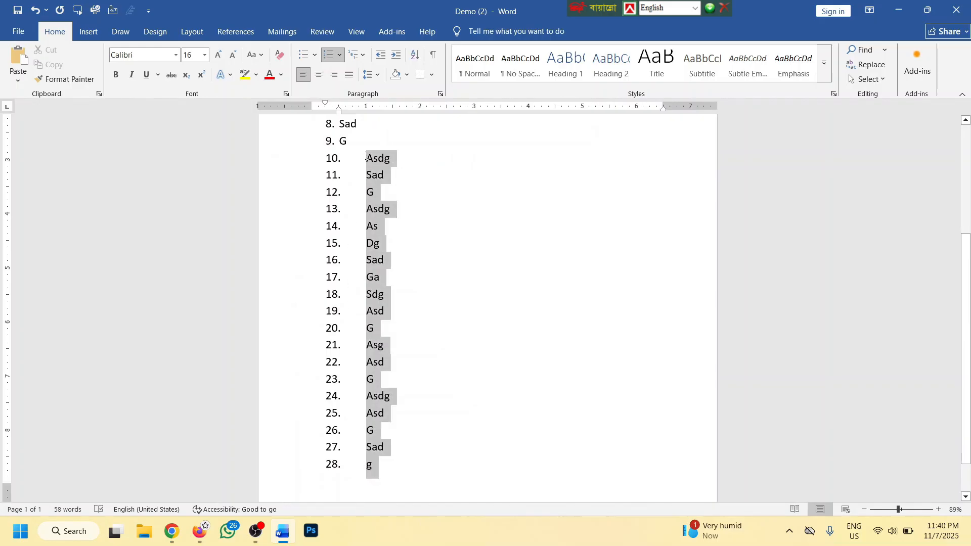
left_click(342, 54)
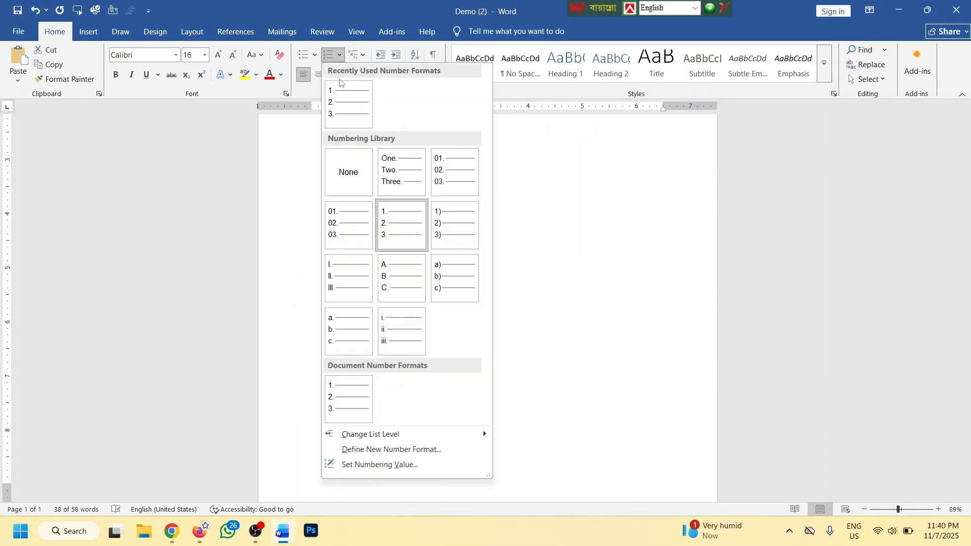
Define a new number format with Centered number alignment for the selected items
left_click(380, 450)
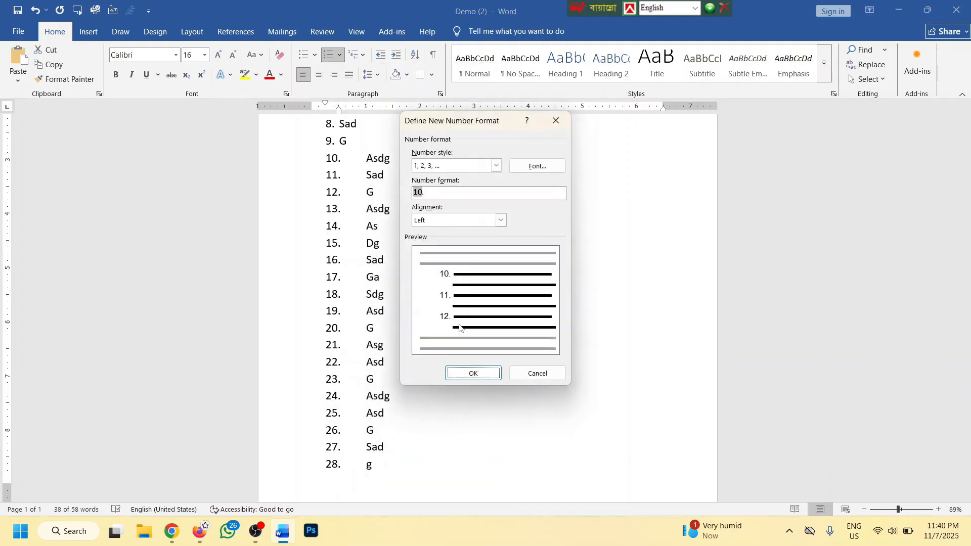
left_click(500, 220)
left_click(448, 241)
left_click(473, 373)
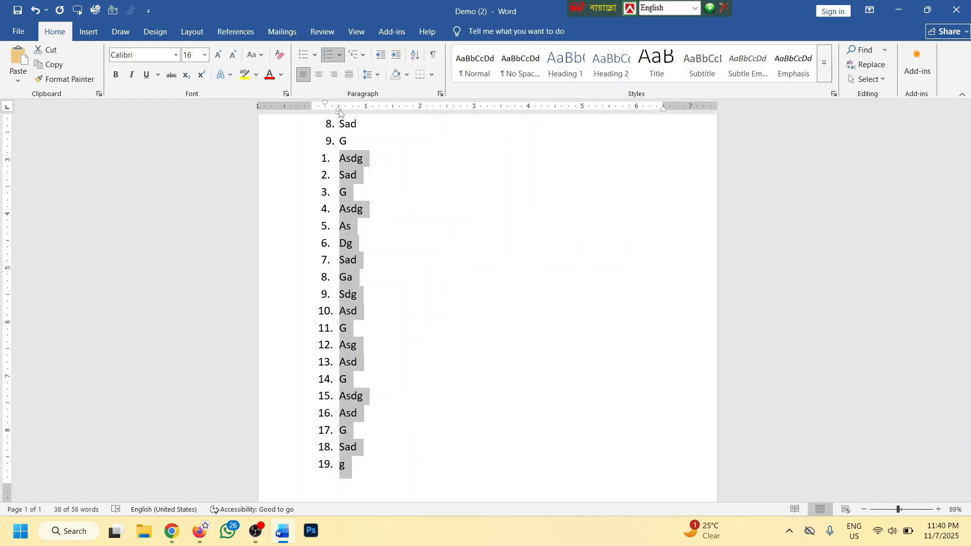
Nudge the list's left indent and number spacing markers on the ruler
mouse_move(339, 110)
left_mouse_down()
mouse_move(353, 111)
mouse_move(307, 104)
mouse_move(349, 110)
mouse_move(338, 110)
left_mouse_up()
mouse_move(334, 110)
left_mouse_down()
mouse_move(346, 111)
mouse_move(316, 106)
mouse_move(332, 107)
left_mouse_up()
scroll(339, 195, "up", 4)
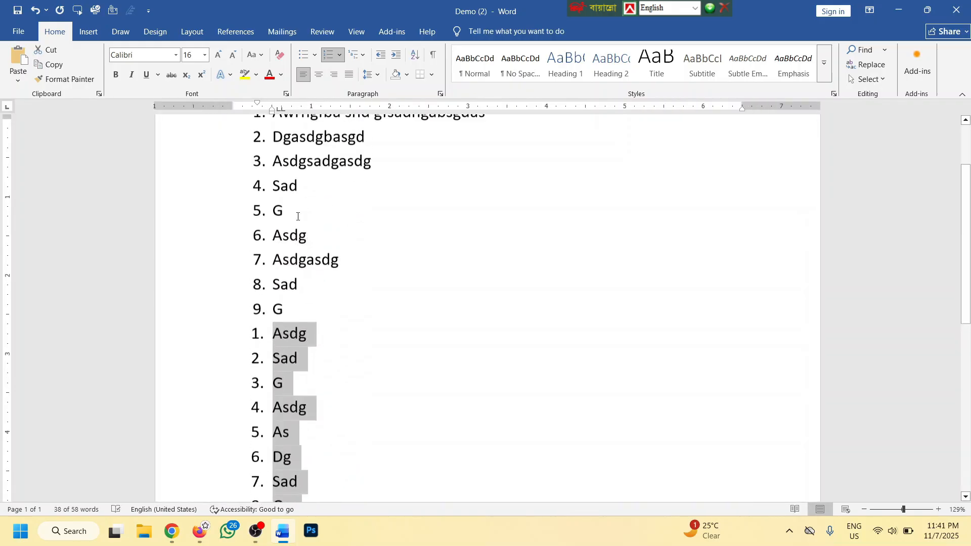
scroll(298, 217, "up", 3)
Clear the list and start a '1) a) i)' multilevel list
key("BackSpace")
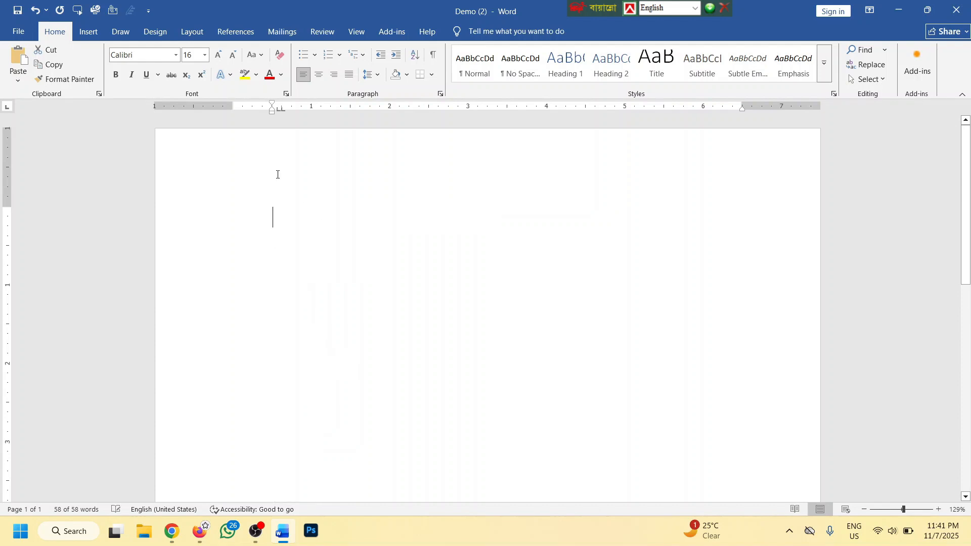
left_click(365, 55)
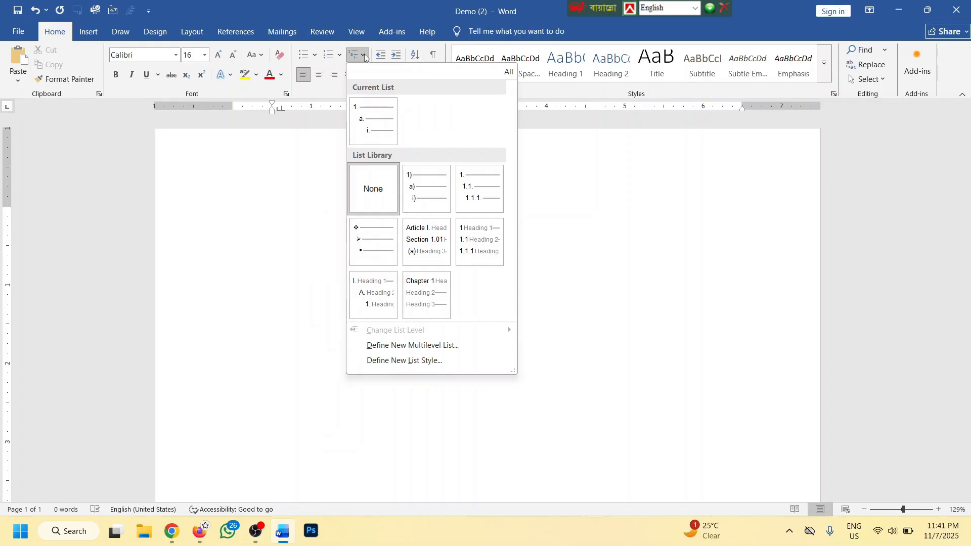
left_click(434, 188)
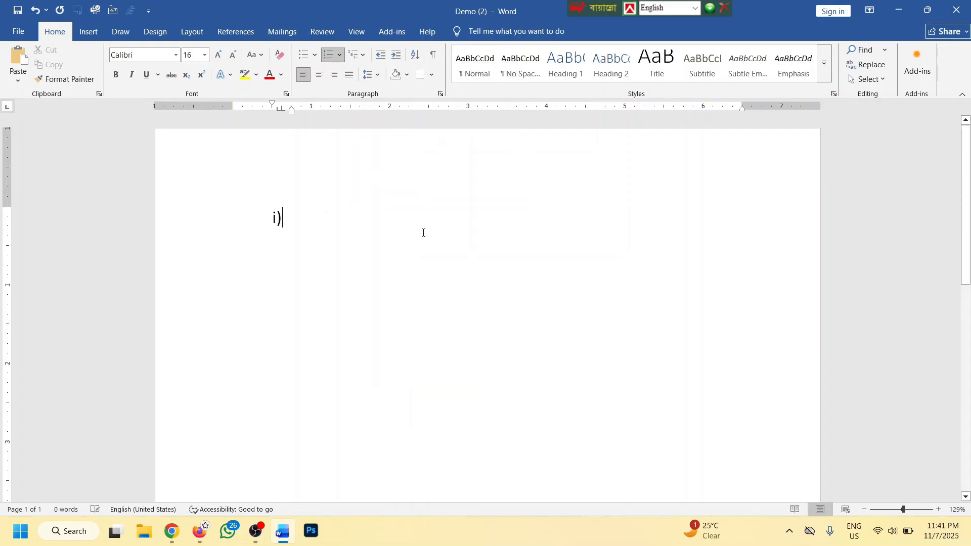
key("BackSpace")
key("BackSpace")
left_click(363, 53)
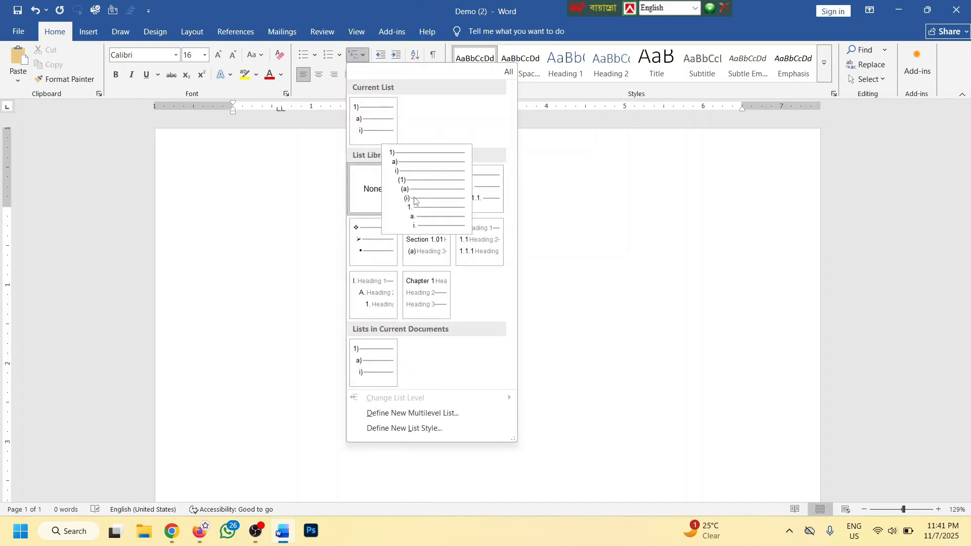
left_click(420, 199)
Type question 1) and its indented answers a) to d)
type("Ba sefhisa fjsadofbsaj dgfisado ")
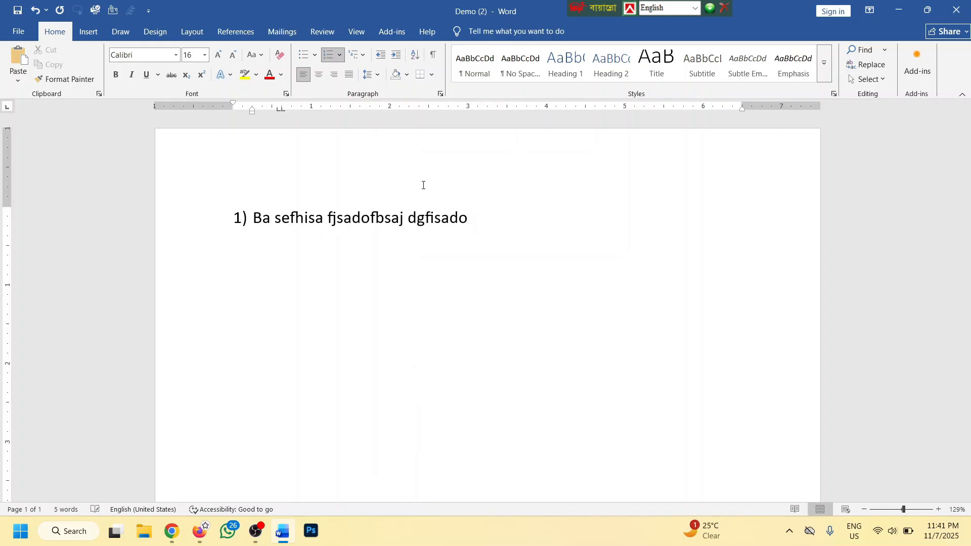
type("?")
key("Return")
scroll(414, 275, "up", 2)
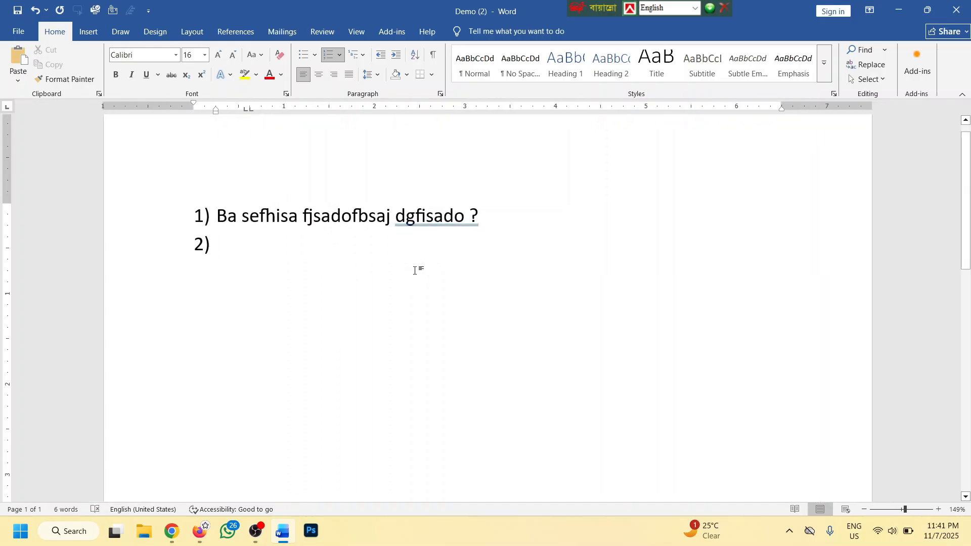
key("Tab")
type("asjbhf")
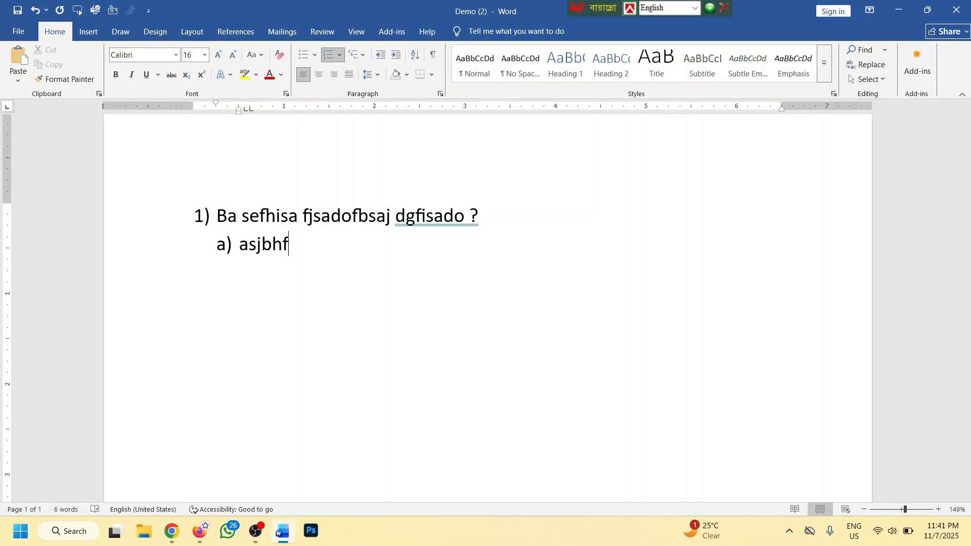
key("Return")
type("asdgbasdg")
key("Return")
type("sadgjnsdag")
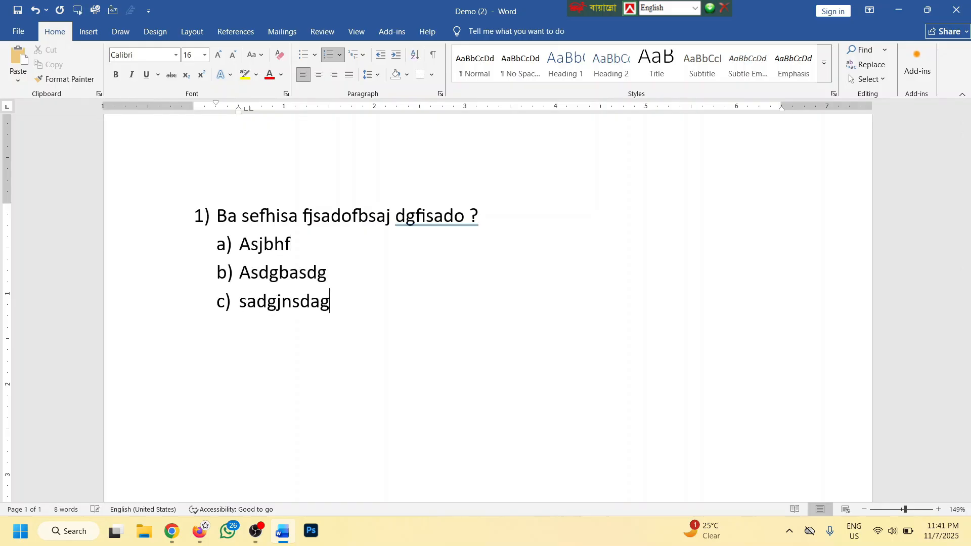
key("Return")
type("sdgsadng")
key("Return")
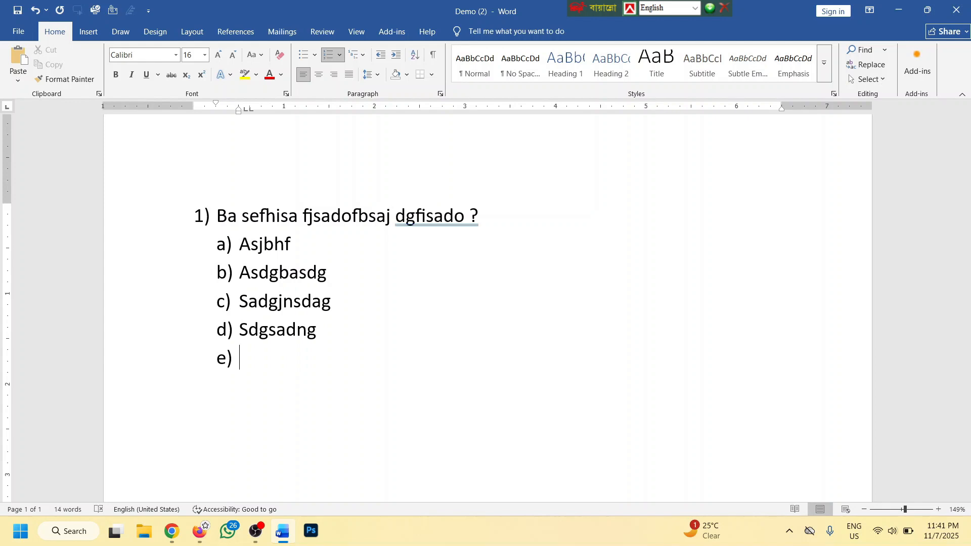
Promote to question 2), type it, and add its answers a) to d)
key("shift+Tab")
type("sjdfv sadvjasd vjoasdv sdaiovj sadv ")
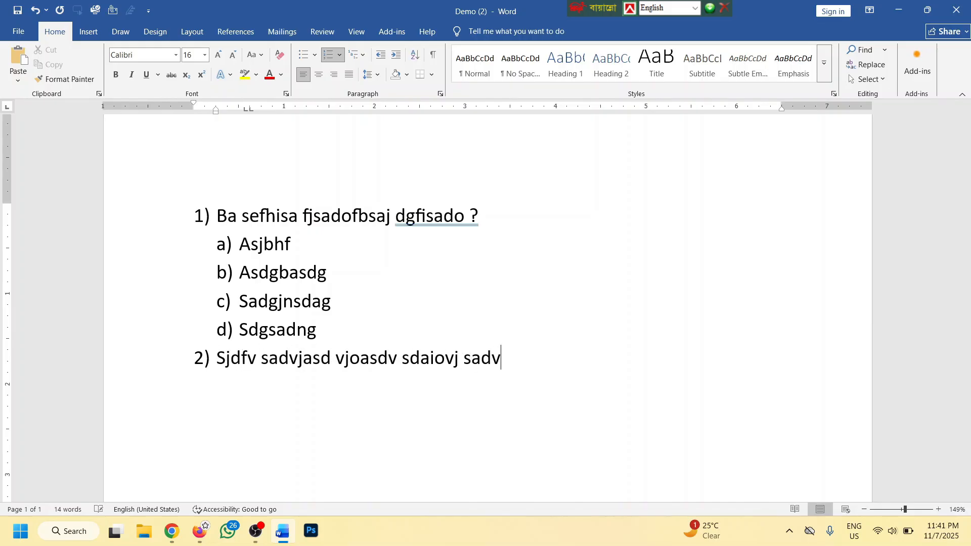
type("?")
key("Return")
key("Tab")
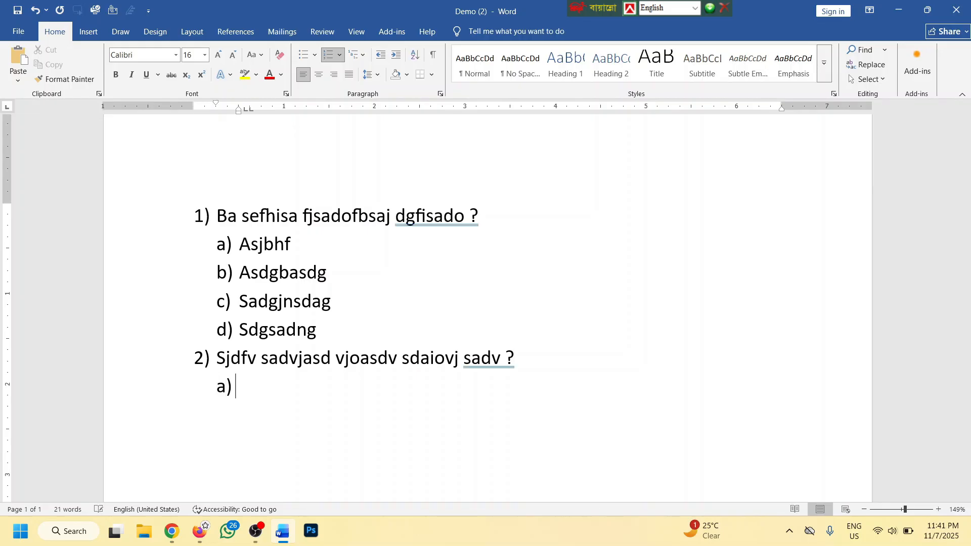
type("skjrhgaerge")
key("Return")
type("rgeargae")
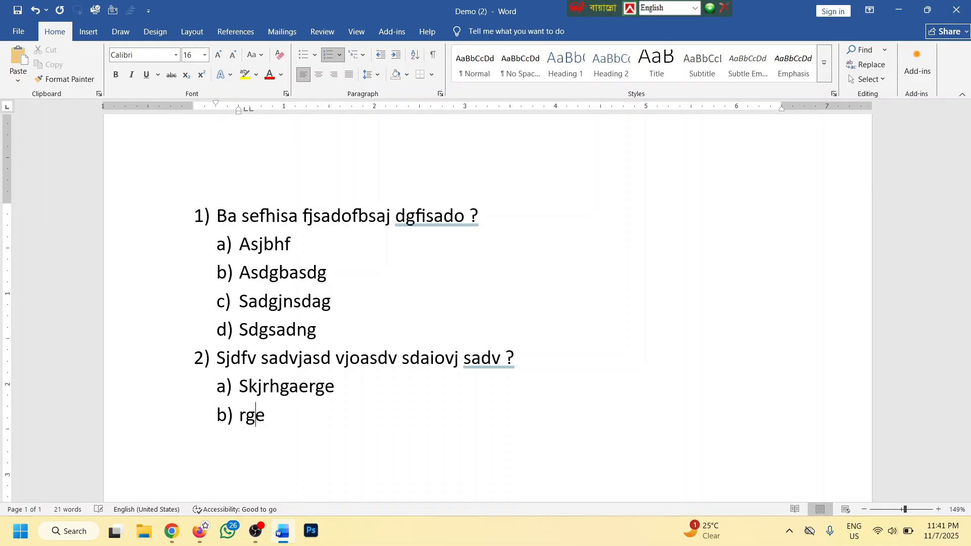
key("Return")
type("rgeargaer")
key("Return")
type("gaegar")
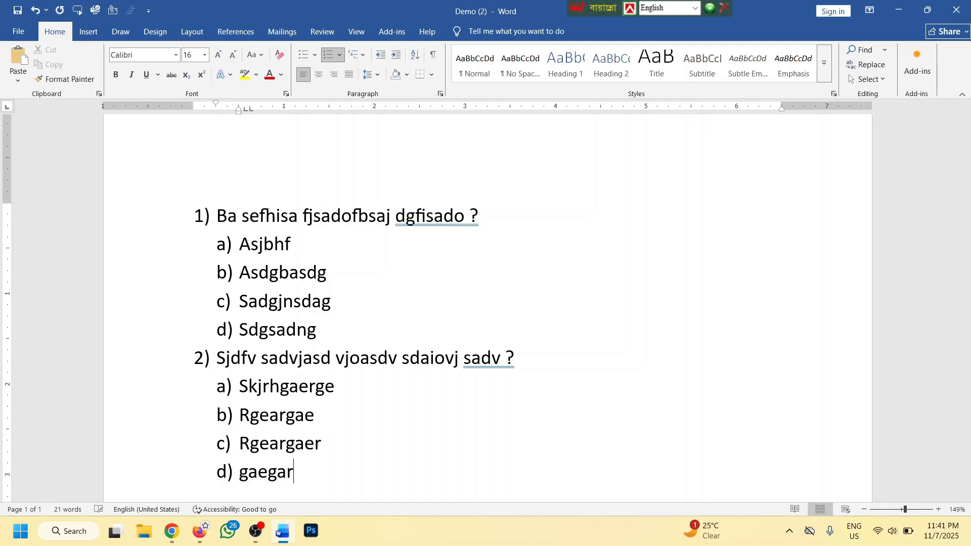
key("Return")
Promote the final empty item to question 3) and select all the list text
scroll(326, 331, "down", 1)
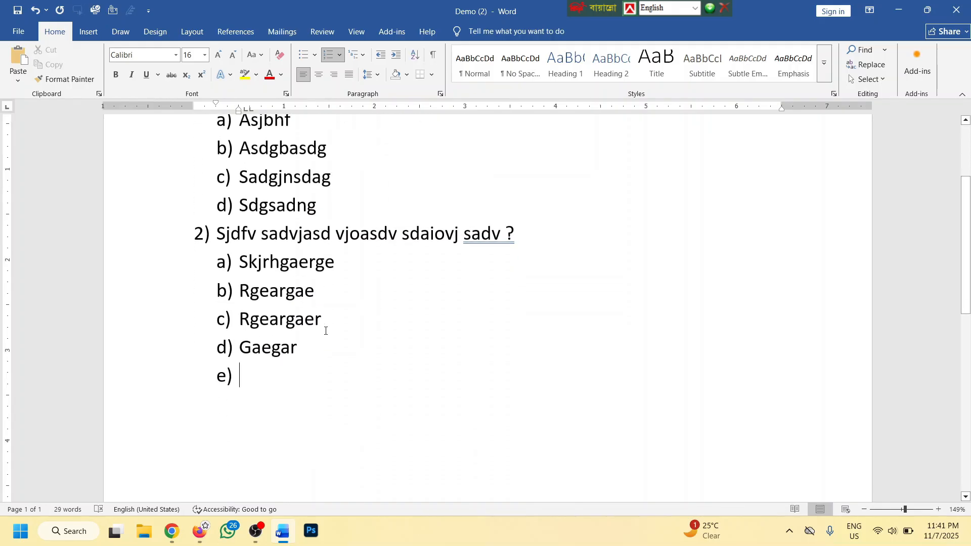
scroll(325, 329, "down", 4)
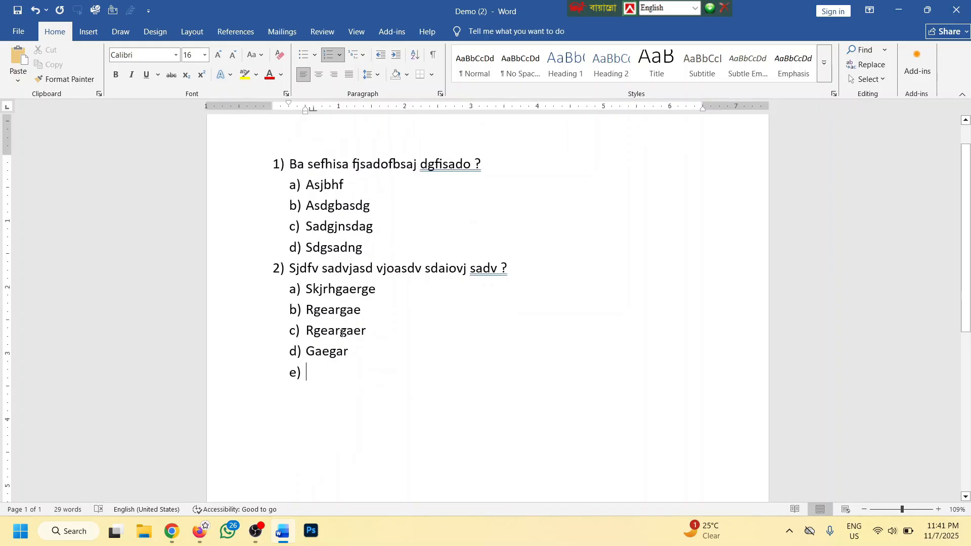
key("shift+Tab")
scroll(343, 332, "up", 2)
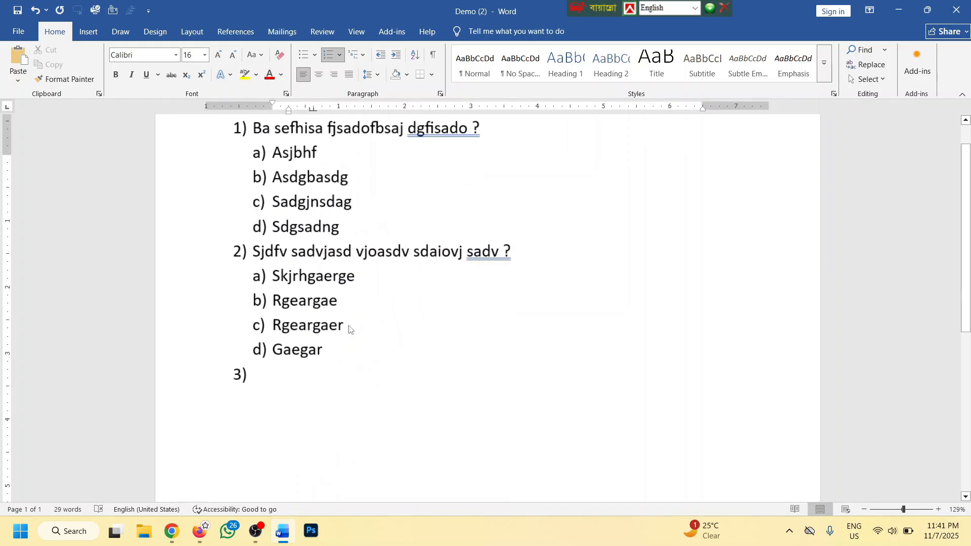
scroll(405, 211, "up", 2)
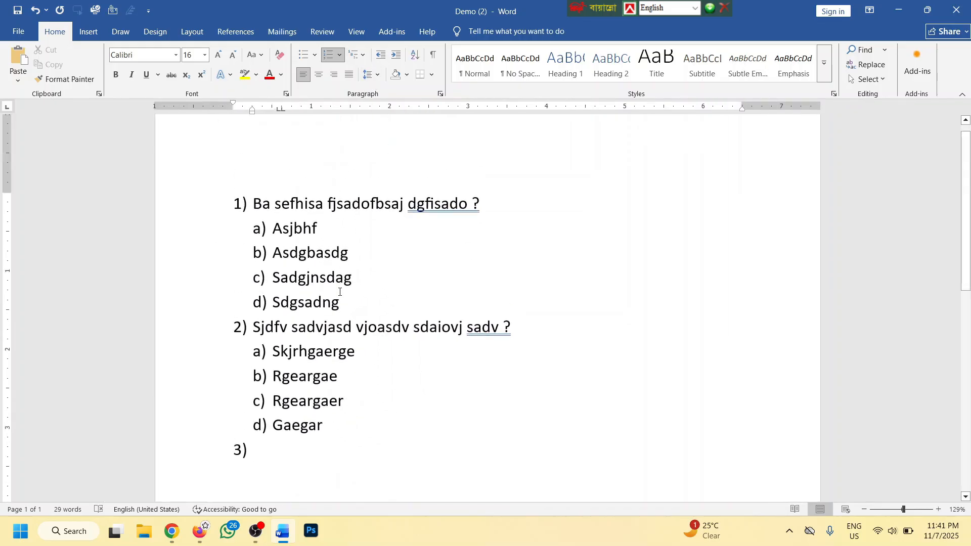
key("ctrl+a")
Replace the quiz with =lorem() sample text and select all five paragraphs
key("Delete")
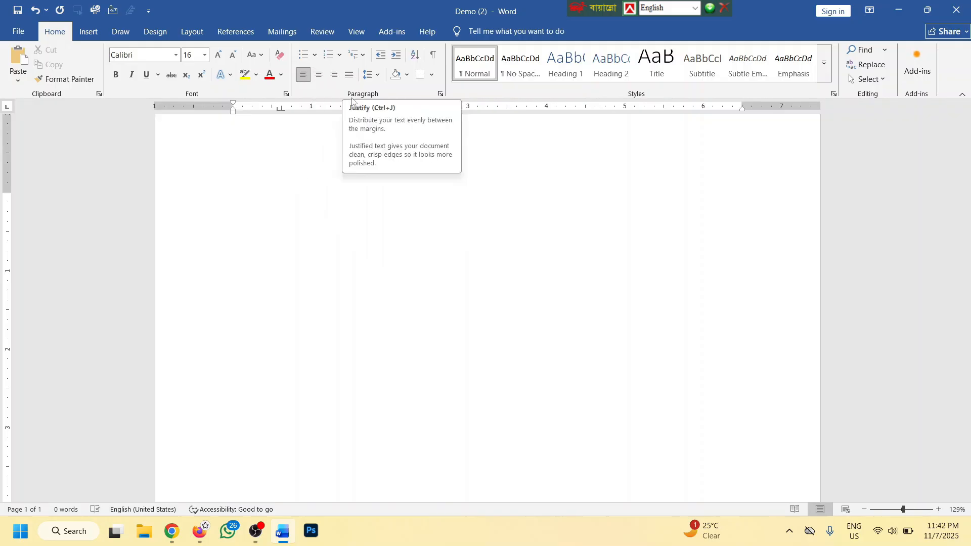
type("=lot")
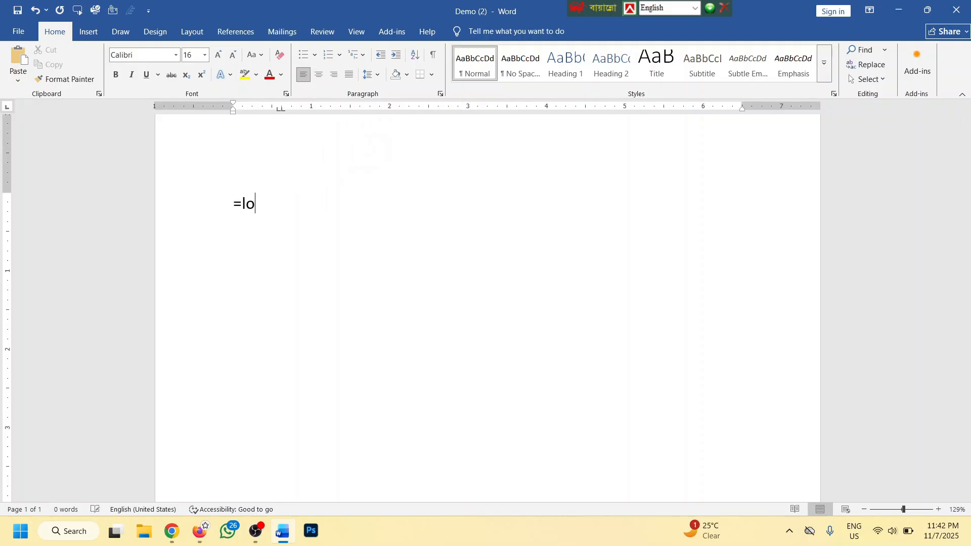
key("BackSpace")
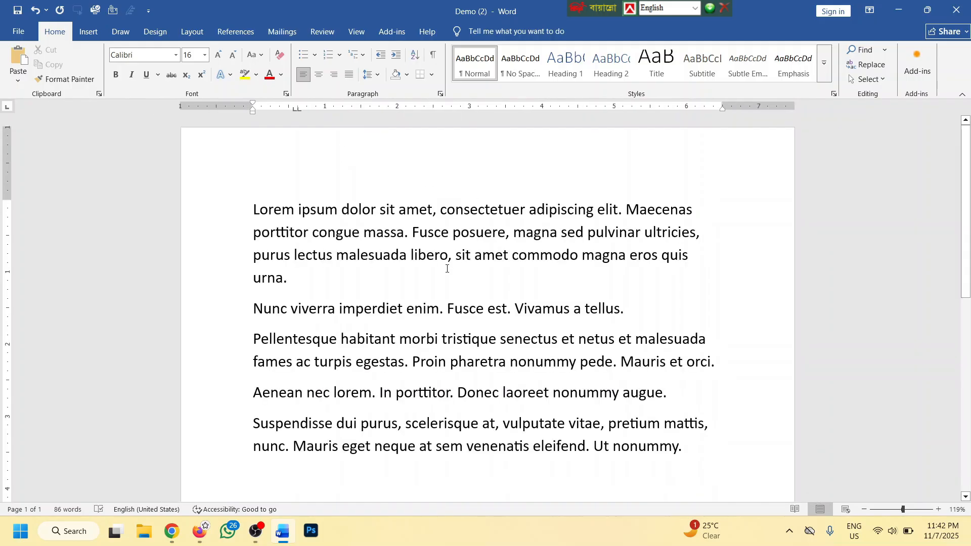
scroll(447, 269, "down", 1)
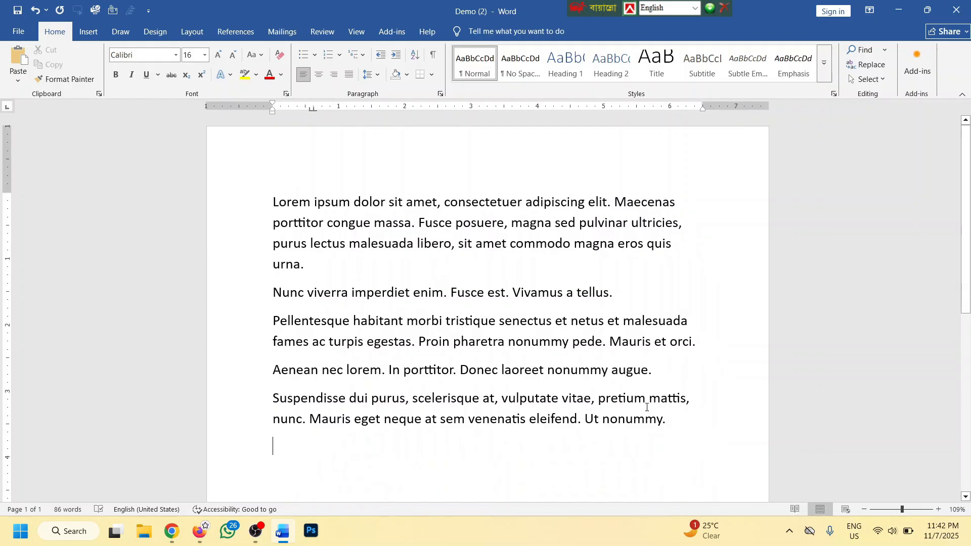
left_click_drag(666, 419, 272, 201)
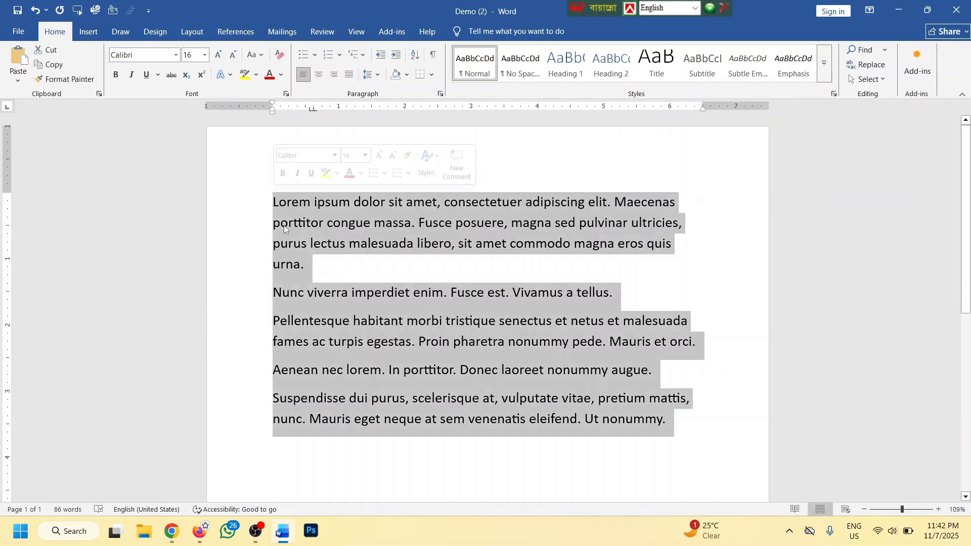
Centre the paragraphs, delete the word 'urna.', then right-align the whole text
left_click(319, 77)
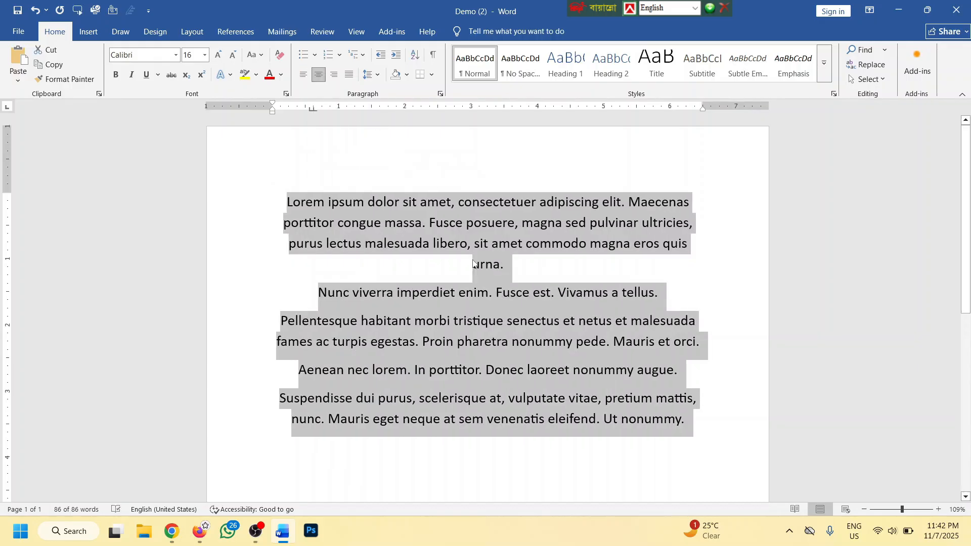
left_click_drag(474, 263, 444, 261)
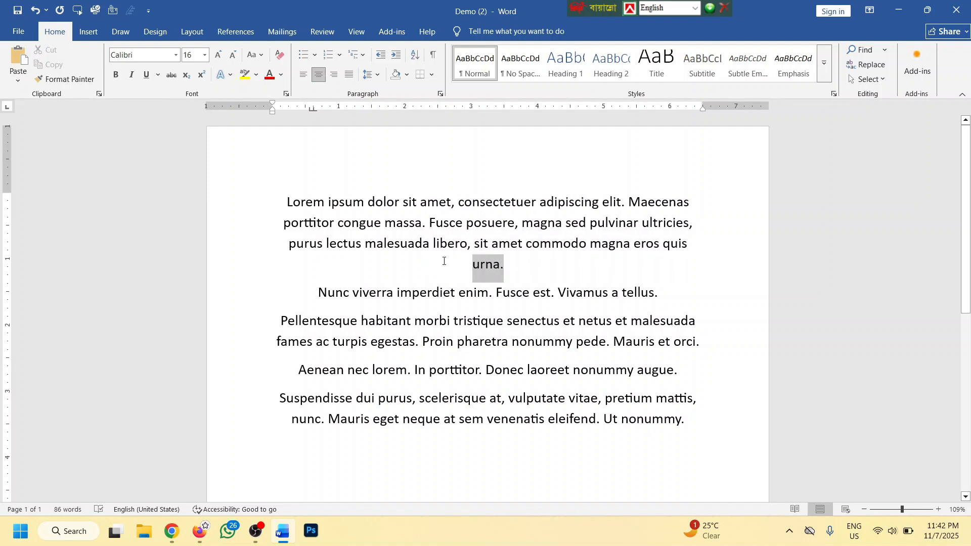
key("BackSpace")
triple_click(253, 182)
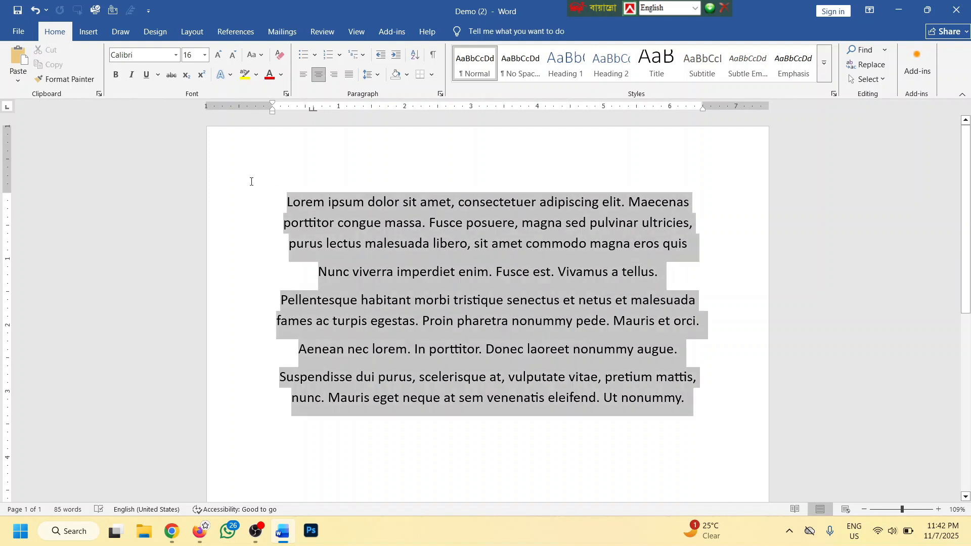
left_click(334, 75)
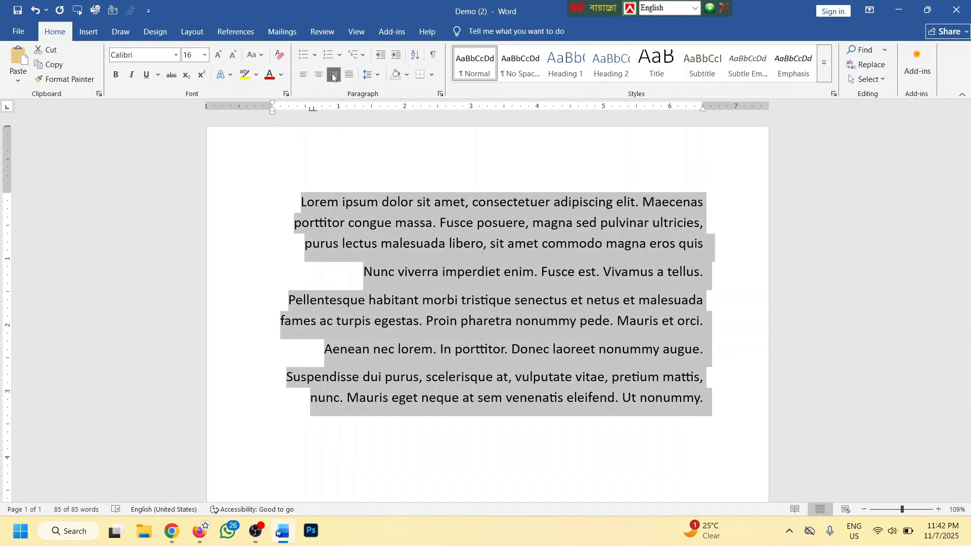
Select all five paragraphs and justify them
left_click(701, 253)
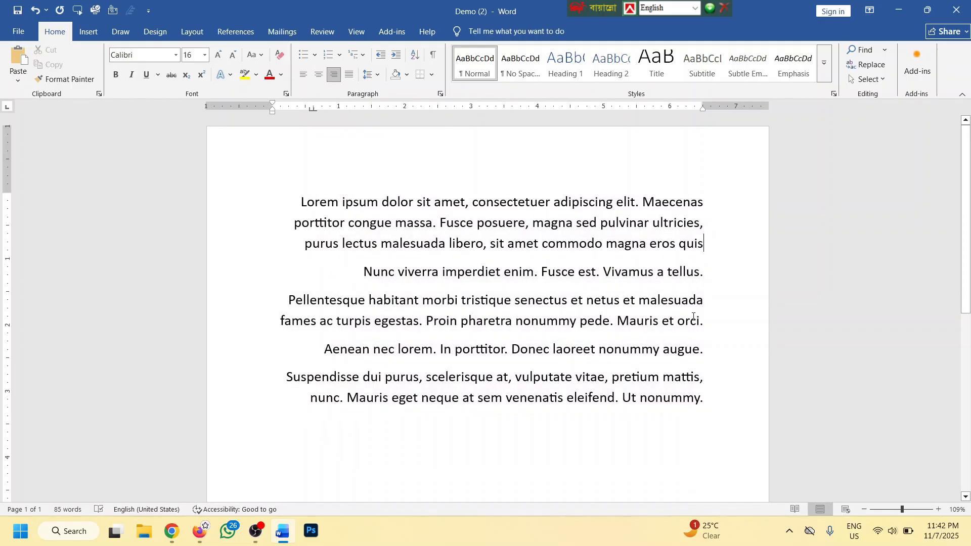
left_click_drag(702, 398, 301, 202)
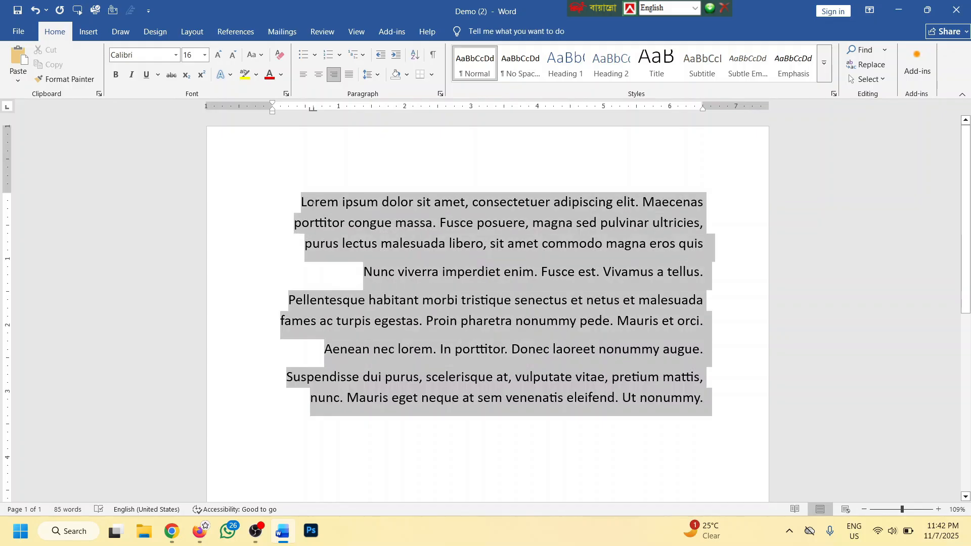
left_click(349, 74)
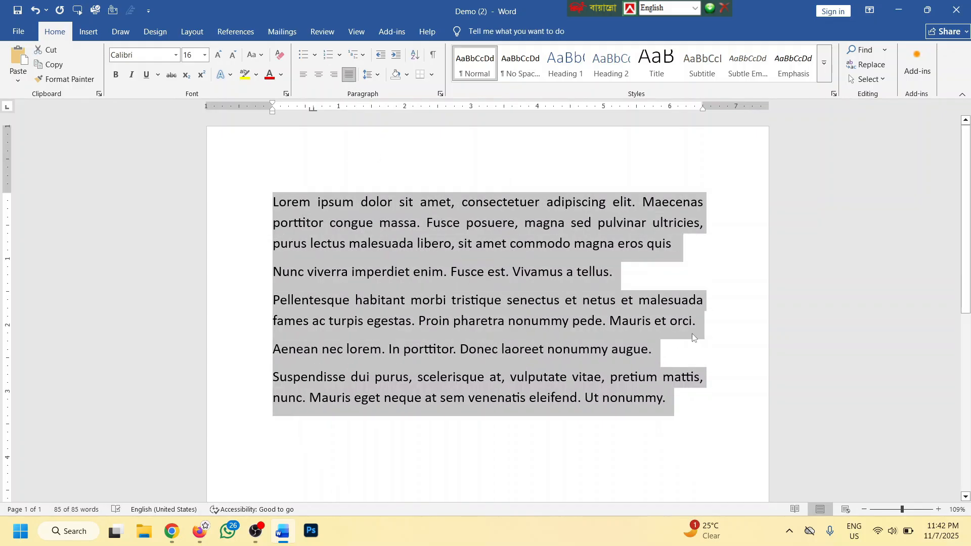
left_click(677, 321)
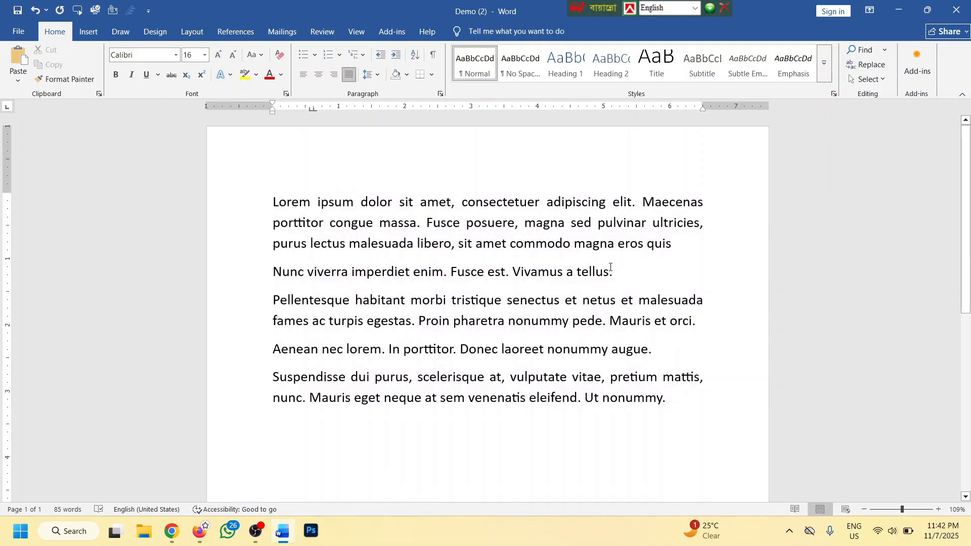
Join the Nunc, Pellentesque, Aenean and Suspendisse paragraphs onto the first one
left_click_drag(687, 244, 642, 202)
left_click_drag(681, 322, 640, 302)
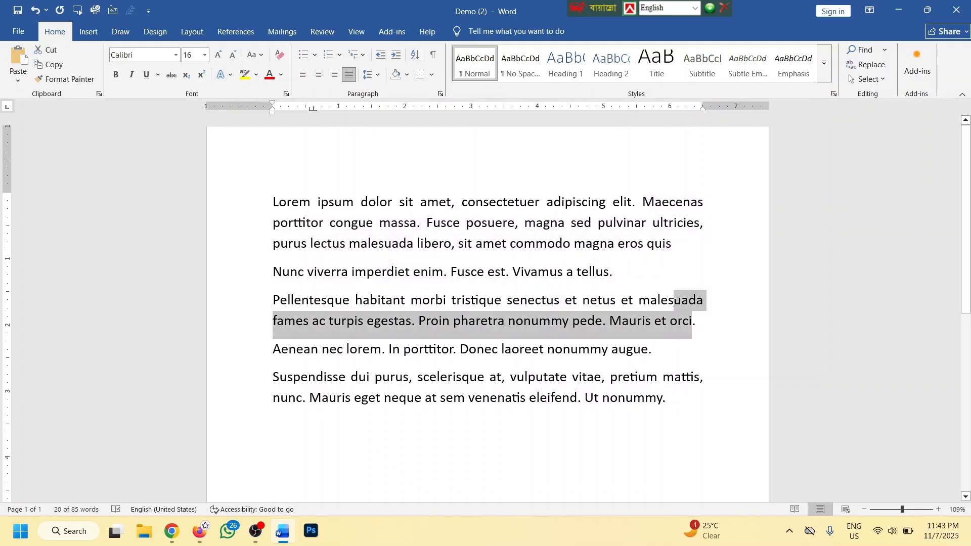
left_click_drag(674, 244, 597, 223)
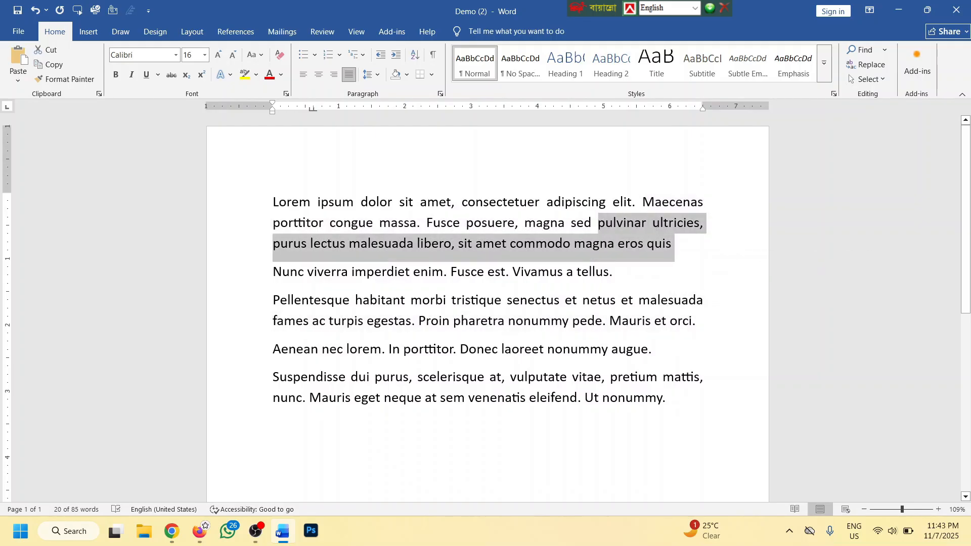
left_click(596, 272)
triple_click(690, 321)
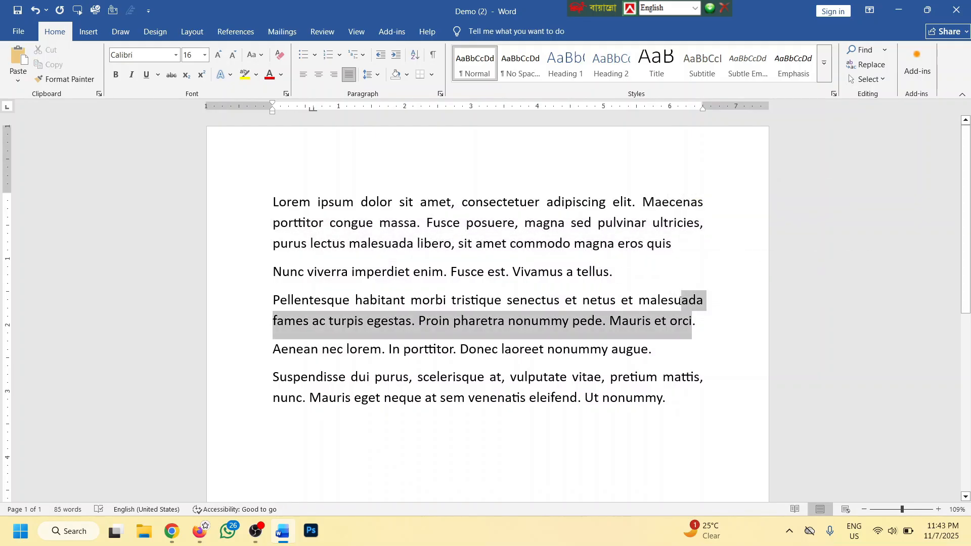
left_click(576, 300)
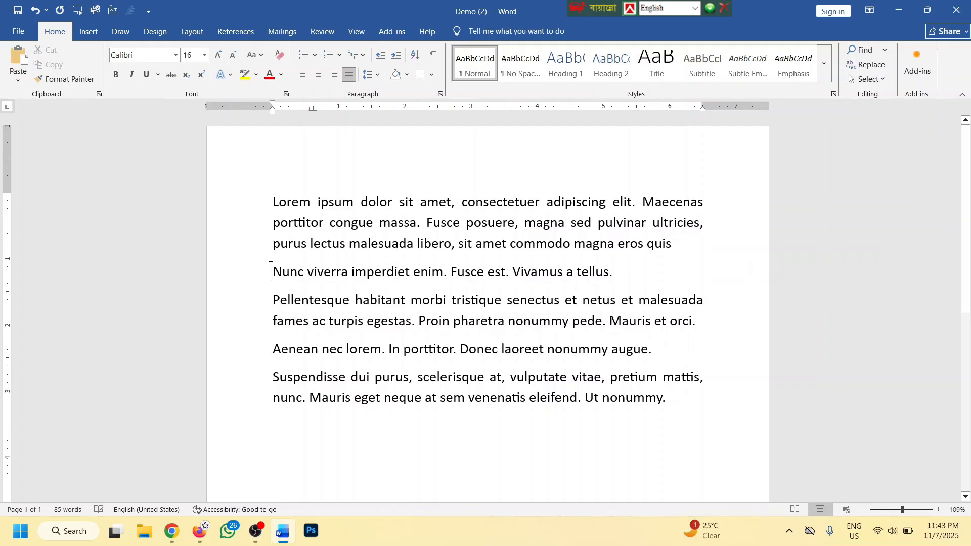
key("BackSpace")
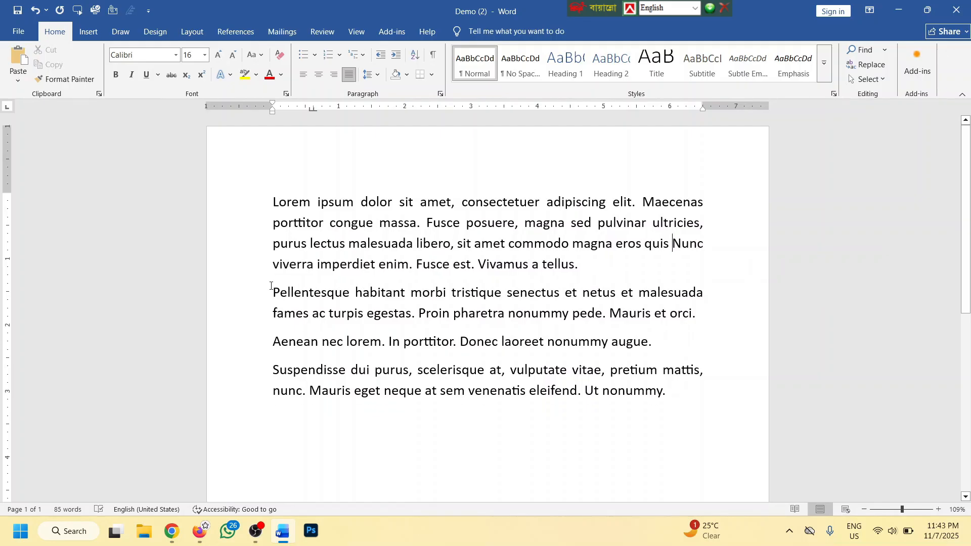
key("BackSpace")
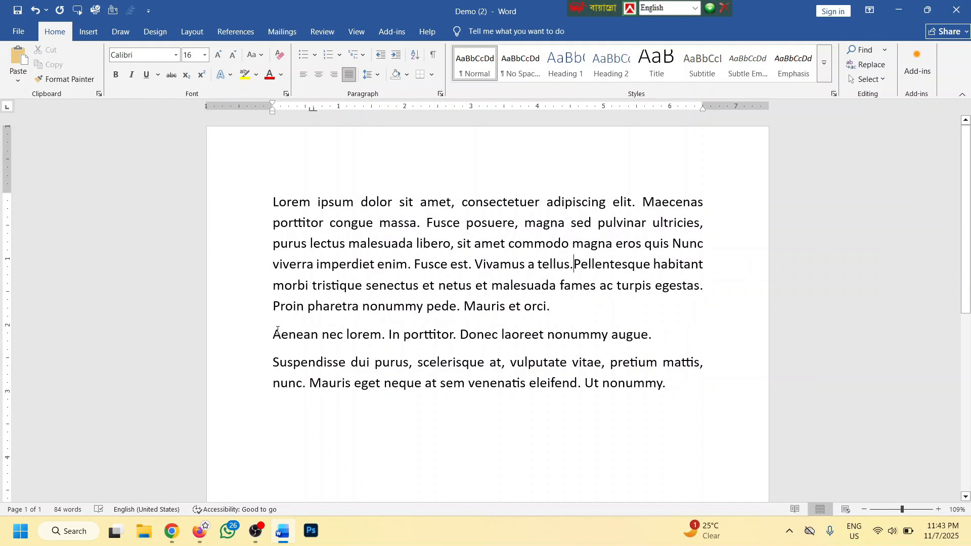
key("BackSpace")
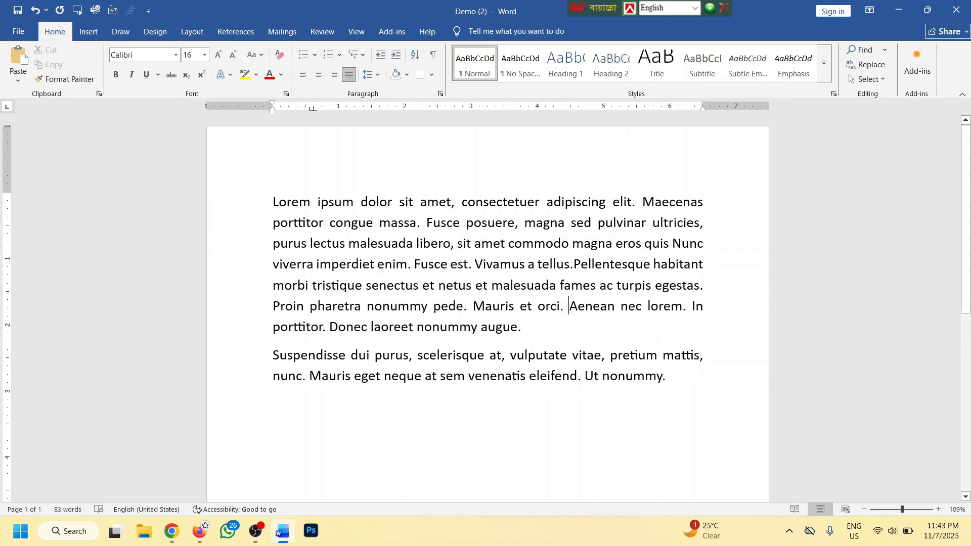
key("Delete")
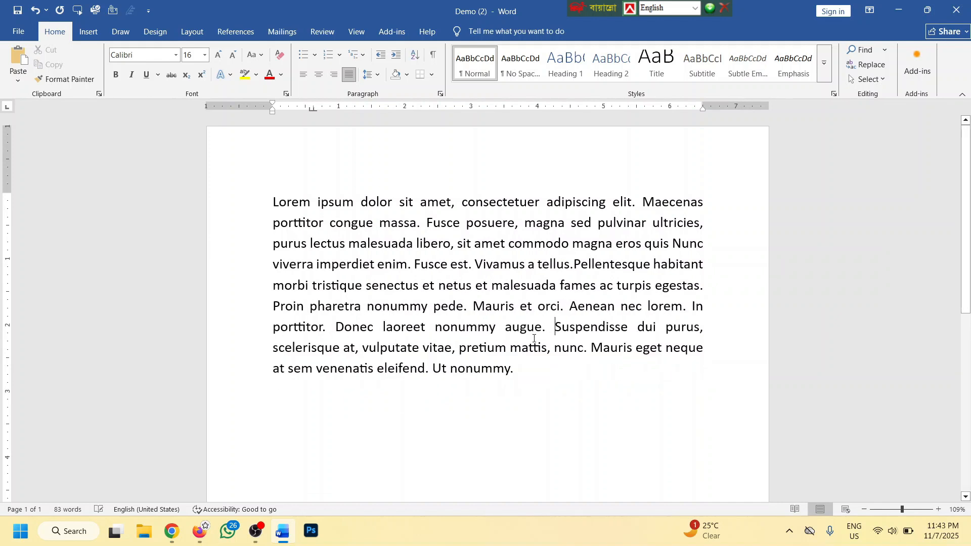
Try left, centre, right and justify on the merged paragraph, ending left-aligned
left_click_drag(548, 374, 276, 216)
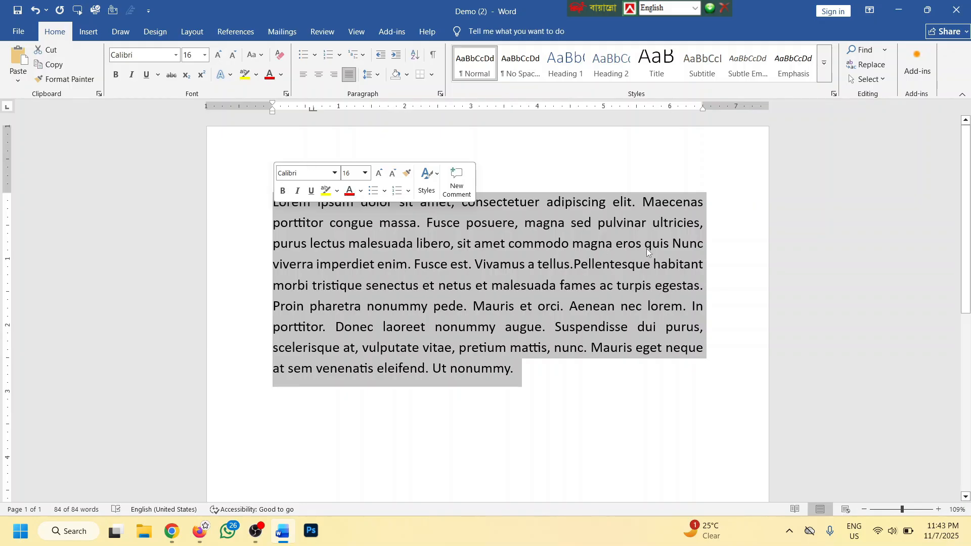
left_click(304, 76)
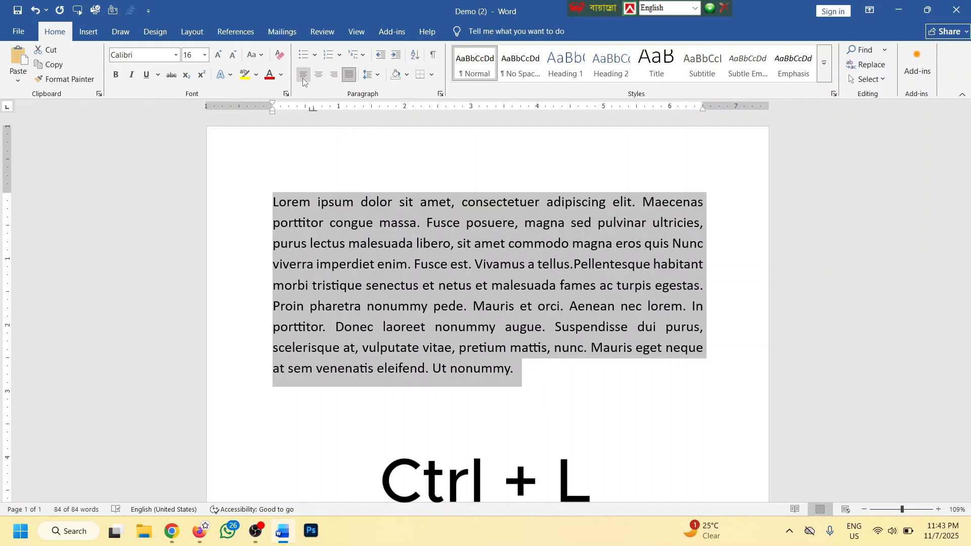
key("ctrl+l")
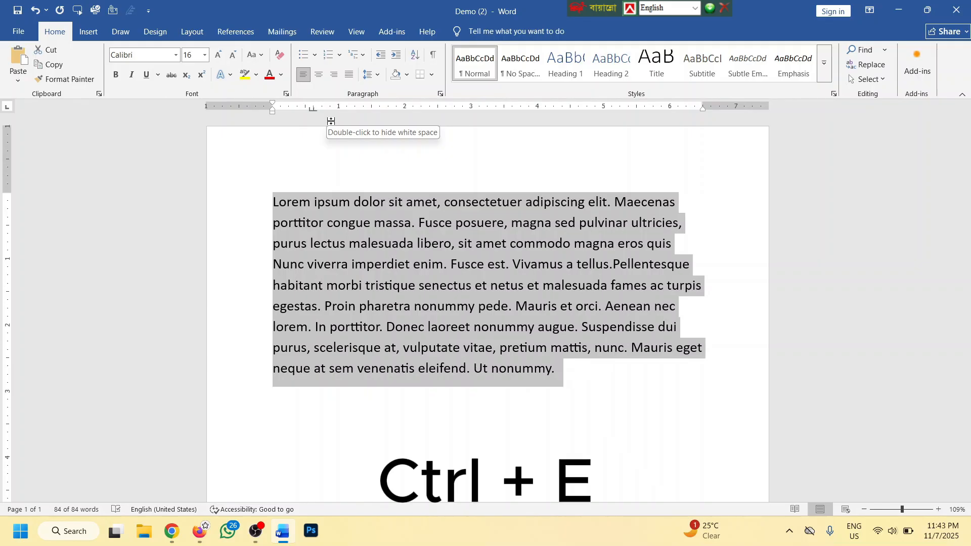
key("ctrl+e")
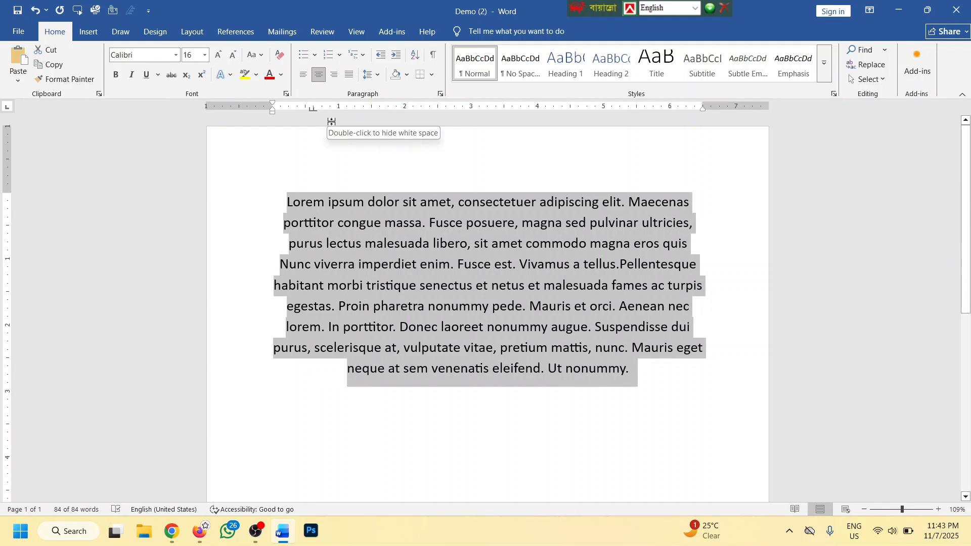
key("ctrl+r")
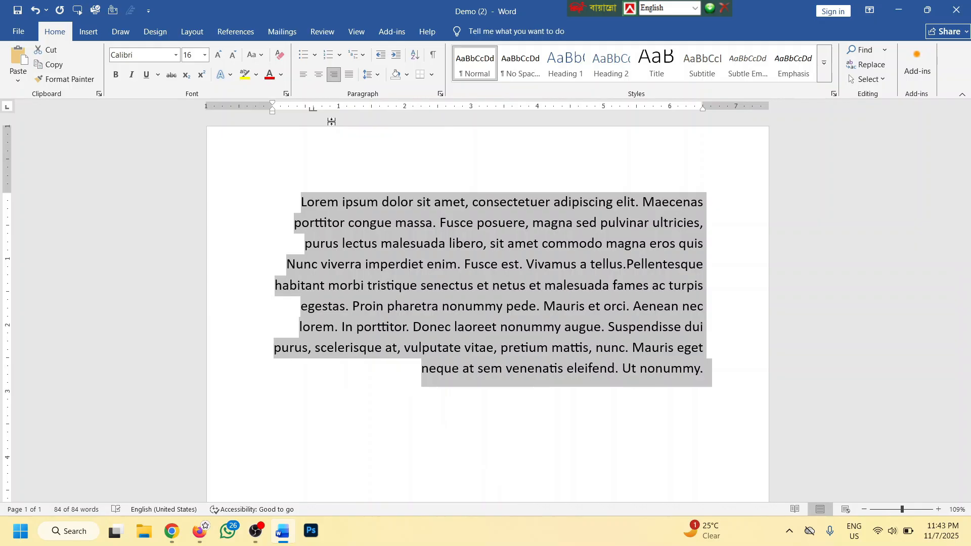
key("ctrl+j")
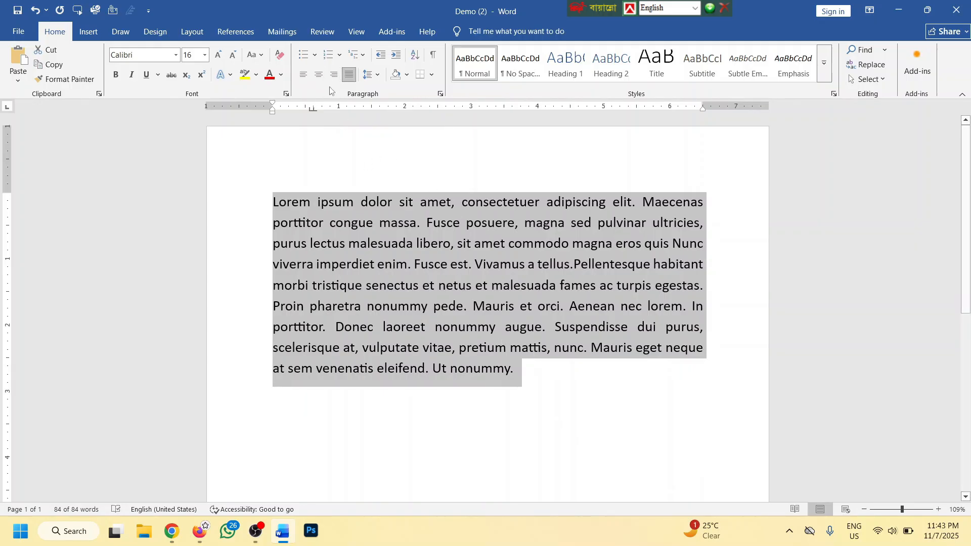
left_click(303, 74)
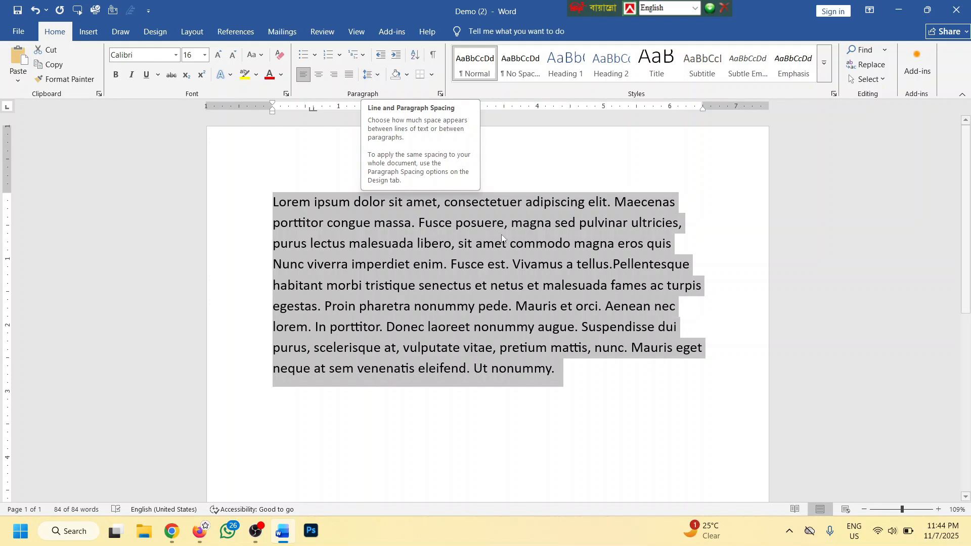
Try 1.0 and 3.0 line spacing on the whole paragraph, returning to 1.0
scroll(551, 263, "down", 2, "ctrl")
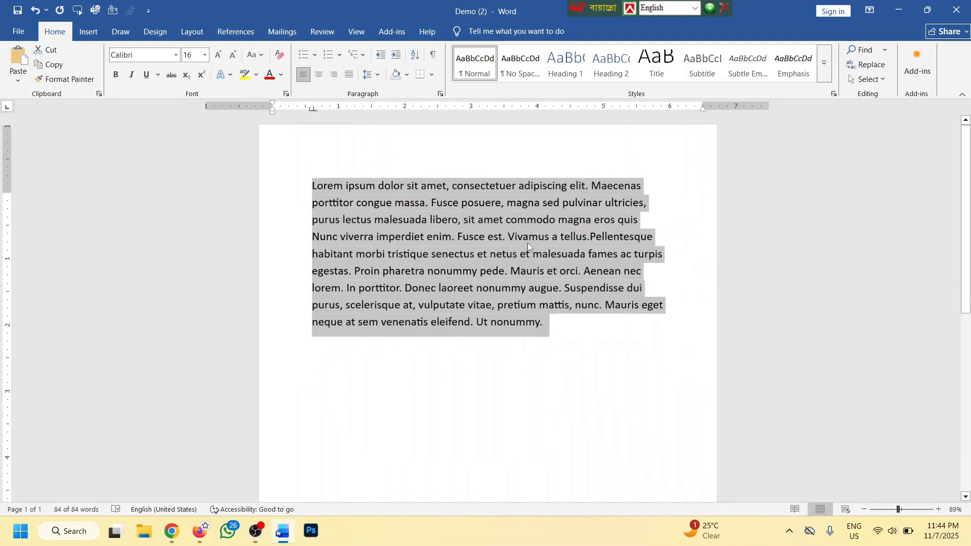
left_click(587, 340)
key("ctrl+a")
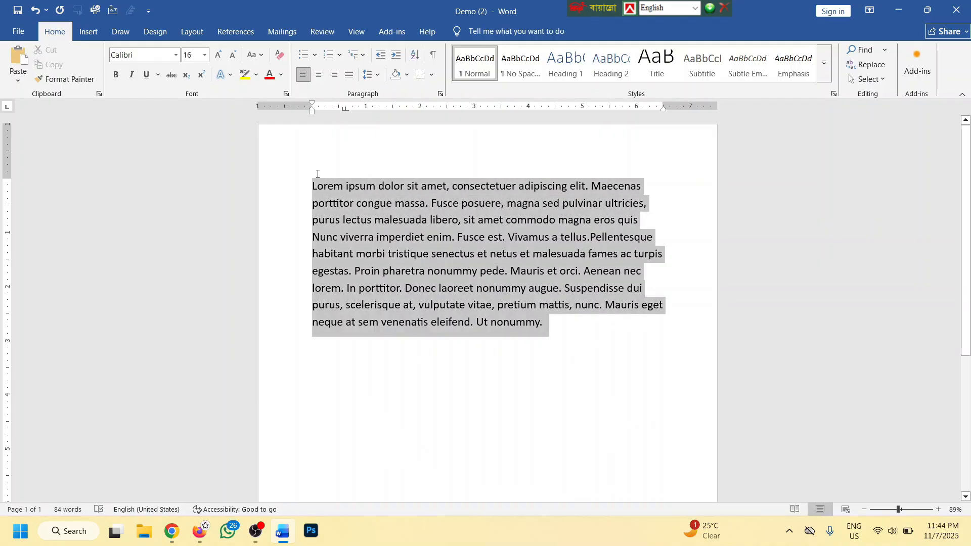
left_click(371, 76)
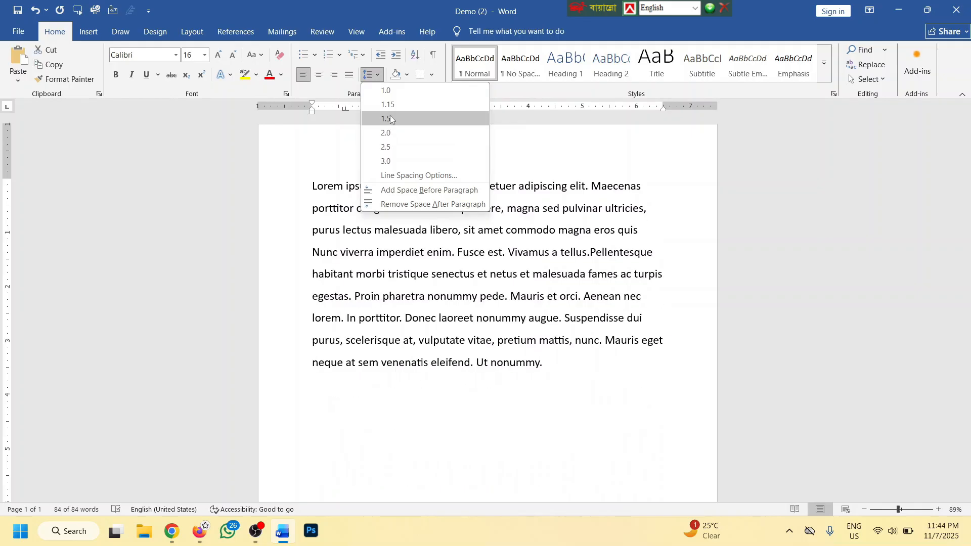
left_click(388, 93)
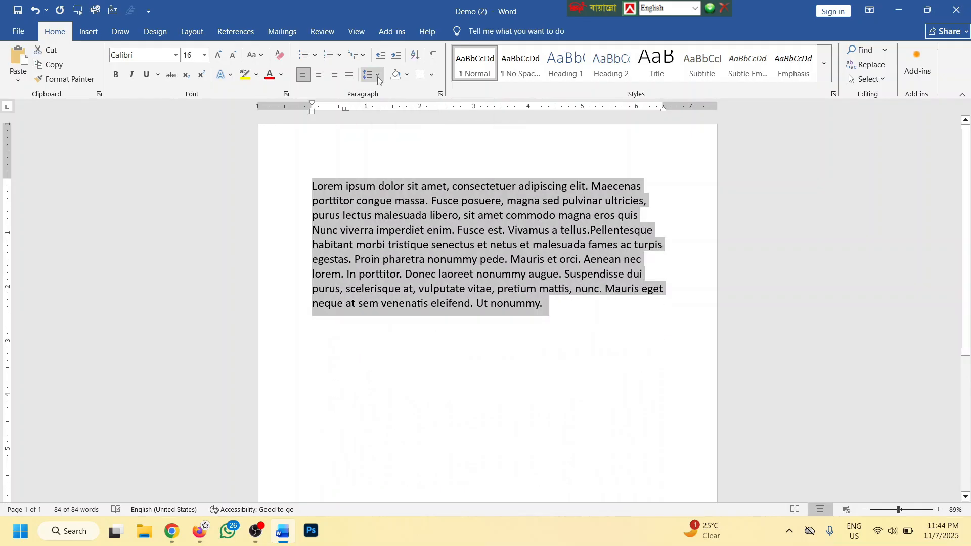
left_click(377, 76)
left_click(386, 160)
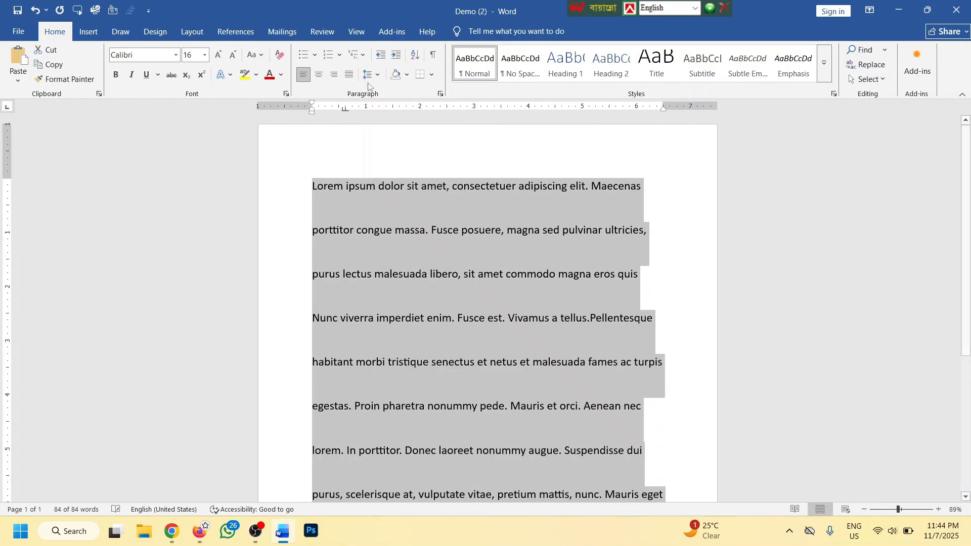
left_click(371, 76)
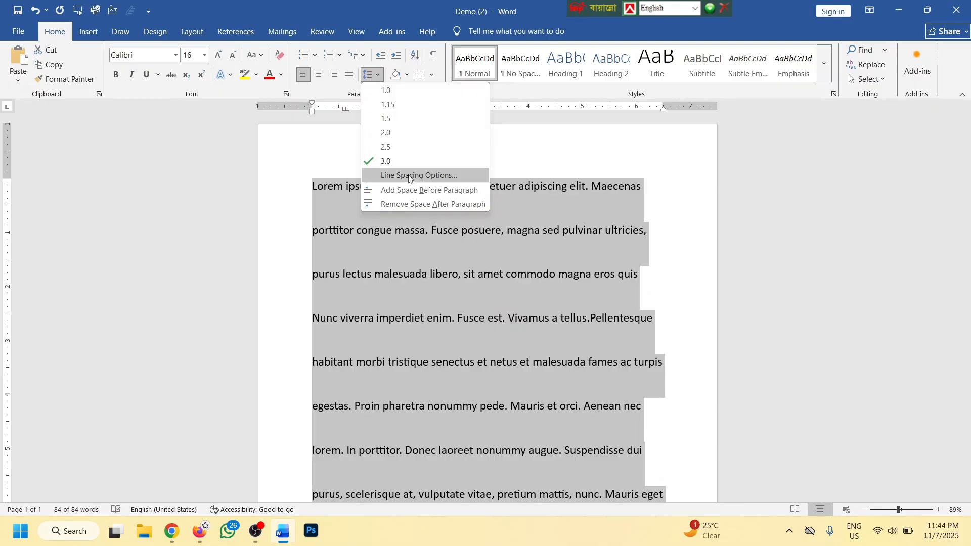
left_click(388, 93)
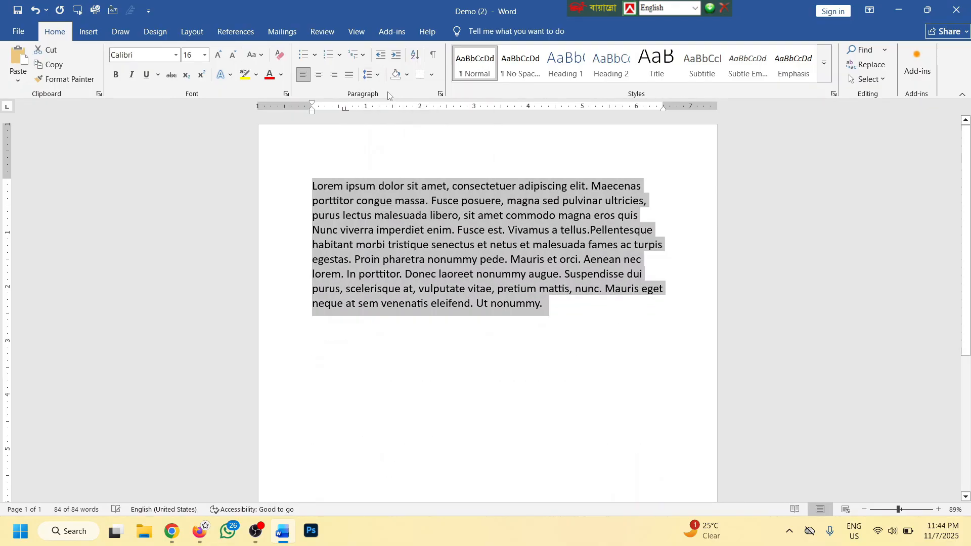
Remove the space after the paragraph and apply 1.5 line spacing
left_click(372, 75)
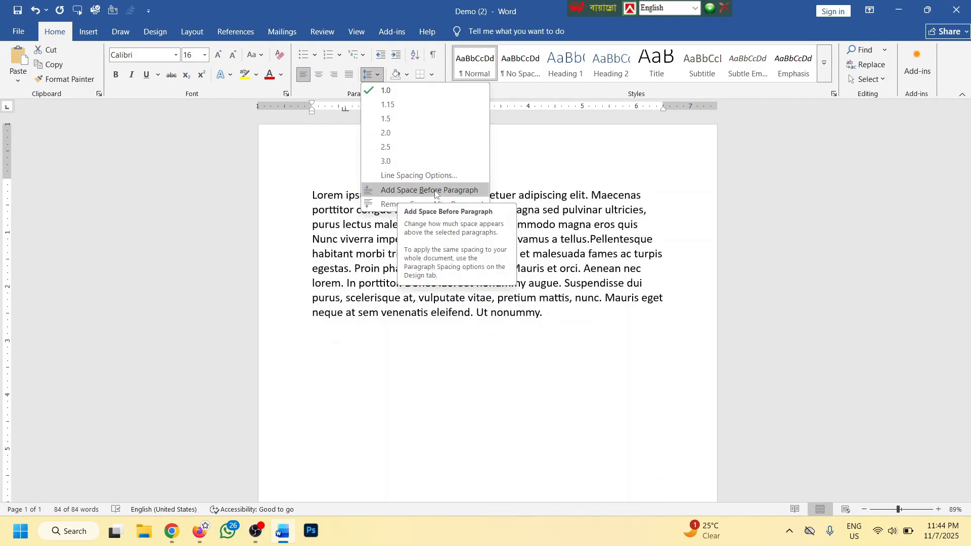
left_click(391, 205)
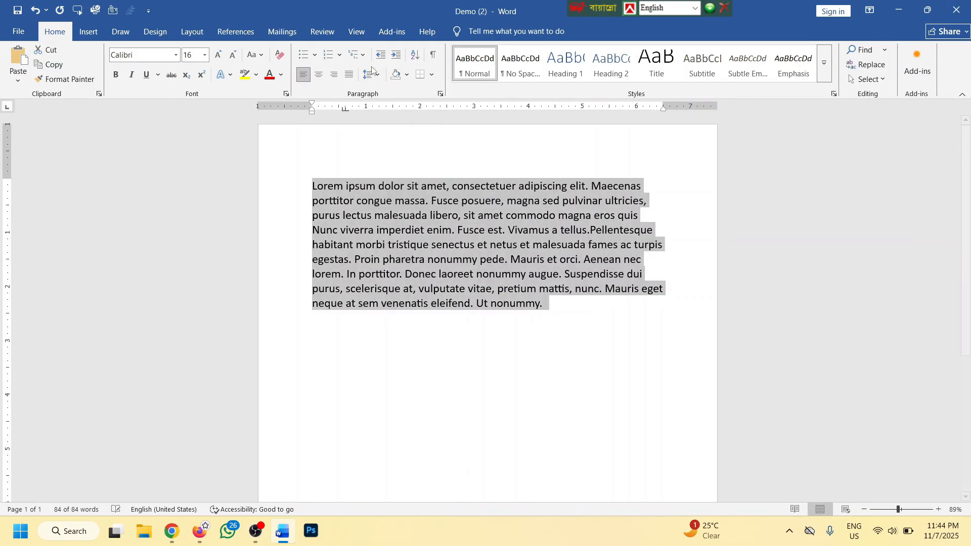
left_click(371, 74)
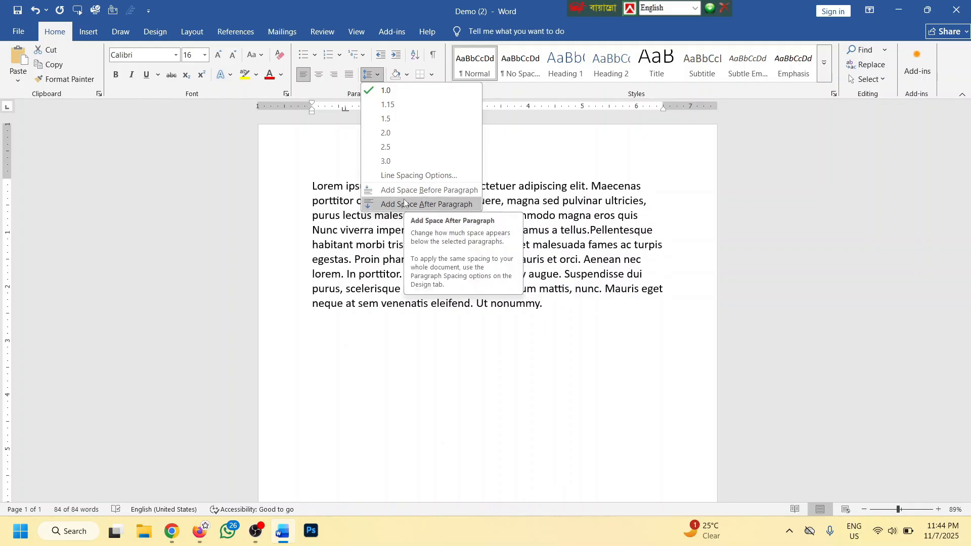
left_click(390, 117)
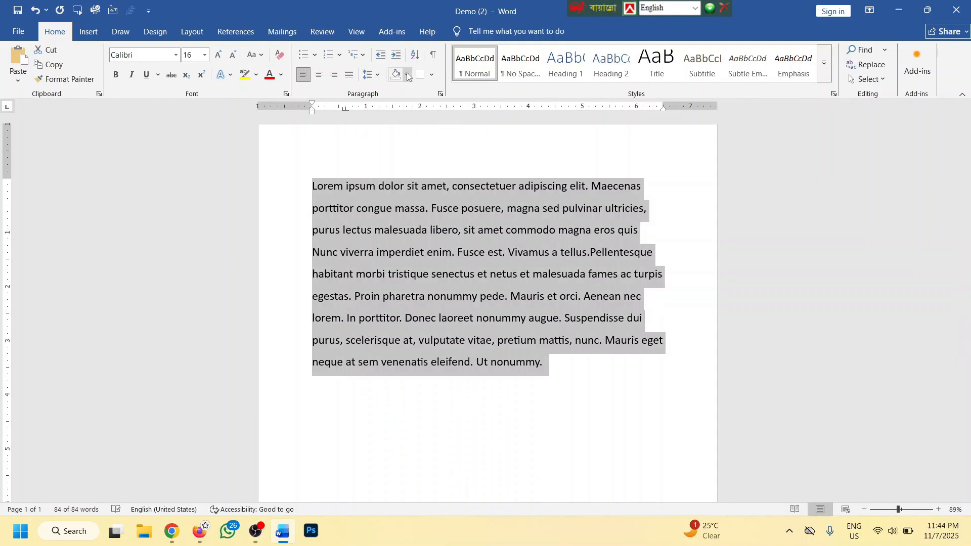
Split the paragraph before 'elit.' and shade the first line grey
key("Right")
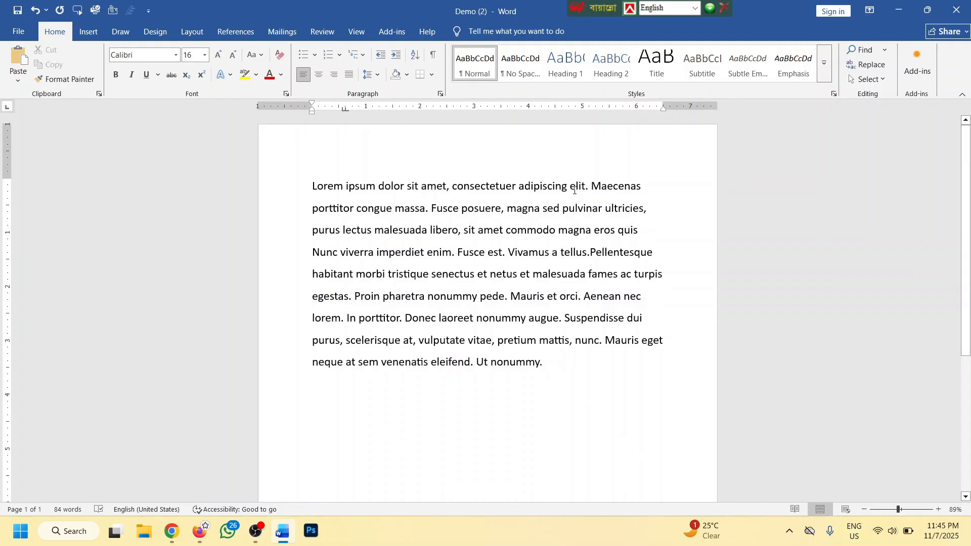
left_click(571, 186)
key("Return")
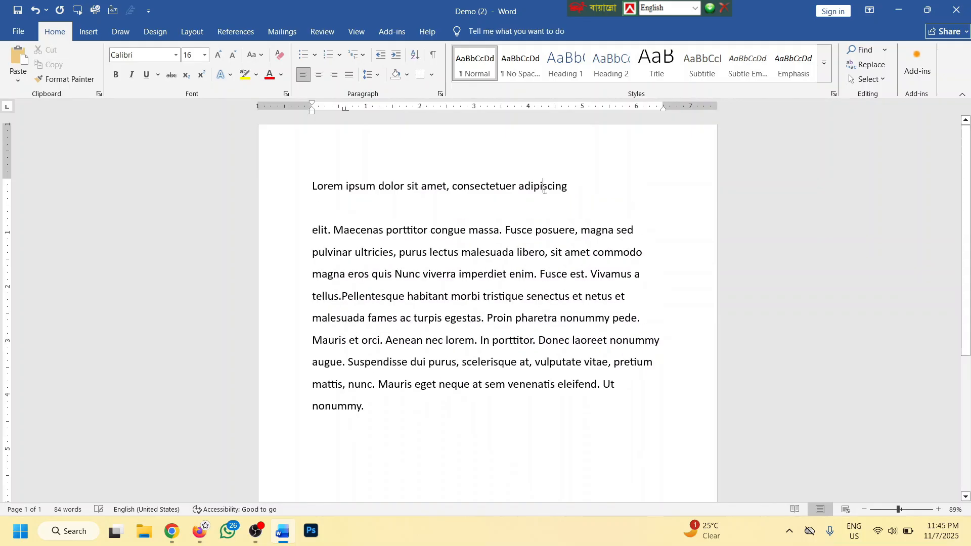
left_click(407, 74)
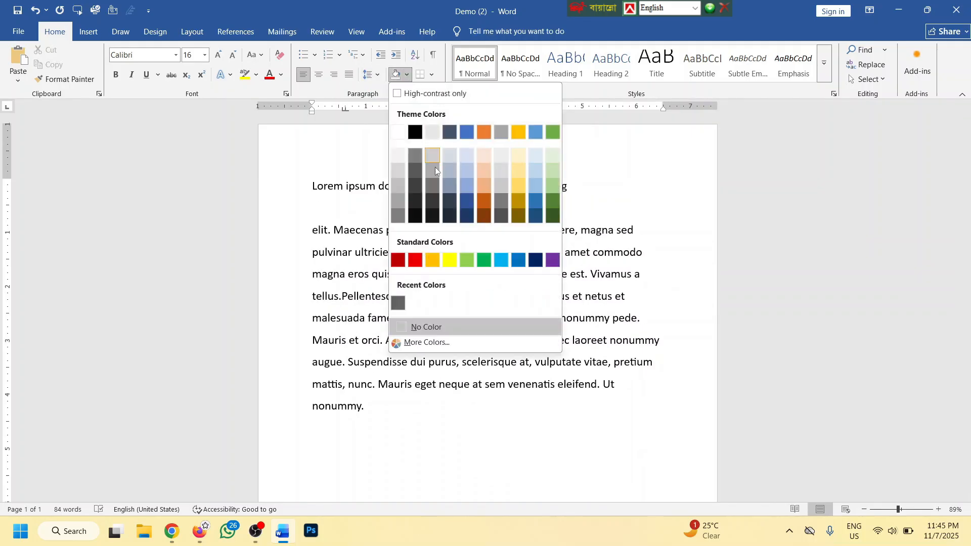
left_click(398, 201)
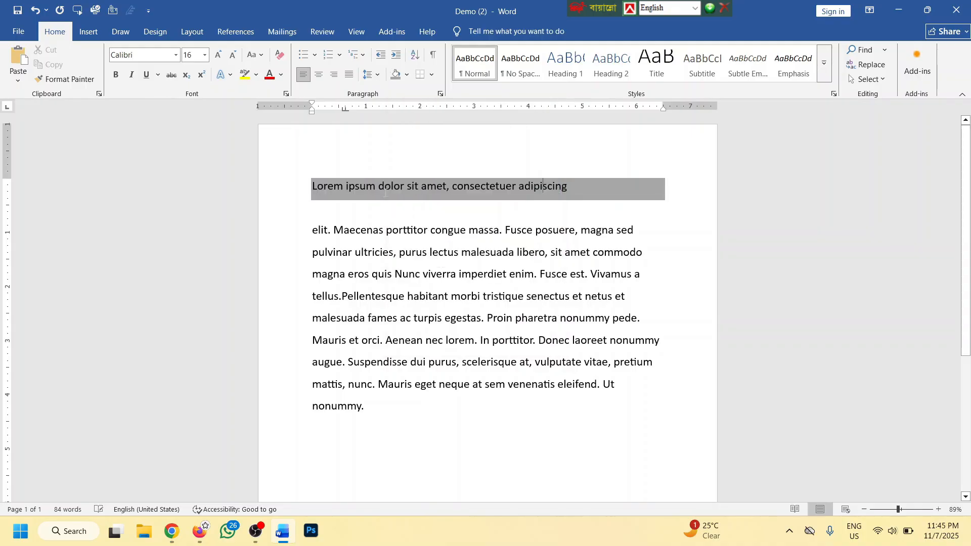
Split before 'Fusce posuere' and shade the 'elit. Maecenas' line grey
left_click(505, 231)
key("Return")
key("Return")
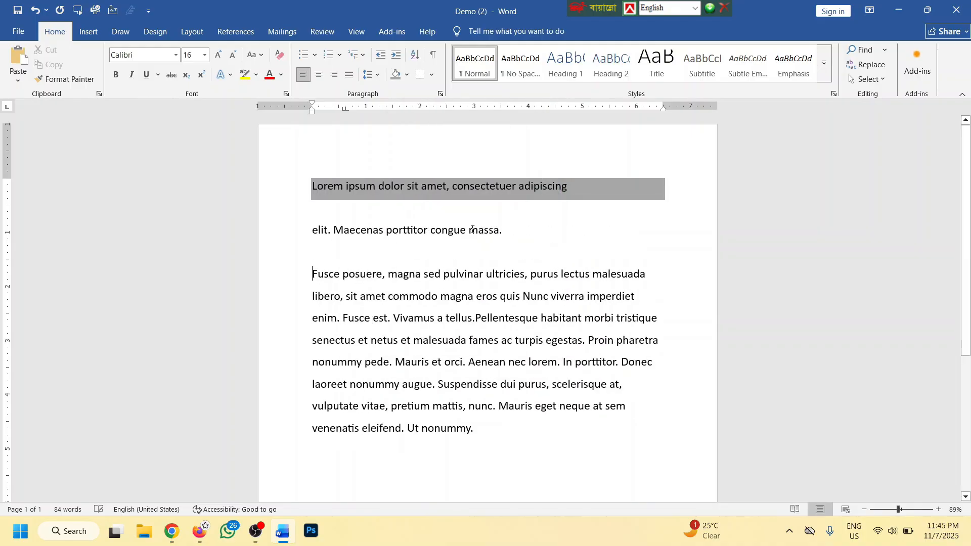
left_click(377, 77)
left_click(407, 75)
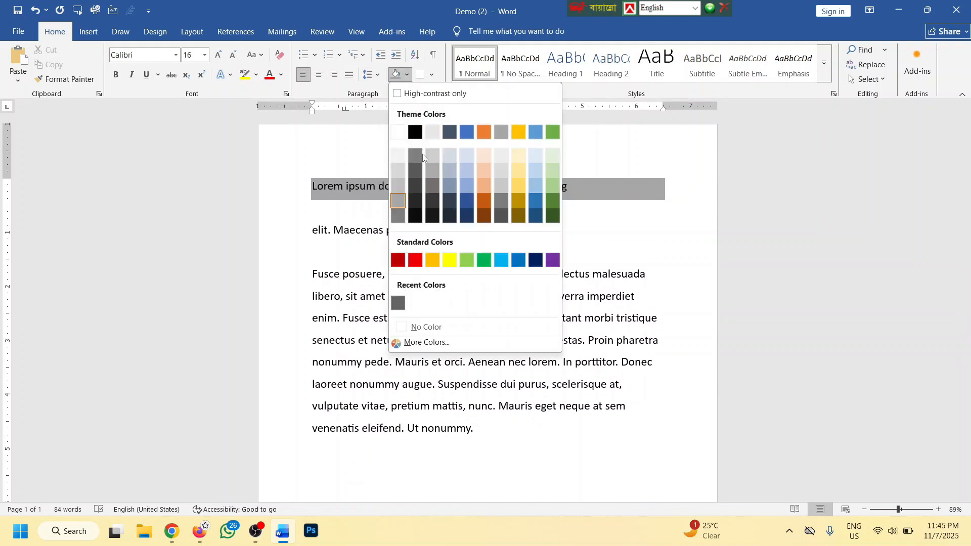
left_click(398, 201)
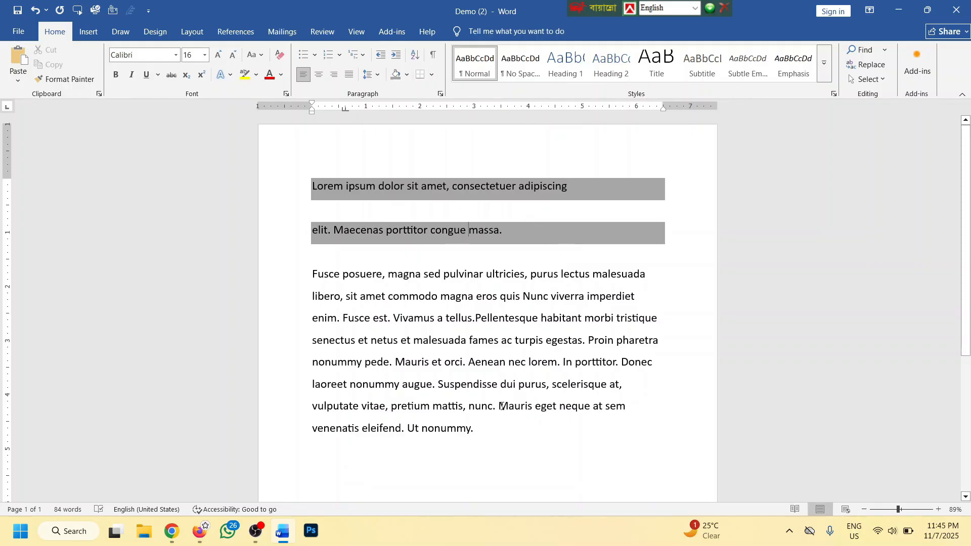
Select the whole Fusce posuere paragraph to give it borders
left_click_drag(486, 432, 453, 411)
left_click_drag(498, 444, 310, 282)
left_click(431, 74)
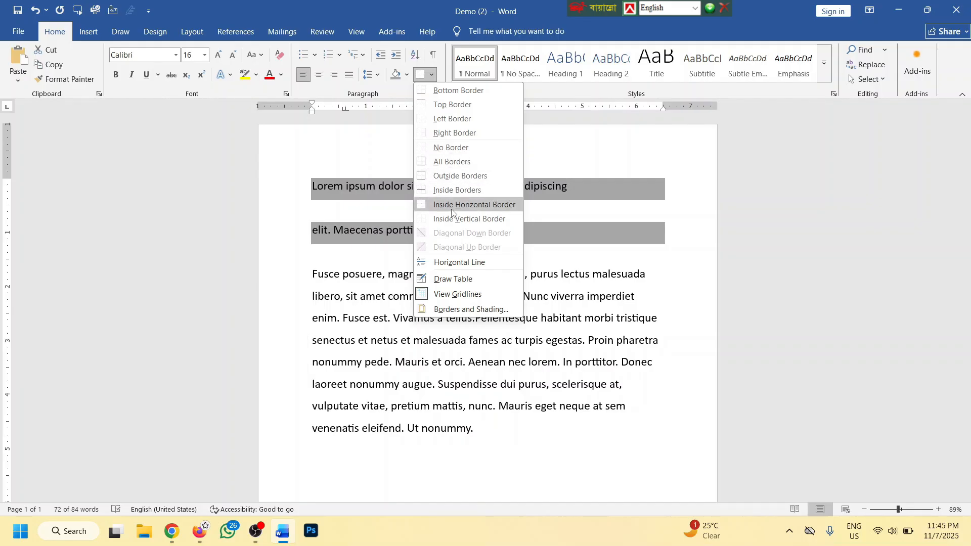
Delete the two gray shaded lines and the leftover empty line
left_click(373, 262)
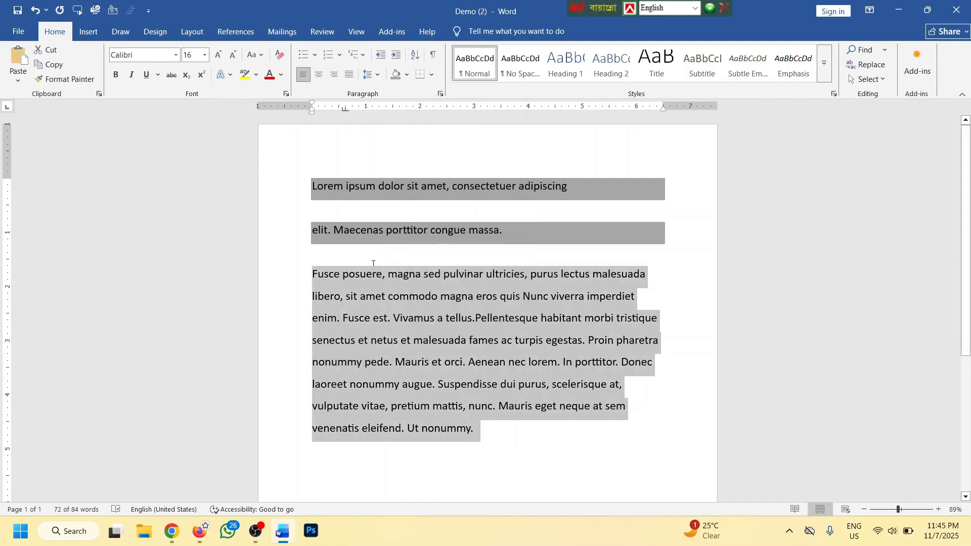
left_click_drag(360, 253, 335, 187)
key("Delete")
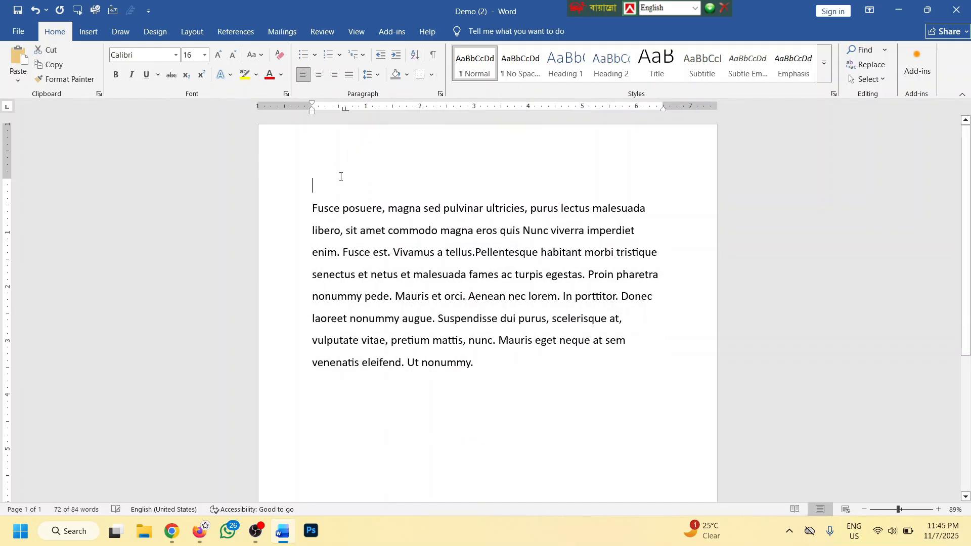
key("Delete")
Paste 'magna' into the Fusce paragraph after netus, before nunc, and before Ut
scroll(367, 171, "up", 1)
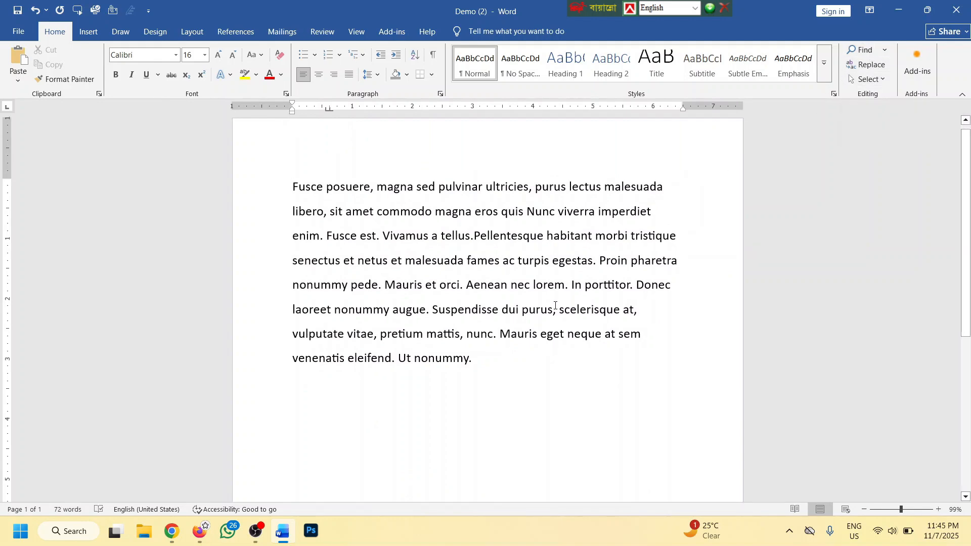
scroll(466, 330, "up", 2, "ctrl")
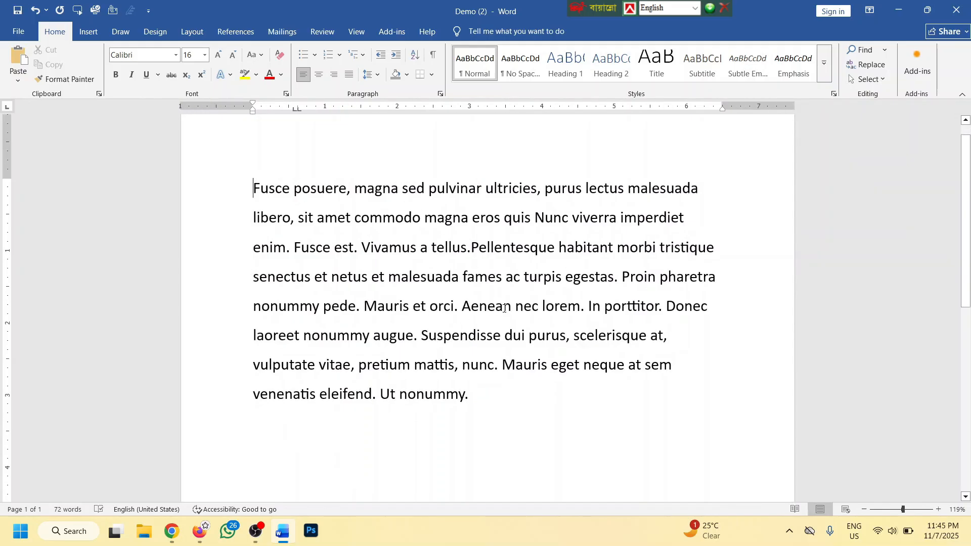
double_click(375, 190)
key("ctrl+c")
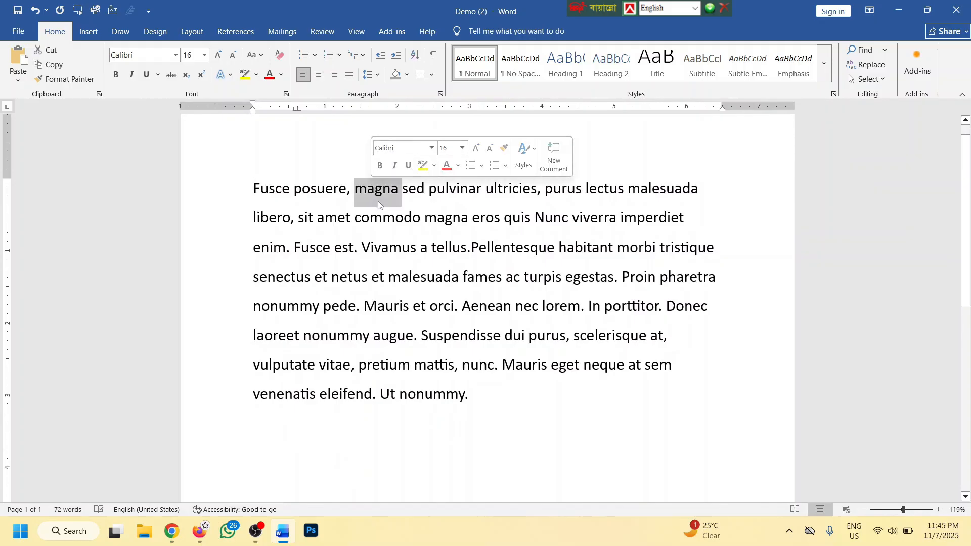
key("ctrl+a")
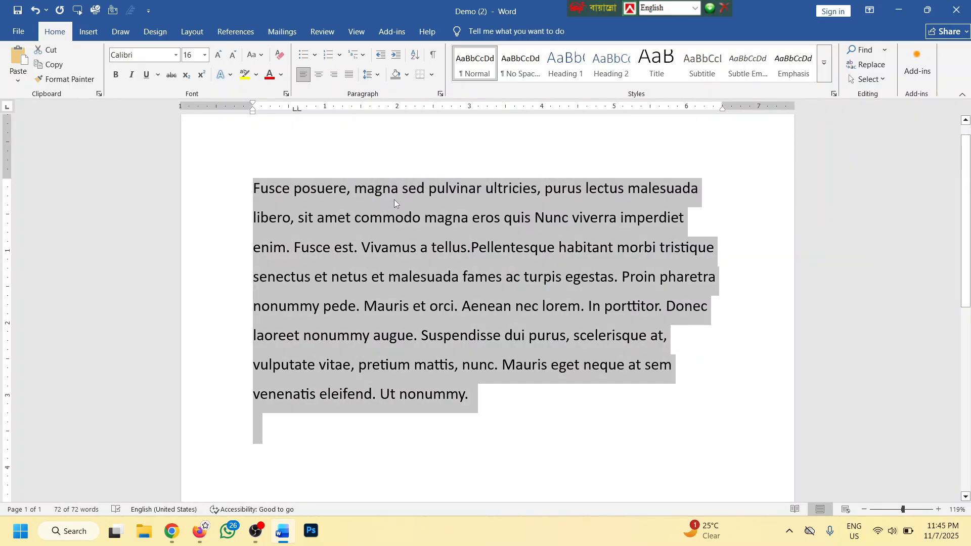
left_click(370, 277)
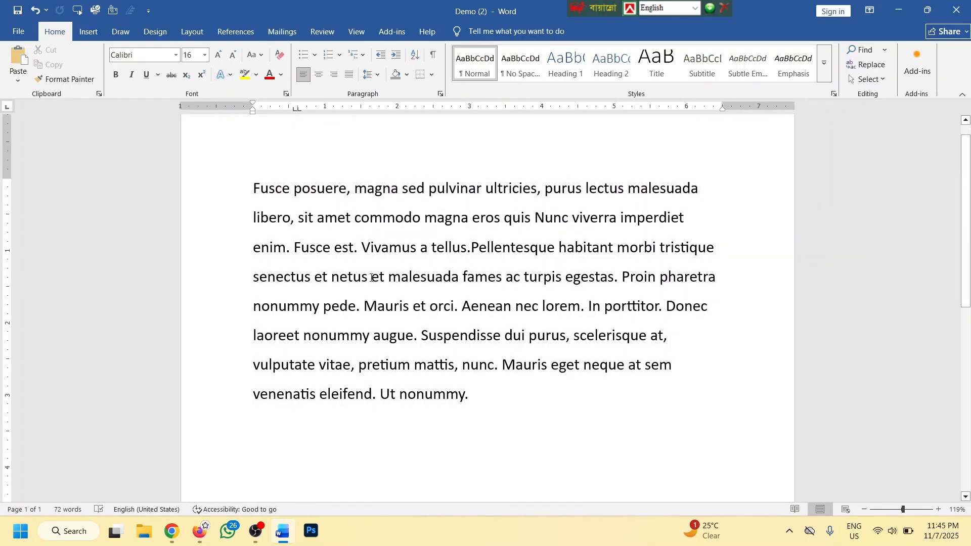
key("ctrl+v")
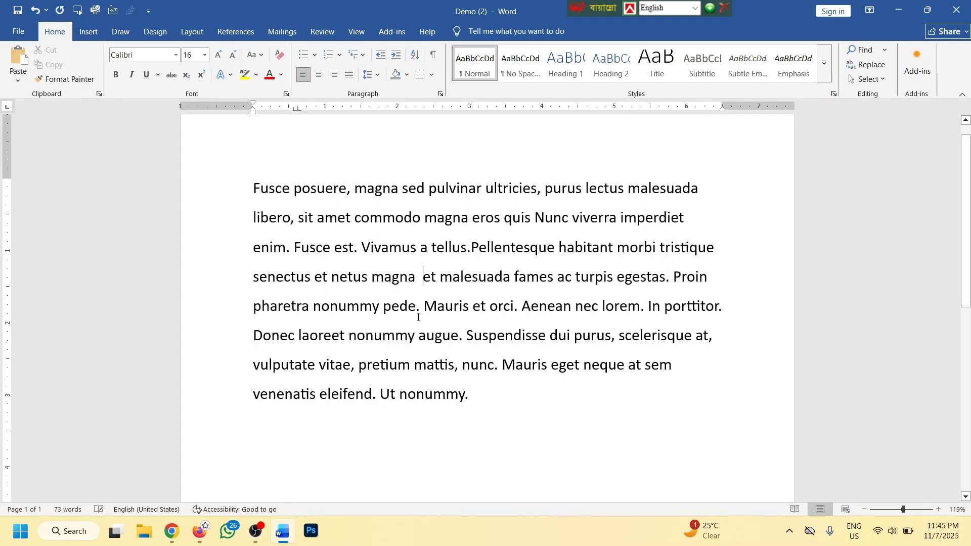
left_click(458, 365)
key("ctrl+v")
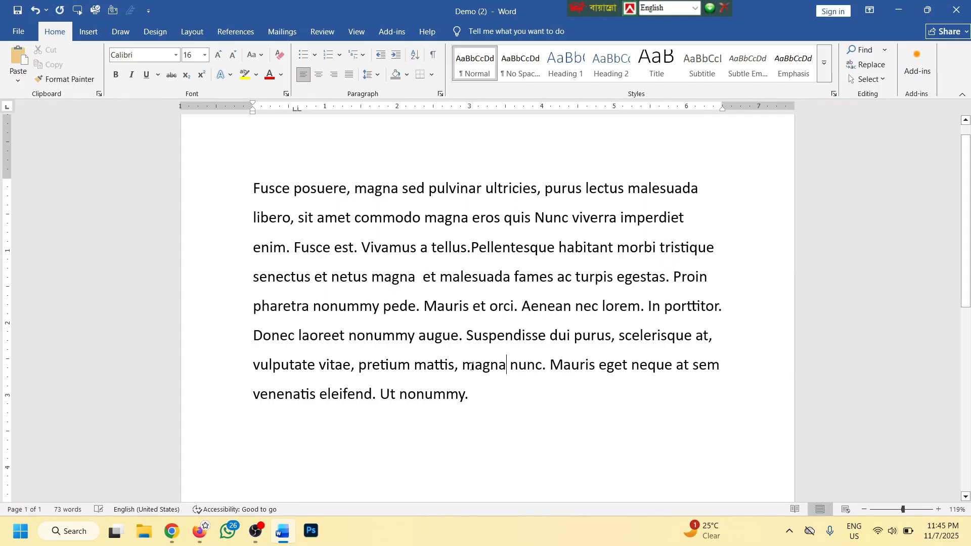
left_click(475, 390)
left_click(376, 398)
key("ctrl+v")
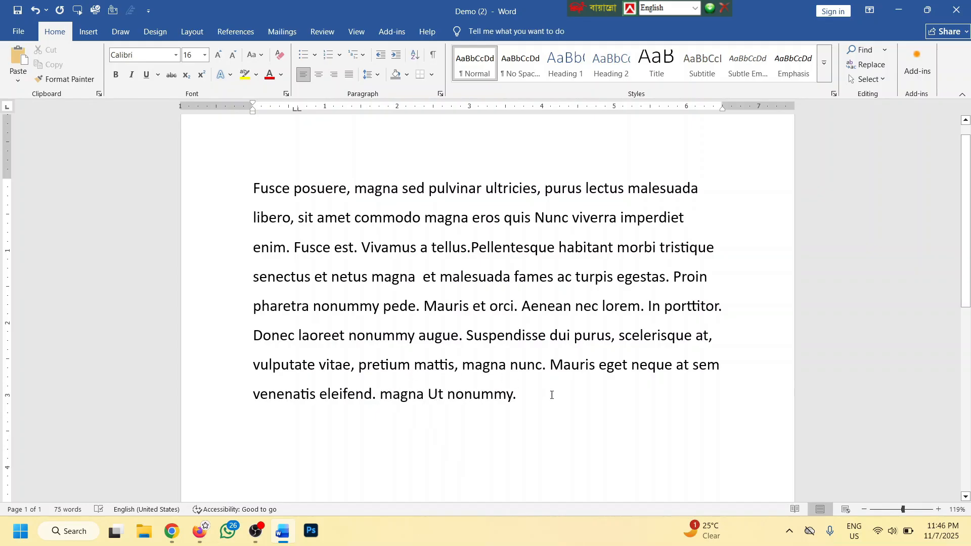
Copy the whole Fusce paragraph and paste it repeatedly to fill two pages
key("ctrl+a")
key("ctrl+c")
key("ctrl+End")
key("ctrl+v")
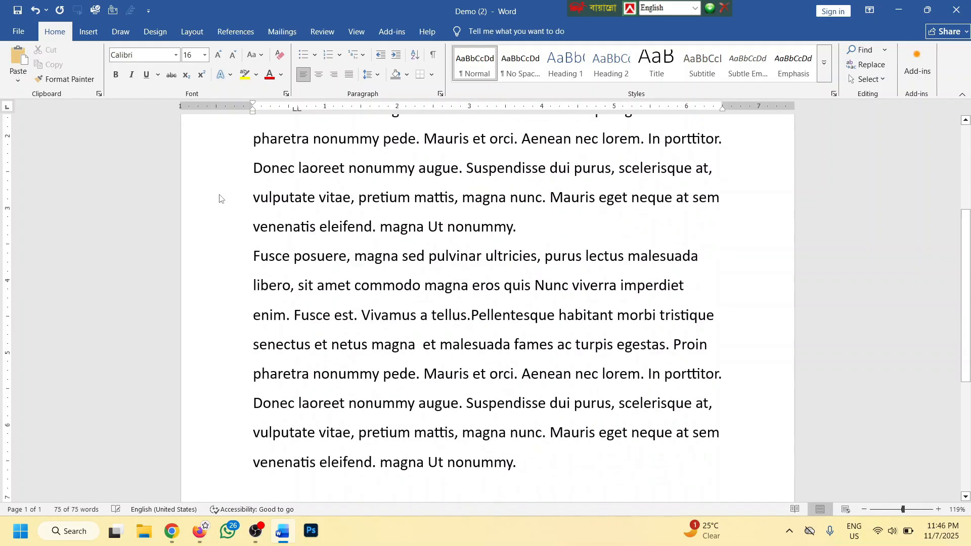
key("ctrl+v")
key("ctrl+v")
scroll(399, 237, "up", 2)
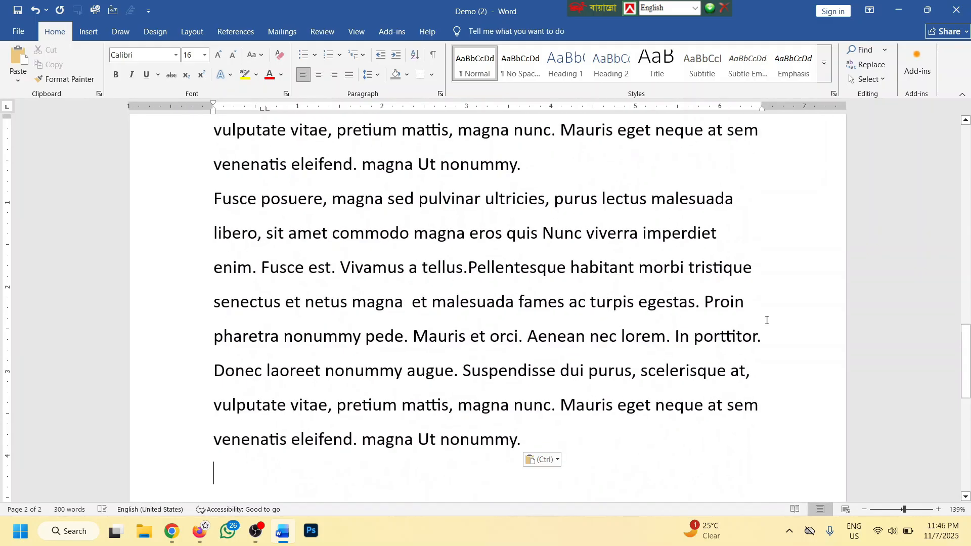
left_click_drag(966, 369, 968, 169)
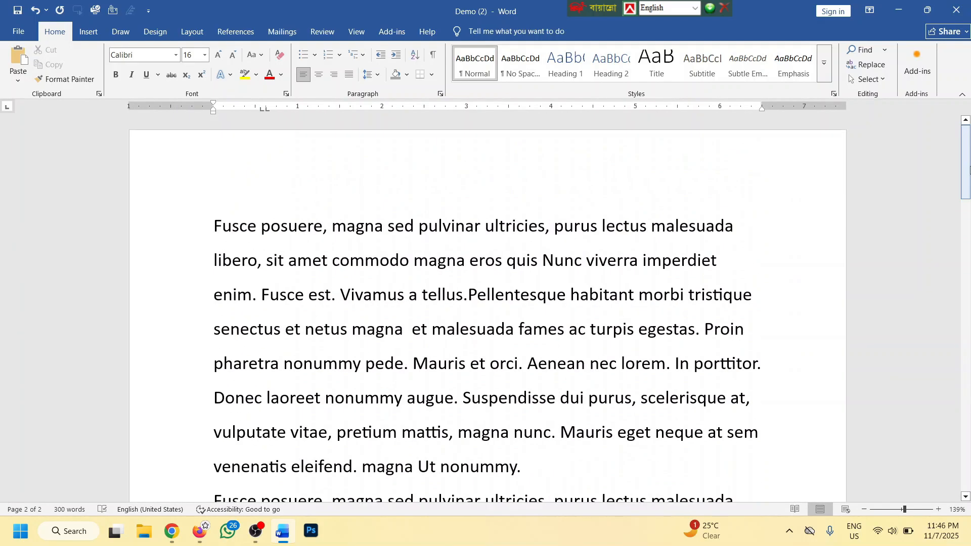
left_click(382, 226)
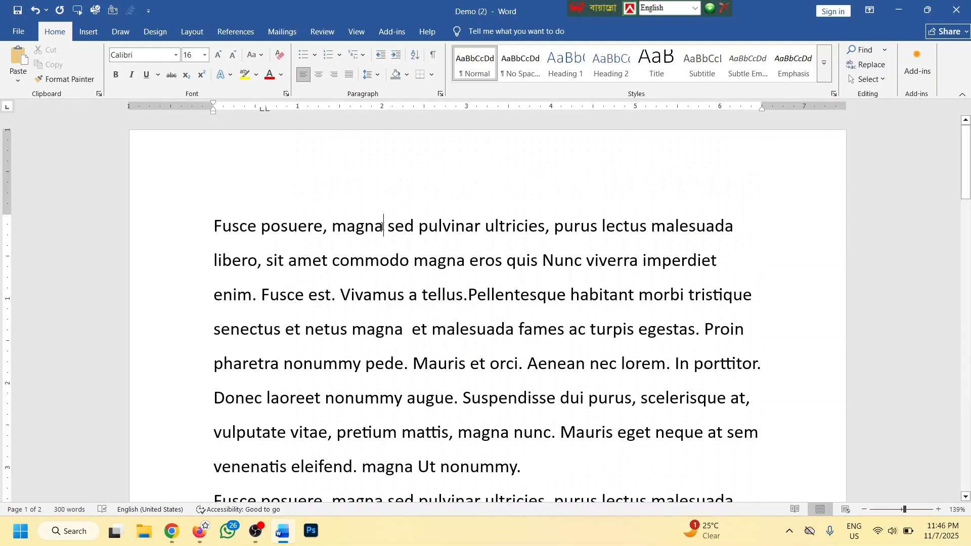
left_click(861, 50)
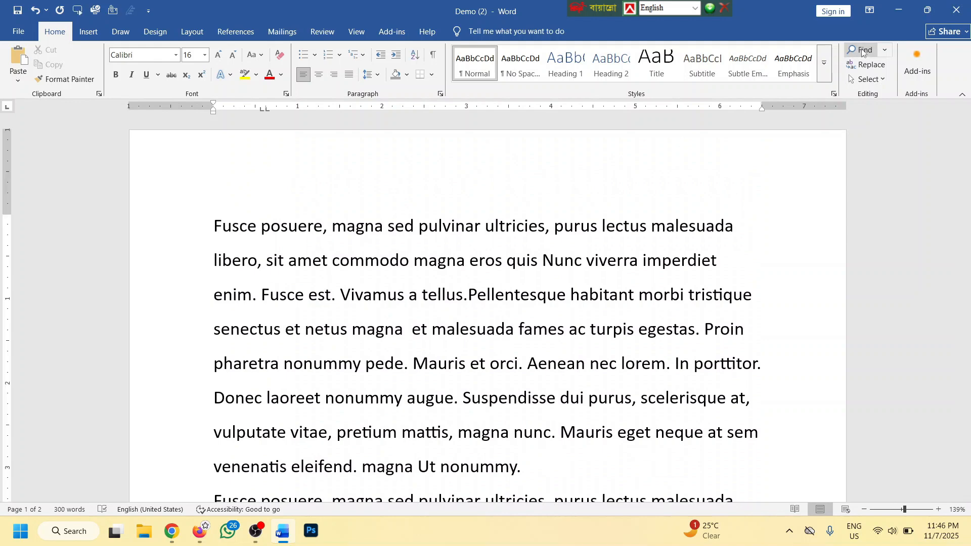
type("magna")
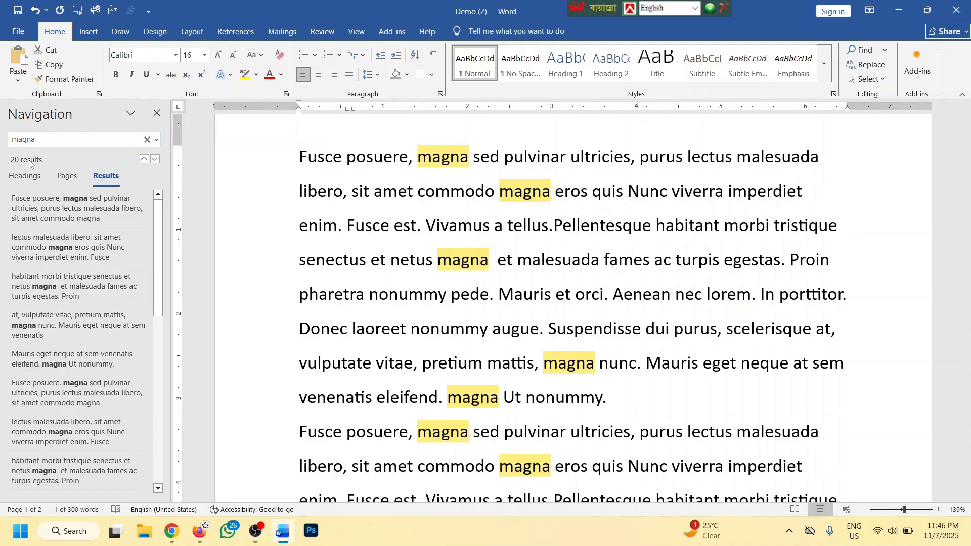
scroll(523, 226, "down", 3)
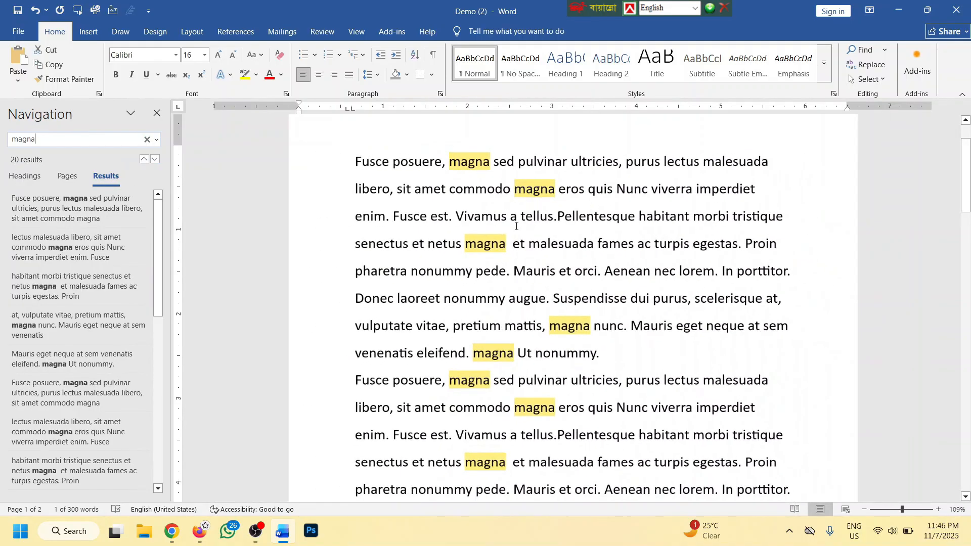
scroll(527, 224, "down", 15)
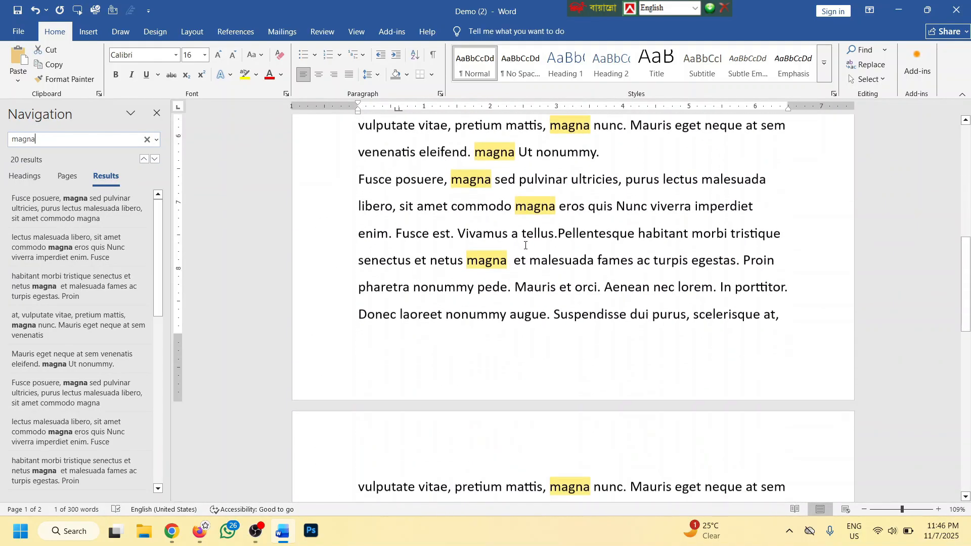
scroll(534, 250, "down", 3)
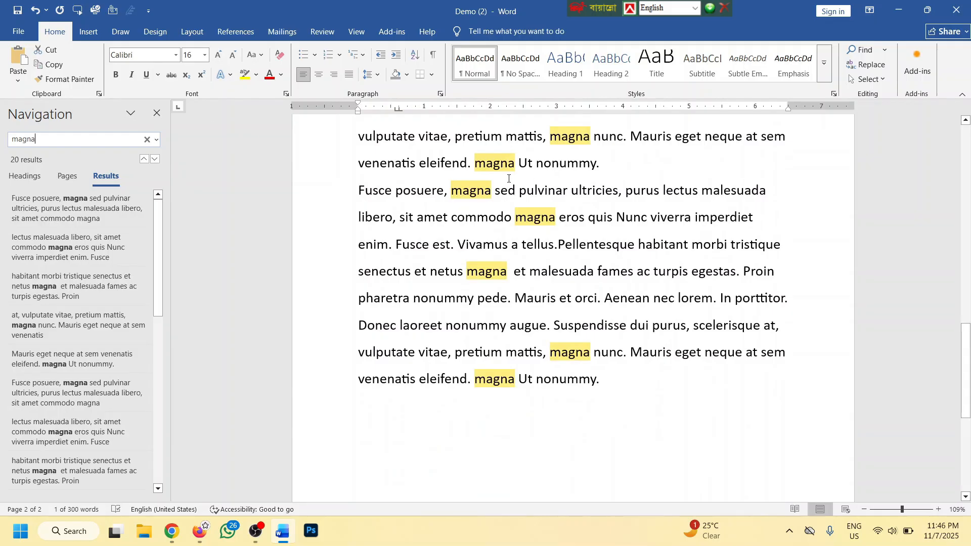
left_click(157, 114)
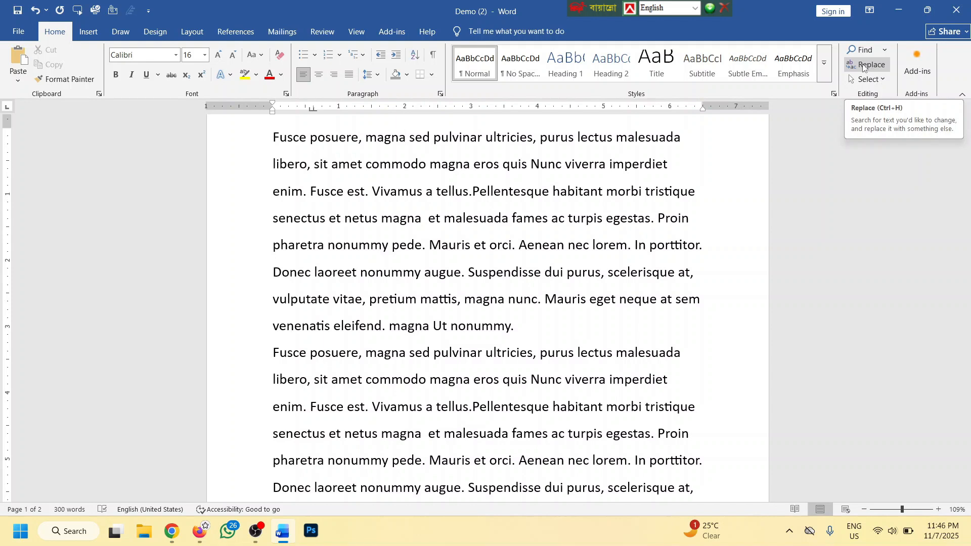
scroll(304, 225, "up", 5, "ctrl")
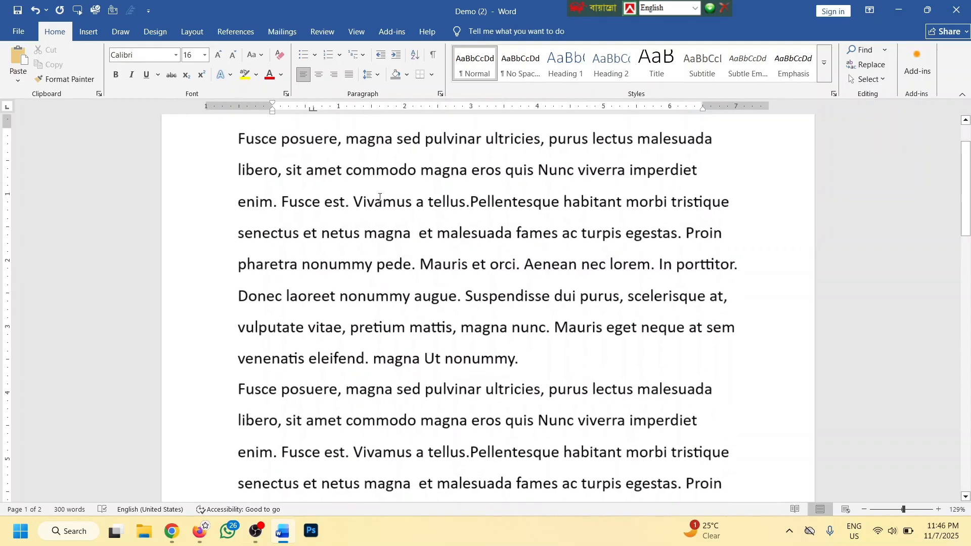
scroll(513, 181, "up", 1)
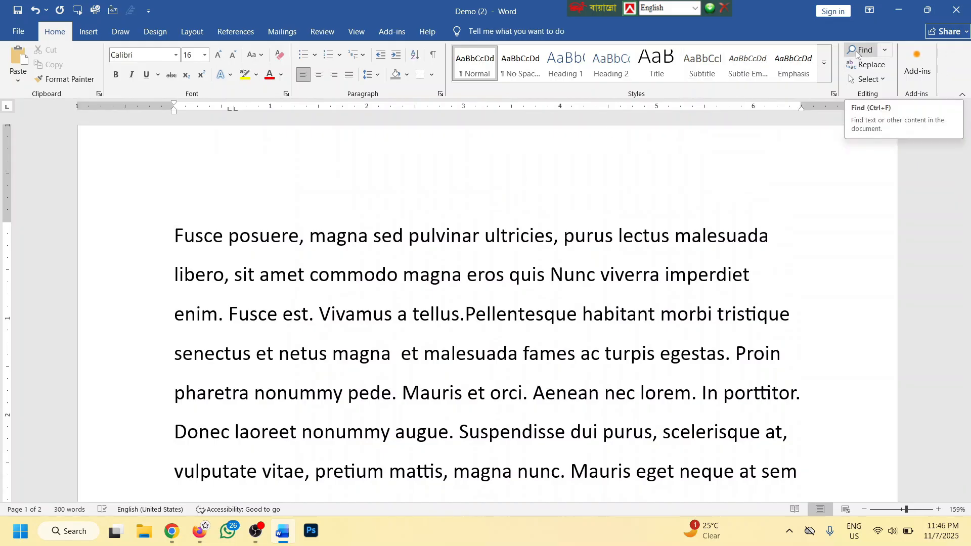
key("ctrl+f")
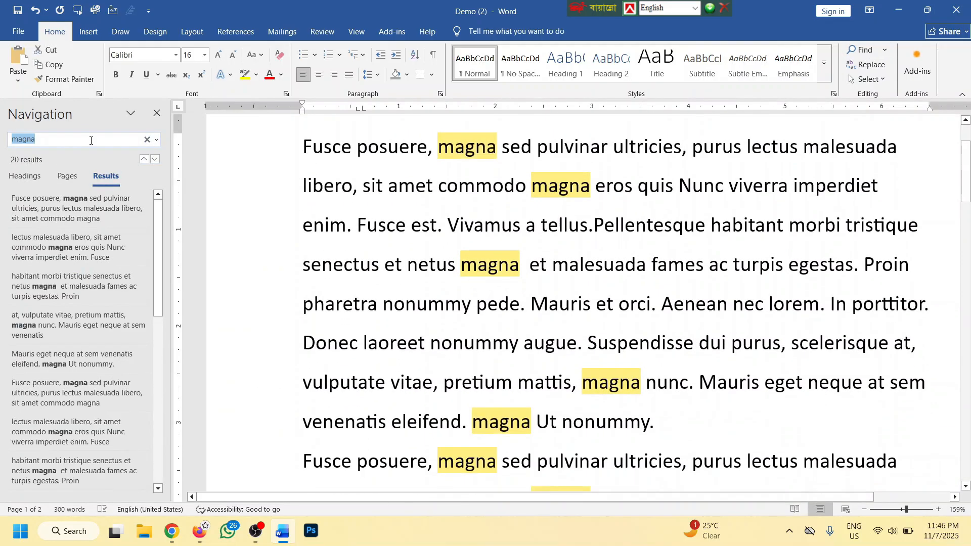
left_click(157, 113)
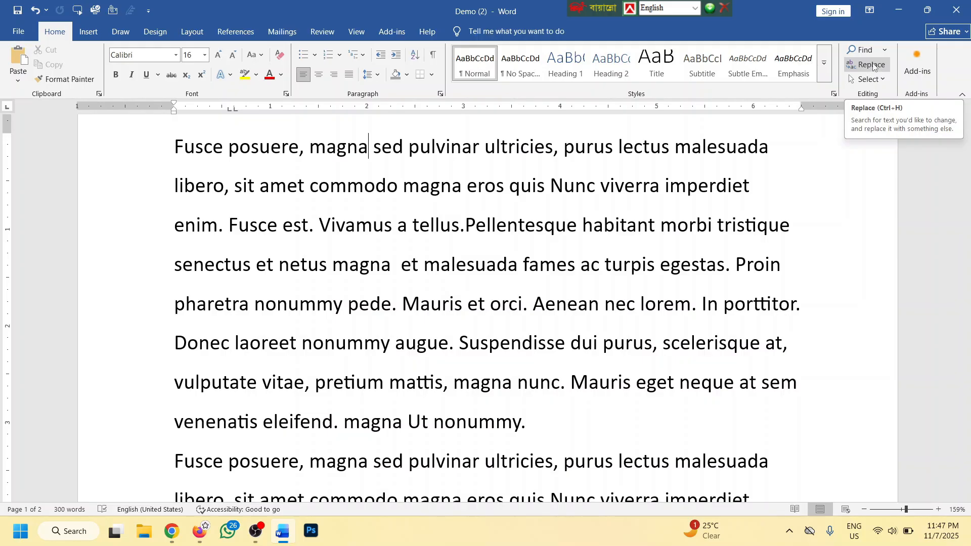
scroll(184, 191, "up", 2)
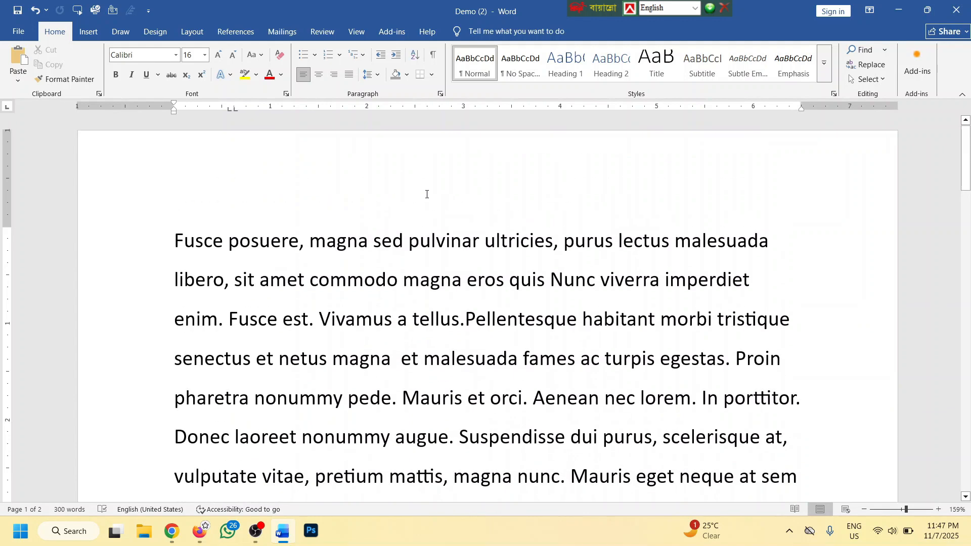
scroll(390, 190, "down", 1)
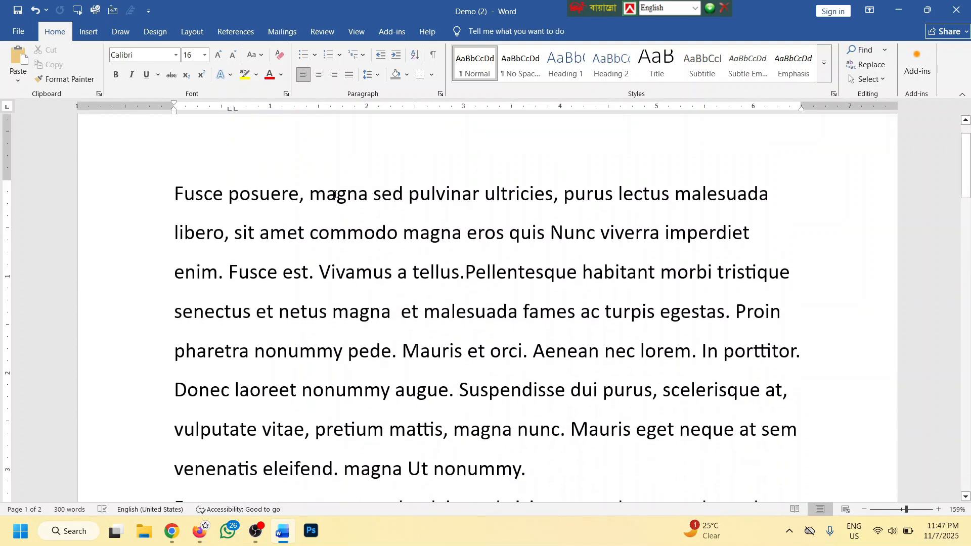
Change the first 'magna' to 'megna' by hand
left_click(336, 193)
key("BackSpace")
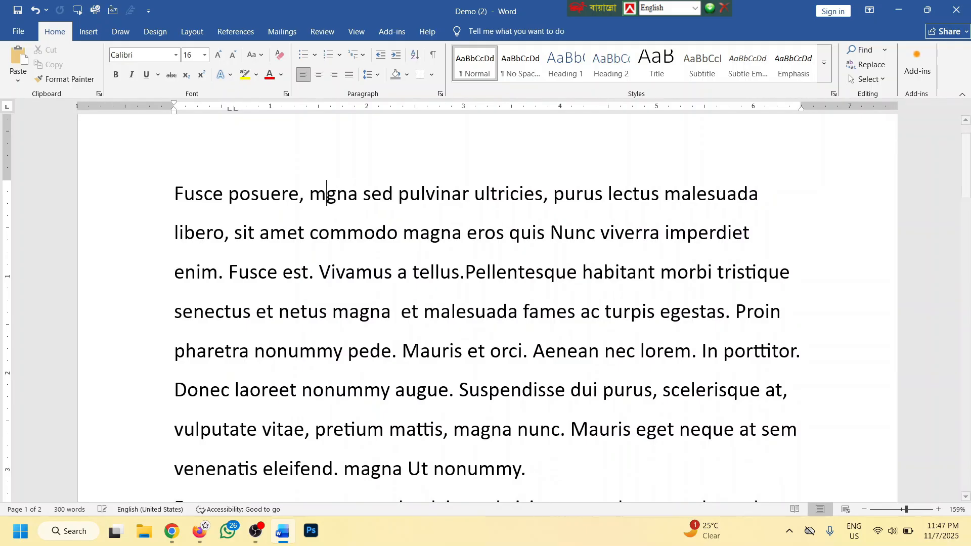
type("e")
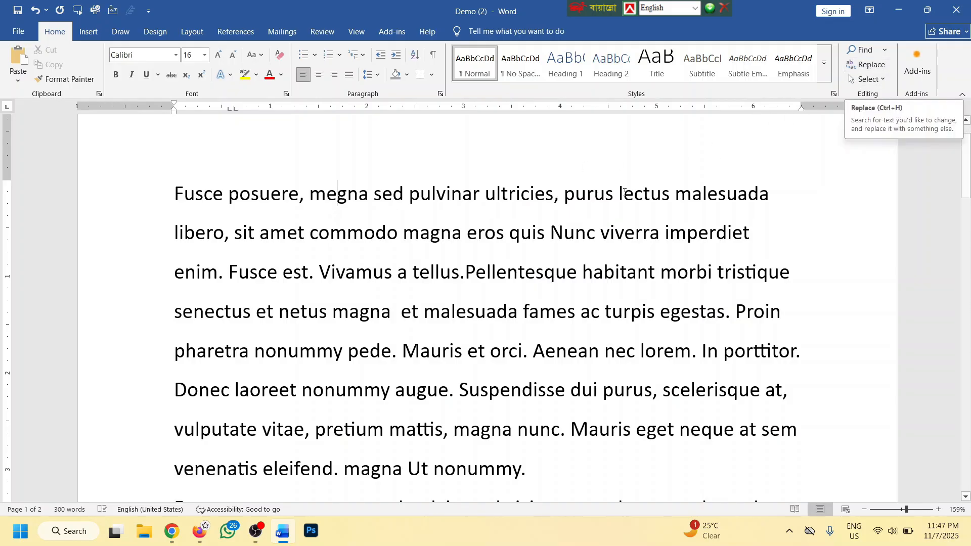
Replace all remaining 'magna' with 'megna' using Find and Replace (19 replacements)
key("ctrl+h")
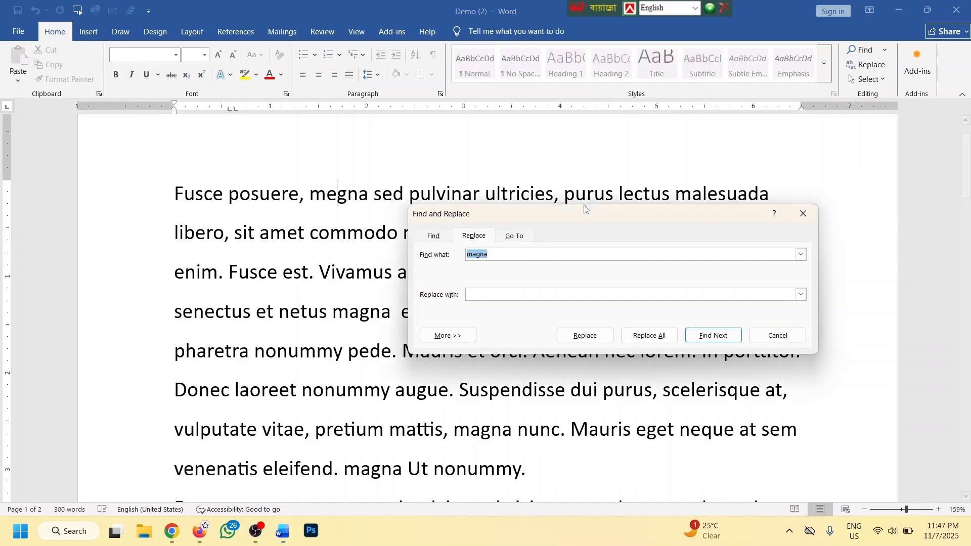
key("Escape")
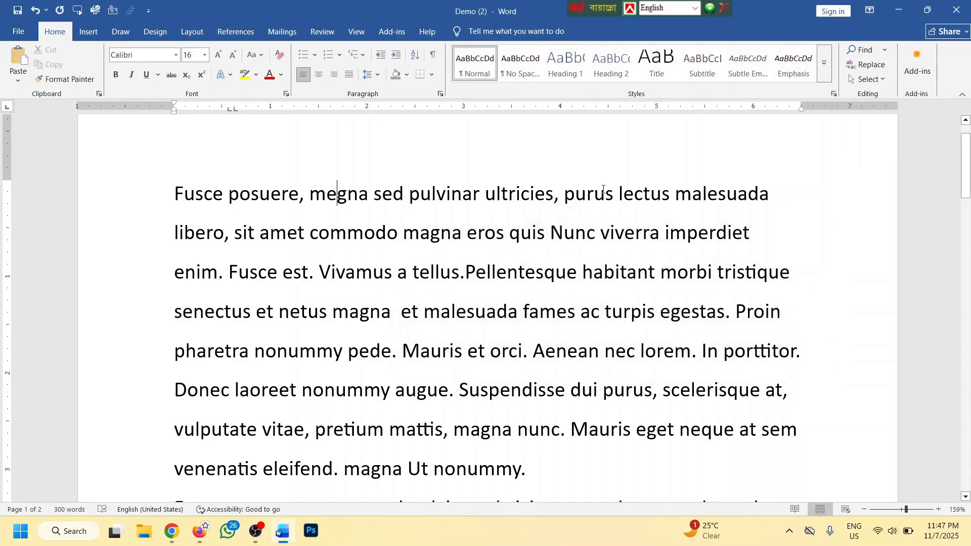
left_click(855, 65)
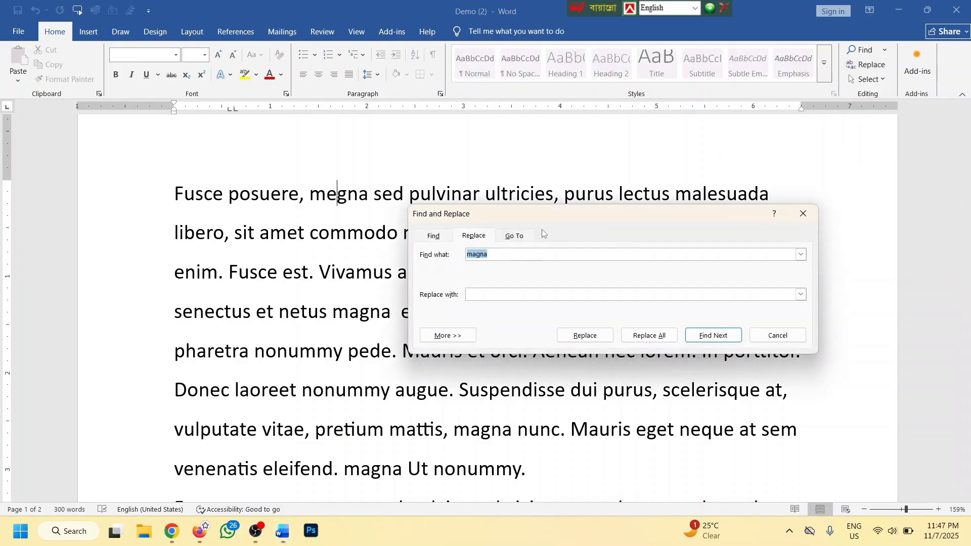
left_click_drag(542, 215, 619, 169)
left_click(567, 208)
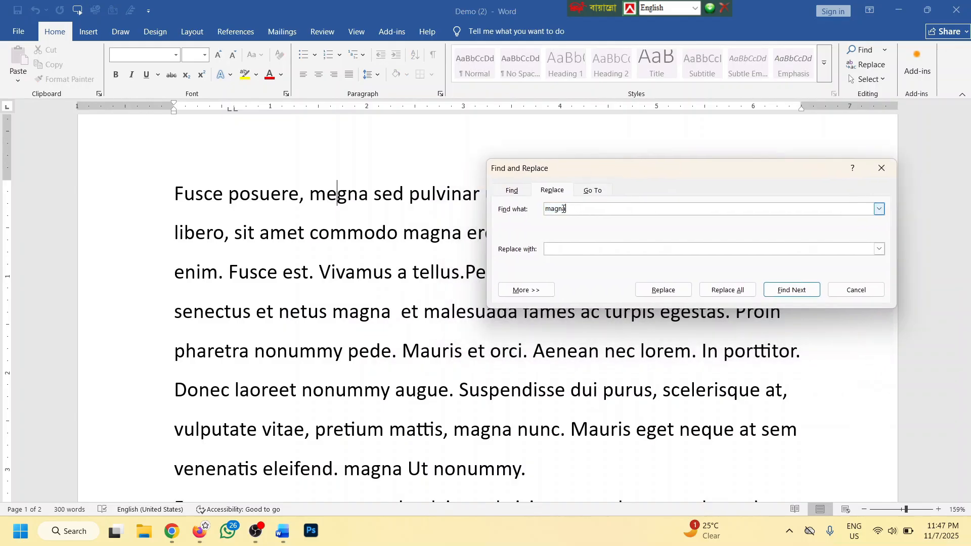
left_click(561, 250)
type("megna")
left_click(728, 289)
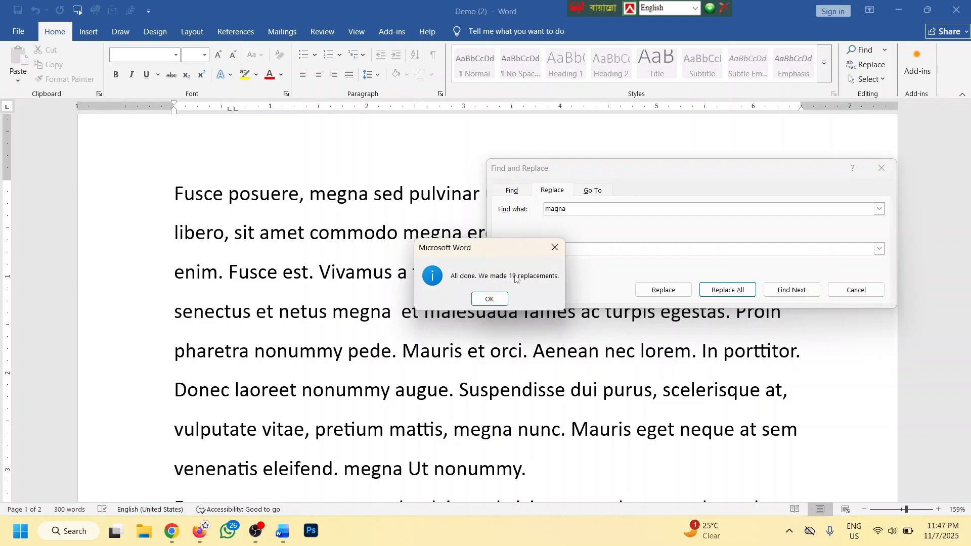
left_click(489, 298)
left_click(856, 289)
scroll(659, 235, "up", 2)
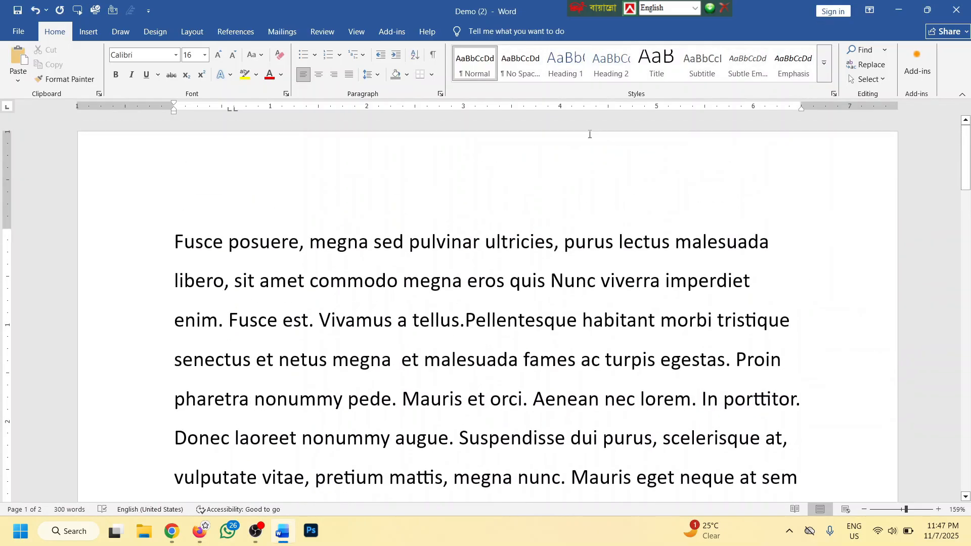
Search for 'magna' (no matches) and 'megna' (20 results), then close the Navigation pane
left_click(859, 49)
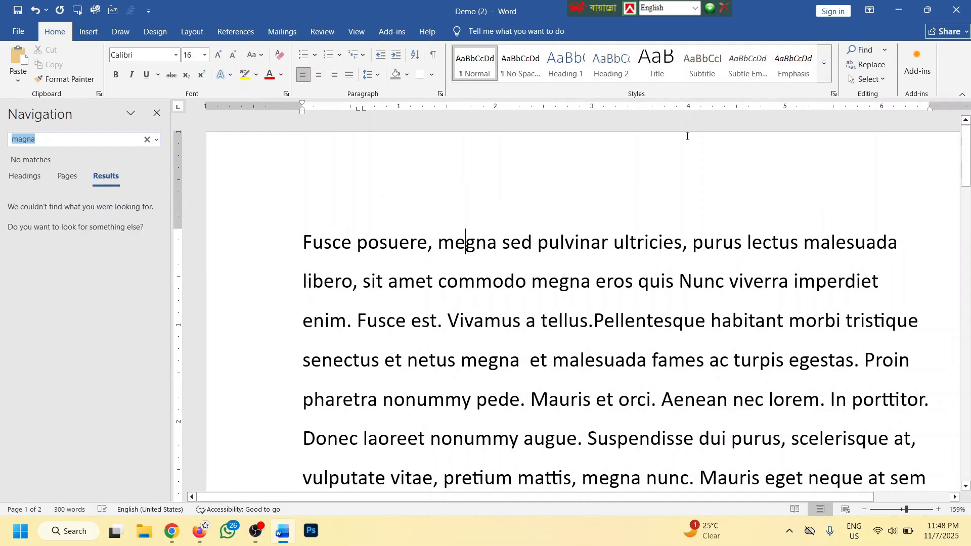
type("ma")
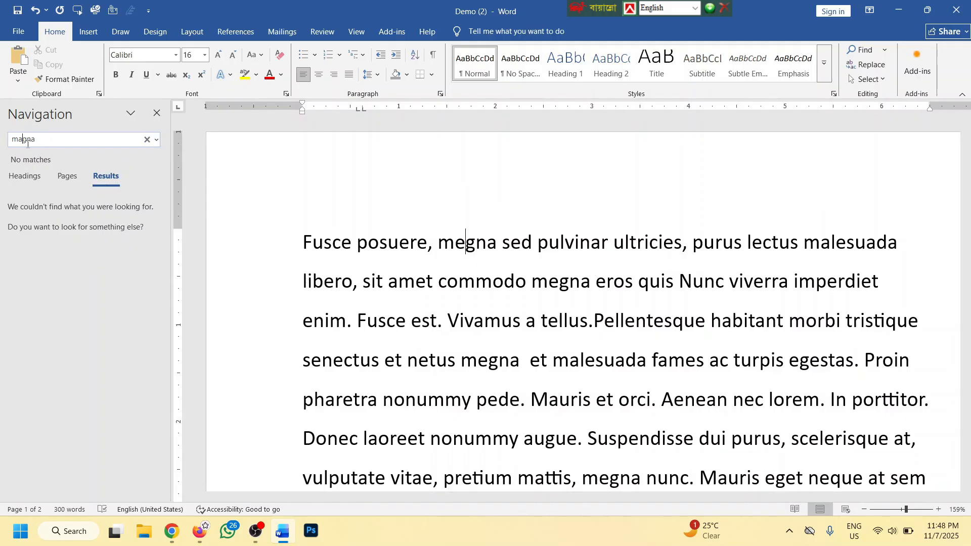
key("BackSpace")
type("e")
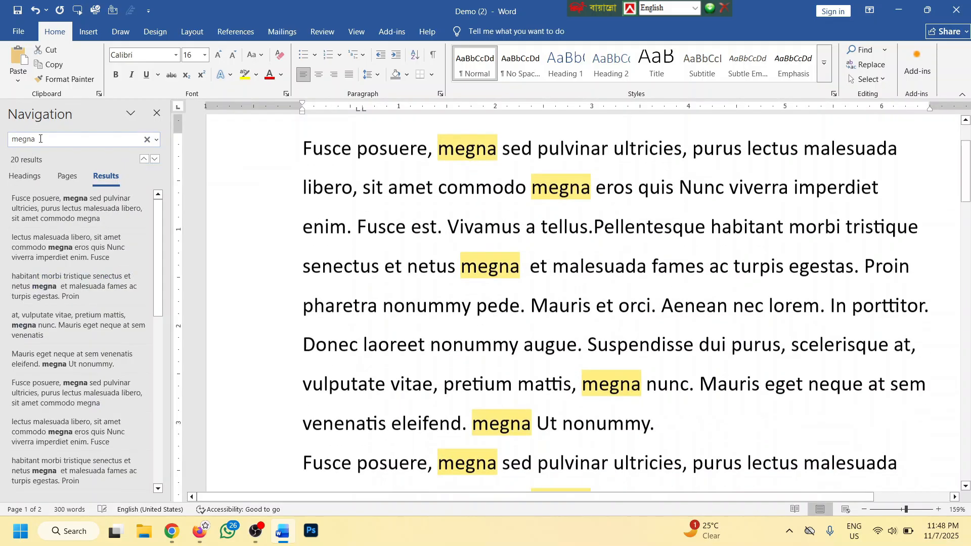
scroll(531, 298, "down", 4)
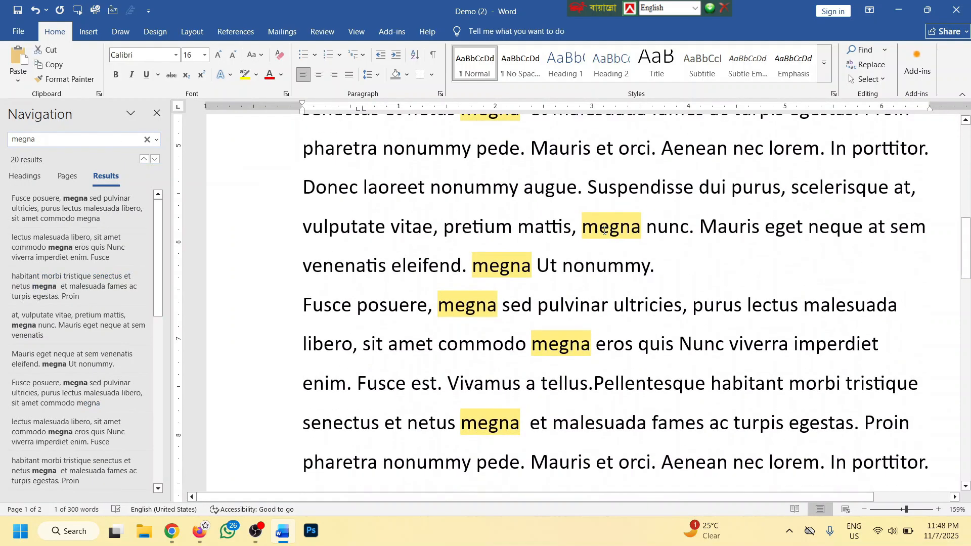
scroll(604, 231, "down", 5)
scroll(544, 276, "up", 10)
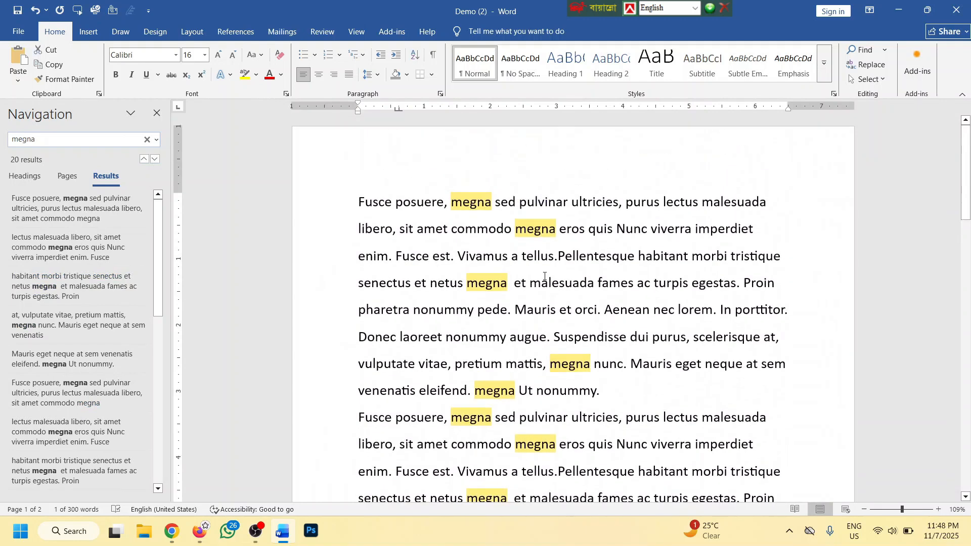
left_click(157, 113)
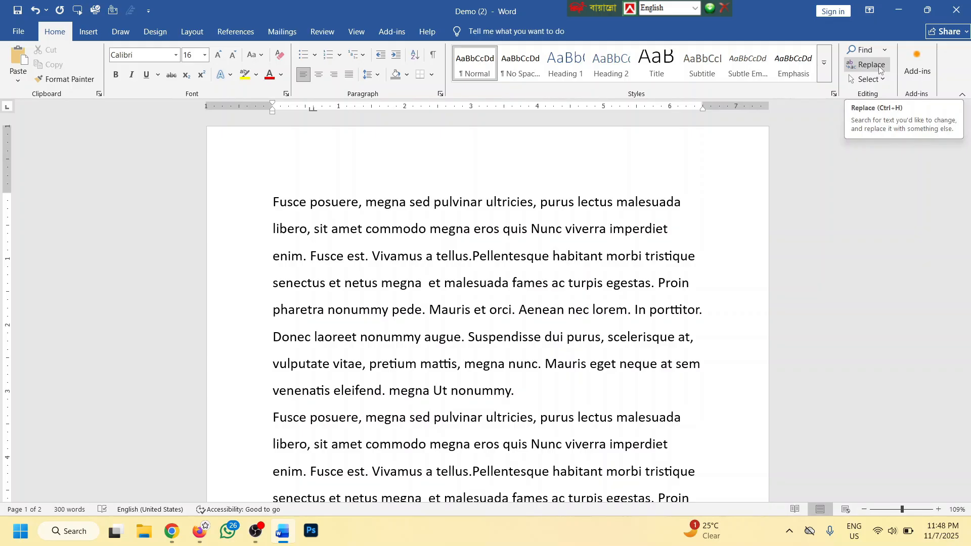
Delete all the document text and bring up the Insert Table size grid
left_click(91, 34)
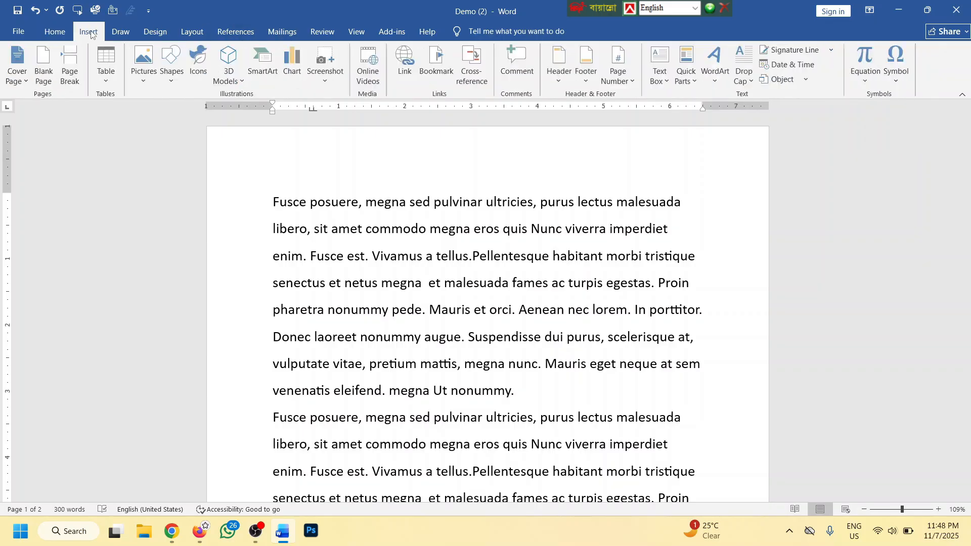
key("ctrl+a")
key("Delete")
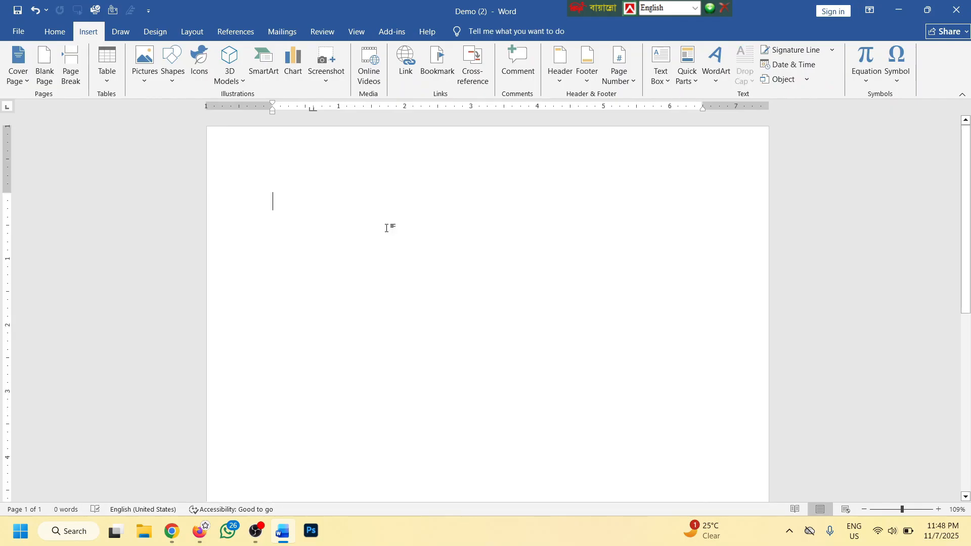
left_click(111, 82)
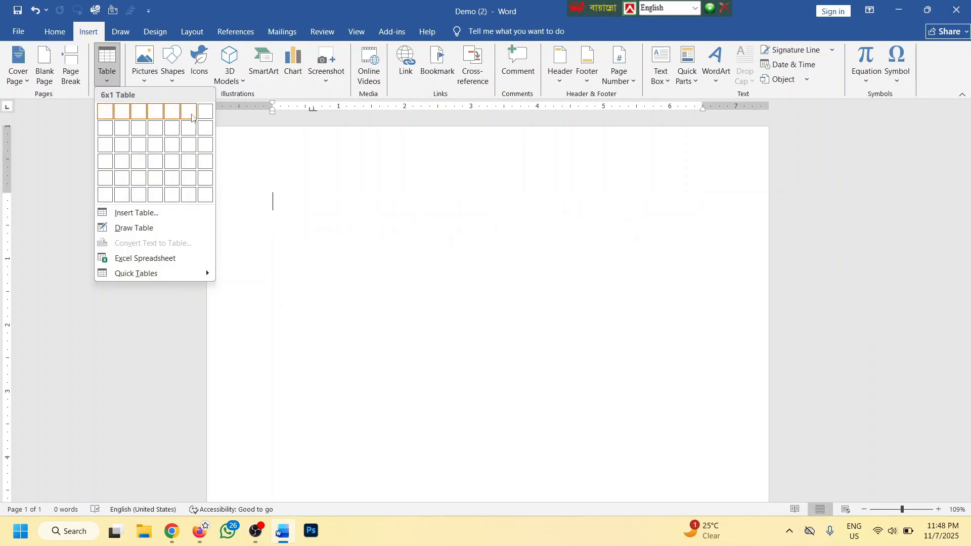
Insert a 7-by-6 table and select its second, third and fourth rows
left_click(207, 194)
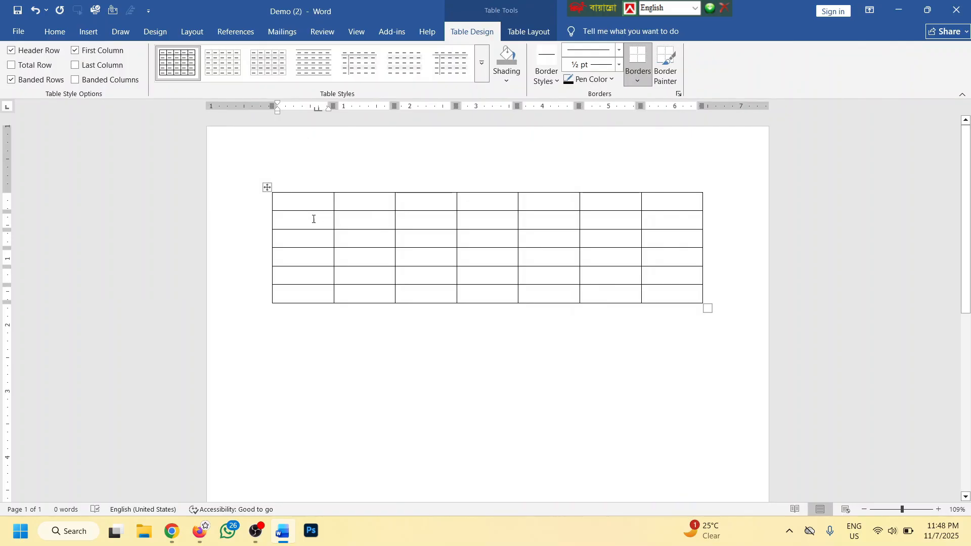
left_click_drag(297, 219, 672, 223)
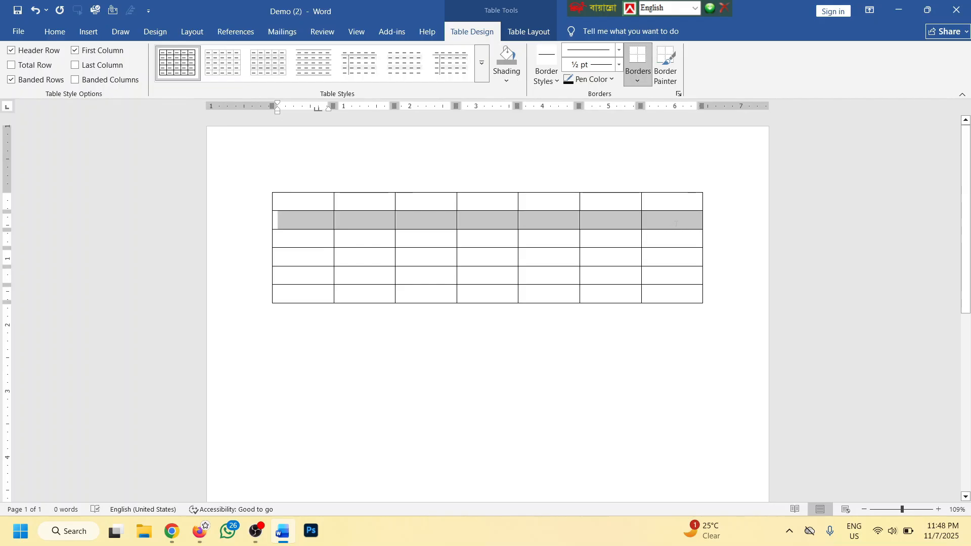
left_click_drag(289, 238, 672, 239)
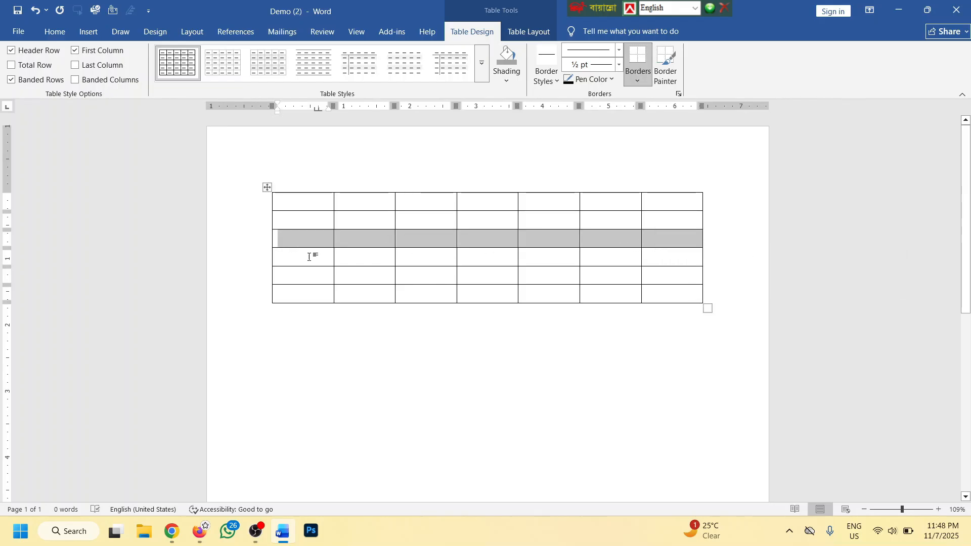
left_click_drag(308, 257, 673, 257)
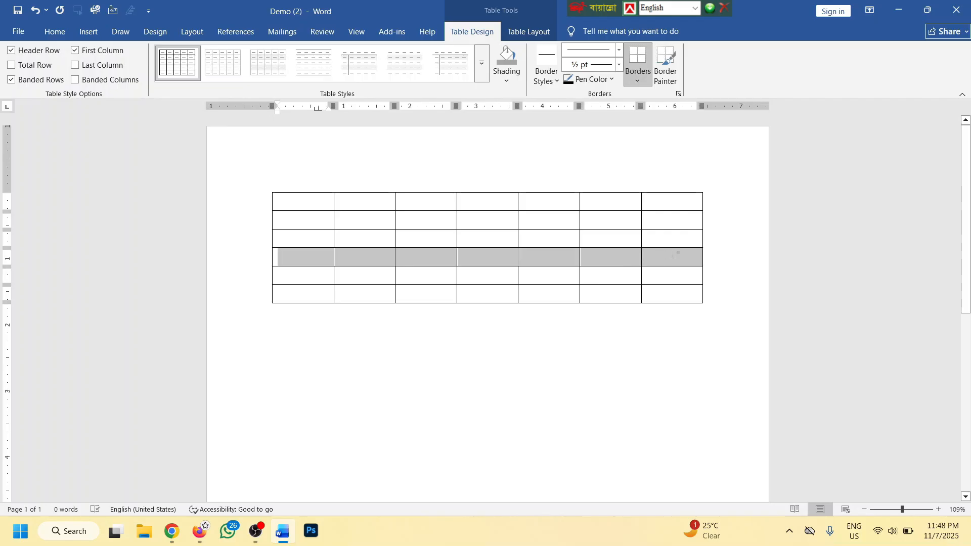
left_click(613, 220)
left_click(609, 202)
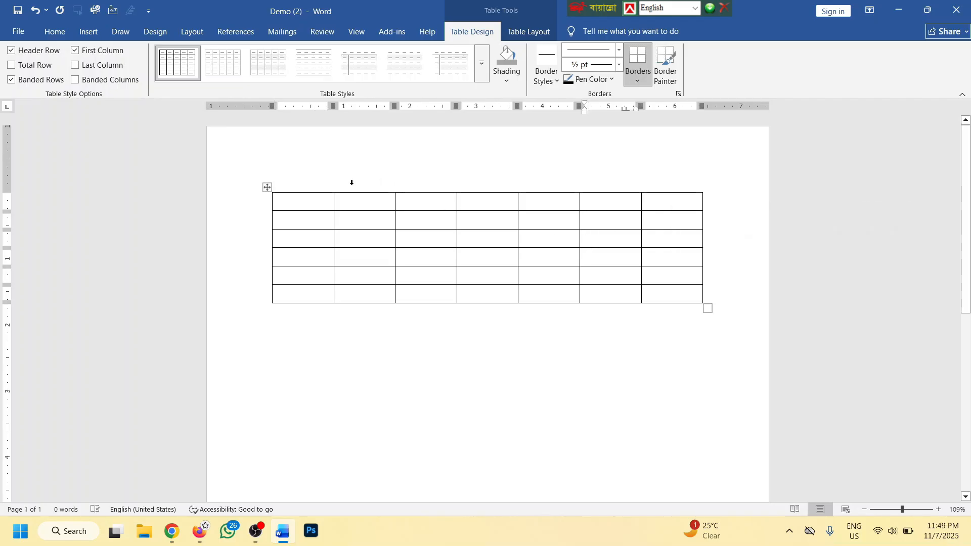
Select the table's first through sixth columns in turn, then the whole table
left_click_drag(296, 198, 297, 306)
left_click(371, 219)
left_click(366, 190)
left_click_drag(429, 198, 433, 294)
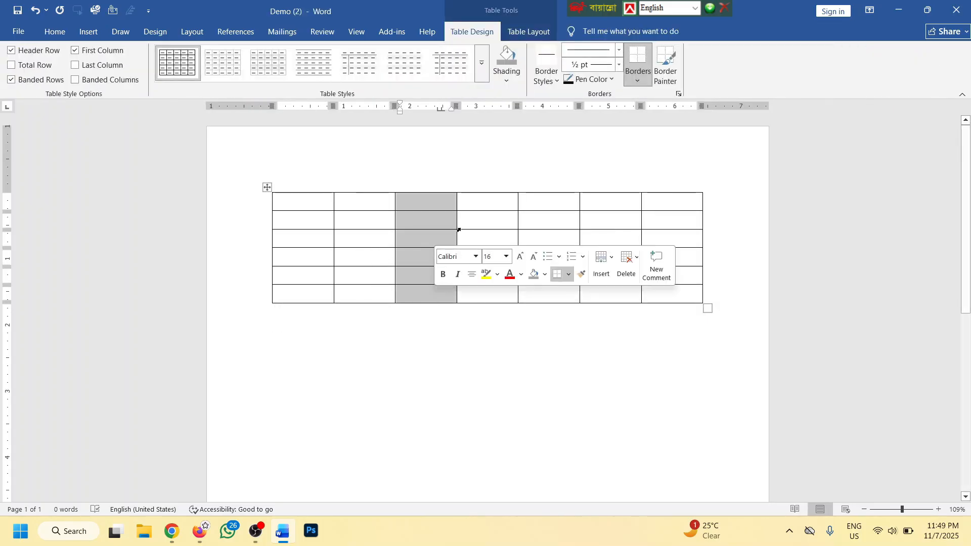
left_click_drag(485, 199, 498, 294)
left_click_drag(550, 201, 556, 292)
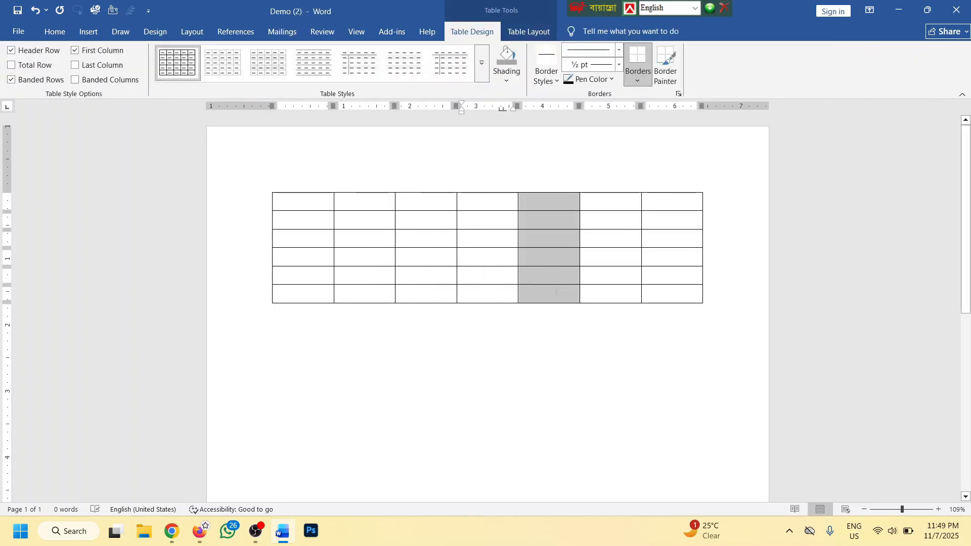
left_click_drag(606, 203, 602, 286)
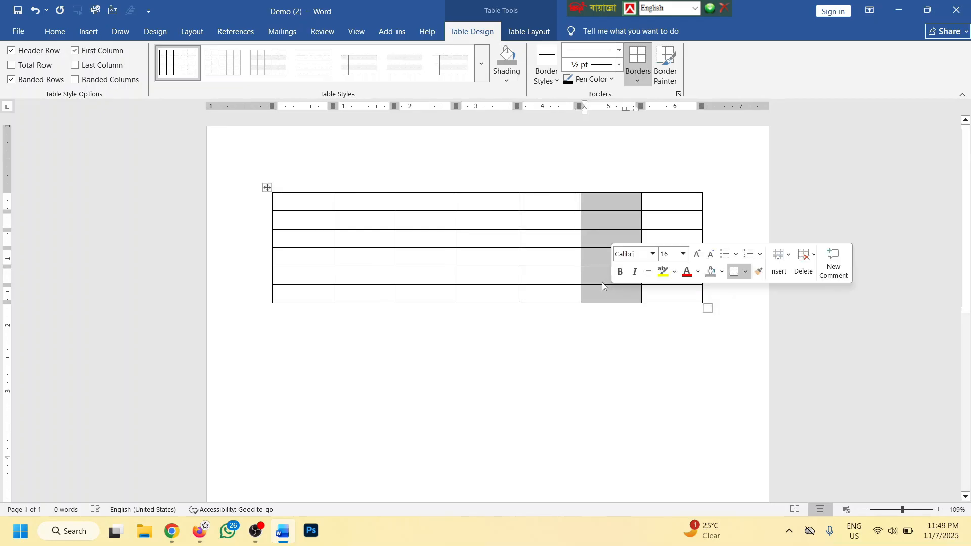
left_click(267, 188)
Delete the 7-column table and insert a new 5-column, 20-row table via Insert Table
key("BackSpace")
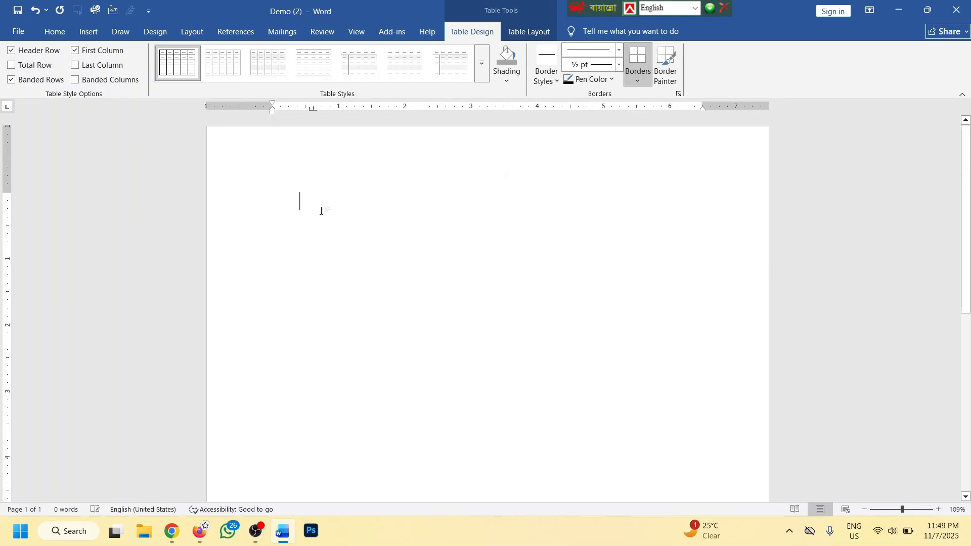
left_click(88, 31)
left_click(97, 71)
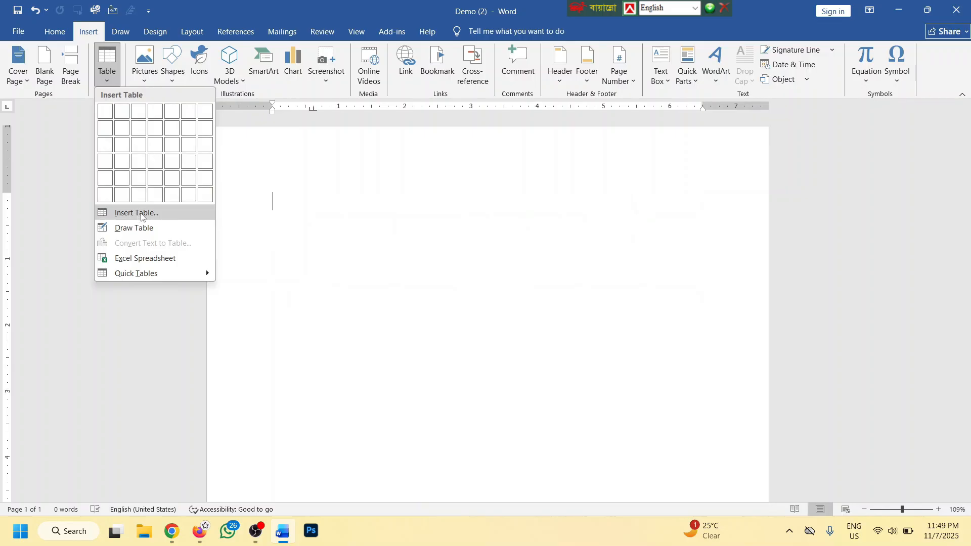
left_click(137, 213)
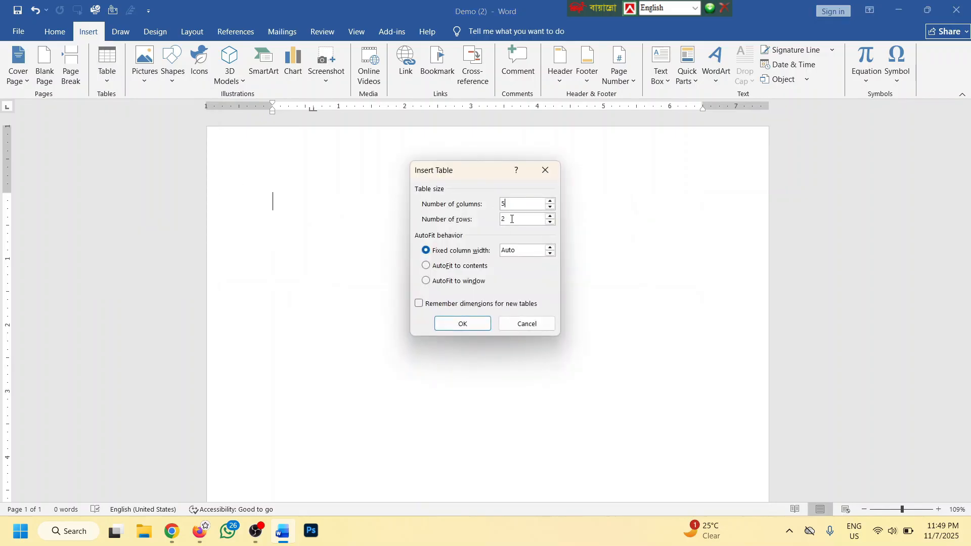
left_click(462, 324)
scroll(490, 228, "down", 1)
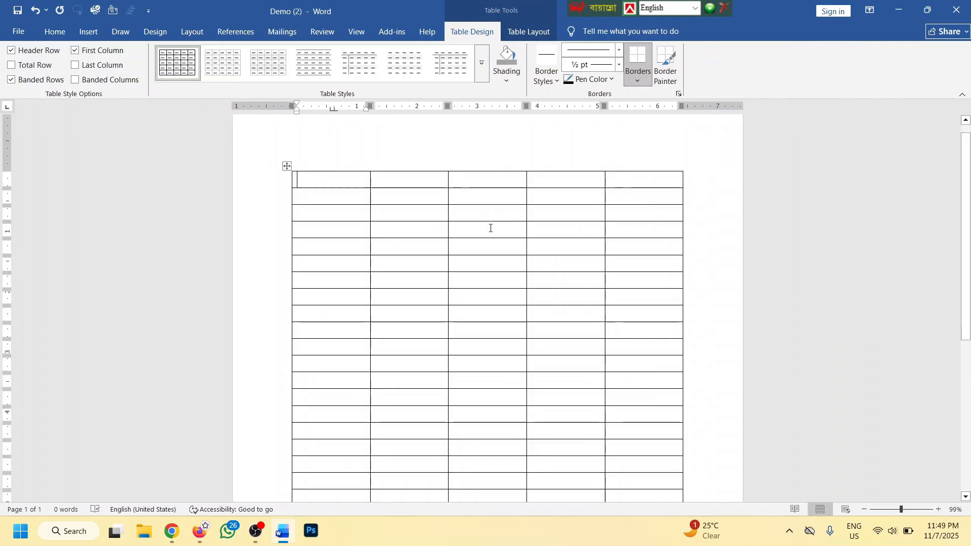
Insert two new columns between columns 4 and 5, then select the last column
scroll(490, 227, "down", 2)
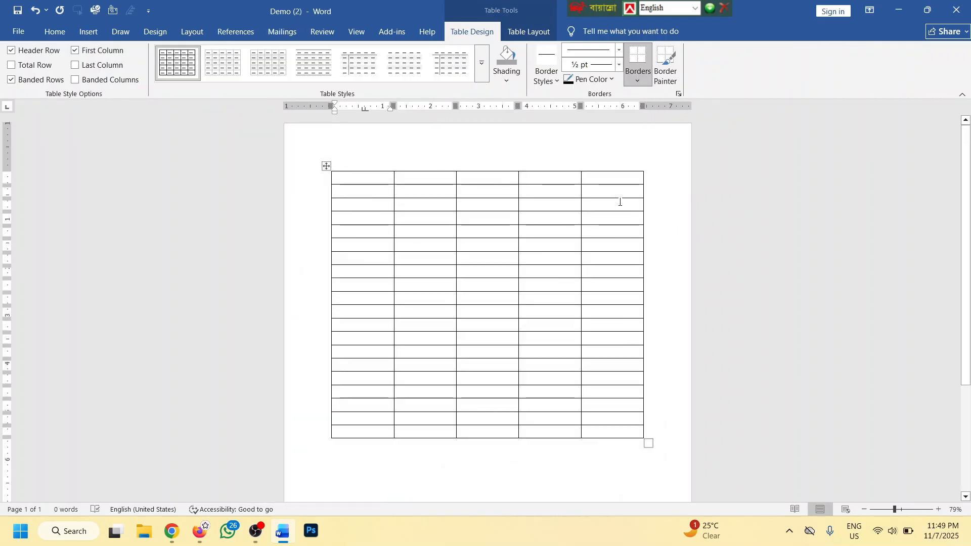
left_click(431, 207)
left_click(496, 206)
left_click(549, 206)
left_click(613, 207)
mouse_move(582, 168)
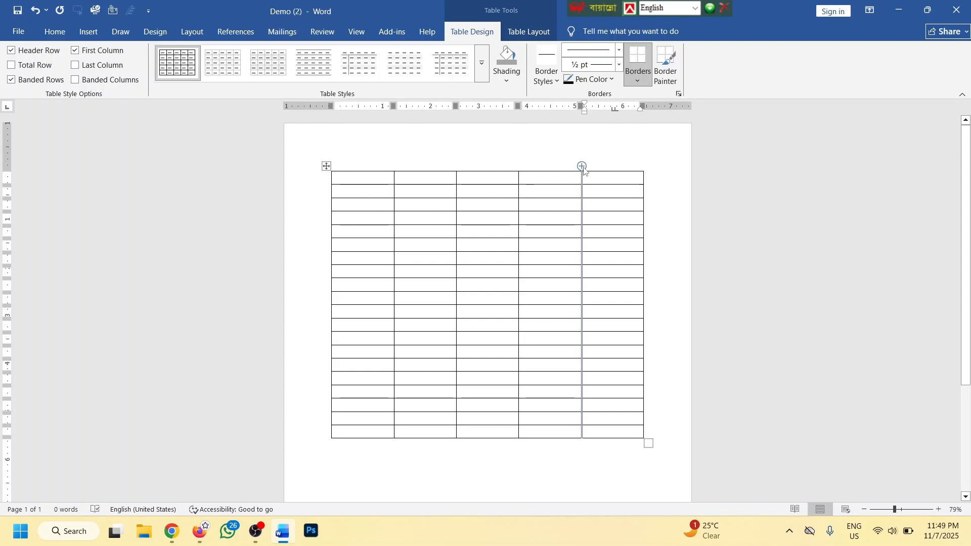
left_click(582, 167)
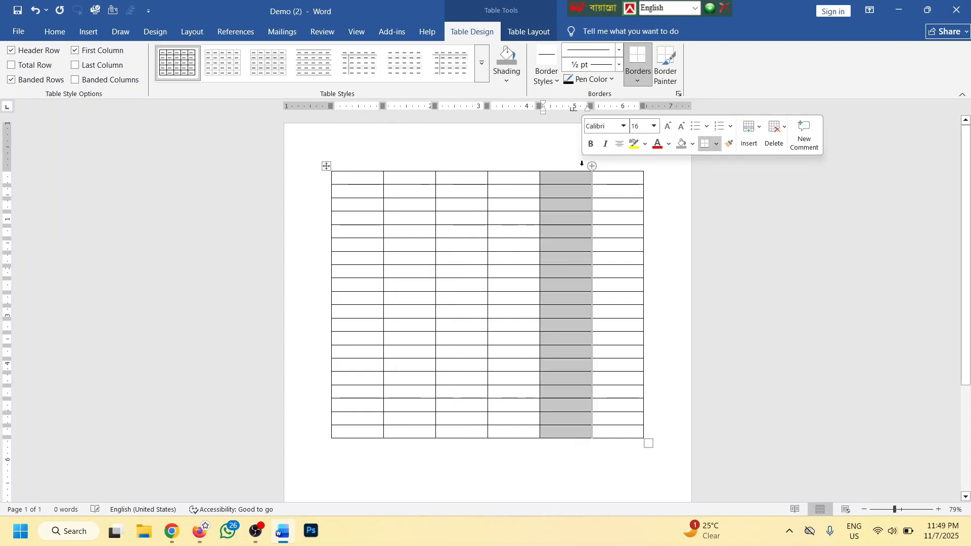
left_click(580, 195)
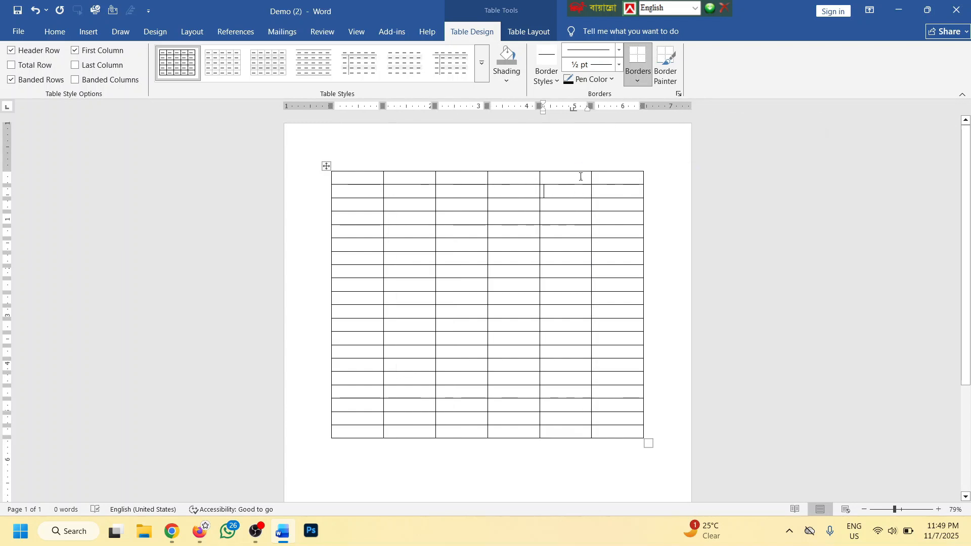
left_click(539, 167)
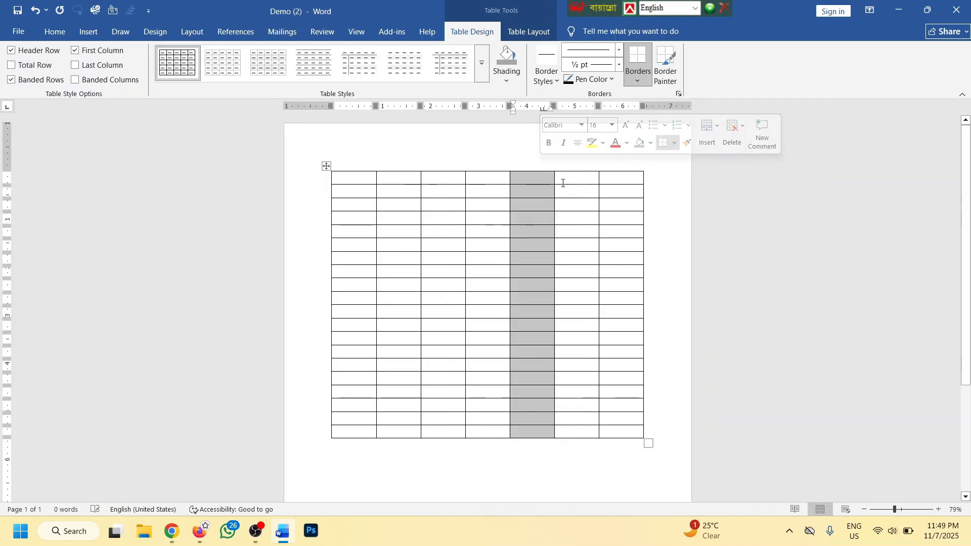
left_click(573, 231)
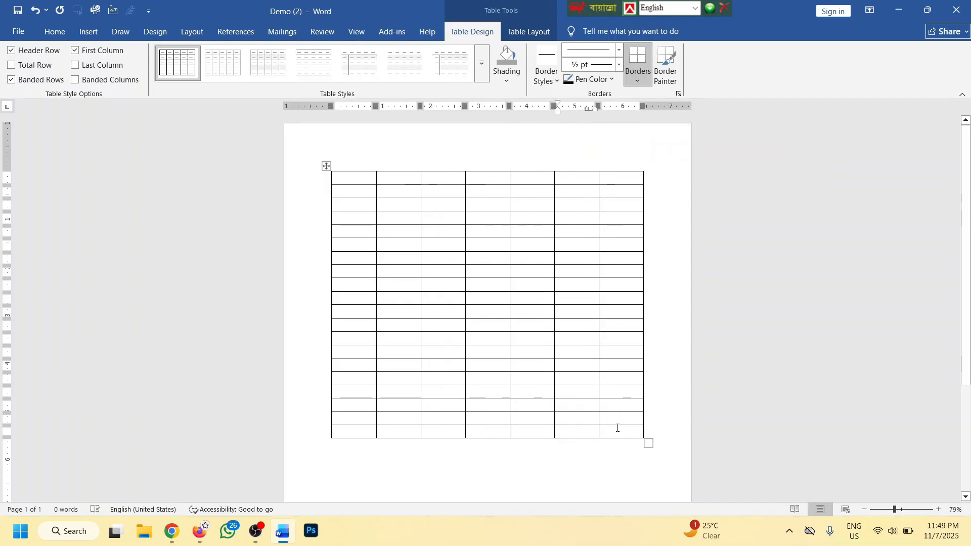
left_click_drag(618, 427, 607, 179)
Delete the extra sixth column, leaving five columns
key("BackSpace")
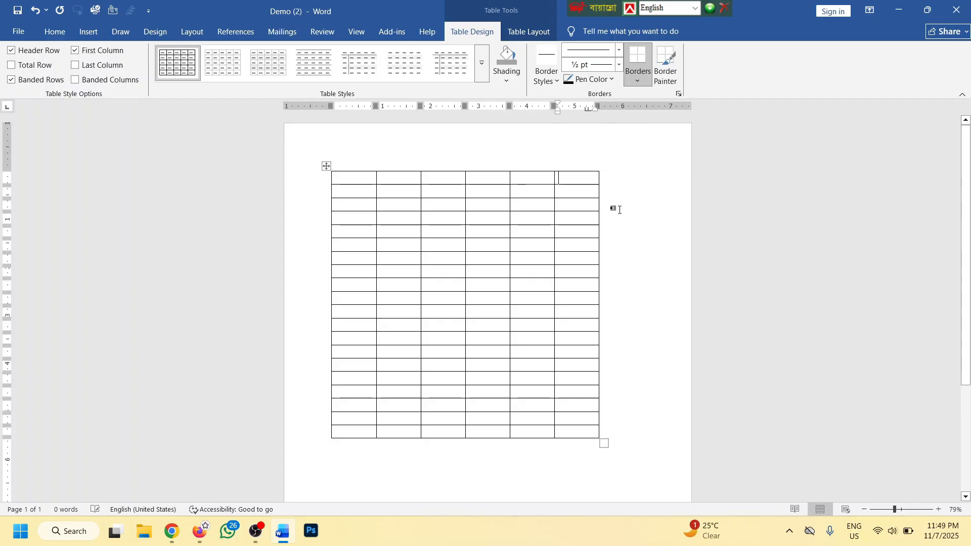
left_click_drag(574, 432, 584, 178)
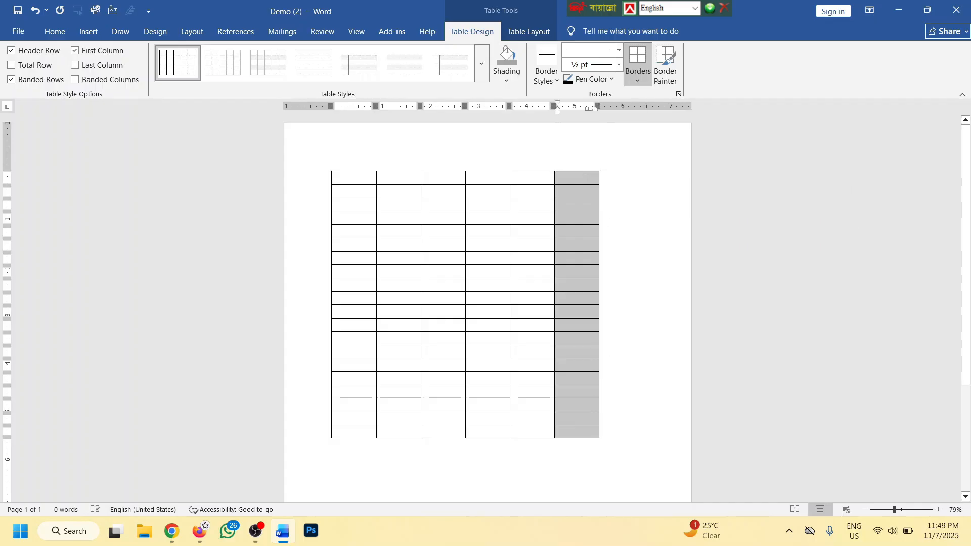
key("BackSpace")
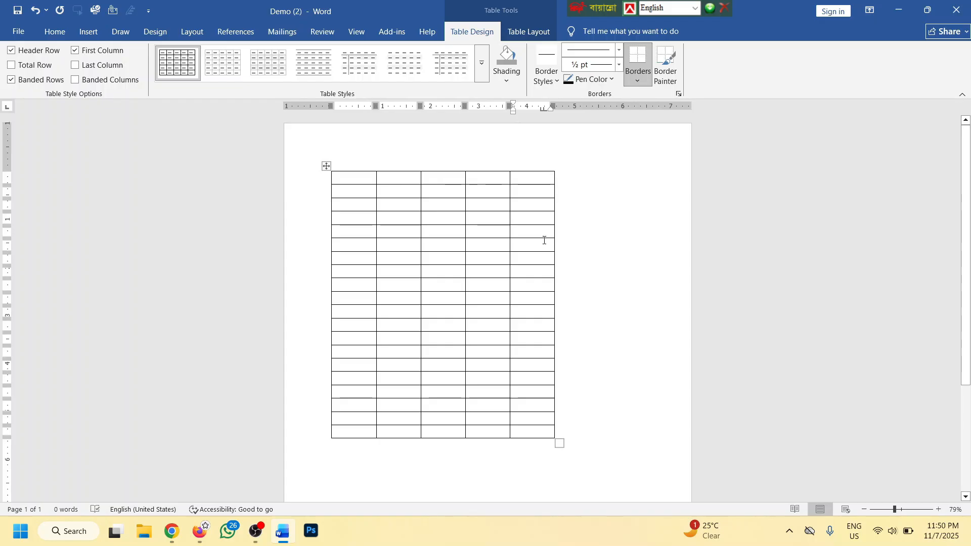
Widen the table to the right, narrow the first column and widen the second
scroll(541, 241, "up", 7)
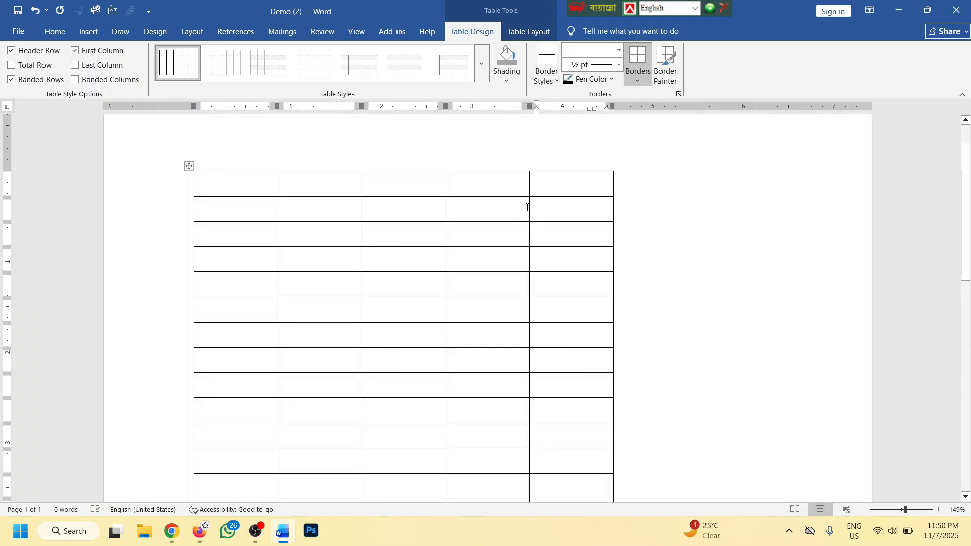
left_click_drag(613, 206, 798, 212)
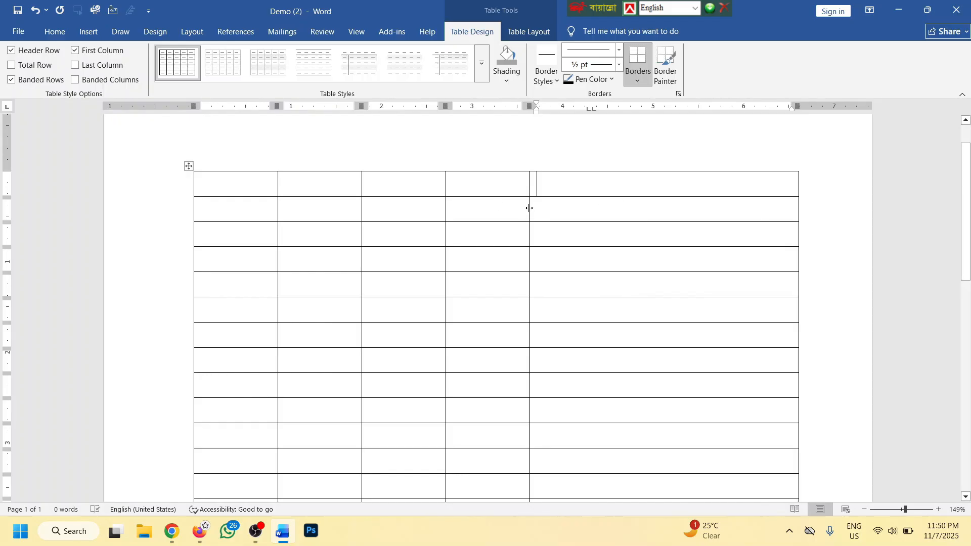
left_click_drag(529, 208, 697, 213)
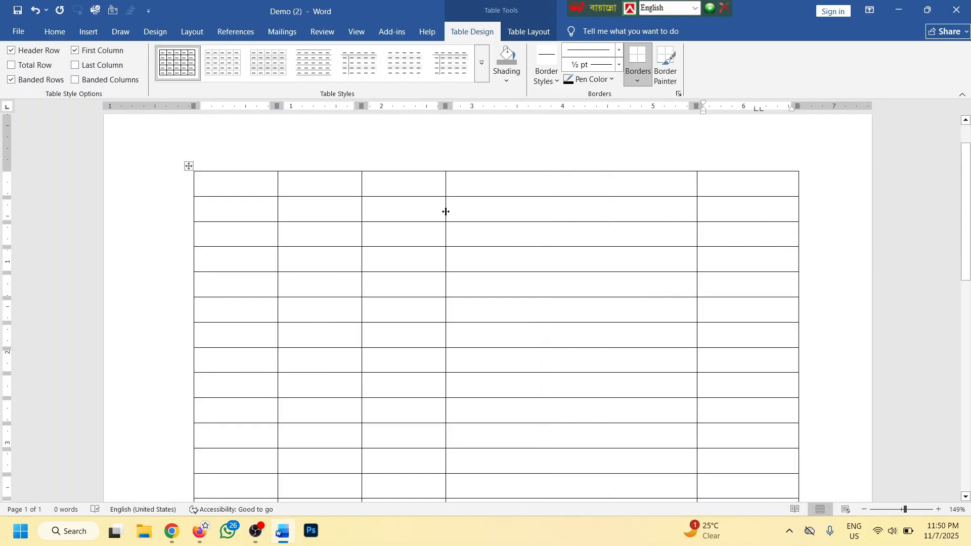
left_click_drag(446, 212, 584, 213)
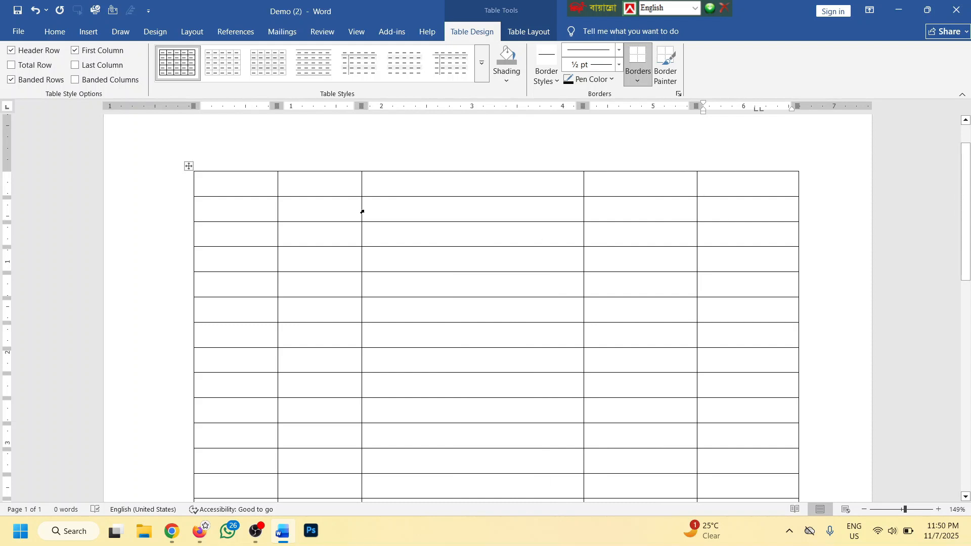
left_click_drag(362, 210, 493, 210)
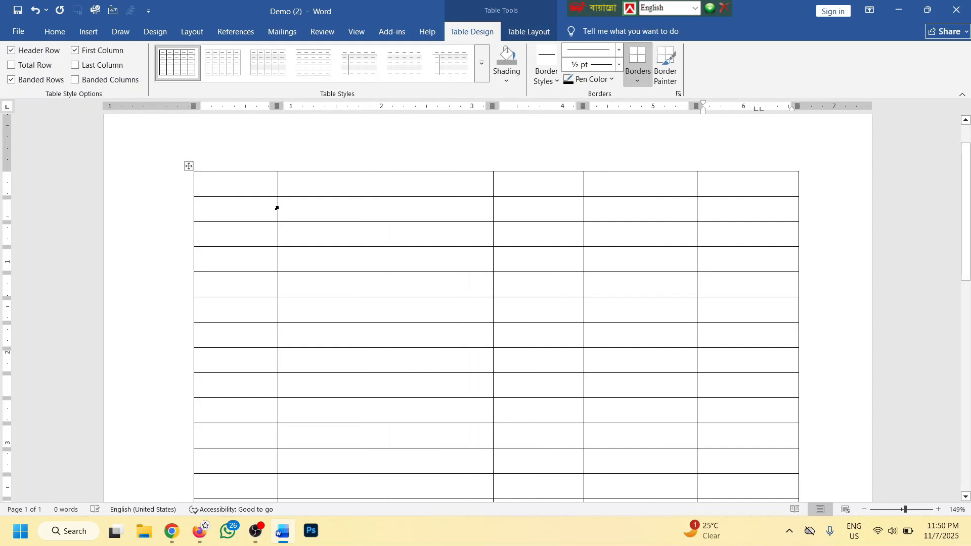
left_click_drag(276, 206, 243, 206)
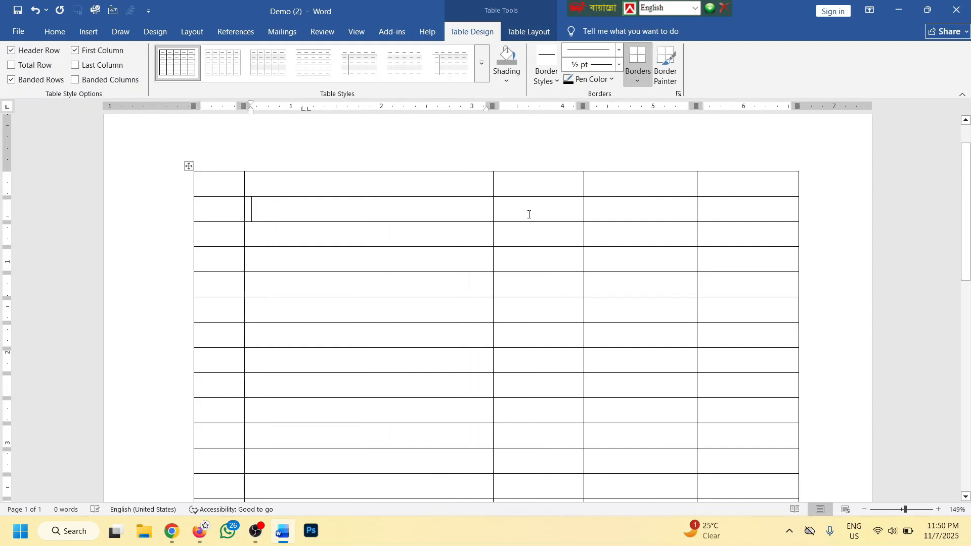
scroll(572, 221, "down", 4)
scroll(572, 221, "down", 4)
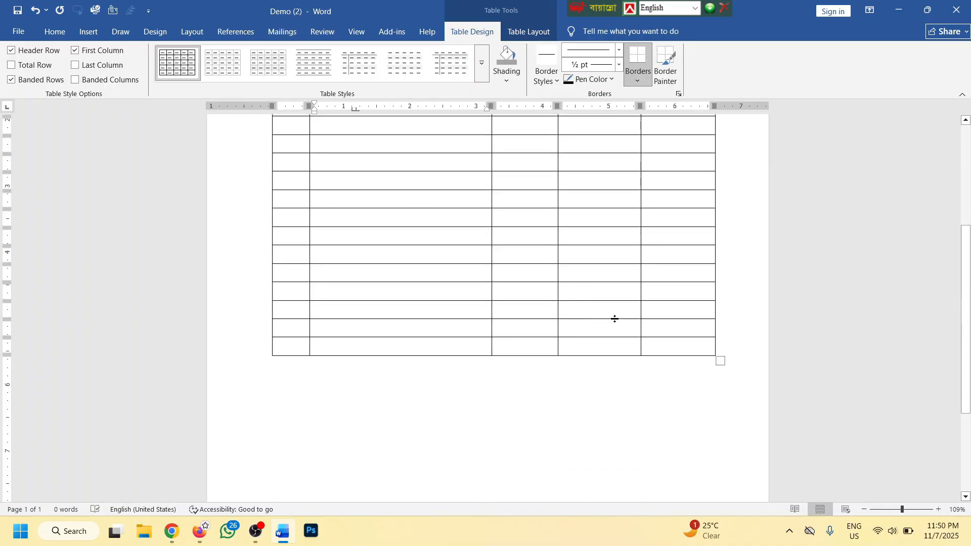
Delete the bottom row, then nine more rows, from the table
left_click_drag(659, 352, 298, 357)
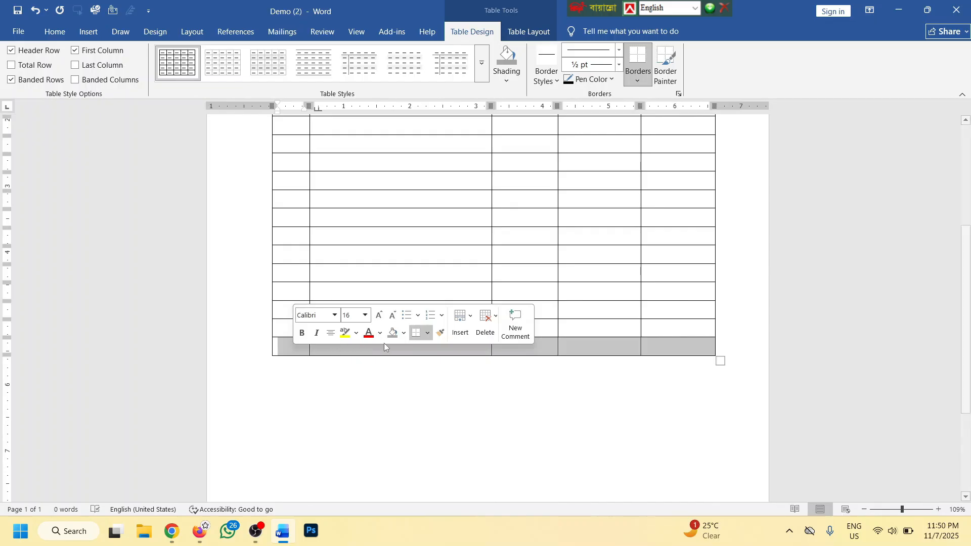
key("BackSpace")
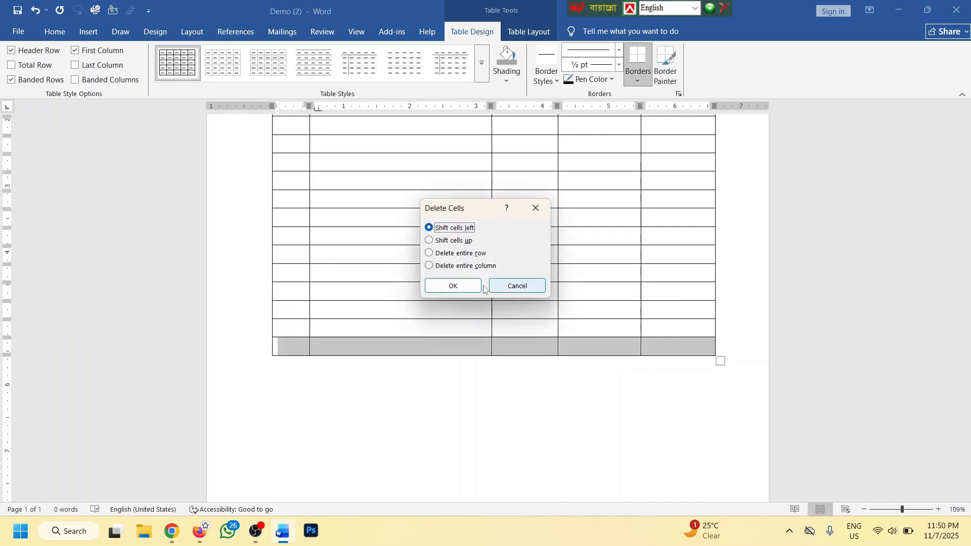
left_click(451, 285)
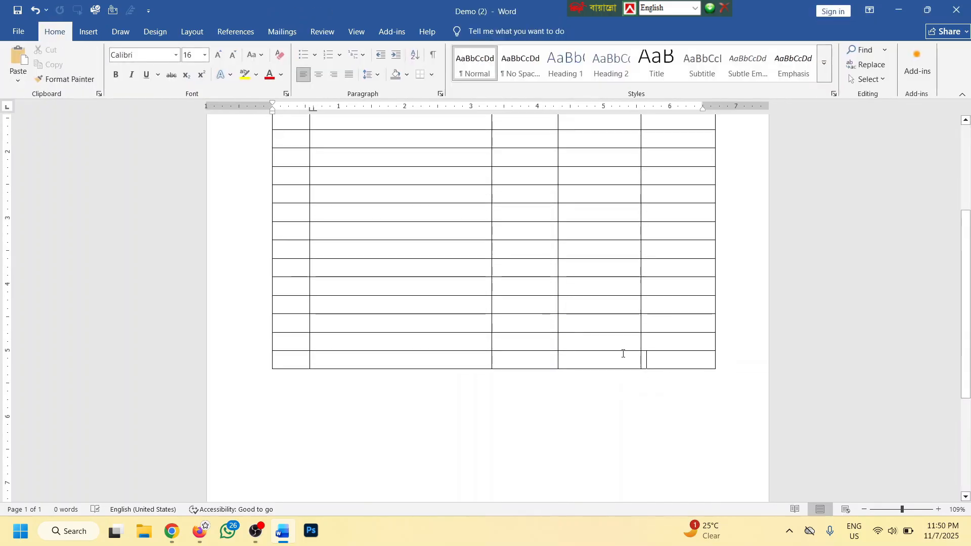
left_click_drag(621, 353, 309, 210)
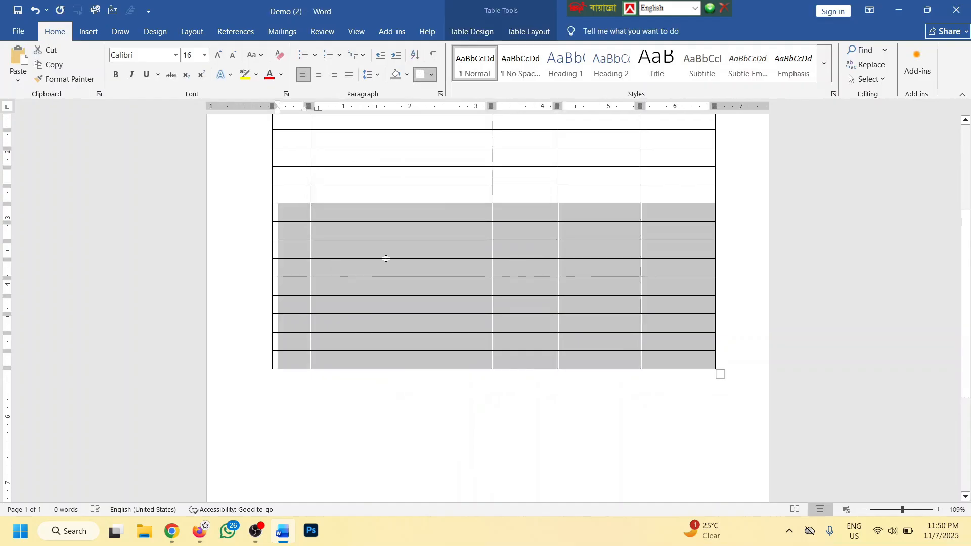
scroll(386, 260, "up", 3)
key("BackSpace")
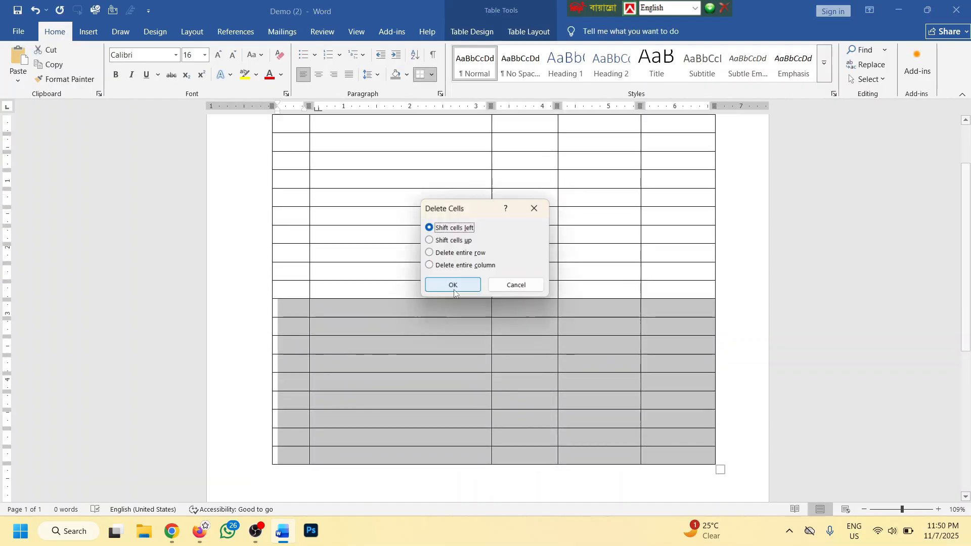
left_click(453, 284)
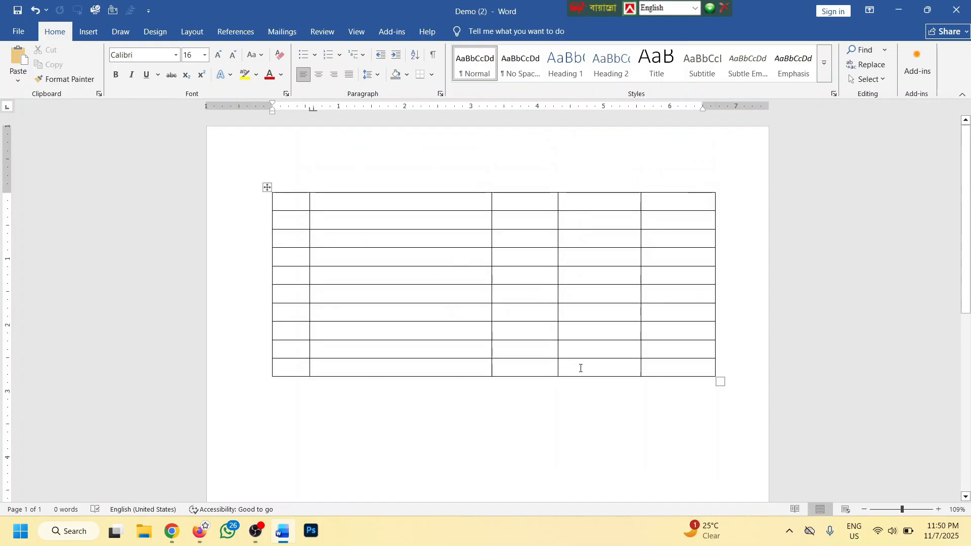
Add several new rows at the table's end and insert three more with the row handle
left_click(656, 364)
key("Tab")
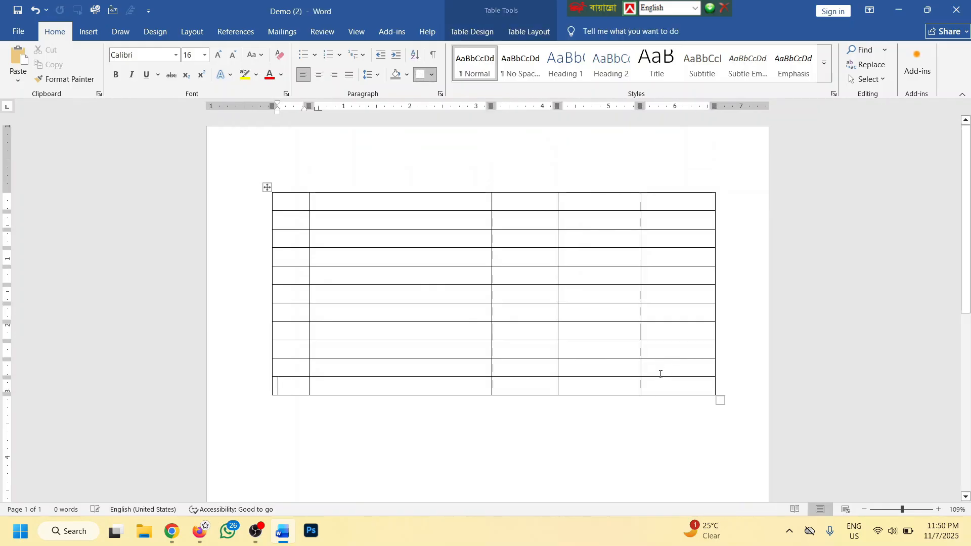
left_click(661, 389)
key("Tab")
key("Tab")
key("Tab")
key("Tab")
key("Tab")
key("Tab")
key("Tab")
key("Tab")
key("Tab")
key("Tab")
key("Tab")
key("Tab")
key("Tab")
key("Tab")
key("Tab")
key("Tab")
key("Tab")
key("Tab")
key("Tab")
key("Tab")
key("Tab")
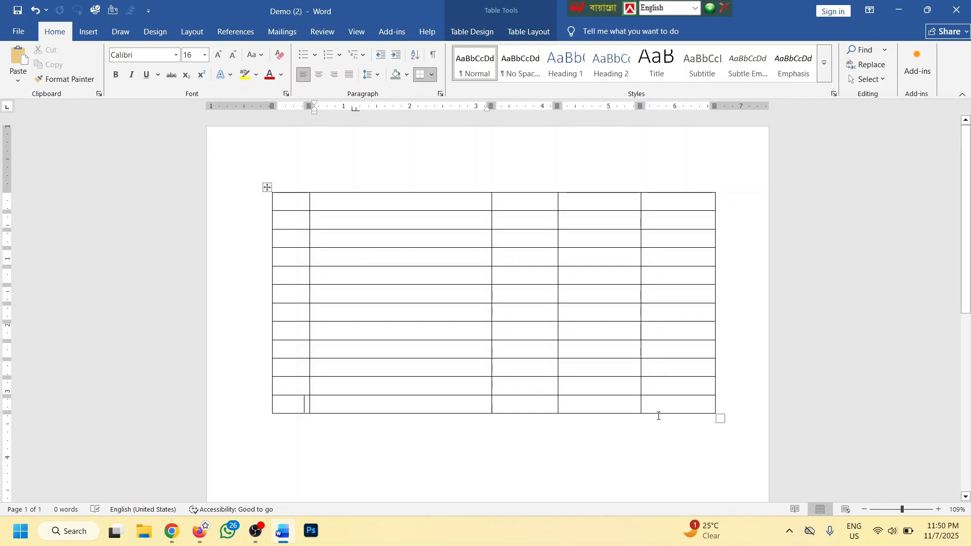
key("Tab")
key("Tab")
key("Tab")
key("Tab")
key("Tab")
key("Tab")
key("Tab")
key("Tab")
key("Tab")
key("Tab")
key("Tab")
key("Tab")
key("Tab")
key("Tab")
key("Tab")
key("Tab")
key("Tab")
key("Tab")
key("Tab")
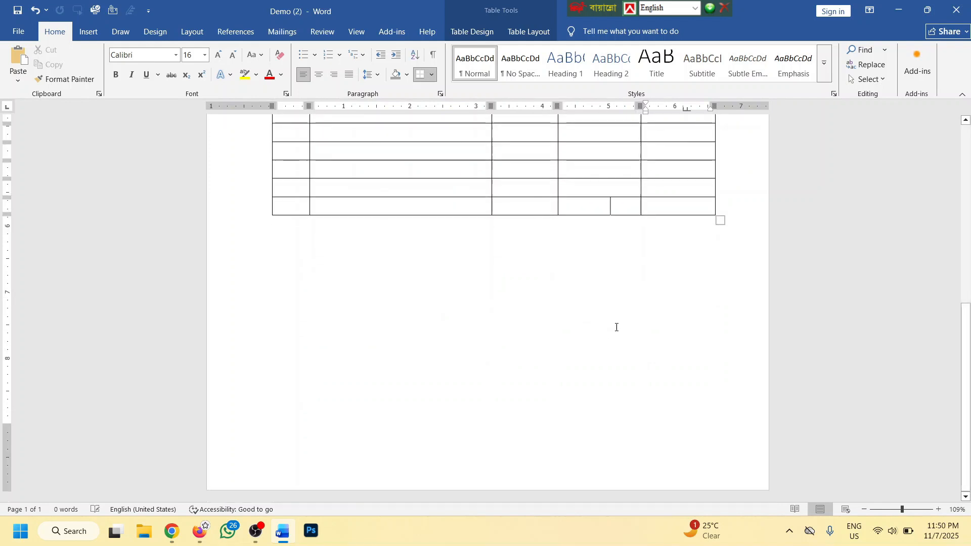
key("Tab")
key("Tab")
key("Tab")
key("Tab")
key("Tab")
key("Tab")
key("Tab")
key("Tab")
key("Tab")
key("Tab")
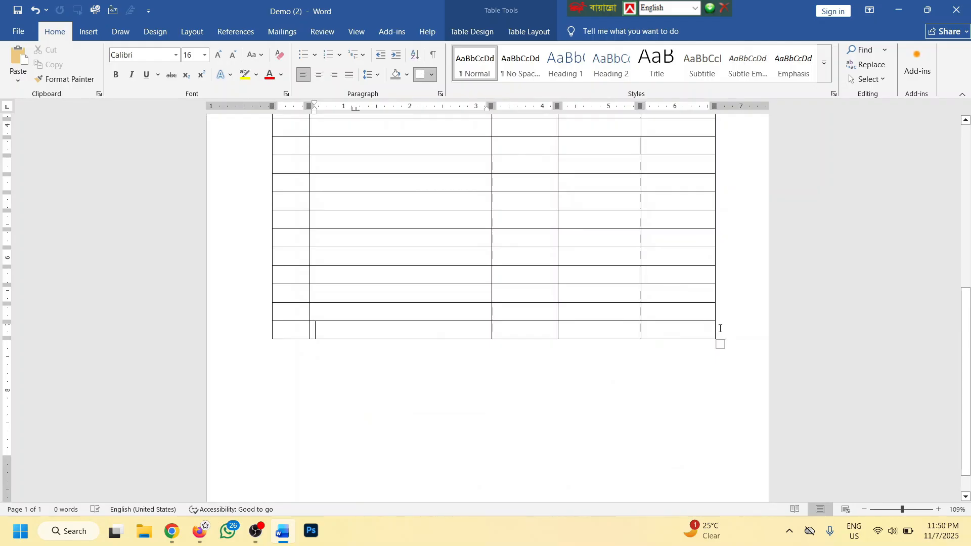
left_click(719, 328)
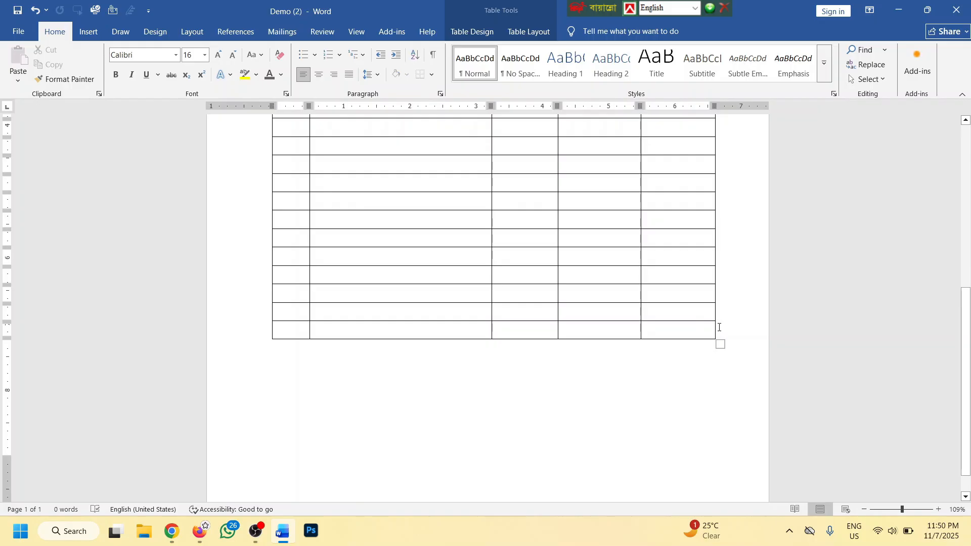
key("Return")
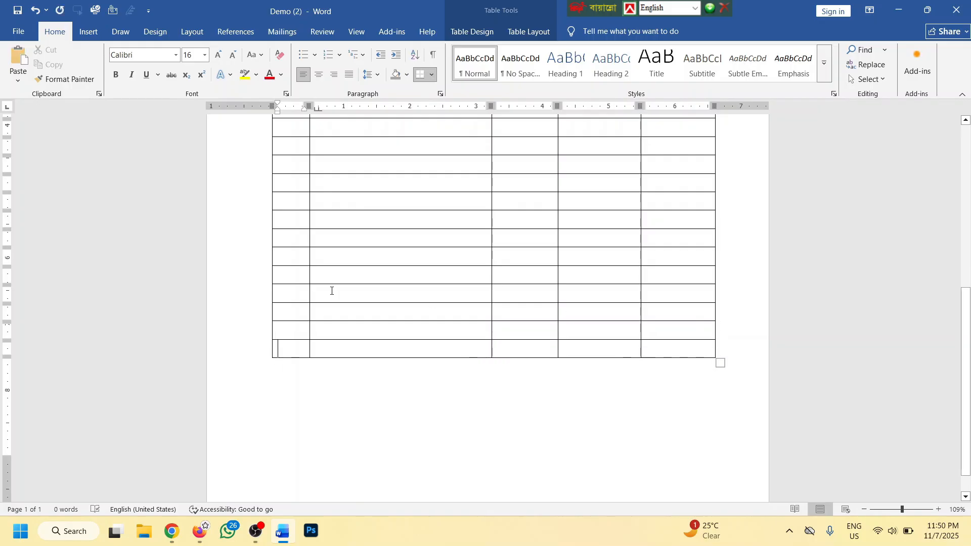
left_click(267, 340)
left_click(267, 340)
left_click(267, 341)
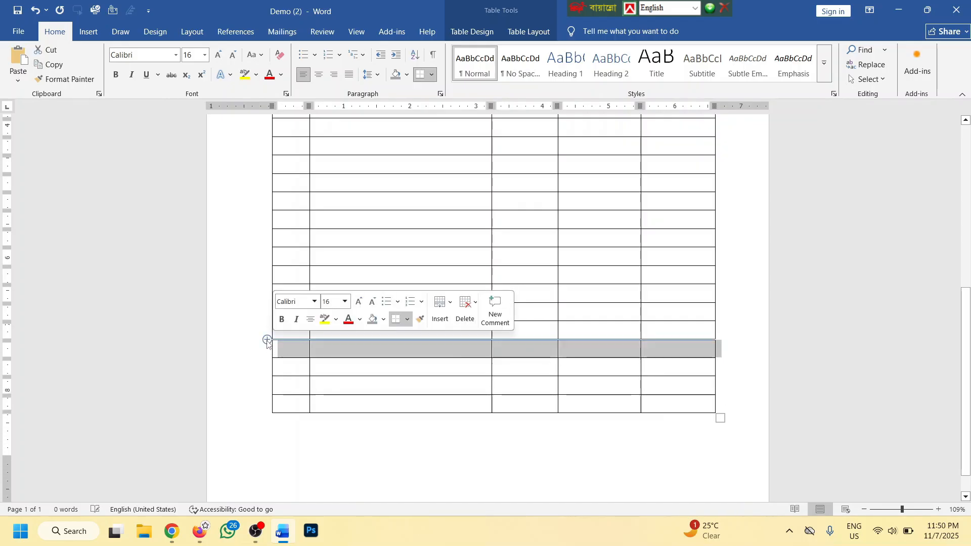
Delete the ten extra bottom rows, bringing the table back to 20 rows
left_click_drag(659, 408, 293, 241)
key("BackSpace")
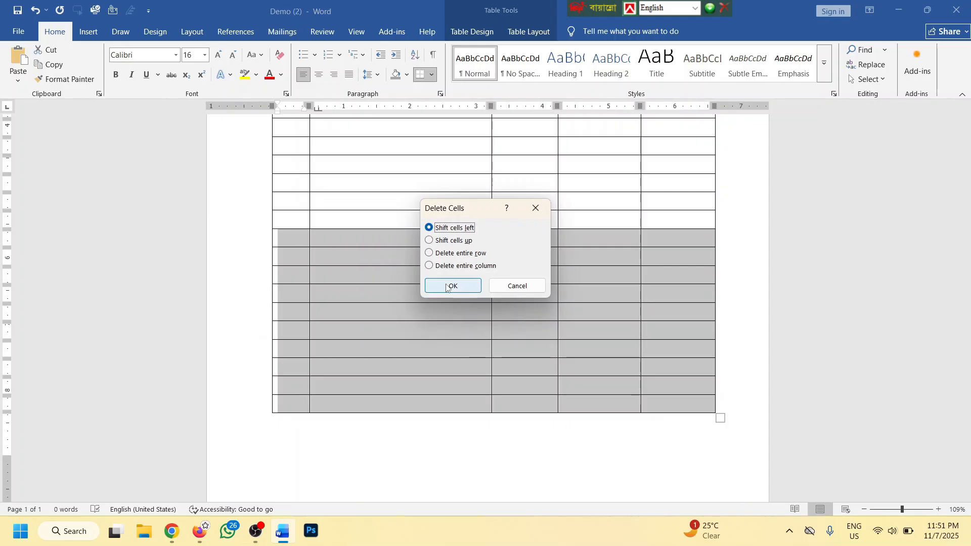
left_click(452, 283)
scroll(526, 262, "down", 3, "ctrl")
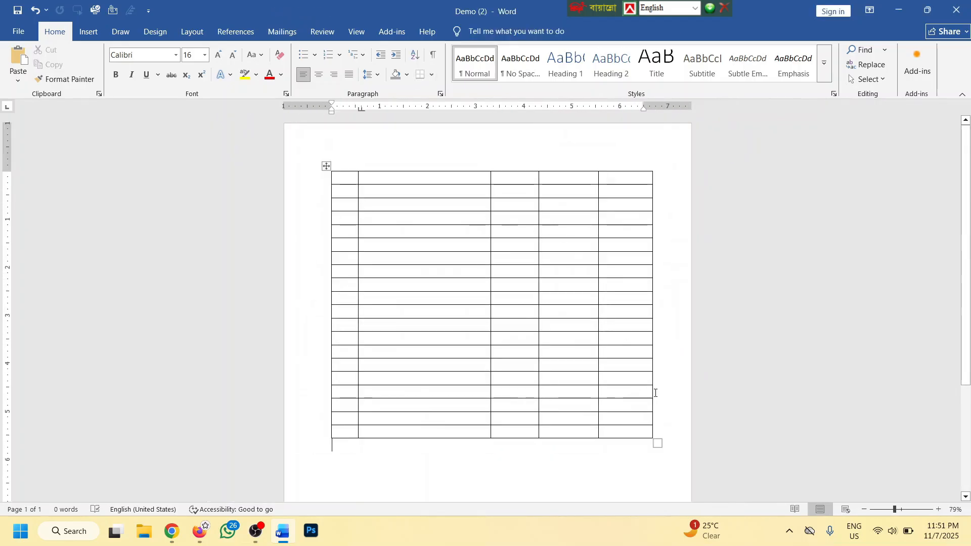
scroll(652, 387, "down", 2)
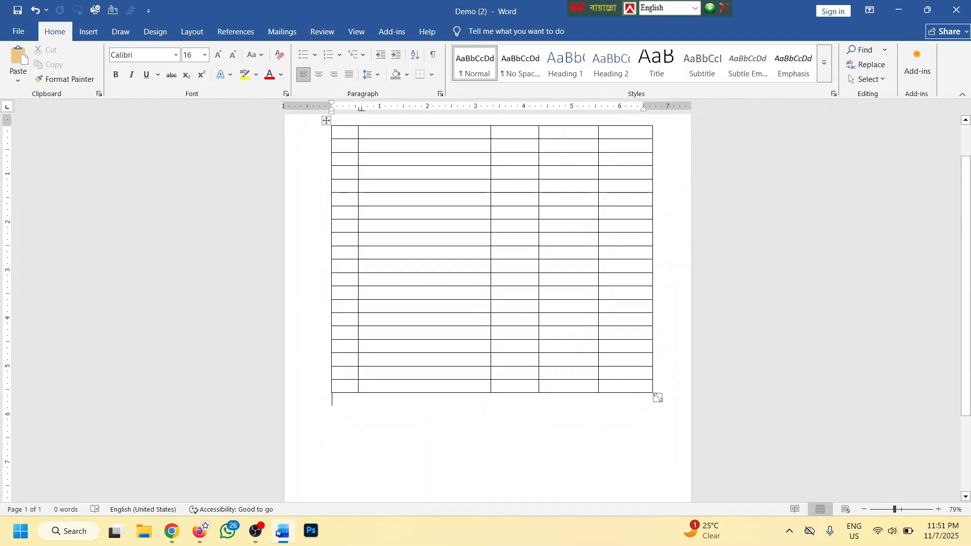
Resize the table and move it lower on the page
left_click_drag(657, 397, 615, 283)
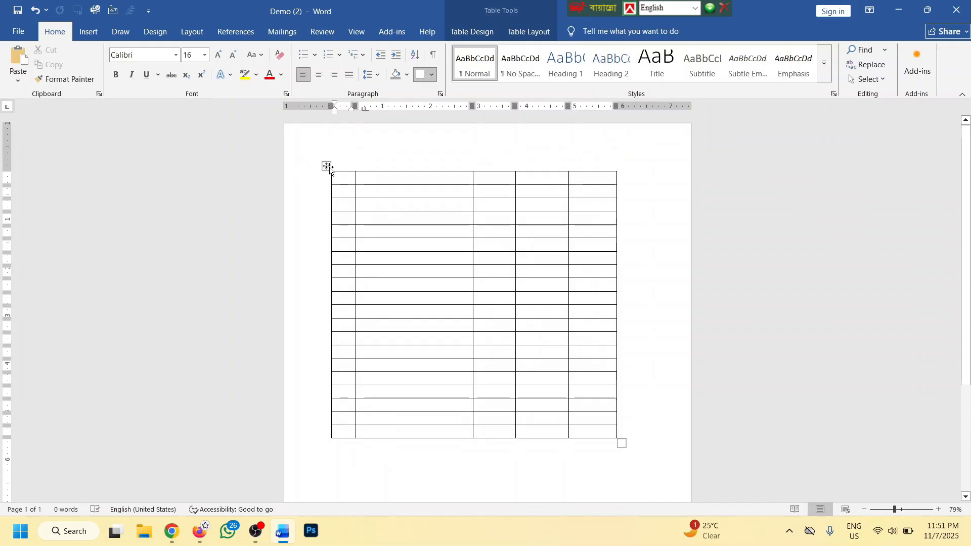
left_click_drag(327, 166, 338, 182)
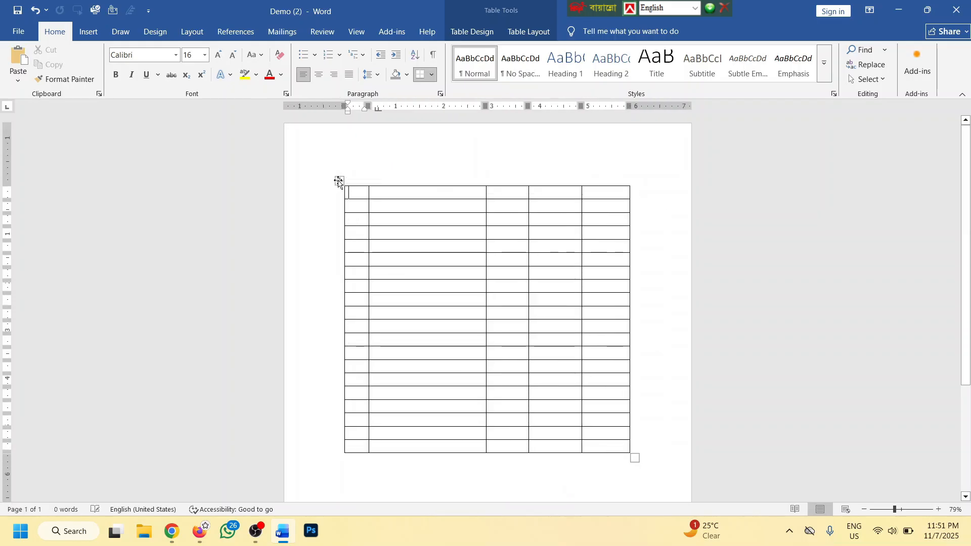
left_click(339, 181)
left_click(459, 236)
scroll(485, 241, "up", 6)
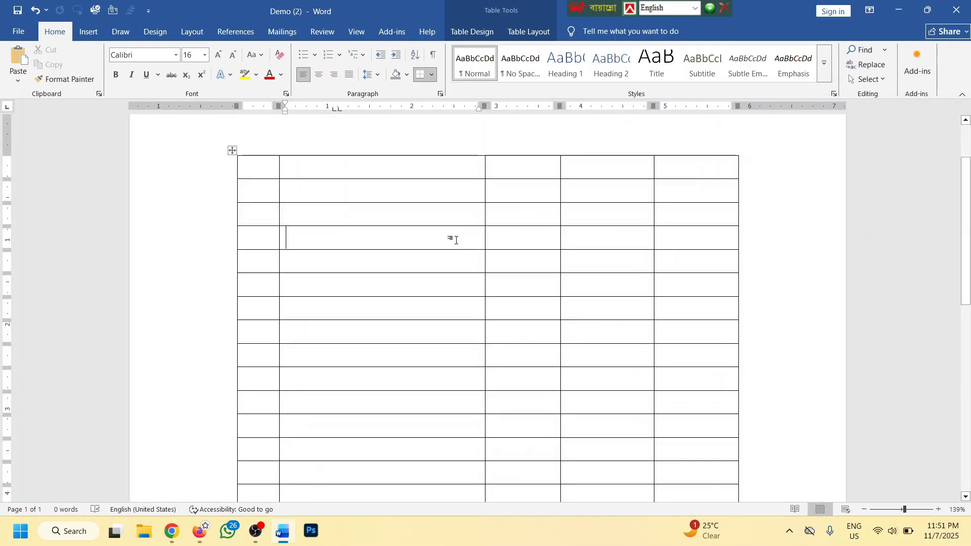
scroll(468, 233, "up", 1)
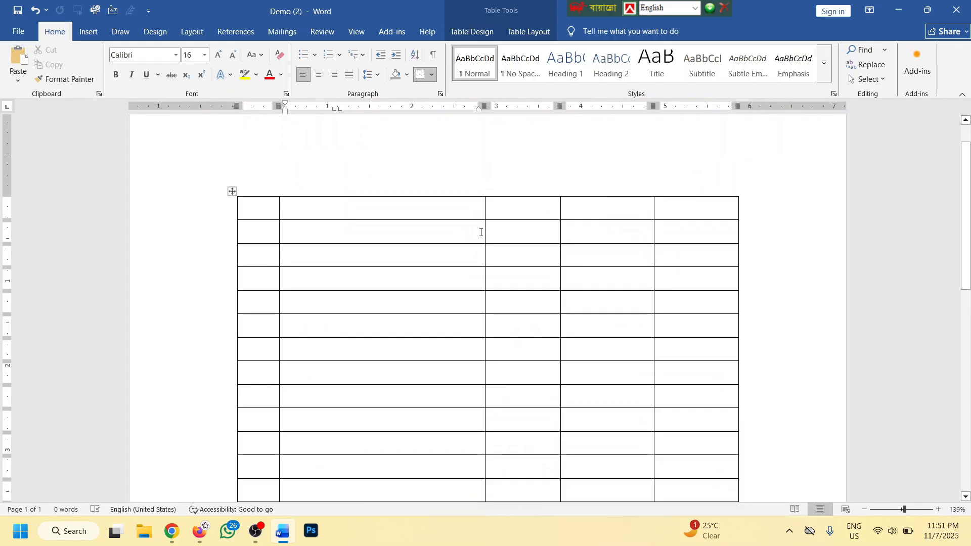
Merge the top row into one header cell, plus blocks of cells in columns 3 and 2
left_click_drag(676, 208, 269, 207)
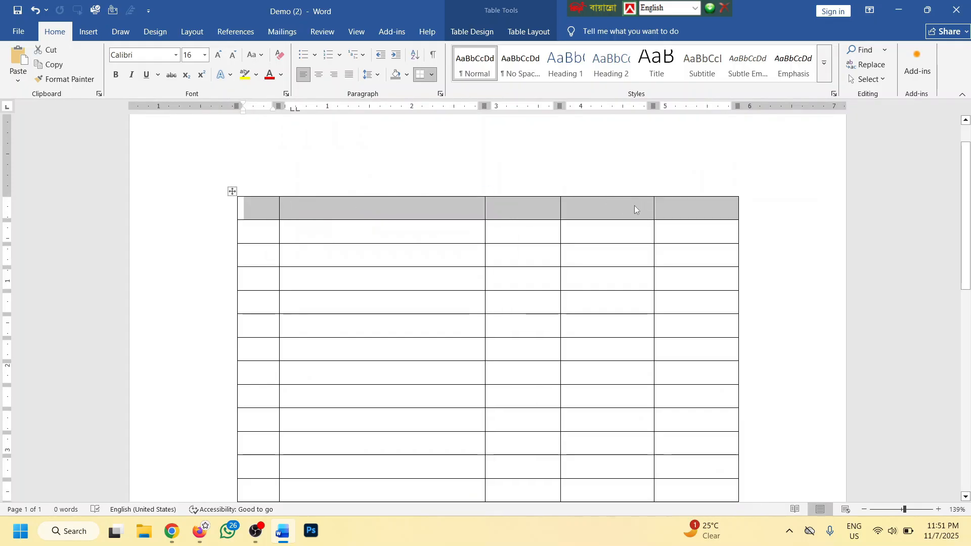
right_click(453, 205)
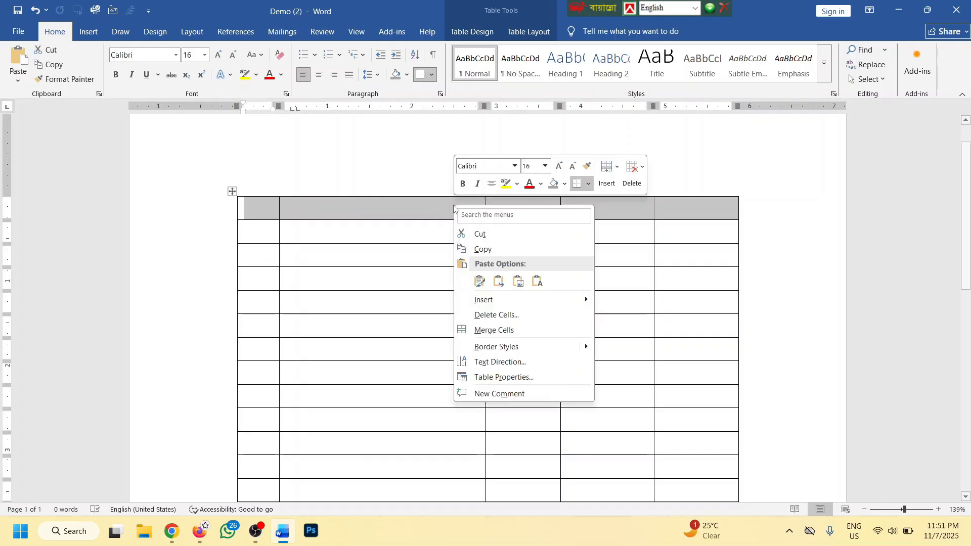
left_click(500, 329)
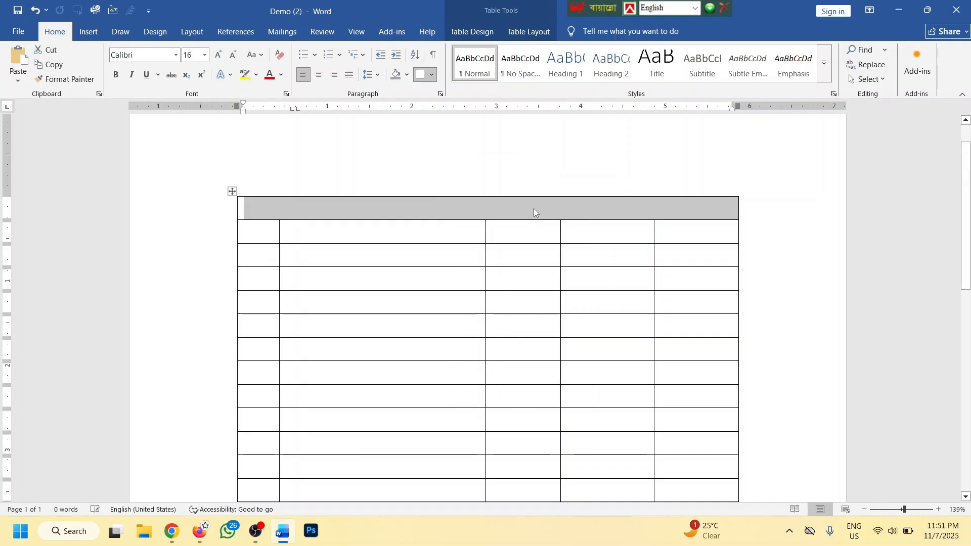
scroll(568, 214, "down", 1)
left_click_drag(521, 246, 520, 386)
right_click(526, 260)
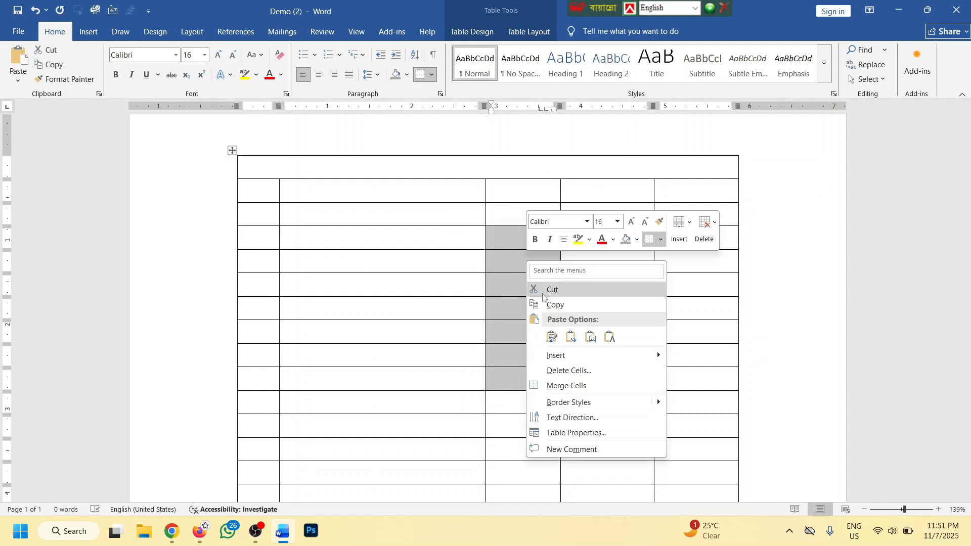
left_click(571, 384)
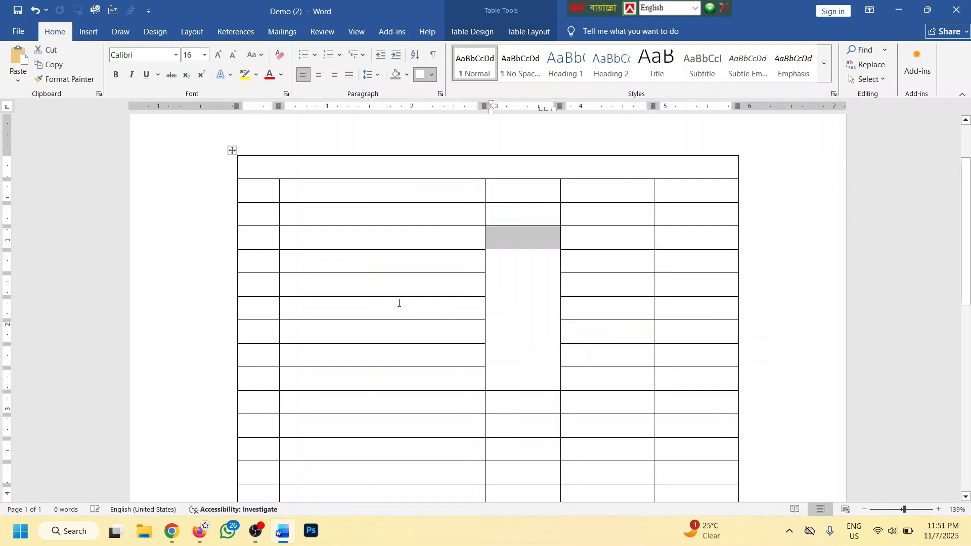
left_click_drag(397, 283, 393, 332)
right_click(387, 281)
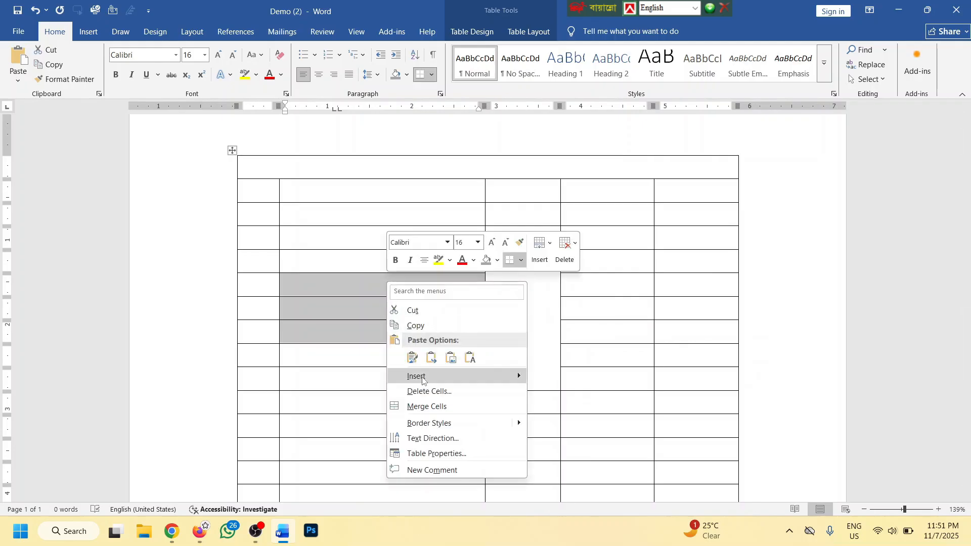
left_click(419, 408)
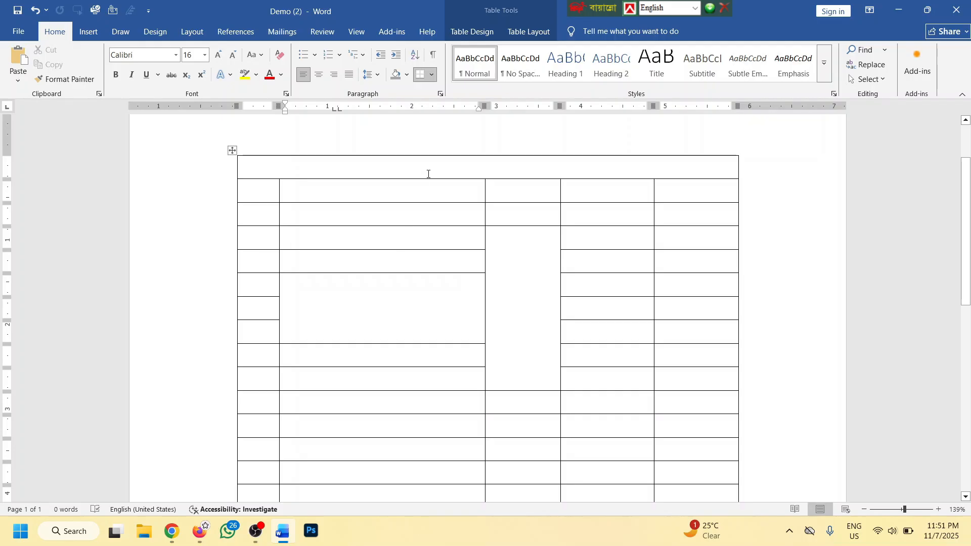
left_click(470, 33)
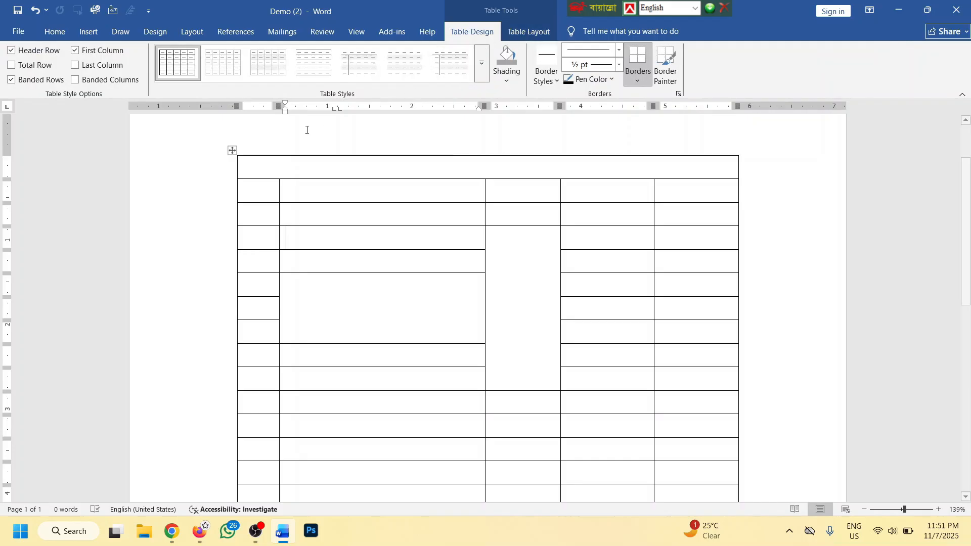
Shade the whole table light grey and choose a yellow double-line border style
left_click(231, 152)
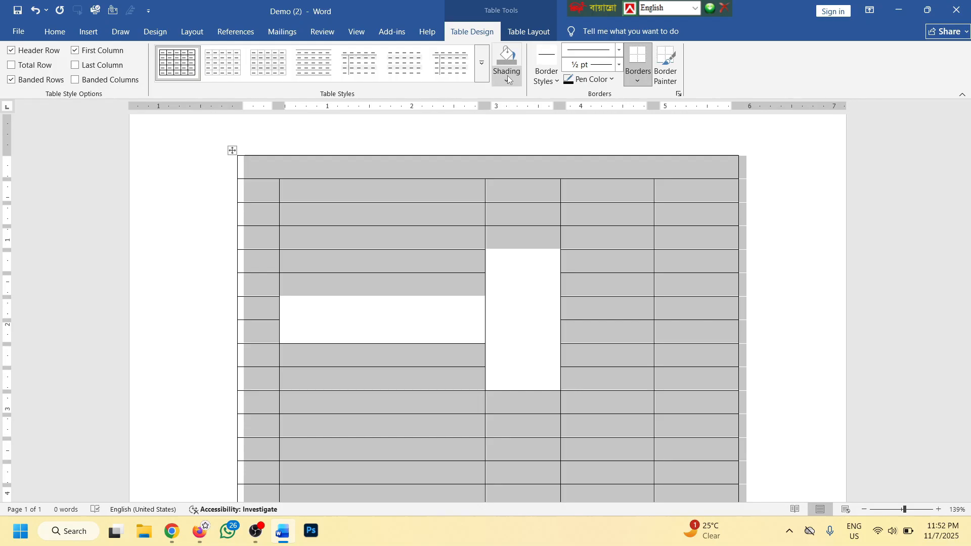
left_click(507, 78)
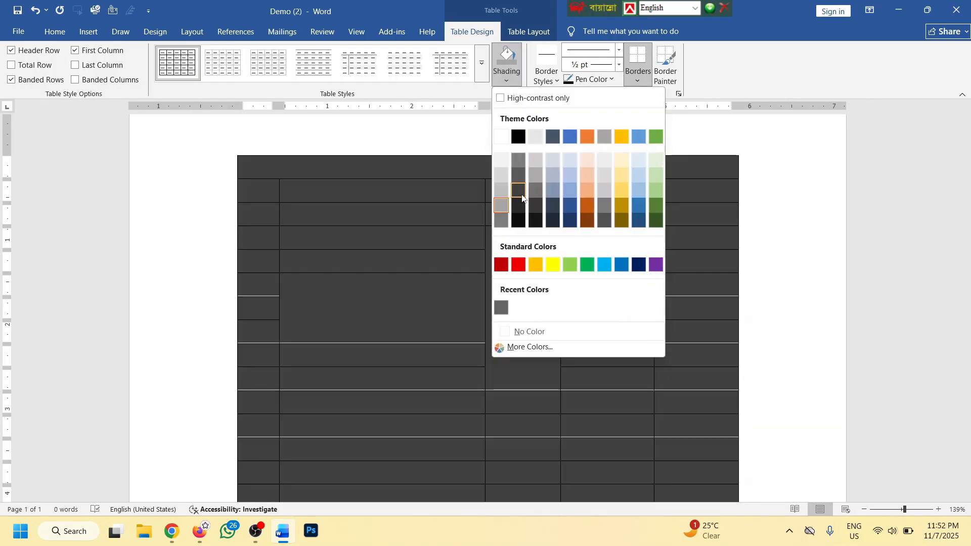
left_click(556, 81)
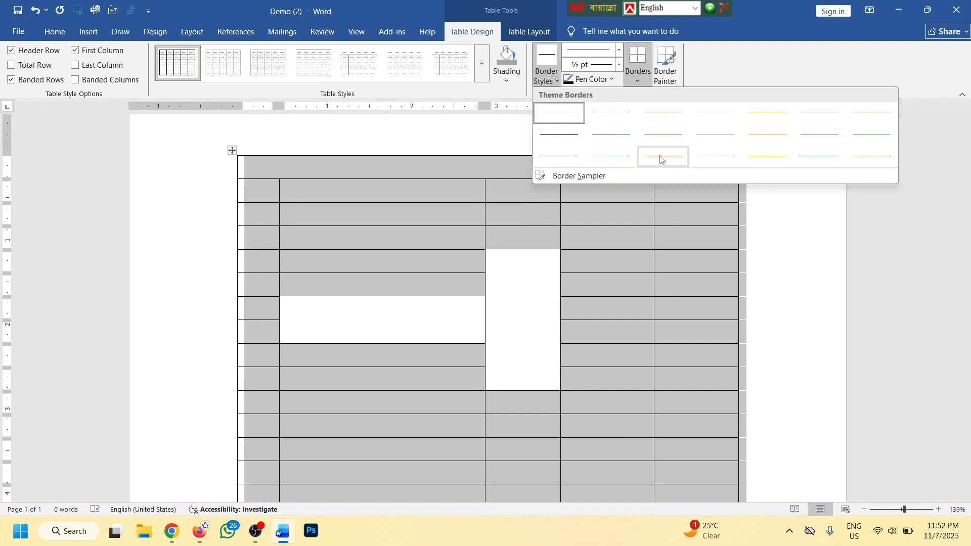
left_click(760, 157)
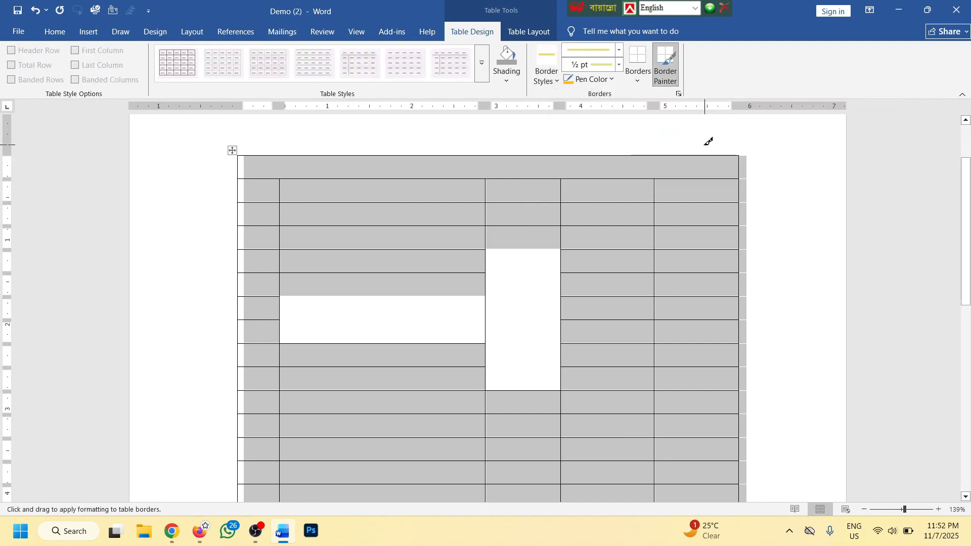
left_click(528, 31)
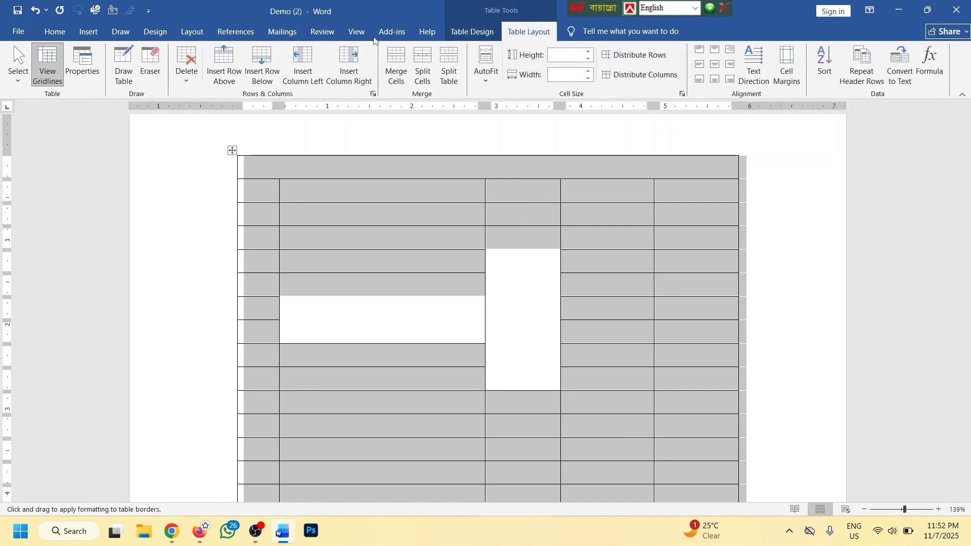
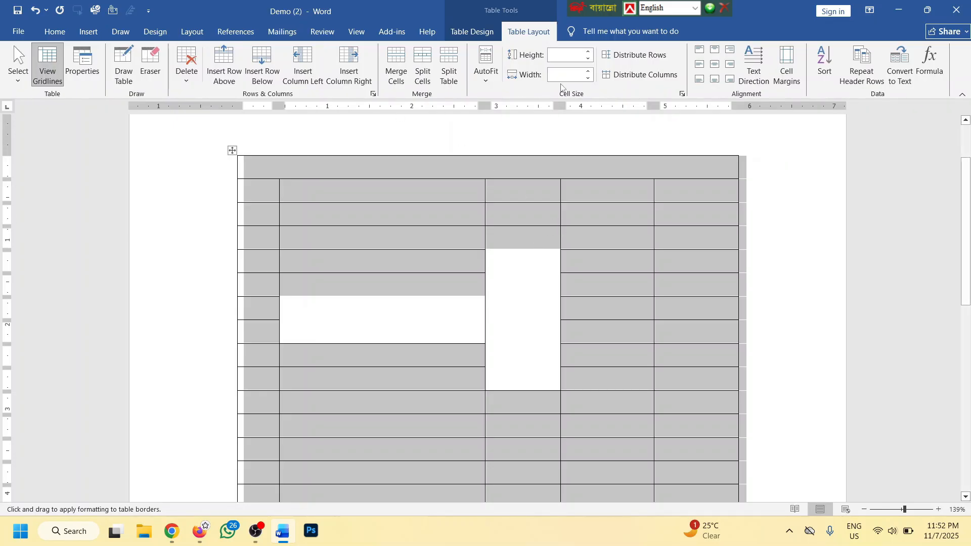
Delete the grey-shaded table with its yellow double-line borders from the page
left_click(490, 32)
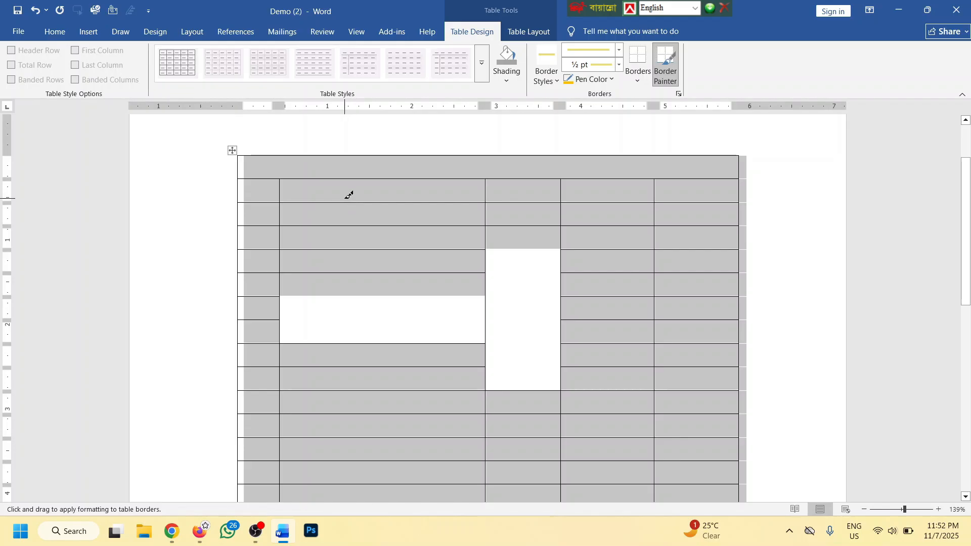
key("Delete")
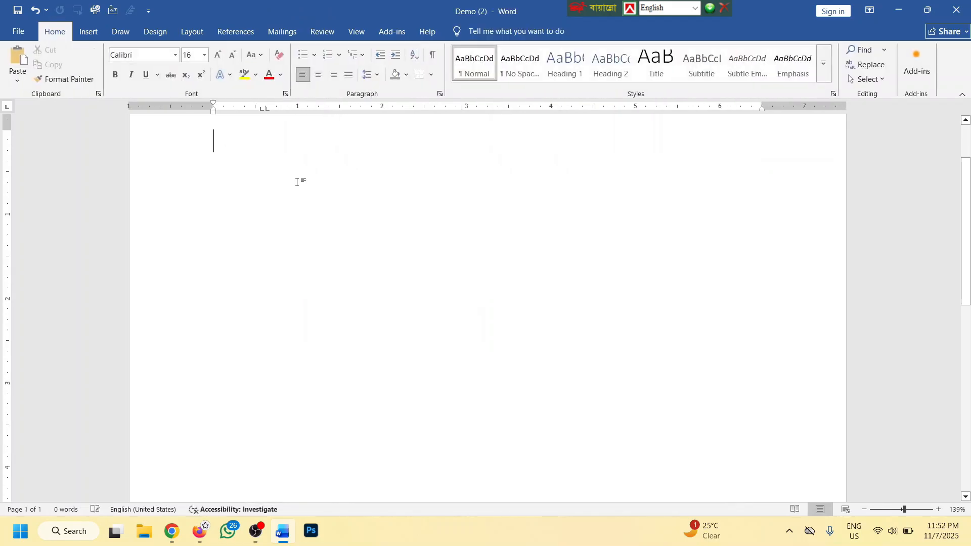
scroll(293, 188, "up", 2)
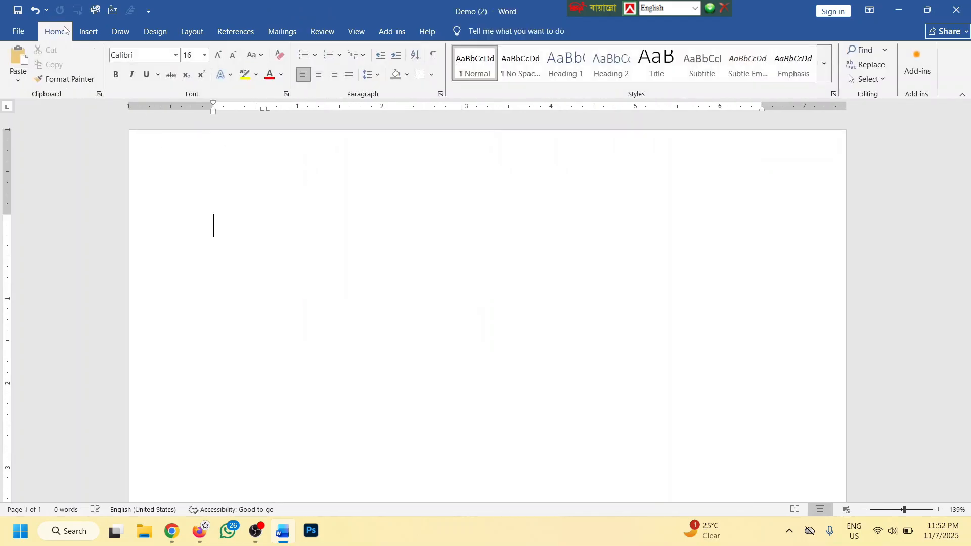
left_click(89, 31)
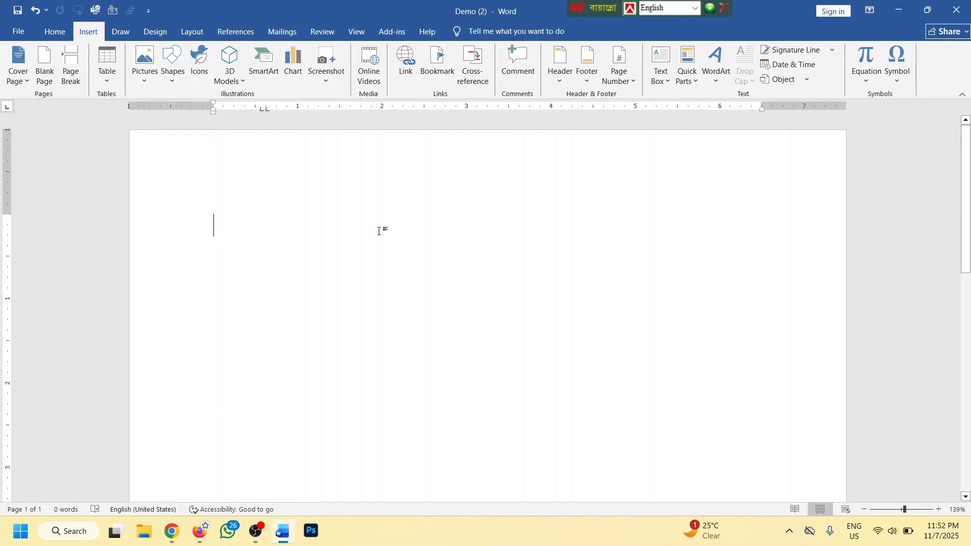
scroll(378, 231, "down", 5, "ctrl")
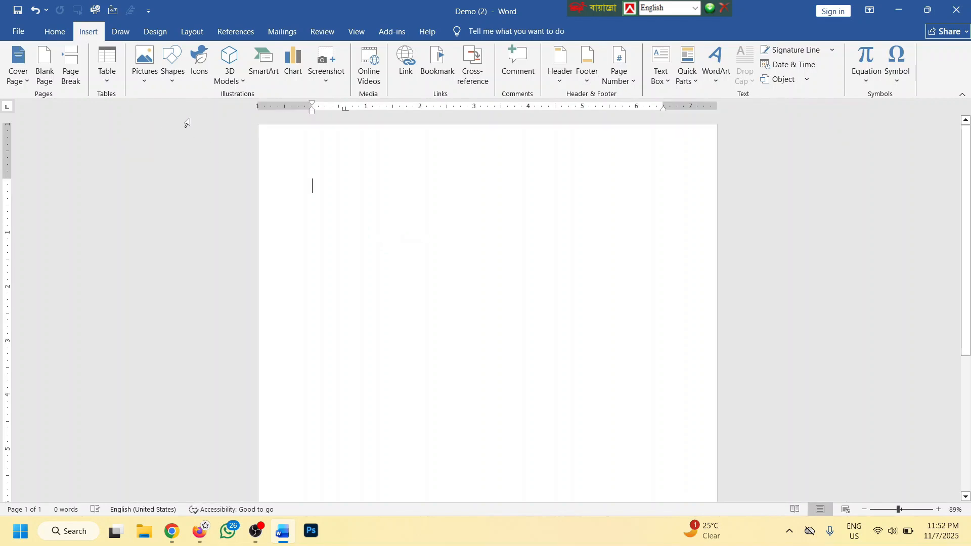
left_click(148, 77)
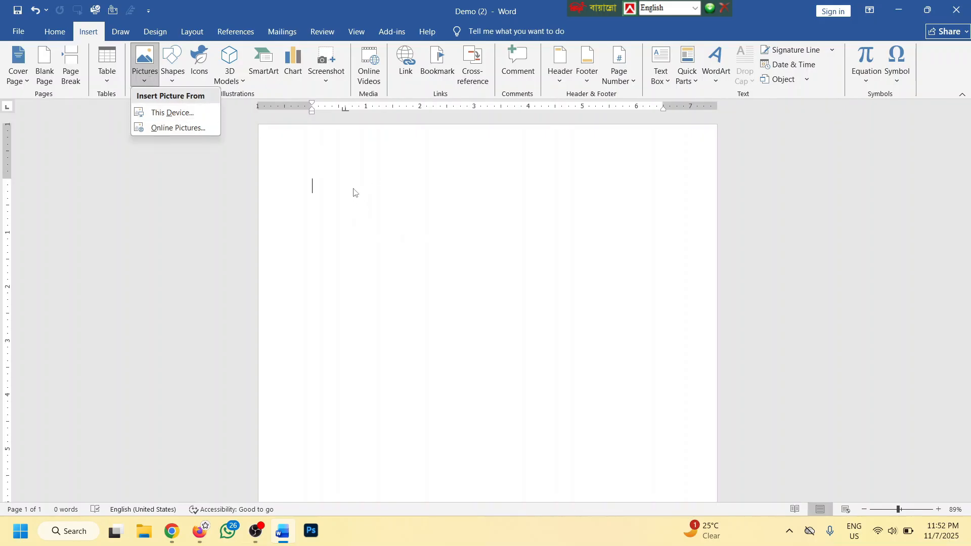
left_click(185, 115)
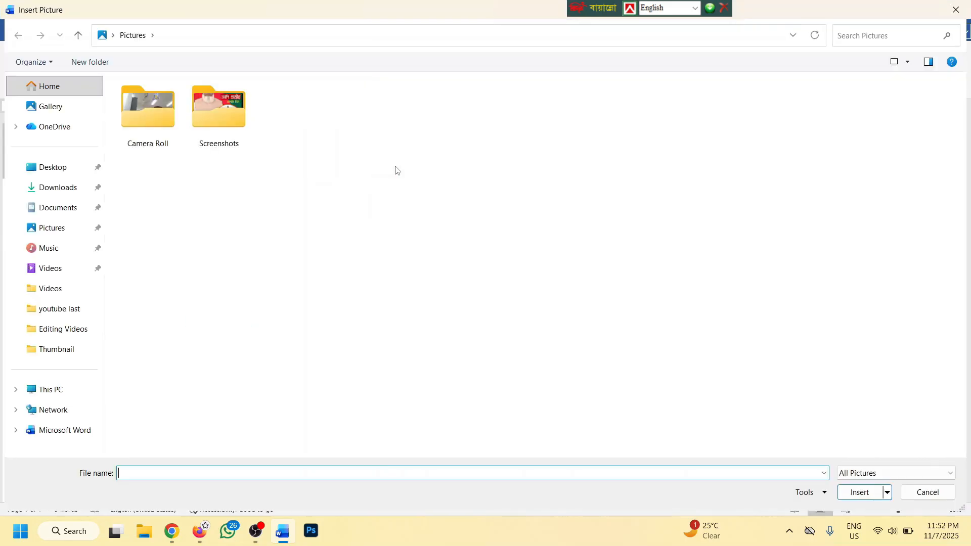
double_click(214, 114)
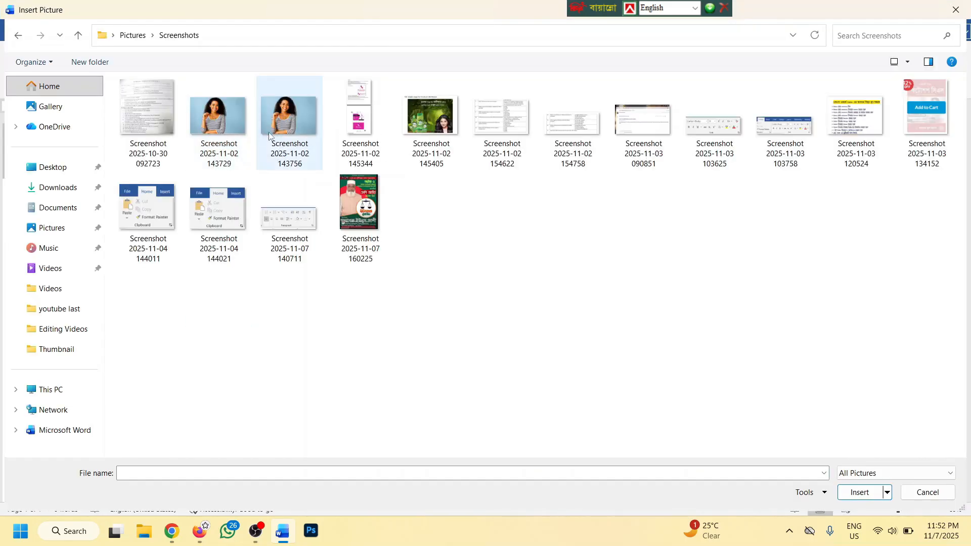
left_click(289, 133)
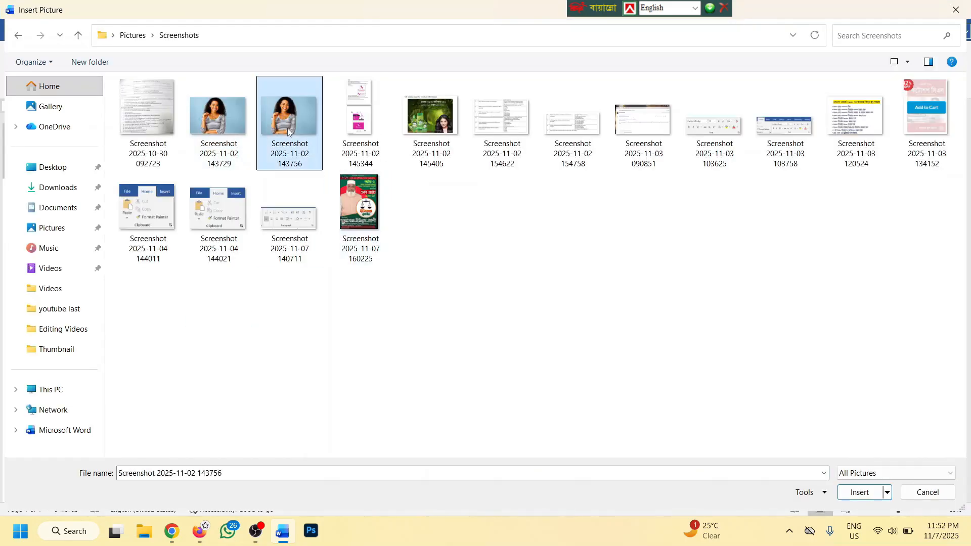
left_click(849, 492)
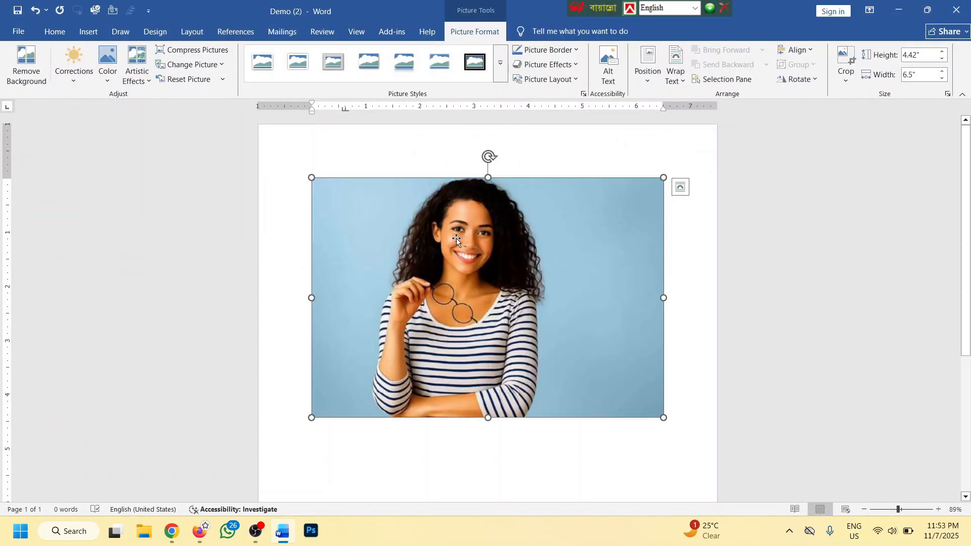
key("Delete")
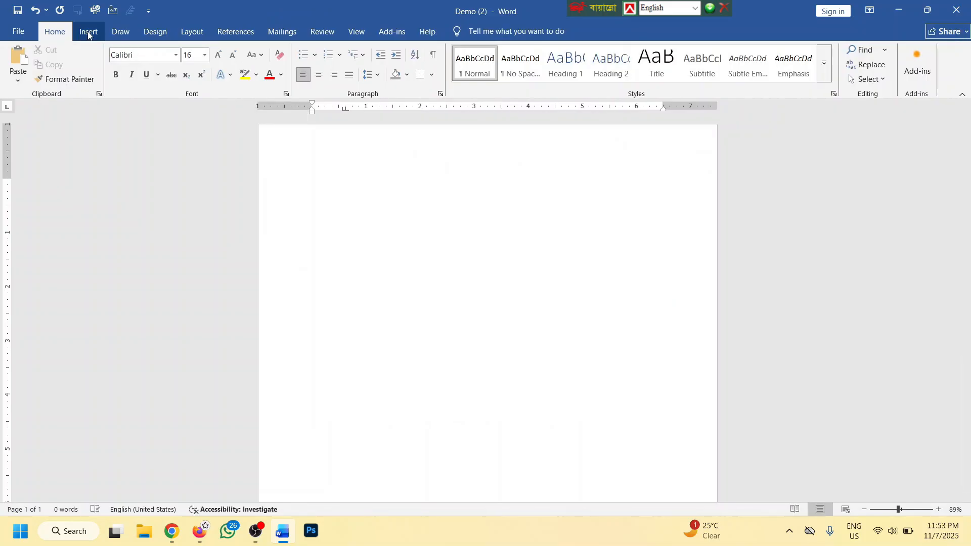
Insert the apple-branch photo from the online Apple category and shrink it to 3.23" by 4.83"
left_click(88, 31)
left_click(138, 75)
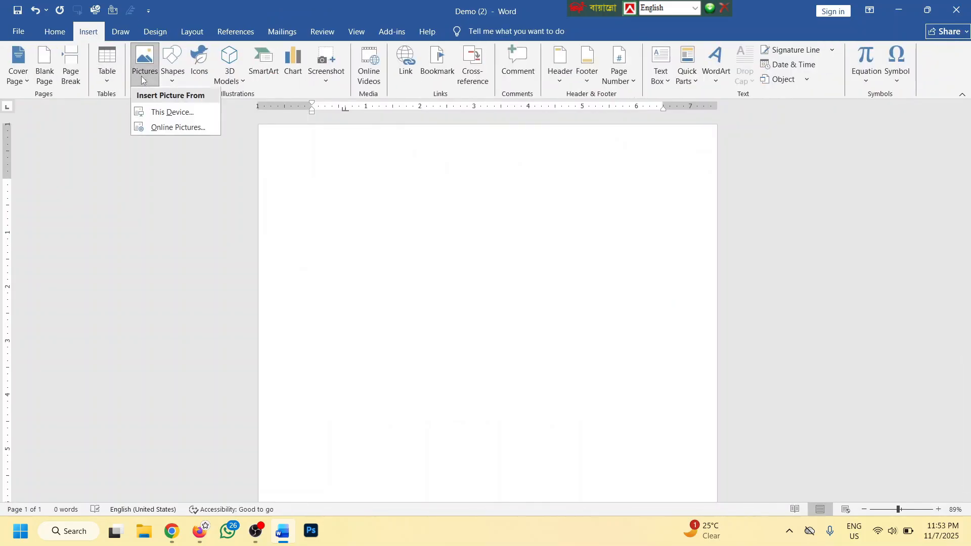
left_click(176, 128)
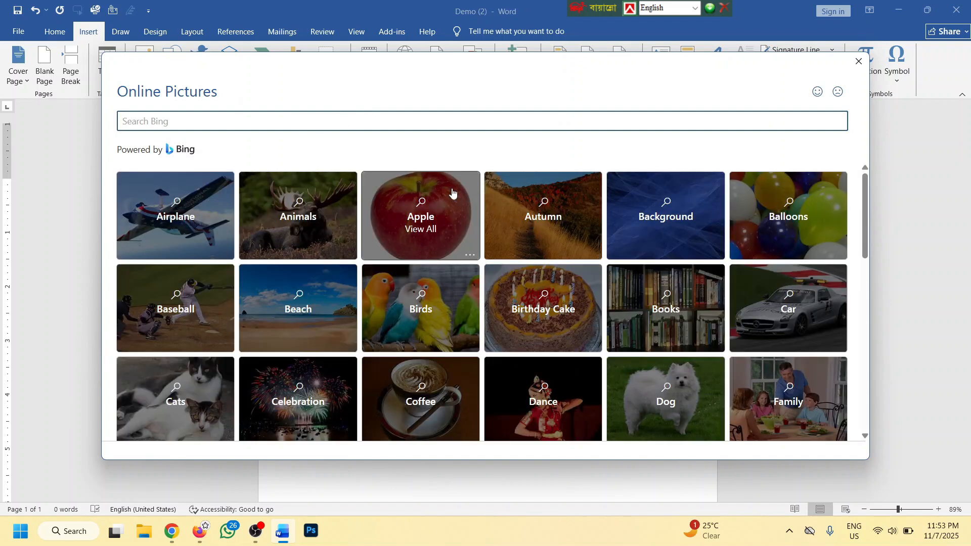
left_click(445, 205)
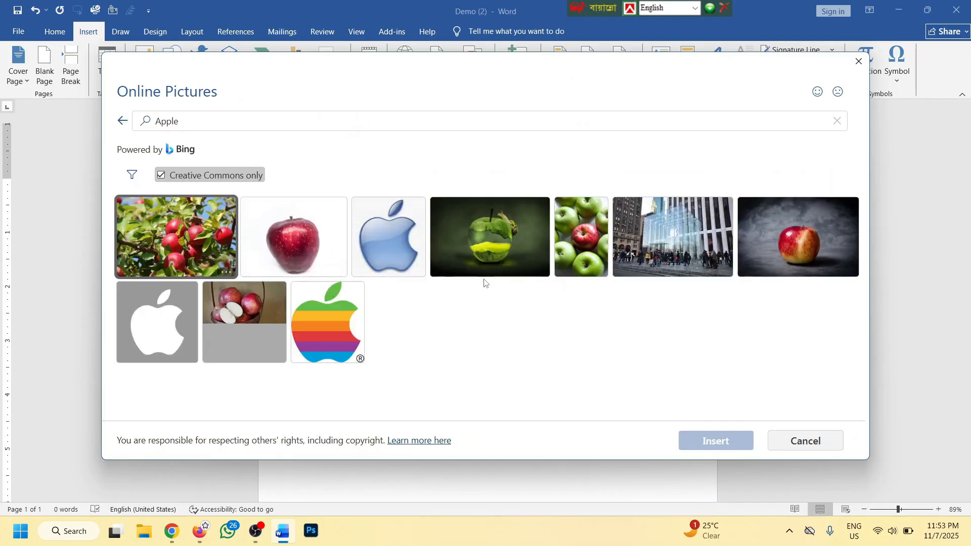
left_click(206, 237)
left_click(704, 440)
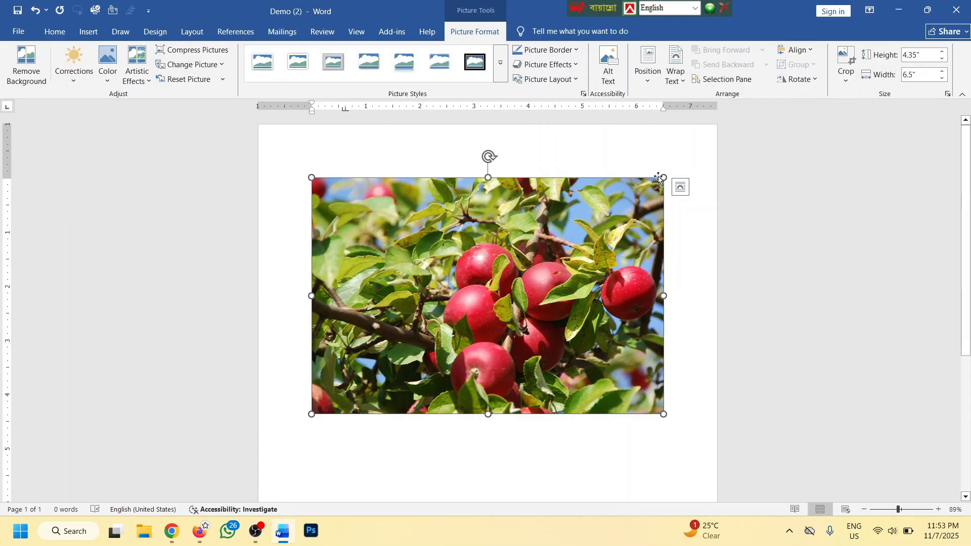
left_click_drag(663, 176, 465, 238)
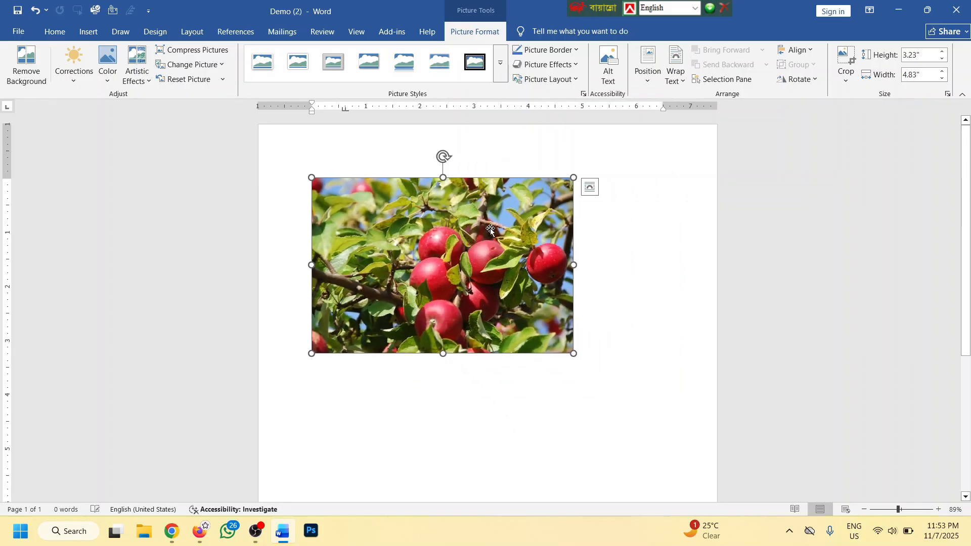
Set the apple photo in front of text, then move it, rotate it about 25° and shrink it
scroll(491, 228, "down", 1)
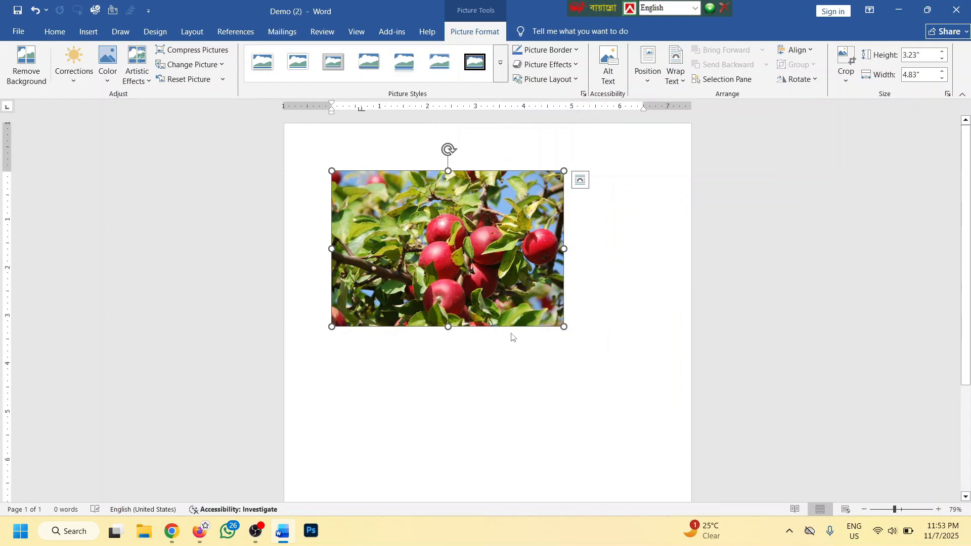
right_click(445, 208)
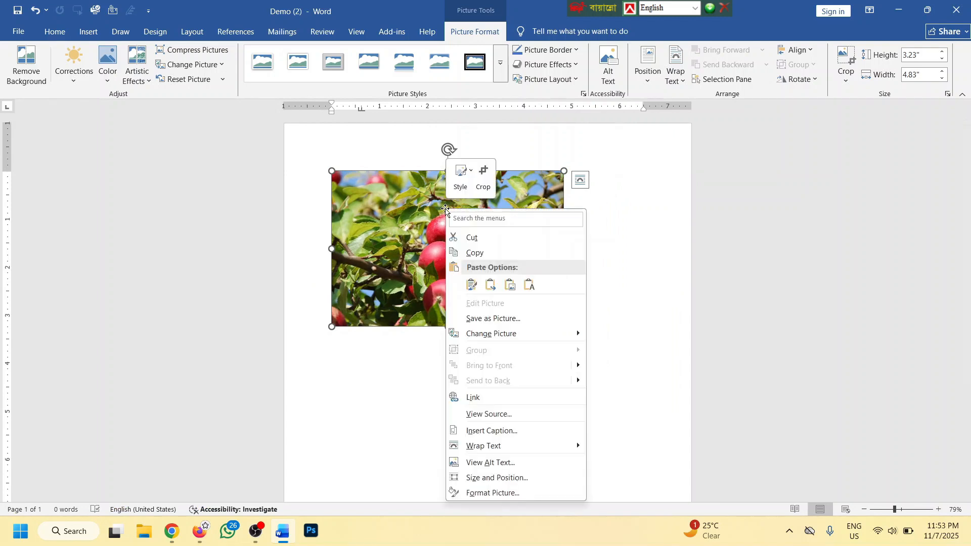
mouse_move(504, 445)
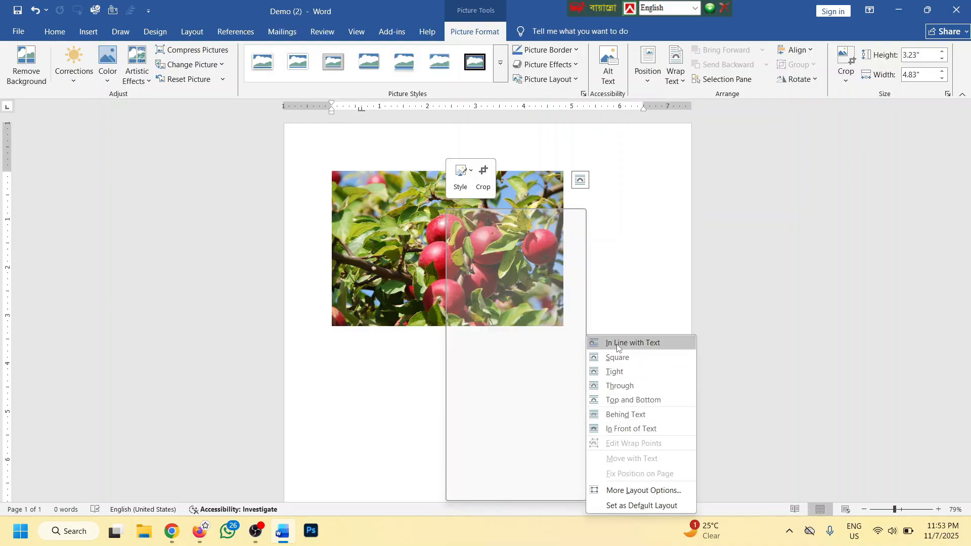
left_click(642, 428)
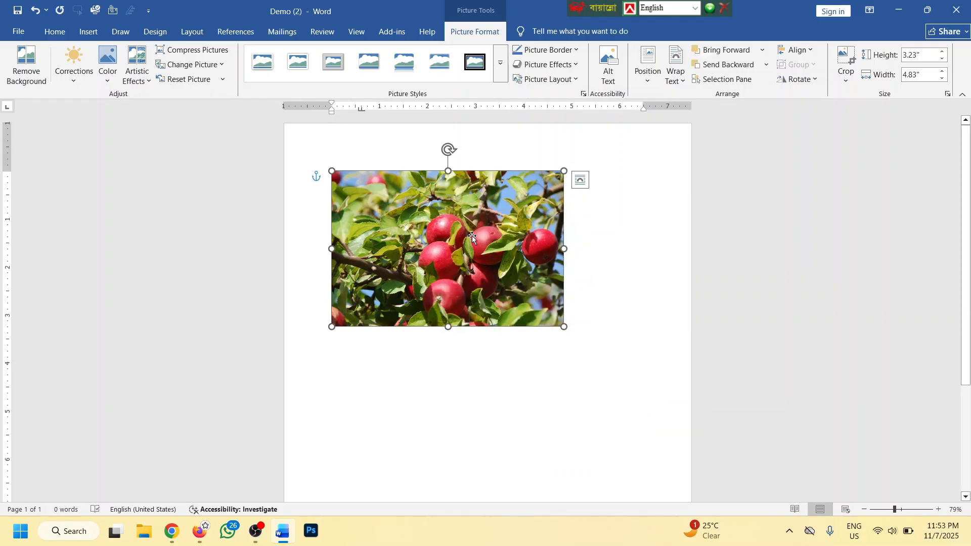
left_click_drag(471, 236, 491, 264)
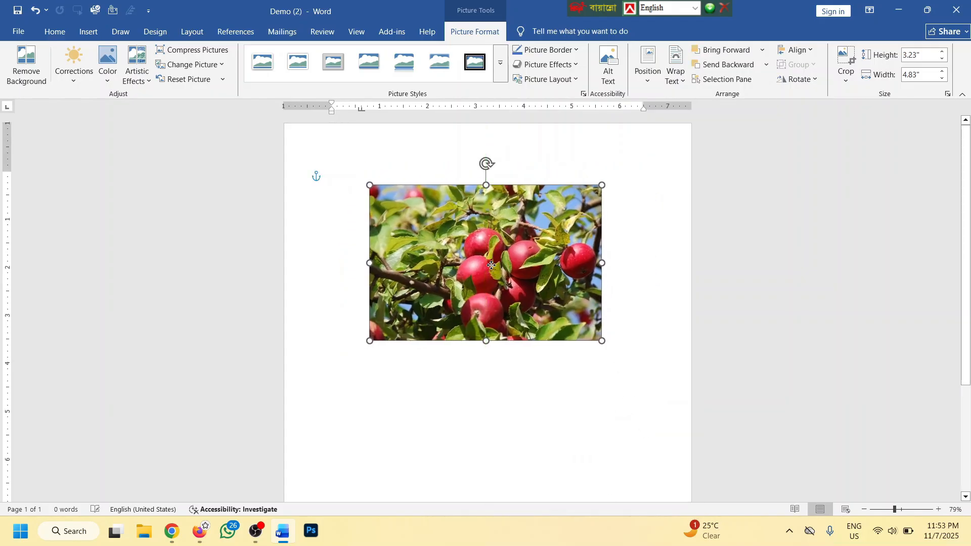
left_click_drag(486, 162, 439, 173)
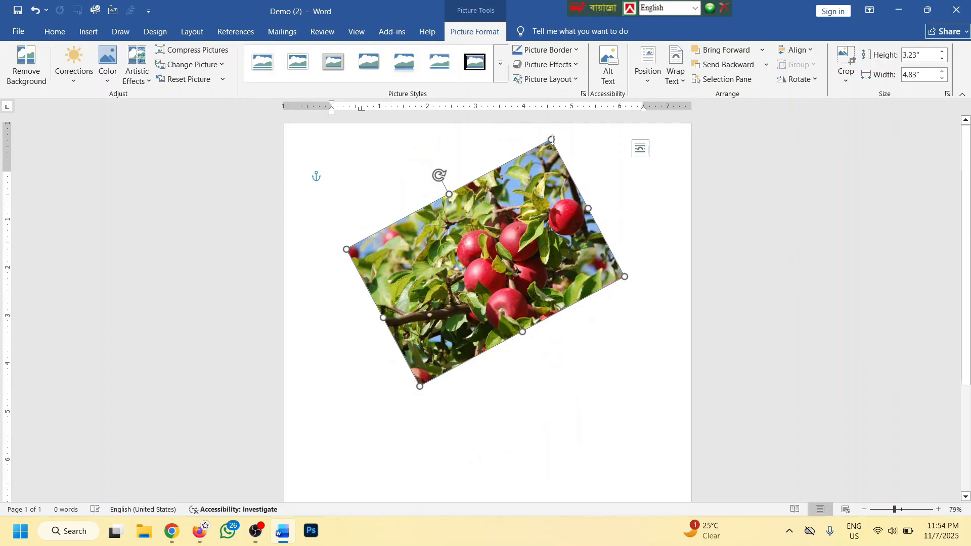
left_click_drag(551, 140, 529, 208)
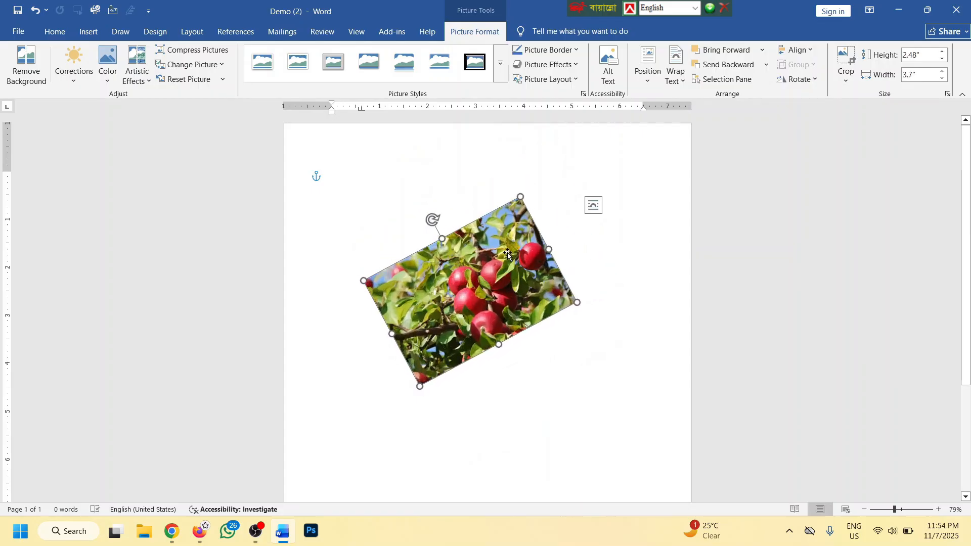
Delete the apple photo from the page
left_click(561, 210)
left_click(515, 223)
key("Delete")
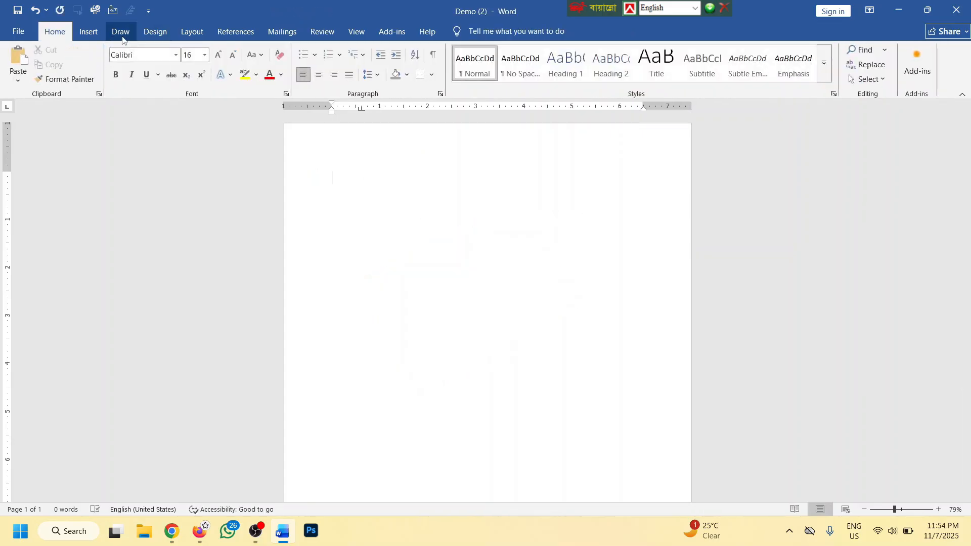
Draw a blue cloud shape at the top right of the page
left_click(88, 31)
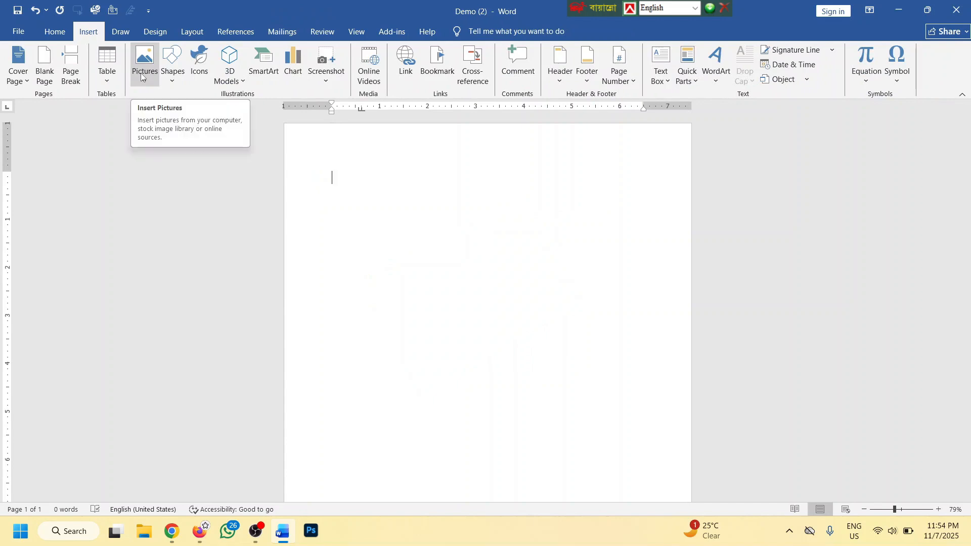
left_click(175, 75)
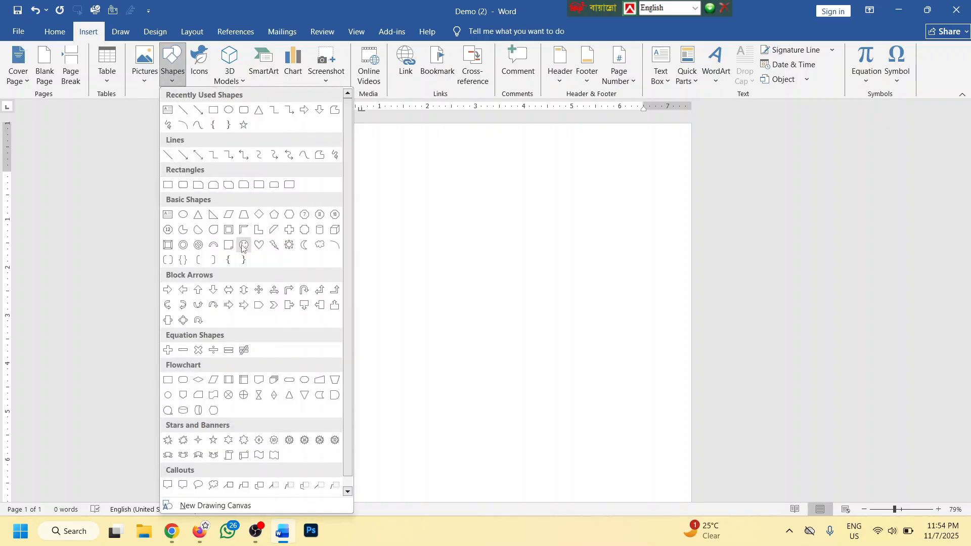
left_click(320, 245)
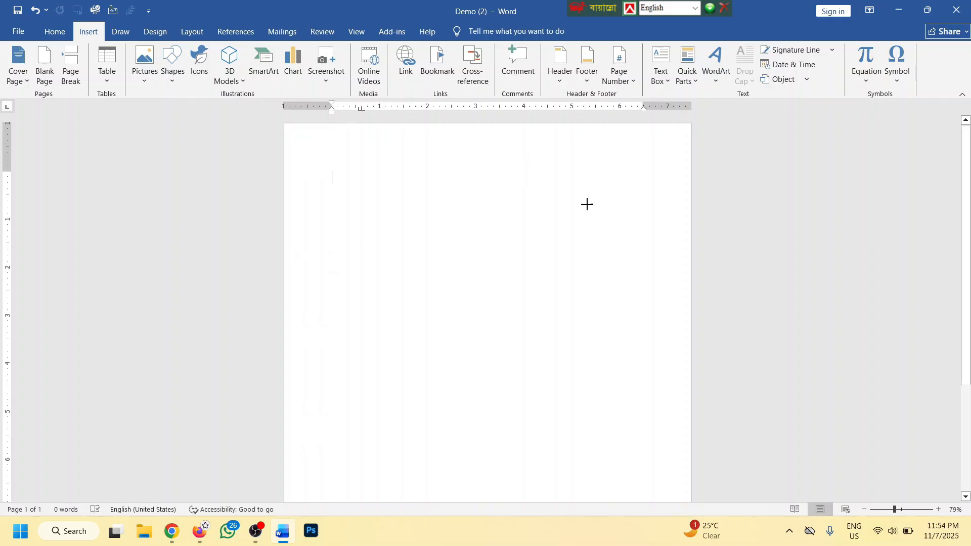
left_click_drag(517, 151, 637, 238)
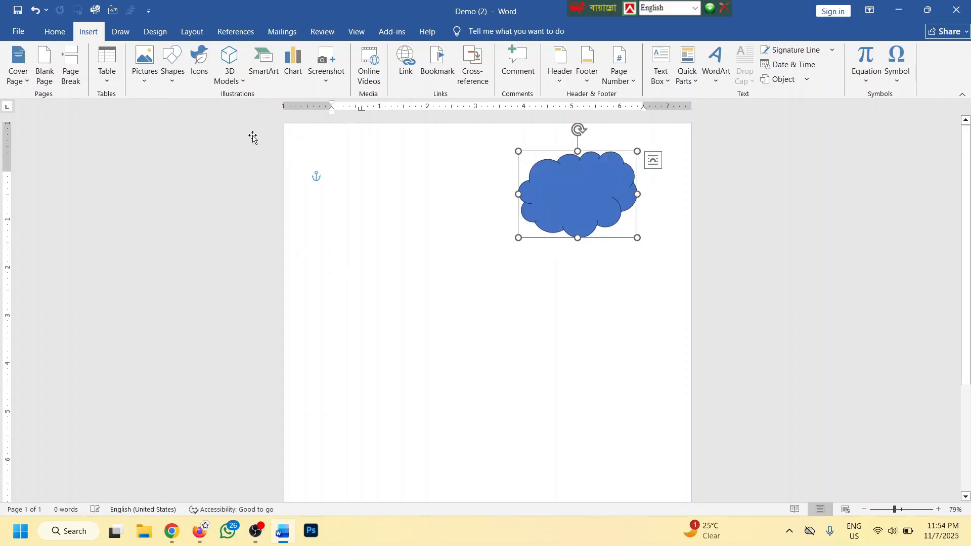
Draw a heart shape to the left of the cloud
left_click(89, 31)
left_click(172, 64)
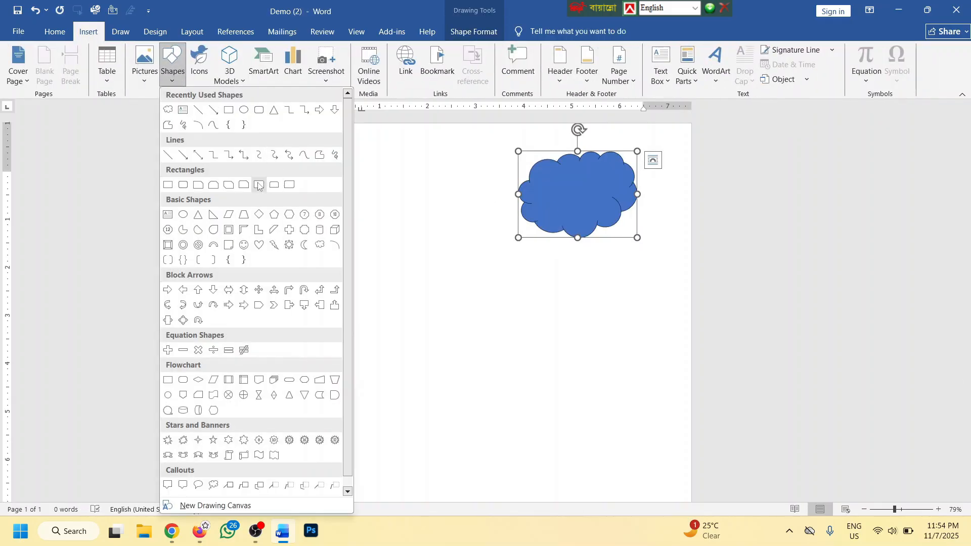
left_click(263, 246)
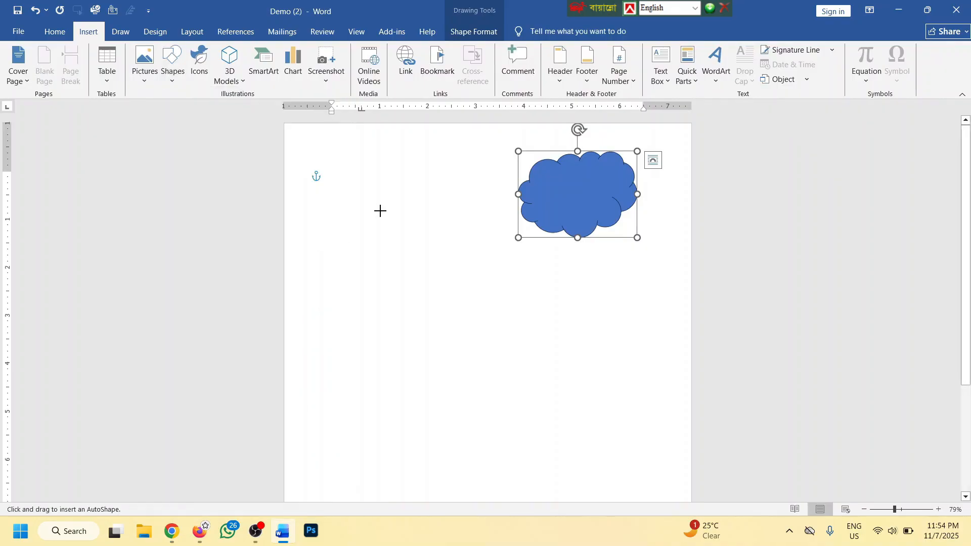
left_click_drag(396, 170, 474, 242)
left_click(497, 308)
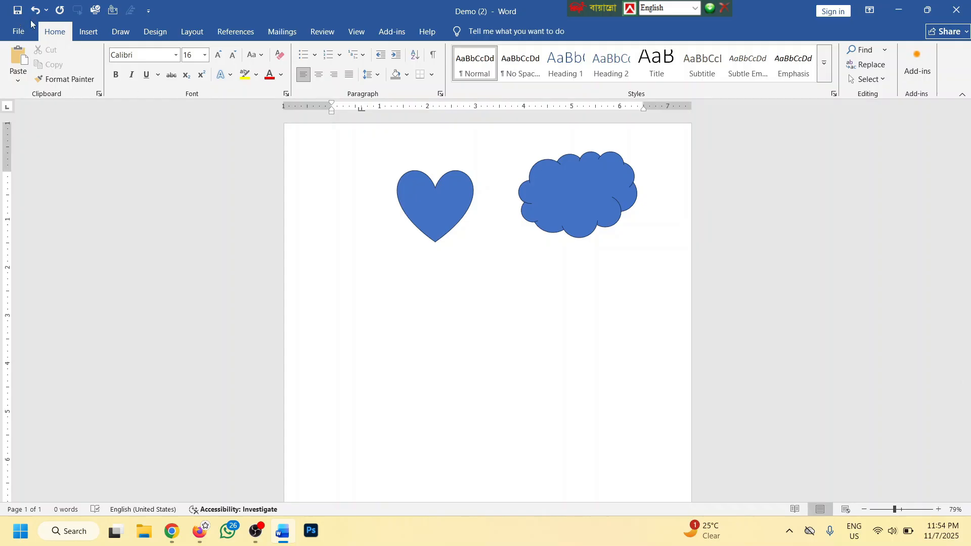
left_click(88, 32)
left_click(182, 76)
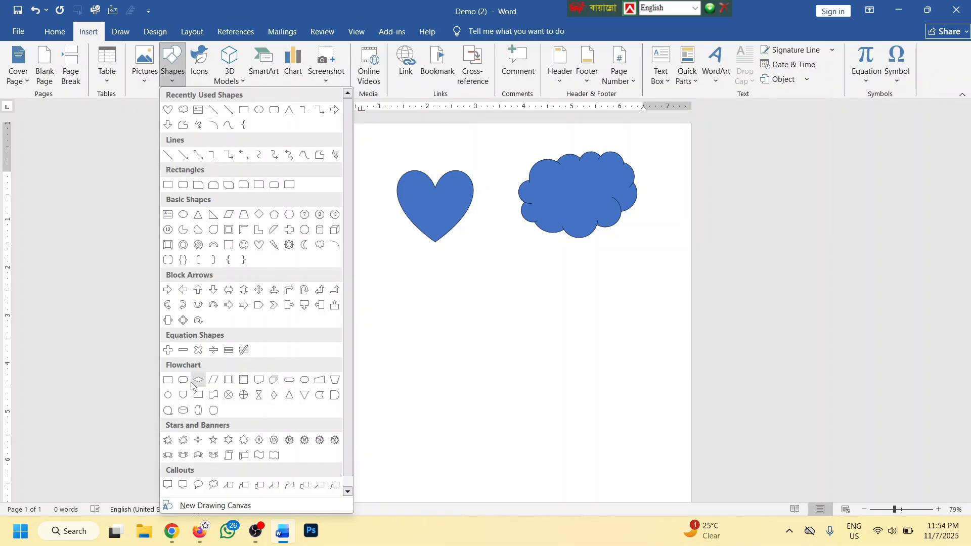
Draw a can-shaped cylinder below the heart and raise it slightly
left_click(183, 410)
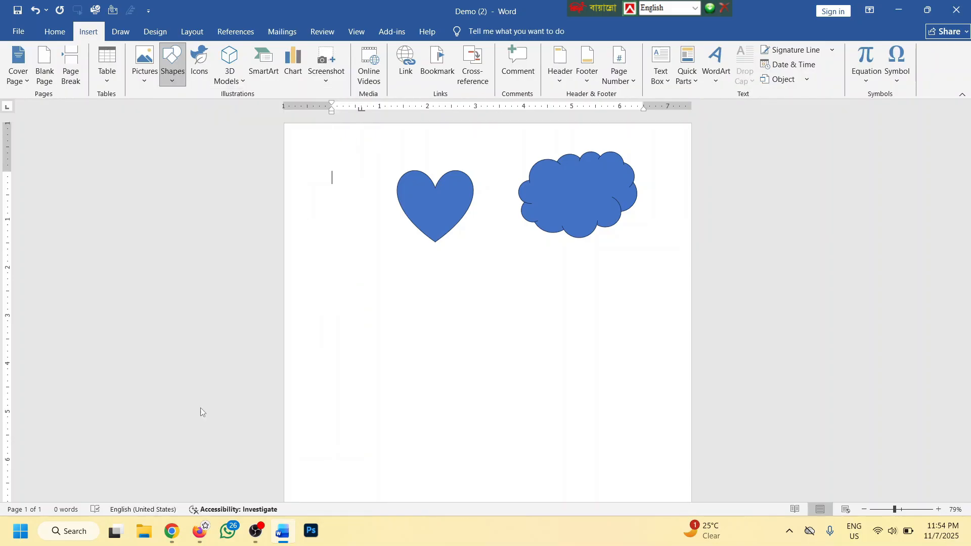
left_click_drag(330, 299, 385, 400)
left_click_drag(368, 354, 375, 310)
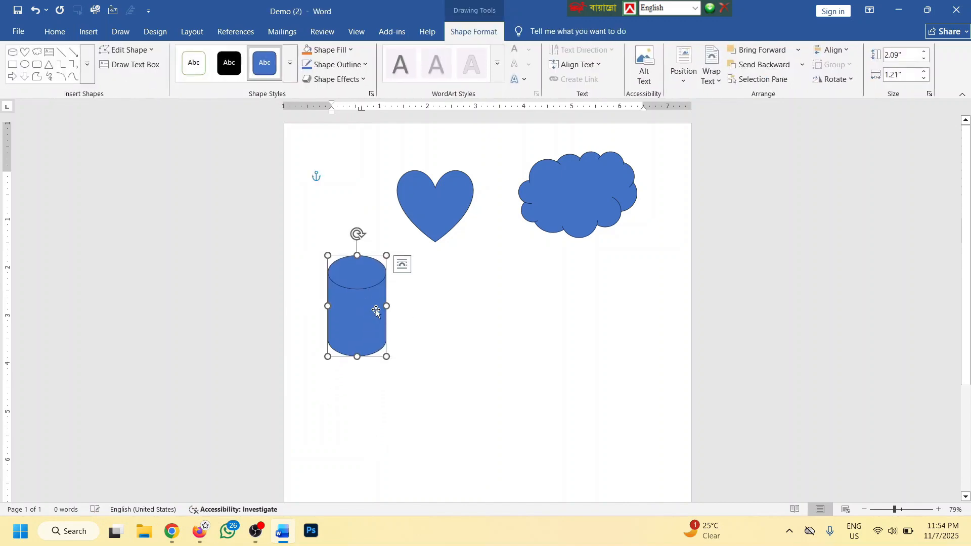
Add a block arc beside the cylinder, rotated and shrunk to 1.13" by 1.2" as the mug handle
left_click(87, 31)
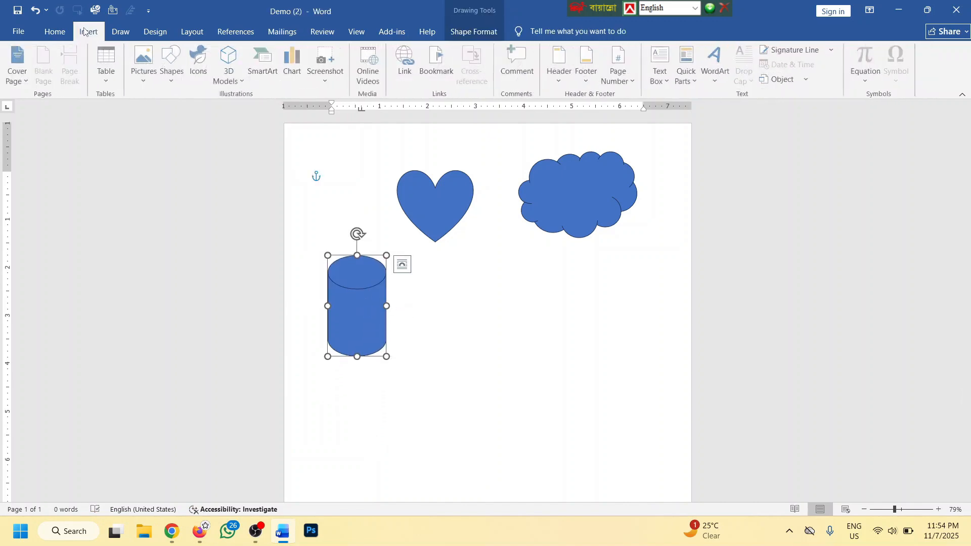
left_click(179, 80)
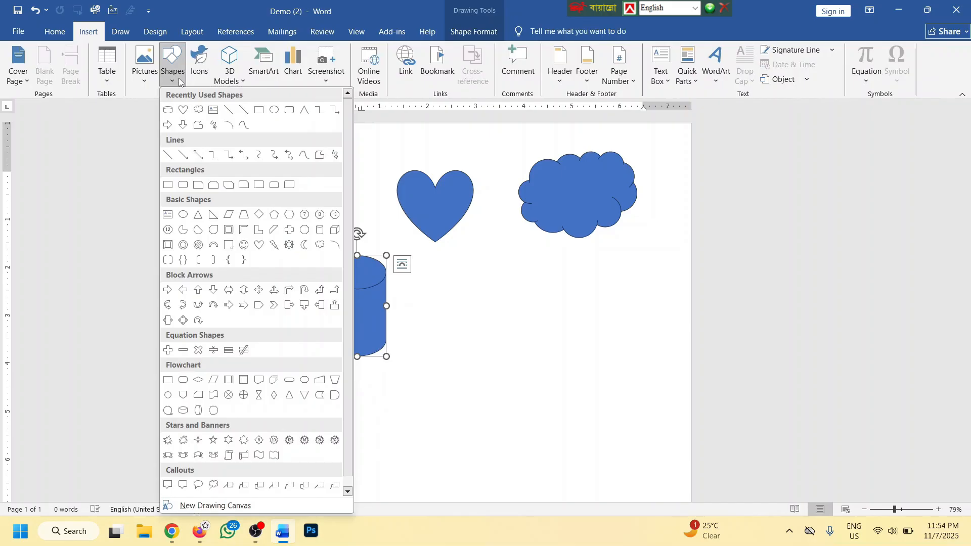
left_click(214, 244)
mouse_move(433, 293)
left_mouse_down()
mouse_move(478, 344)
mouse_move(509, 351)
mouse_move(509, 364)
left_mouse_up()
left_click_drag(472, 272, 417, 302)
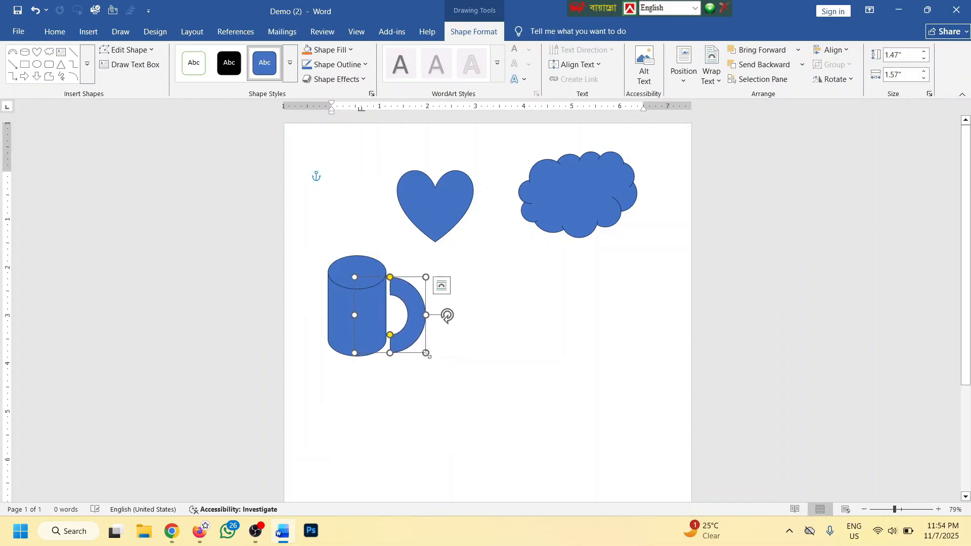
left_click_drag(426, 352, 410, 325)
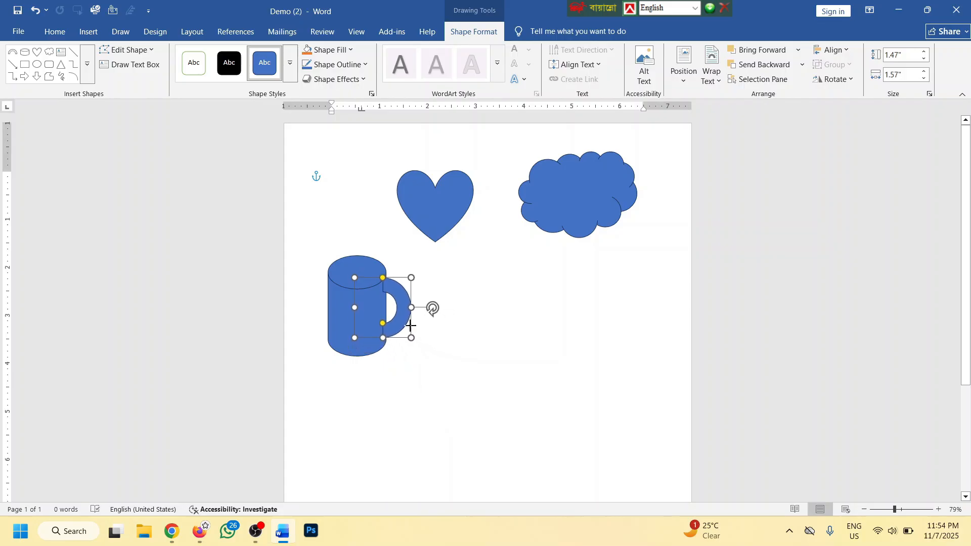
scroll(410, 329, "up", 4)
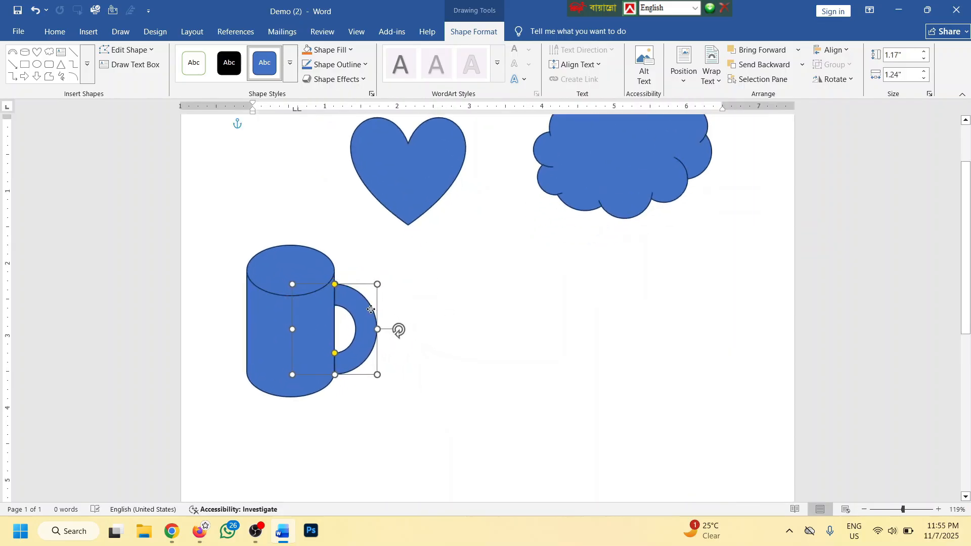
left_click_drag(377, 374, 373, 371)
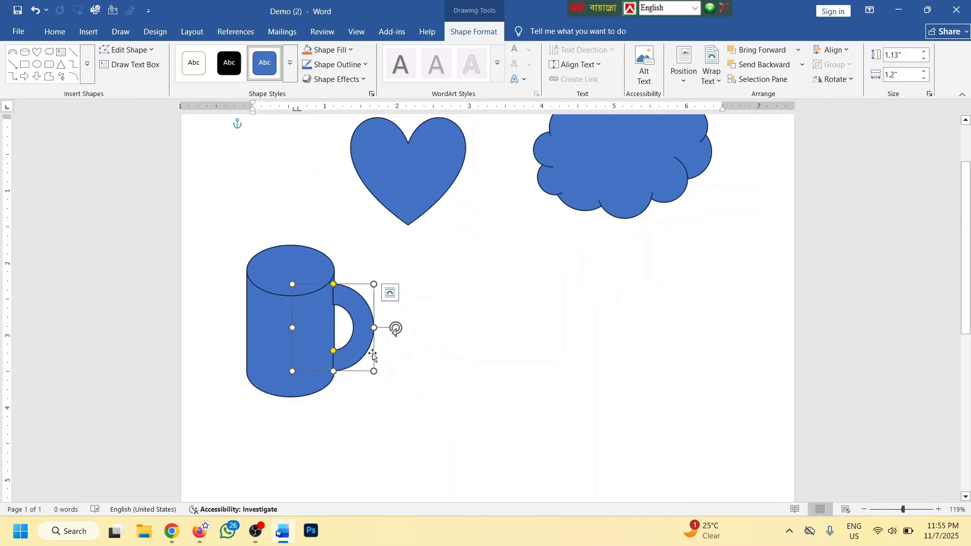
Draw a blue rectangle to the right of the mug
left_click(453, 307)
scroll(468, 307, "down", 4)
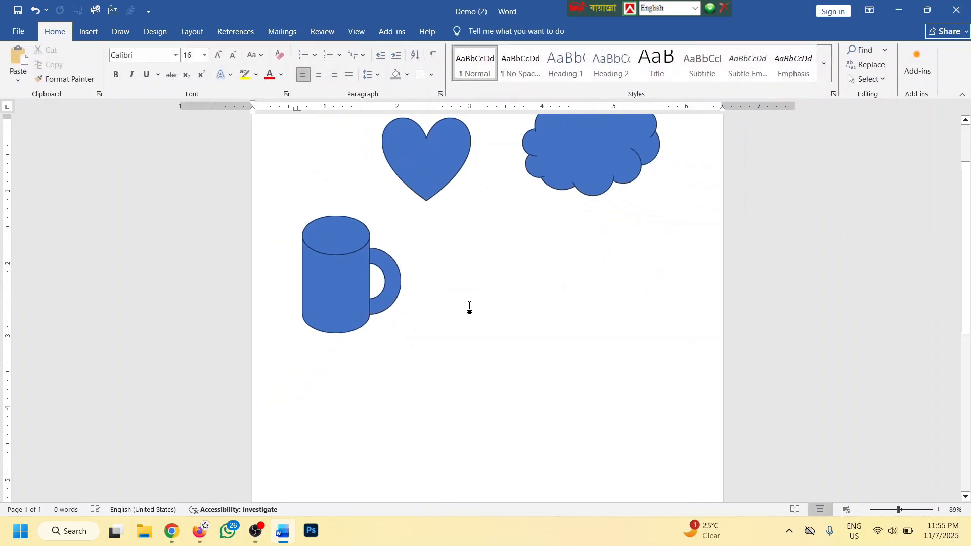
scroll(482, 303, "down", 2)
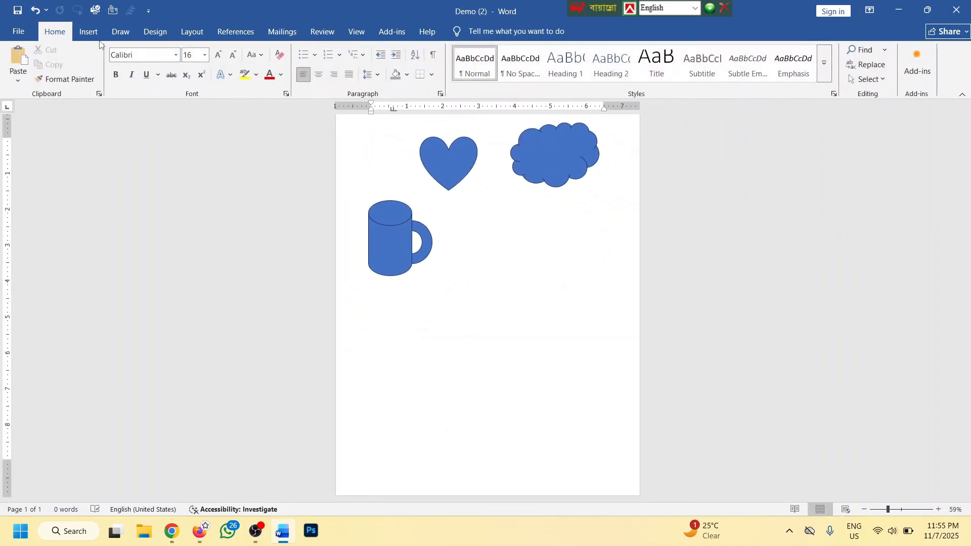
left_click(88, 31)
left_click(171, 63)
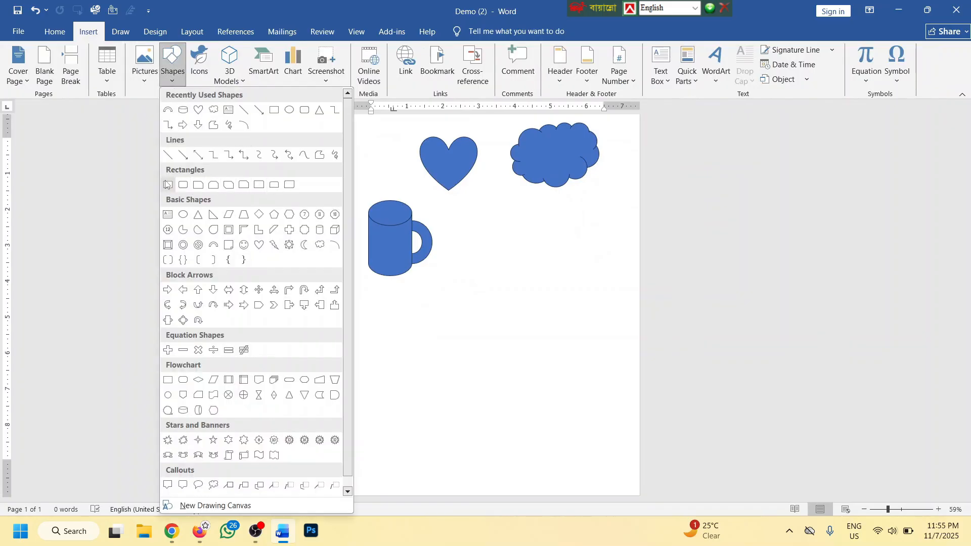
left_click(167, 185)
mouse_move(477, 246)
left_mouse_down()
mouse_move(578, 325)
mouse_move(611, 305)
mouse_move(597, 307)
left_mouse_up()
Draw a circle inside the rectangle, sized 1.28" by 1.28"
scroll(597, 307, "up", 2, "ctrl")
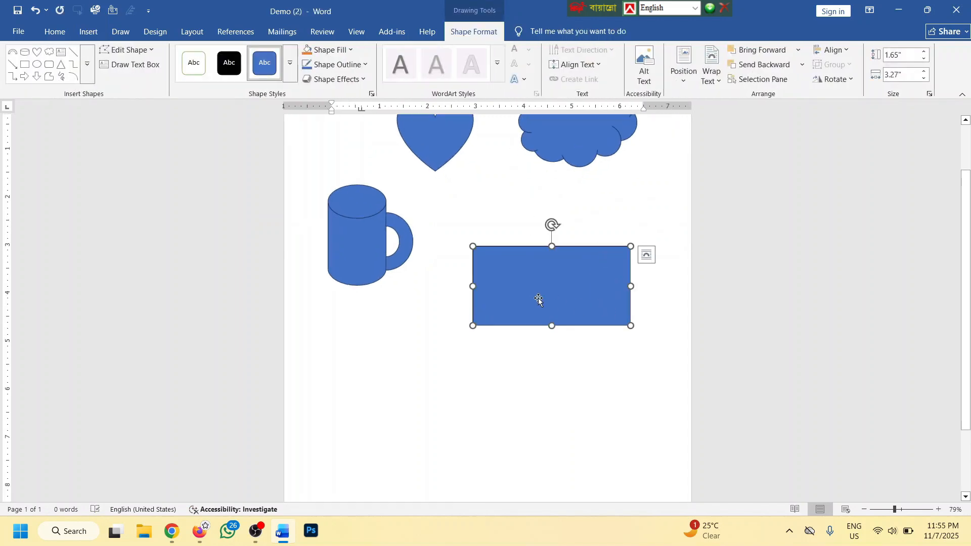
left_click(50, 34)
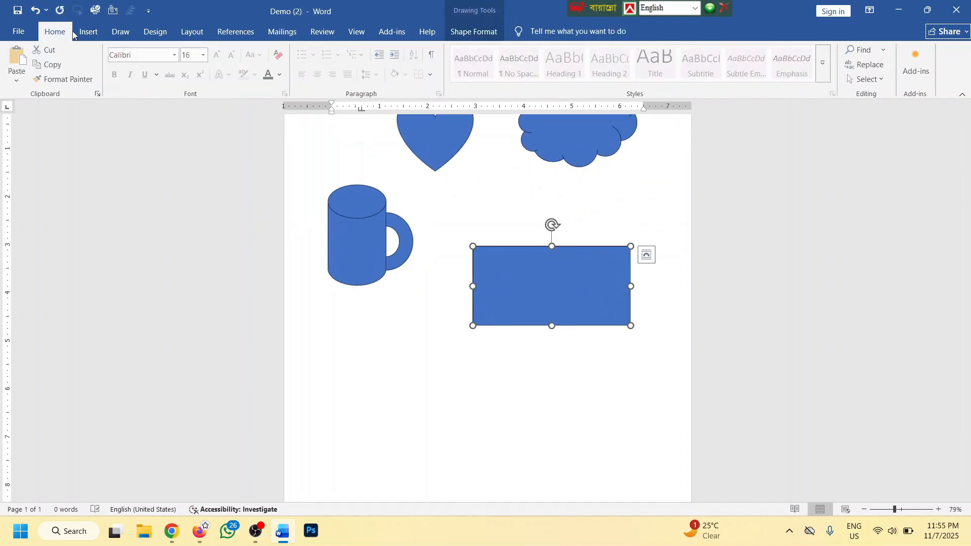
left_click(89, 32)
left_click(172, 65)
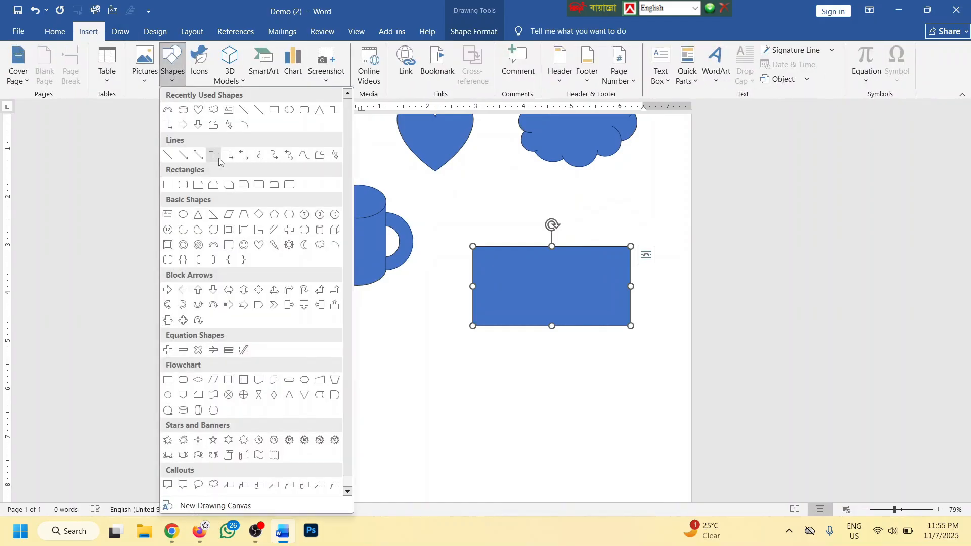
left_click(183, 214)
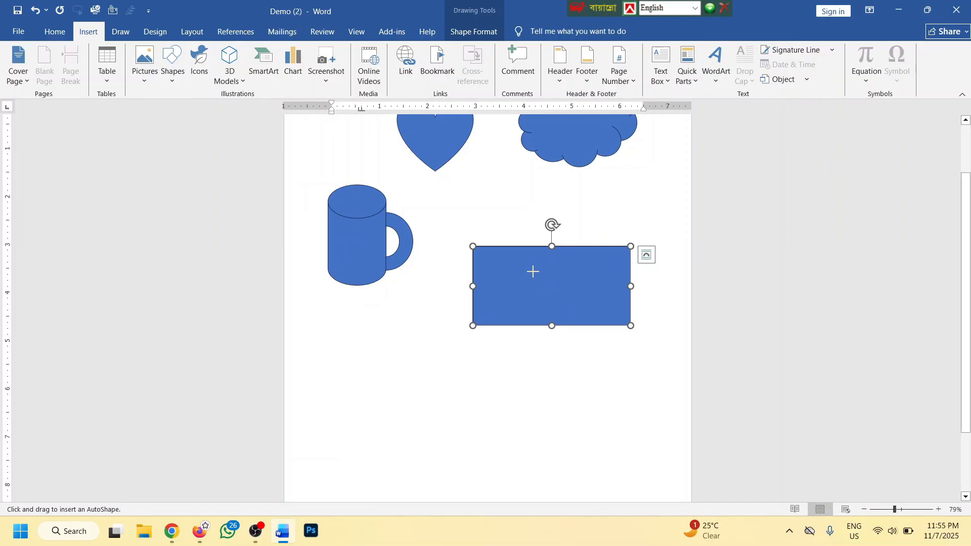
left_click_drag(533, 271, 566, 284)
left_click_drag(584, 319, 579, 314)
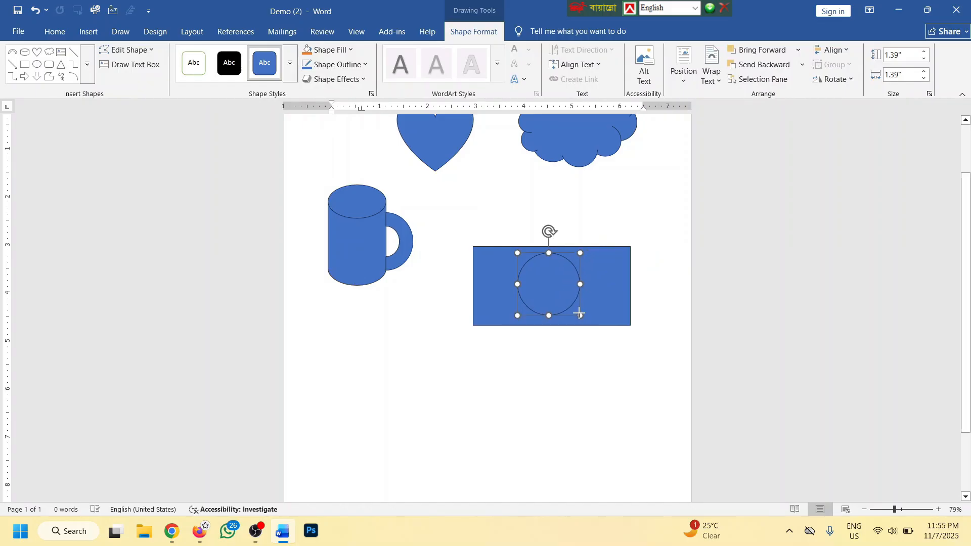
left_click_drag(569, 264, 569, 267)
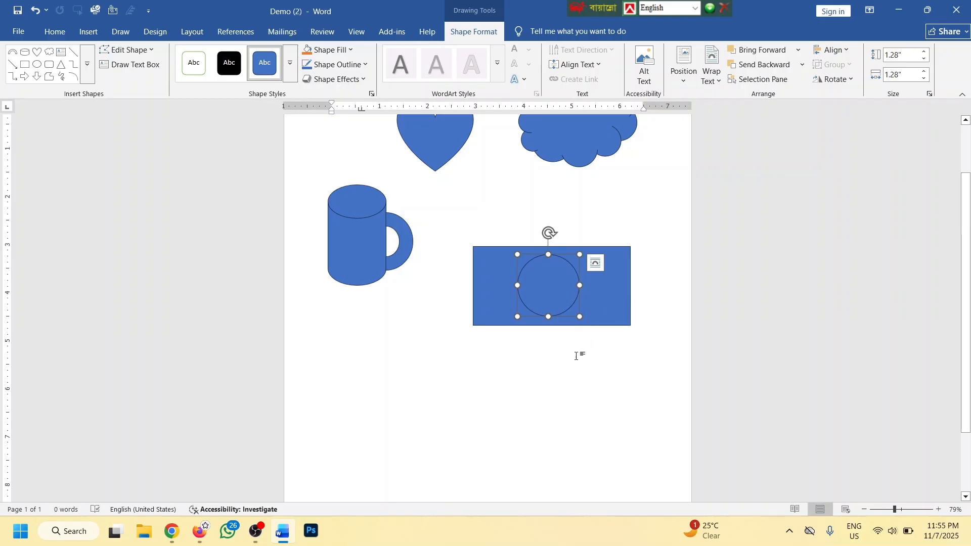
left_click(529, 341)
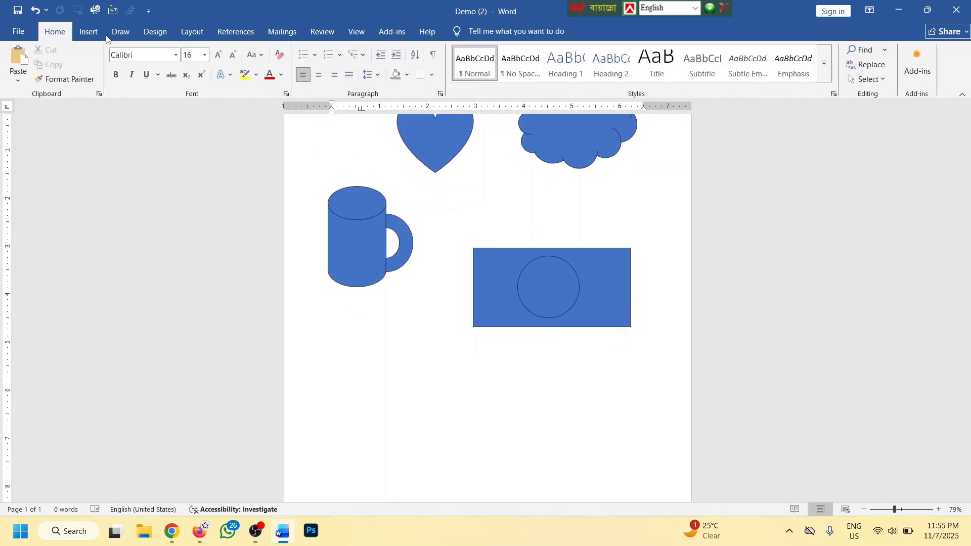
left_click(89, 31)
Draw a vertical line down from the rectangle's left corner as a flagpole
left_click(174, 71)
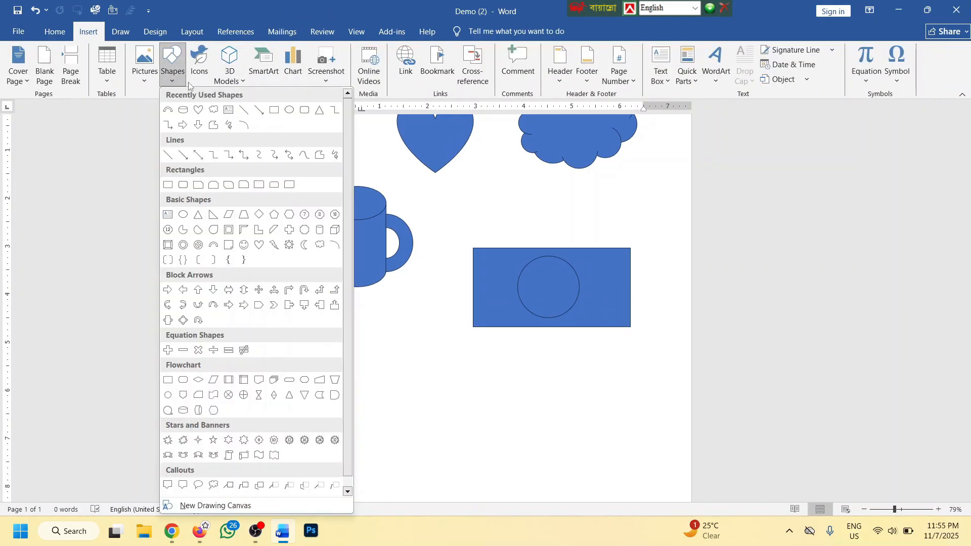
left_click(245, 111)
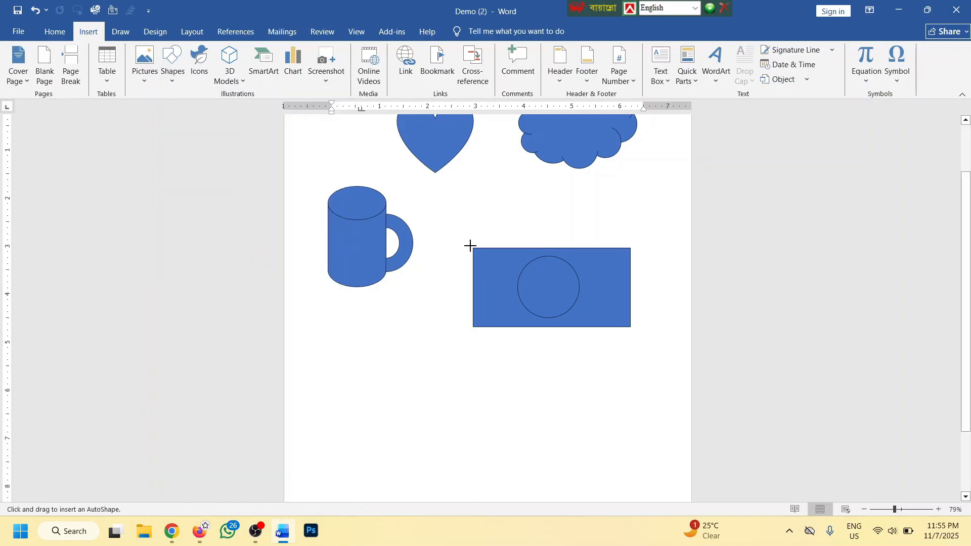
left_click_drag(473, 247, 473, 437)
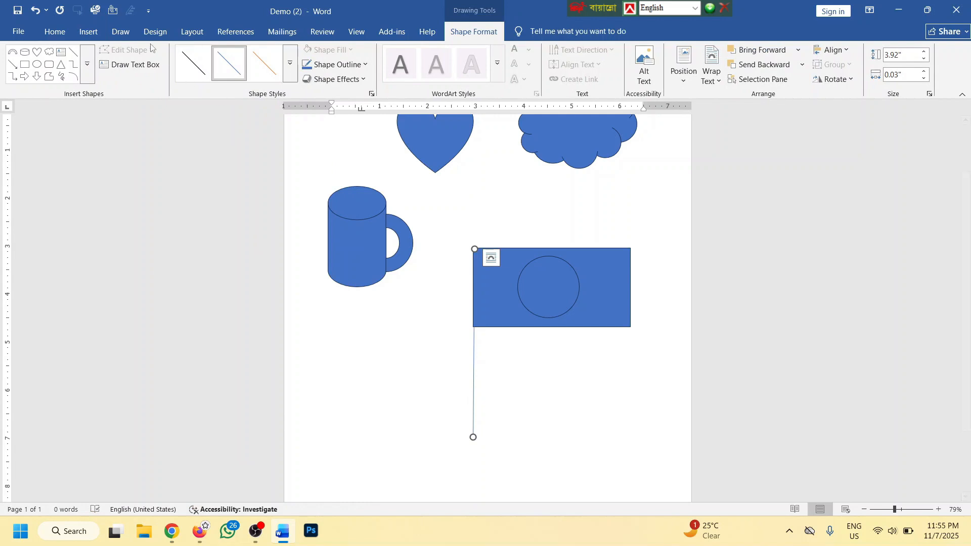
Add a rectangle base at the pole's lower end, then narrow it and centre it under the line
left_click(88, 33)
left_click(172, 66)
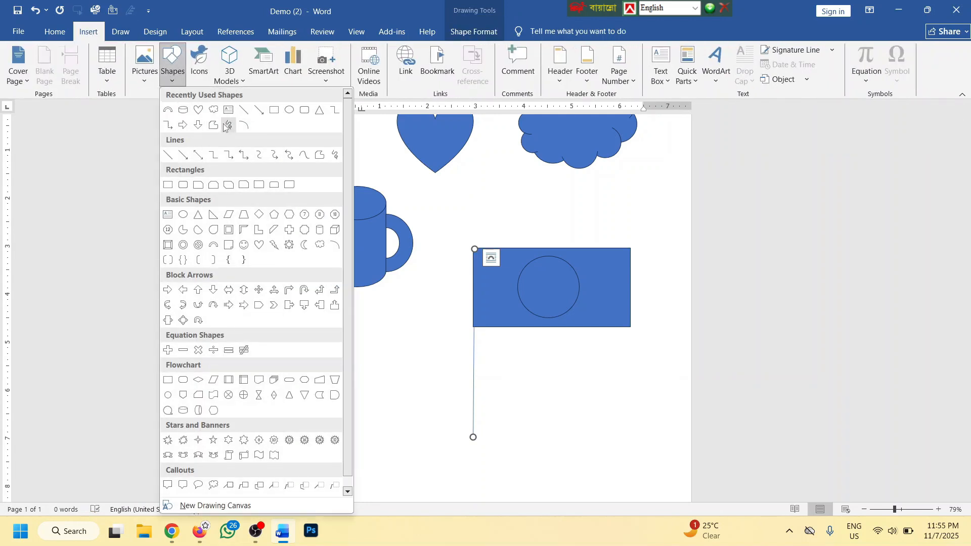
left_click(274, 112)
left_click_drag(417, 426, 542, 478)
left_click(596, 389)
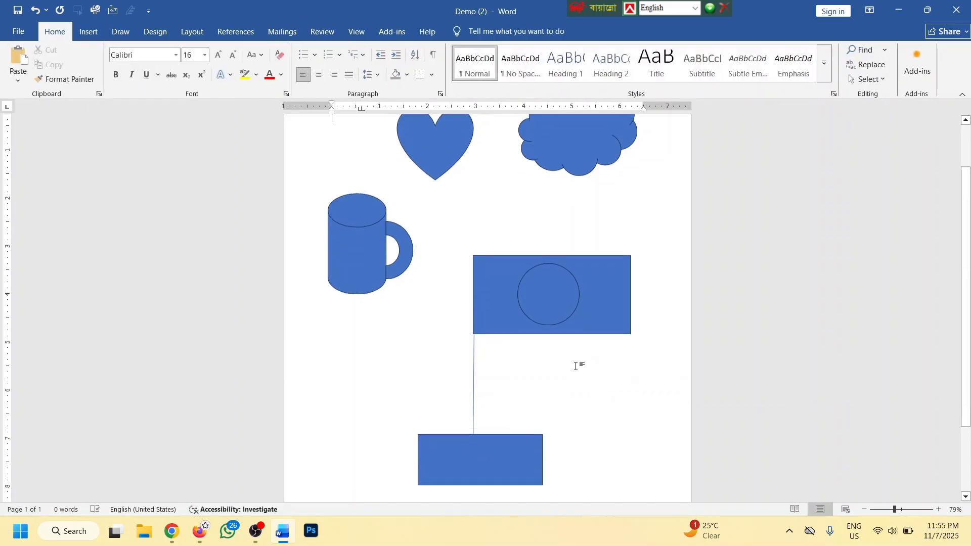
scroll(581, 374, "down", 1)
left_click(489, 457)
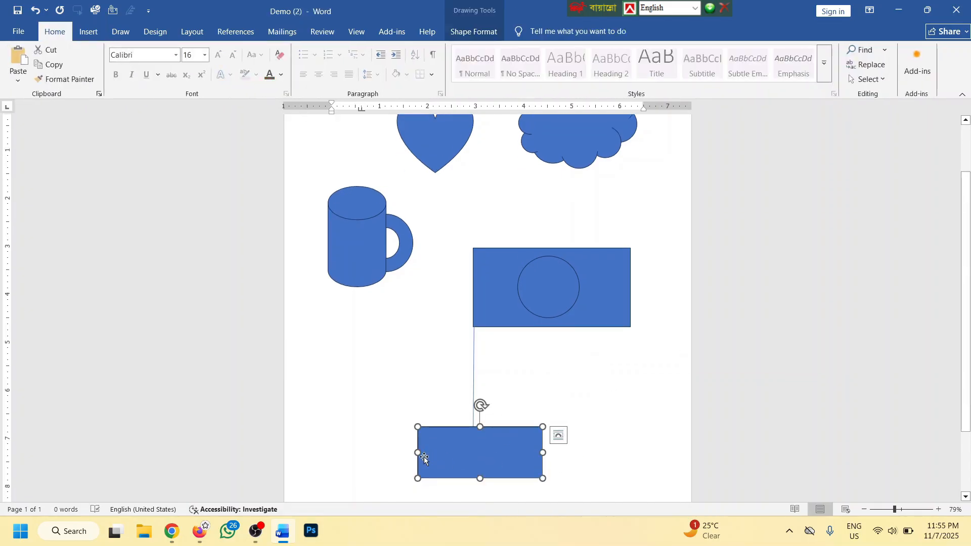
left_click_drag(417, 453, 447, 453)
left_click_drag(497, 455, 483, 454)
left_click(563, 390)
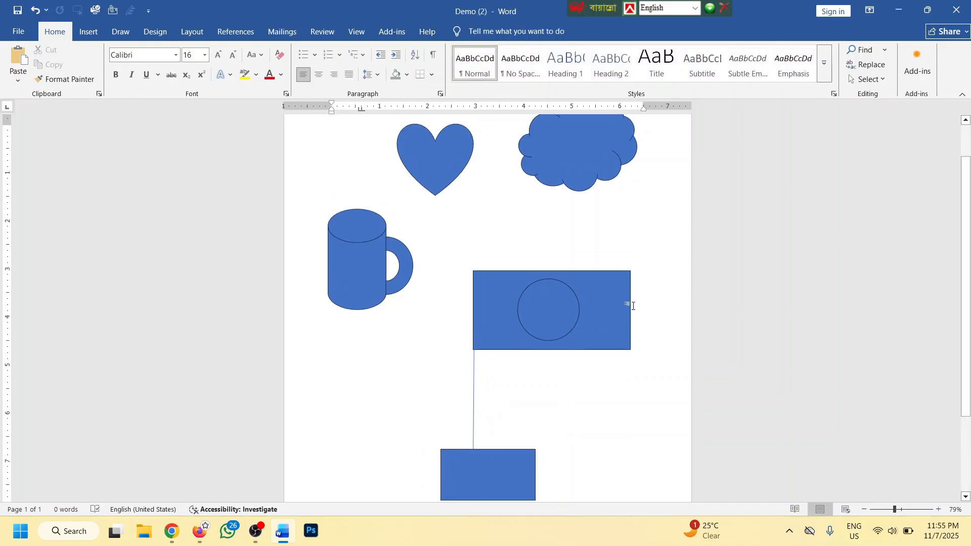
Apply the green theme shape style to the flag rectangle
left_click(615, 300)
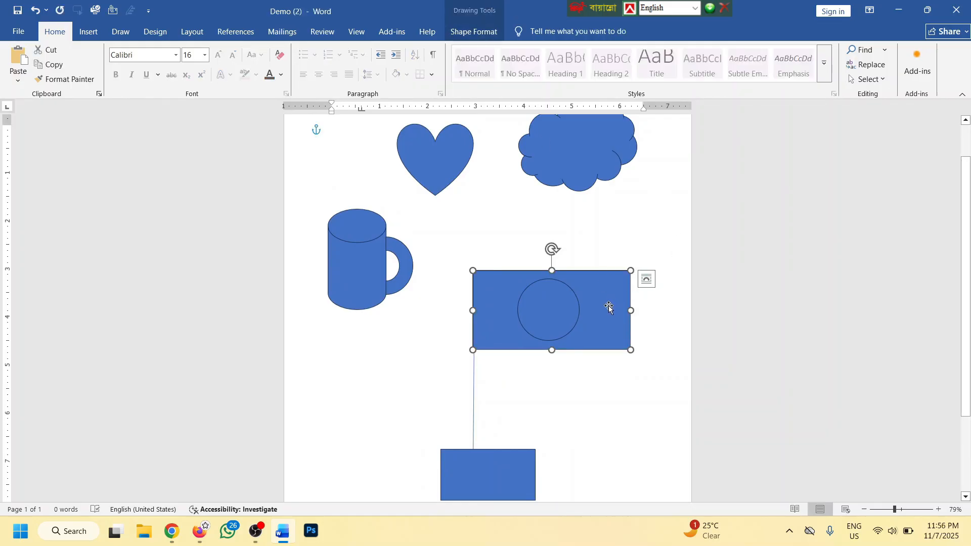
left_click(473, 31)
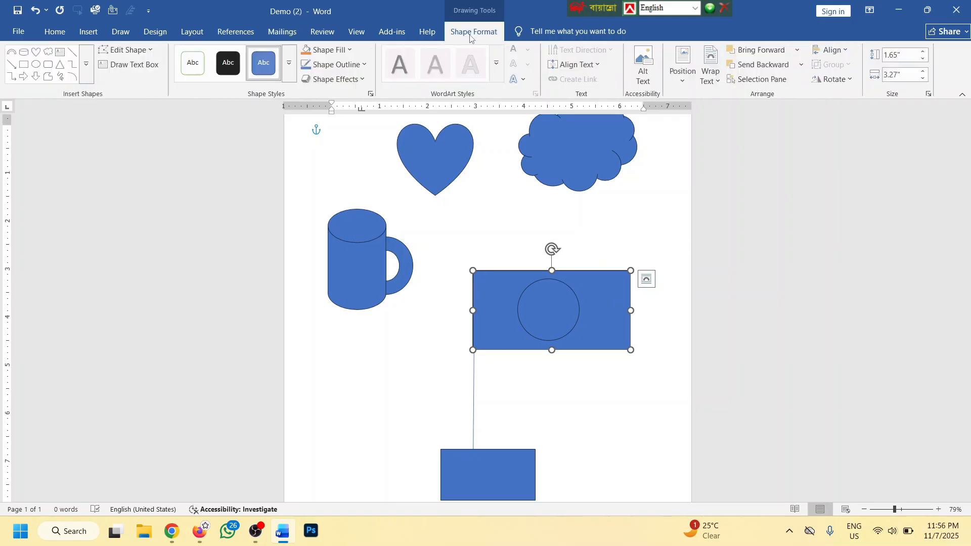
left_click(289, 63)
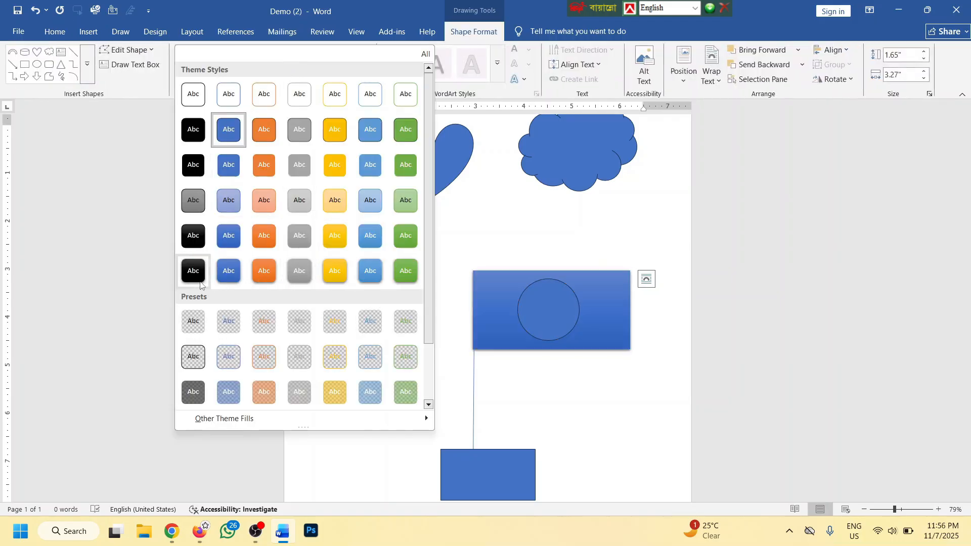
left_click(404, 131)
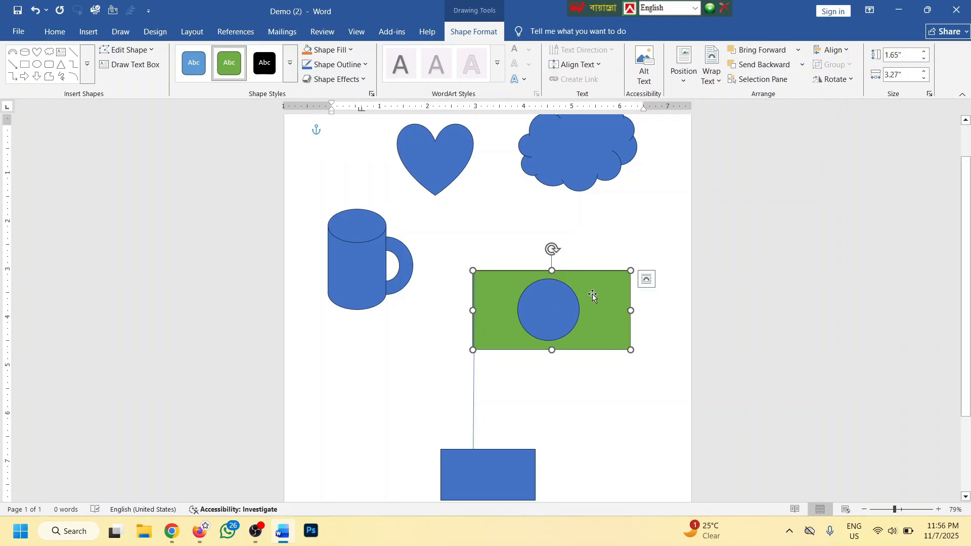
Fill the flag rectangle standard green, try a thick dark outline, then remove the outline
left_click(347, 49)
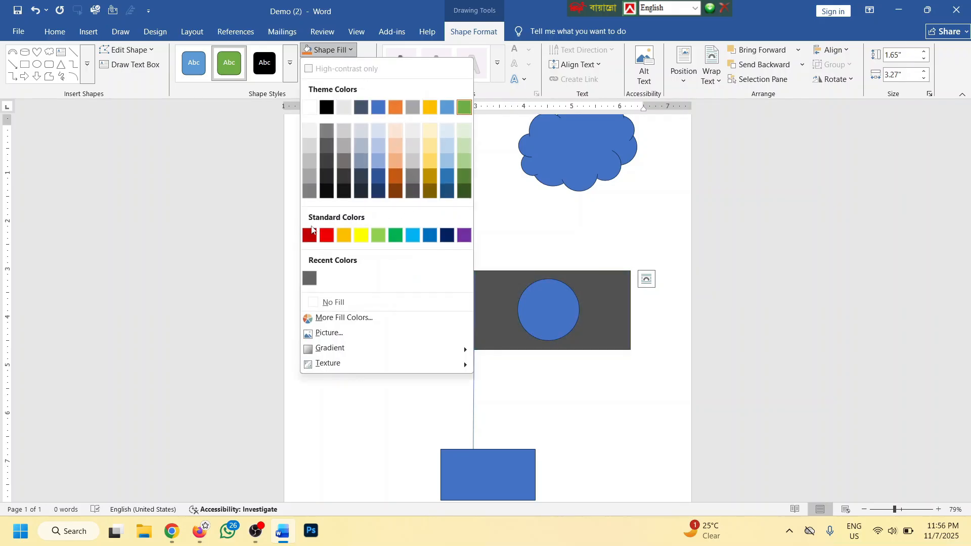
left_click(395, 235)
left_click(348, 65)
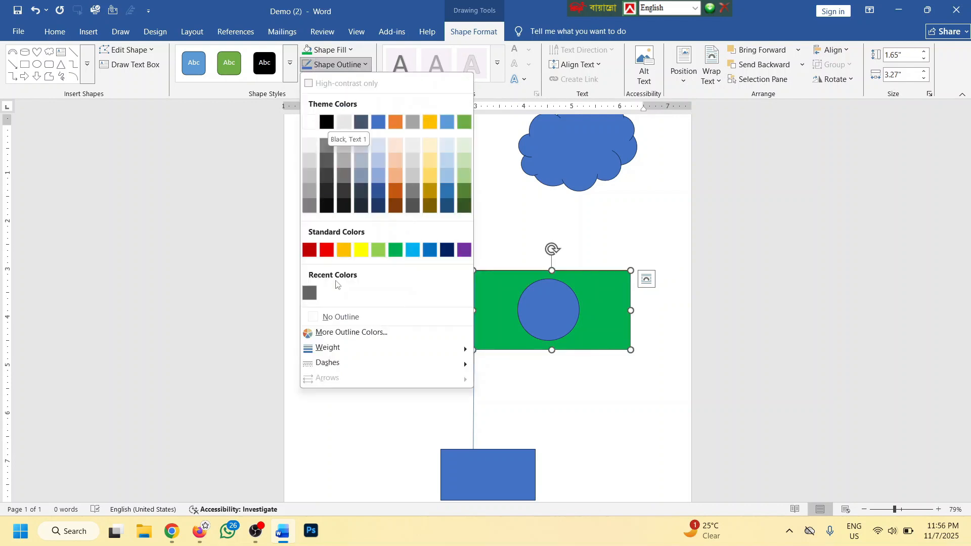
mouse_move(397, 349)
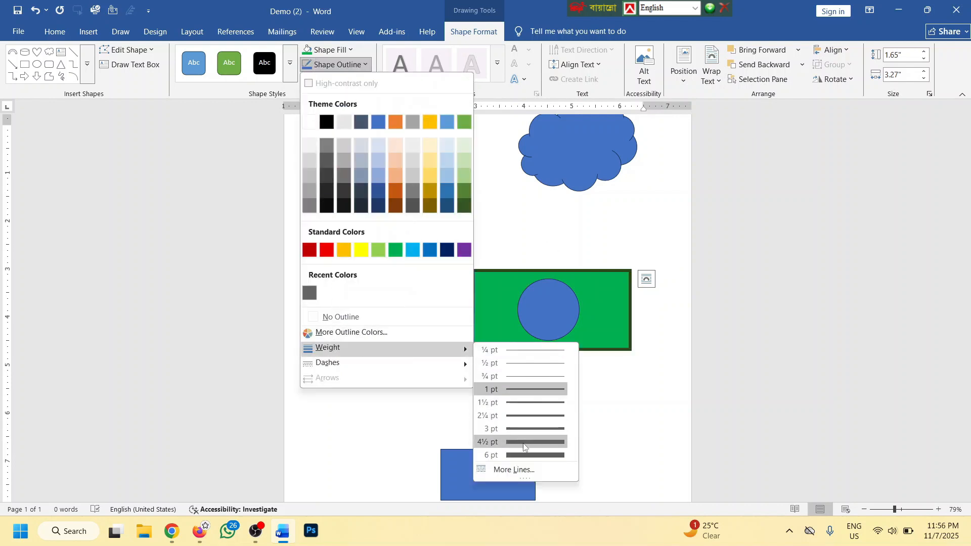
left_click(524, 429)
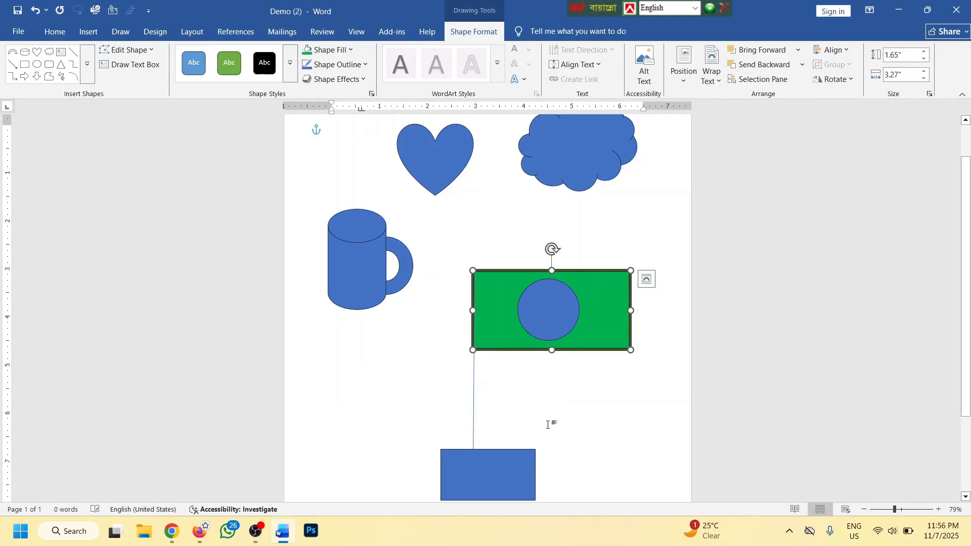
left_click(338, 65)
left_click(334, 317)
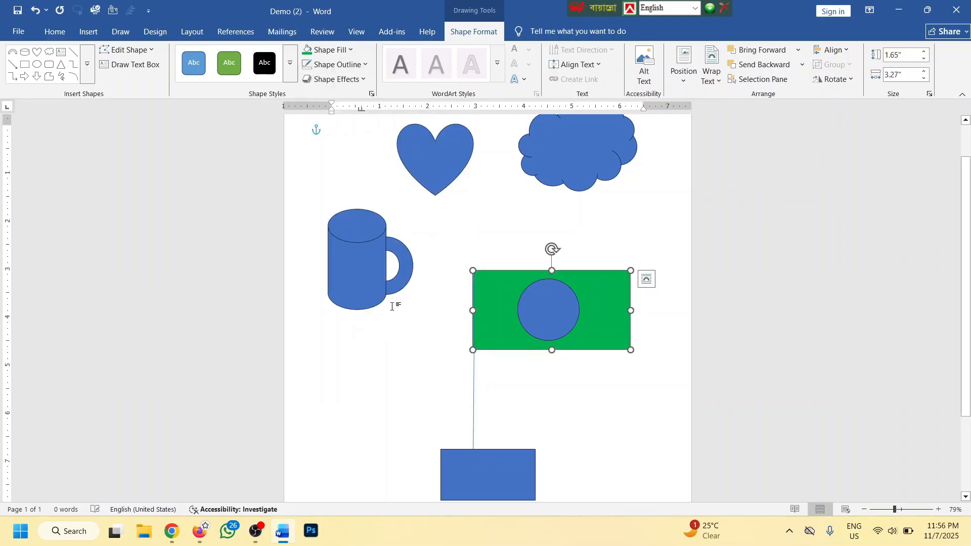
left_click(539, 312)
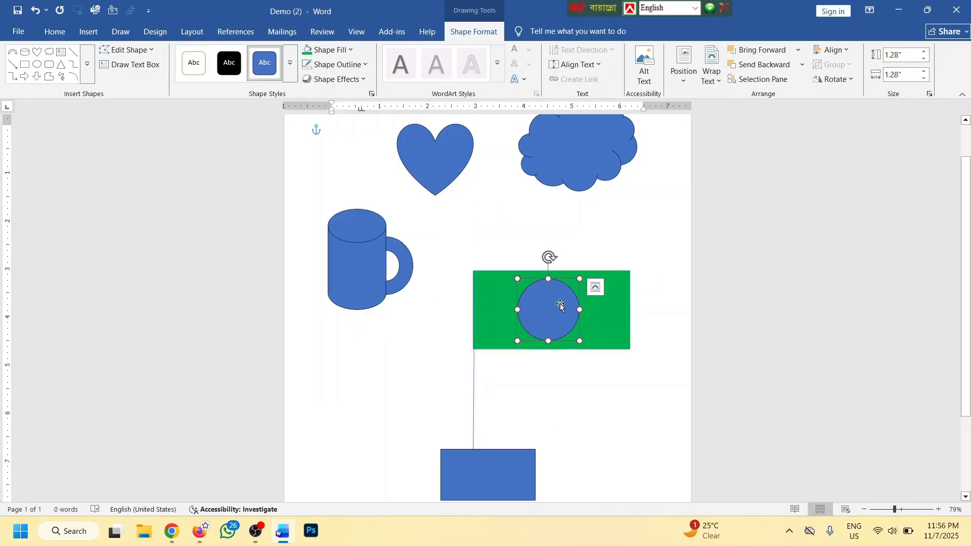
Fill the circle red and remove its outline
left_click(350, 50)
left_click(324, 233)
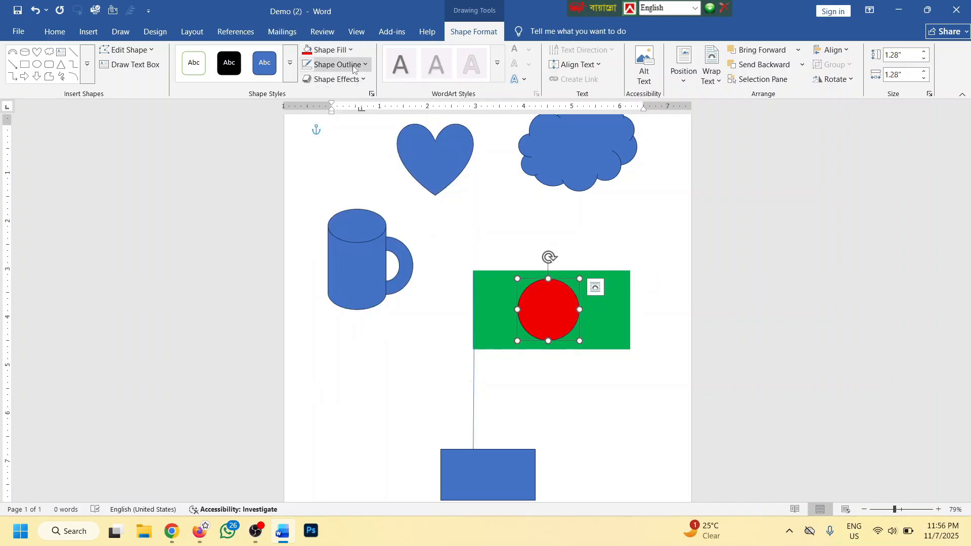
left_click(337, 64)
left_click(341, 318)
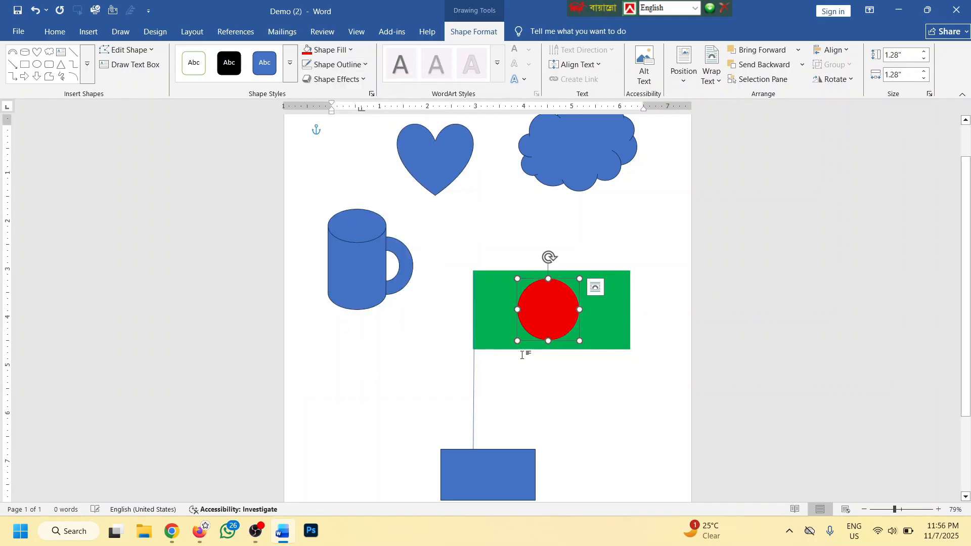
Make the flagpole a dark blue 4½ pt line
scroll(549, 388, "up", 4, "ctrl")
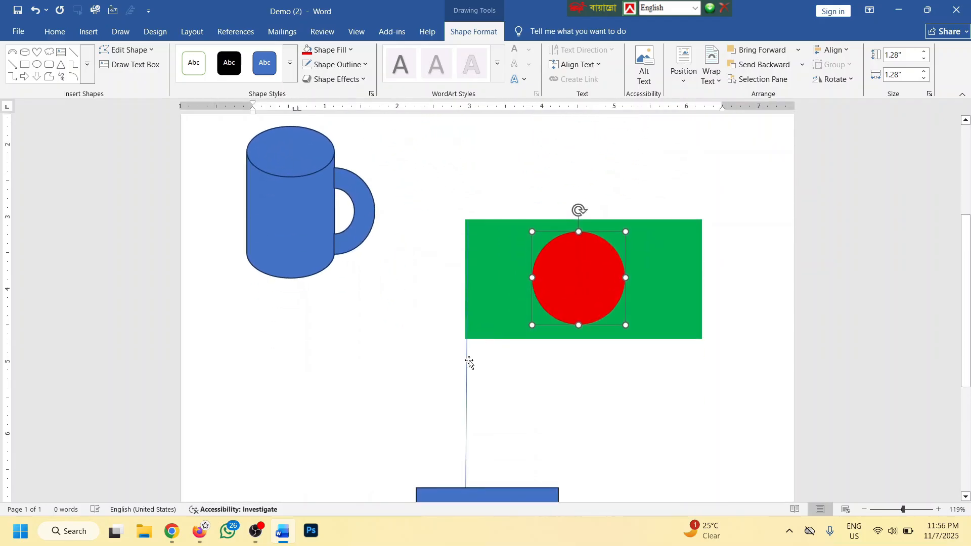
left_click(466, 362)
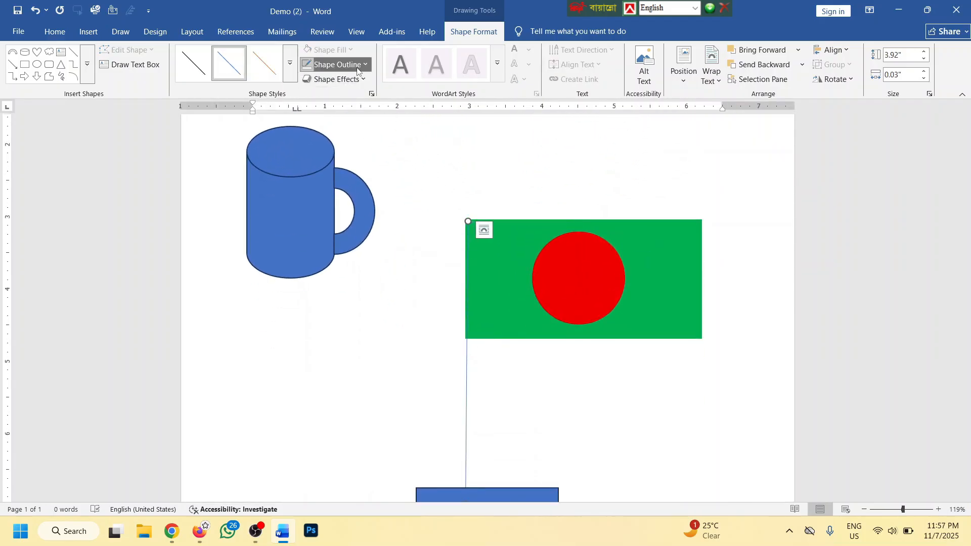
left_click(336, 65)
left_click(447, 250)
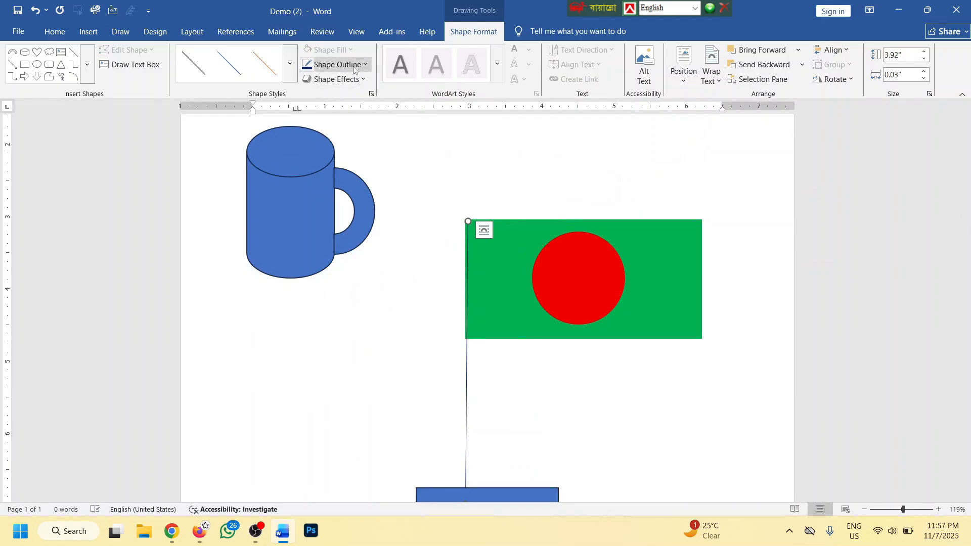
left_click(336, 65)
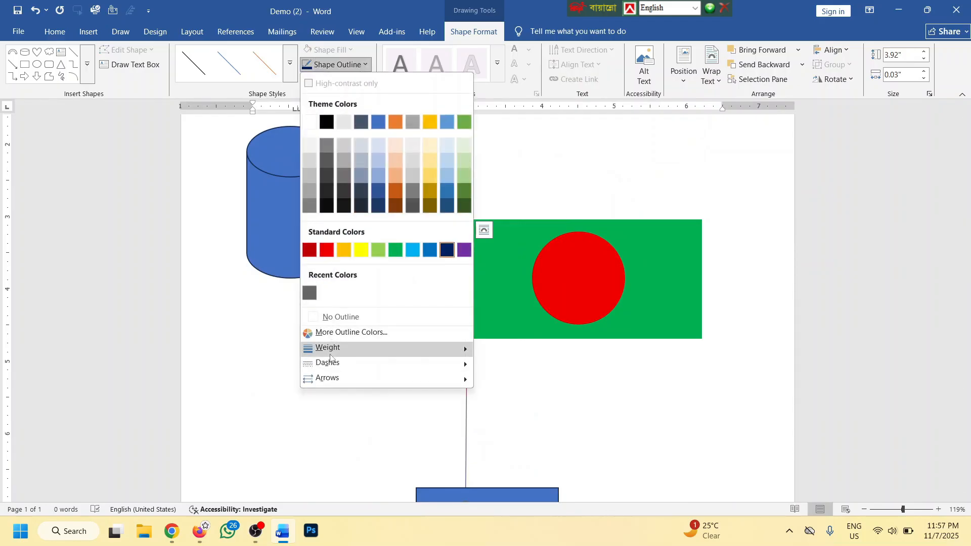
mouse_move(334, 347)
left_click(525, 442)
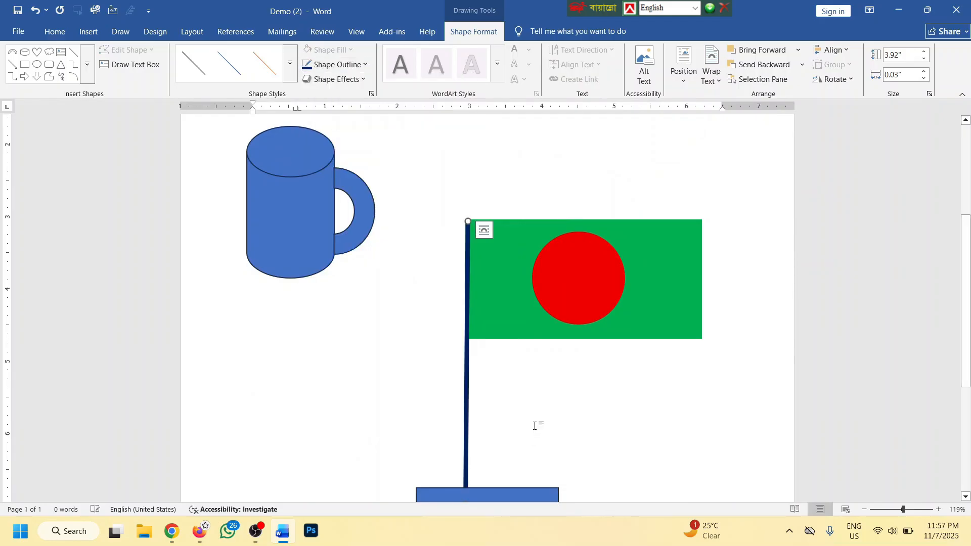
scroll(534, 423, "up", 2)
left_click(520, 346)
Fill the base rectangle dark navy
scroll(520, 347, "down", 6)
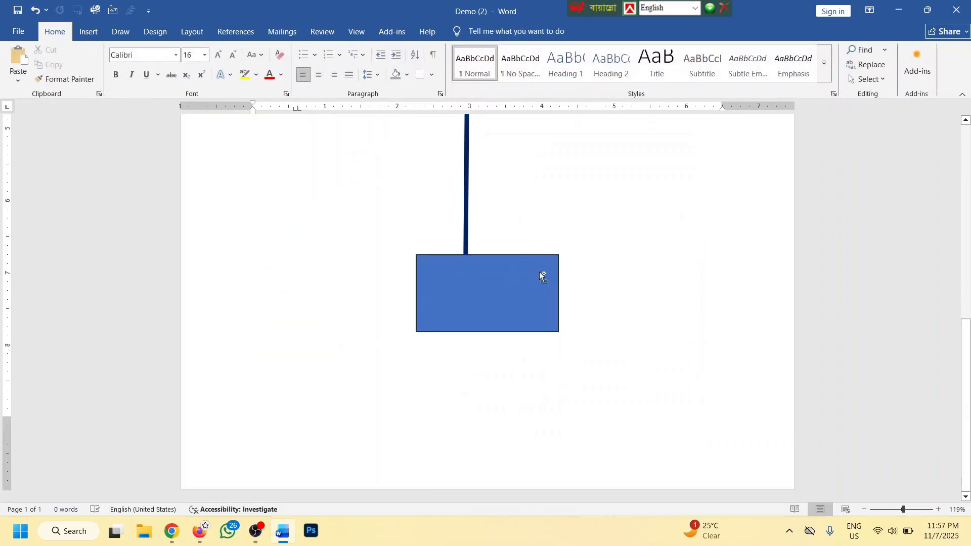
scroll(538, 272, "down", 4)
scroll(529, 397, "up", 3)
scroll(522, 404, "down", 2)
left_click(521, 405)
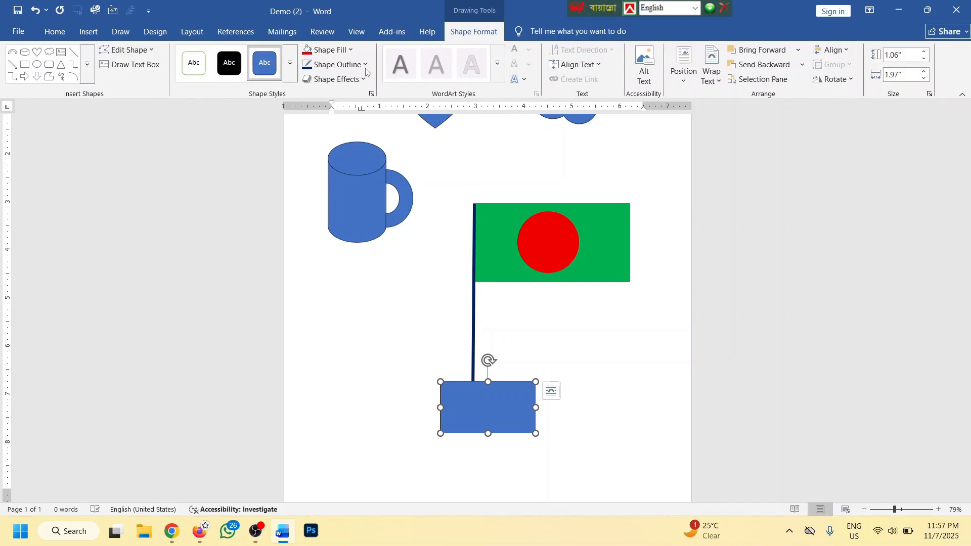
left_click(331, 50)
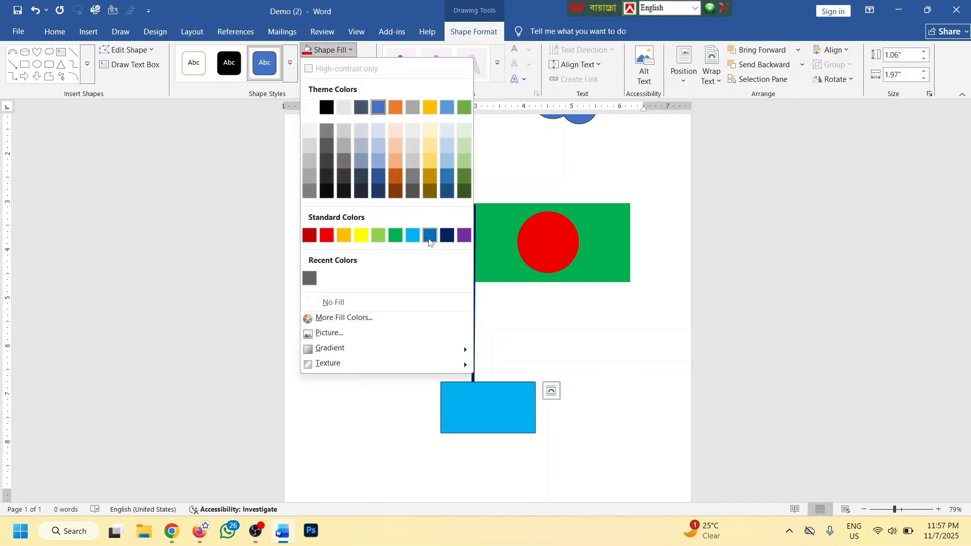
left_click(453, 238)
scroll(487, 357, "down", 2, "ctrl")
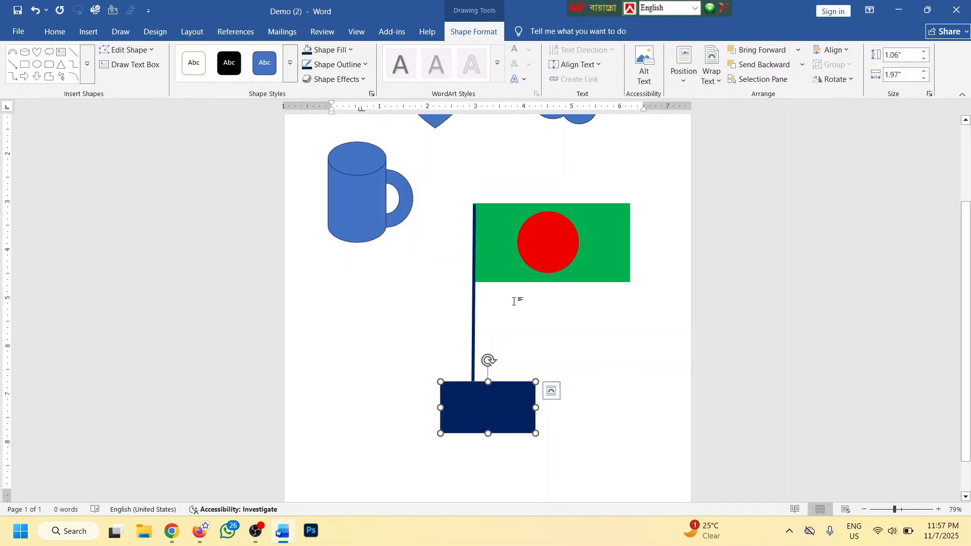
left_click(600, 340)
Try moving the green flag, undo it with Ctrl+Z, and nudge the red circle slightly right
scroll(584, 332, "up", 3, "ctrl")
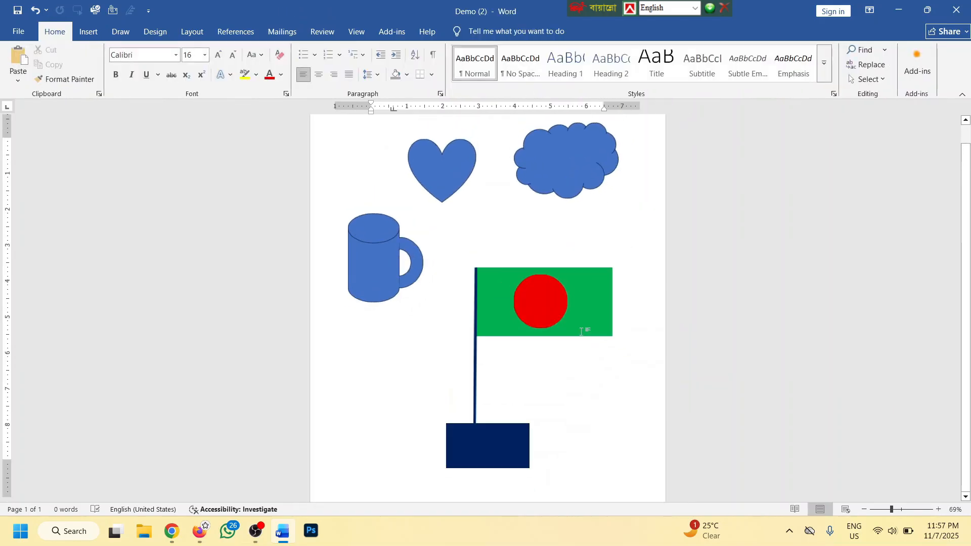
scroll(578, 325, "down", 1)
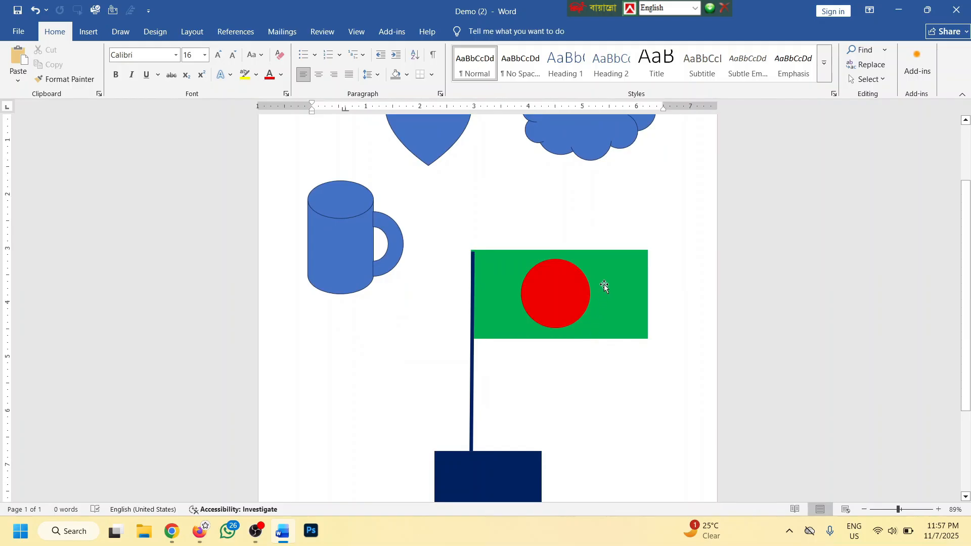
left_click_drag(605, 278, 622, 214)
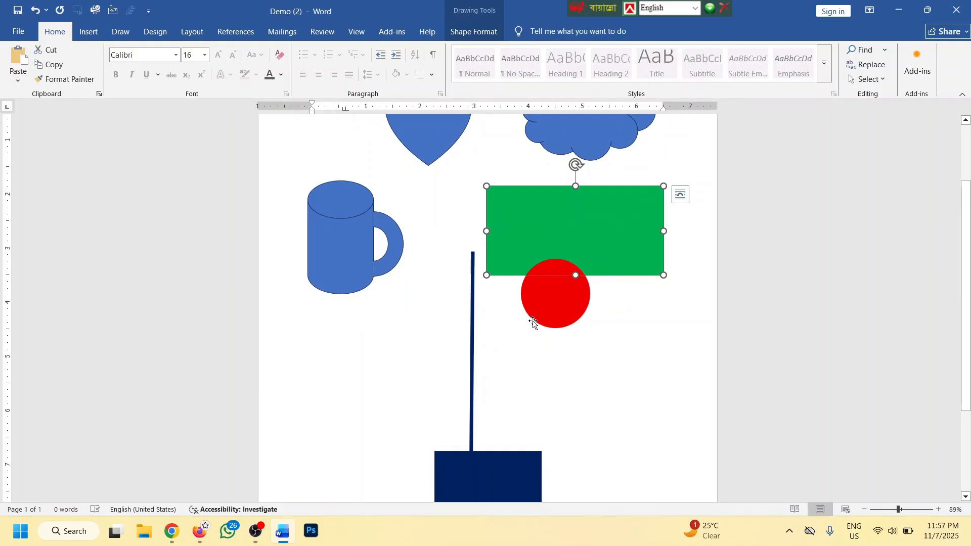
key("ctrl+z")
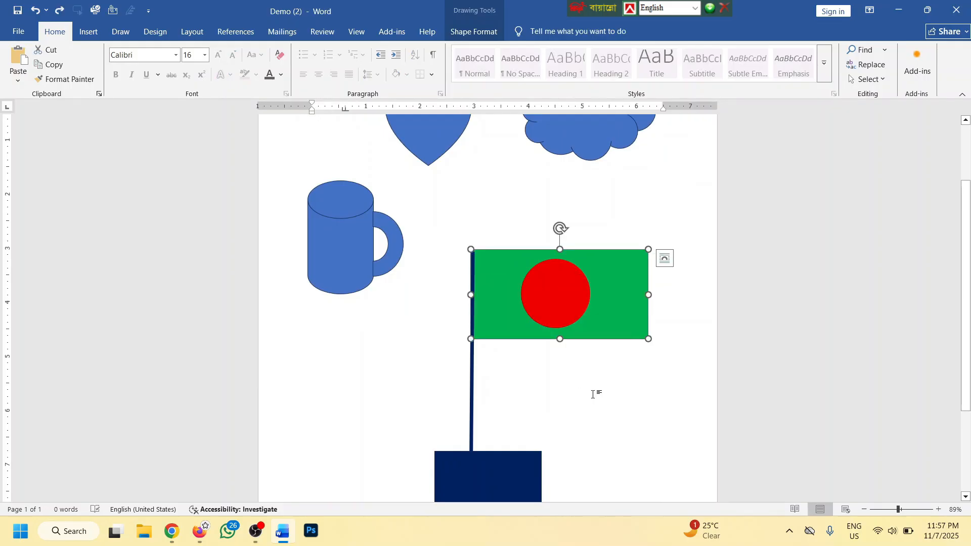
key("Escape")
scroll(593, 393, "down", 3)
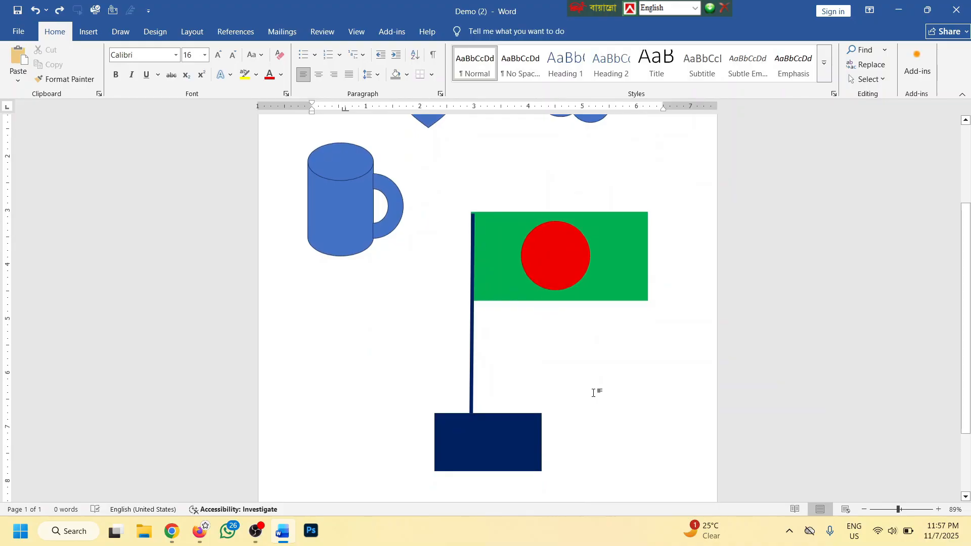
left_click_drag(559, 250, 561, 250)
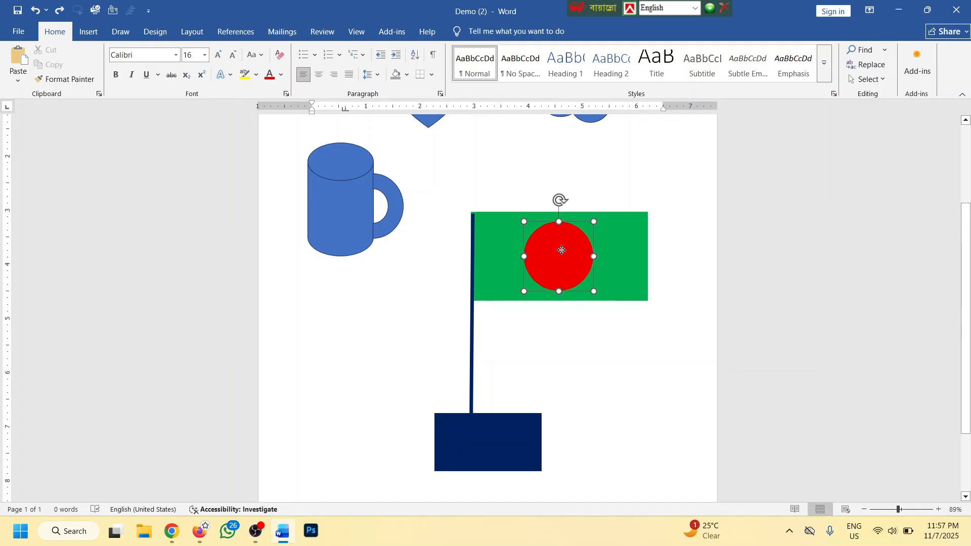
scroll(622, 367, "up", 3)
left_click(622, 368)
Shift-select the navy base, pole, green flag and red circle together
scroll(619, 361, "down", 4)
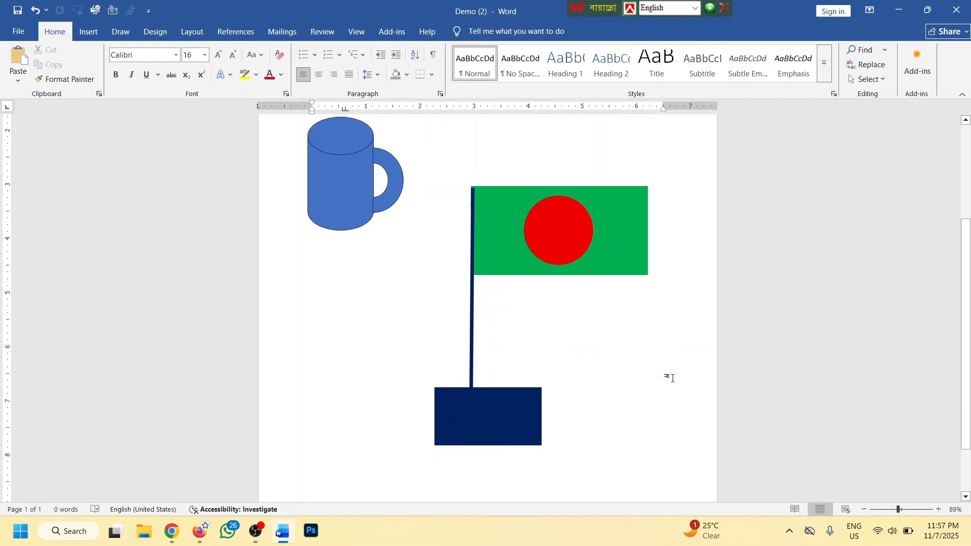
left_click(493, 410)
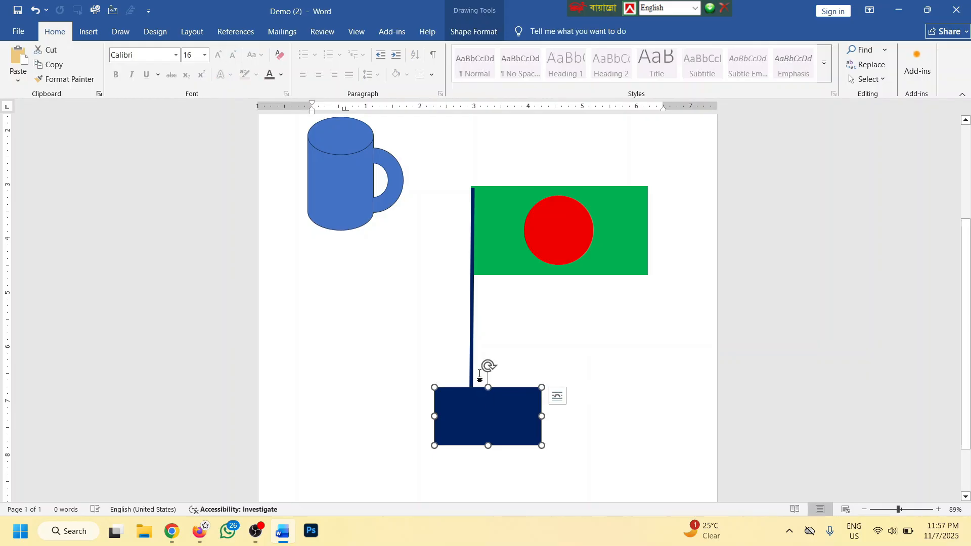
left_click(470, 314, "shift")
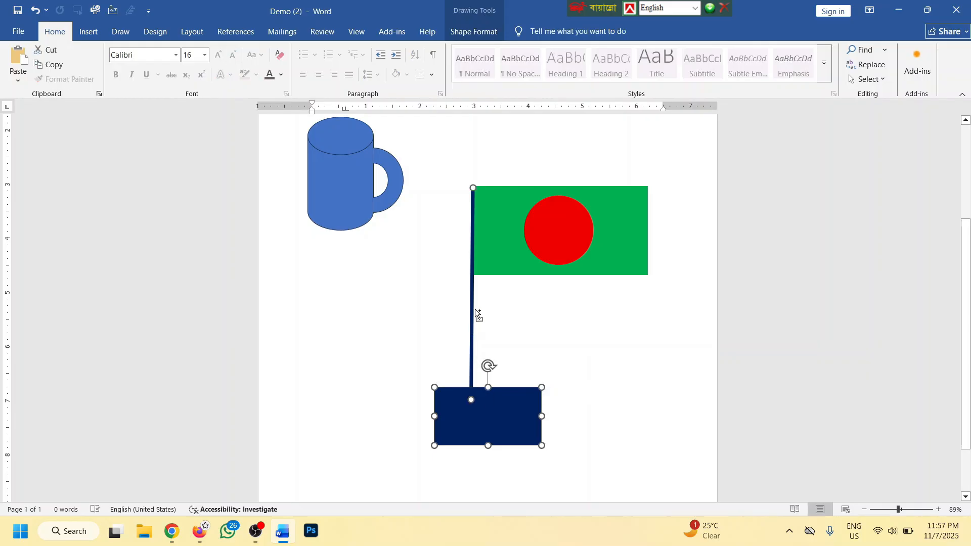
left_click(490, 255, "shift")
left_click(548, 240, "shift")
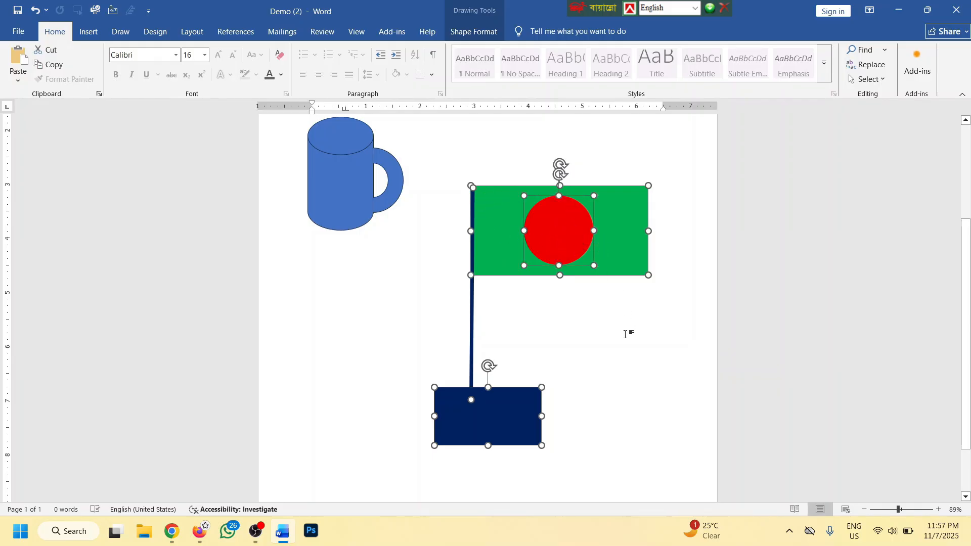
Group the flag's pole, banner, circle and base, shrink it slightly and move it below the cloud
right_click(539, 223)
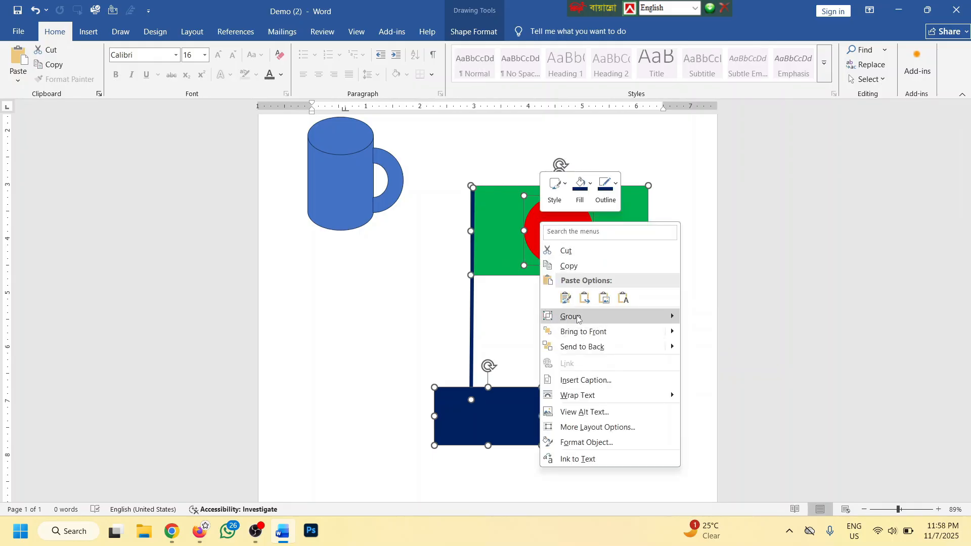
mouse_move(578, 317)
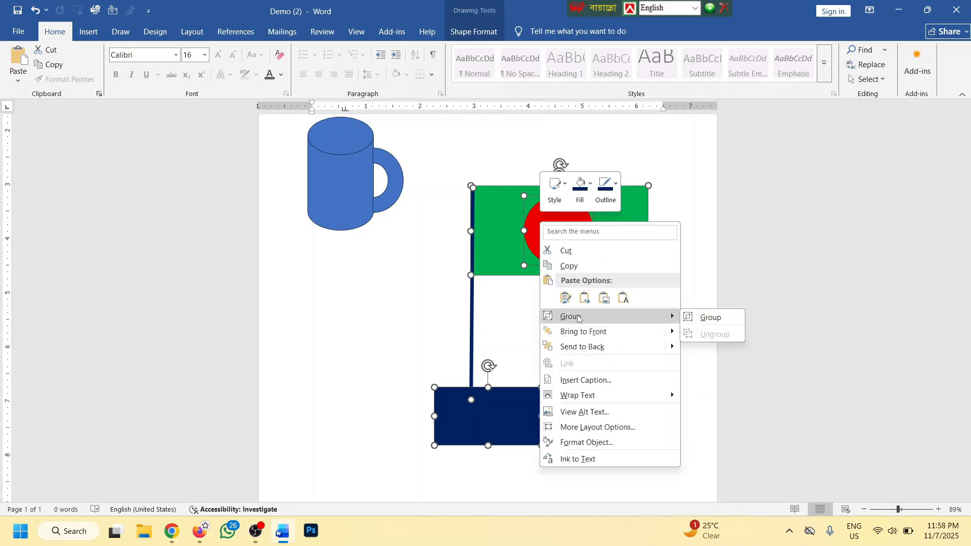
left_click(693, 318)
scroll(691, 262, "up", 3)
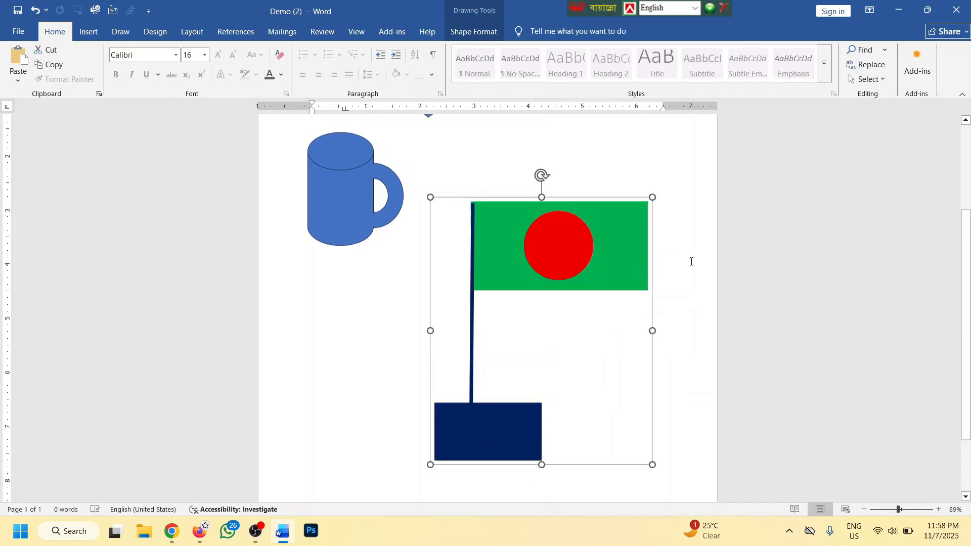
left_click_drag(618, 231, 624, 195)
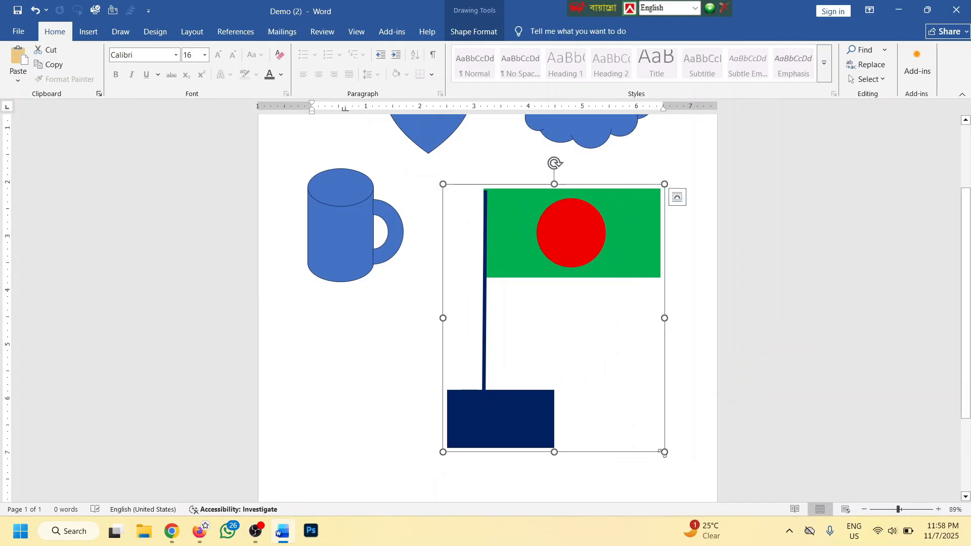
left_click_drag(657, 449, 668, 468)
left_click(708, 243)
left_click_drag(624, 245, 616, 223)
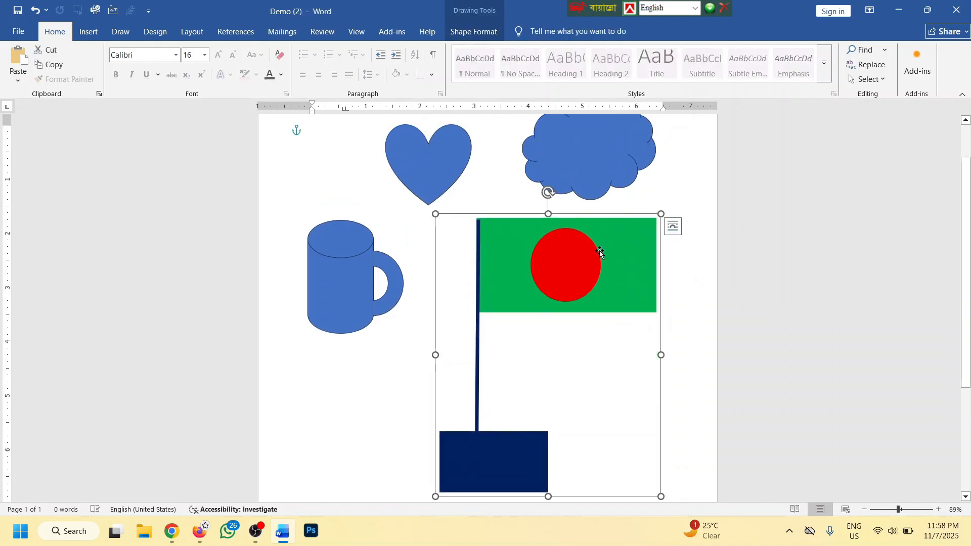
Ungroup the flag back into its separate shapes
right_click(611, 223)
mouse_move(652, 317)
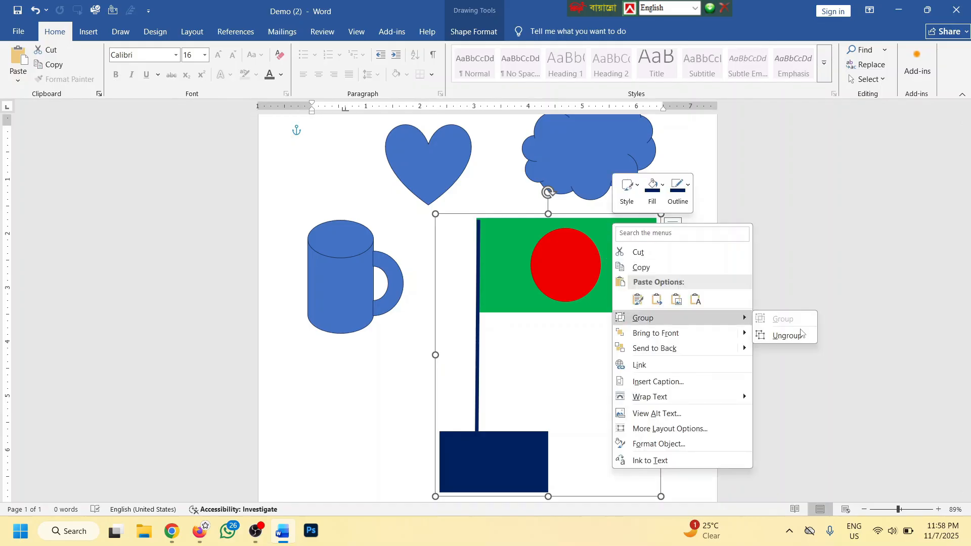
left_click(787, 335)
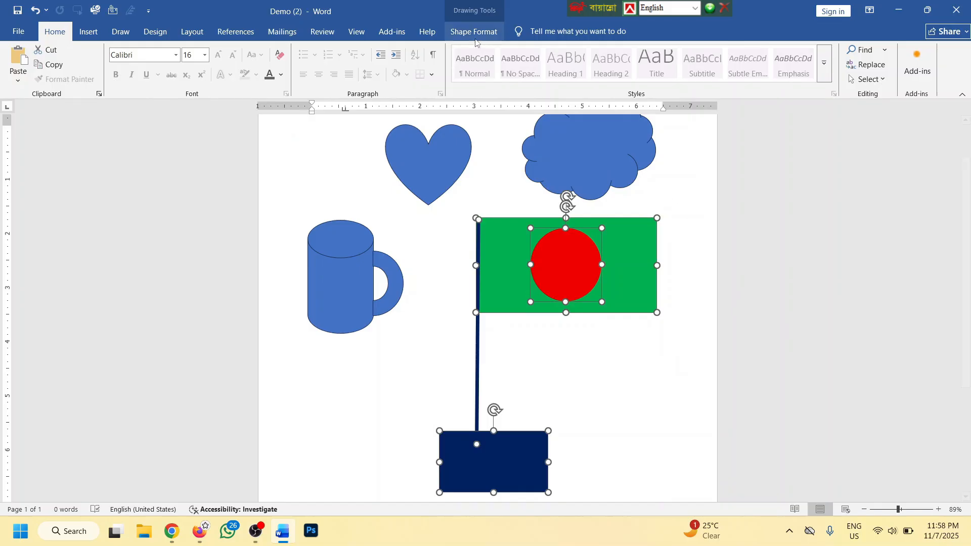
left_click(473, 32)
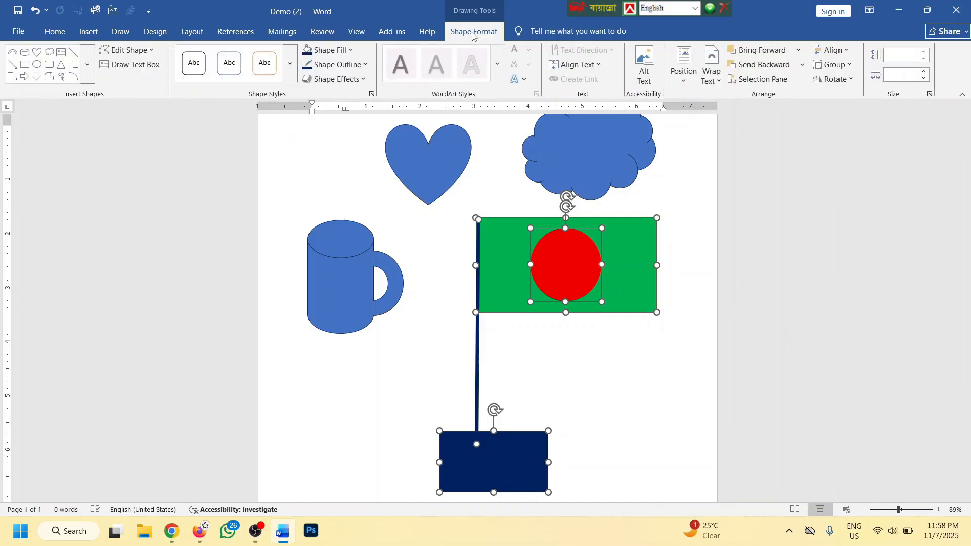
Regroup the flag's shapes and nudge the group slightly up and left
left_click(845, 65)
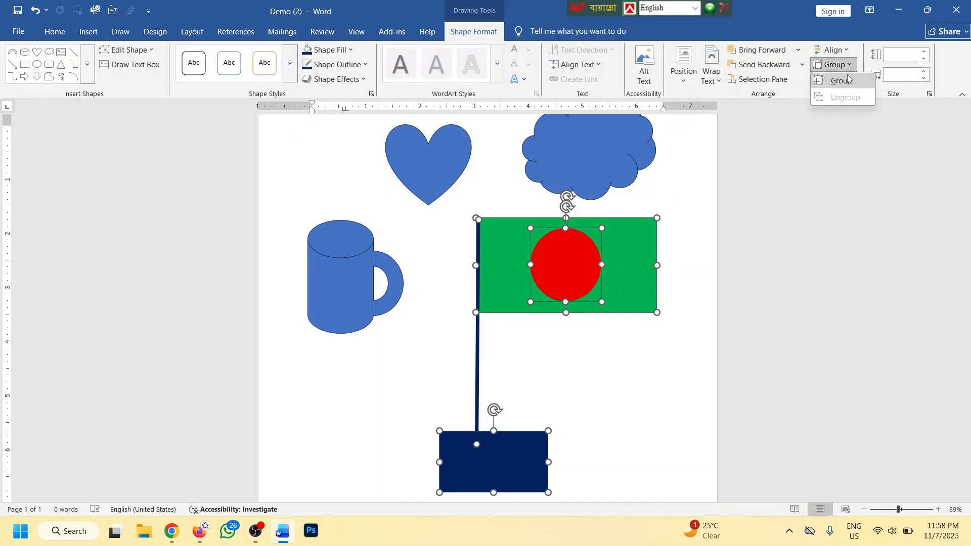
left_click(846, 83)
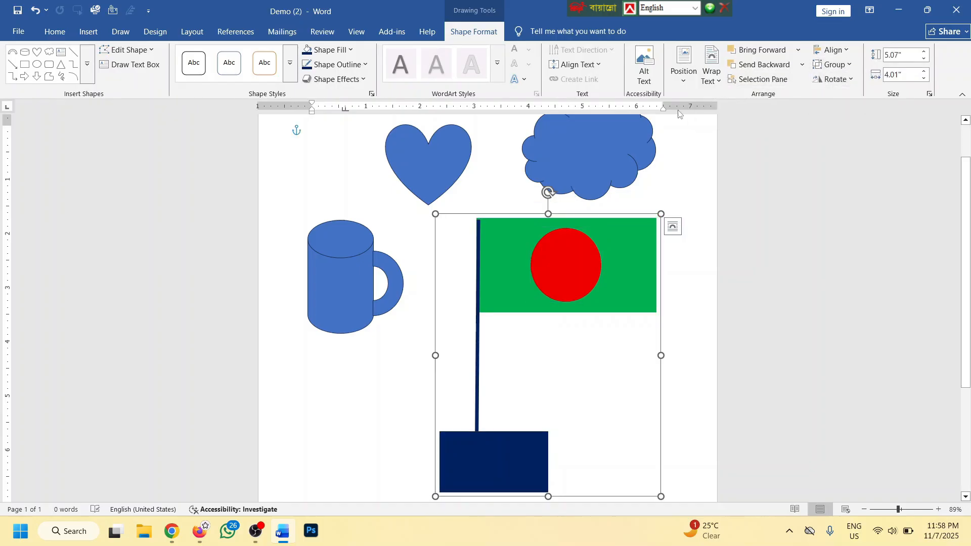
left_click(672, 201)
left_click_drag(604, 222, 594, 211)
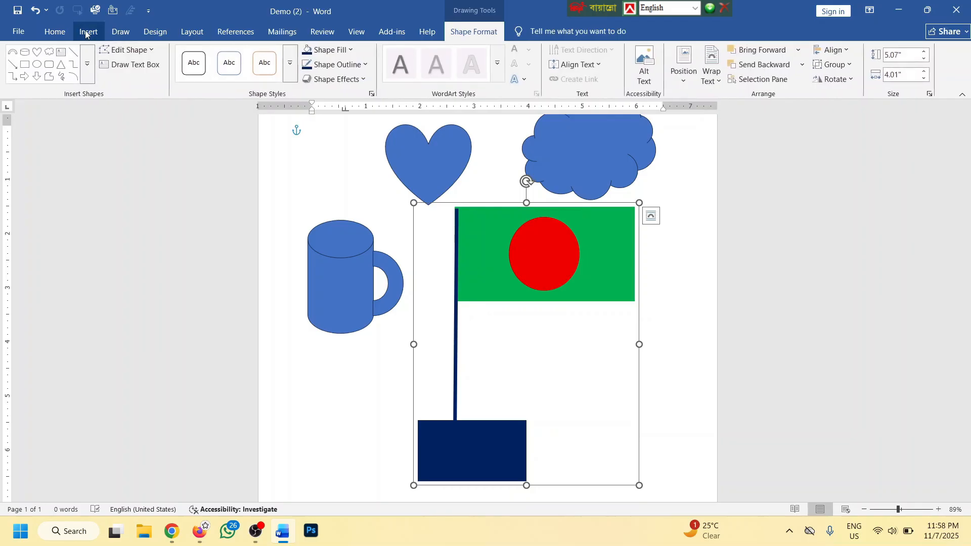
Select everything on the page with Ctrl+A and delete all the shapes
left_click(102, 37)
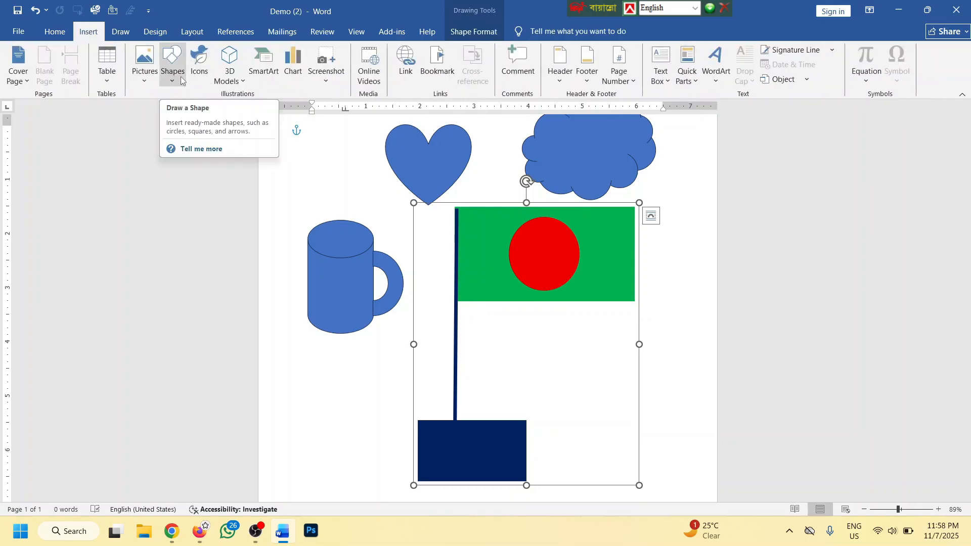
scroll(370, 196, "up", 1)
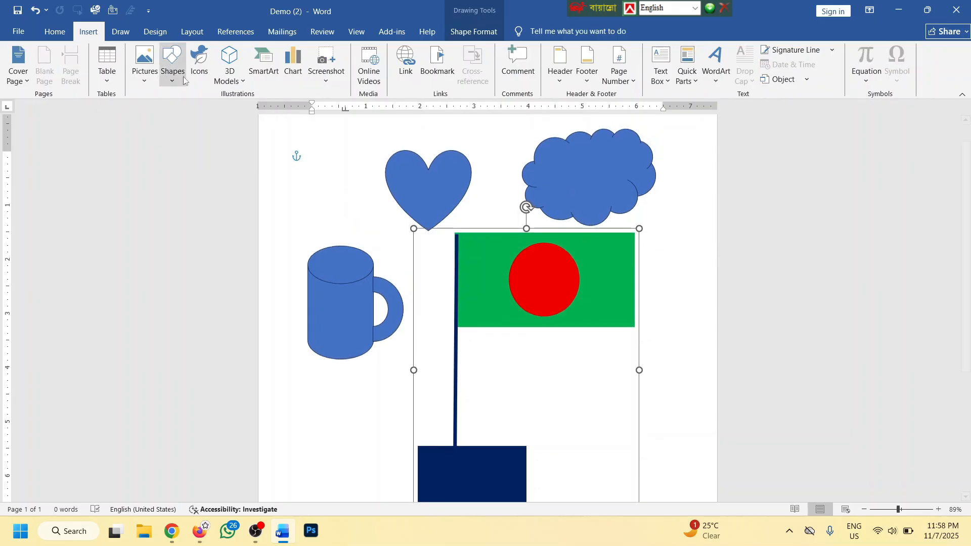
left_click(324, 195)
scroll(327, 196, "up", 1)
key("ctrl+a")
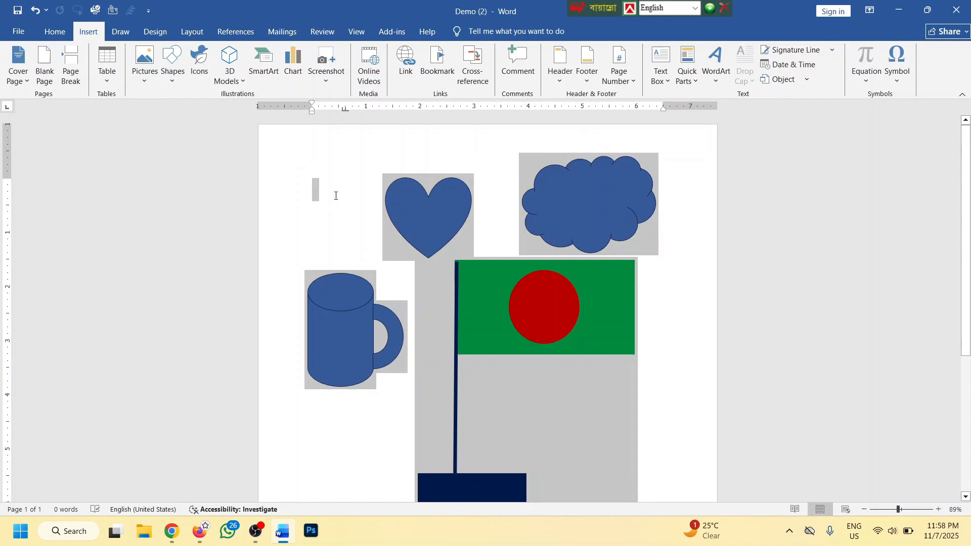
key("Delete")
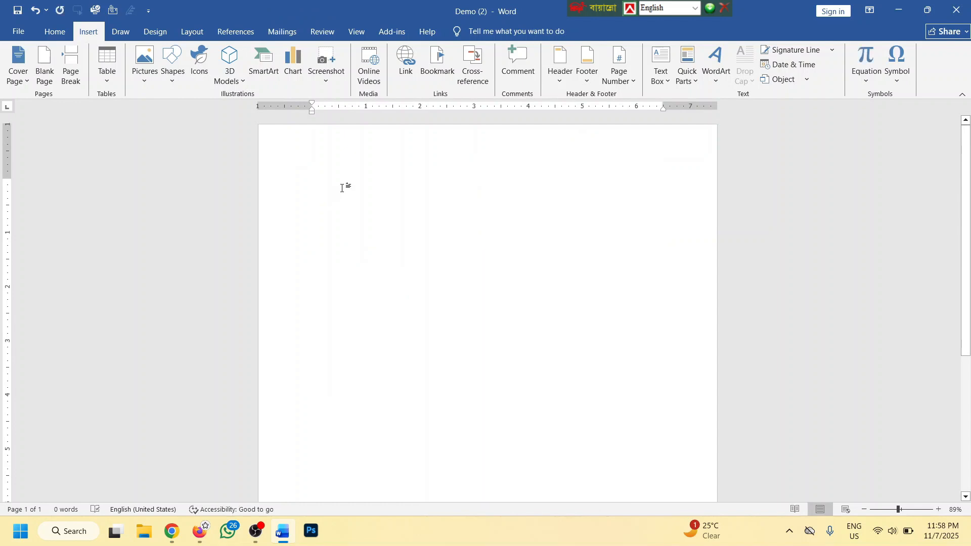
Insert a Clustered Column chart after previewing the Line, Pie, Bar and Area chart types
left_click(291, 68)
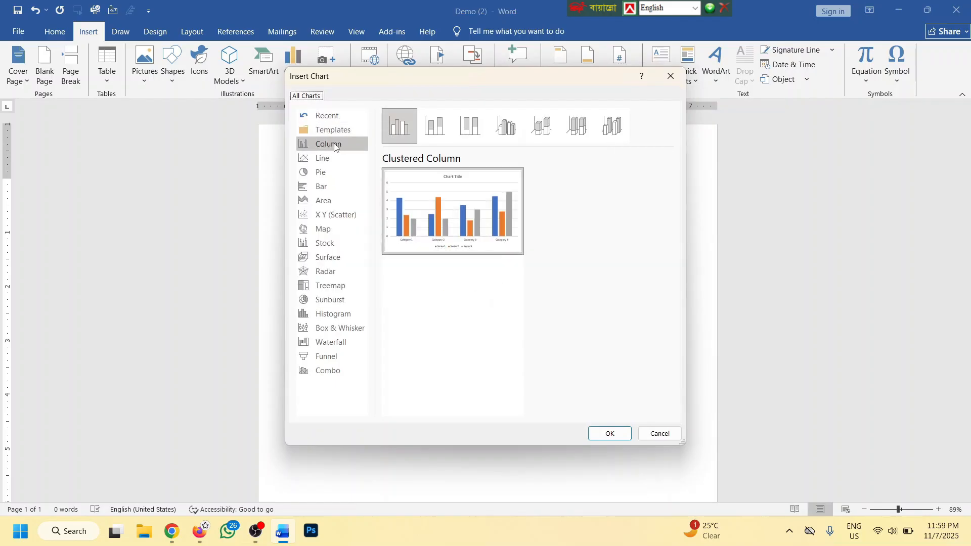
mouse_move(516, 206)
left_click(335, 149)
left_click(333, 158)
left_click(326, 172)
left_click(326, 187)
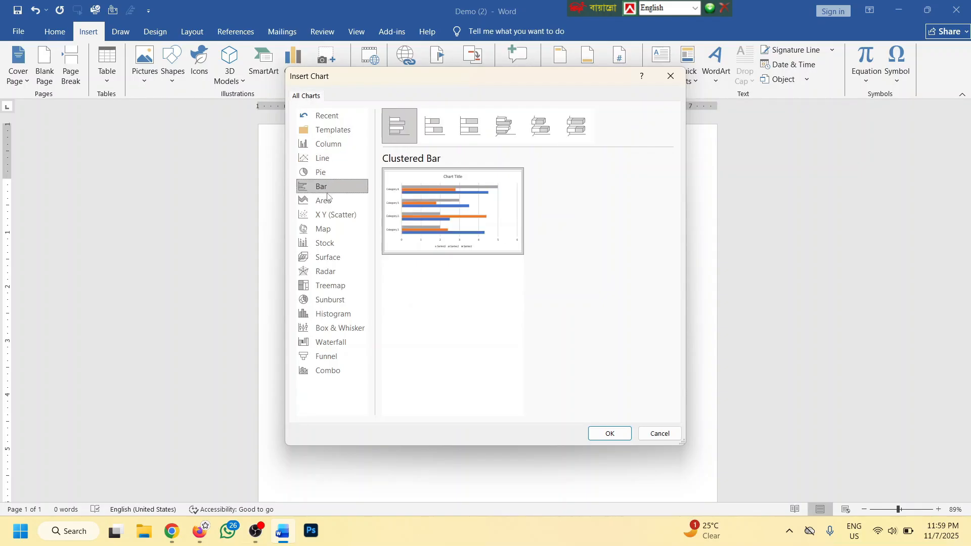
left_click(328, 199)
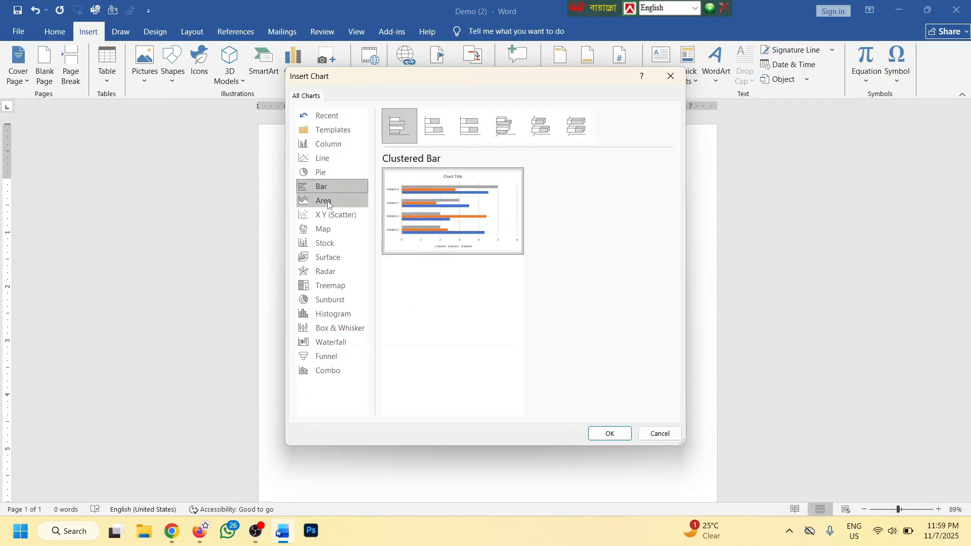
left_click(331, 143)
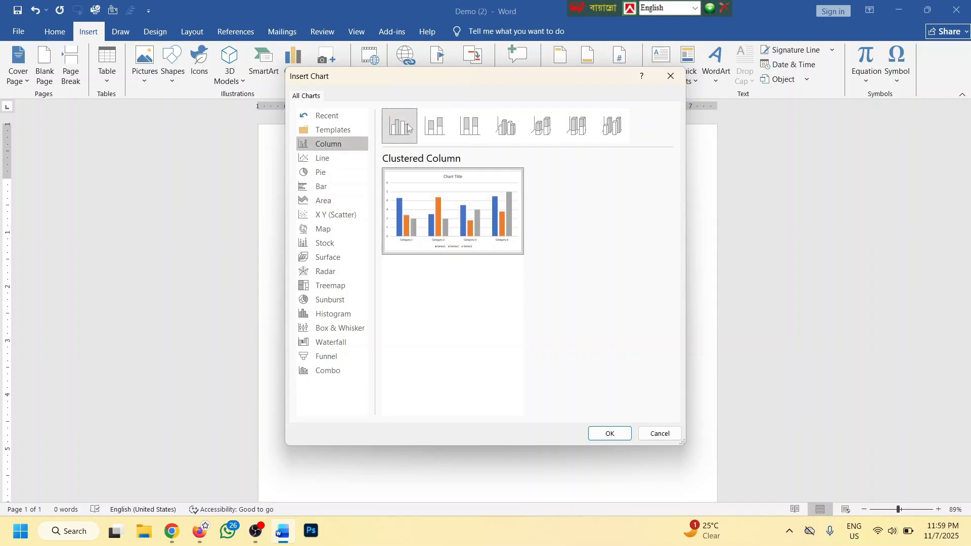
left_click(612, 433)
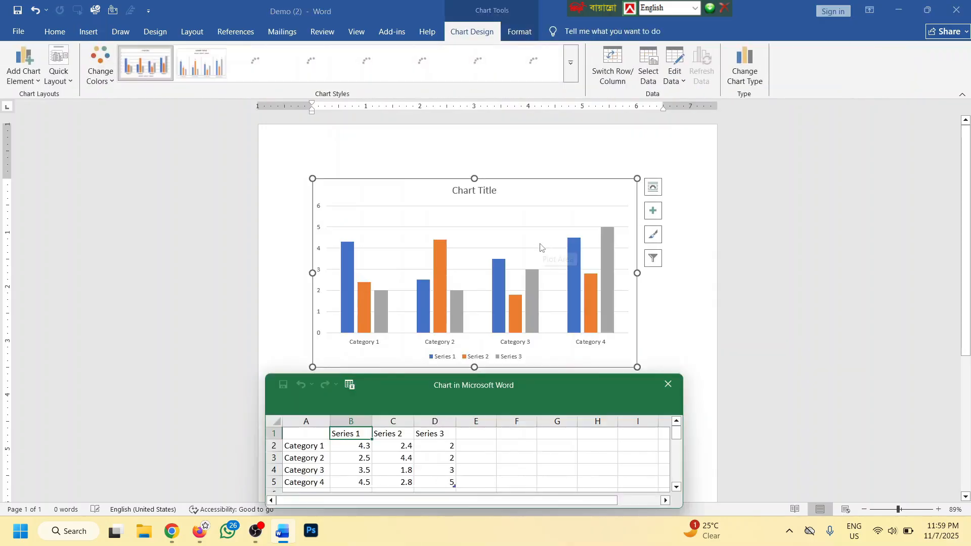
Add a test row 'sdfsd' with values 5, 5 and 5 to the chart's data sheet
left_click_drag(534, 330, 752, 115)
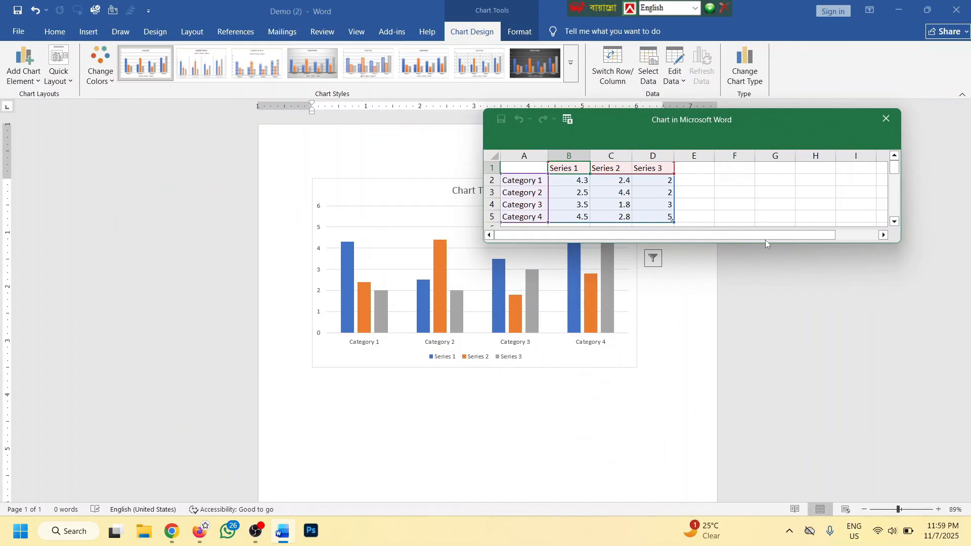
left_click_drag(765, 239, 772, 340)
left_click(526, 227)
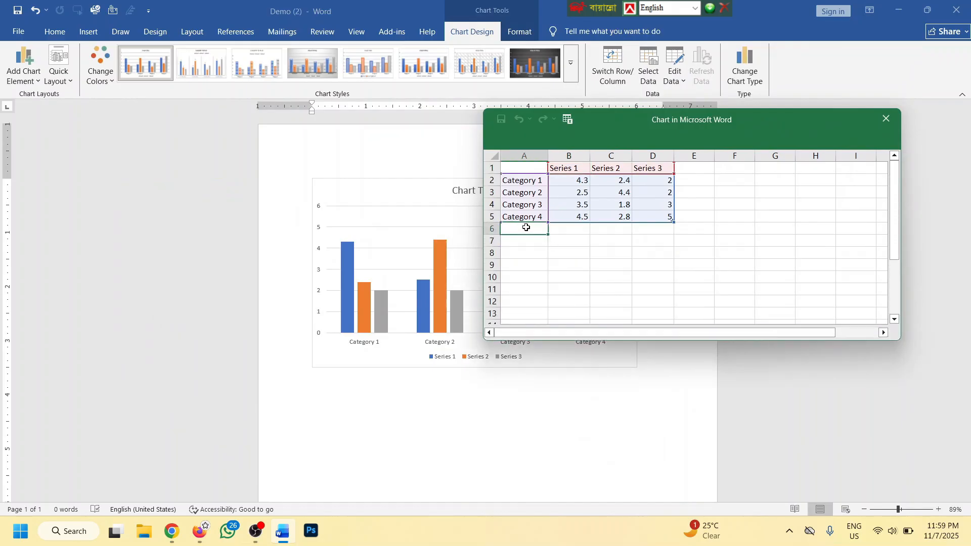
left_click_drag(617, 118, 771, 77)
type("sdfsd")
left_click(726, 191)
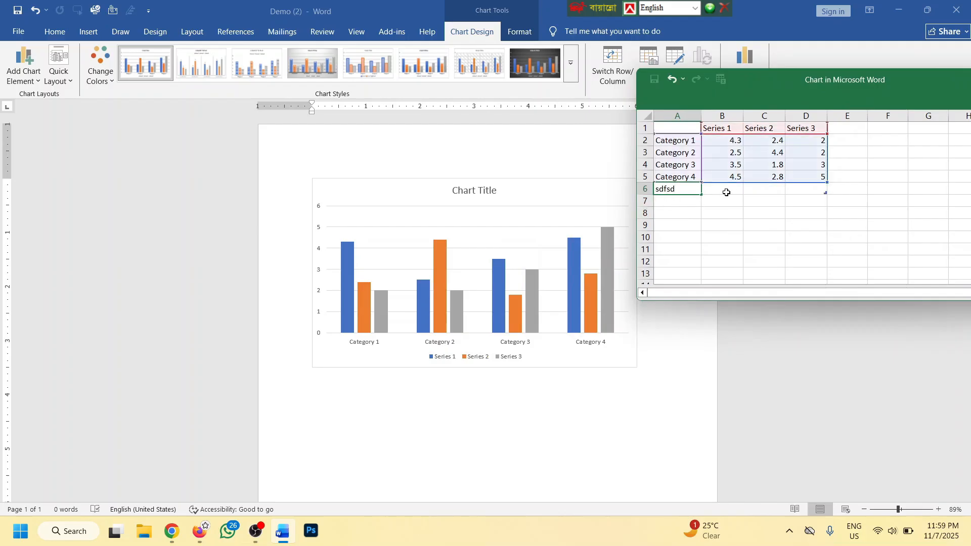
type("5")
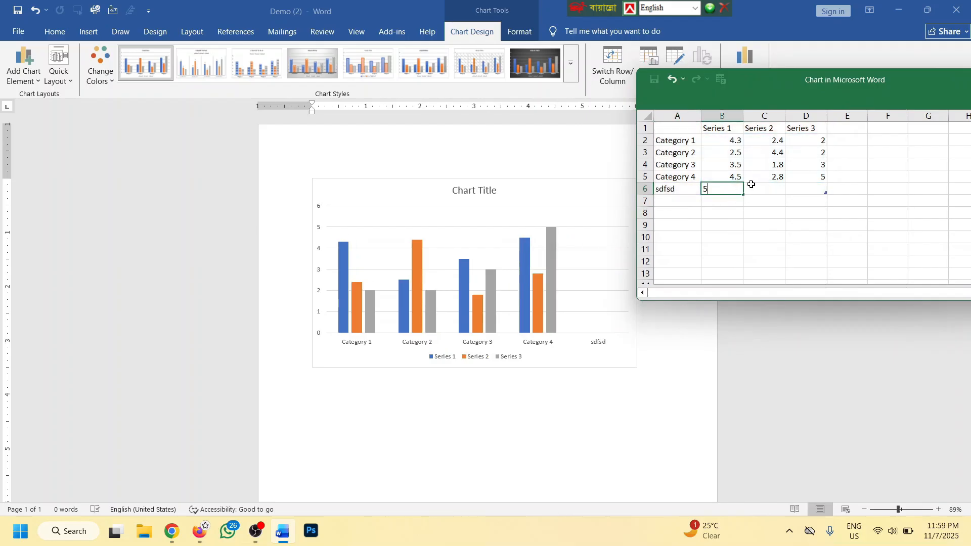
left_click(782, 188)
type("5")
left_click(798, 189)
type("5")
key("Return")
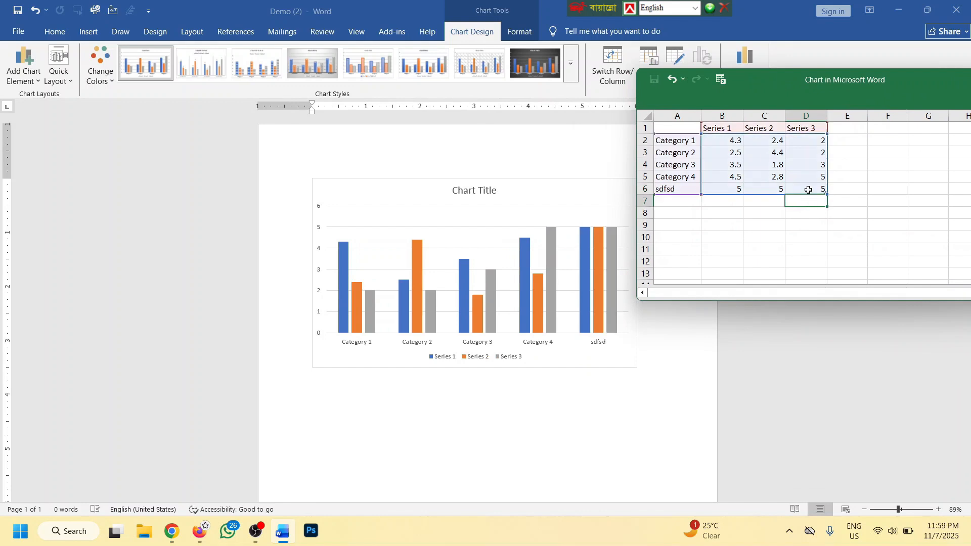
Clear the Category 4 and sdfsd rows and all Series 3 values
left_click_drag(808, 190, 684, 174)
key("Delete")
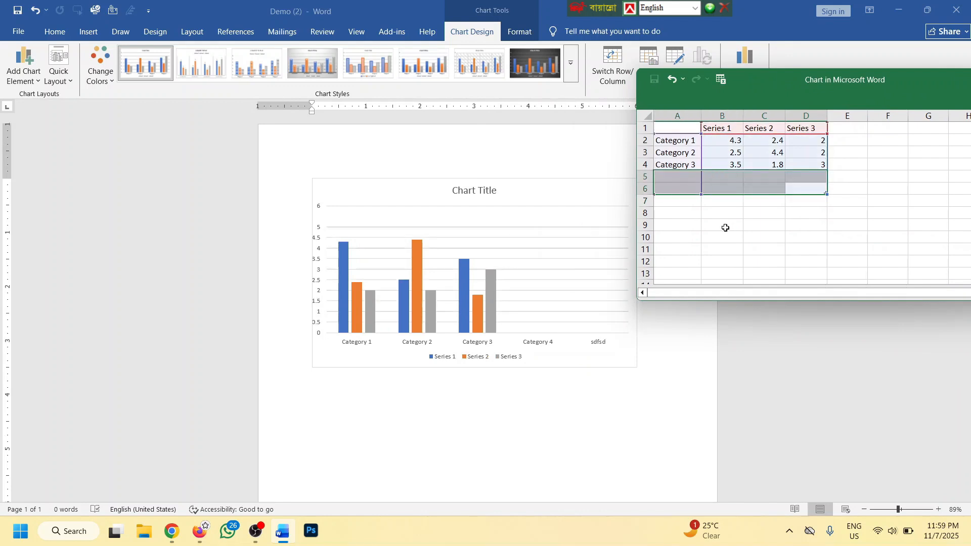
left_click(725, 225)
left_click_drag(804, 141, 850, 188)
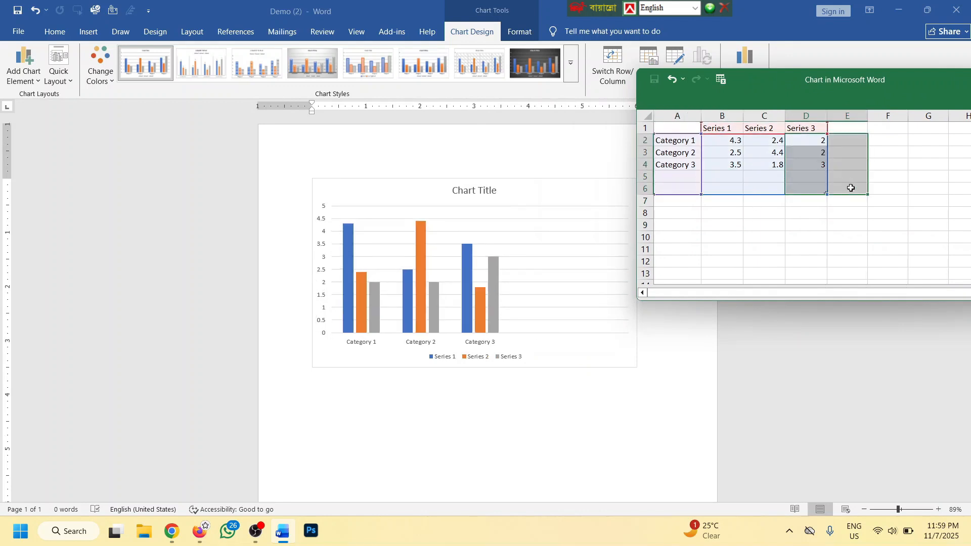
key("Delete")
left_click(805, 211)
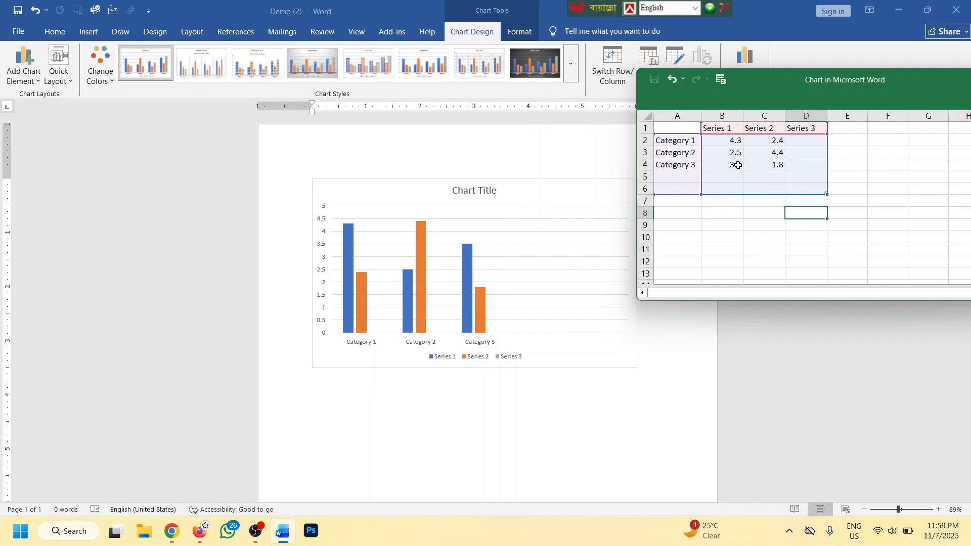
Set cell B2 to 4 and C3 to 2, then close the data sheet
left_click(732, 146)
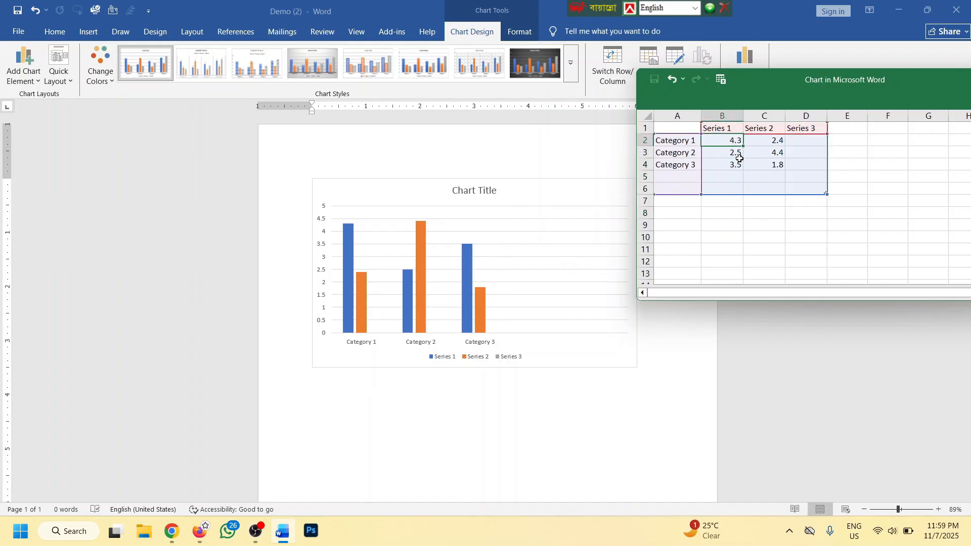
type("4")
left_click(753, 157)
type("2")
left_click(770, 176)
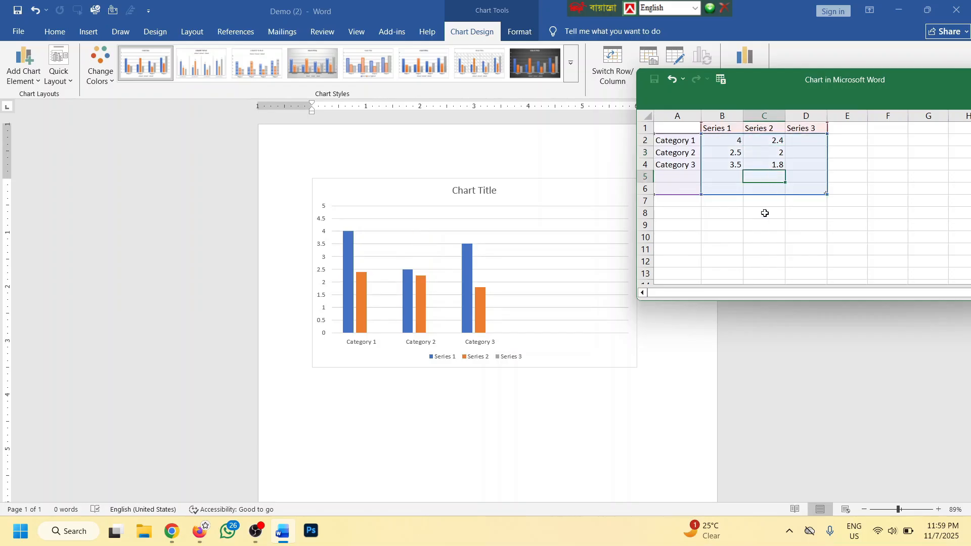
left_click_drag(794, 85, 324, 41)
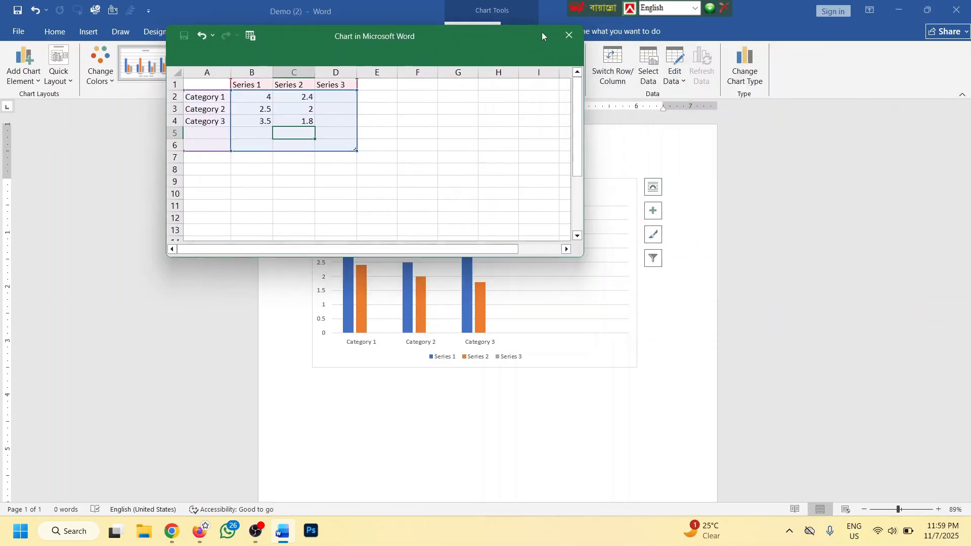
left_click(569, 35)
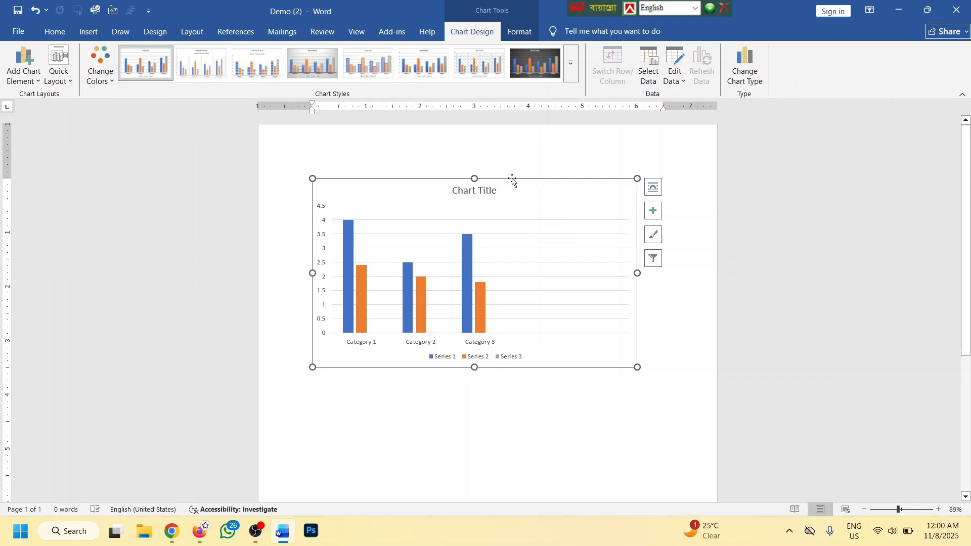
Set the chart's text wrapping to In Front of Text and drag it lower on the page
right_click(544, 181)
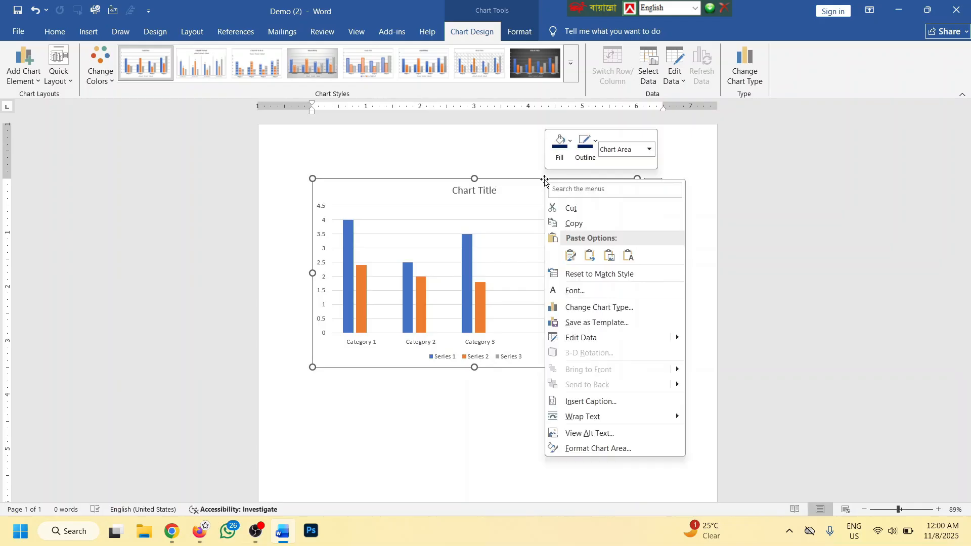
mouse_move(576, 416)
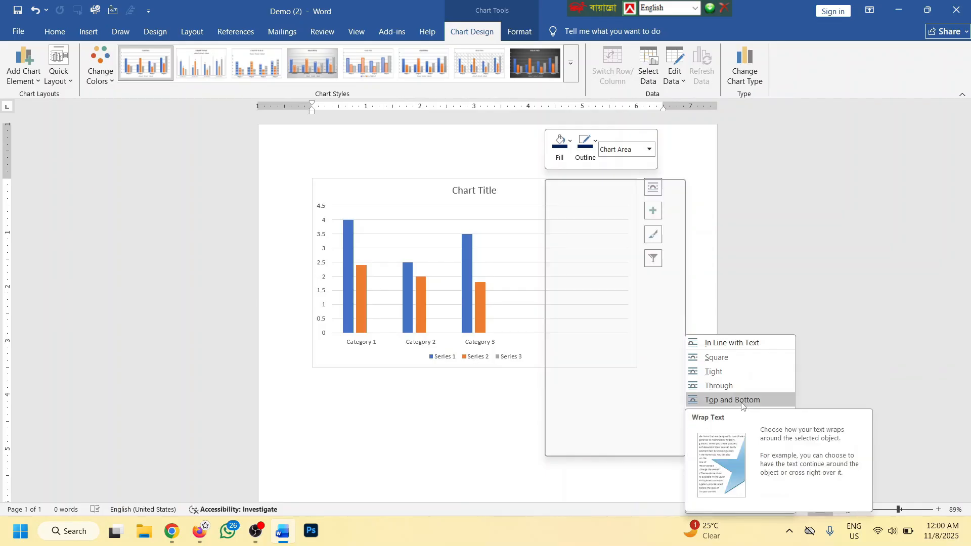
left_click(736, 429)
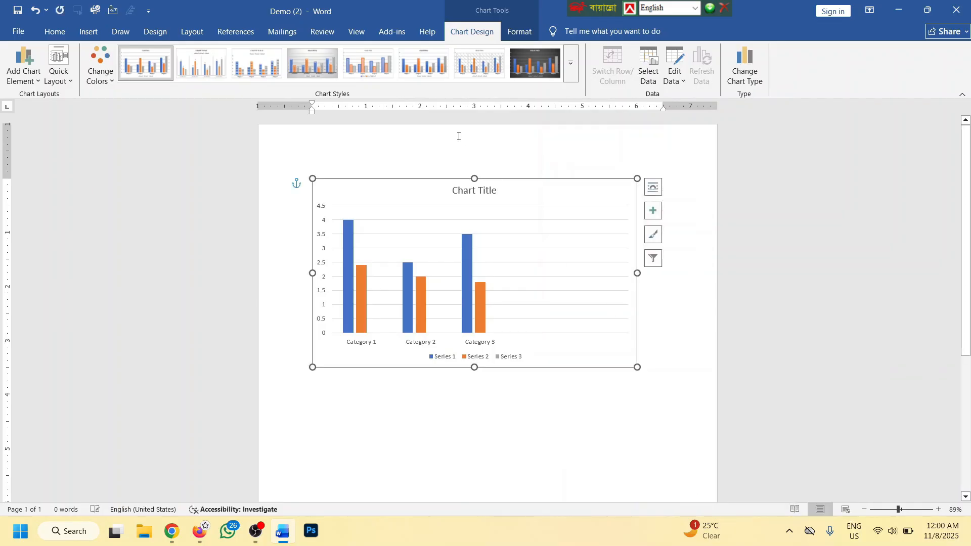
left_click_drag(530, 185, 533, 232)
left_click(530, 204)
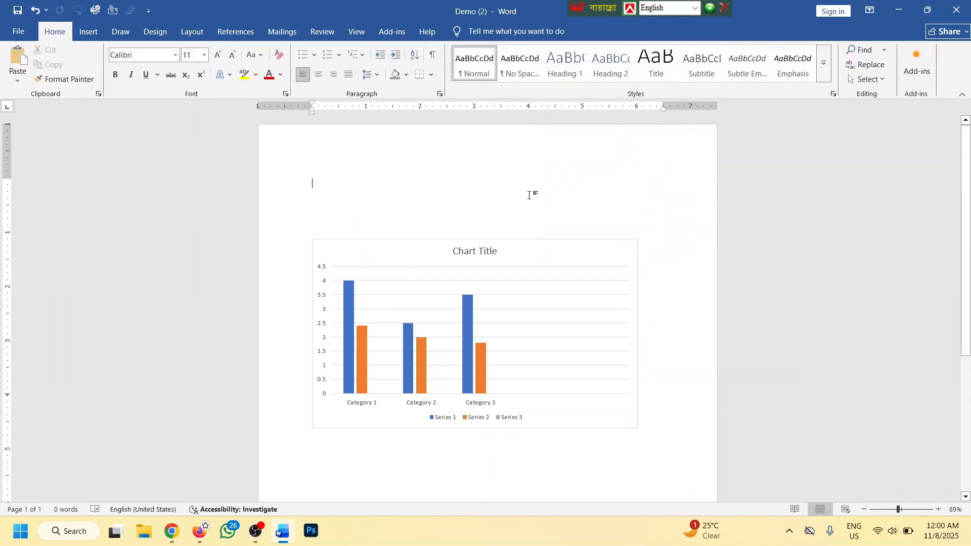
scroll(525, 205, "down", 3, "ctrl")
scroll(520, 210, "up", 3, "ctrl")
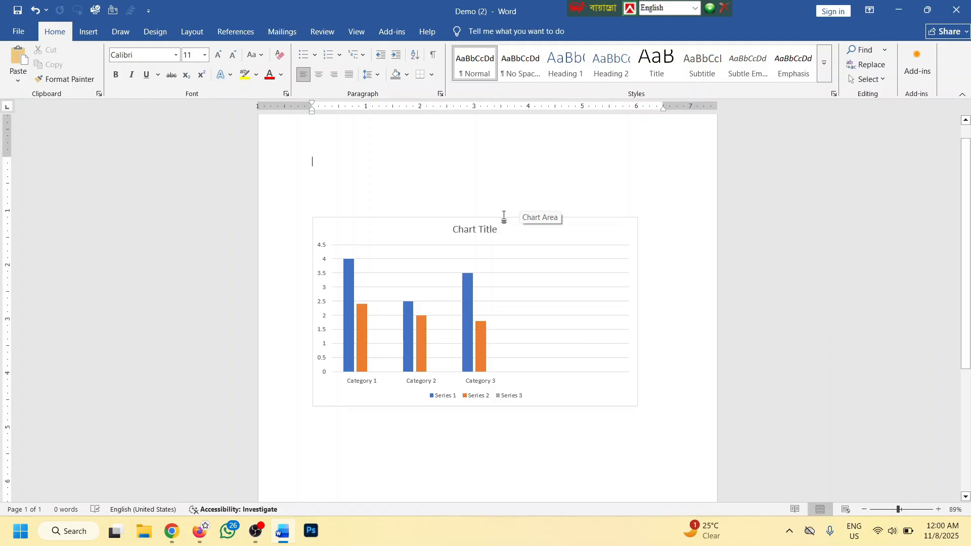
left_click(513, 218)
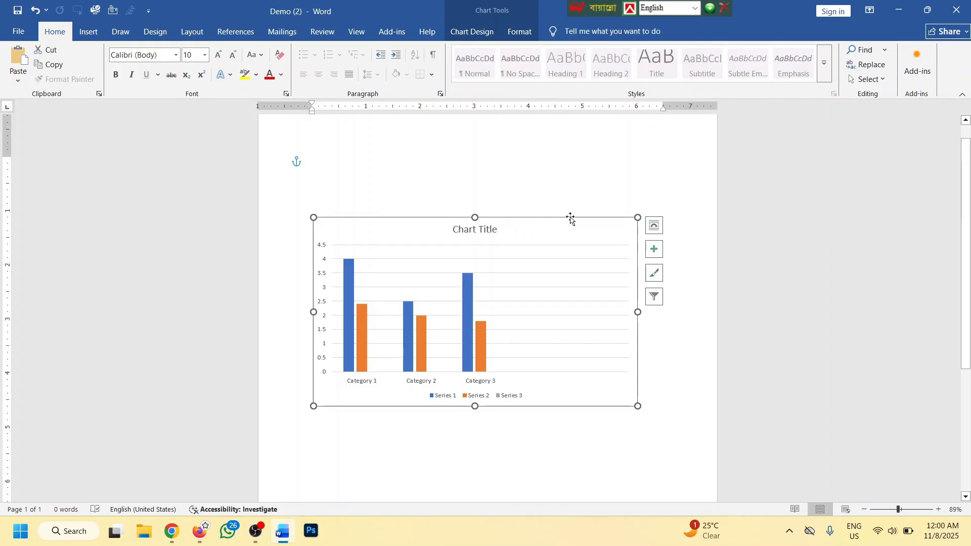
Enter 4 in Series 3 cells D2, D3 and D4, then close the data sheet
right_click(571, 216)
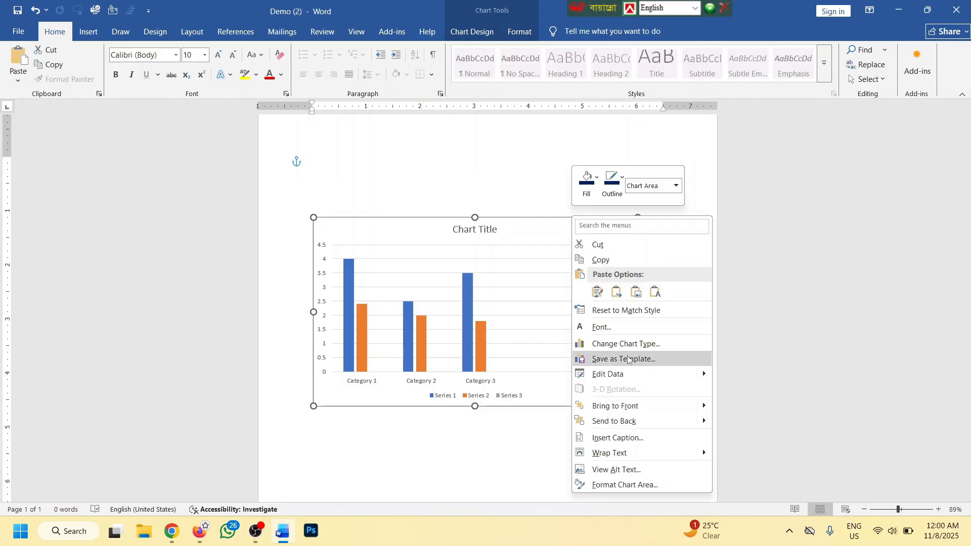
left_click(644, 374)
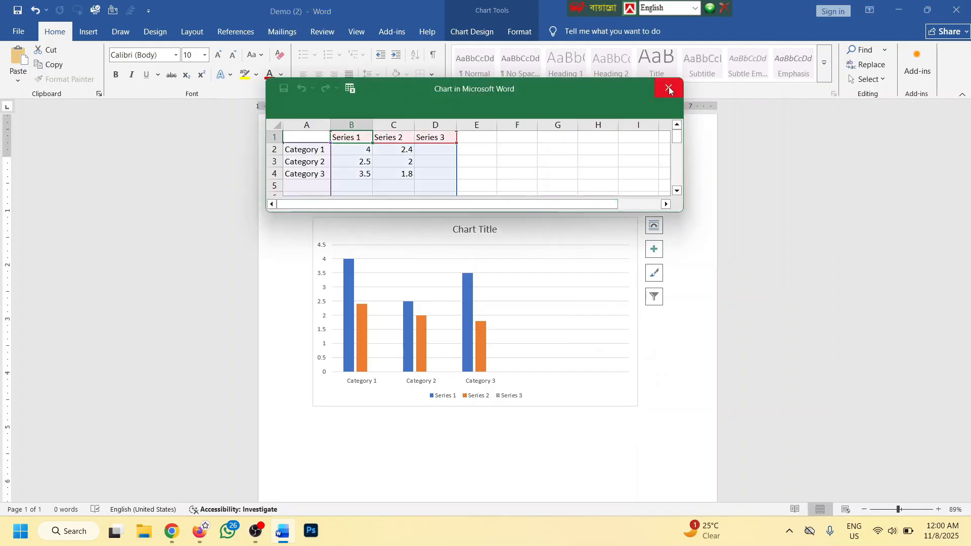
left_click(440, 153)
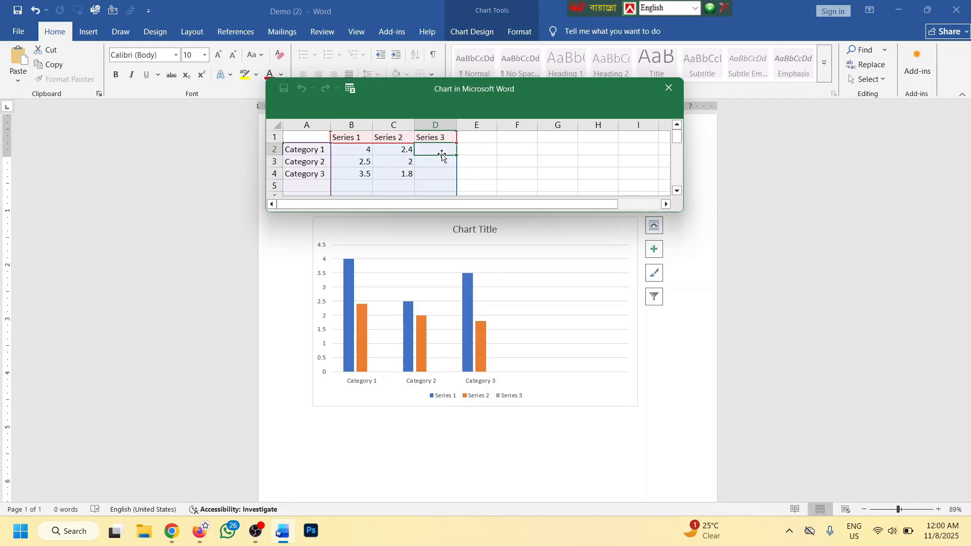
type("4")
left_click(443, 171)
type("4")
left_click(438, 162)
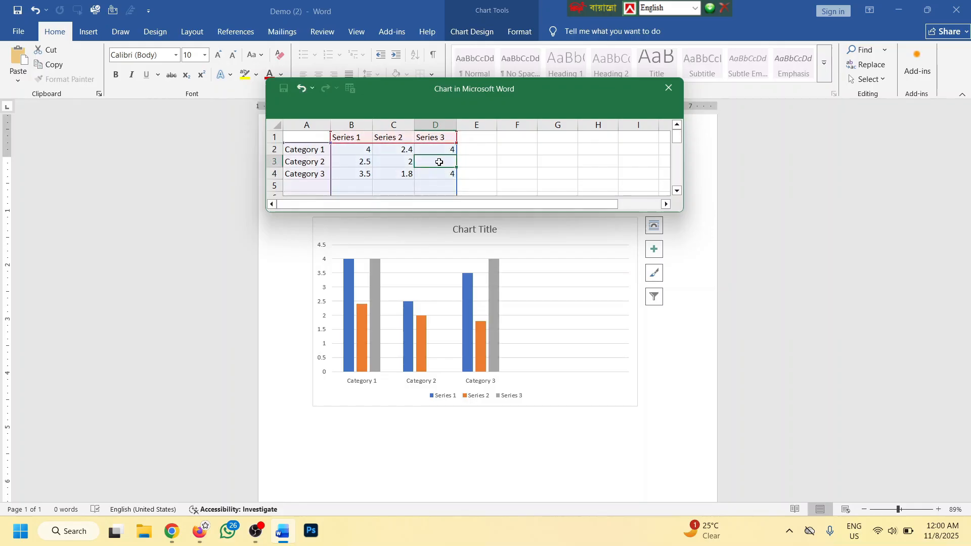
type("4")
left_click(465, 156)
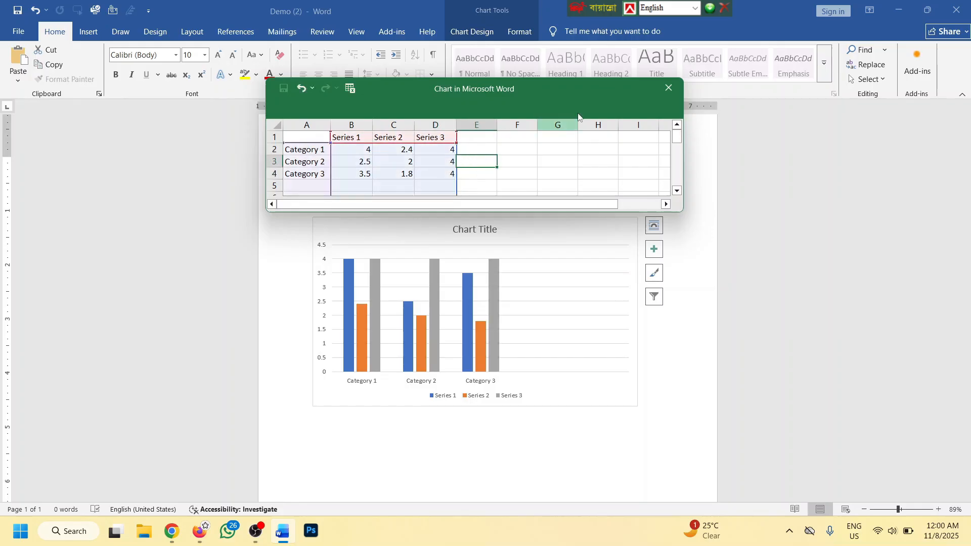
left_click(670, 89)
Select all and delete the chart from the page
left_click(84, 34)
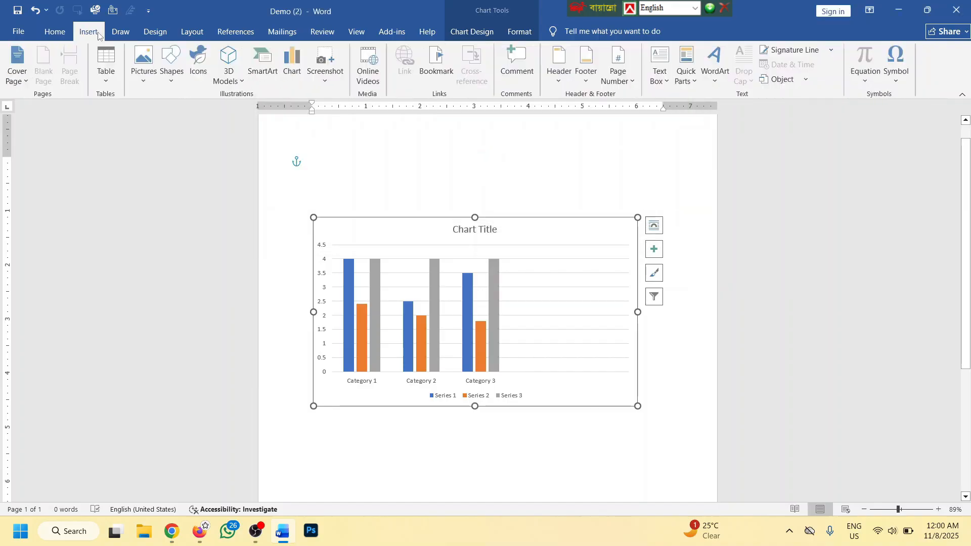
left_click(449, 183)
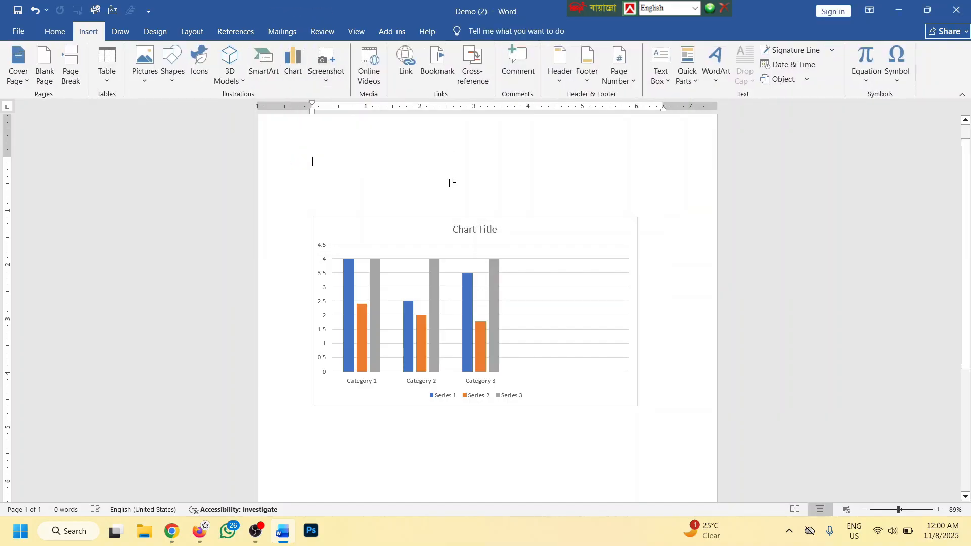
key("ctrl+a")
key("Delete")
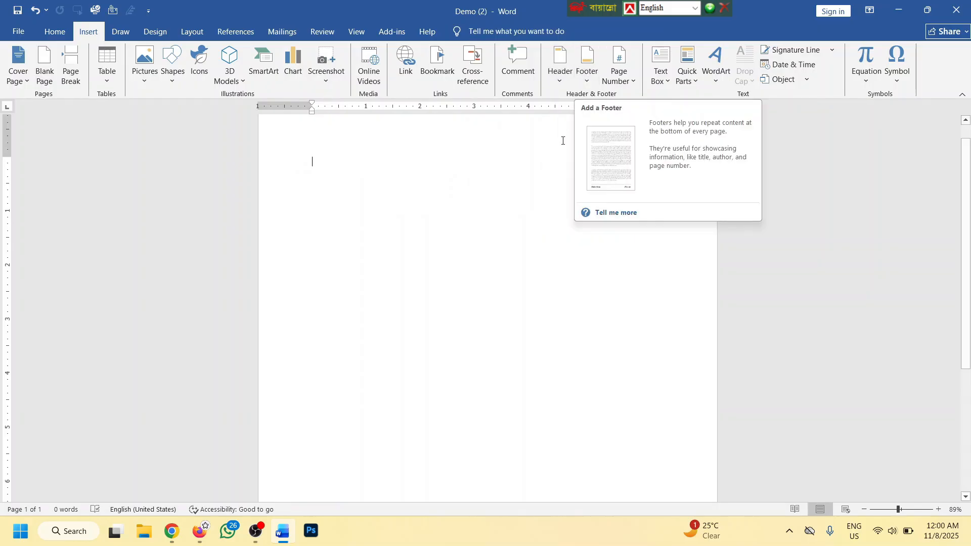
Type a test line 'wefhnwoeifhnwepfwef', then select and delete it
scroll(439, 207, "up", 1)
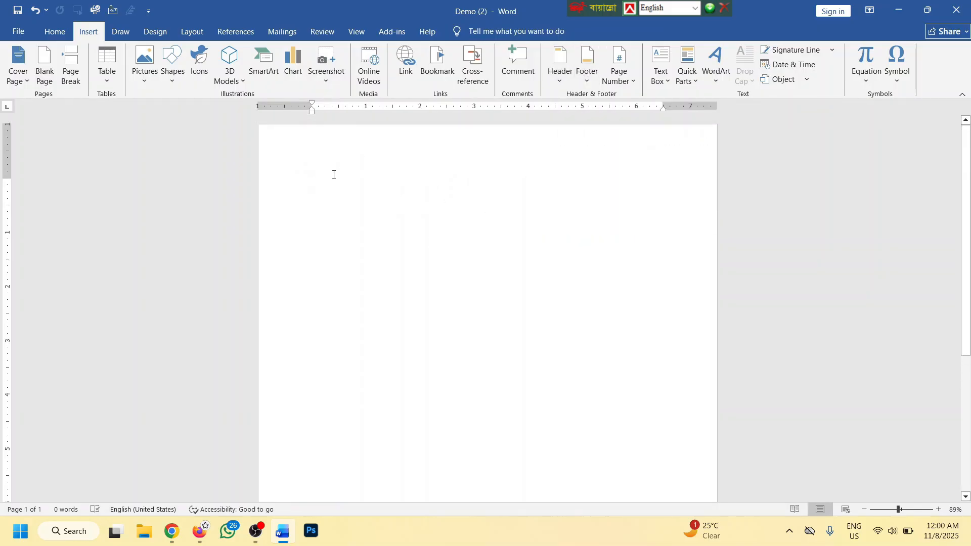
type("wefh")
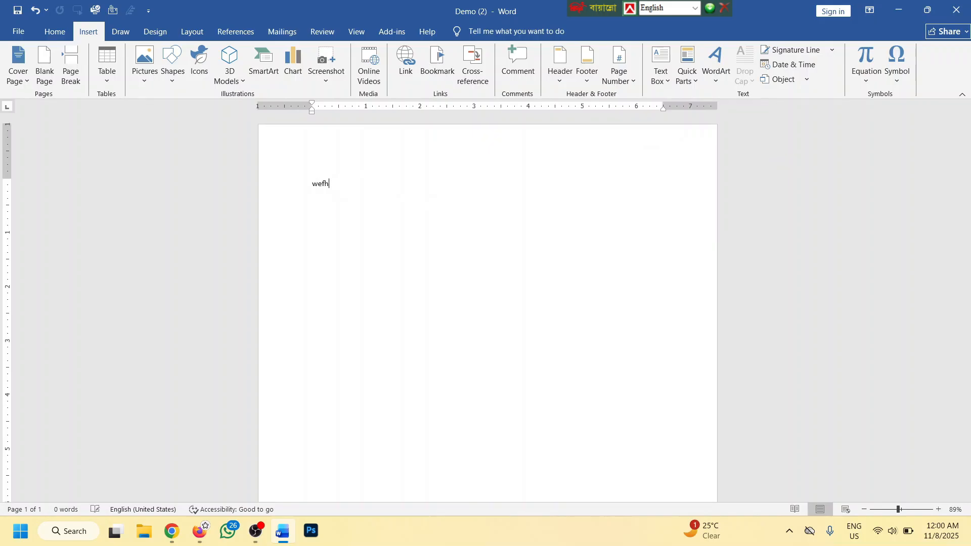
type("nwoeifhnwepfwef")
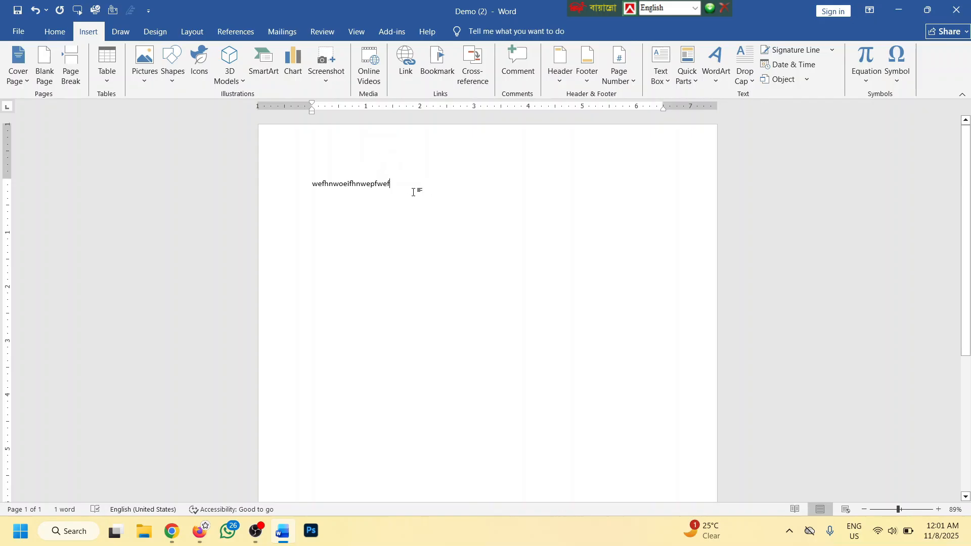
left_click_drag(413, 192, 288, 183)
key("BackSpace")
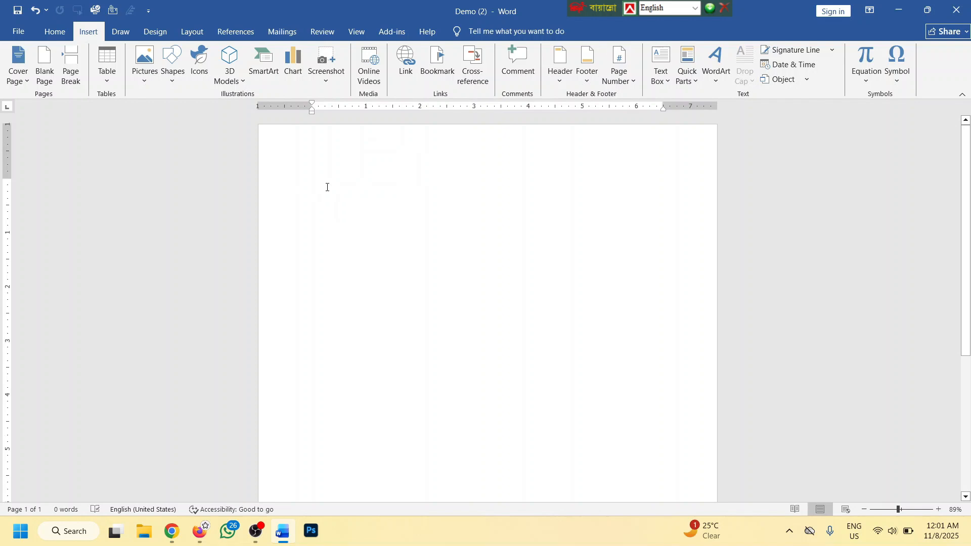
left_click(556, 71)
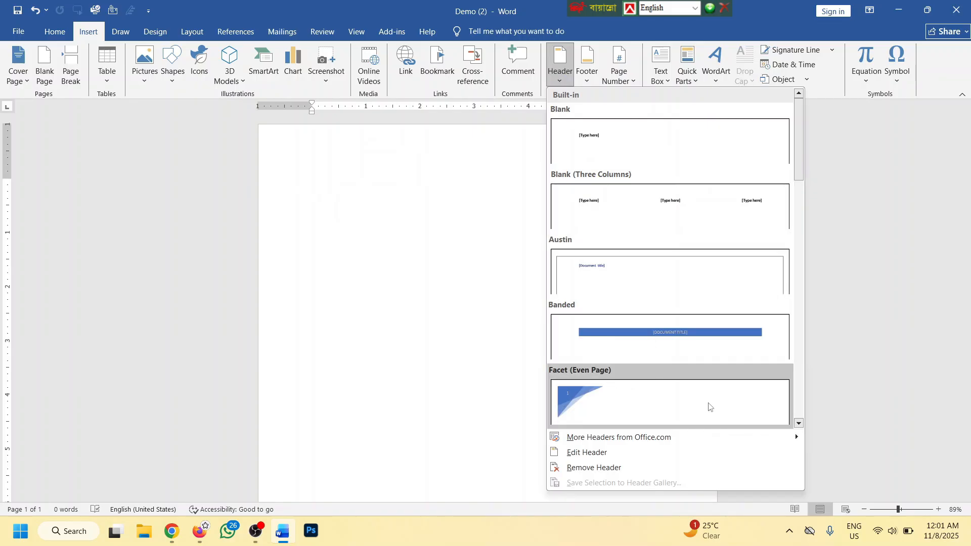
Insert a Facet (Even Page) header, type a filler line into it, and close header editing
left_click(619, 401)
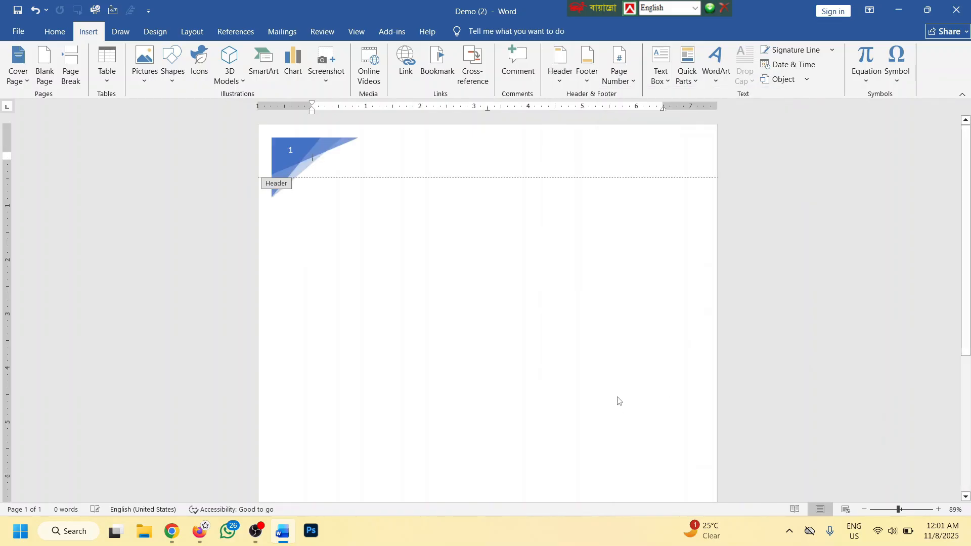
left_click(290, 150)
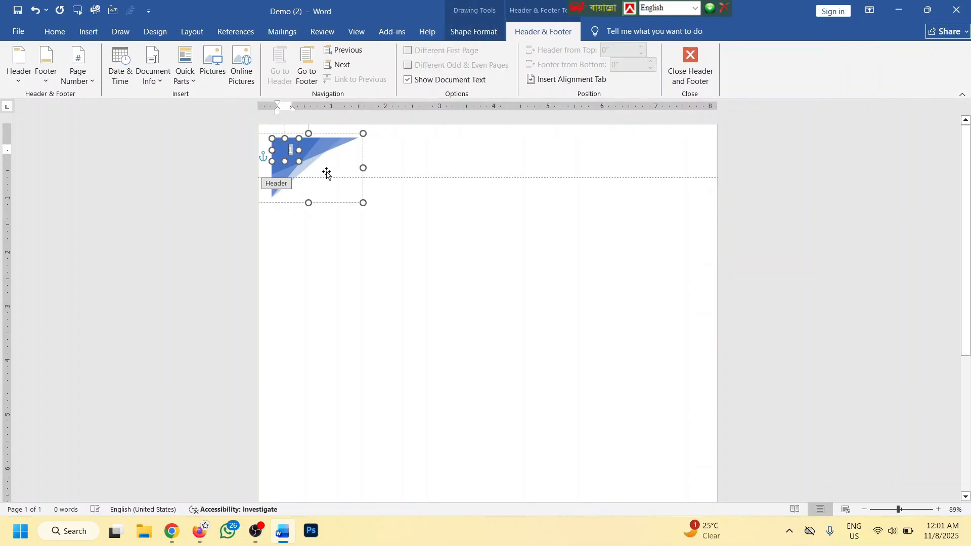
left_click(435, 150)
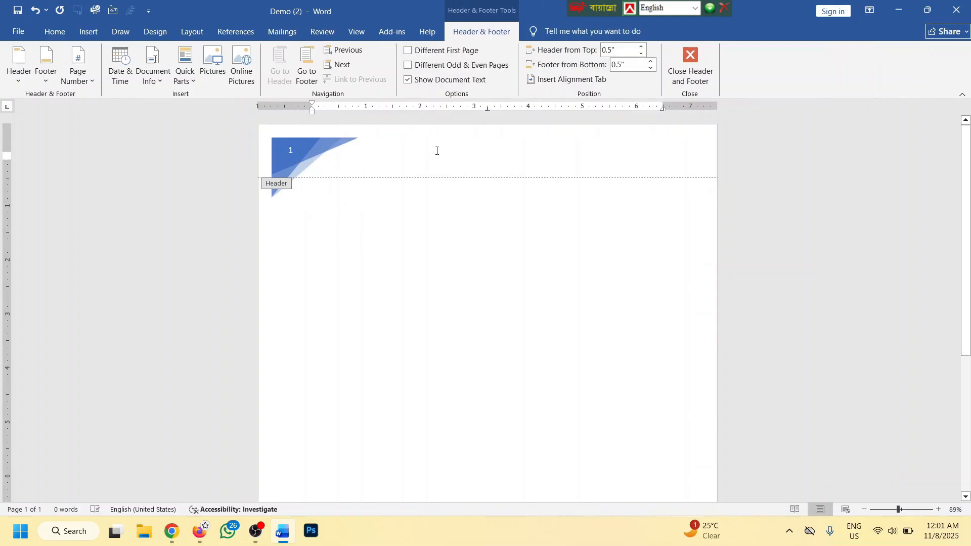
type("gn sa")
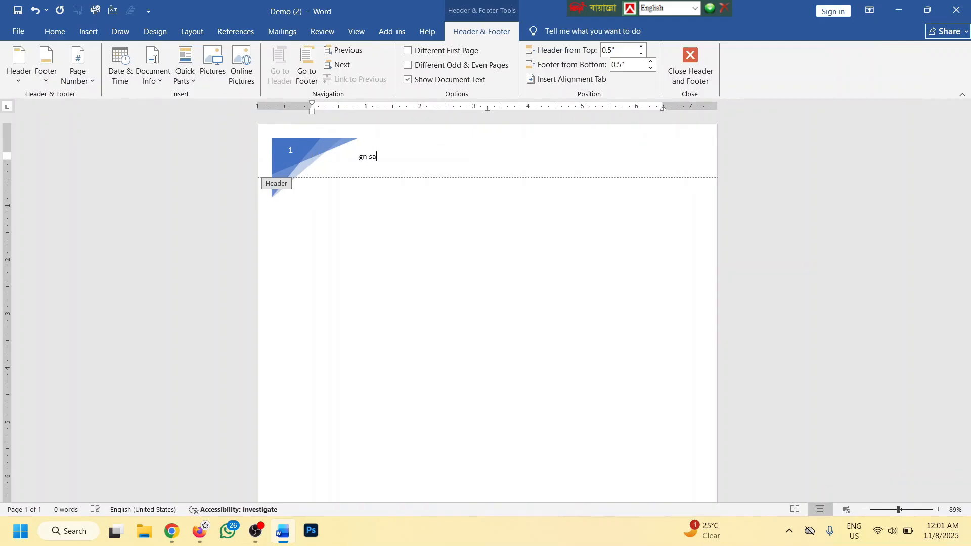
type("kg;af dsgkldfa gkflsc")
type("ngad fmgkasfl gasm")
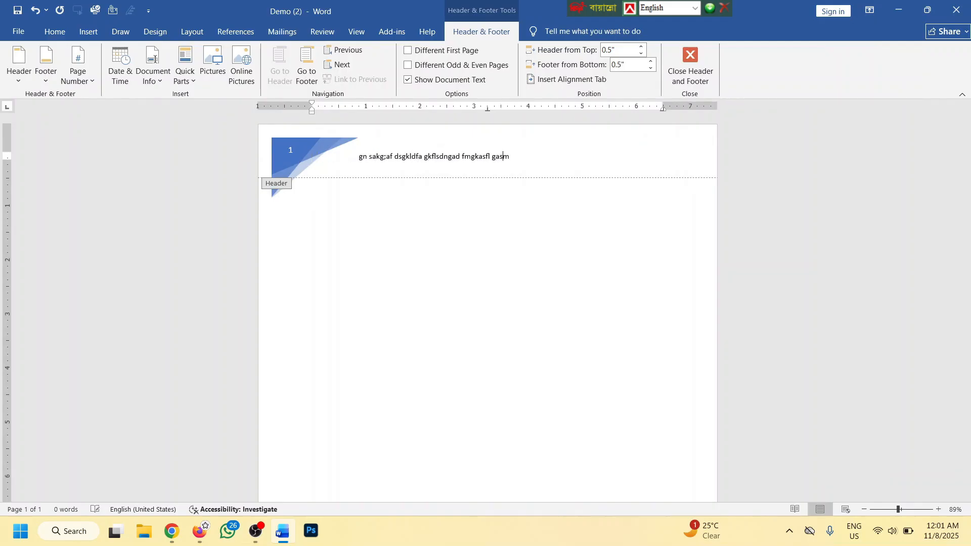
type("dgkas gmsgsgsdgsagsdg")
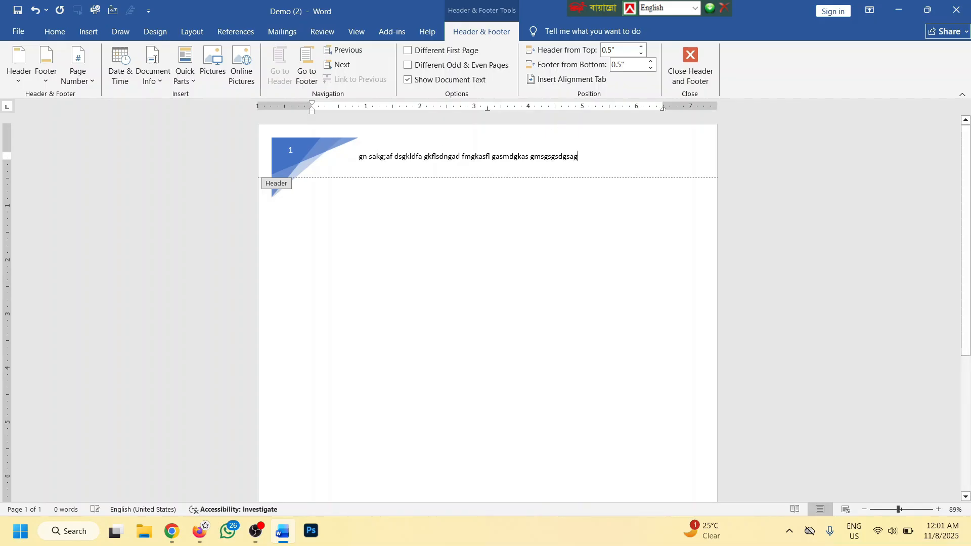
left_click(688, 66)
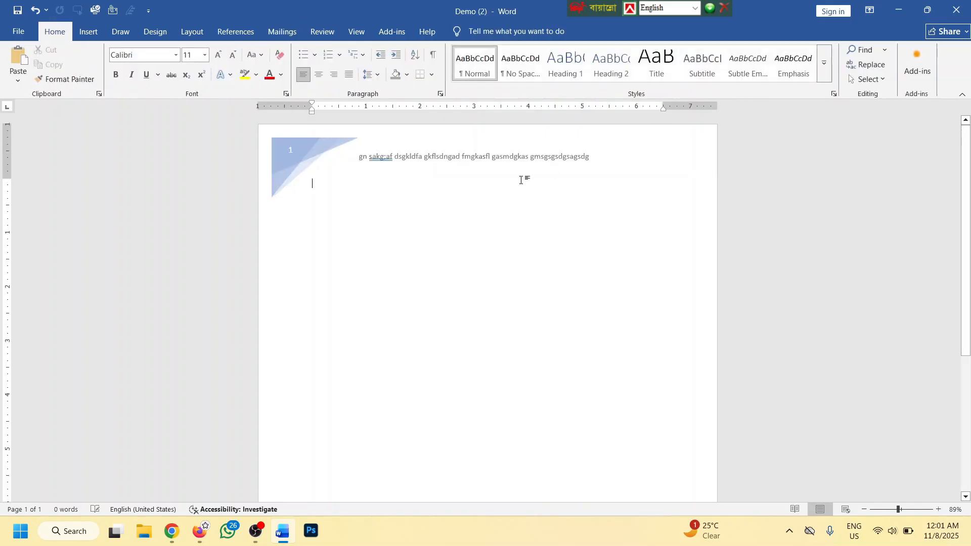
Scroll through the pages, then switch the page view to Side to Side
scroll(442, 207, "down", 2)
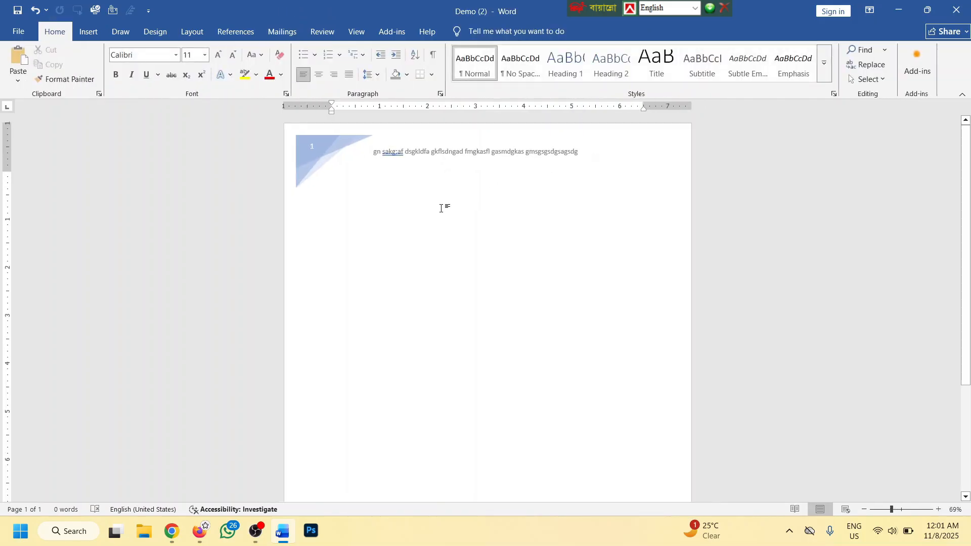
scroll(442, 211, "up", 2)
scroll(443, 211, "down", 3)
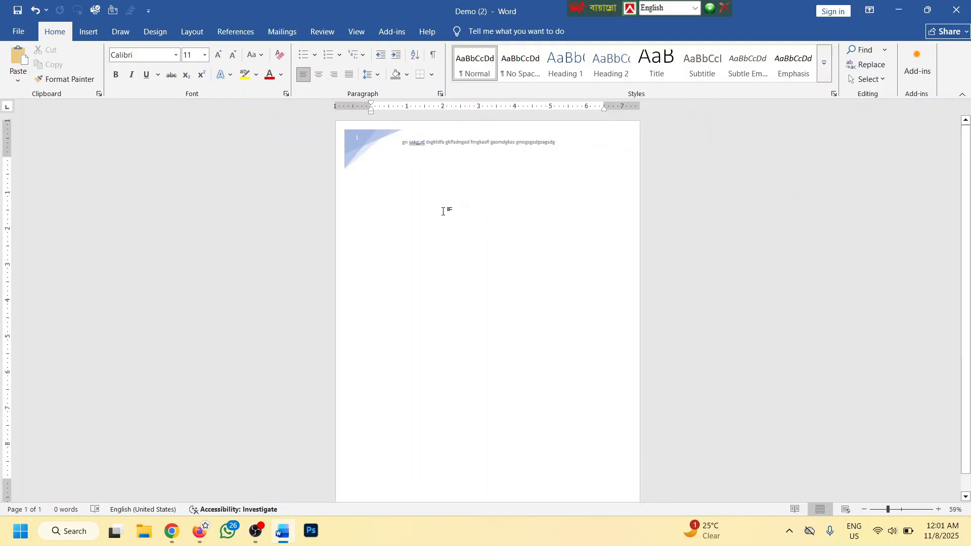
scroll(442, 210, "down", 20)
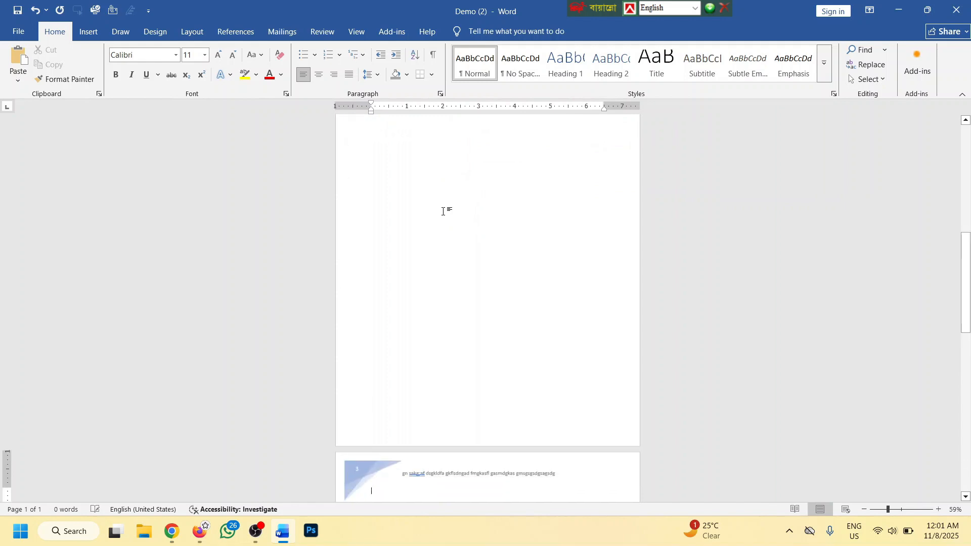
scroll(443, 210, "down", 5)
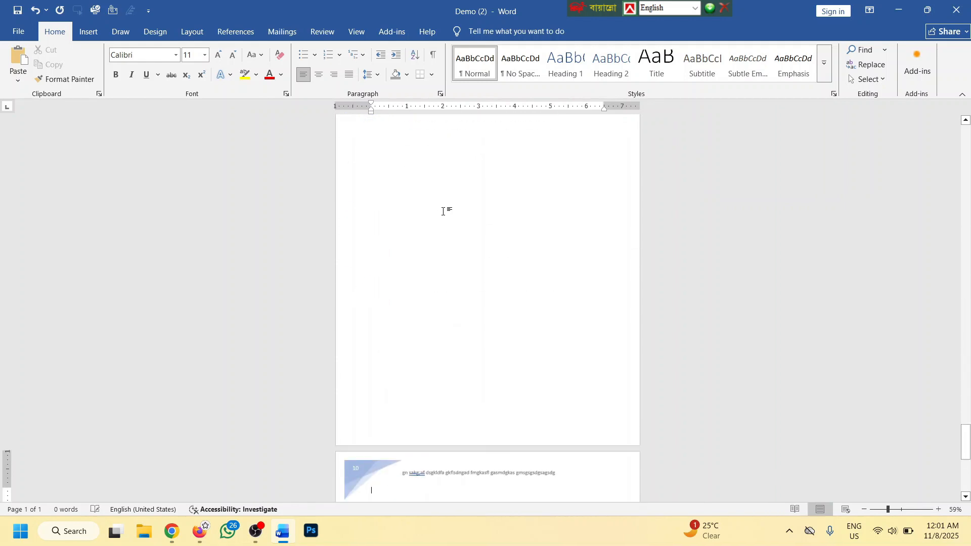
scroll(445, 210, "down", 3)
left_click(357, 31)
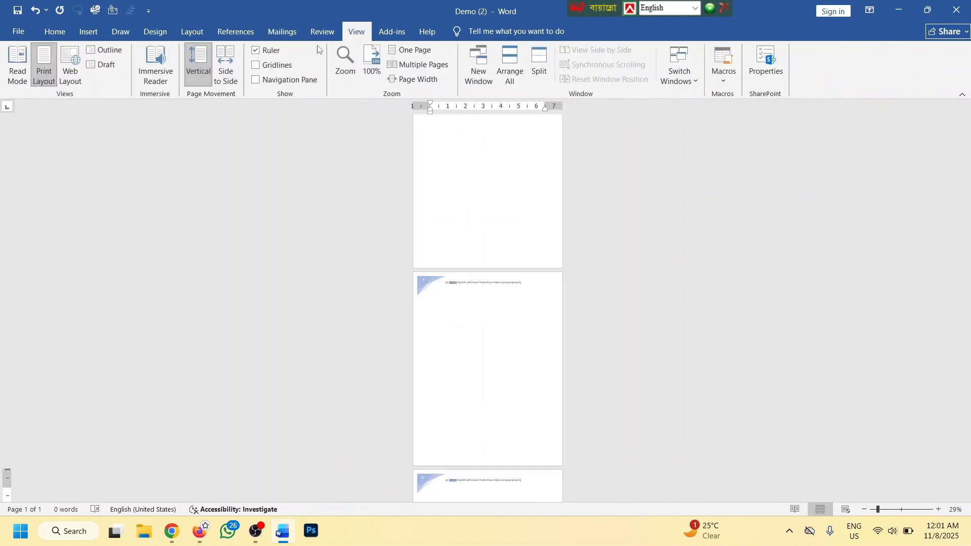
left_click(229, 71)
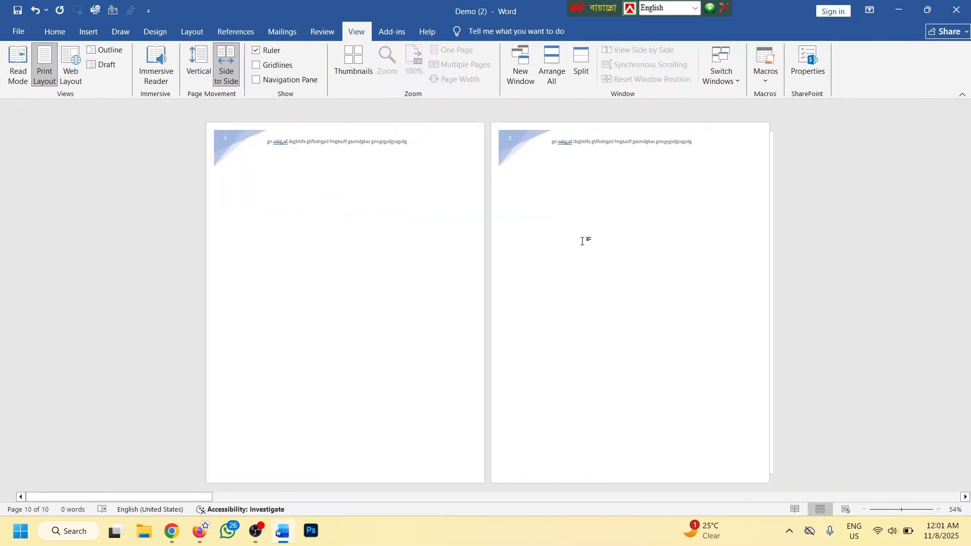
scroll(582, 241, "down", 4)
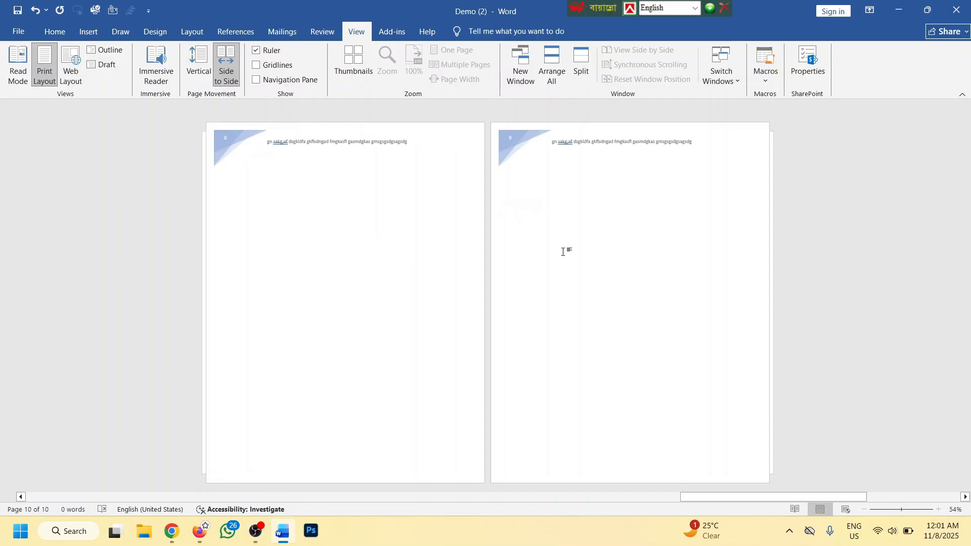
left_click(542, 244)
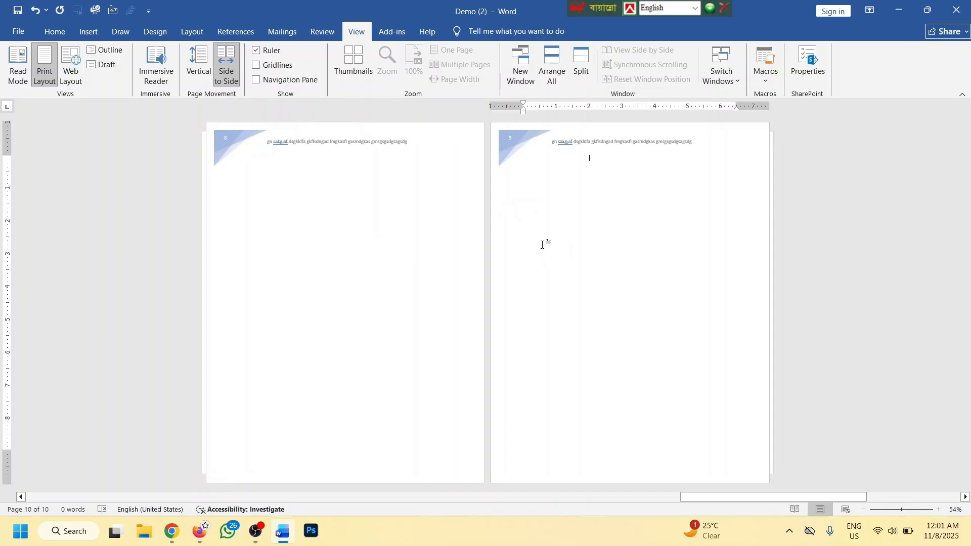
Switch back to Vertical page movement and scroll up to page 1
left_click(198, 65)
scroll(521, 203, "up", 1)
scroll(477, 206, "up", 6)
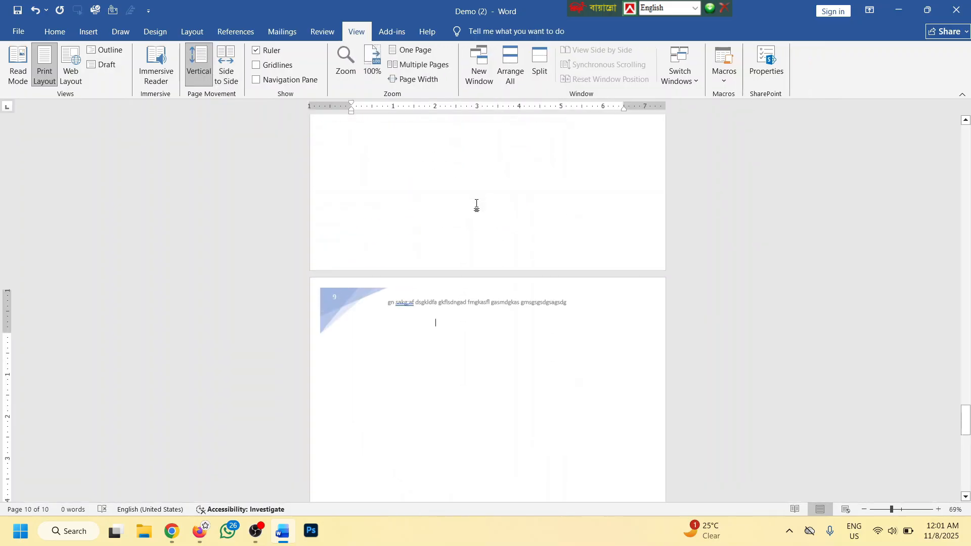
scroll(481, 201, "up", 6)
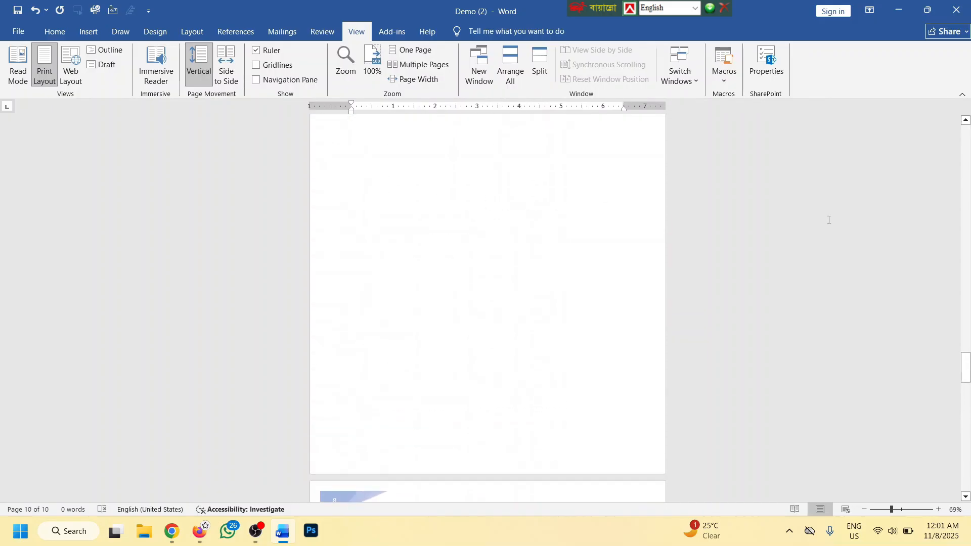
left_click_drag(966, 364, 965, 132)
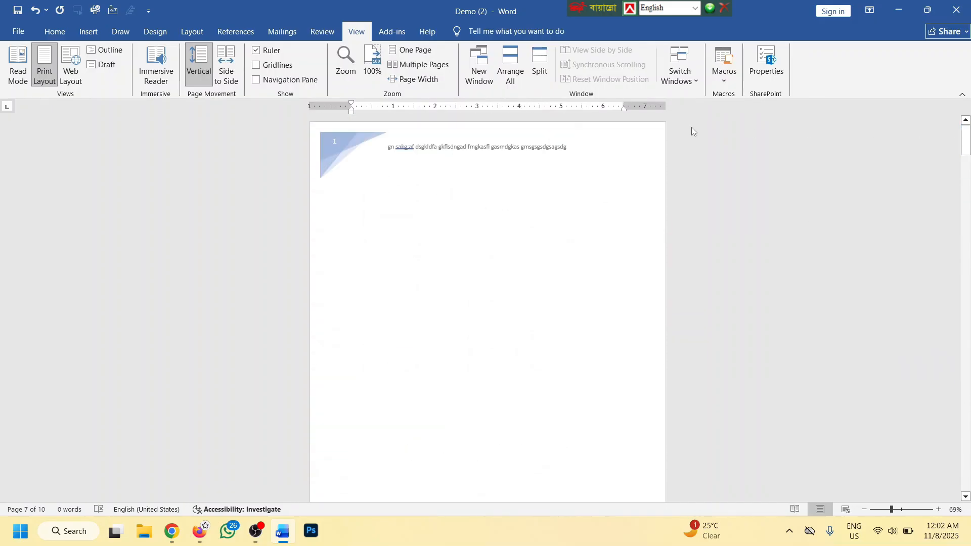
scroll(512, 147, "up", 5)
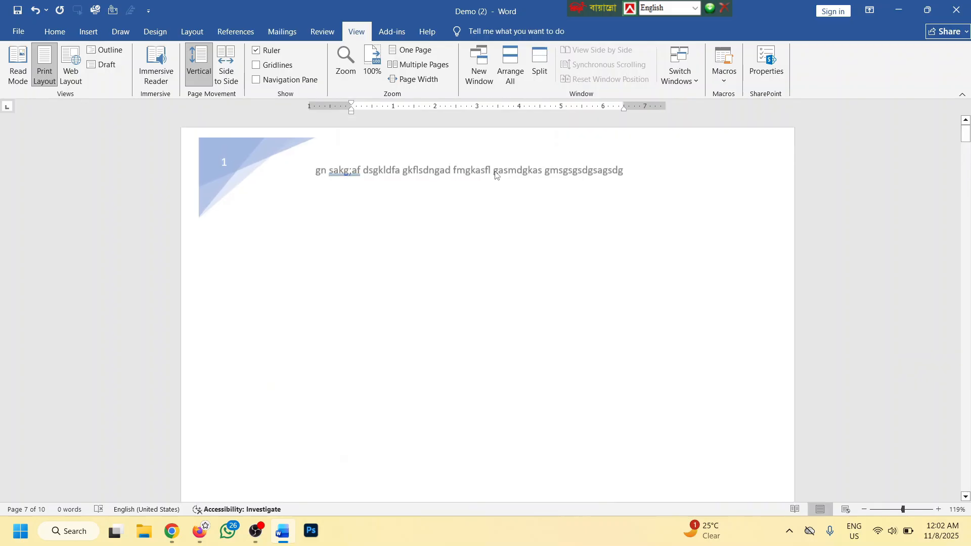
Delete the header's text and picture and return to the document body
triple_click(484, 169)
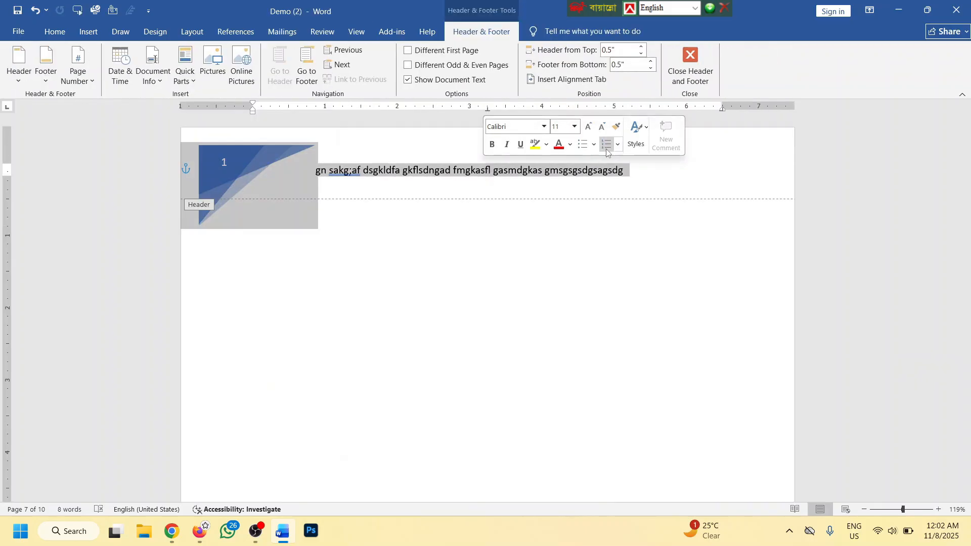
key("Delete")
double_click(413, 238)
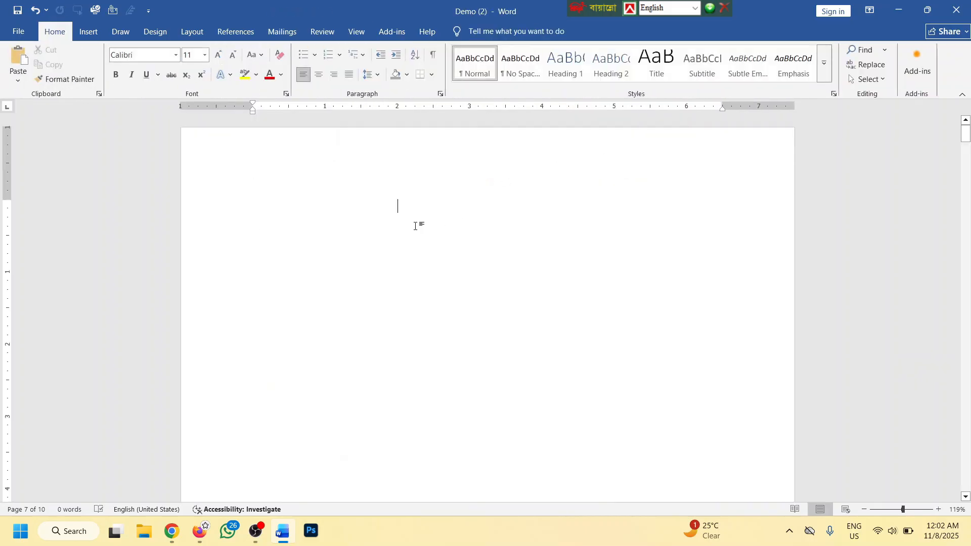
Insert a Blank (Three Columns) footer and type 'tghsdh' and 'dhsdfhdsf' into its slots
left_click(89, 32)
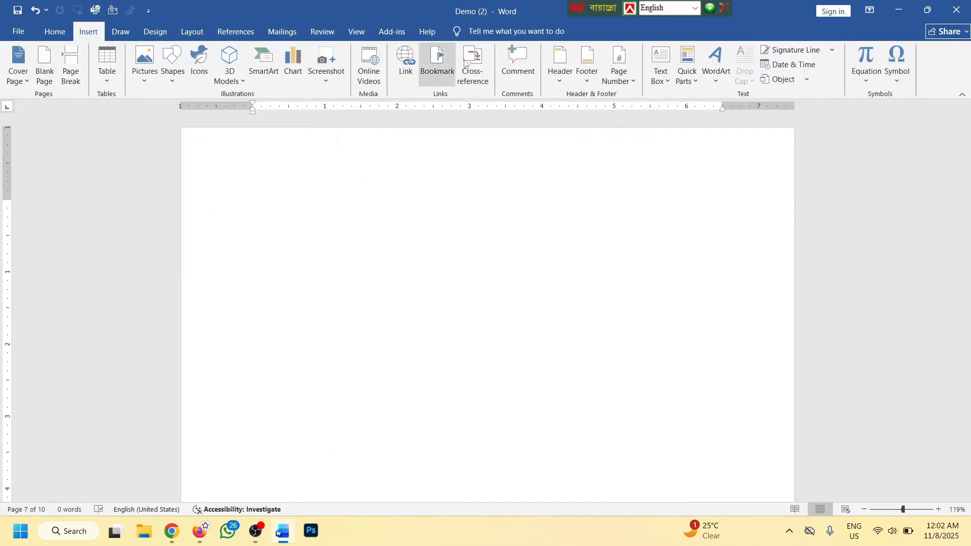
left_click(586, 63)
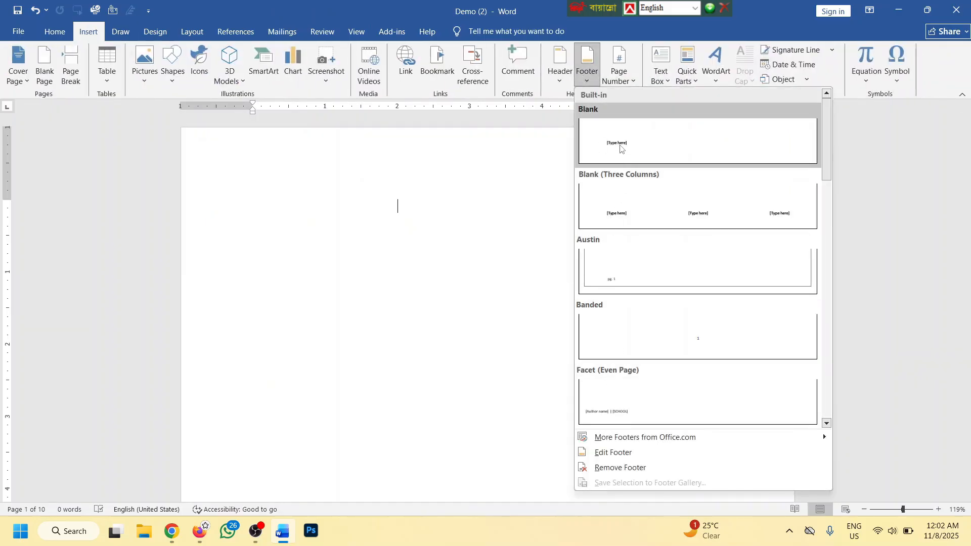
left_click(672, 212)
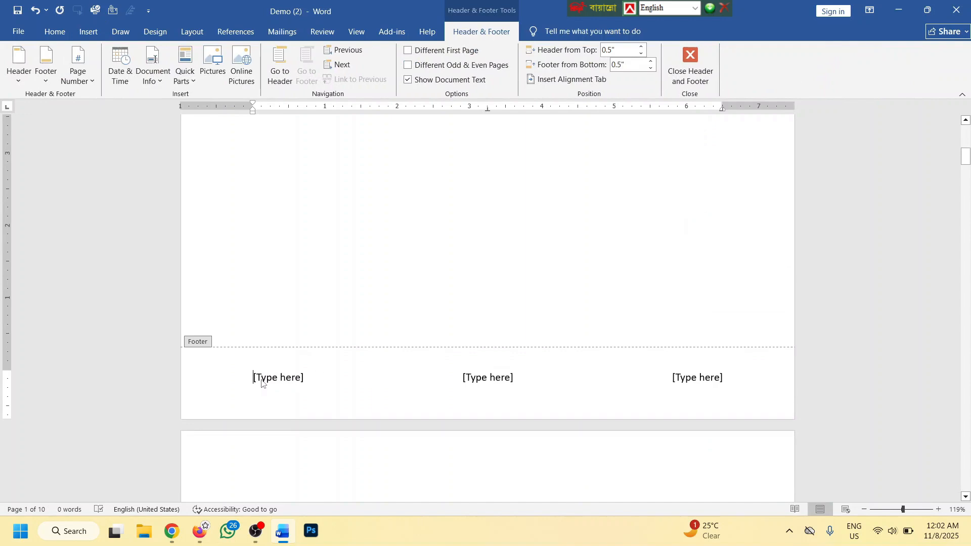
left_click(264, 380)
type("tghsdh")
left_click(493, 374)
type("dhsdfhdsf")
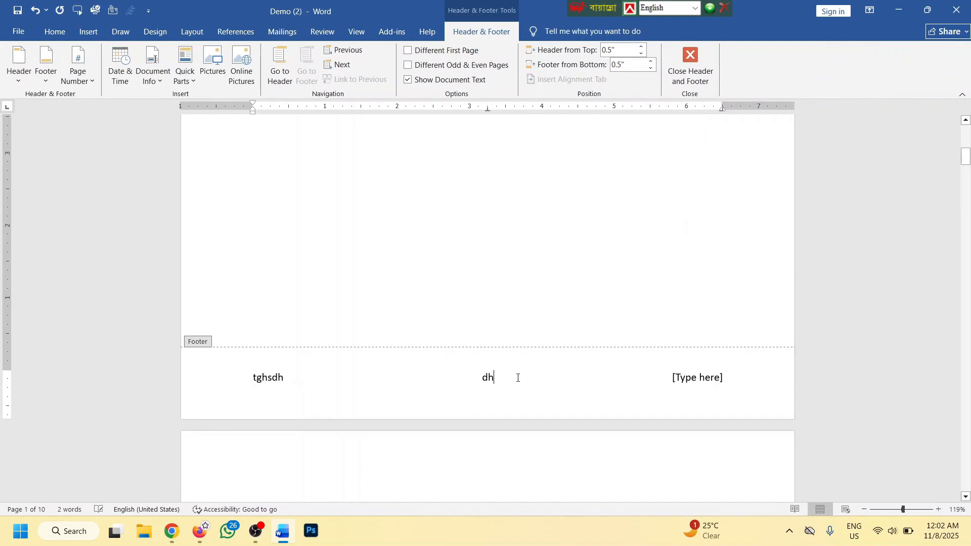
left_click(698, 378)
Leave the footer and clear the whole document down to a single empty page
type("dhfsdt4e")
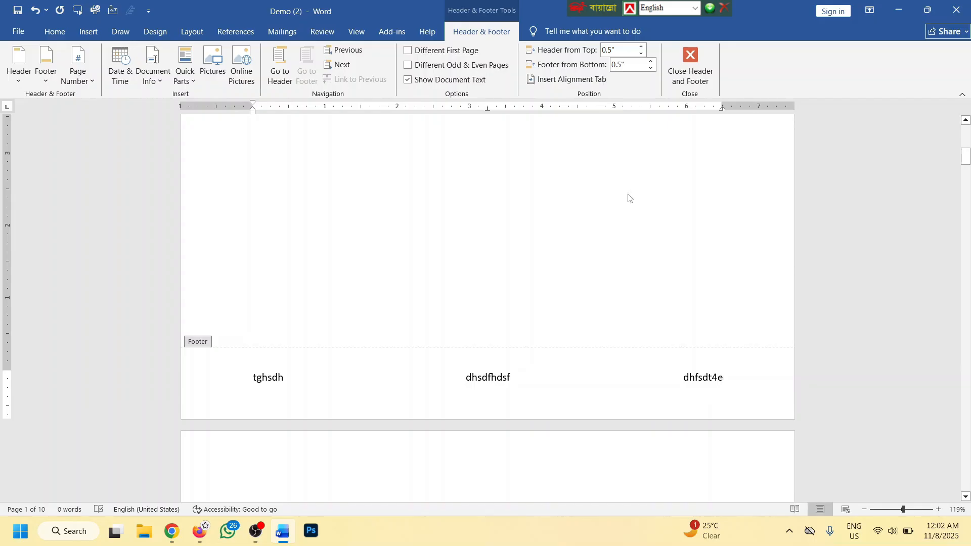
left_click(690, 66)
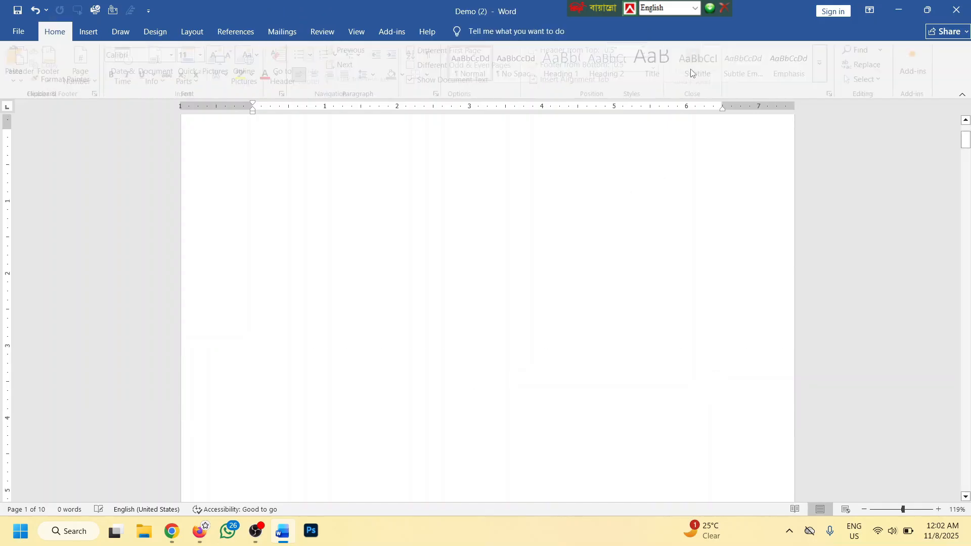
scroll(563, 231, "down", 7, "ctrl")
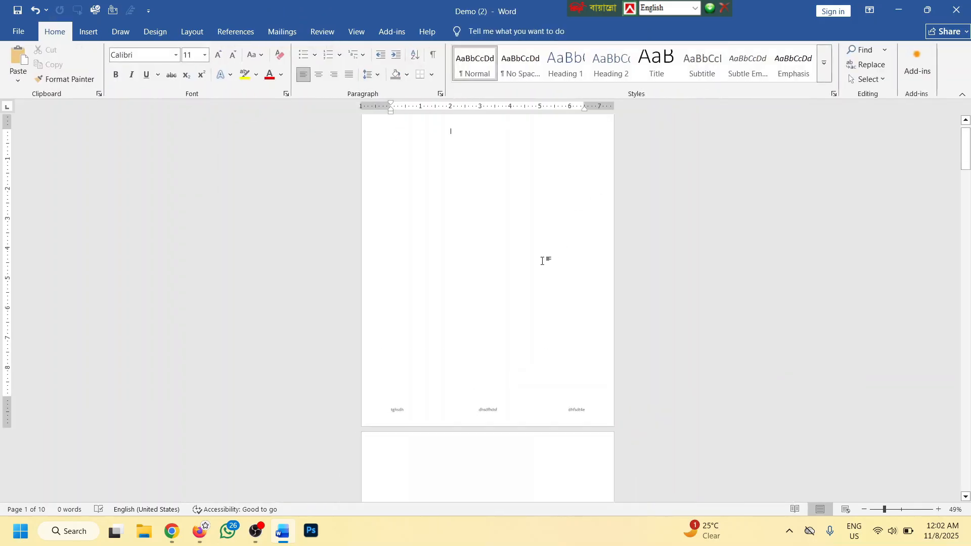
scroll(542, 261, "down", 15)
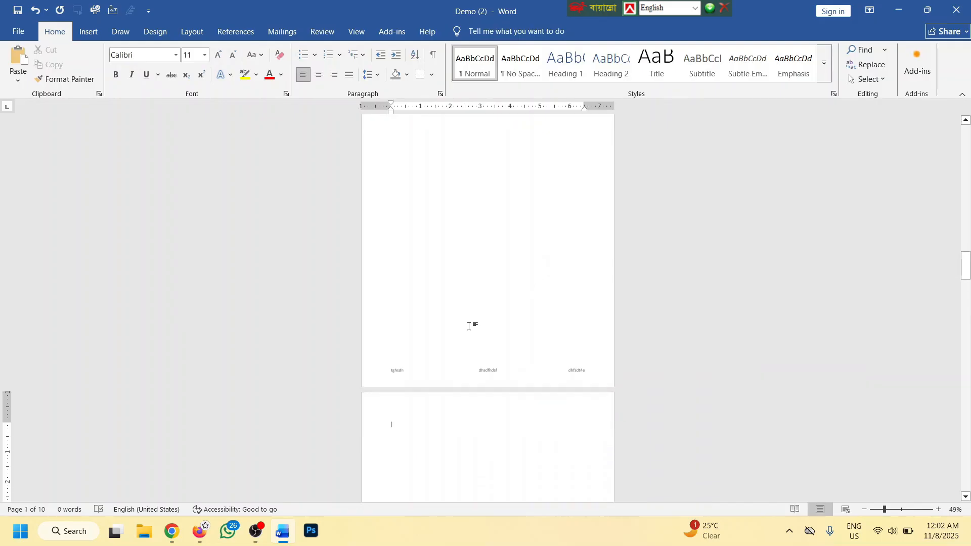
scroll(468, 326, "up", 5)
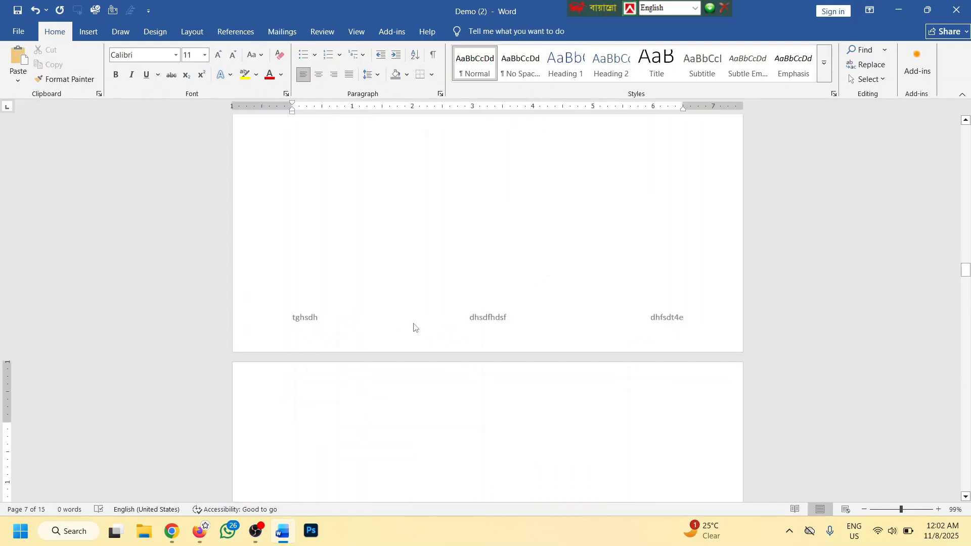
key("ctrl+a")
key("Delete")
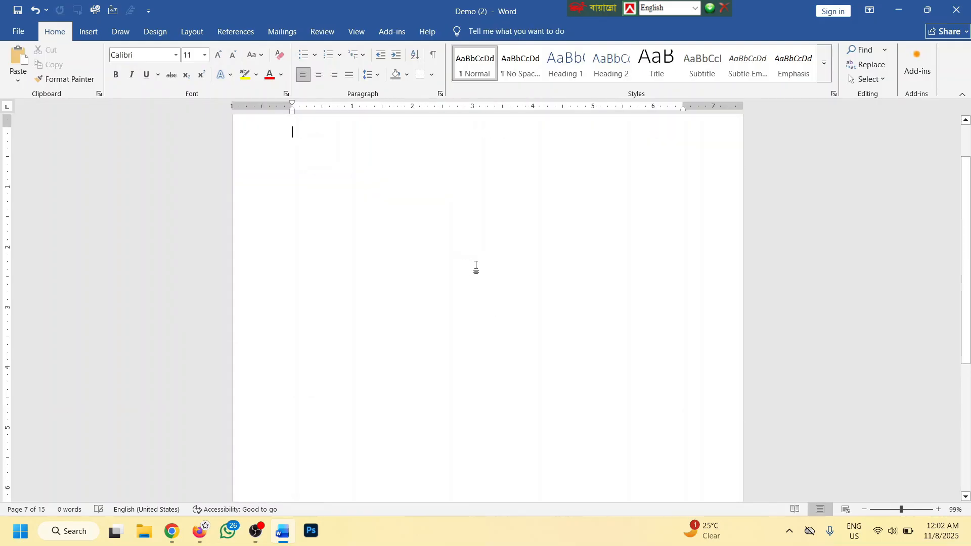
scroll(474, 261, "up", 2)
scroll(580, 199, "down", 6)
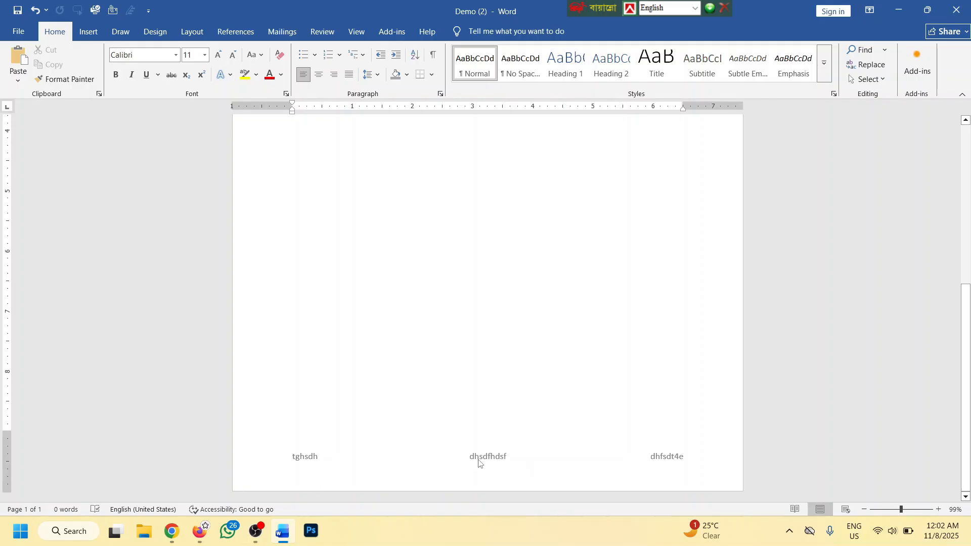
Delete all of the footer's text and return to the page body
double_click(494, 462)
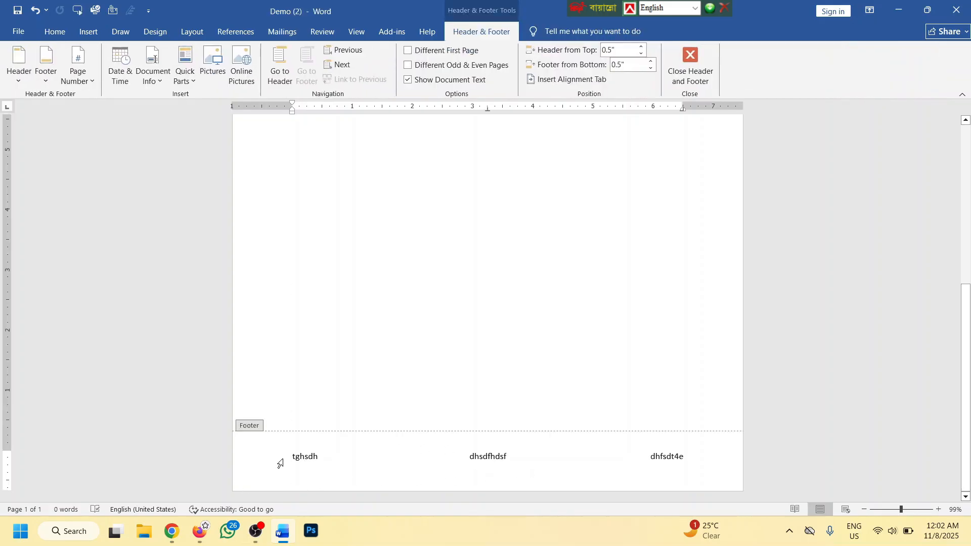
left_click_drag(278, 459, 684, 448)
key("Delete")
scroll(555, 377, "up", 10)
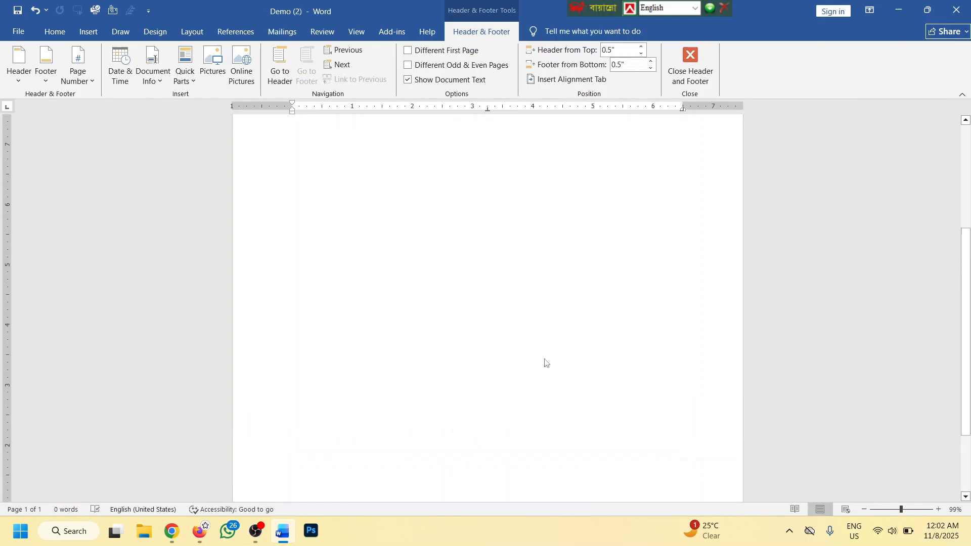
double_click(414, 217)
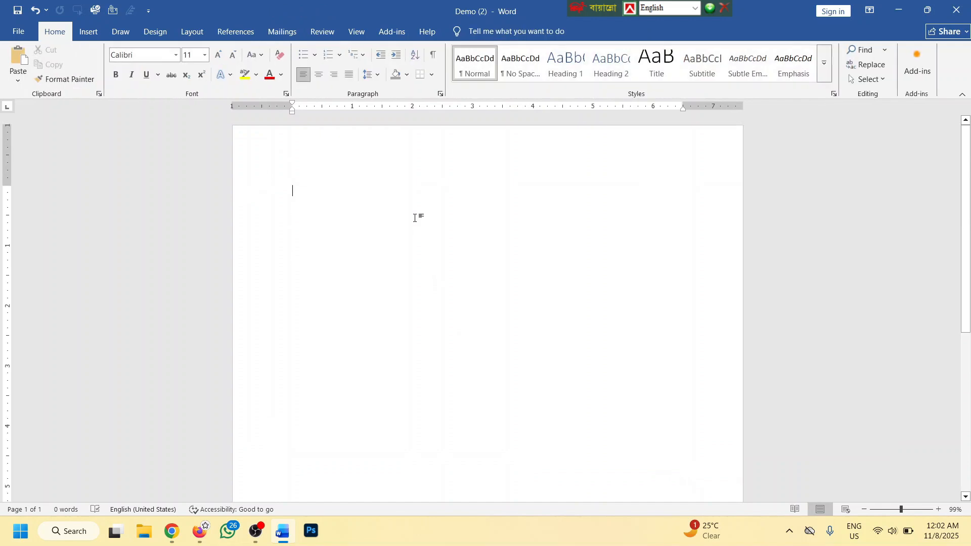
Add a Plain Number 3 page number at the bottom right of the footer
left_click(89, 31)
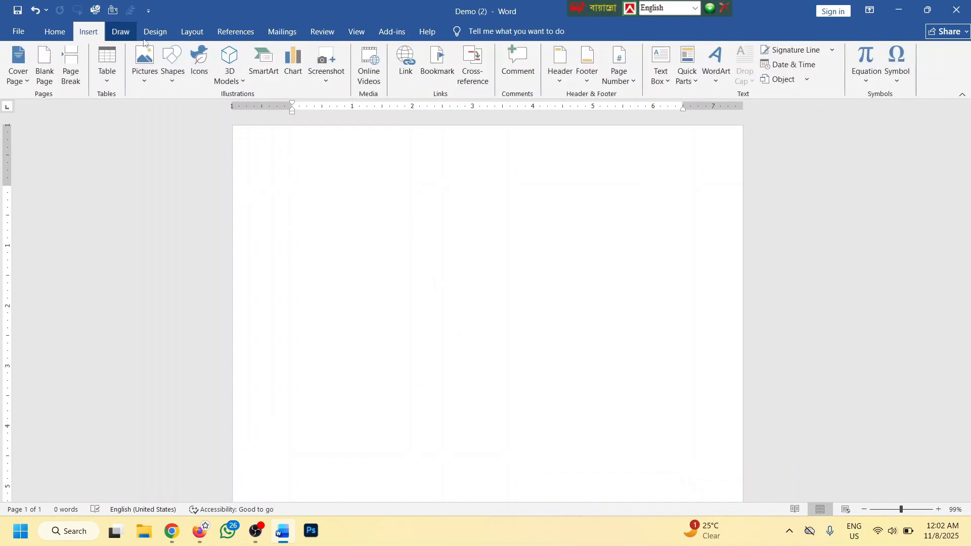
left_click(628, 74)
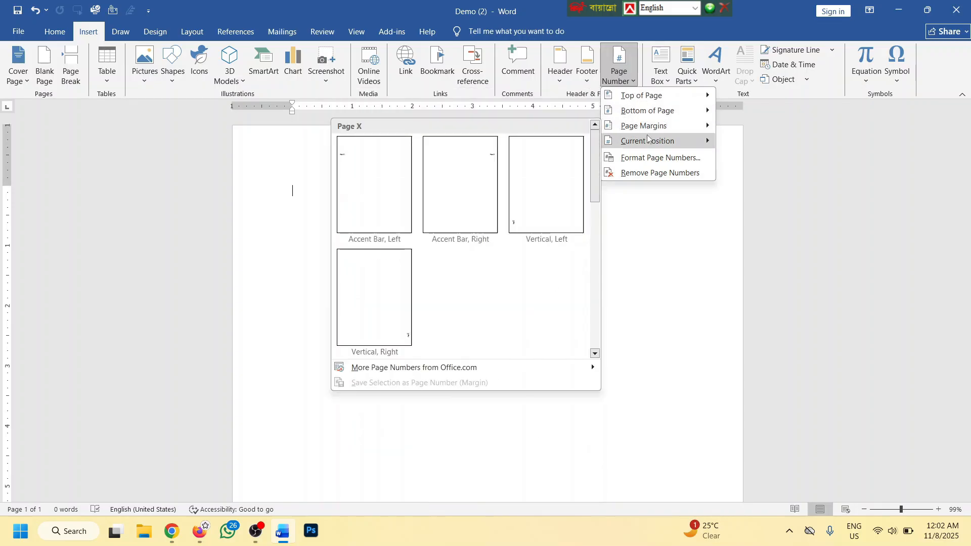
mouse_move(648, 141)
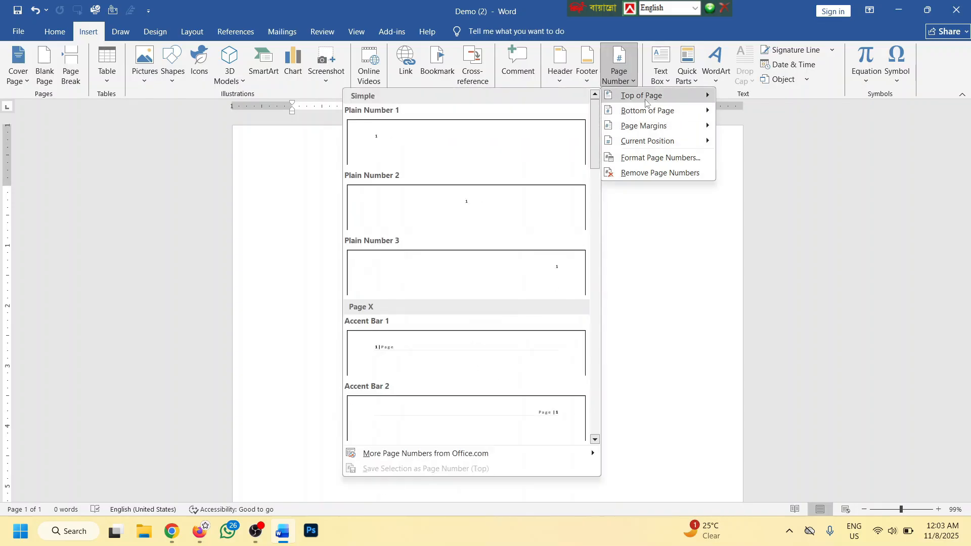
mouse_move(652, 112)
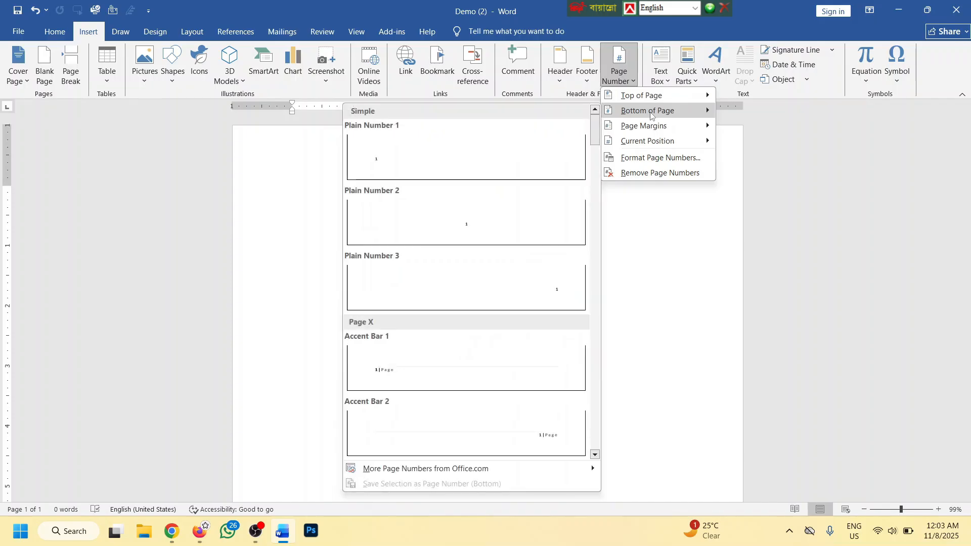
left_click(522, 279)
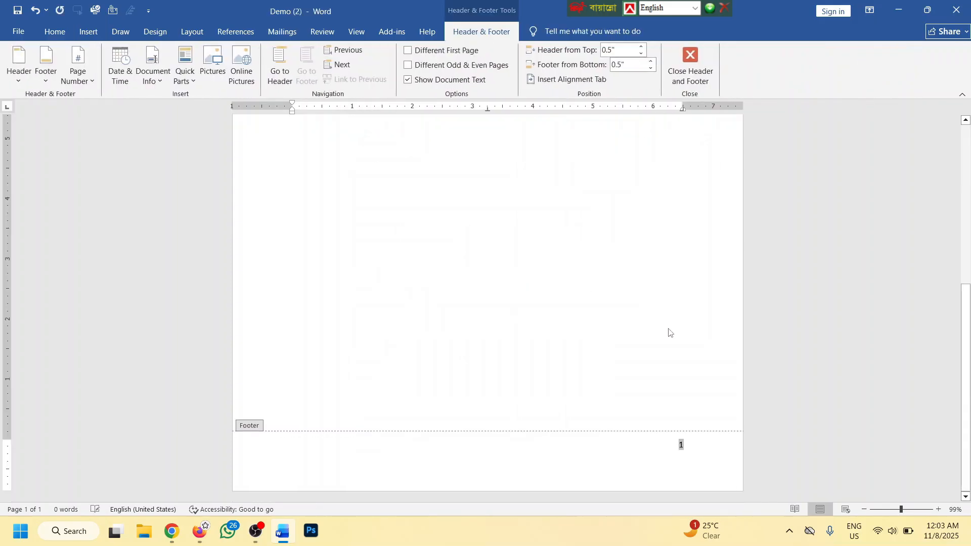
Close footer editing and scroll down to page 19, whose footer shows 19
double_click(676, 385)
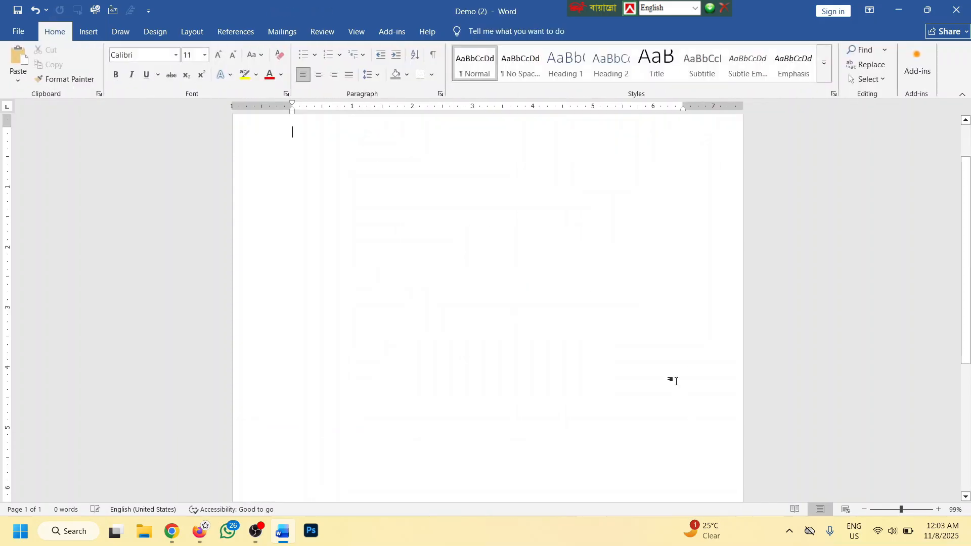
scroll(633, 301, "down", 4)
scroll(631, 301, "down", 10)
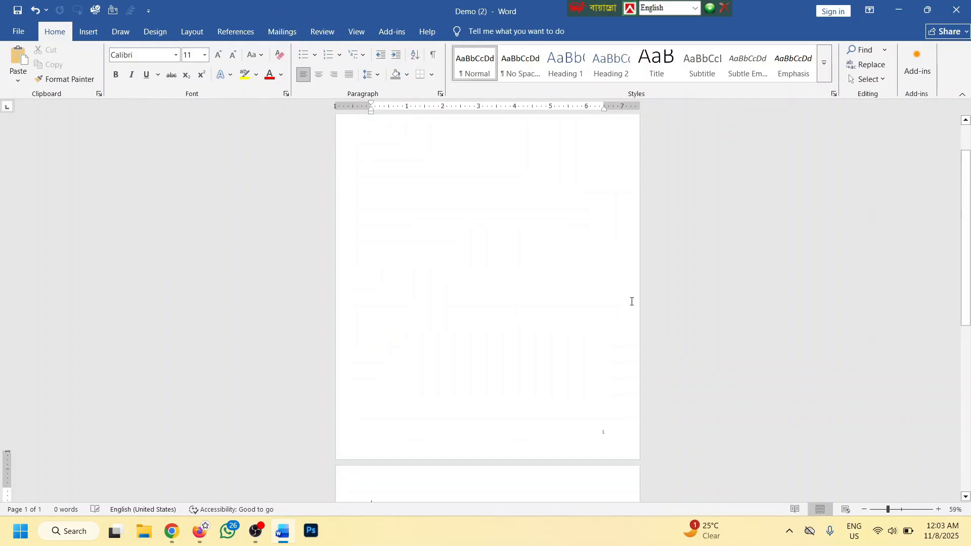
scroll(632, 301, "down", 15)
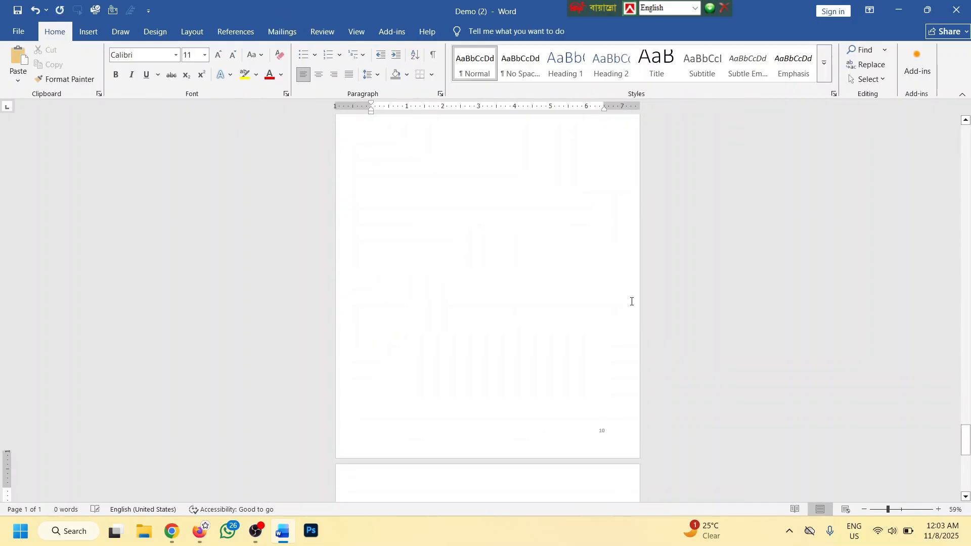
scroll(632, 302, "down", 3)
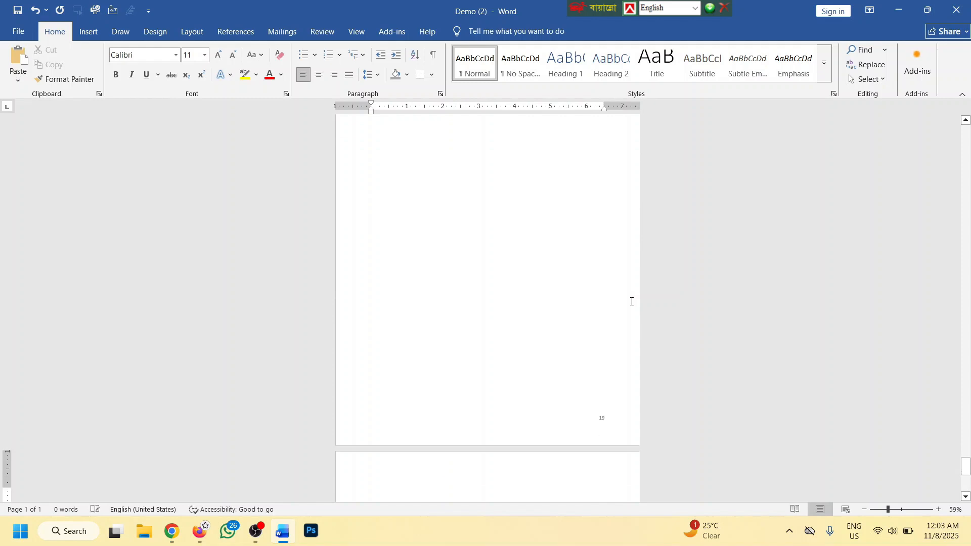
scroll(631, 302, "up", 6)
scroll(672, 303, "down", 1)
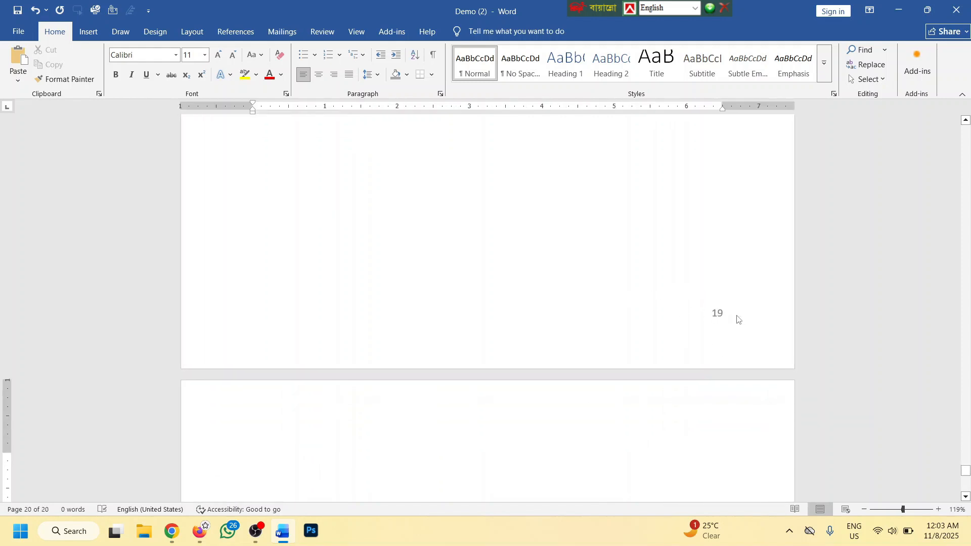
scroll(738, 319, "up", 2)
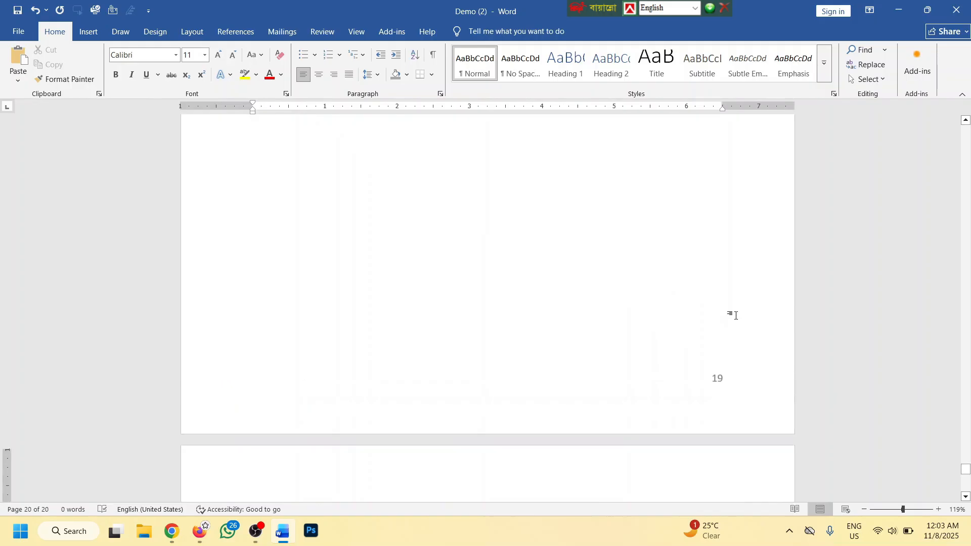
left_click(88, 31)
Change the page number format to capital letters A, B, C, so page 19 reads S
left_click(619, 76)
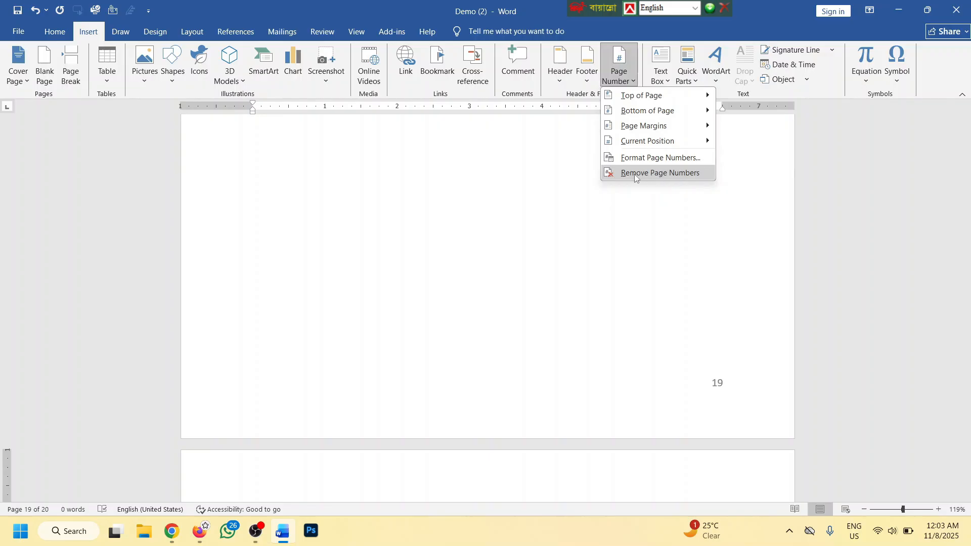
left_click(662, 160)
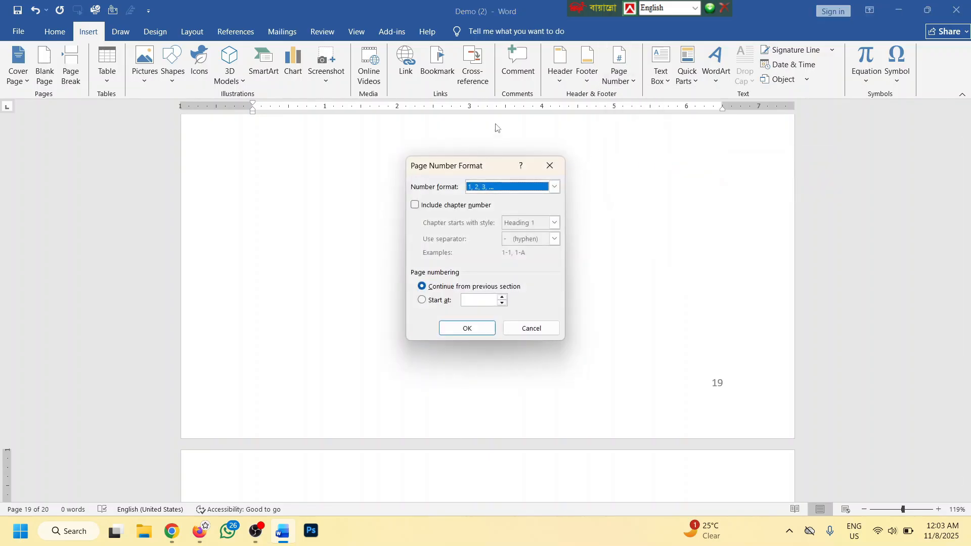
left_click(555, 187)
scroll(497, 217, "down", 1)
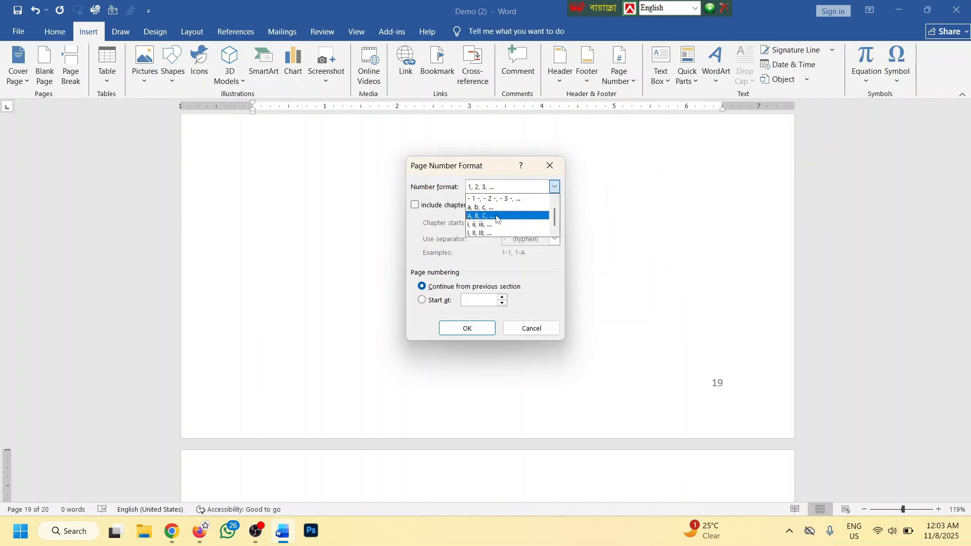
left_click(492, 216)
left_click(479, 326)
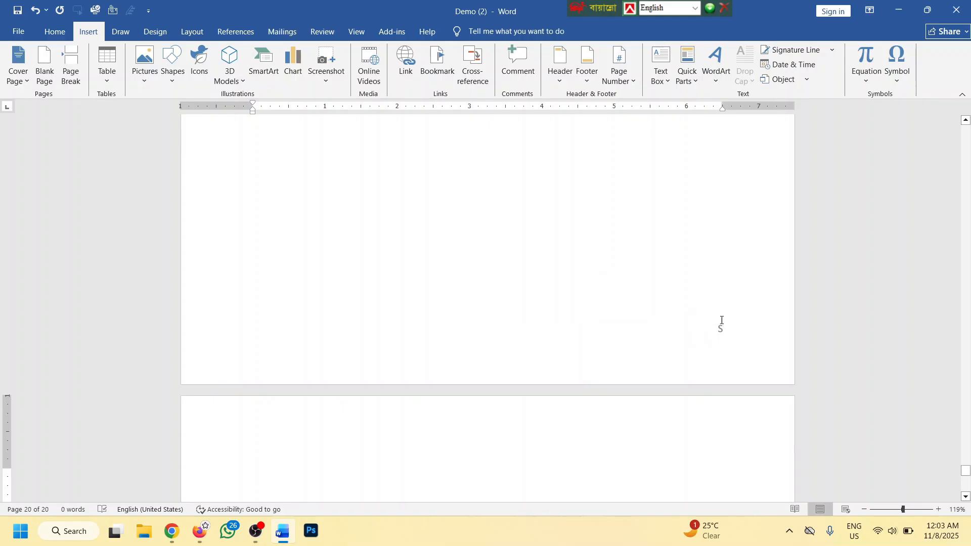
Remove the page numbers from all footers
scroll(725, 332, "up", 15)
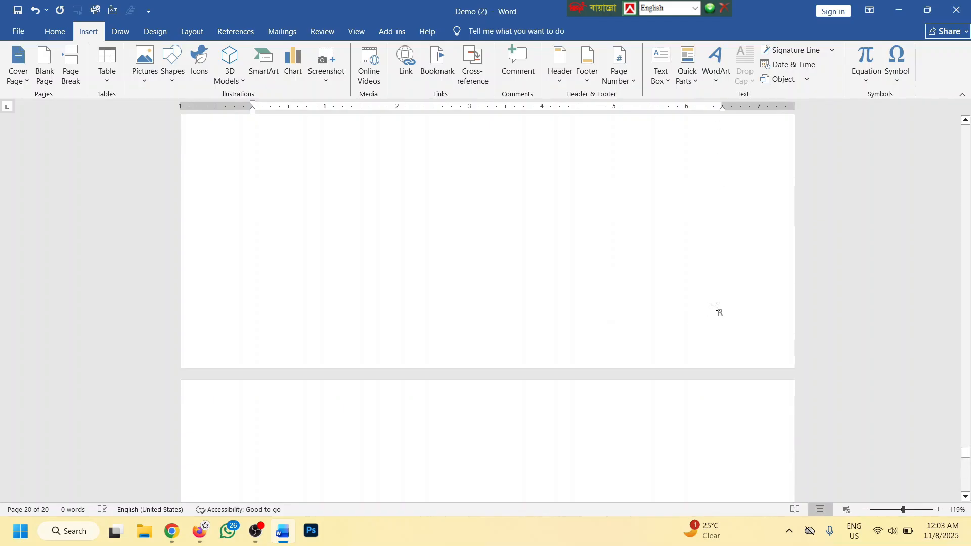
left_click(619, 68)
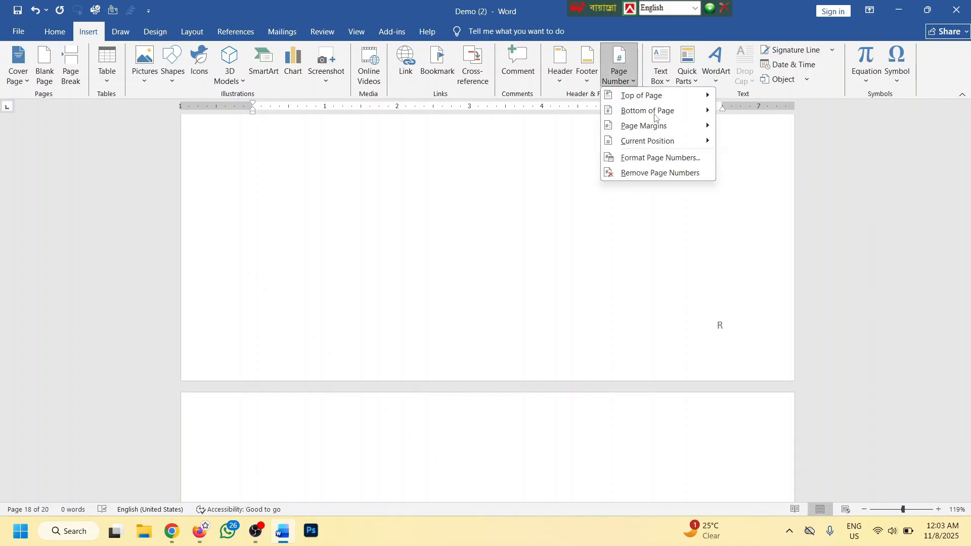
left_click(664, 175)
Dismiss the Page Number menu and delete all blank pages, leaving one empty page
left_click(618, 68)
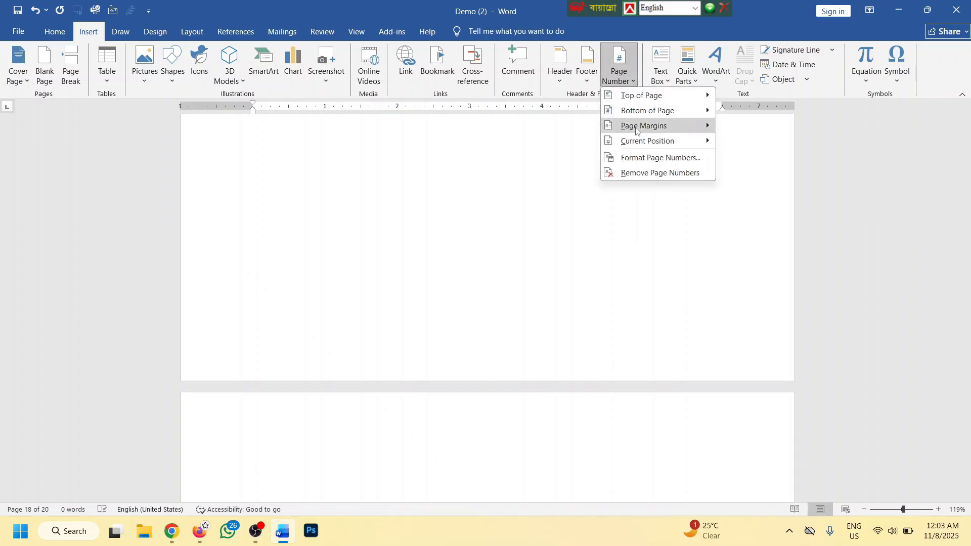
mouse_move(641, 110)
left_click(656, 215)
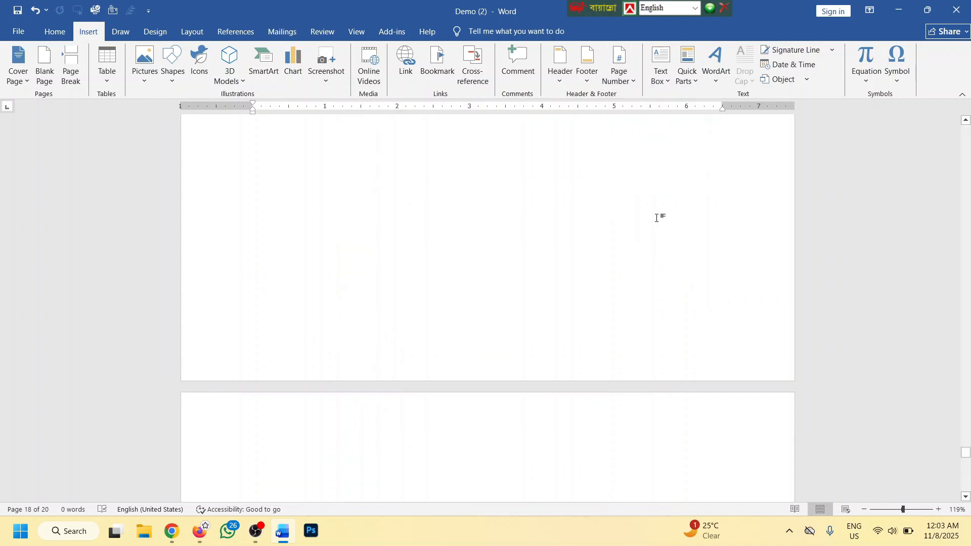
scroll(633, 150, "up", 3)
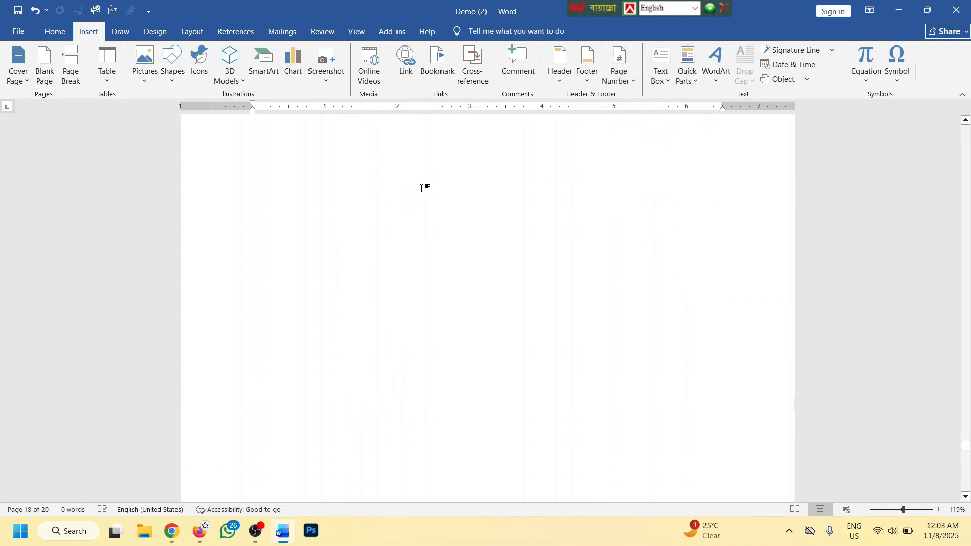
scroll(421, 188, "down", 4, "ctrl")
scroll(453, 219, "up", 8)
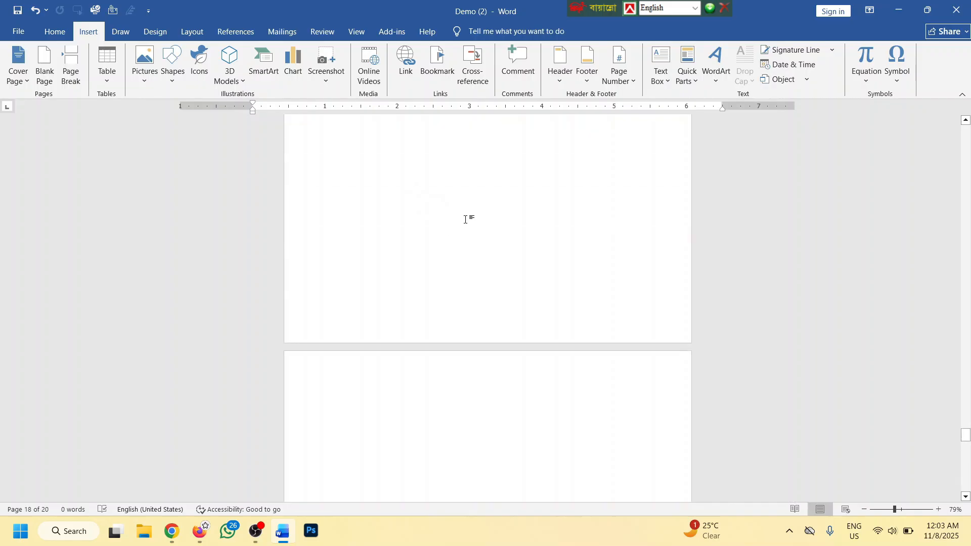
key("ctrl+a")
key("Delete")
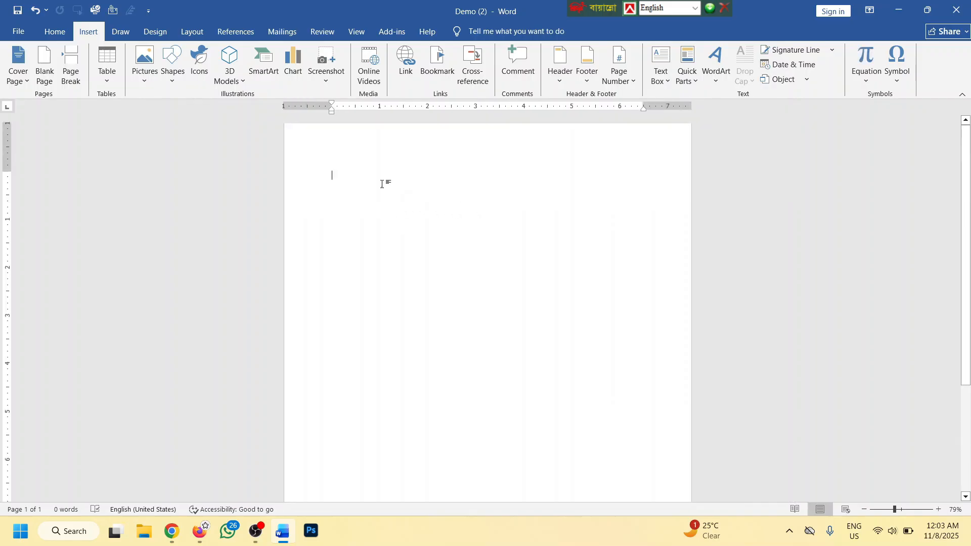
scroll(385, 180, "up", 4, "ctrl")
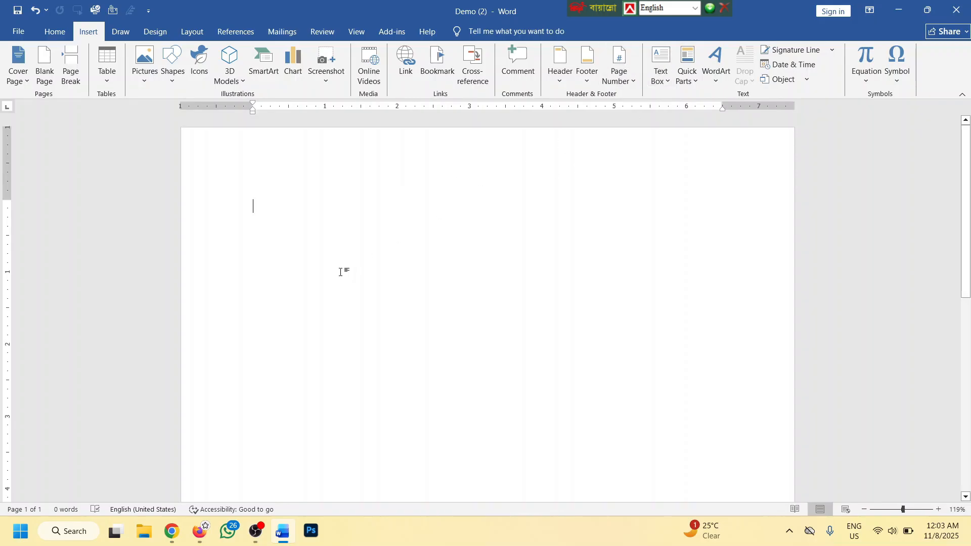
Type six placeholder lines, from 'Wkjefs dfsd' down to 'Sdafb asdfsdfasd', each on its own line
type("Wkjefs dfsd")
key("Return")
type("Fsadfhsdbfsadf")
key("Return")
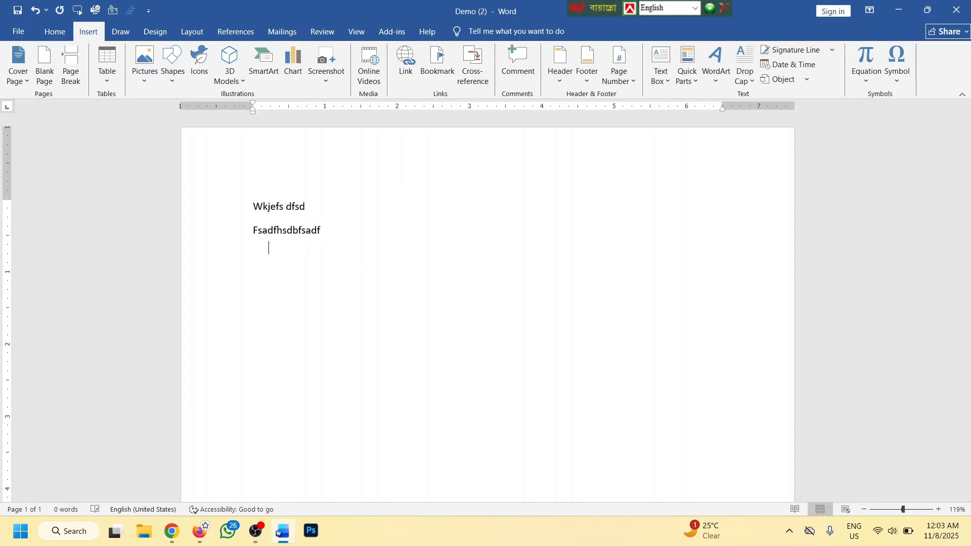
type("sadfbsa dfsad")
key("Return")
type("fsadfasdfbnksadf")
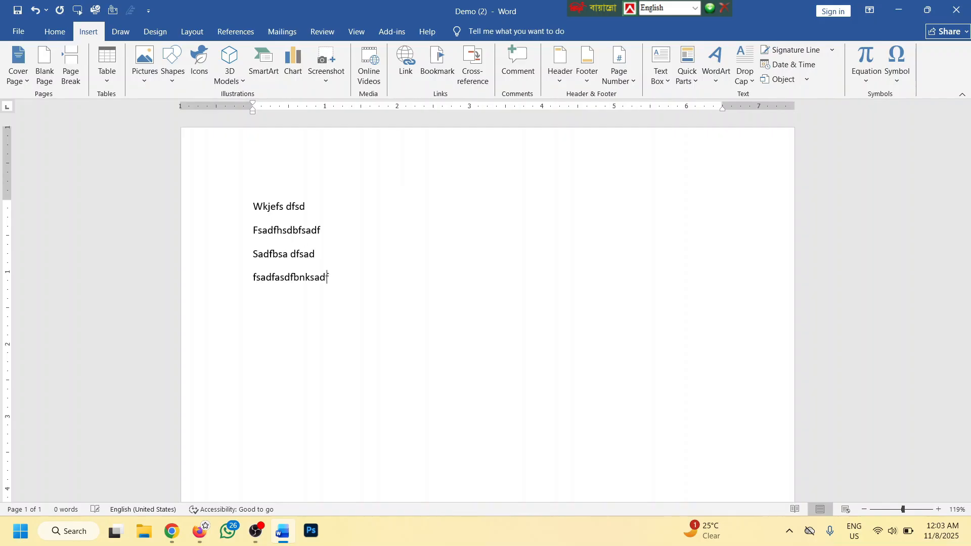
type("asd")
key("Return")
type("Fsadfb sadklfsadf")
key("Return")
type("Sdafb asd")
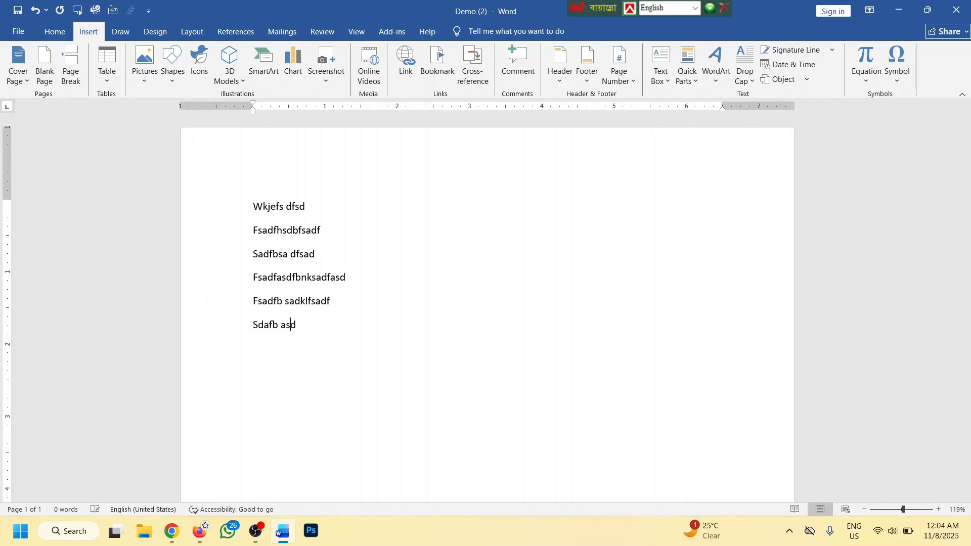
type("fsdfasd")
Select the six lines, then place the cursor back after 'Wkjefs dfsd'
left_click_drag(349, 329, 280, 212)
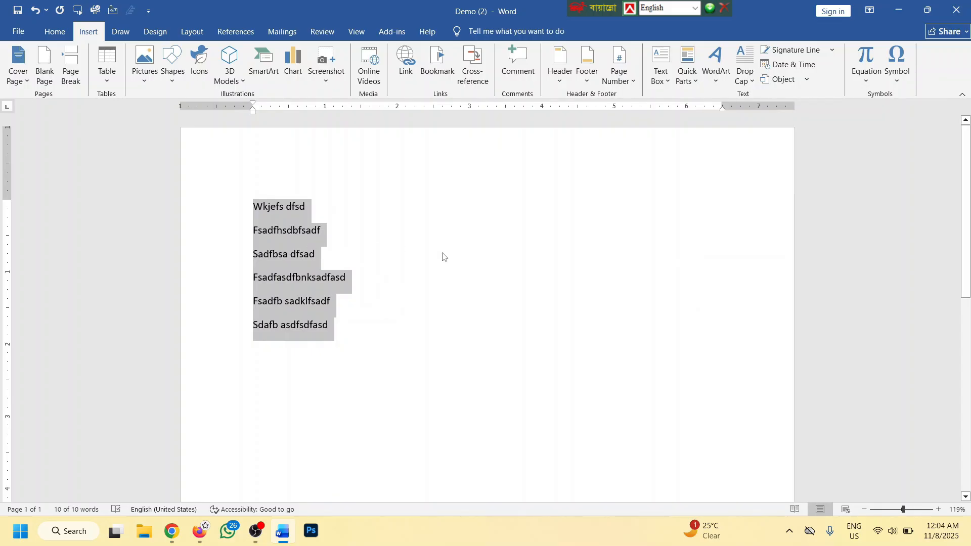
scroll(464, 230, "down", 8)
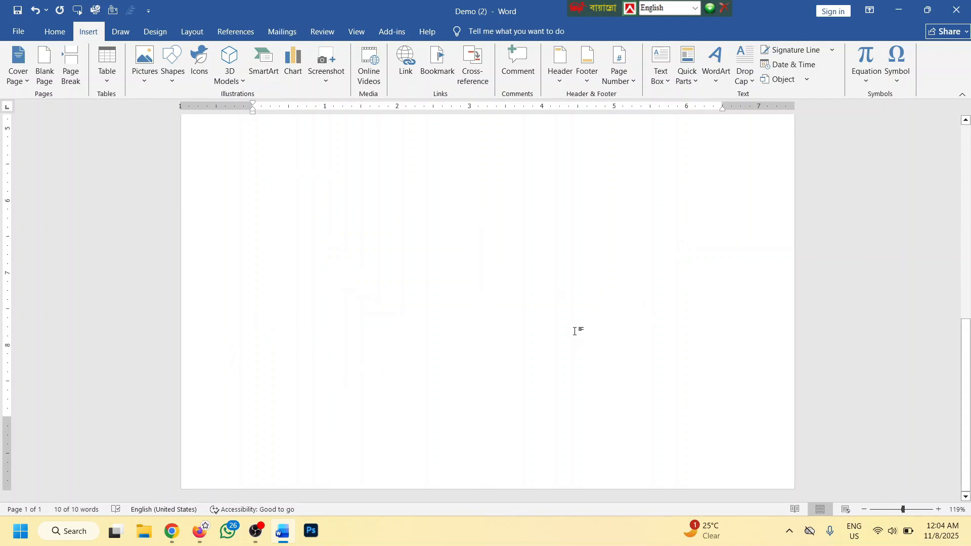
scroll(575, 331, "up", 8)
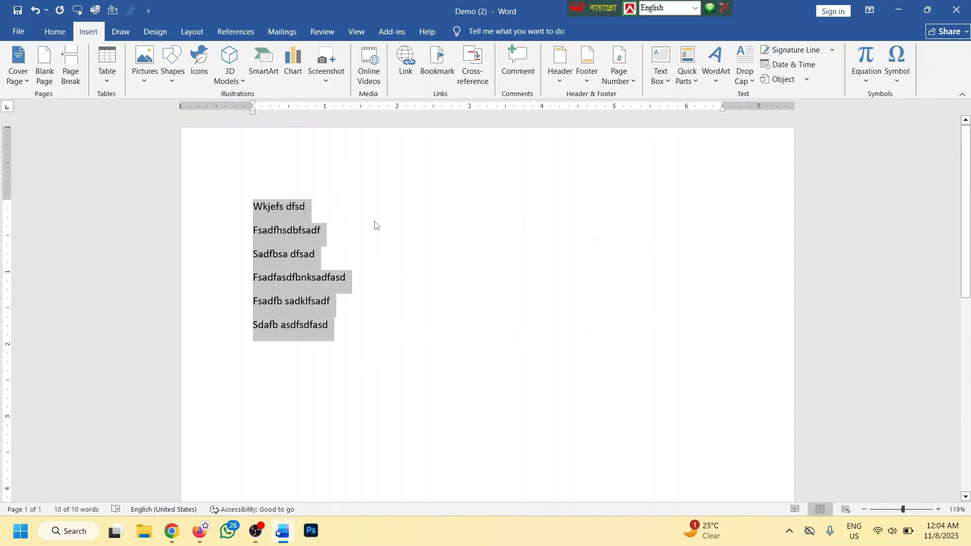
left_click(306, 207)
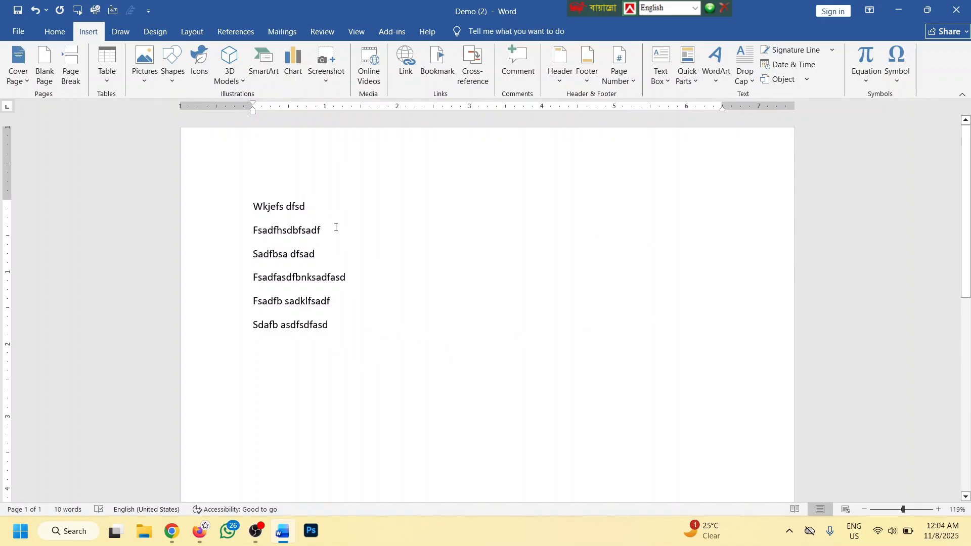
Type a row of filler words beside the lines, then undo the last word 'klerjgepro'
type("uyguygilf ")
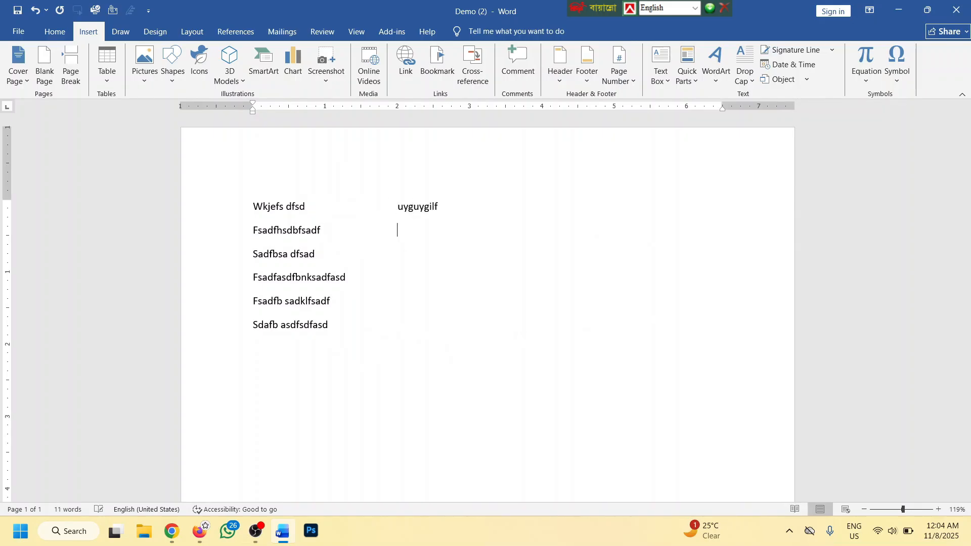
type("hjgiglug ")
type("kiuhy98y ")
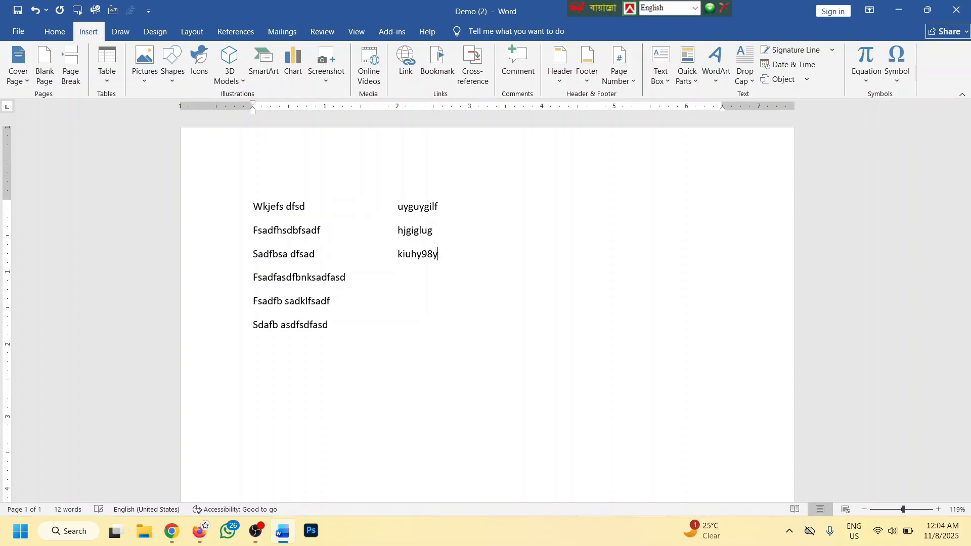
type("kjh9p8tg ")
type("oiu[098tg ")
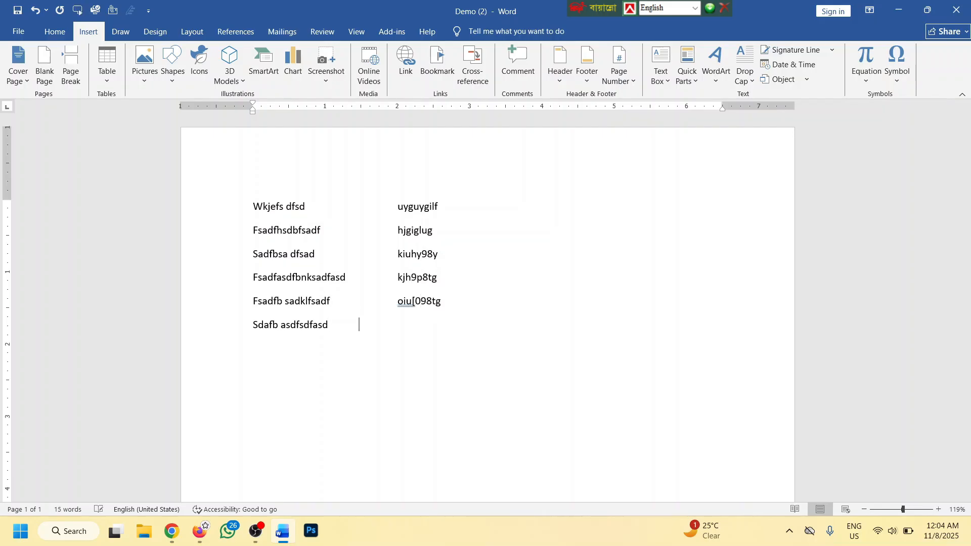
type("klerjgepro")
key("ctrl+a")
left_click(329, 275)
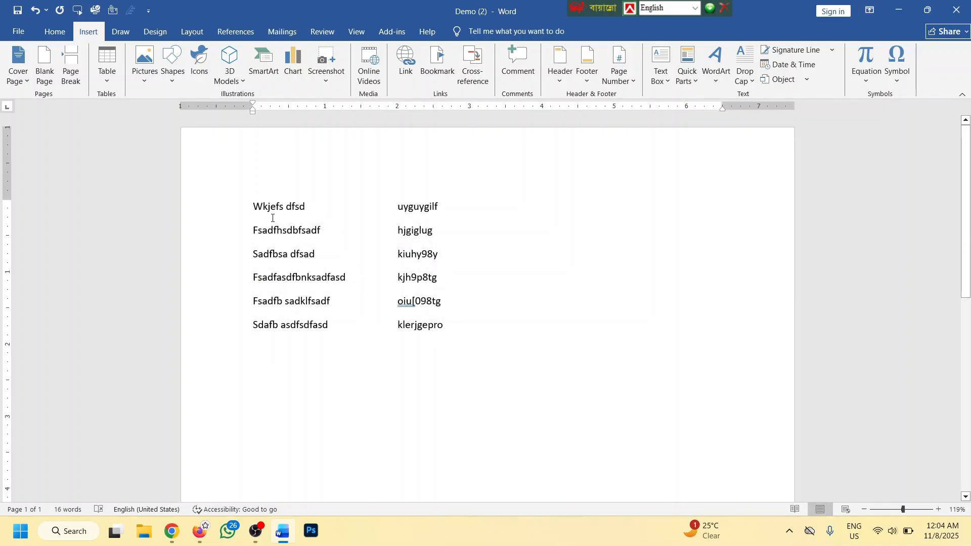
left_click_drag(251, 202, 354, 325)
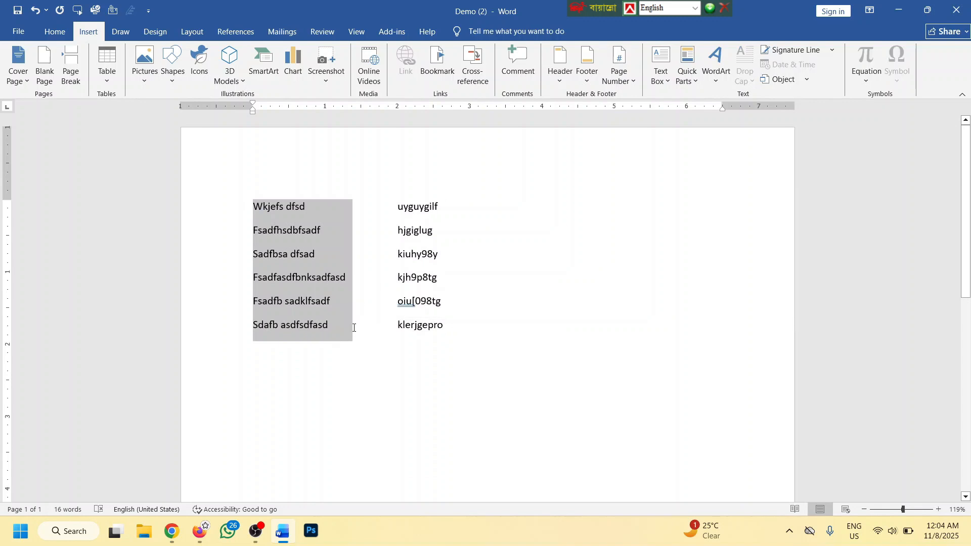
key("ctrl+z")
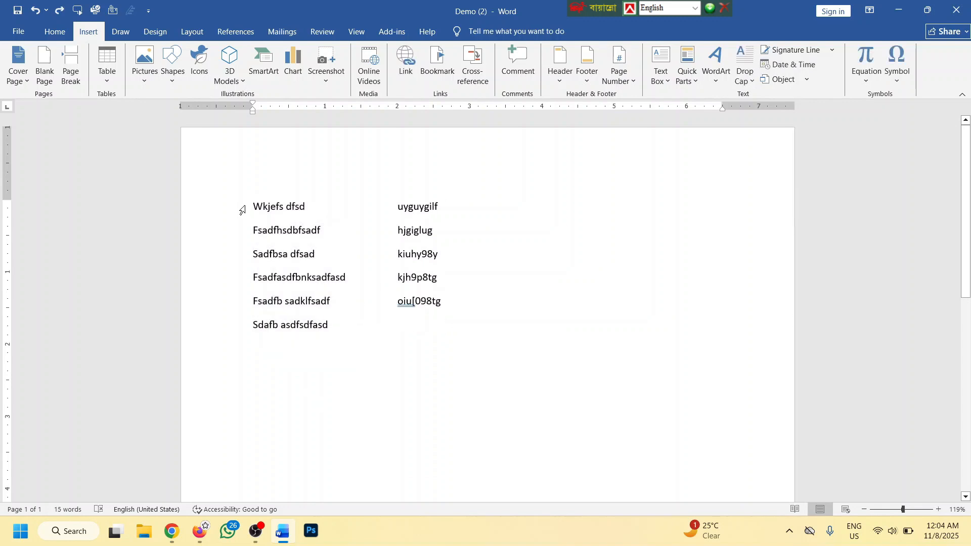
Delete the left column of placeholder lines, then the remaining text, leaving 0 words
left_click_drag(241, 210, 355, 324)
key("ctrl+c")
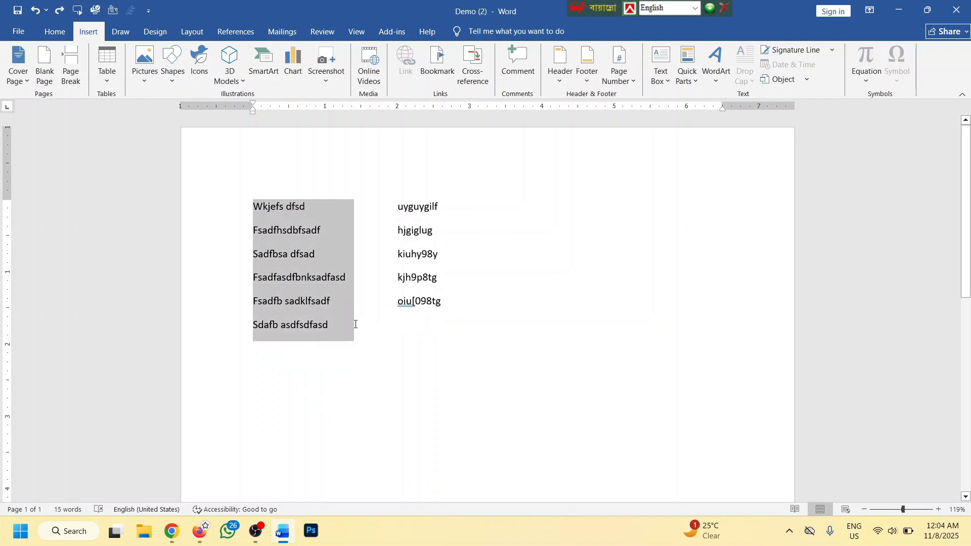
key("Delete")
key("ctrl+a")
key("Delete")
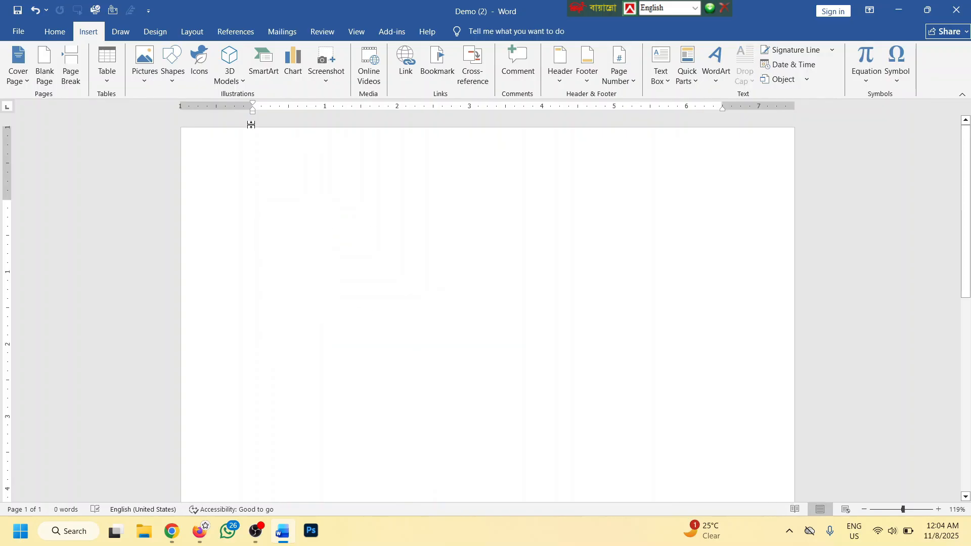
Draw a text box holding the six pasted lines, size it 2.06" by 2.09", and copy it rightward
left_click(666, 80)
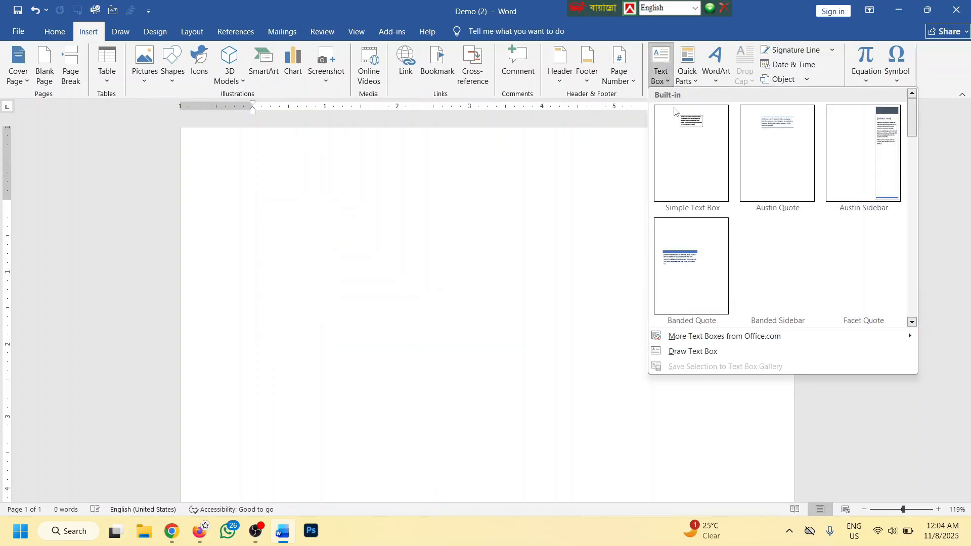
left_click(690, 351)
left_click_drag(261, 169, 427, 351)
key("ctrl+v")
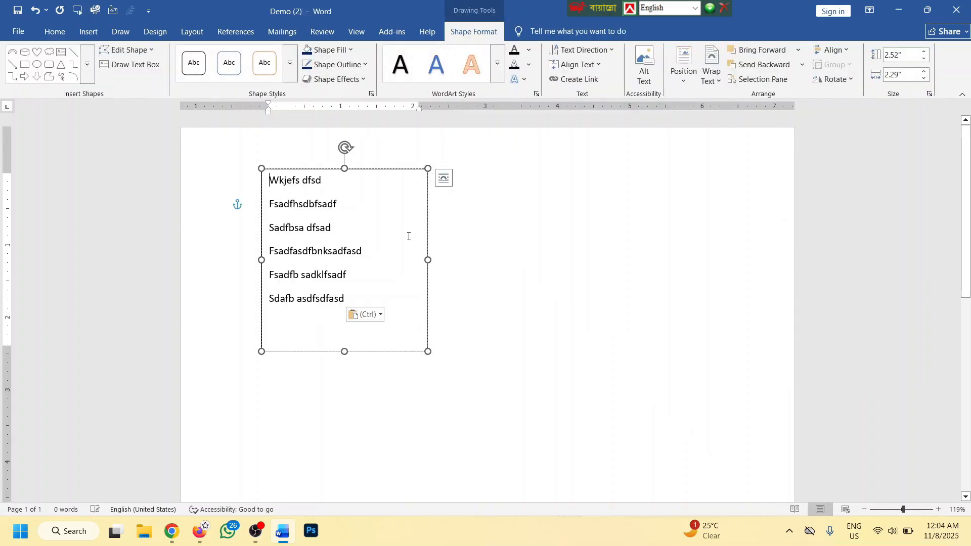
left_click_drag(392, 168, 368, 191)
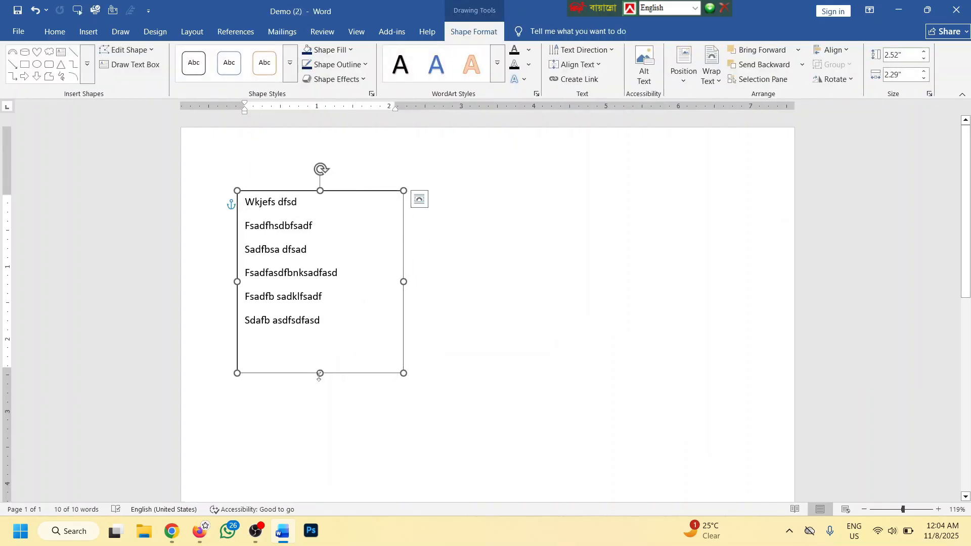
left_click_drag(320, 373, 320, 339)
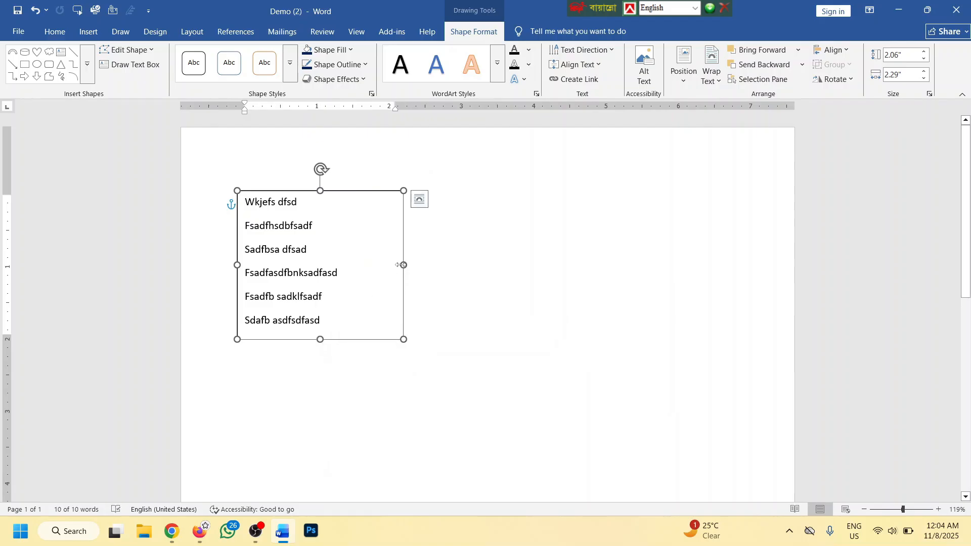
mouse_move(403, 264)
left_mouse_down()
mouse_move(359, 265)
mouse_move(387, 264)
left_mouse_up()
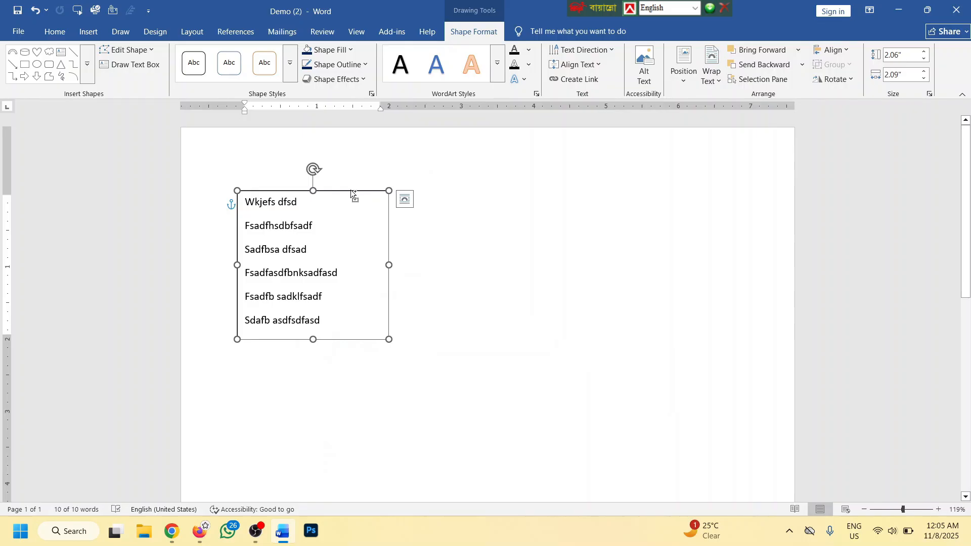
left_click_drag(351, 190, 689, 192)
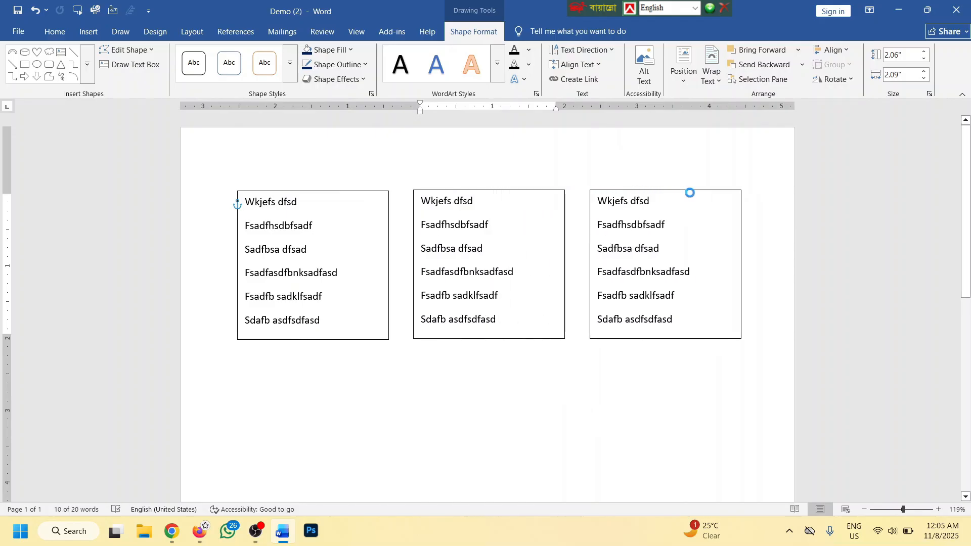
Replace the middle box's text with five lines, 'Efhwaebfwea fgwajeg' through 'G weagk;waeg'
left_click(541, 275)
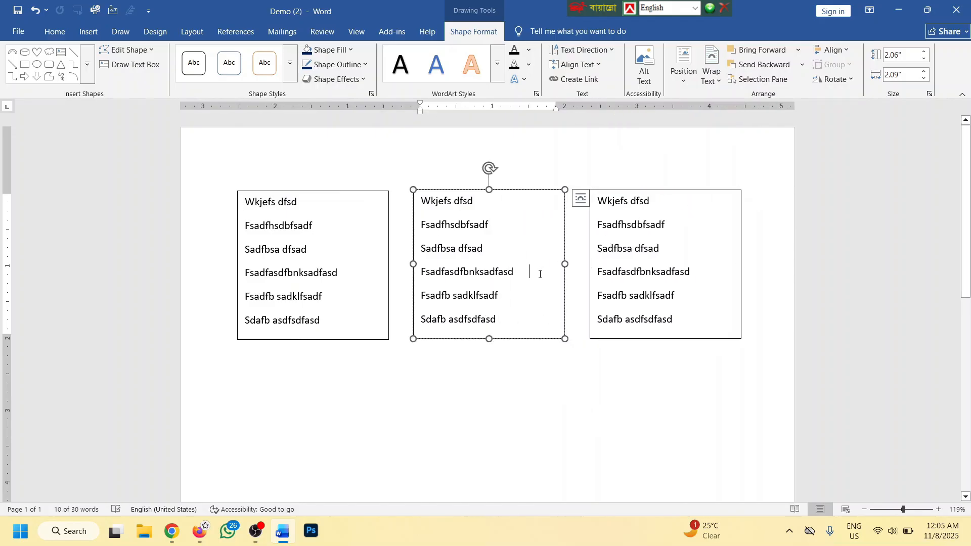
key("ctrl+a")
type("Efhwaebfwea fgwajeg")
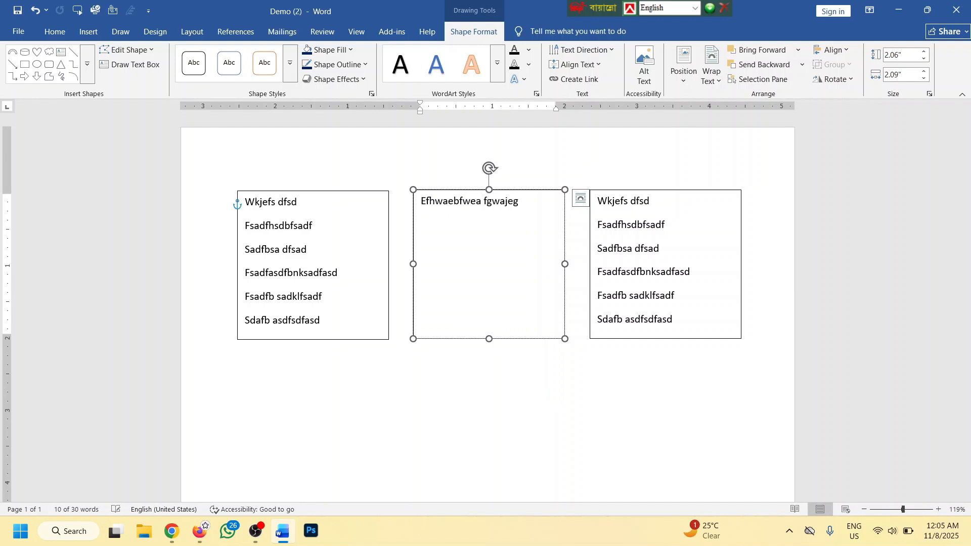
key("Return")
type("waegjwae gwae")
key("Return")
type("Gwae g;kweag")
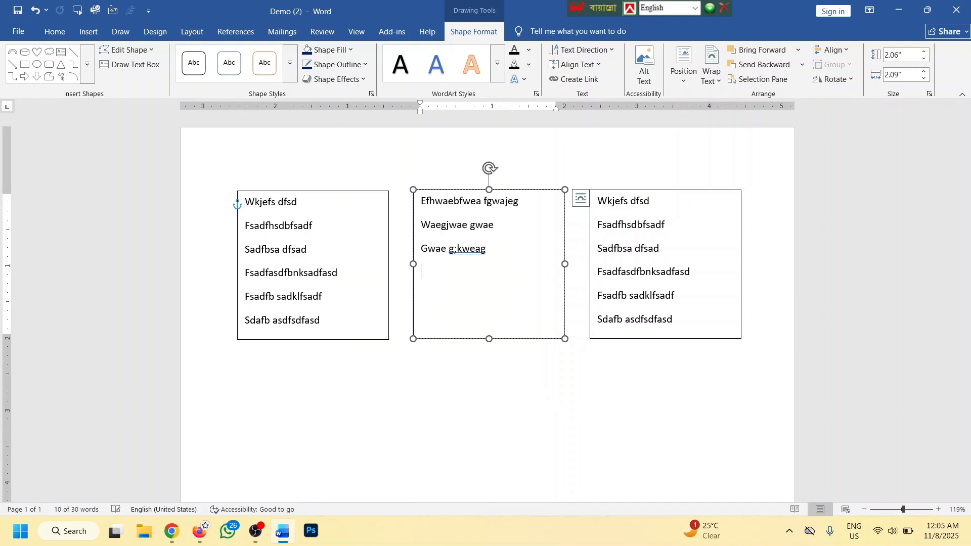
key("Return")
type("Weag wae;gkwae")
key("Return")
type("G weagk;waeg")
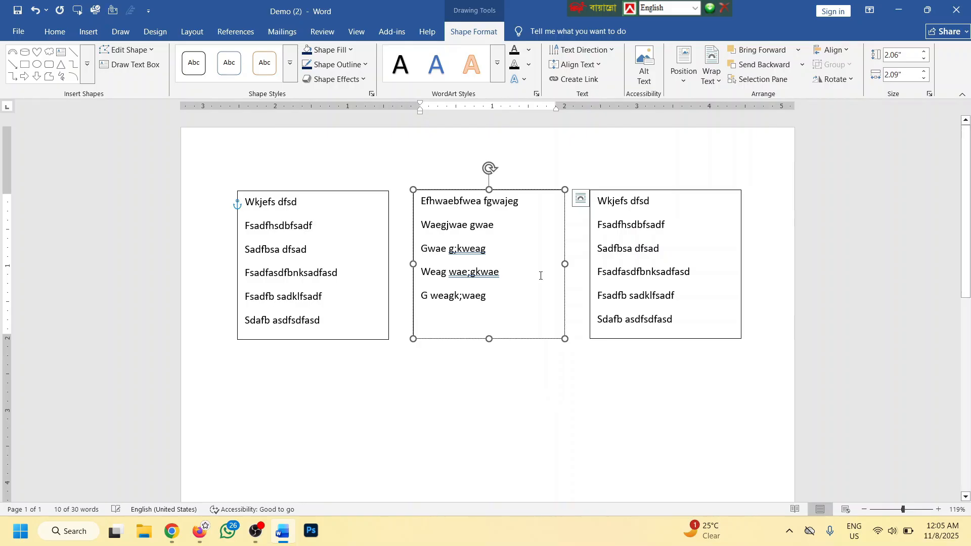
left_click(519, 390)
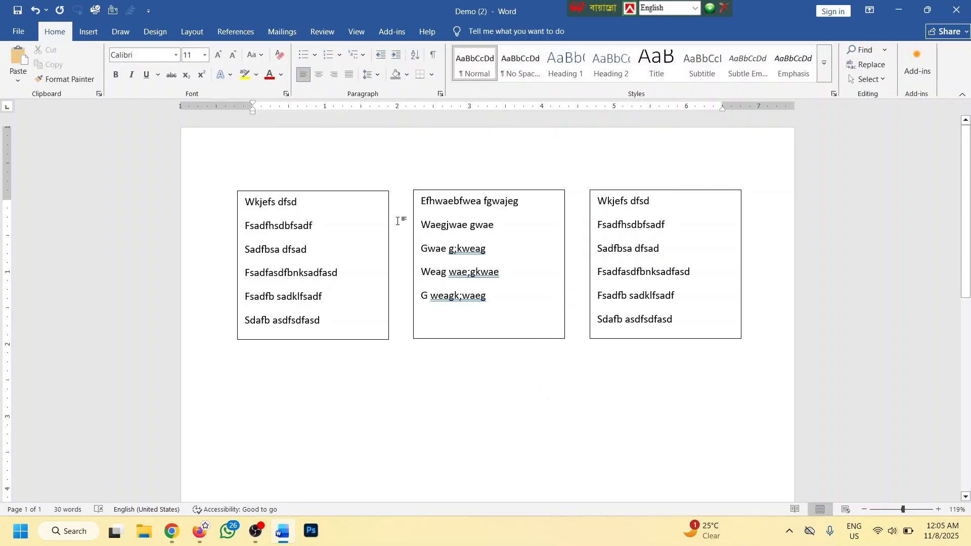
Set No Outline on the left, middle and right text boxes
left_click(360, 192)
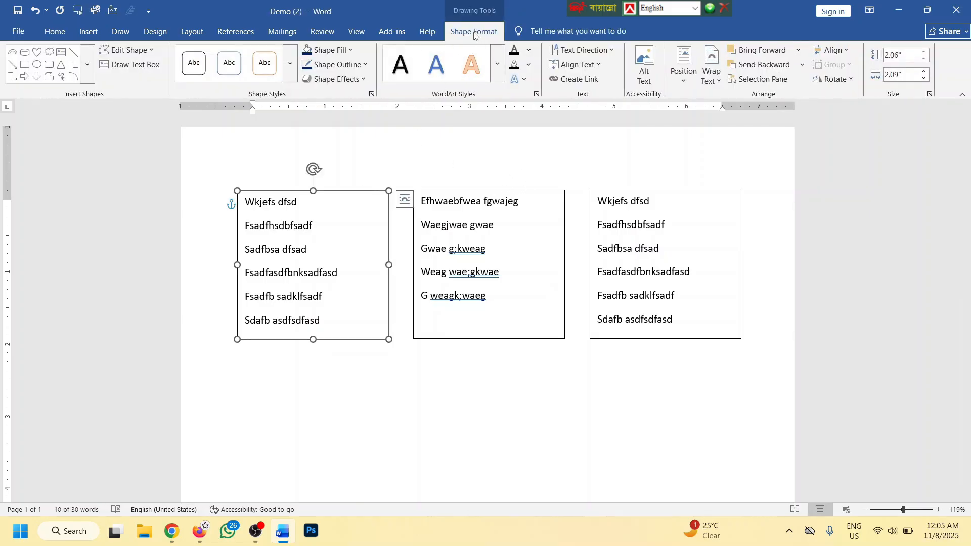
left_click(347, 64)
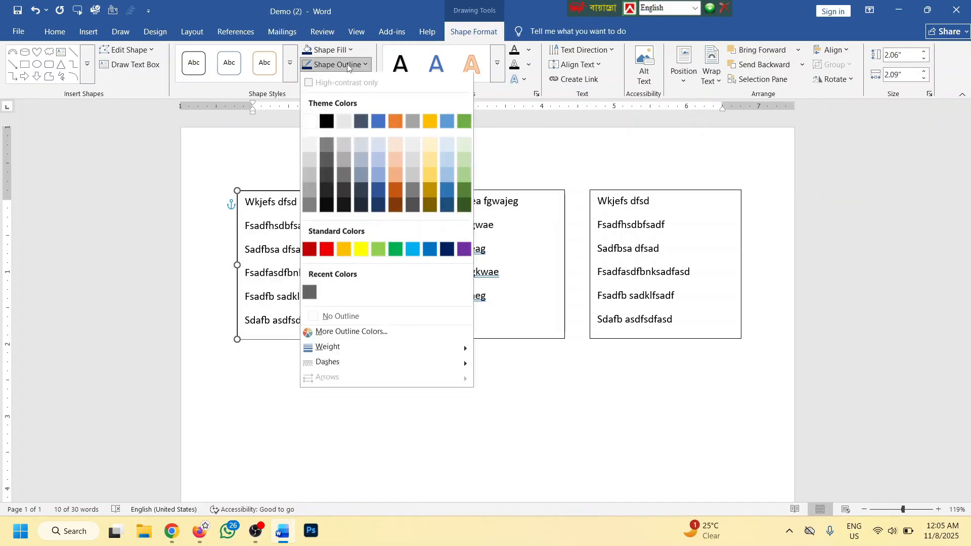
left_click(352, 317)
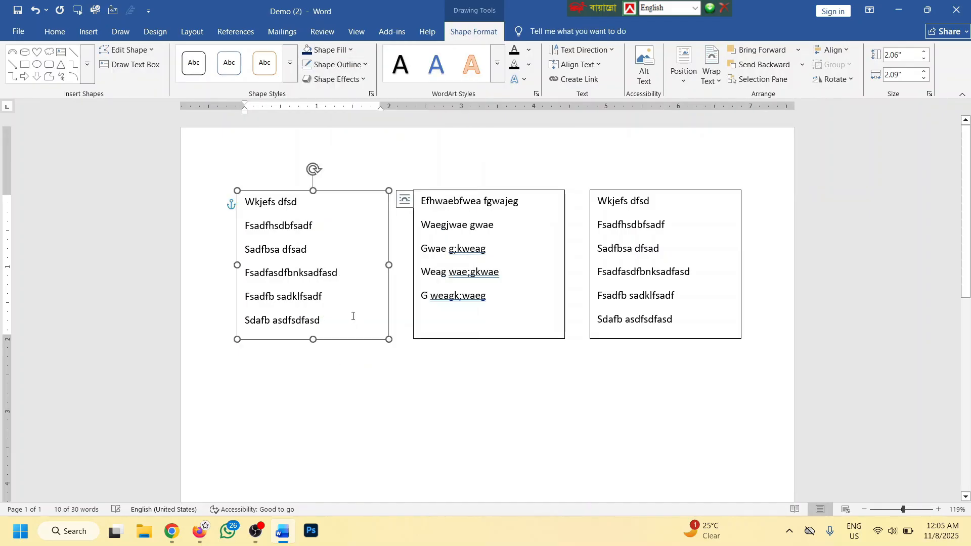
left_click(556, 191)
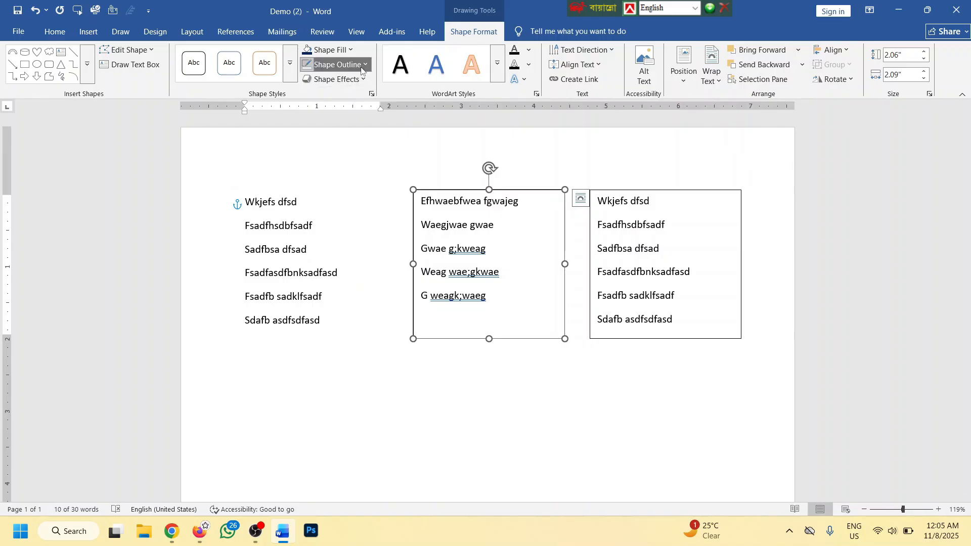
left_click(338, 64)
left_click(354, 316)
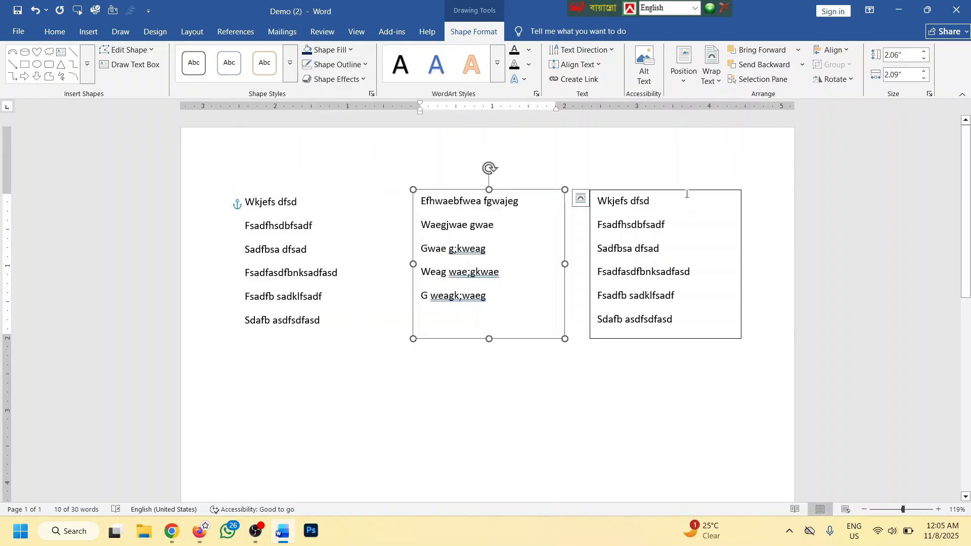
left_click(686, 191)
left_click(337, 65)
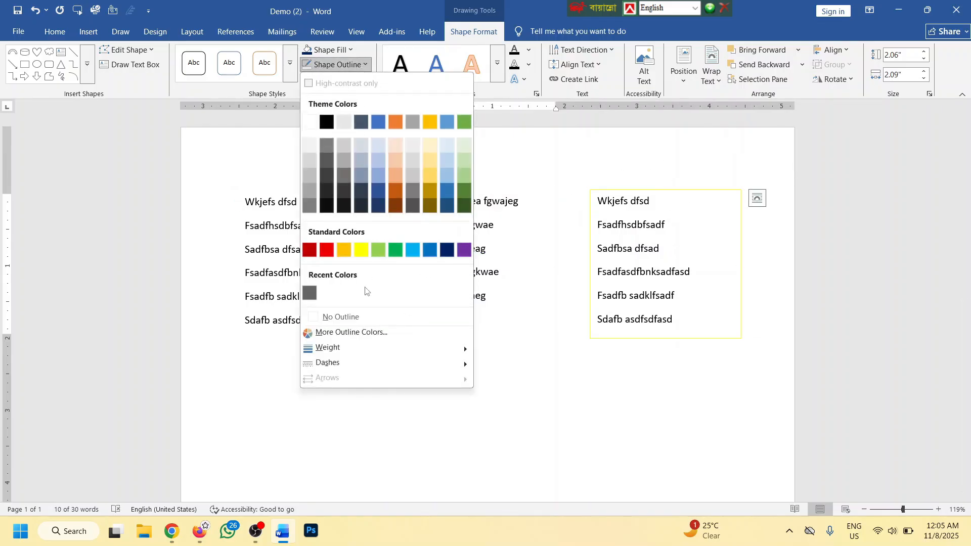
left_click(355, 316)
left_click(557, 356)
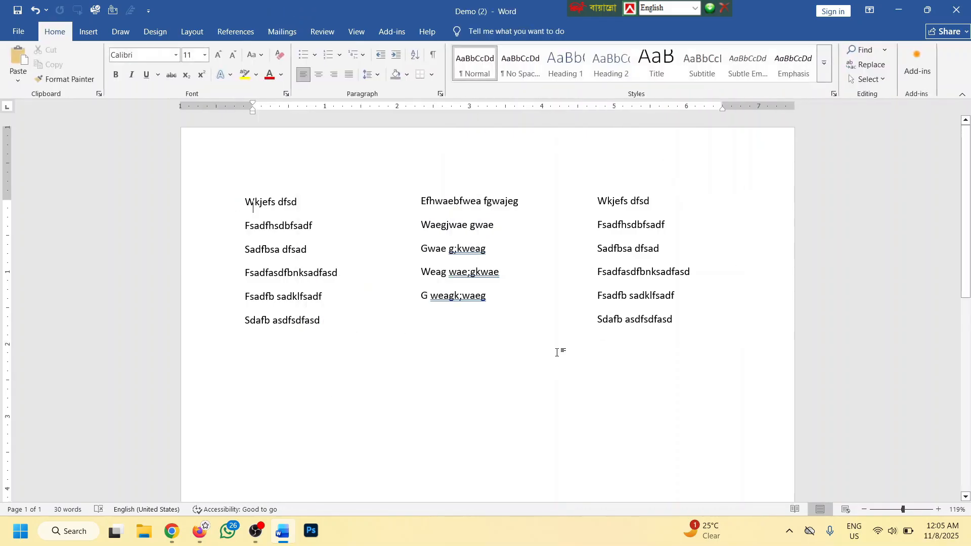
Nudge the middle, left and right boxes so the three line up
left_click(478, 201)
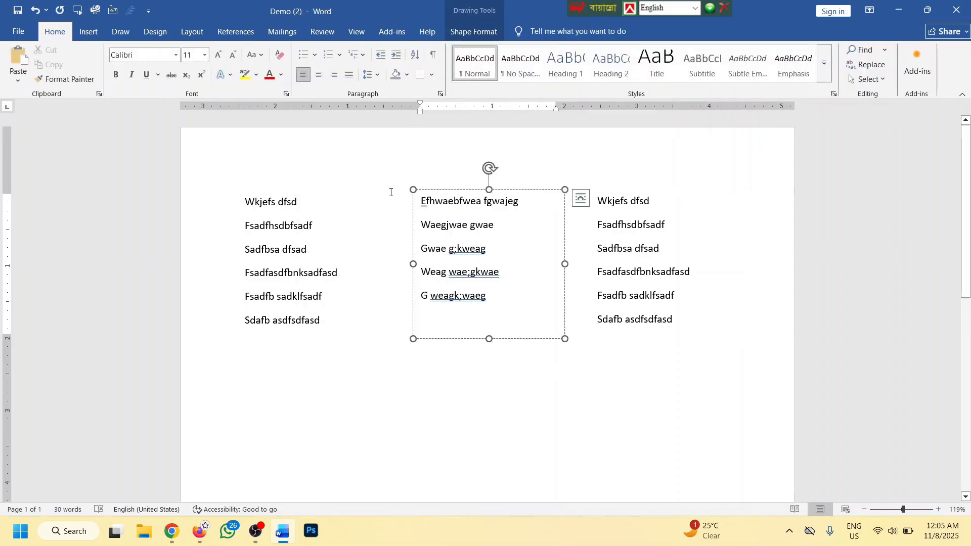
mouse_move(448, 191)
left_mouse_down()
mouse_move(449, 202)
mouse_move(447, 174)
mouse_move(447, 188)
left_mouse_up()
left_click(301, 198)
left_click_drag(296, 192, 296, 196)
left_click(642, 191)
left_click_drag(641, 193, 641, 193)
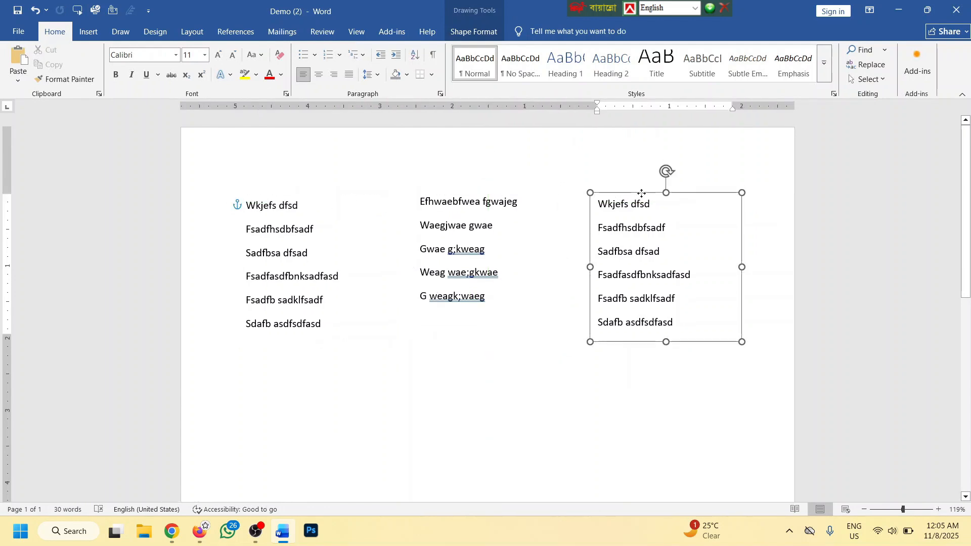
Select everything on the page and delete all three text boxes
left_click(119, 34)
left_click(95, 33)
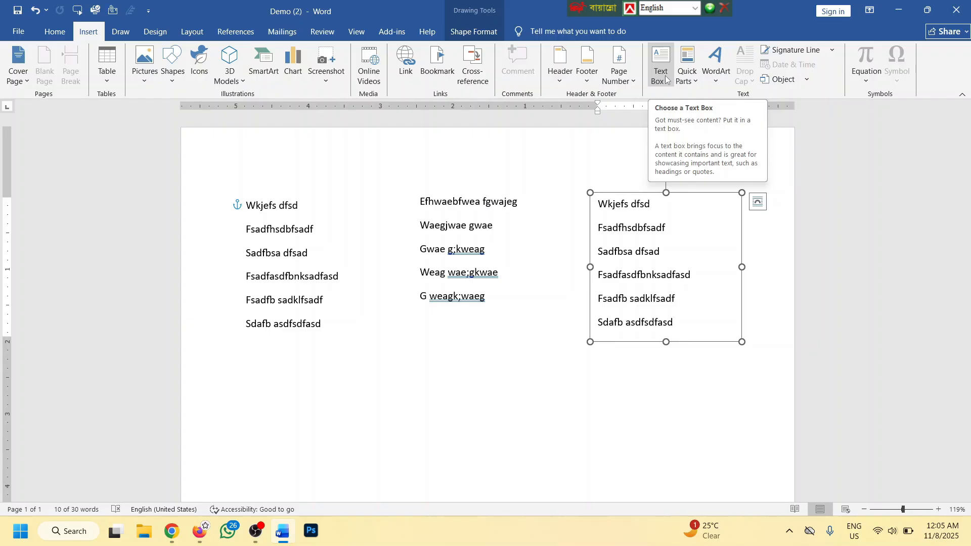
left_click(405, 331)
key("ctrl+a")
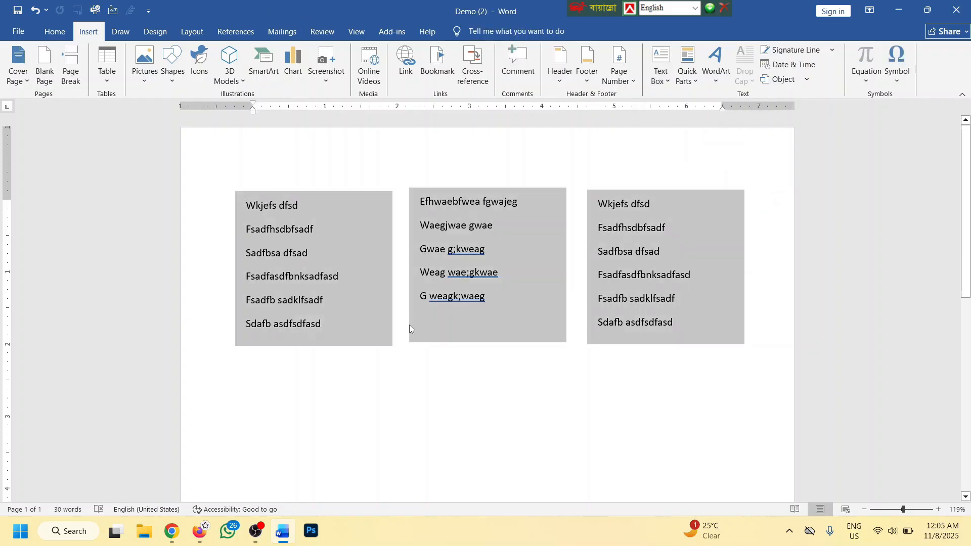
key("Delete")
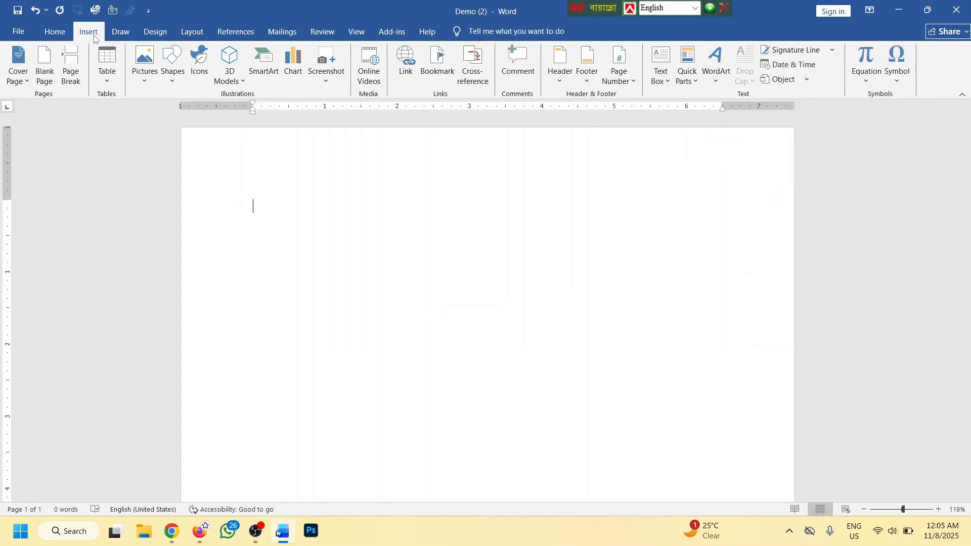
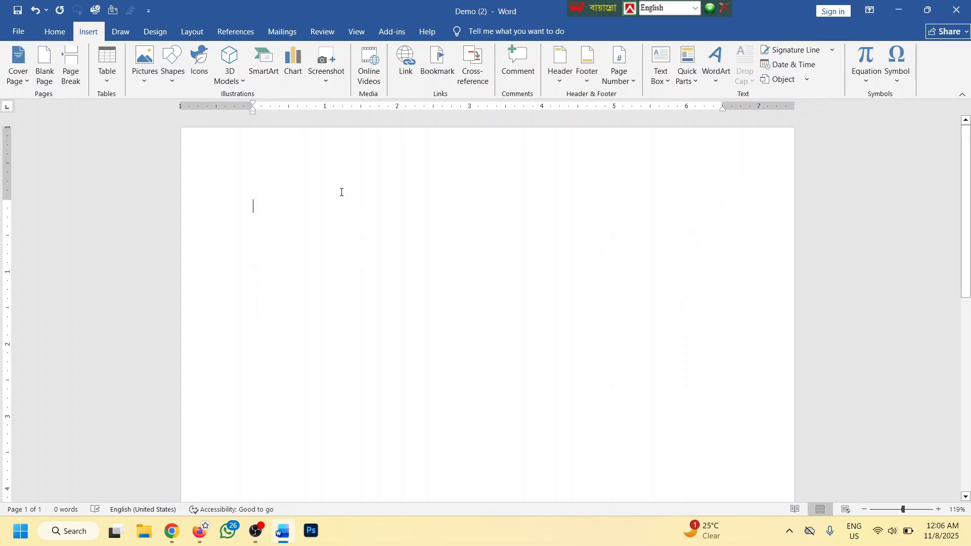
Insert first-style WordArt reading 'Gol-Afroz Govt. College' and shift it slightly right
left_click(722, 74)
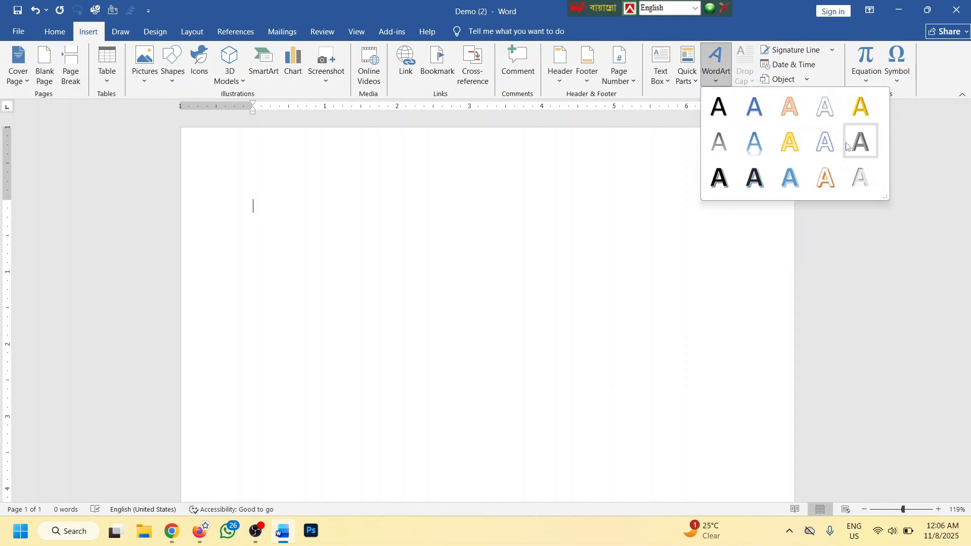
left_click(726, 108)
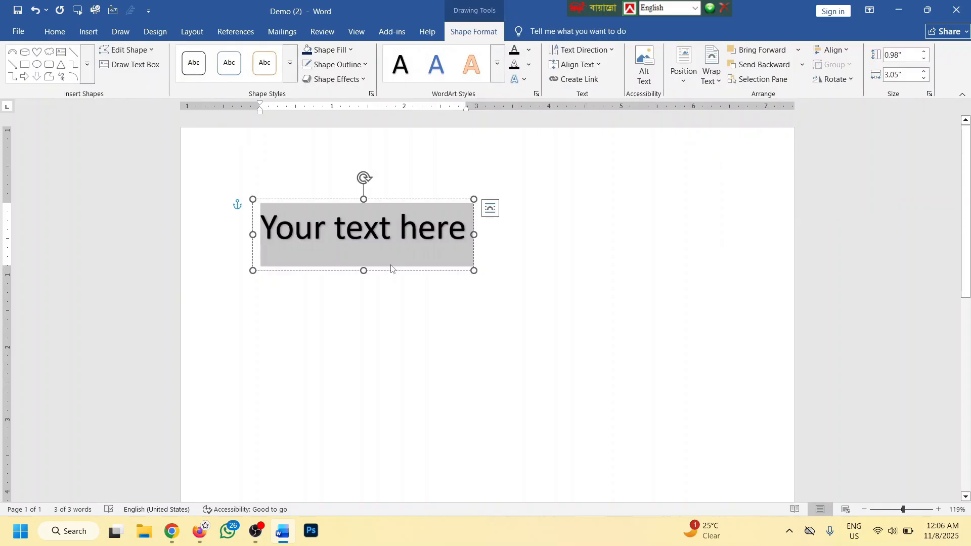
type("Go")
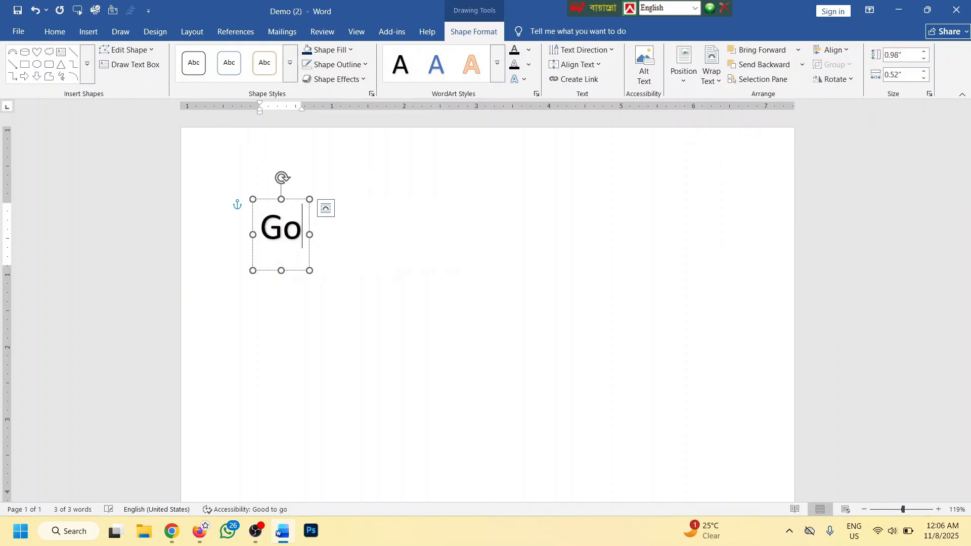
type("l-Afro")
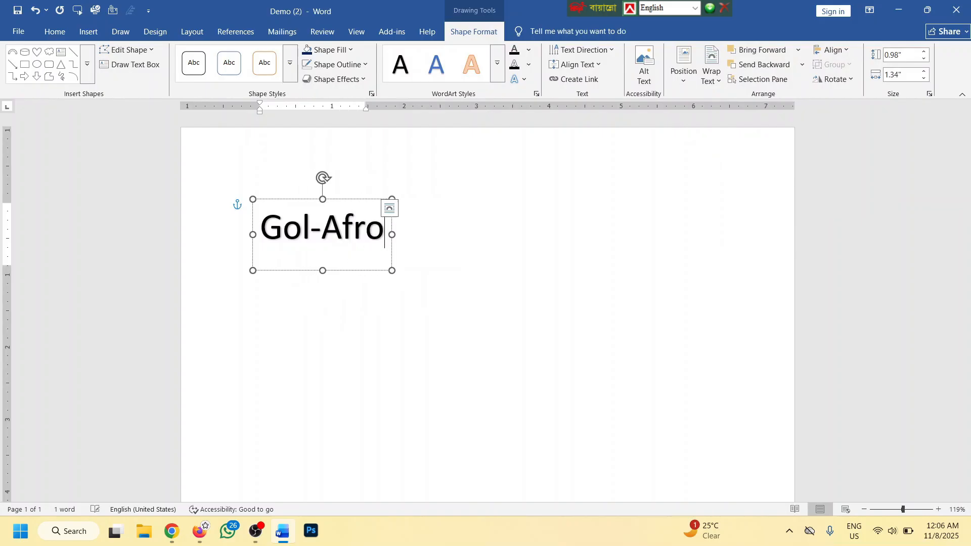
type("z Govt.")
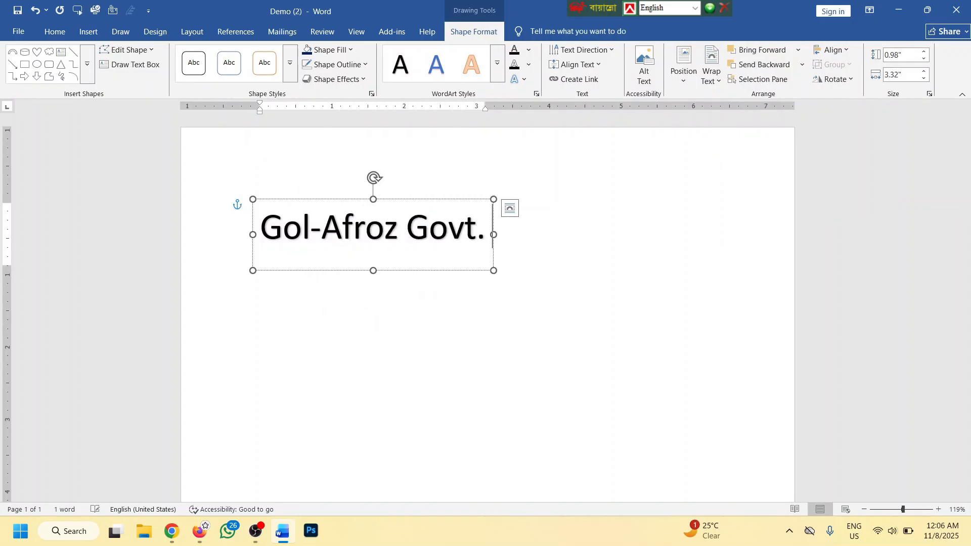
type(" College")
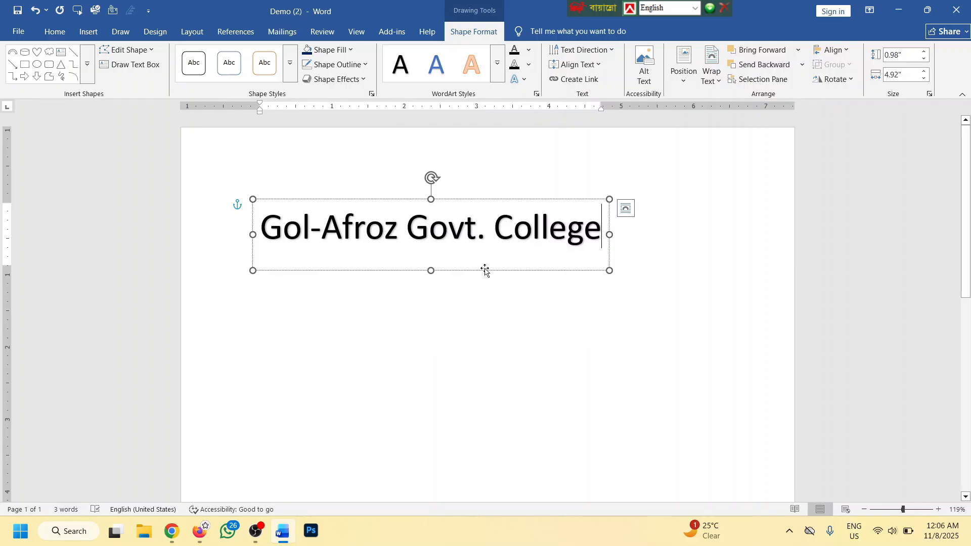
left_click_drag(489, 199, 539, 201)
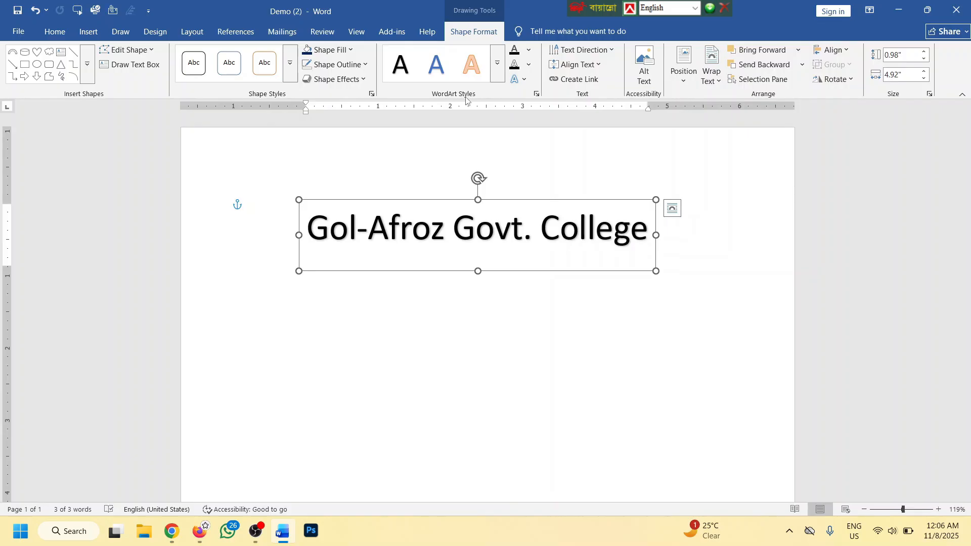
Give the college heading a bold shadowed WordArt style
left_click(497, 63)
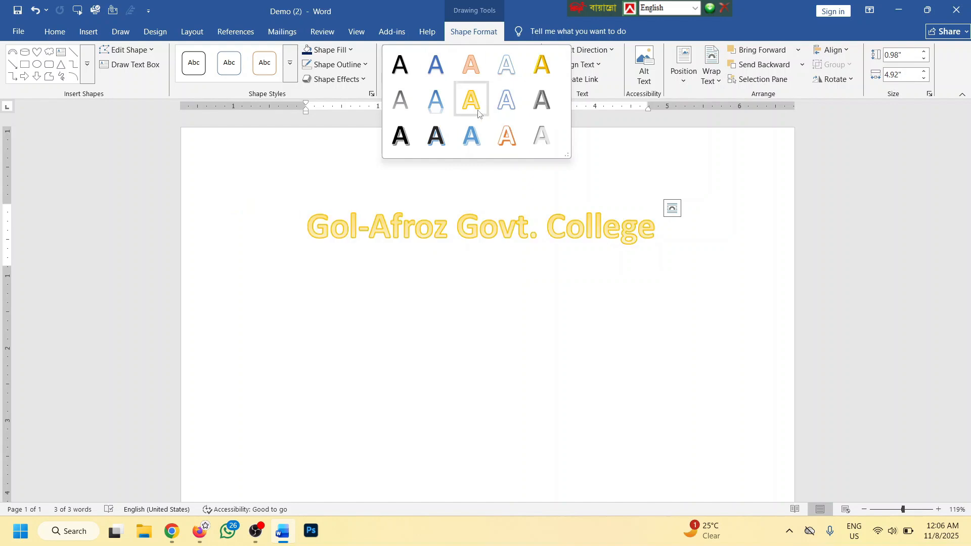
left_click(407, 70)
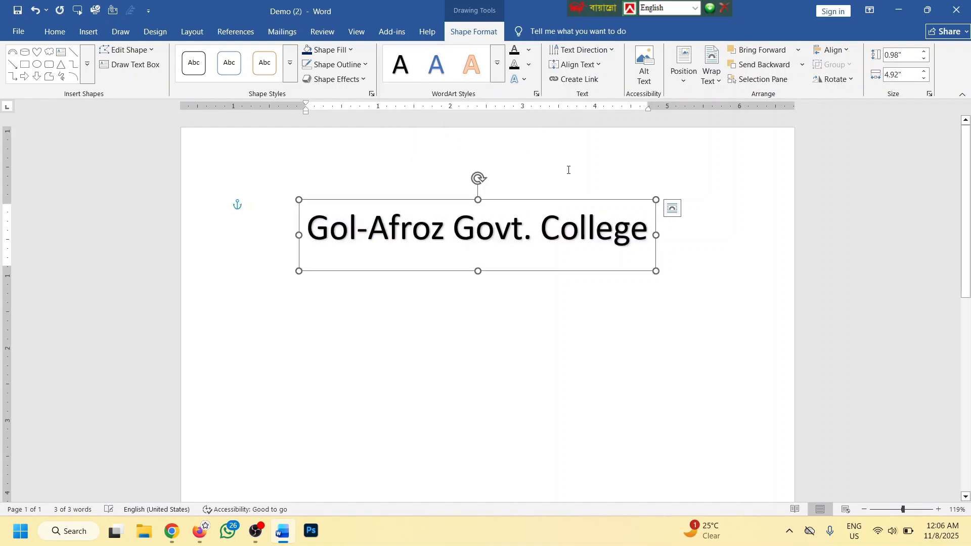
left_click(498, 62)
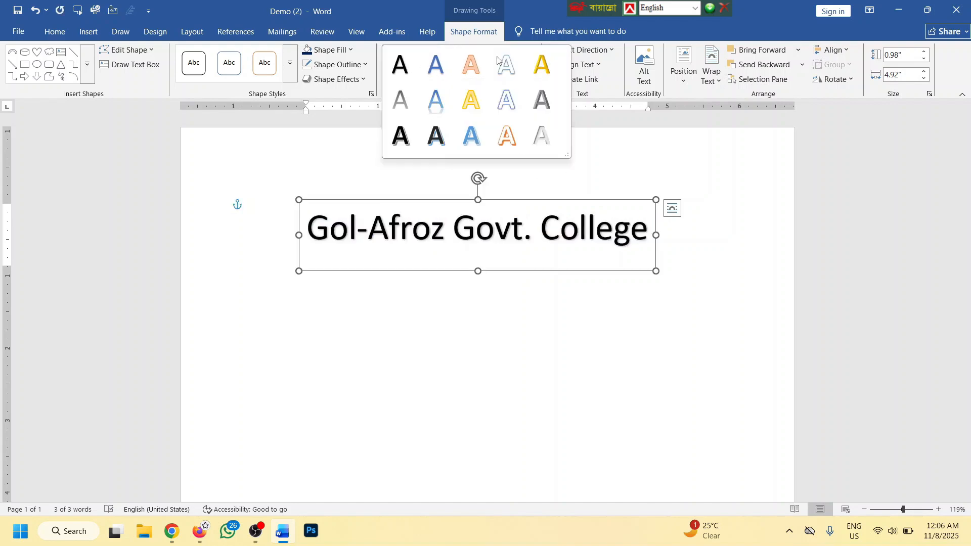
left_click(411, 131)
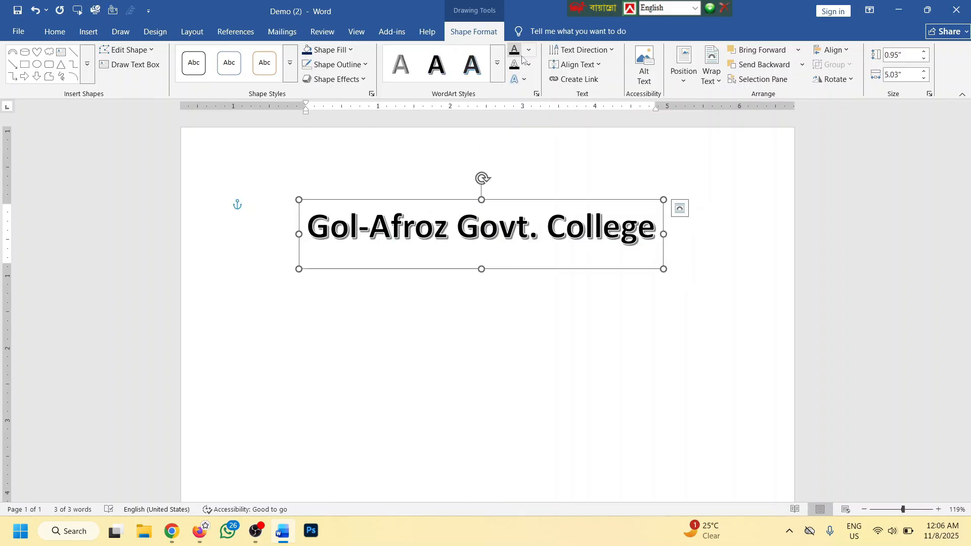
Colour the heading letters green with a yellow text outline
left_click(528, 51)
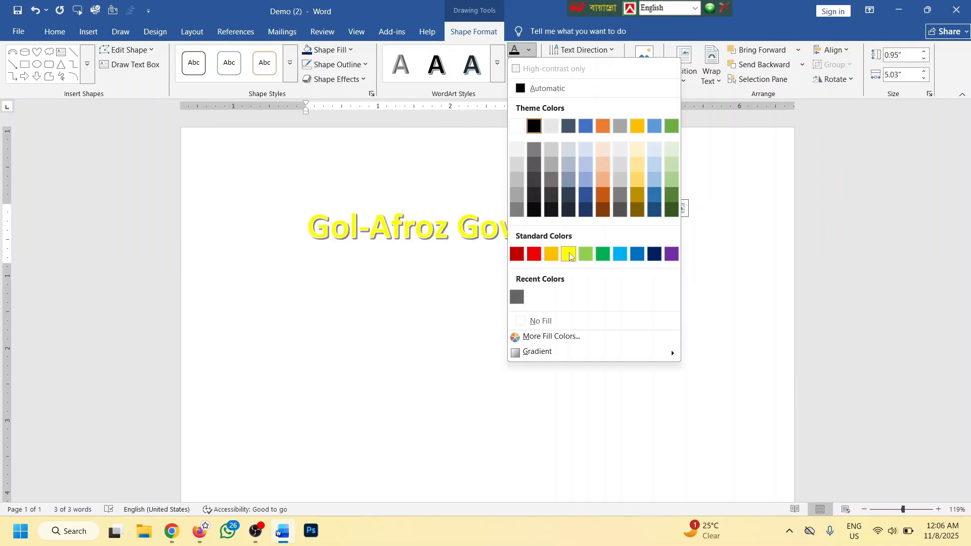
left_click(599, 258)
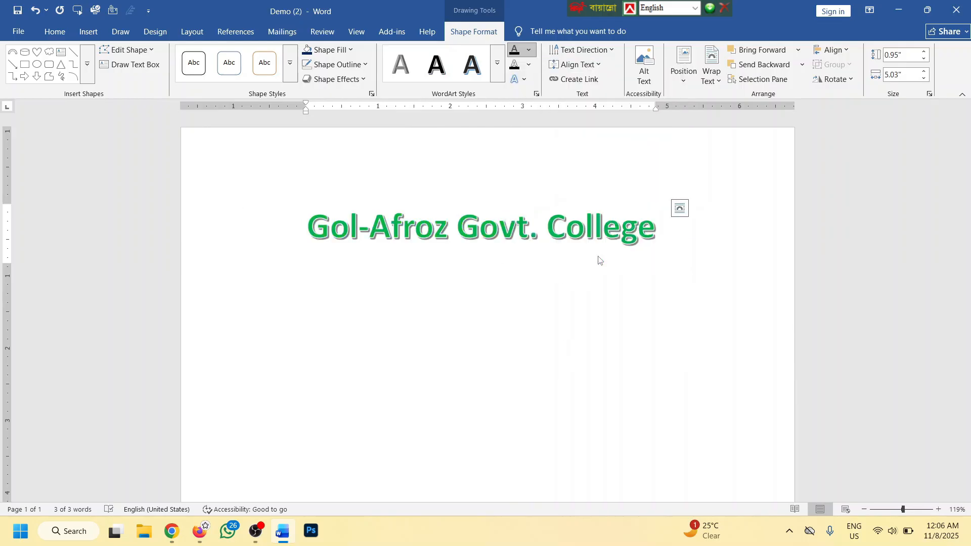
left_click(529, 64)
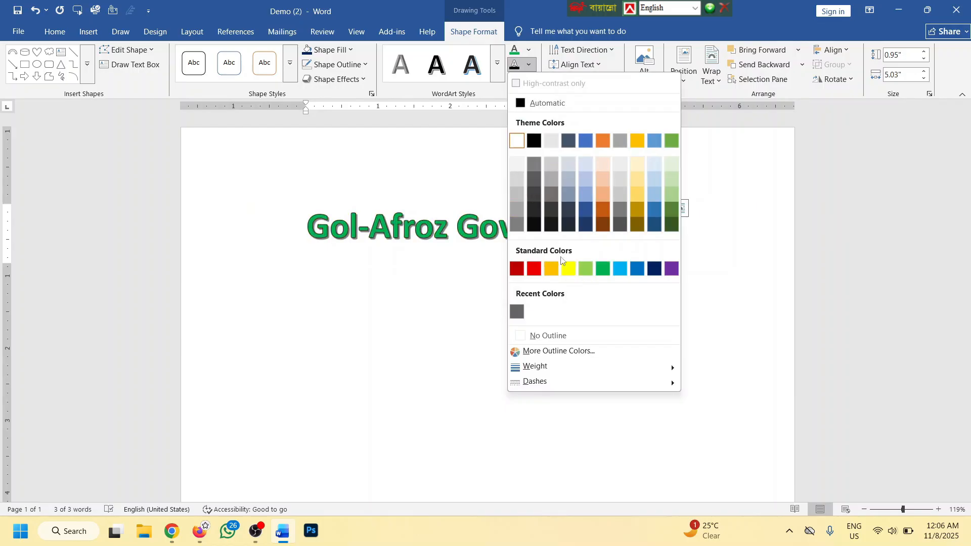
left_click(566, 269)
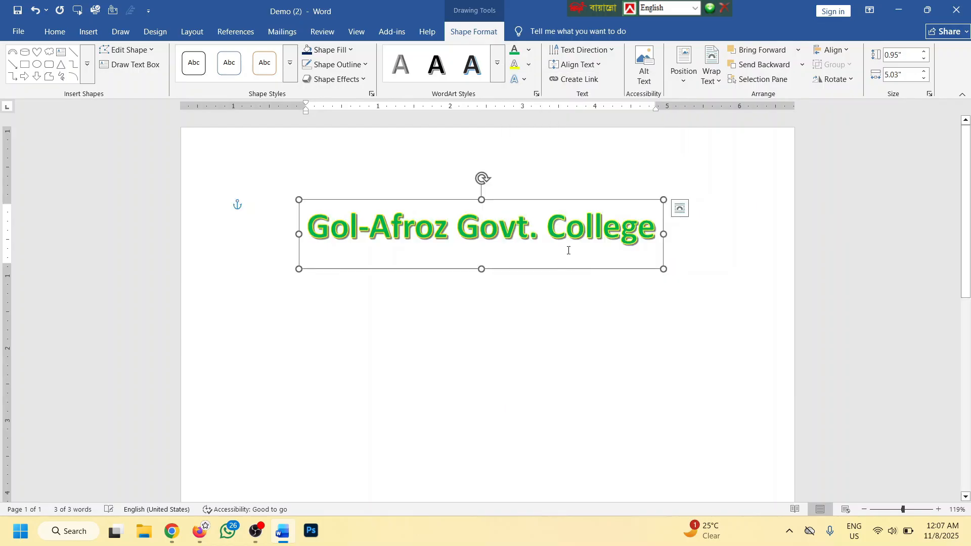
Bend the heading into an Arch using the Transform text effect
left_click(525, 81)
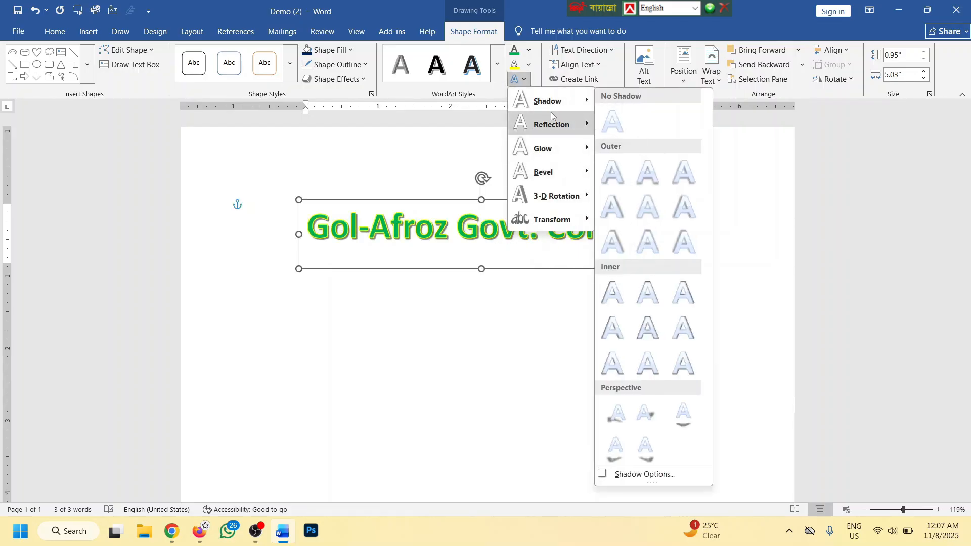
mouse_move(551, 122)
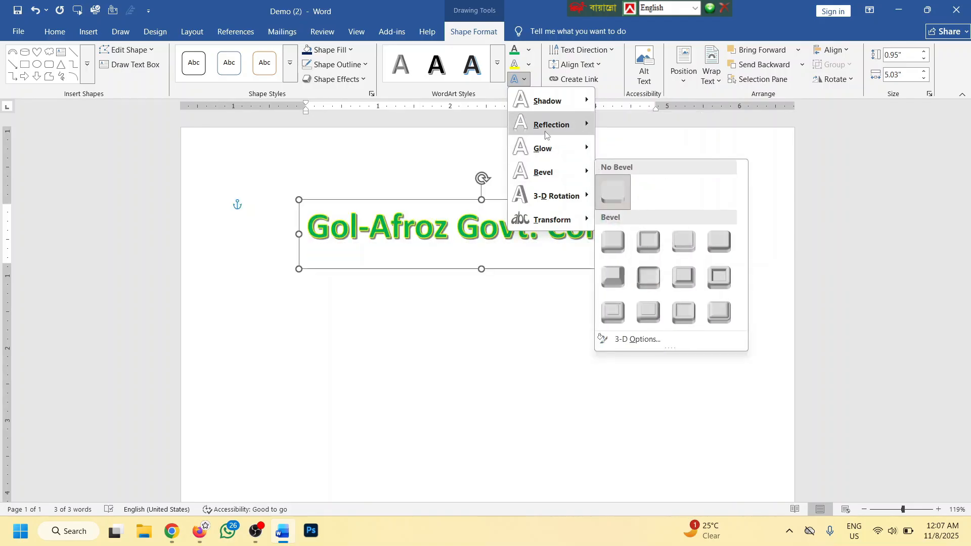
mouse_move(554, 220)
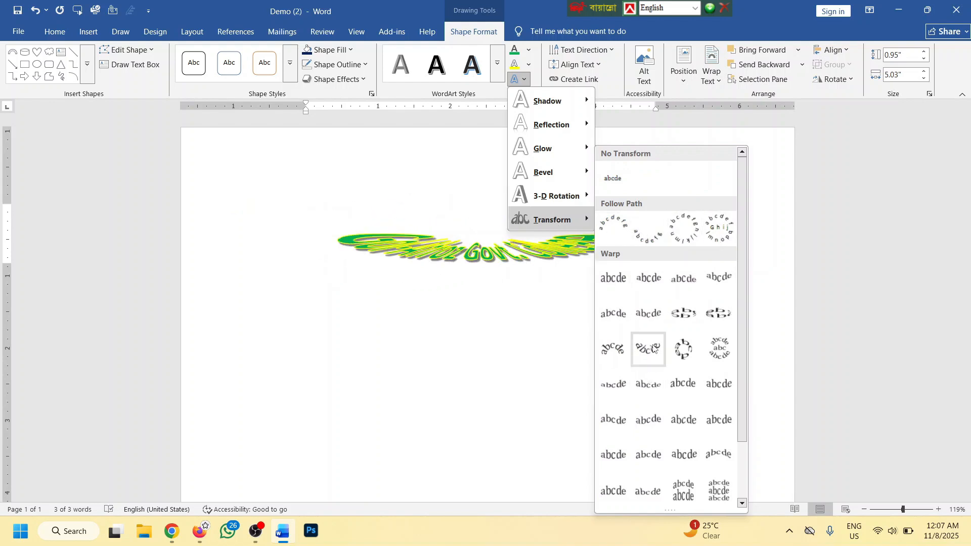
left_click(615, 225)
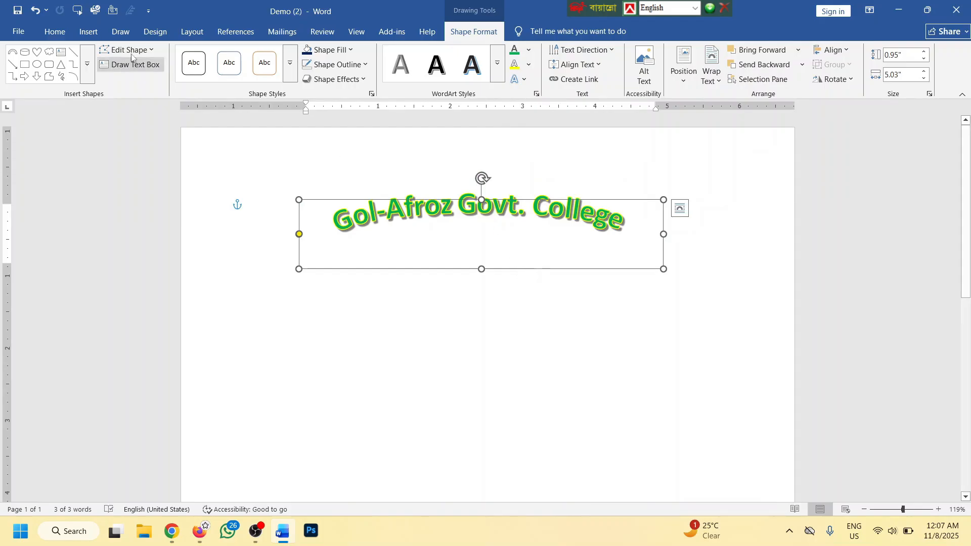
Try 72 pt, return to 36 pt, re-centre the heading and stretch its box taller
left_click(53, 33)
left_click(187, 50)
type("72")
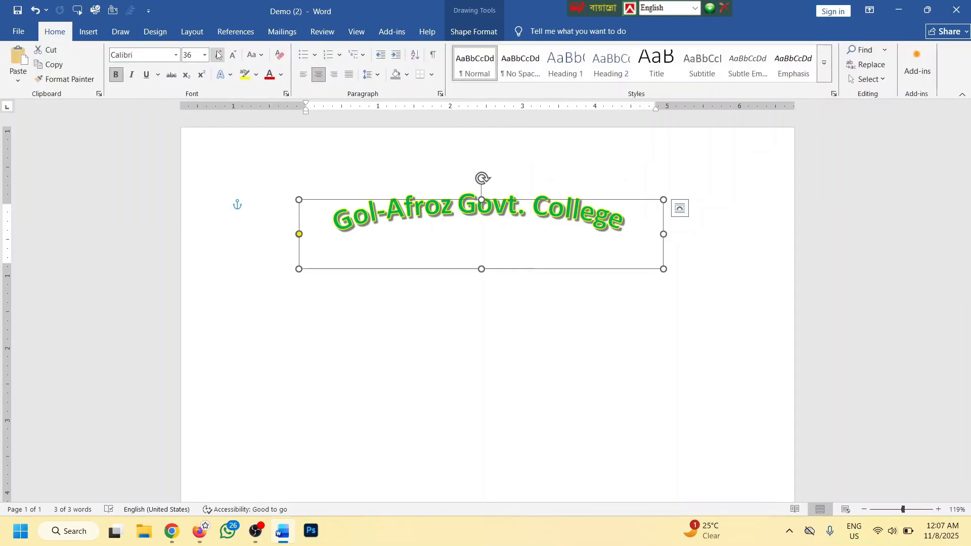
key("Return")
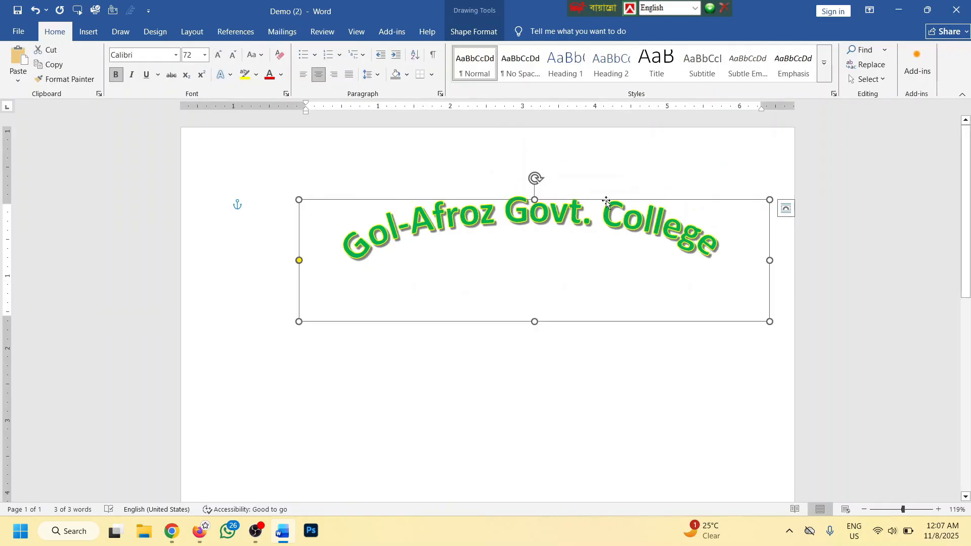
left_click_drag(601, 199, 555, 196)
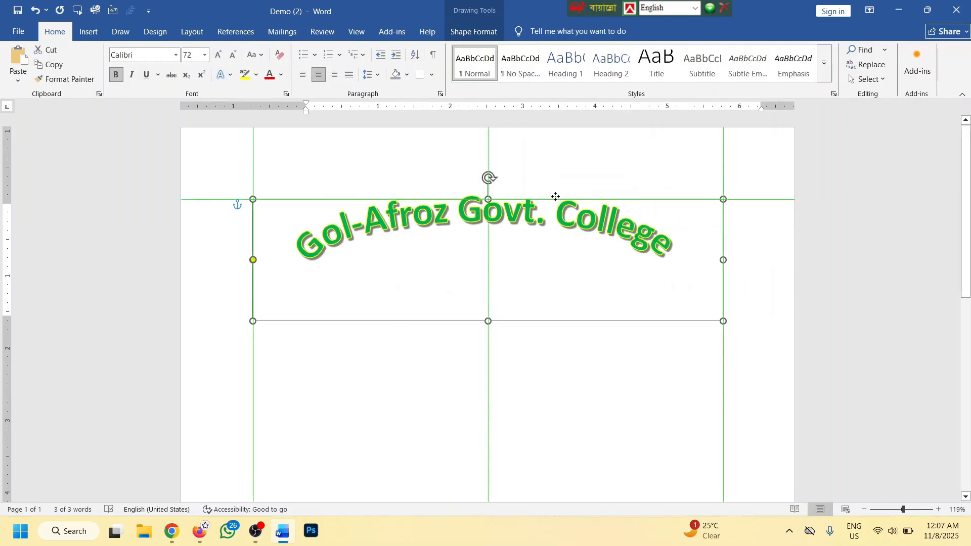
left_click(232, 55)
left_click(232, 57)
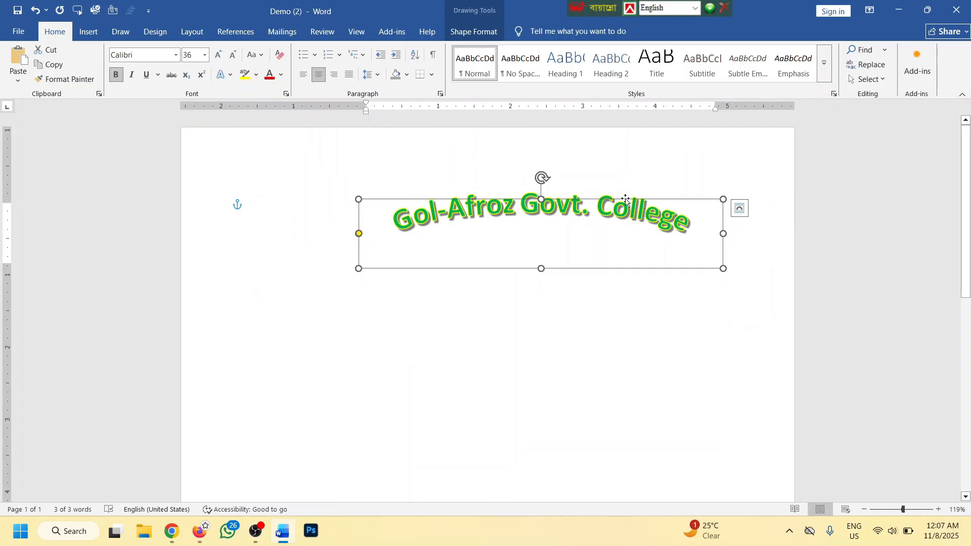
left_click_drag(625, 199, 557, 200)
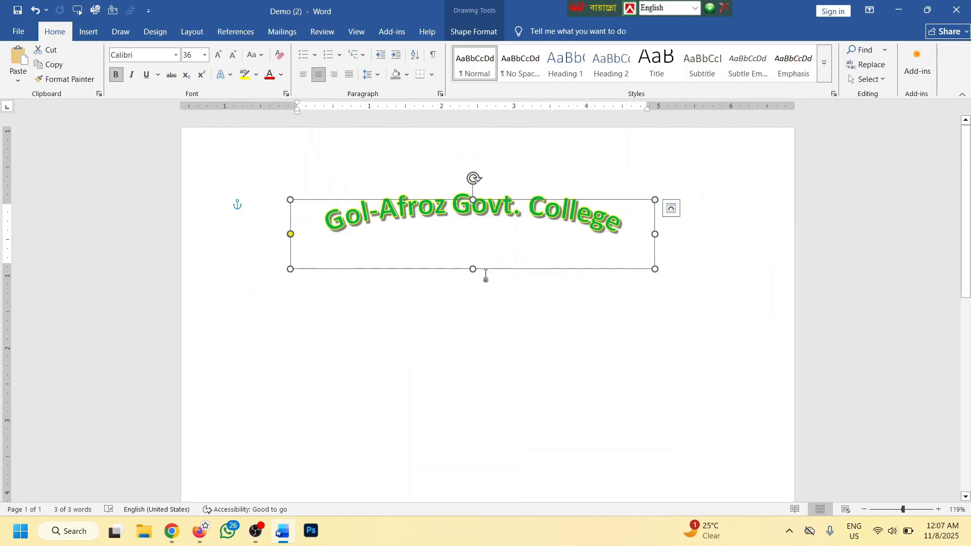
left_click_drag(473, 269, 470, 367)
Select the college WordArt, try a warp transform, then delete it from the page
left_click(512, 413)
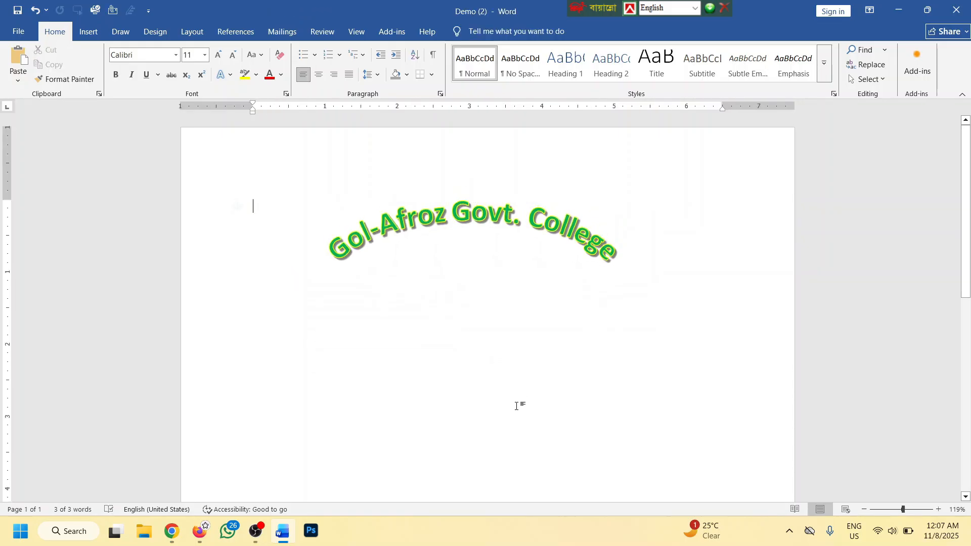
left_click(88, 31)
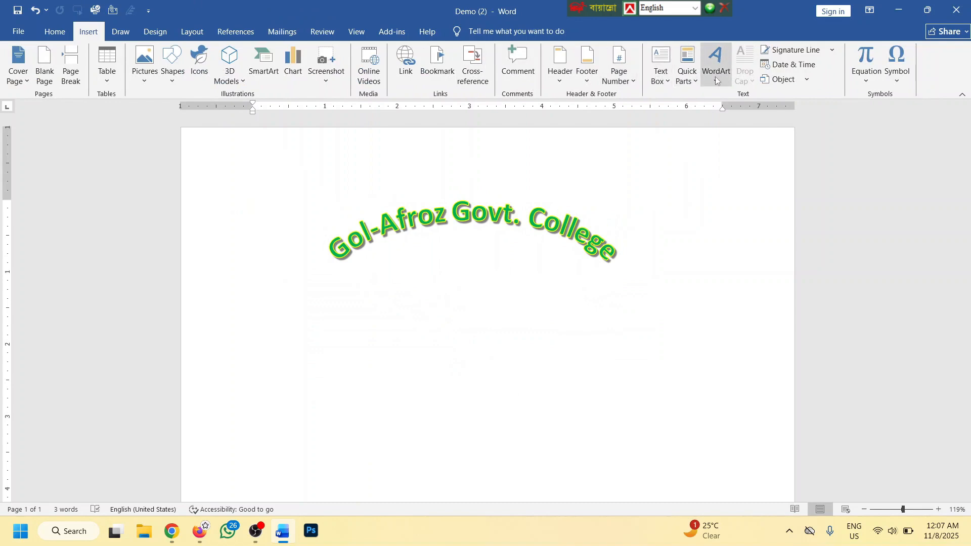
triple_click(468, 212)
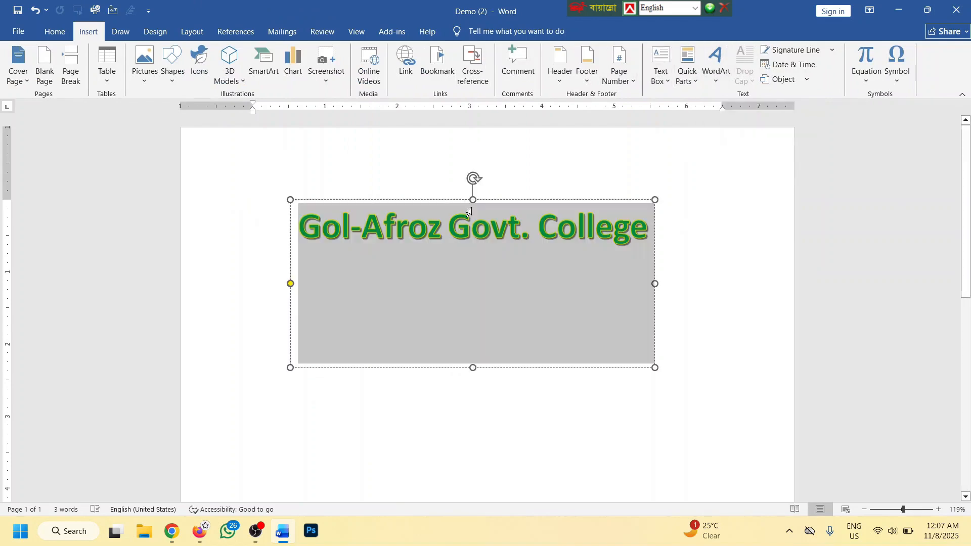
left_click(486, 204)
left_click(473, 32)
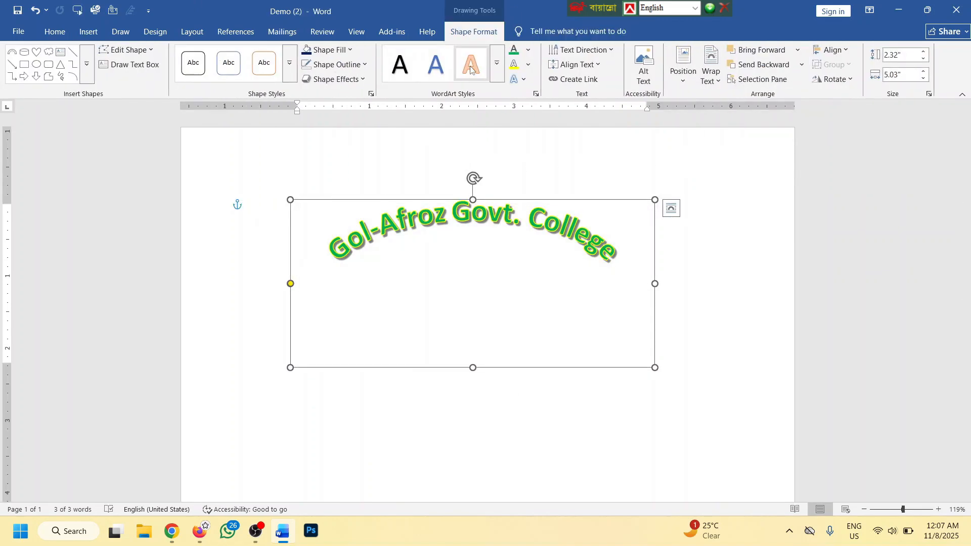
left_click(524, 79)
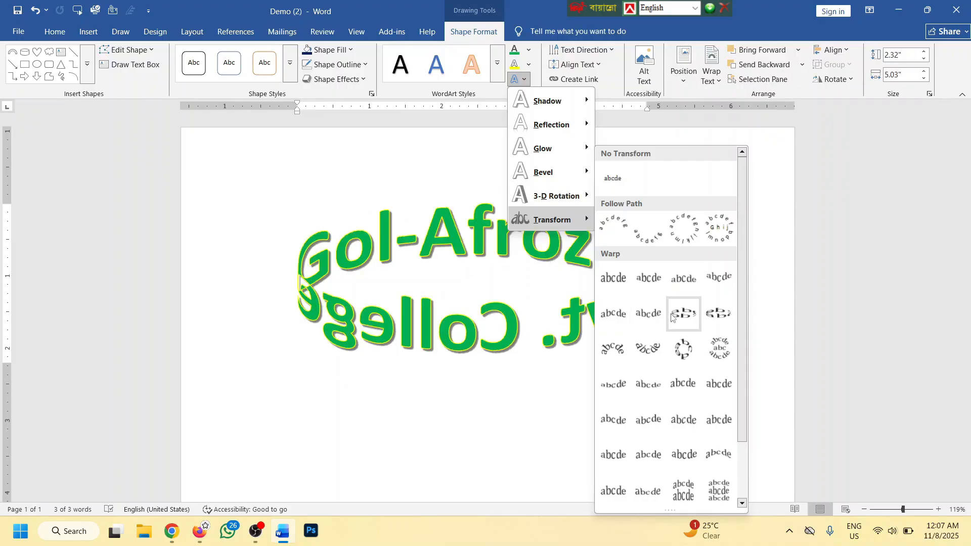
left_click(643, 316)
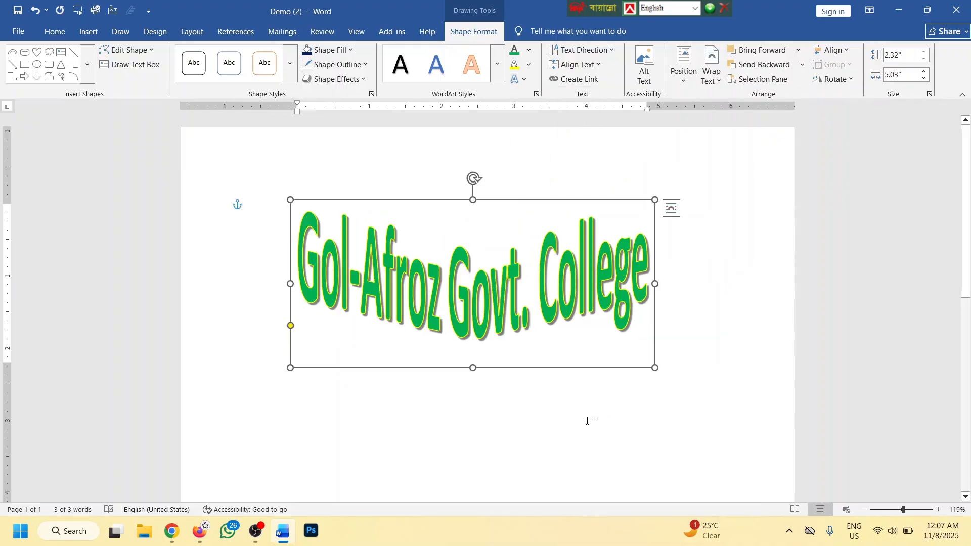
left_click(89, 31)
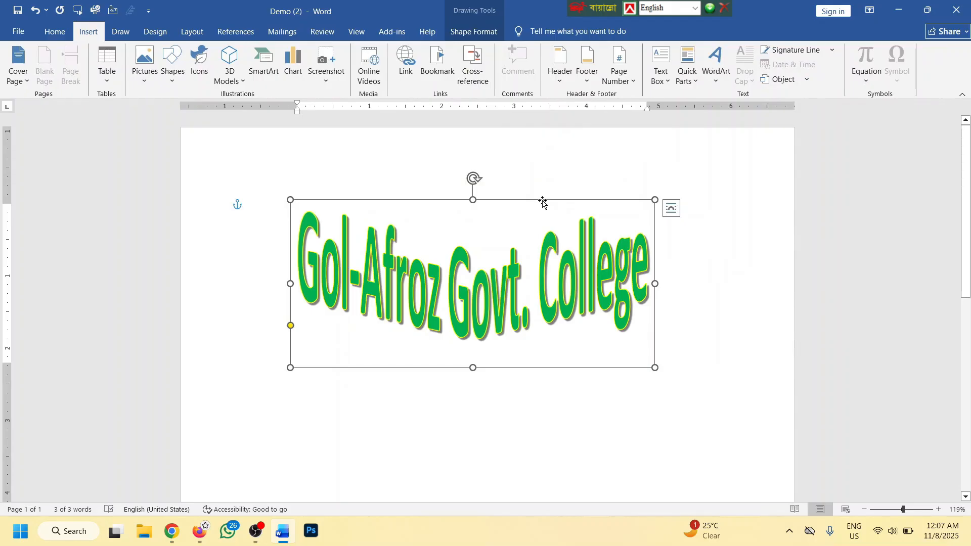
key("Delete")
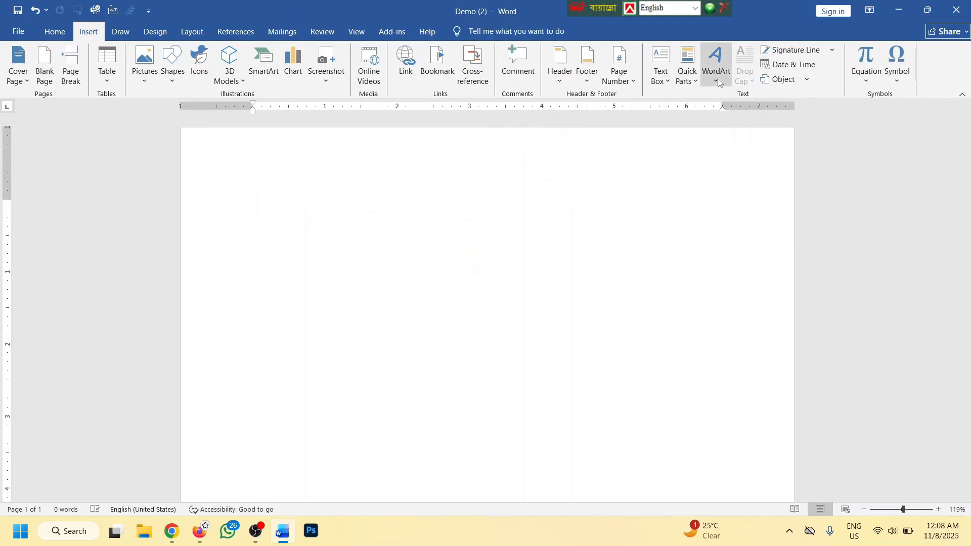
left_click(868, 80)
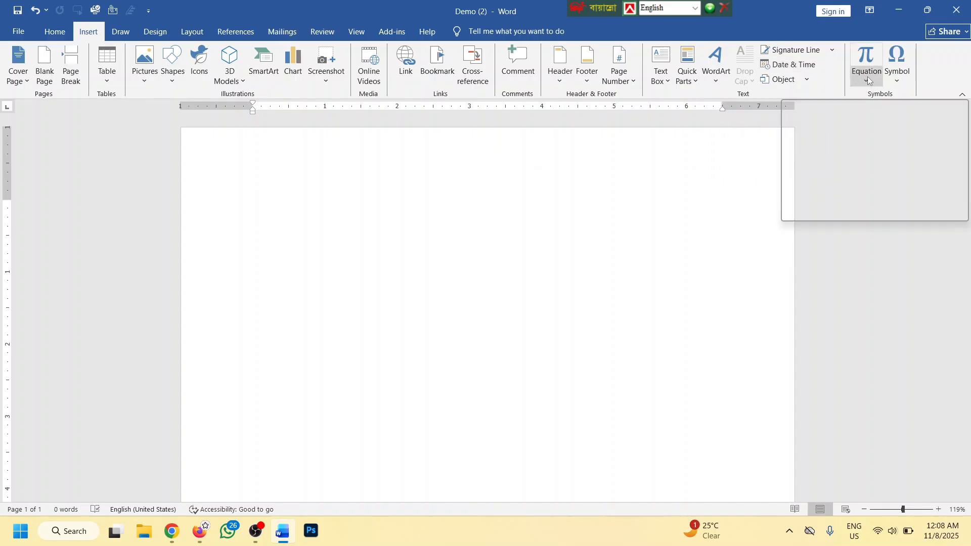
left_click(898, 81)
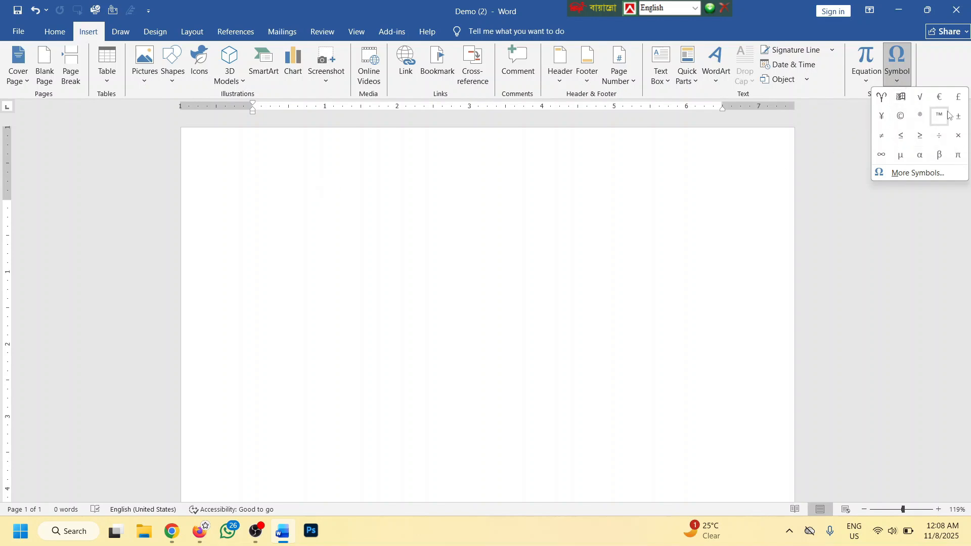
left_click(901, 98)
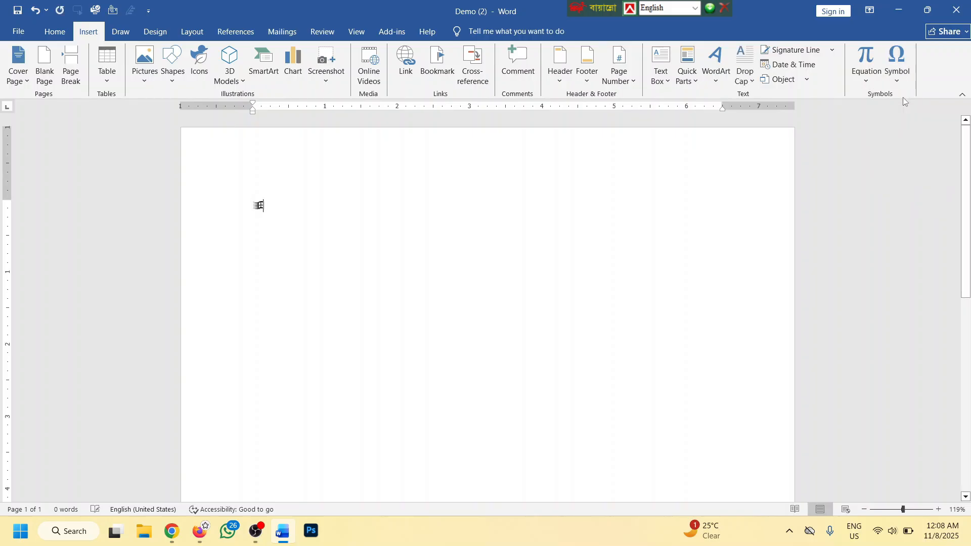
left_click(897, 63)
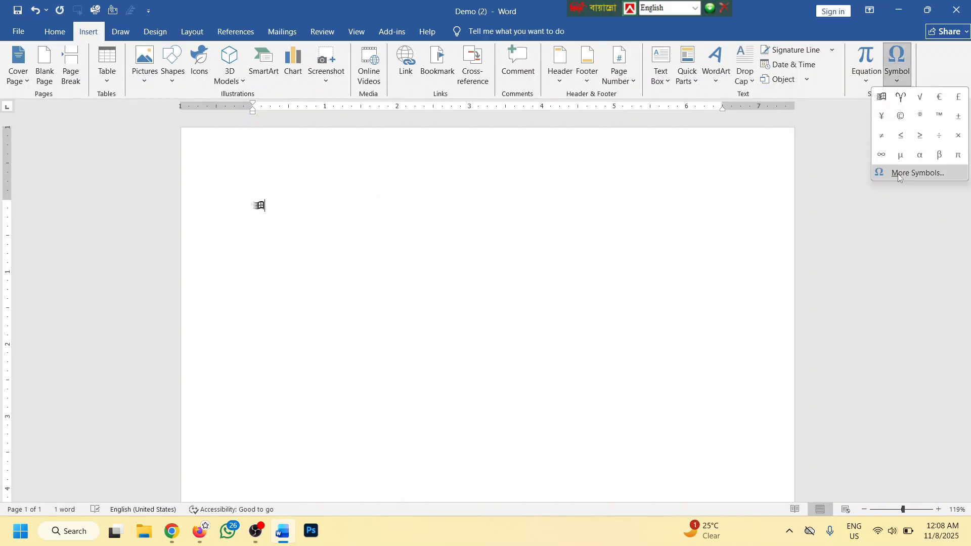
left_click(915, 177)
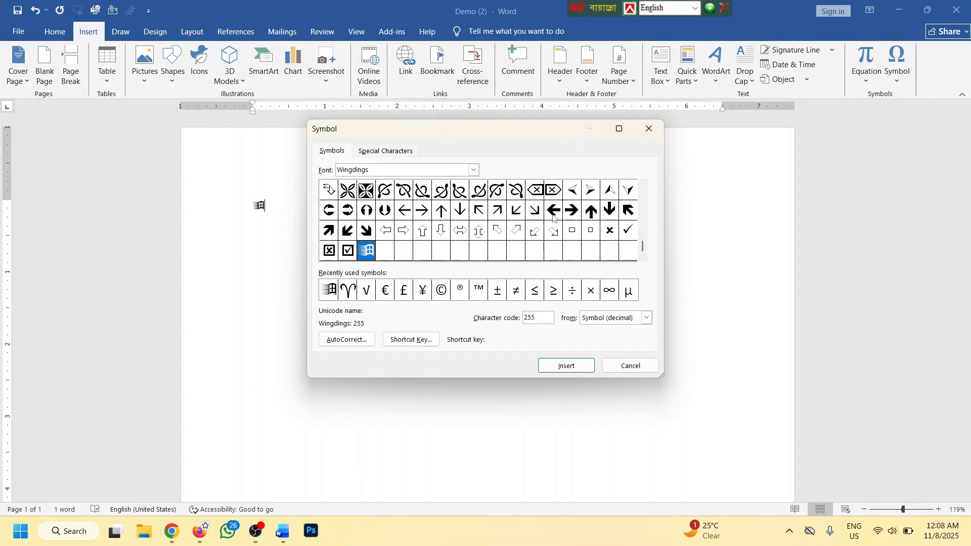
left_click(419, 211)
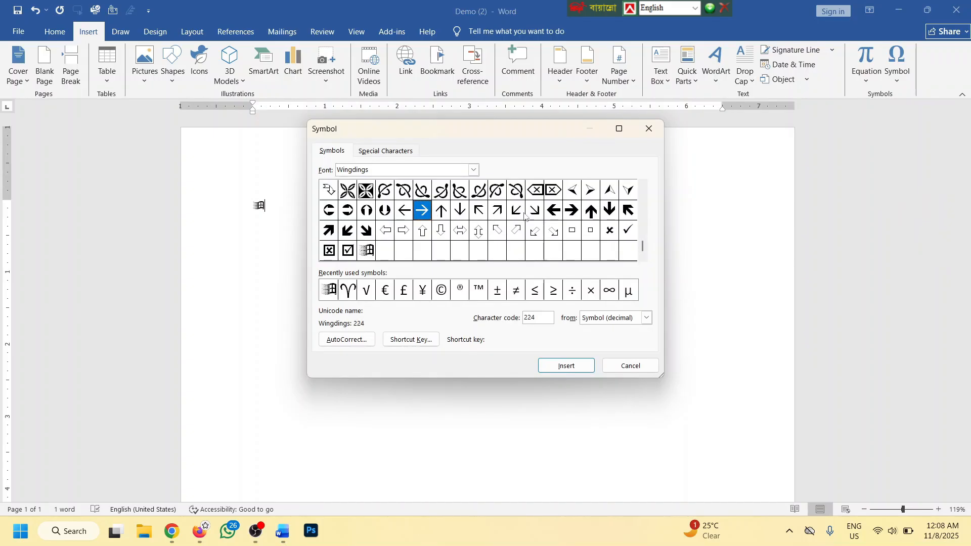
left_click(554, 211)
left_click(562, 362)
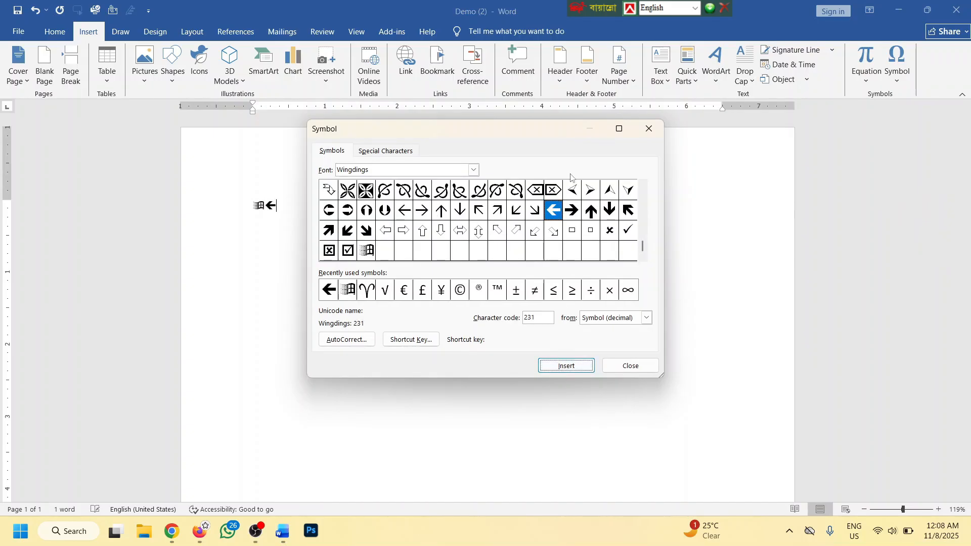
left_click(474, 170)
scroll(463, 212, "down", 5)
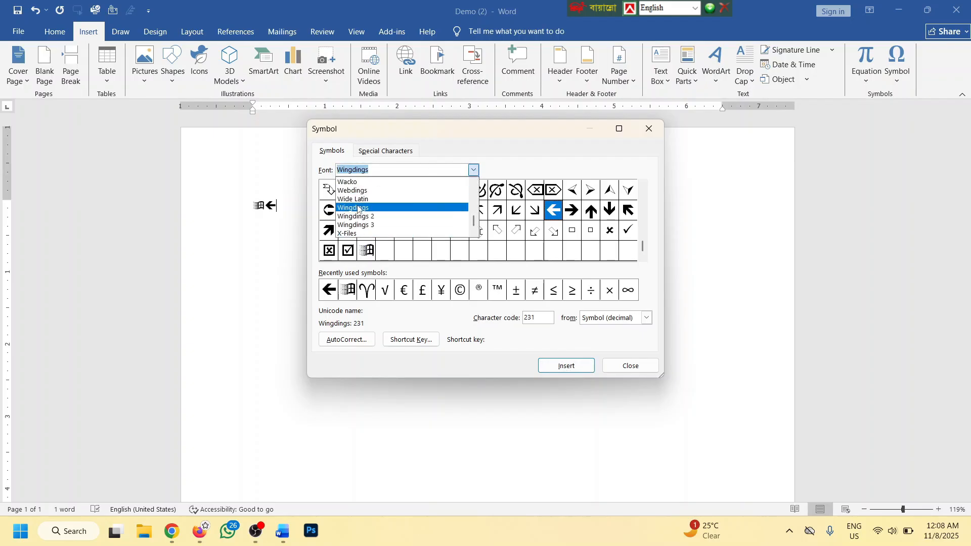
left_click(463, 211)
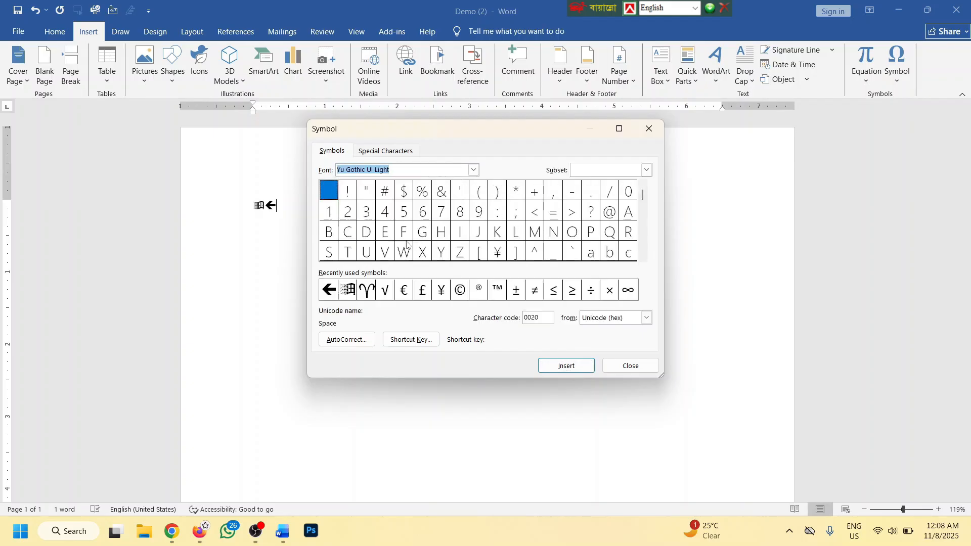
left_click(474, 170)
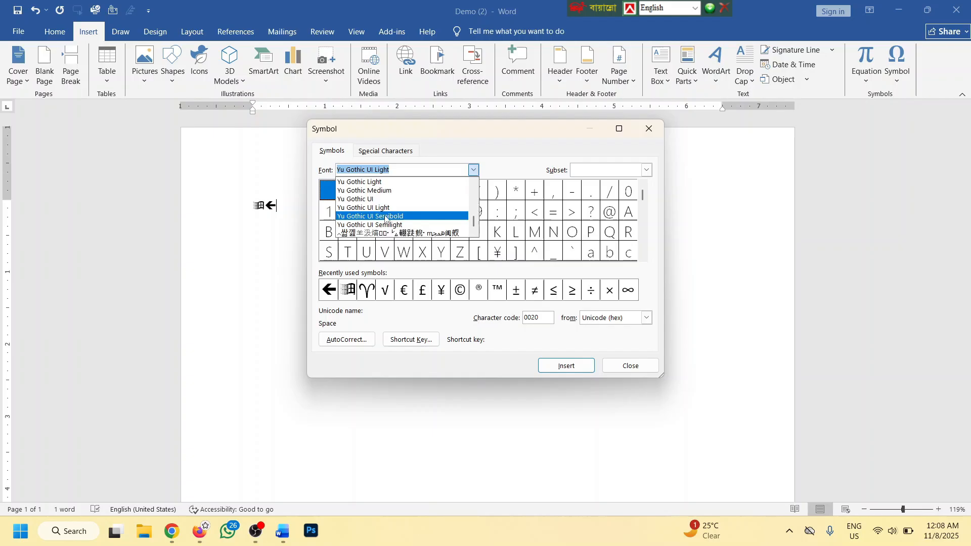
left_click(370, 218)
left_click(439, 195)
left_click(423, 195)
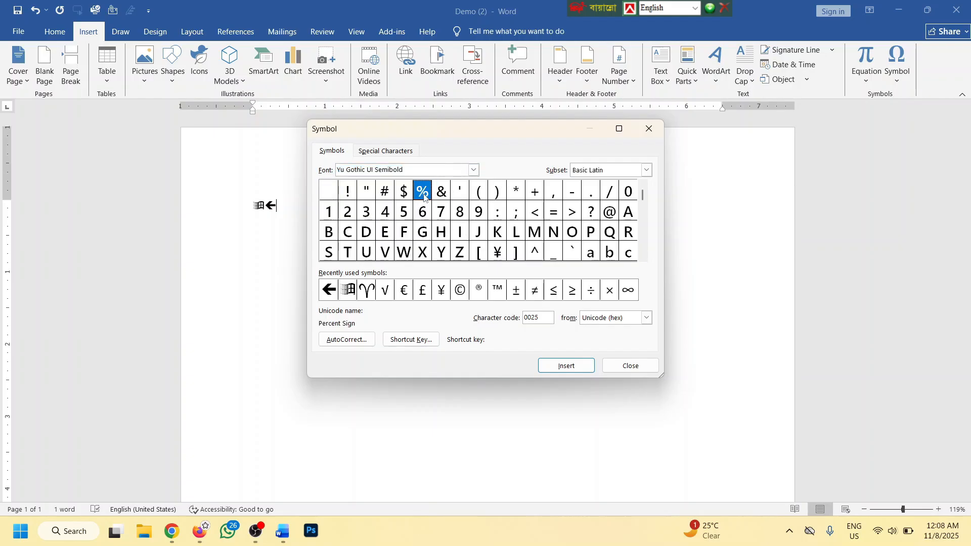
left_click(403, 193)
left_click(566, 365)
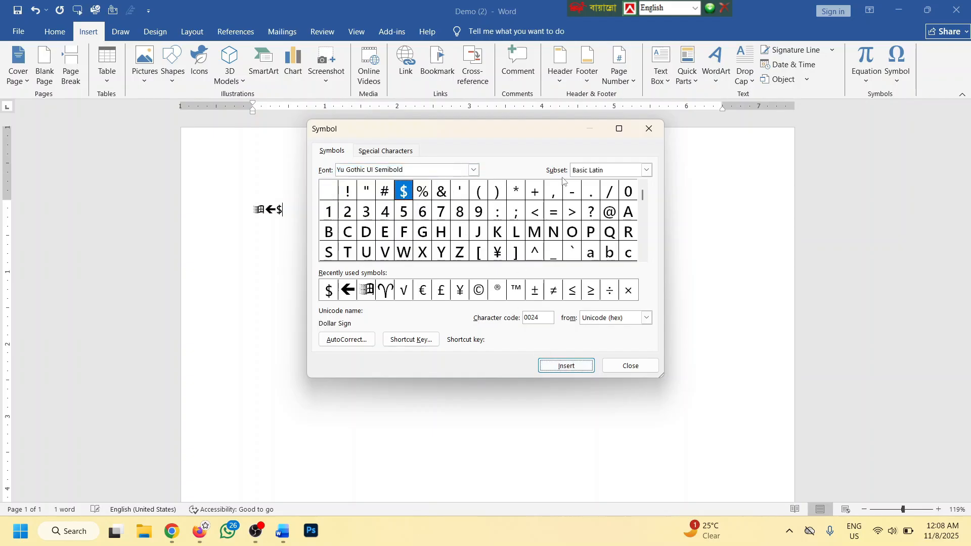
left_click(648, 130)
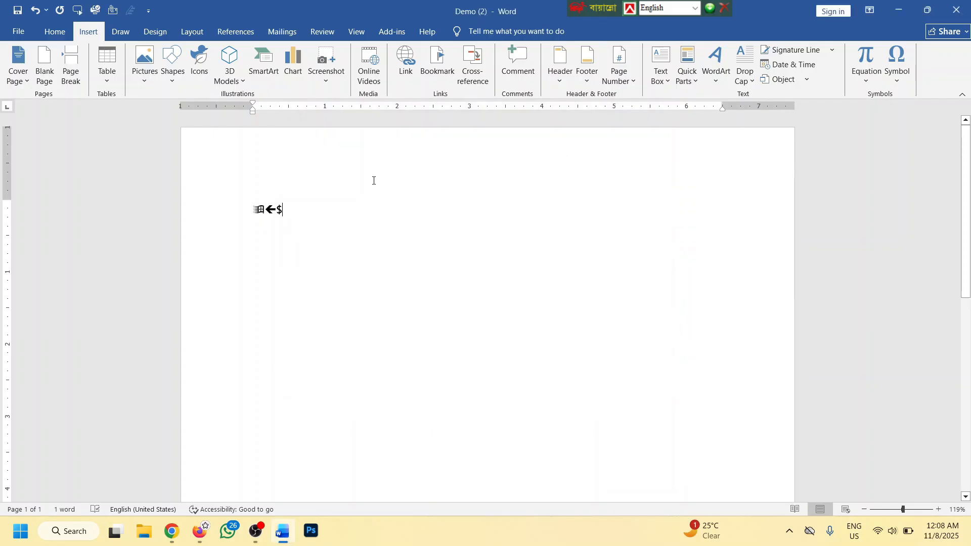
left_click(277, 209)
key("Return")
key("Return")
key("Return")
left_click_drag(262, 280, 240, 276)
key("BackSpace")
key("BackSpace")
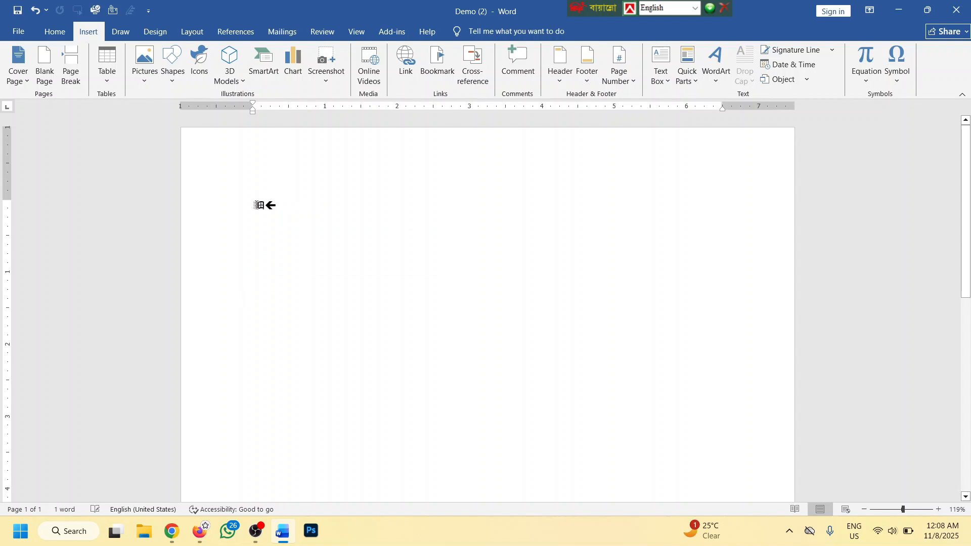
key("ctrl+z")
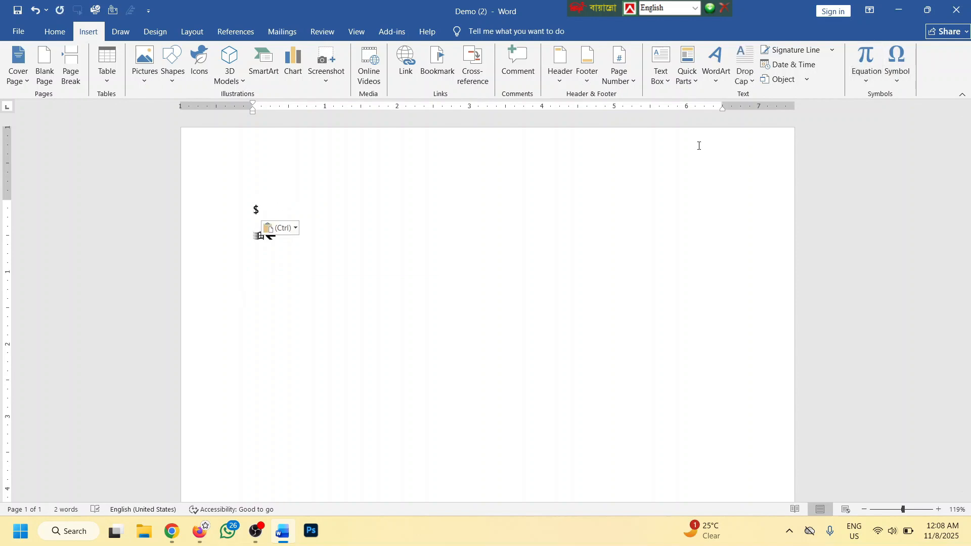
left_click_drag(305, 247, 231, 197)
key("Delete")
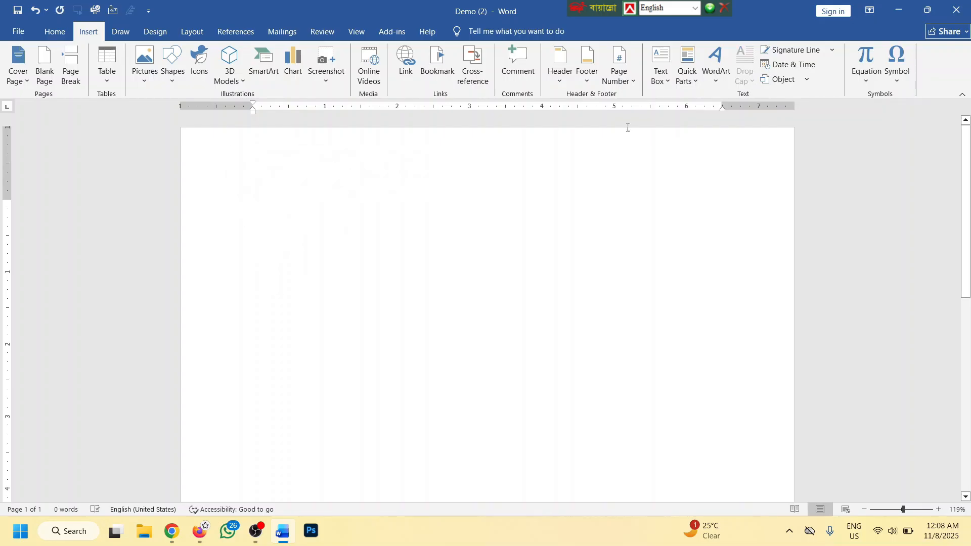
Insert a new equation holding the skewed fraction 3/4
left_click(865, 79)
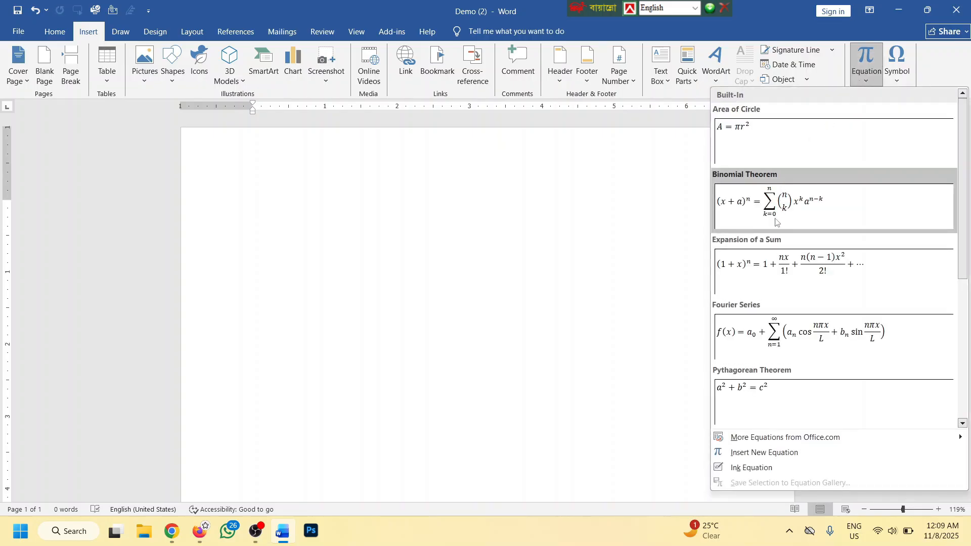
scroll(778, 329, "down", 3)
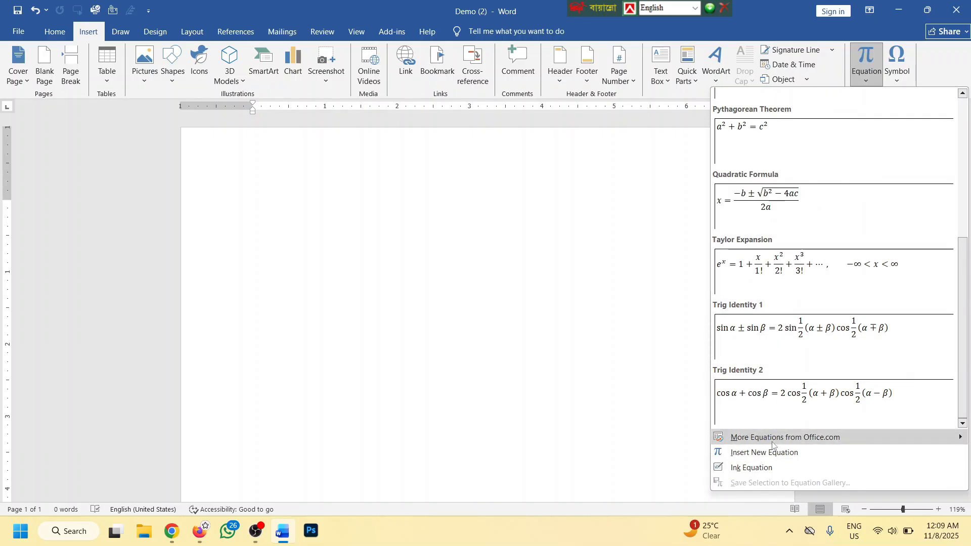
left_click(761, 453)
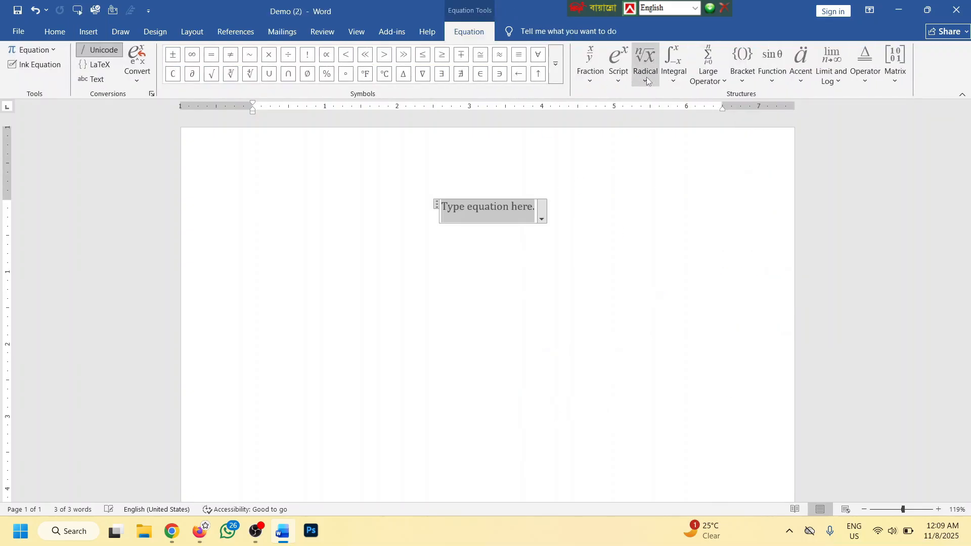
left_click(589, 78)
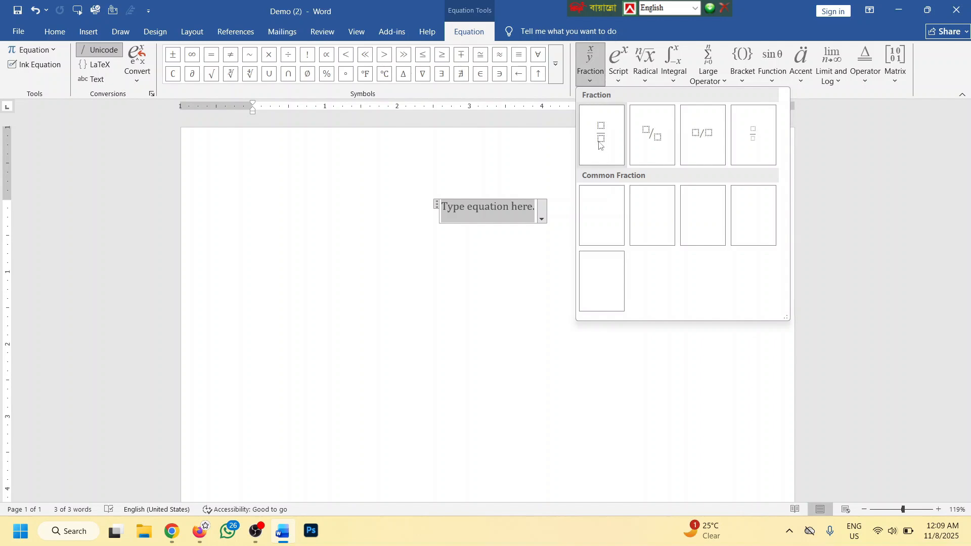
left_click(652, 138)
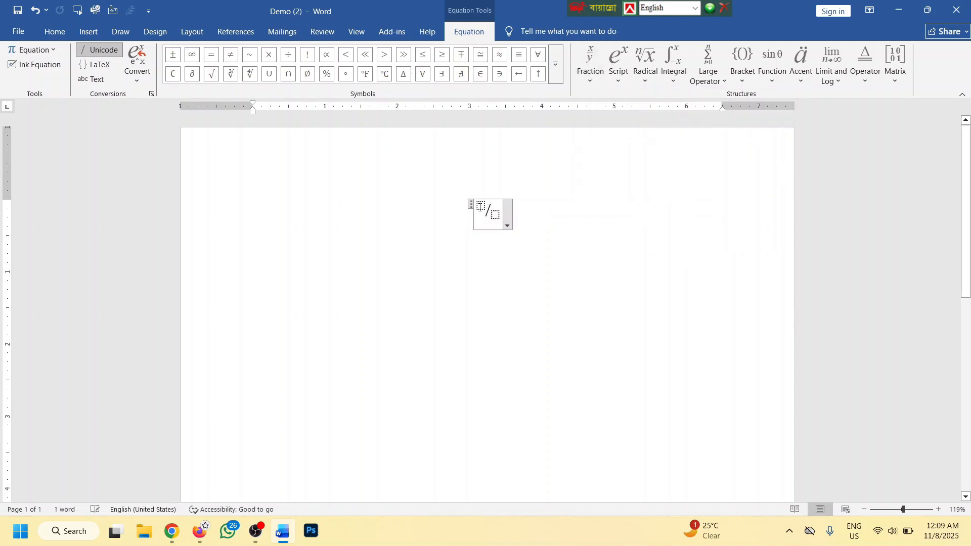
type("3")
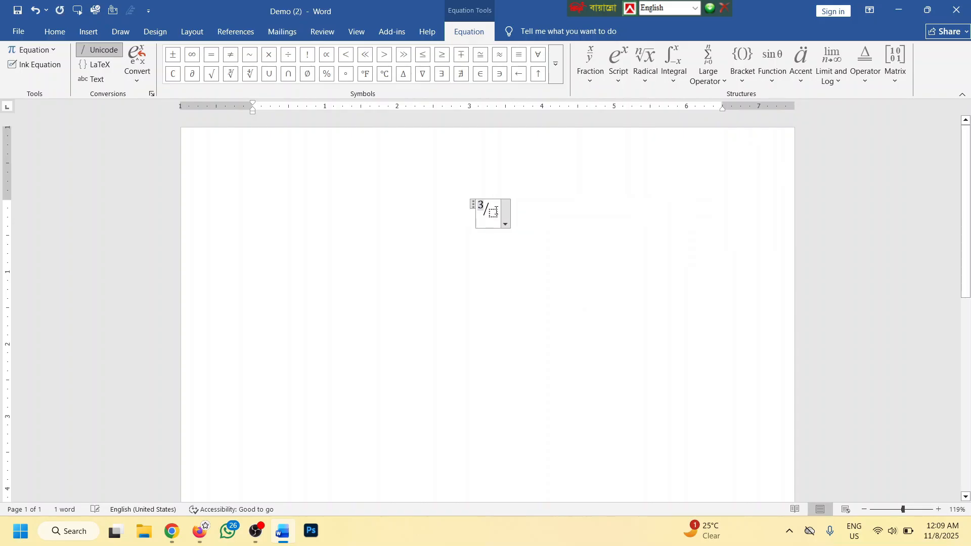
left_click(494, 212)
type("4")
left_click(550, 216)
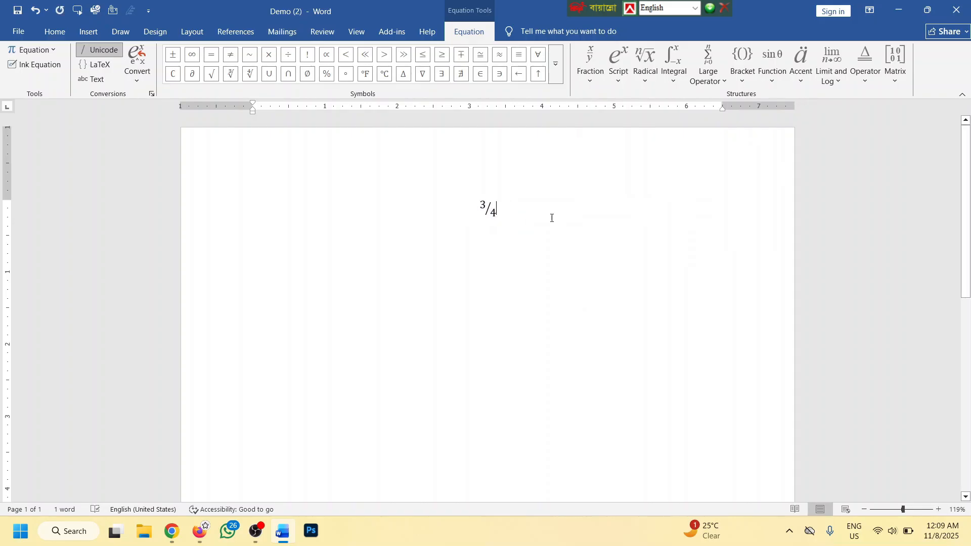
left_click(89, 31)
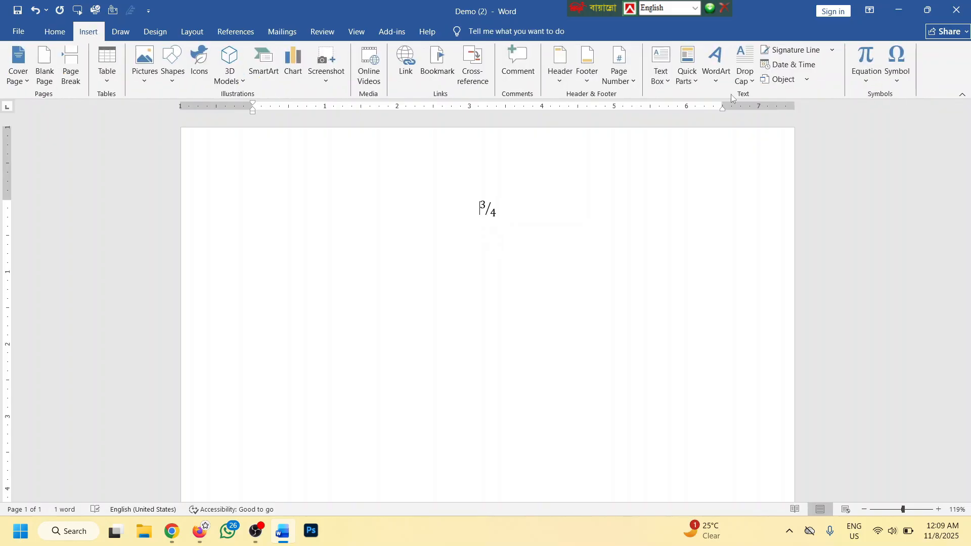
Insert the built-in Compound Interest equation
left_click(866, 76)
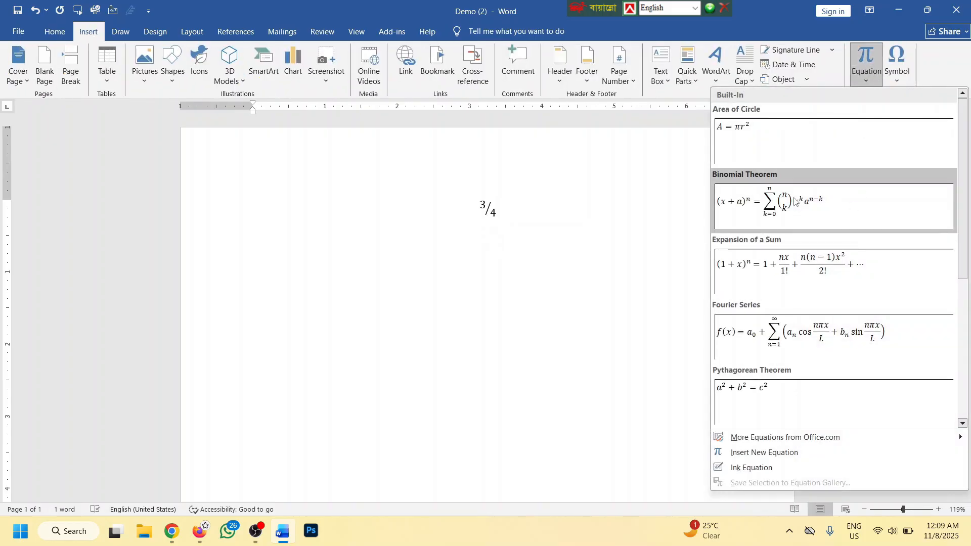
mouse_move(756, 438)
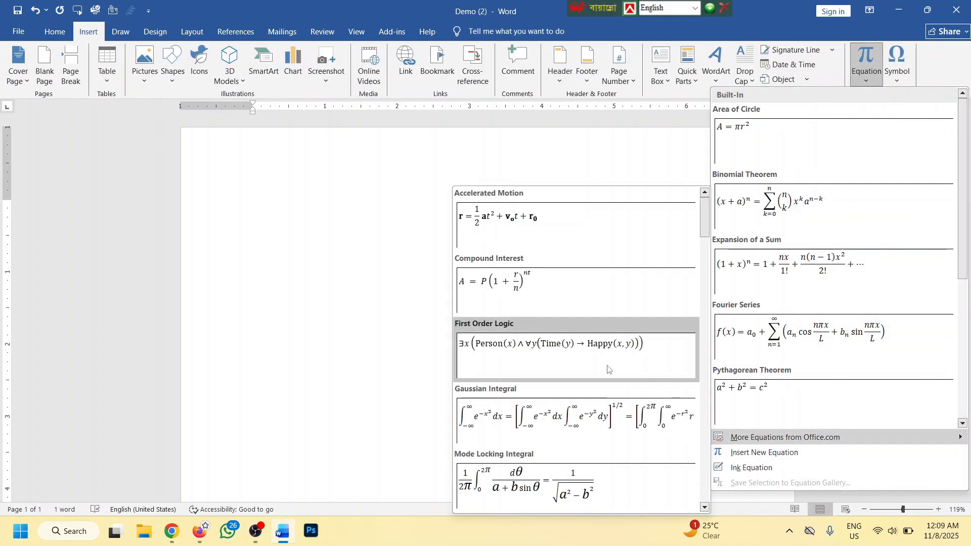
left_click(505, 293)
left_click(540, 240)
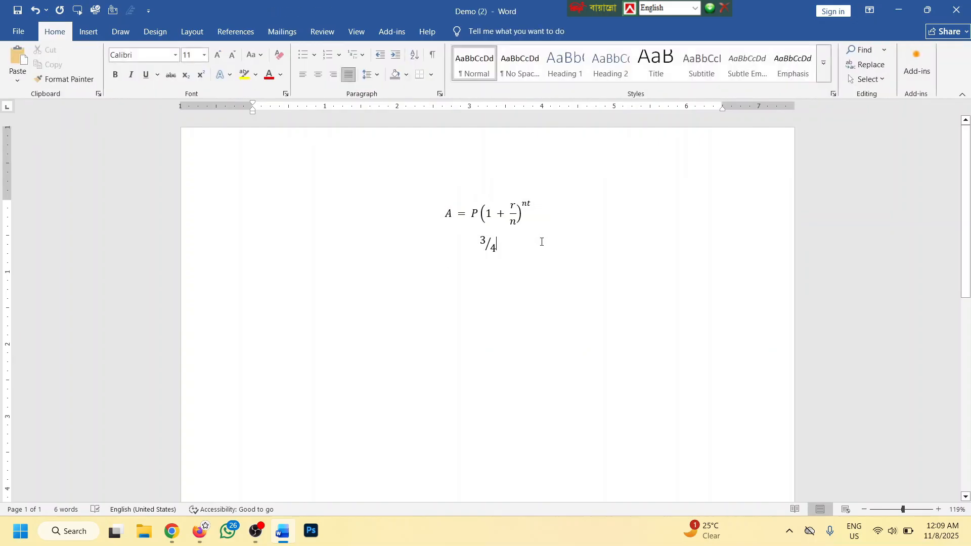
Edit the Compound Interest equation to read p = a(1 + r/n)^mr
left_click(444, 214)
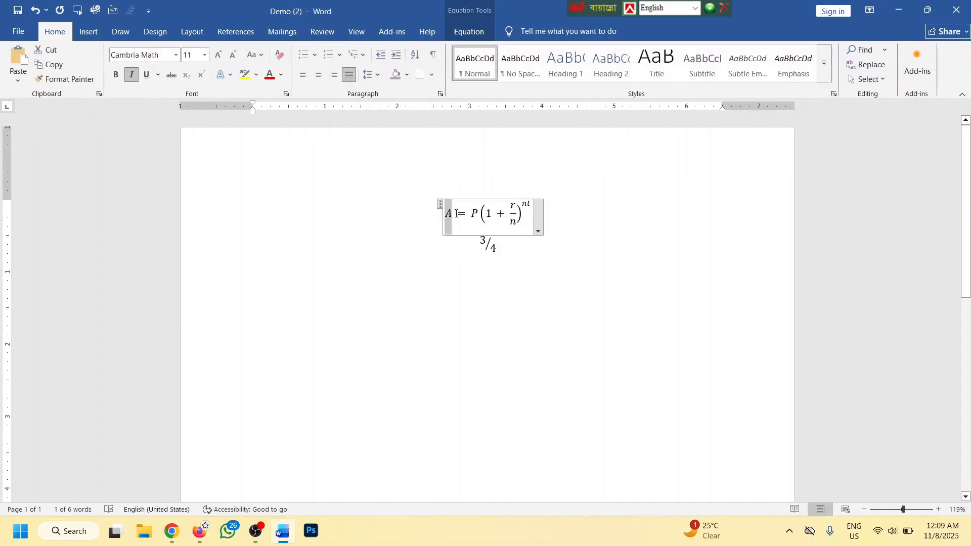
type("p")
double_click(477, 213)
type("a")
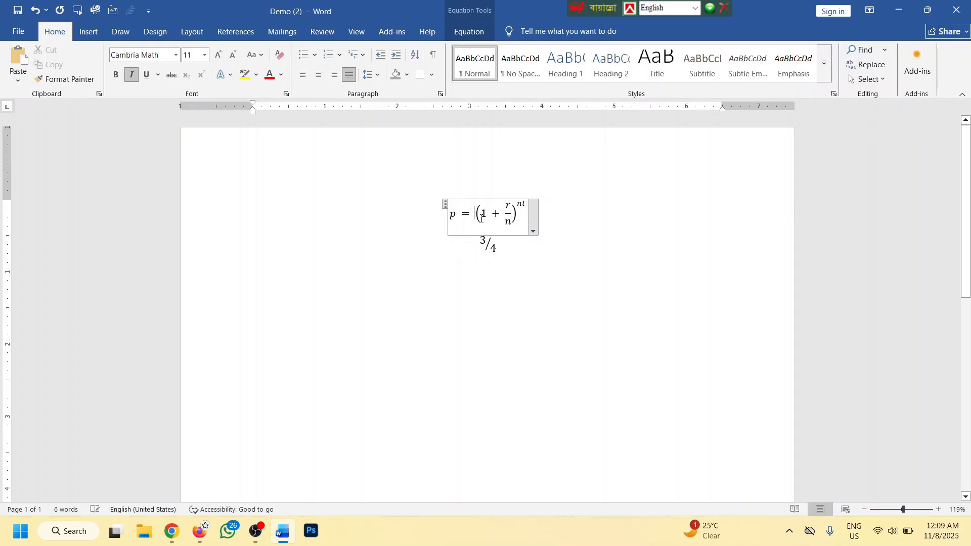
double_click(526, 202)
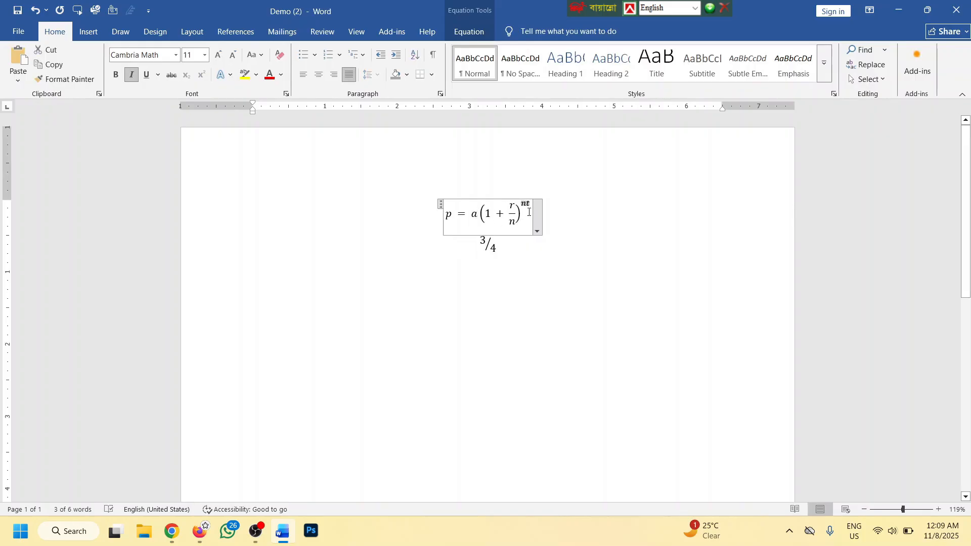
left_click(529, 210)
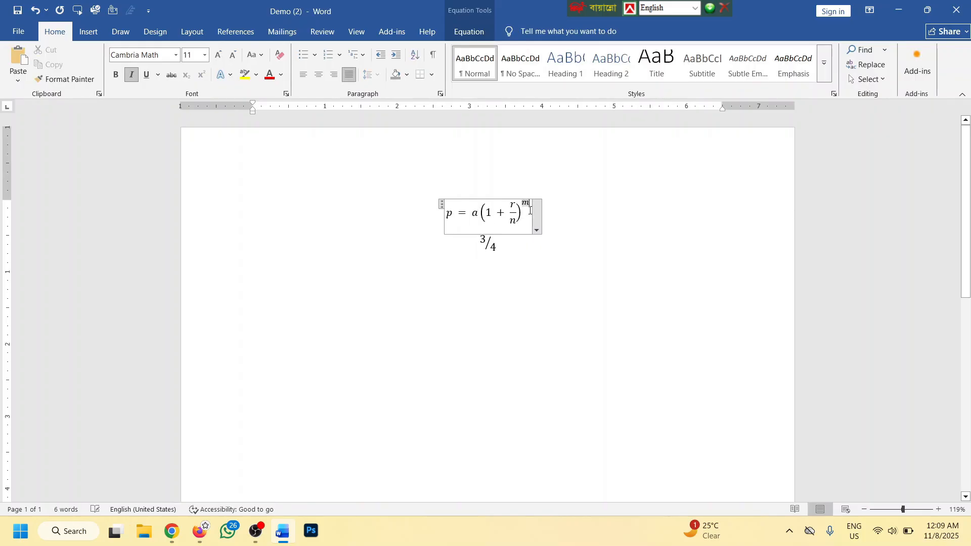
type("n")
Select both equations and delete them, leaving the page blank
left_click(550, 270)
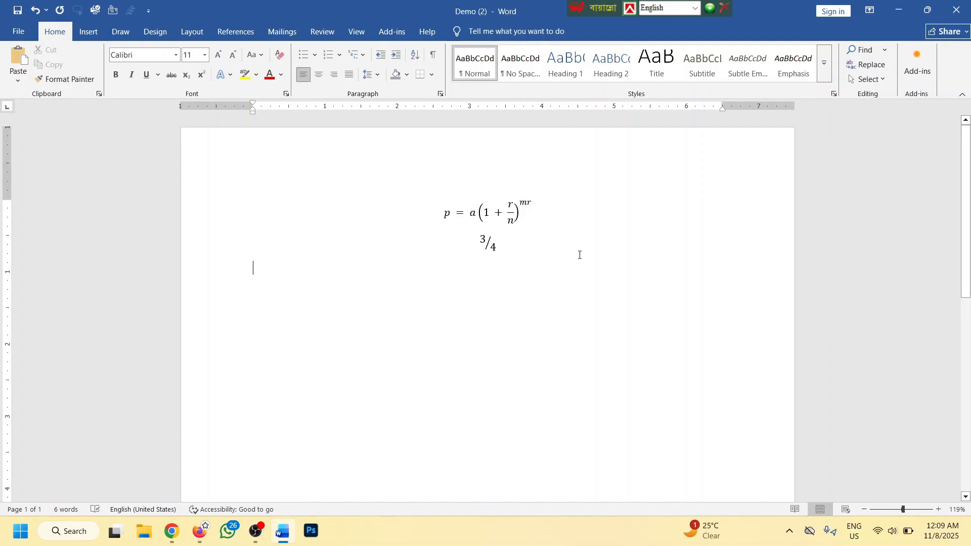
left_click_drag(579, 255, 387, 163)
key("Delete")
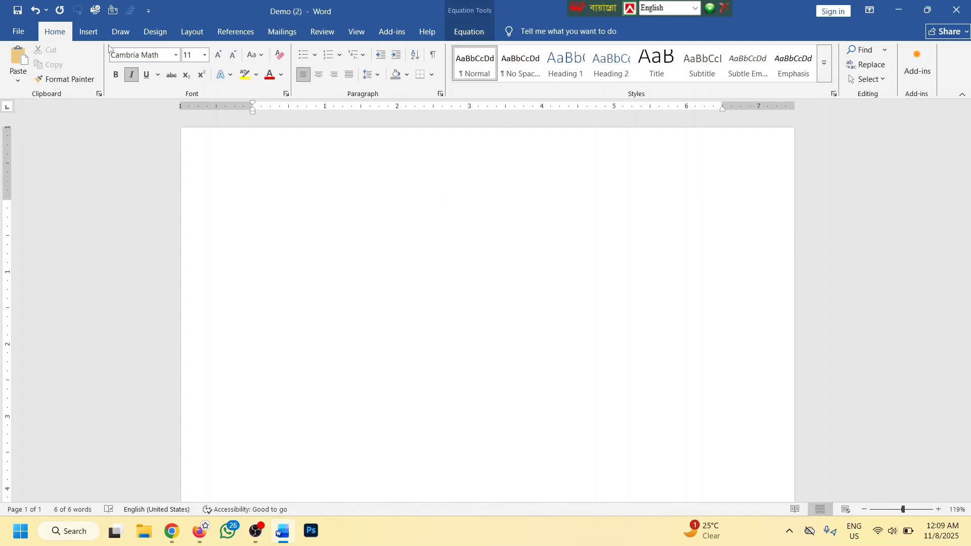
Move through the Insert and Draw tabs to Design and zoom in on the page
left_click(89, 32)
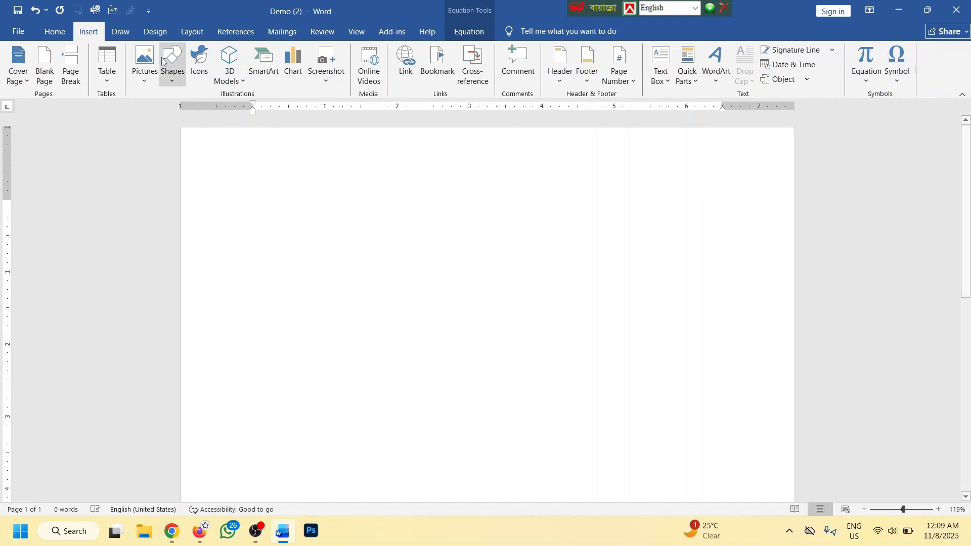
left_click(121, 31)
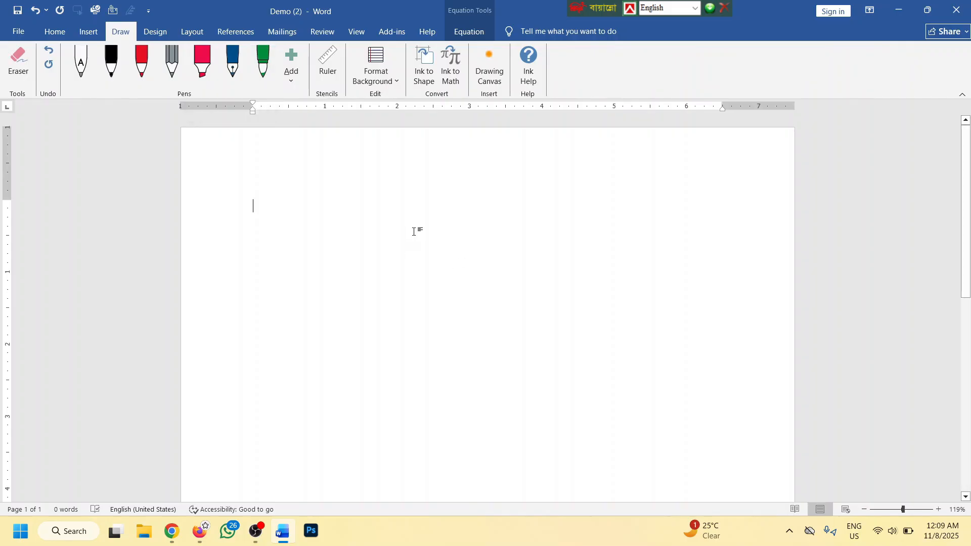
left_click(161, 31)
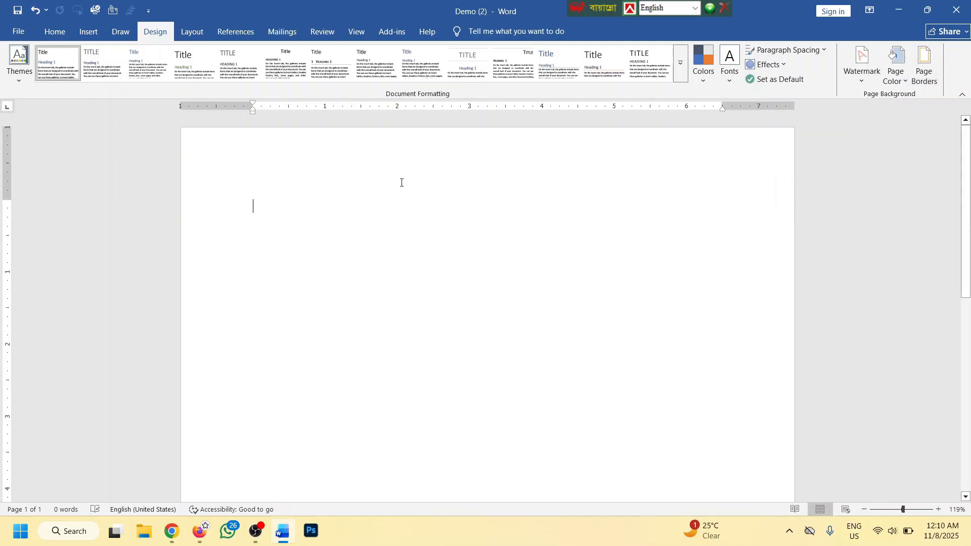
scroll(389, 192, "up", 3, "ctrl")
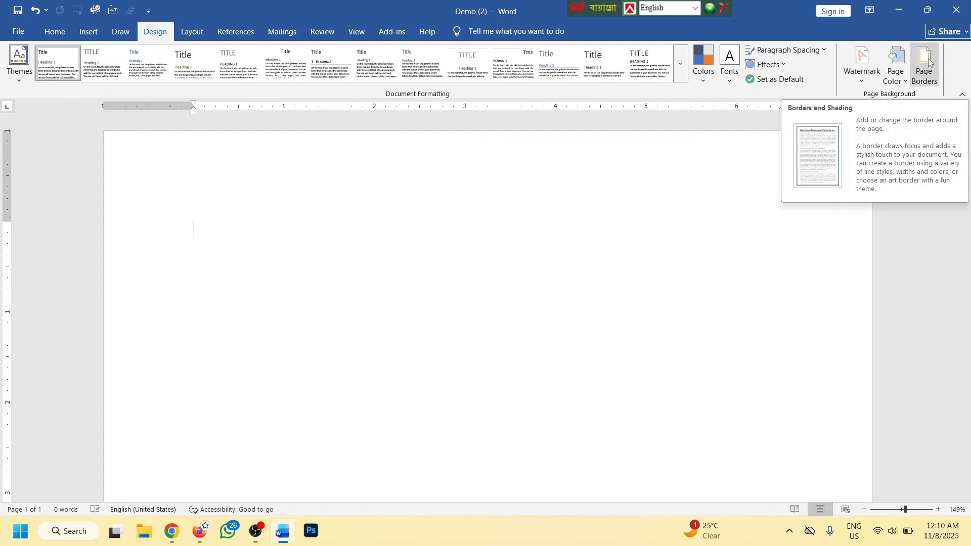
Set the page colour to green and bring up the page's Fill Effects settings
left_click(902, 63)
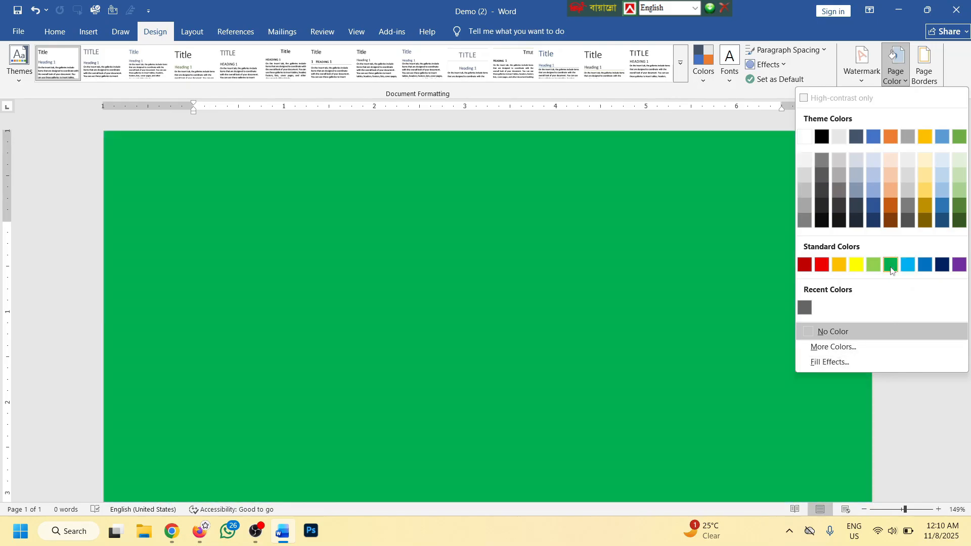
left_click(891, 265)
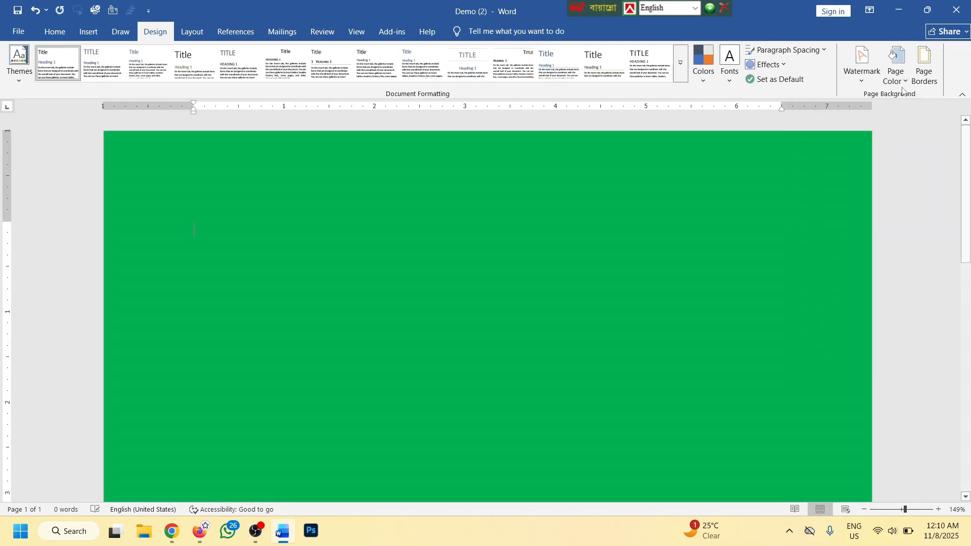
left_click(900, 77)
left_click(828, 356)
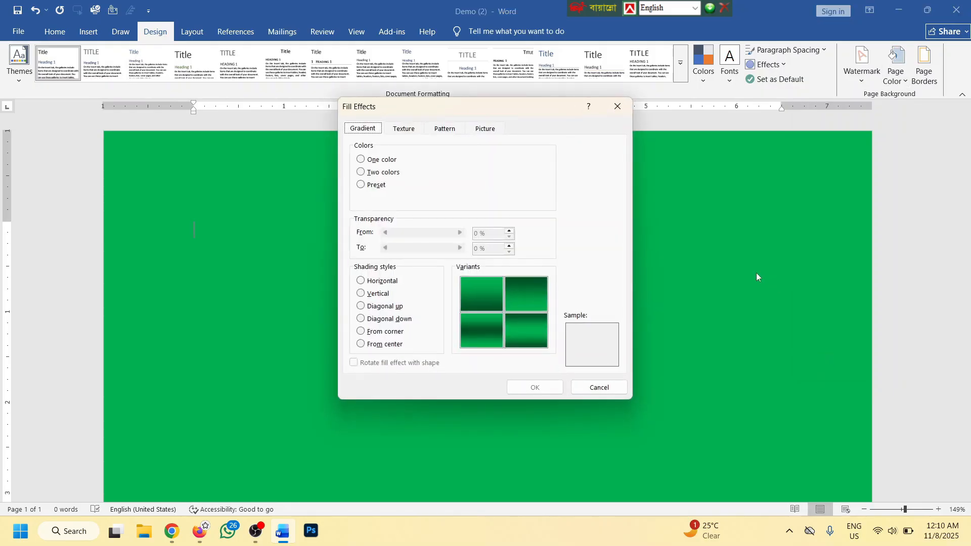
Apply a two-colour yellow-and-red gradient to the page background
left_click(372, 173)
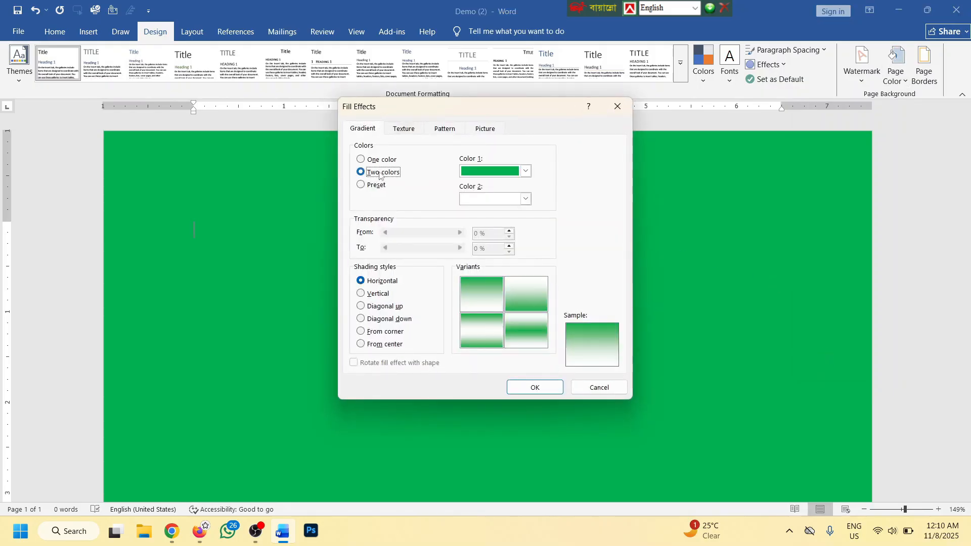
left_click(526, 172)
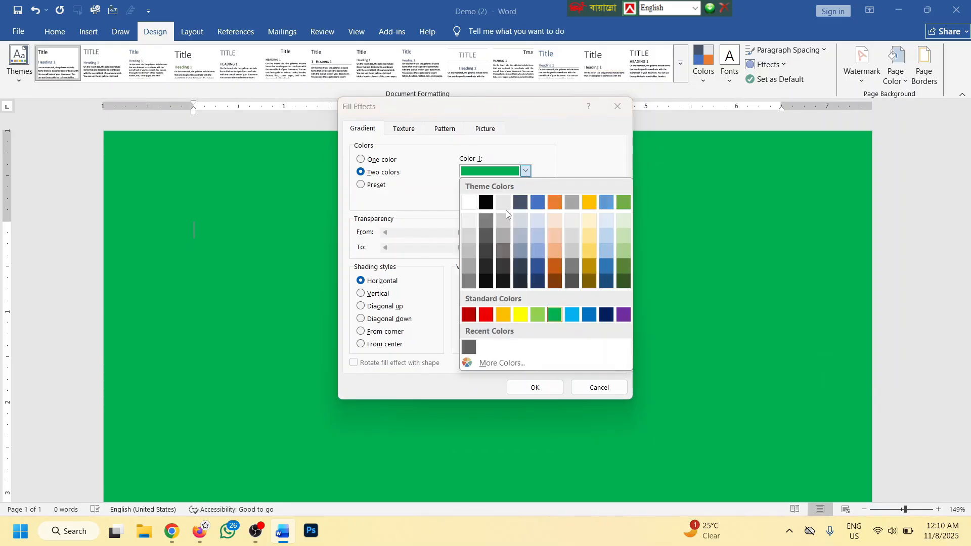
left_click(520, 315)
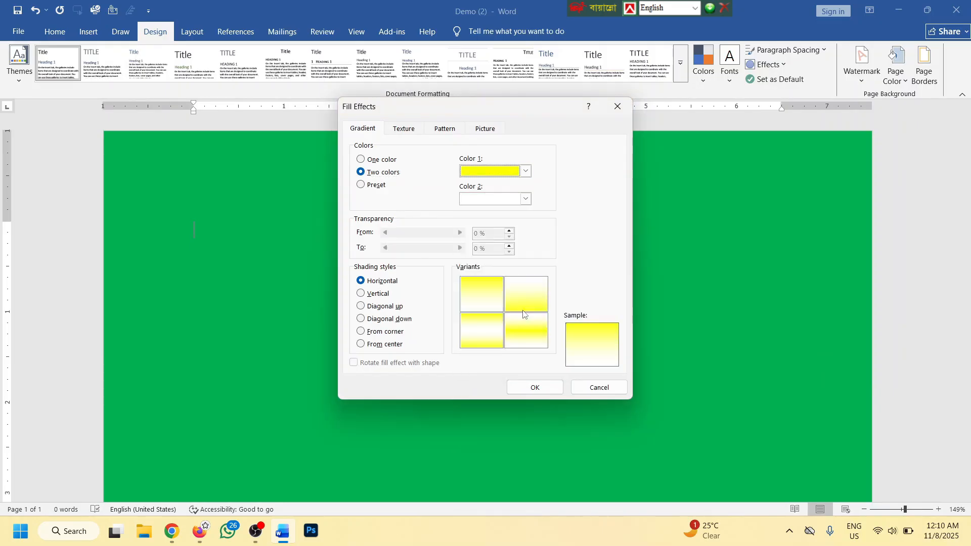
left_click(526, 199)
left_click(486, 344)
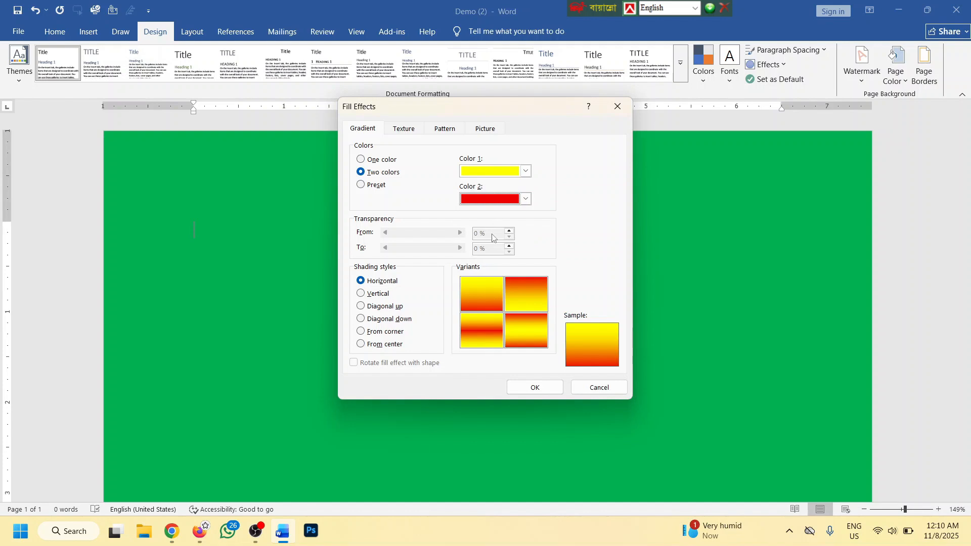
left_click(520, 297)
left_click(535, 387)
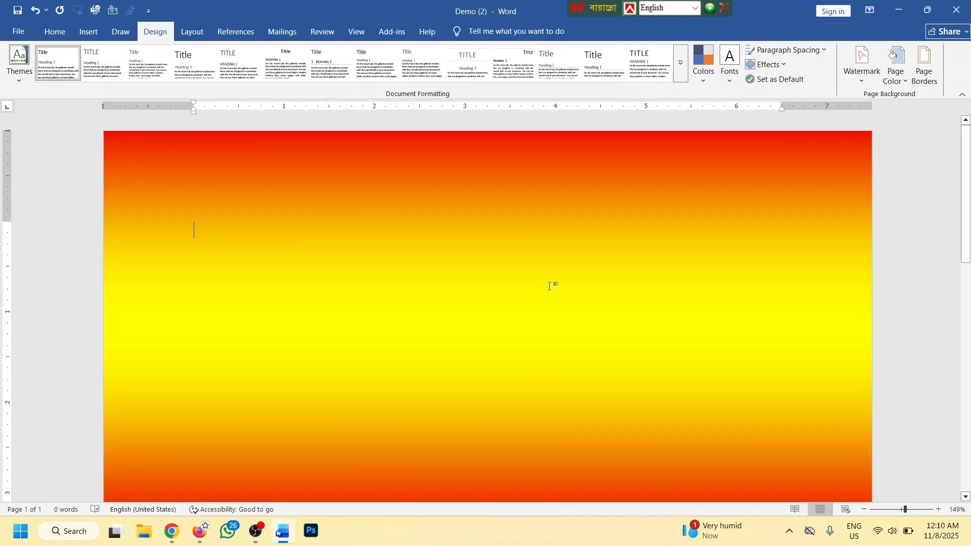
Replace the gradient with the Fish fossil texture page fill
scroll(548, 286, "down", 12)
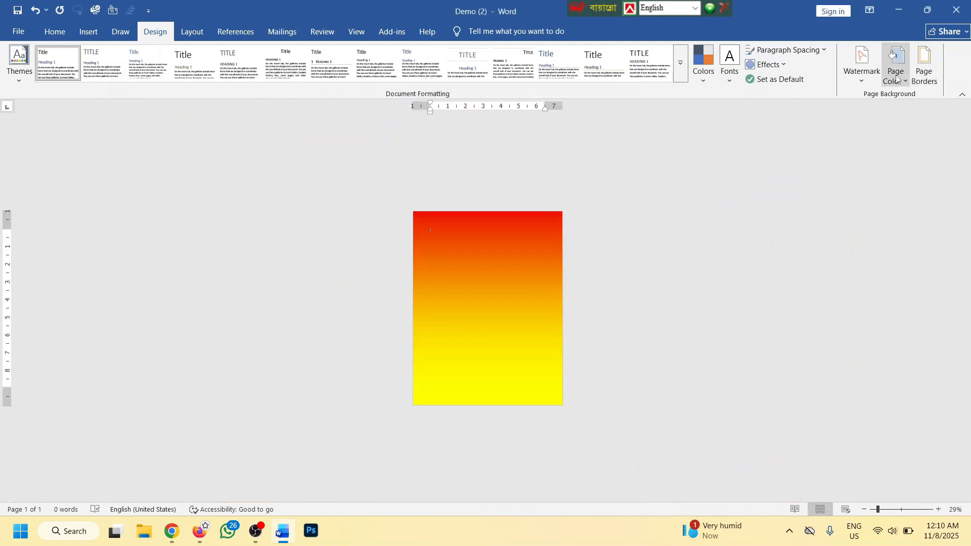
left_click(896, 79)
left_click(822, 361)
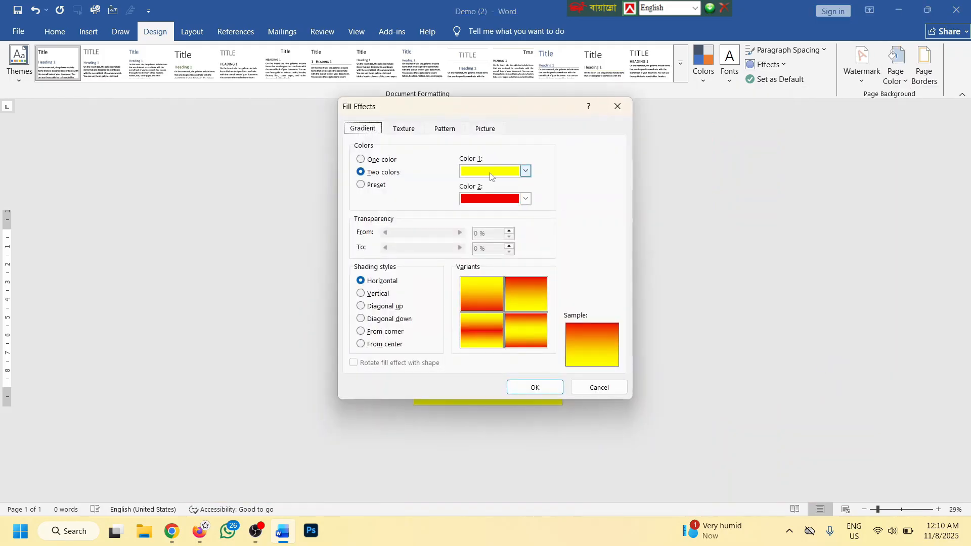
left_click(404, 128)
left_click(461, 213)
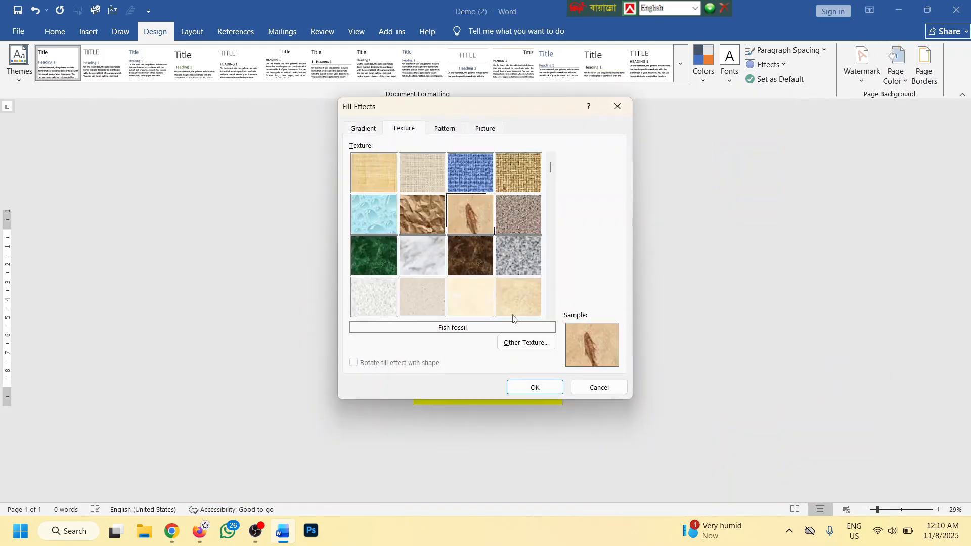
left_click(534, 387)
scroll(626, 206, "up", 4)
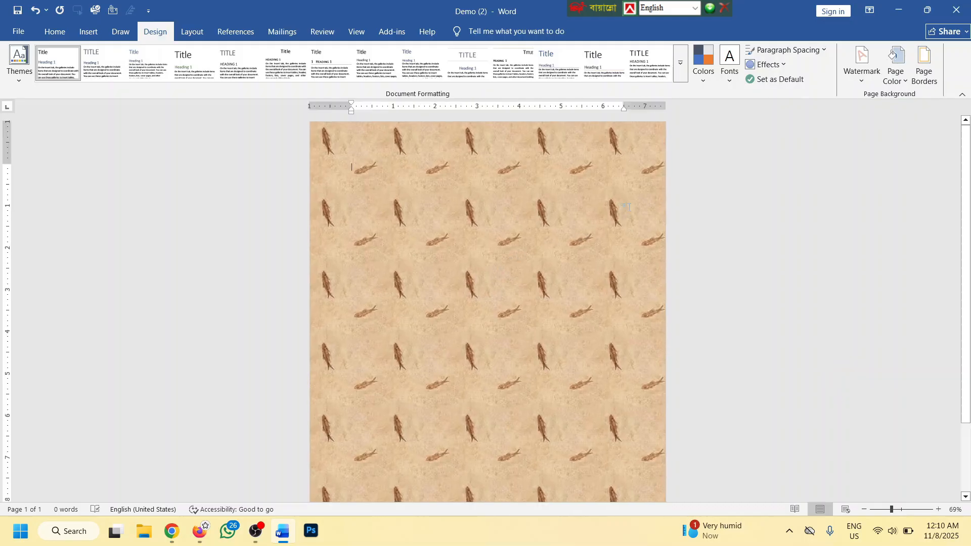
left_click(896, 76)
Fill the page with a red-on-grey Diagonal stripes: Wide downward pattern
left_click(822, 361)
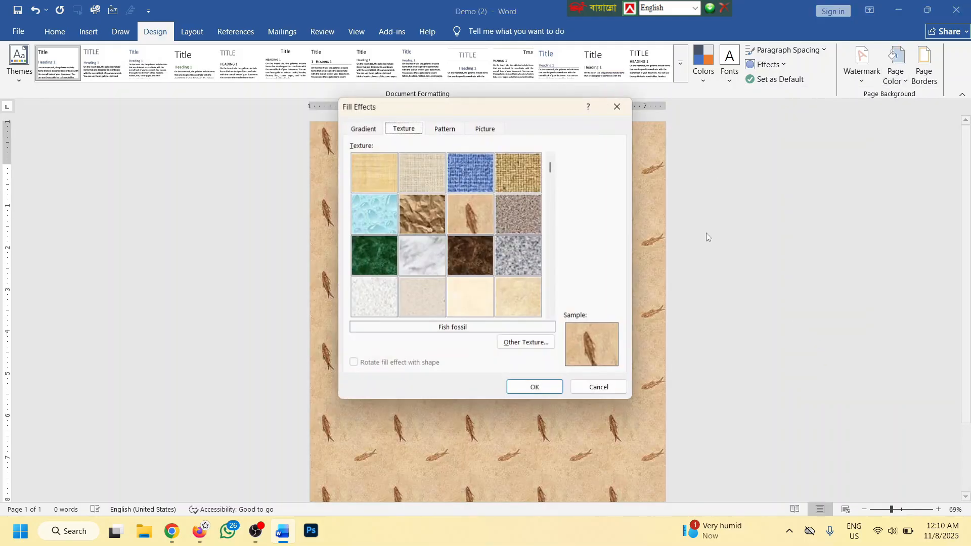
left_click(462, 130)
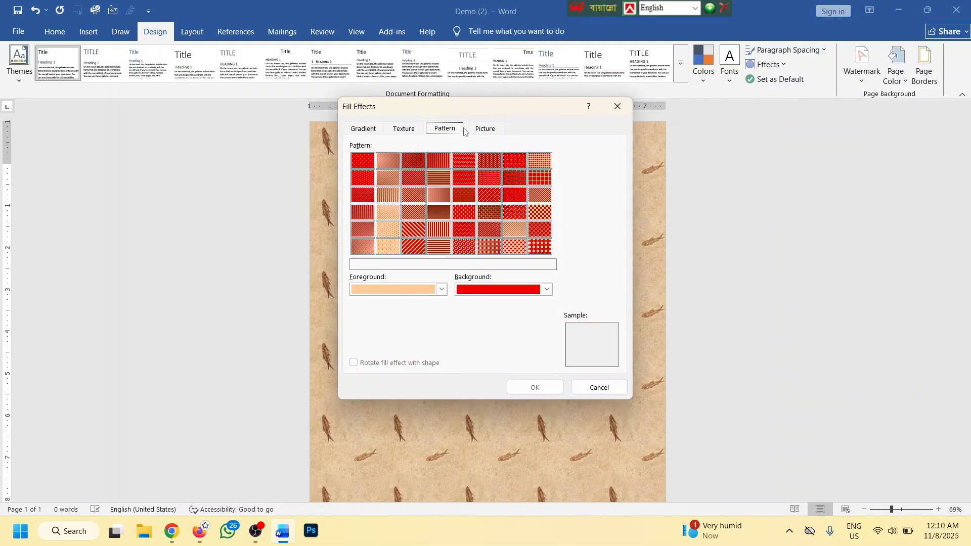
left_click(438, 290)
left_click(377, 434)
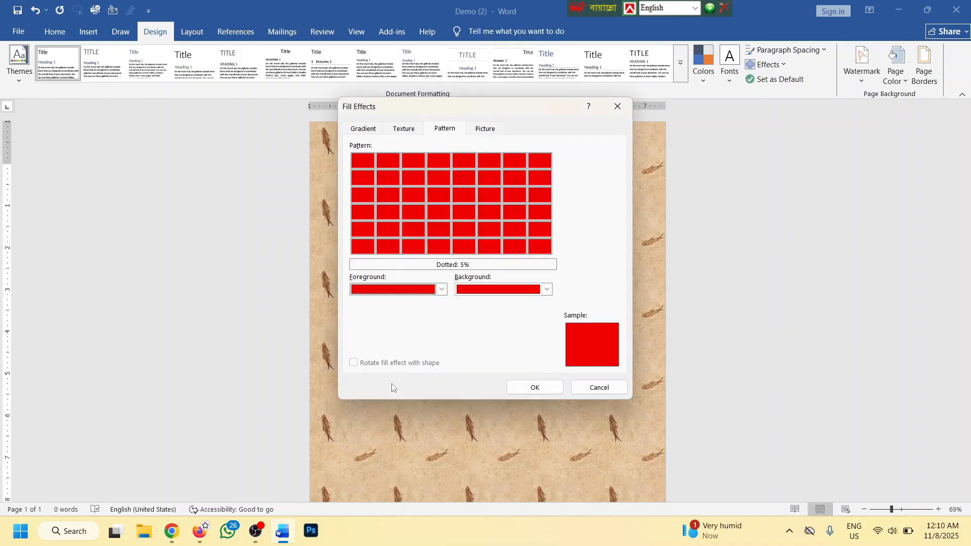
left_click(546, 289)
left_click(467, 399)
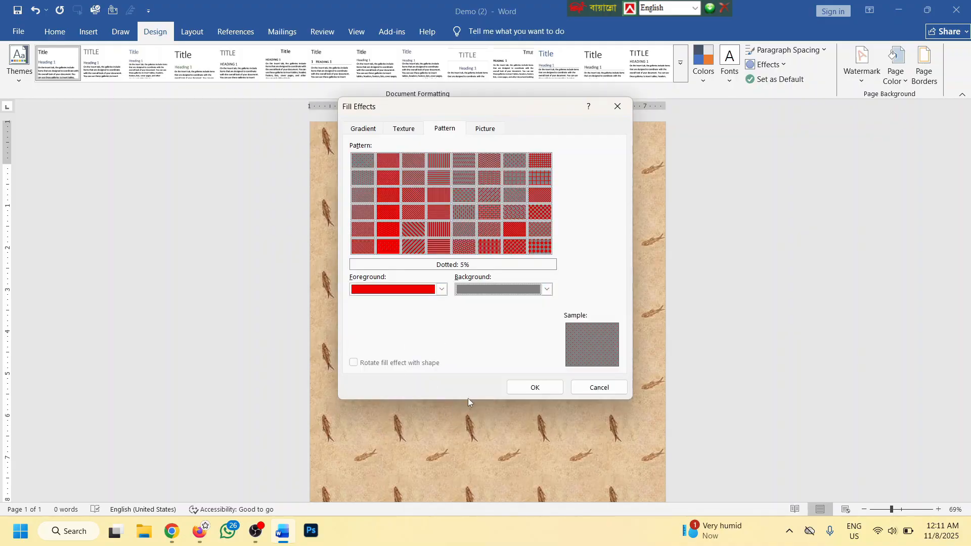
left_click(422, 231)
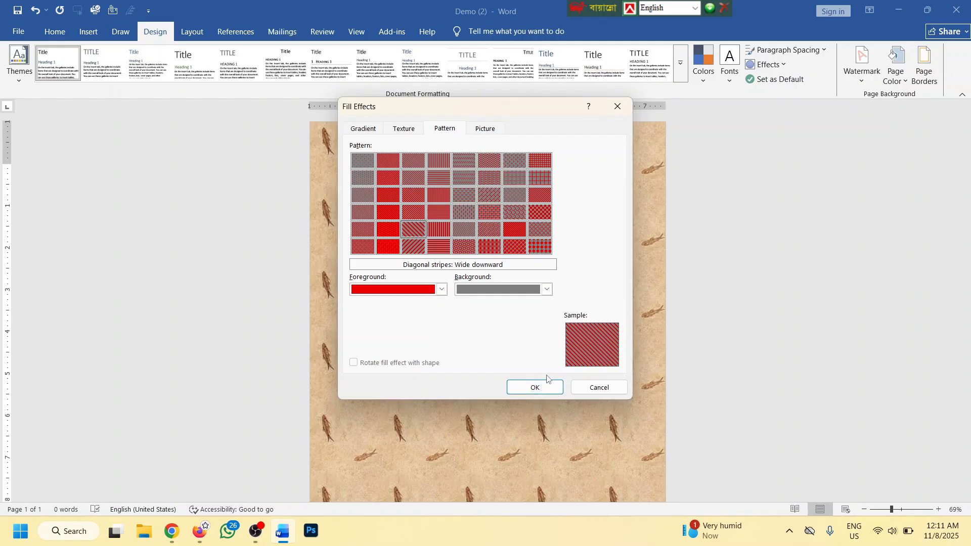
left_click(550, 388)
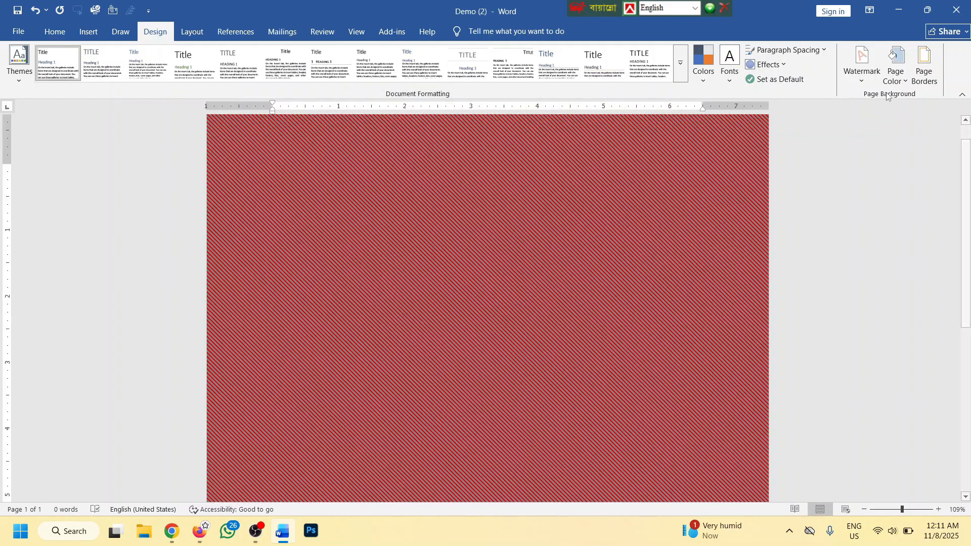
left_click(896, 66)
left_click(832, 362)
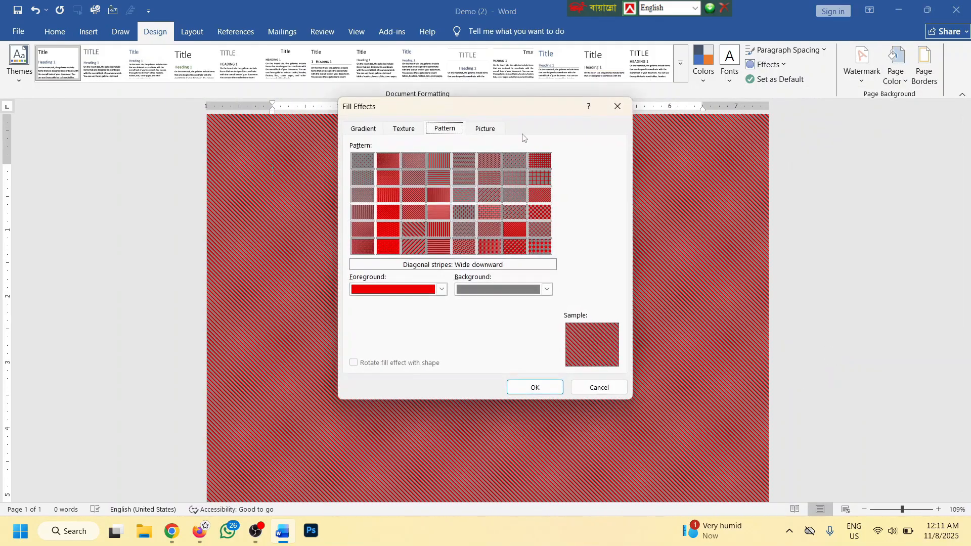
left_click(486, 128)
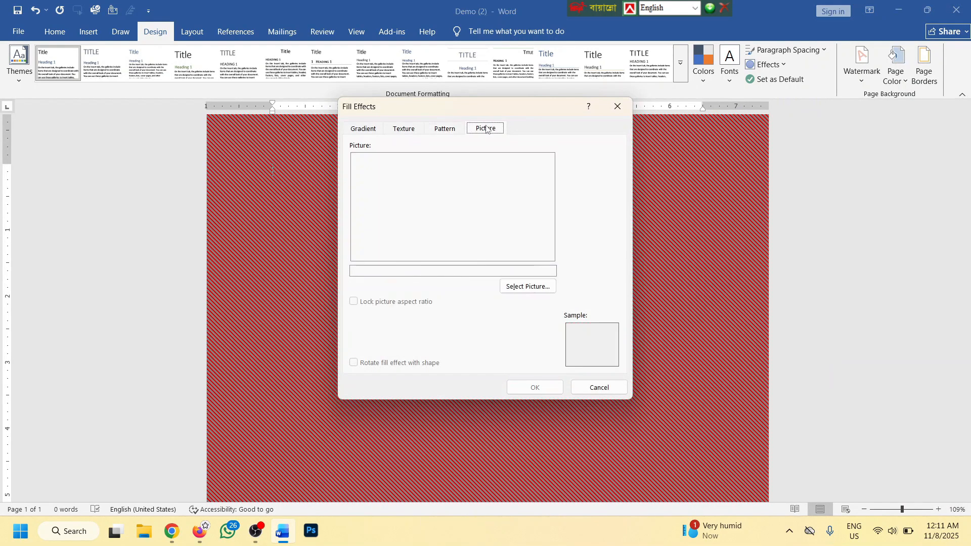
left_click(528, 286)
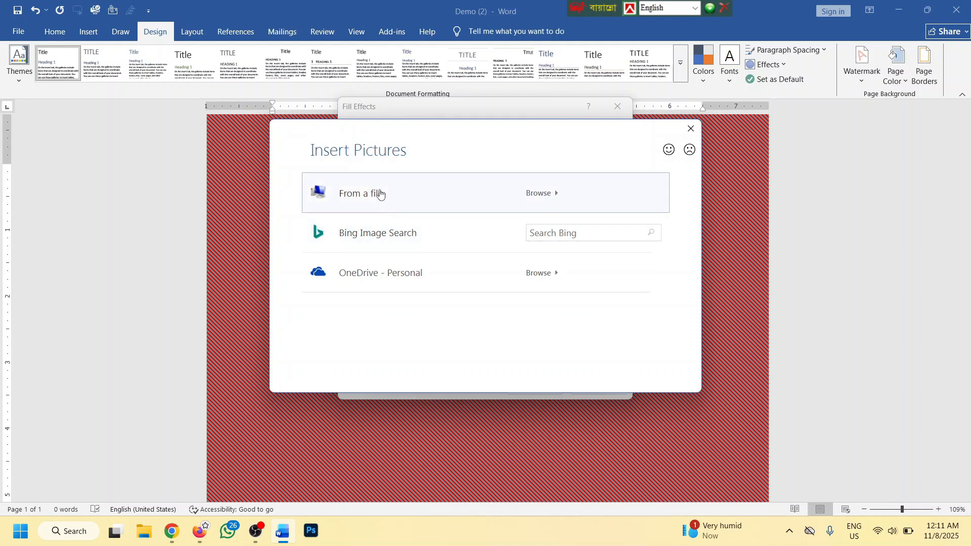
left_click(375, 193)
double_click(768, 230)
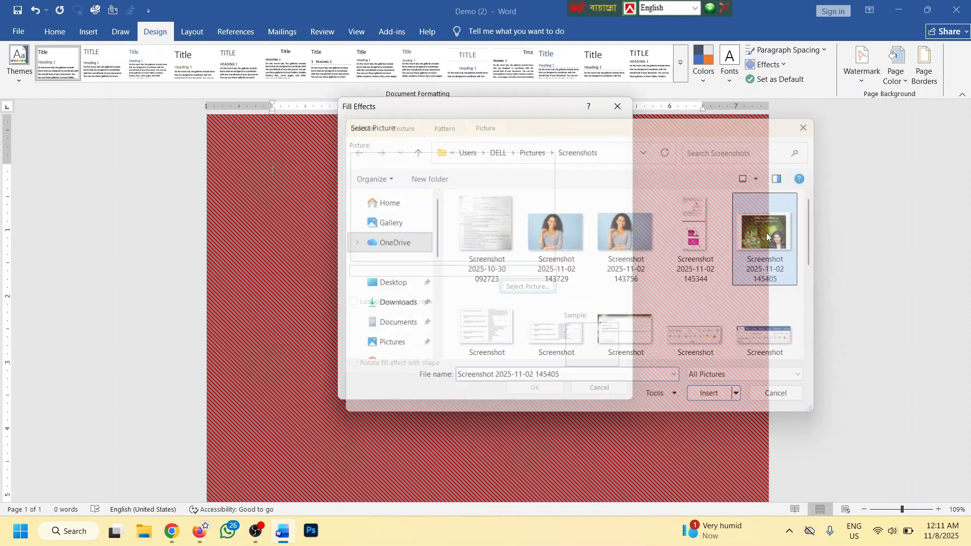
left_click(545, 388)
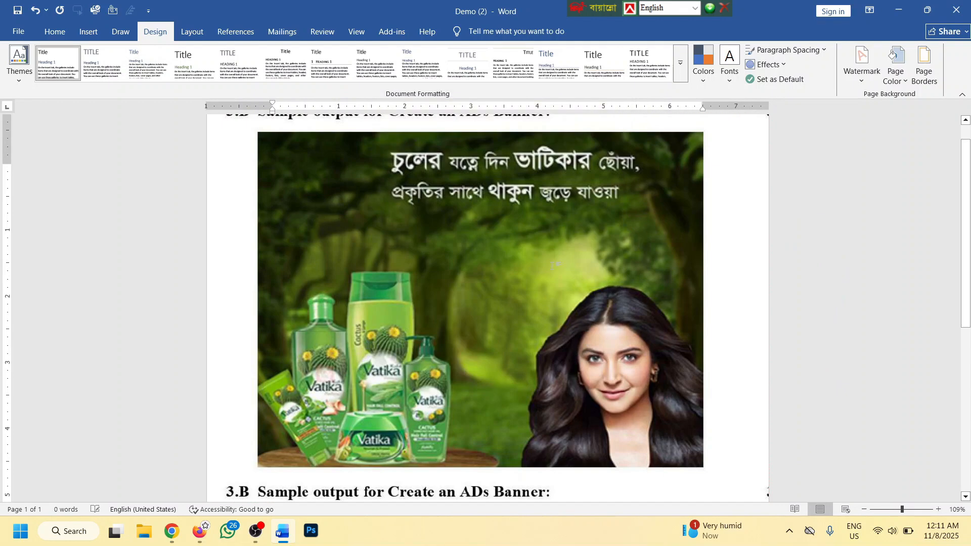
Review the page's picture background, then bring up the Page Color palette
scroll(555, 264, "down", 3, "ctrl")
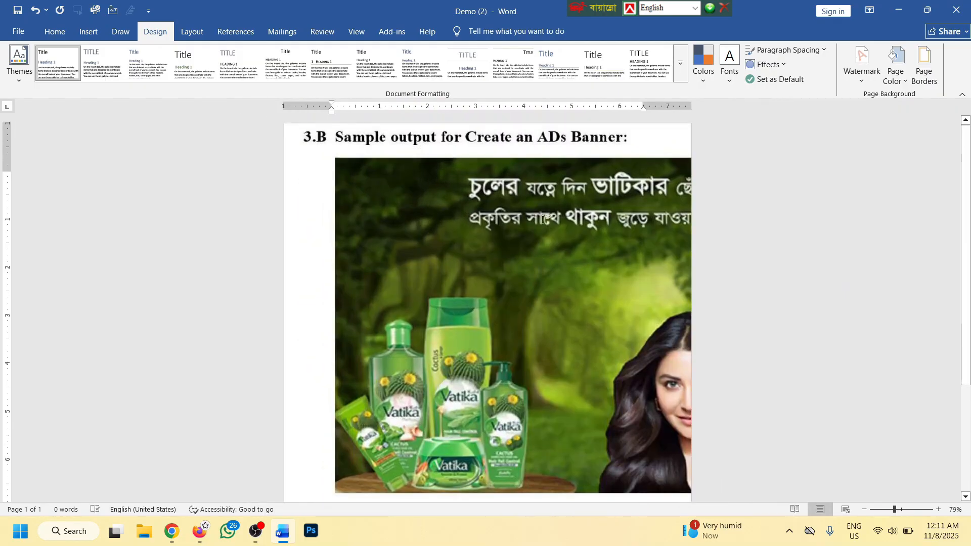
scroll(542, 219, "down", 3, "ctrl")
scroll(556, 223, "up", 9, "ctrl")
scroll(569, 228, "down", 5, "ctrl")
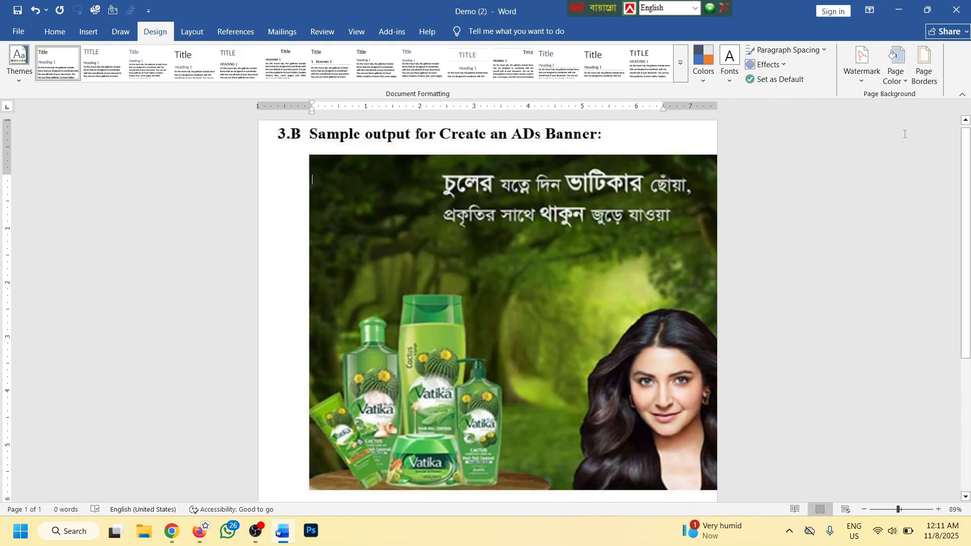
left_click(895, 68)
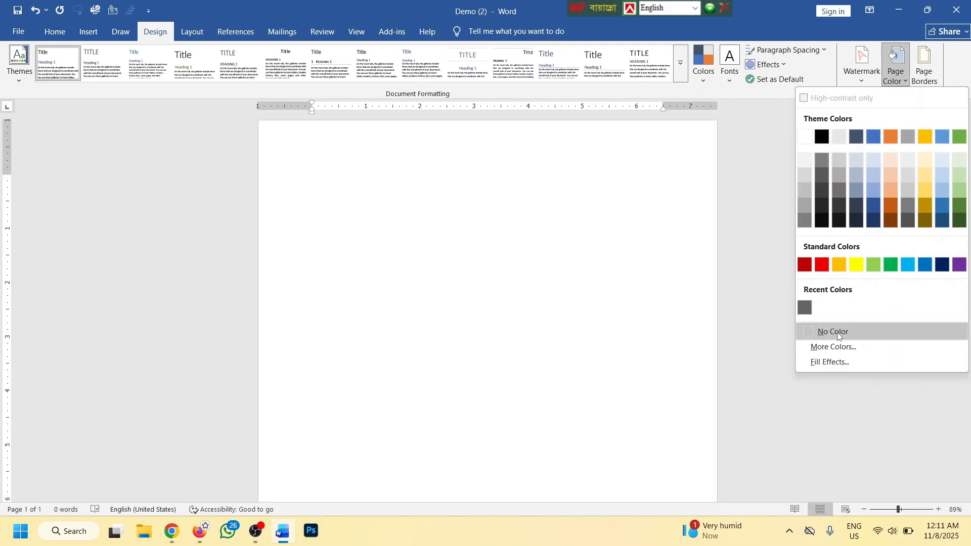
Clear the page colour to No Color, then browse the Fill Effects Texture and Picture tabs without changes
left_click(843, 330)
left_click(903, 81)
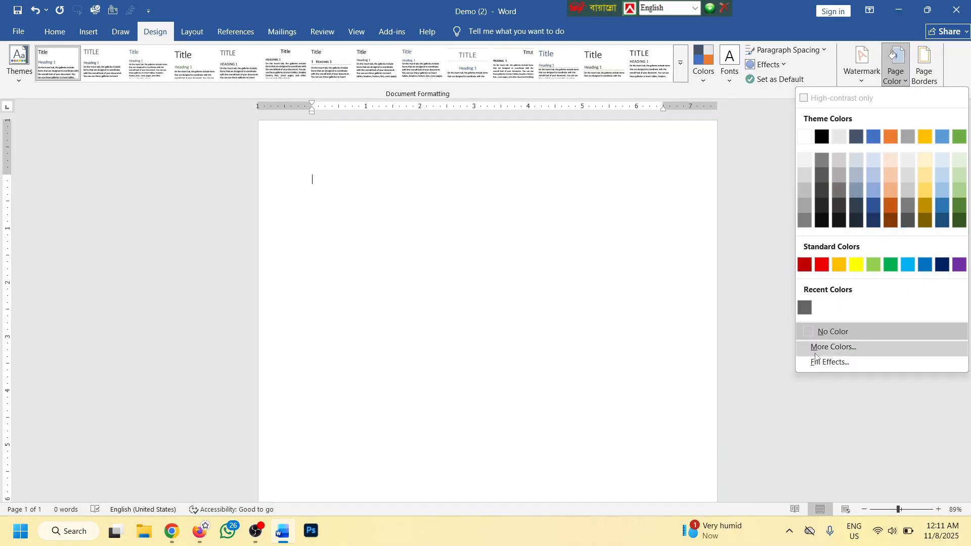
left_click(829, 362)
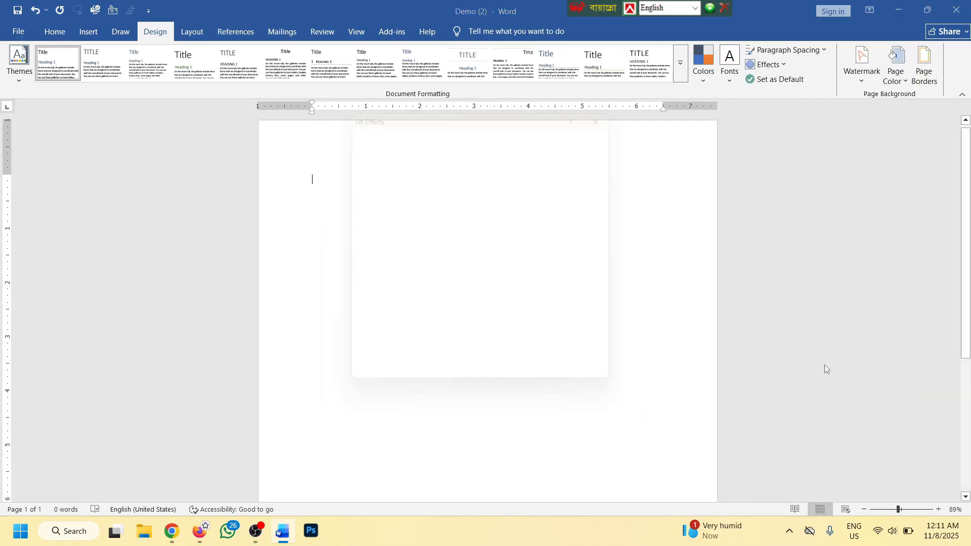
left_click(403, 129)
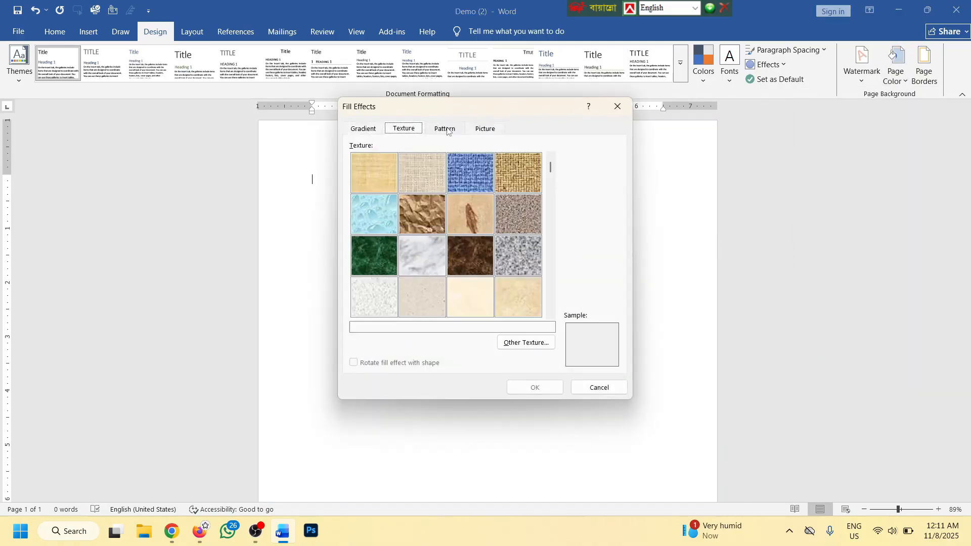
left_click(484, 129)
left_click(617, 106)
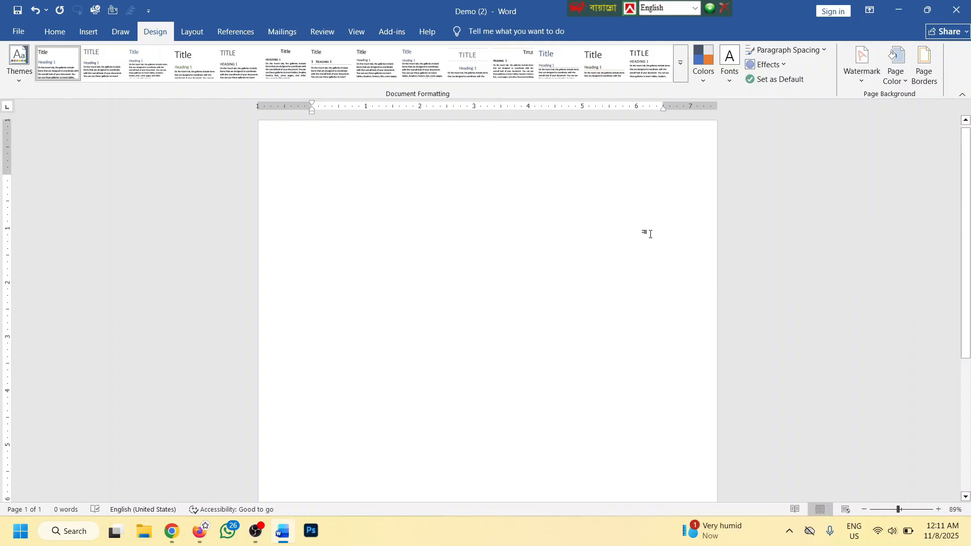
Apply a Box page border with a thick double-line style
left_click(924, 65)
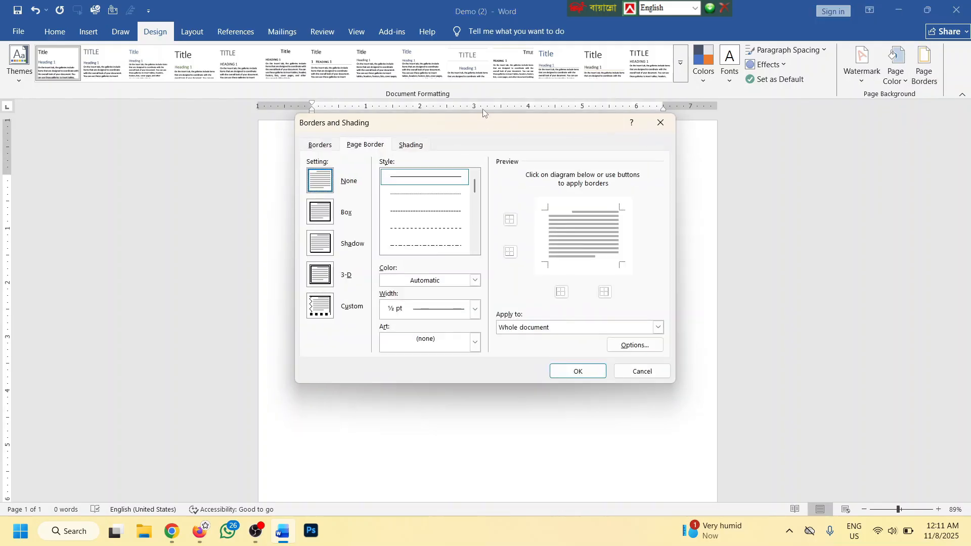
left_click_drag(486, 123, 701, 119)
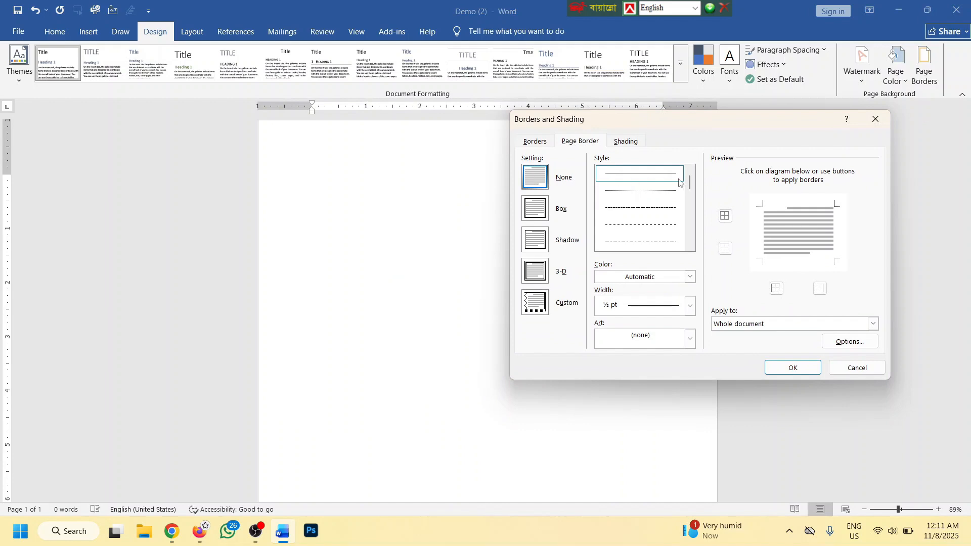
left_click_drag(689, 183, 690, 215)
left_click(650, 212)
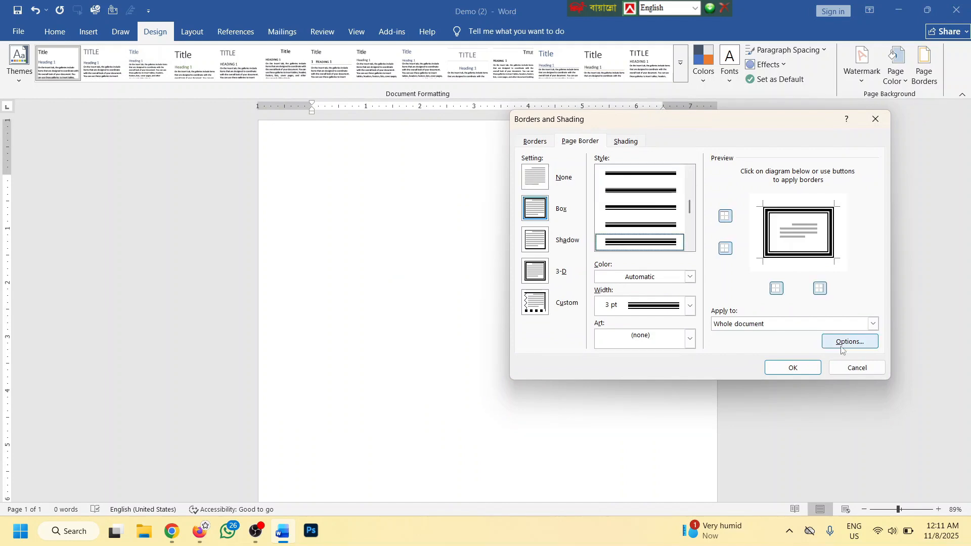
left_click(792, 368)
scroll(547, 283, "up", 1)
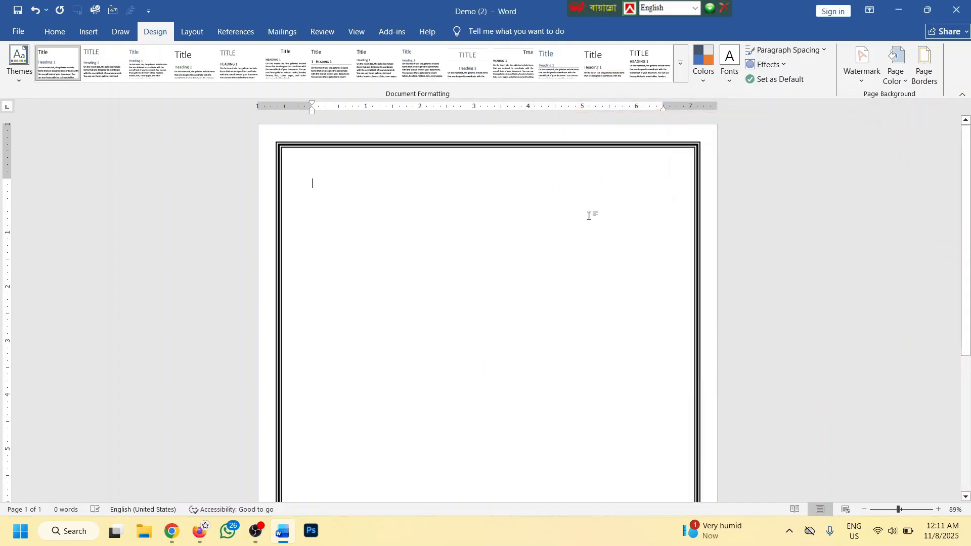
Recolour the box page border from black to light blue
left_click(924, 66)
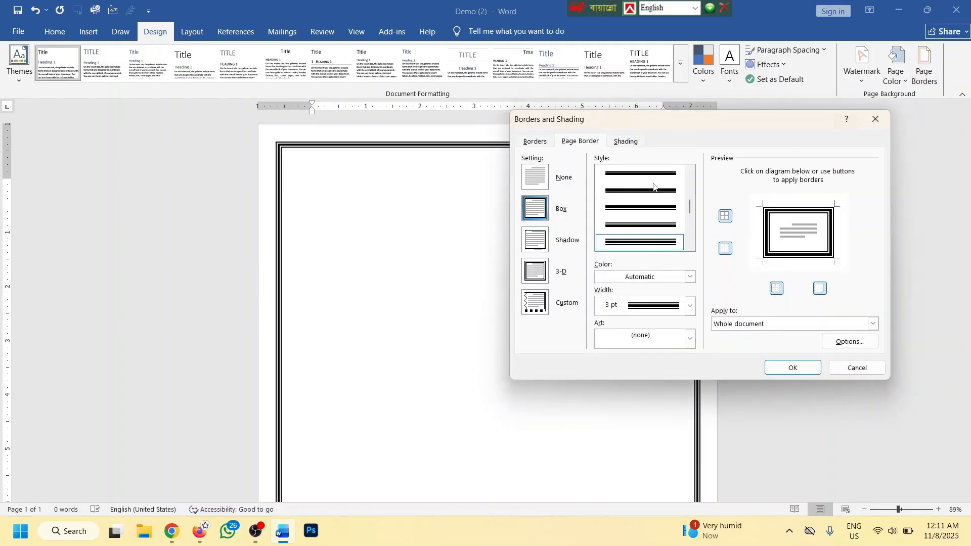
scroll(675, 210, "down", 2)
scroll(679, 214, "up", 1)
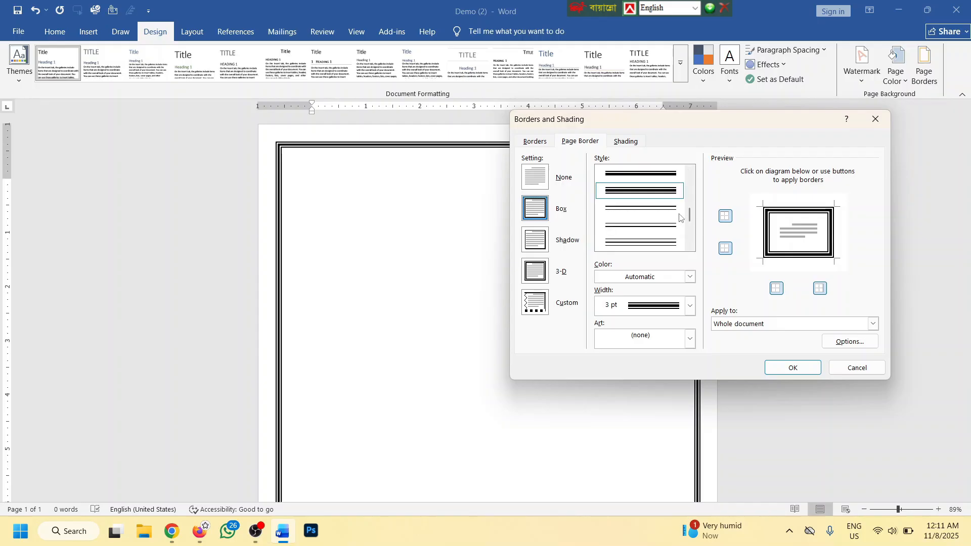
scroll(665, 194, "down", 1)
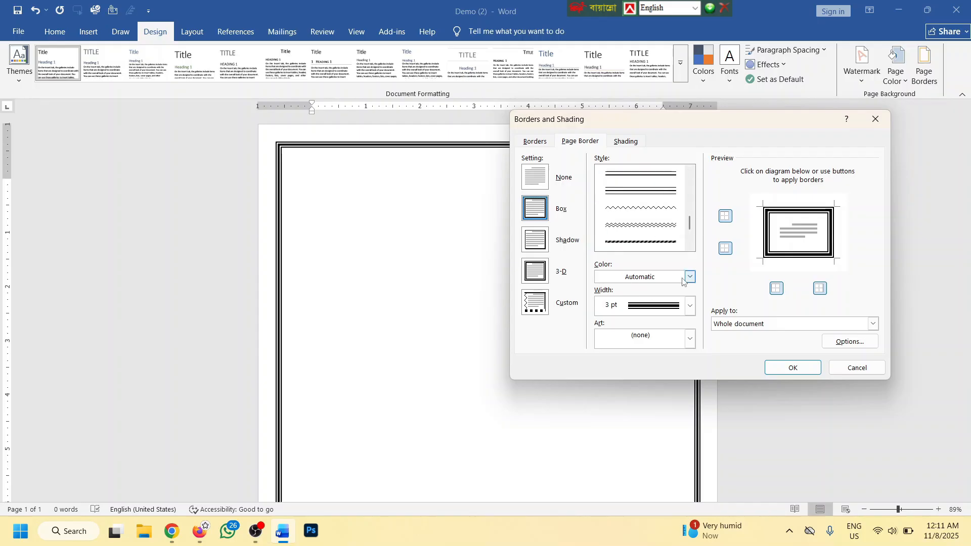
left_click(689, 277)
left_click(706, 434)
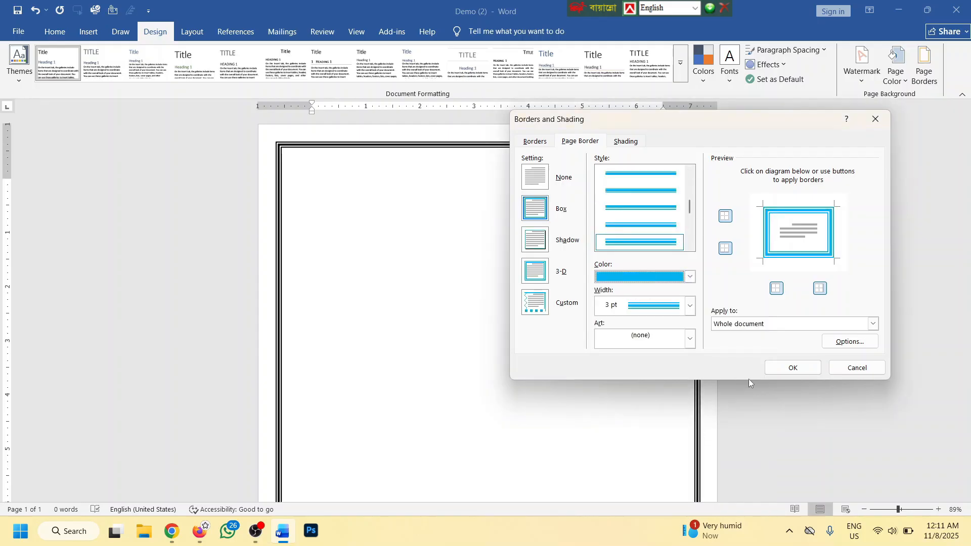
left_click(792, 368)
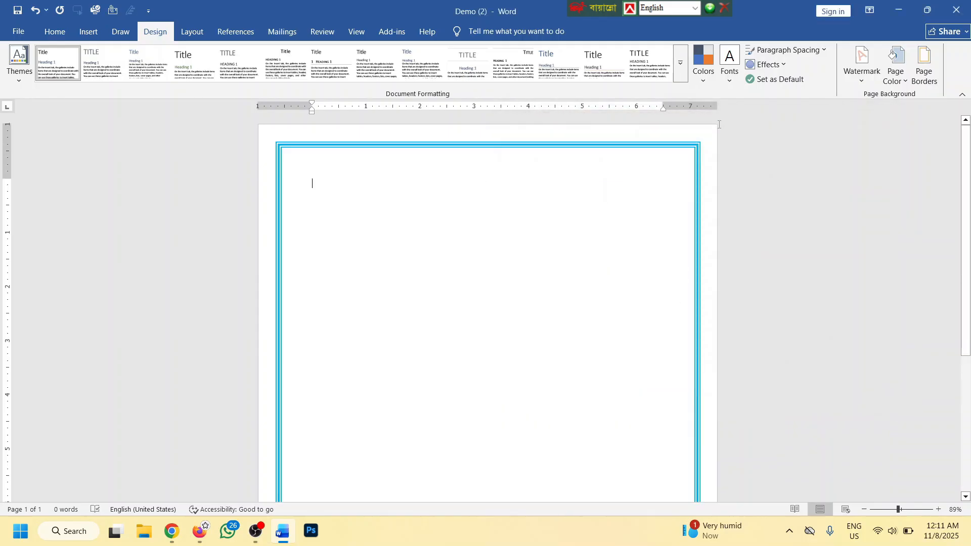
Widen the light-blue page border to 4½ pt
left_click(924, 65)
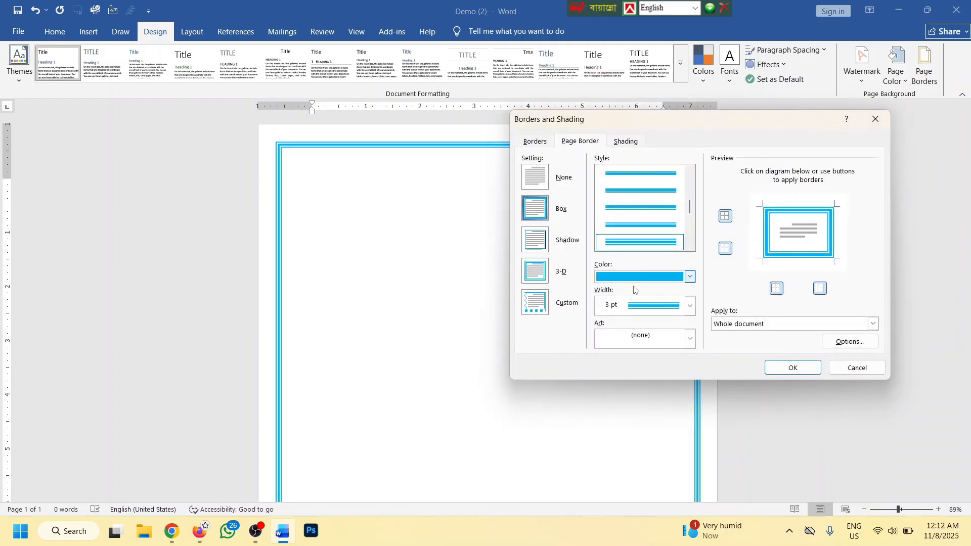
left_click(663, 306)
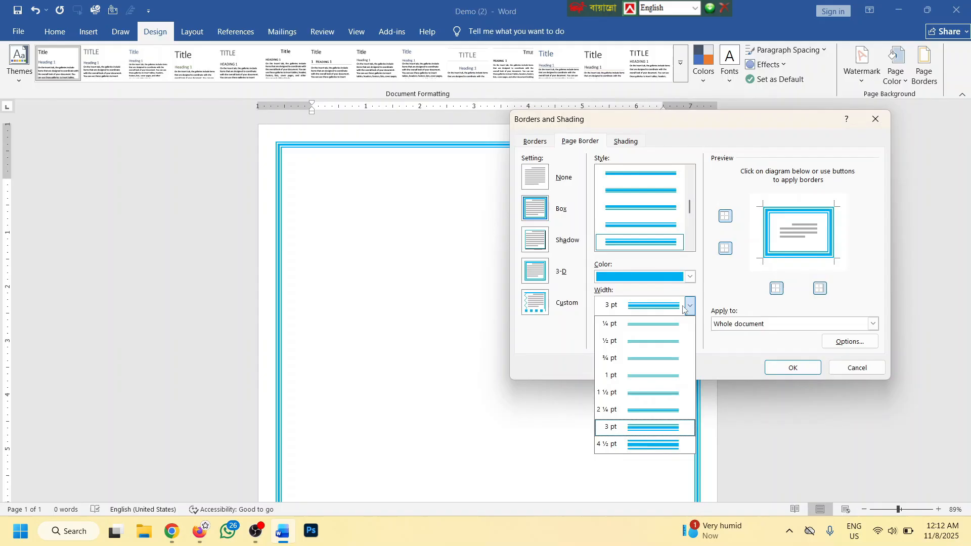
left_click(657, 444)
left_click(788, 368)
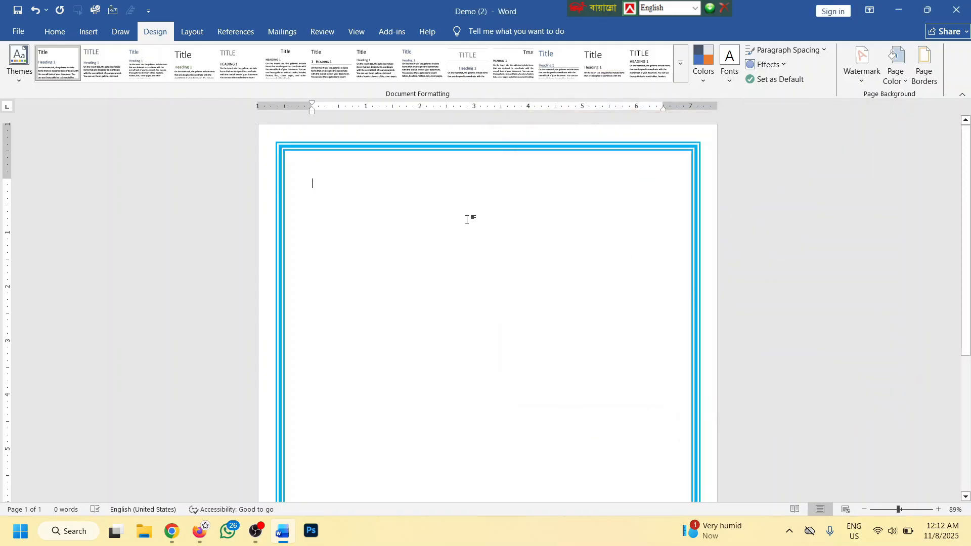
Set the border settings to a thin dark-blue line at 1 pt width
left_click(924, 65)
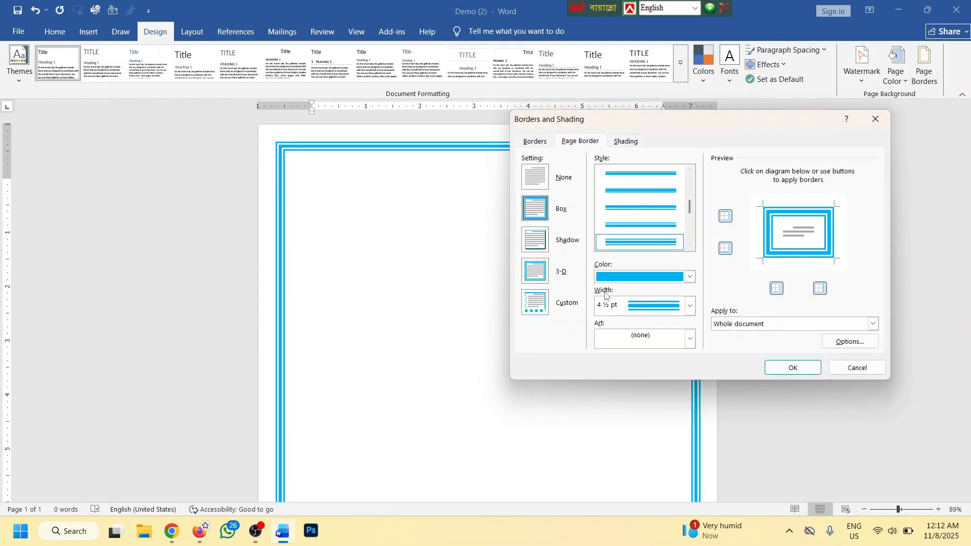
scroll(660, 217, "down", 1)
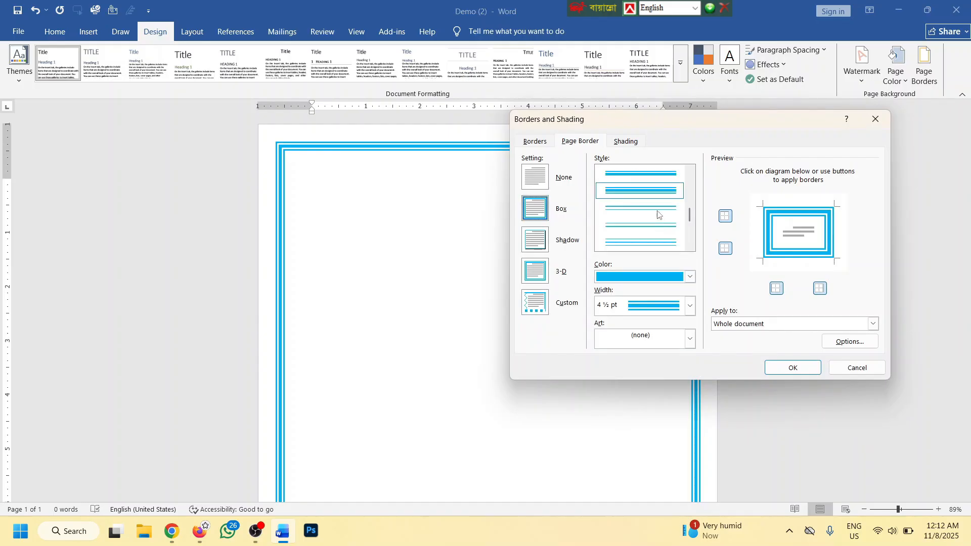
left_click(657, 213)
left_click(690, 277)
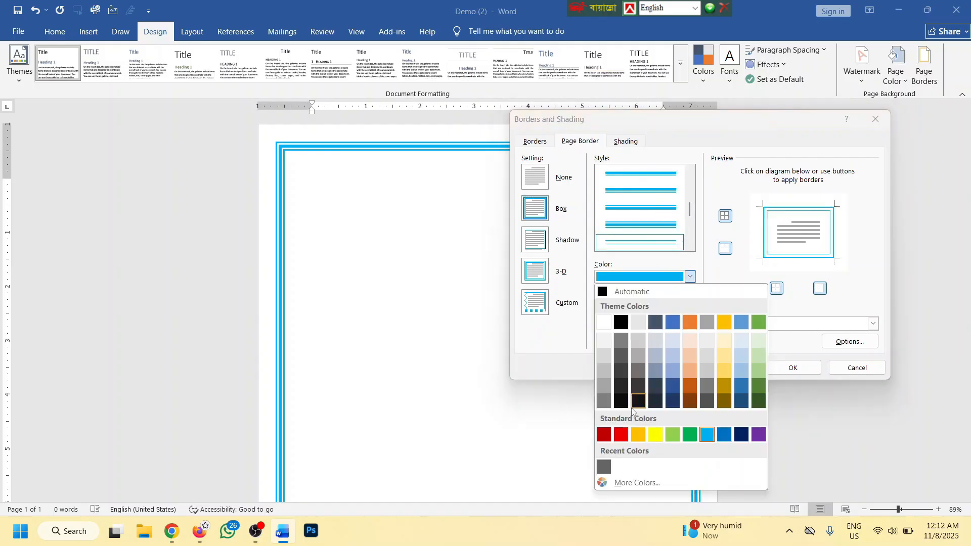
left_click(741, 435)
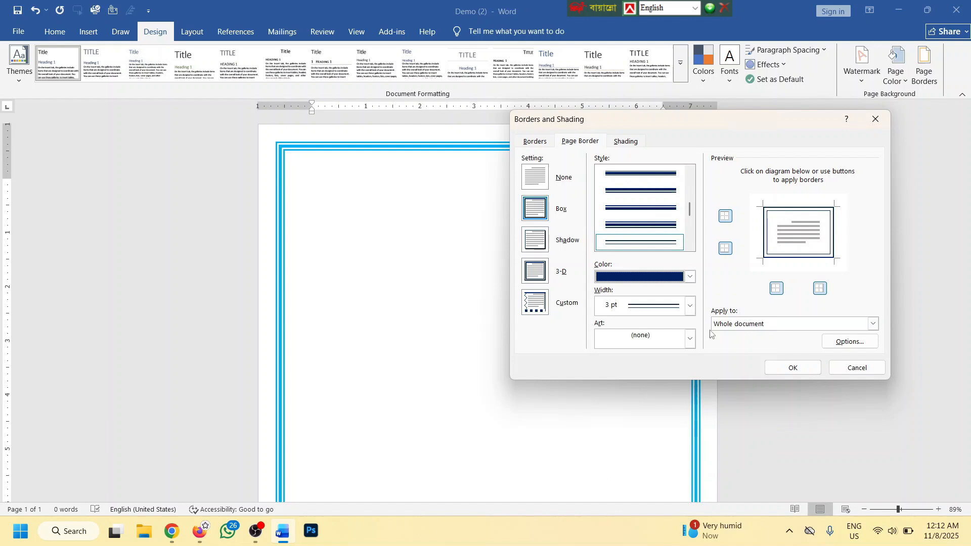
left_click(690, 306)
left_click(641, 376)
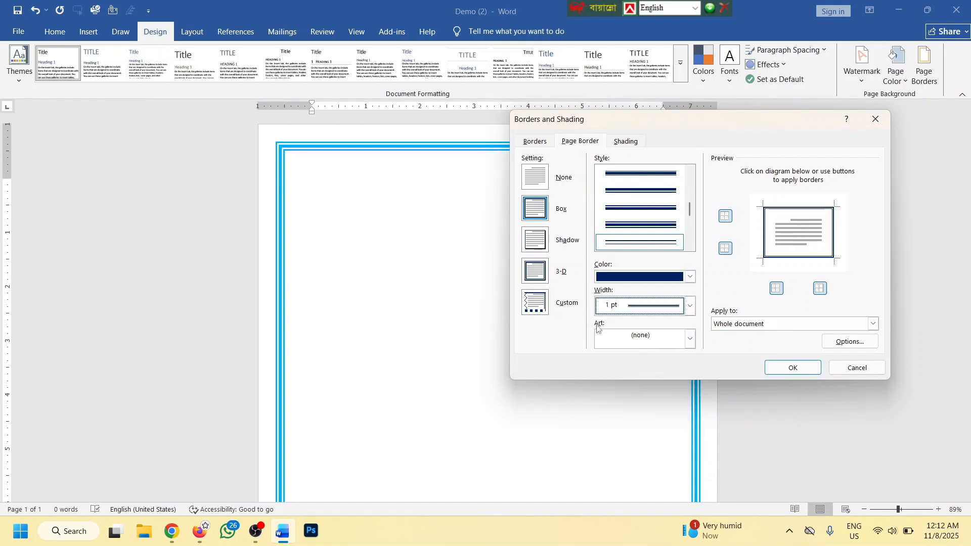
left_click(677, 338)
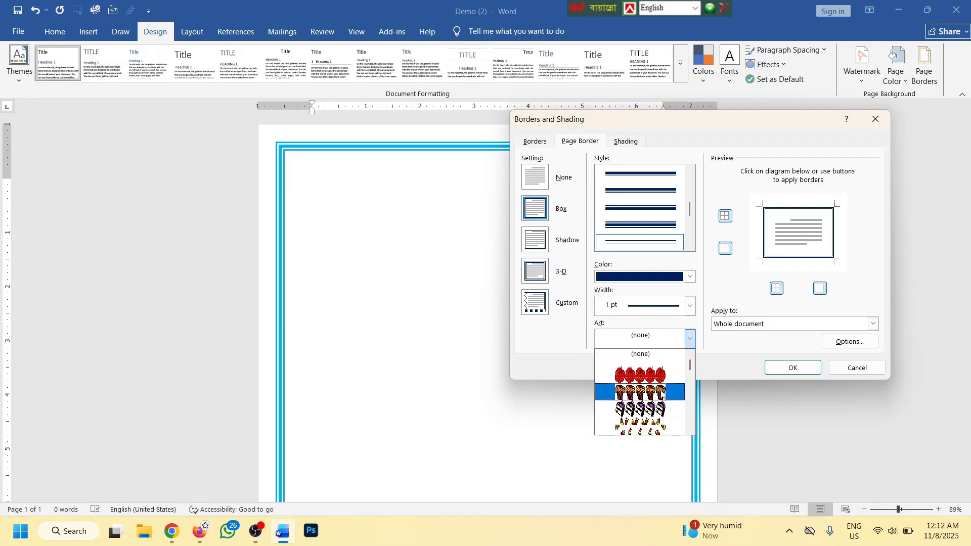
Replace the blue lines with the green pine-tree art border at 31 pt
scroll(655, 392, "down", 4)
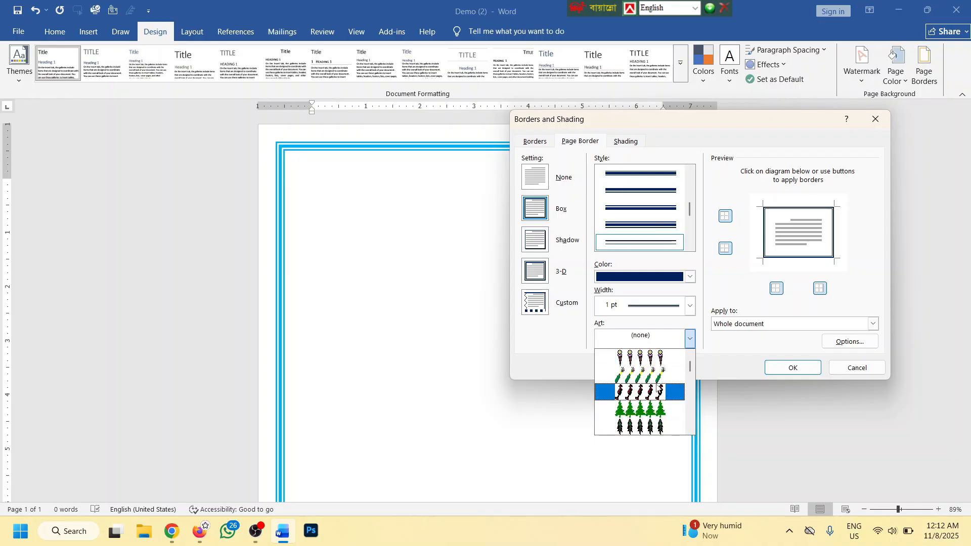
left_click(655, 393)
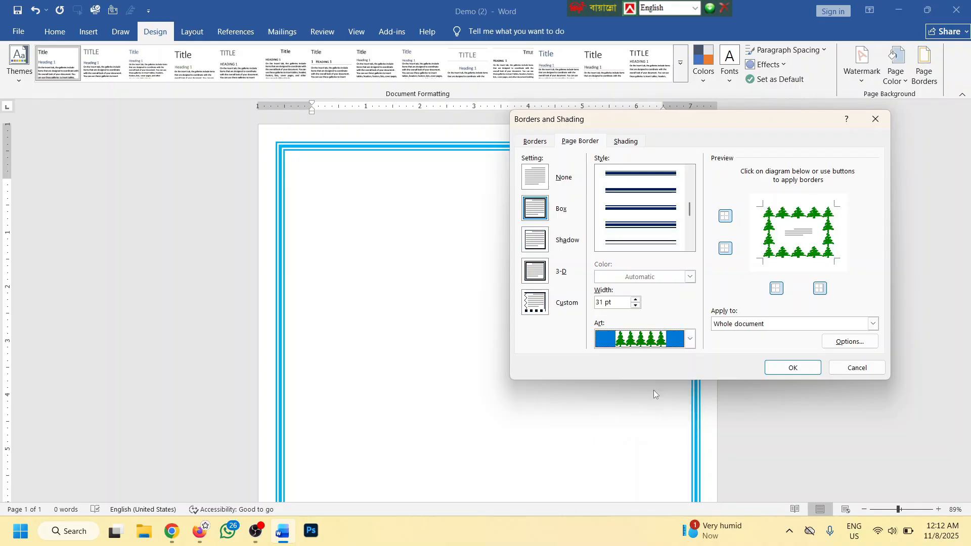
left_click(782, 368)
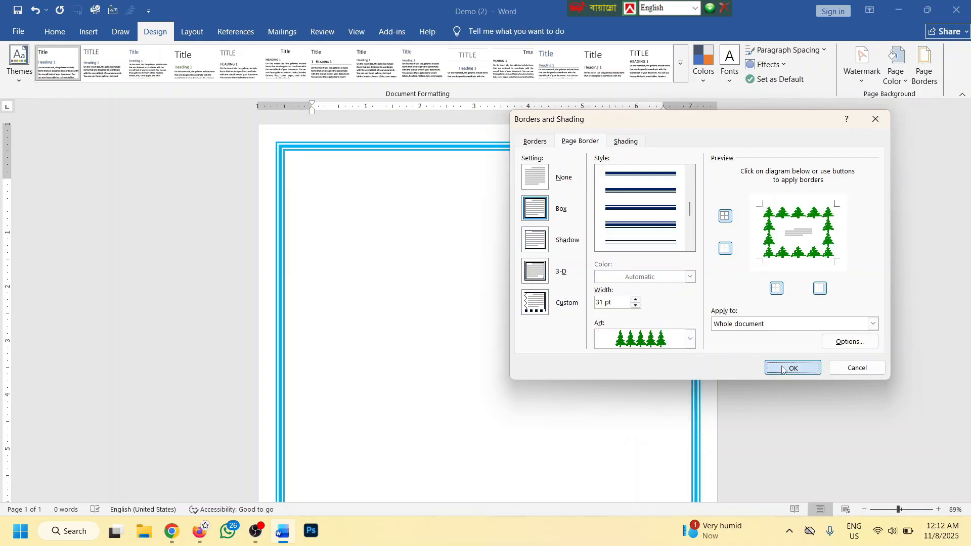
scroll(383, 203, "up", 2)
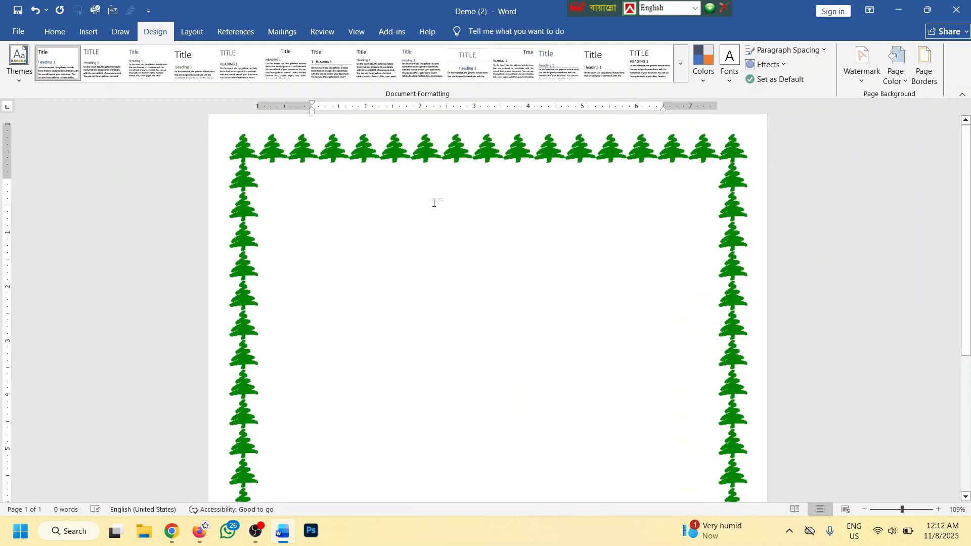
scroll(406, 196, "up", 1)
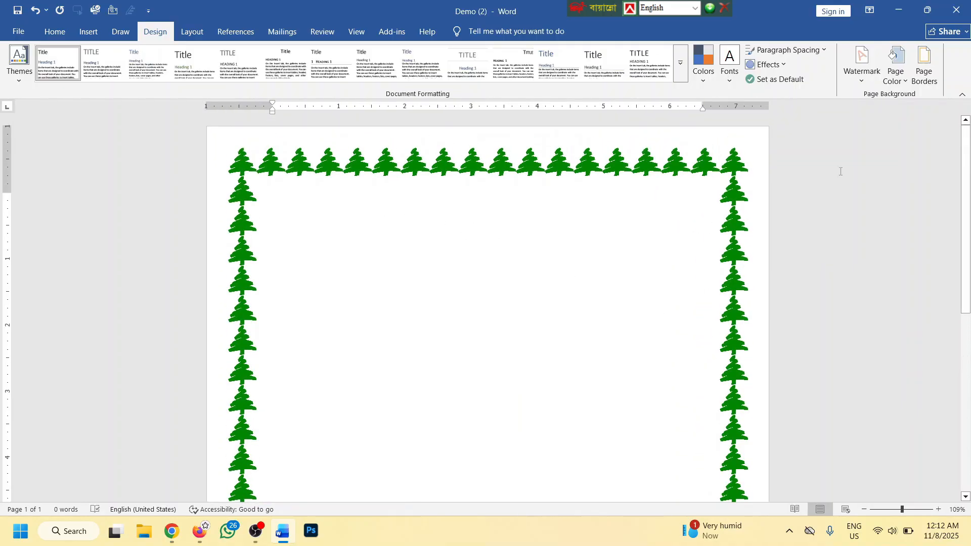
left_click(923, 66)
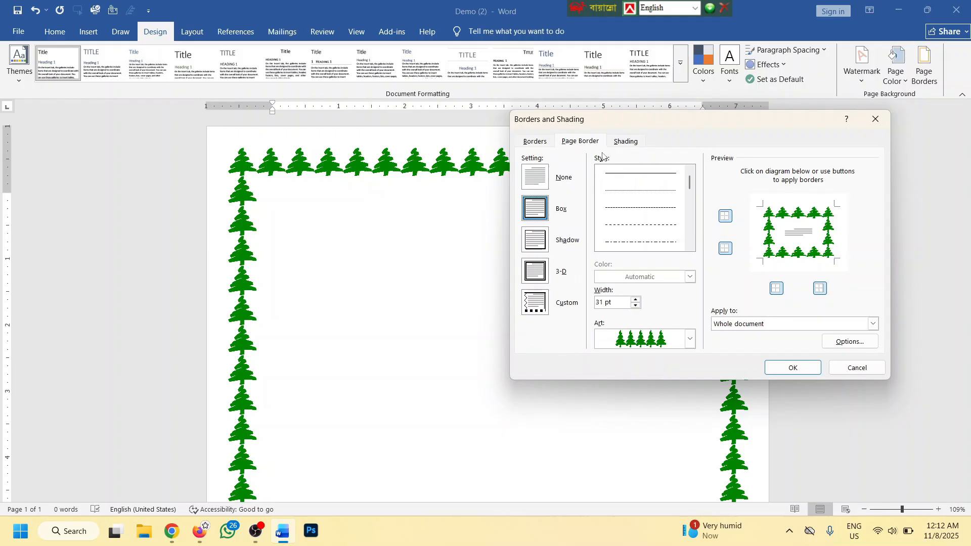
Swap the pine-tree art for a red hearts page border at 12 pt
left_click(690, 338)
scroll(657, 404, "down", 3)
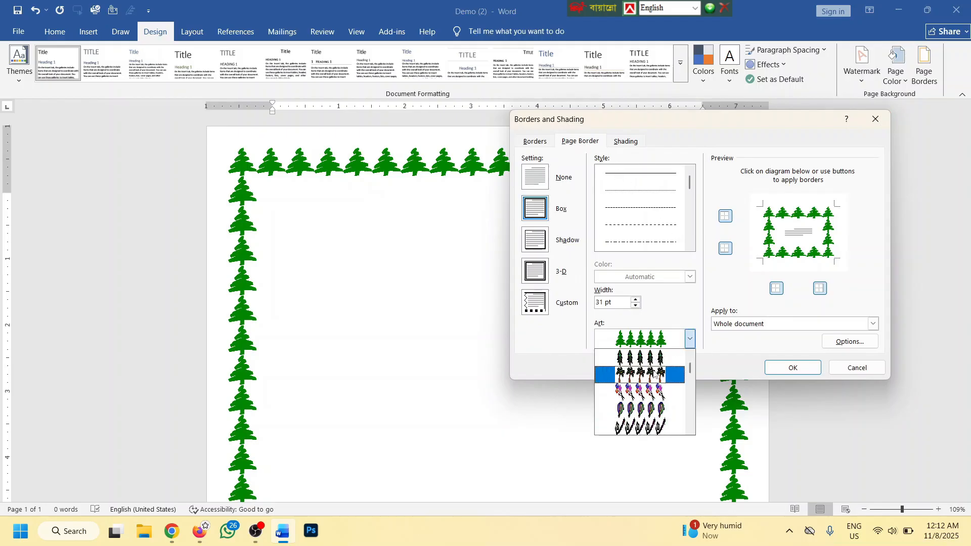
left_click(659, 421)
left_click(793, 369)
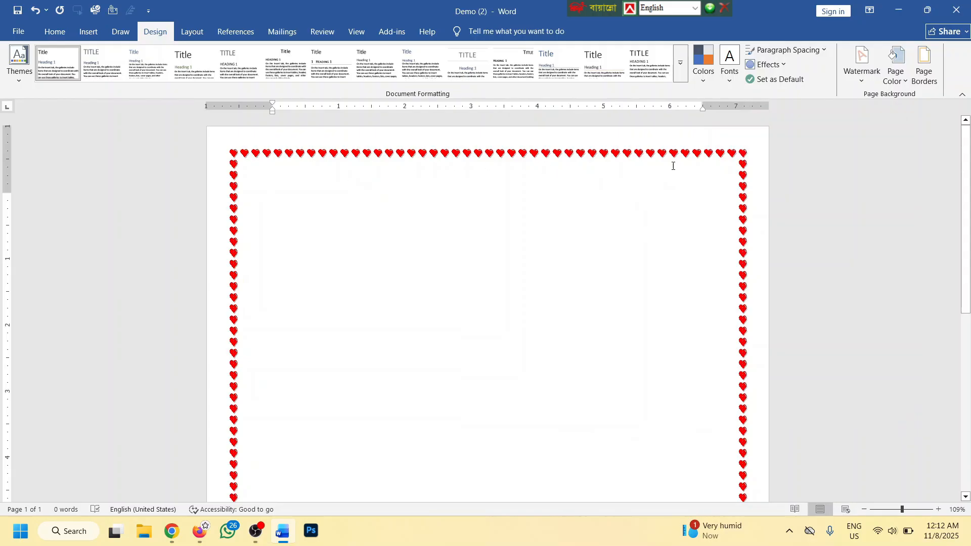
left_click(924, 66)
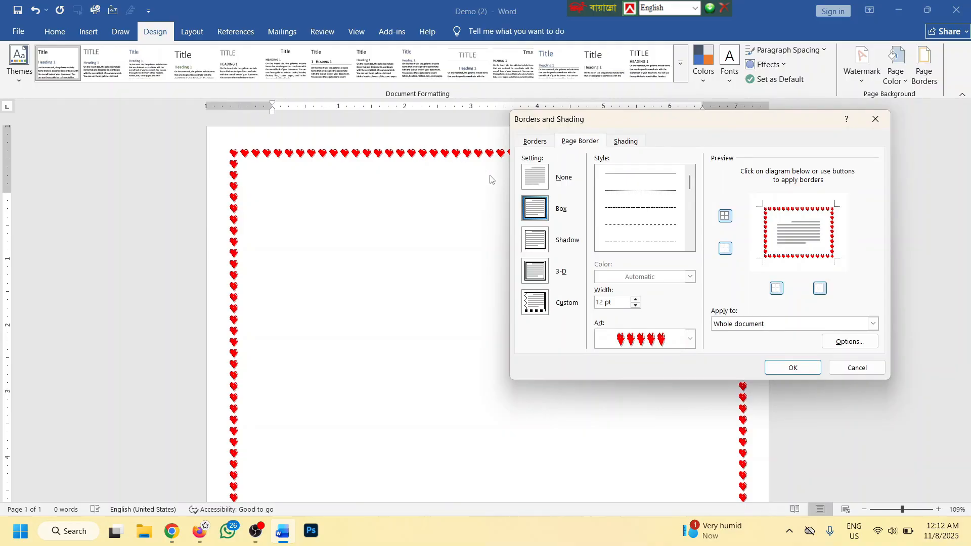
Remove the top edge, then the right edge, of the heart page border
left_click(726, 218)
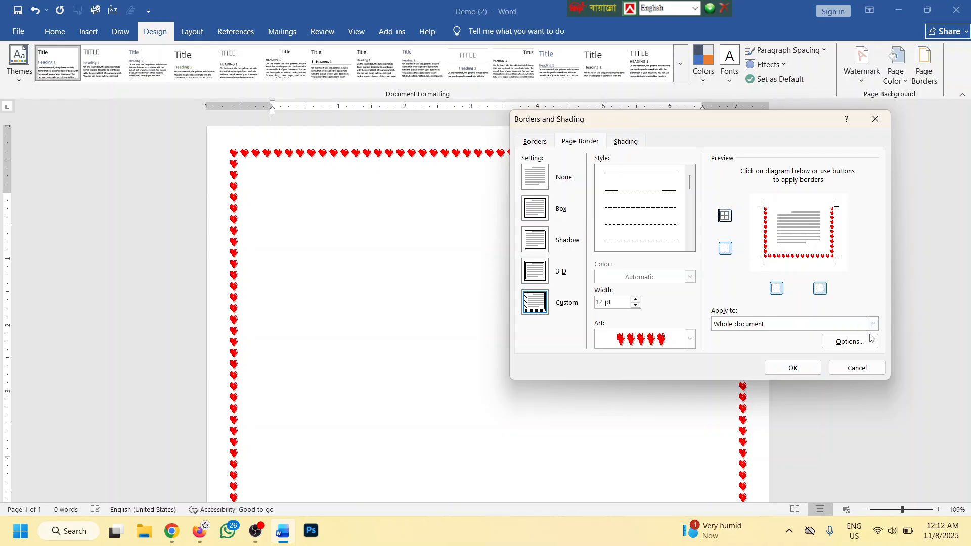
left_click(792, 368)
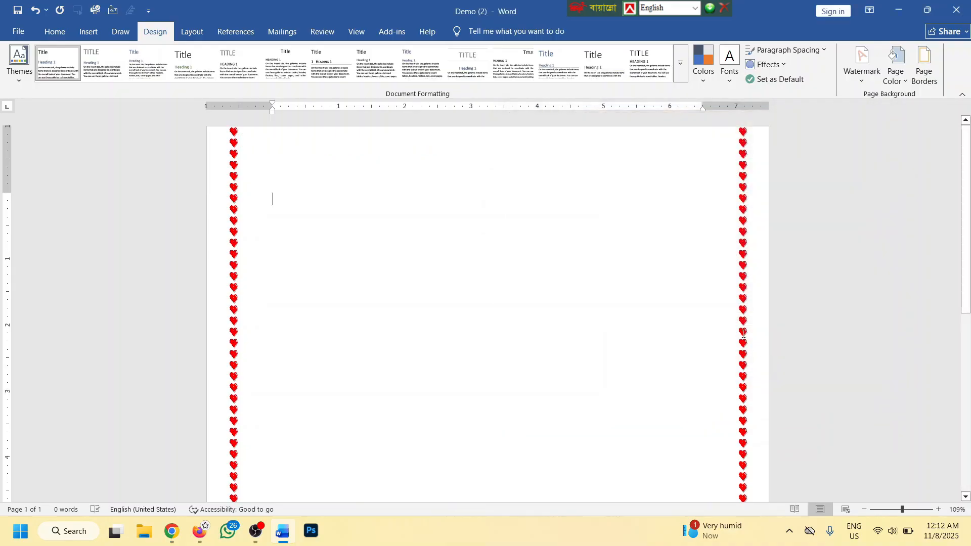
scroll(473, 192, "down", 3, "ctrl")
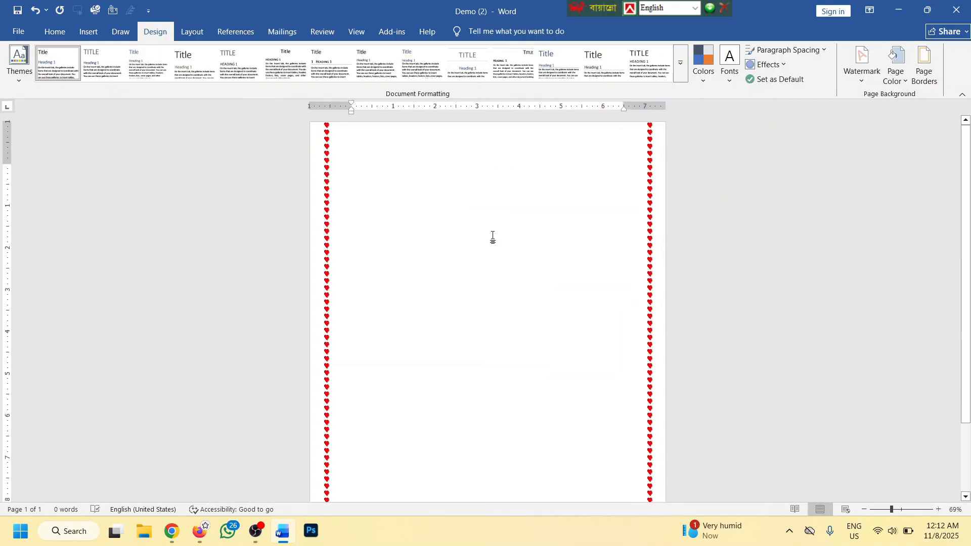
left_click(924, 66)
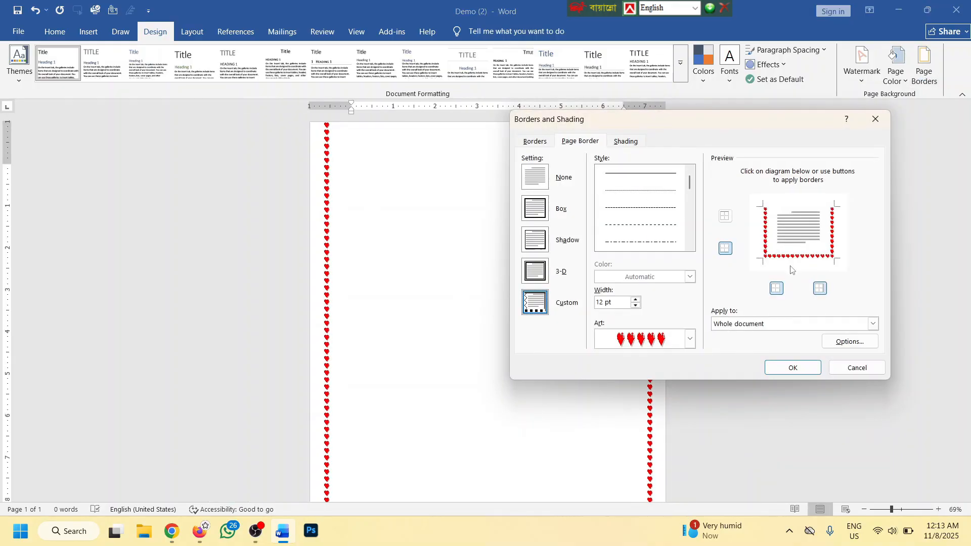
left_click(819, 288)
left_click(792, 367)
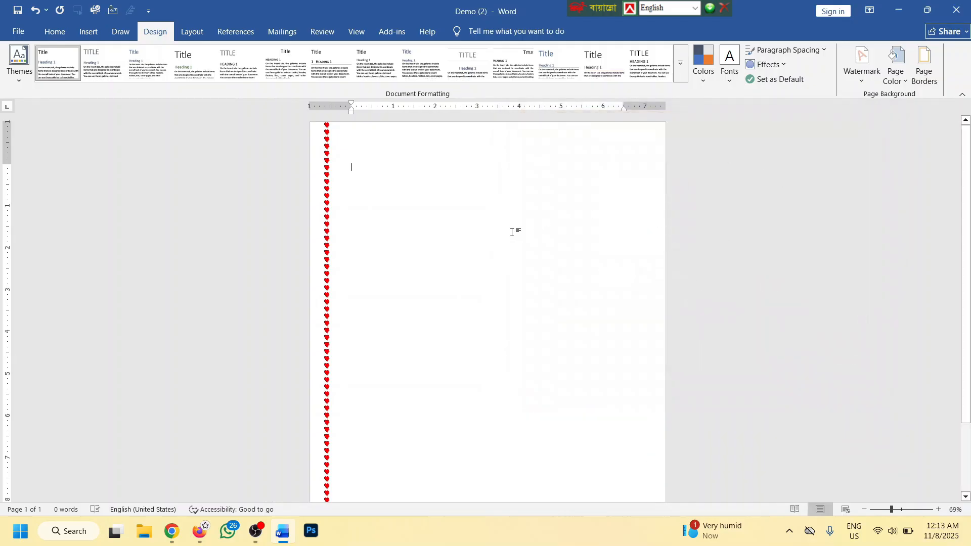
scroll(534, 226, "down", 3, "ctrl")
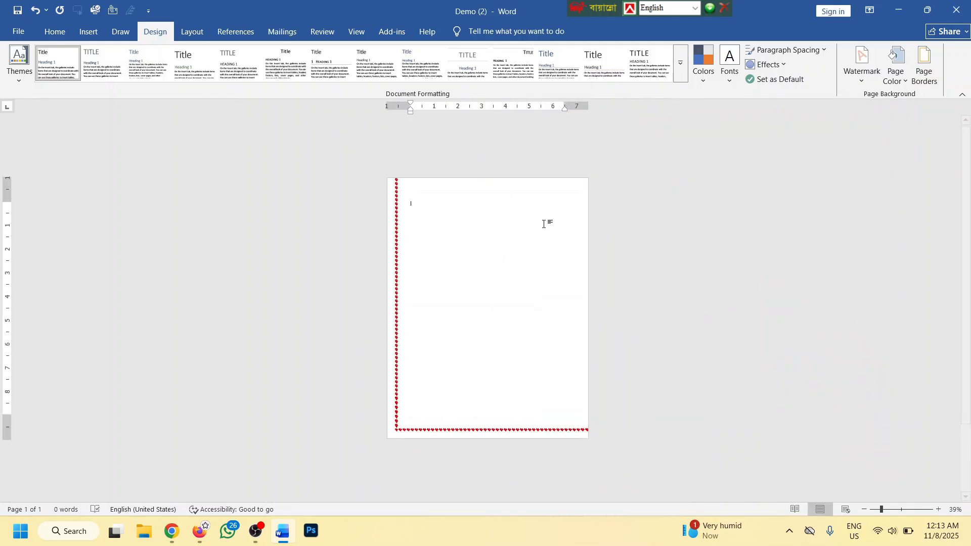
Restore the top and right edges to bring back the full heart border
left_click(924, 66)
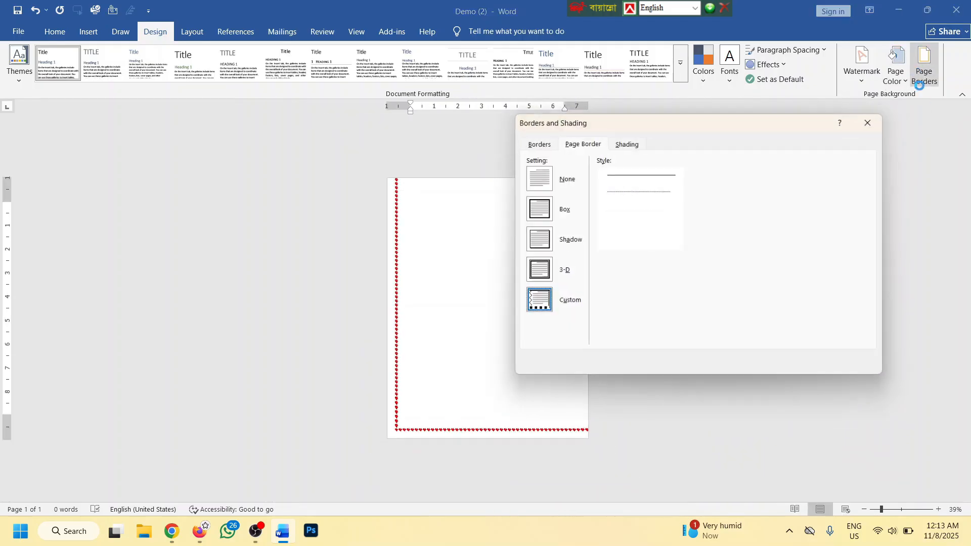
left_click(728, 216)
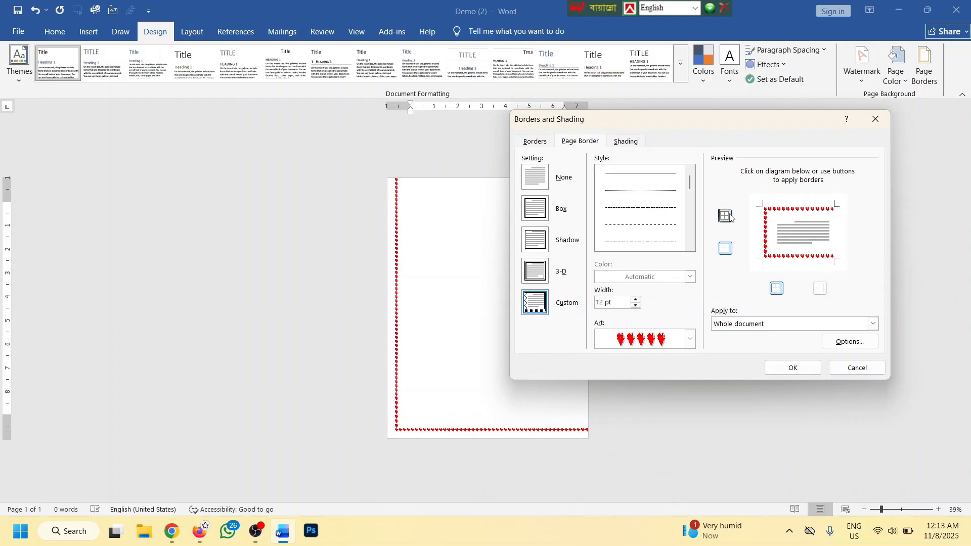
left_click(820, 289)
left_click(793, 368)
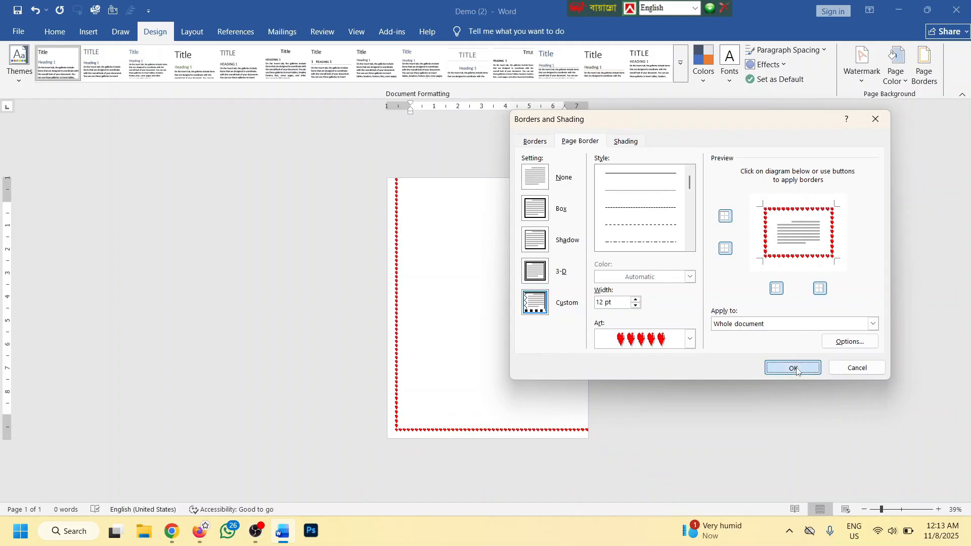
scroll(429, 236, "up", 4)
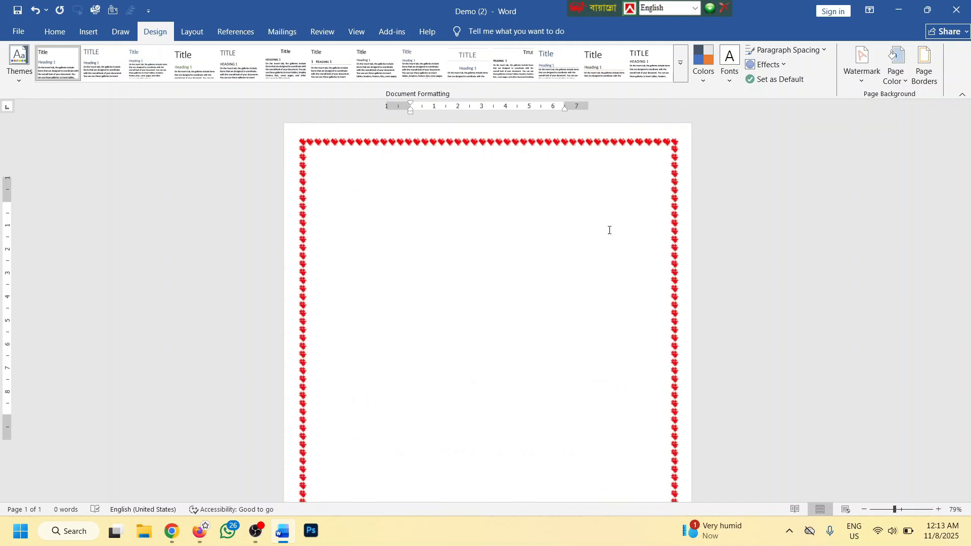
Remove the page border entirely with the None setting
left_click(923, 66)
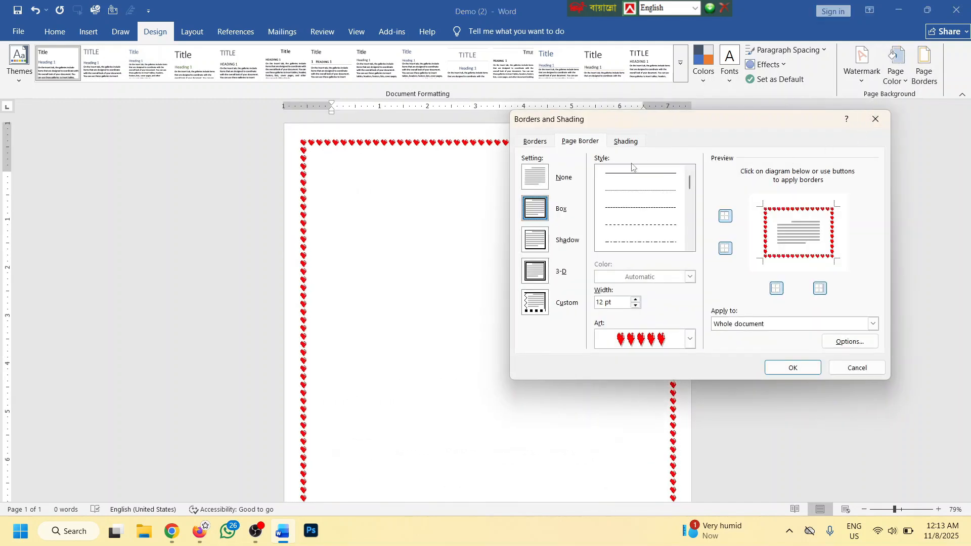
left_click(531, 180)
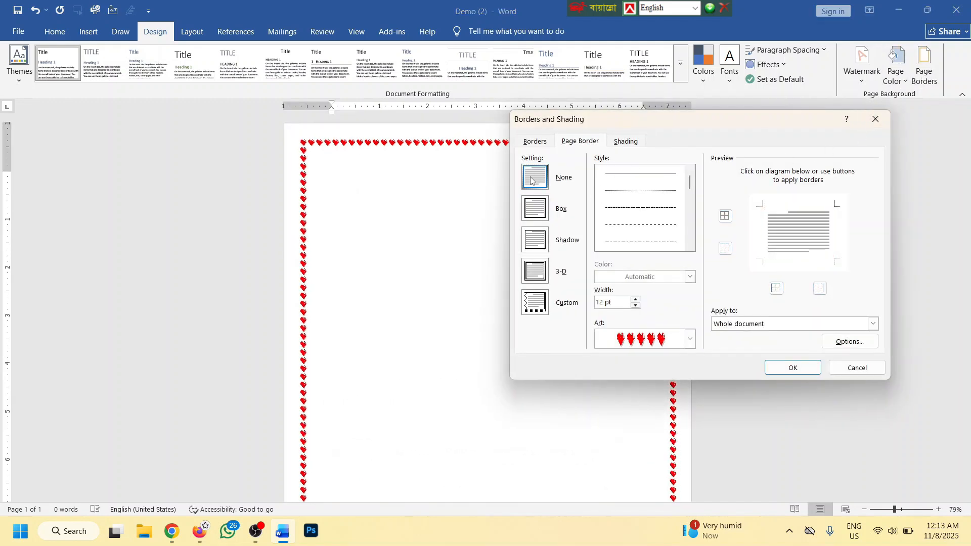
left_click(793, 367)
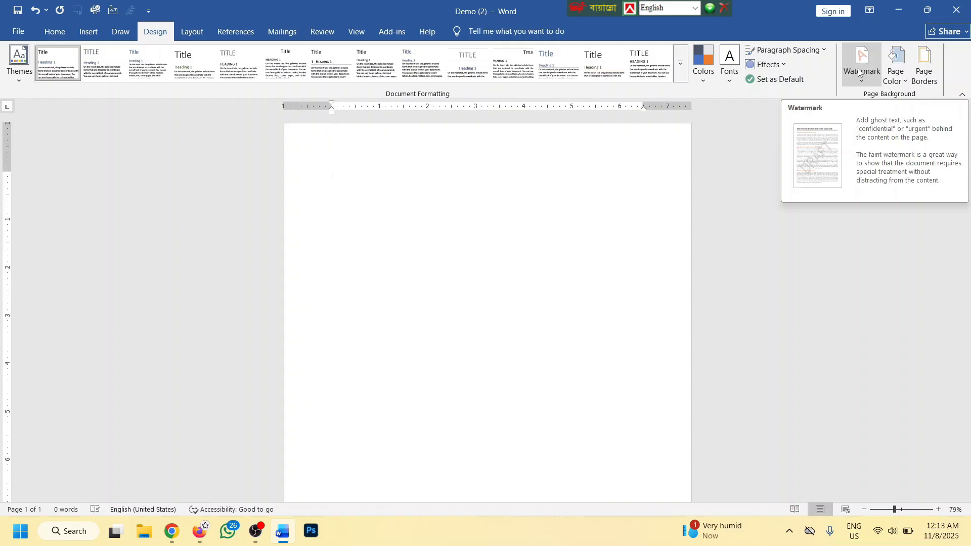
Scroll up to the blank page and show the CONFIDENTIAL and DO NOT COPY watermark presets
scroll(465, 225, "up", 2)
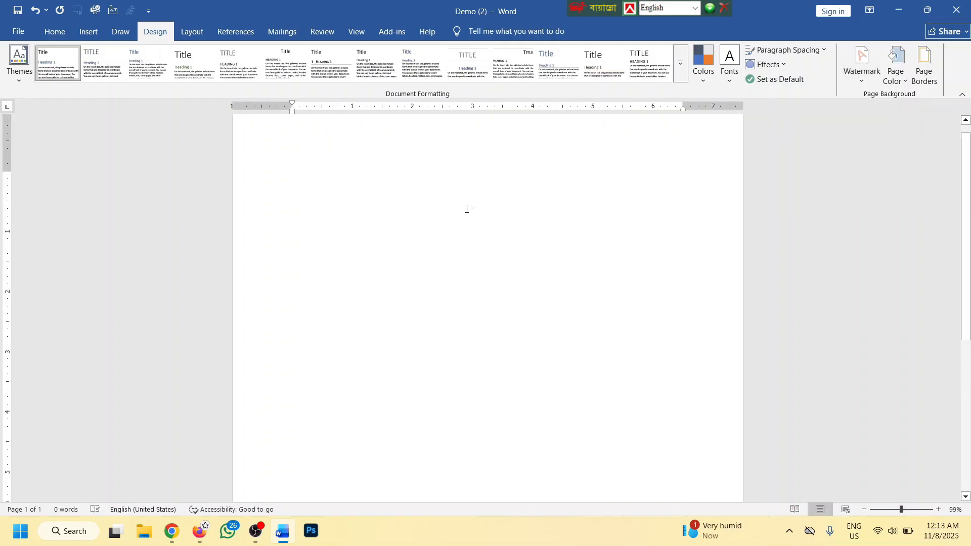
scroll(466, 209, "up", 1)
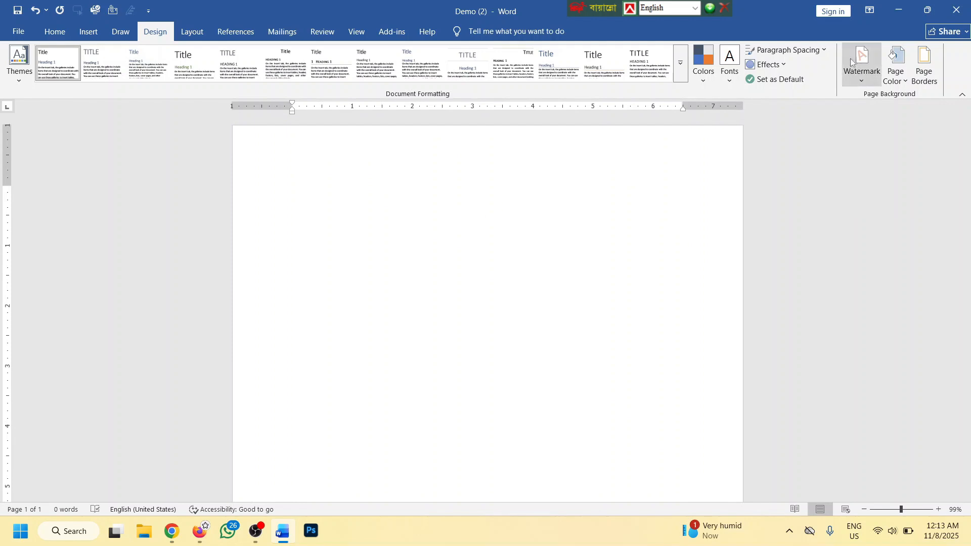
left_click(859, 64)
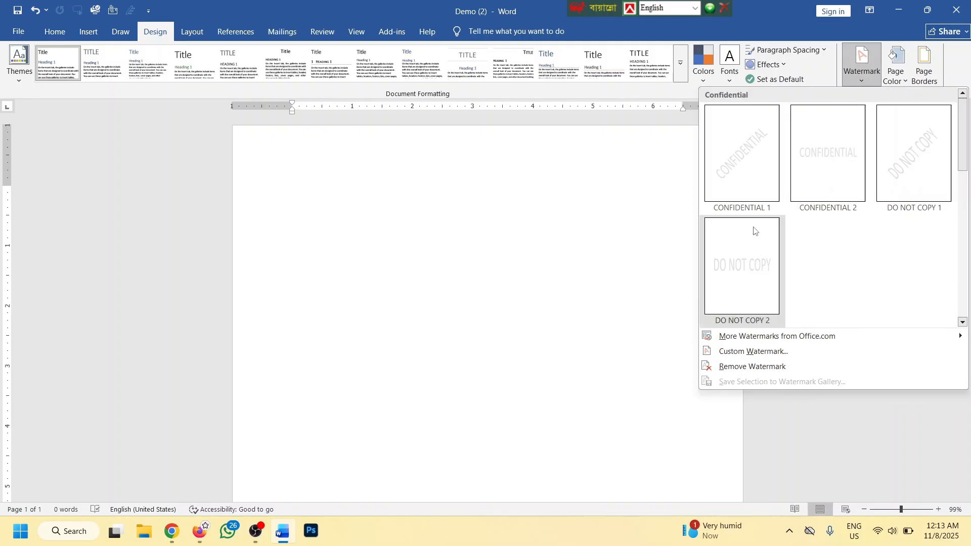
Apply a custom text watermark replacing 'ASAP' with a person's full name
left_click(748, 352)
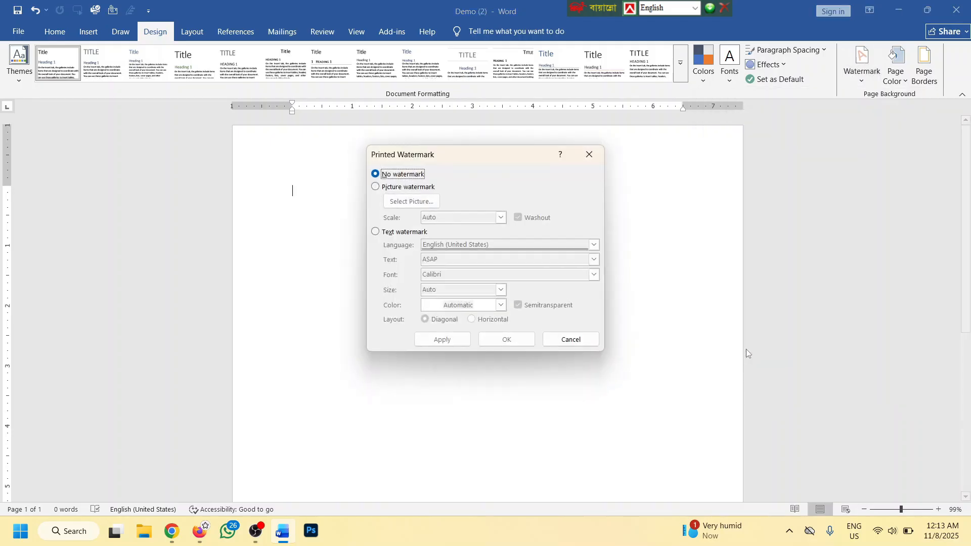
left_click(375, 232)
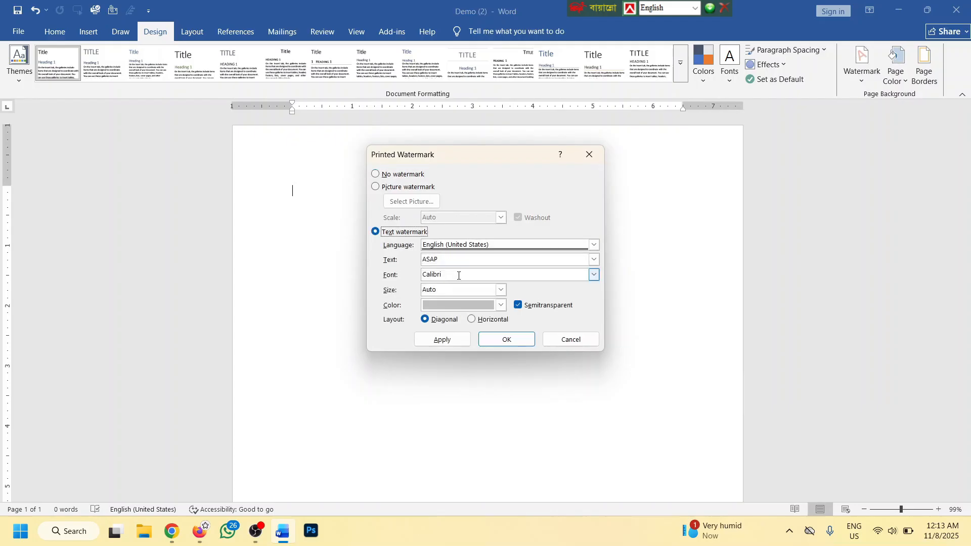
double_click(439, 259)
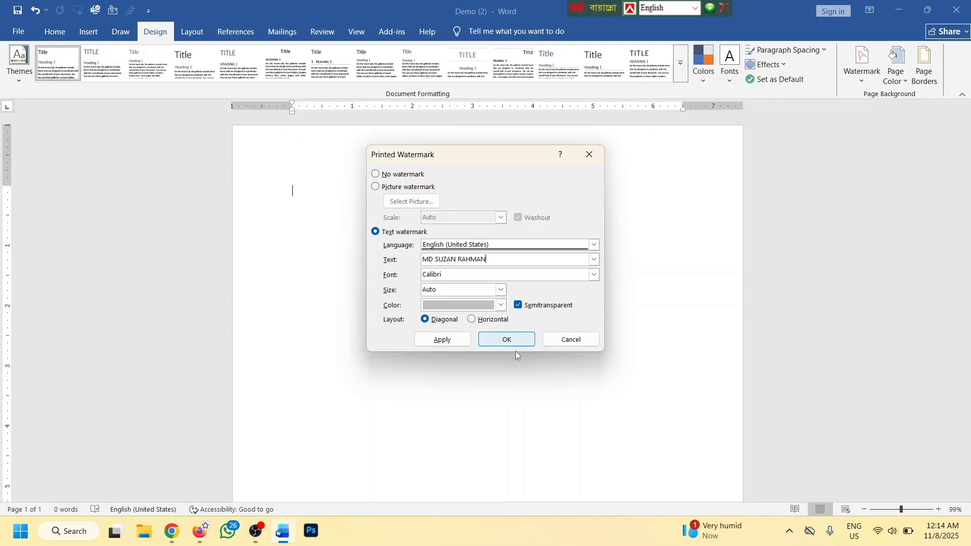
left_click(440, 339)
left_click_drag(501, 156, 782, 167)
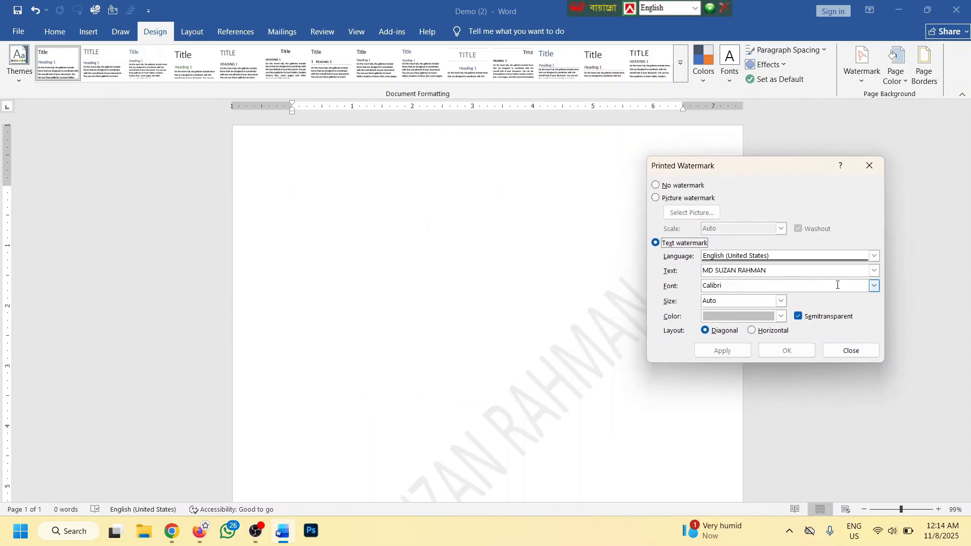
Set the watermark font to Calisto MT and try sizes 120, then 36
left_click(873, 286)
left_click(744, 318)
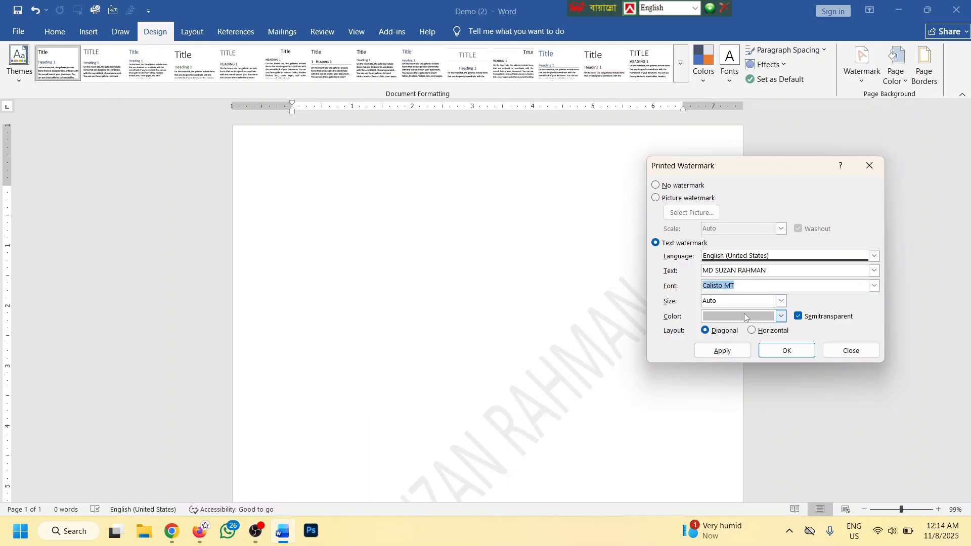
left_click(722, 350)
left_click(781, 301)
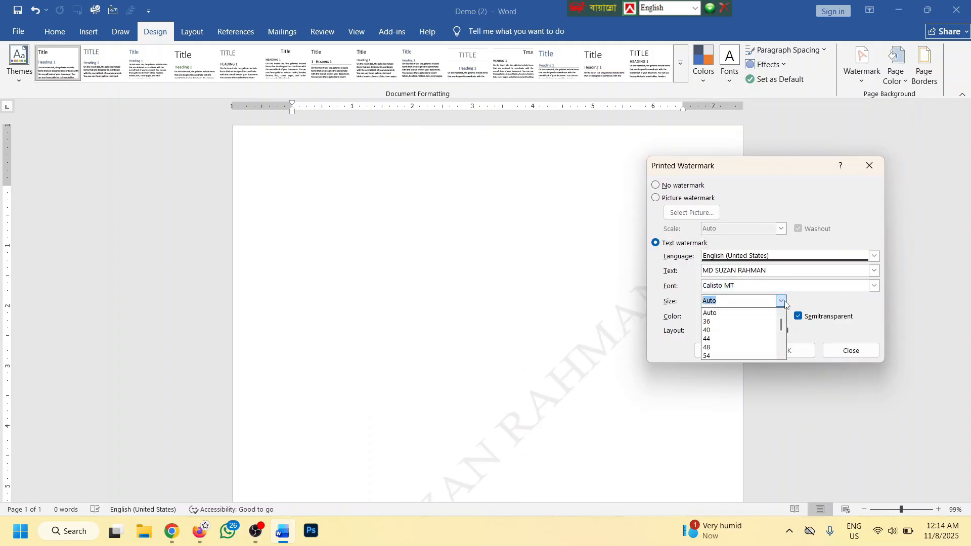
left_click(717, 348)
left_click(717, 350)
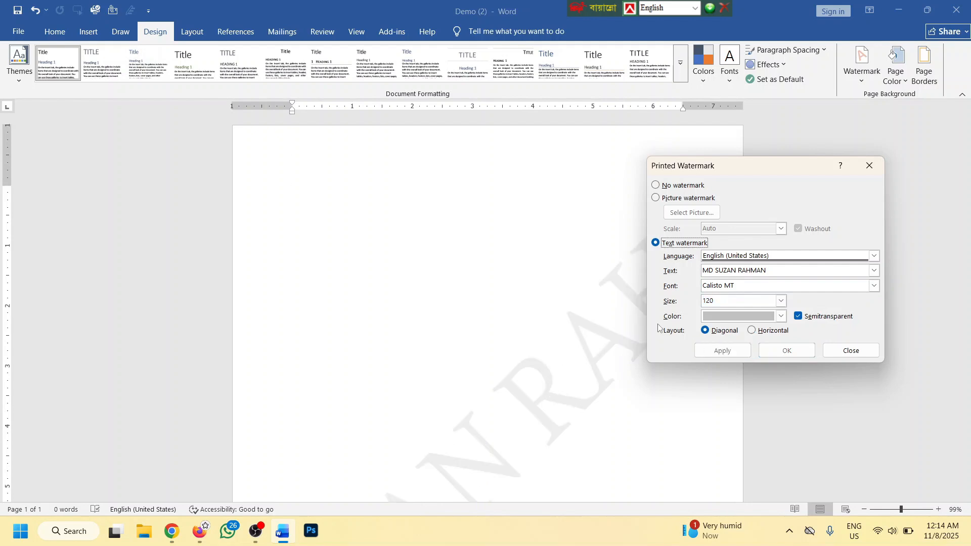
left_click(775, 302)
left_click(781, 301)
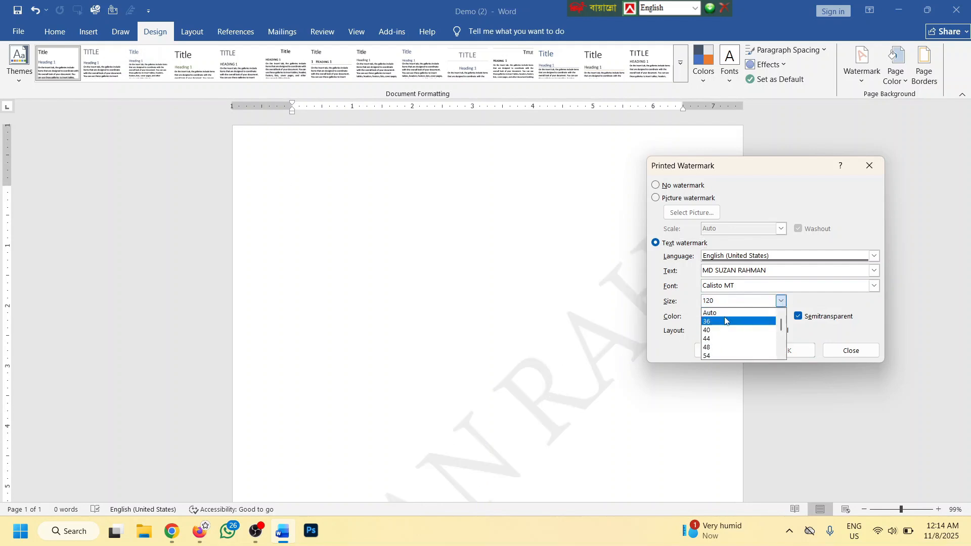
left_click(720, 322)
left_click(722, 350)
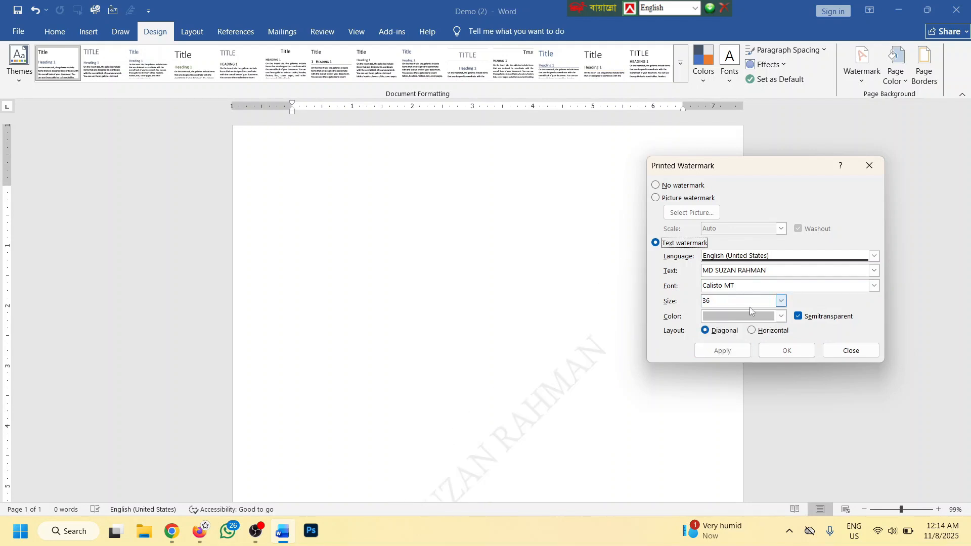
Colour the watermark yellow and toggle semitransparency off and back on
left_click(781, 316)
left_click(762, 252)
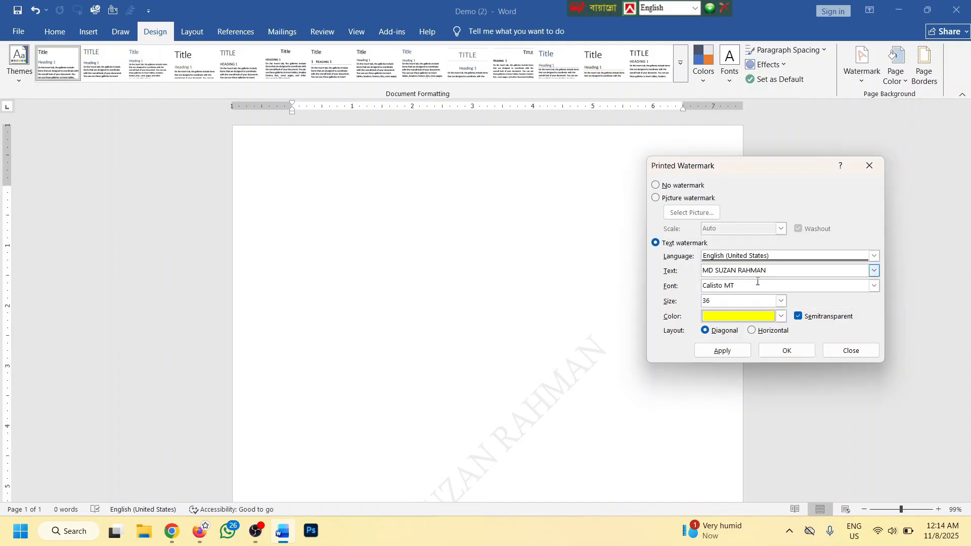
left_click(722, 351)
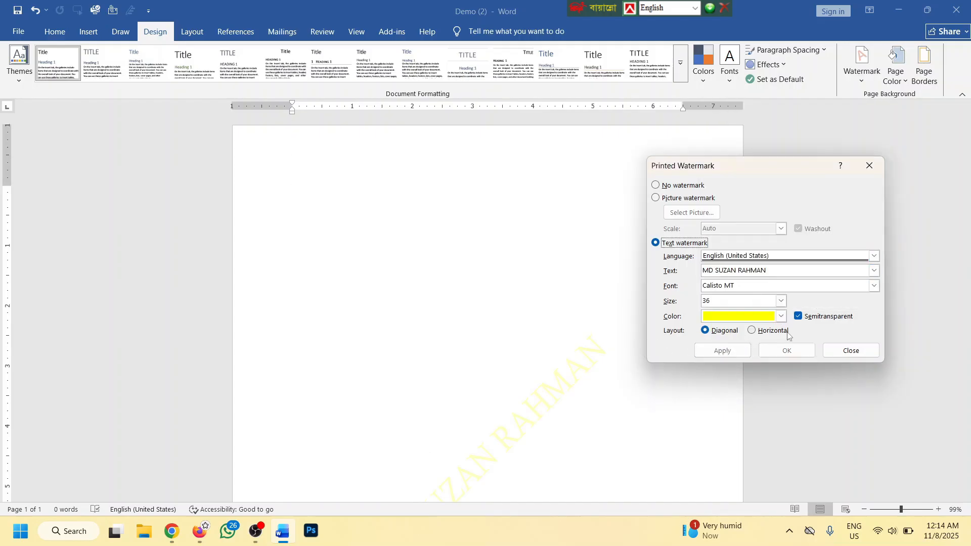
left_click(799, 316)
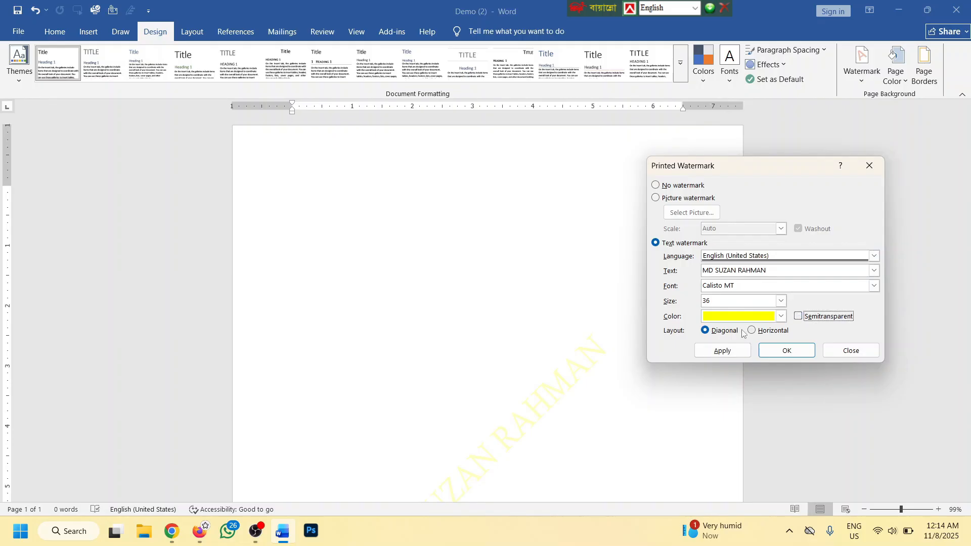
left_click(721, 350)
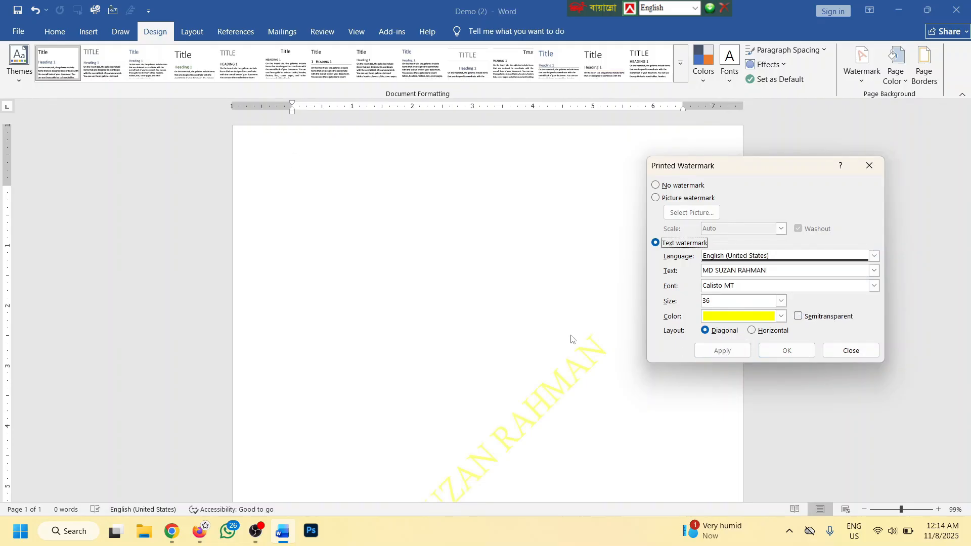
left_click(798, 316)
left_click(722, 350)
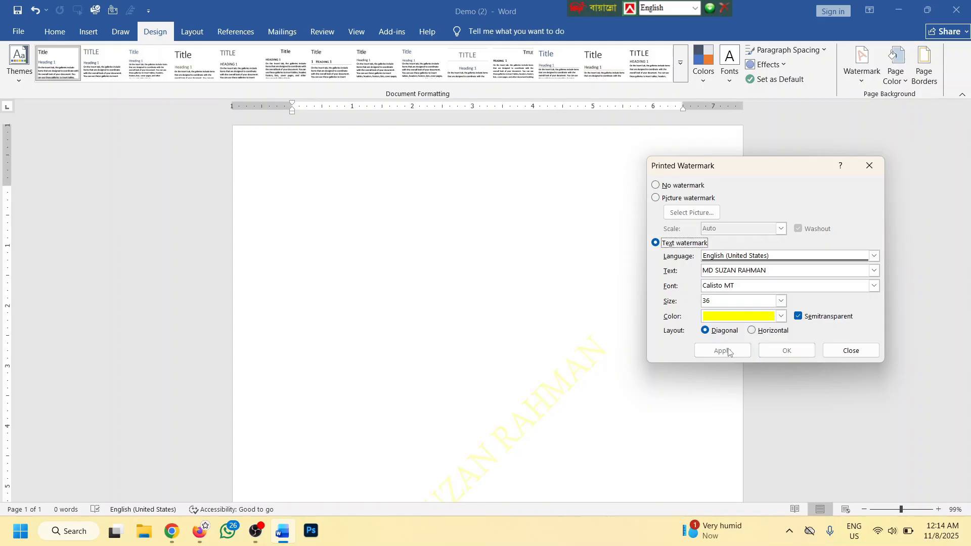
Change the watermark to semitransparent red
left_click(781, 316)
left_click(721, 251)
left_click(798, 316)
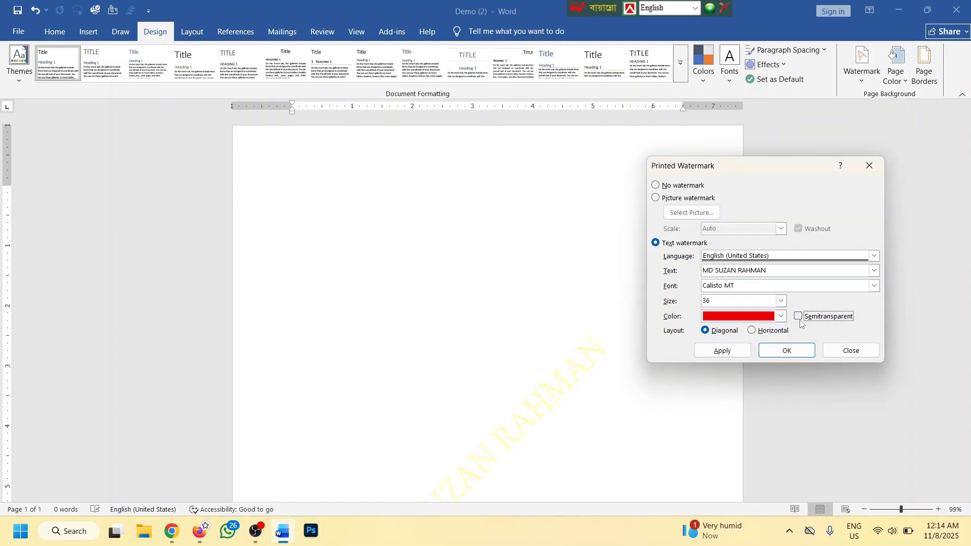
left_click(729, 352)
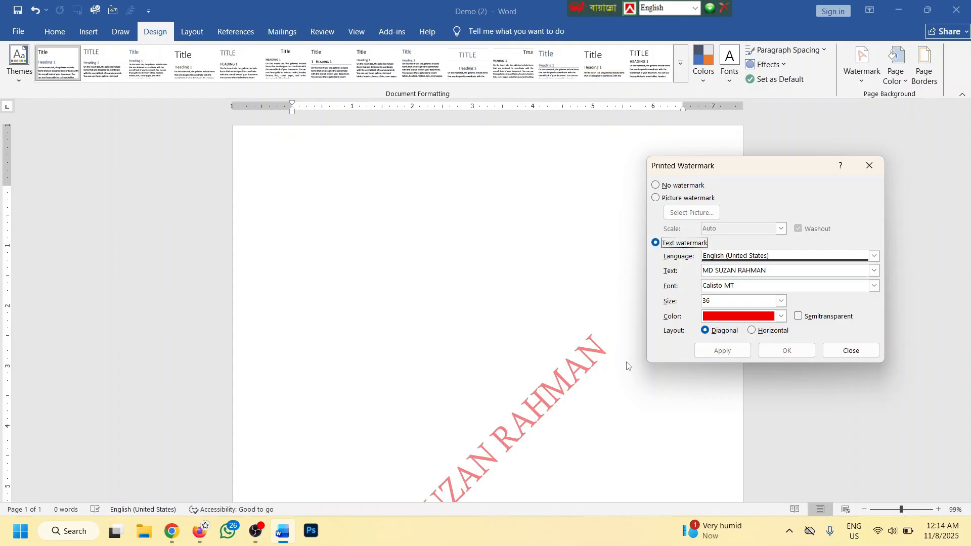
left_click(799, 316)
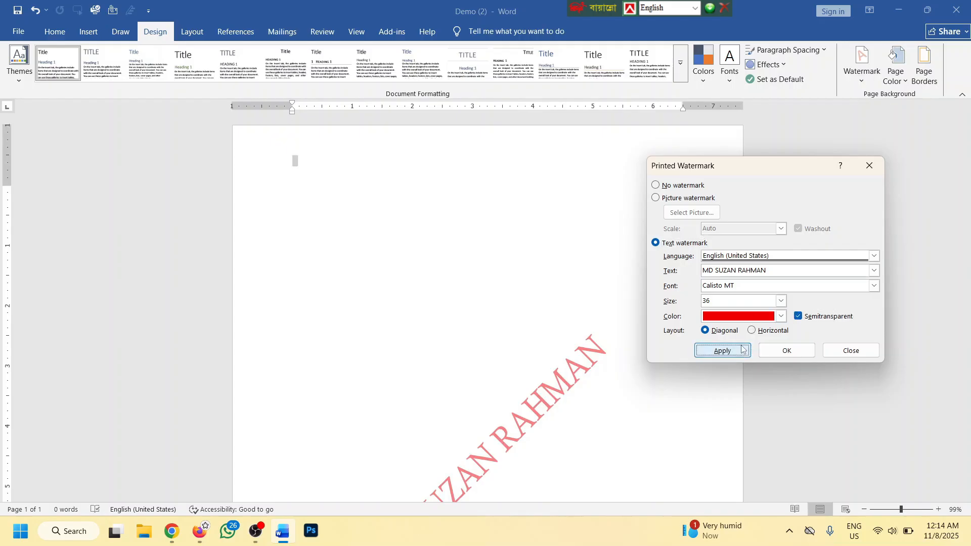
left_click(742, 349)
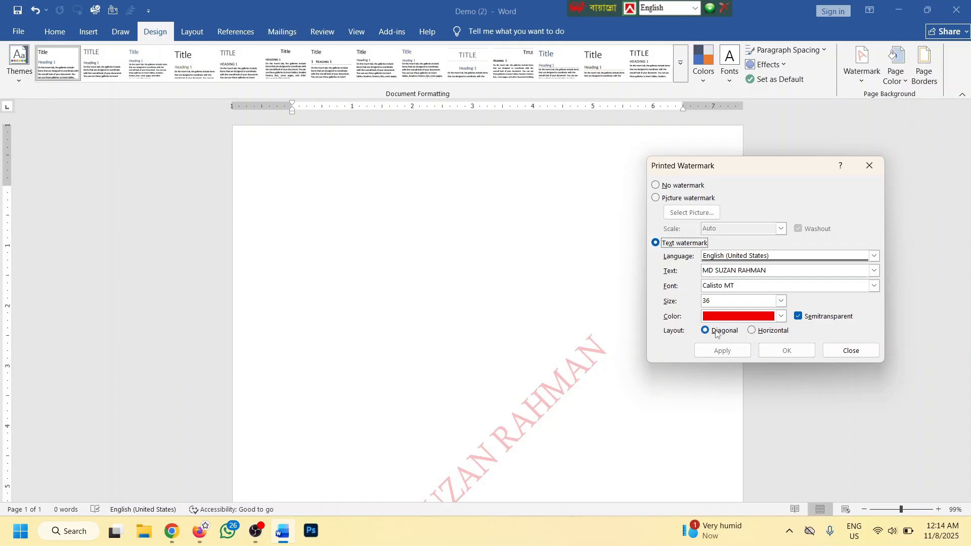
Try a horizontal layout, then apply diagonal at size 105, and begin selecting a picture watermark
left_click(752, 330)
left_click(726, 351)
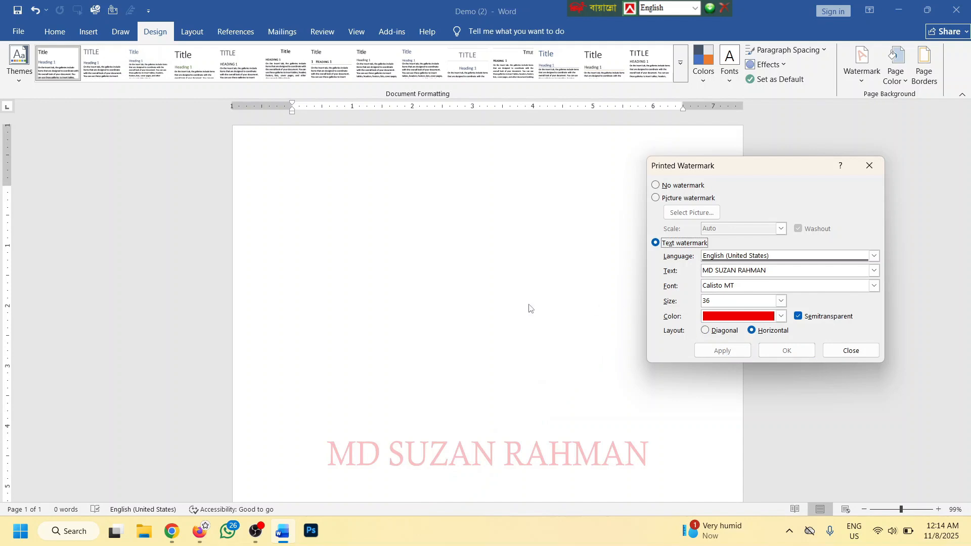
left_click(706, 330)
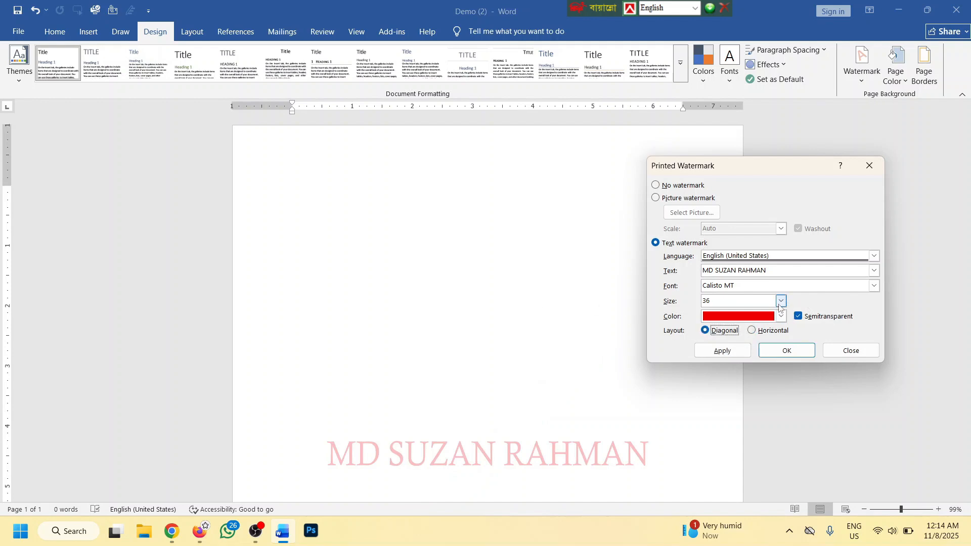
left_click(781, 301)
left_click(733, 344)
left_click(781, 301)
left_click(716, 339)
left_click(723, 351)
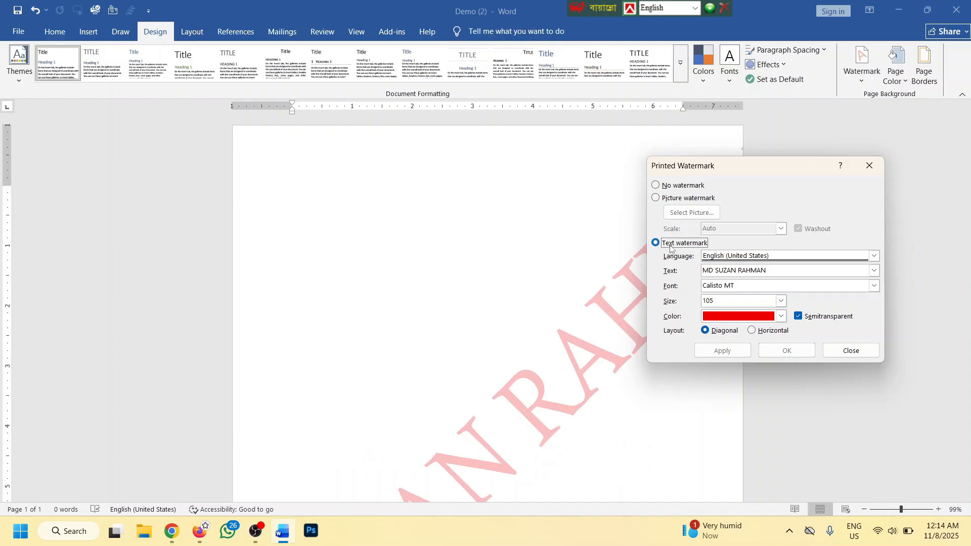
left_click(655, 198)
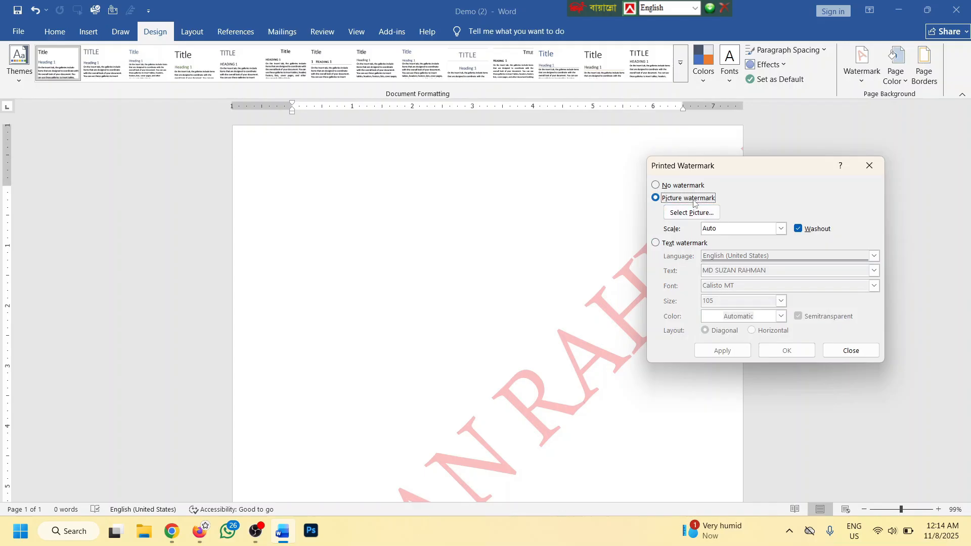
left_click(692, 212)
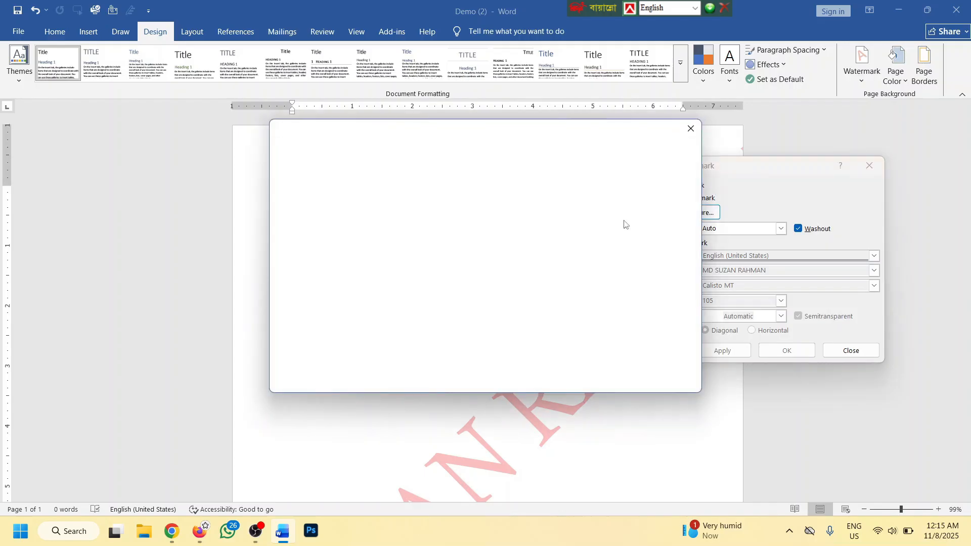
left_click(462, 192)
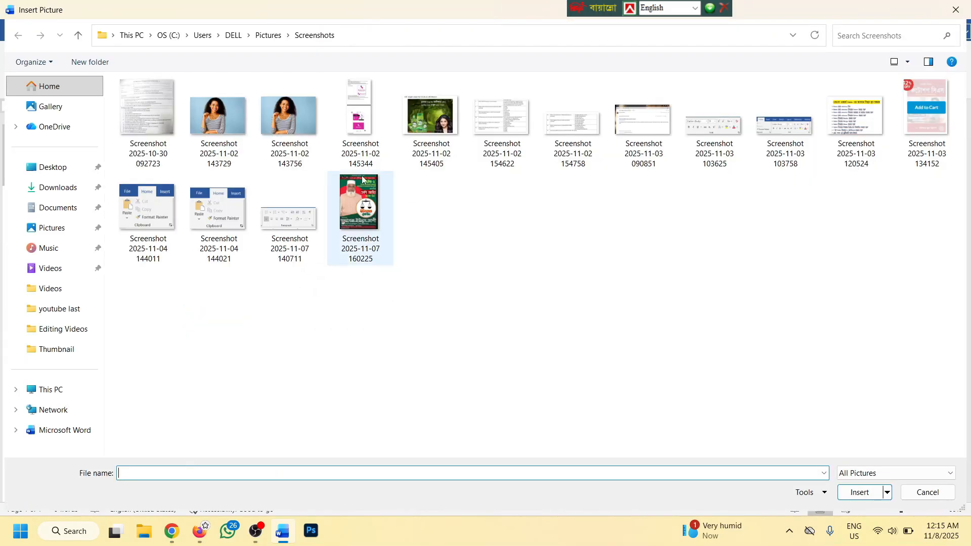
double_click(289, 117)
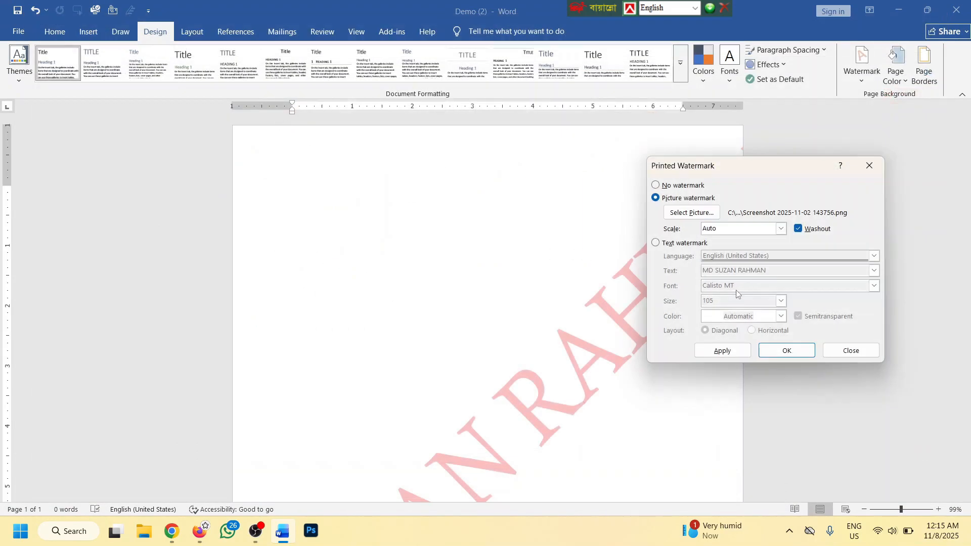
left_click(722, 351)
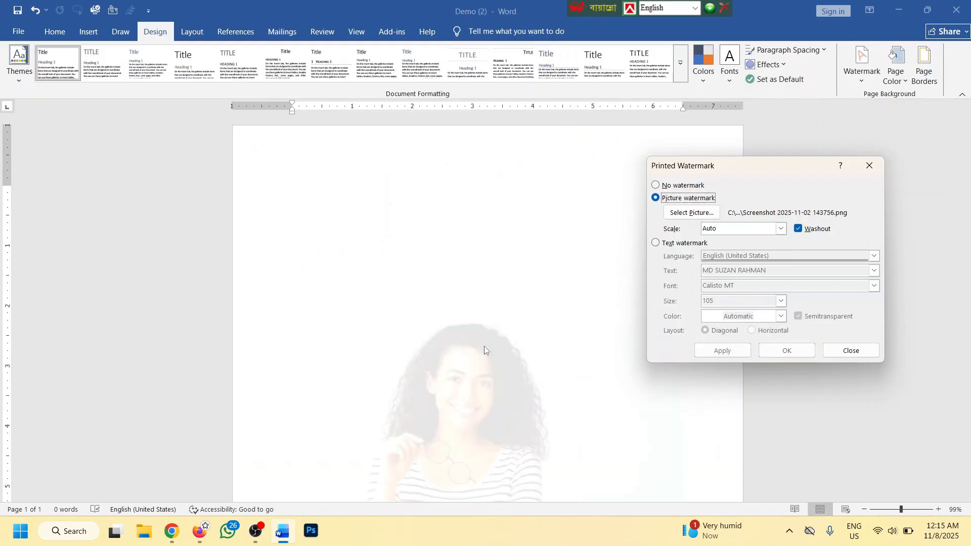
Turn off washout, set the picture scale to 100%, and close the watermark settings
left_click(803, 229)
left_click(715, 350)
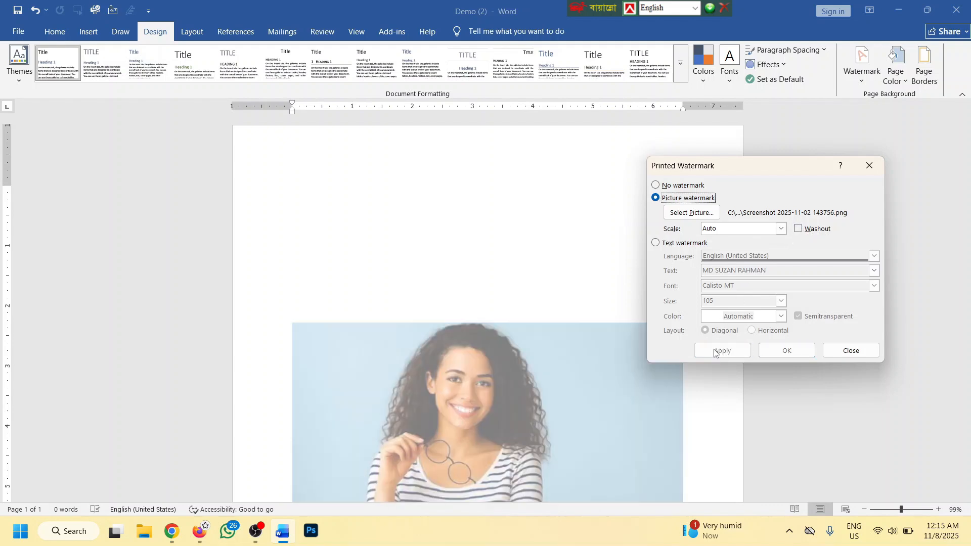
left_click(781, 228)
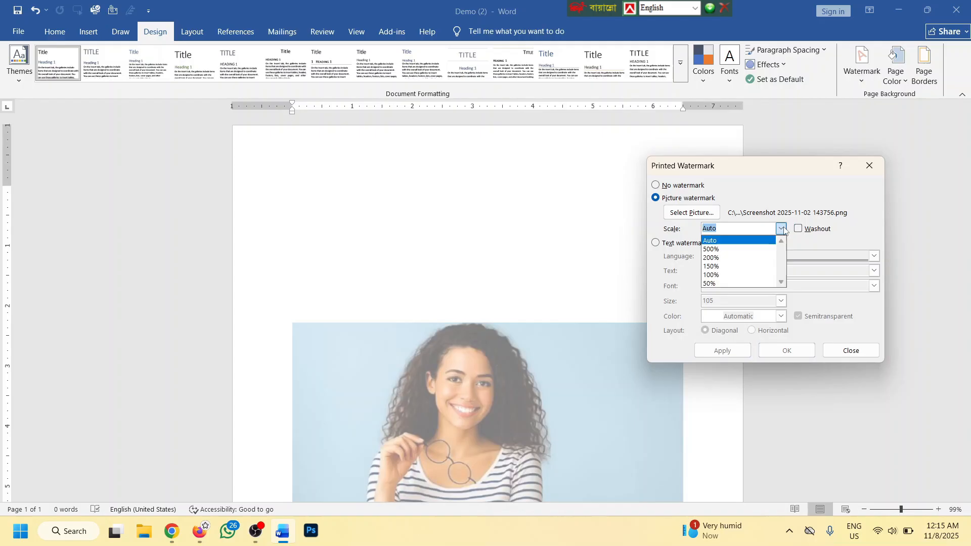
left_click(714, 275)
left_click(722, 350)
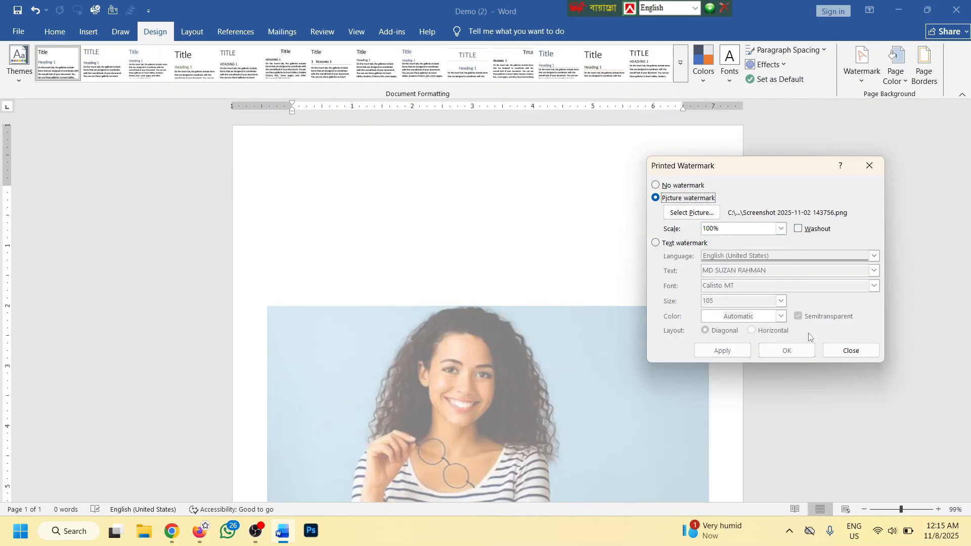
left_click(851, 350)
scroll(459, 182, "down", 2)
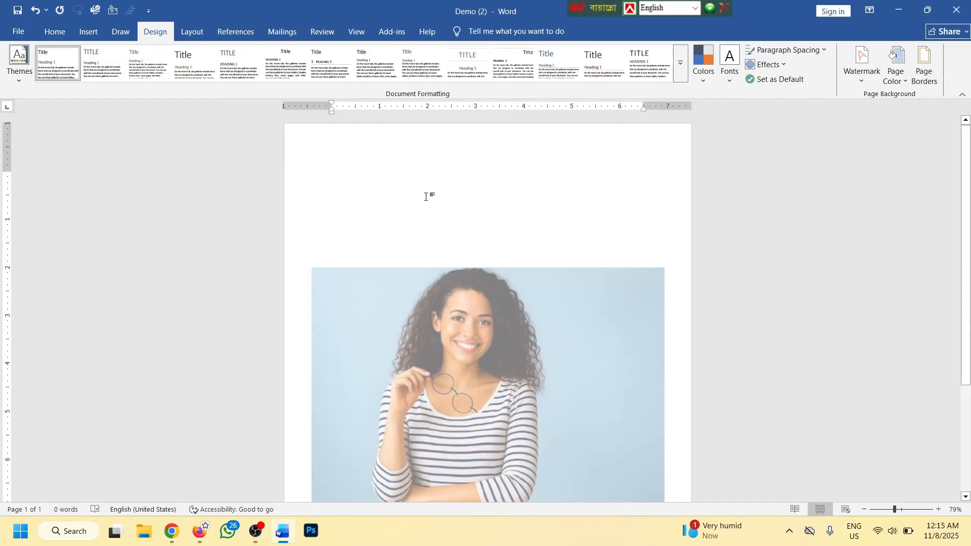
Generate Lorem ipsum paragraphs on the first line with =lorem()
left_click(332, 175)
type("=")
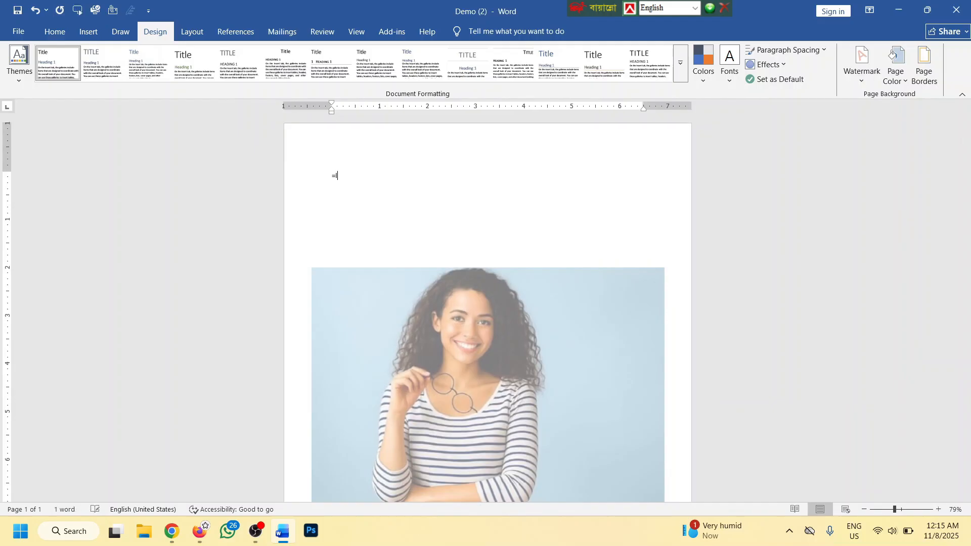
type("lorem()")
key("Return")
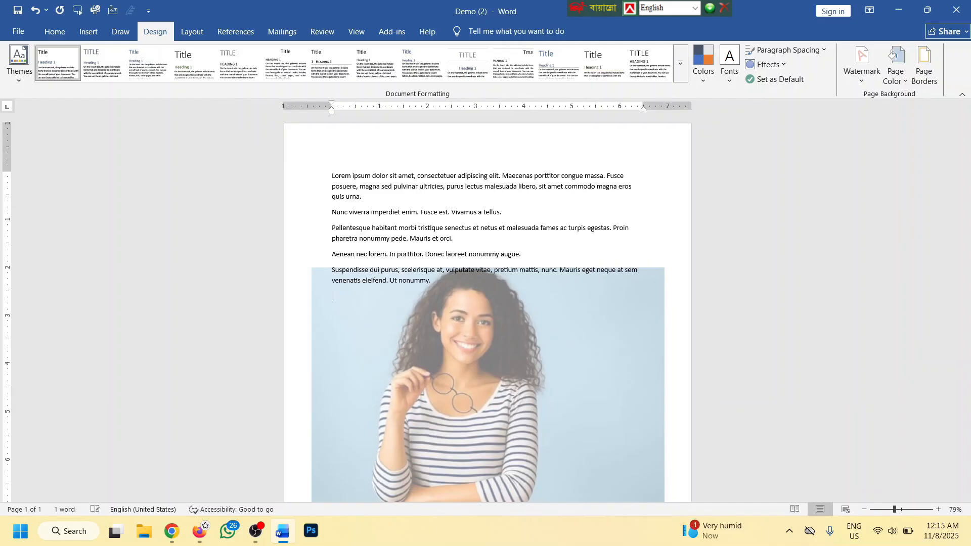
Copy all the text and paste it twice for three copies
key("ctrl+a")
key("ctrl+c")
key("ctrl+v")
key("ctrl+v")
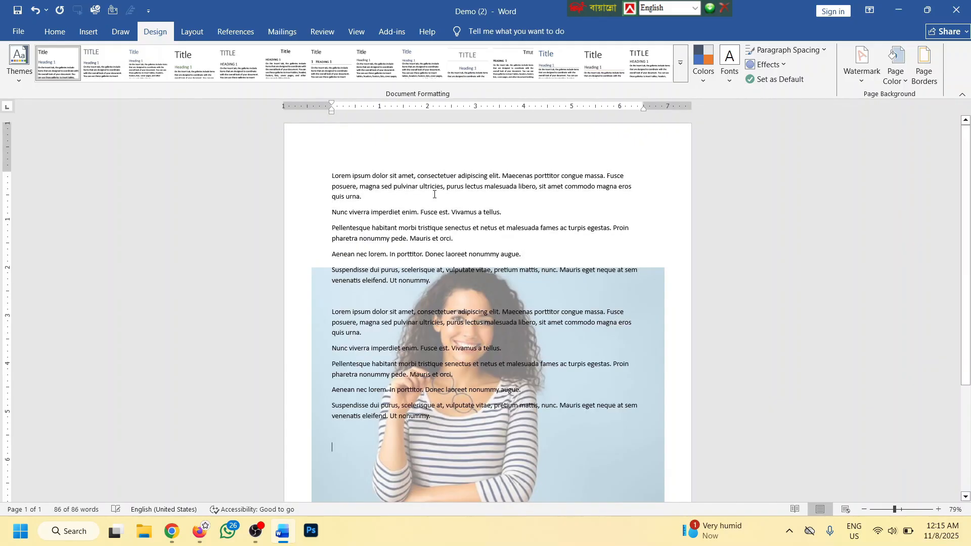
key("ctrl+v")
scroll(435, 194, "up", 2, "ctrl")
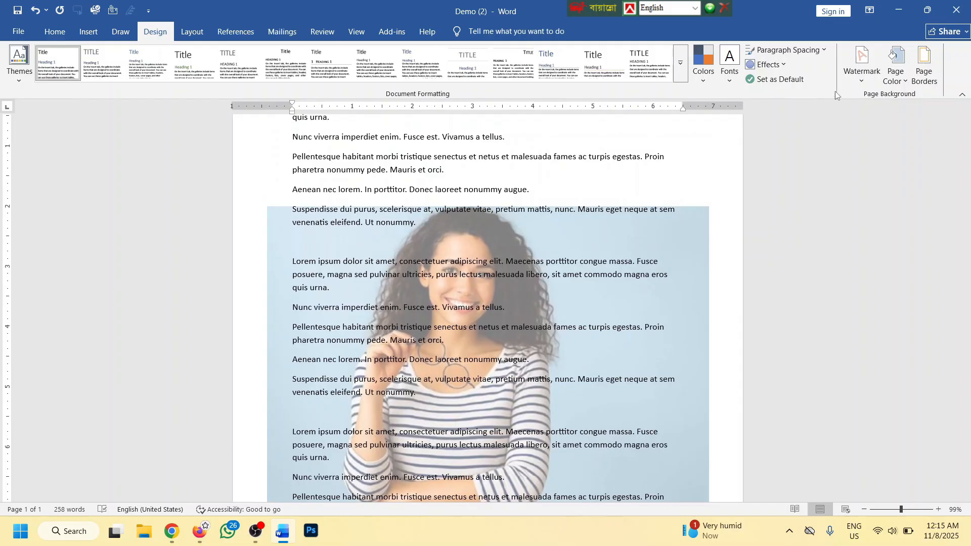
left_click(856, 80)
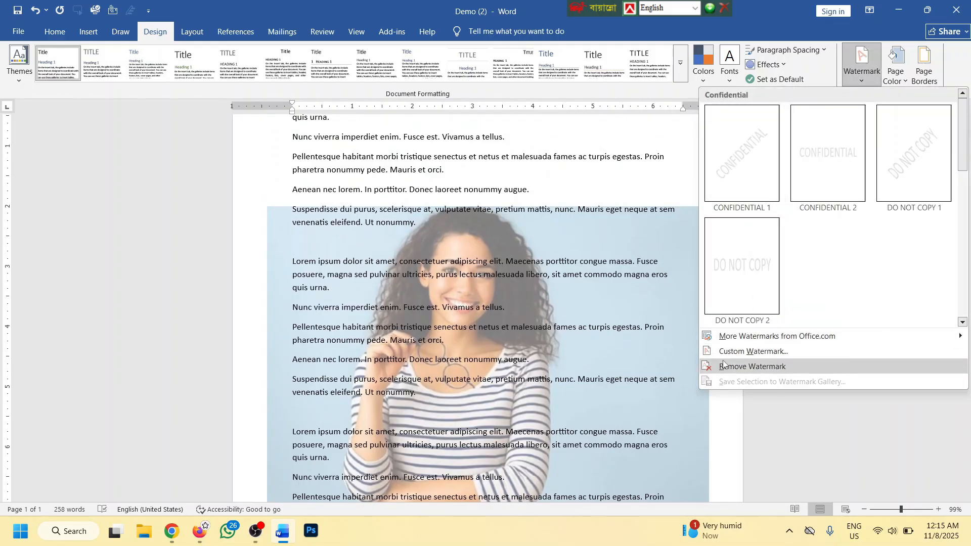
Replace the picture watermark with the diagonal CONFIDENTIAL preset
left_click(758, 367)
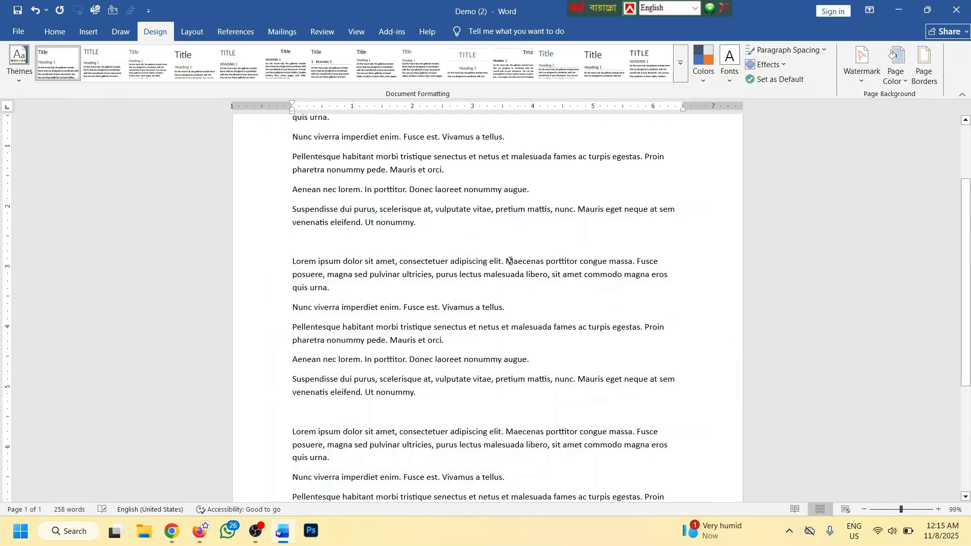
scroll(483, 234, "down", 4)
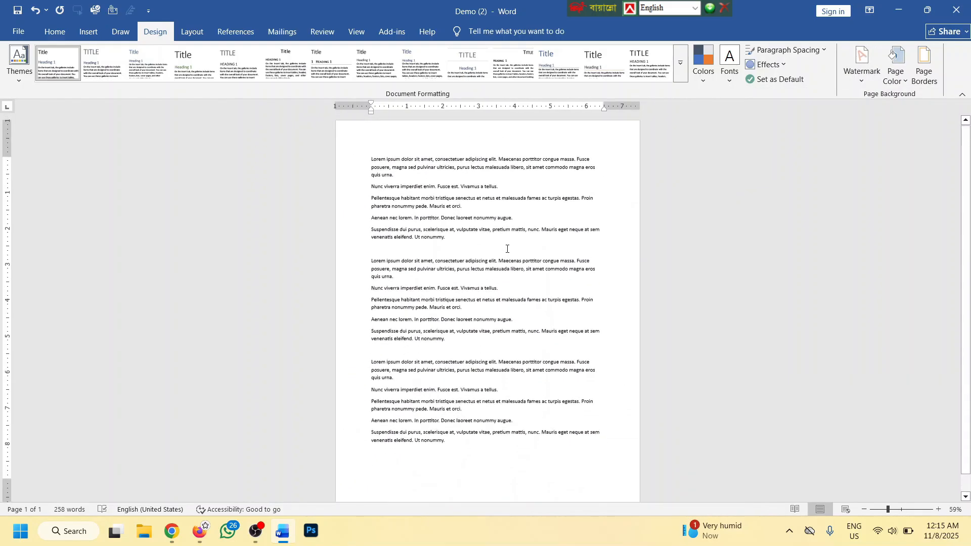
left_click(861, 63)
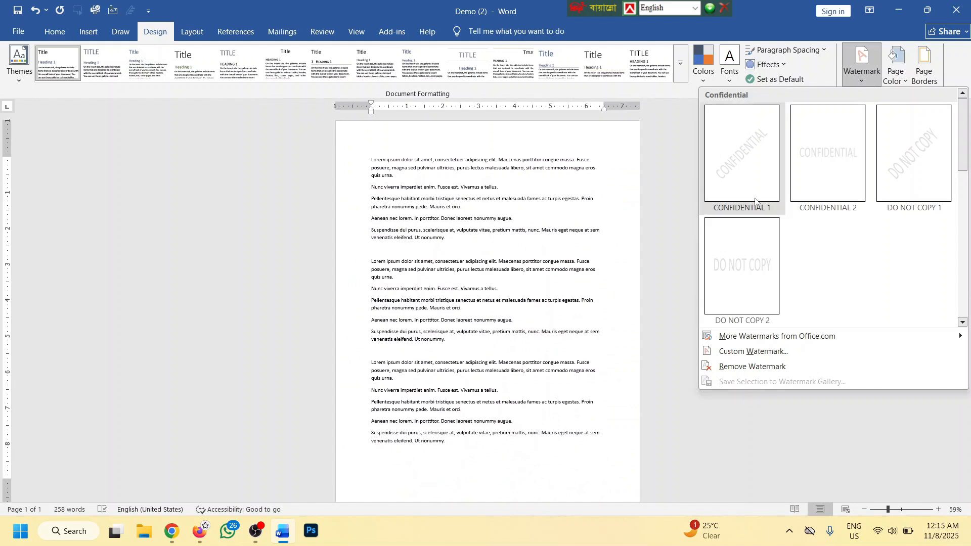
left_click(742, 154)
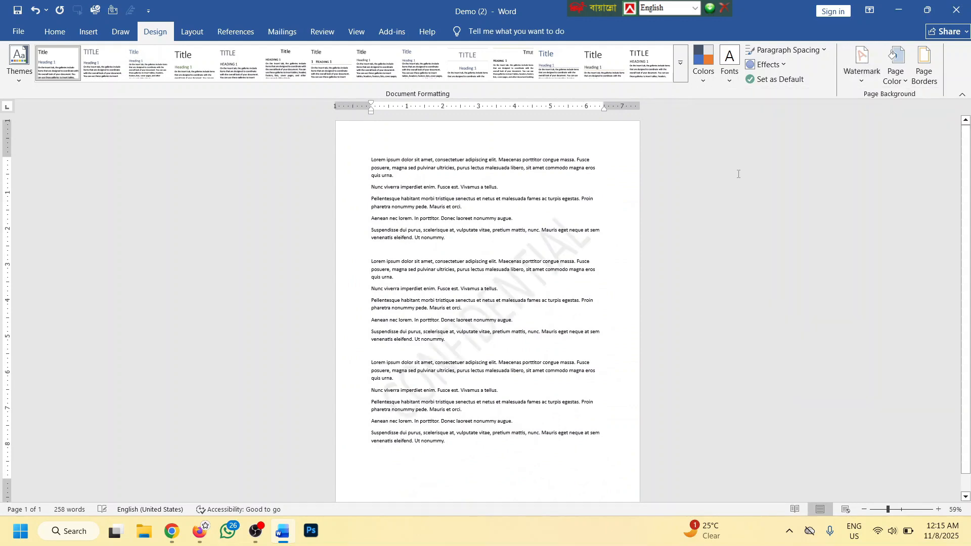
scroll(571, 243, "down", 2)
Remove the CONFIDENTIAL watermark and add a page break after the text
key("ctrl+Return")
key("ctrl+Return")
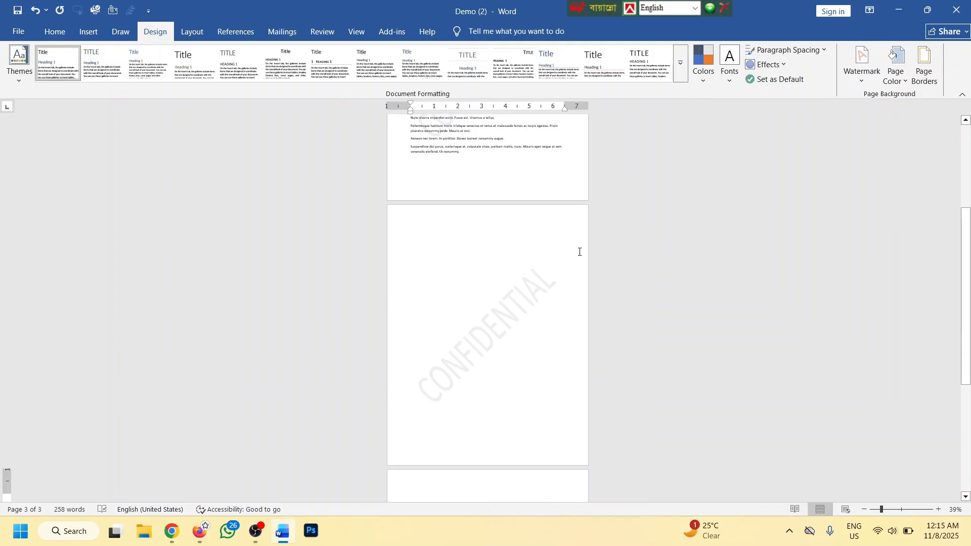
key("ctrl+z")
key("ctrl+z")
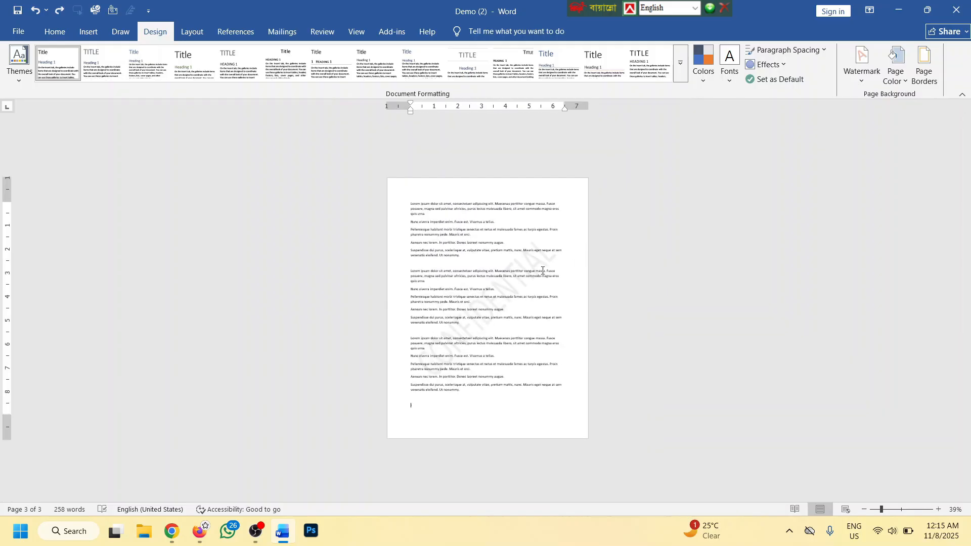
left_click(865, 74)
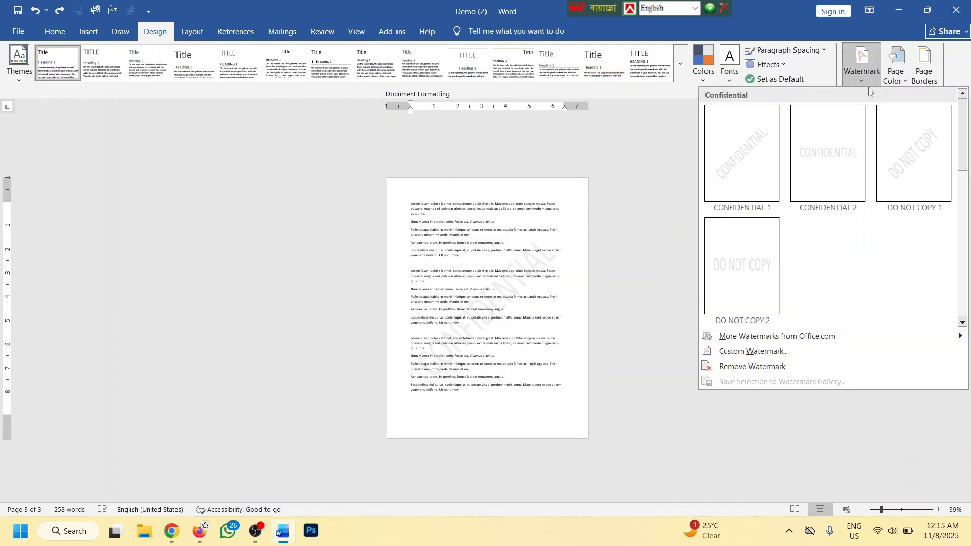
left_click(755, 363)
key("ctrl+Return")
key("ctrl+Return")
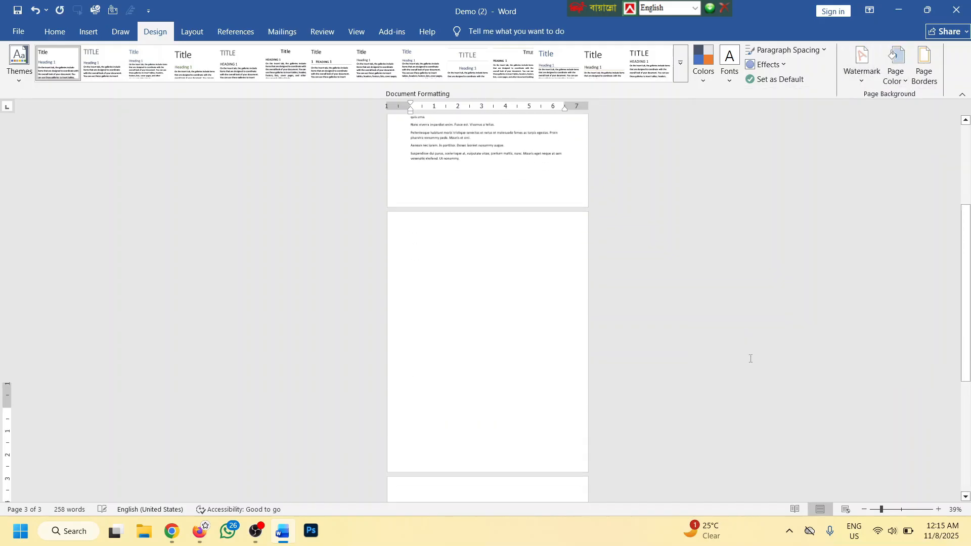
scroll(592, 299, "up", 3)
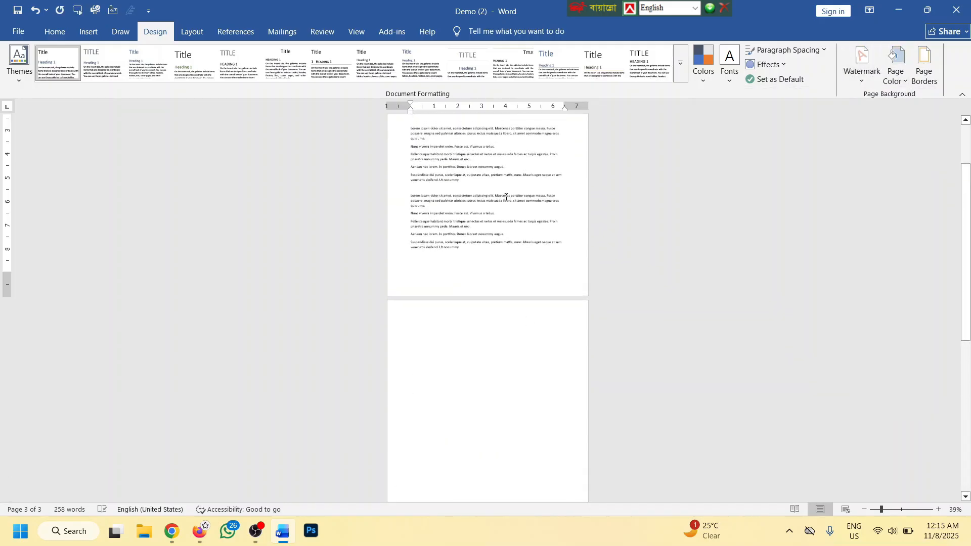
scroll(509, 197, "up", 5, "ctrl")
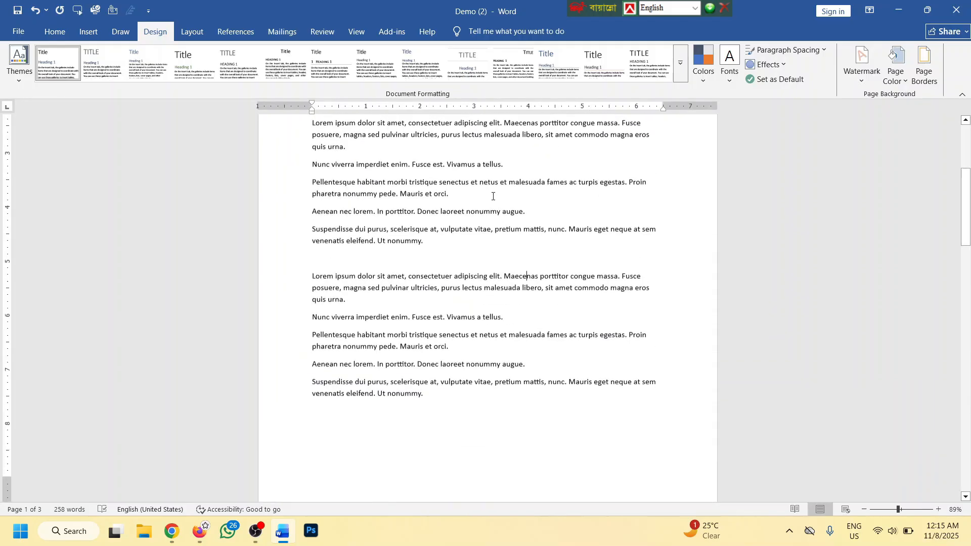
left_click(857, 83)
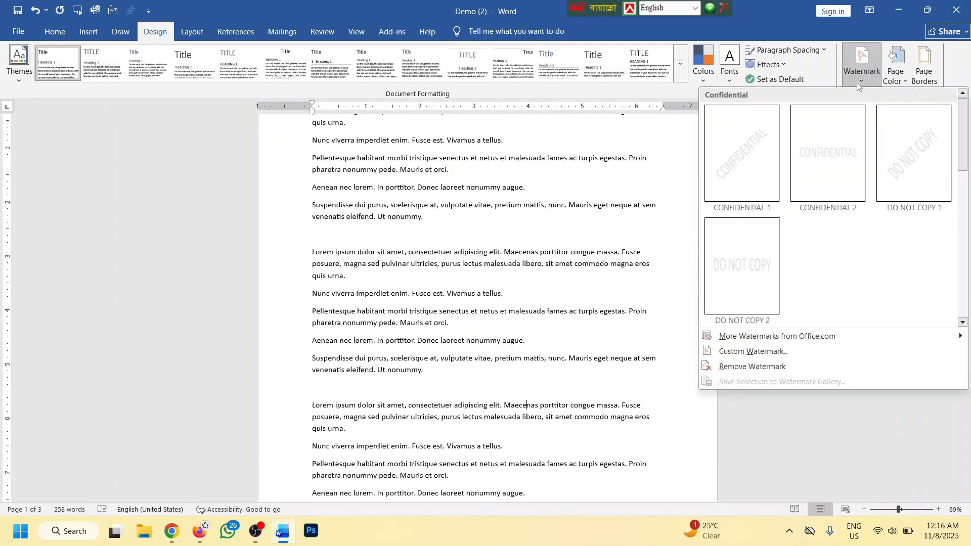
Insert the CONFIDENTIAL 1 watermark at the current document position
right_click(737, 163)
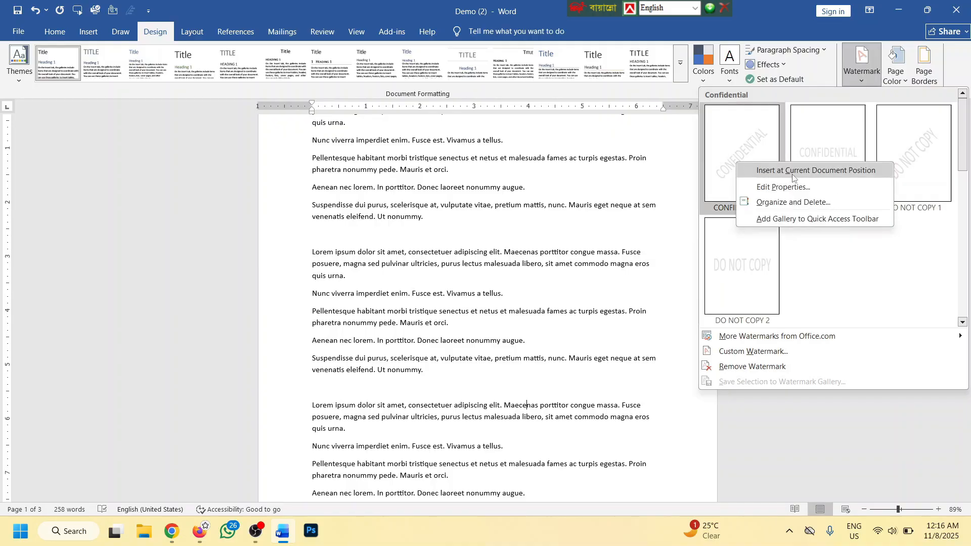
left_click(840, 174)
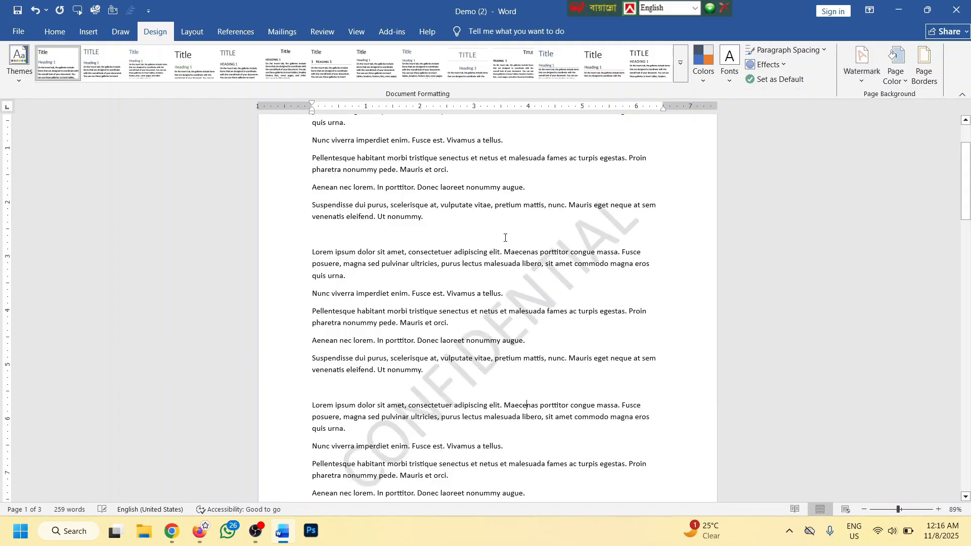
scroll(514, 230, "down", 3)
scroll(530, 217, "down", 5)
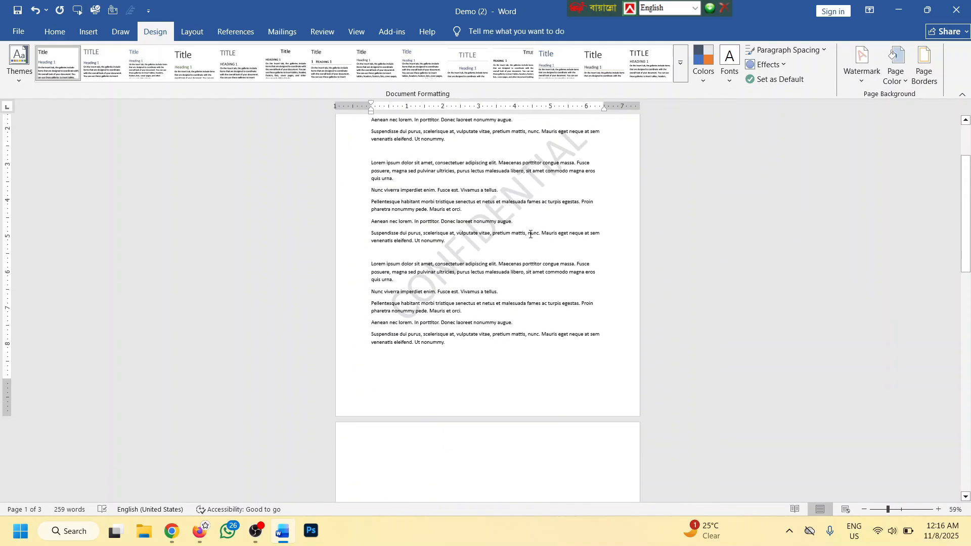
scroll(554, 372, "down", 3)
scroll(553, 349, "up", 6)
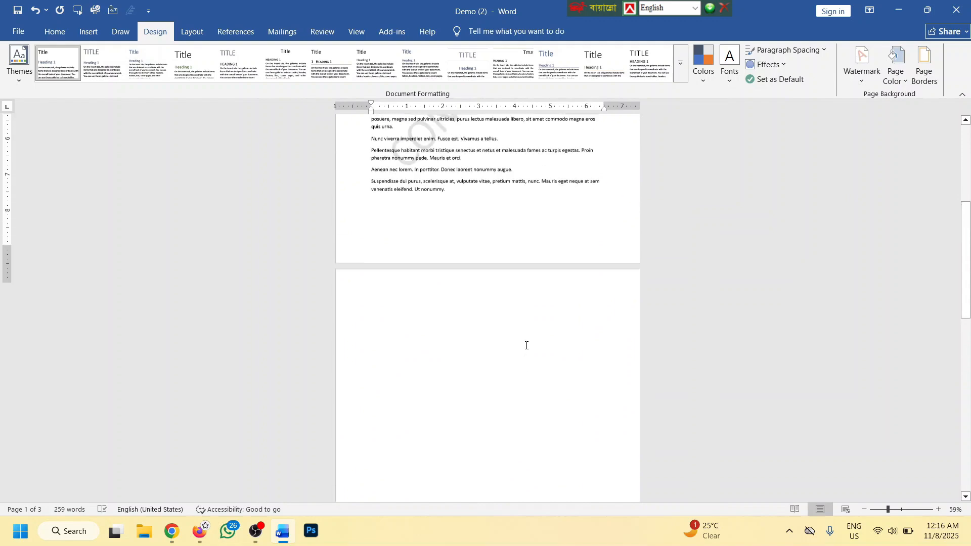
scroll(477, 275, "up", 3)
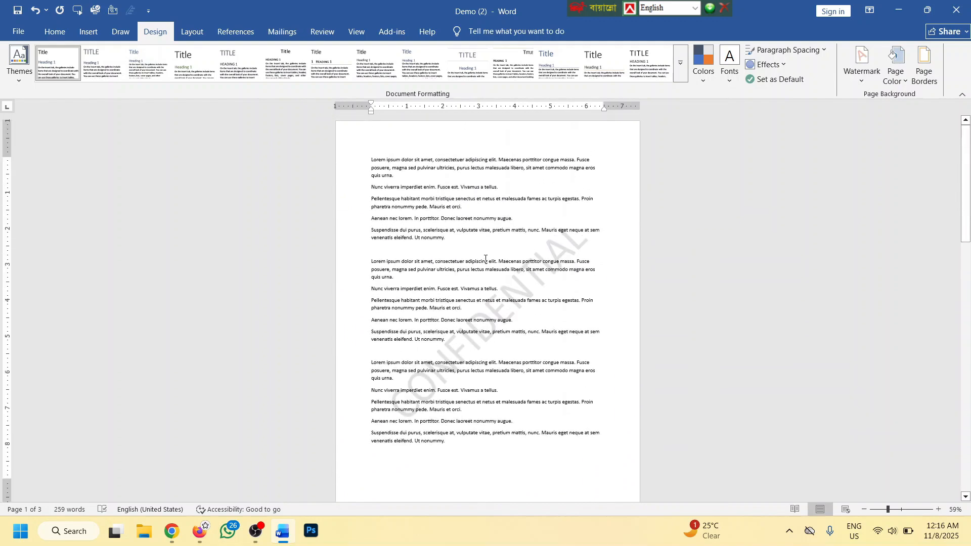
double_click(507, 304)
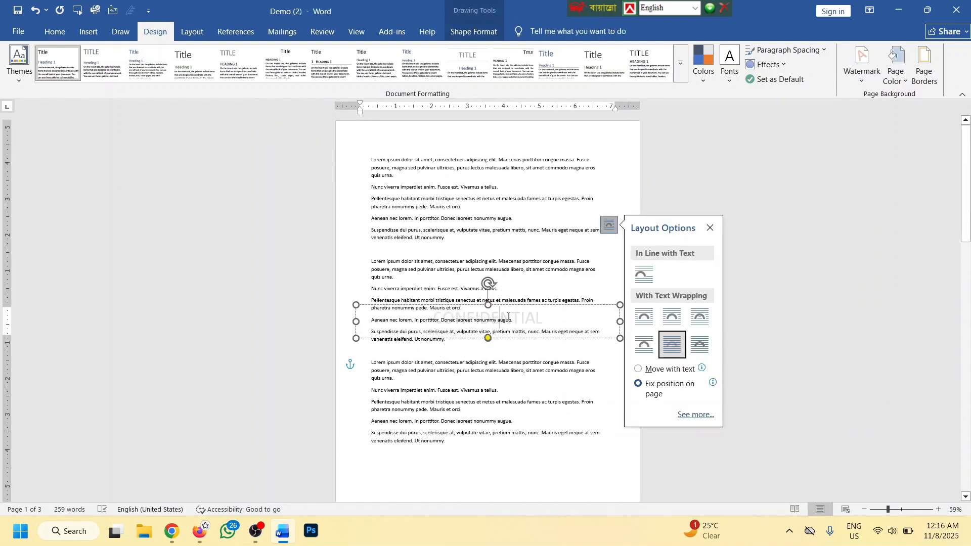
double_click(517, 313)
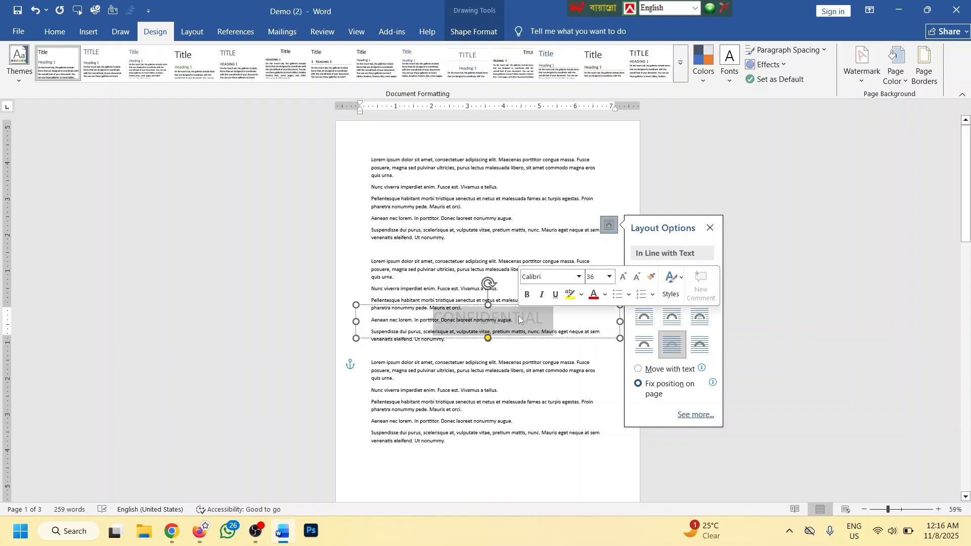
type("000000000000000")
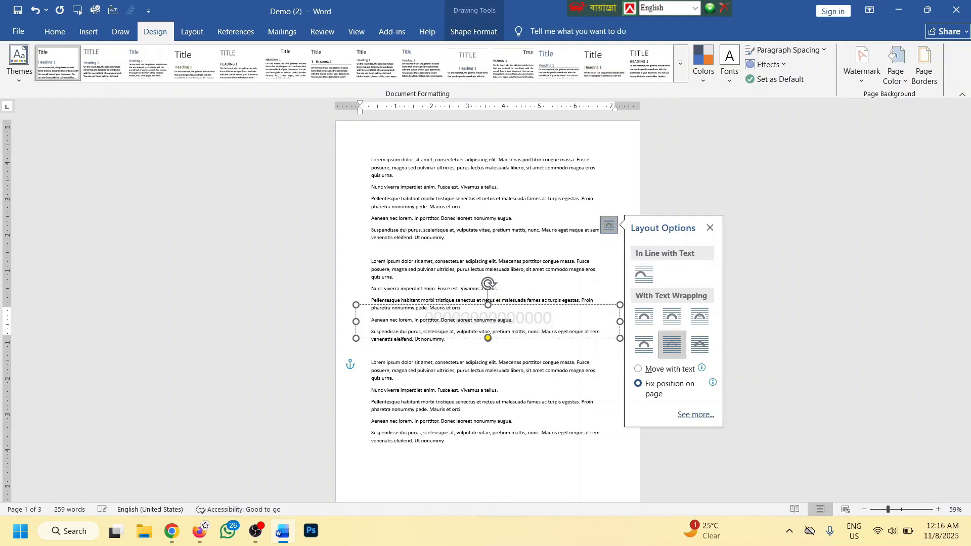
left_click(535, 185)
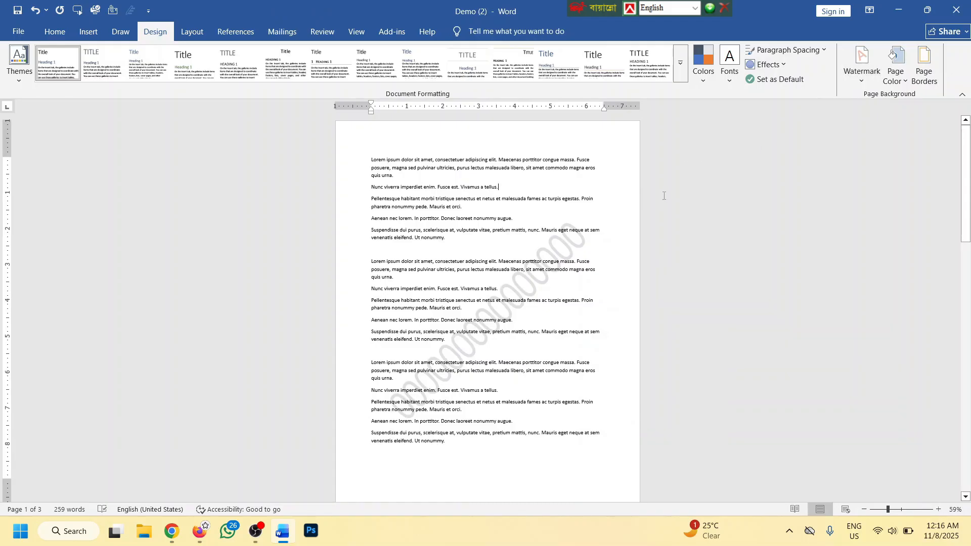
key("ctrl+a")
Delete all the document text and switch to the Layout tab
key("Delete")
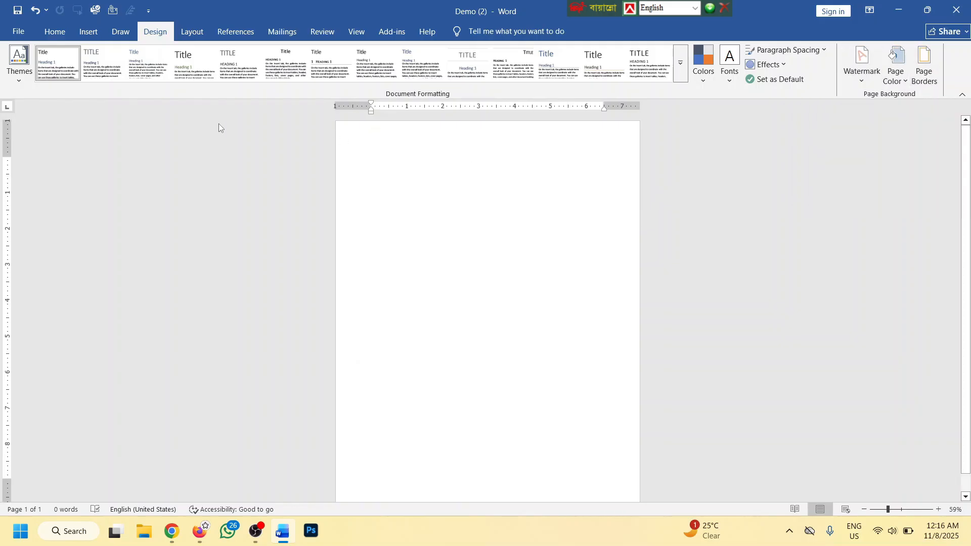
left_click(199, 34)
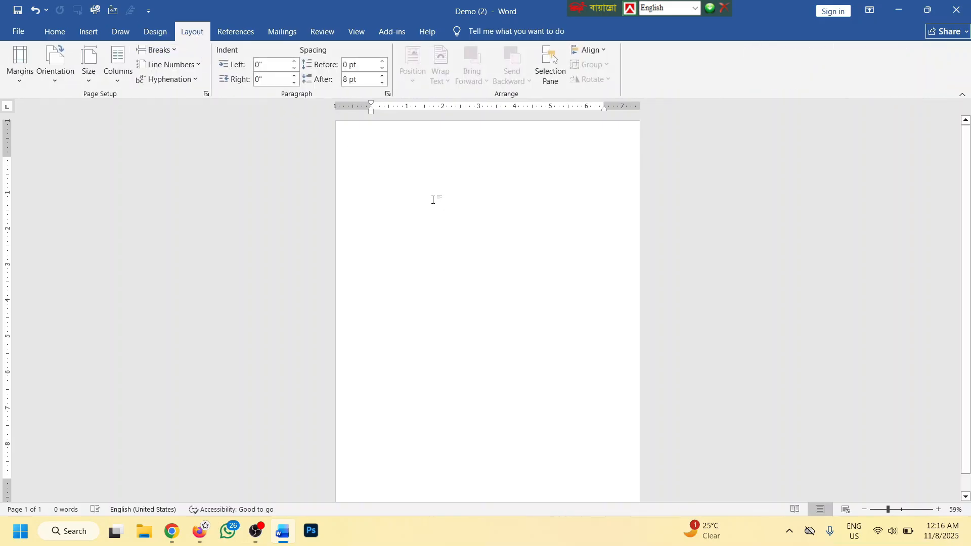
scroll(437, 215, "up", 2)
scroll(437, 215, "down", 2)
scroll(455, 210, "up", 8)
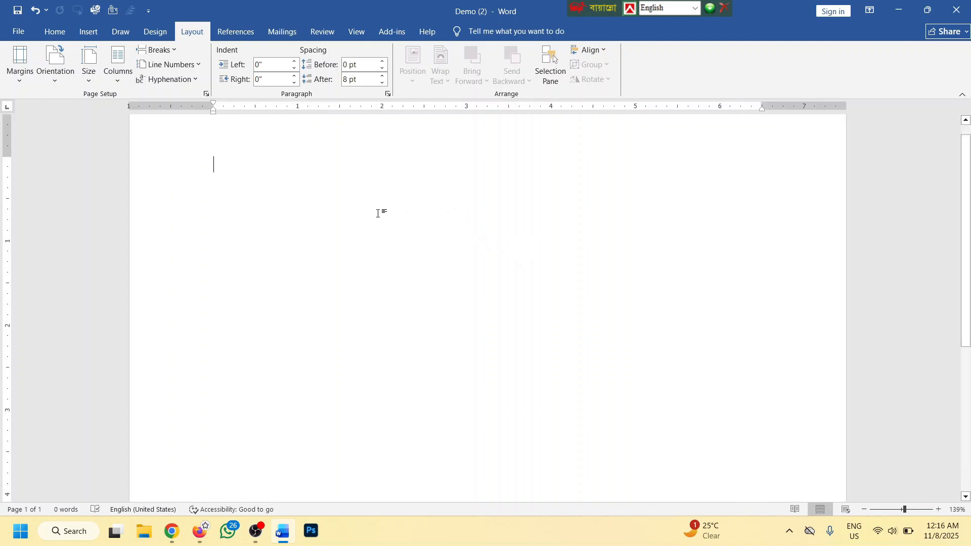
scroll(330, 213, "up", 1)
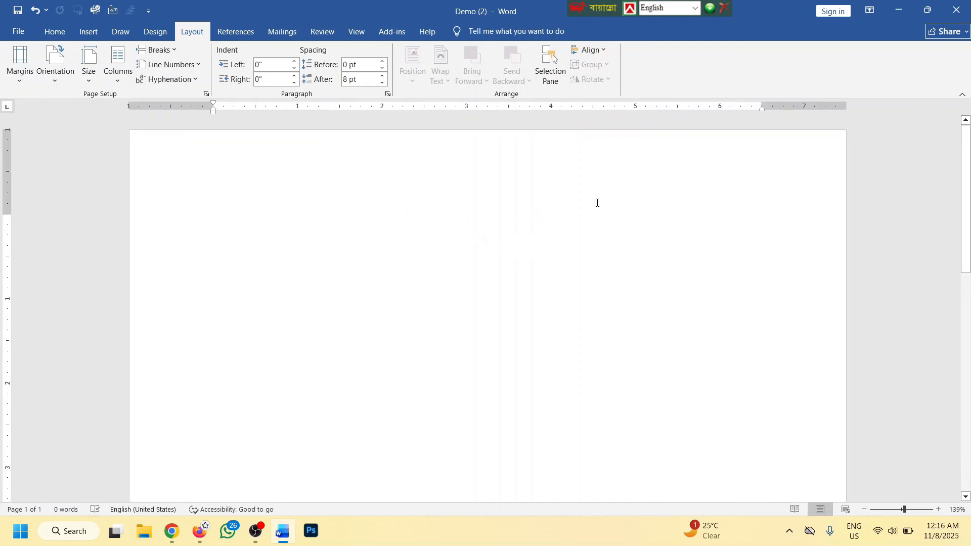
scroll(597, 202, "down", 4)
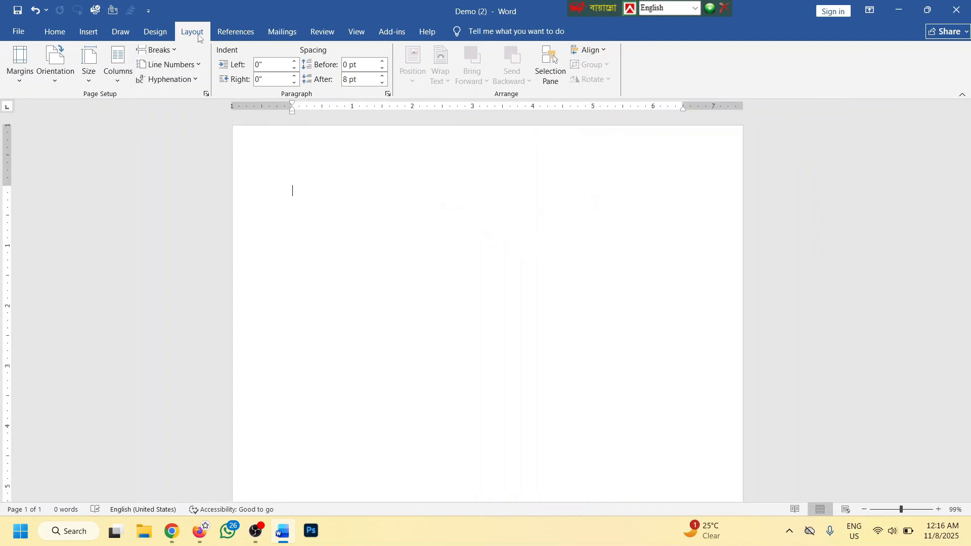
scroll(413, 138, "down", 2)
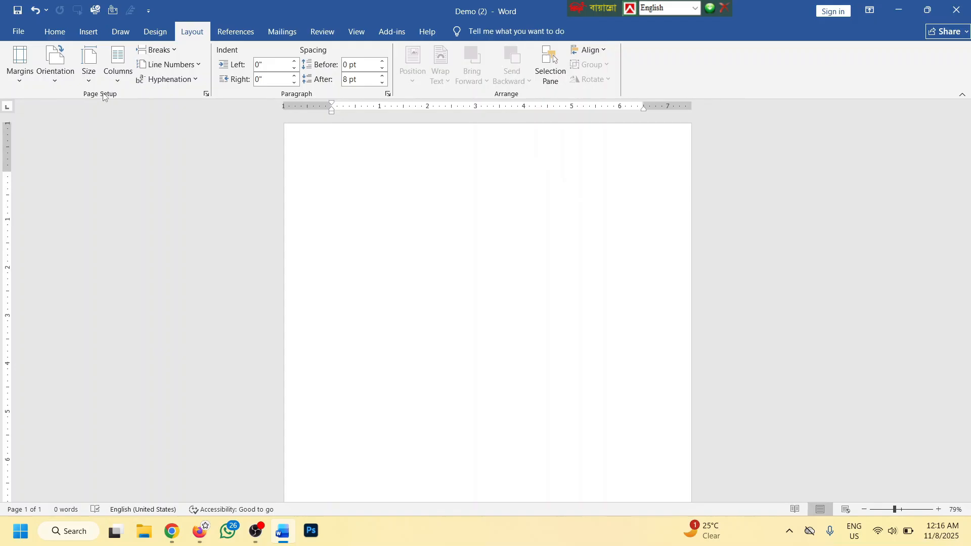
scroll(384, 195, "up", 2)
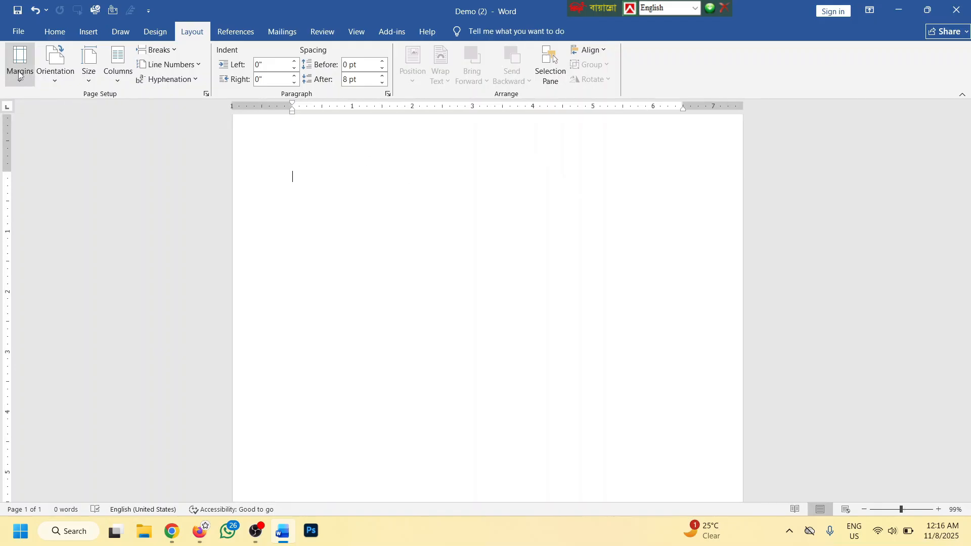
scroll(288, 184, "up", 1)
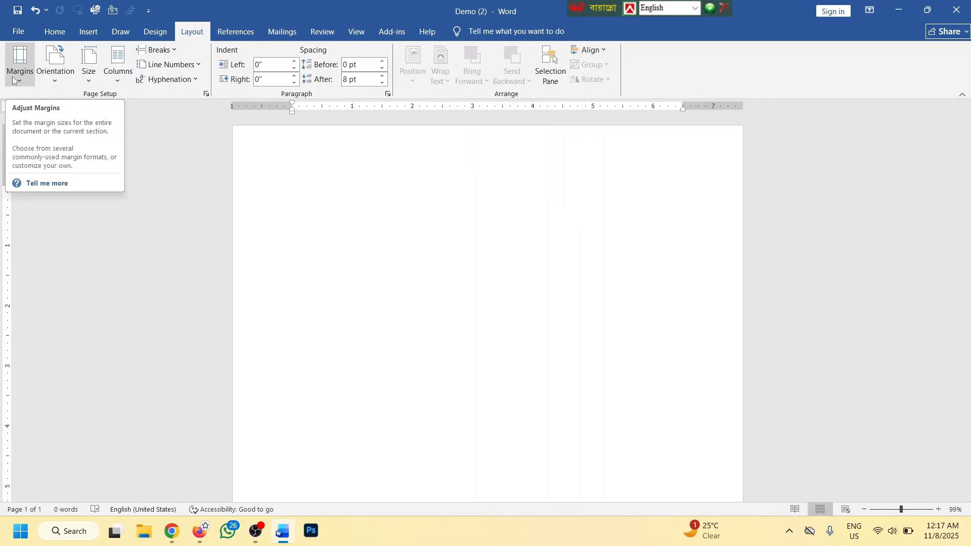
Apply Narrow 0.5-inch margins, then open Custom Margins in Page Setup
left_click(15, 75)
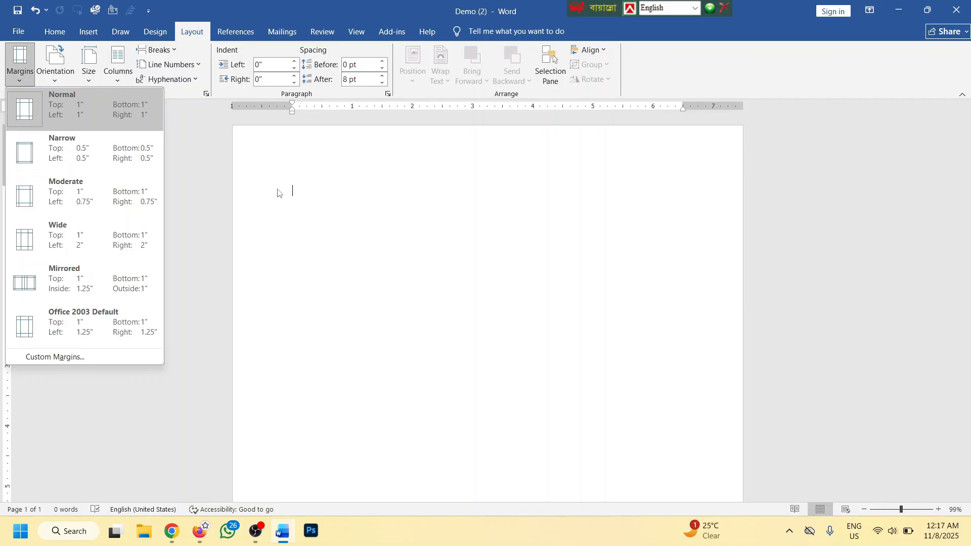
left_click(98, 143)
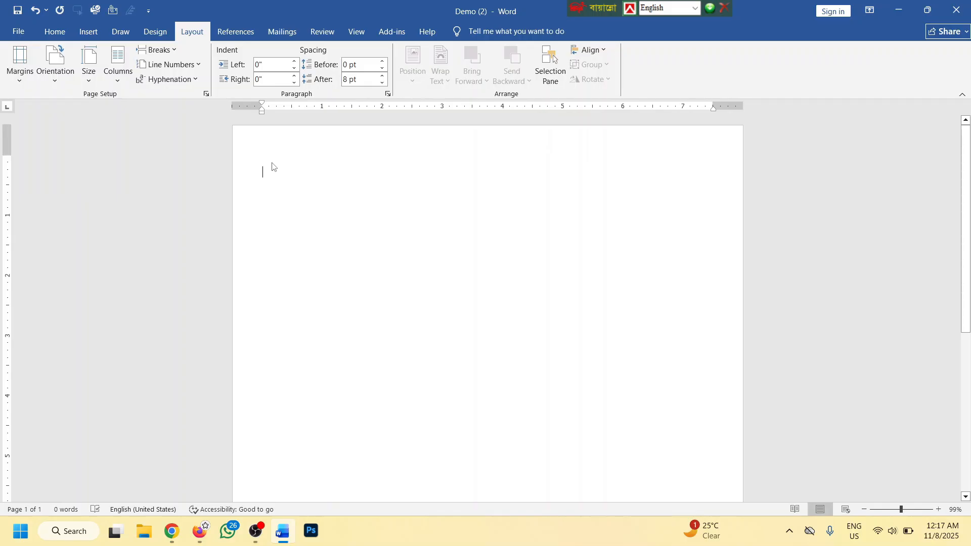
left_click(20, 63)
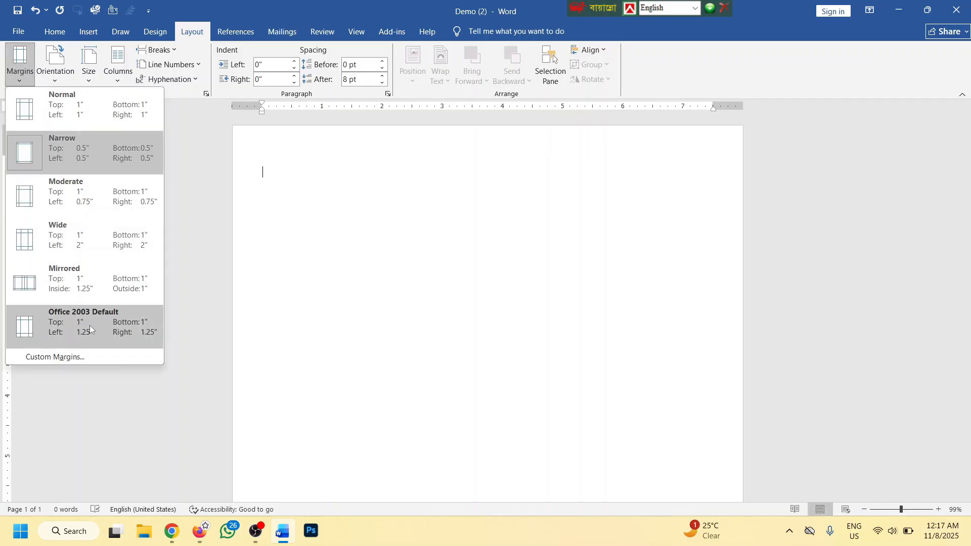
left_click(40, 357)
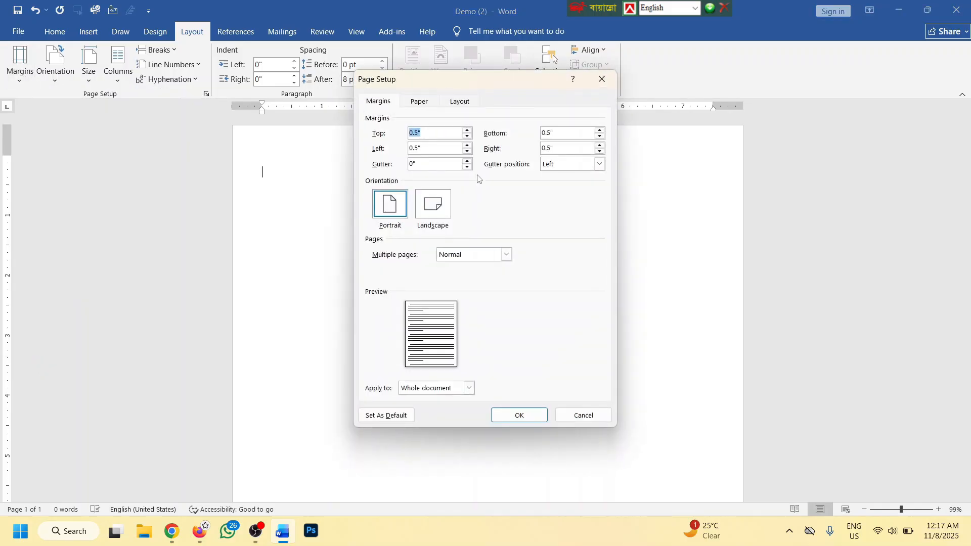
Lower the left, bottom and right margins to 0.1 inch in Page Setup and apply
scroll(442, 151, "down", 4)
left_click(440, 149)
scroll(441, 149, "down", 3)
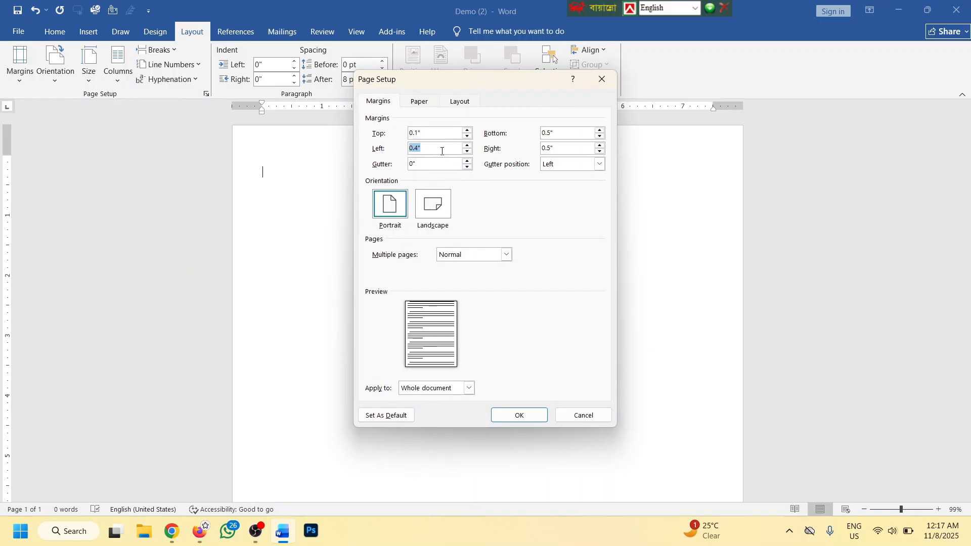
key("Down")
left_click(571, 134)
key("Down")
key("Down")
key("Down")
key("Down")
left_click(568, 148)
key("Down")
key("Down")
left_click(566, 148)
key("Down")
key("Down")
key("Down")
scroll(564, 147, "down", 1)
scroll(564, 146, "up", 1)
left_click(563, 134)
scroll(564, 135, "up", 2)
left_click(516, 414)
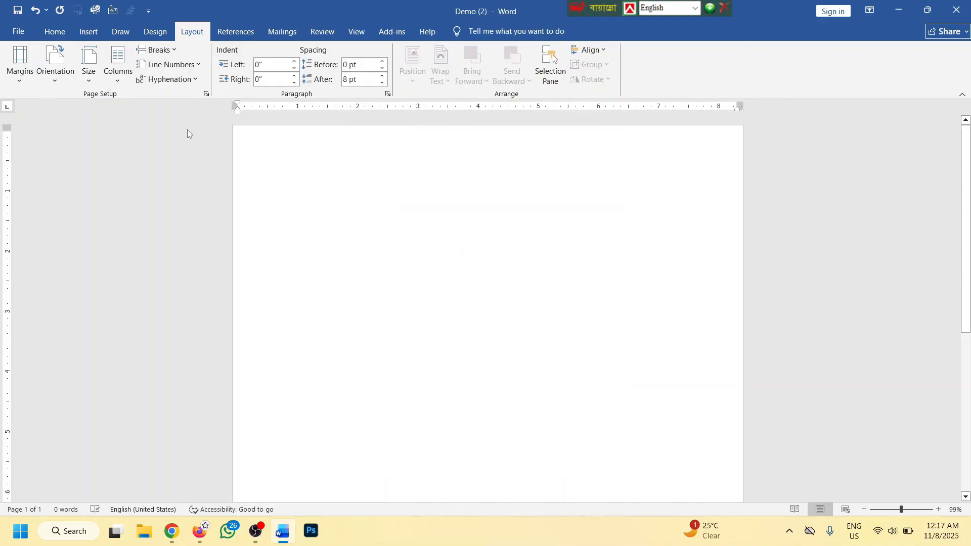
Switch the margin preset to Normal, then Narrow, then back to Normal
left_click(19, 63)
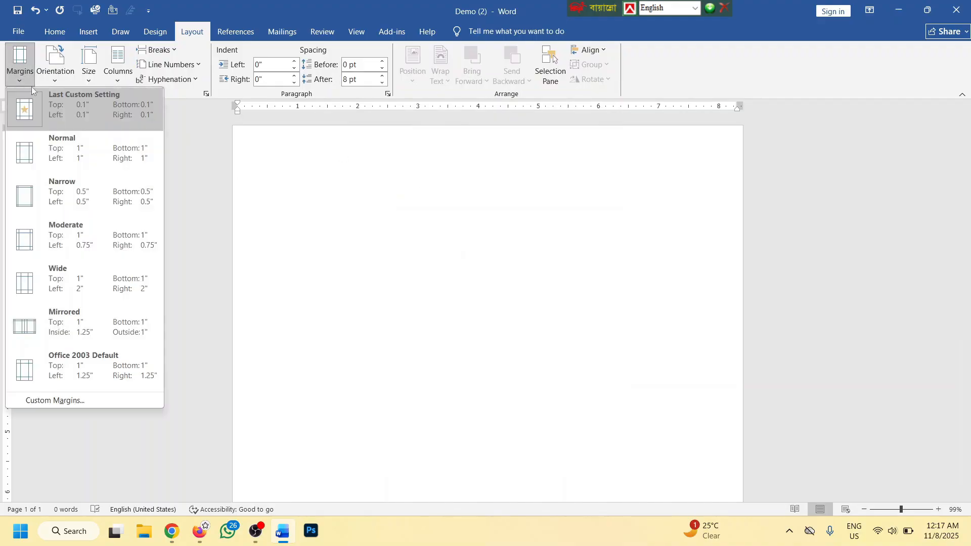
left_click(70, 150)
left_click(19, 64)
left_click(65, 201)
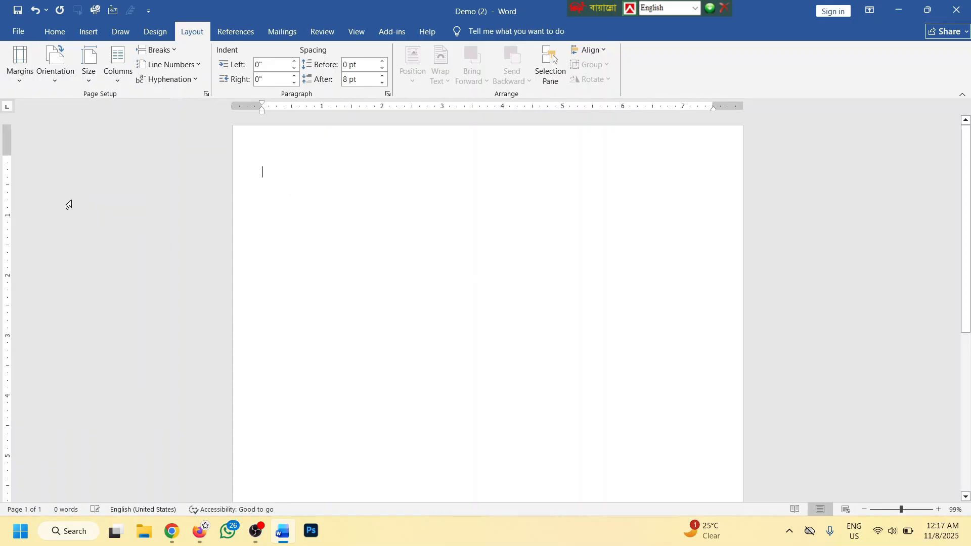
left_click(25, 76)
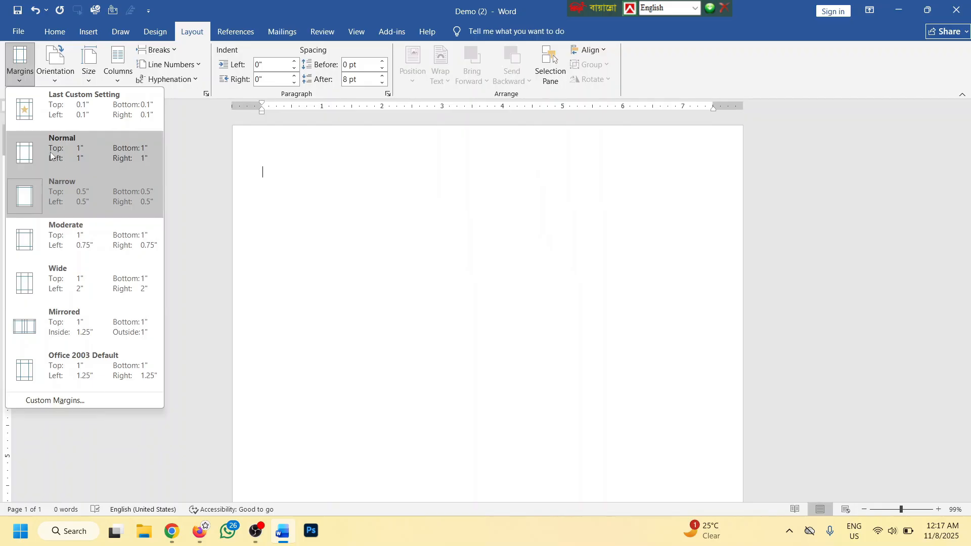
left_click(57, 157)
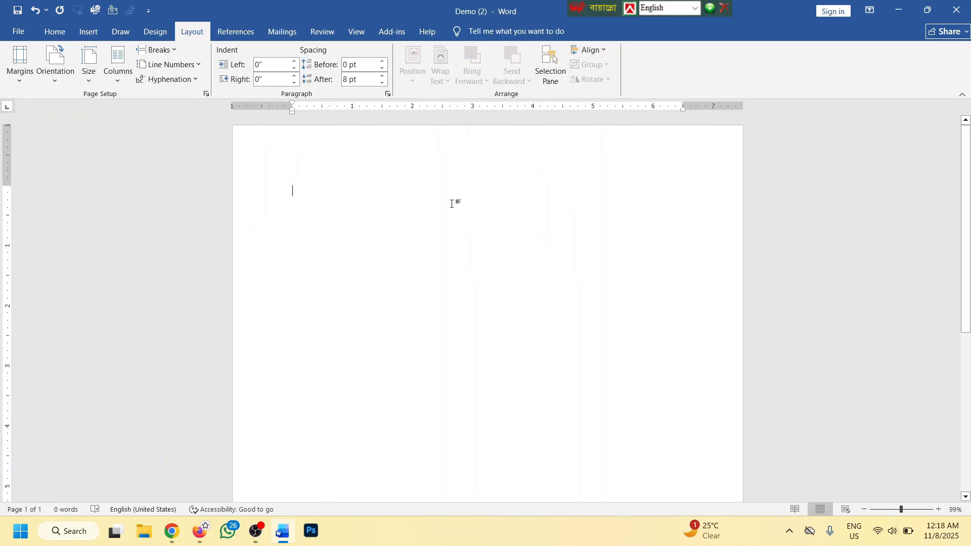
Try Narrow 0.5-inch margins once more, then settle on Normal 1-inch margins
scroll(455, 248, "down", 3)
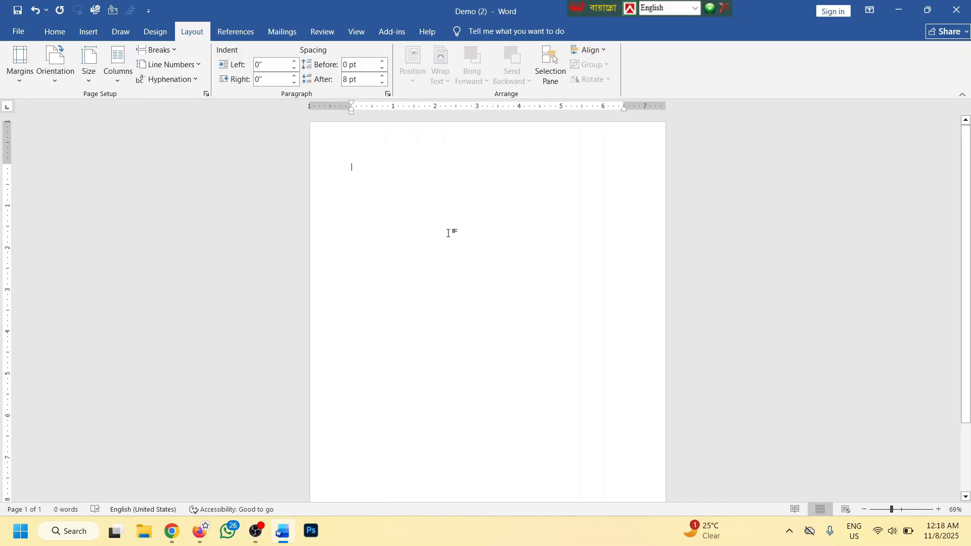
left_click(19, 64)
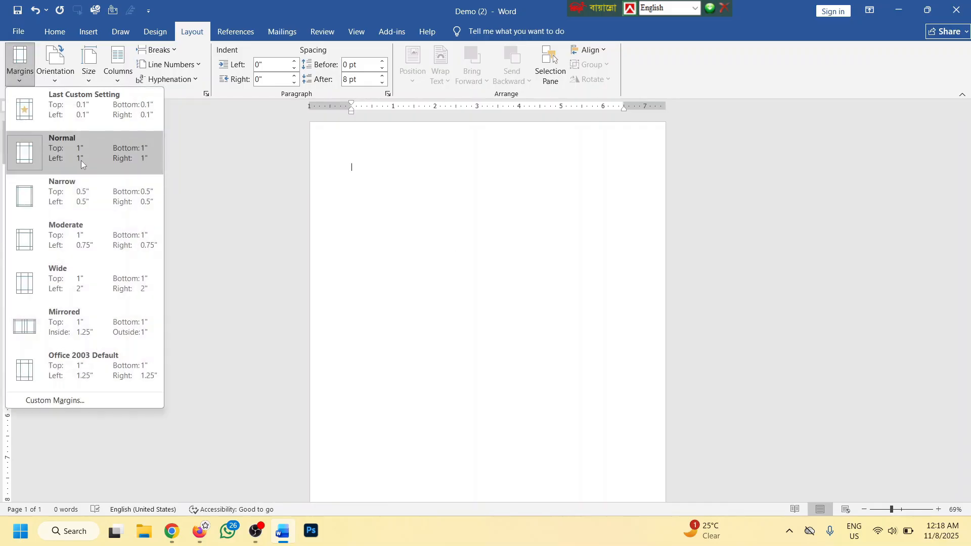
left_click(59, 191)
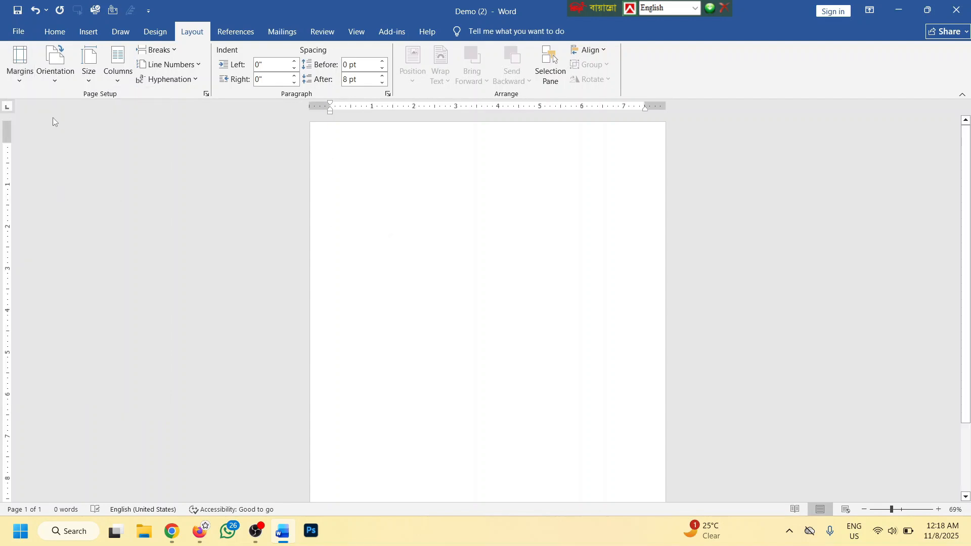
left_click(22, 75)
left_click(61, 147)
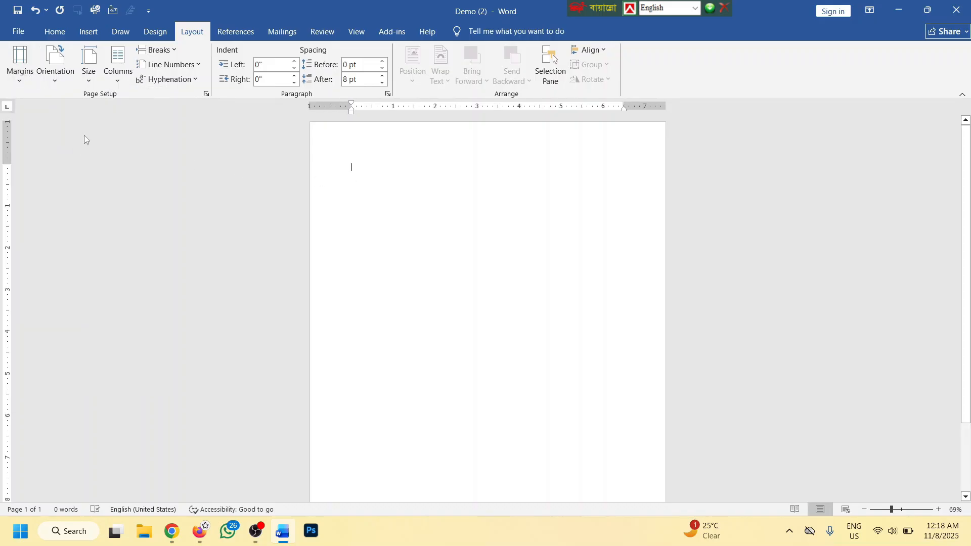
left_click(20, 65)
Keep the Normal 1-inch margins preset on the page
left_click(68, 153)
scroll(426, 202, "up", 7)
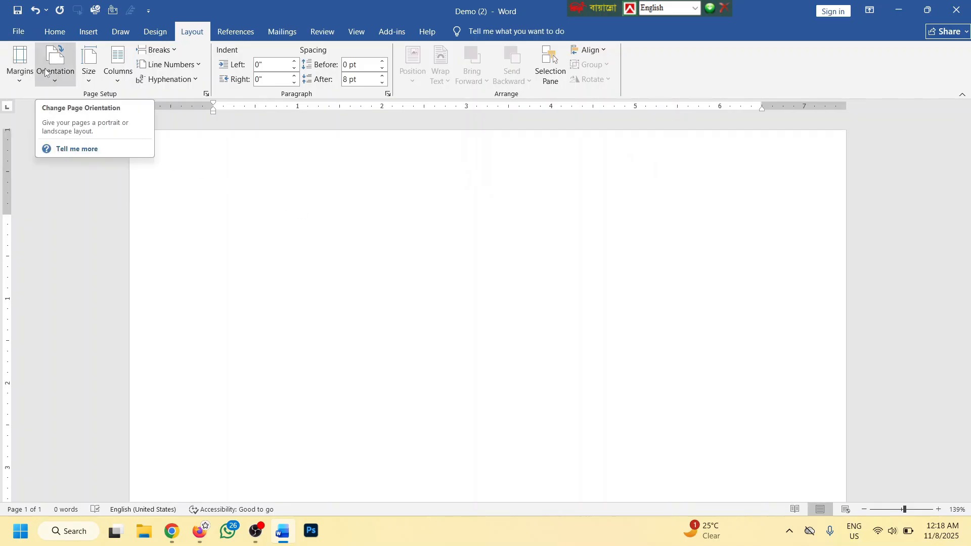
scroll(529, 238, "down", 4)
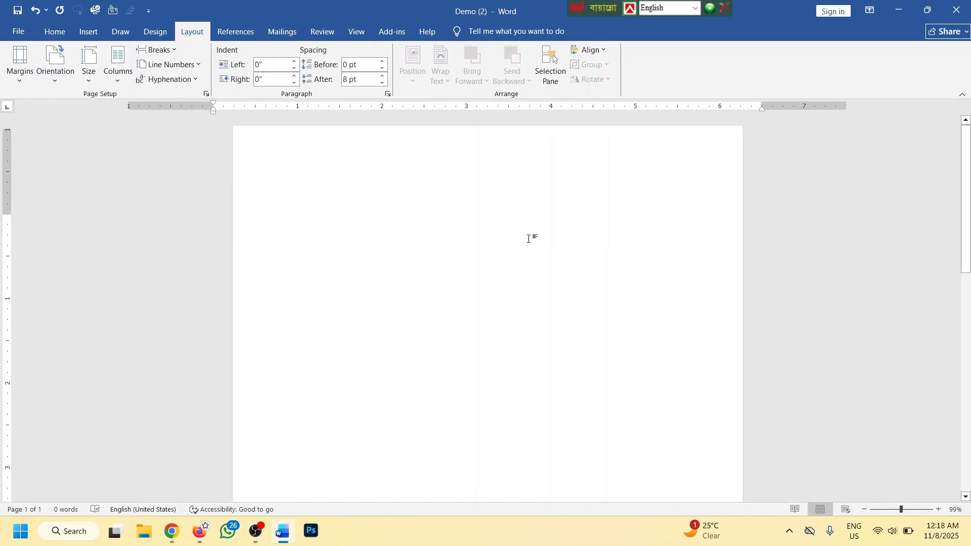
scroll(529, 238, "down", 2)
scroll(528, 239, "down", 2)
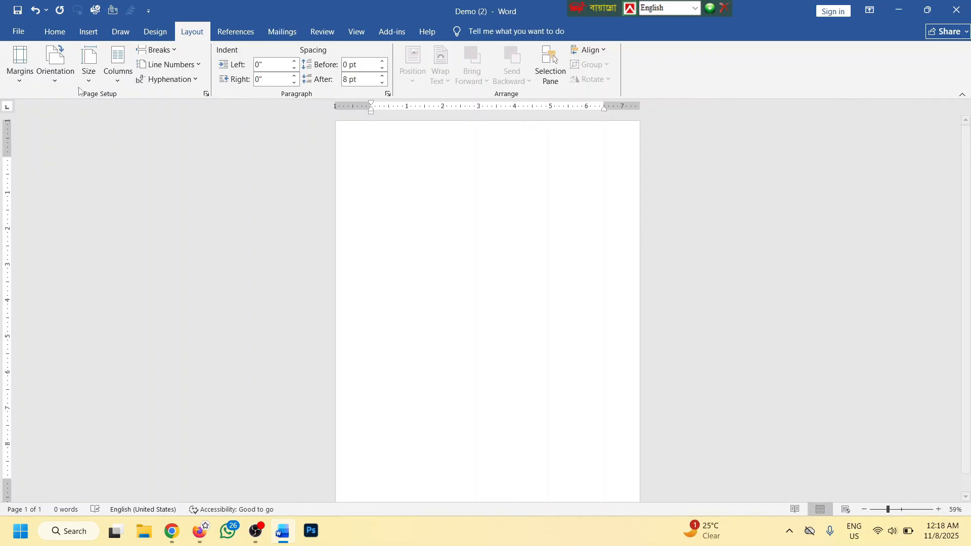
Turn the page to landscape orientation, then back to portrait
left_click(61, 66)
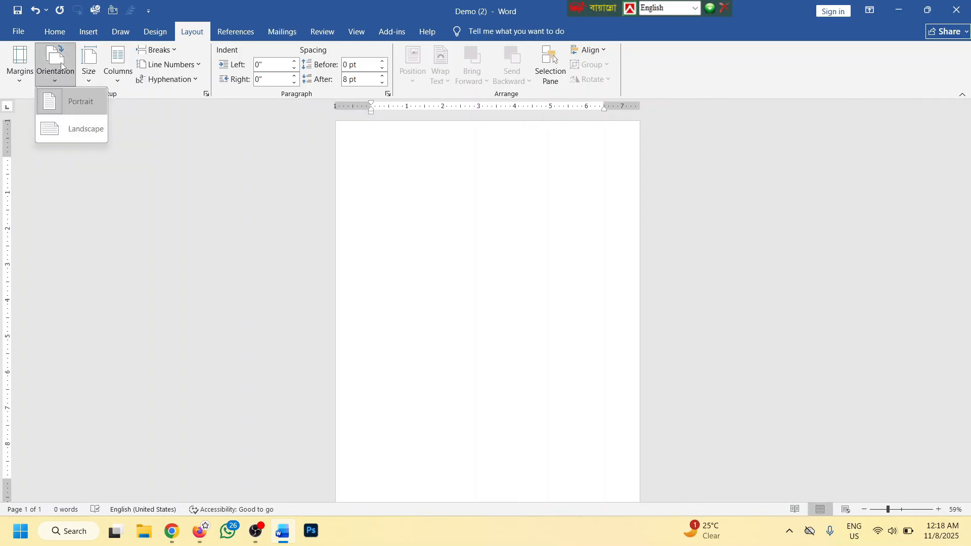
left_click(80, 132)
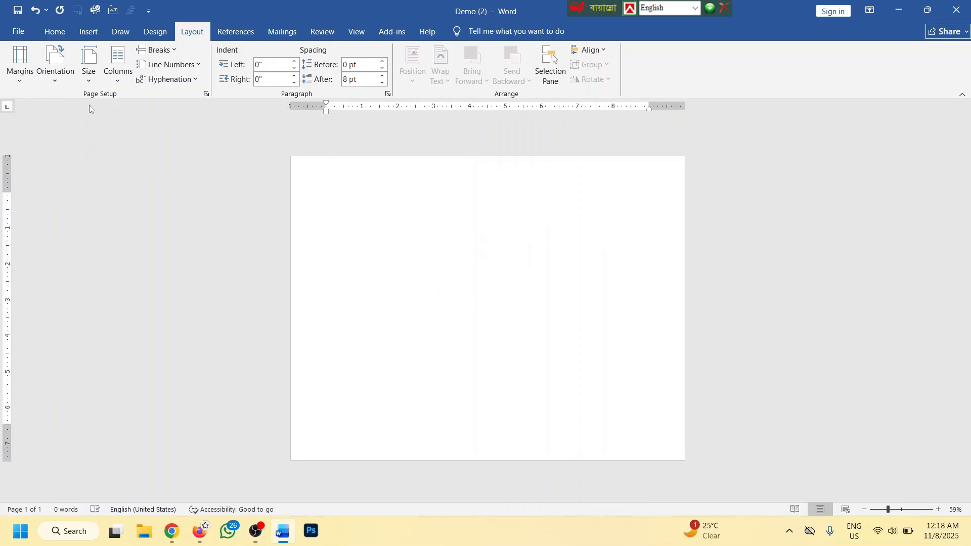
left_click(56, 66)
left_click(67, 111)
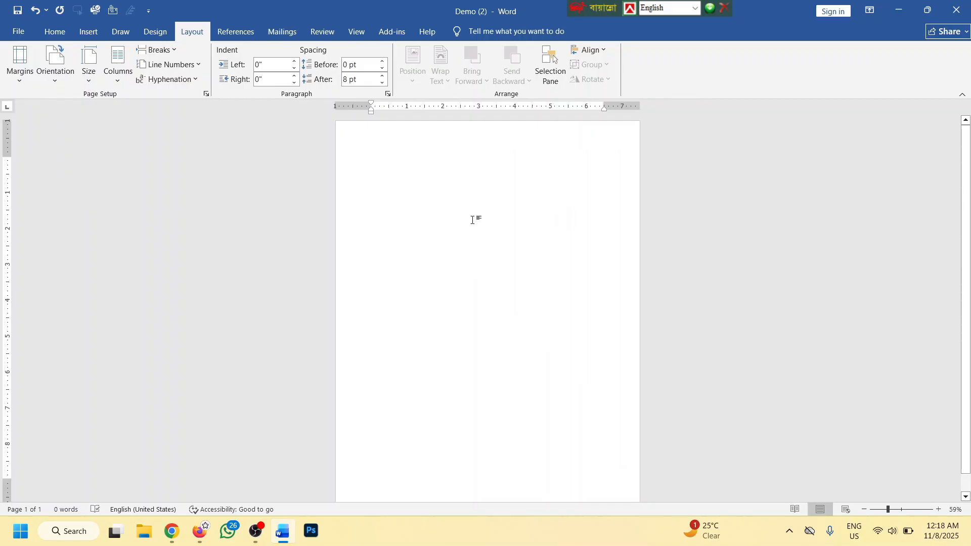
left_click(60, 77)
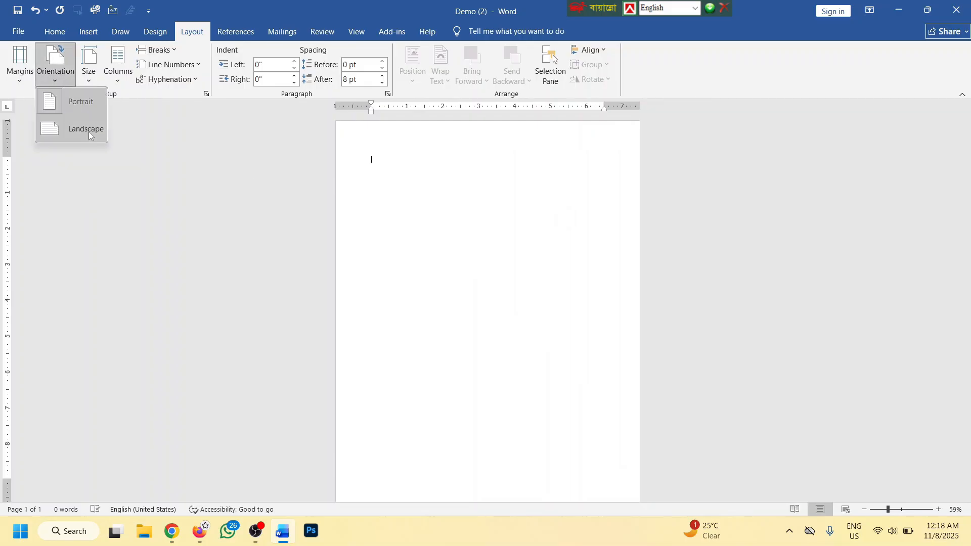
Browse the paper size list, leaving the page at Letter size
left_click(90, 67)
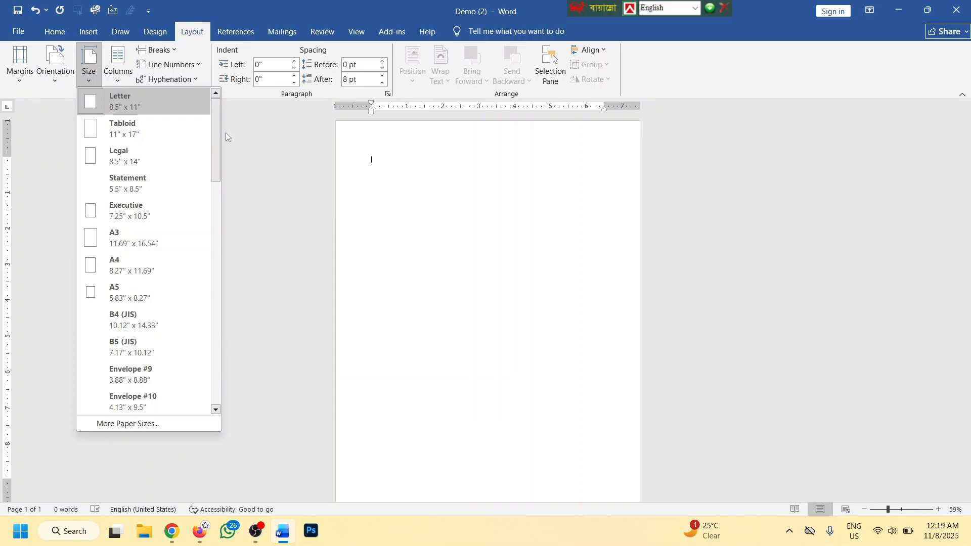
scroll(214, 132, "down", 1)
mouse_move(214, 128)
left_mouse_down()
mouse_move(213, 338)
mouse_move(205, 121)
left_mouse_up()
left_click(457, 187)
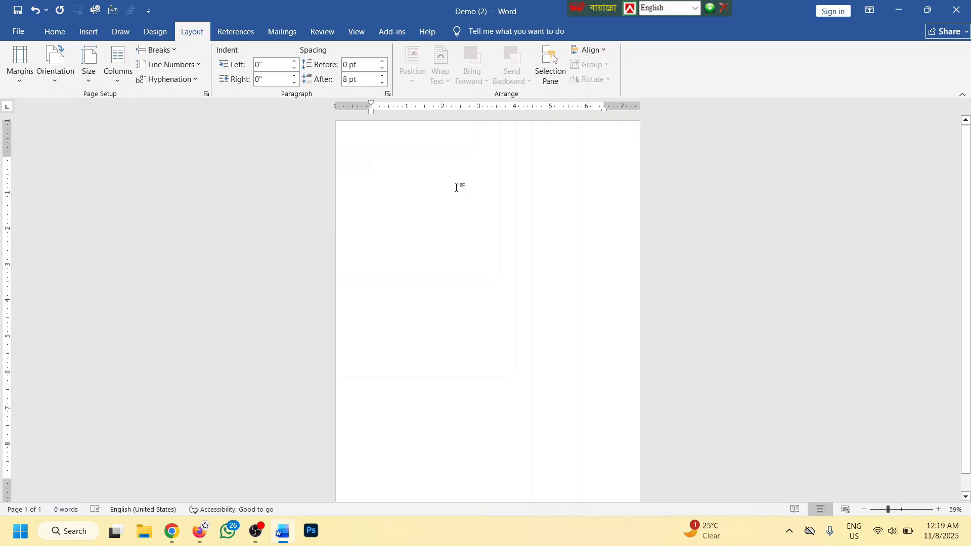
scroll(448, 191, "up", 3)
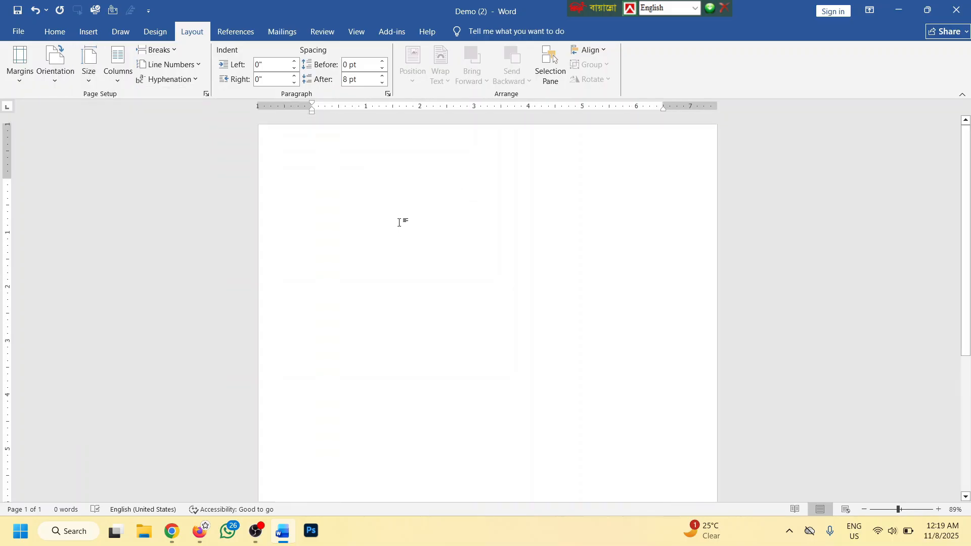
left_click(99, 82)
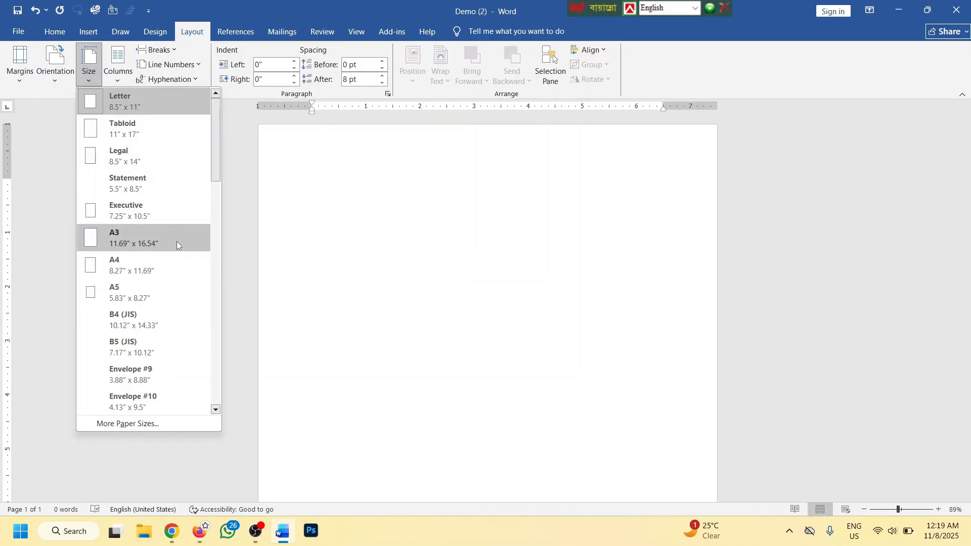
left_click(346, 183)
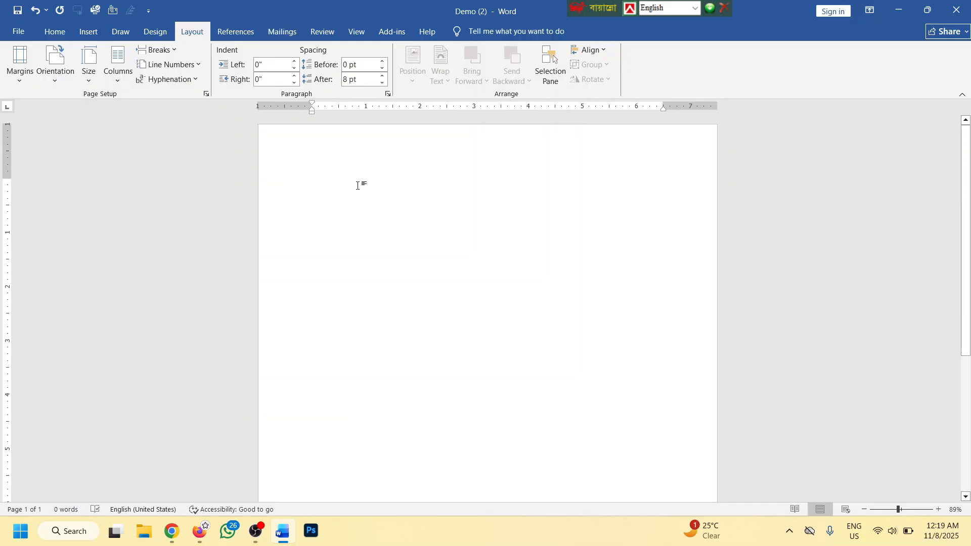
Set the paper size to A4
left_click(89, 64)
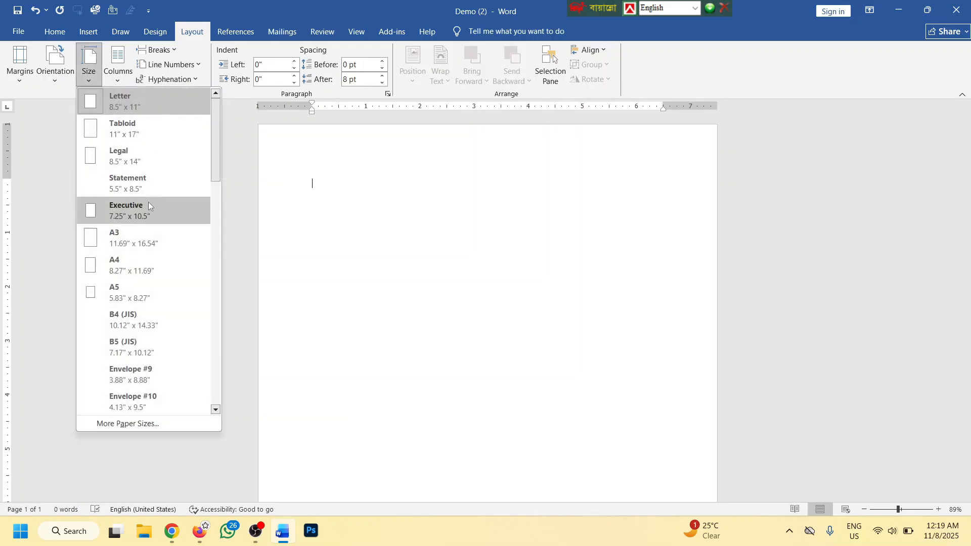
left_click(137, 258)
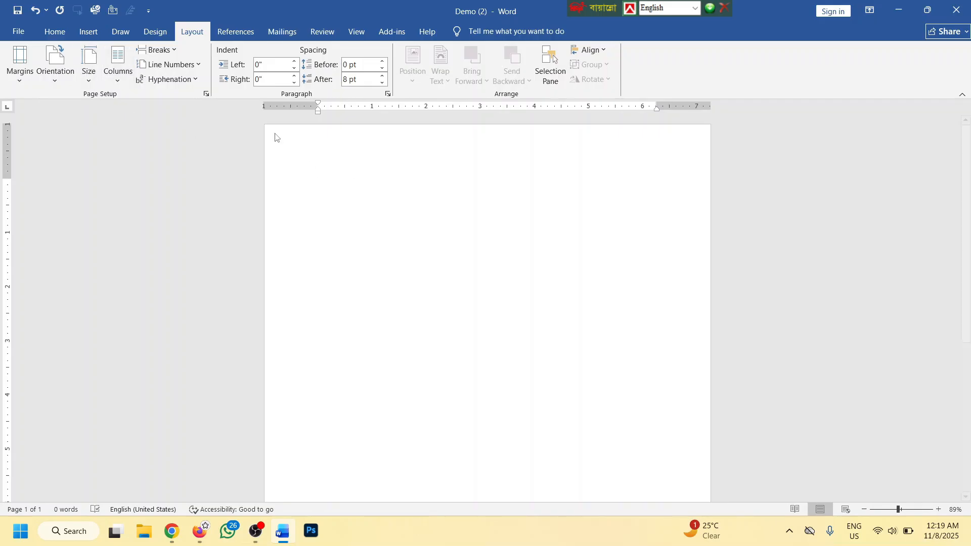
left_click(88, 65)
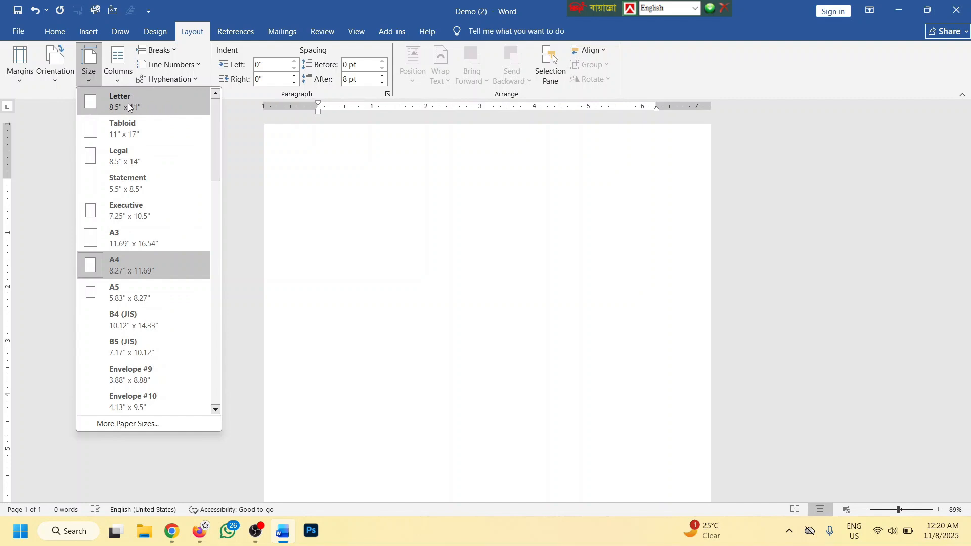
Set the paper size to Legal (8.5" x 14")
left_click(119, 157)
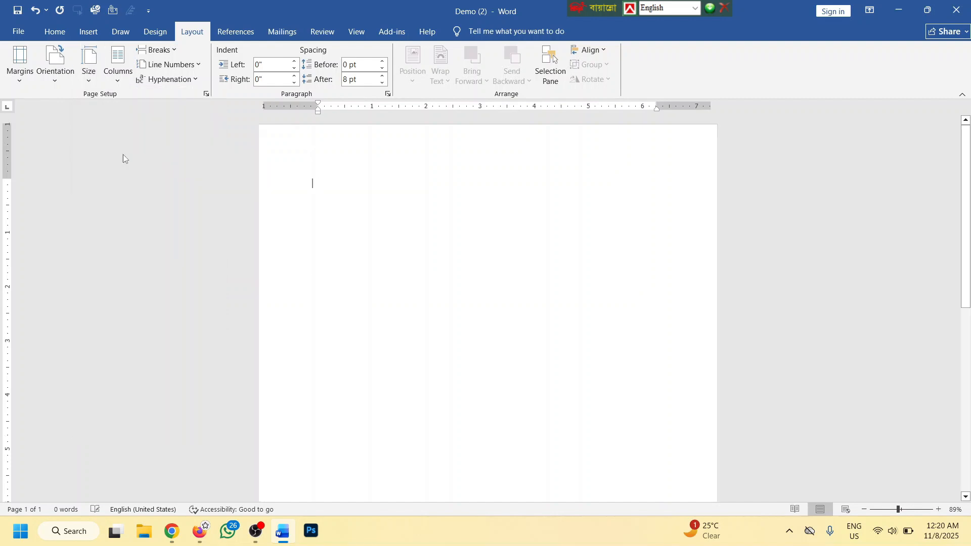
scroll(429, 199, "down", 3)
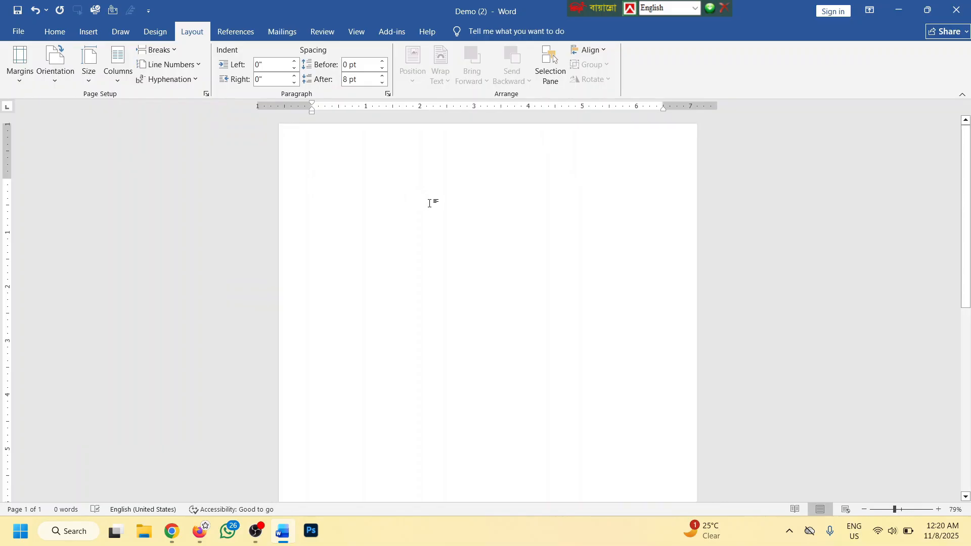
scroll(440, 216, "up", 4)
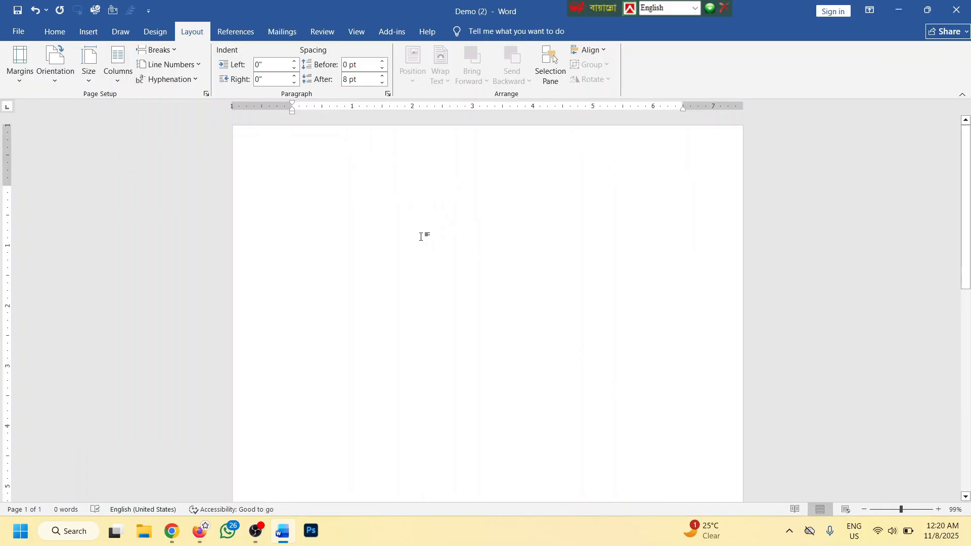
scroll(421, 236, "down", 8)
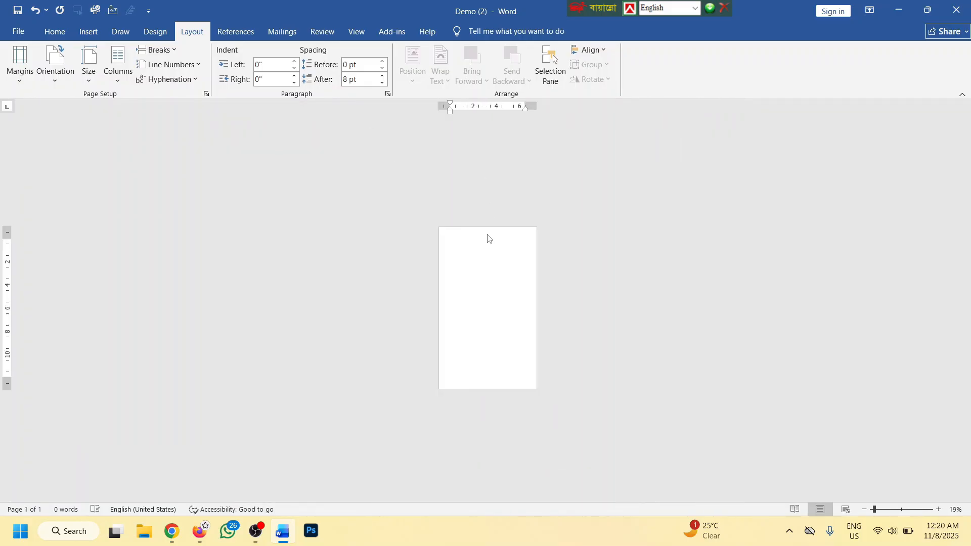
Set the paper size back to A4 (8.27" x 11.69")
left_click(89, 66)
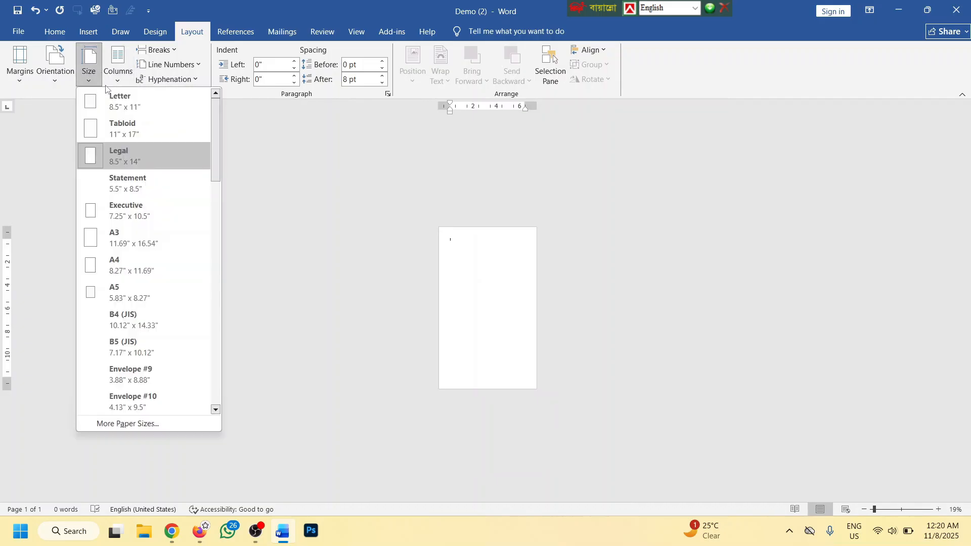
left_click(125, 260)
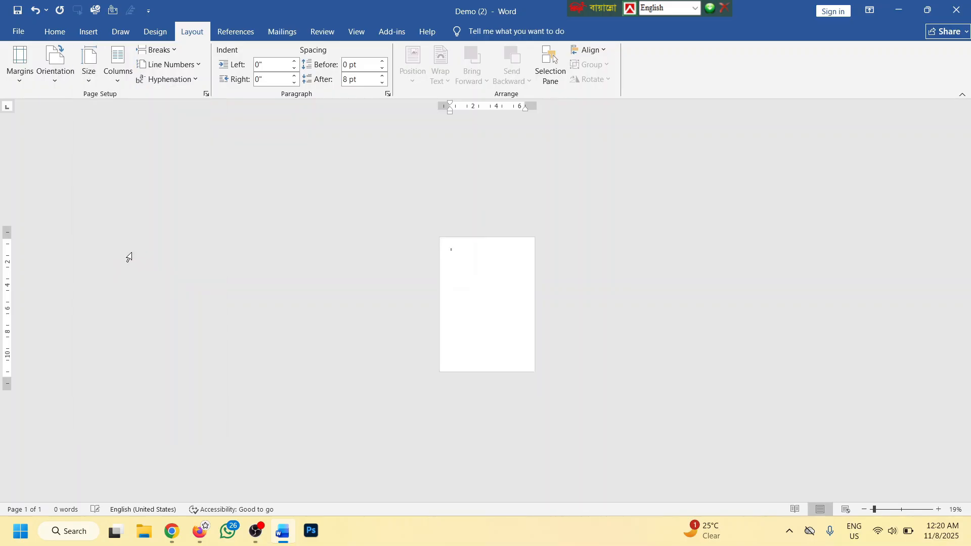
left_click(99, 80)
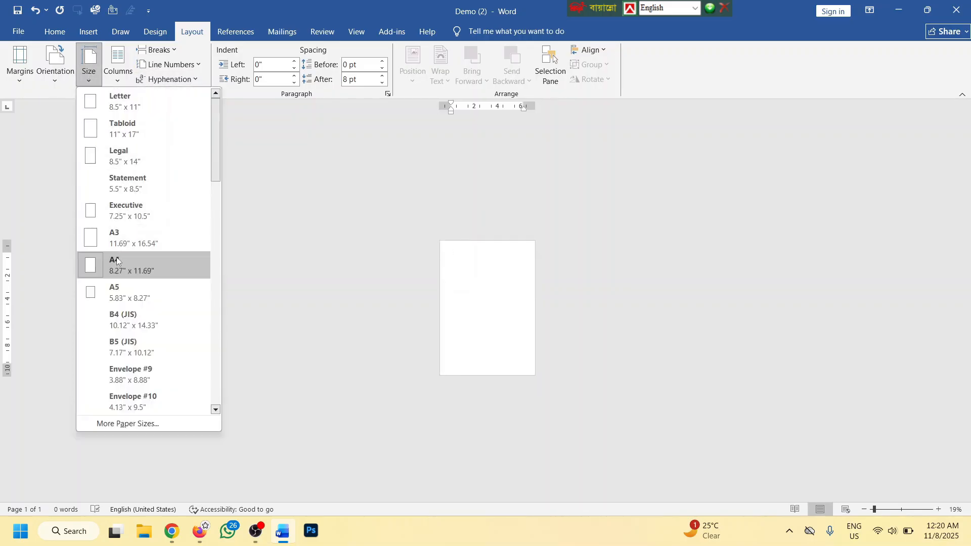
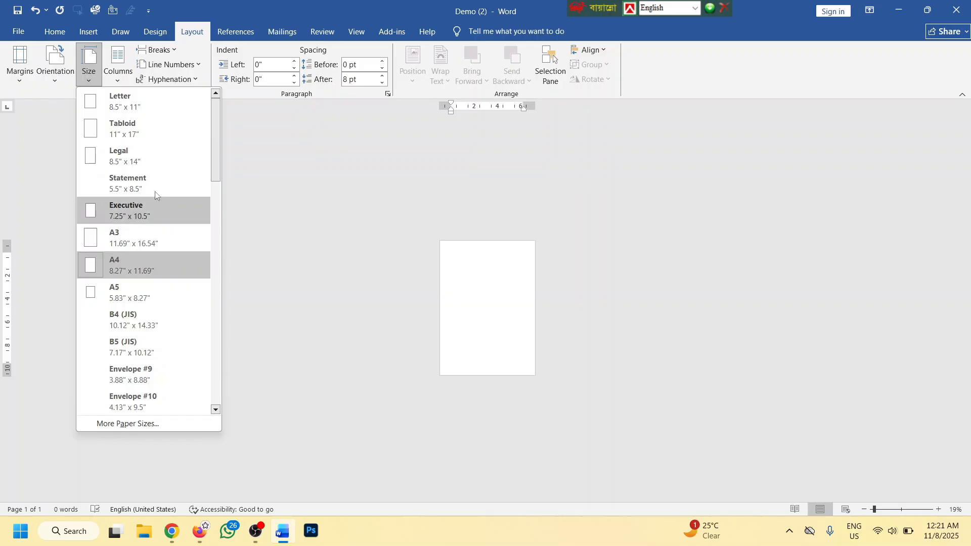
Close the paper size list with A4 still selected on the blank page
left_click(510, 288)
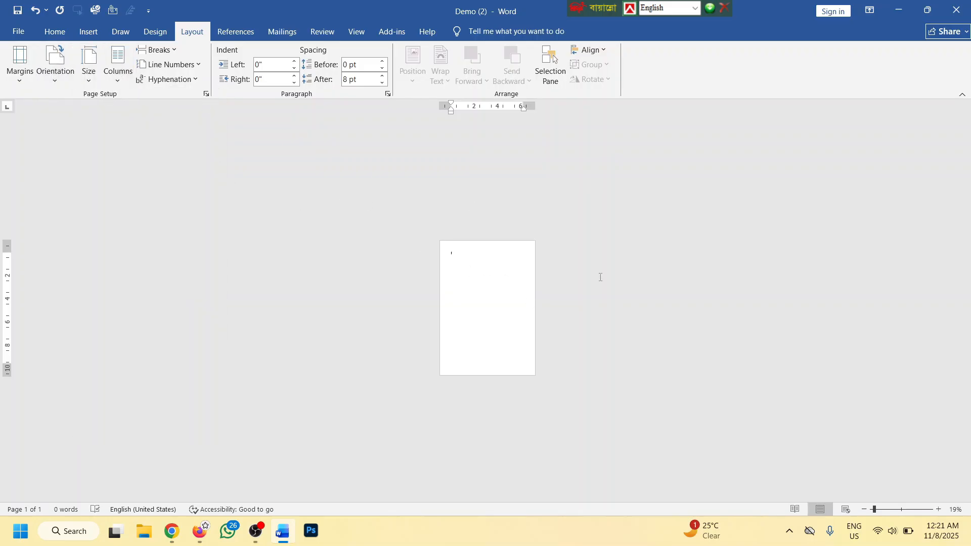
scroll(518, 262, "up", 7)
scroll(419, 257, "up", 4)
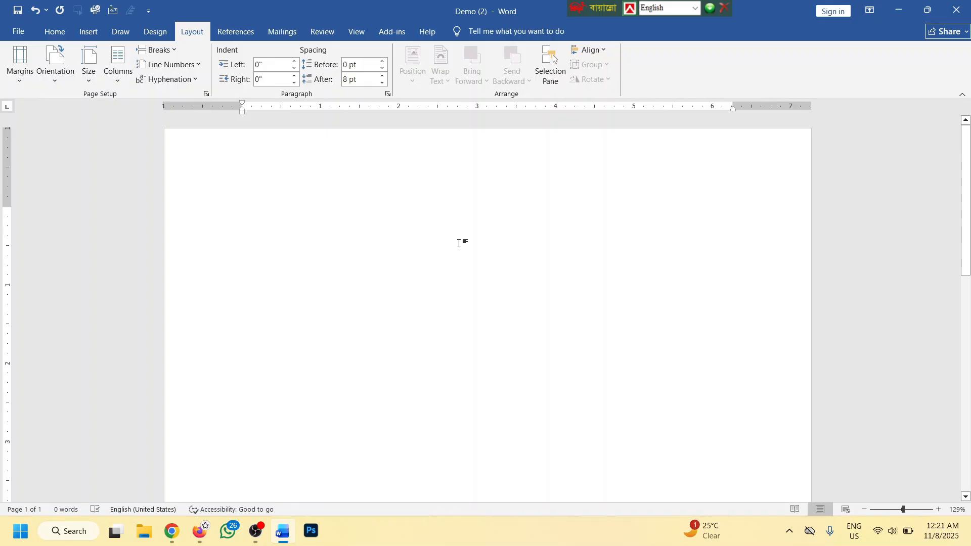
scroll(453, 223, "down", 2)
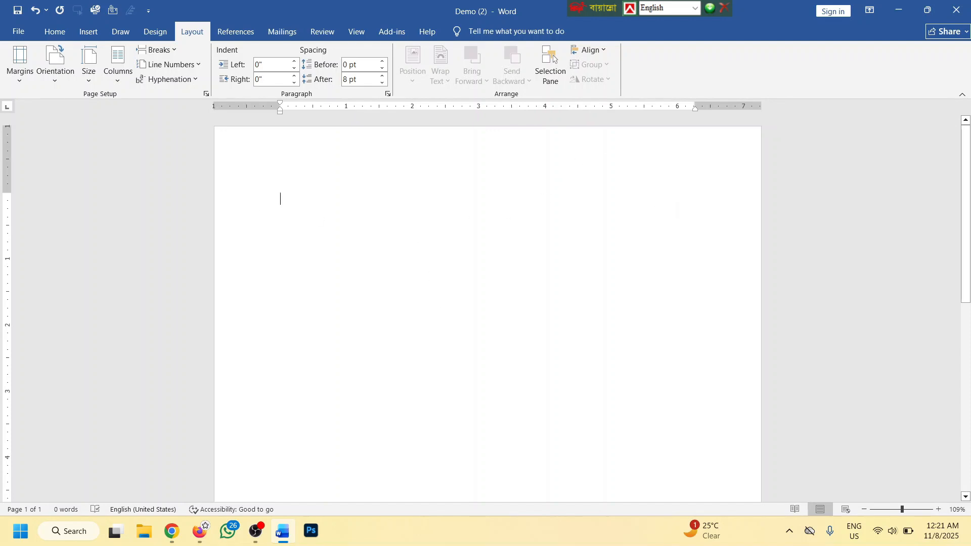
type("dgjndaoifgndafngjafg afd")
key("Return")
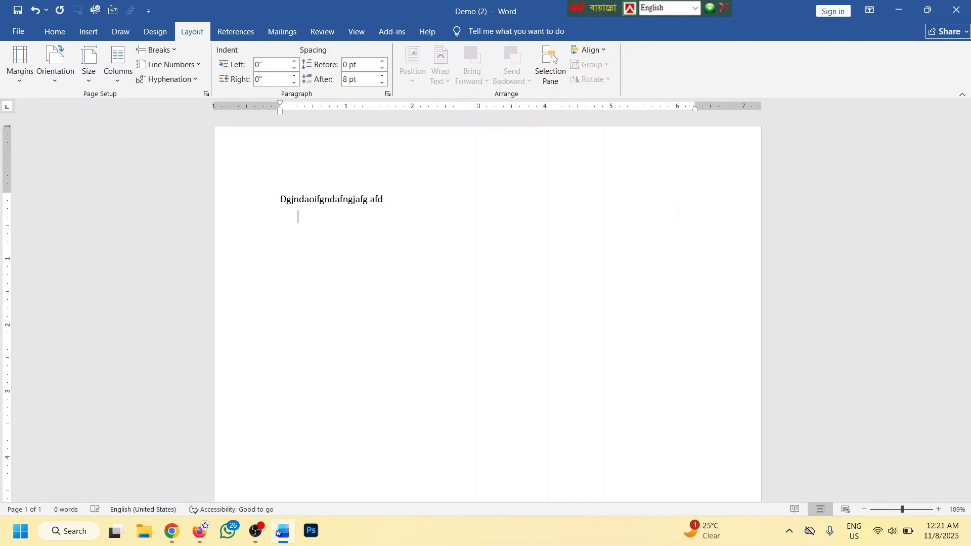
type("gadfgdfja gkadfngaf")
key("shift+Return")
type("gasfkng saf")
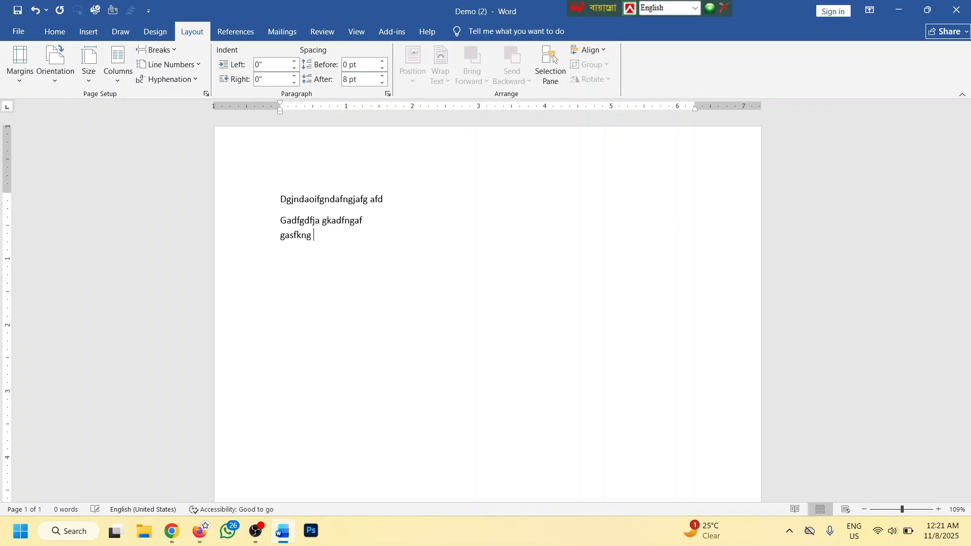
key("shift+Return")
type("Gsfgsafl")
key("Return")
type("gslafg")
key("Return")
type("asfgasf")
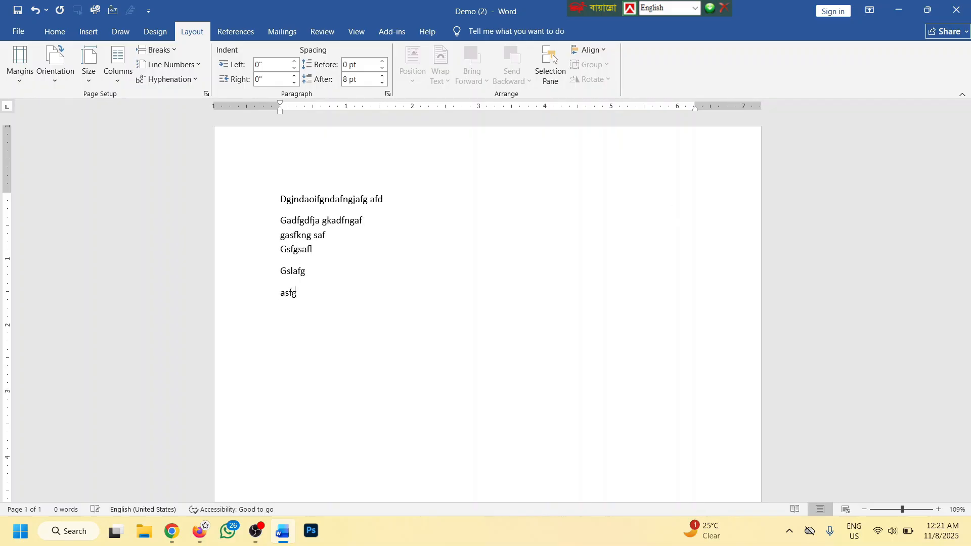
key("BackSpace")
key("BackSpace")
key("BackSpace")
key("BackSpace")
key("BackSpace")
key("BackSpace")
key("BackSpace")
key("BackSpace")
key("BackSpace")
key("BackSpace")
key("BackSpace")
key("BackSpace")
key("BackSpace")
key("BackSpace")
key("BackSpace")
key("BackSpace")
key("BackSpace")
key("BackSpace")
key("BackSpace")
key("BackSpace")
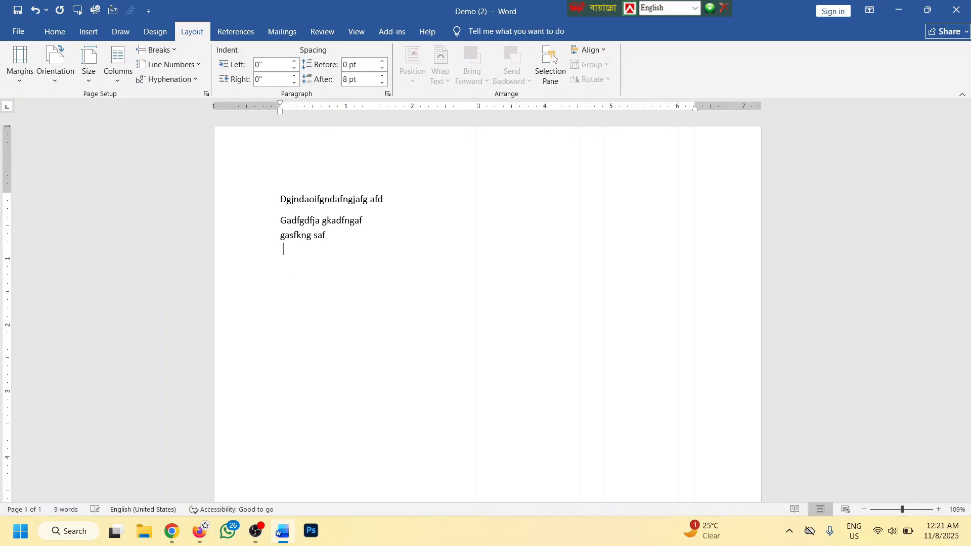
key("BackSpace")
key("BackSpace")
key("BackSpace")
key("BackSpace")
key("BackSpace")
key("BackSpace")
key("BackSpace")
key("BackSpace")
key("BackSpace")
key("BackSpace")
key("BackSpace")
key("BackSpace")
key("BackSpace")
key("BackSpace")
key("BackSpace")
key("BackSpace")
key("BackSpace")
key("BackSpace")
key("BackSpace")
key("BackSpace")
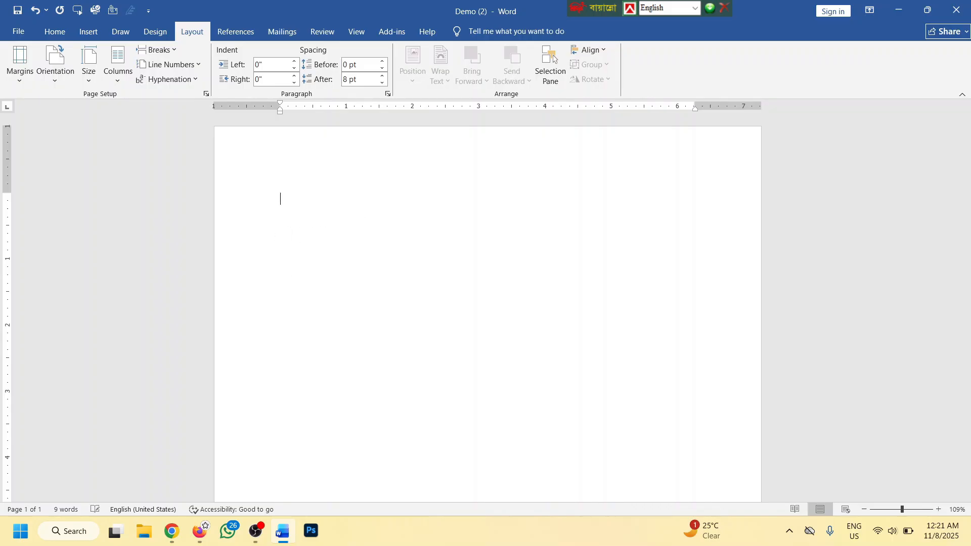
Switch to two columns and generate sample paragraphs with =lorem()
left_click(119, 66)
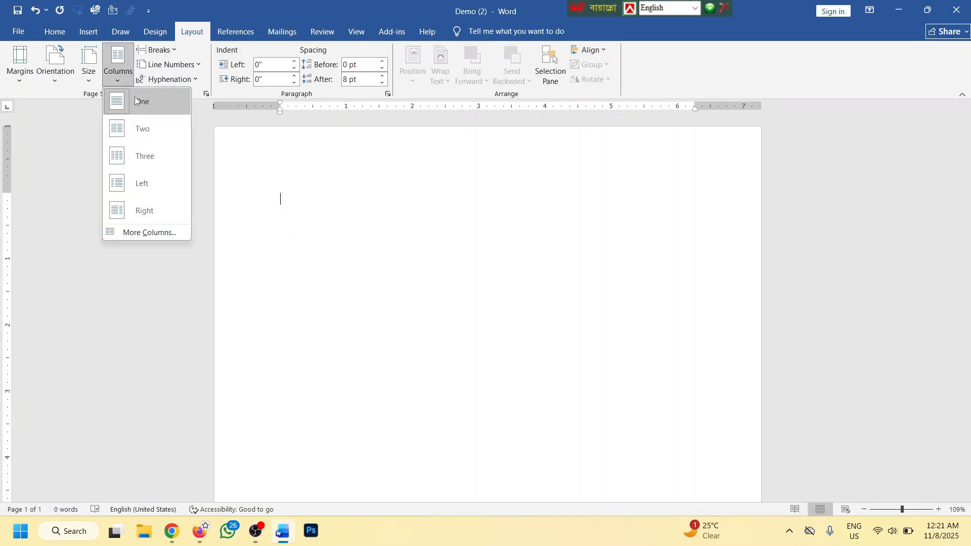
left_click(143, 129)
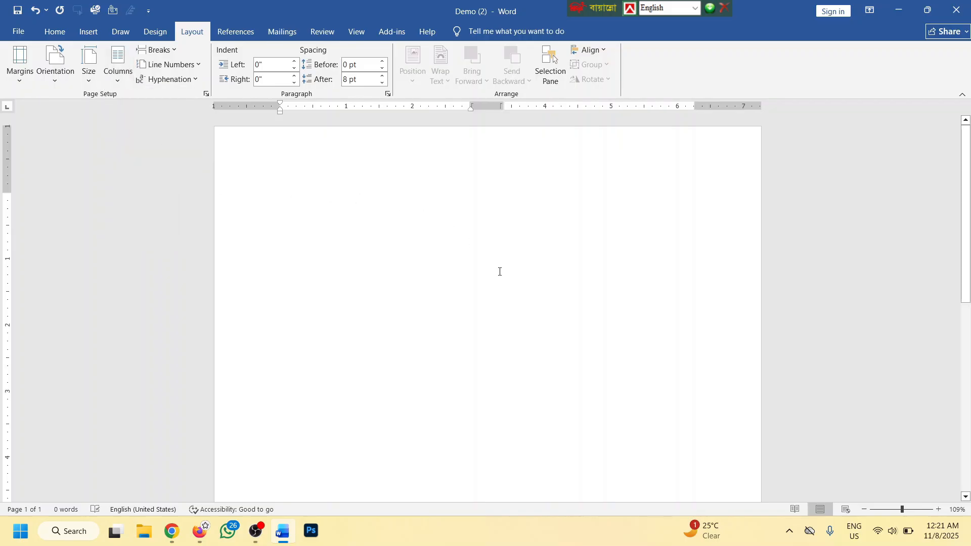
scroll(499, 271, "down", 2)
type("=l")
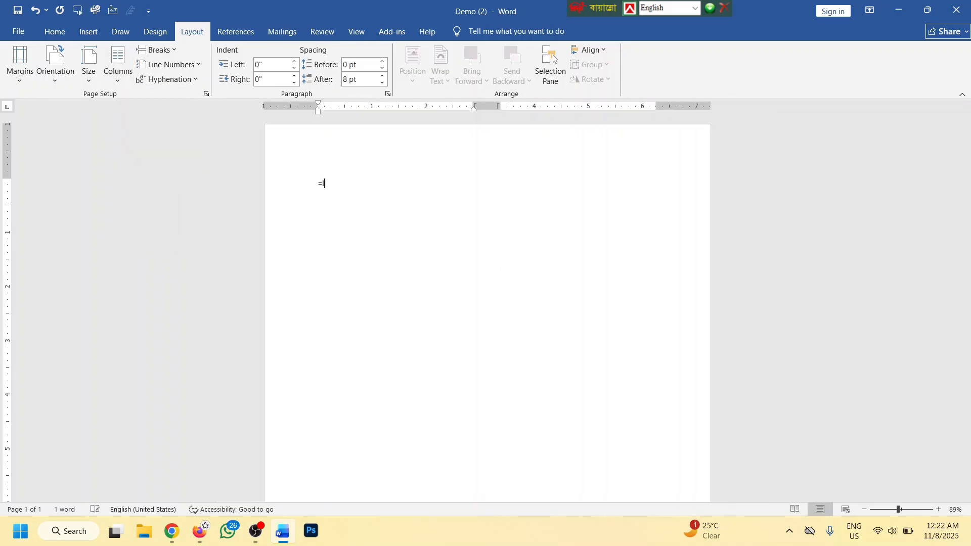
type("orem()")
key("Return")
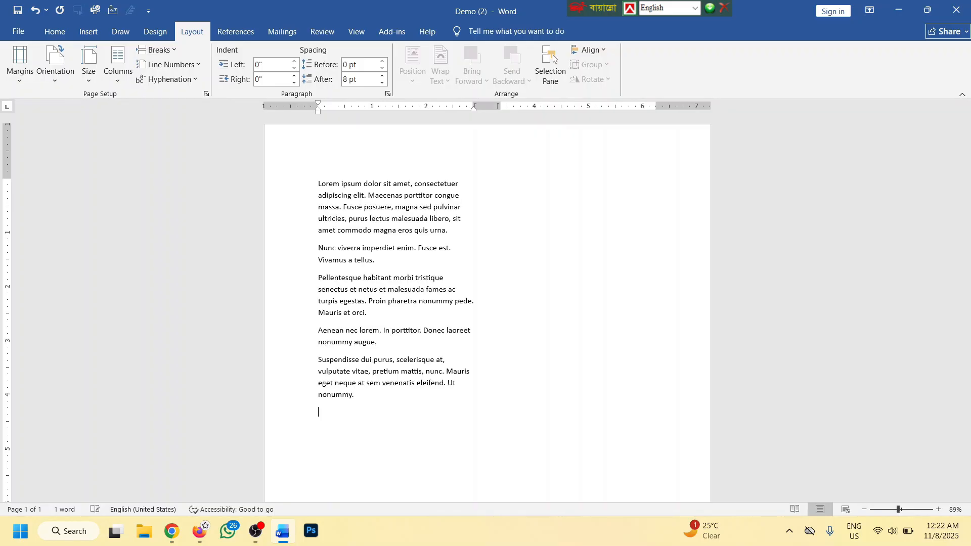
Select the Lorem text and paste it repeatedly until it fills two pages
key("ctrl+a")
key("ctrl+c")
key("Right")
key("ctrl+v")
key("ctrl+v")
key("ctrl+v")
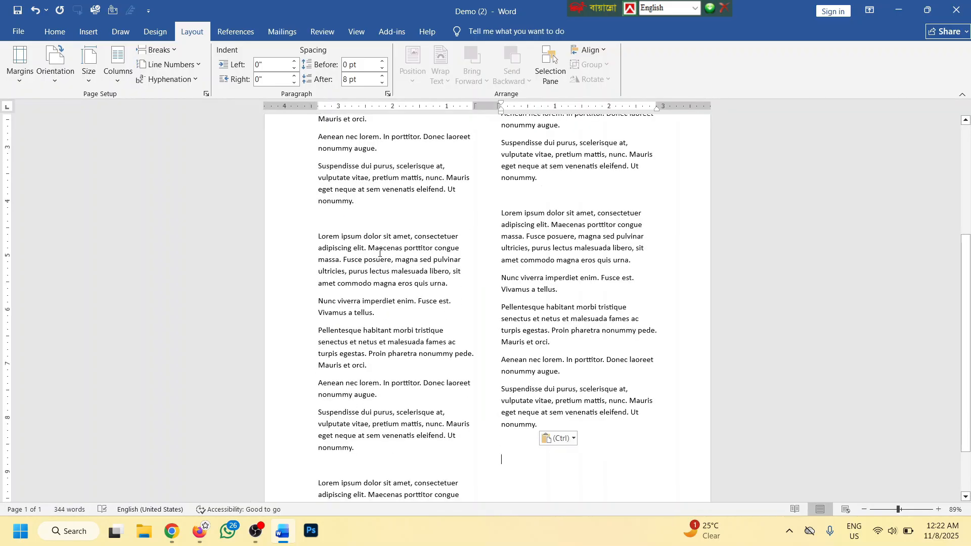
key("ctrl+v")
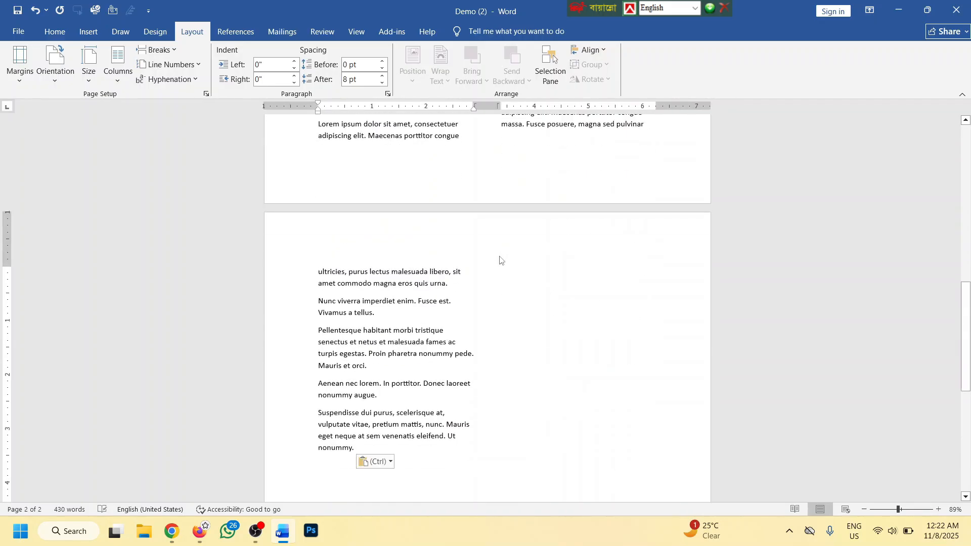
scroll(502, 255, "down", 4, "ctrl")
scroll(513, 237, "up", 3, "ctrl")
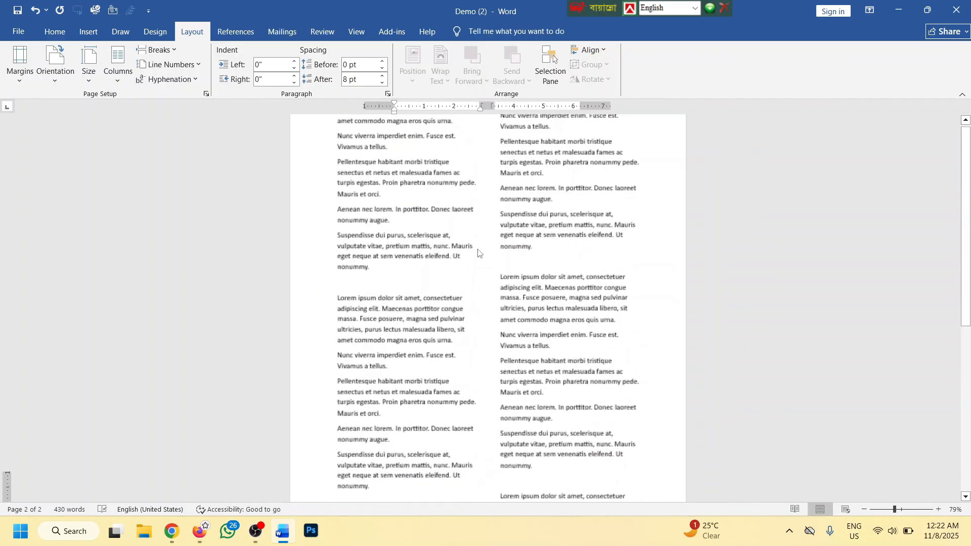
Reflow the text into three columns, then into the narrow-left Left layout
left_click(118, 66)
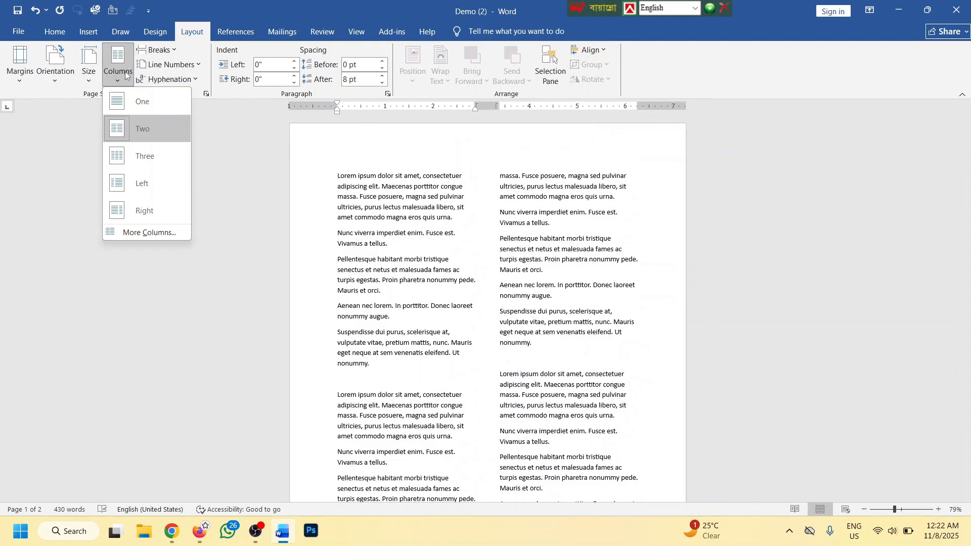
left_click(144, 152)
scroll(496, 243, "up", 7)
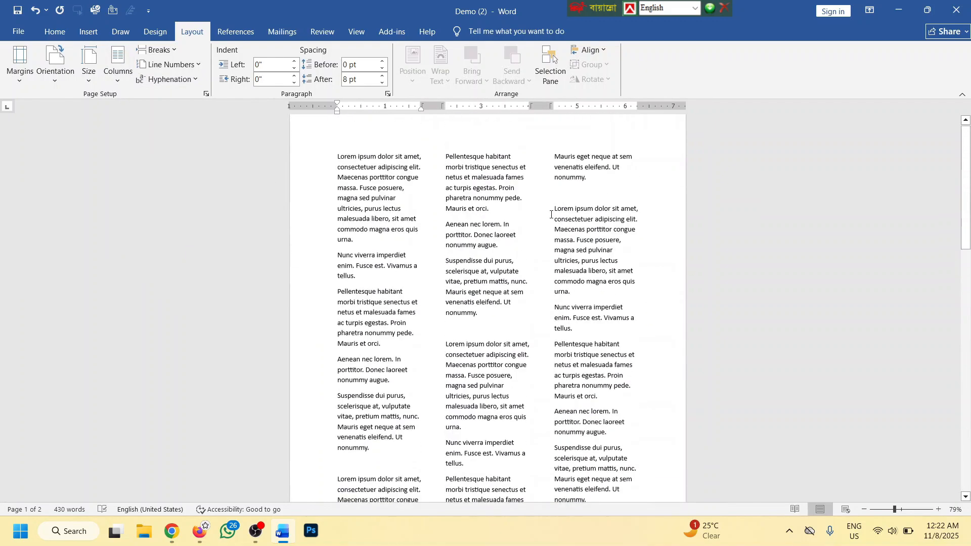
left_click(118, 65)
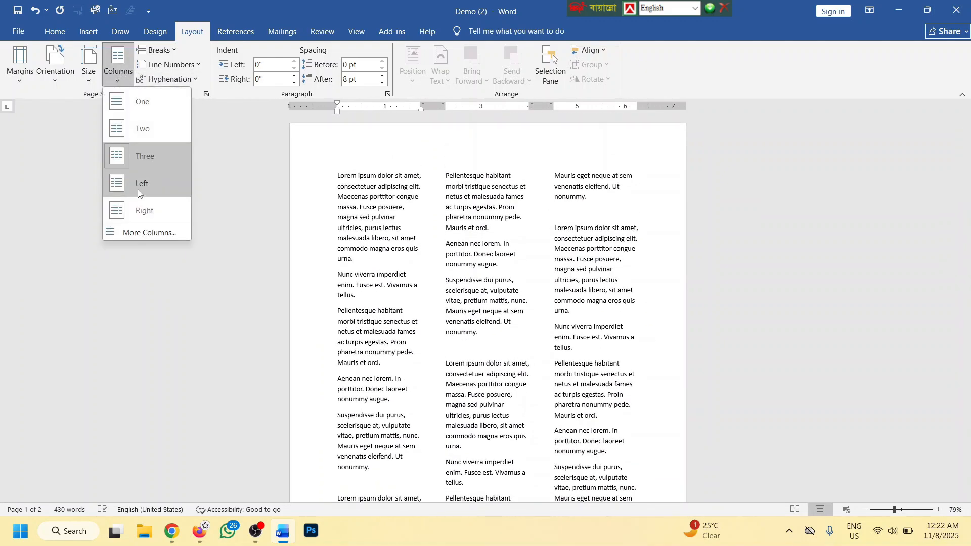
left_click(115, 184)
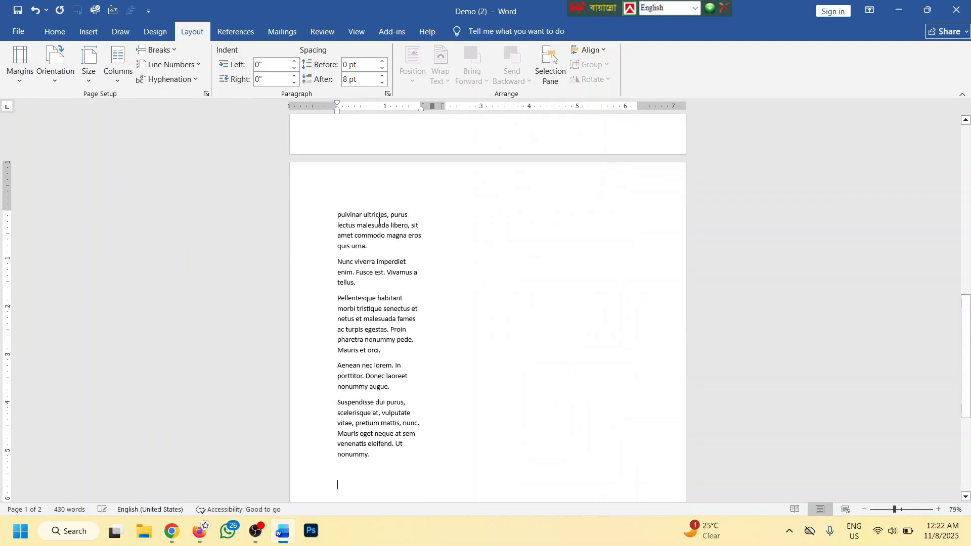
left_click_drag(969, 298, 968, 146)
scroll(396, 216, "up", 4)
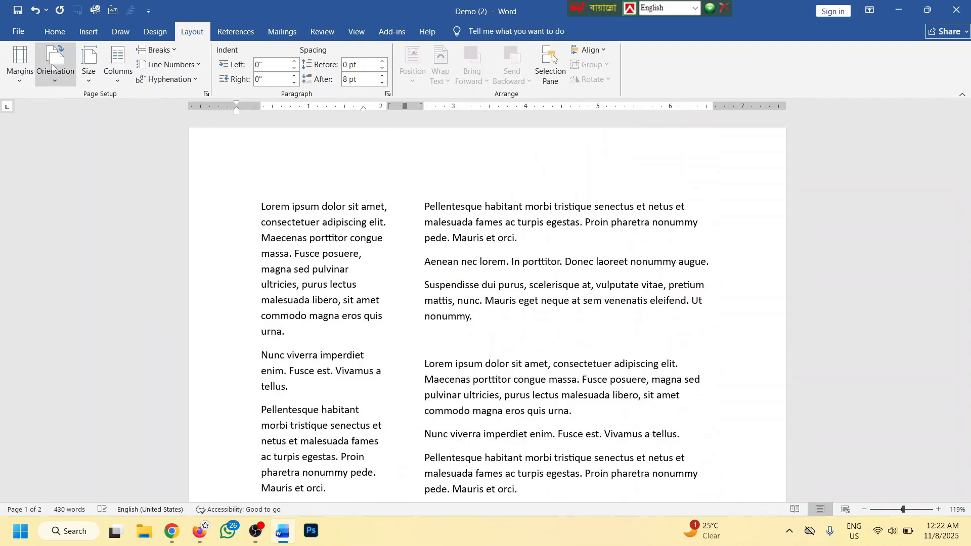
Apply the wide-left, narrow-right Right column layout and bring up More Columns settings
left_click(118, 65)
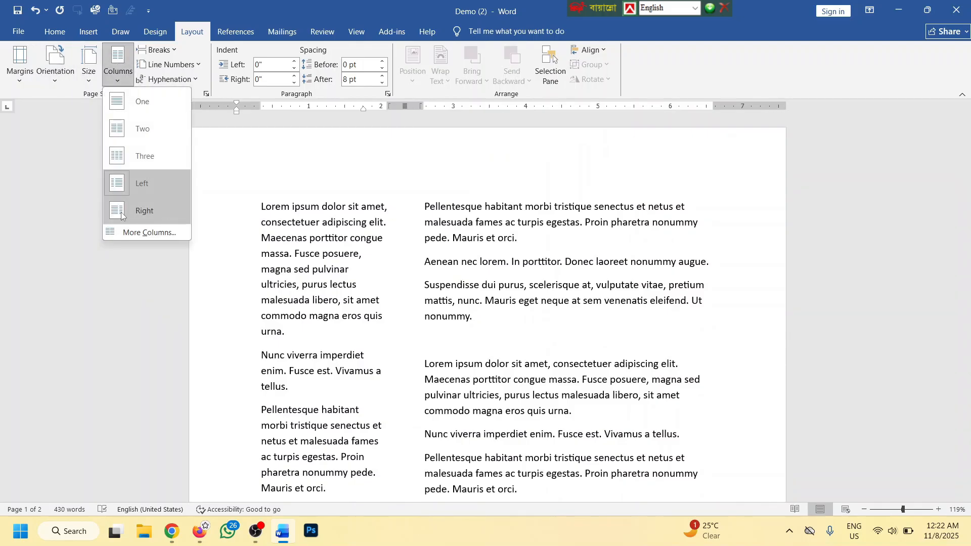
left_click(120, 211)
scroll(664, 263, "down", 3)
left_click_drag(965, 300, 966, 127)
left_click(118, 65)
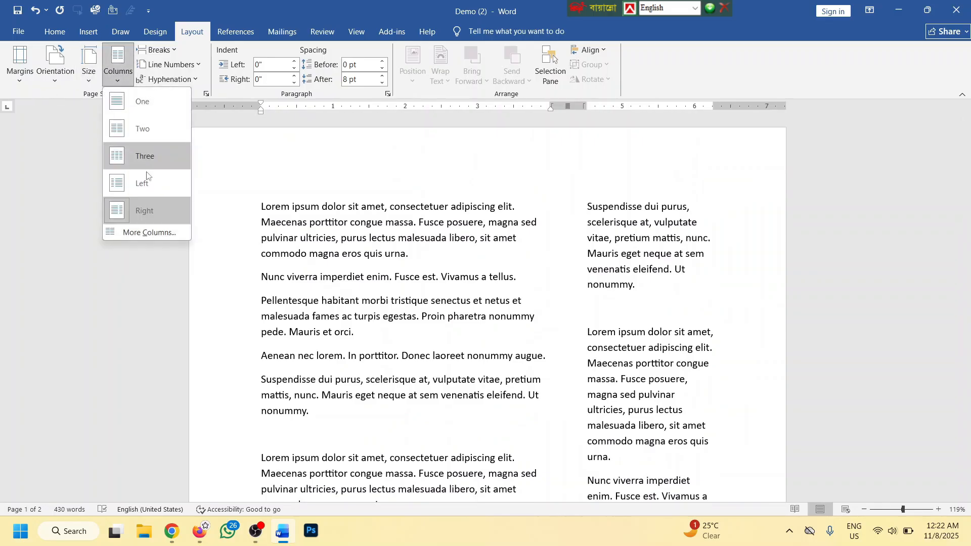
left_click(147, 233)
Set the number of columns to 7 and apply it
left_click(441, 214)
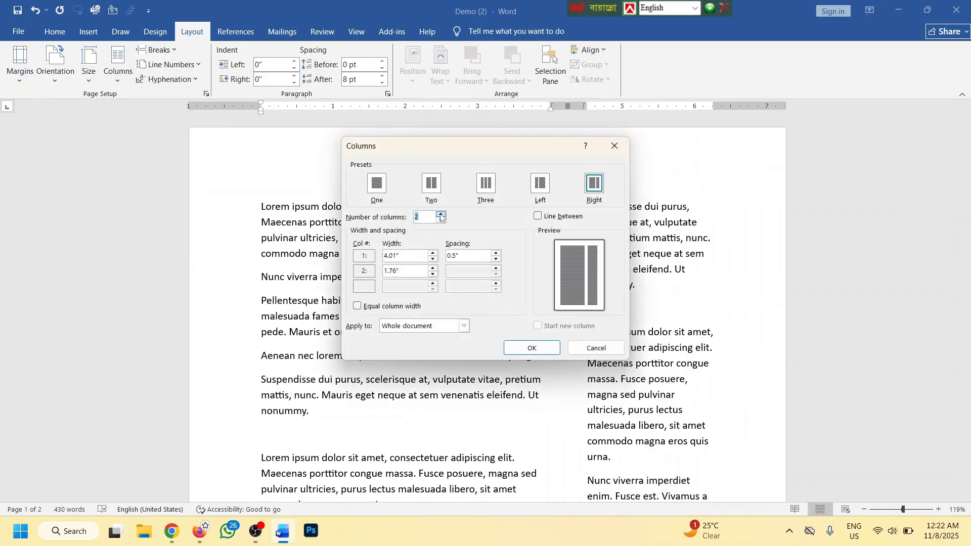
left_click(441, 214)
left_click(441, 213)
left_click(440, 214)
left_click(440, 214)
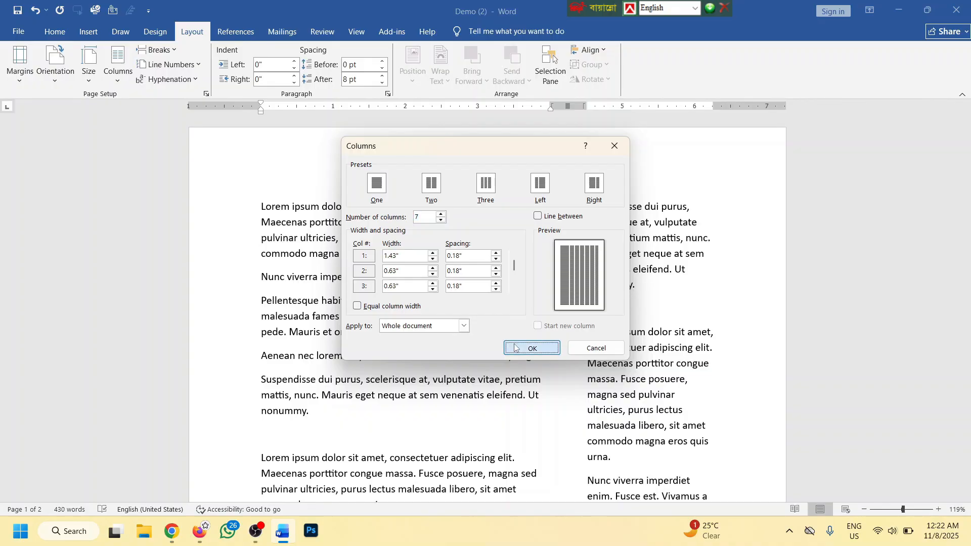
left_click(531, 348)
scroll(864, 249, "up", 3)
left_click_drag(966, 286, 966, 126)
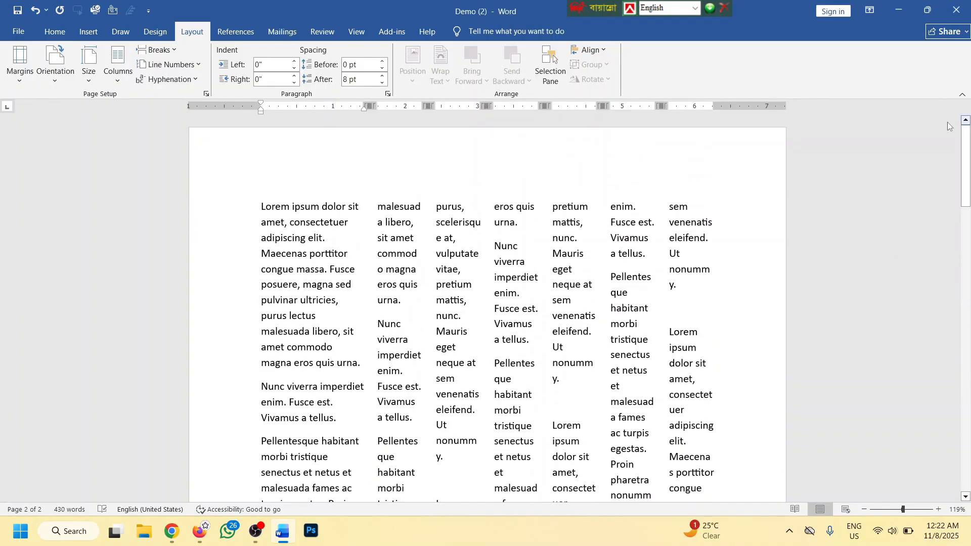
Change the spacing after column 1 to 0.2" in the Columns dialog
left_click(118, 63)
left_click(145, 231)
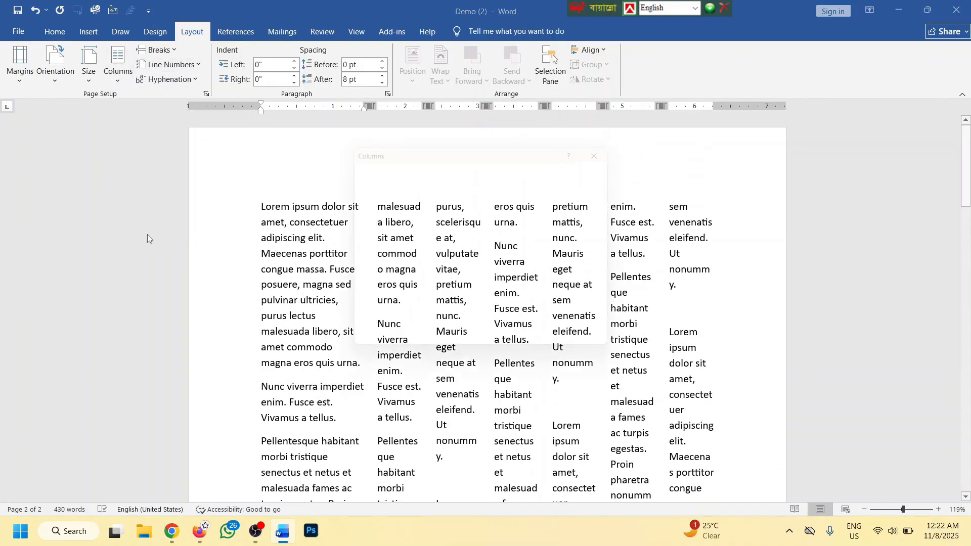
left_click(469, 256)
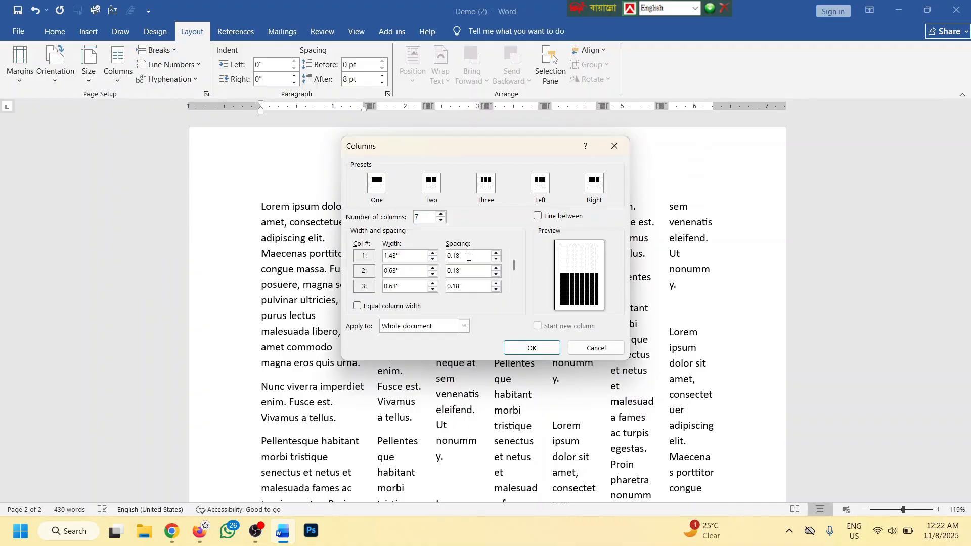
left_click(495, 259)
left_click(496, 259)
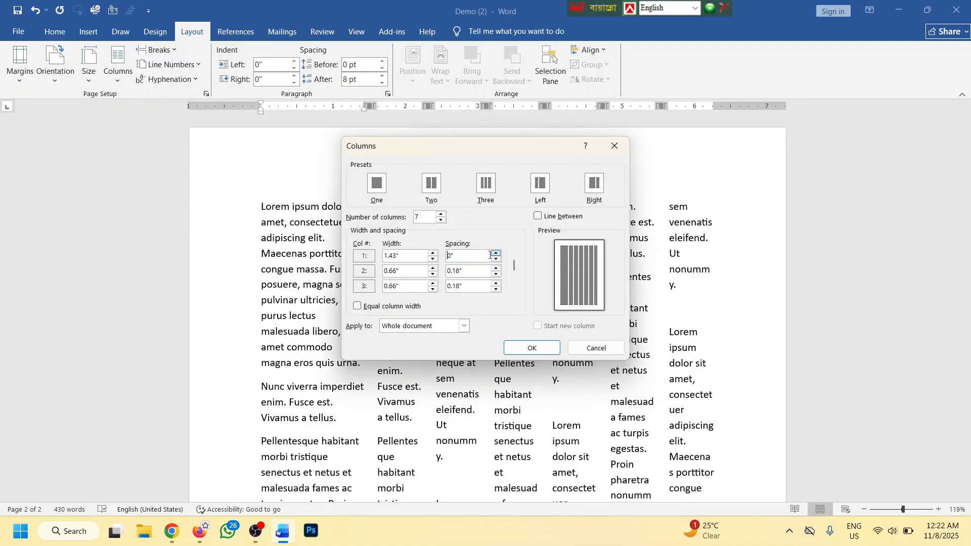
left_click(496, 252)
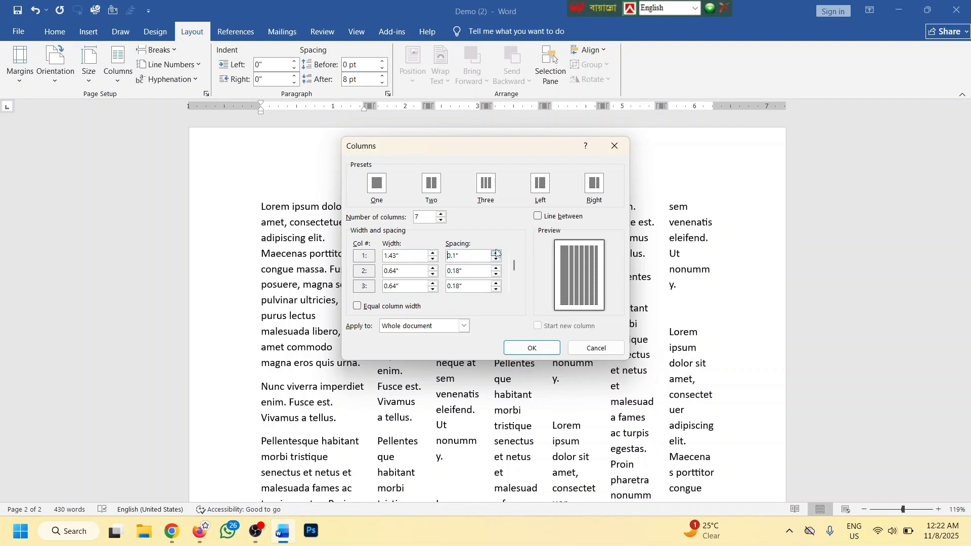
left_click(495, 253)
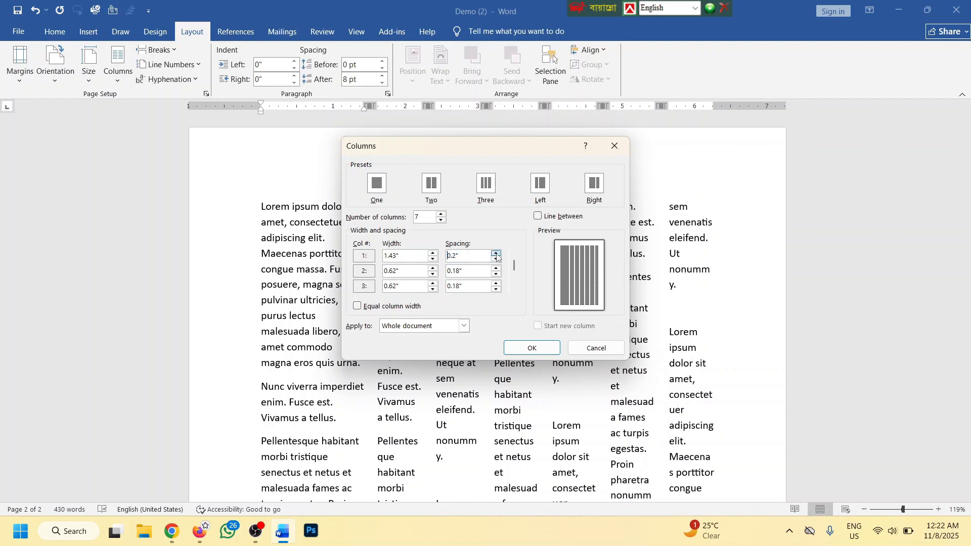
left_click(523, 349)
Turn on Equal column width so all seven columns are 0.72" wide
left_click(118, 65)
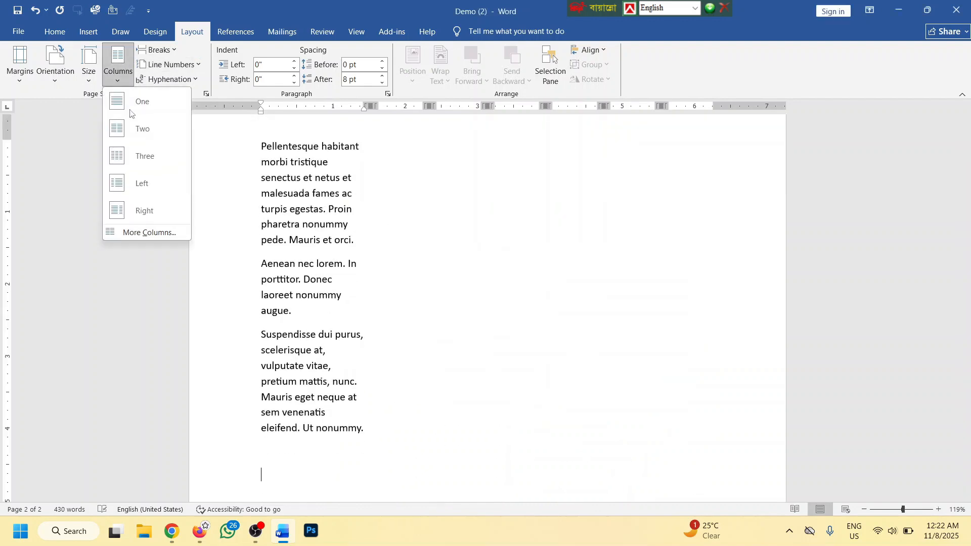
left_click(145, 233)
left_click(368, 306)
left_click(368, 306)
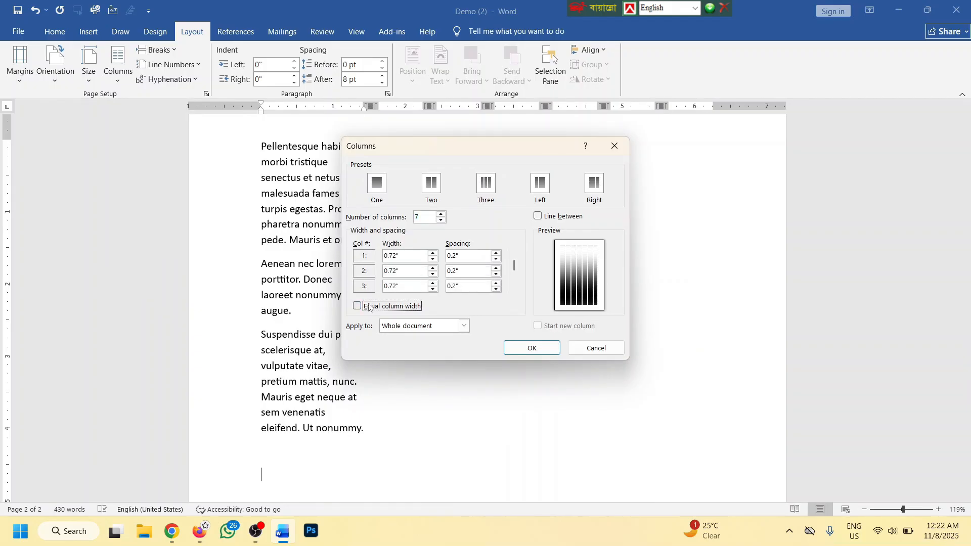
left_click(411, 256)
left_click(357, 306)
left_click(421, 255)
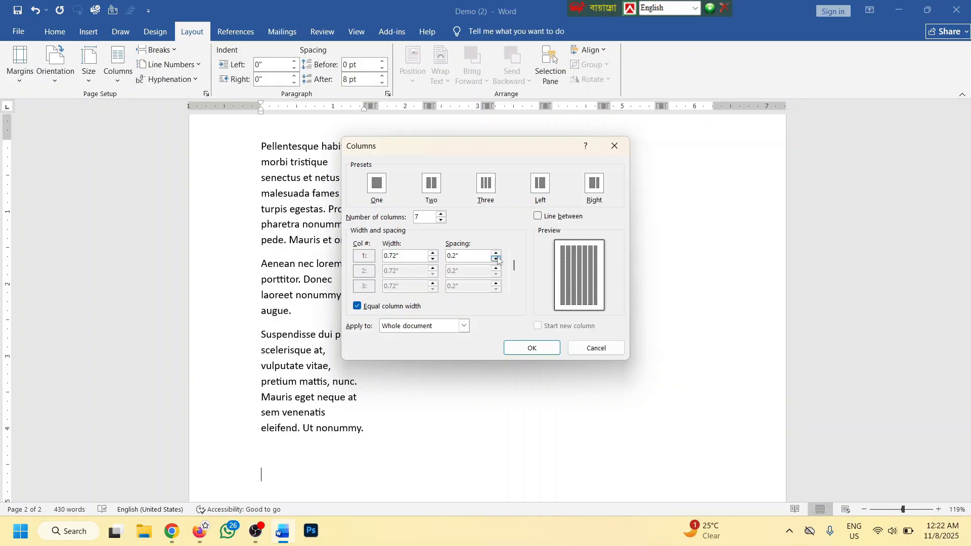
left_click(526, 348)
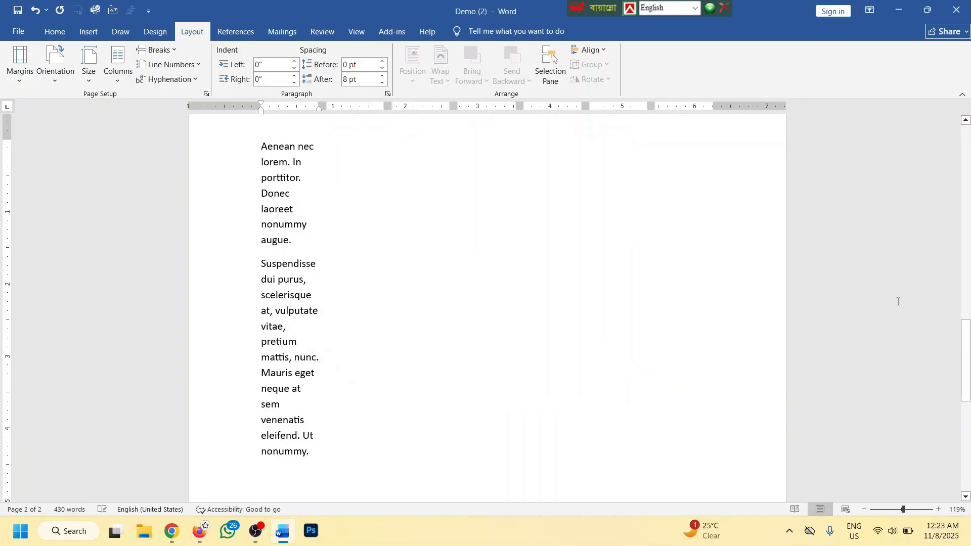
left_click_drag(966, 353, 966, 151)
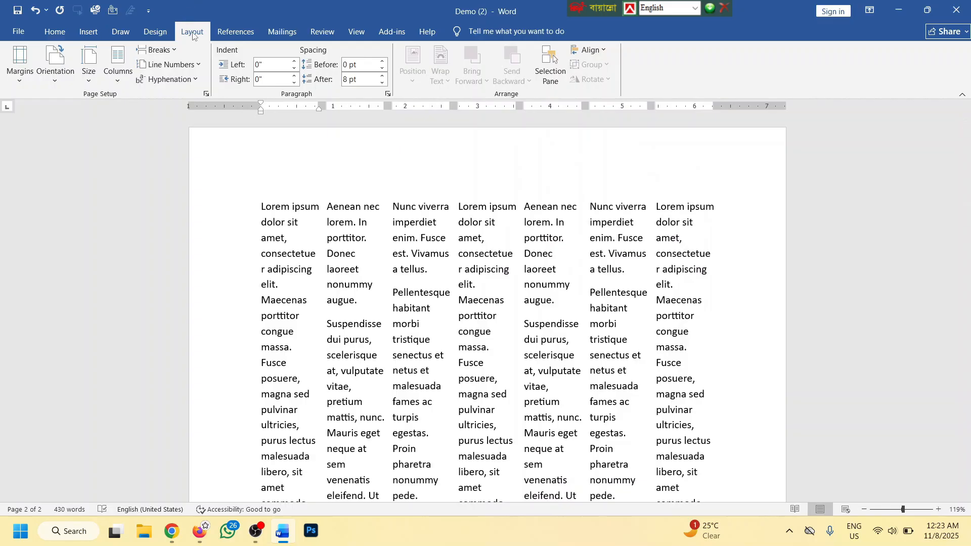
Delete all text from Demo (2) and create a new blank document
key("ctrl+a")
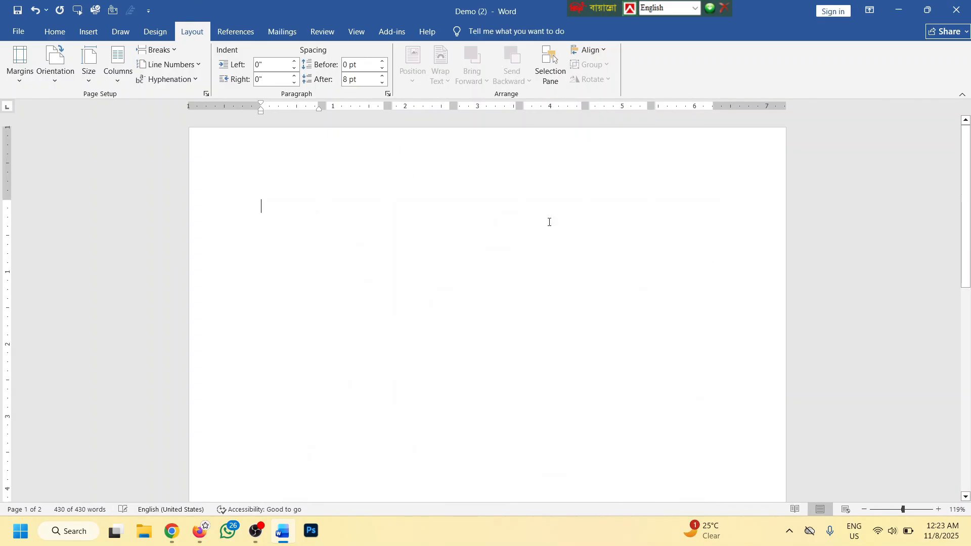
key("Delete")
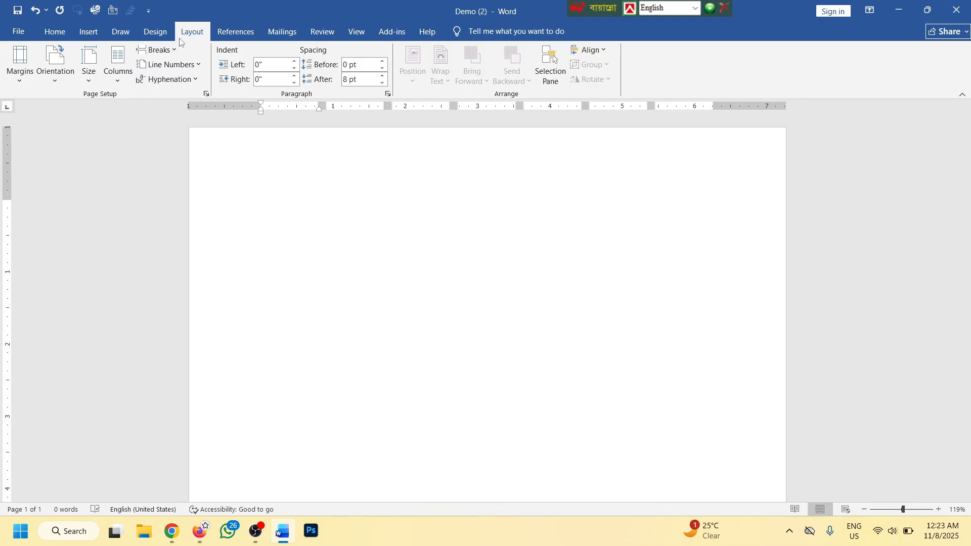
left_click(16, 34)
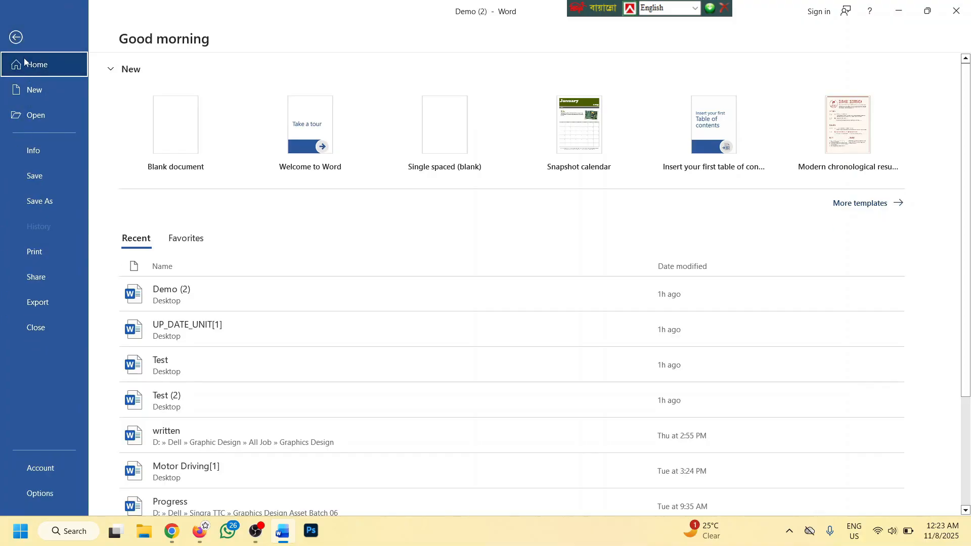
left_click(39, 91)
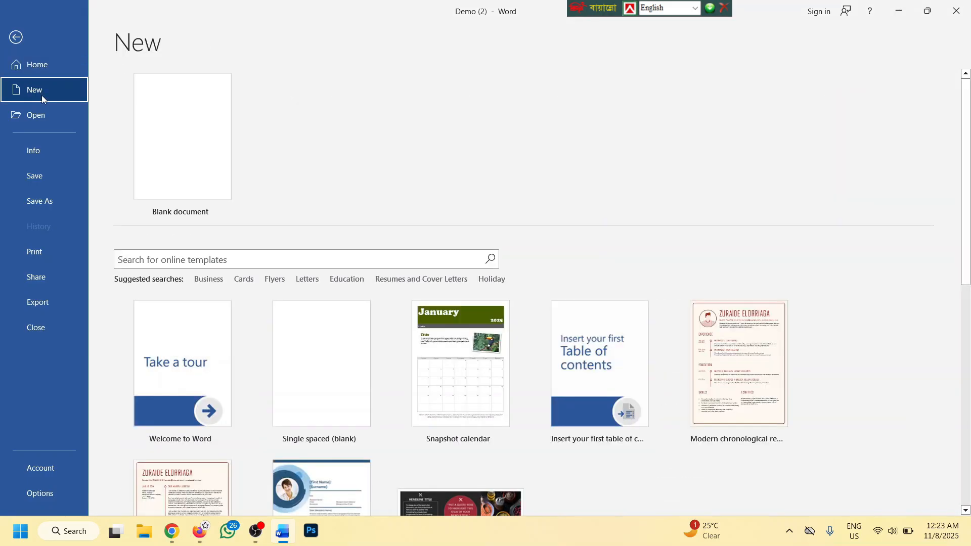
left_click(193, 122)
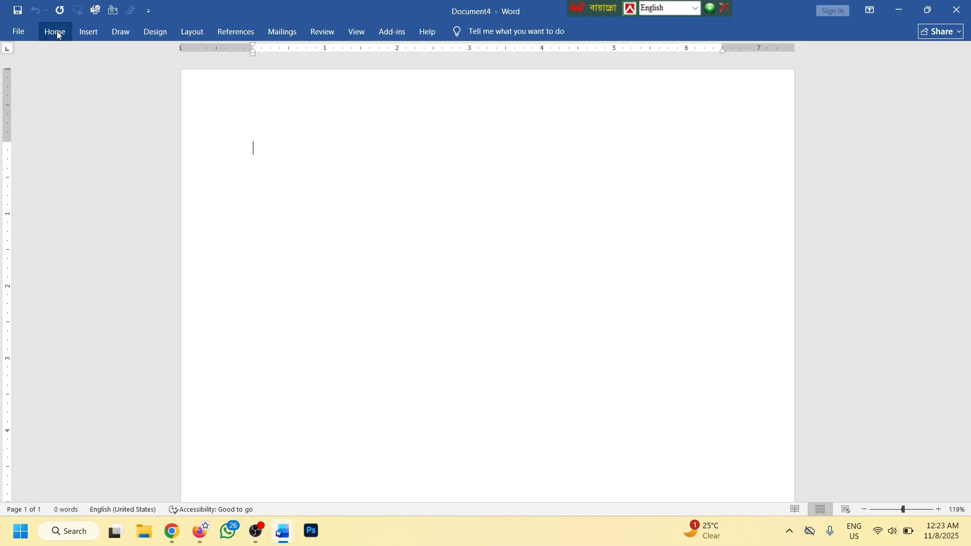
Pin the ribbon permanently open and return to the File > New templates page
double_click(54, 31)
left_click(19, 33)
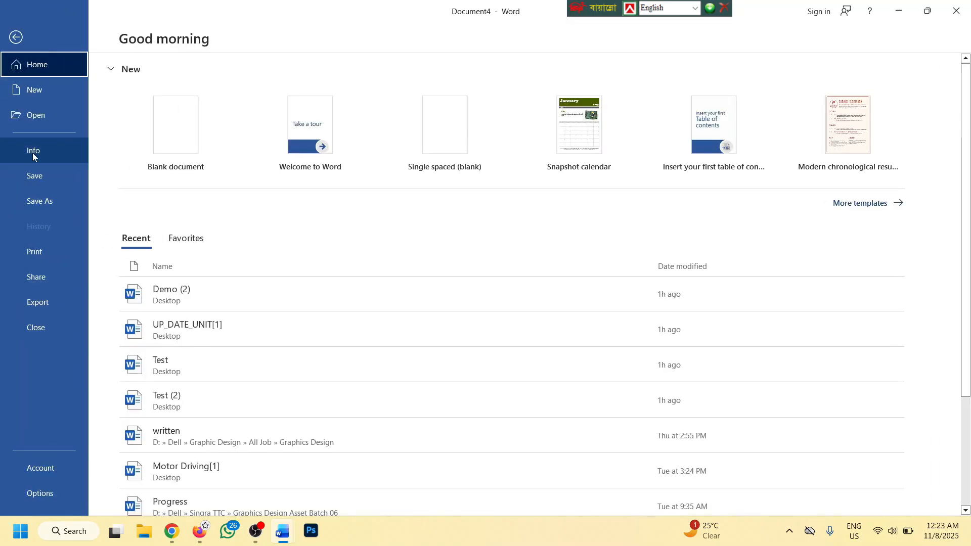
left_click(32, 151)
left_click(36, 96)
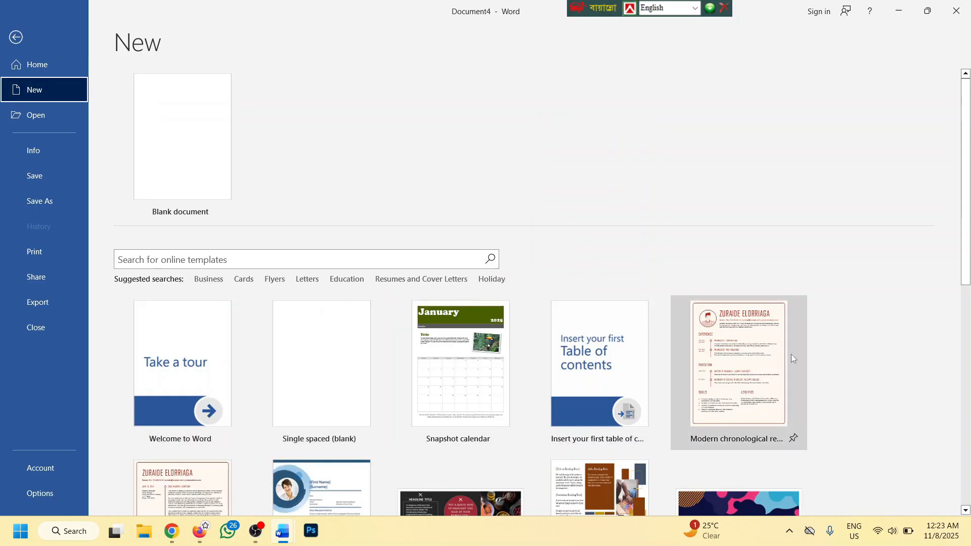
scroll(676, 353, "down", 8)
scroll(409, 269, "down", 3)
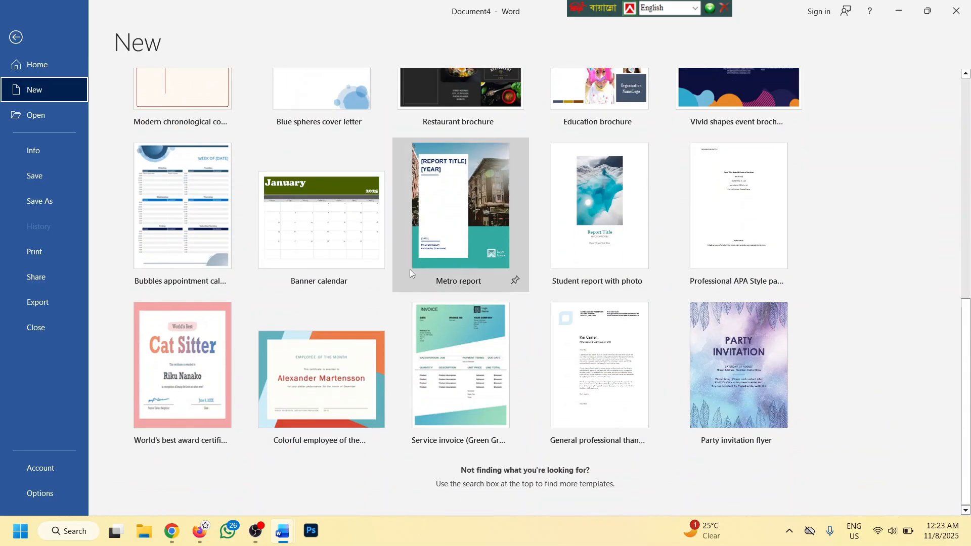
scroll(396, 324, "up", 9)
scroll(443, 313, "up", 2)
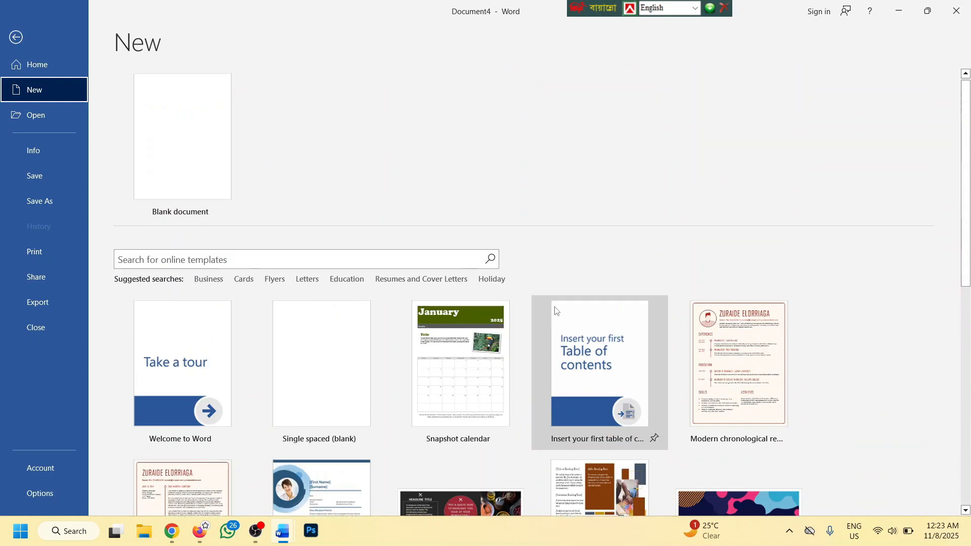
Search online templates for 'cv' and preview Skills focus graphic professional resume
left_click(265, 261)
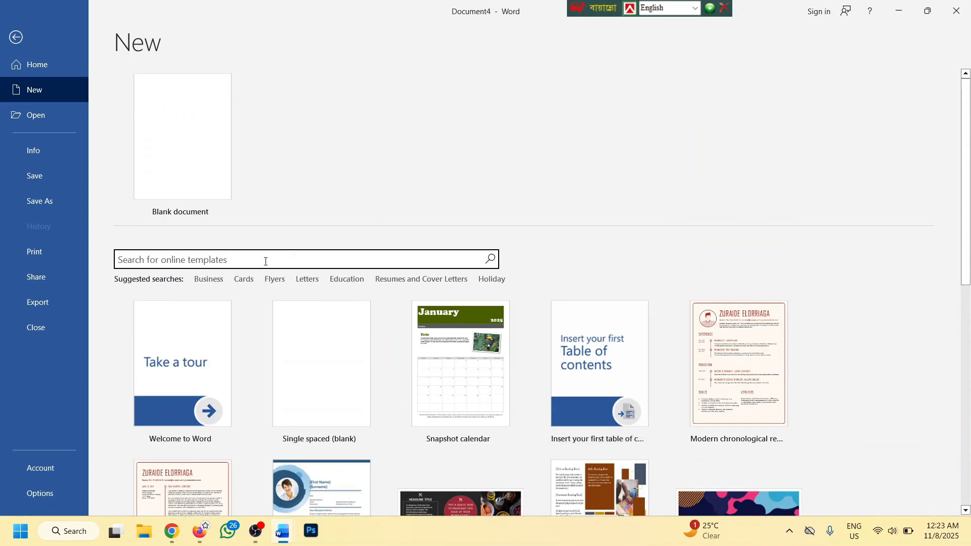
type("cv")
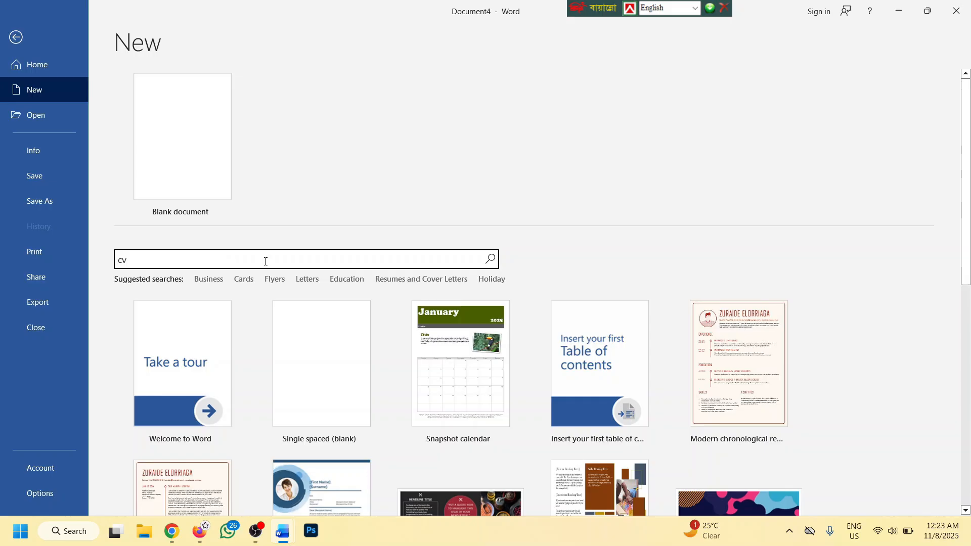
key("Return")
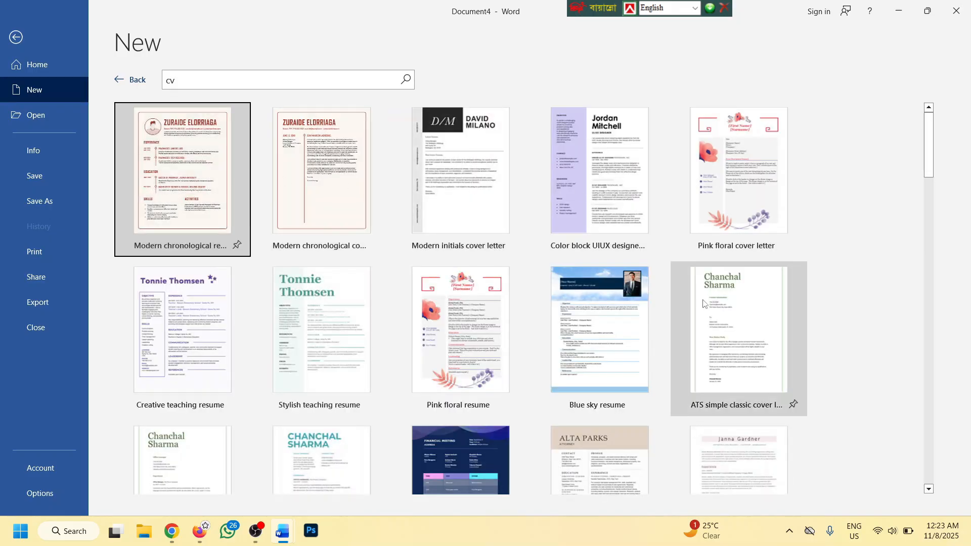
scroll(225, 227, "down", 2)
scroll(596, 313, "down", 3)
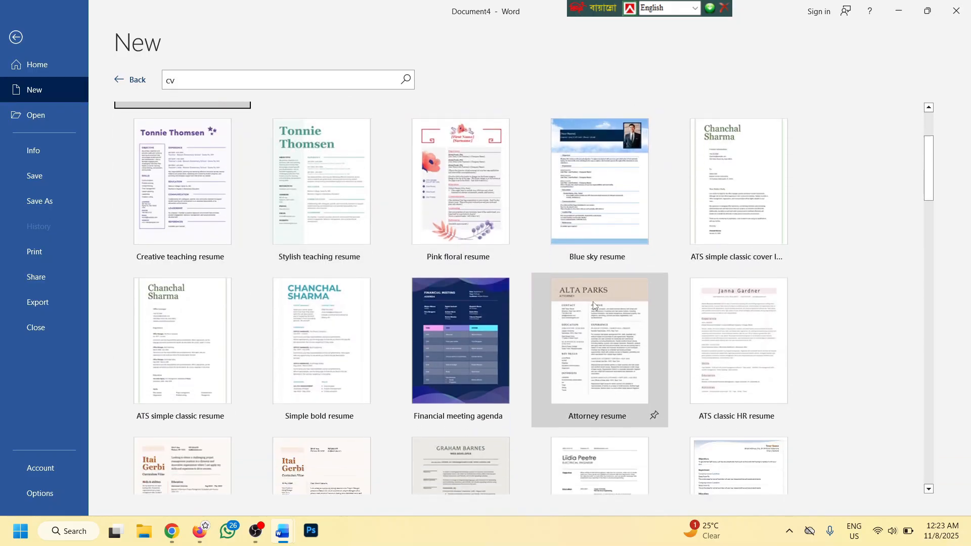
scroll(691, 290, "down", 2)
scroll(691, 291, "down", 4)
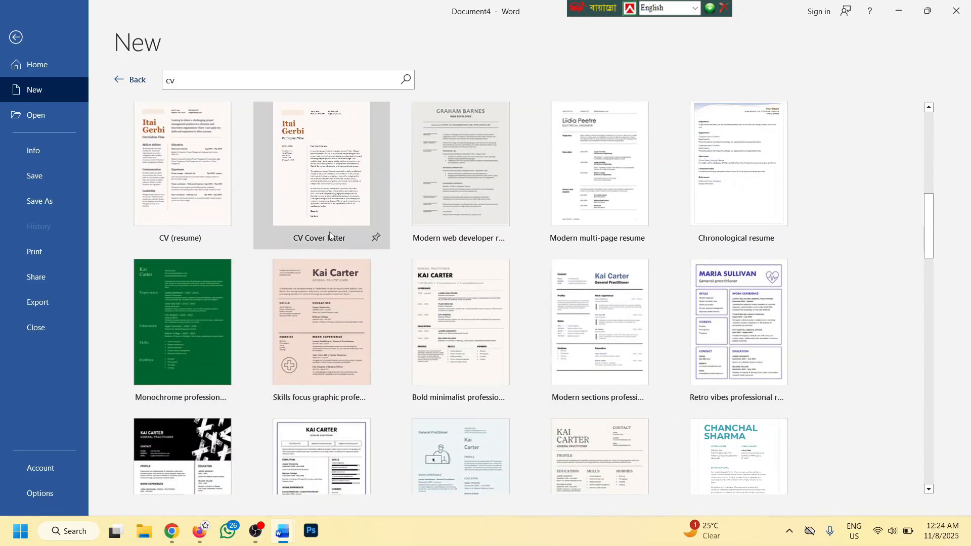
left_click(330, 289)
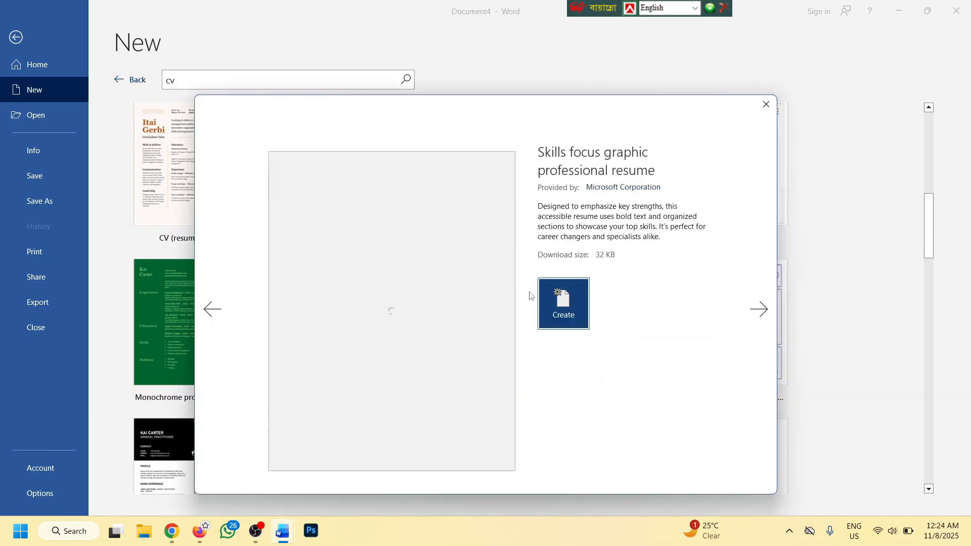
Create a document from the resume template and dismiss the personal information notice
left_click(570, 298)
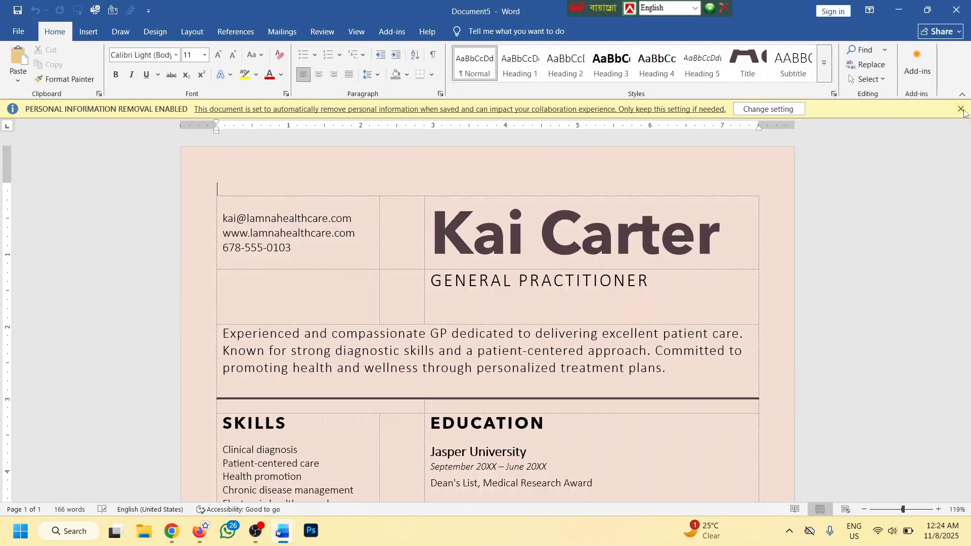
left_click(960, 109)
scroll(499, 232, "down", 7)
scroll(499, 231, "down", 6)
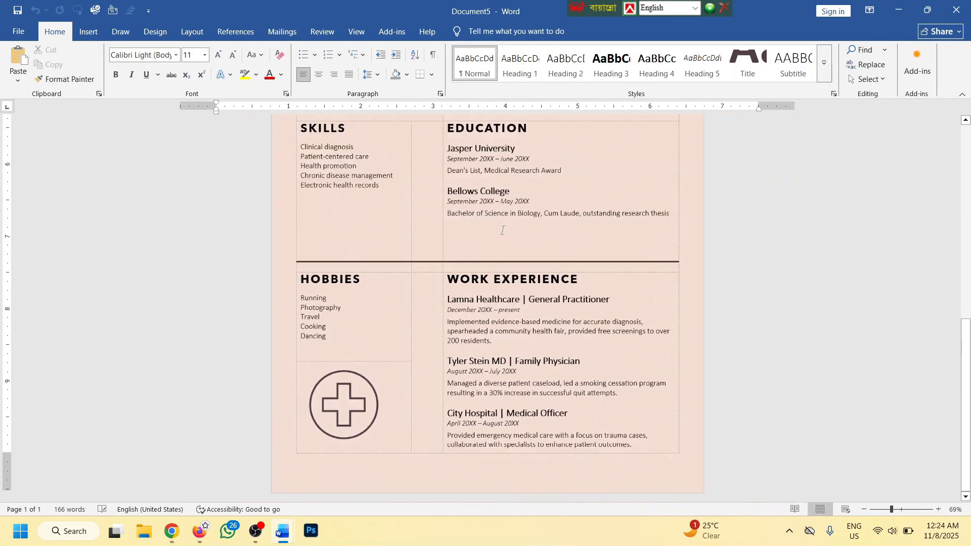
Replace the resume's name heading with a sample name
left_click_drag(606, 166, 459, 167)
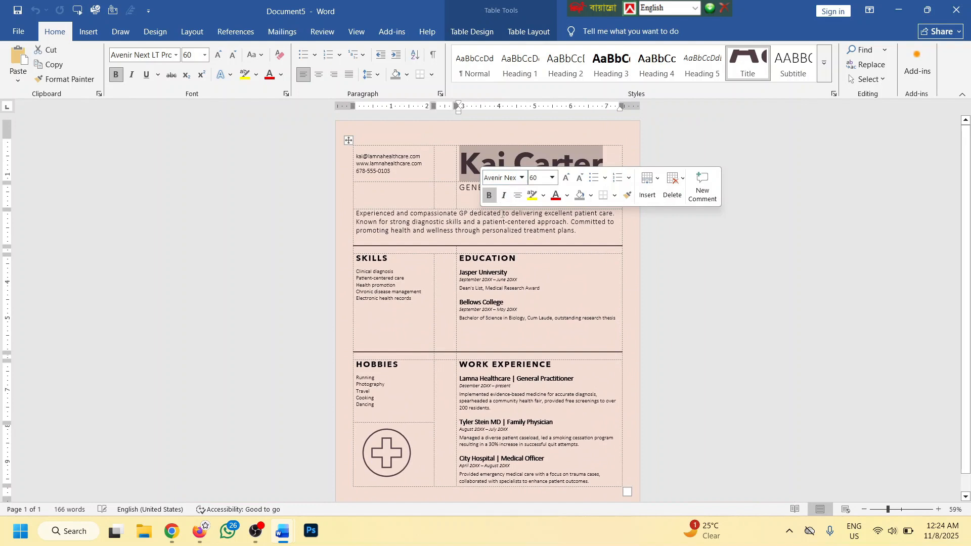
type("Joh n DOe")
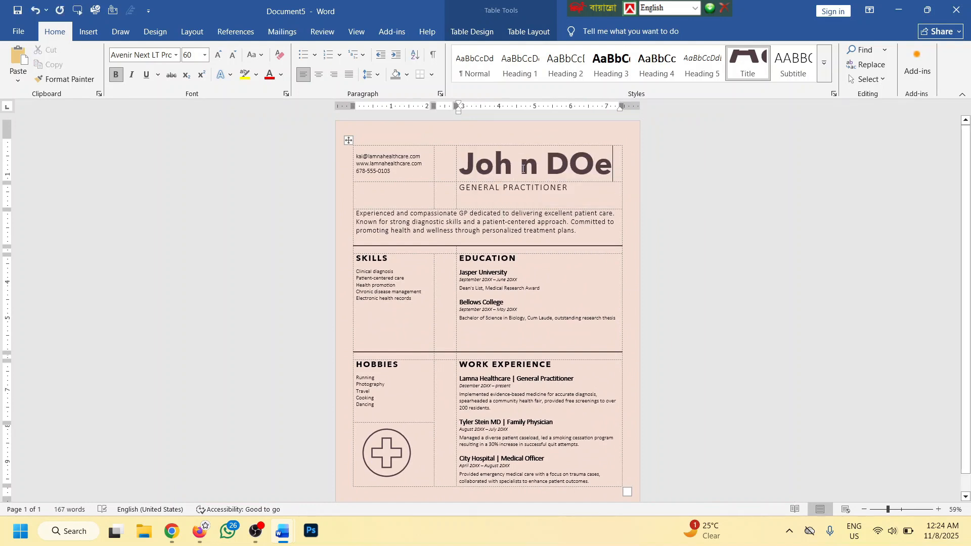
key("BackSpace")
left_click(752, 225)
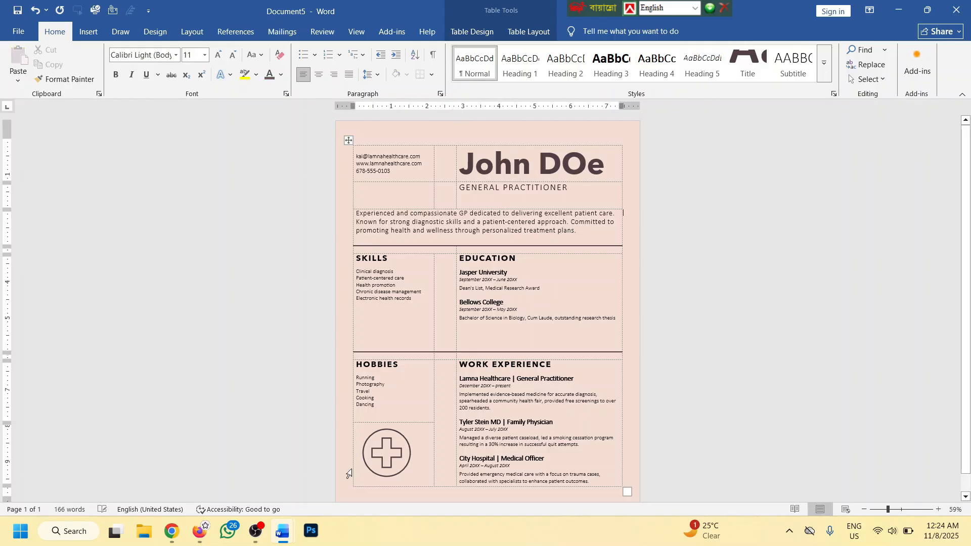
left_click(394, 453)
left_click(723, 317)
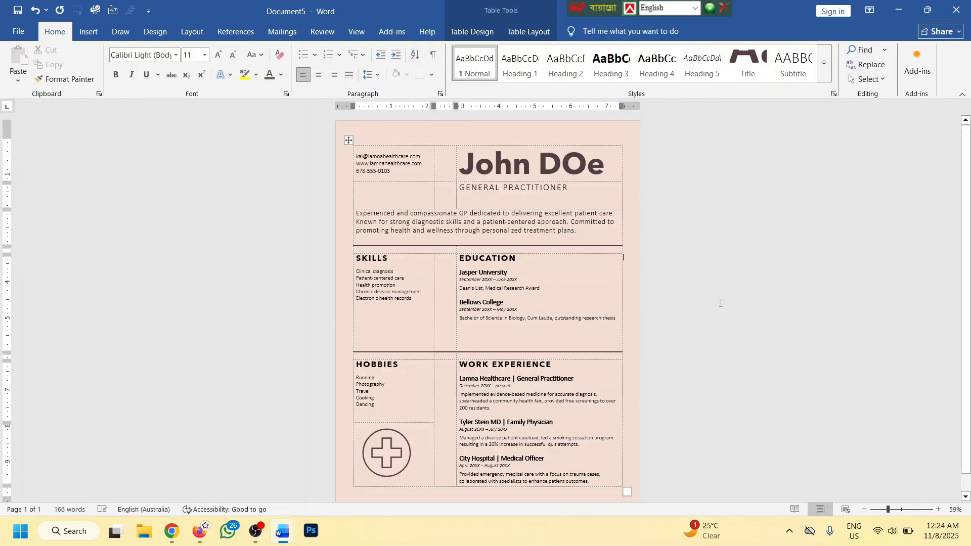
left_click(19, 33)
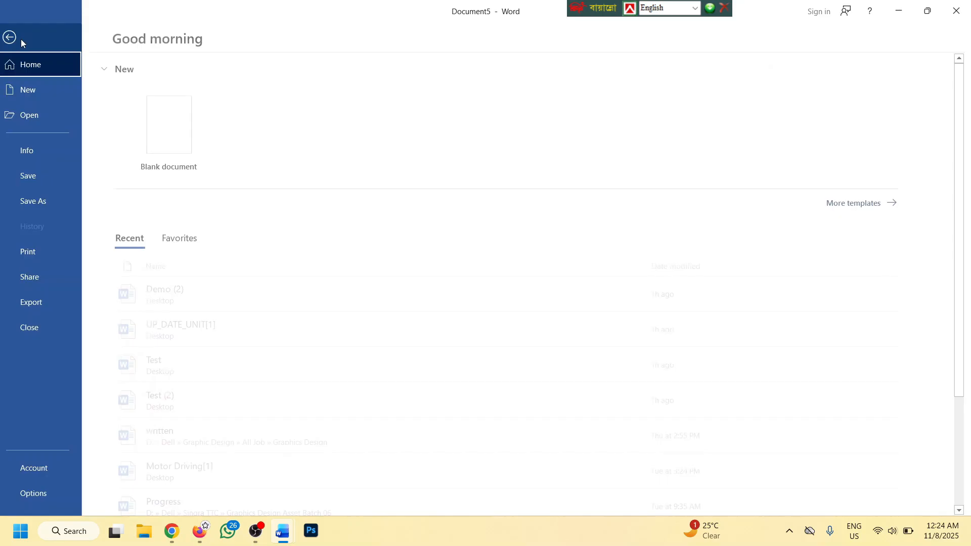
Search online templates for 'letter', then switch to the Open page's recent documents
left_click(35, 90)
scroll(218, 285, "down", 5)
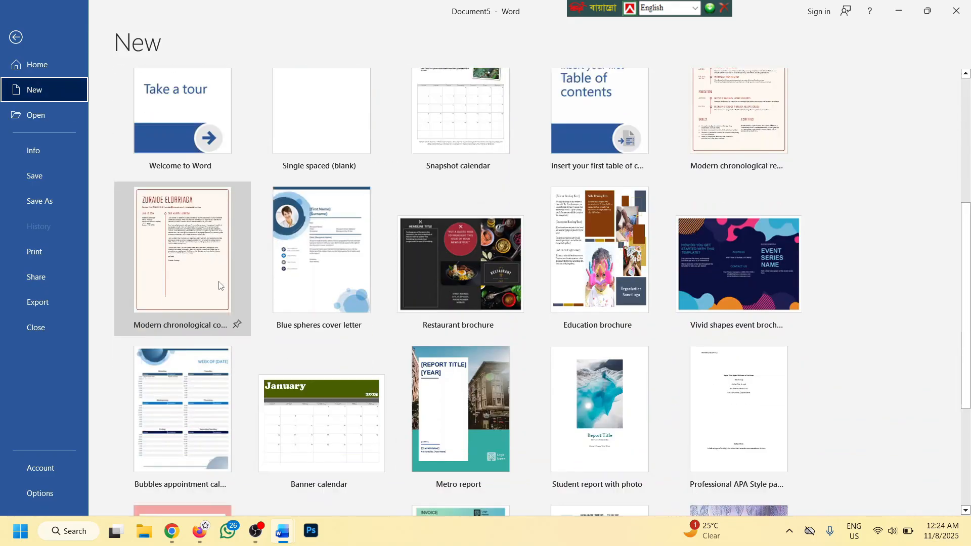
scroll(733, 243, "up", 5)
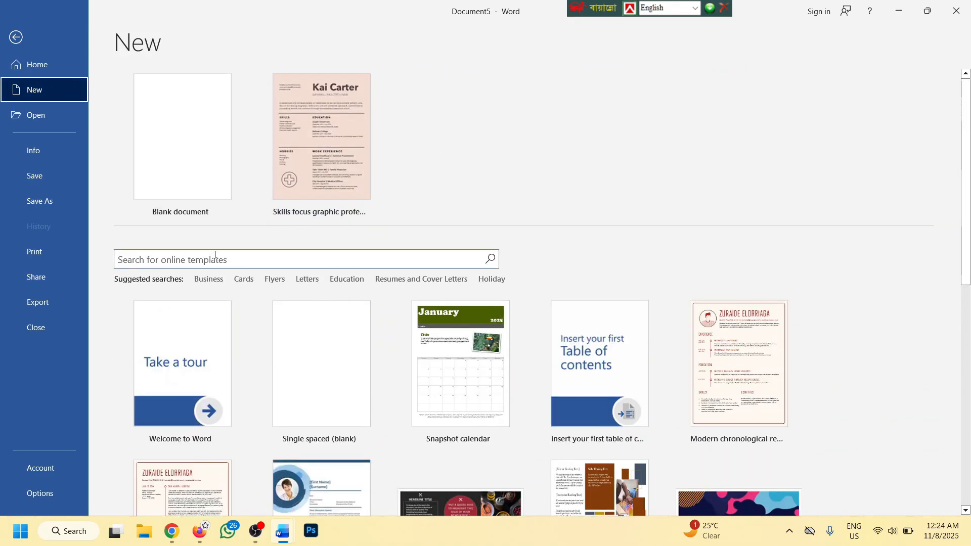
left_click(214, 255)
type("lett")
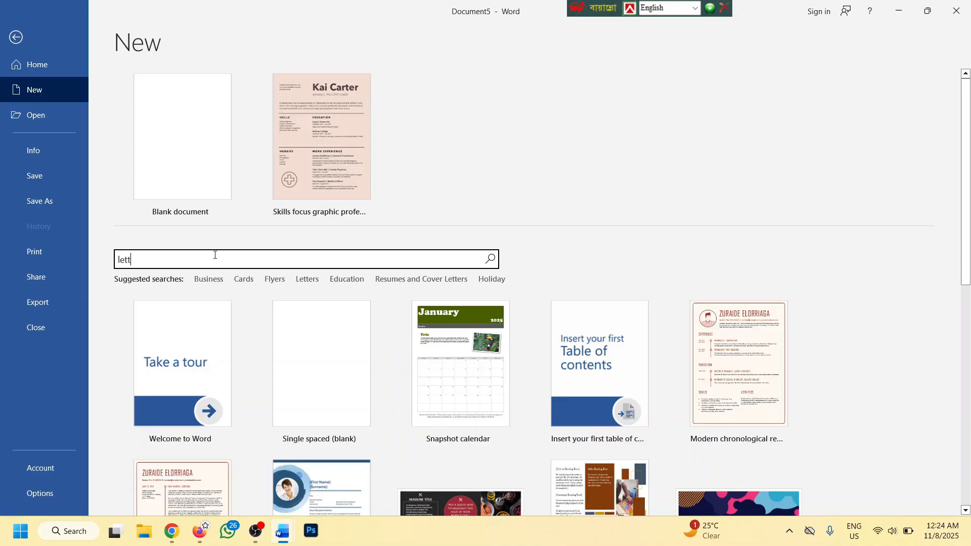
type("er")
key("Return")
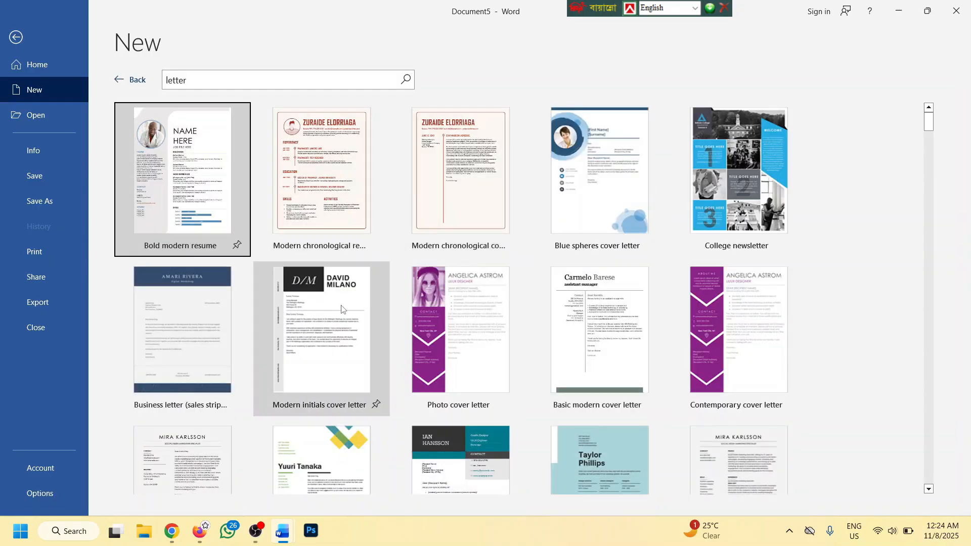
scroll(692, 303, "down", 3)
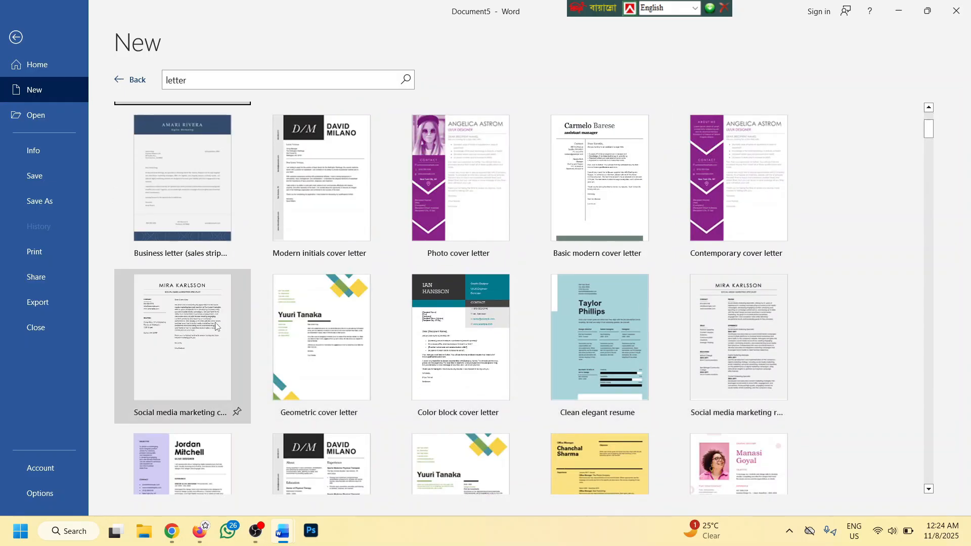
scroll(215, 326, "down", 2)
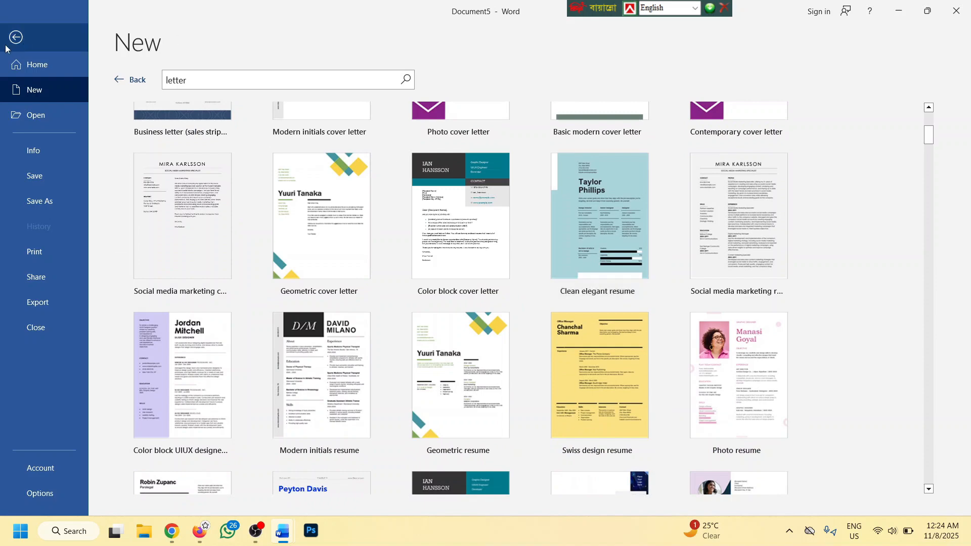
left_click(41, 117)
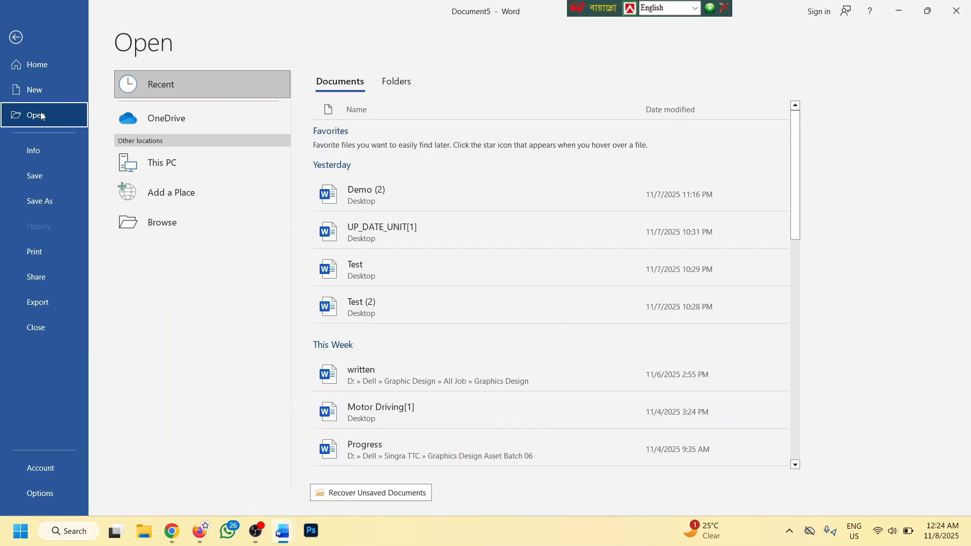
Return to the résumé, then go back to File > Open's recent documents list
left_click(18, 39)
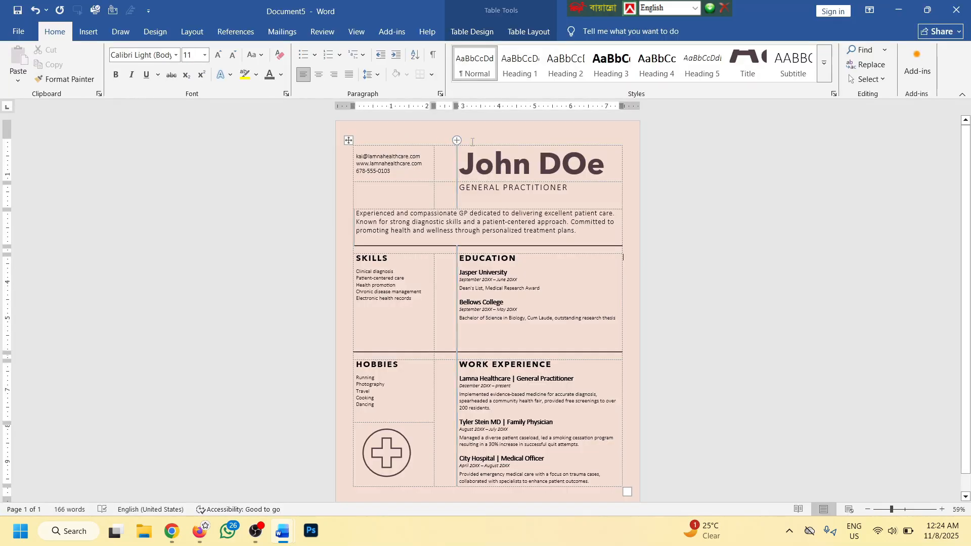
left_click(18, 31)
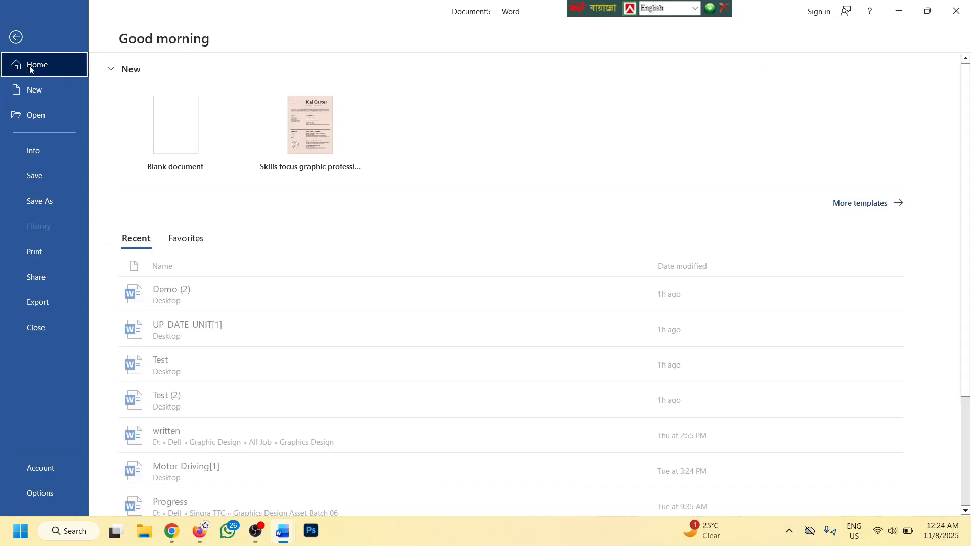
left_click(36, 117)
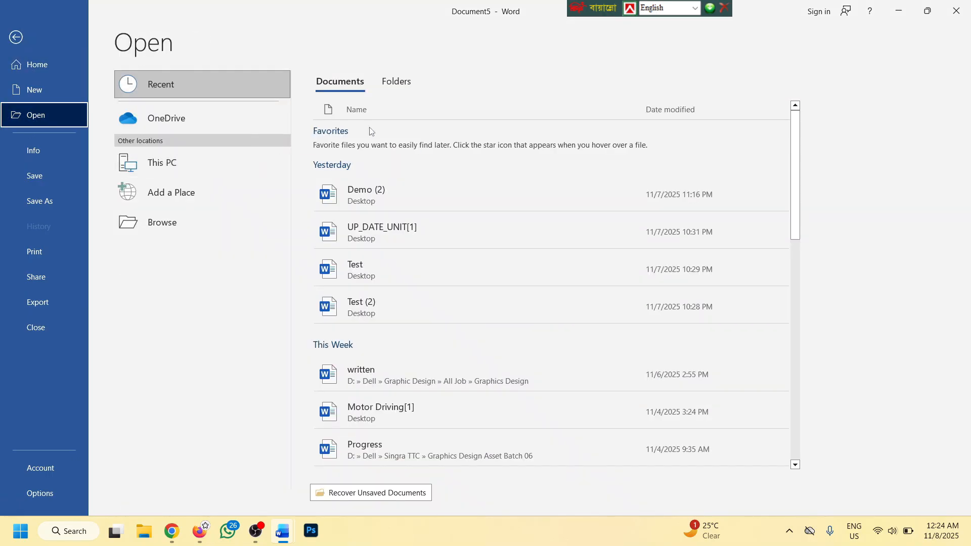
scroll(394, 282, "down", 7)
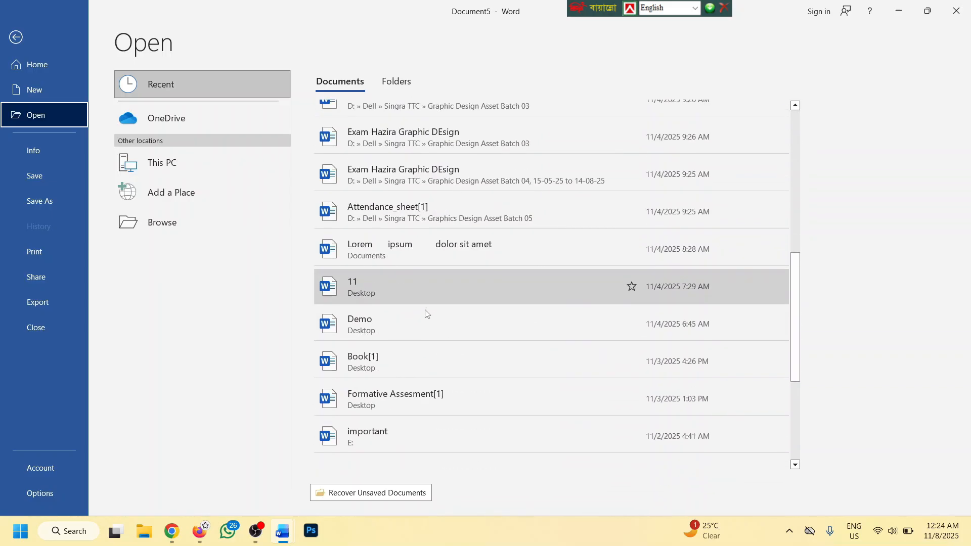
scroll(430, 304, "up", 6)
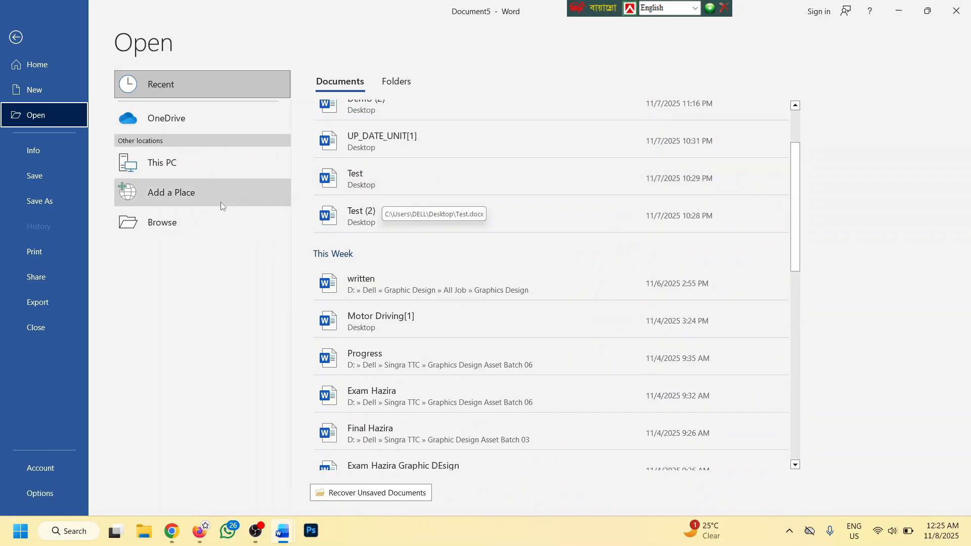
Try opening the Rescued document from Documents and dismiss the .asd cannot-open error
left_click(169, 220)
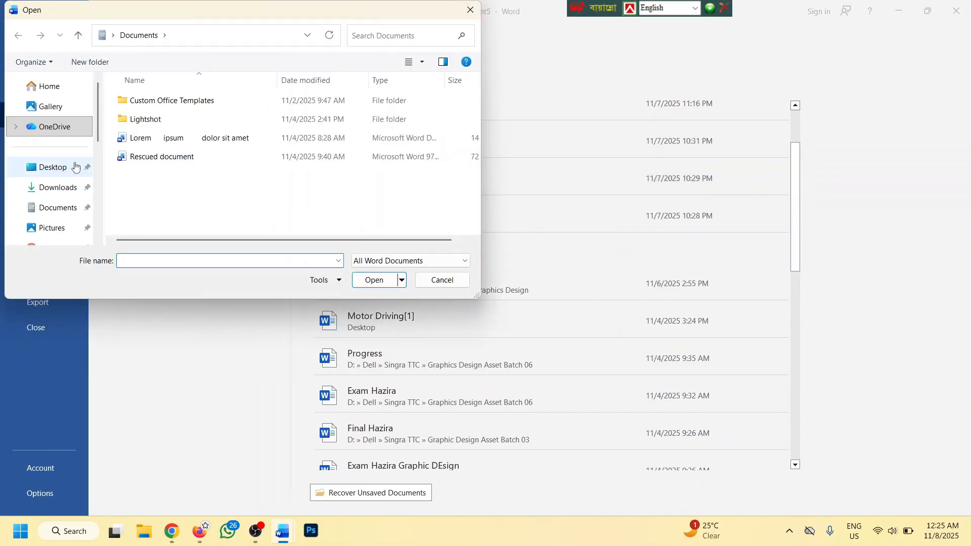
left_click(162, 156)
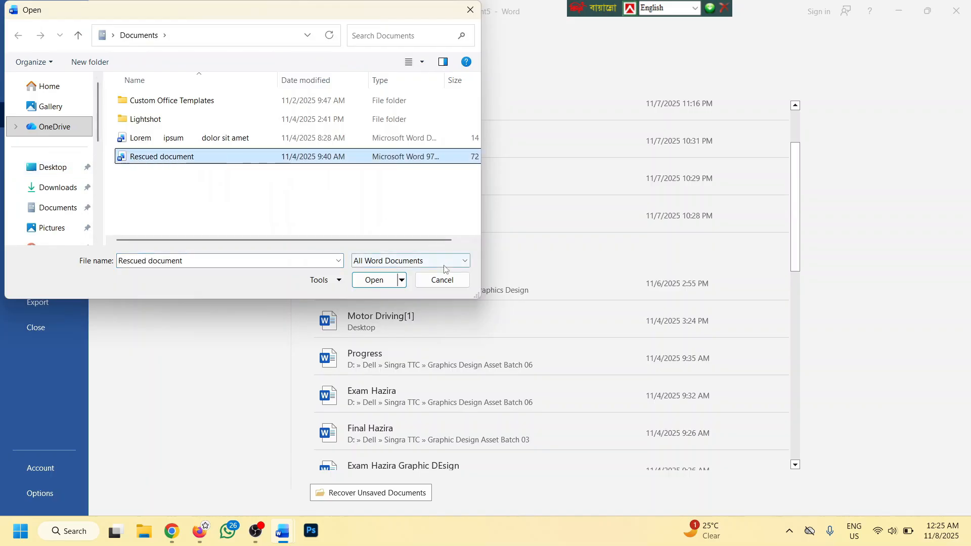
left_click(382, 281)
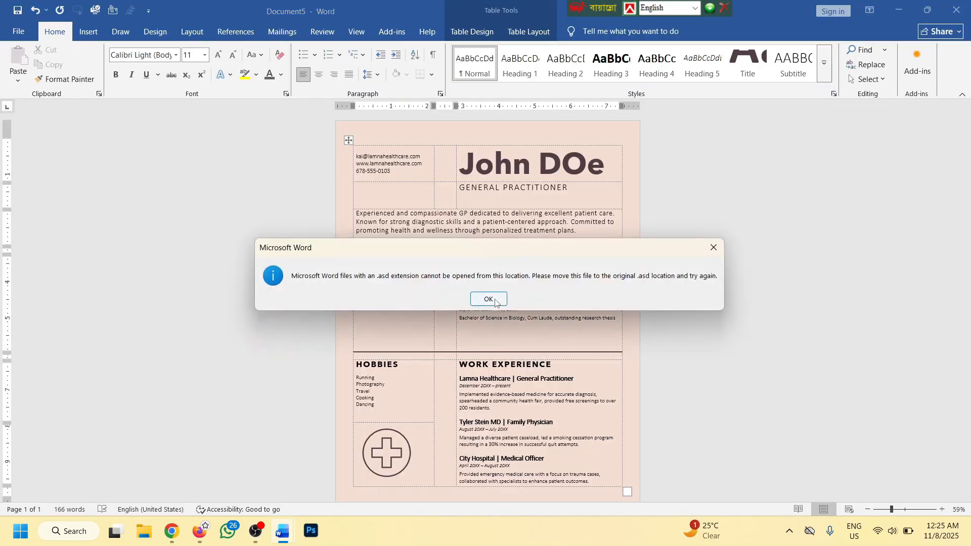
left_click(495, 298)
left_click(18, 32)
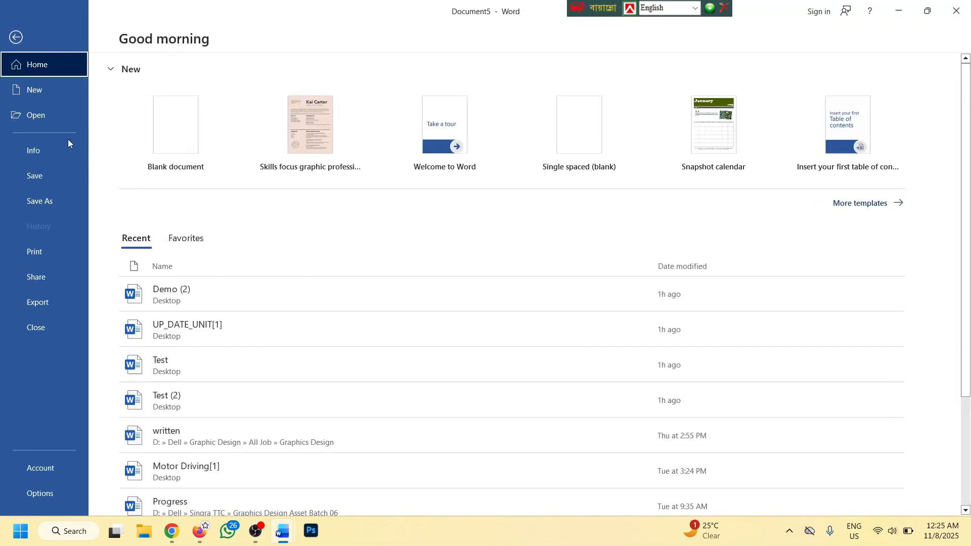
Browse to the Desktop in a maximized Open dialog and open UP_DATE_UNIT[1]
left_click(43, 121)
left_click(155, 222)
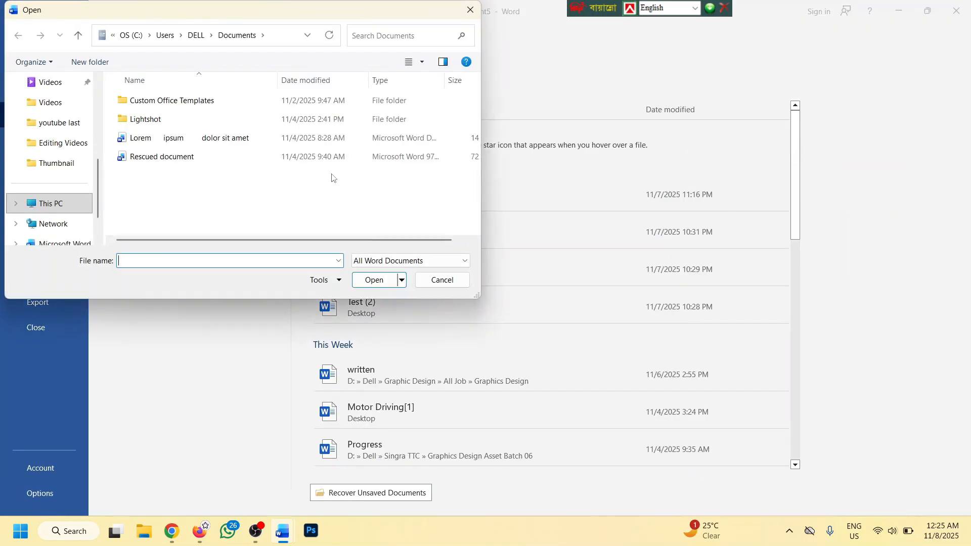
double_click(97, 16)
left_click(60, 167)
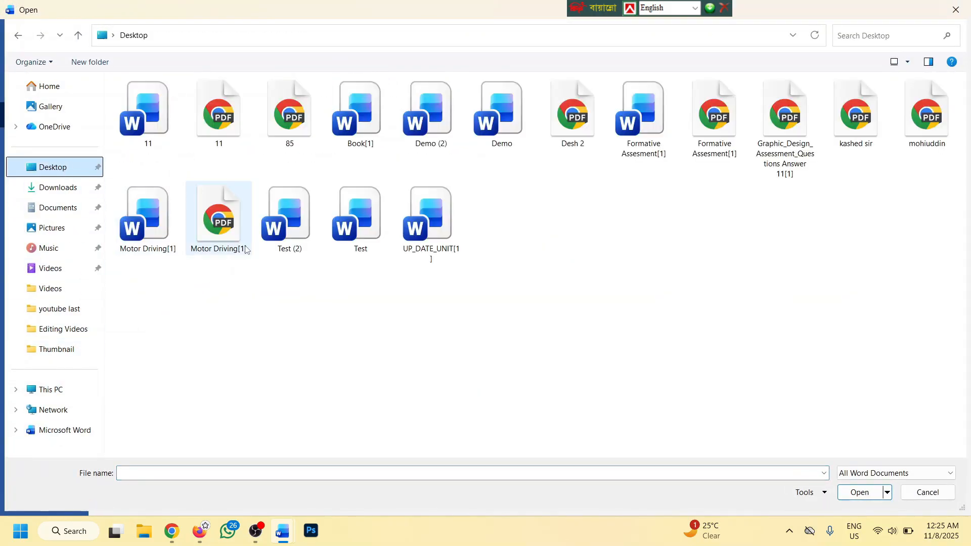
left_click(357, 219)
left_click(435, 214)
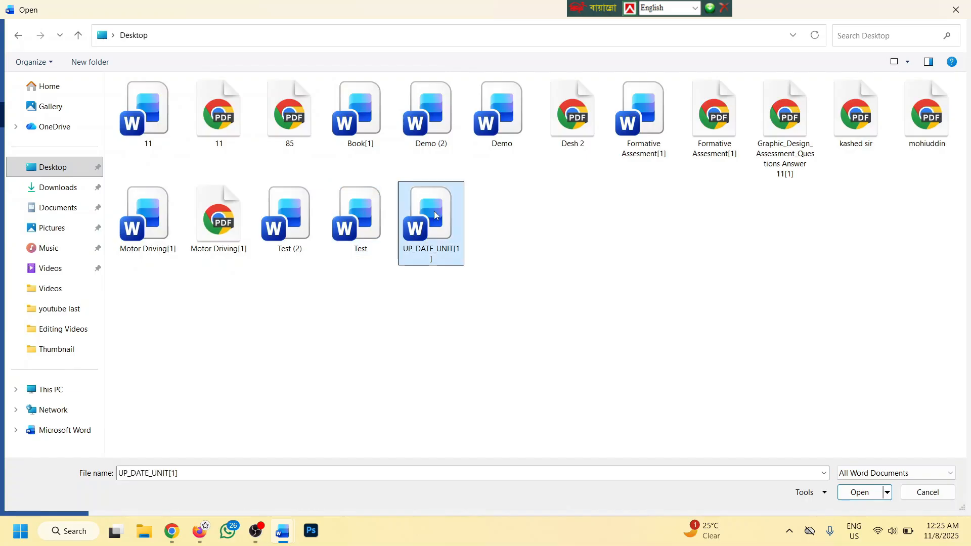
left_click(857, 491)
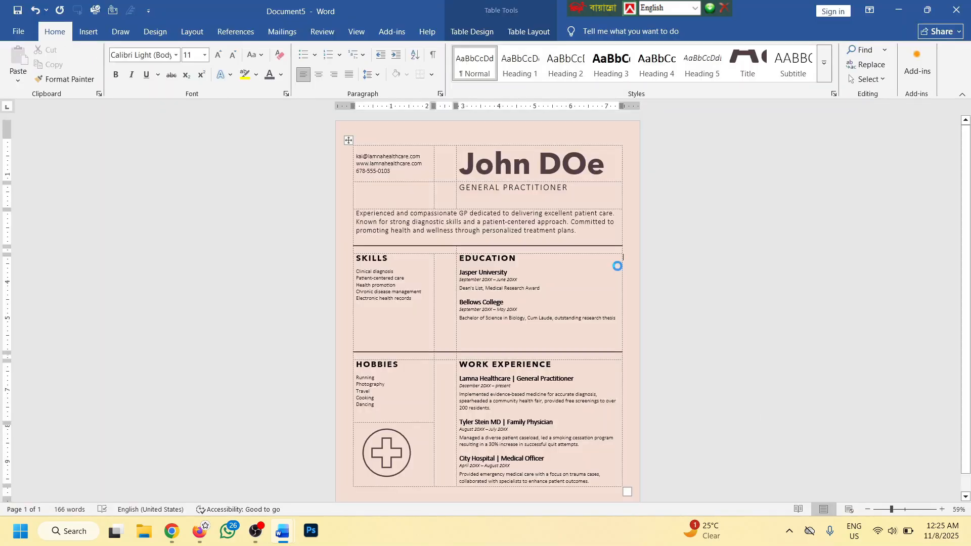
scroll(572, 259, "down", 5)
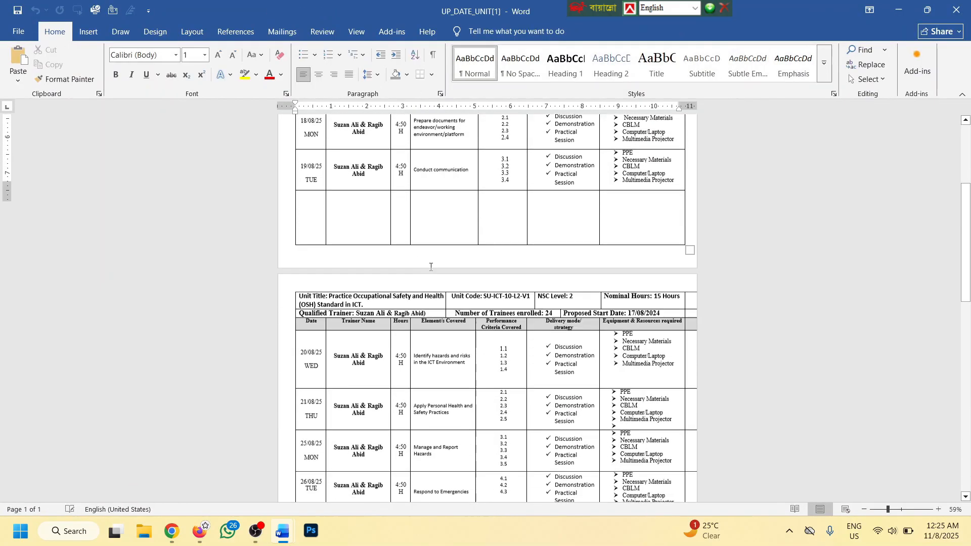
Review UP_DATE_UNIT[1]'s Info properties (17 pages, 3066 words), then close it
left_click(16, 32)
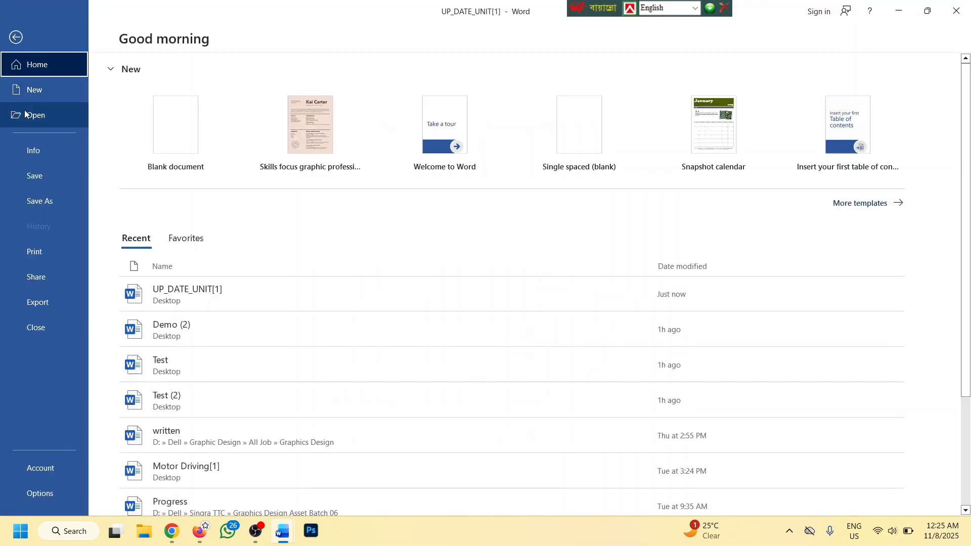
left_click(26, 153)
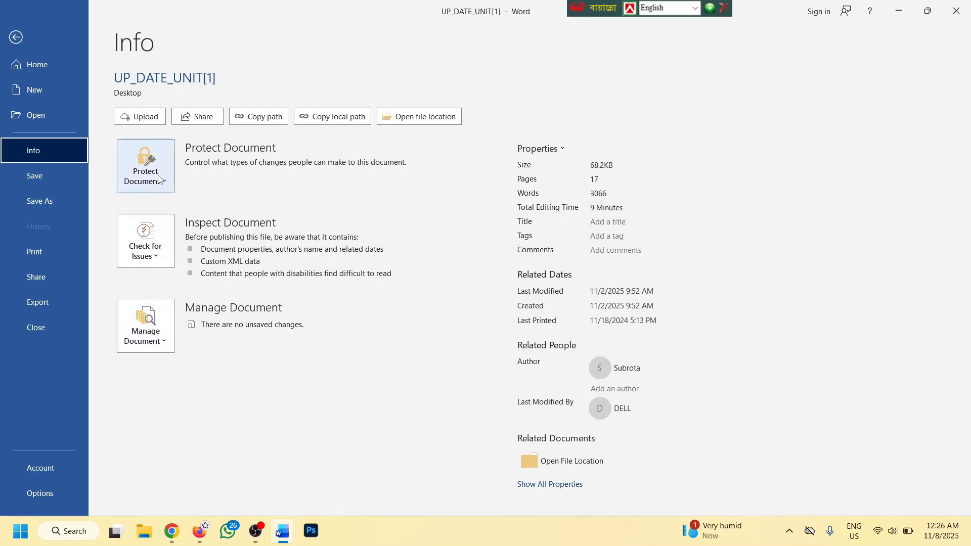
left_click(12, 37)
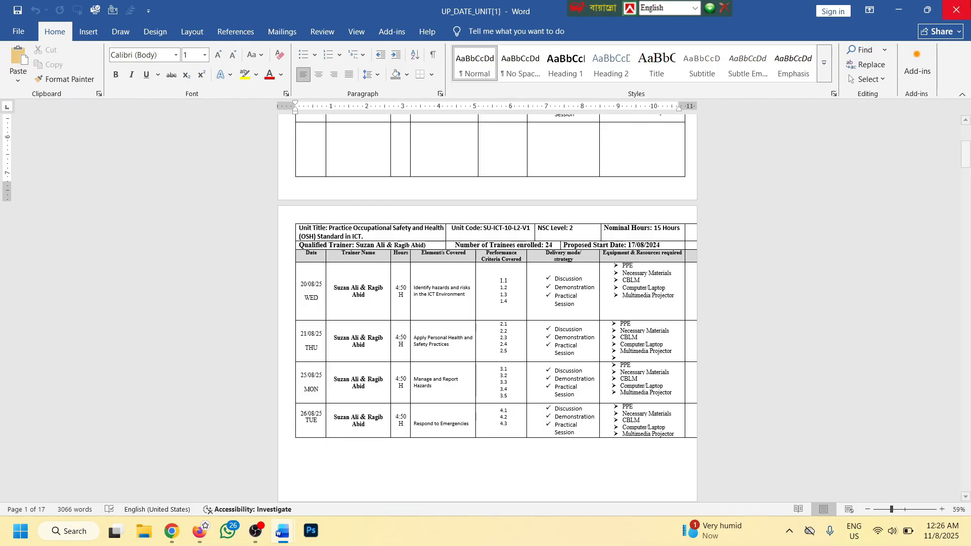
left_click(958, 7)
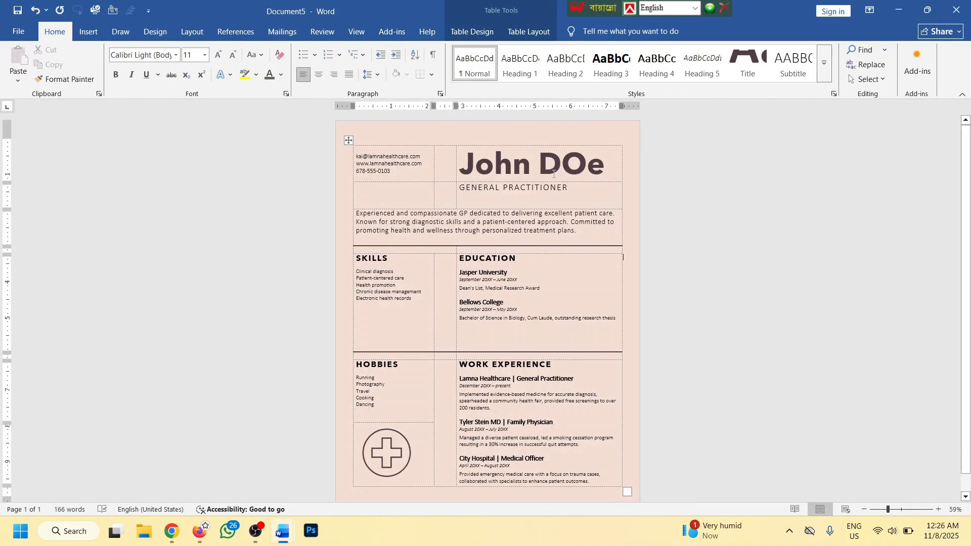
Encrypt Document5 with a password via Protect Document, then close its window
left_click(16, 32)
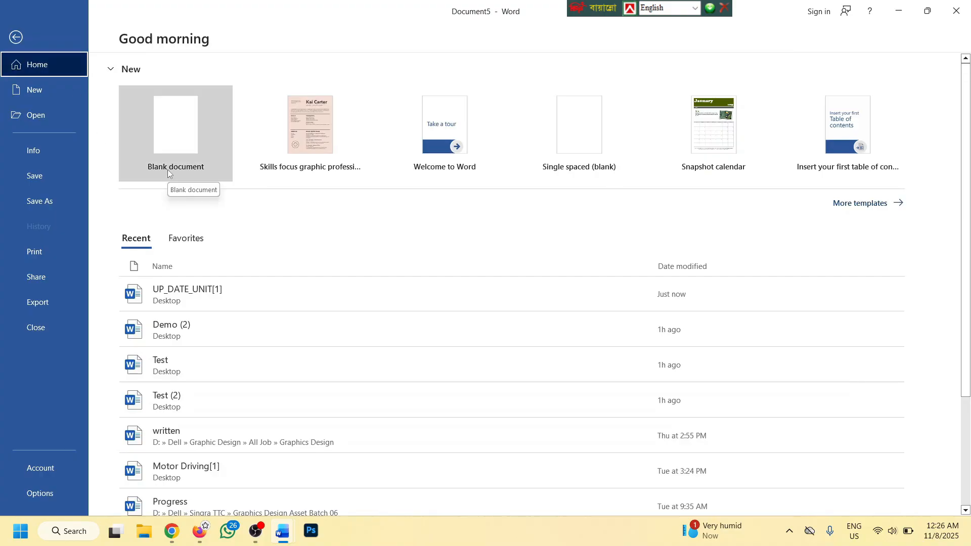
left_click(36, 151)
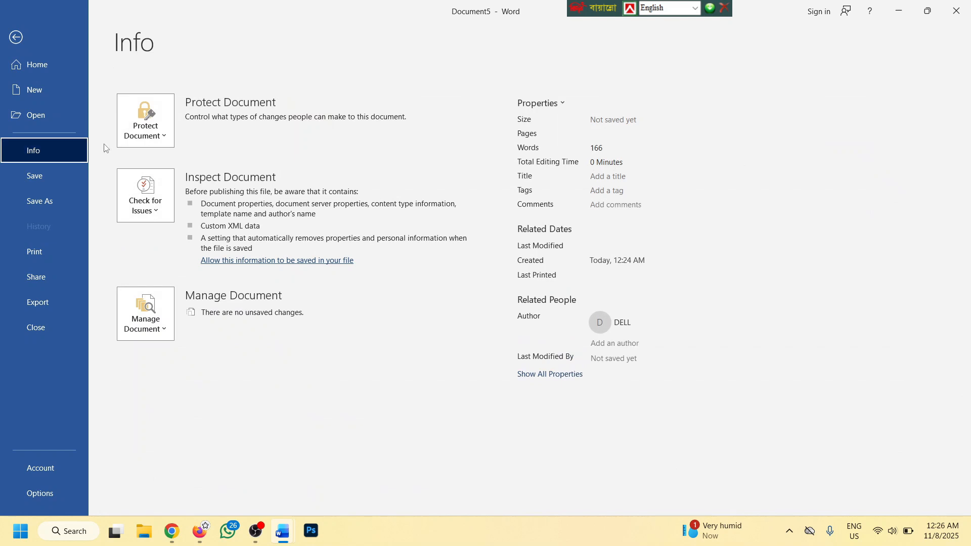
left_click(126, 124)
left_click(212, 191)
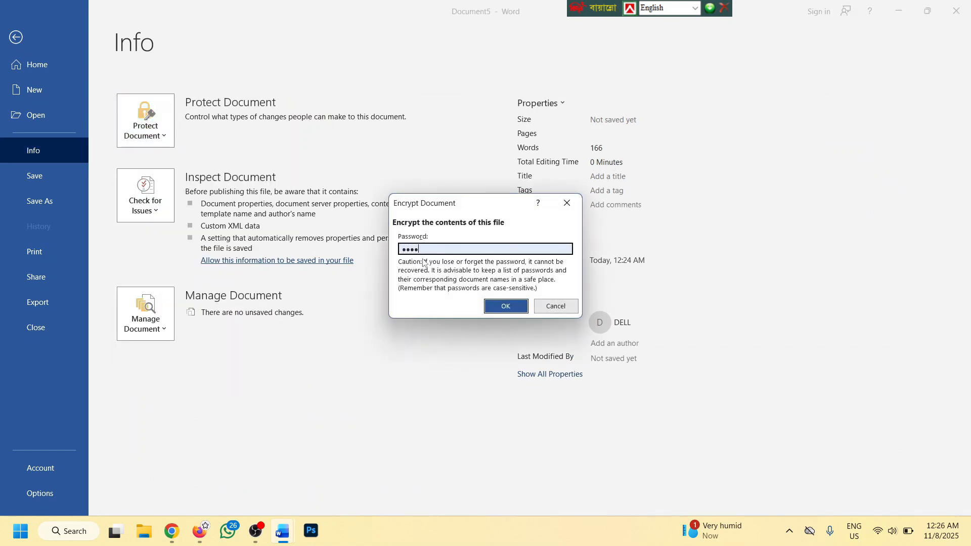
left_click(510, 303)
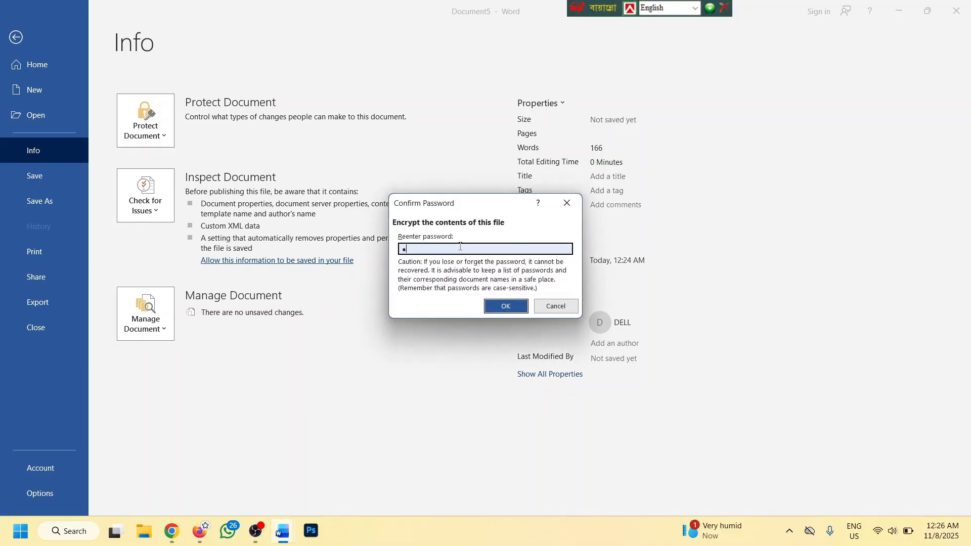
left_click(506, 306)
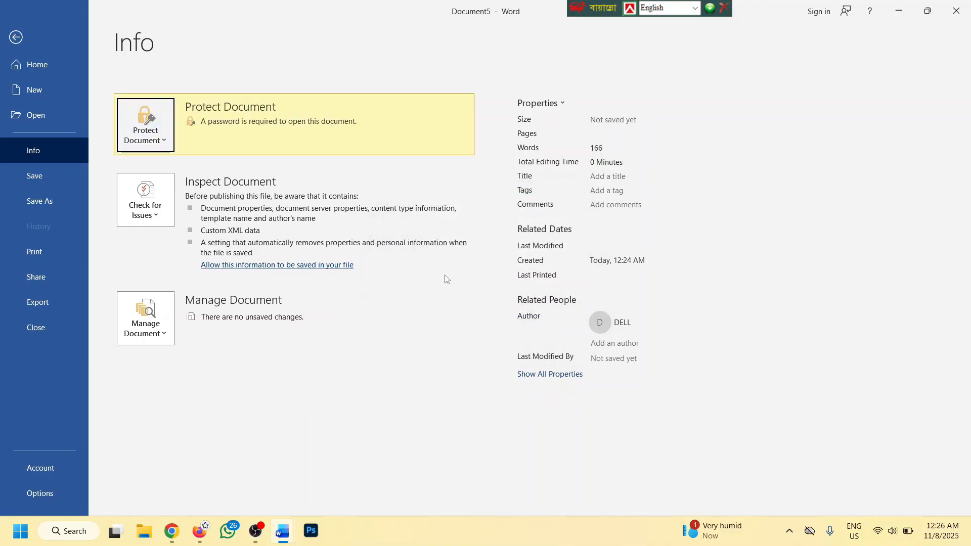
left_click(16, 38)
left_click(955, 10)
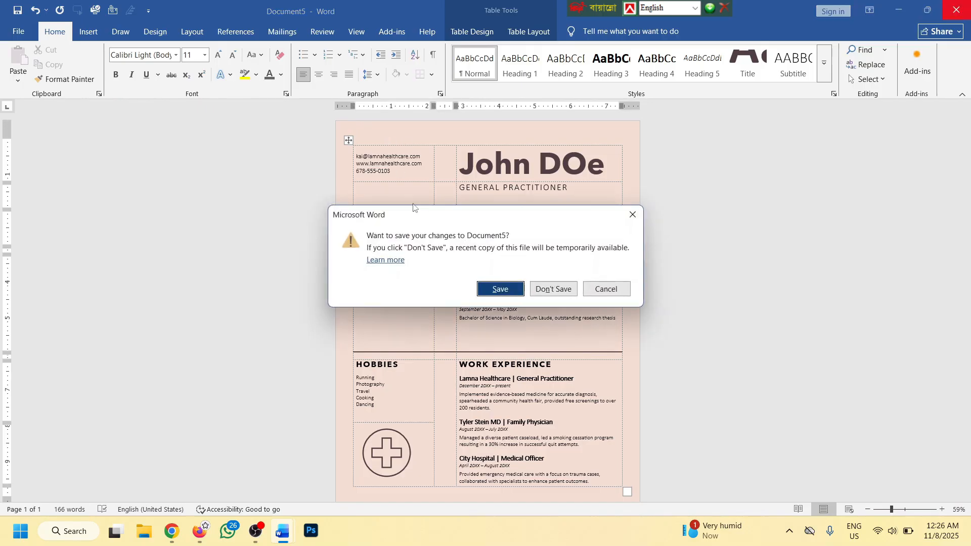
Save Document5's changes to the Desktop under the name 'password'
left_click(500, 290)
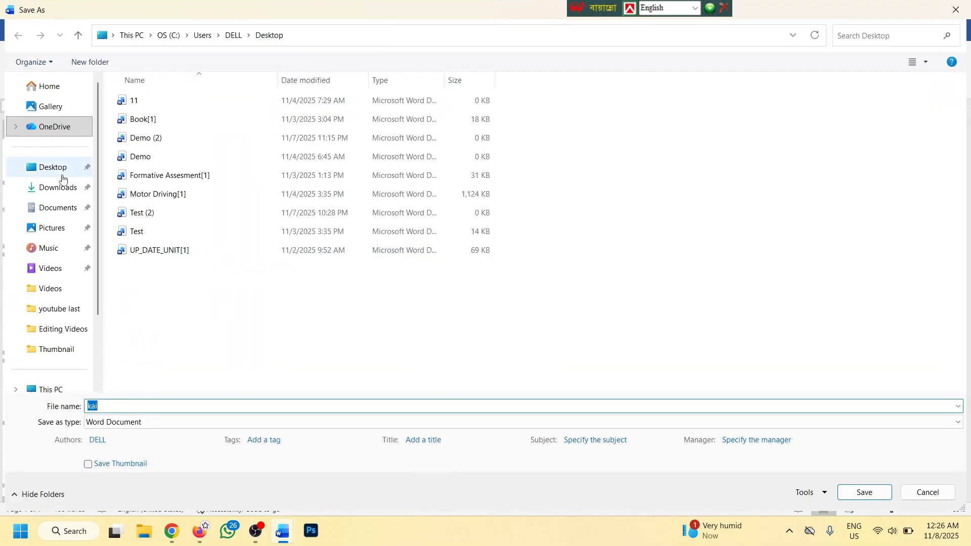
left_click(58, 169)
double_click(131, 407)
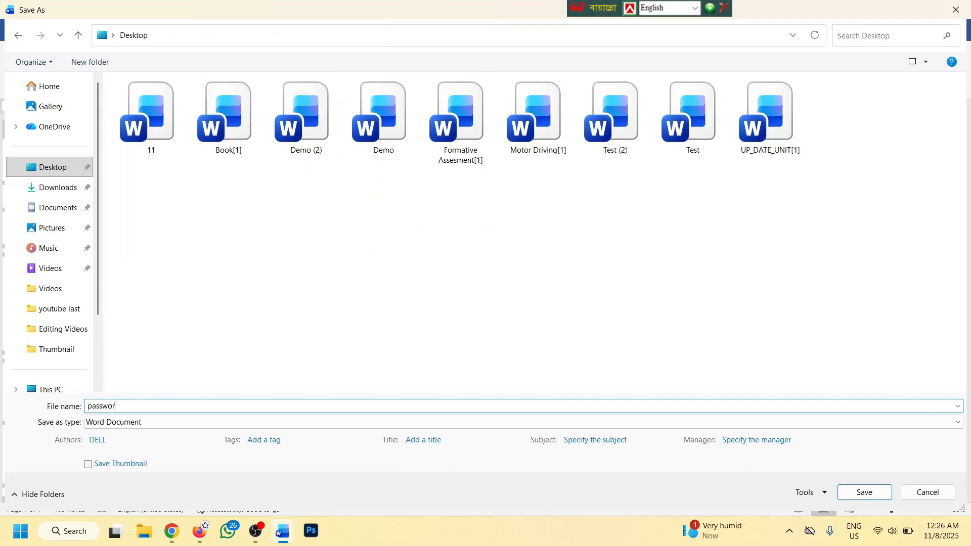
type("password")
left_click(863, 493)
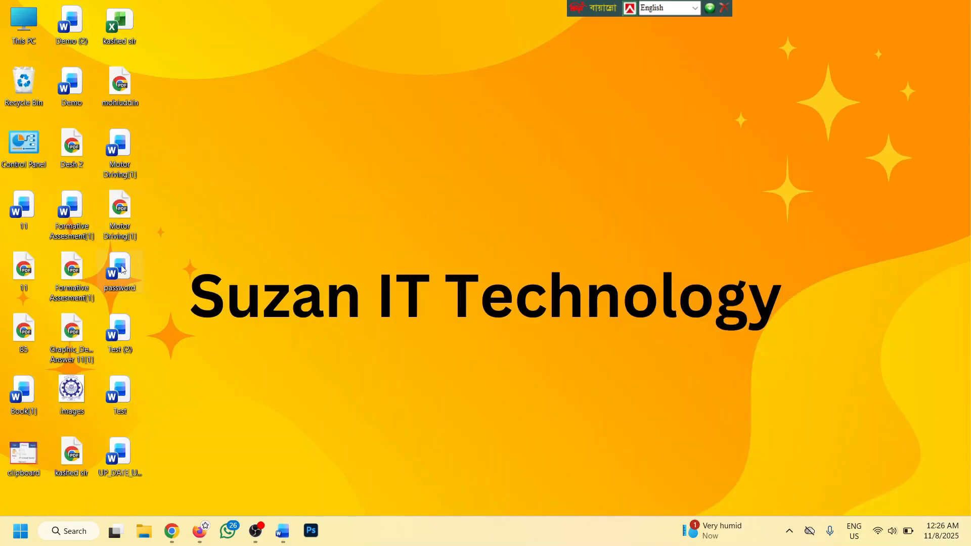
Reopen password.docx from the Desktop with its password, dismiss the personal-information notice, and zoom in
double_click(121, 268)
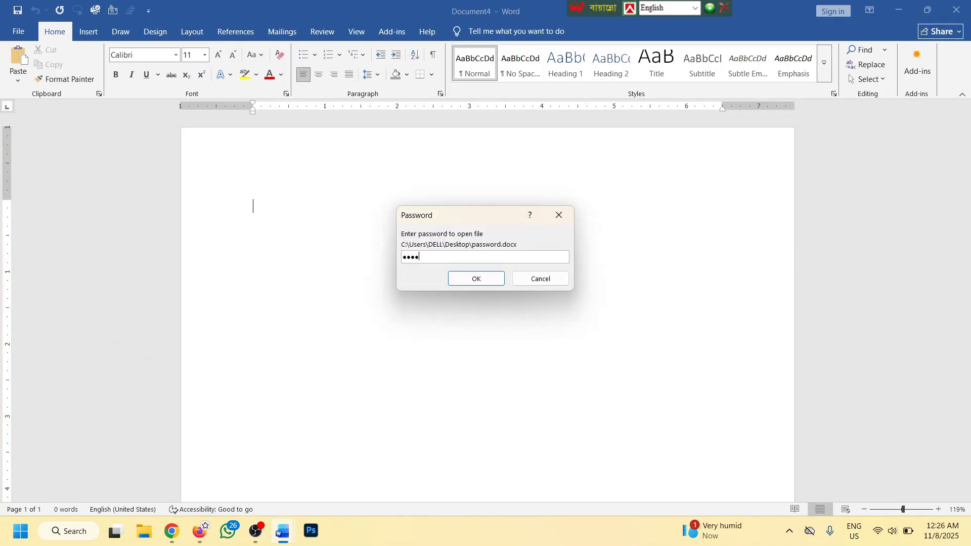
key("Return")
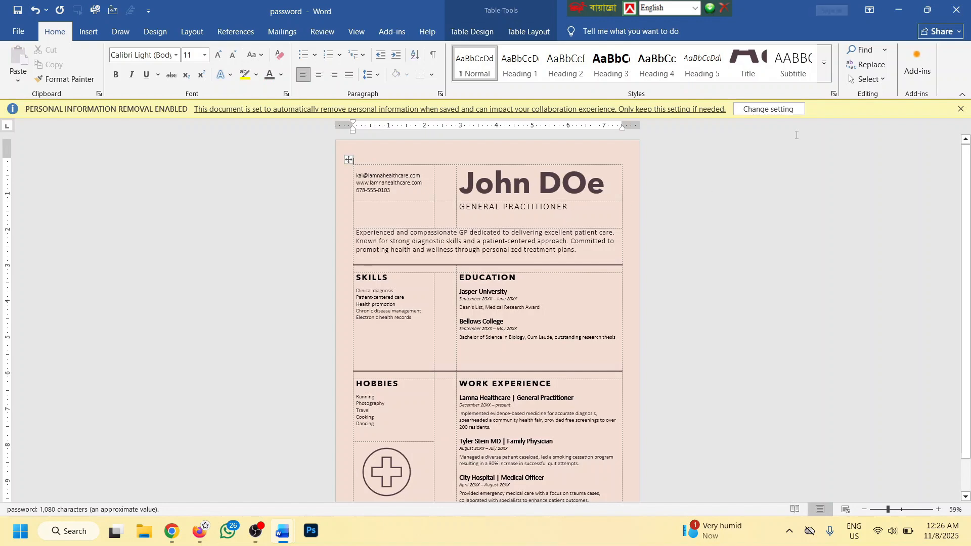
left_click(960, 109)
scroll(479, 242, "up", 4)
Remove the open password from password.docx by clearing the Encrypt with Password field
scroll(480, 242, "up", 3)
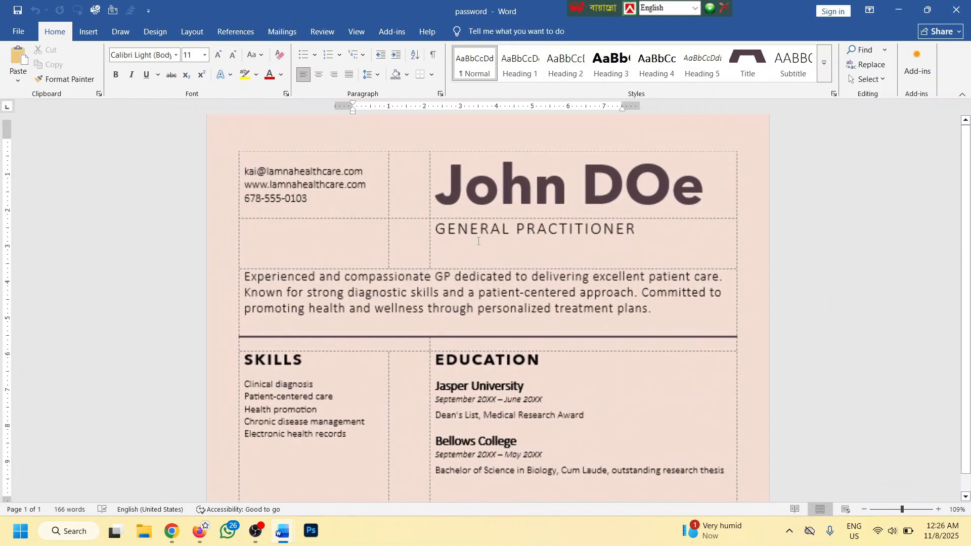
left_click(19, 32)
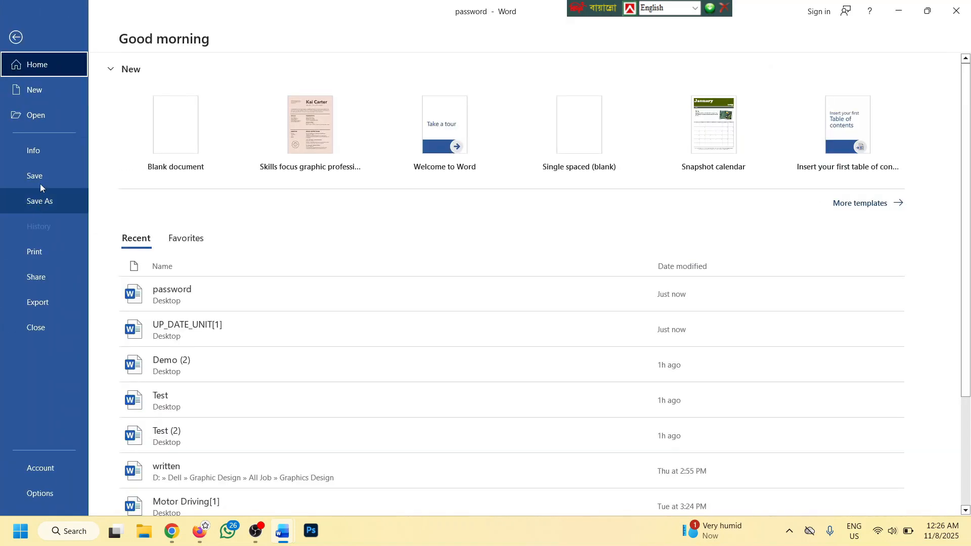
left_click(33, 150)
left_click(155, 179)
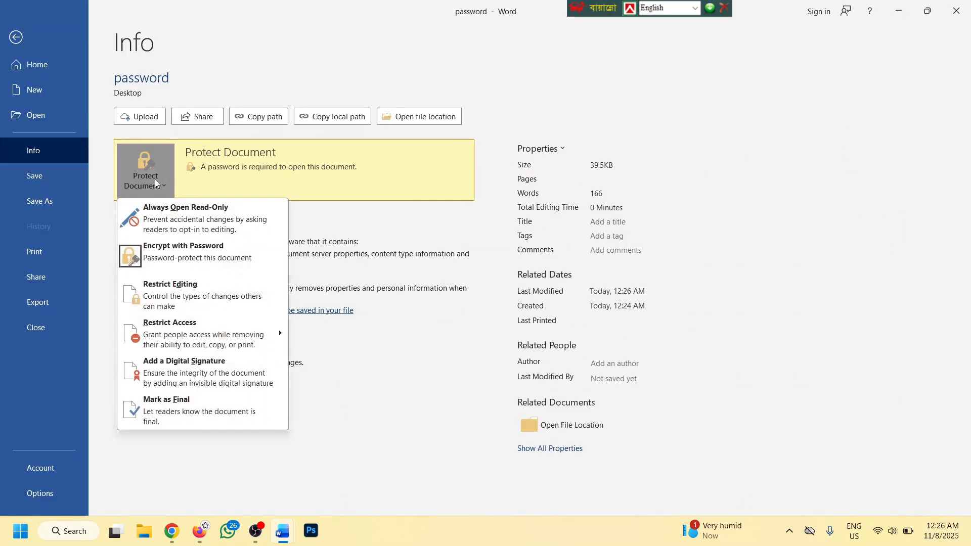
left_click(181, 248)
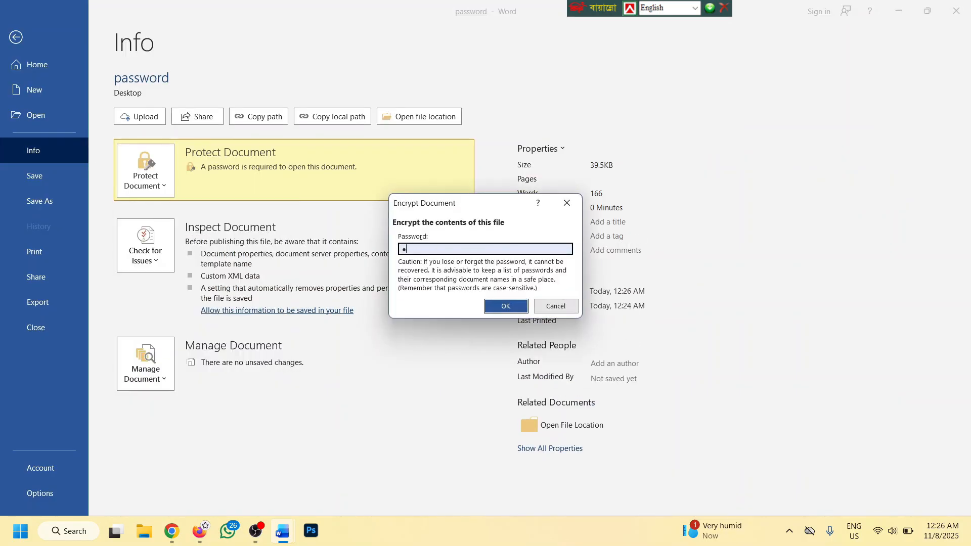
left_click(489, 307)
Close password.docx saving the changes, then reopen it from the Desktop
left_click(957, 10)
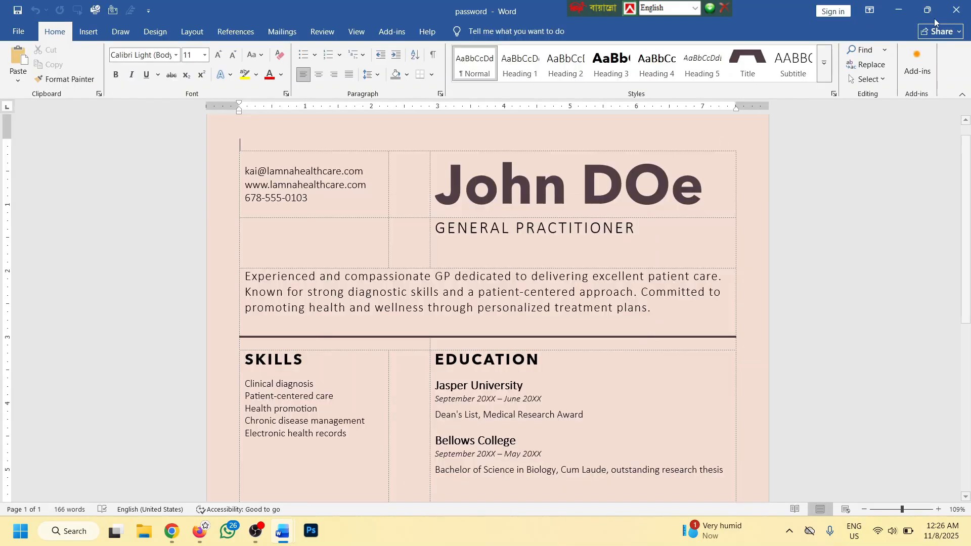
left_click(505, 284)
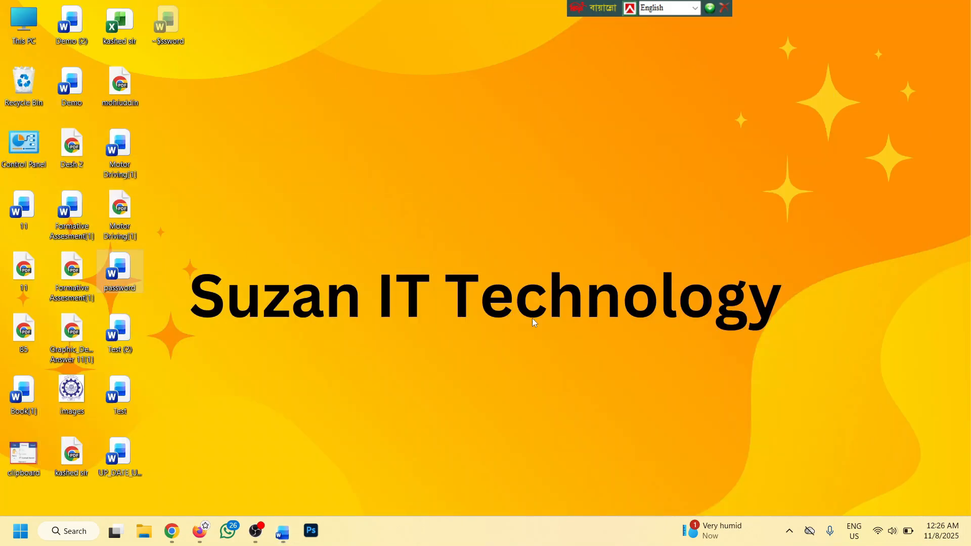
double_click(114, 275)
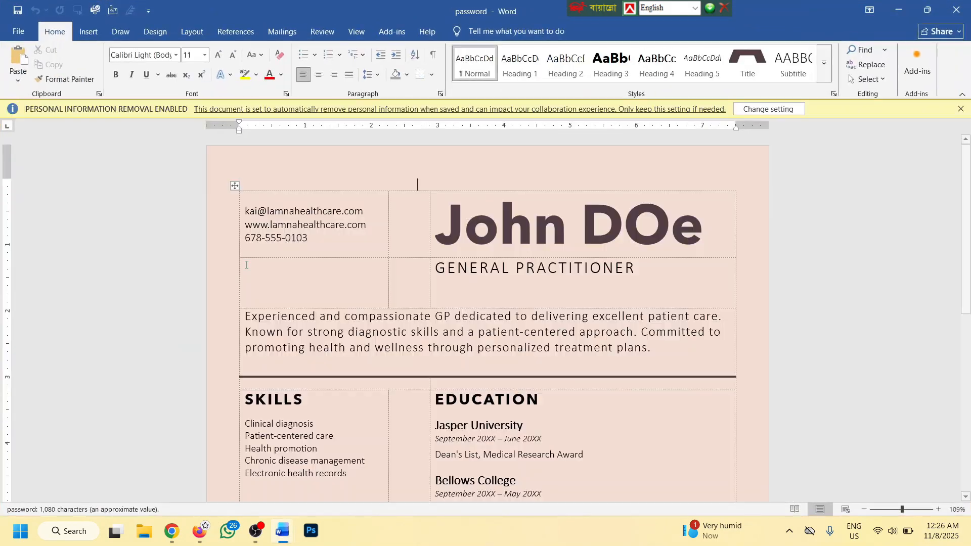
Look over the Manage Document options on the Info page, then return to the document
left_click(18, 31)
left_click(47, 159)
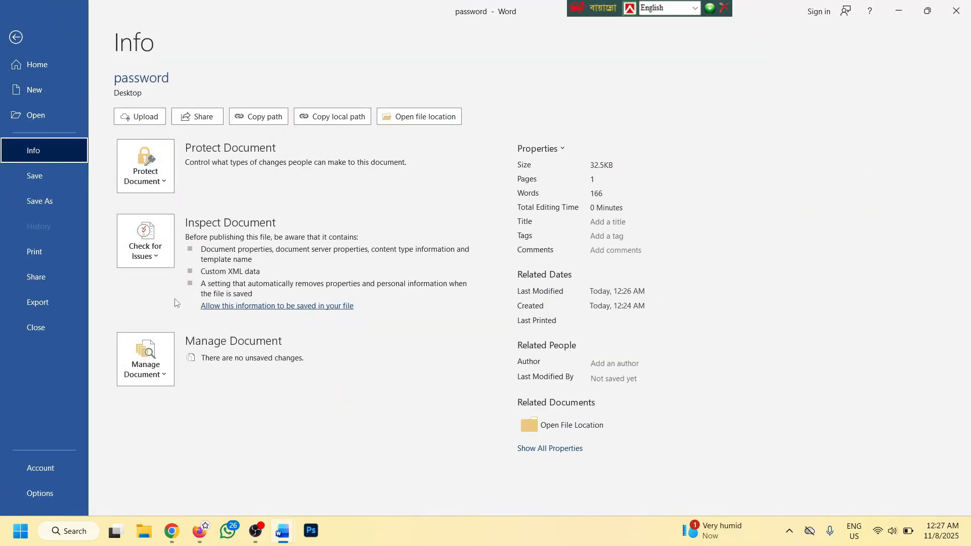
left_click(159, 369)
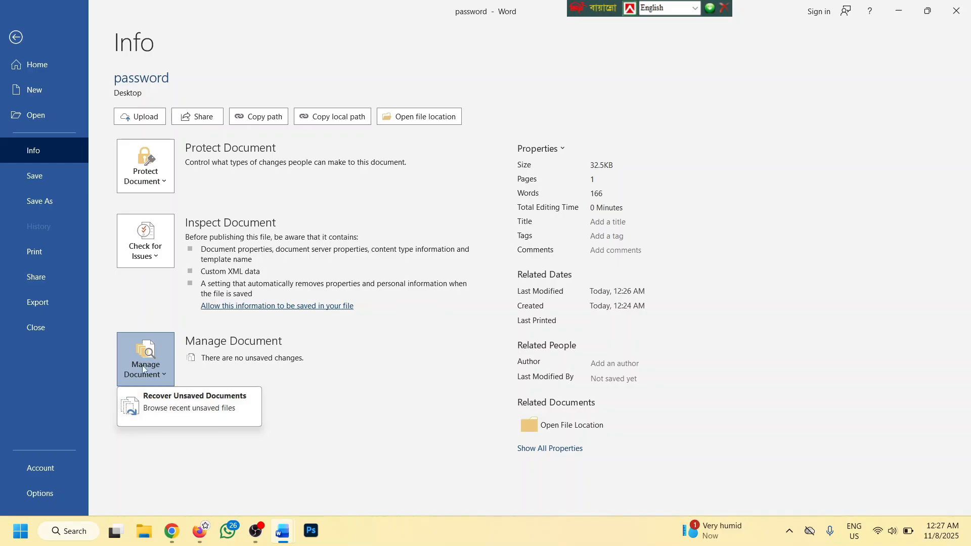
left_click(16, 39)
left_click(16, 39)
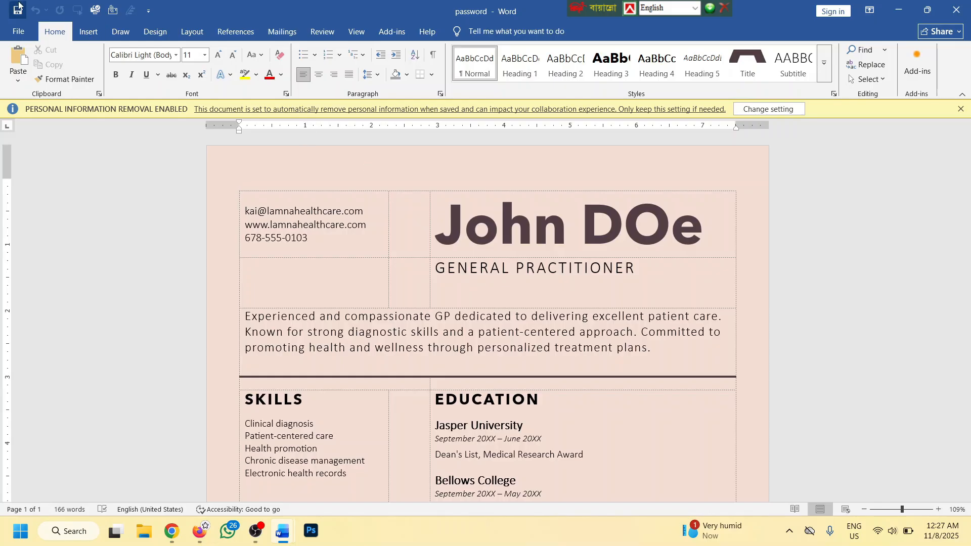
Open Recover Unsaved Documents from the Manage Document options on the Info page
left_click(18, 32)
left_click(32, 150)
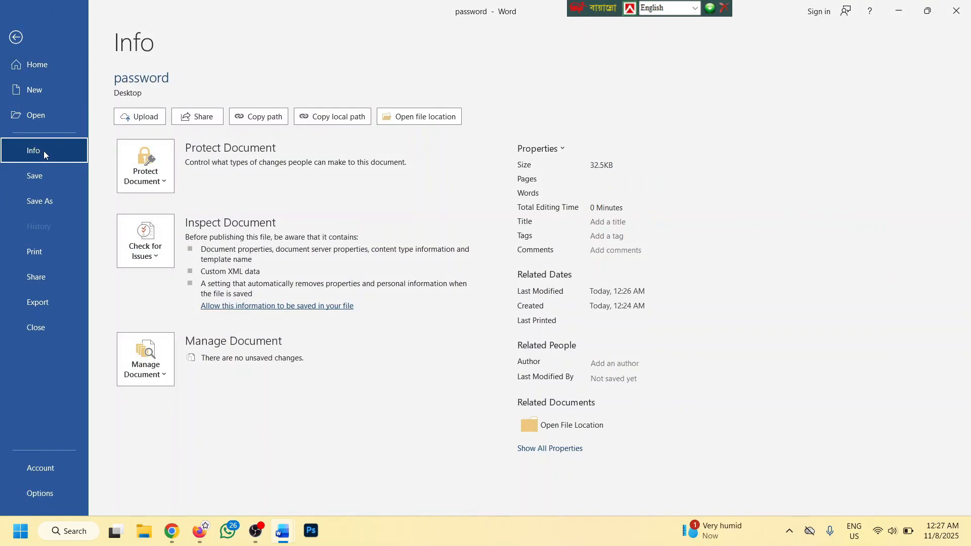
left_click(163, 374)
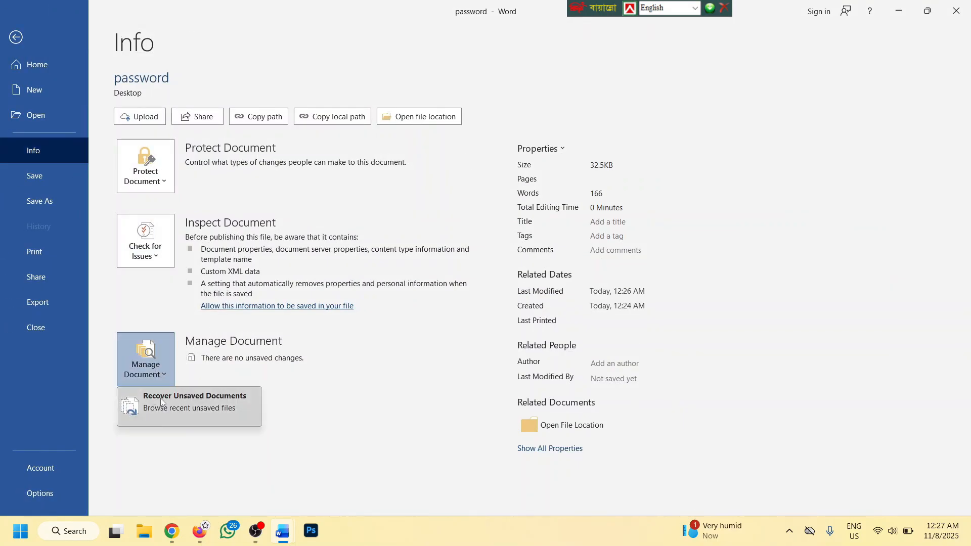
left_click(192, 401)
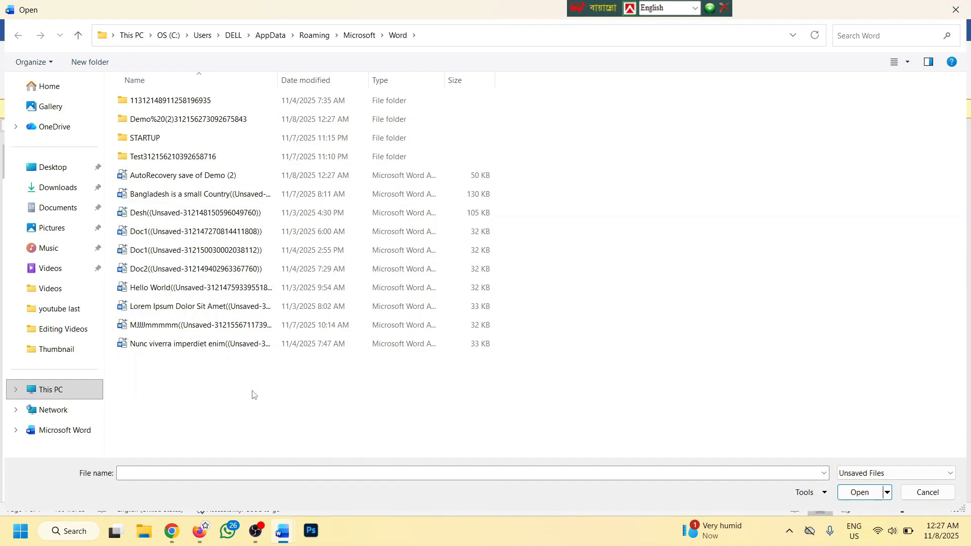
Open the 'Bangladesh is a small Country' draft and save it to the Desktop as 'recovery file'
left_click(207, 198)
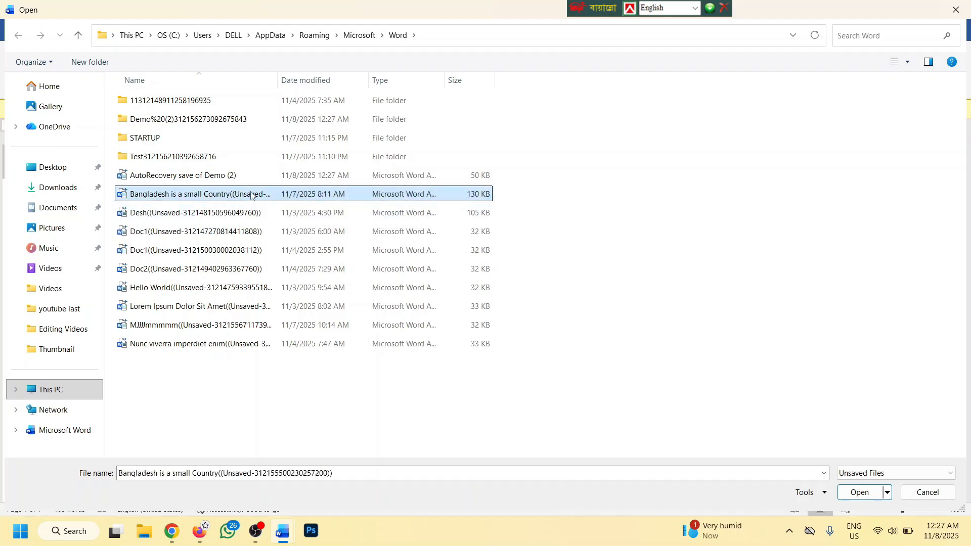
left_click(860, 492)
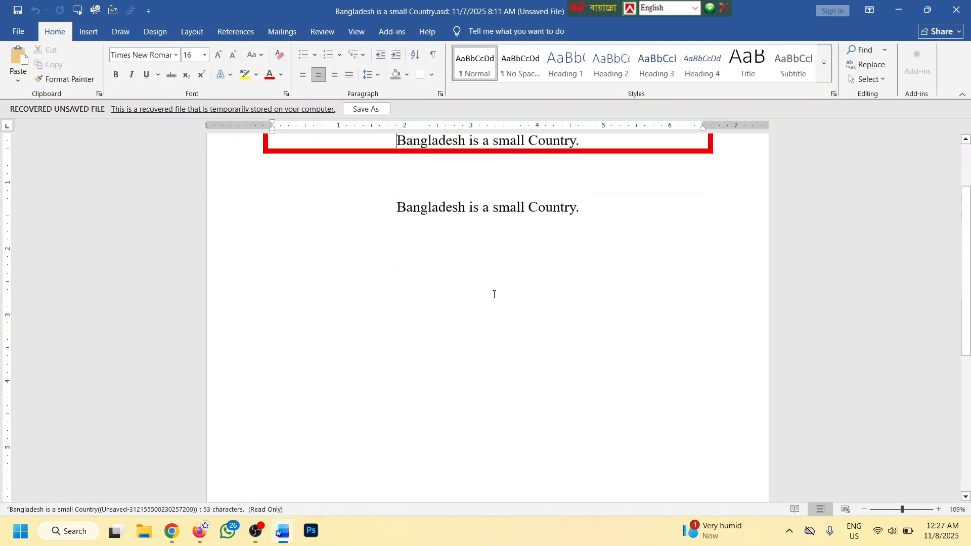
left_click(369, 110)
left_click(56, 166)
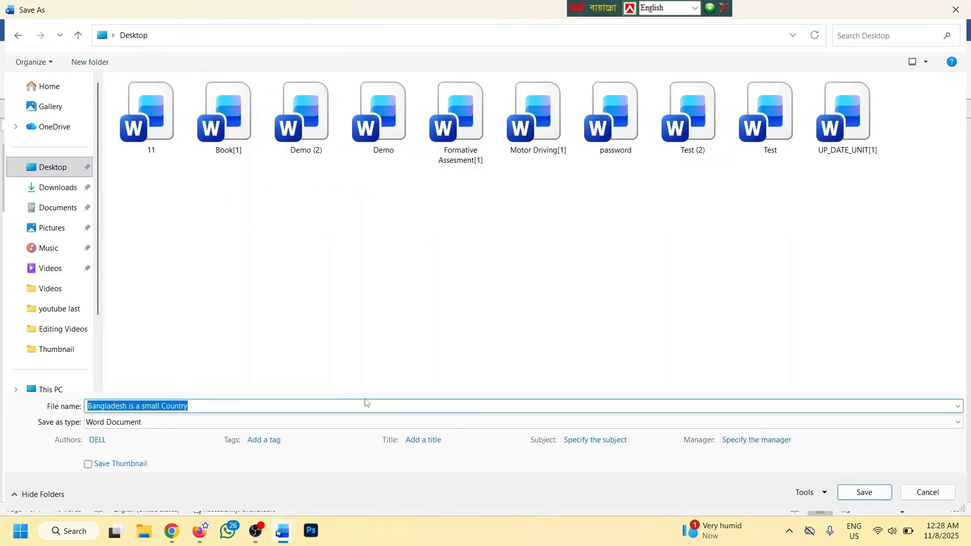
type("recovery file")
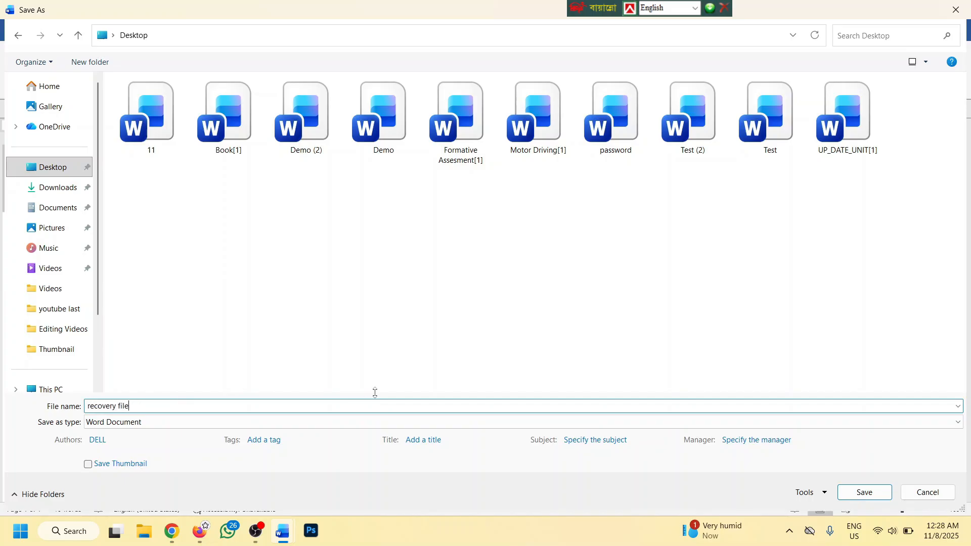
left_click(875, 494)
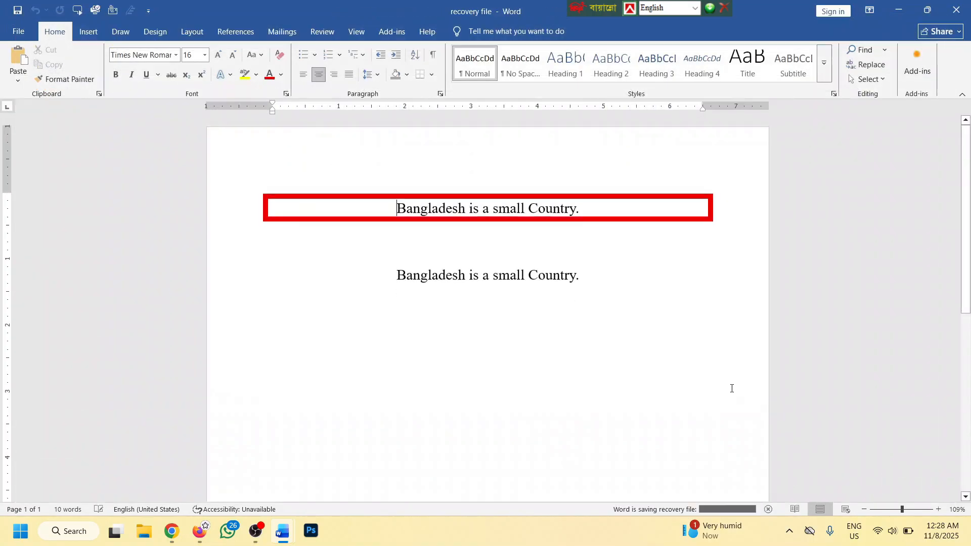
Reopen 'recovery file' from the Desktop in Word
key("super+d")
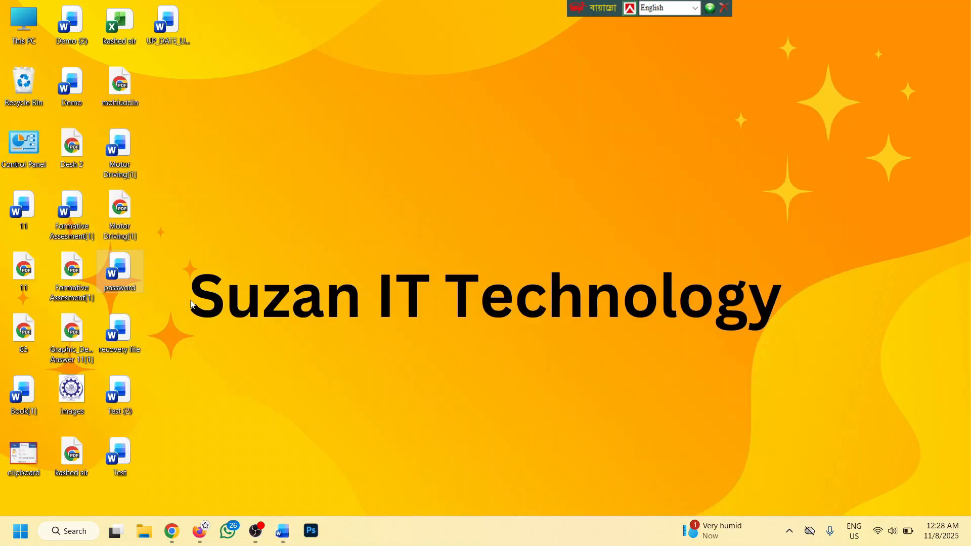
double_click(126, 334)
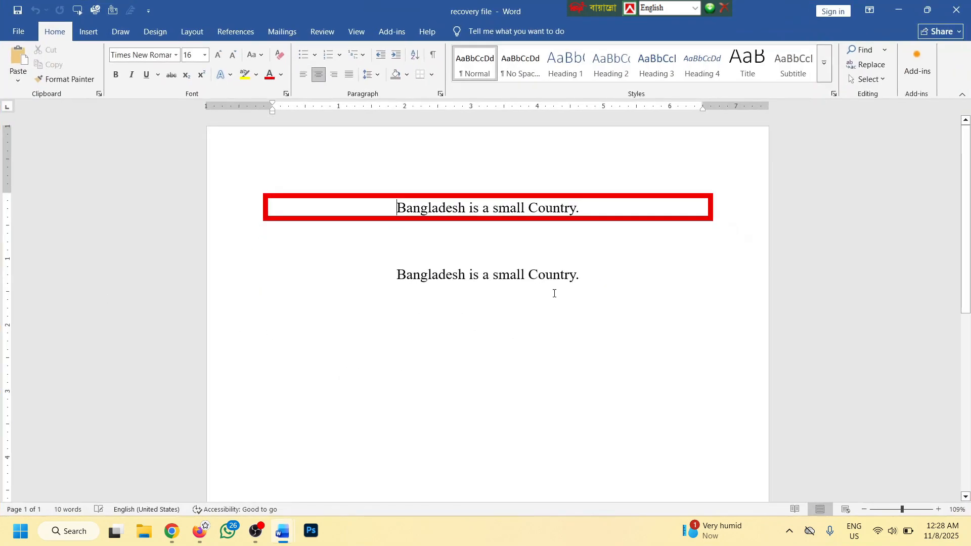
left_click(18, 33)
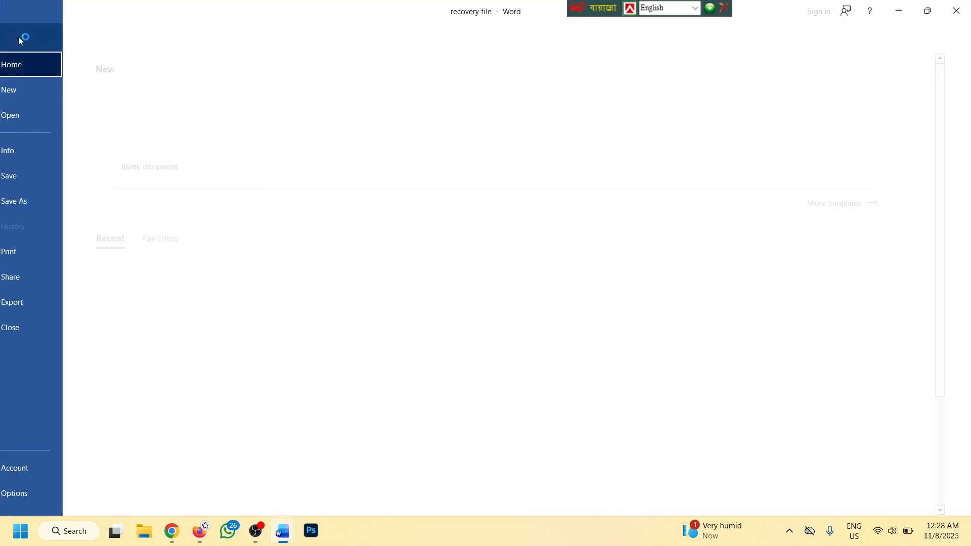
Check the recovery file's location, size, page and word count on the Info page
left_click(36, 154)
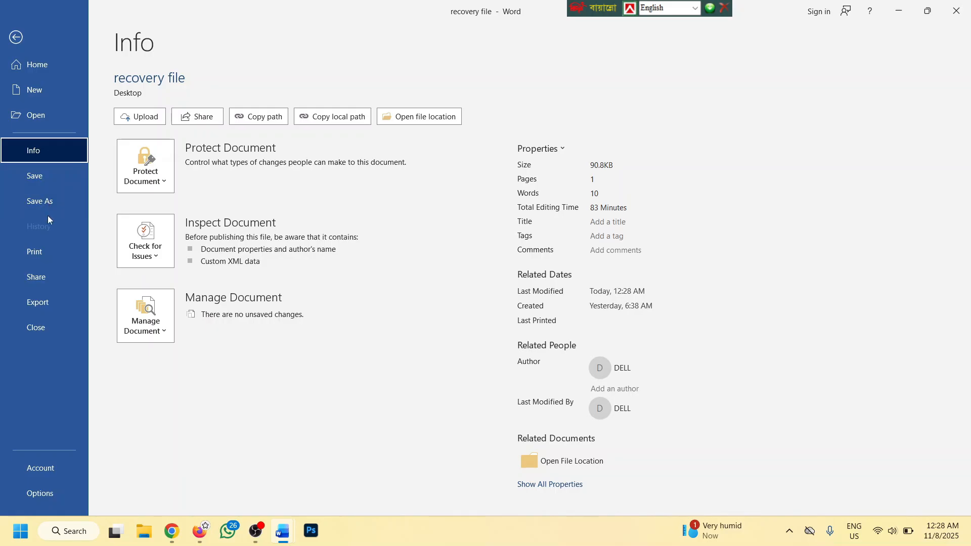
Type 'Mnfnv sfjb f' and 'esjf asgjargb' below the boxed heading, saving after each line
left_click(16, 37)
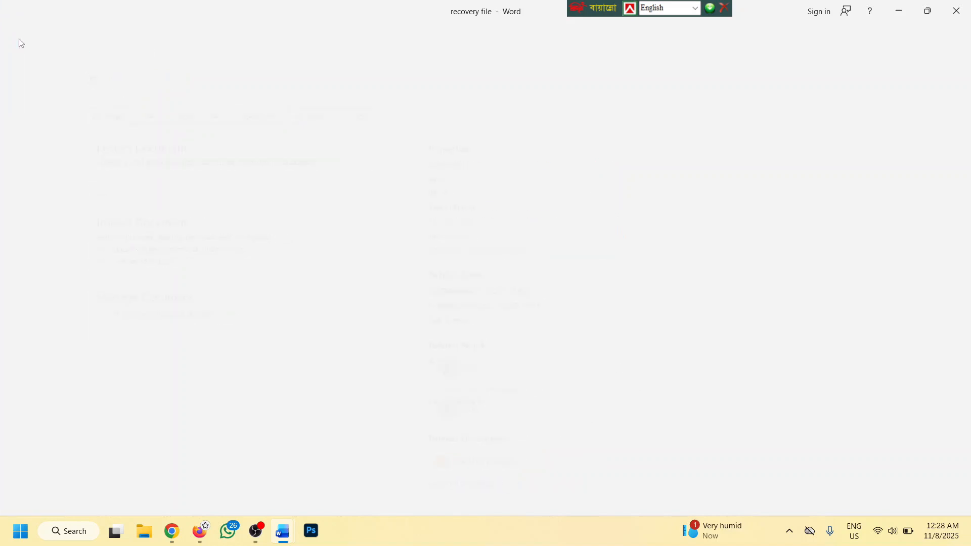
left_click(457, 231)
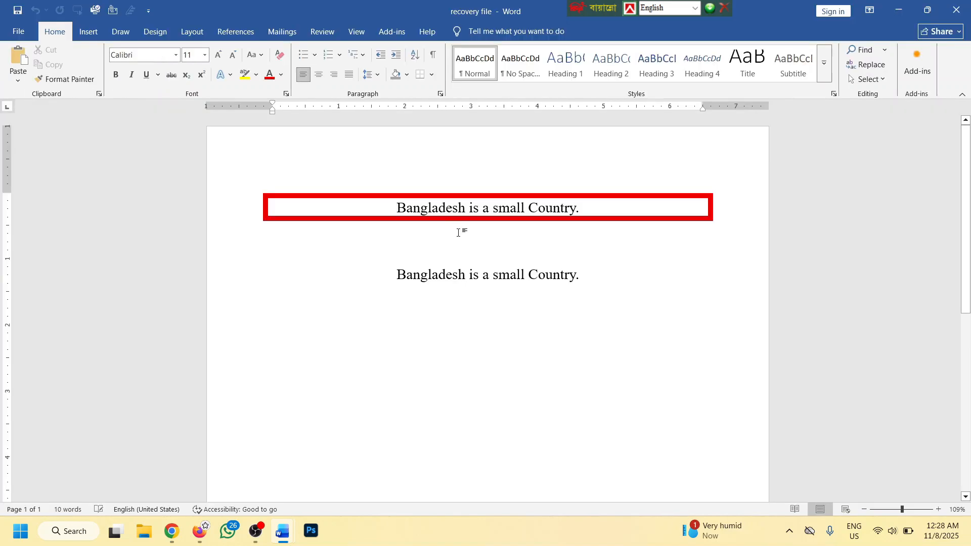
type("Mnfnv sfjb f")
key("ctrl+s")
key("ctrl+s")
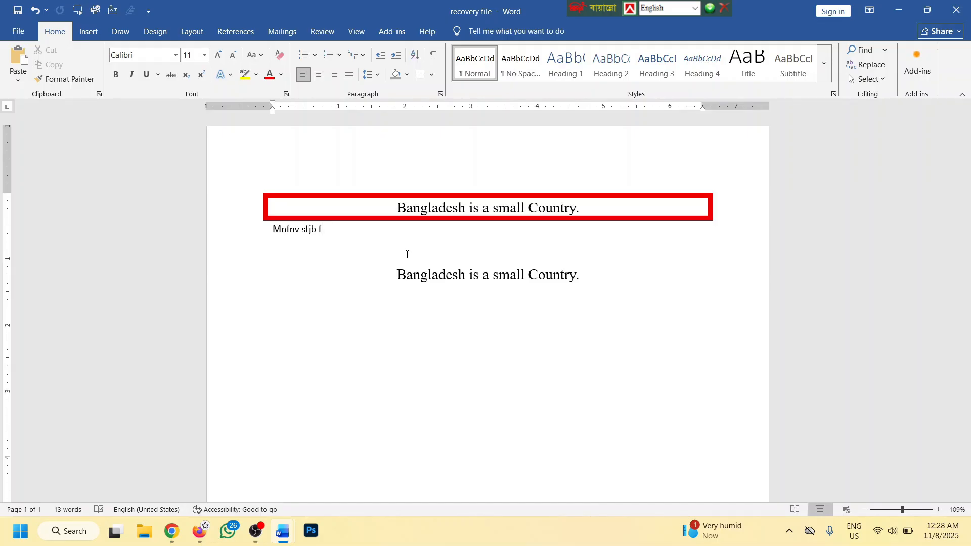
key("Return")
key("Return")
type("esjf asgjargb")
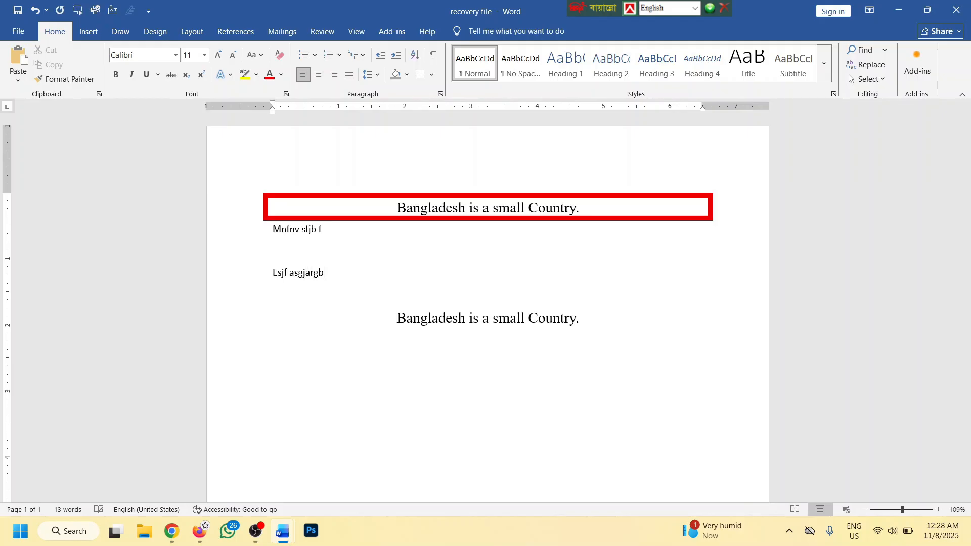
key("ctrl+s")
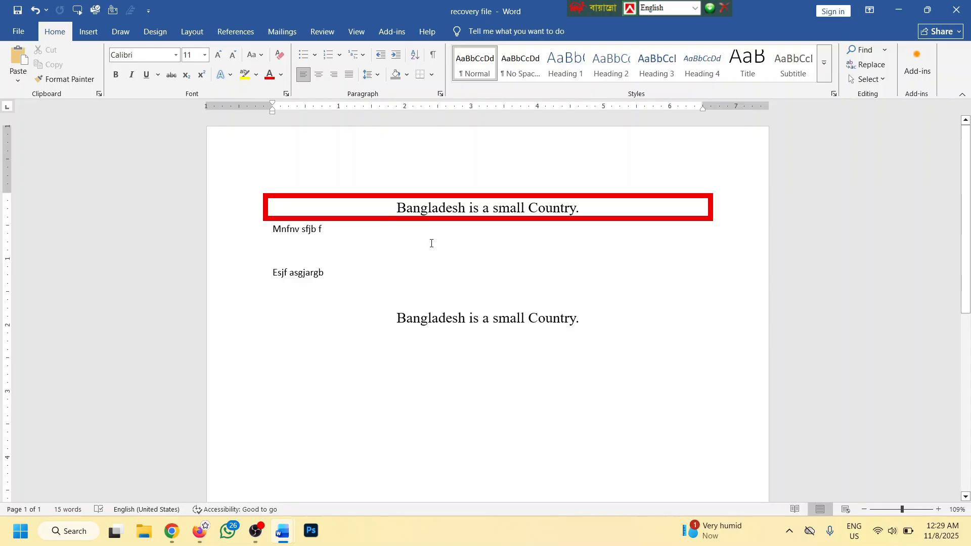
Save a copy of the document named 11 in the Documents folder
left_click(18, 31)
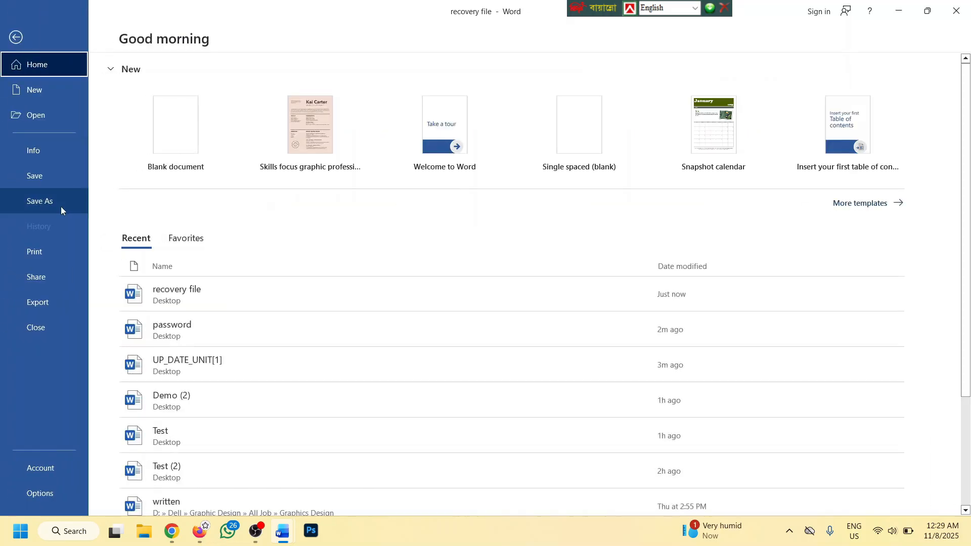
left_click(15, 37)
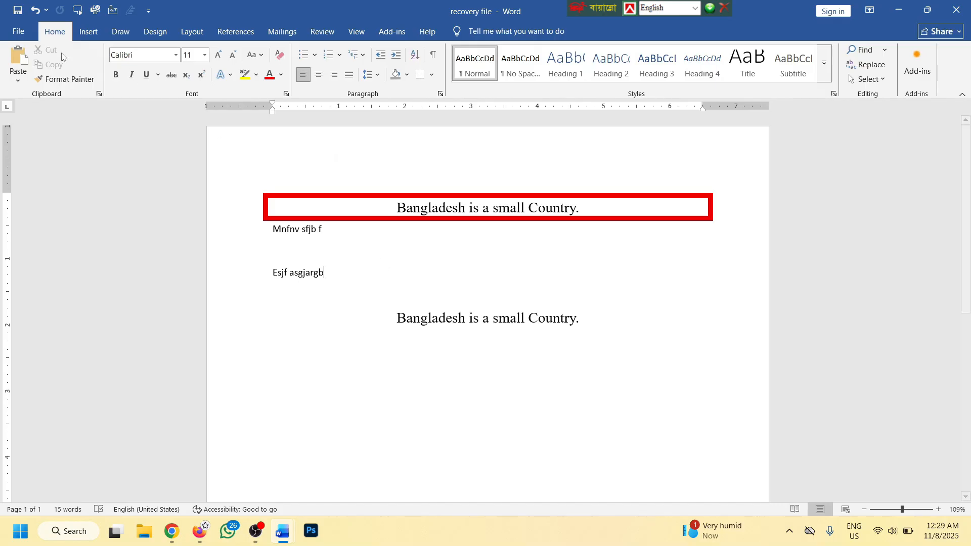
left_click(18, 31)
left_click(30, 207)
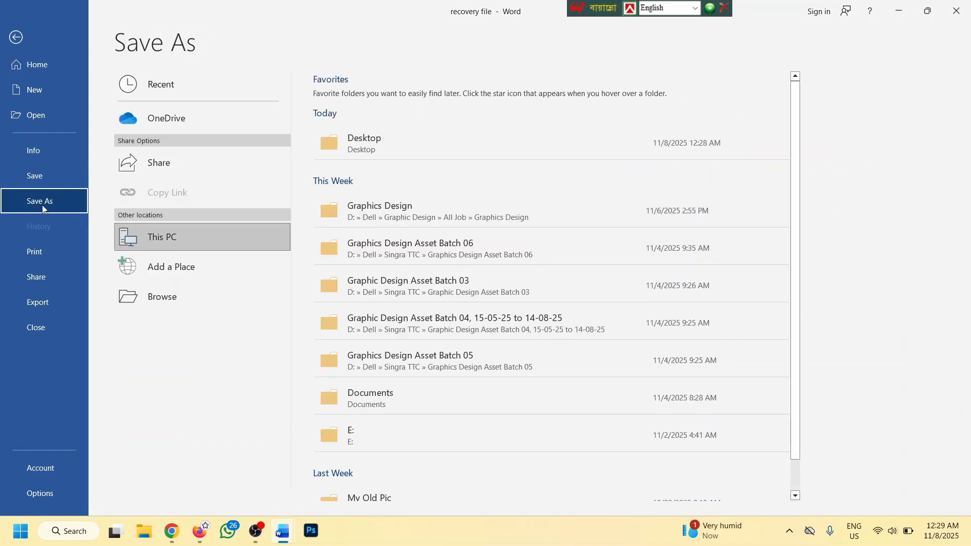
left_click(170, 296)
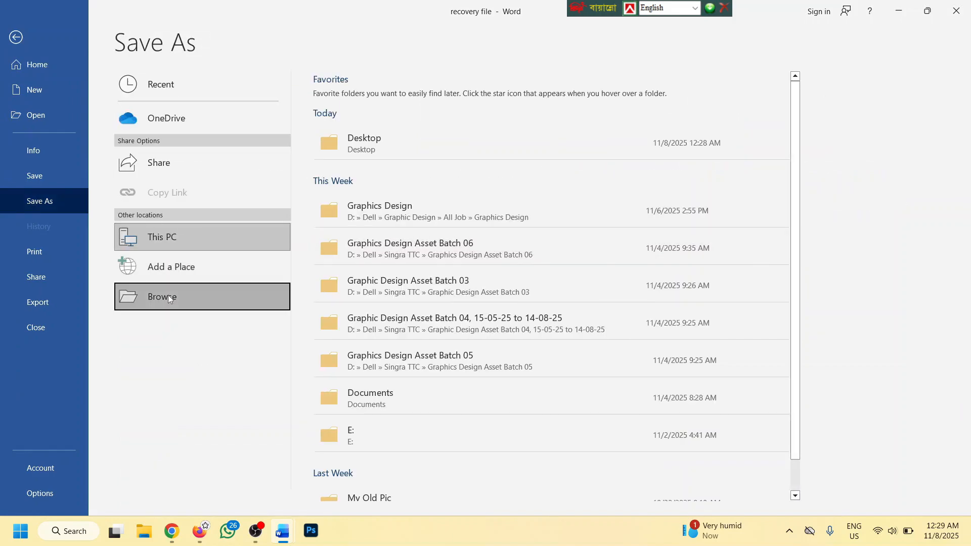
left_click(59, 216)
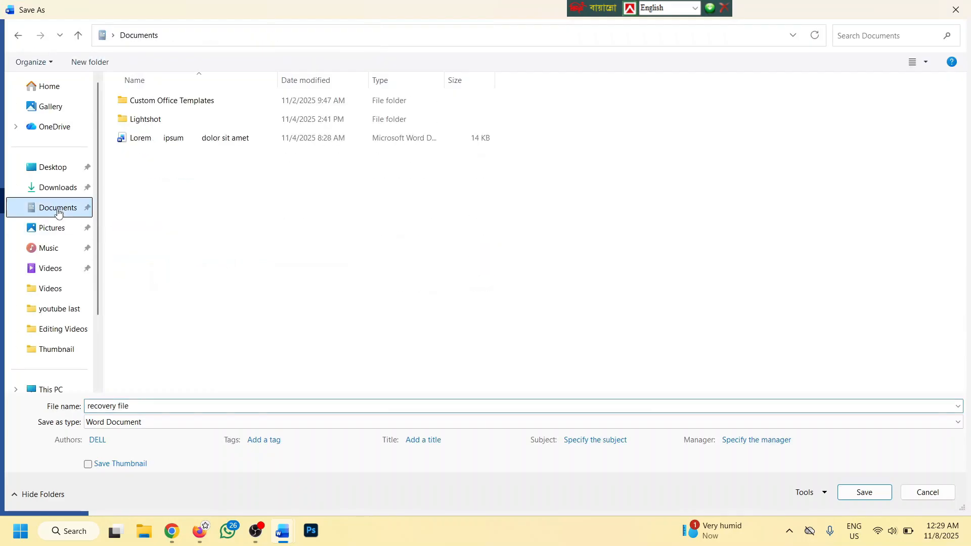
left_click(192, 408)
type("11")
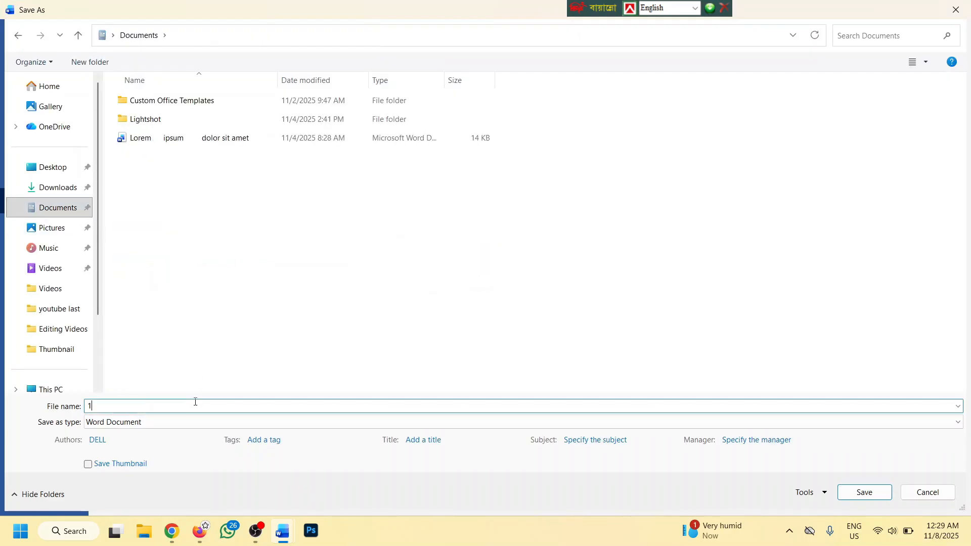
left_click(864, 492)
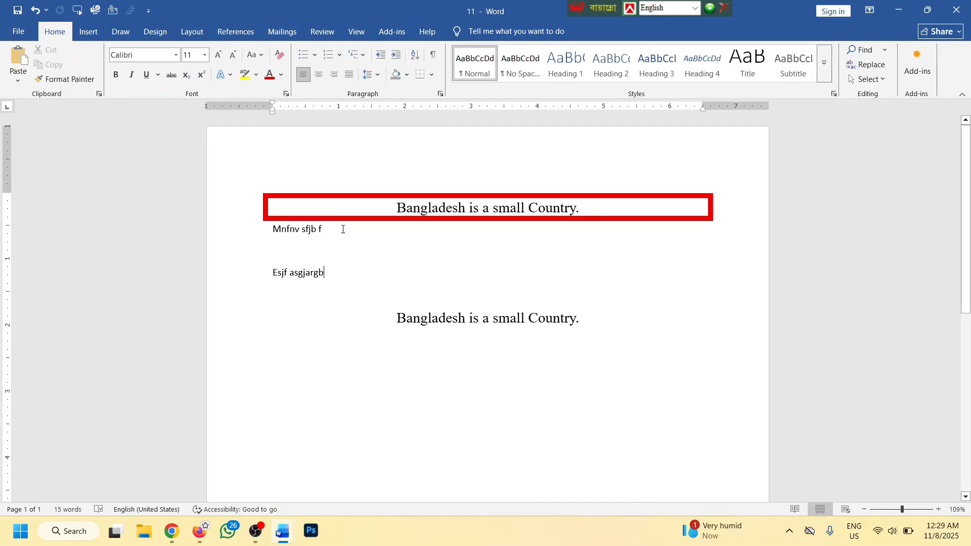
Save another copy onto the New Volume (E:) drive as 12
left_click(18, 32)
left_click(48, 201)
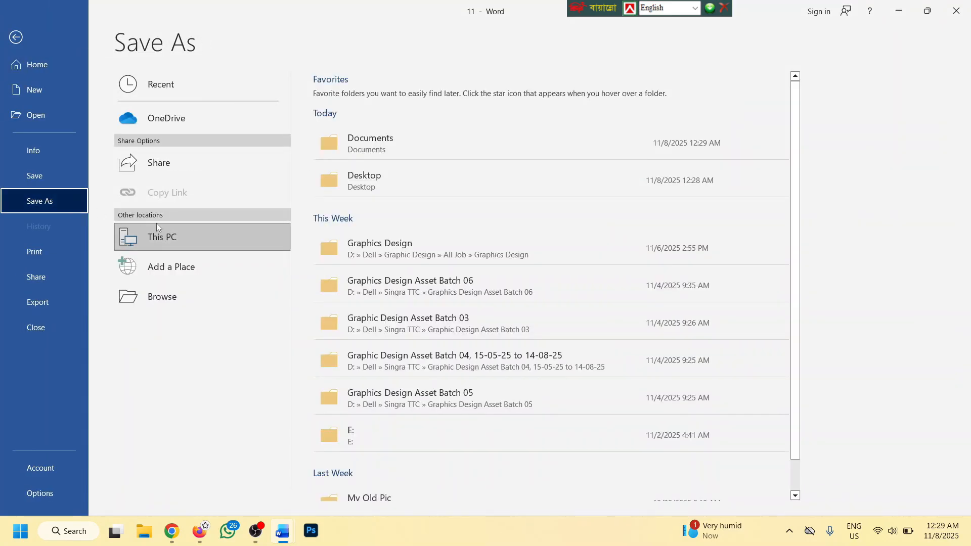
left_click(176, 295)
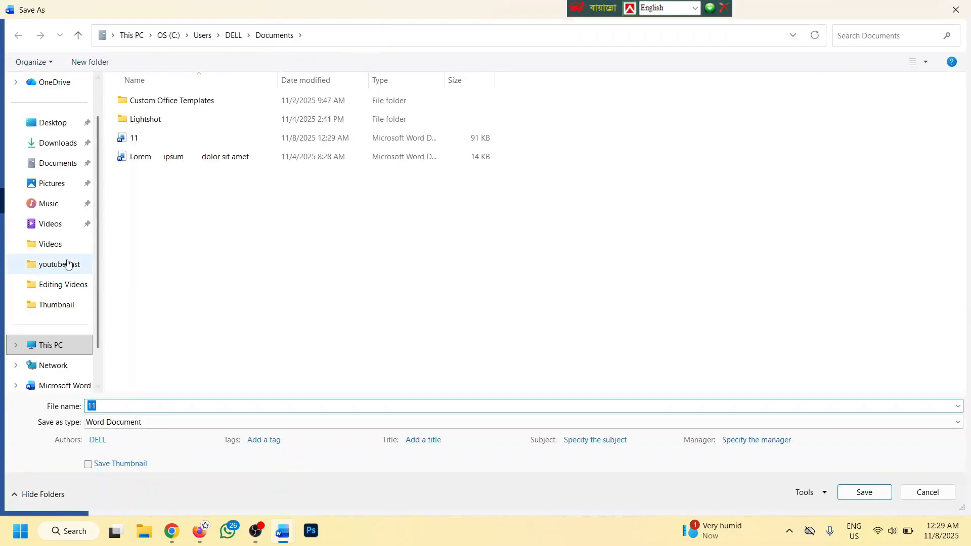
left_click(62, 352)
left_click(498, 110)
double_click(498, 109)
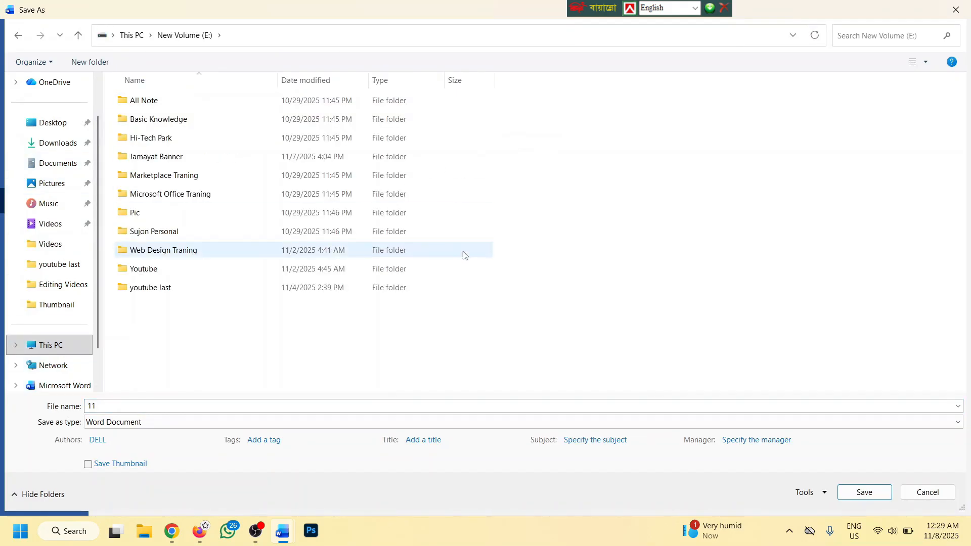
left_click(241, 405)
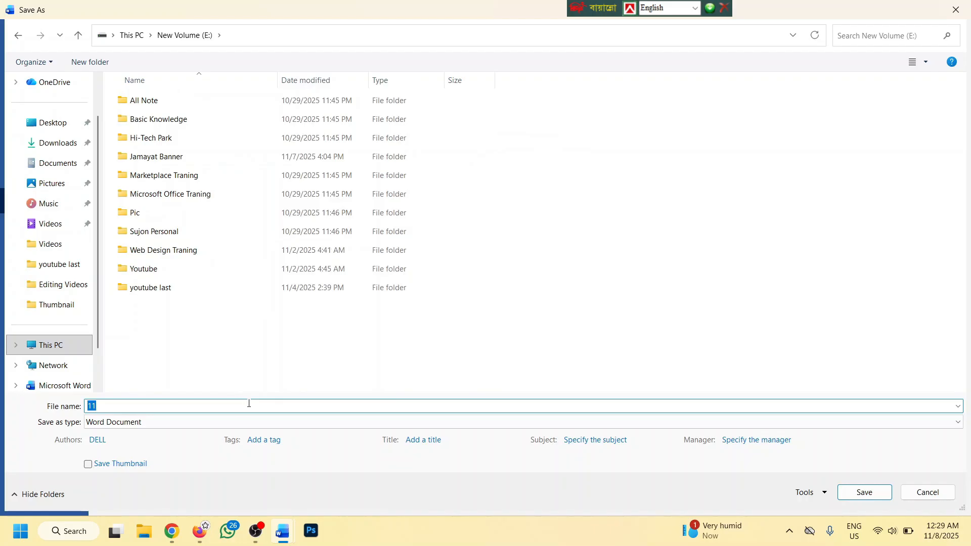
type("11")
left_click(859, 492)
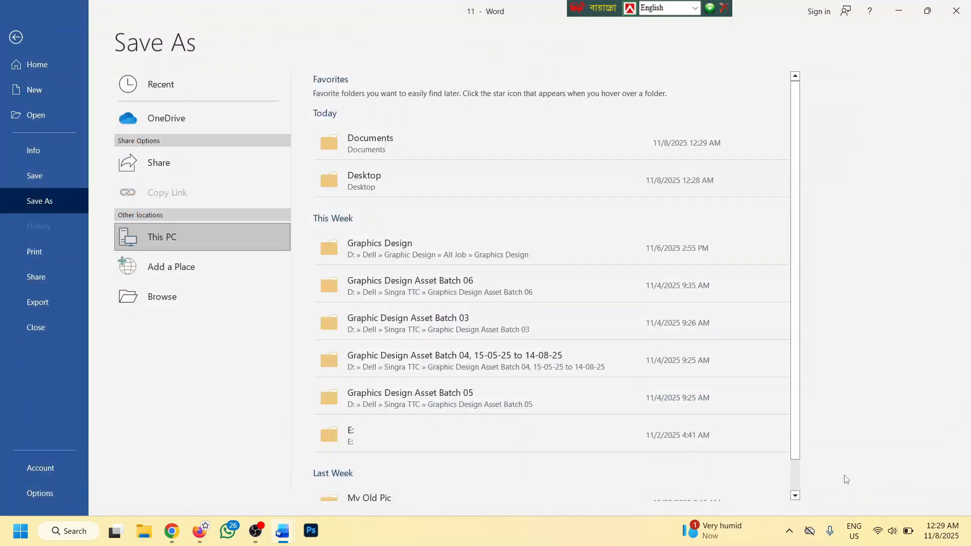
Save a third copy named 00 on the Desktop
left_click(16, 31)
left_click(47, 201)
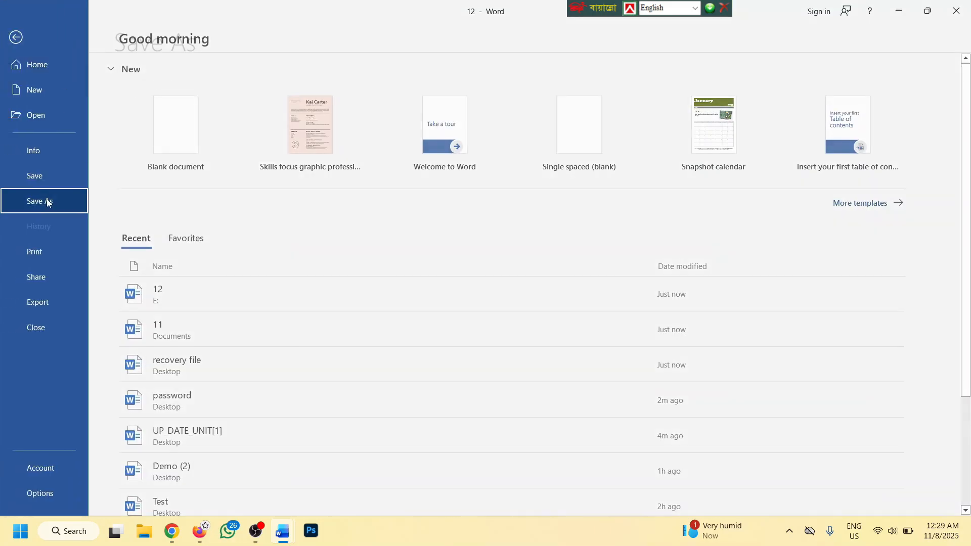
left_click(154, 353)
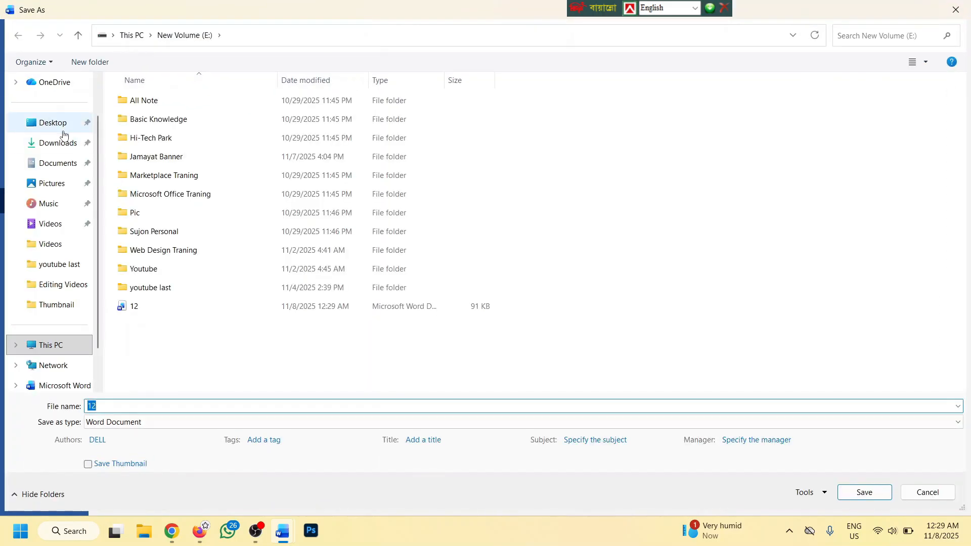
left_click(63, 126)
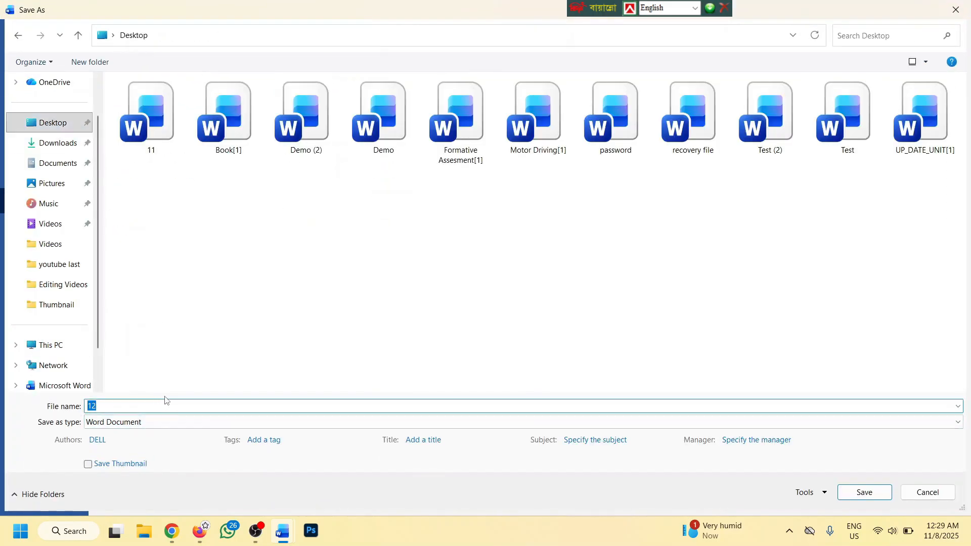
left_click(862, 492)
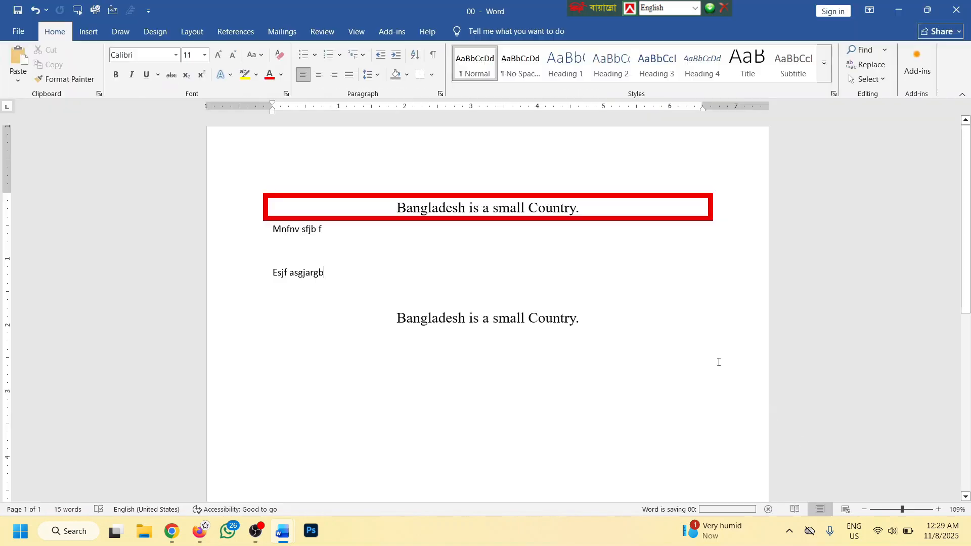
key("super+d")
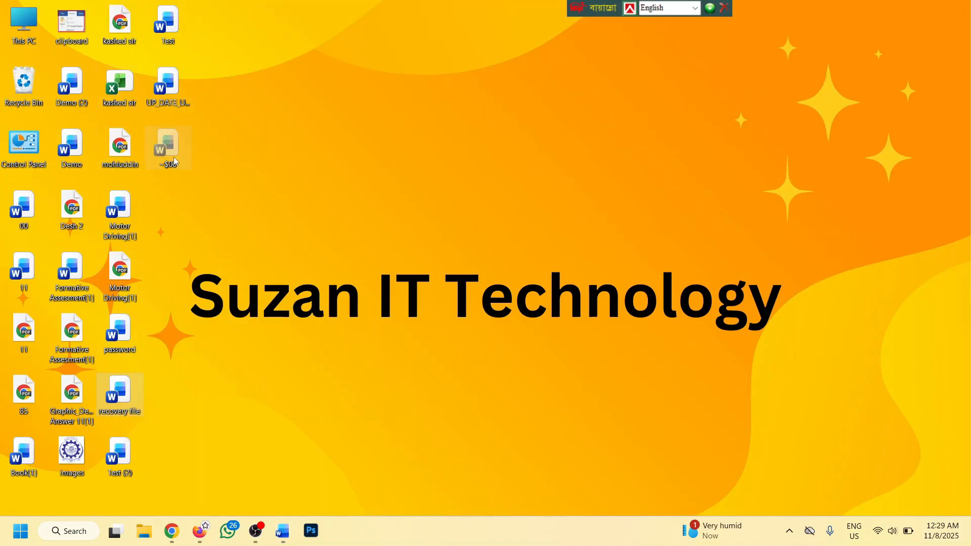
Refresh the desktop and move the 00 document icon to a new spot
right_click(248, 135)
left_click(300, 190)
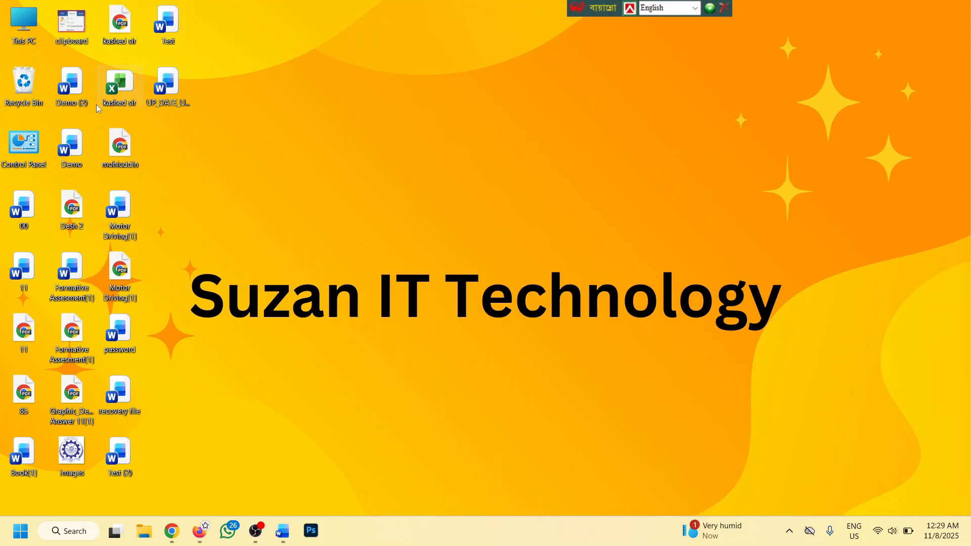
left_click_drag(18, 201, 357, 142)
Confirm 11 in Documents and 12 on New Volume (E:), then return to the 00 Word document
double_click(24, 23)
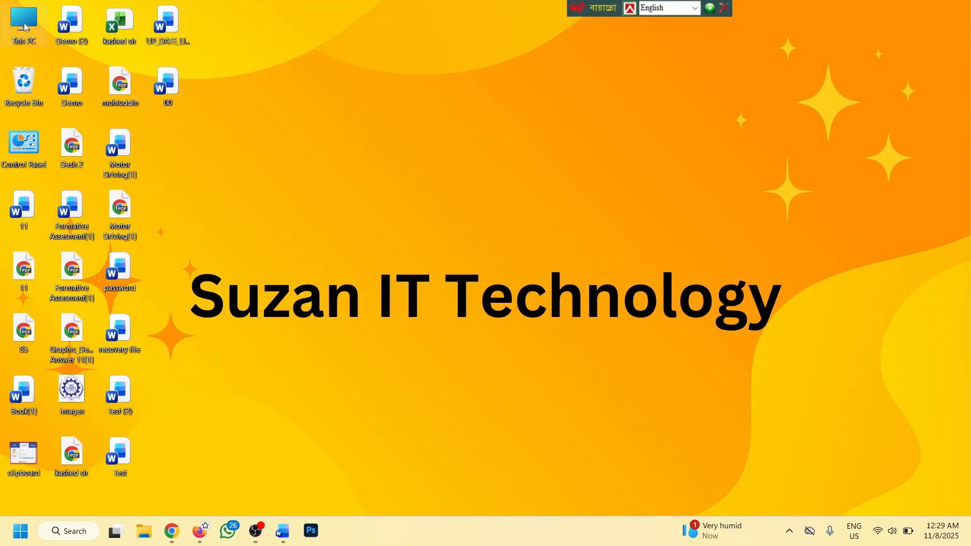
left_click(55, 232)
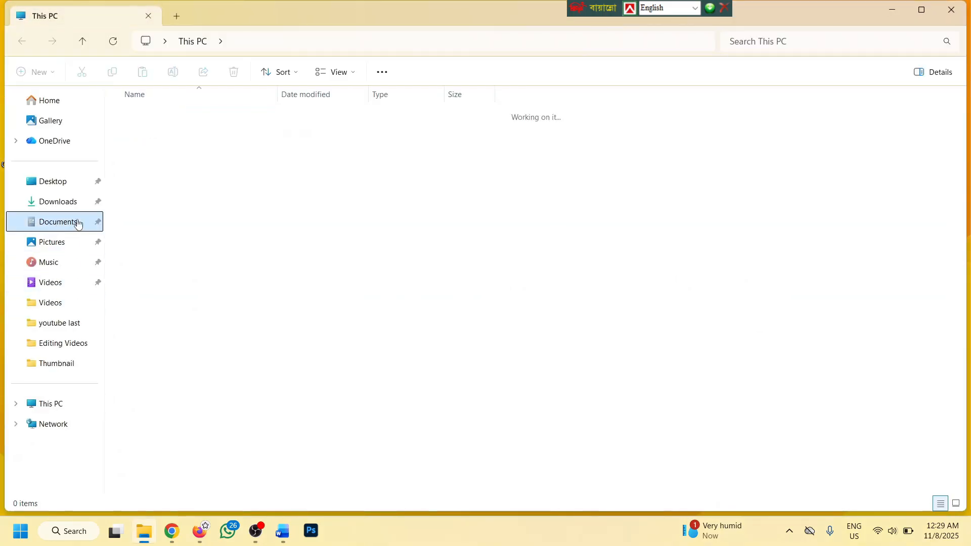
left_click(141, 157)
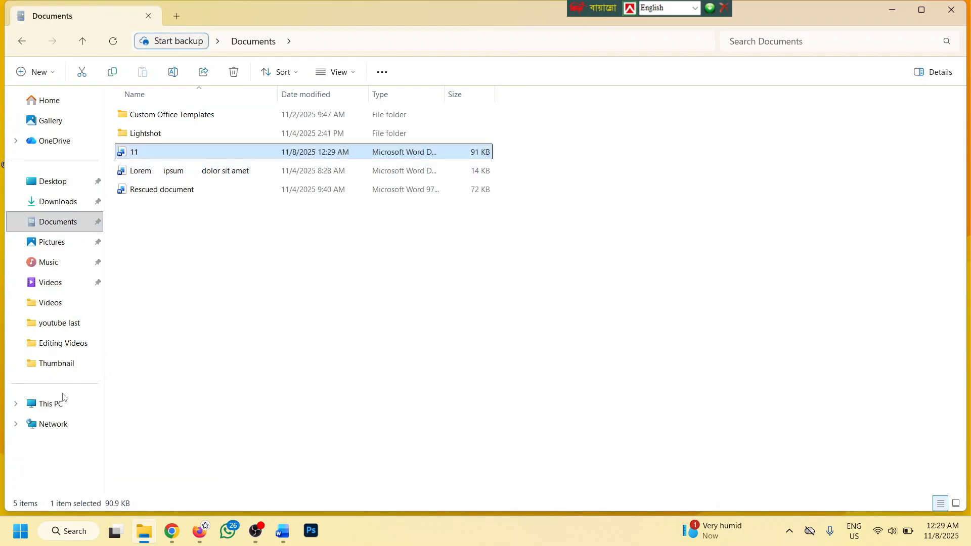
left_click(52, 405)
left_click(512, 123)
double_click(512, 123)
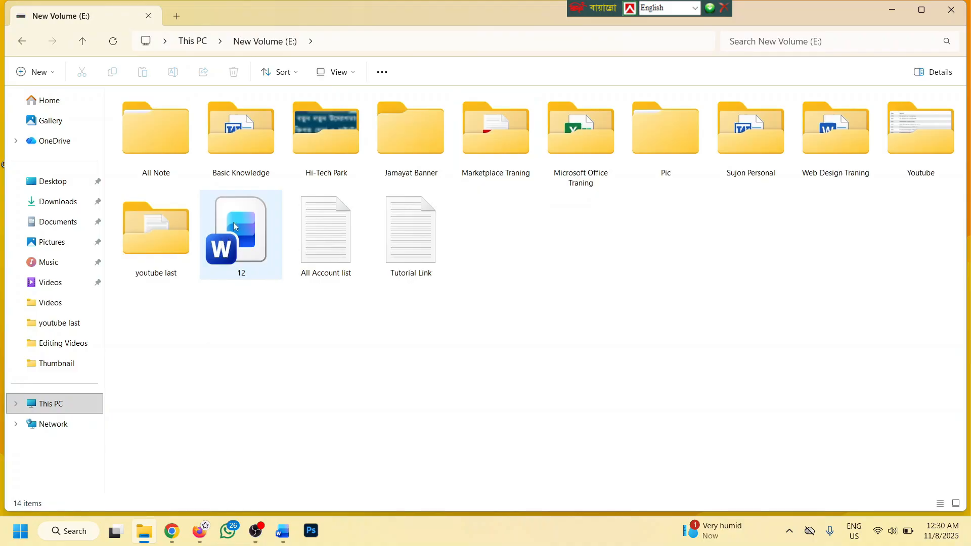
left_click_drag(223, 243, 284, 301)
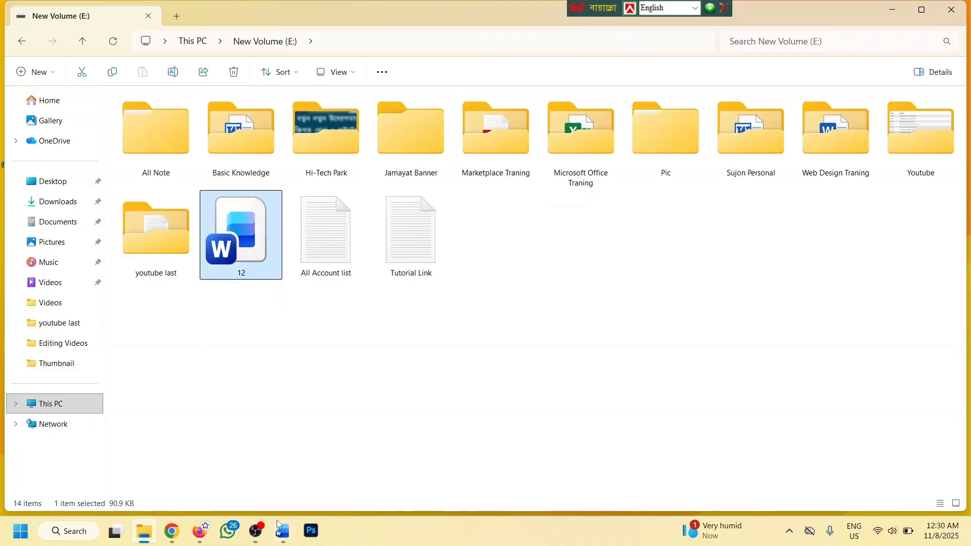
mouse_move(282, 530)
left_click(466, 474)
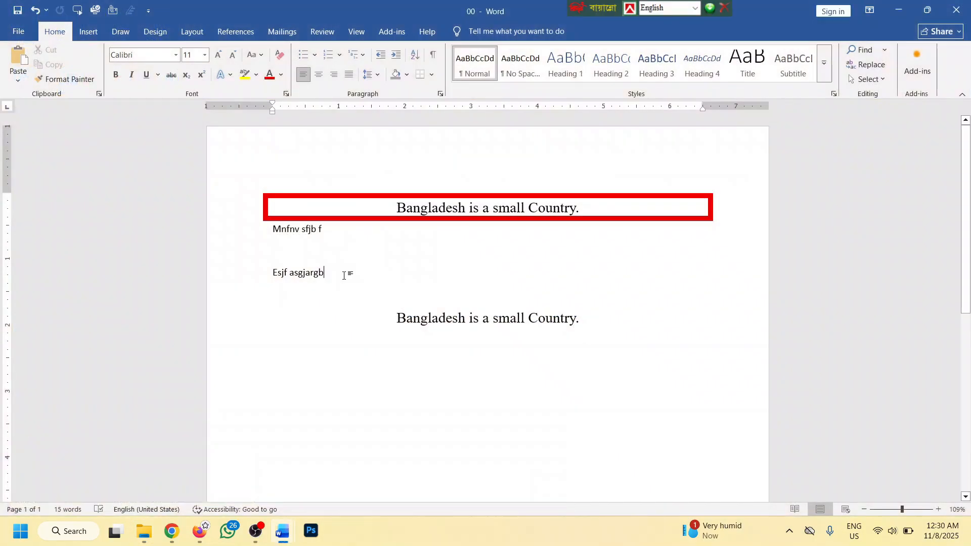
left_click(300, 242)
left_click(18, 32)
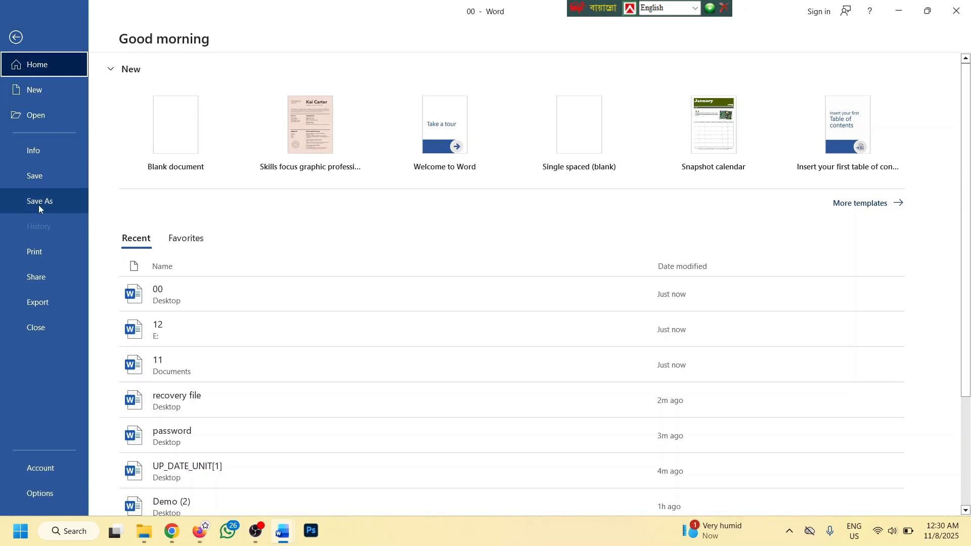
left_click(17, 37)
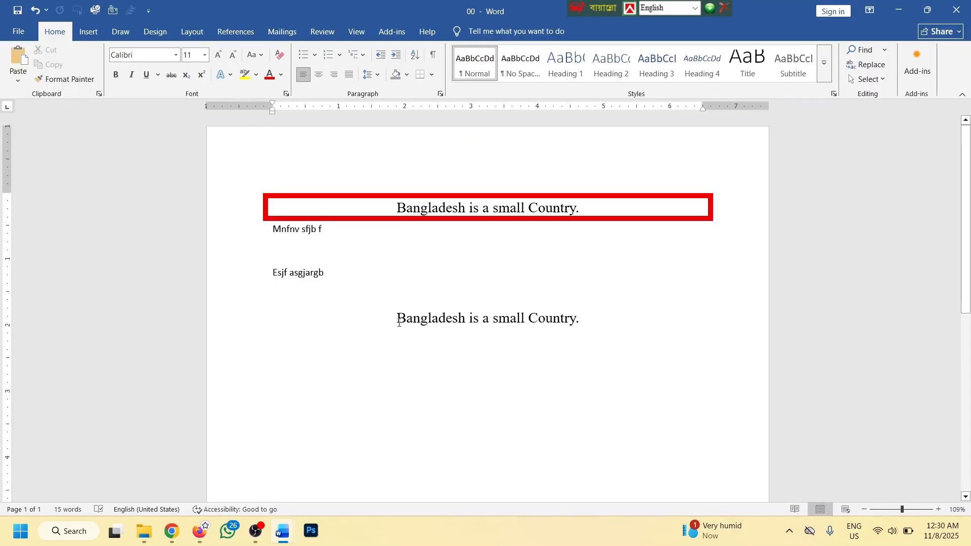
key("F12")
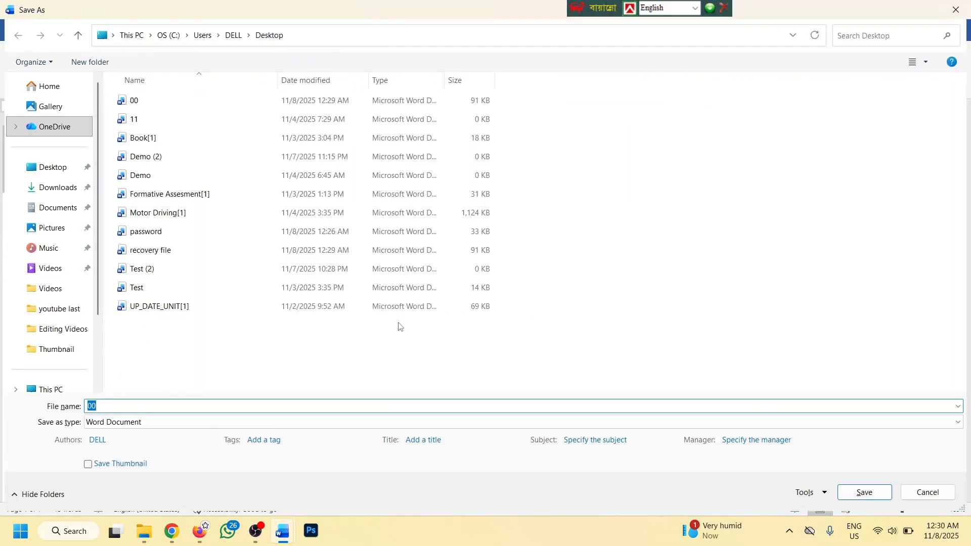
key("Escape")
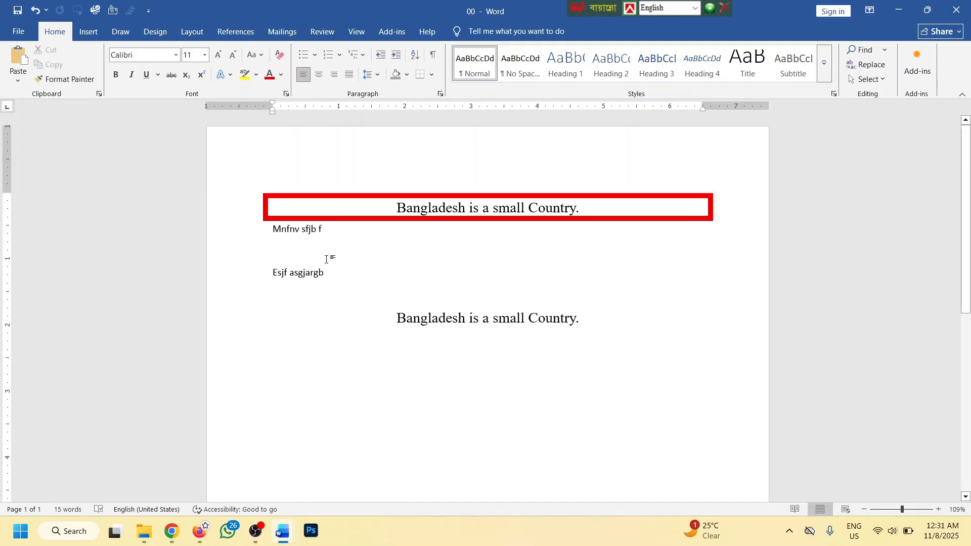
Export the 00 document as 00.pdf to the Desktop using Create PDF/XPS and Publish
left_click(21, 34)
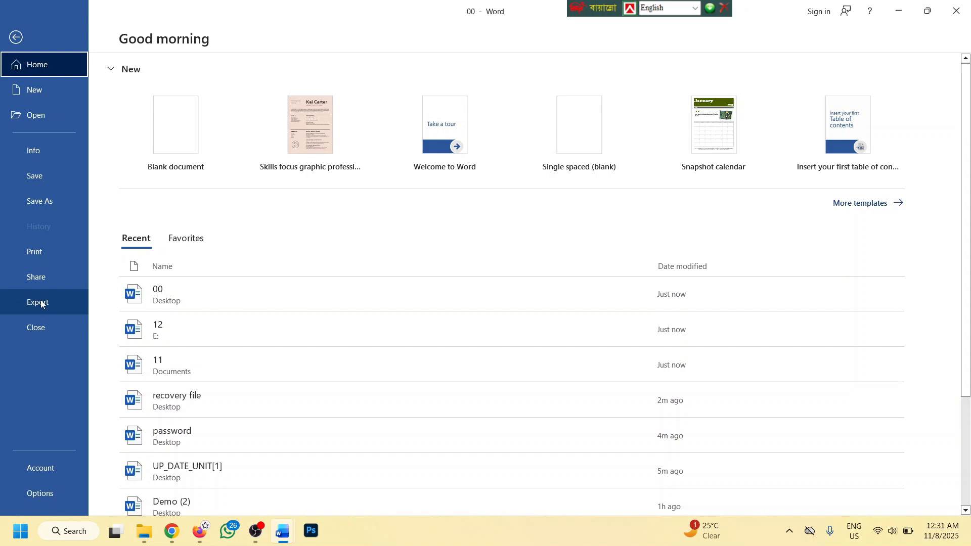
left_click(25, 39)
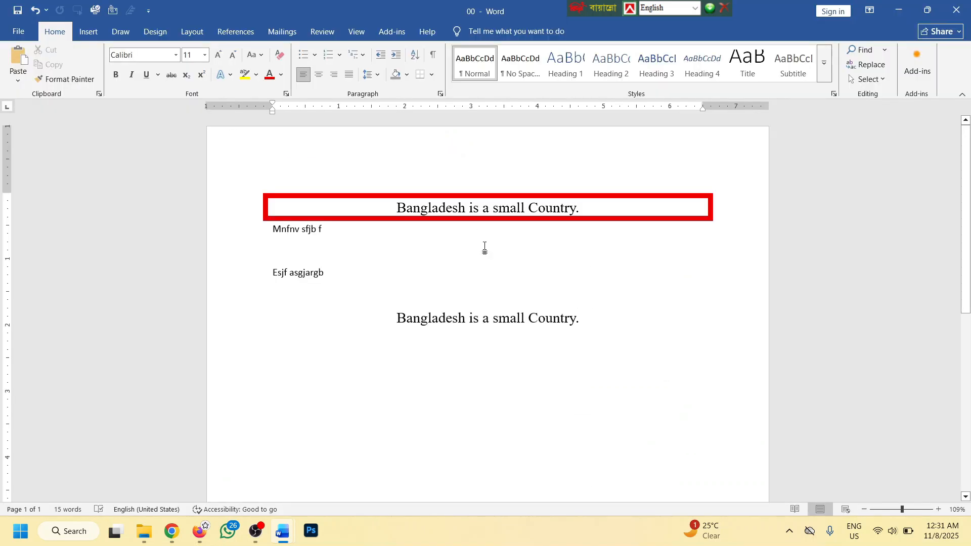
scroll(435, 241, "down", 3)
scroll(520, 245, "up", 4)
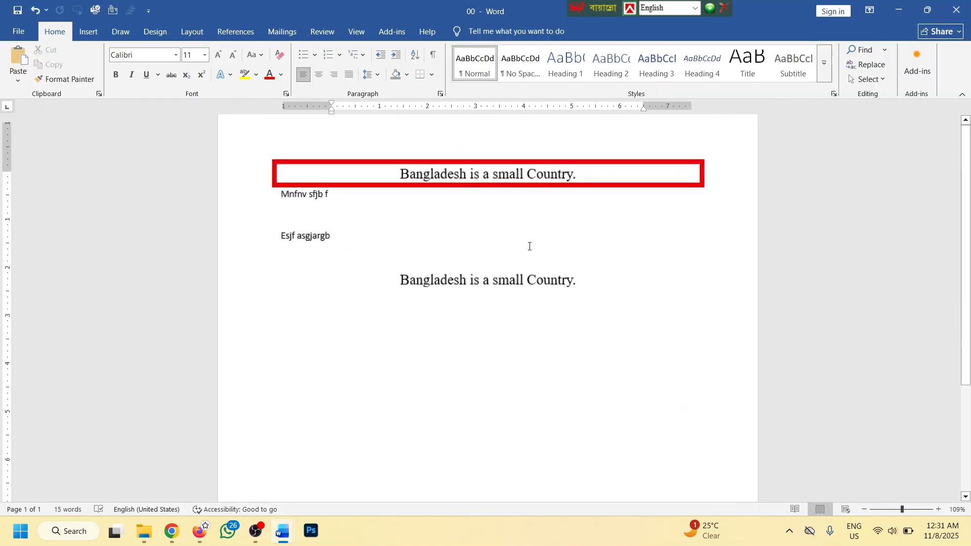
scroll(533, 244, "up", 1)
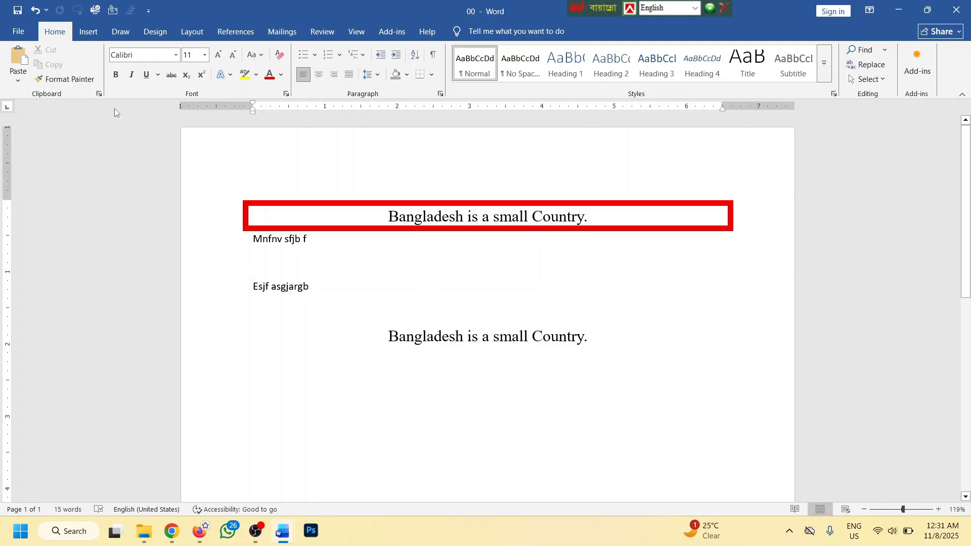
left_click(18, 32)
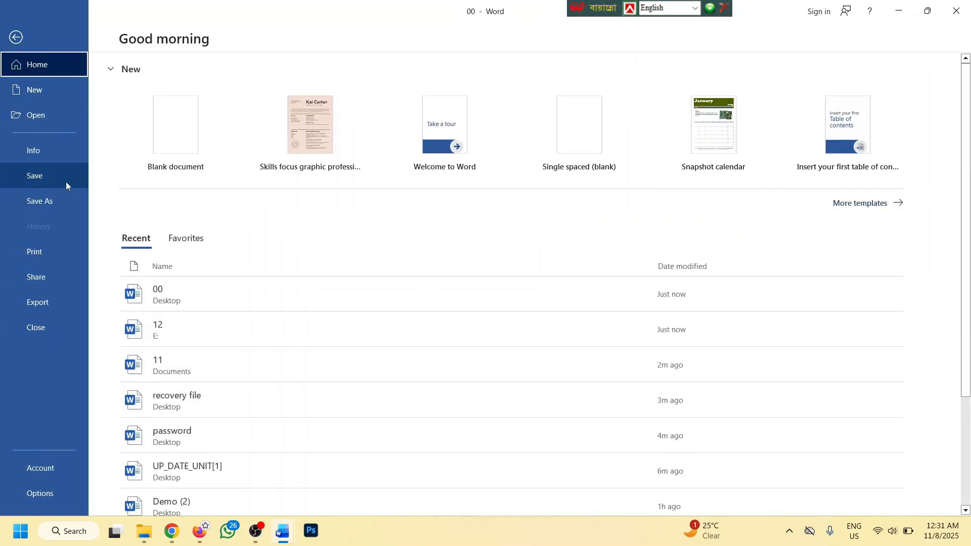
left_click(43, 304)
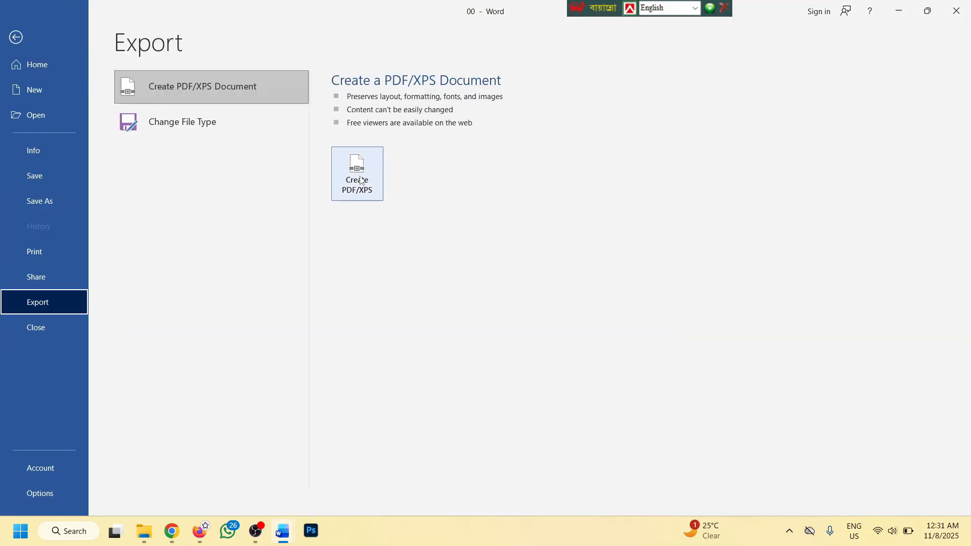
left_click(360, 180)
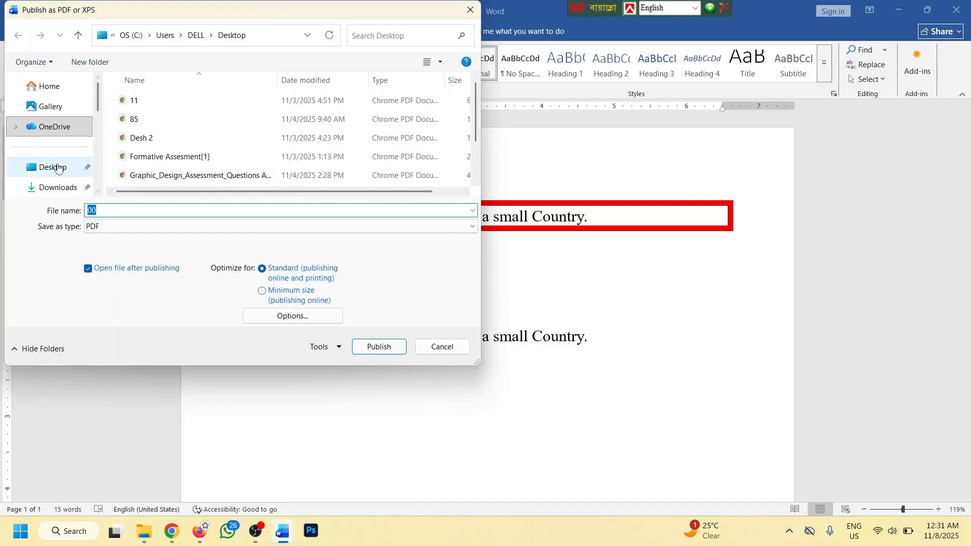
left_click(57, 168)
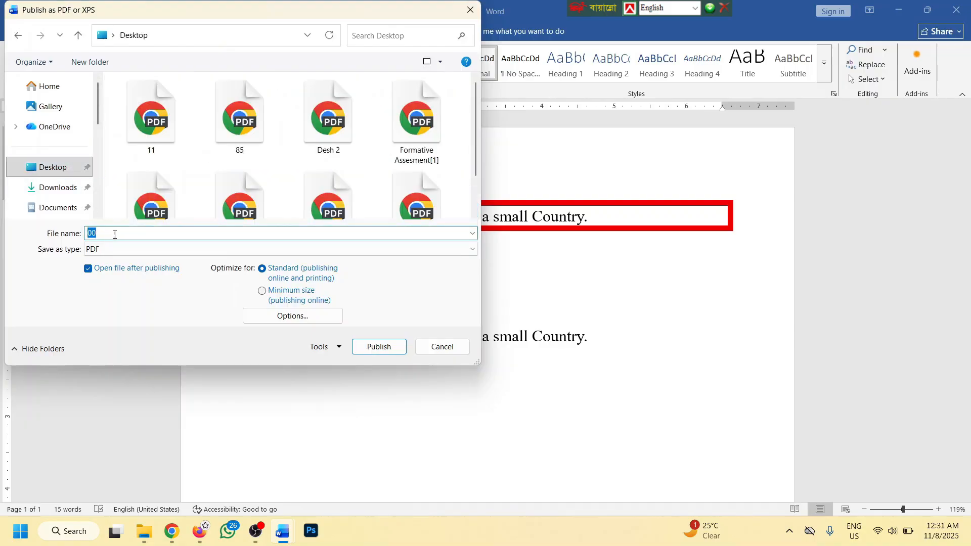
left_click(378, 348)
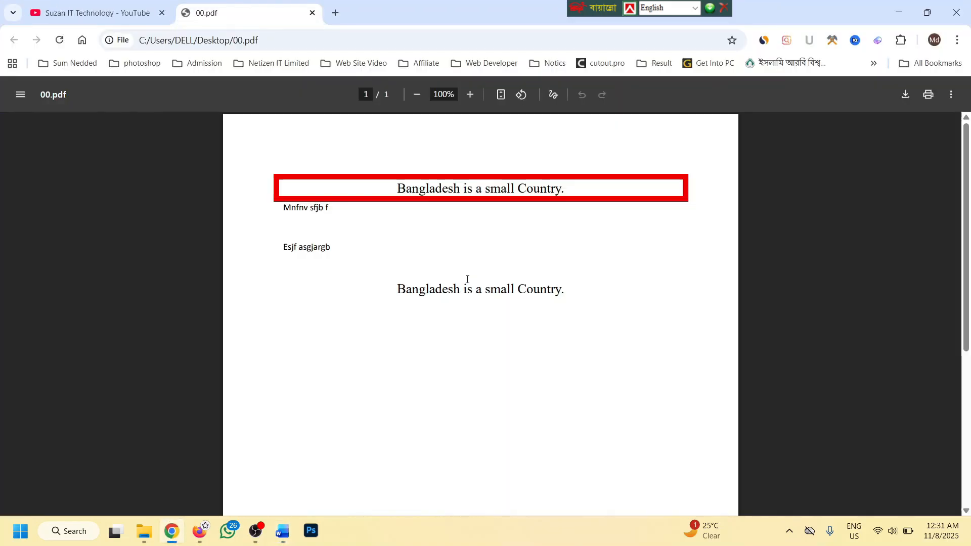
Refresh the desktop, move the 00 PDF icon, and open 00.pdf again in Chrome
left_click(970, 542)
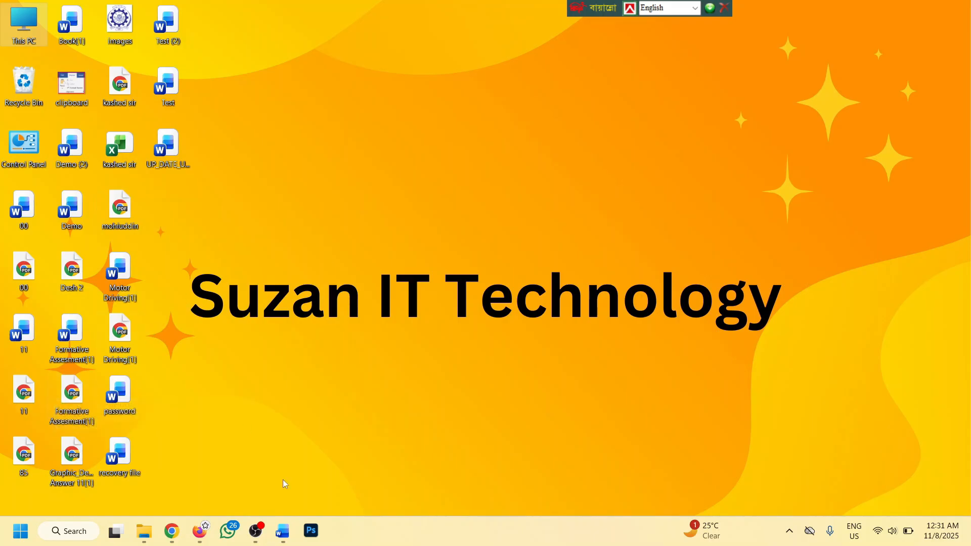
left_click(172, 530)
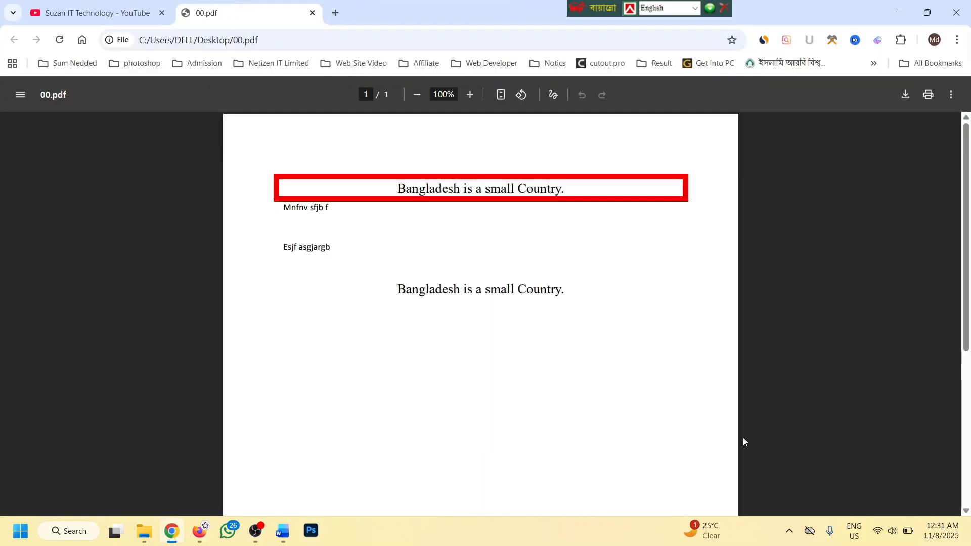
key("super+d")
right_click(271, 82)
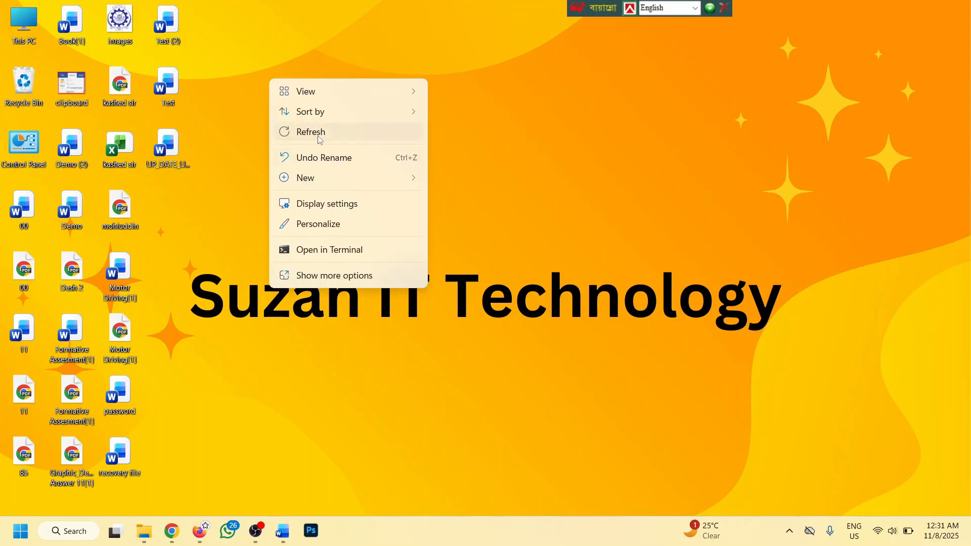
left_click(320, 137)
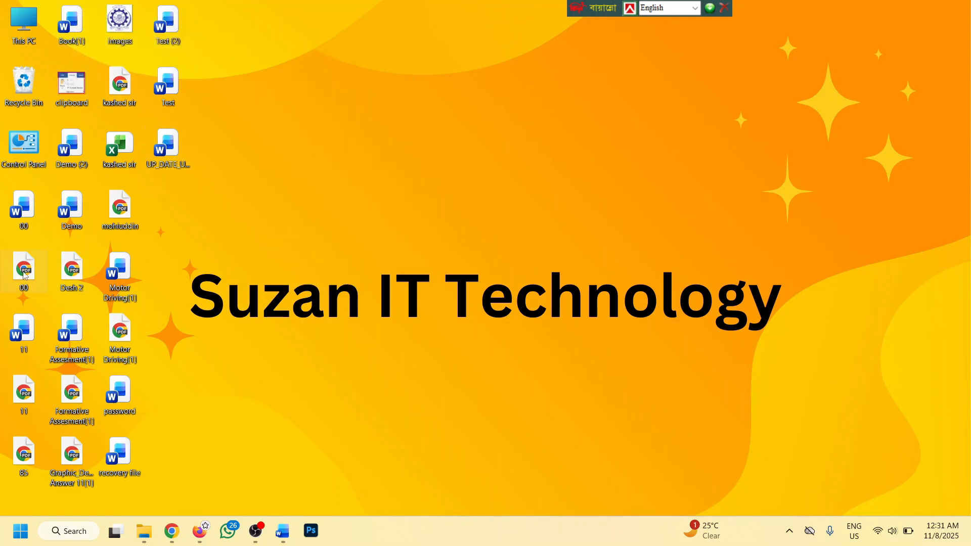
left_click_drag(29, 273, 231, 196)
double_click(176, 148)
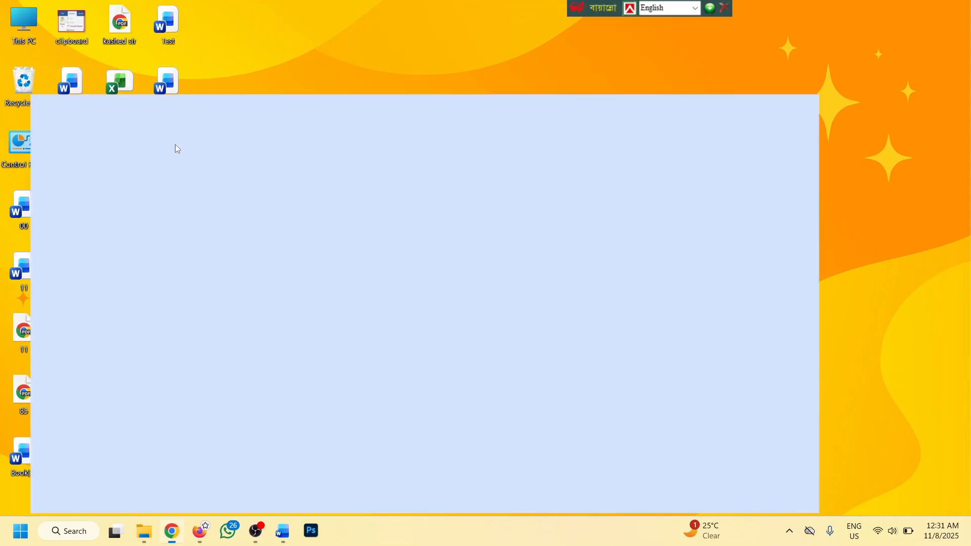
Switch back to the 00 Word document and show its File start page
mouse_move(277, 541)
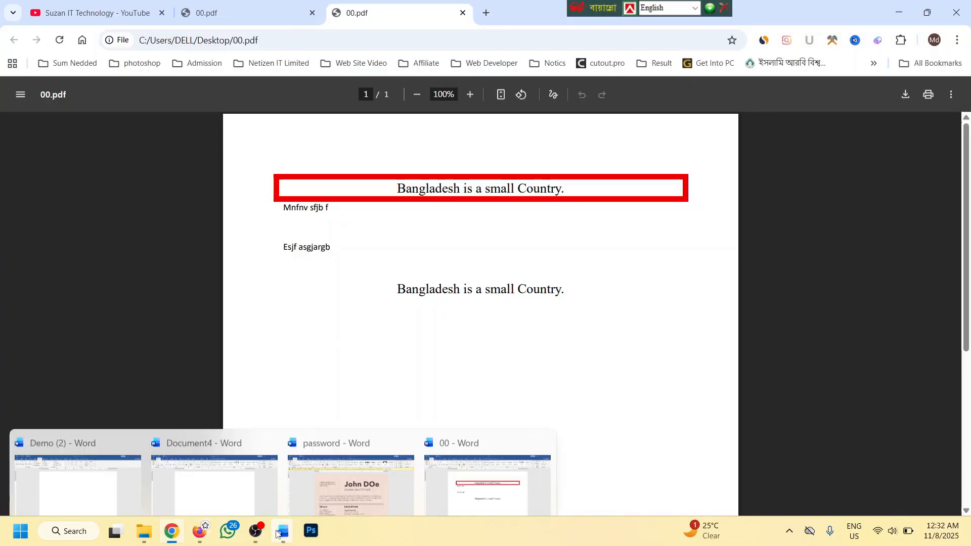
left_click(455, 468)
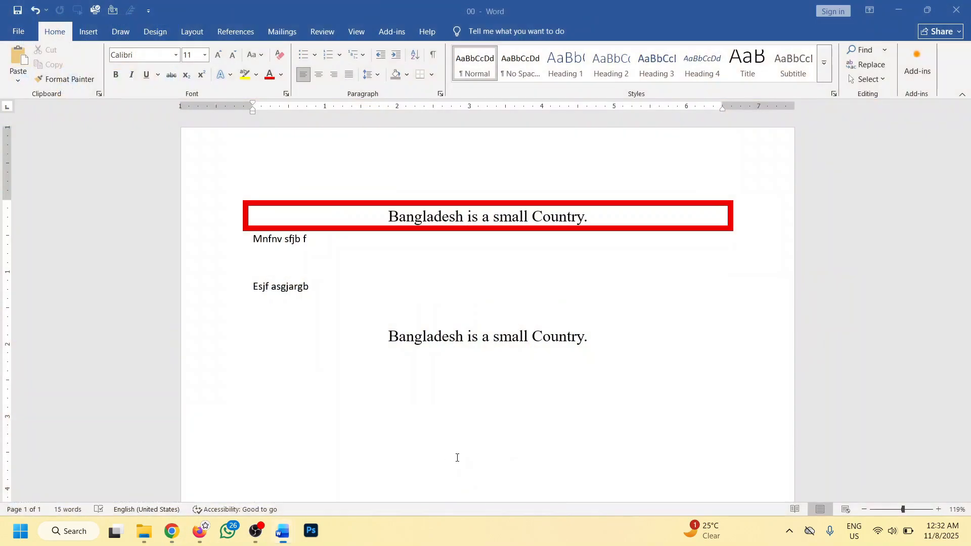
left_click(18, 32)
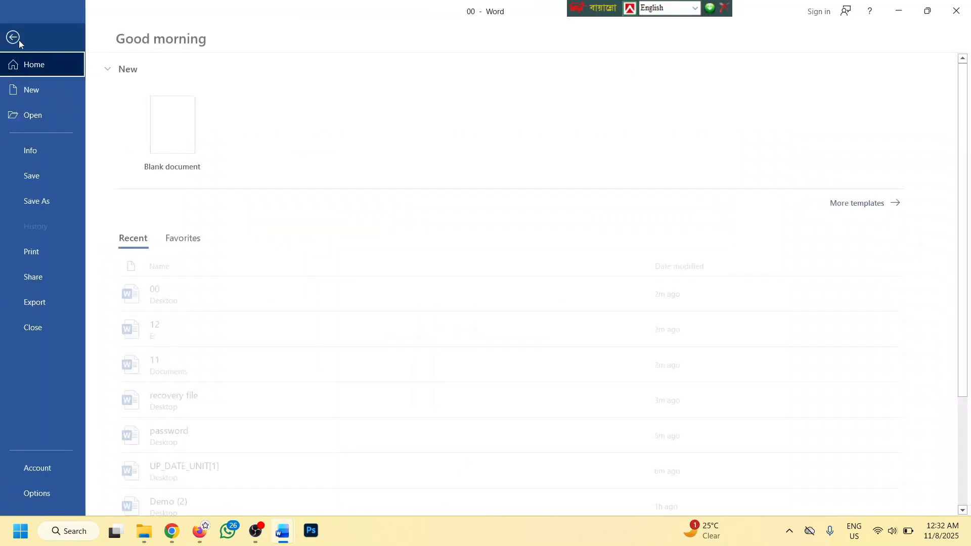
Try PDF and Word 97-2003 Document as Save As types, then cancel without saving
left_click(46, 303)
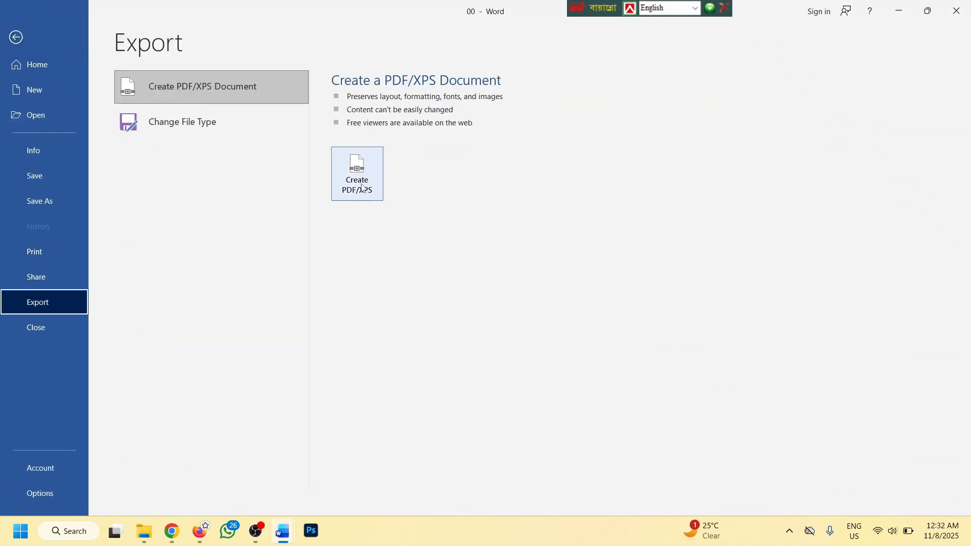
left_click(35, 201)
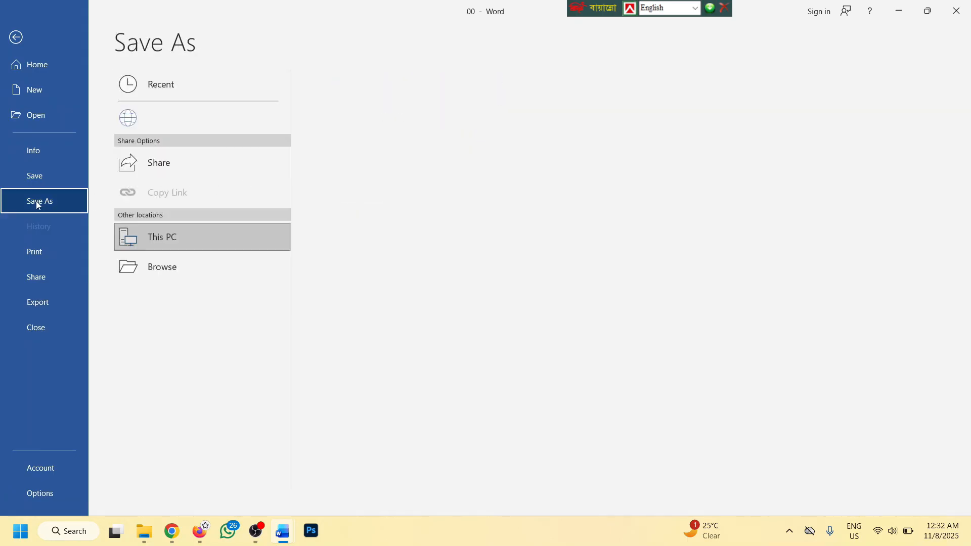
left_click(172, 295)
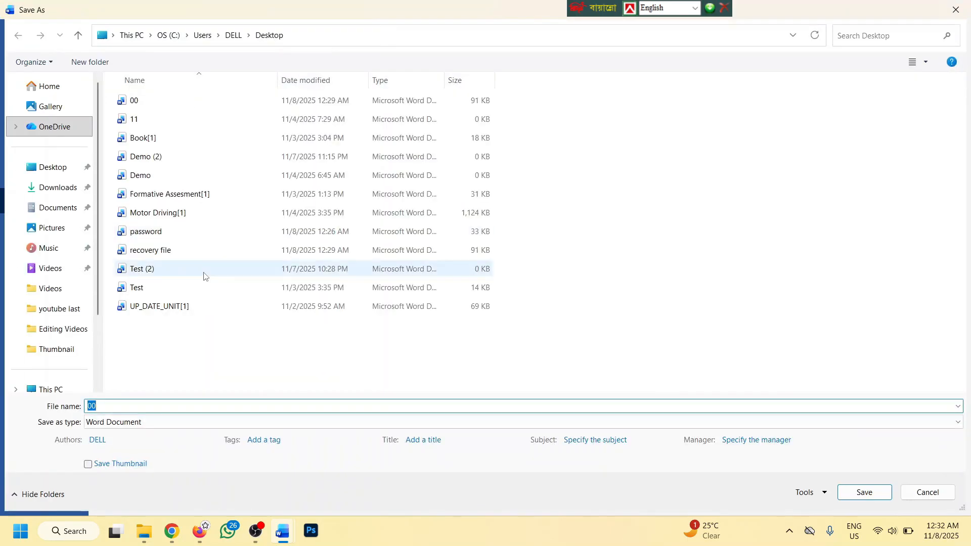
left_click(129, 425)
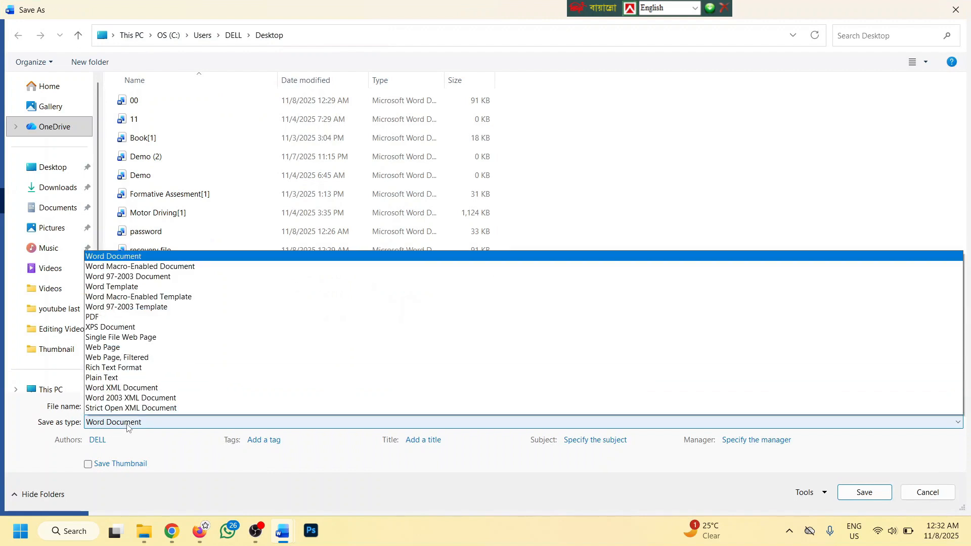
left_click(122, 310)
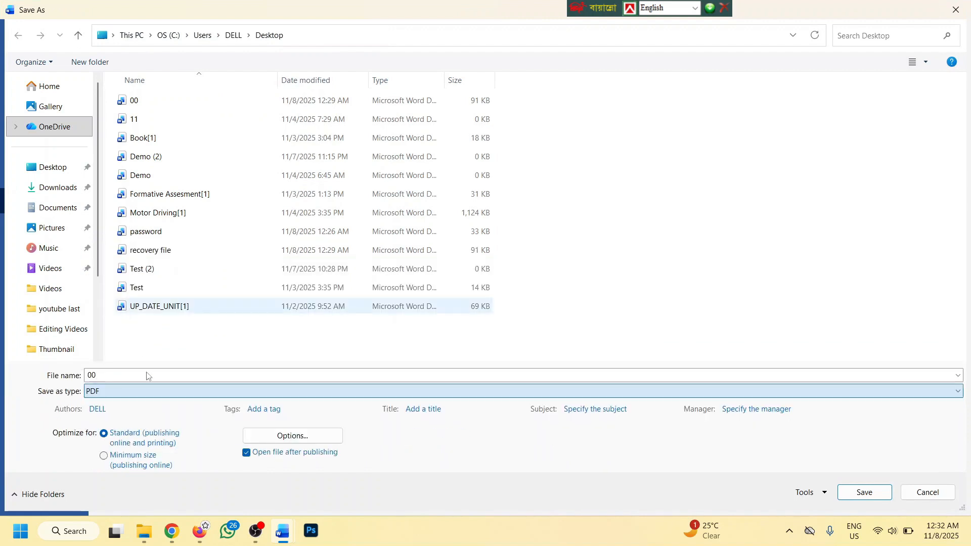
left_click(150, 391)
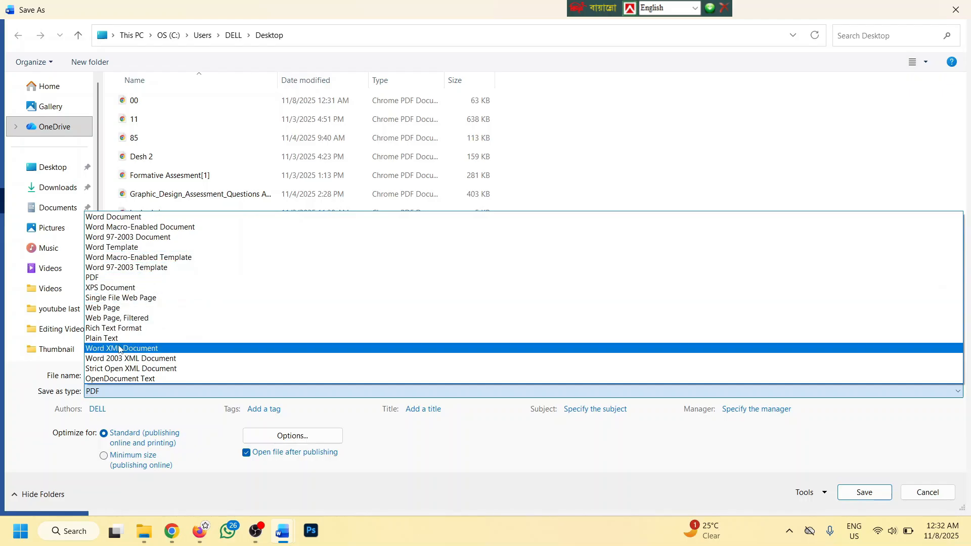
left_click(141, 238)
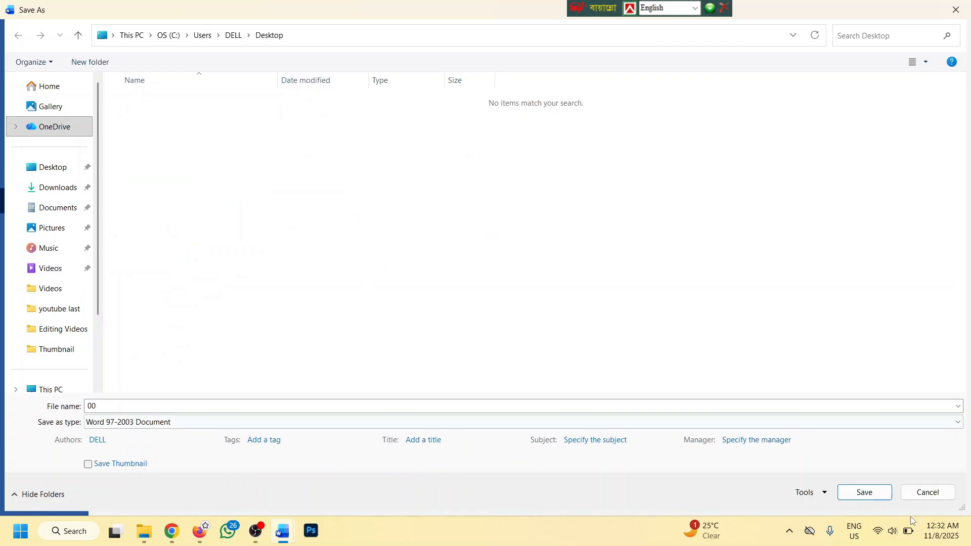
left_click(927, 492)
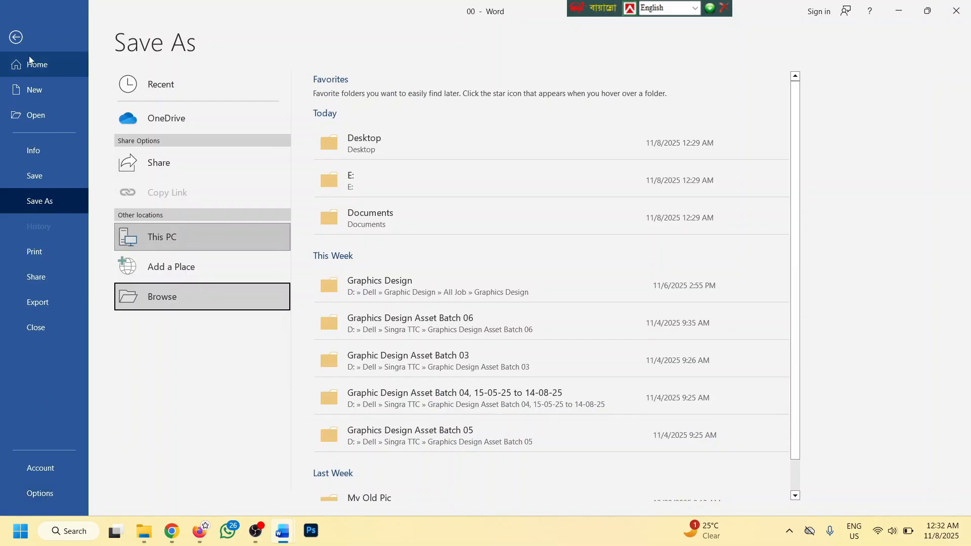
left_click(17, 38)
Select all the document text and switch the Office theme to Black
key("ctrl+a")
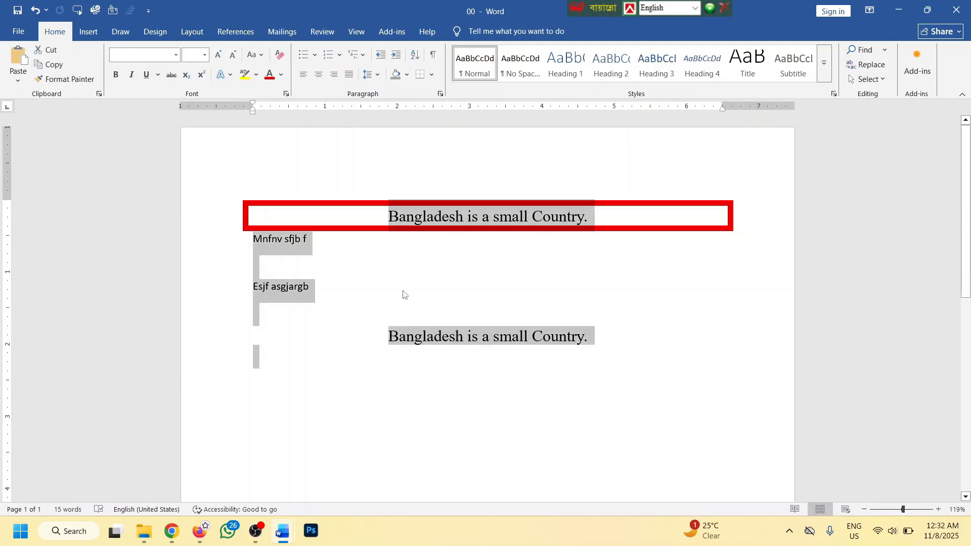
left_click(19, 32)
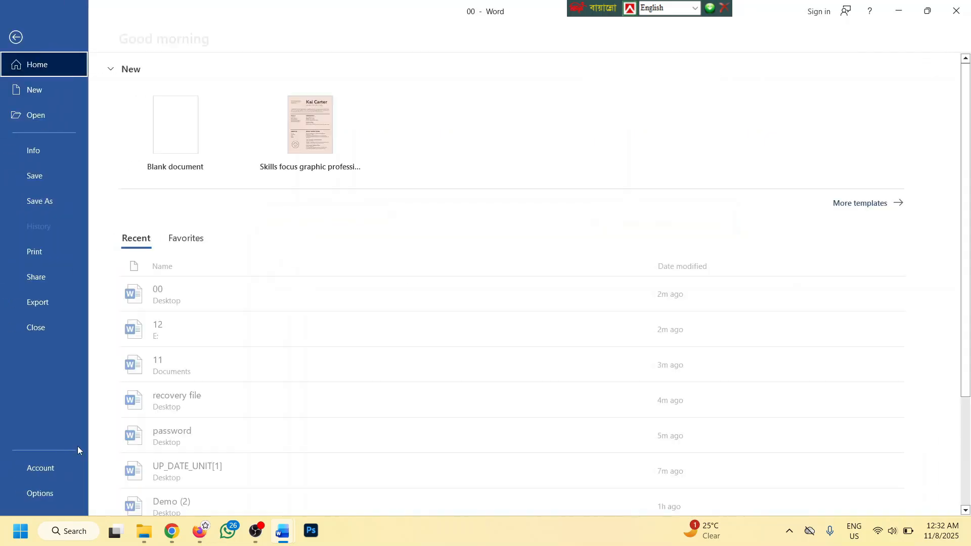
left_click(23, 494)
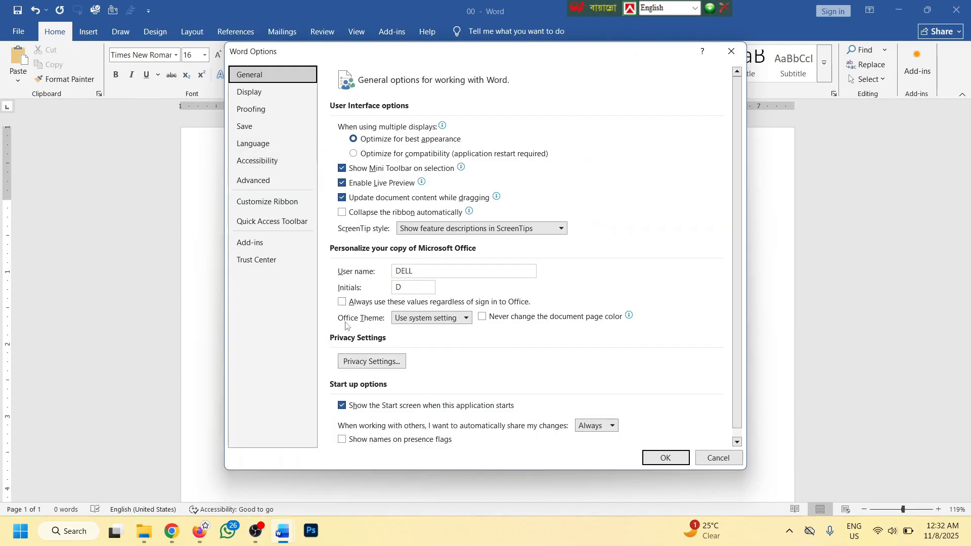
left_click(451, 320)
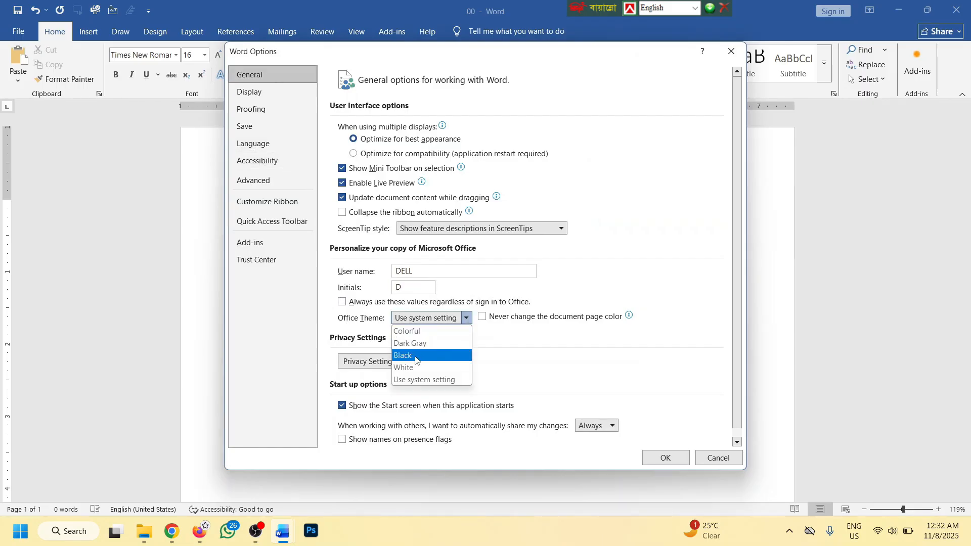
left_click(415, 357)
left_click(659, 456)
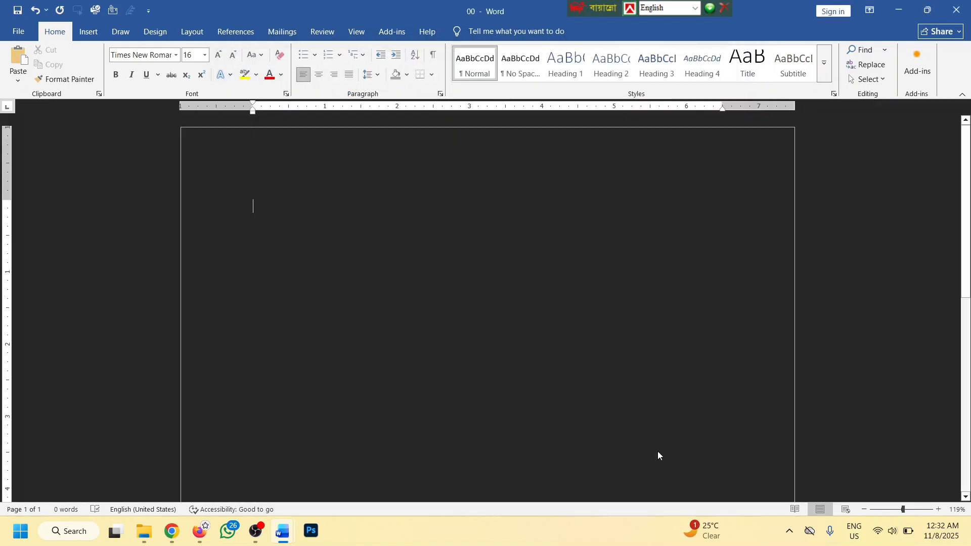
Switch the Office theme back to White in Word Options
left_click(18, 31)
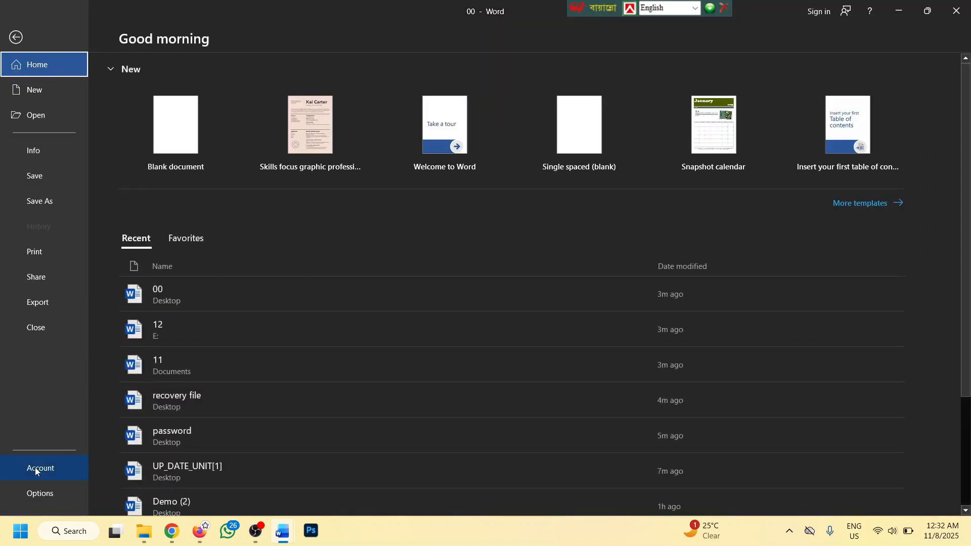
left_click(40, 493)
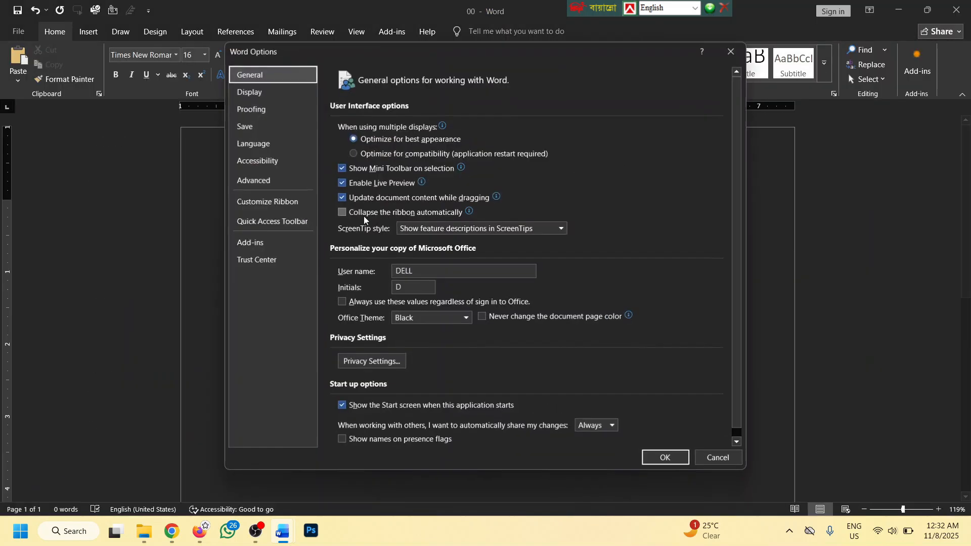
left_click(461, 318)
left_click(418, 365)
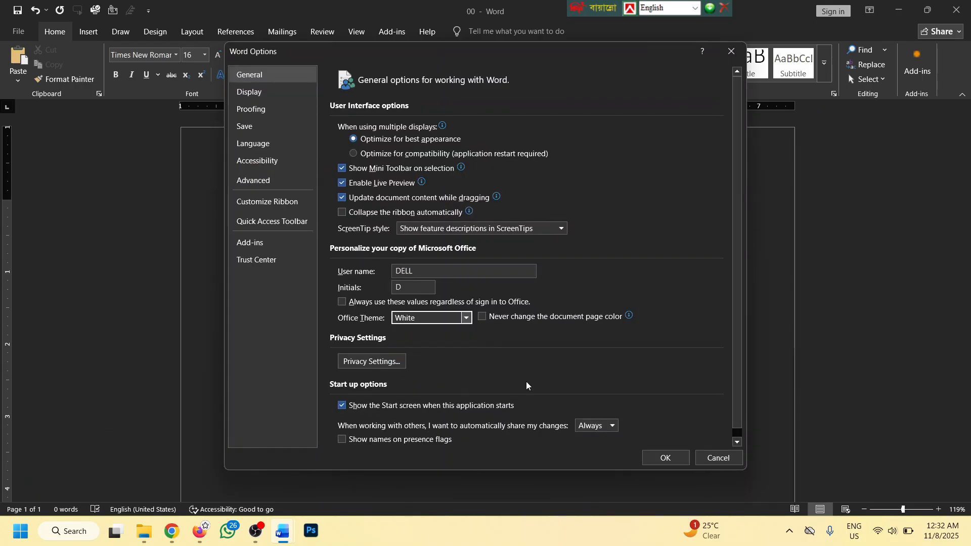
left_click(663, 458)
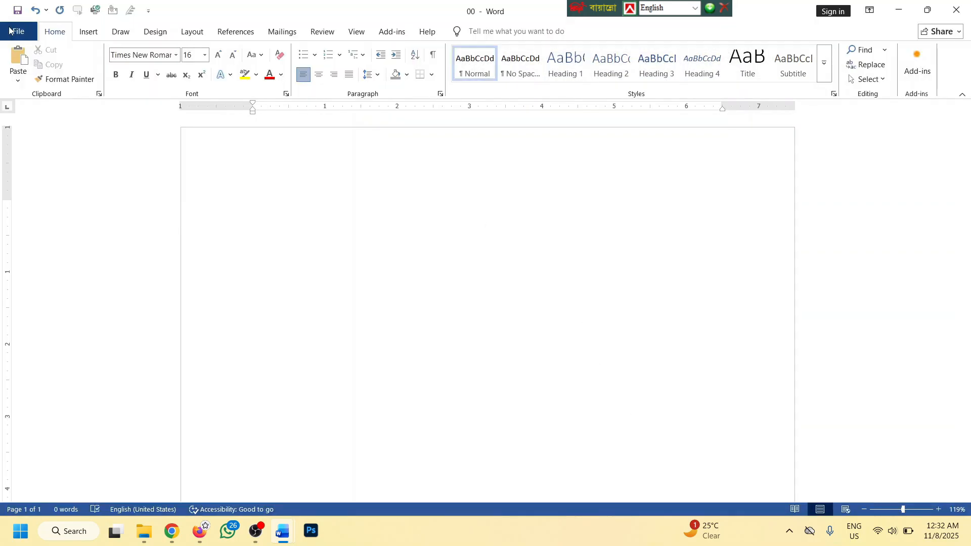
left_click(18, 31)
left_click(40, 493)
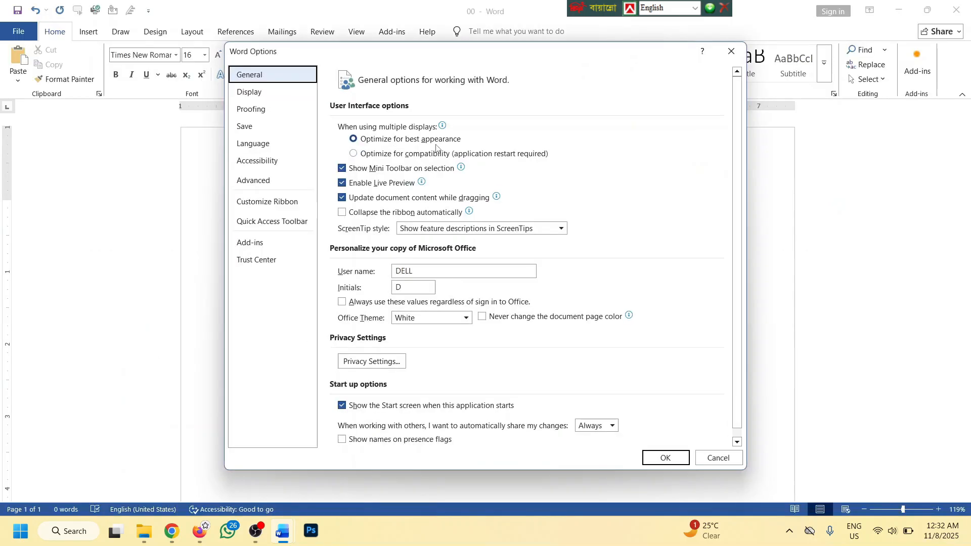
scroll(458, 226, "down", 1)
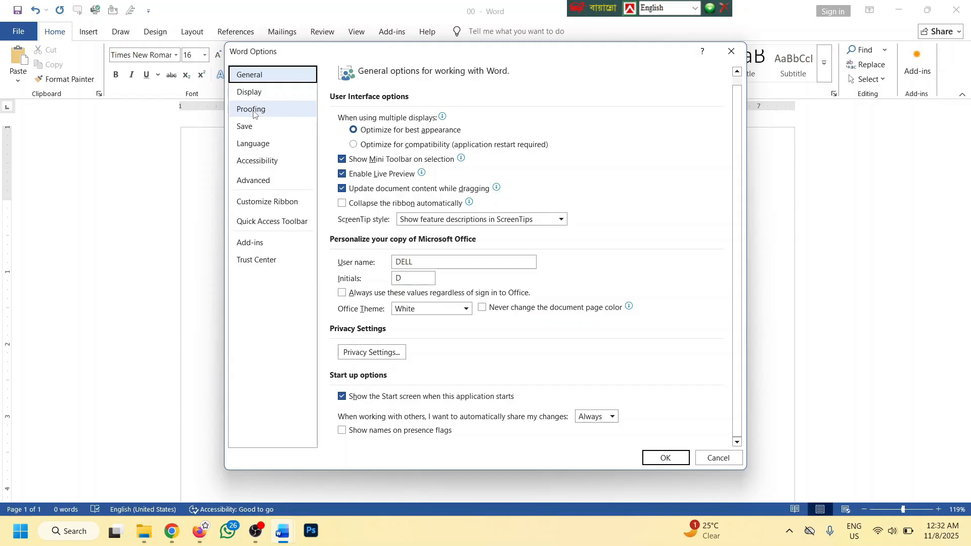
left_click(253, 112)
left_click(717, 458)
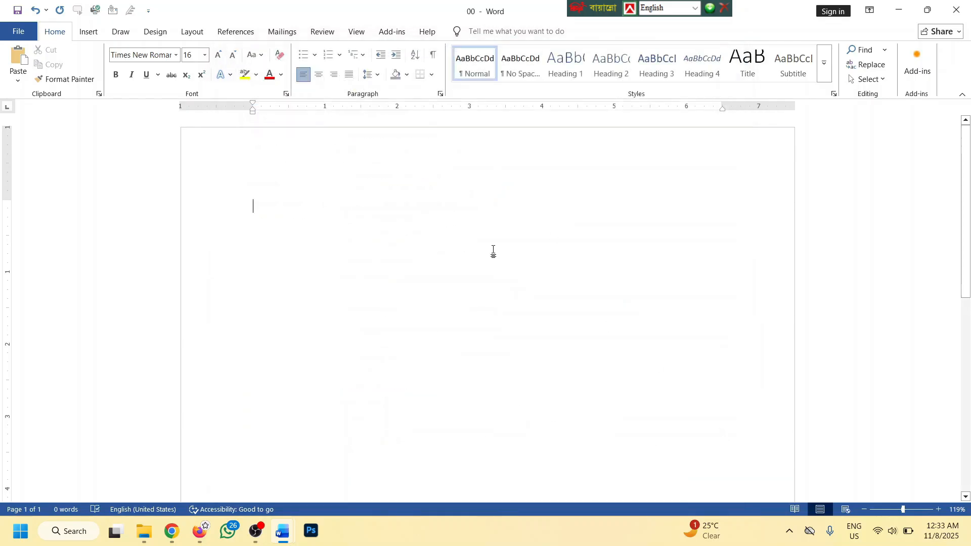
type("=")
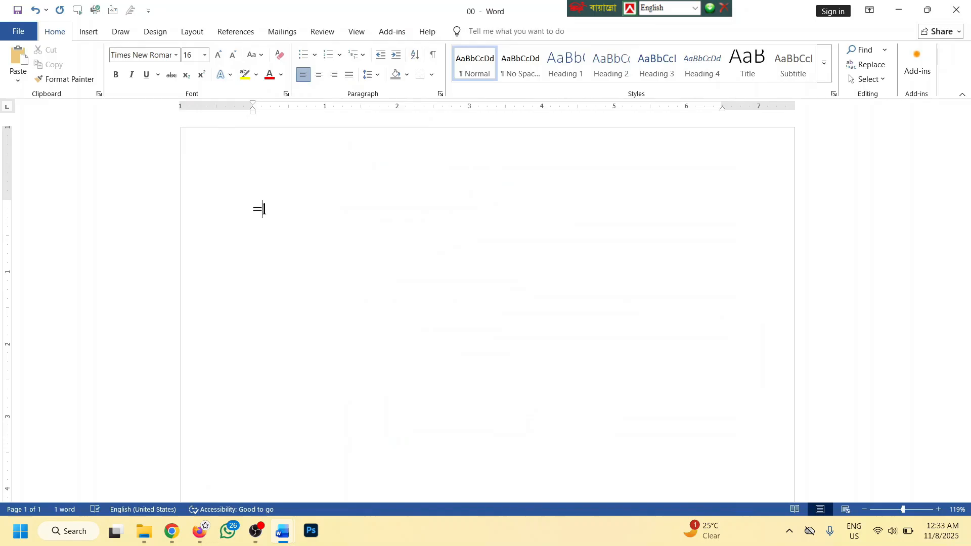
type("lorem()")
key("Return")
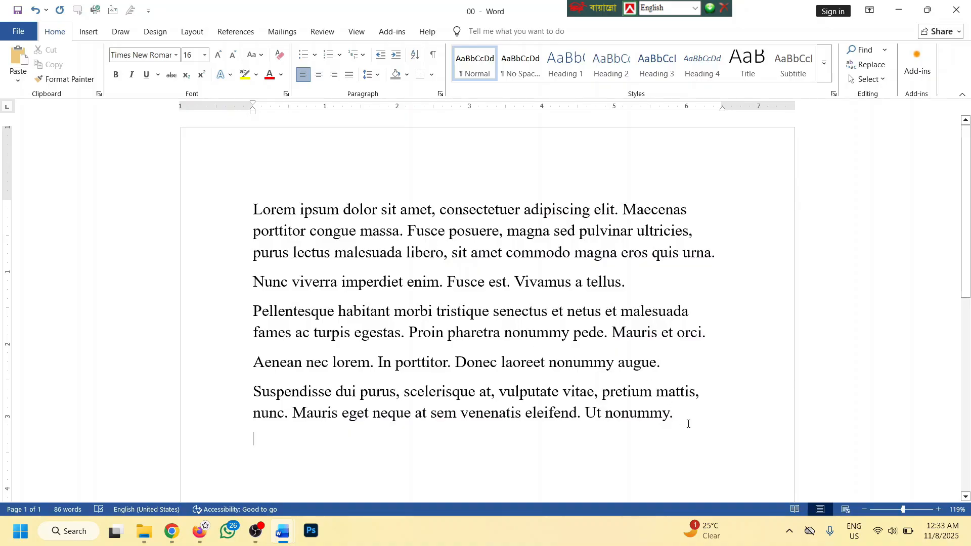
left_click_drag(688, 423, 253, 210)
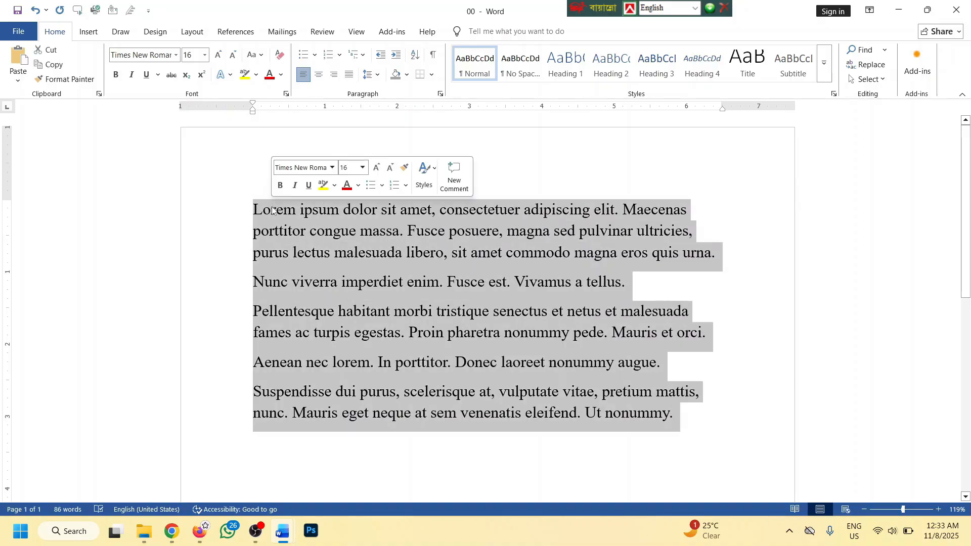
left_click(565, 280)
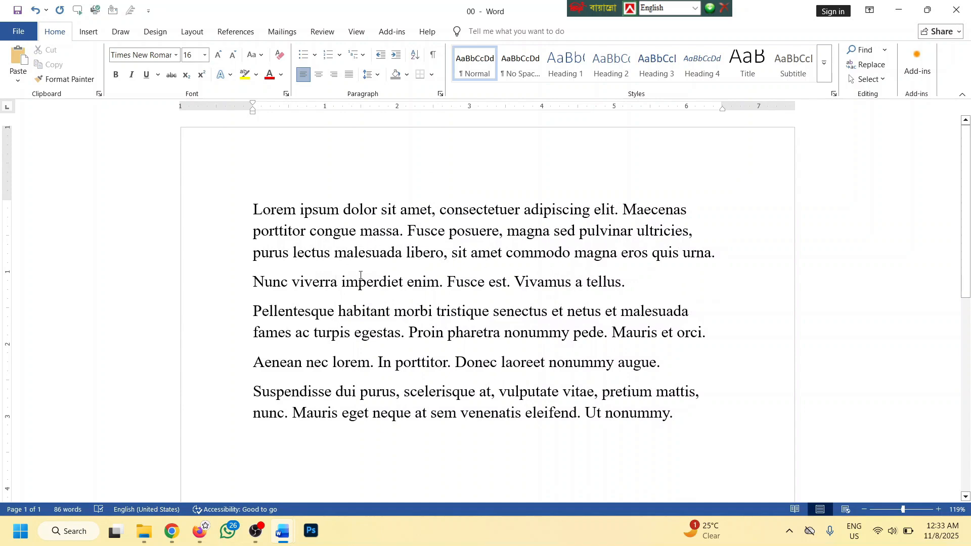
left_click(19, 31)
View the AutoCorrect Options under Proofing, then close both dialogs
left_click(34, 492)
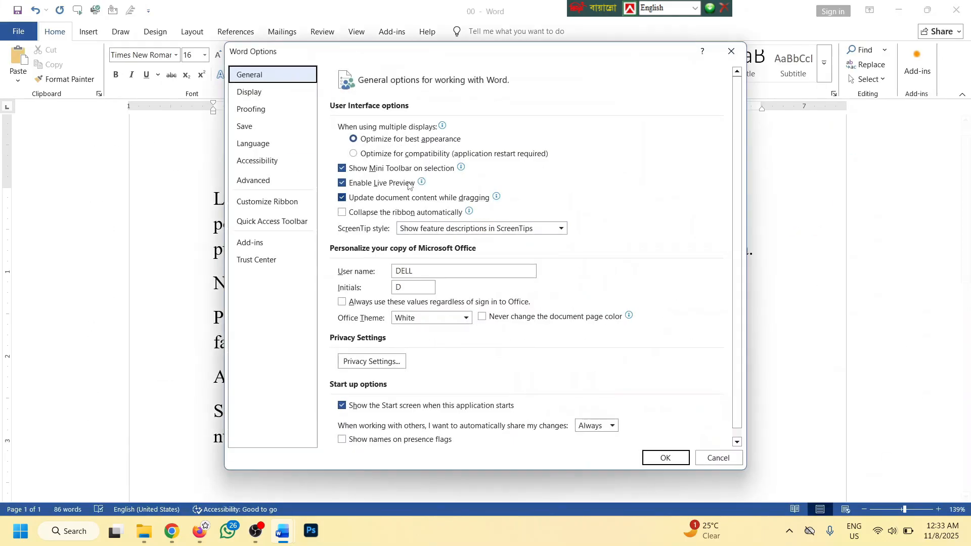
left_click(246, 111)
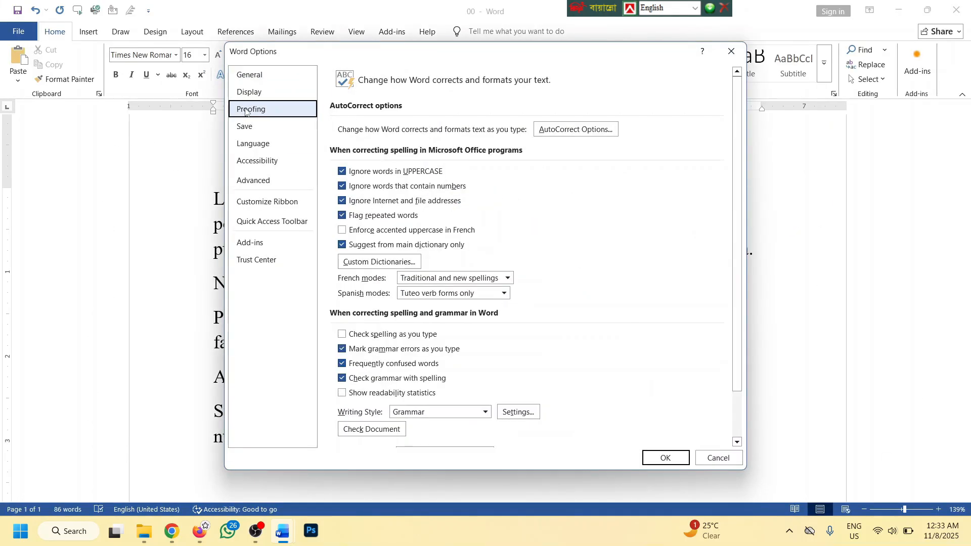
left_click(577, 129)
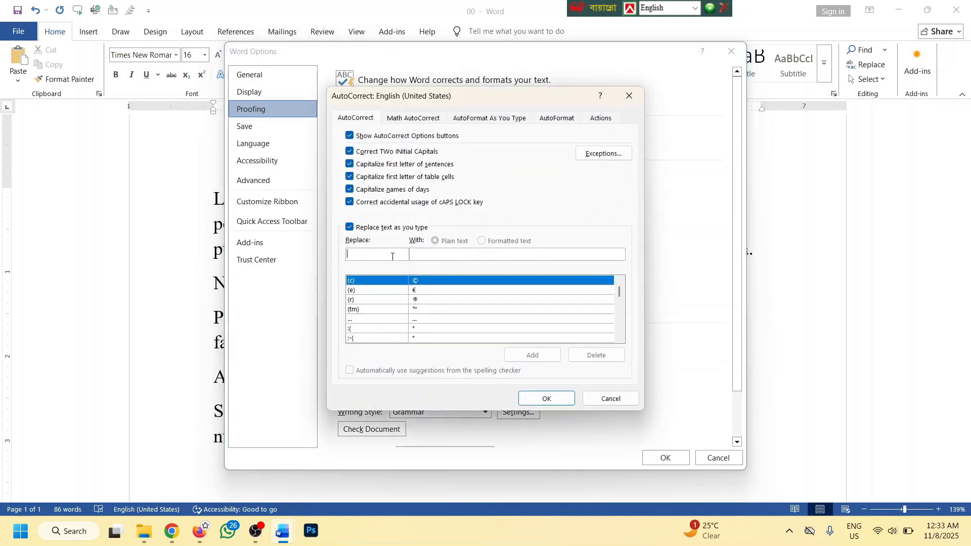
left_click(629, 95)
left_click(729, 50)
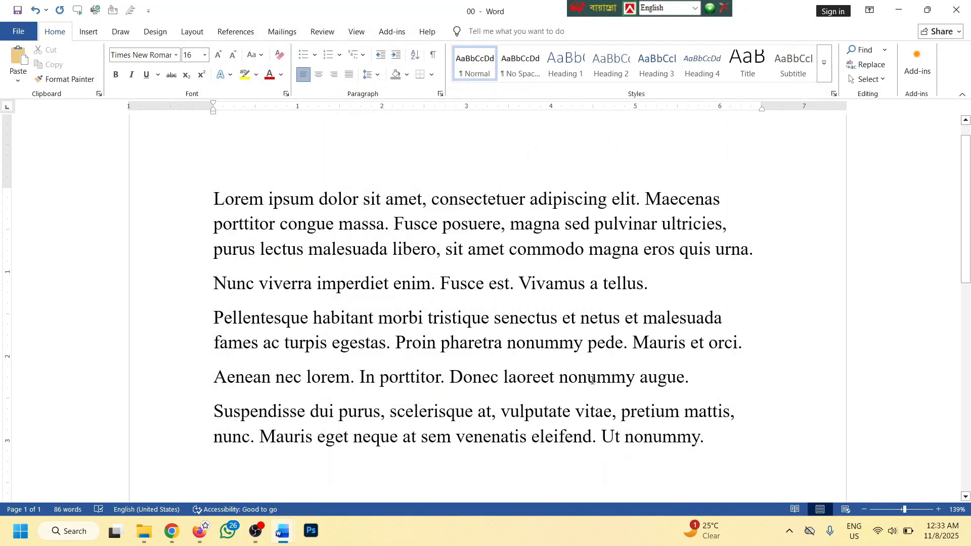
Delete all the lorem ipsum text, then type and erase a test word
key("ctrl+a")
key("Delete")
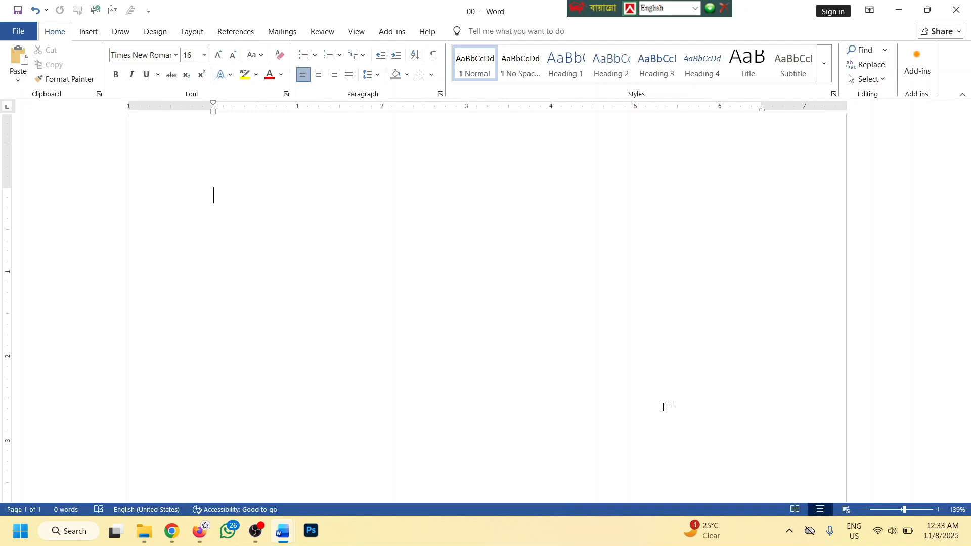
type("ght")
key("BackSpace")
key("BackSpace")
key("BackSpace")
key("BackSpace")
Add an AutoCorrect entry replacing 'ght' with 'Bangladesh' and close Word Options
left_click(15, 32)
key("Escape")
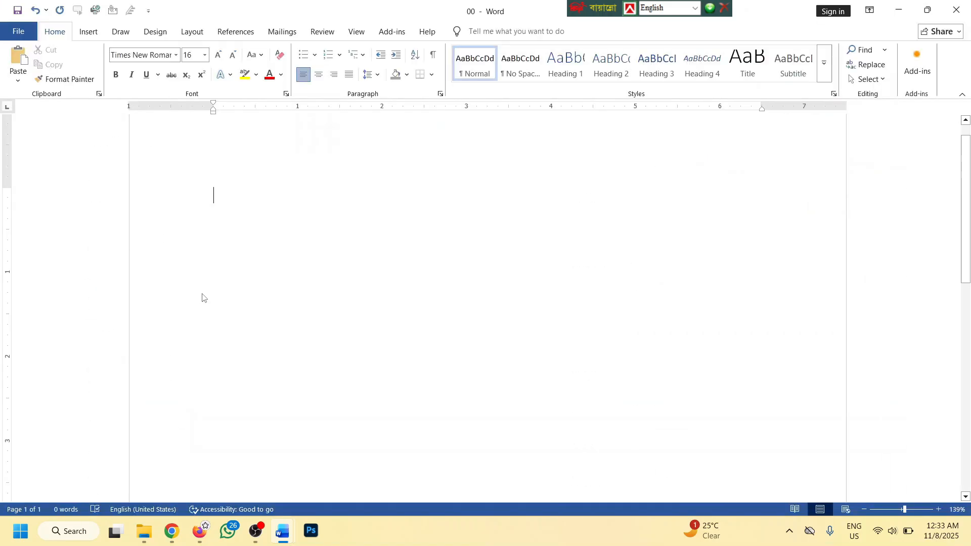
left_click(251, 109)
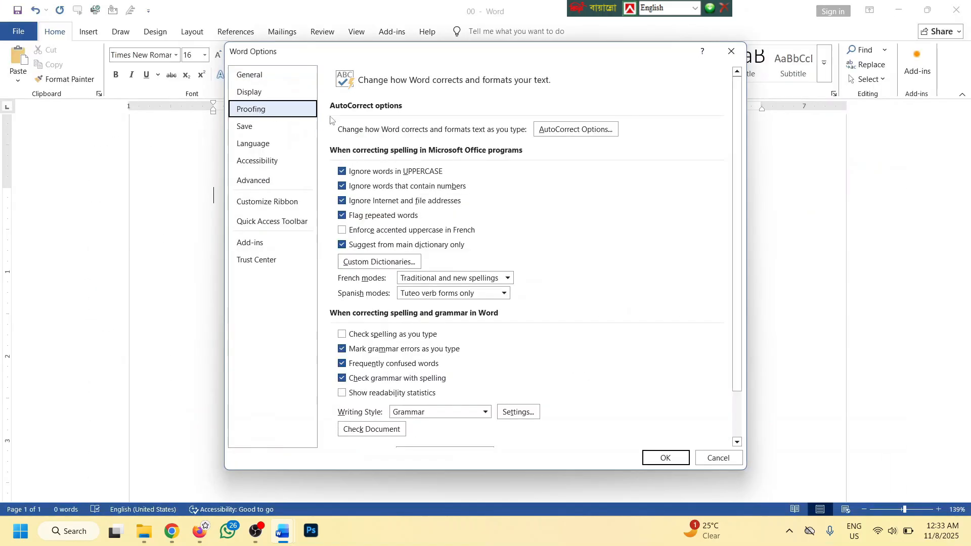
left_click(592, 132)
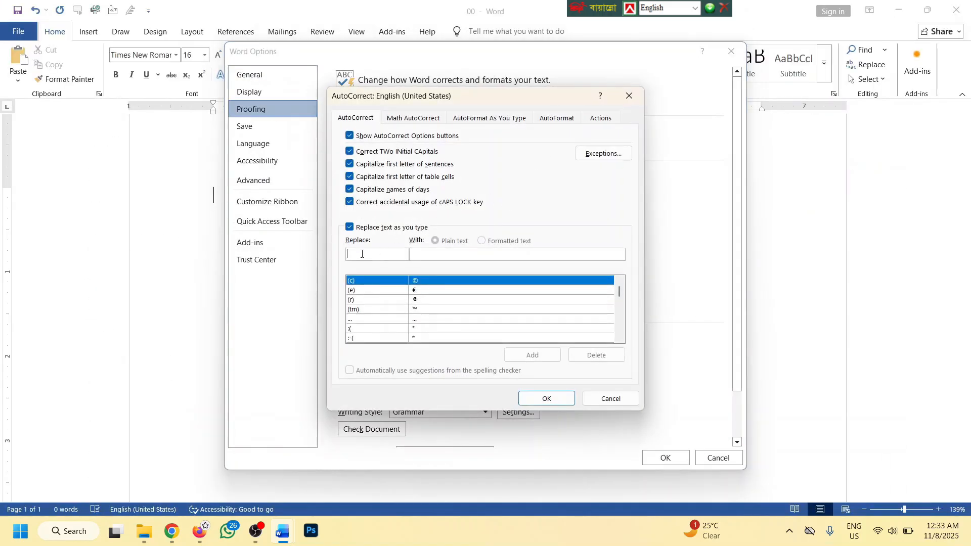
type("ght")
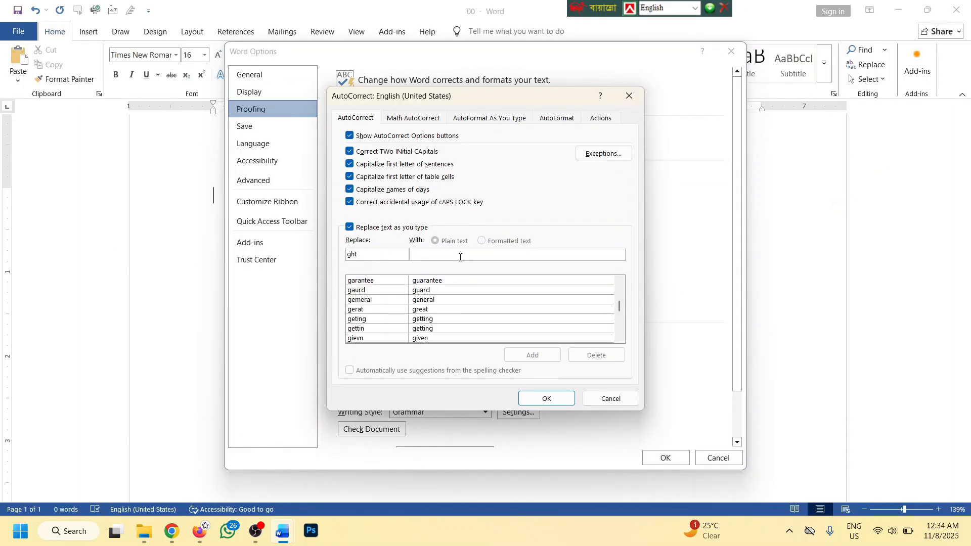
type("bangladesh")
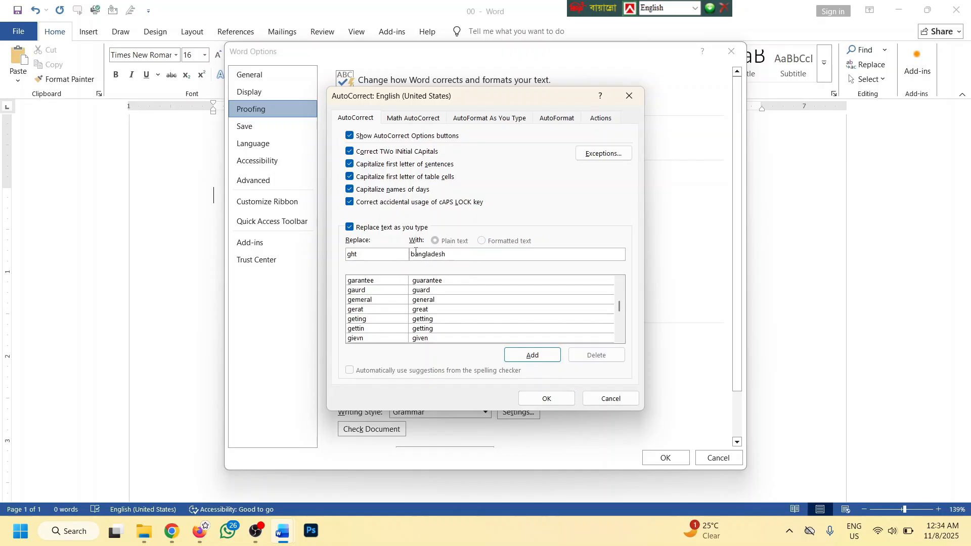
type("B")
left_click(537, 355)
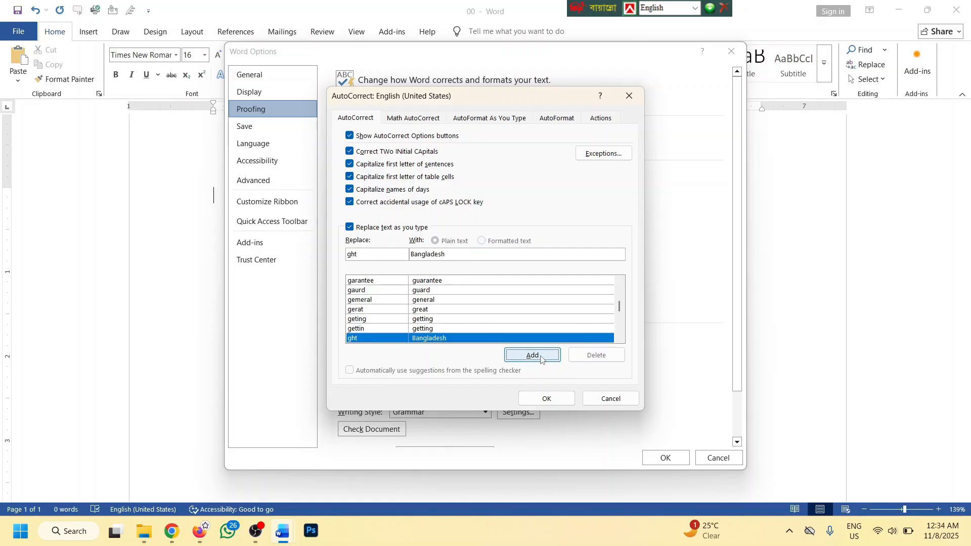
left_click(548, 398)
left_click(665, 457)
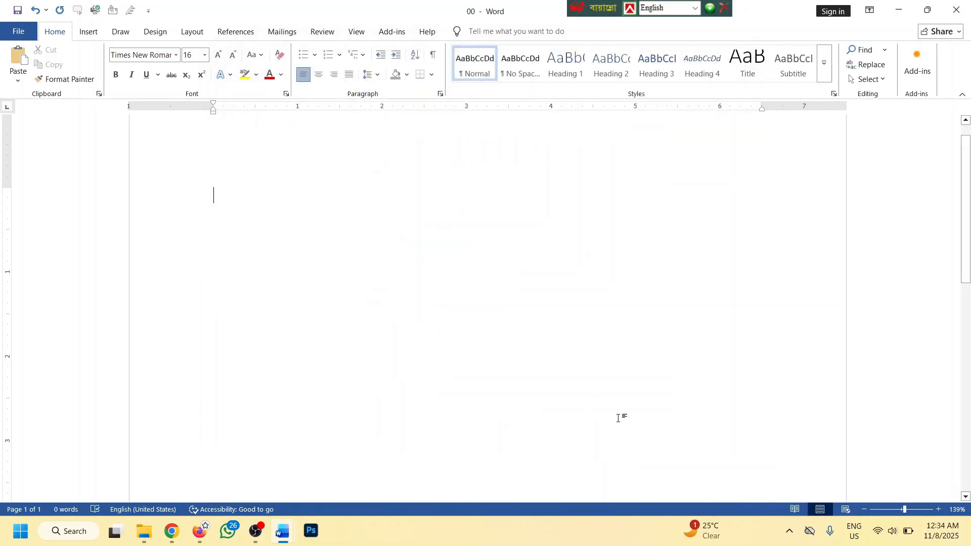
type("ght")
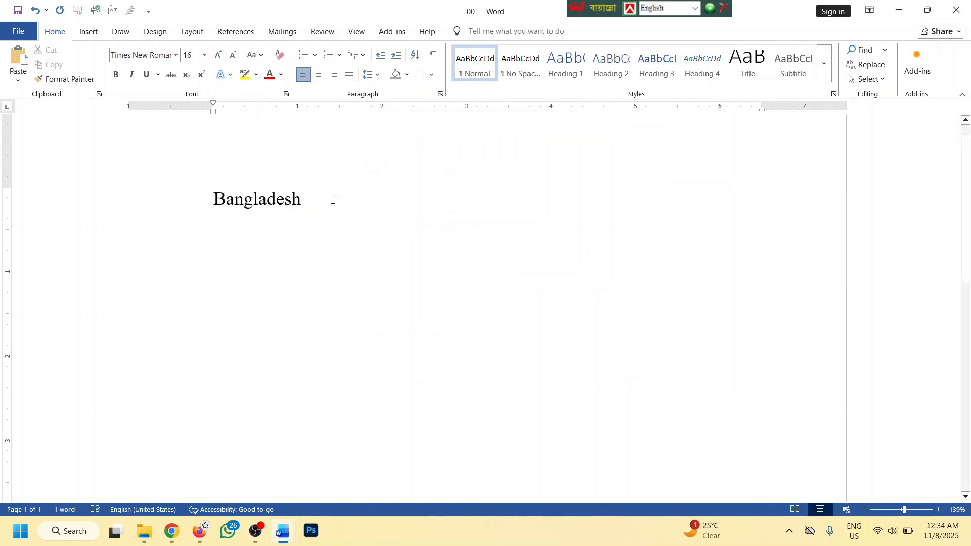
key("ctrl+a")
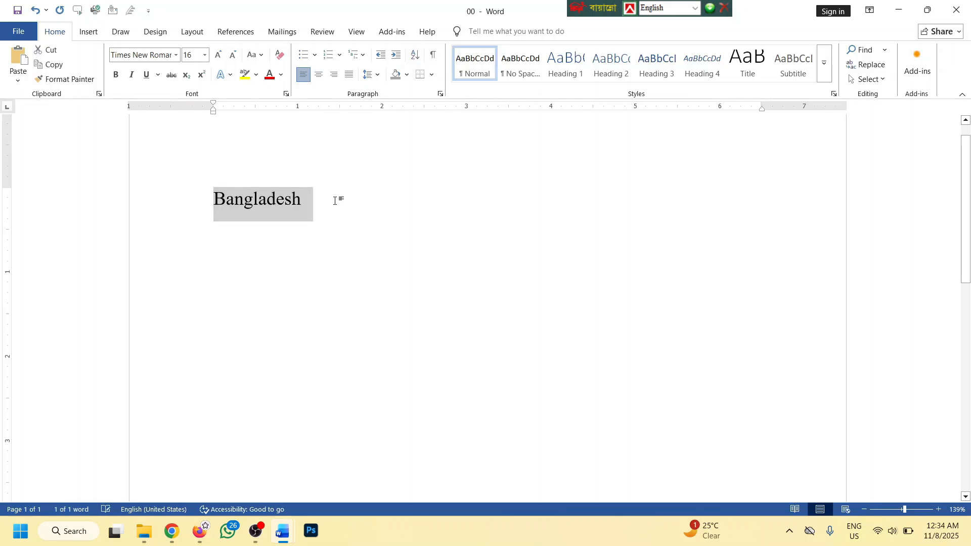
key("BackSpace")
type("sfbsdj")
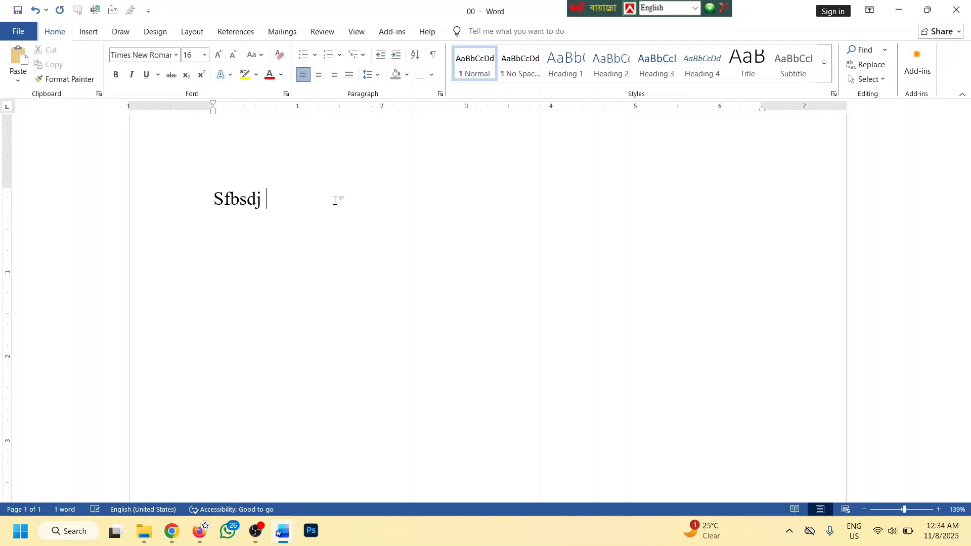
key("ctrl+a")
key("BackSpace")
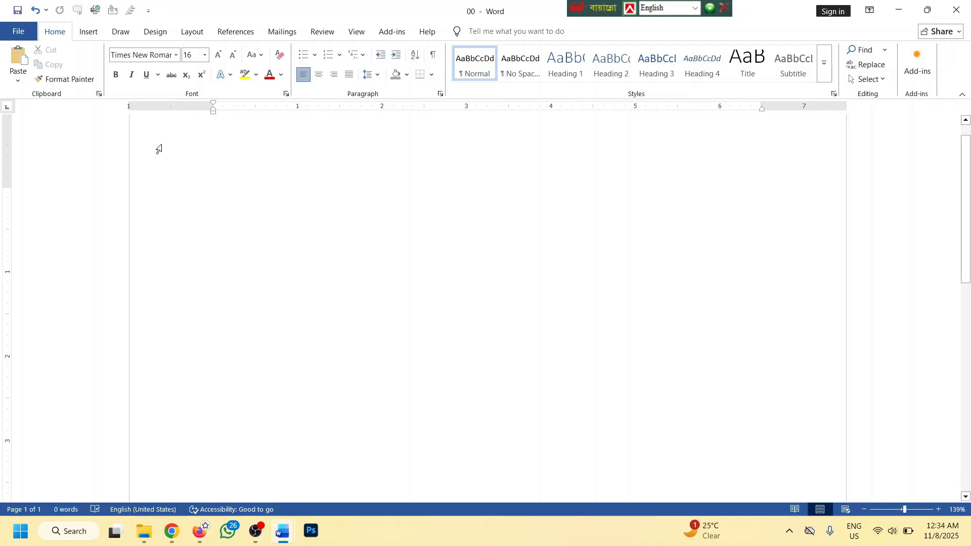
left_click(23, 31)
Turn on Check spelling as you type in the Proofing options
left_click(44, 495)
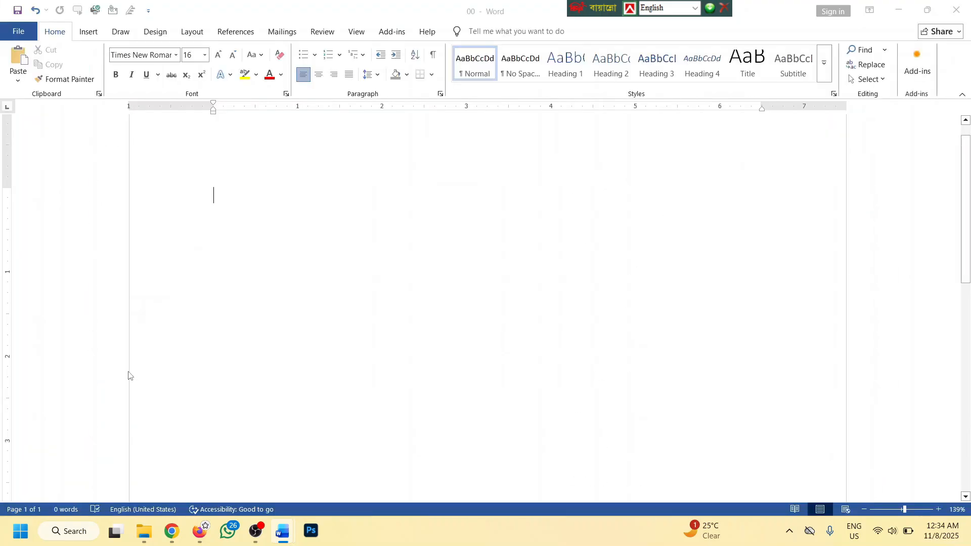
left_click(254, 112)
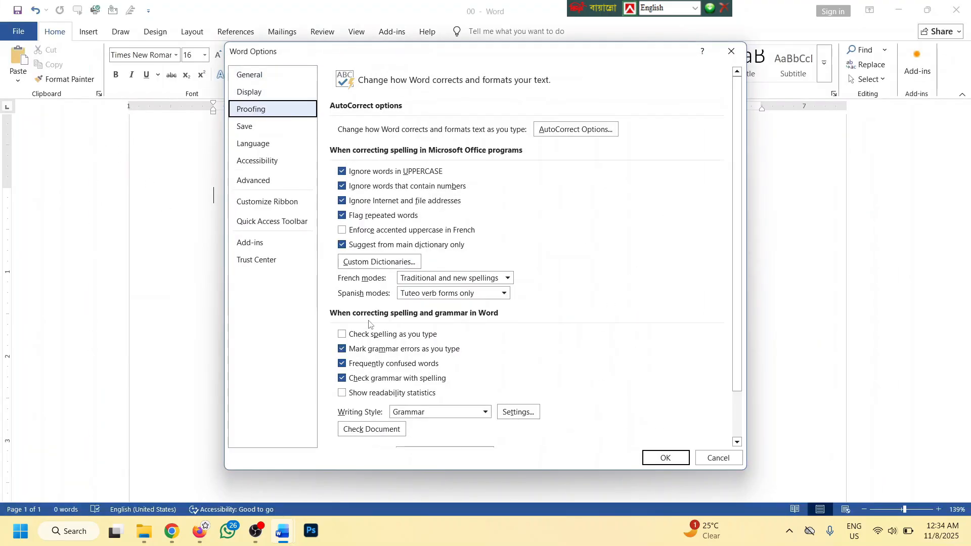
left_click(403, 337)
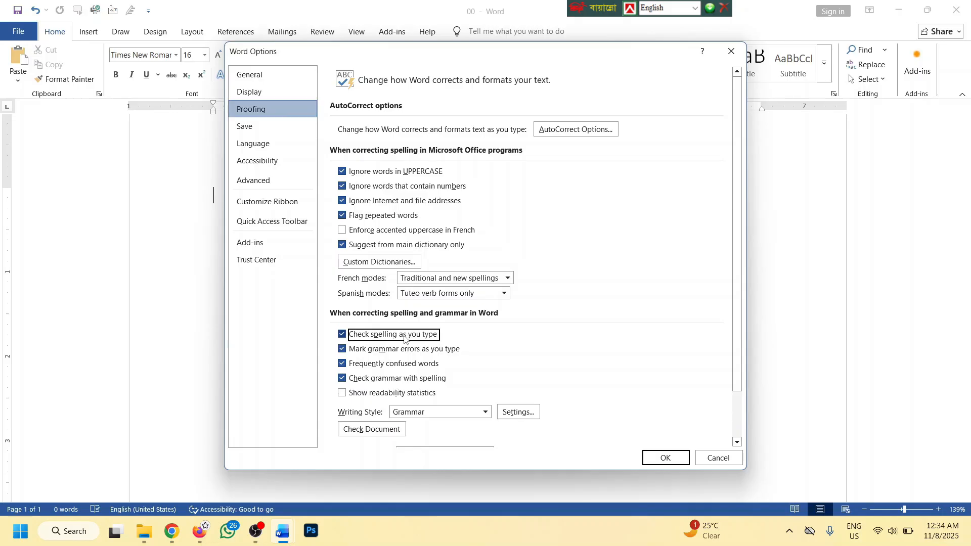
left_click(664, 457)
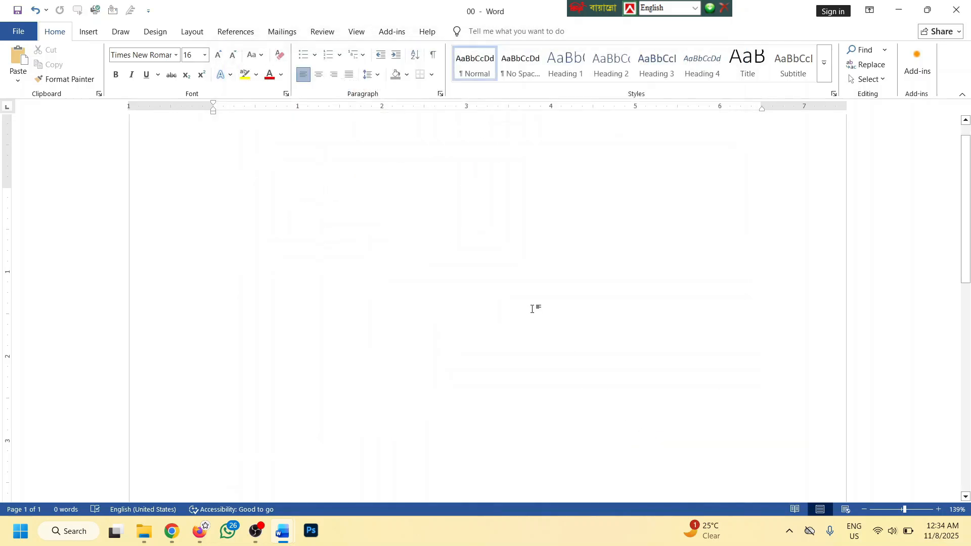
Generate sample text with =lorem() and select all five paragraphs
type("=lorem()")
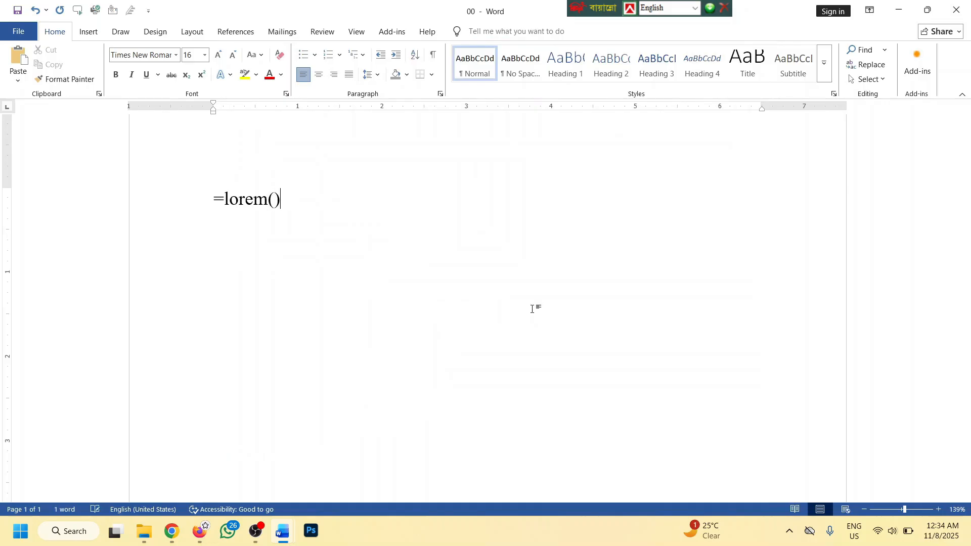
key("Return")
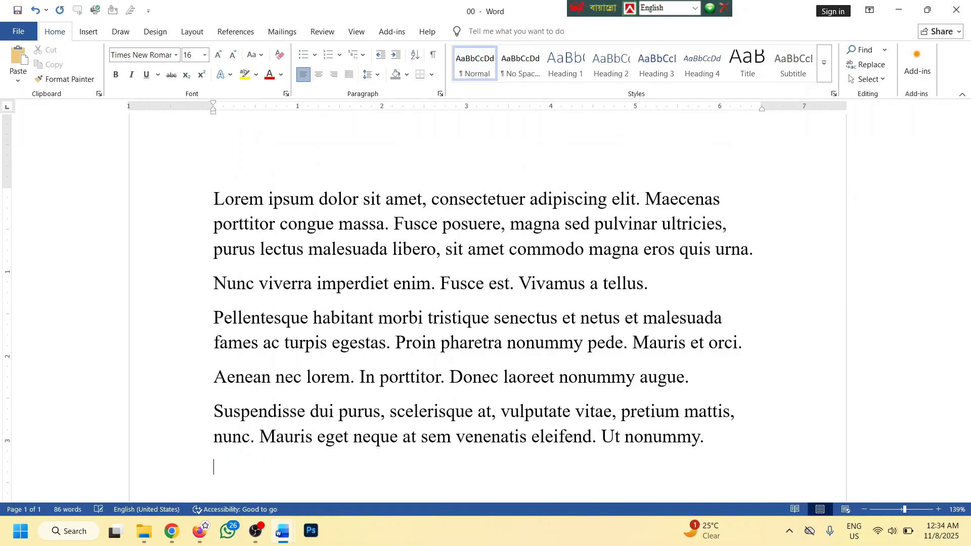
scroll(532, 309, "down", 3)
left_click(550, 267)
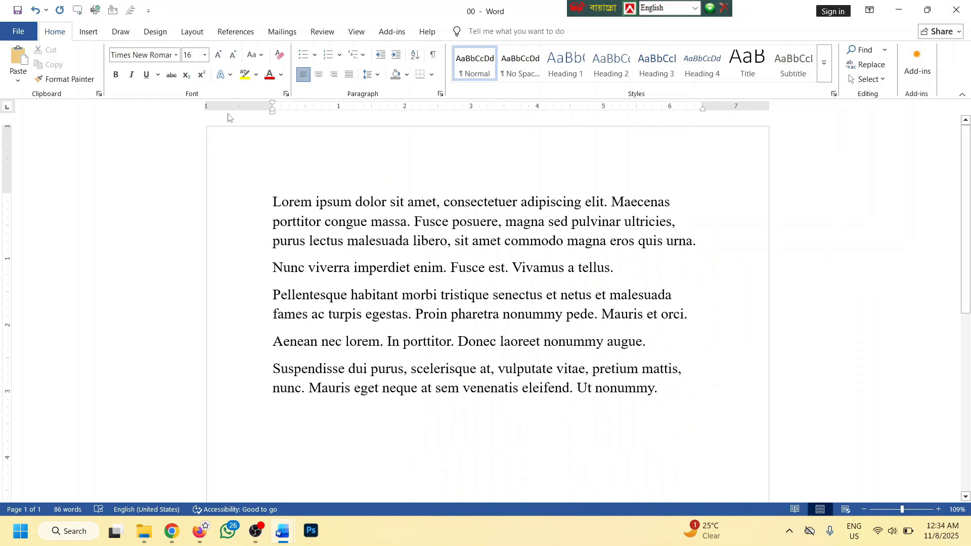
left_click_drag(695, 387, 272, 194)
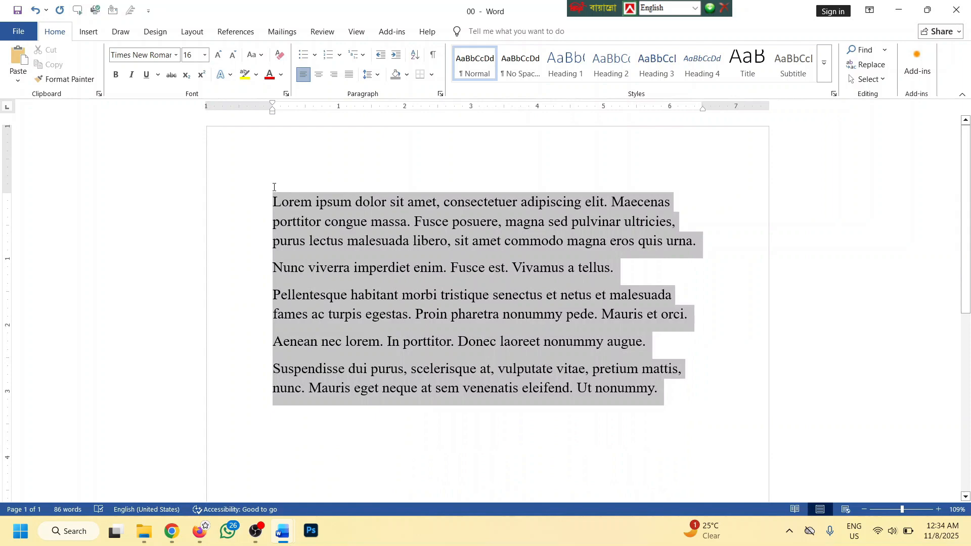
Turn on readability statistics and French accented uppercase, and review AutoCorrect settings
left_click(6, 35)
left_click(36, 492)
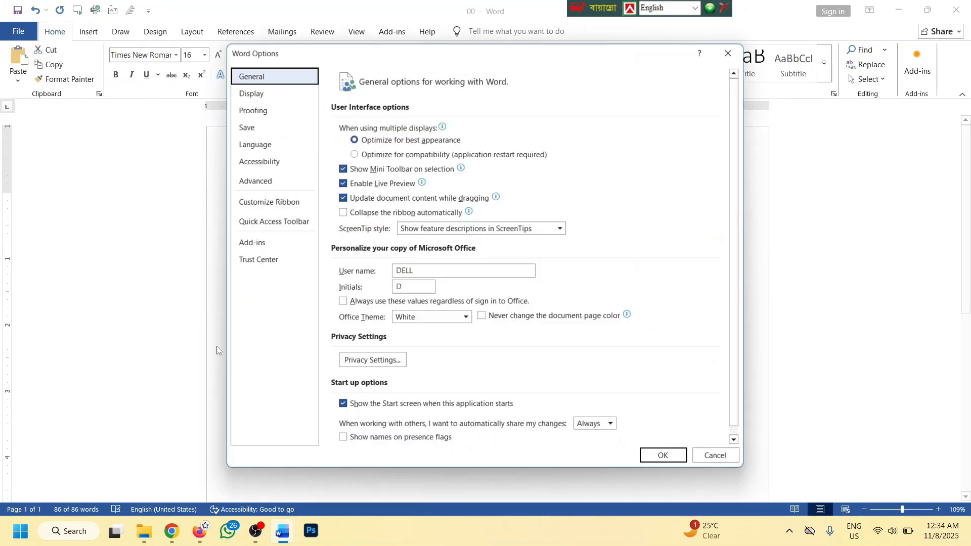
left_click(257, 111)
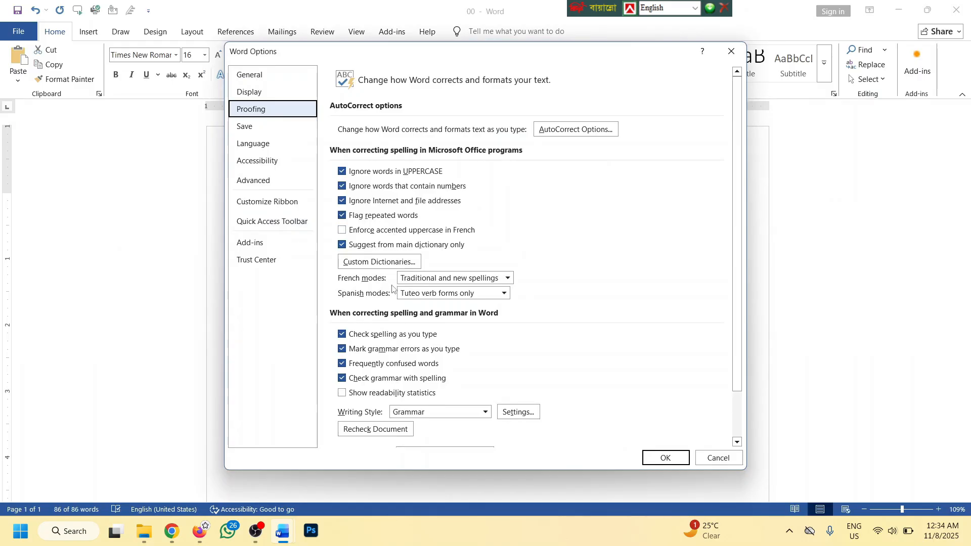
left_click(390, 393)
left_click(364, 231)
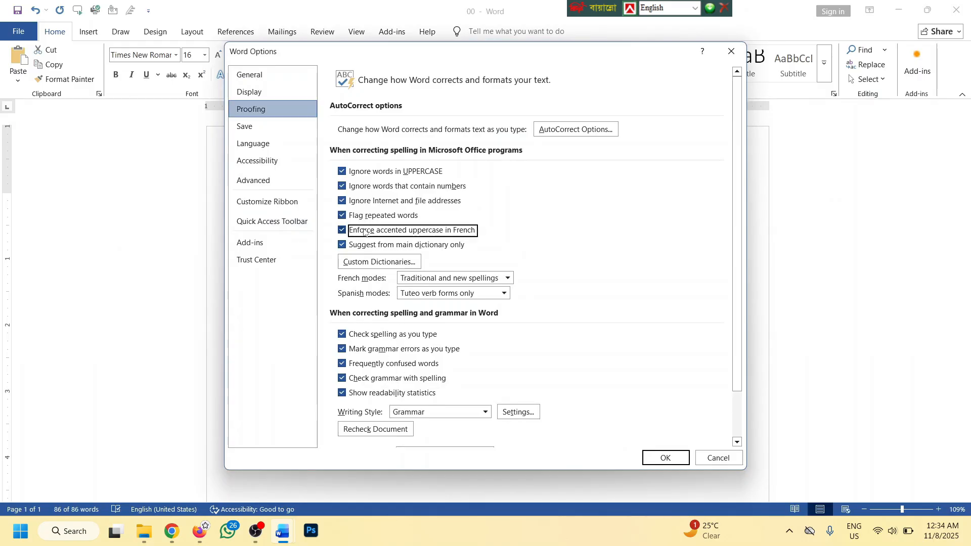
scroll(363, 232, "down", 1)
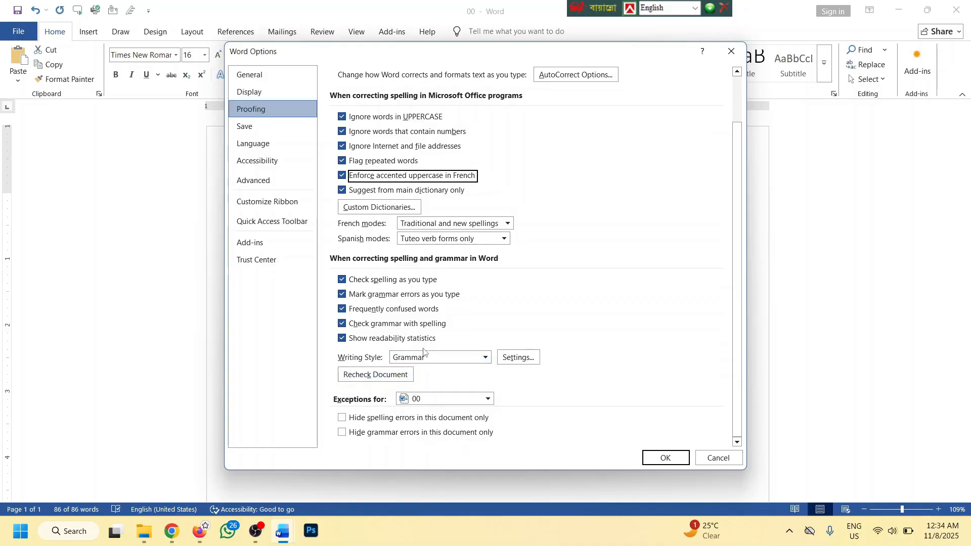
scroll(389, 283, "up", 1)
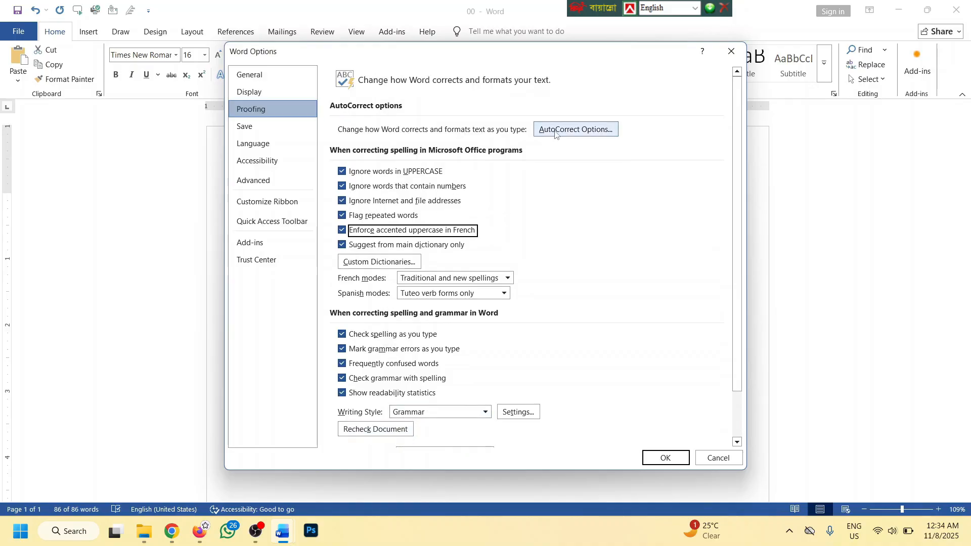
left_click(549, 131)
scroll(379, 326, "down", 4)
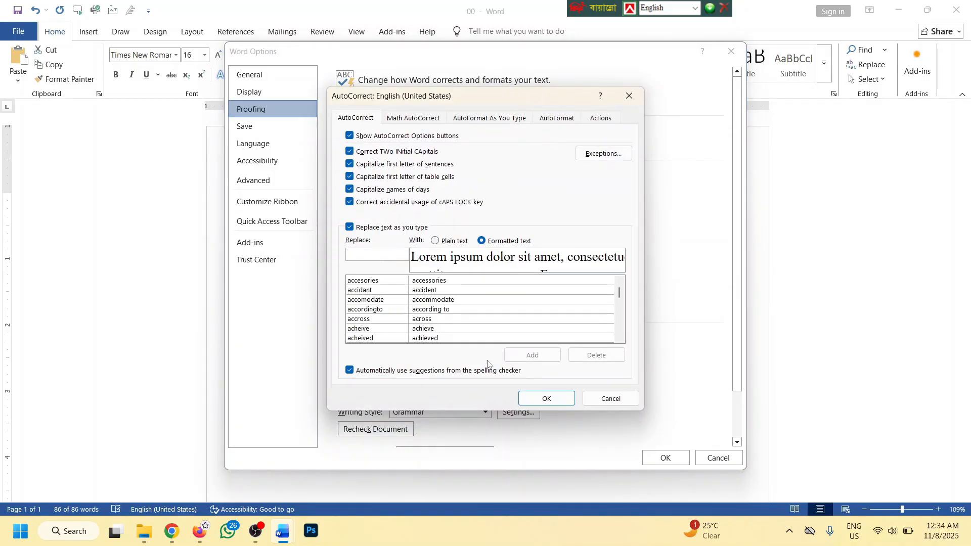
left_click(554, 400)
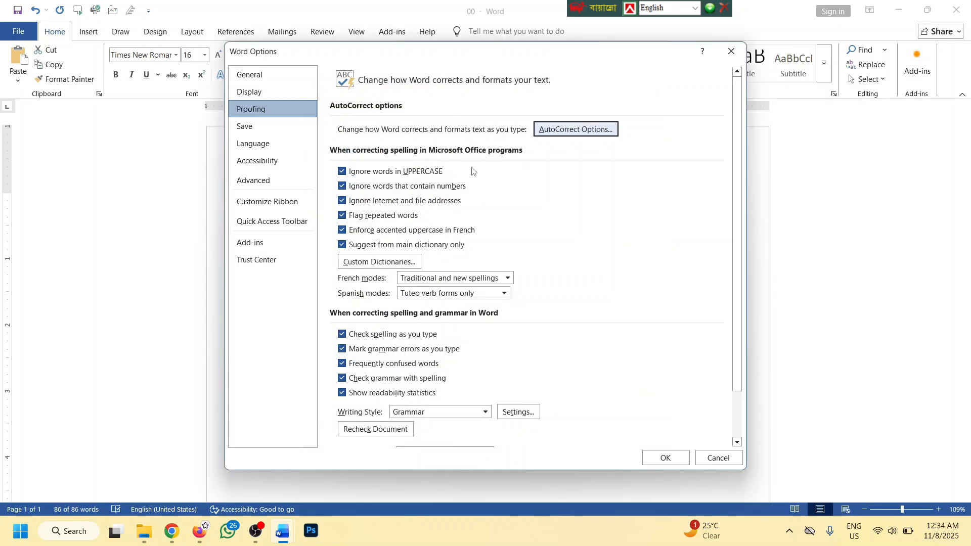
Hide spelling and grammar errors for document 00 only and close Word Options
scroll(443, 387, "down", 2)
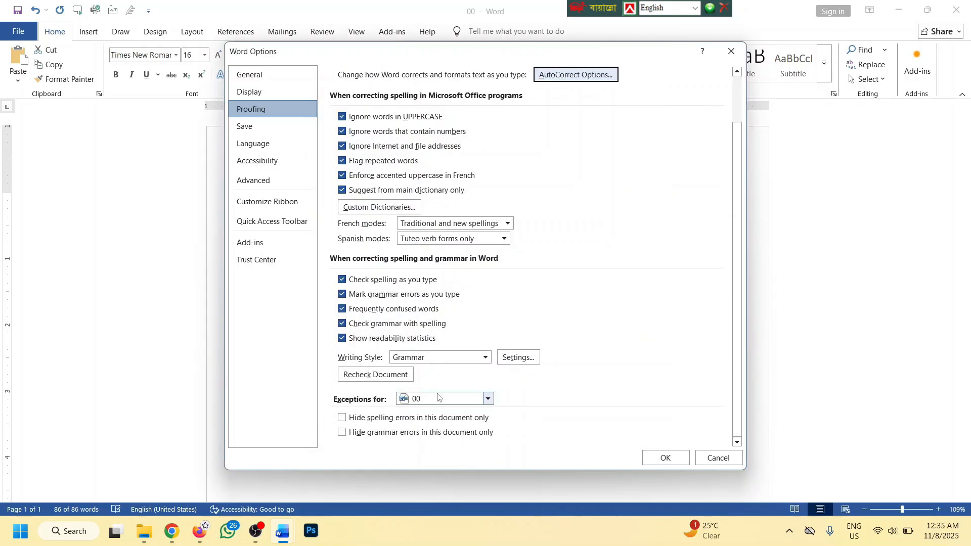
left_click(402, 418)
left_click(369, 433)
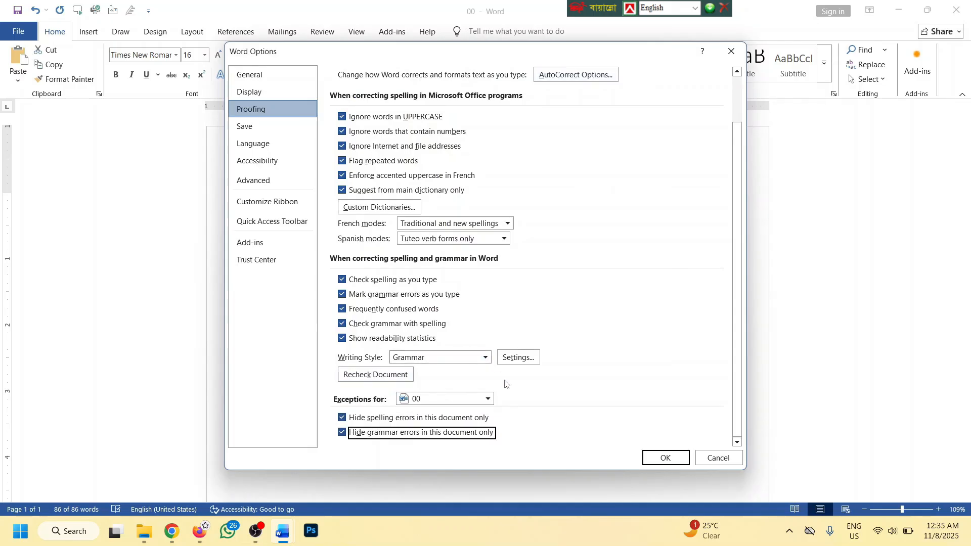
scroll(444, 344, "up", 2)
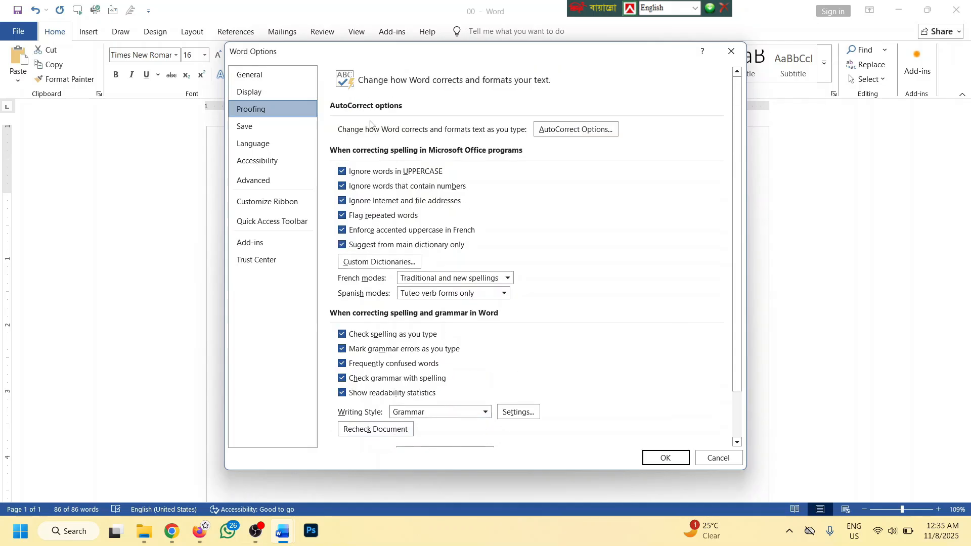
left_click(654, 460)
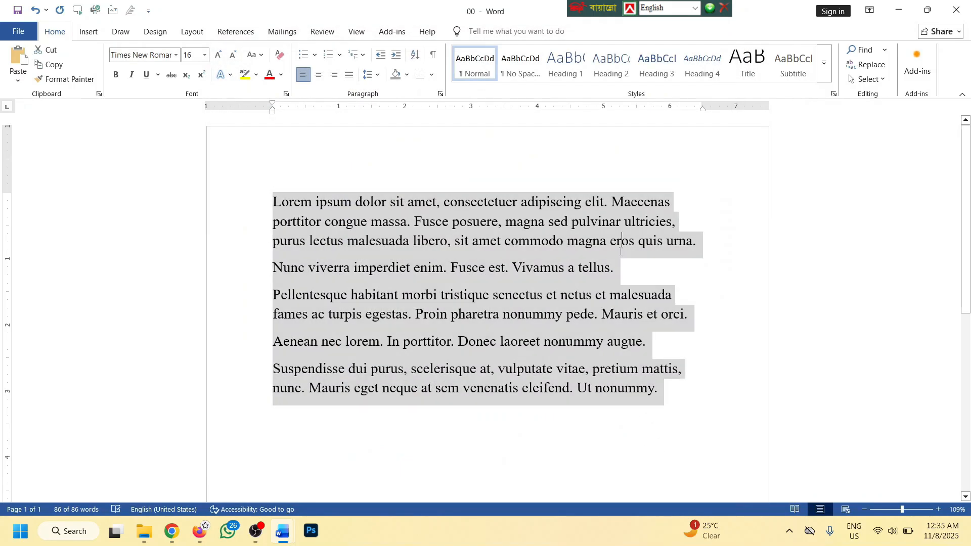
Apply the SutonnyMJ font to all text and type a Bangla test line with Bijoy Classic
left_click(661, 357)
key("ctrl+a")
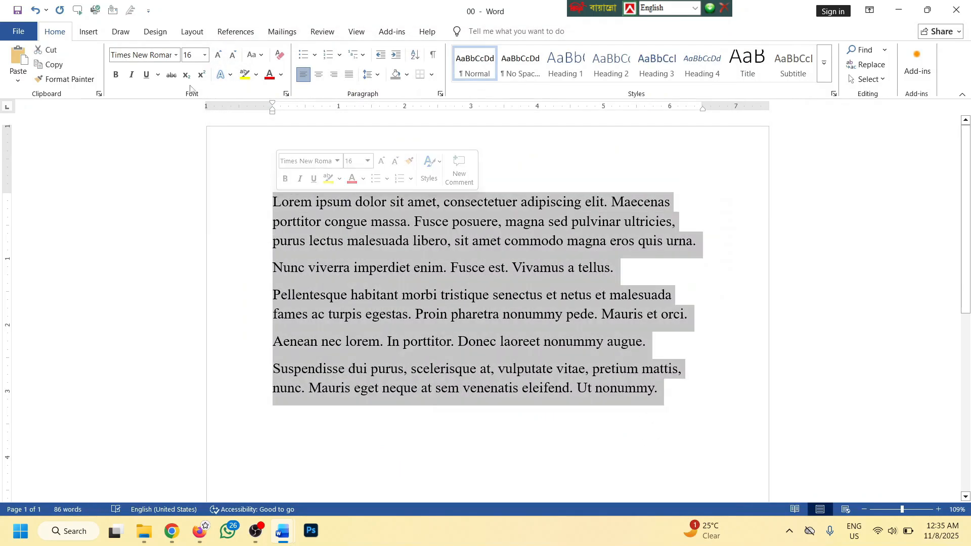
left_click(141, 54)
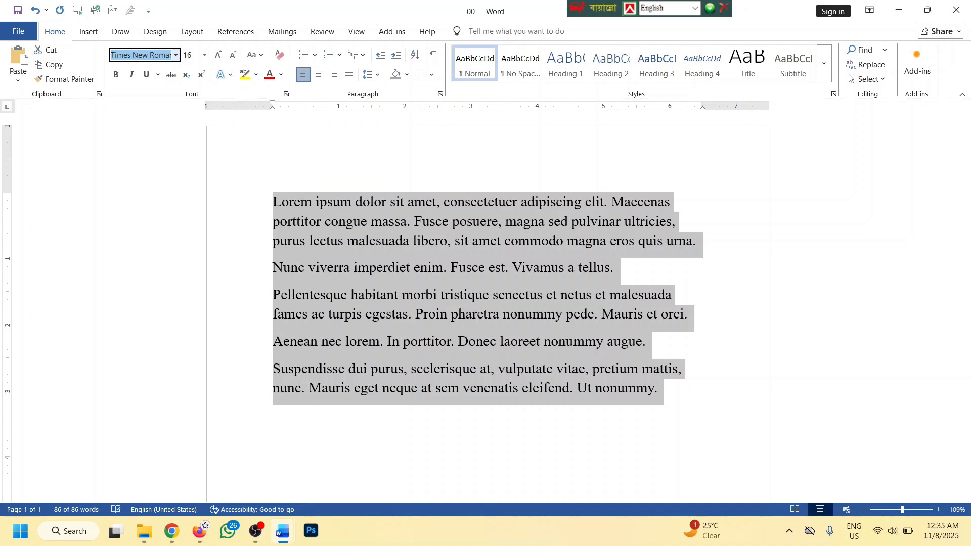
type("SutonnyMJ")
key("Return")
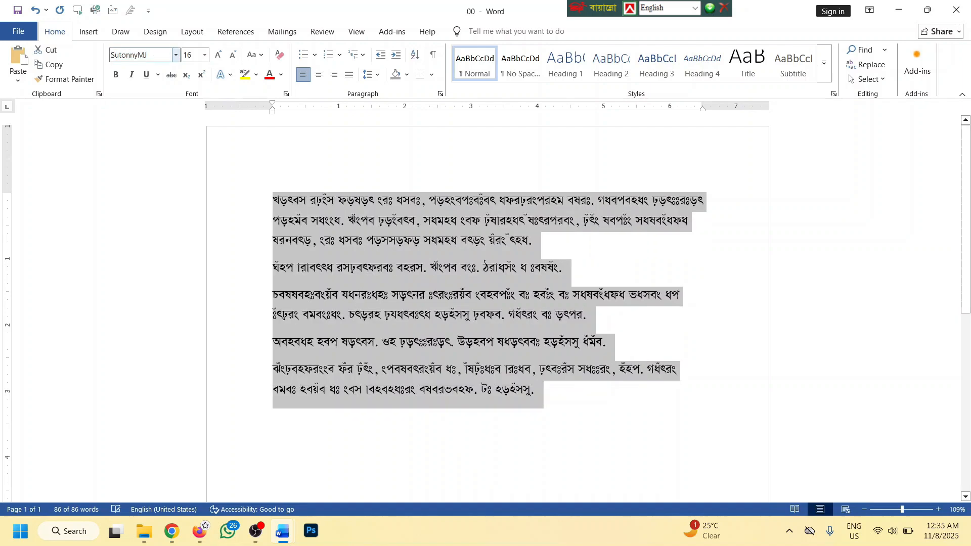
key("ctrl+alt+b")
type("আুডবা,ুডহাজৃ বুডা")
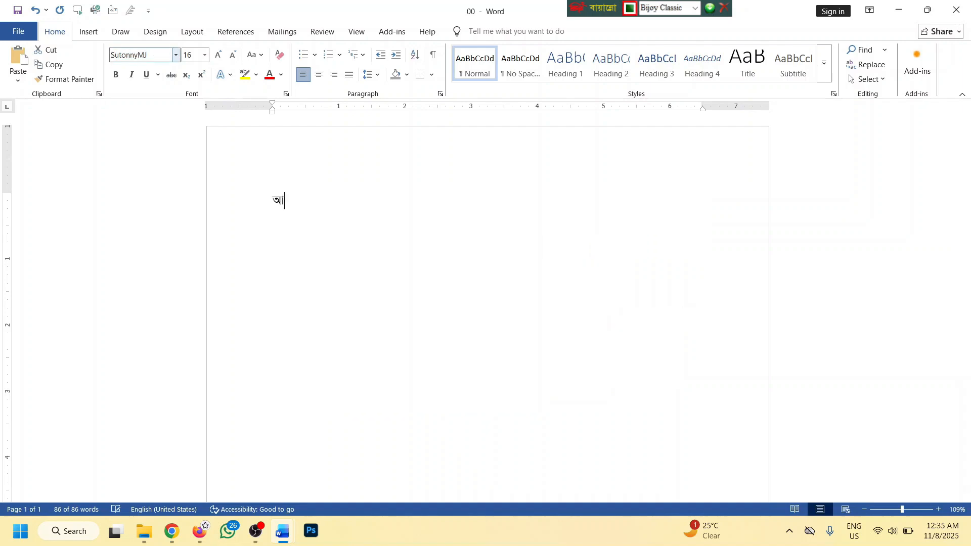
type("জযৃডনা যডজ্া যৃডাজযডবৃহজুডানক্া")
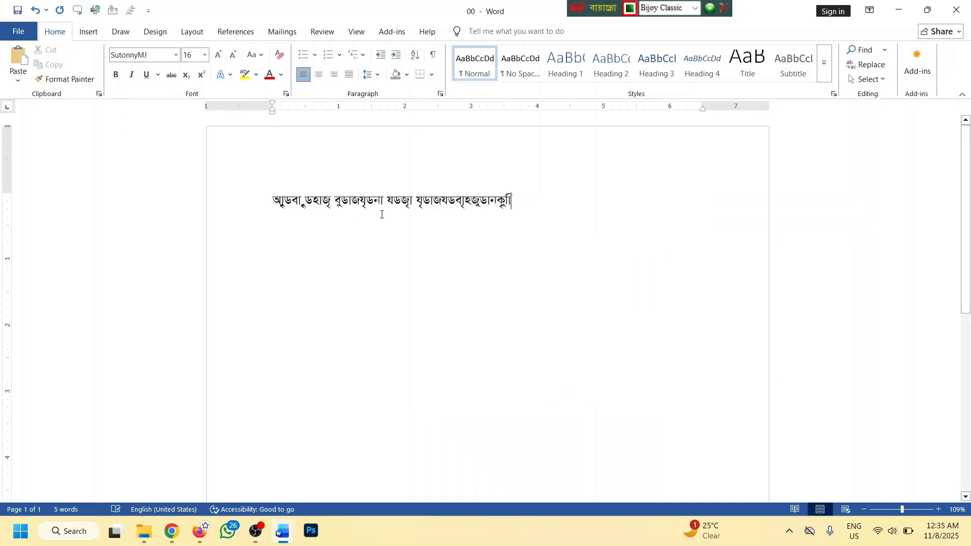
Delete the Bangla line and reset formatting to Calibri 11
left_click(433, 227)
triple_click(533, 202)
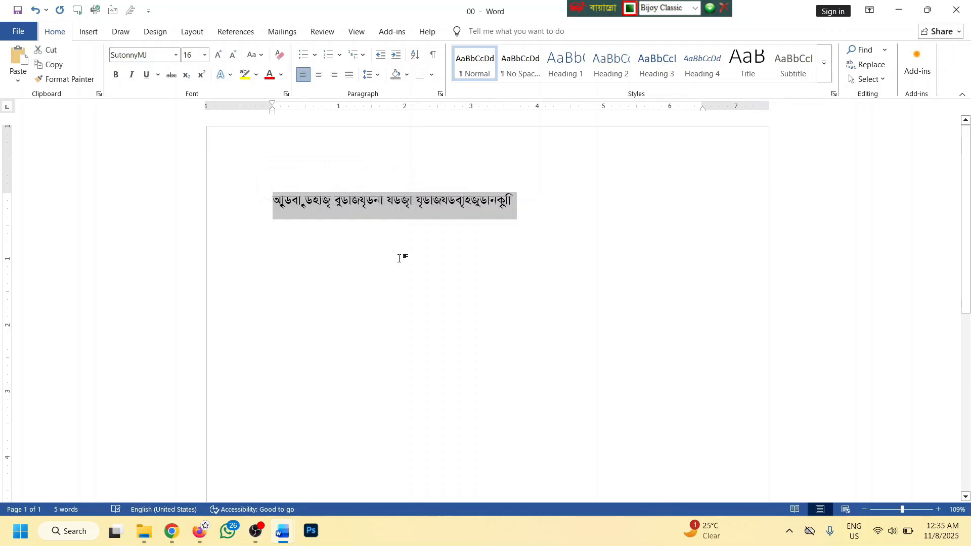
key("BackSpace")
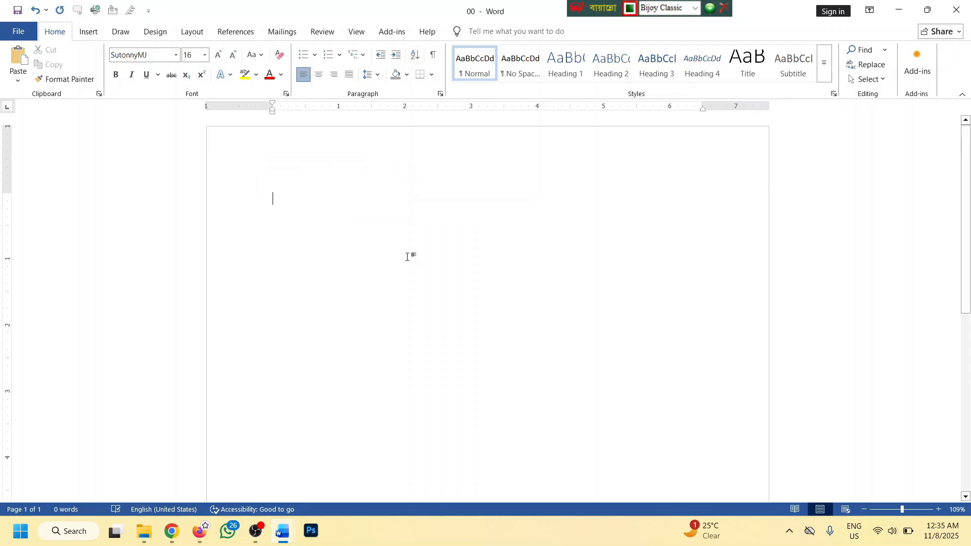
key("BackSpace")
Switch back to English input, regenerate =lorem() text, and select it all
key("ctrl+alt+b")
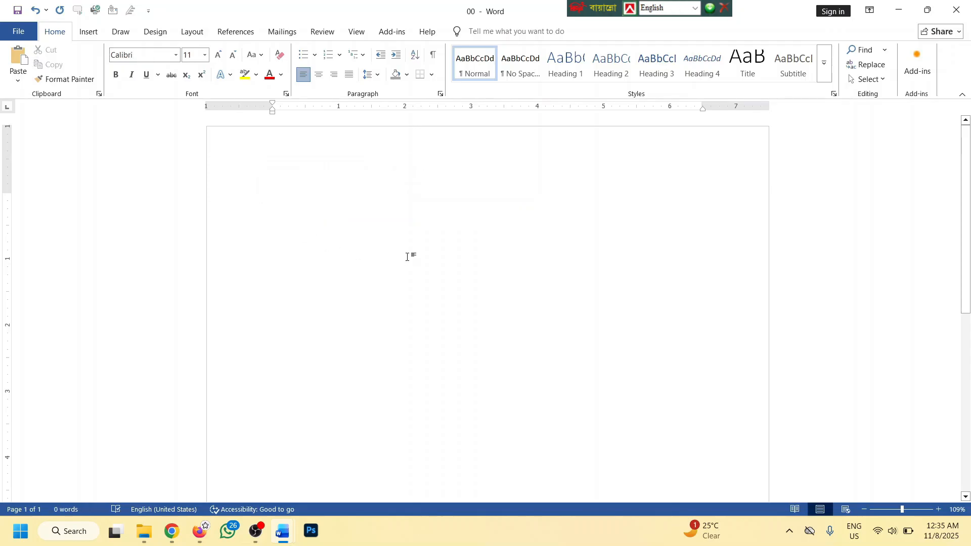
type("=")
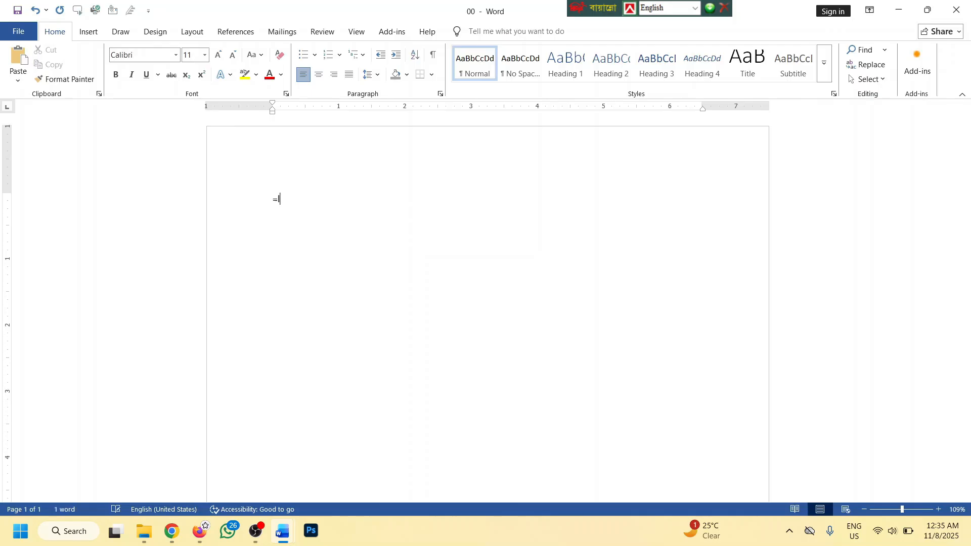
type("lorem()")
key("Return")
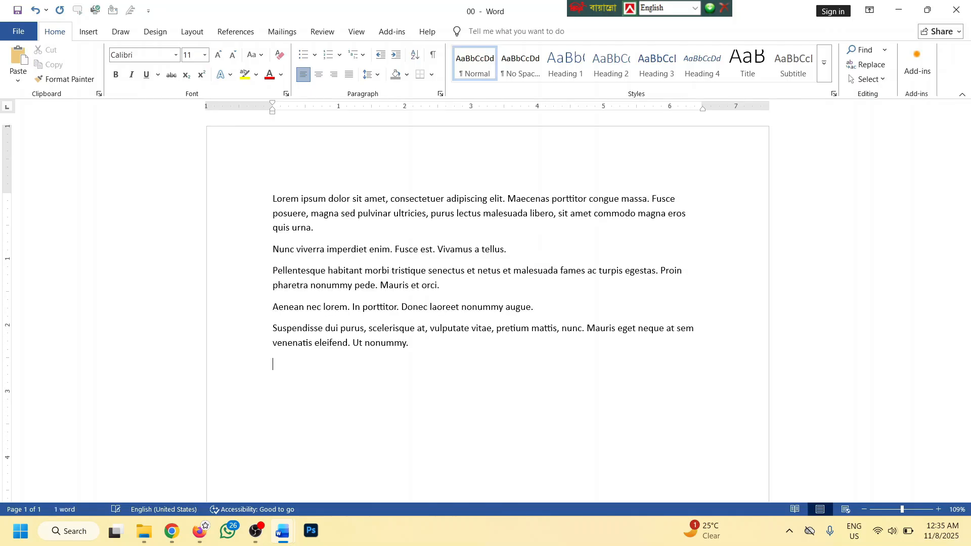
key("ctrl+a")
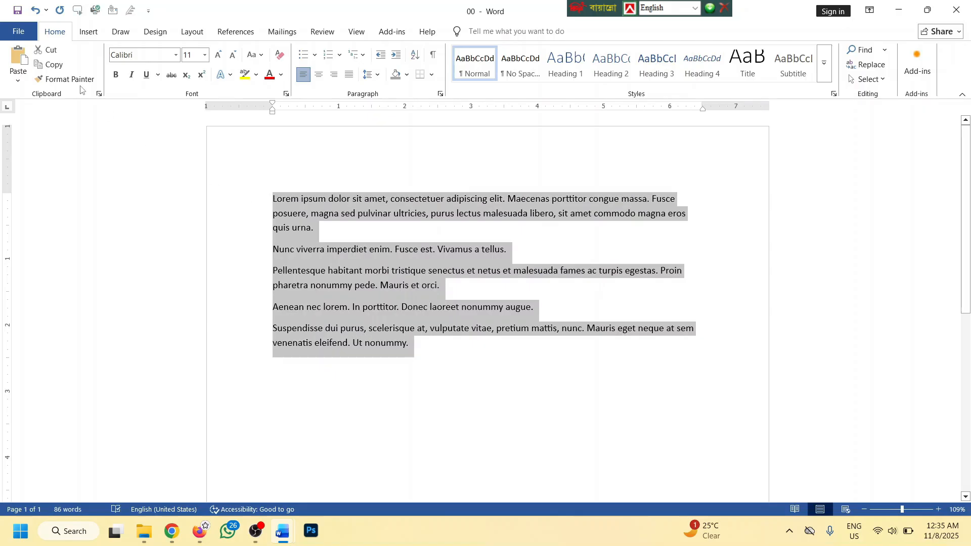
In Proofing options, untick Check spelling as you type and Hide grammar errors
left_click(18, 31)
left_click(30, 491)
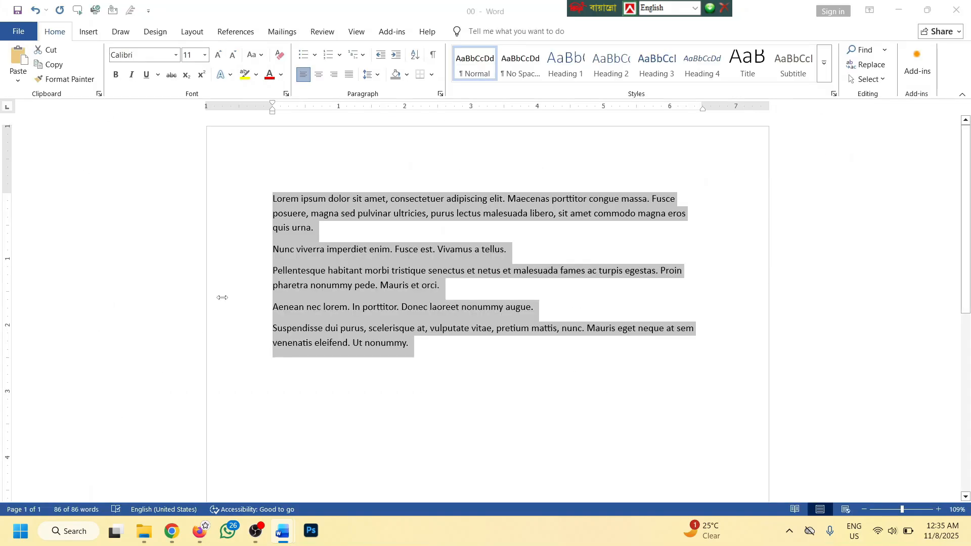
left_click(267, 107)
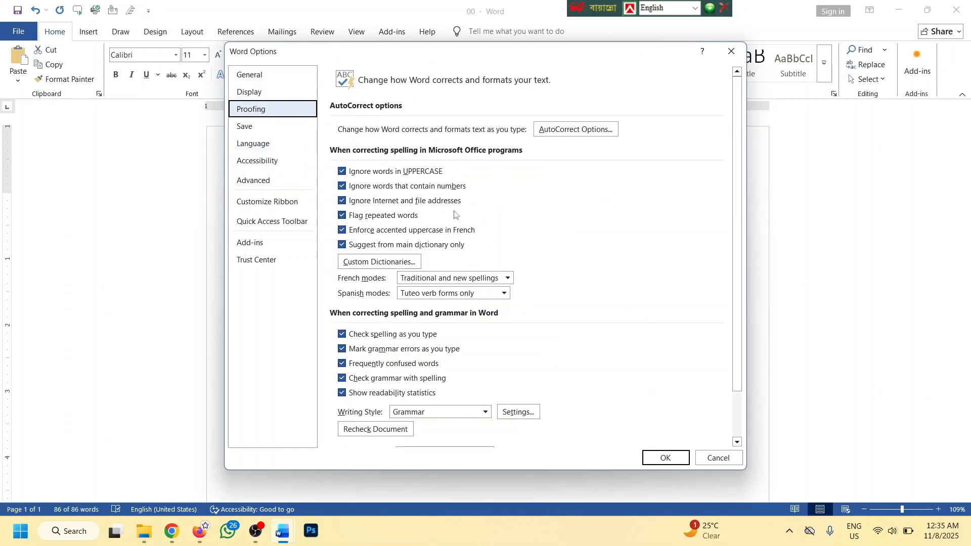
left_click(374, 335)
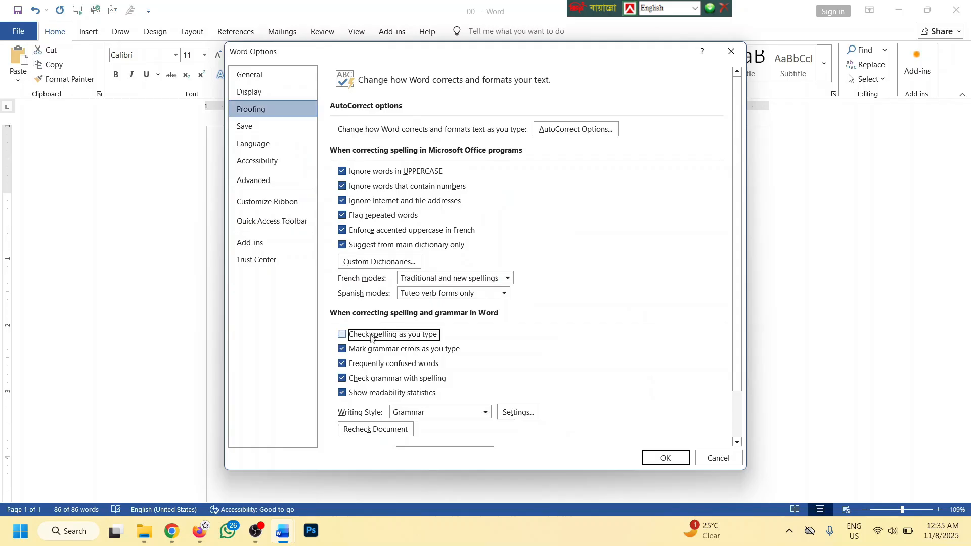
scroll(374, 337, "down", 2)
left_click(359, 433)
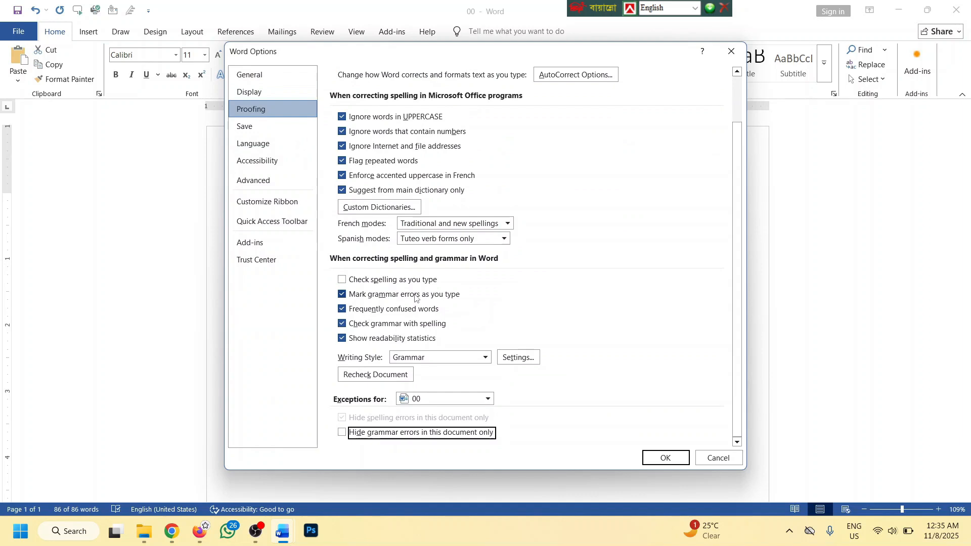
Untick Mark grammar errors, Frequently confused words, Check grammar with spelling, and toggle Ignore UPPERCASE
left_click(355, 295)
left_click(362, 309)
left_click(362, 325)
scroll(361, 331, "up", 3)
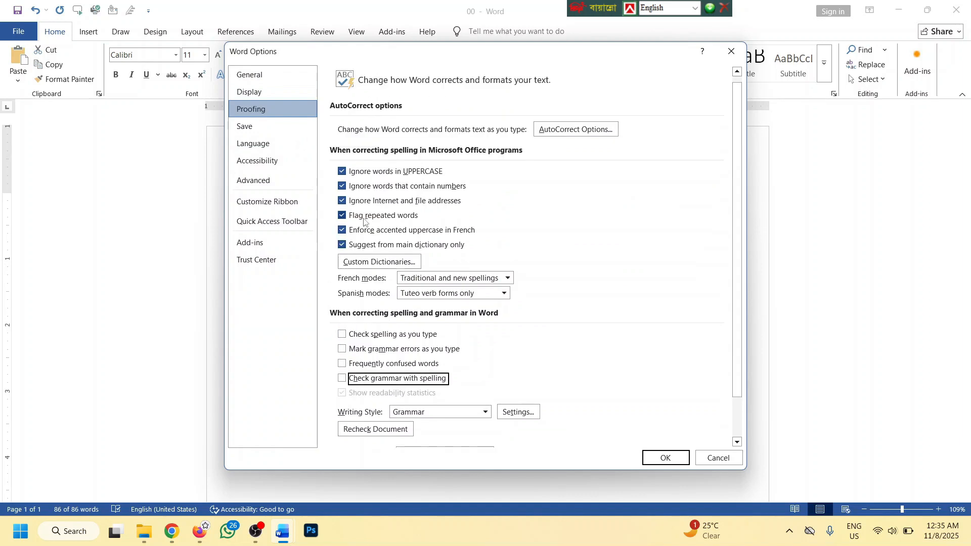
left_click(342, 171)
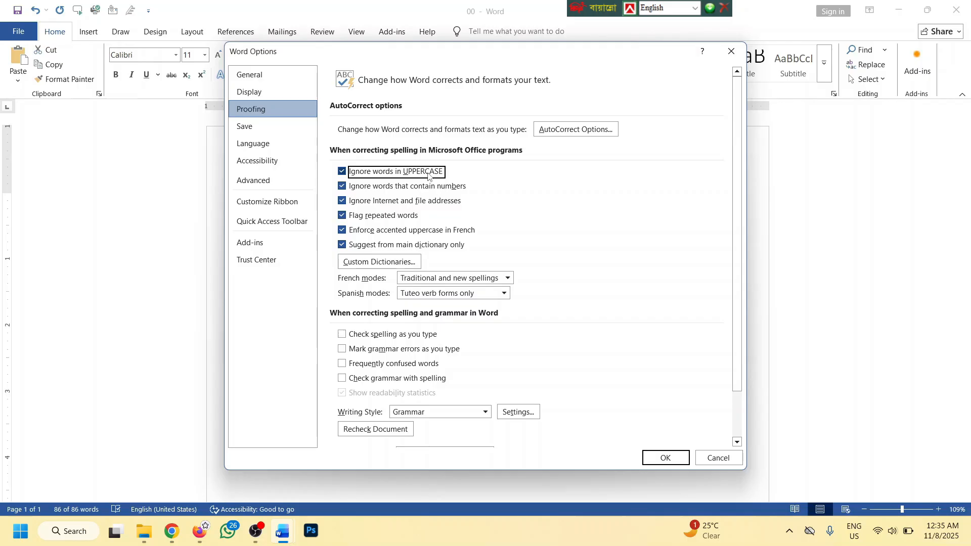
In AutoCorrect, untick TWo INitial CApitals, sentence, table-cell and day-name capitalization, and caps lock correction
left_click(553, 130)
left_click(412, 151)
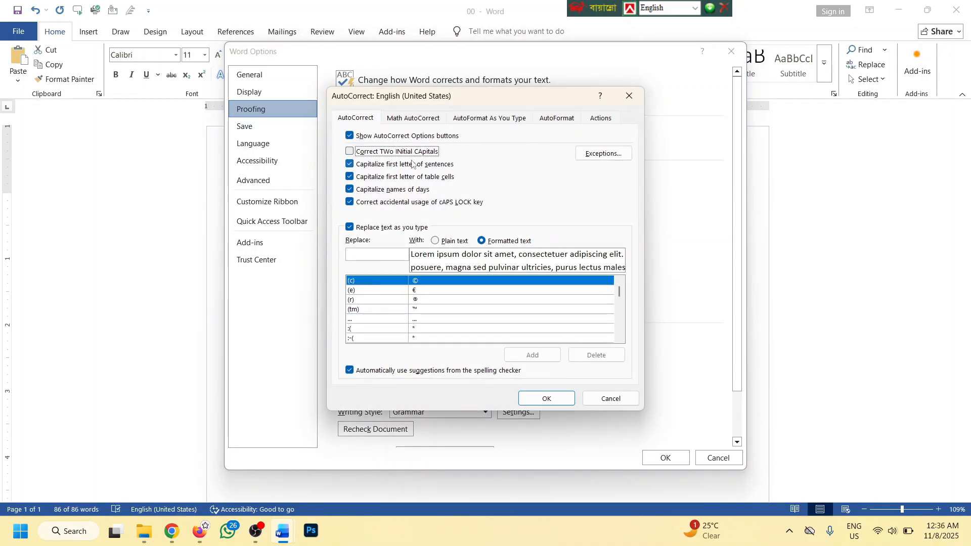
left_click(412, 164)
left_click(407, 177)
left_click(393, 189)
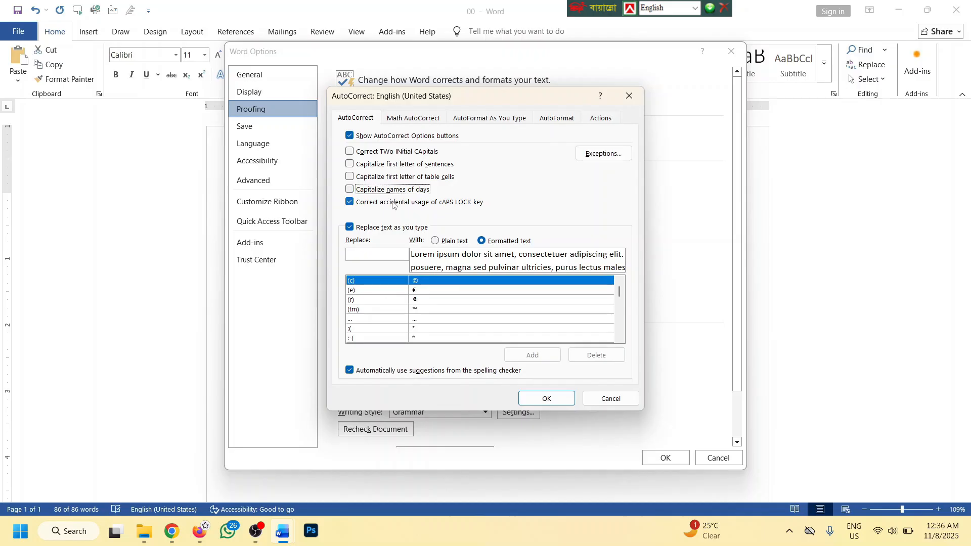
left_click(393, 203)
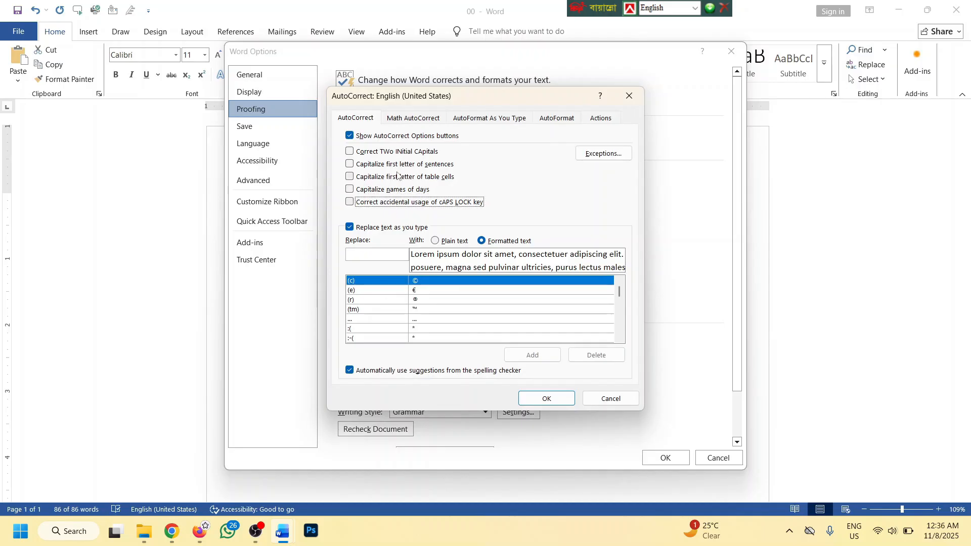
left_click(546, 398)
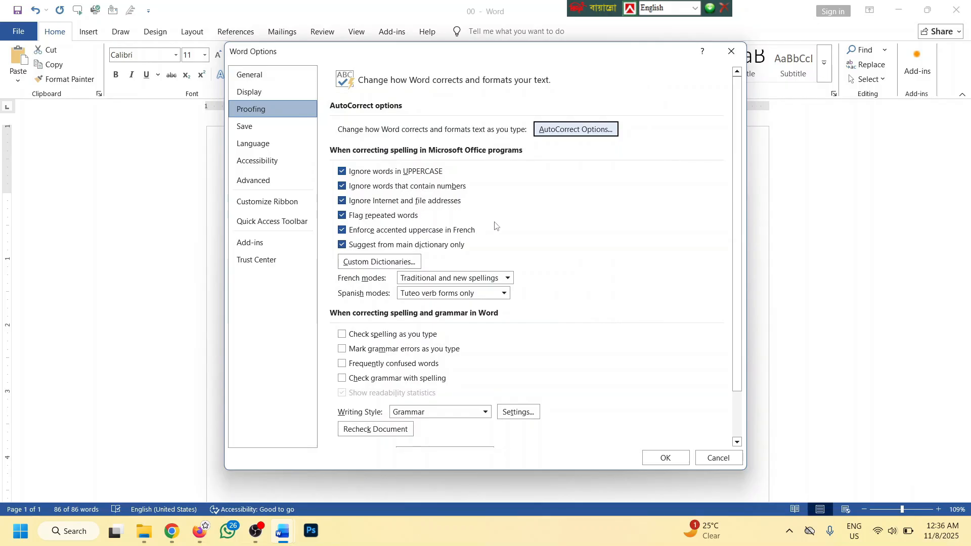
left_click(666, 460)
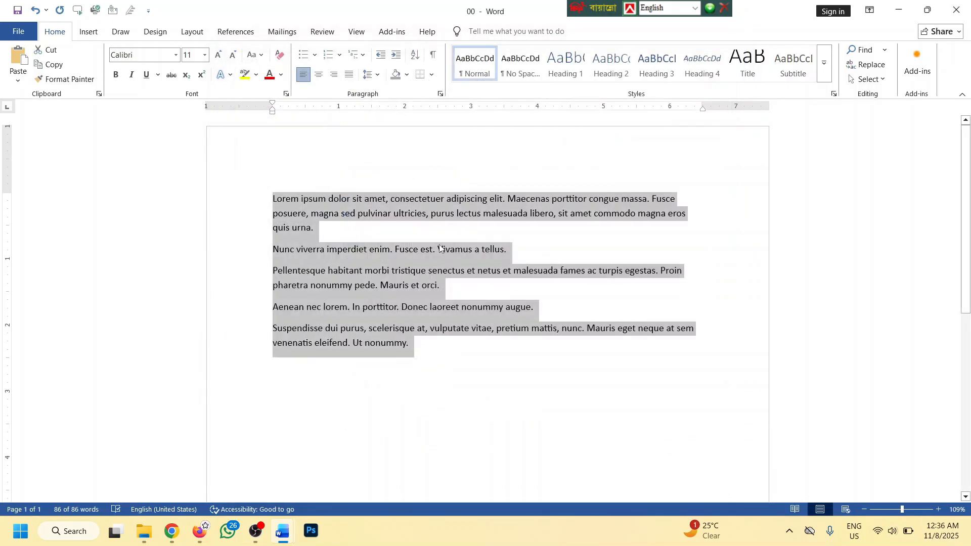
Check the Proofing and Save options without changes, then type 'wefawnme fjawef' and 'sfn asj' at the end
left_click(19, 32)
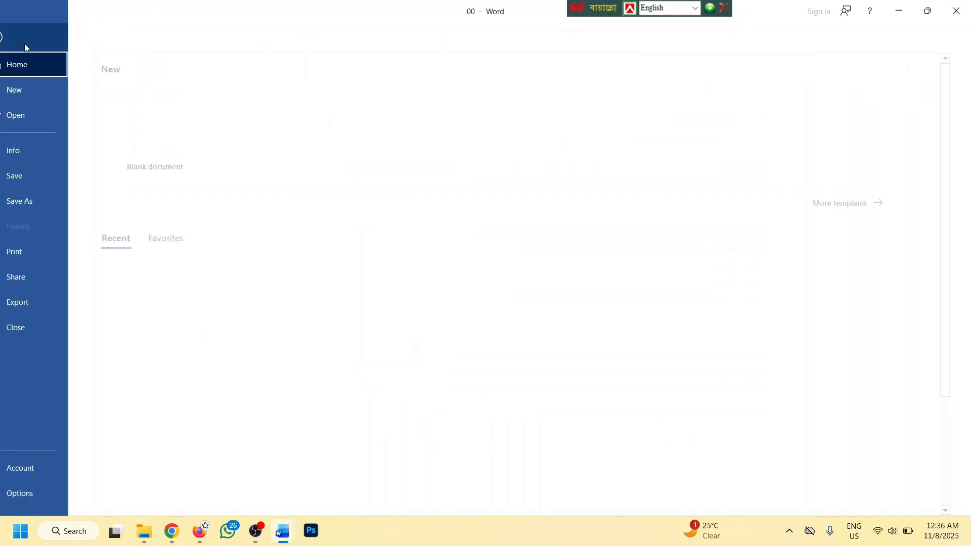
left_click(56, 495)
left_click(251, 109)
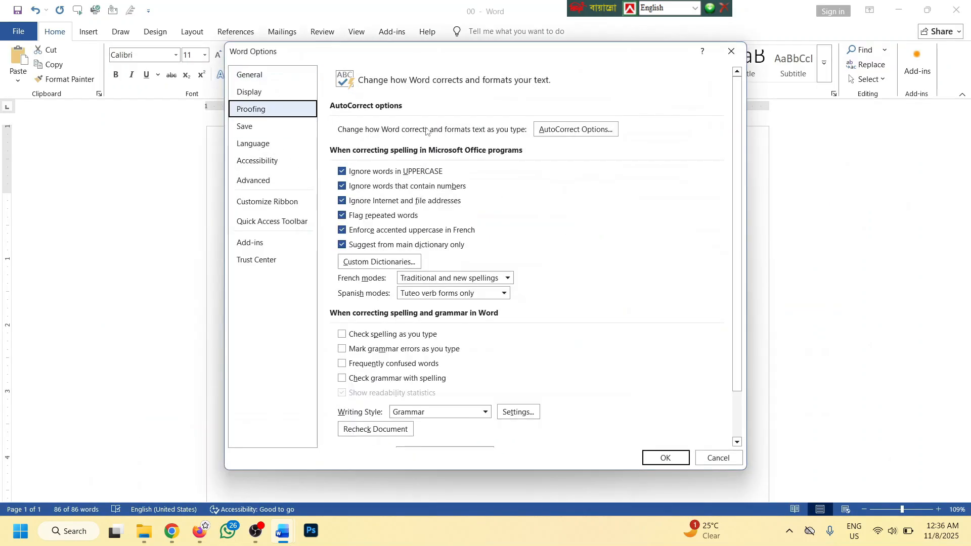
scroll(511, 222, "down", 3)
scroll(518, 221, "up", 3)
left_click(253, 128)
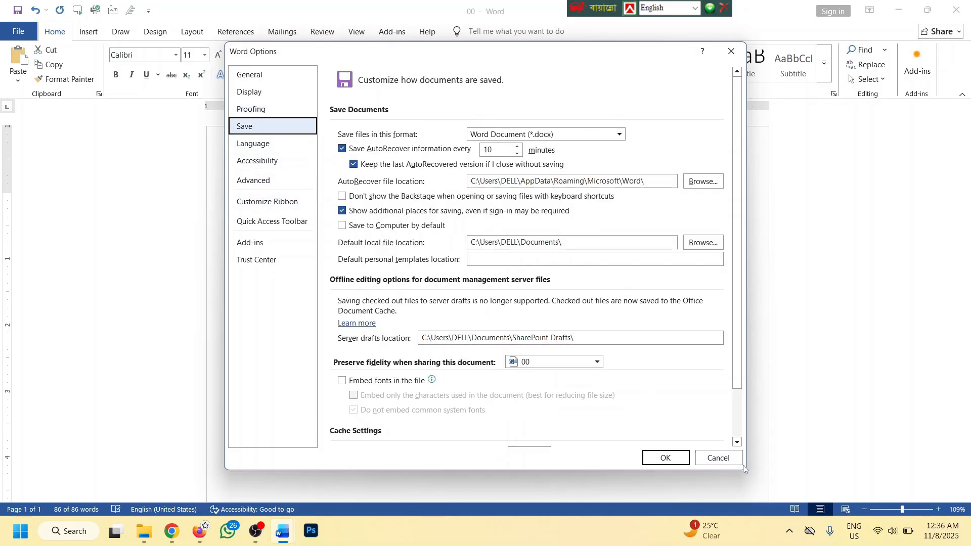
left_click(718, 458)
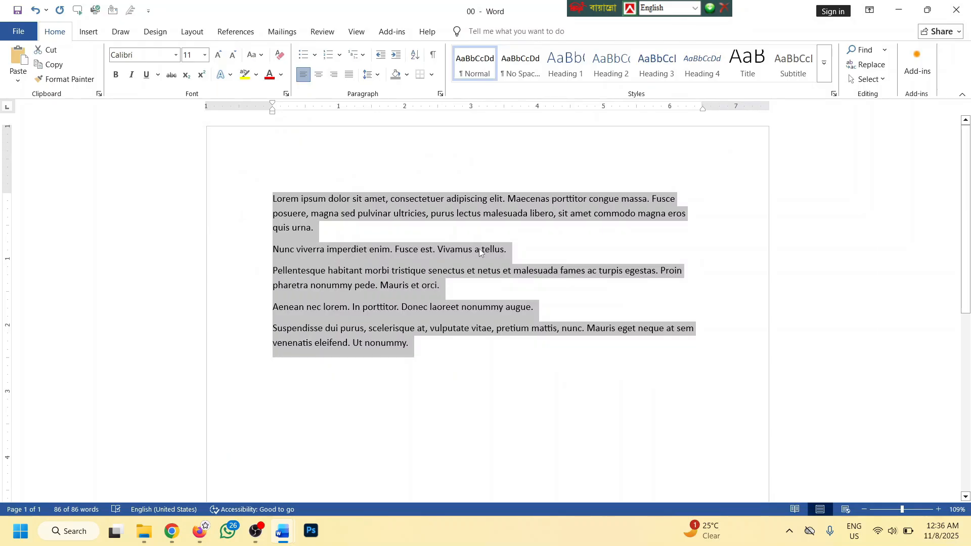
left_click(420, 354)
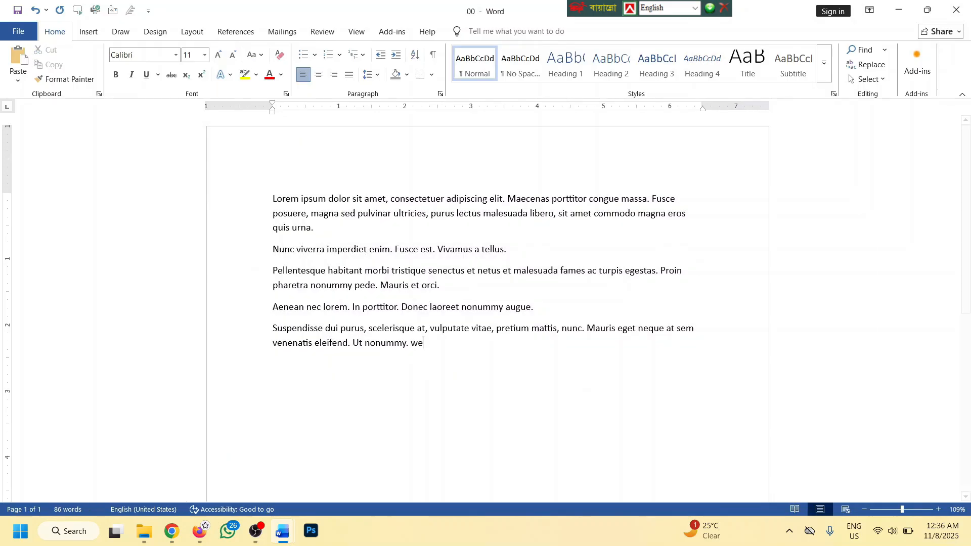
type("wefawnme fjawef ")
type("sfn asj")
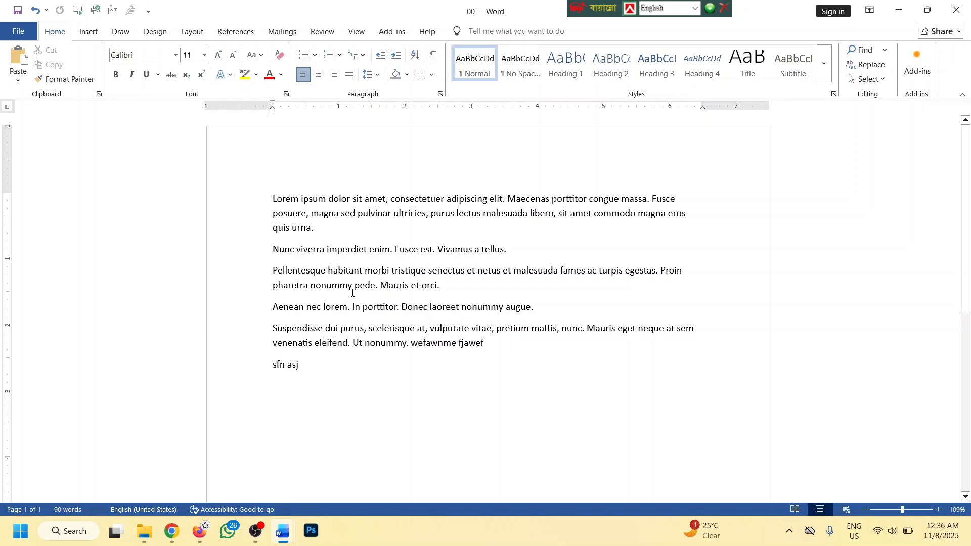
In Save options, lower the AutoRecover interval from 10 to 6 minutes and apply it
left_click(20, 34)
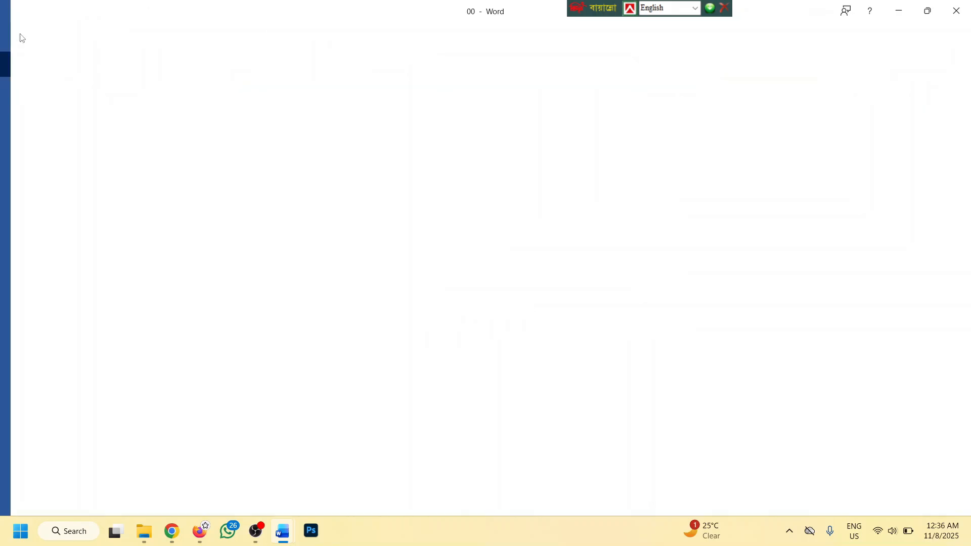
left_click(40, 492)
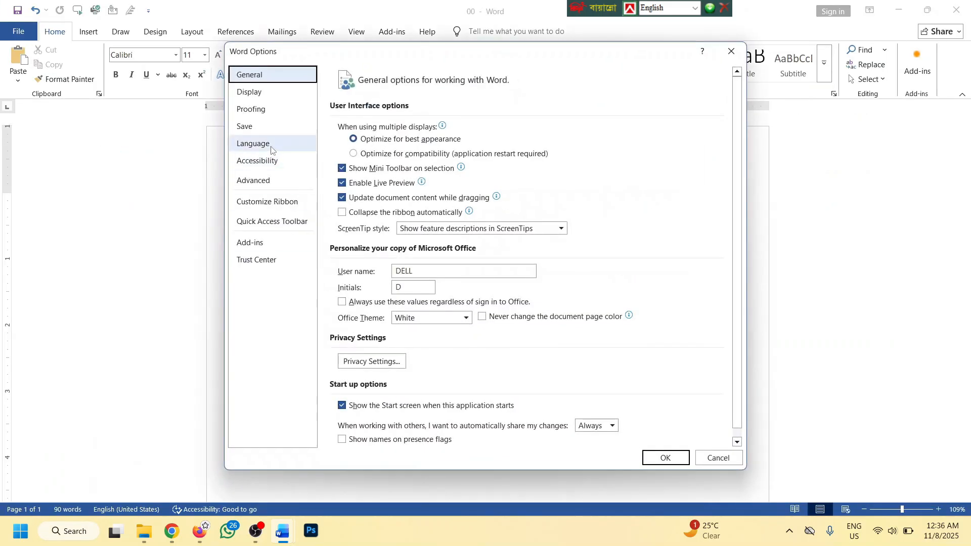
left_click(268, 127)
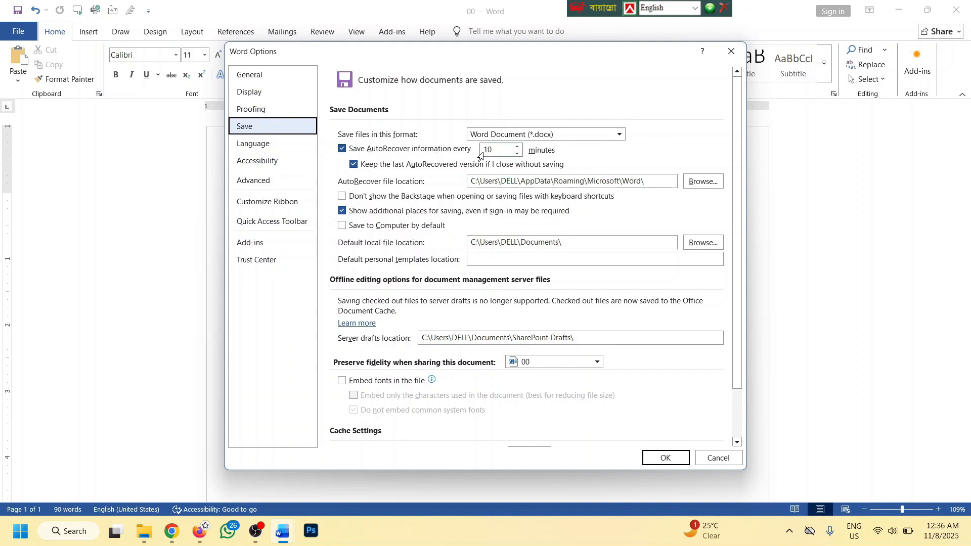
left_click(495, 151)
scroll(498, 149, "down", 1)
scroll(500, 148, "up", 1)
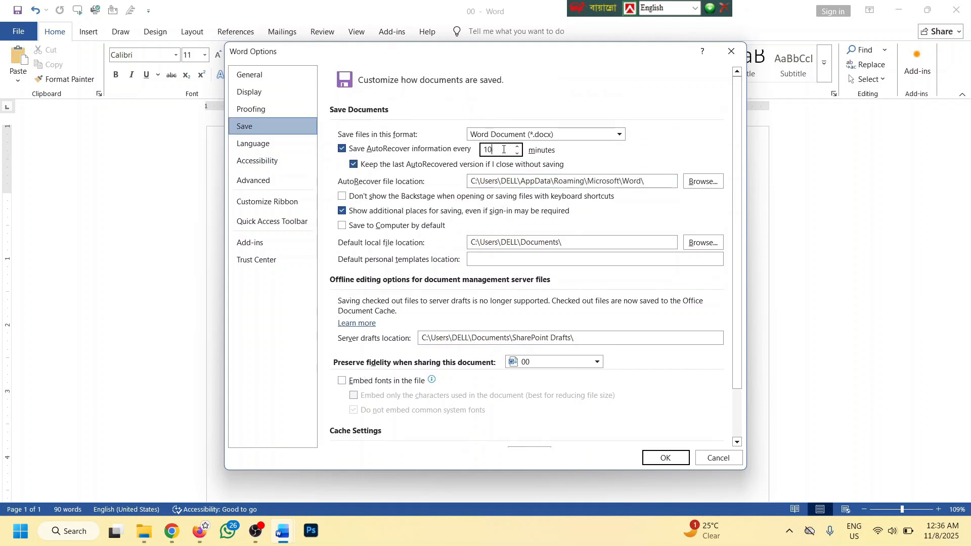
key("Down")
key("Down")
key("Down")
key("Down")
left_click(676, 461)
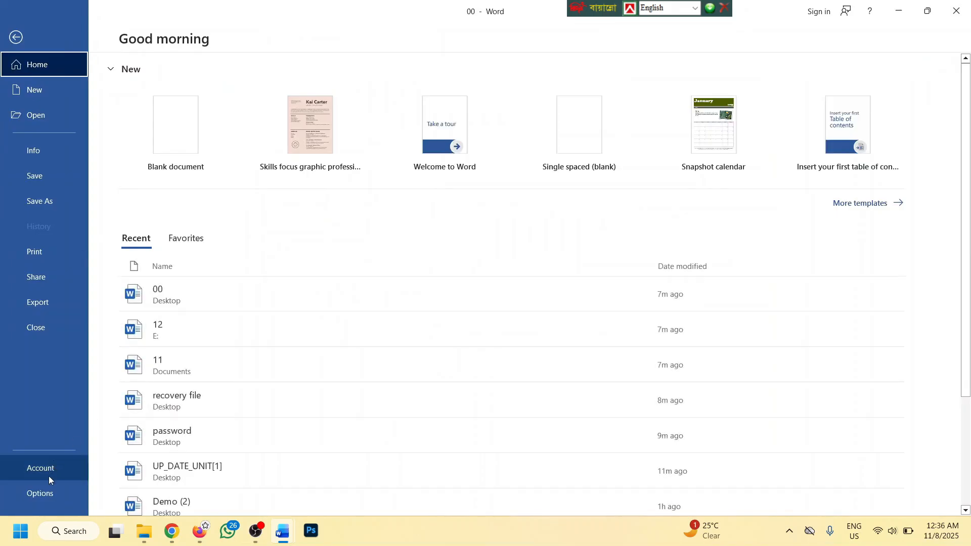
Browse the Advanced, Customize Ribbon and Quick Access Toolbar options pages, then cancel unchanged
left_click(41, 492)
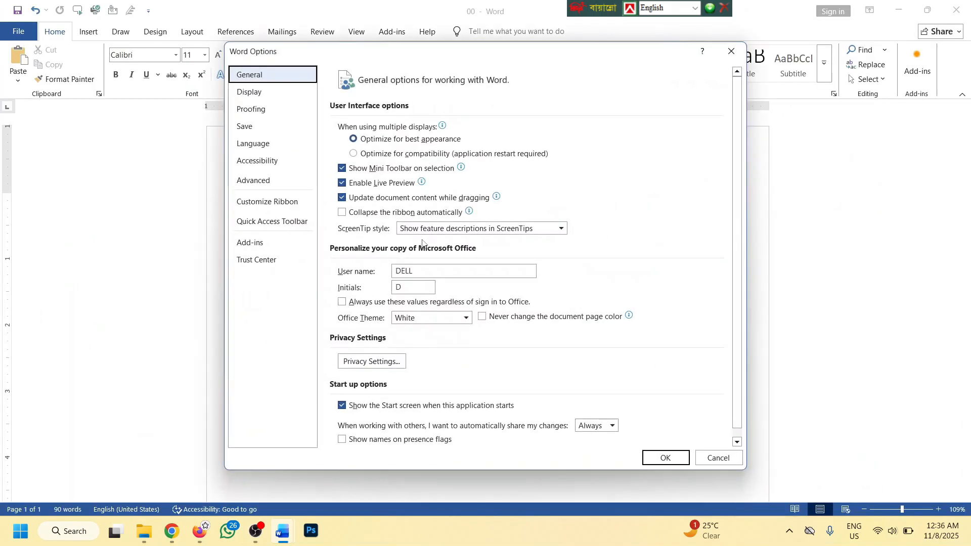
left_click(261, 185)
key("Up")
key("Up")
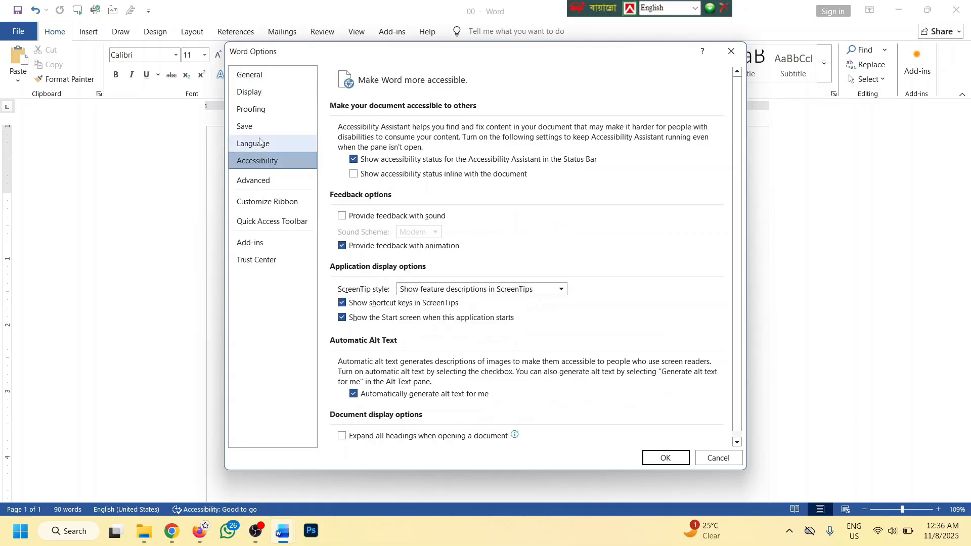
left_click(260, 207)
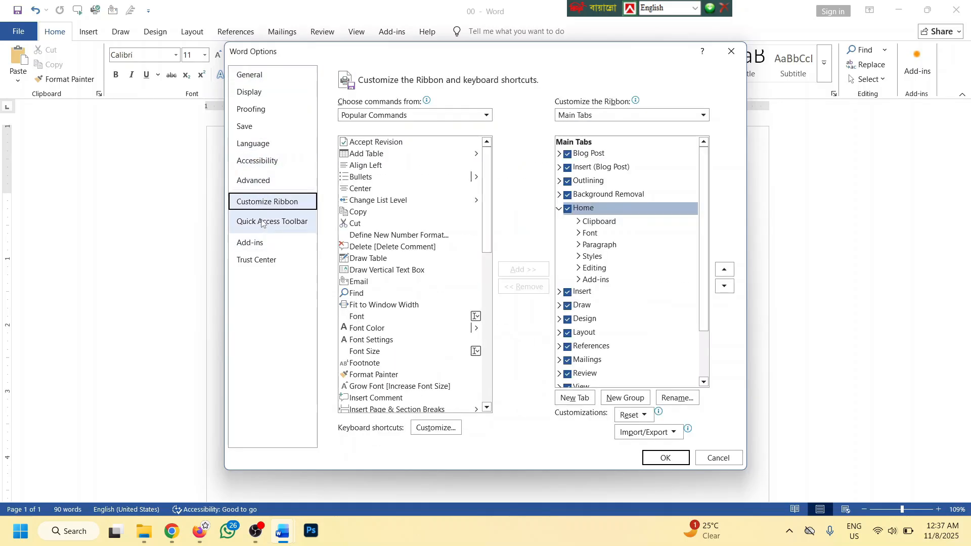
left_click(265, 217)
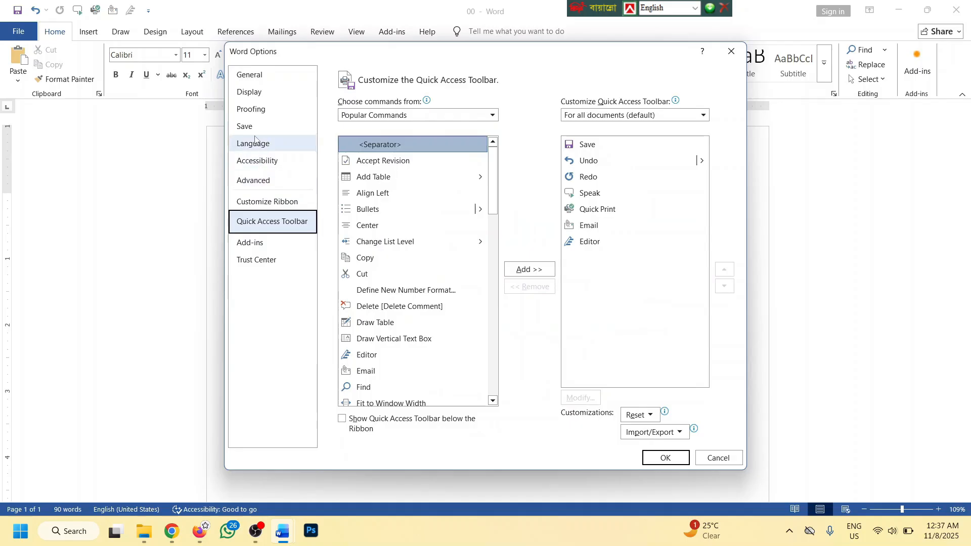
left_click(703, 459)
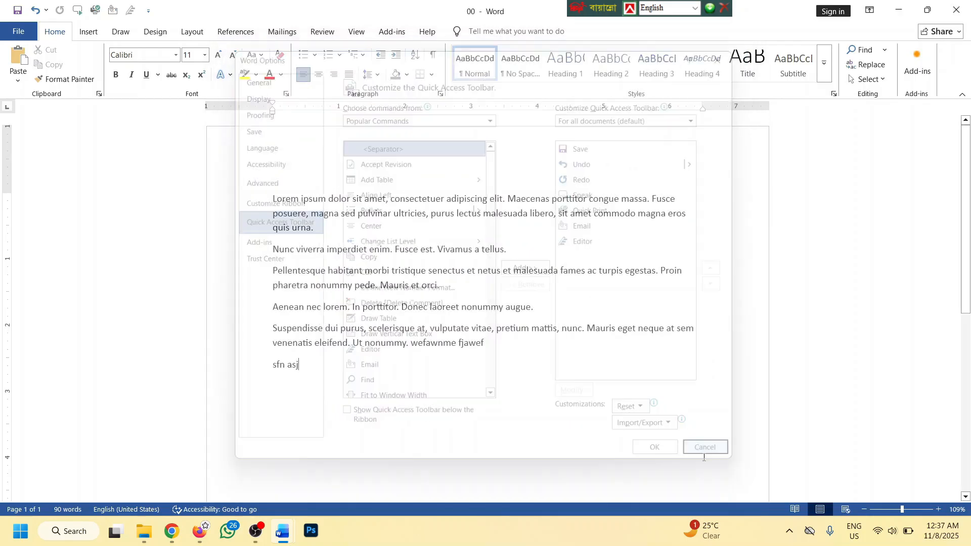
Select and delete all the text in document 00
key("ctrl+a")
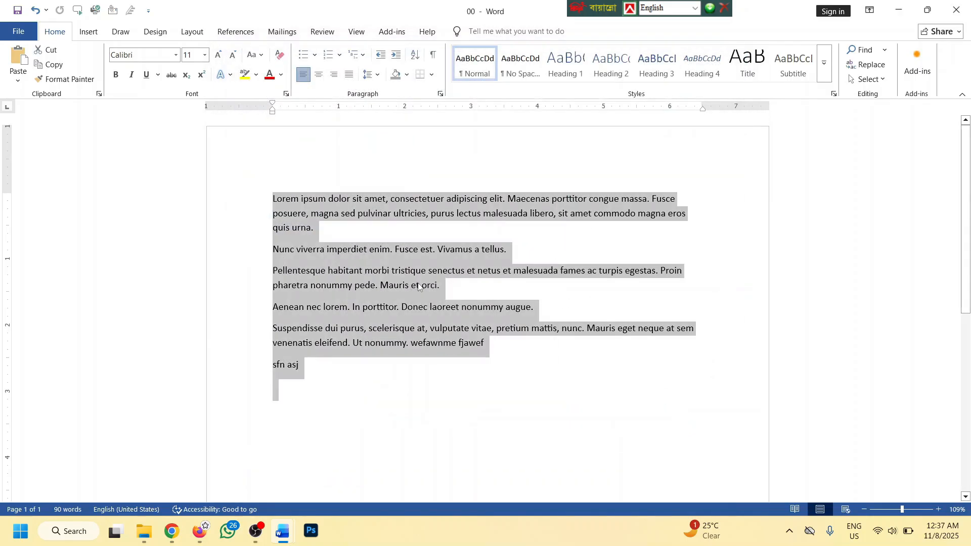
key("Delete")
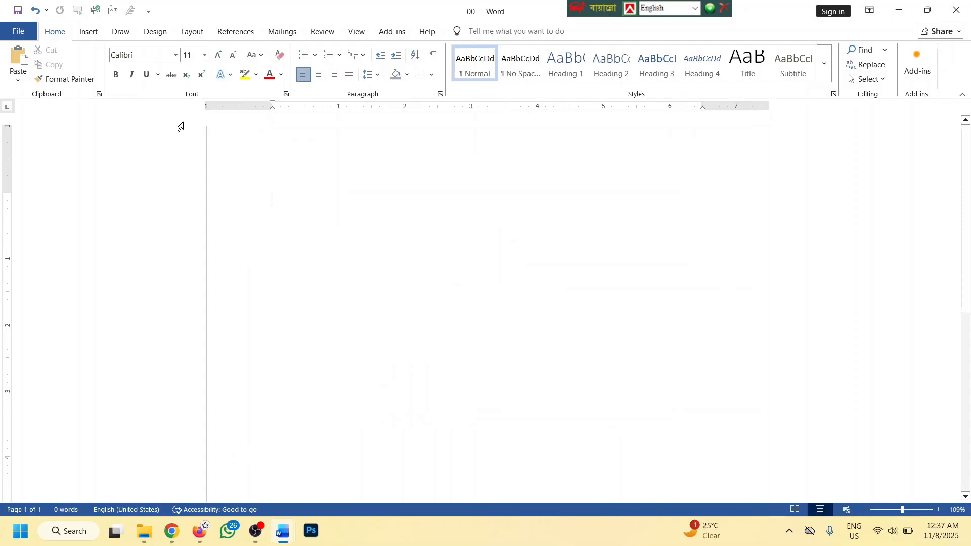
left_click(19, 31)
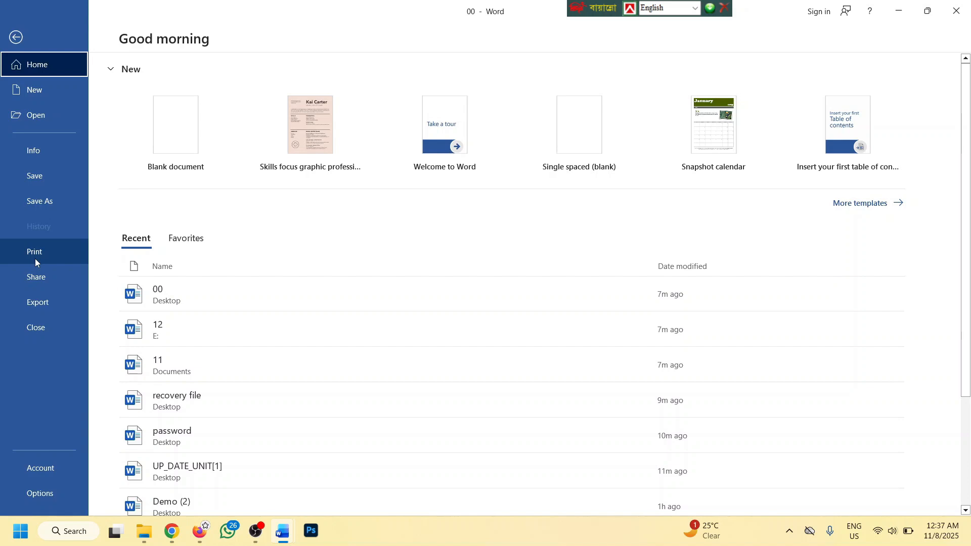
left_click(15, 37)
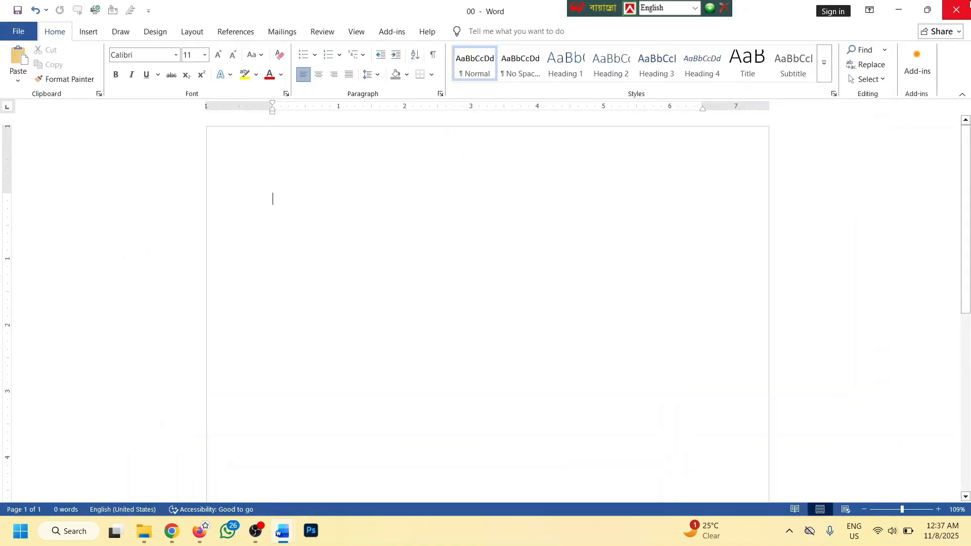
Close document 00 without saving and switch to the 'password' résumé document
left_click(956, 9)
left_click(553, 289)
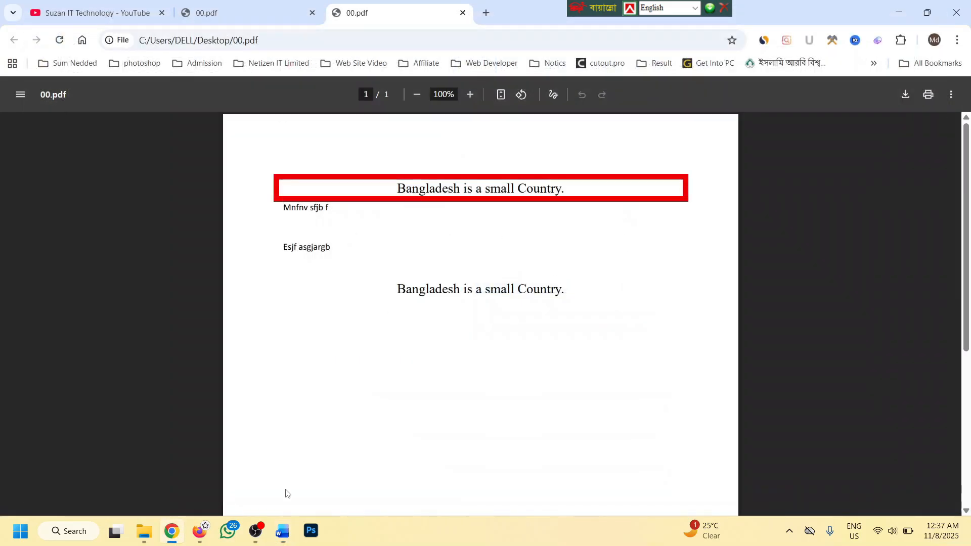
mouse_move(282, 531)
left_click(417, 478)
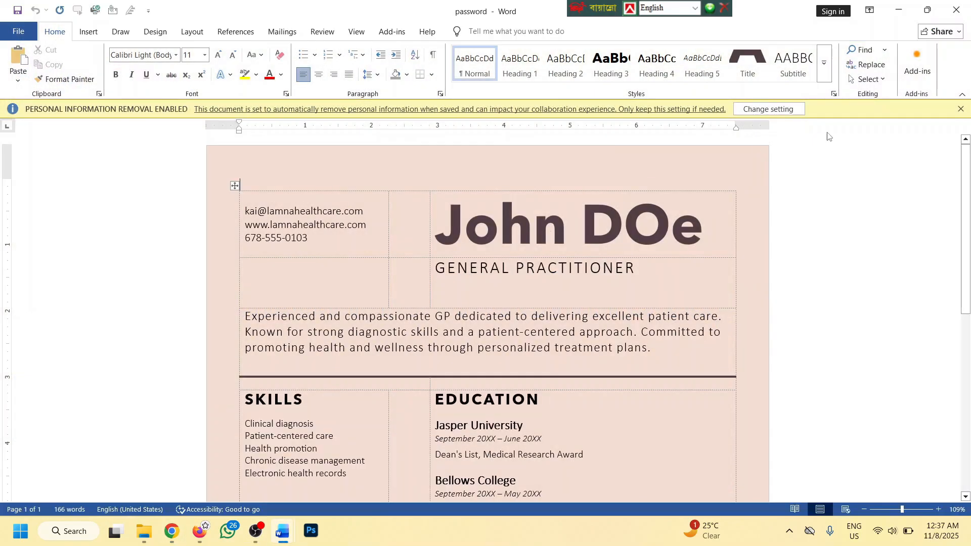
Dismiss the personal-information notice and scroll through the résumé
left_click(960, 109)
scroll(498, 199, "down", 3, "ctrl")
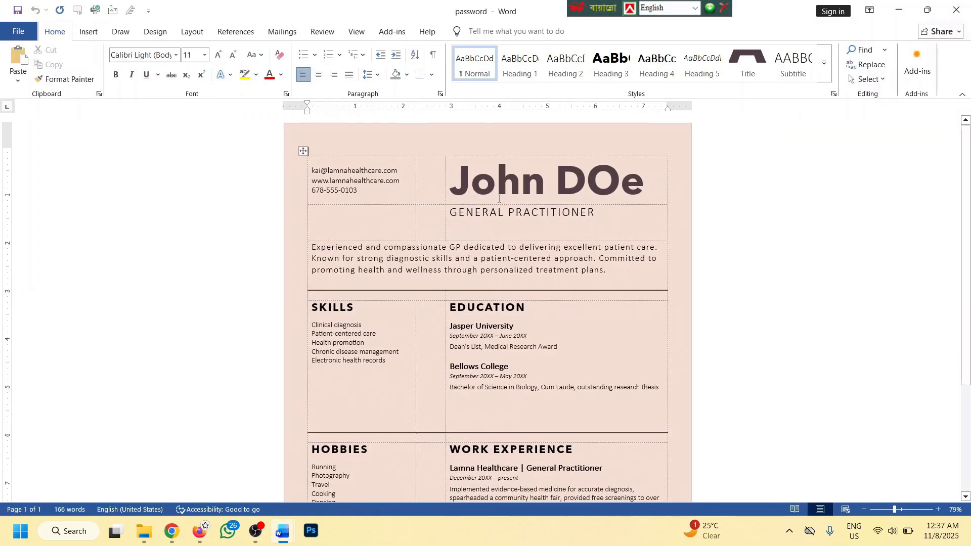
scroll(466, 199, "down", 2, "ctrl")
scroll(495, 328, "down", 1)
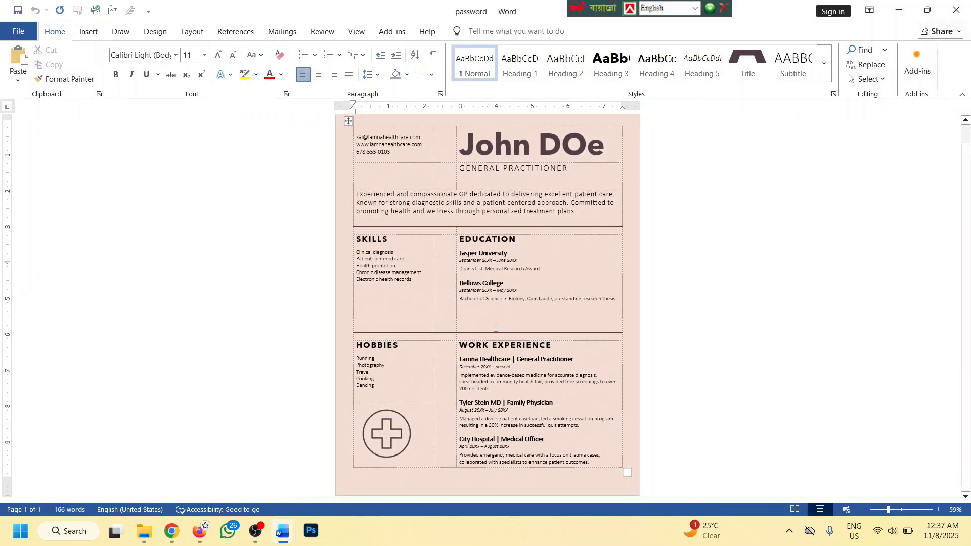
scroll(496, 328, "up", 1)
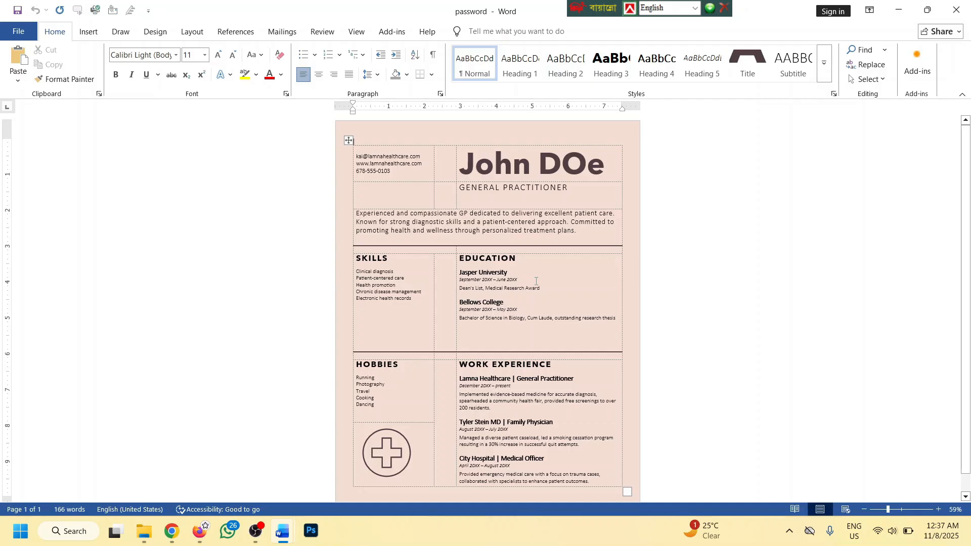
scroll(466, 253, "down", 1)
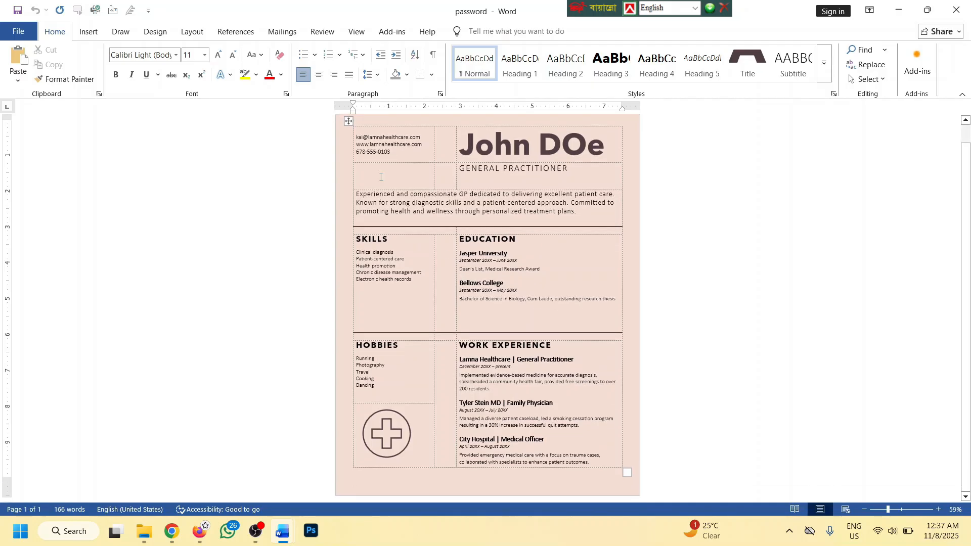
Print the résumé to the PDF printer, then cancel saving the output
left_click(18, 30)
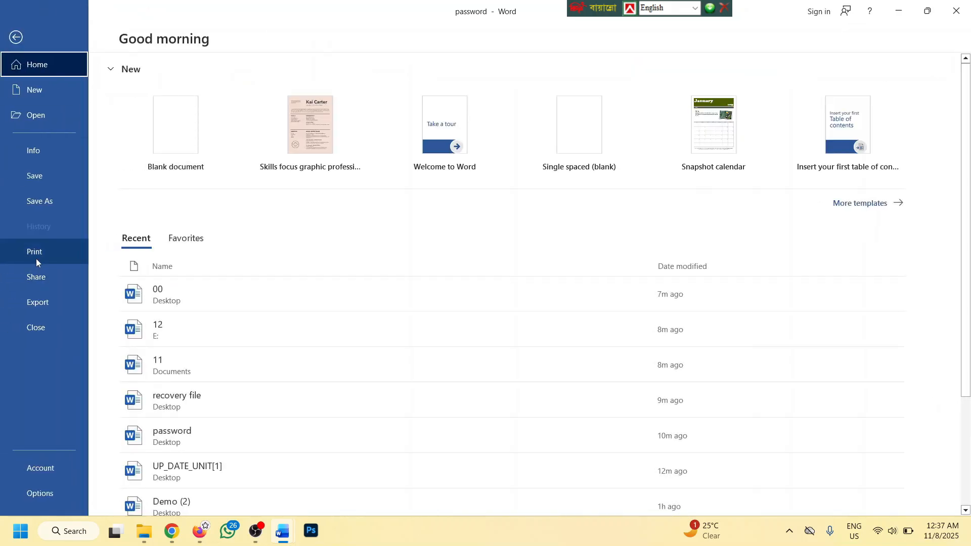
left_click(35, 256)
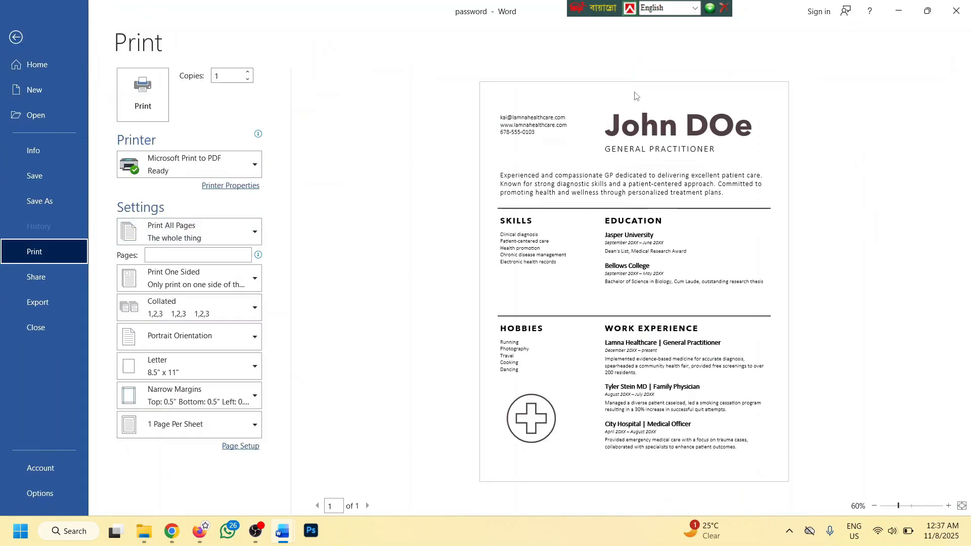
left_click(485, 184)
left_click(130, 90)
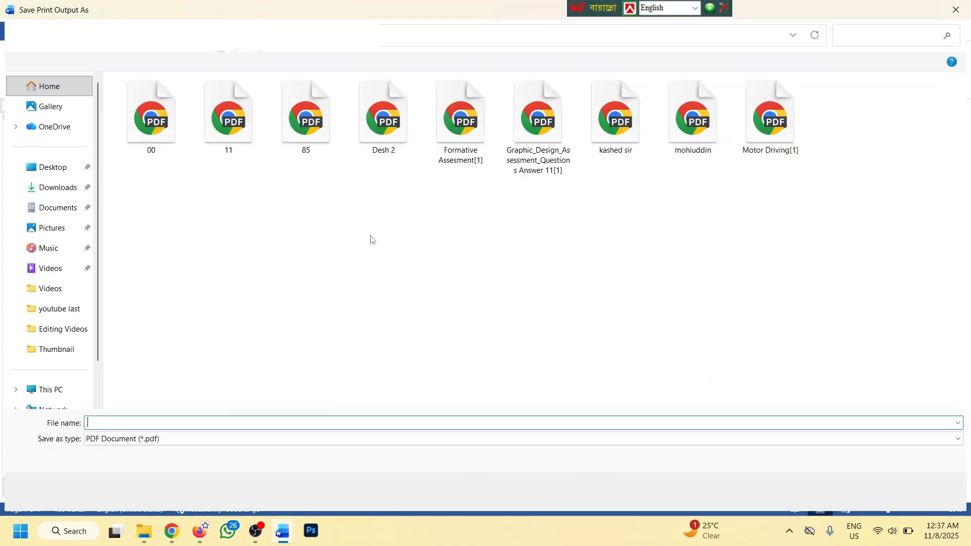
key("Escape")
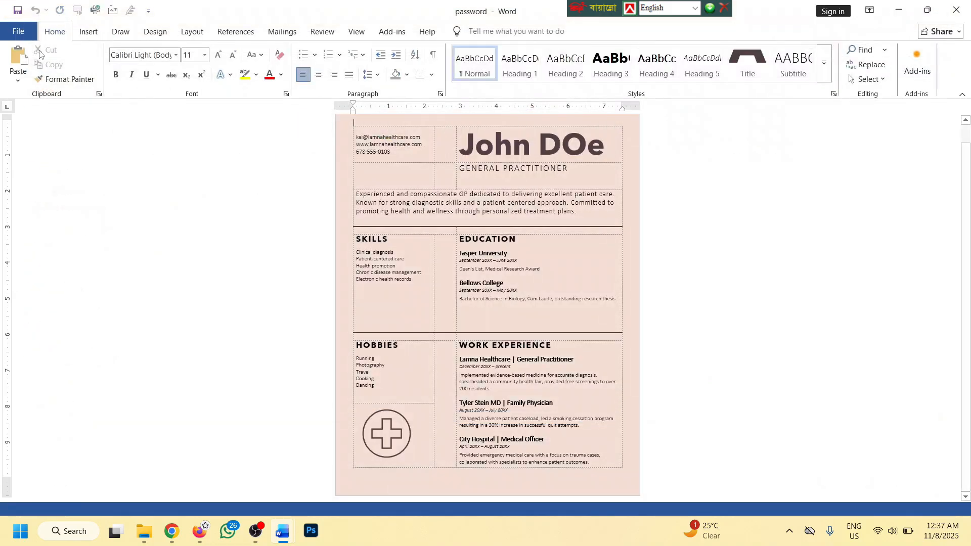
Raise the number of print copies to 7
left_click(17, 30)
left_click(42, 255)
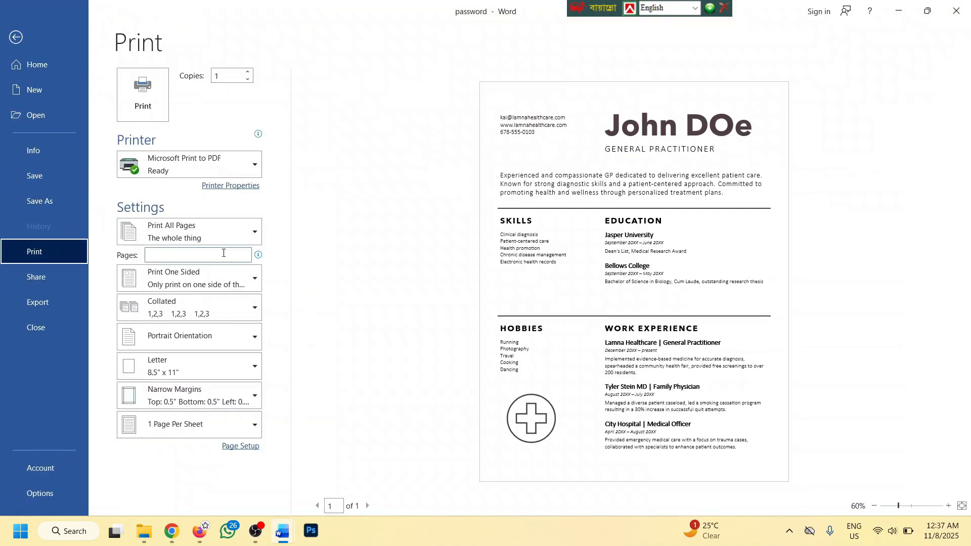
left_click(235, 75)
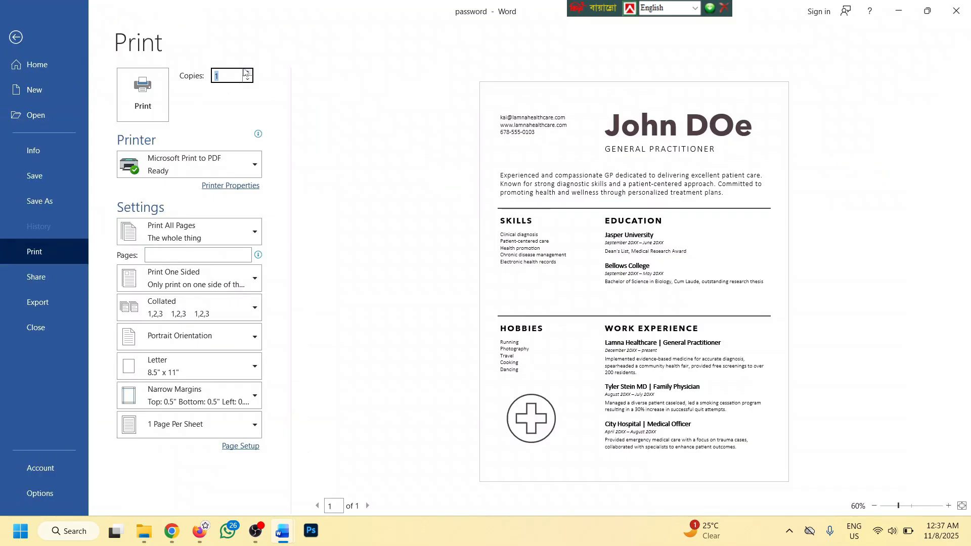
left_click(248, 71)
left_click(248, 72)
left_click(249, 72)
left_click(249, 72)
left_click(248, 71)
left_click(248, 73)
Choose HP LaserJet Pro 4003 as the printer and return to the résumé
left_click(216, 166)
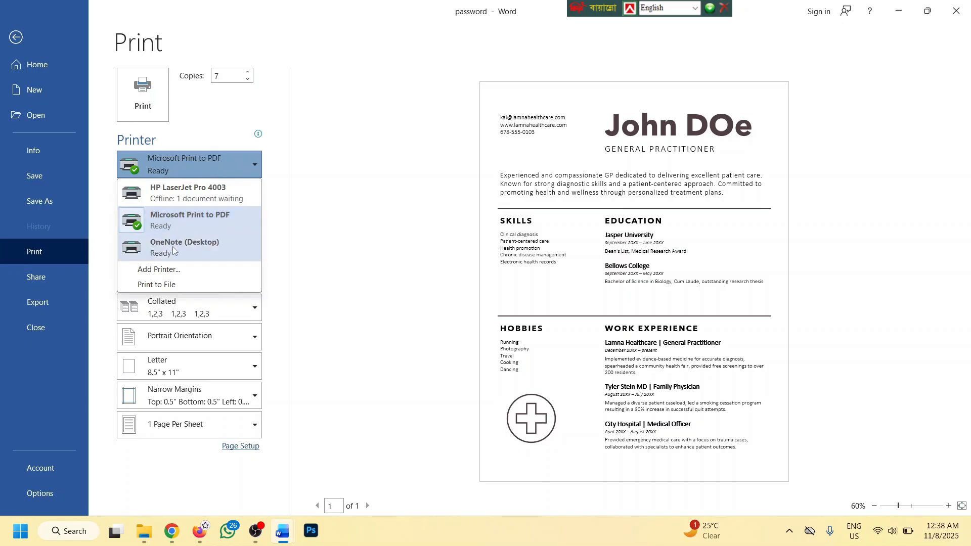
left_click(172, 246)
left_click(195, 167)
left_click(194, 199)
left_click(205, 166)
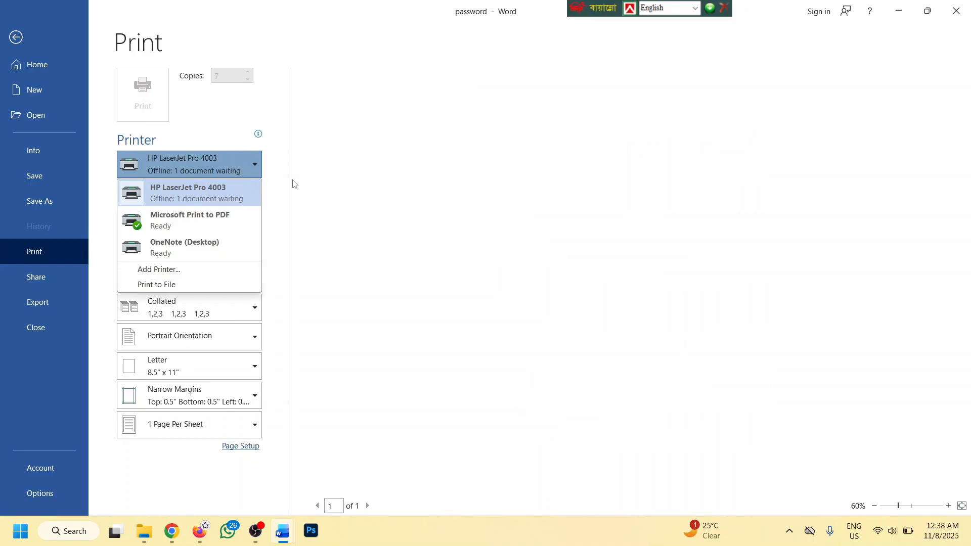
left_click(202, 136)
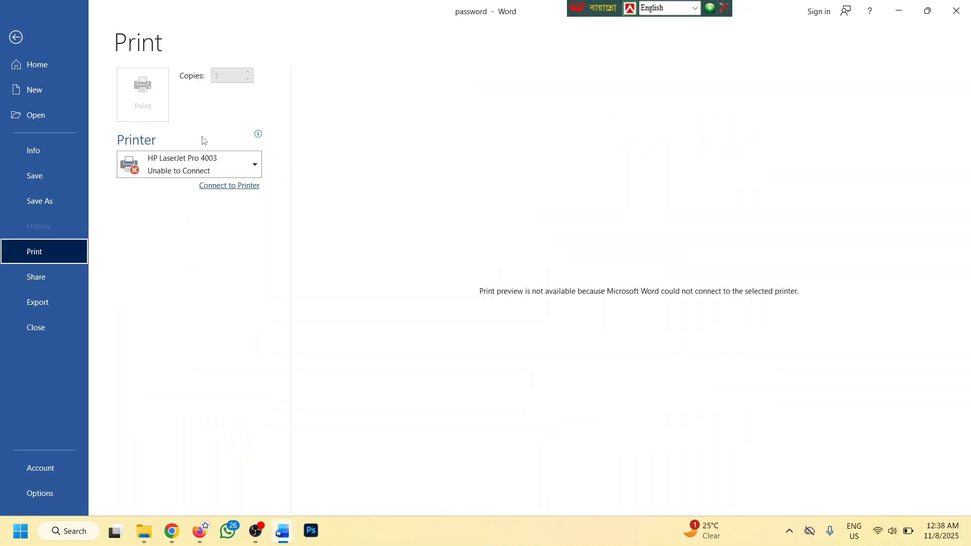
left_click(15, 37)
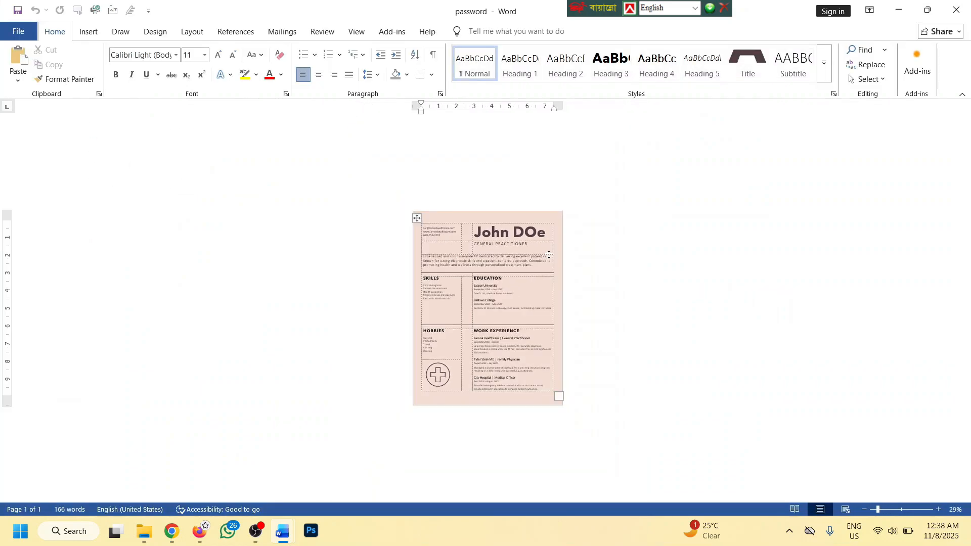
Create a new document and generate lorem ipsum text with =lorem()
key("ctrl+n")
scroll(520, 247, "up", 1)
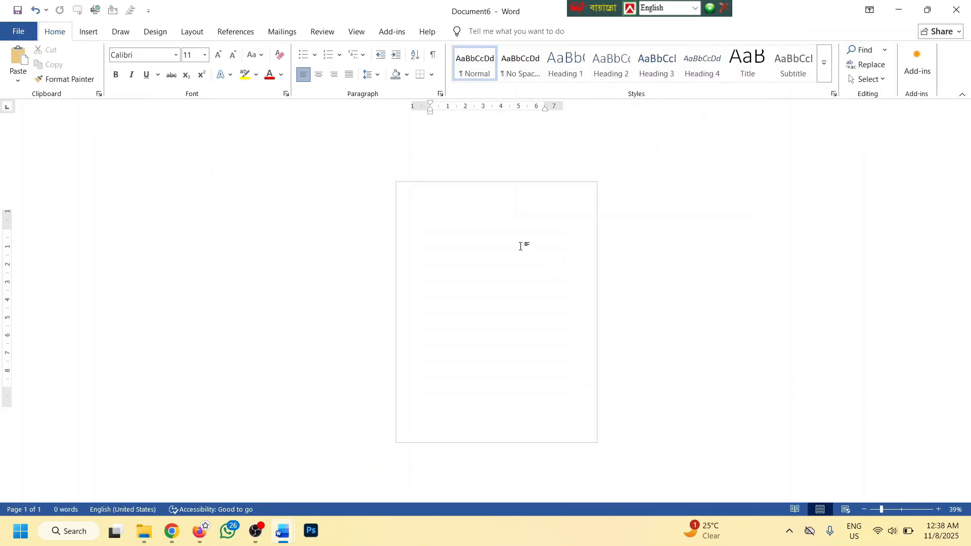
type("-")
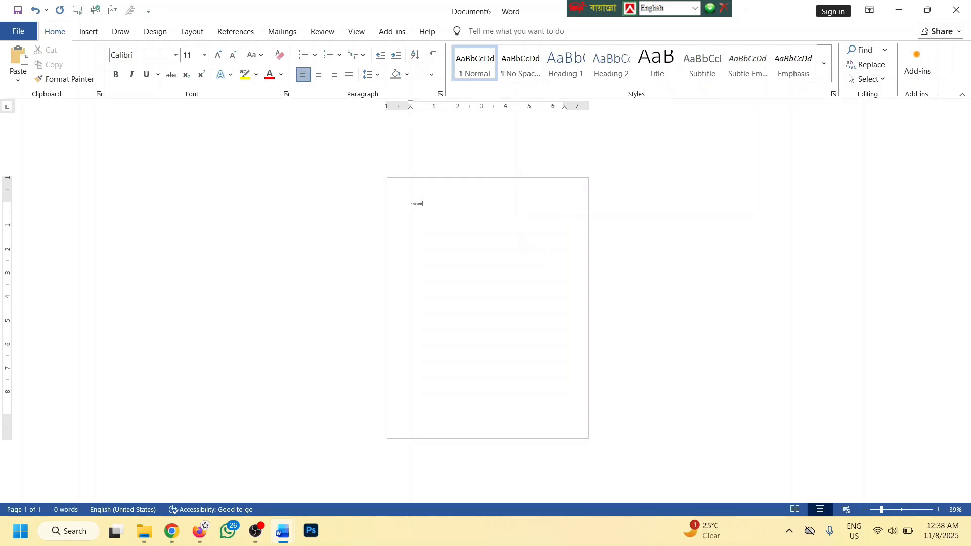
type("lorem()")
key("Return")
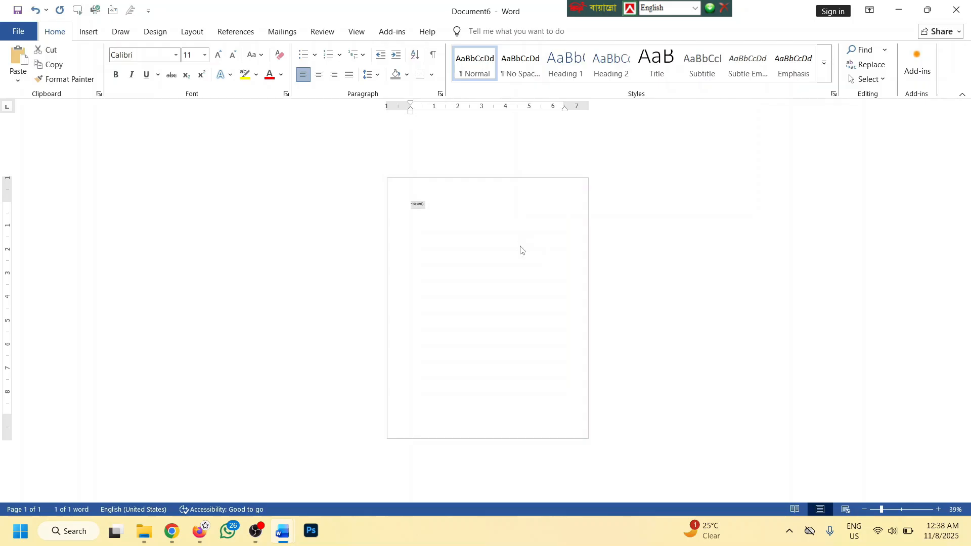
Copy all the lorem text and paste it repeatedly to fill six pages
key("ctrl+v")
key("ctrl+v")
key("ctrl+v")
key("ctrl+a")
key("ctrl+c")
key("ctrl+v")
key("ctrl+v")
key("ctrl+v")
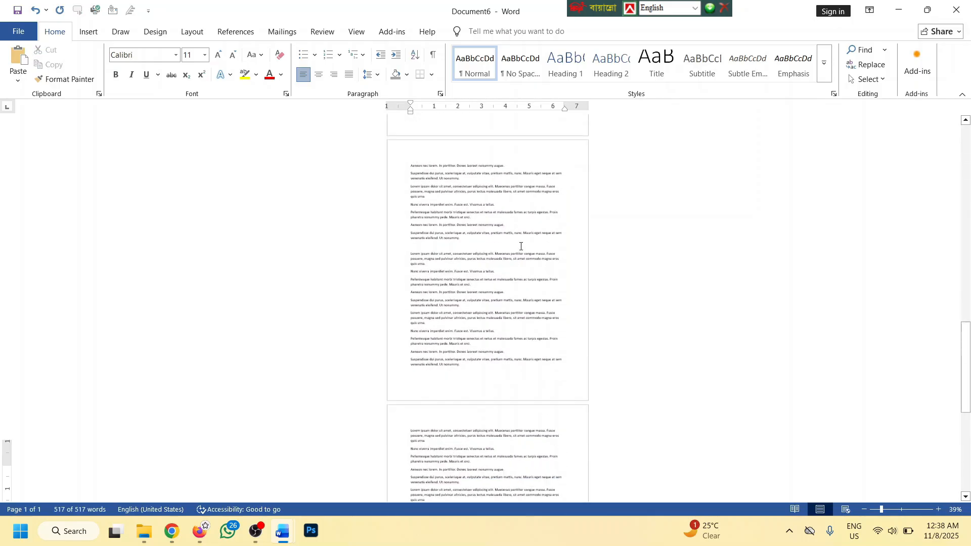
scroll(520, 246, "down", 3)
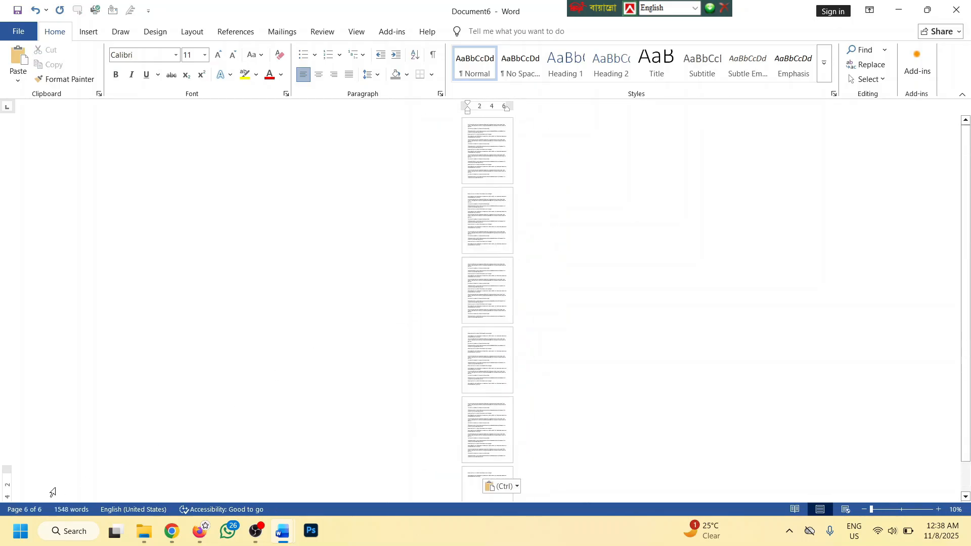
scroll(494, 294, "up", 3)
scroll(503, 278, "down", 3)
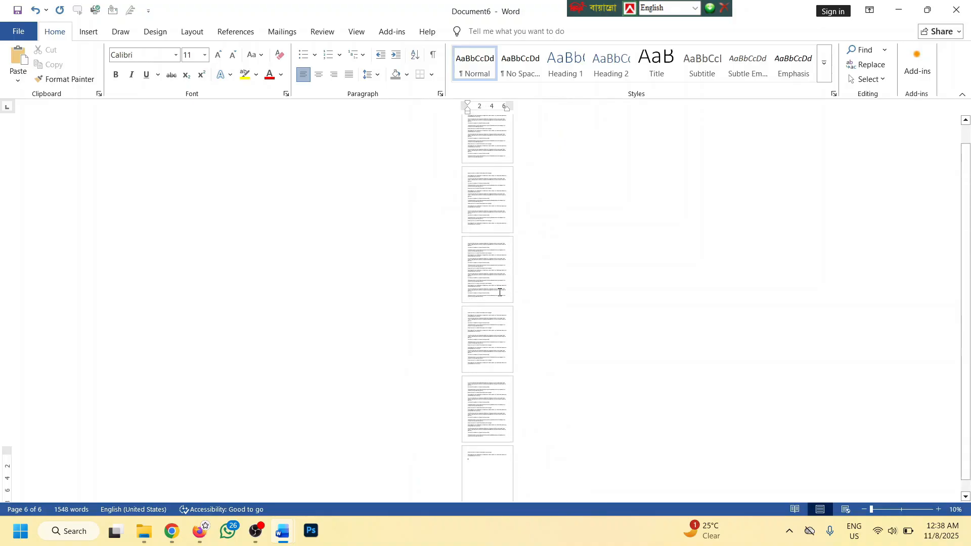
scroll(498, 269, "up", 3)
scroll(518, 288, "down", 2)
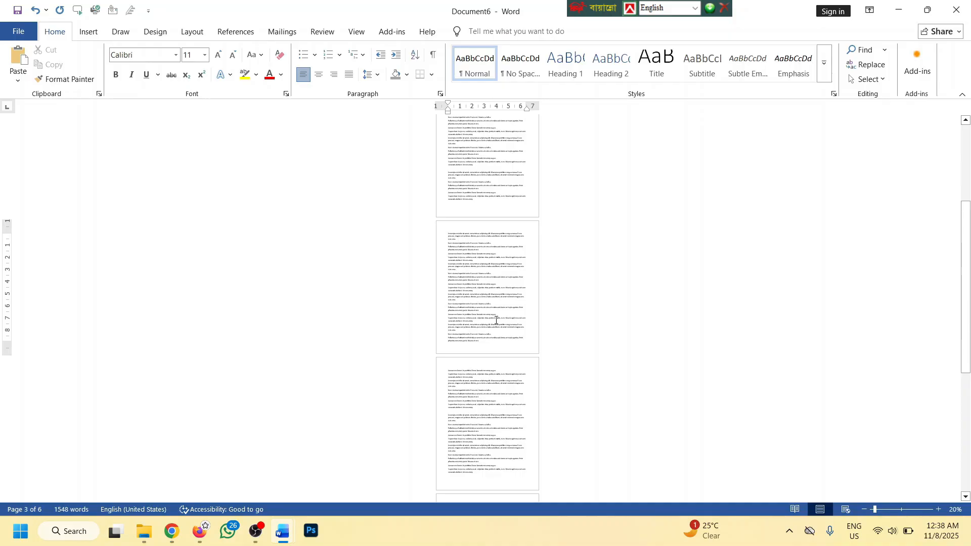
Set the print range to Print Current Page
left_click(18, 32)
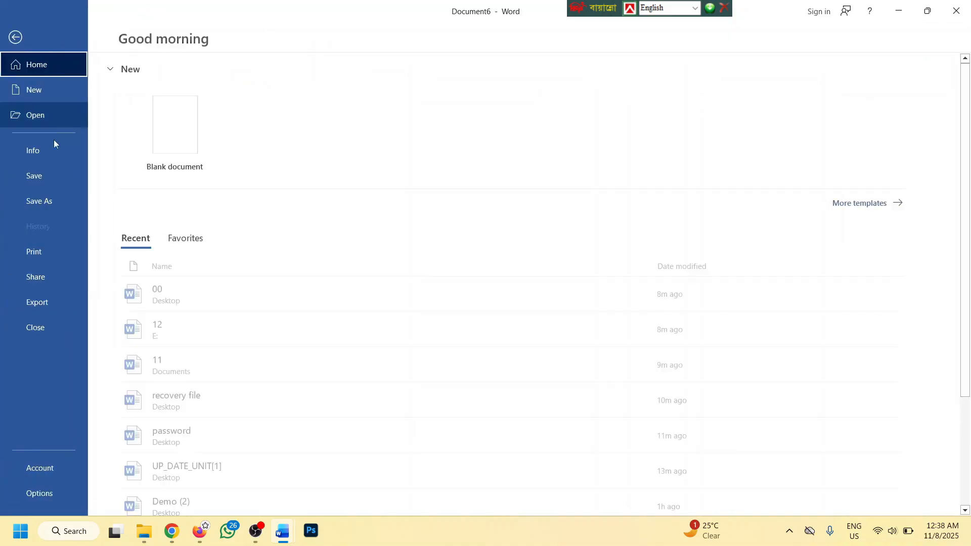
left_click(33, 252)
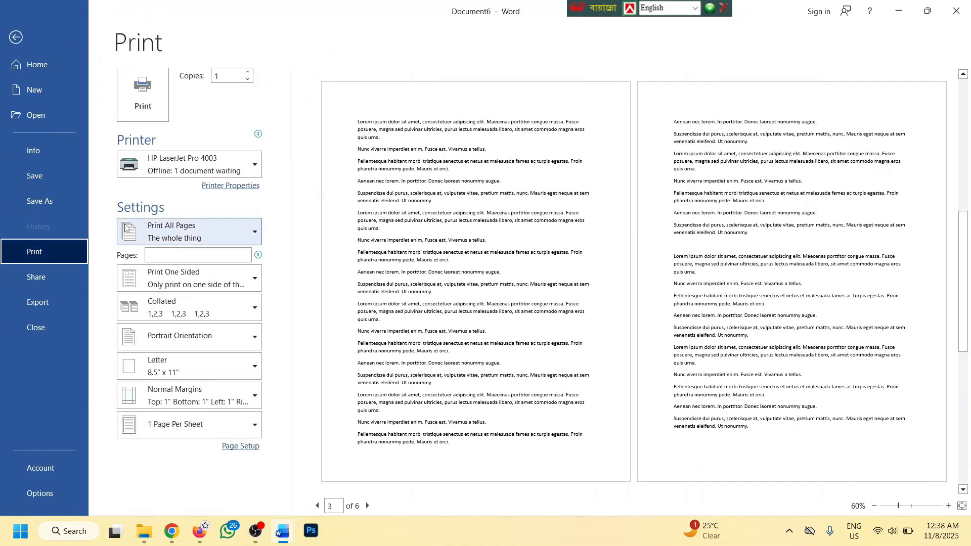
left_click(162, 231)
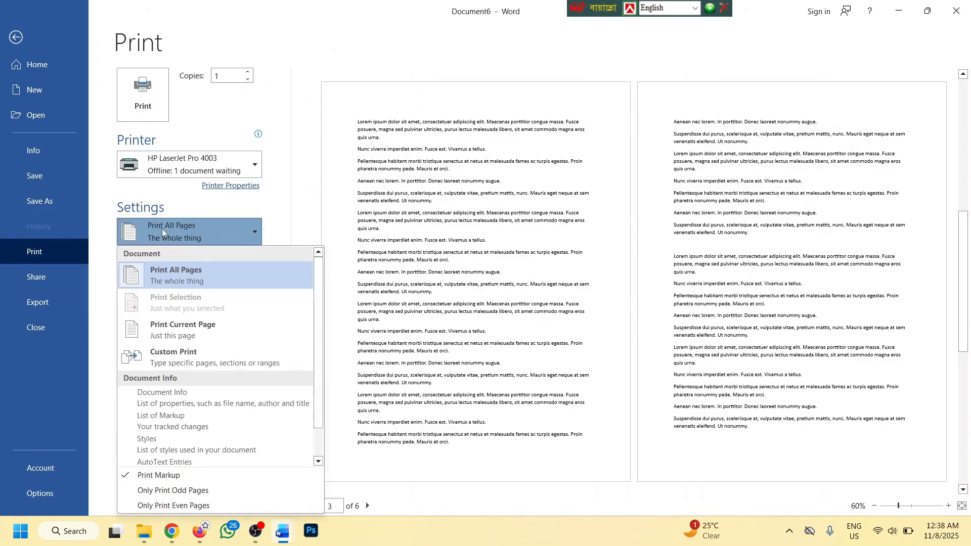
left_click(170, 278)
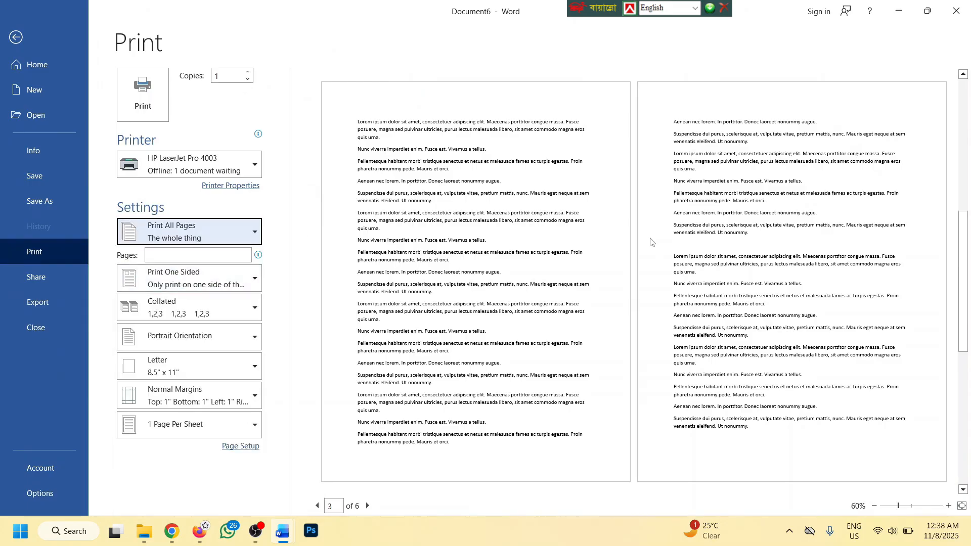
left_click(225, 226)
left_click(197, 319)
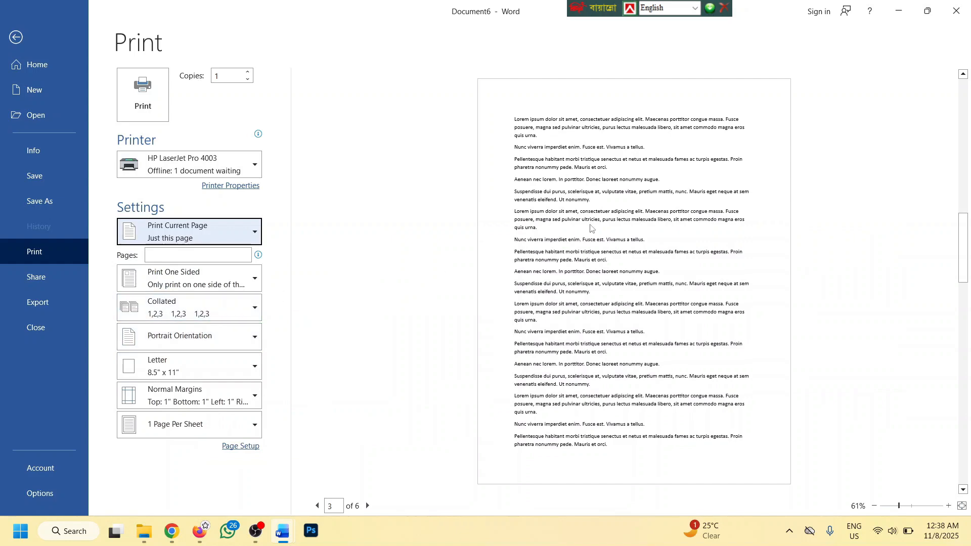
Return to Document6 and scroll through its pages
left_click(16, 38)
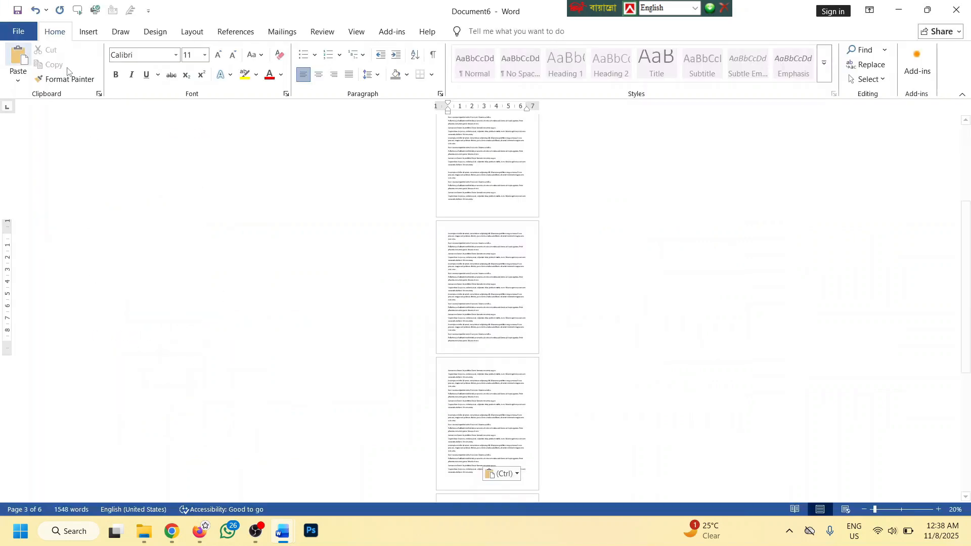
scroll(507, 267, "up", 1)
scroll(507, 266, "up", 3)
scroll(486, 206, "down", 6)
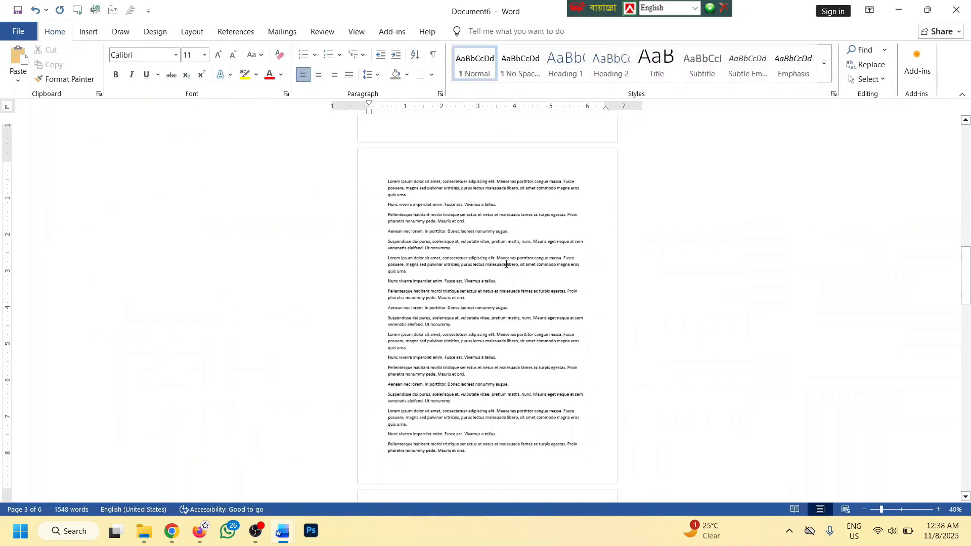
scroll(486, 206, "up", 7)
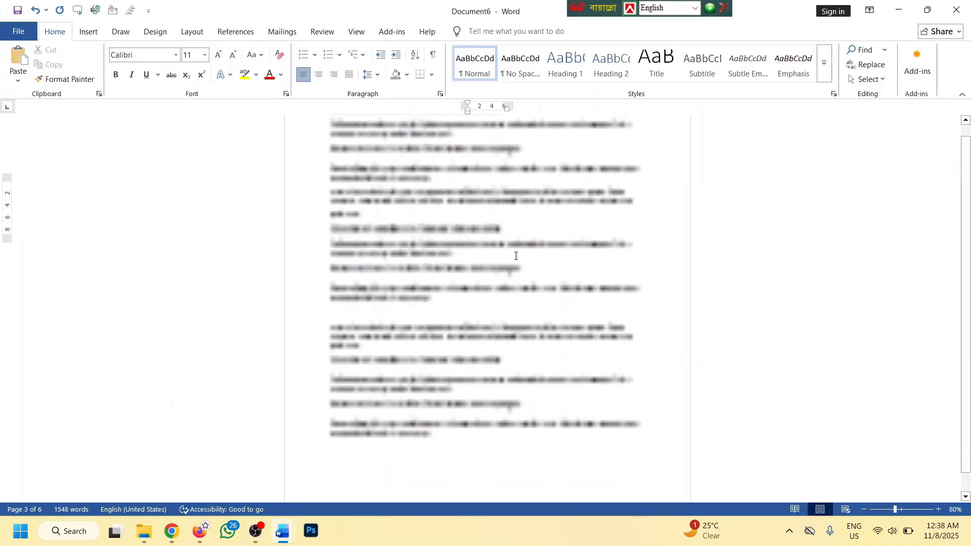
scroll(467, 224, "up", 8)
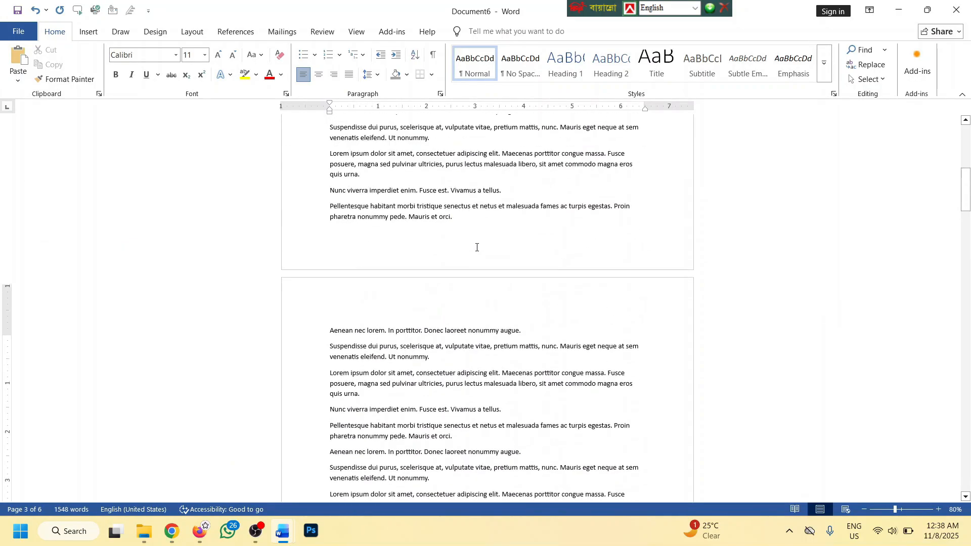
scroll(471, 195, "down", 2)
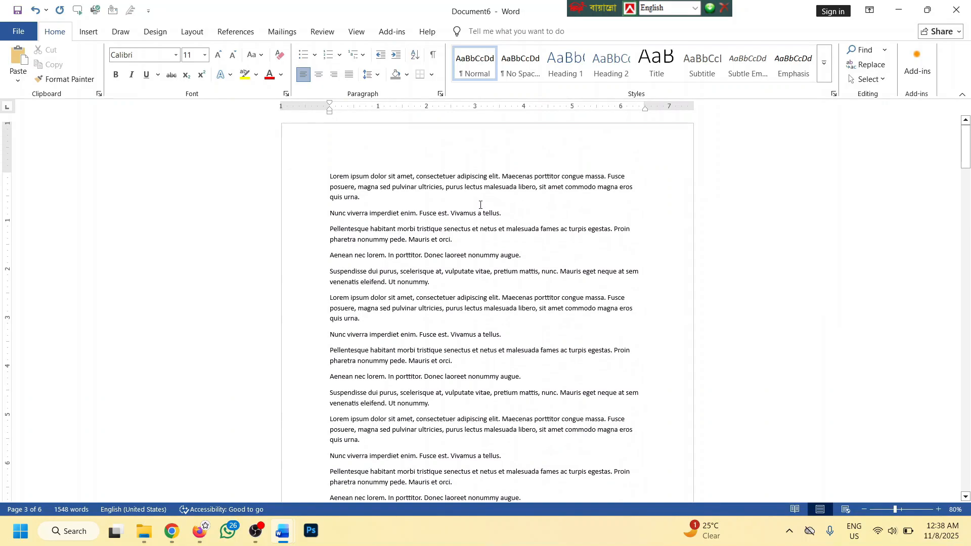
Recheck the print range, keeping Print Current Page, and return to the document
left_click(18, 31)
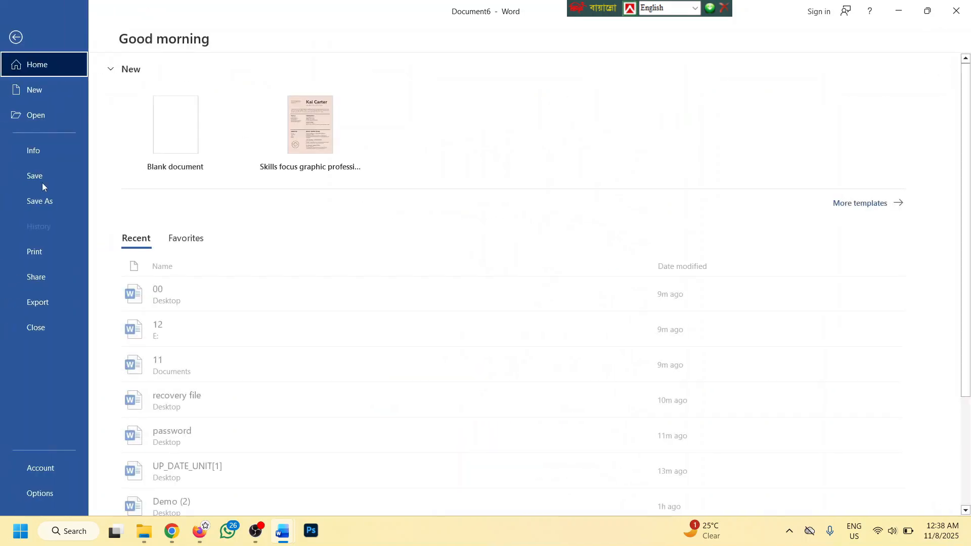
left_click(39, 248)
left_click(199, 231)
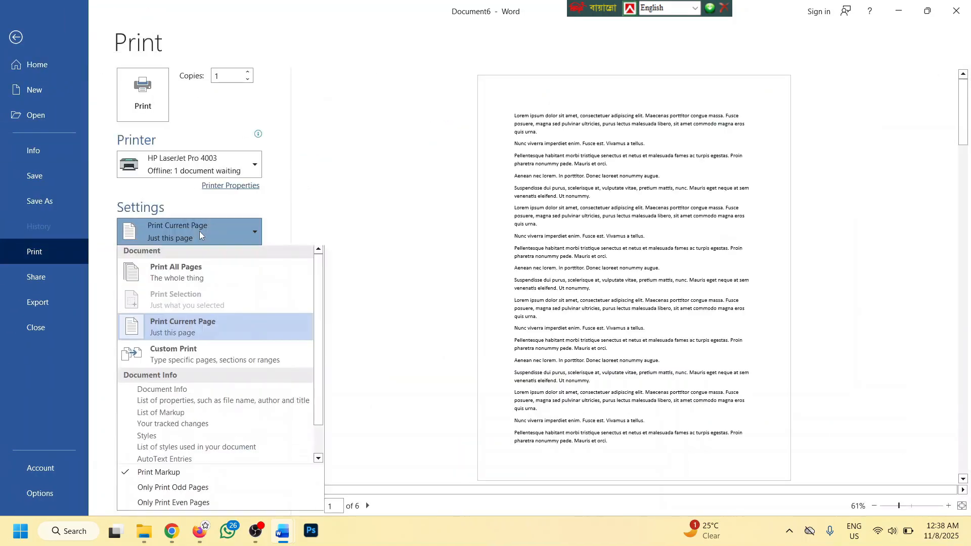
left_click(193, 316)
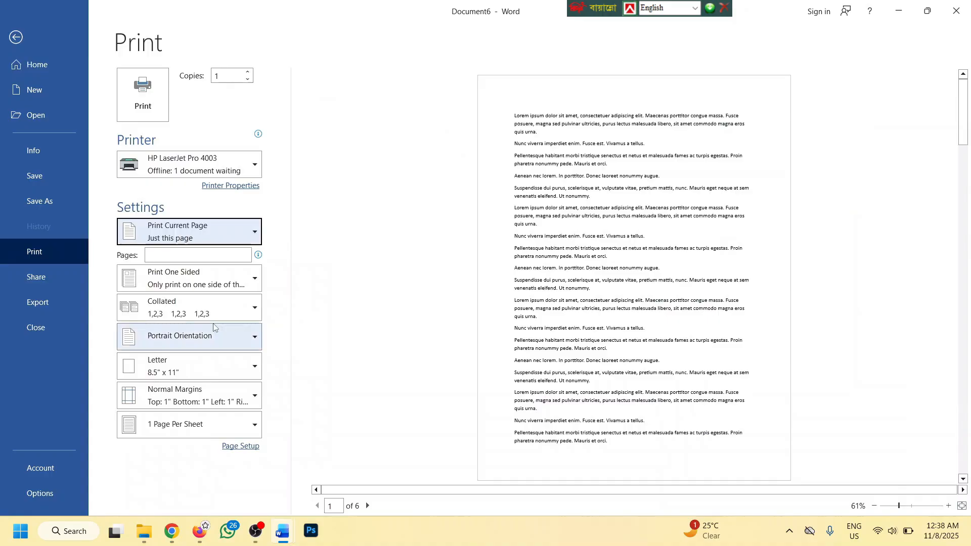
left_click(17, 39)
scroll(532, 266, "down", 3)
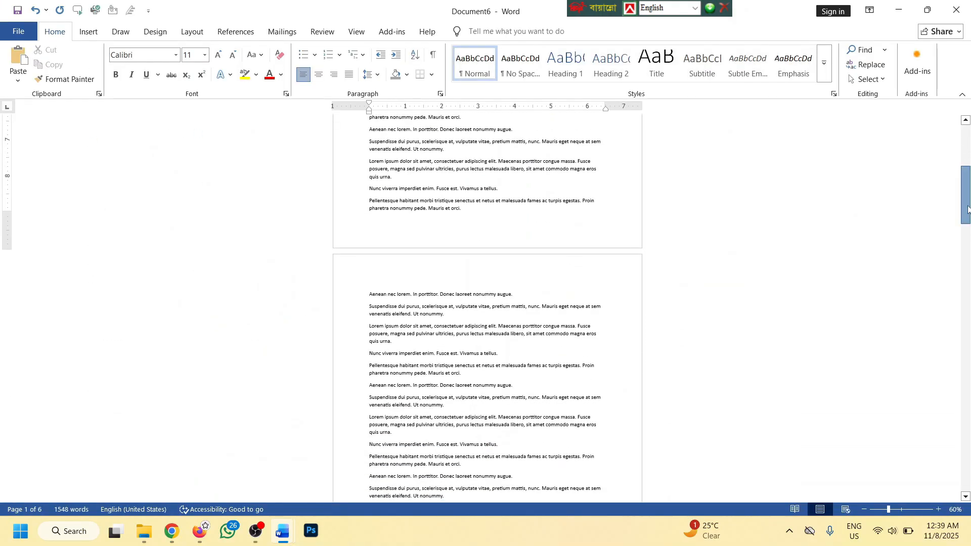
scroll(817, 310, "up", 4)
Choose Custom Print, try ranges like 2-4 and 1-3,5, then clear the Pages box
left_click(5, 34)
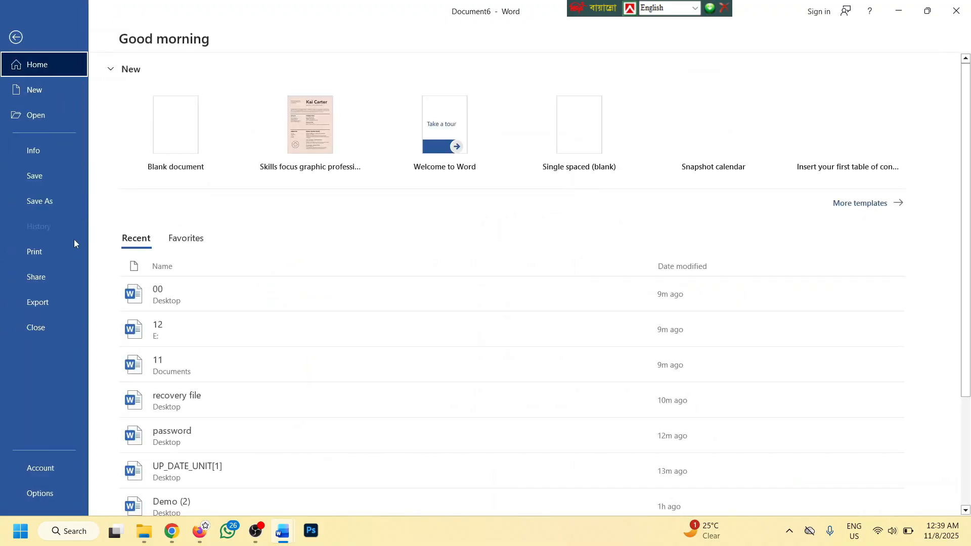
left_click(75, 251)
left_click(217, 227)
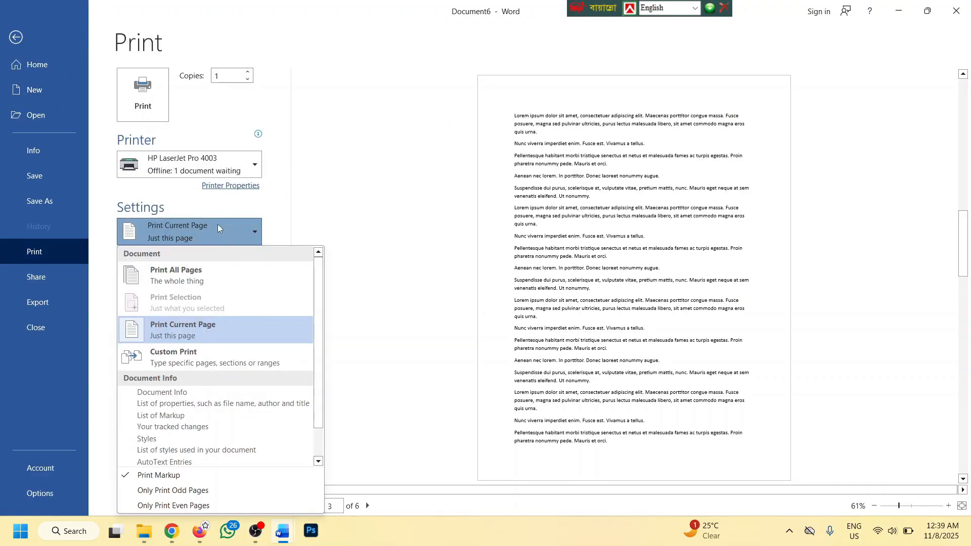
left_click(180, 357)
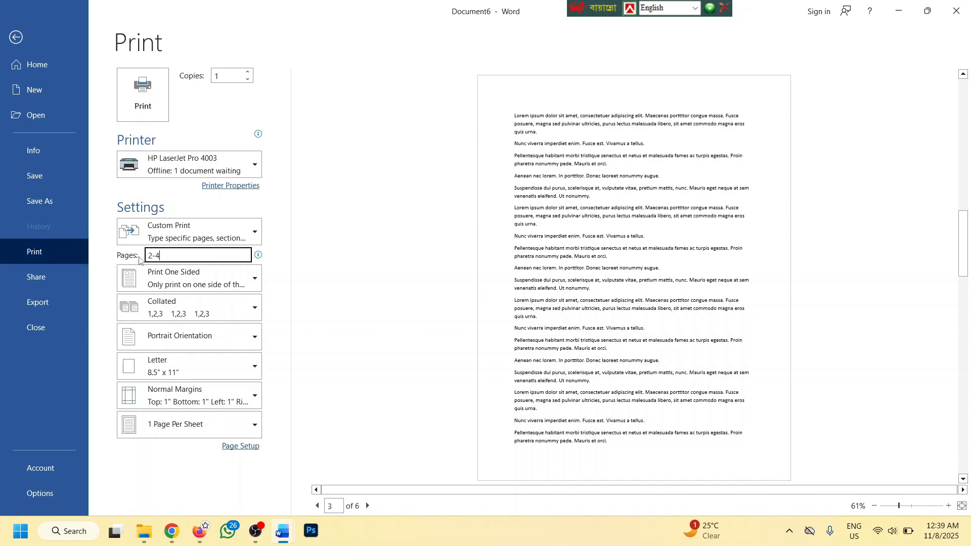
left_click_drag(173, 254, 146, 256)
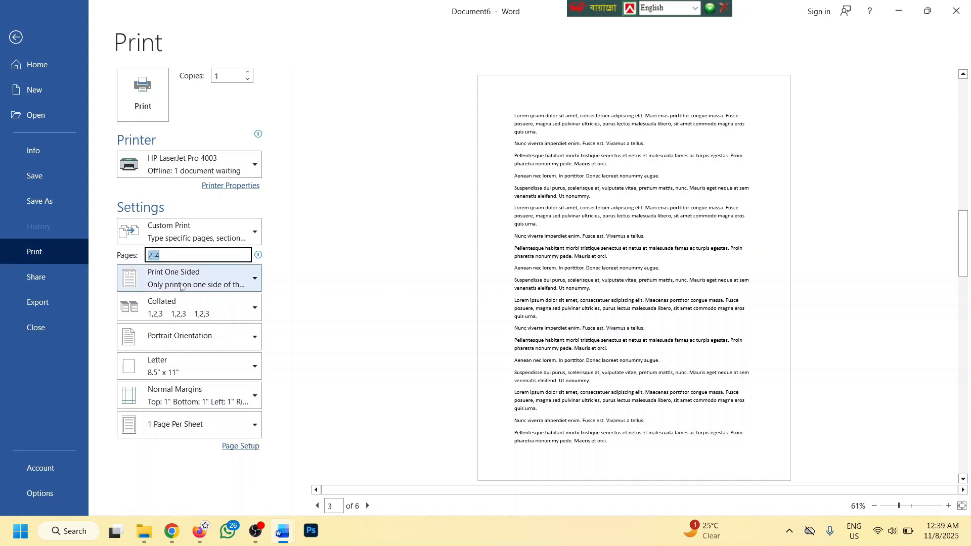
type("1")
key("BackSpace")
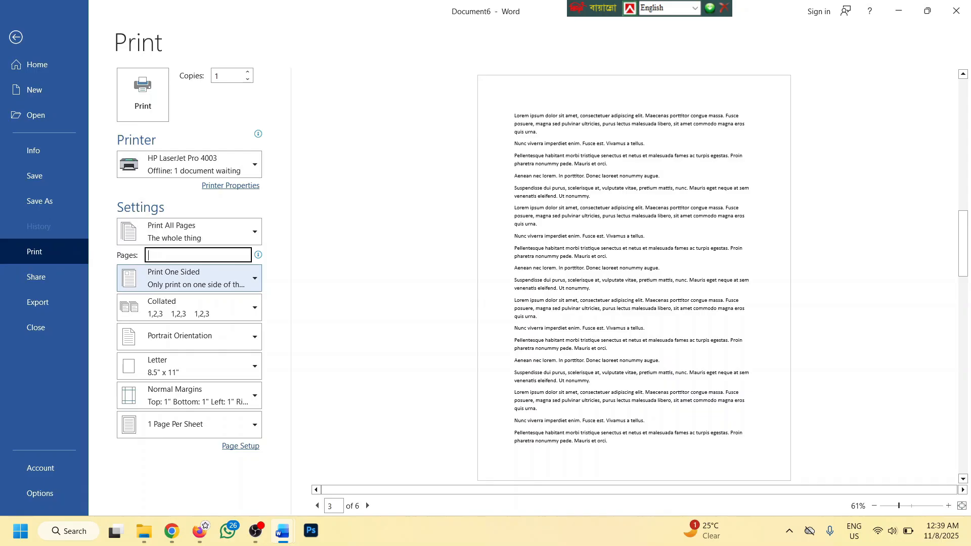
type("1-3,5")
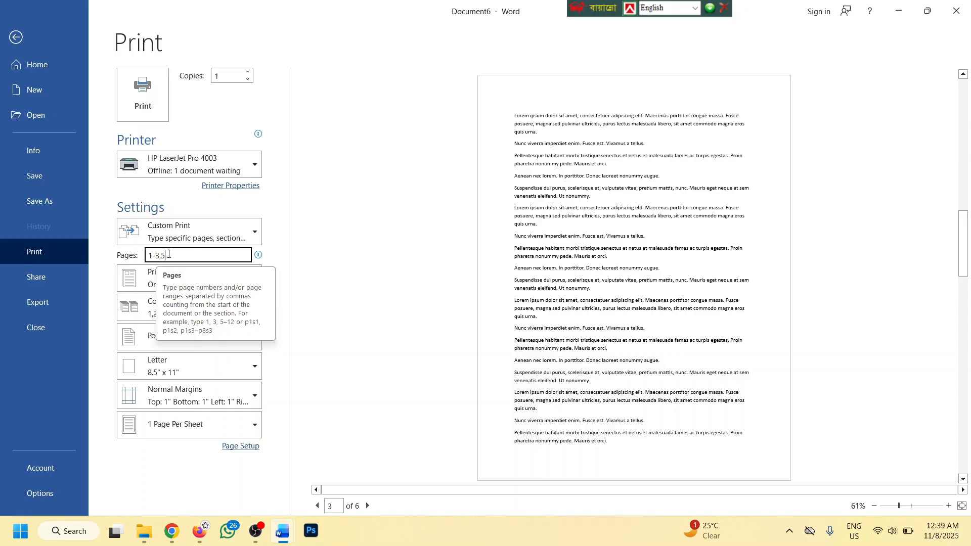
left_click_drag(187, 249, 124, 249)
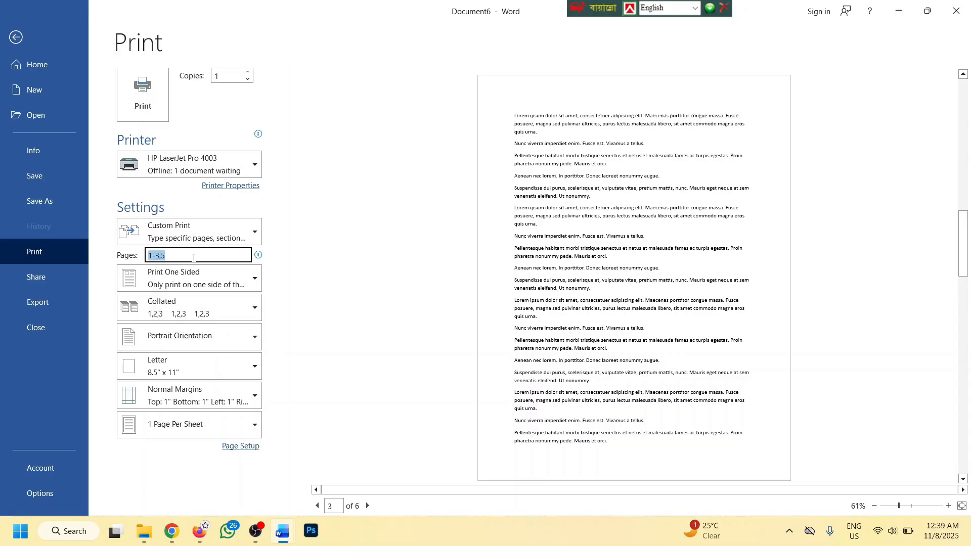
key("BackSpace")
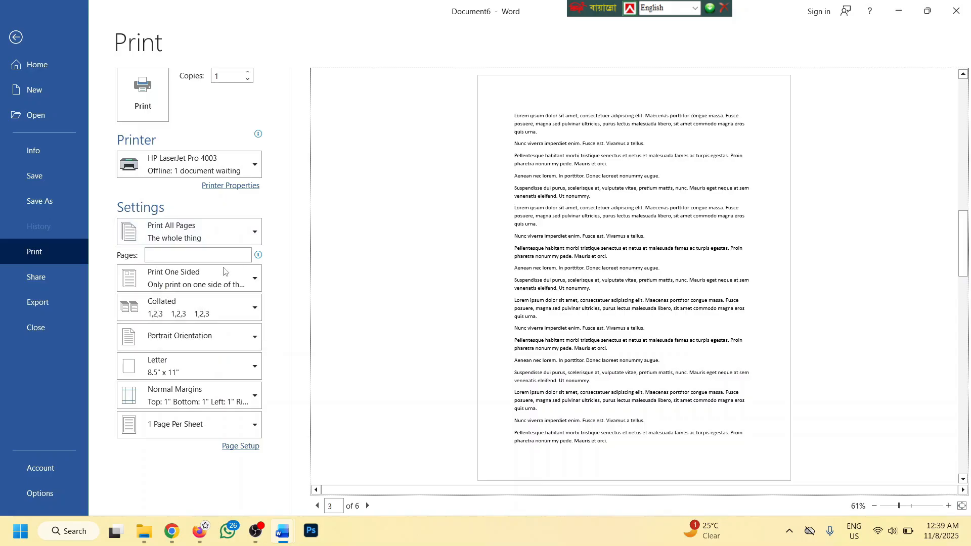
Set duplex printing to Print on Both Sides, flipping pages on the long edge
left_click(183, 274)
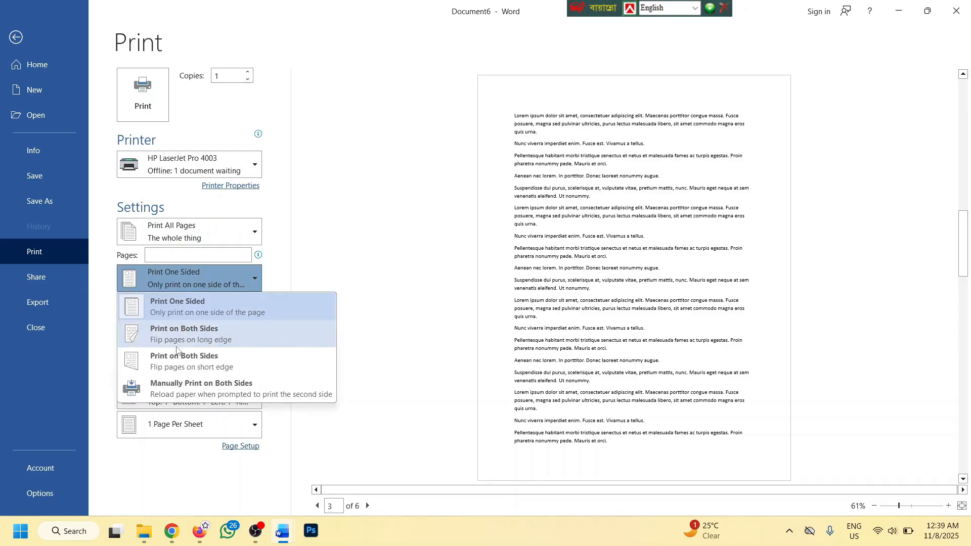
left_click(301, 264)
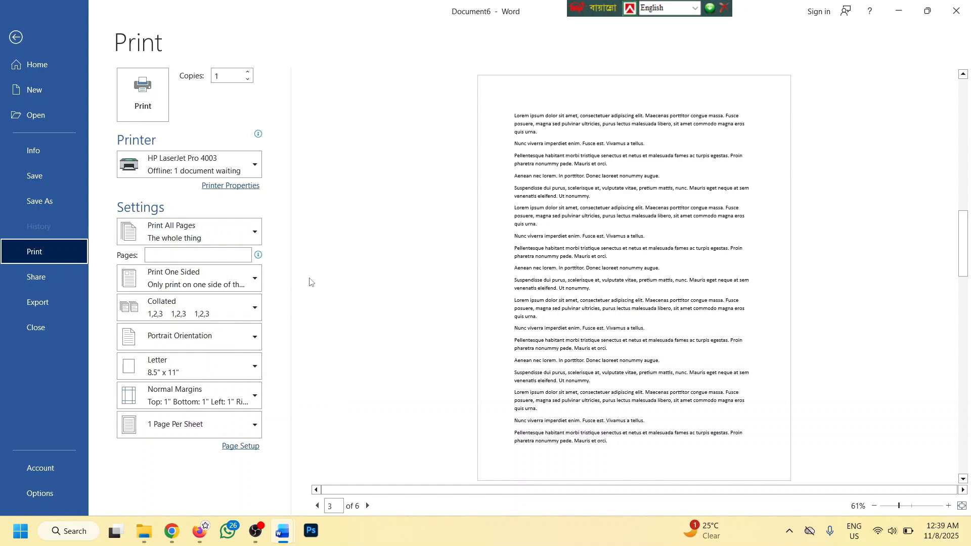
left_click(205, 277)
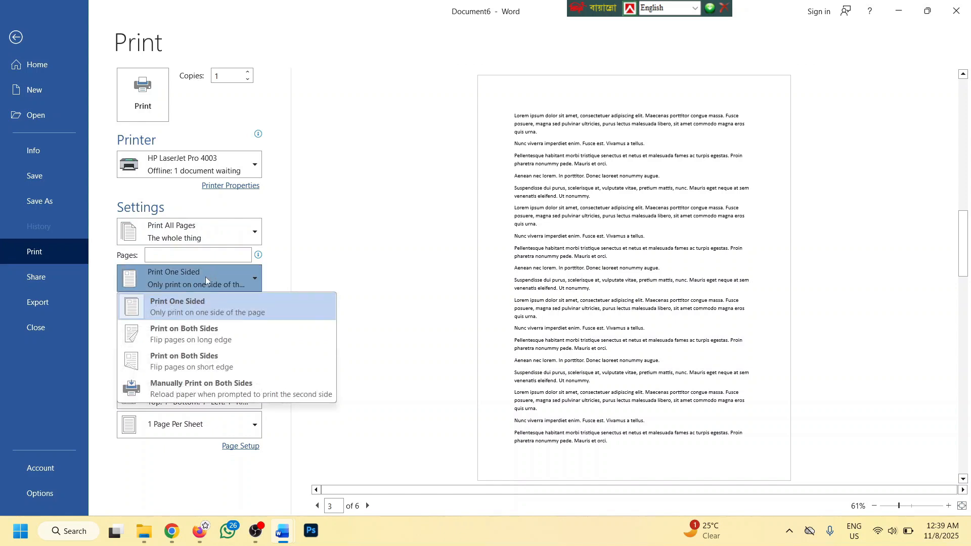
left_click(183, 334)
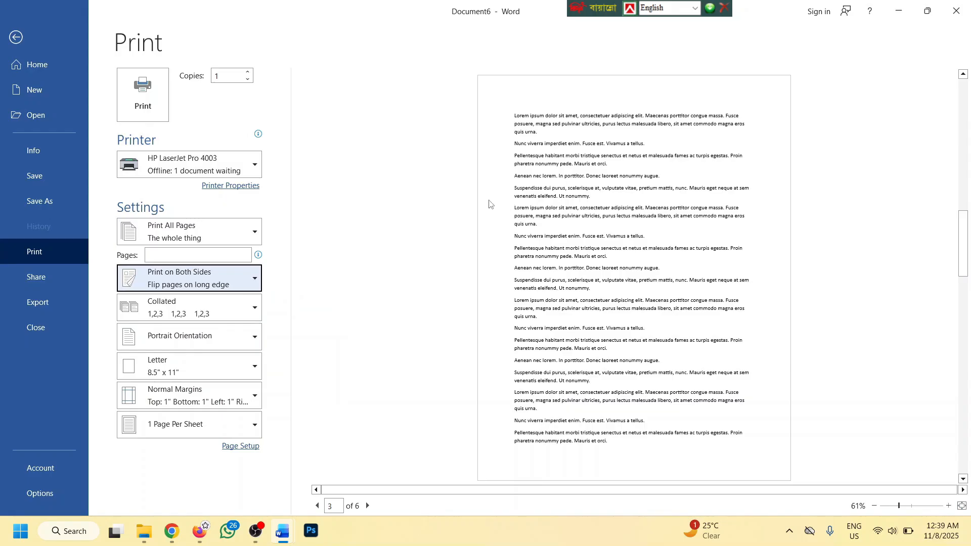
left_click(179, 307)
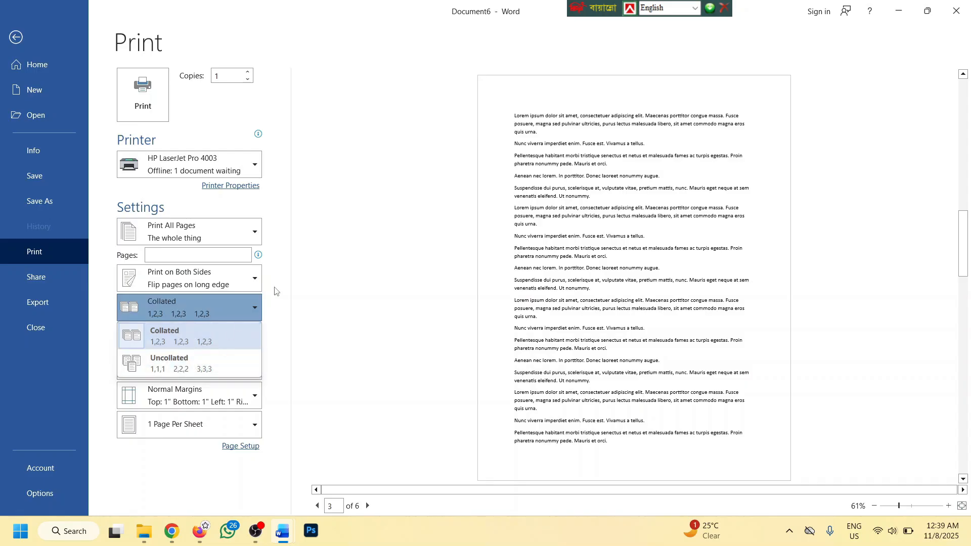
Keep Collated order and set Copies to 5, going up to 6 then back down
left_click(290, 223)
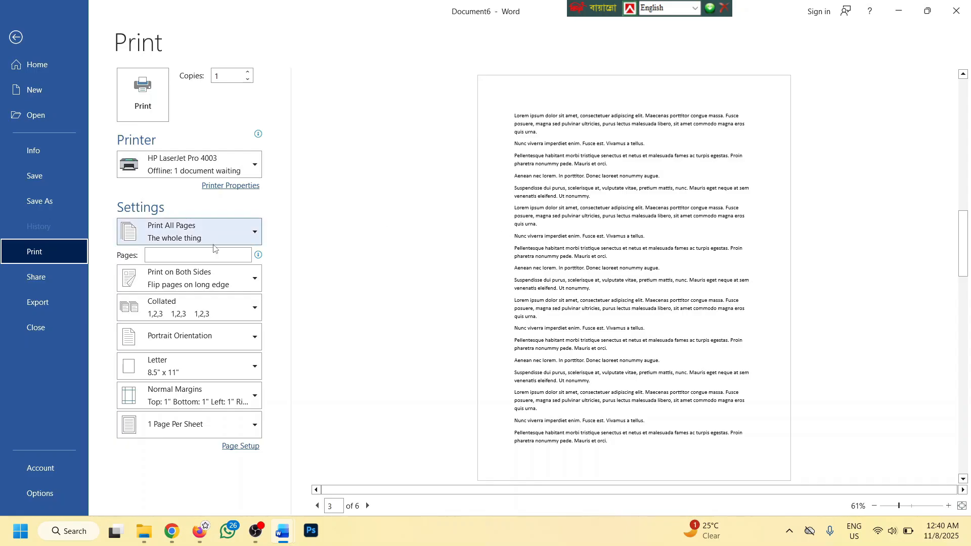
left_click(179, 308)
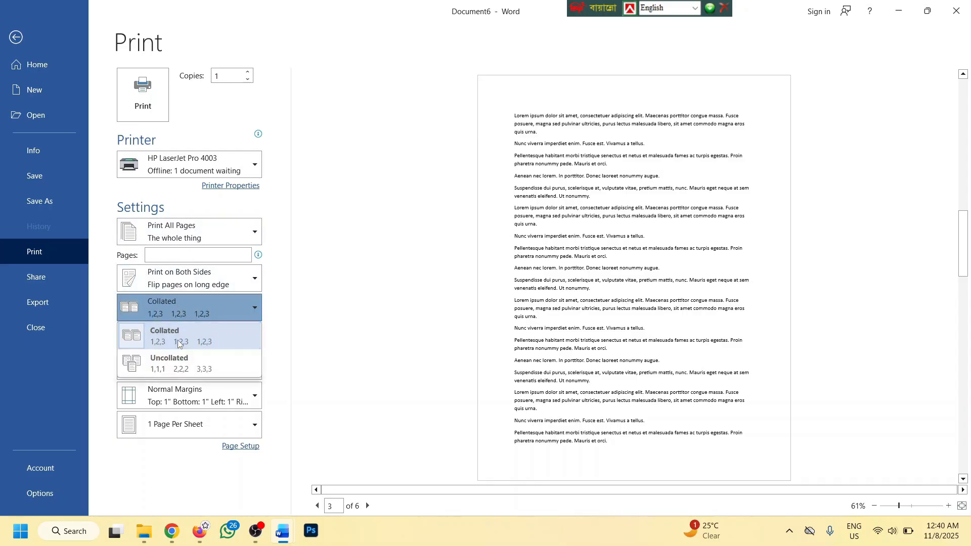
left_click(177, 340)
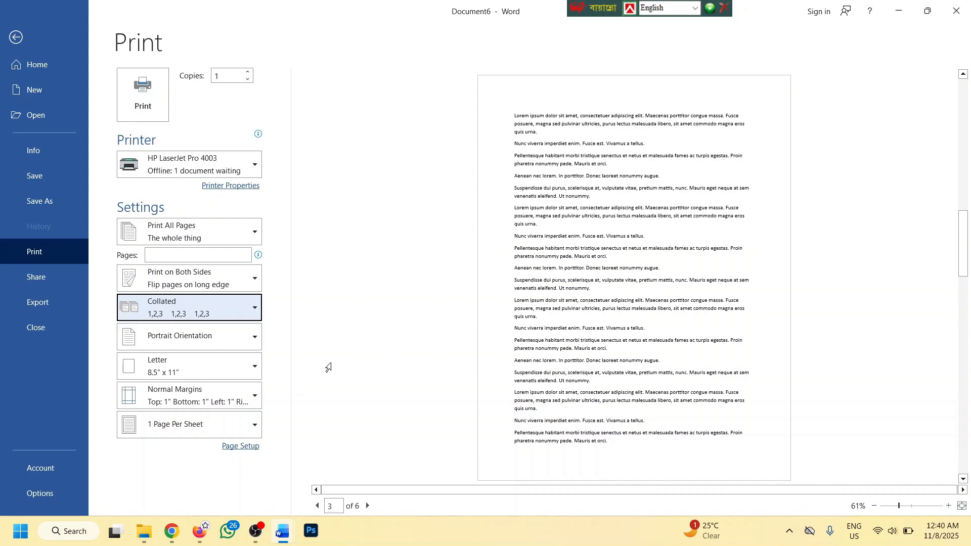
left_click(248, 75)
left_click(255, 71)
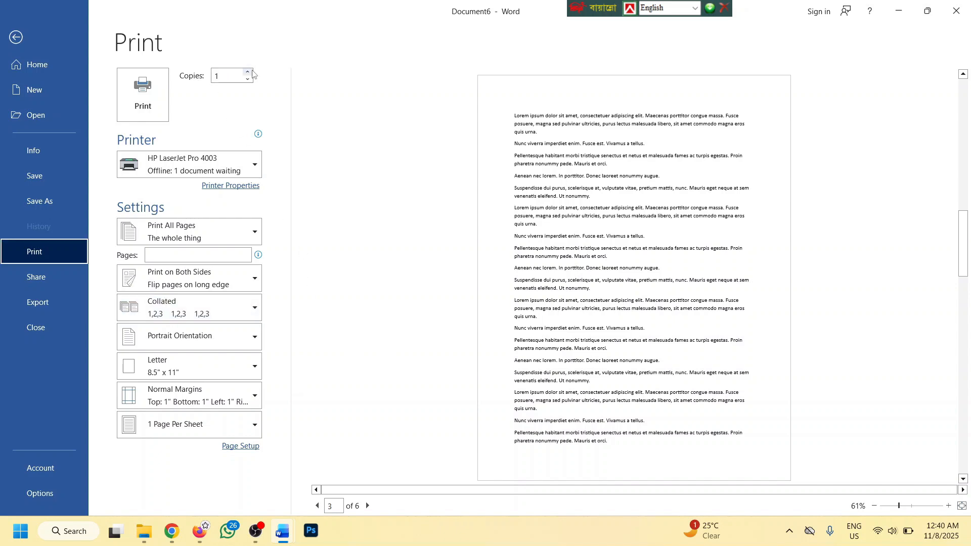
left_click(250, 72)
left_click(249, 73)
left_click(249, 72)
left_click(249, 73)
left_click(249, 72)
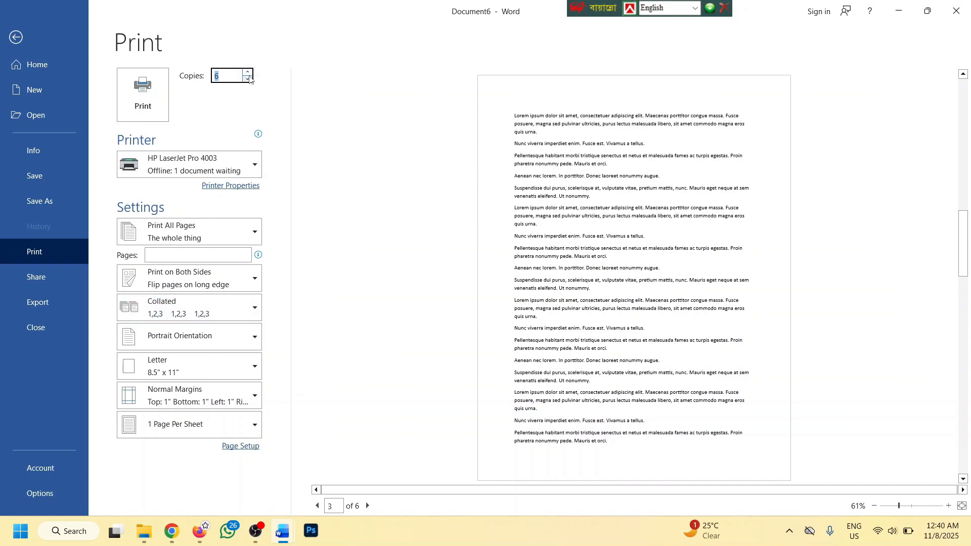
left_click(248, 80)
Switch collation to Uncollated, then back to Collated
left_click(199, 315)
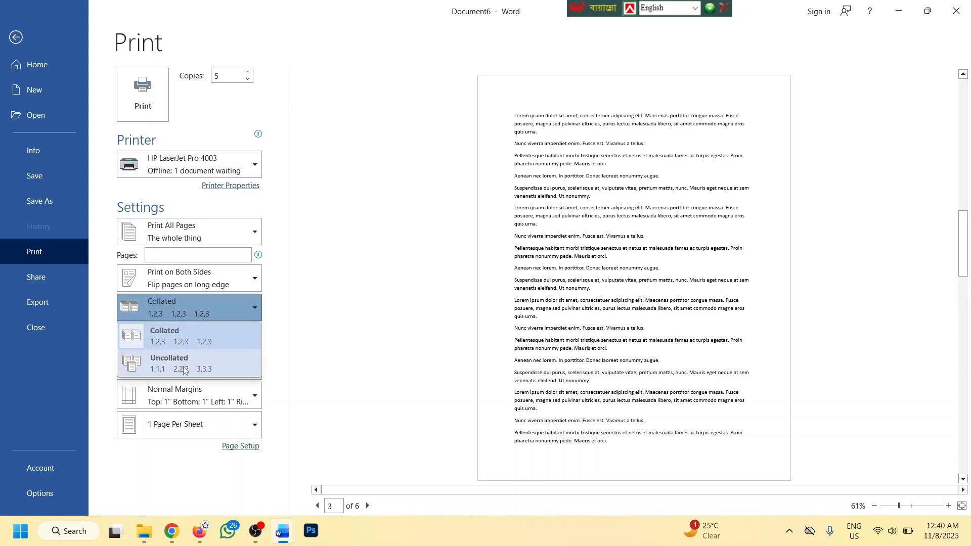
left_click(212, 354)
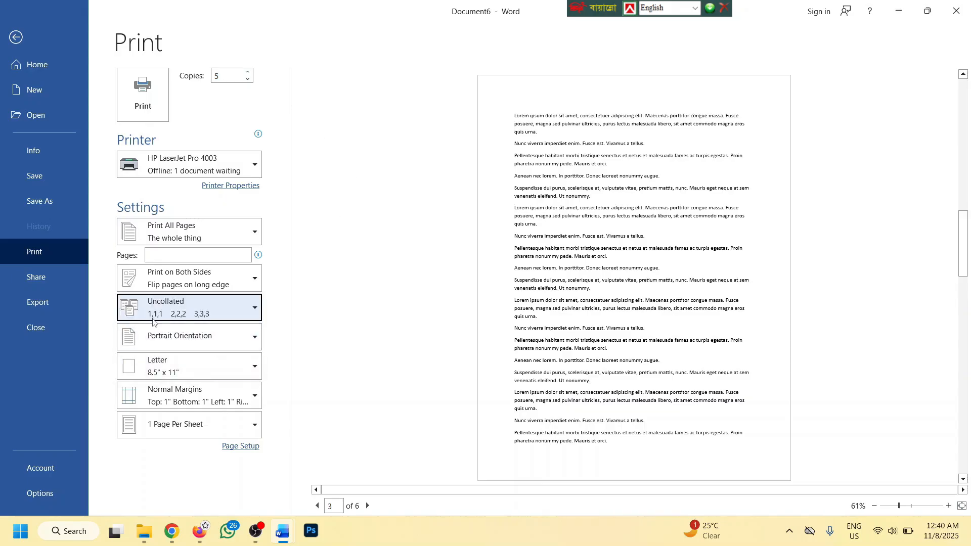
left_click(226, 77)
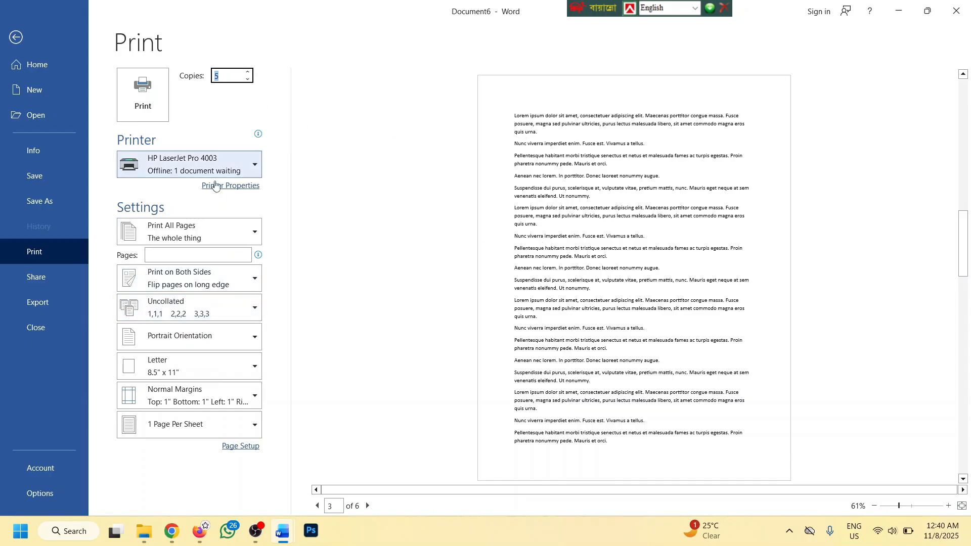
left_click(223, 314)
left_click(181, 341)
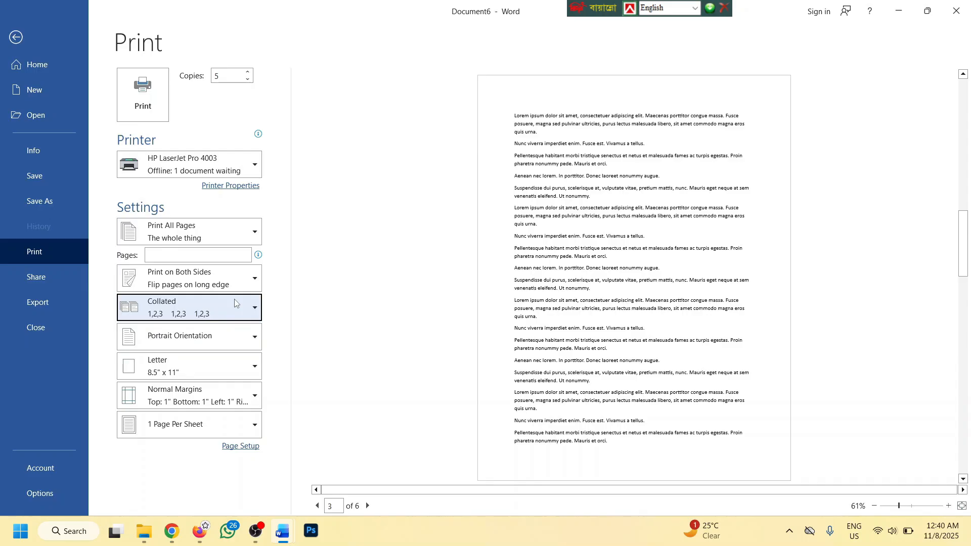
Set printing to uncollated, landscape, Envelope #10 paper and Wide margins, then return to the document
left_click(208, 301)
left_click(163, 360)
left_click(198, 337)
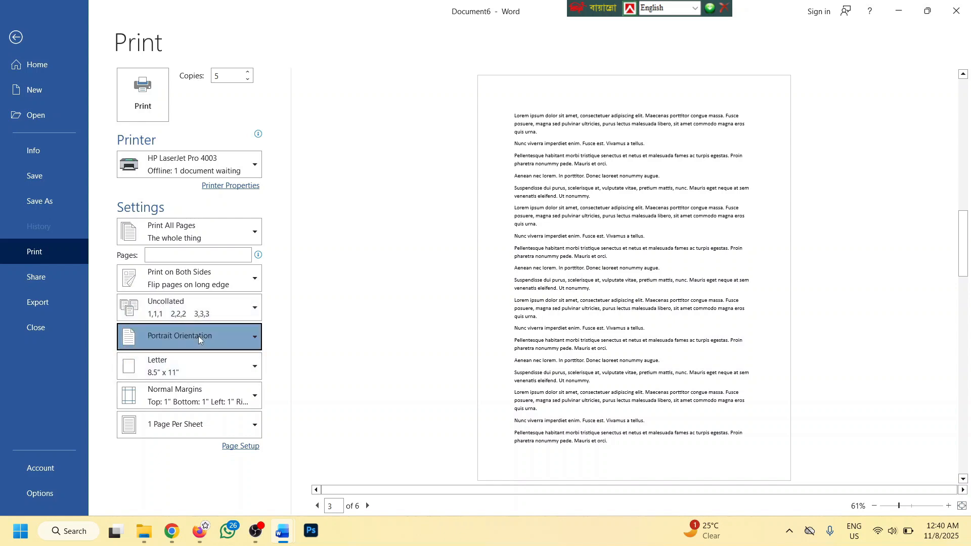
left_click(171, 392)
left_click(199, 368)
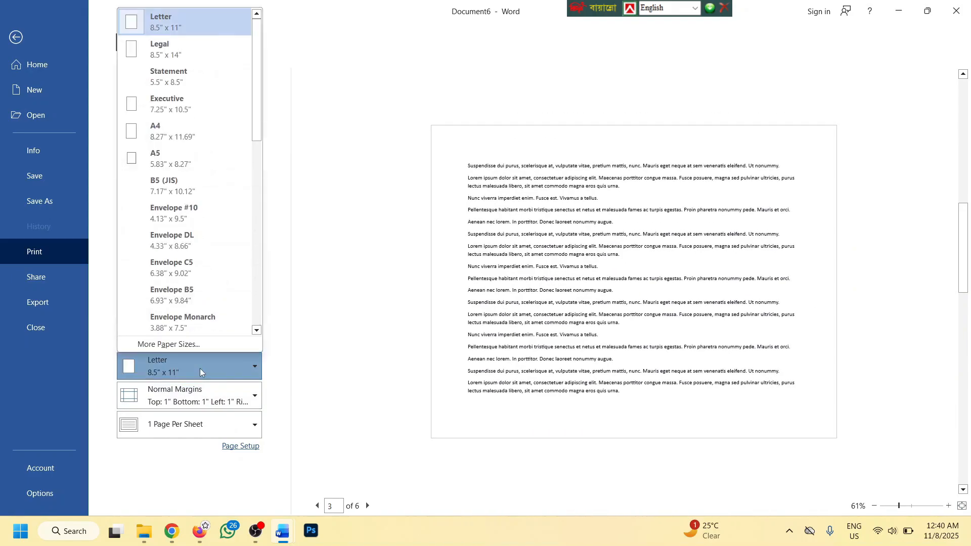
left_click(193, 212)
left_click(180, 391)
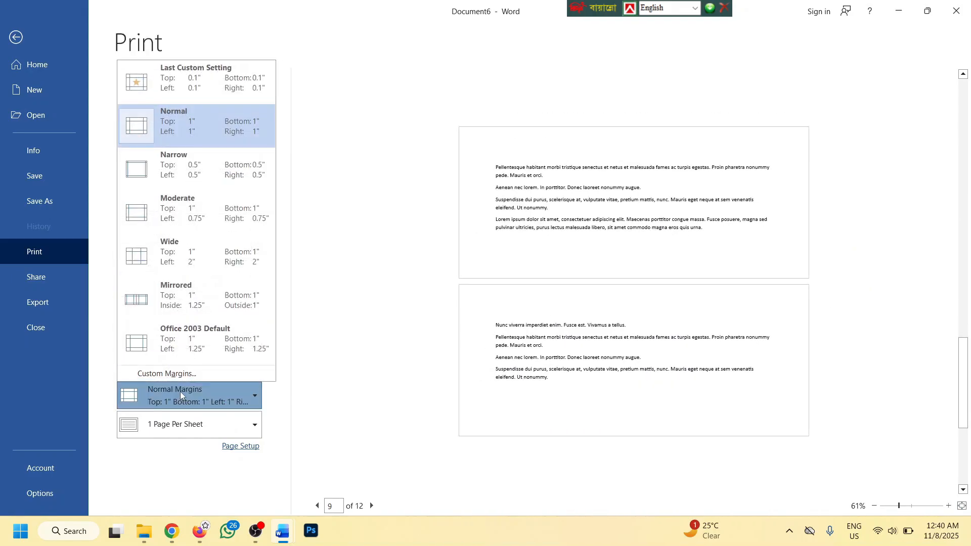
left_click(193, 251)
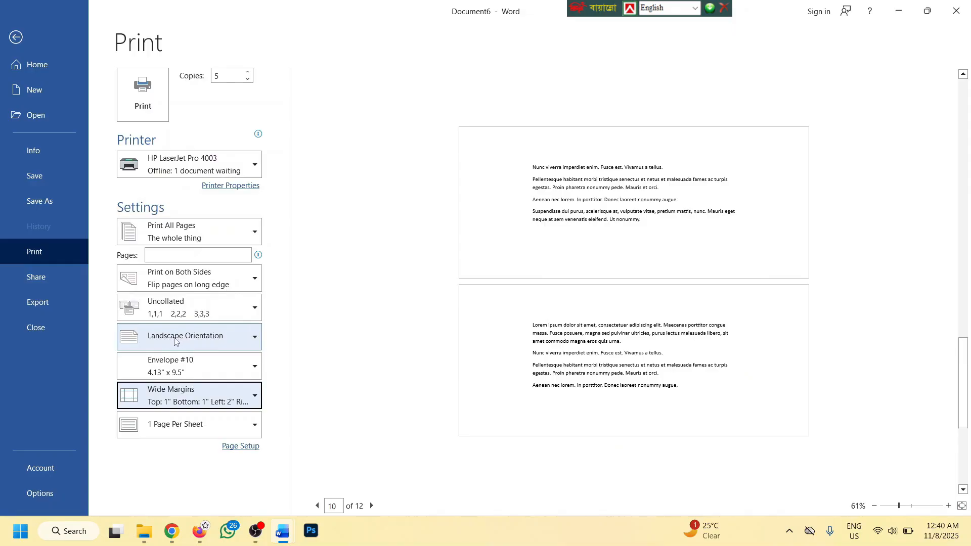
left_click(16, 37)
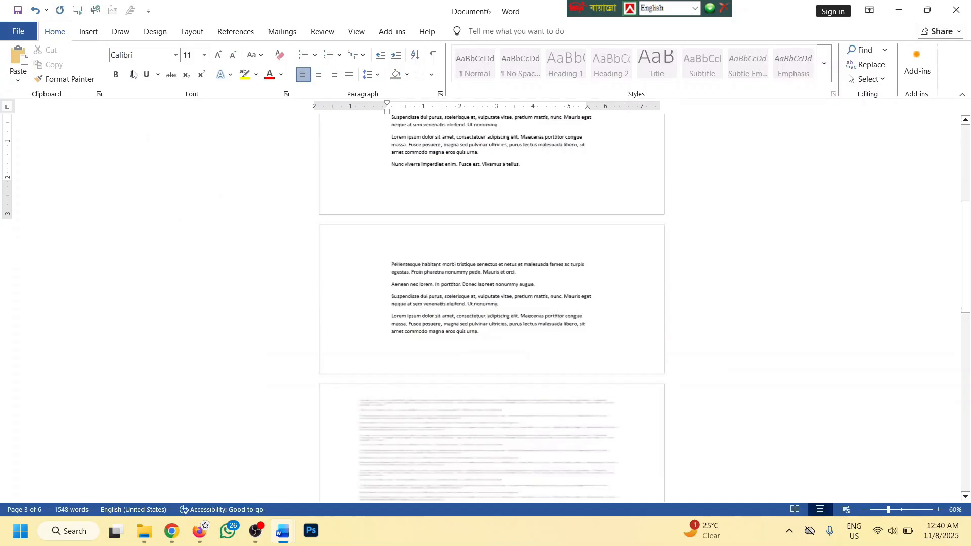
Show the Layout tab and scroll back to the top of the document
left_click(191, 31)
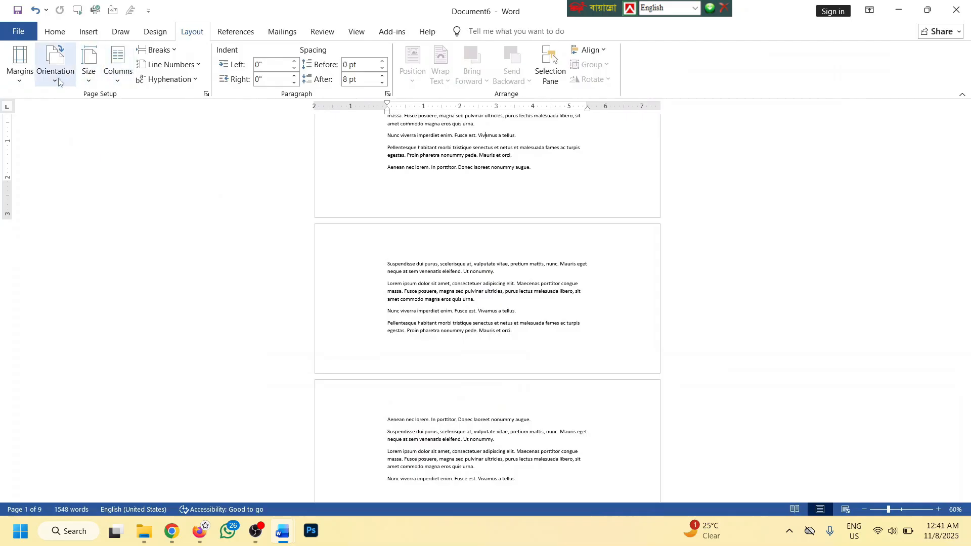
scroll(445, 154, "up", 2)
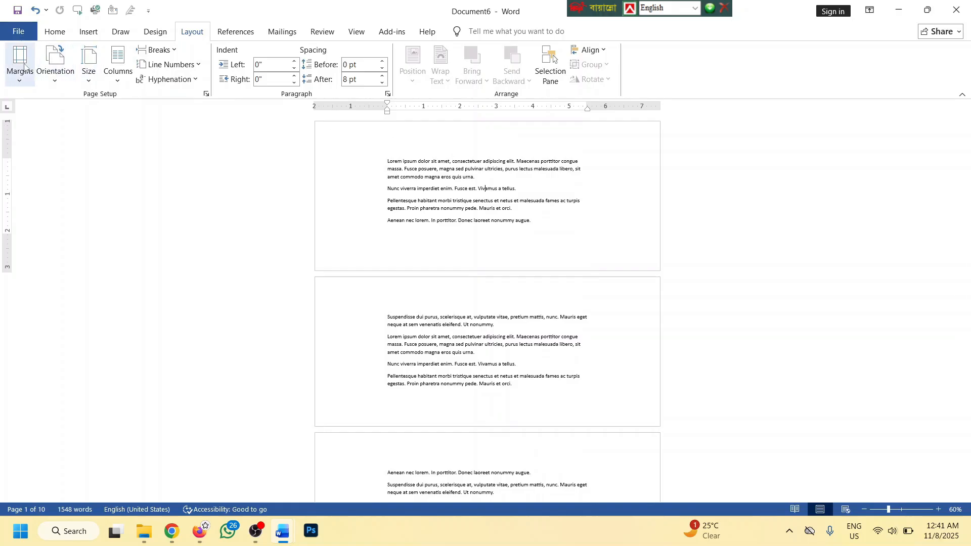
In Print settings, limit printing to the current page only, then return to the document
left_click(18, 31)
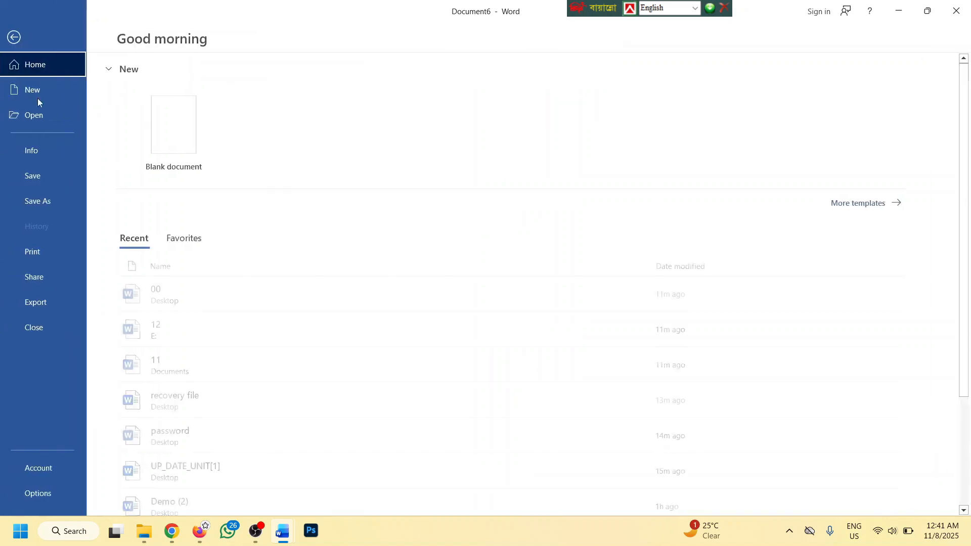
left_click(38, 250)
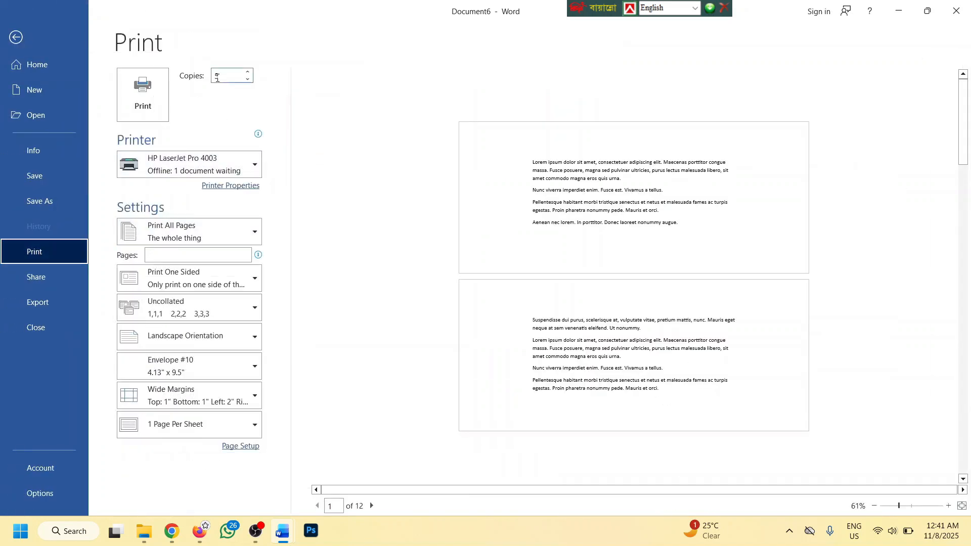
left_click(188, 232)
left_click(188, 326)
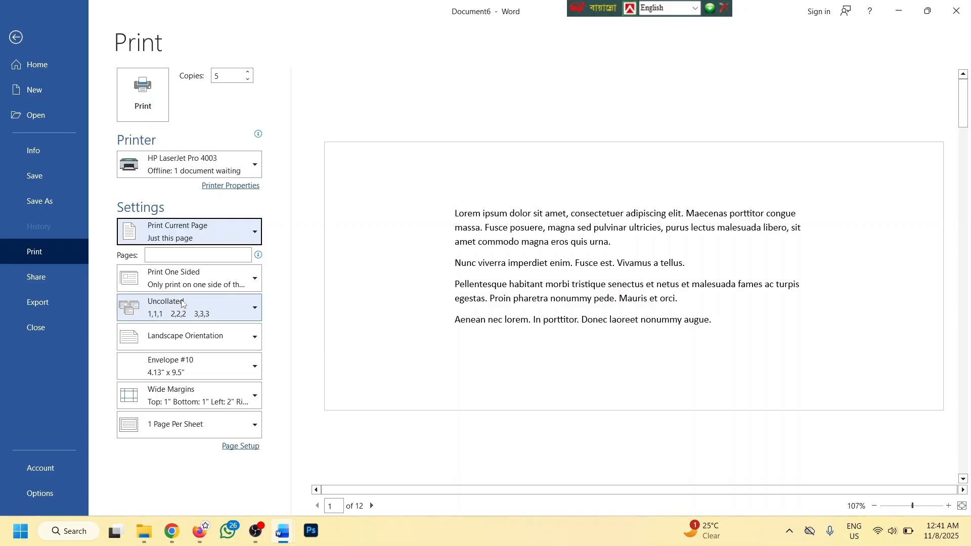
left_click(16, 37)
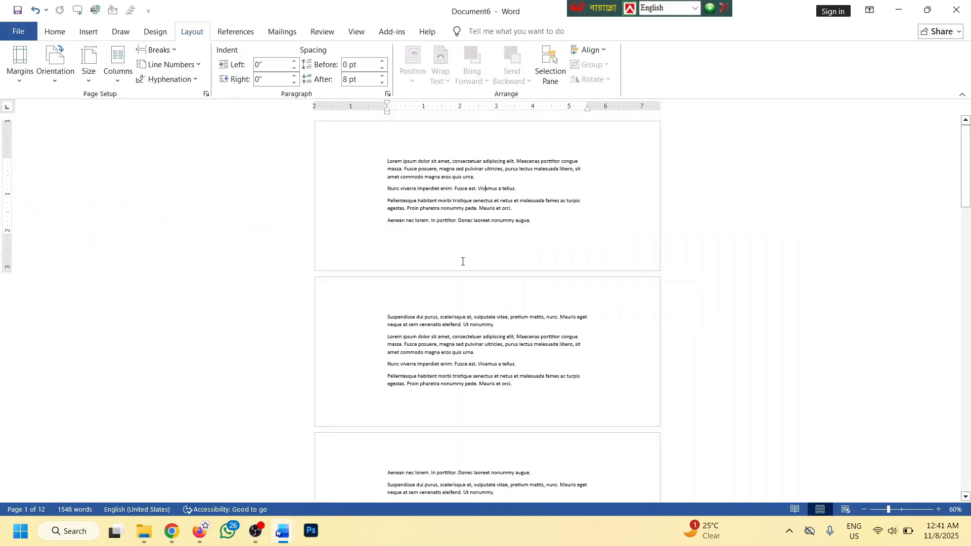
Delete all the document text and set the page to A4 portrait
key("ctrl+a")
key("Delete")
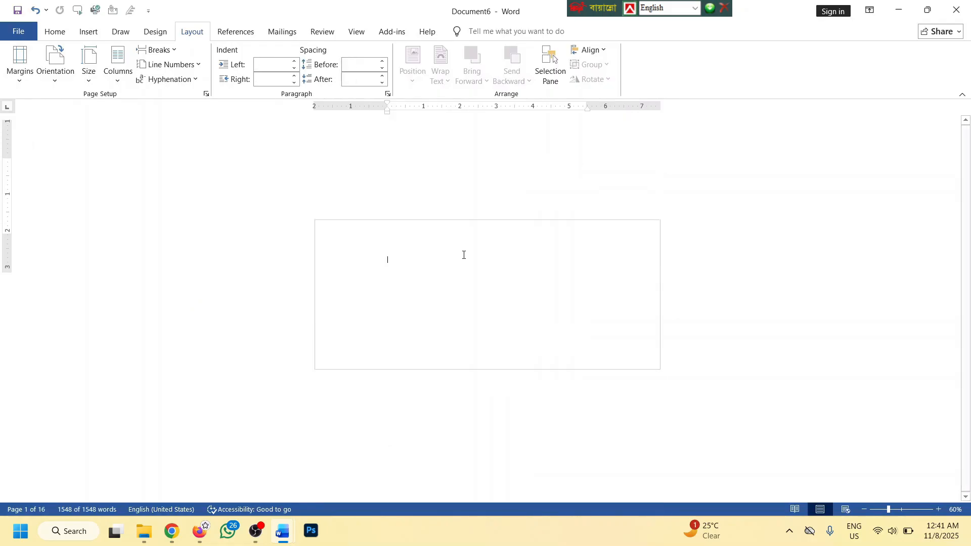
left_click(89, 66)
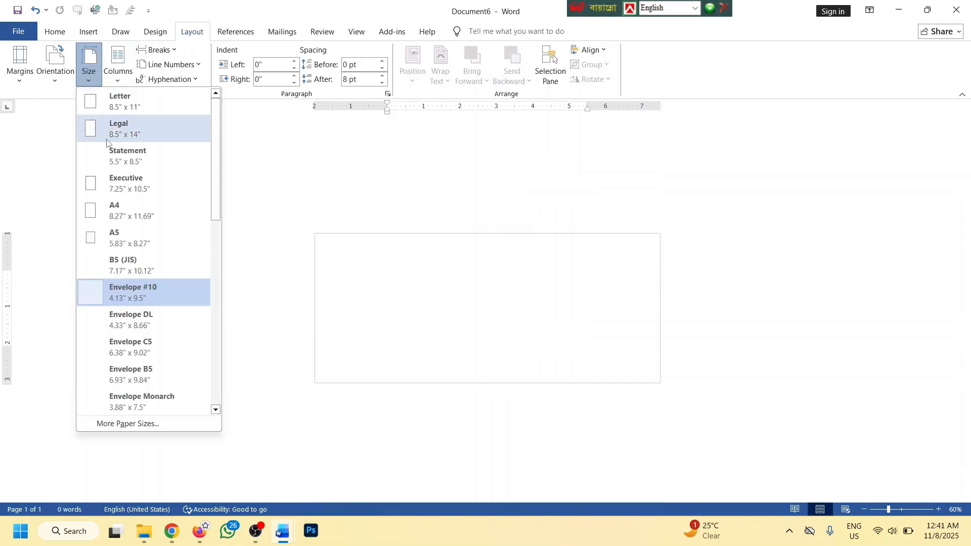
left_click(126, 210)
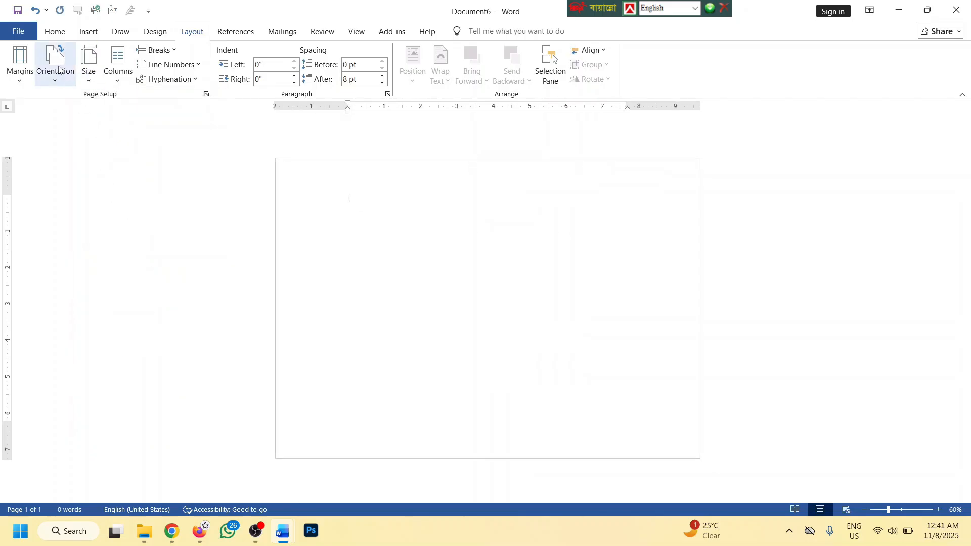
left_click(55, 63)
left_click(73, 101)
scroll(455, 197, "up", 1)
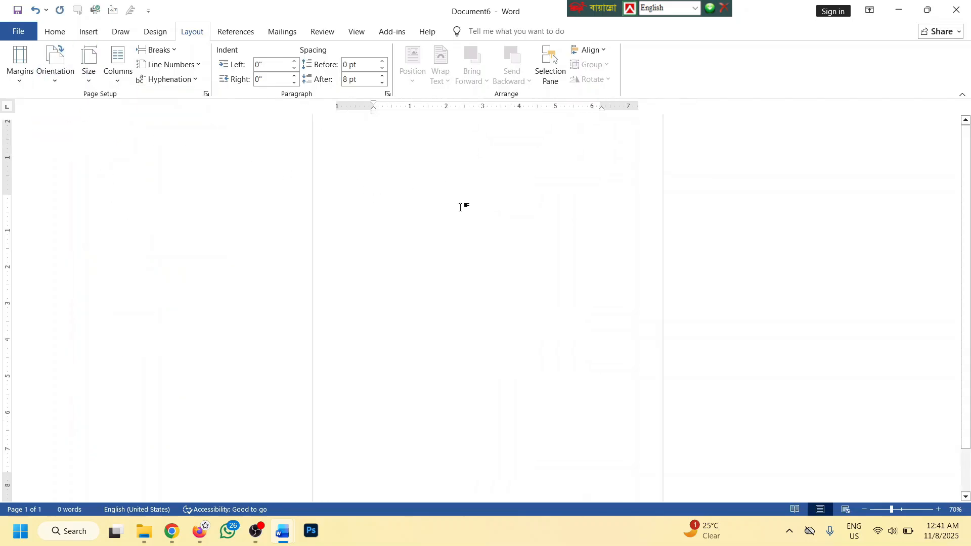